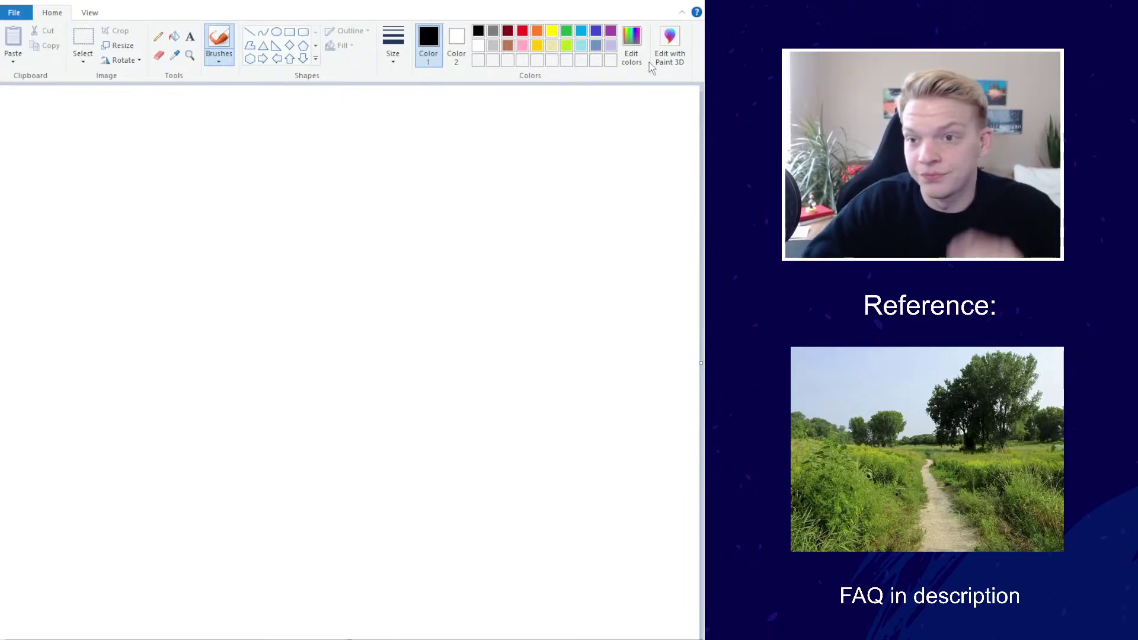
# Mix a light sky blue with RGB 163, 218, 248 as the drawing color
pyautogui.click(631, 50)
pyautogui.click(419, 257)
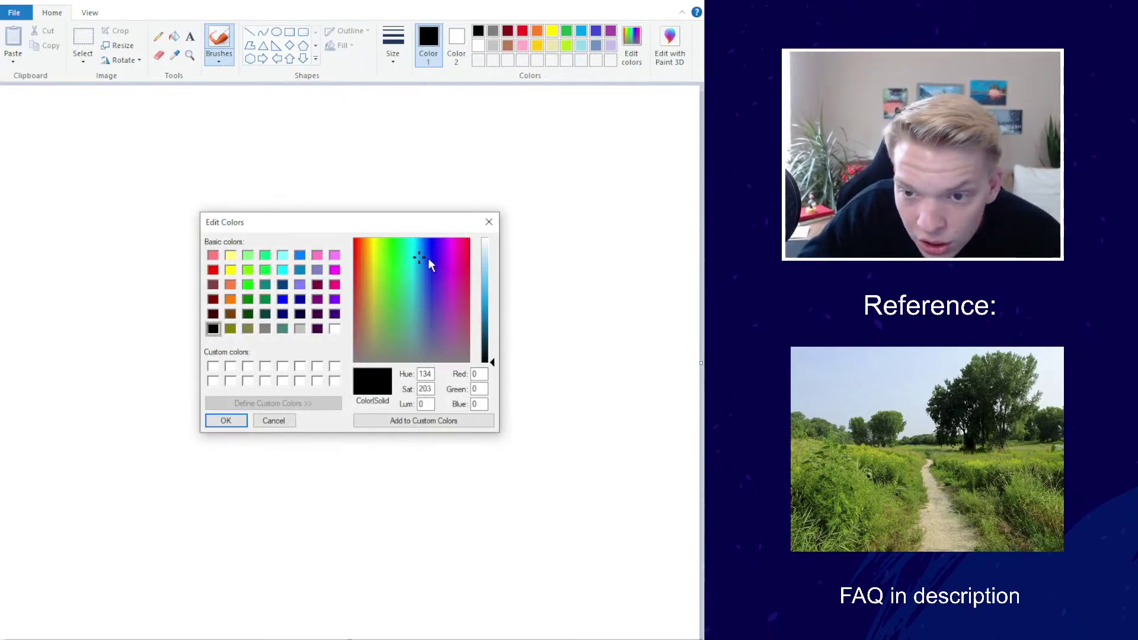
pyautogui.click(485, 262)
pyautogui.click(225, 420)
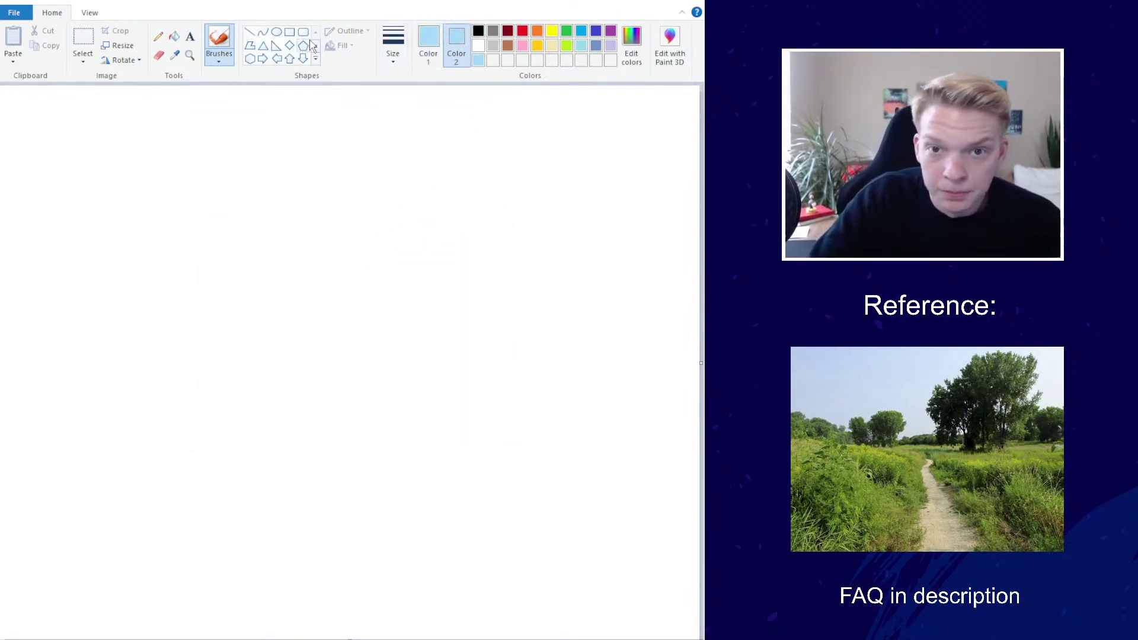
# Draw a large solid-filled light blue rectangle on the blank canvas and shift it slightly so it sits centered
pyautogui.click(289, 31)
pyautogui.click(343, 45)
pyautogui.click(345, 71)
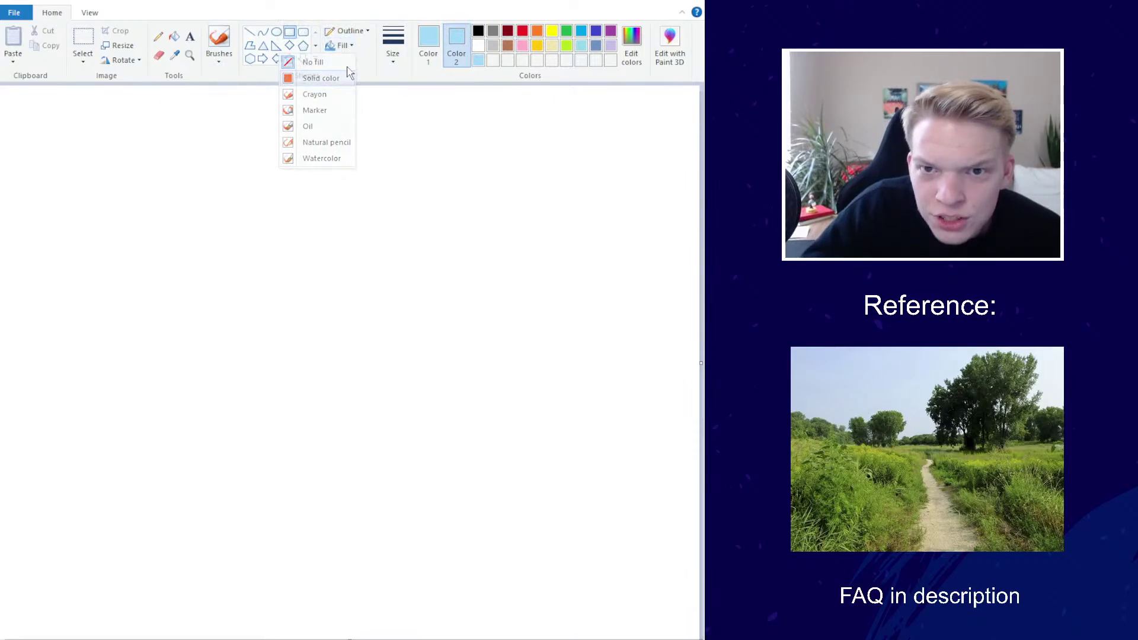
pyautogui.click(351, 30)
pyautogui.click(337, 47)
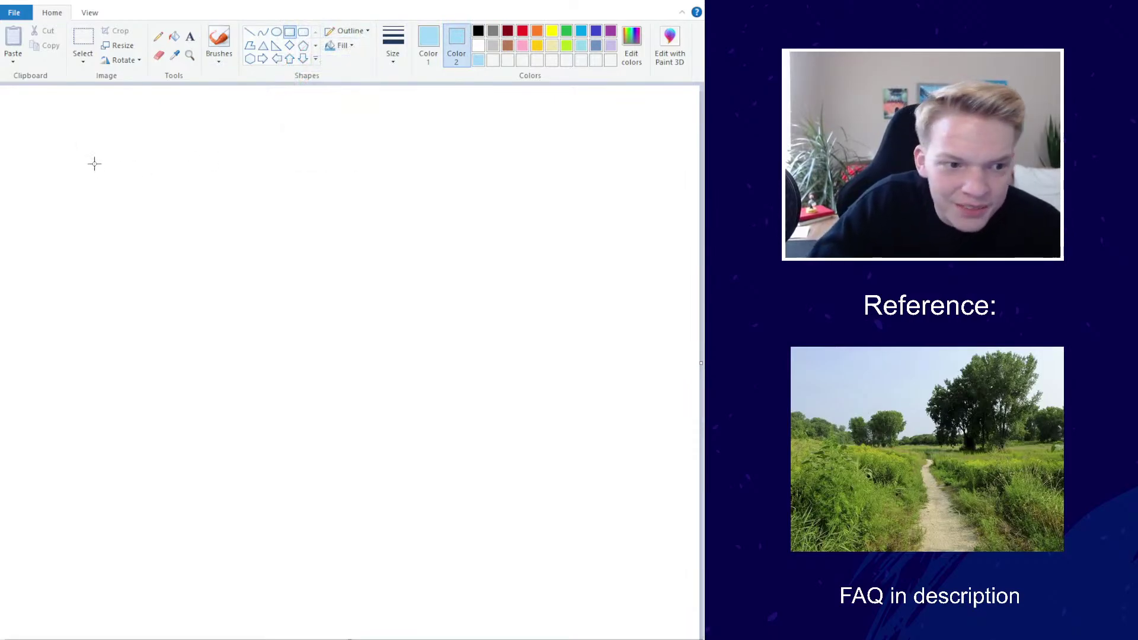
pyautogui.moveTo(89, 154); pyautogui.dragTo(635, 541)
pyautogui.moveTo(510, 365); pyautogui.dragTo(488, 370)
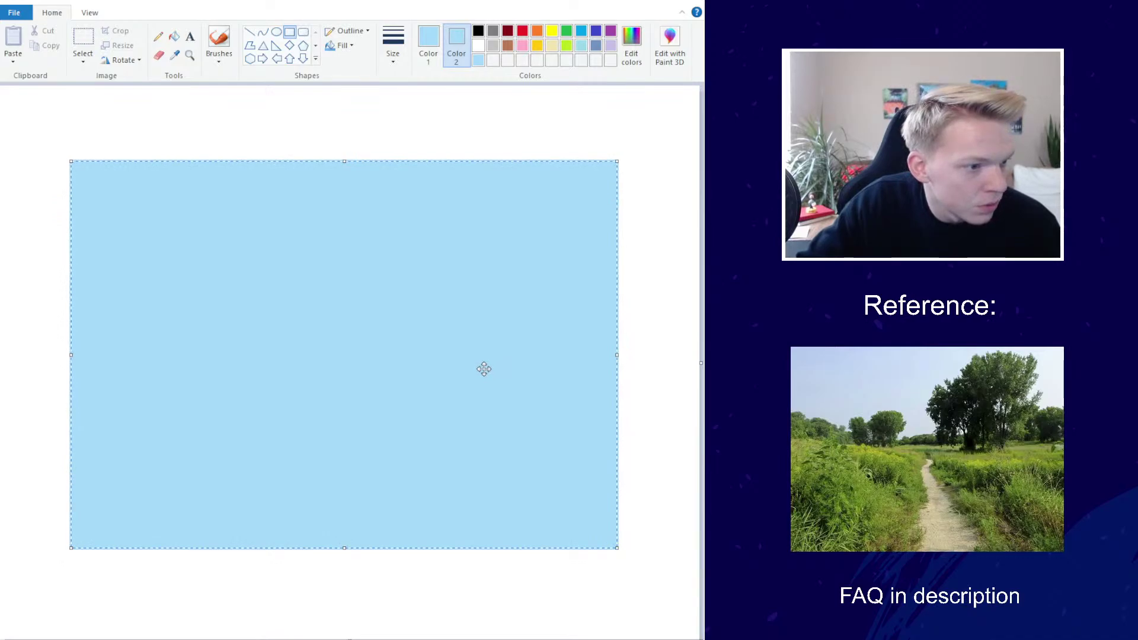
# Select the straight Line shape, choose its thickness and make Color 1 the active color
pyautogui.click(219, 40)
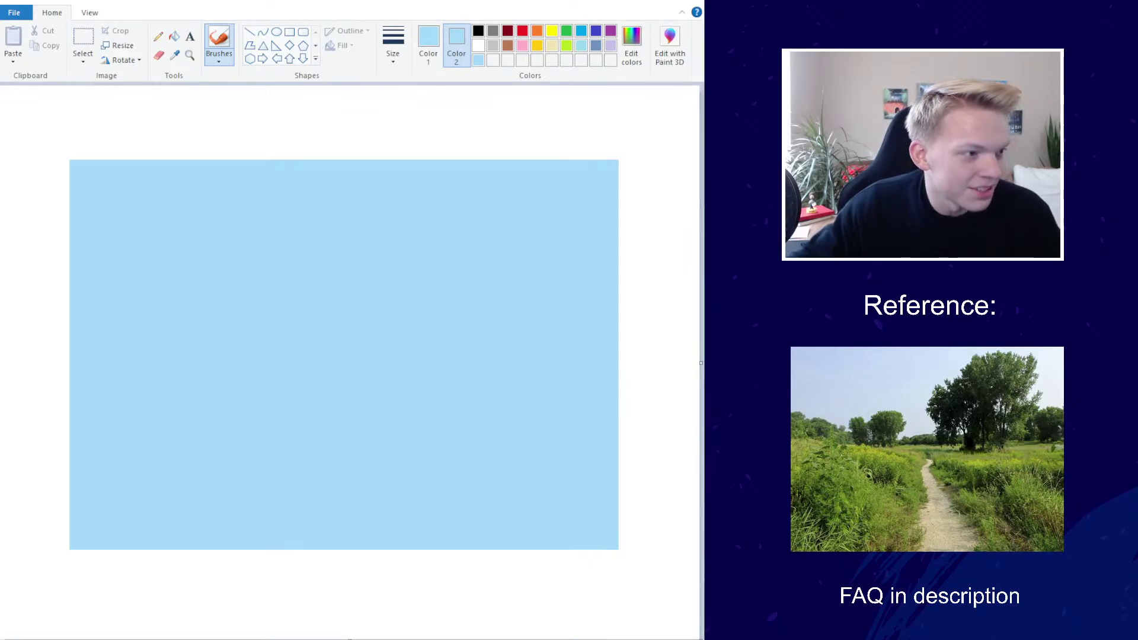
pyautogui.click(254, 36)
pyautogui.click(392, 45)
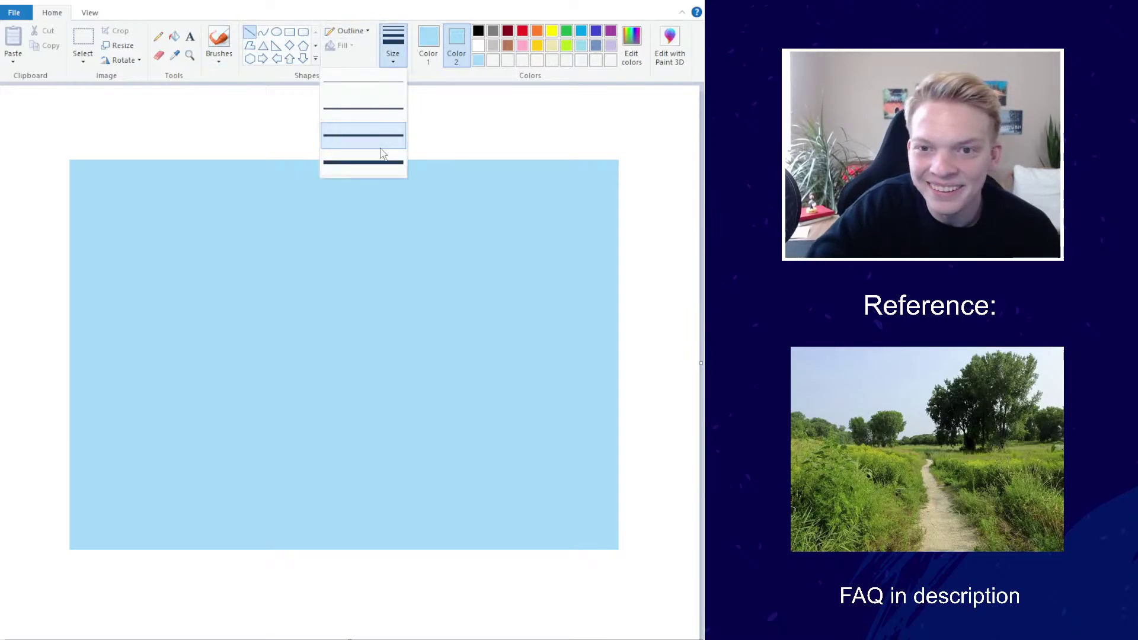
pyautogui.click(631, 44)
pyautogui.click(489, 222)
pyautogui.click(428, 44)
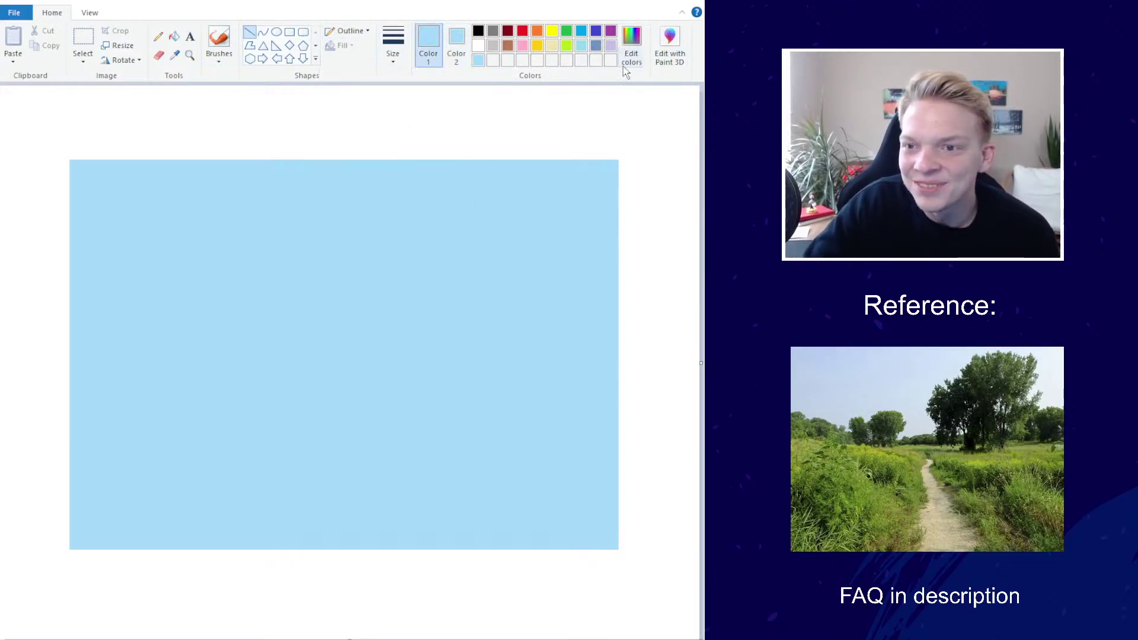
# Mix a muted green with RGB 98, 179, 149 and draw a horizontal horizon line across the full width of the blue rectangle
pyautogui.click(631, 44)
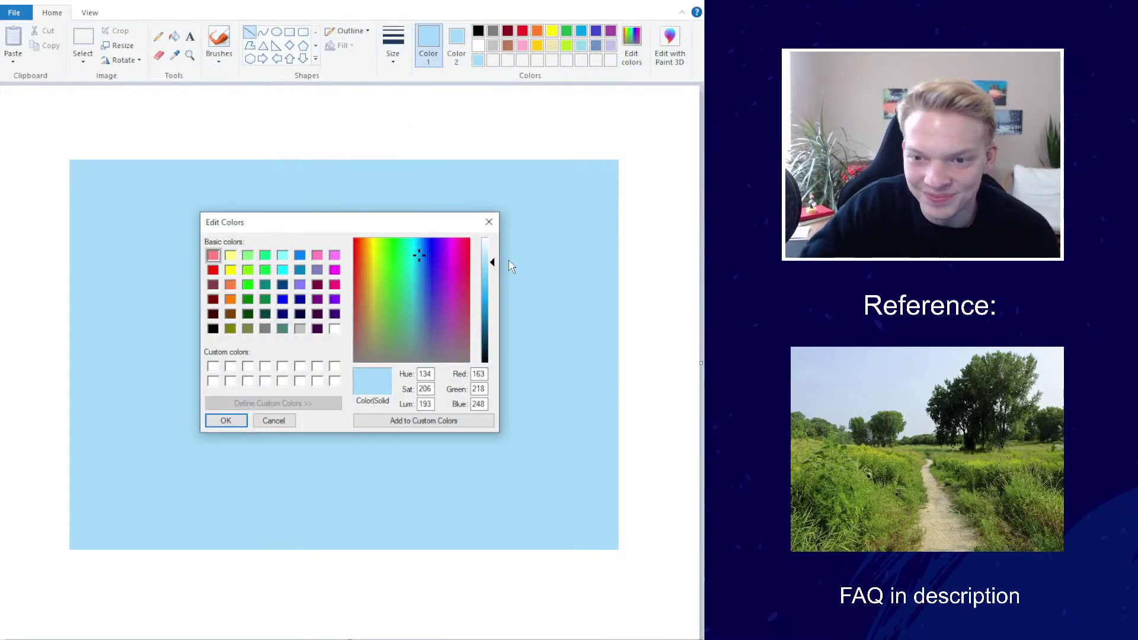
pyautogui.click(389, 297)
pyautogui.click(494, 318)
pyautogui.moveTo(389, 303); pyautogui.dragTo(384, 314)
pyautogui.click(491, 303)
pyautogui.moveTo(491, 303); pyautogui.dragTo(492, 295)
pyautogui.click(404, 319)
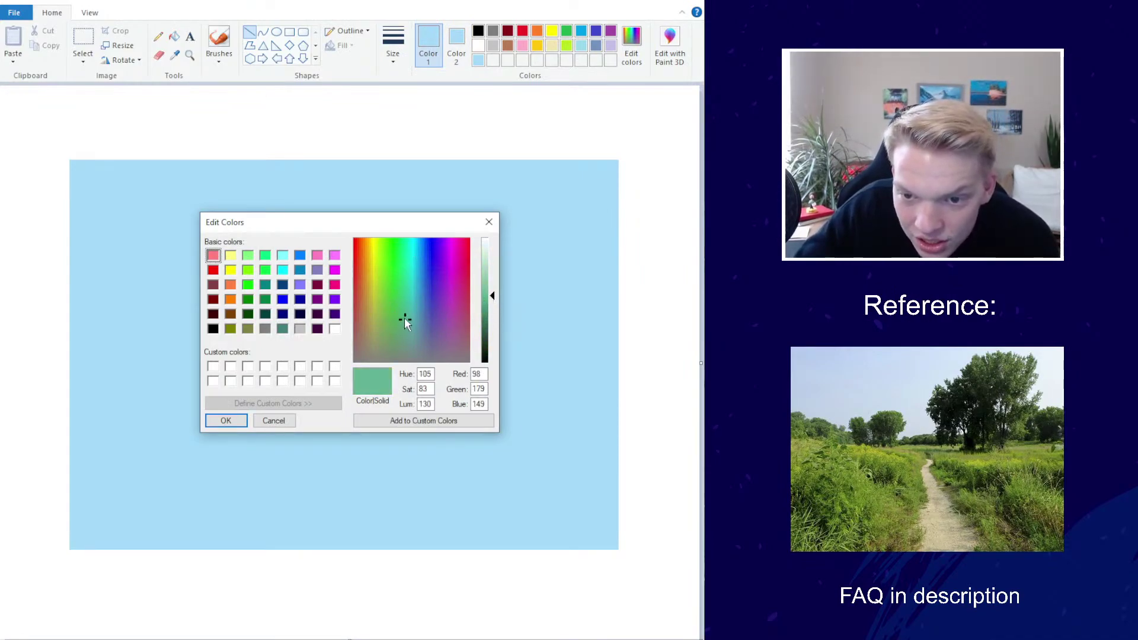
pyautogui.click(225, 421)
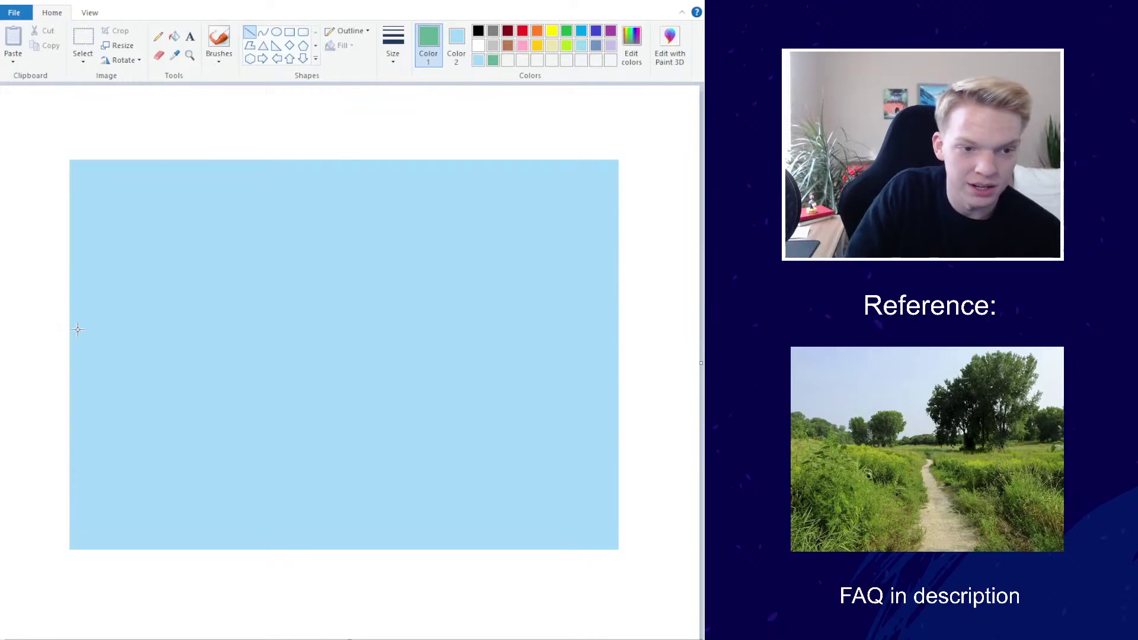
pyautogui.moveTo(71, 325); pyautogui.dragTo(612, 326)
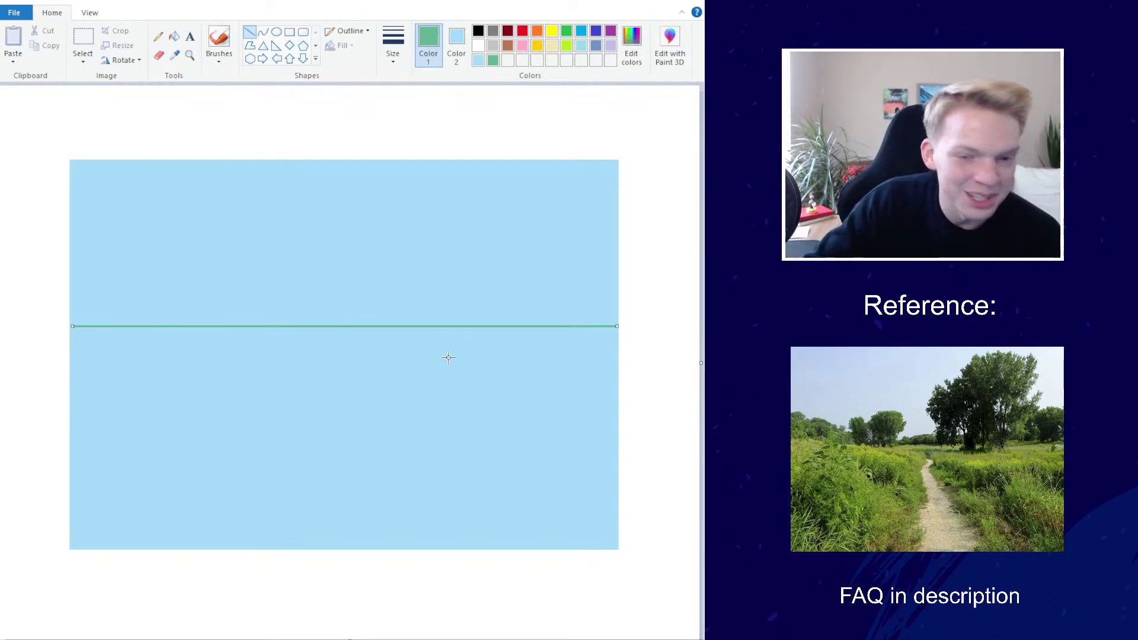
pyautogui.click(220, 42)
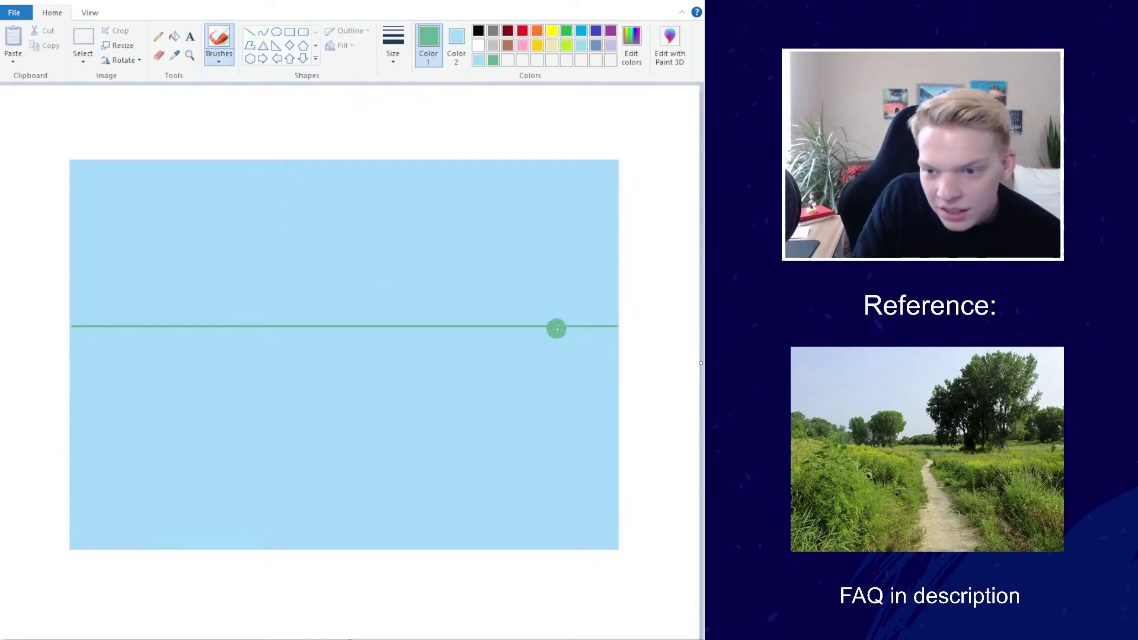
pyautogui.moveTo(556, 330)
pyautogui.mouseDown()
pyautogui.moveTo(598, 333)
pyautogui.moveTo(456, 339)
pyautogui.mouseUp()
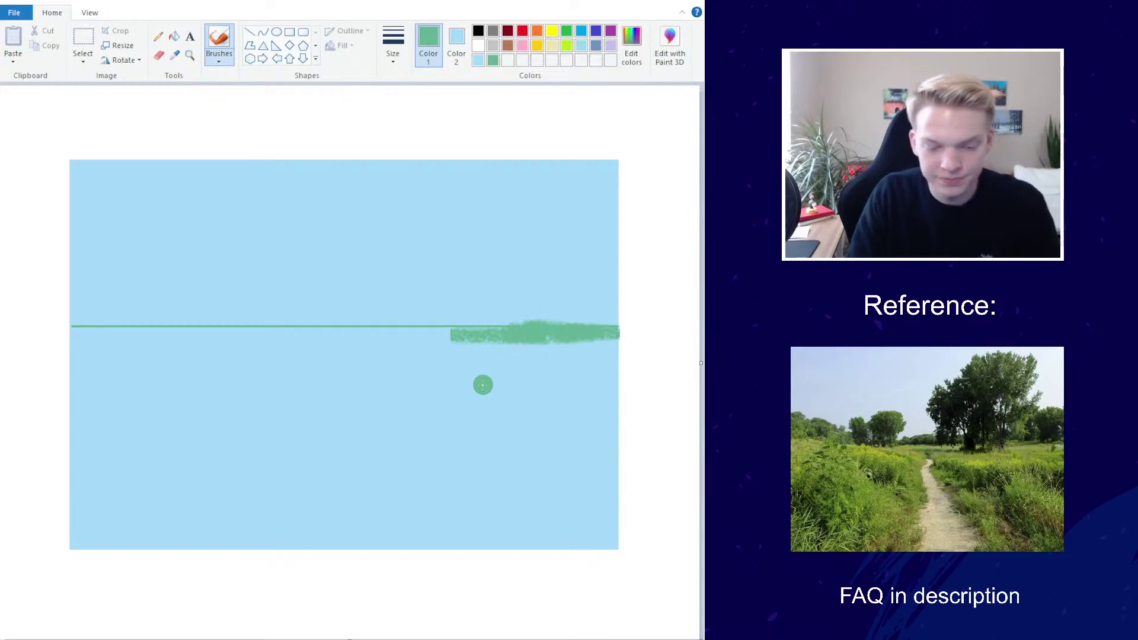
pyautogui.hotkey('ctrl', 'z')
pyautogui.hotkey('ctrl', 'z')
pyautogui.hotkey('ctrl', 'z')
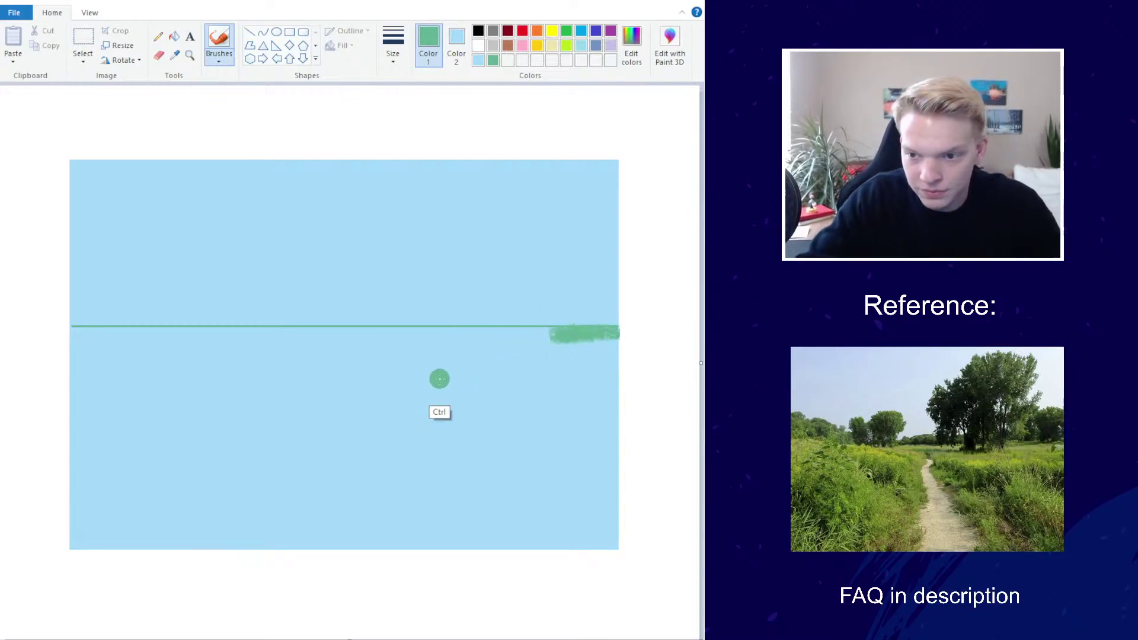
pyautogui.hotkey('ctrl', 'z')
pyautogui.hotkey('ctrl', 'z')
pyautogui.hotkey('ctrl', 'z')
pyautogui.hotkey('ctrl', 'z')
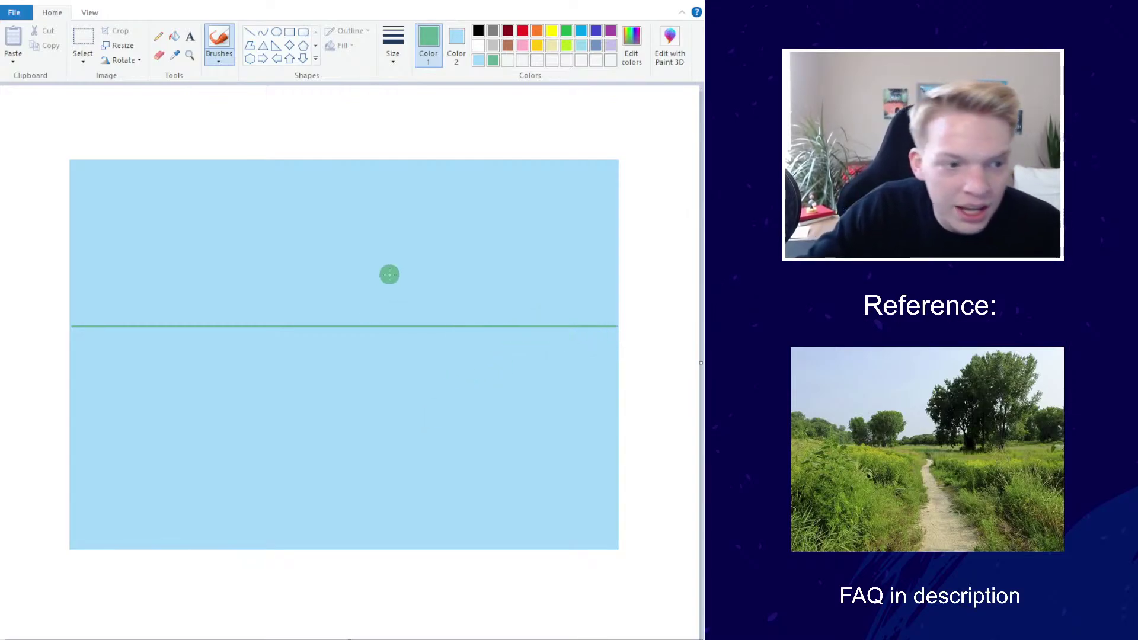
# Choose a brush type for painting the sky and set it to the thickest stroke size
pyautogui.click(219, 56)
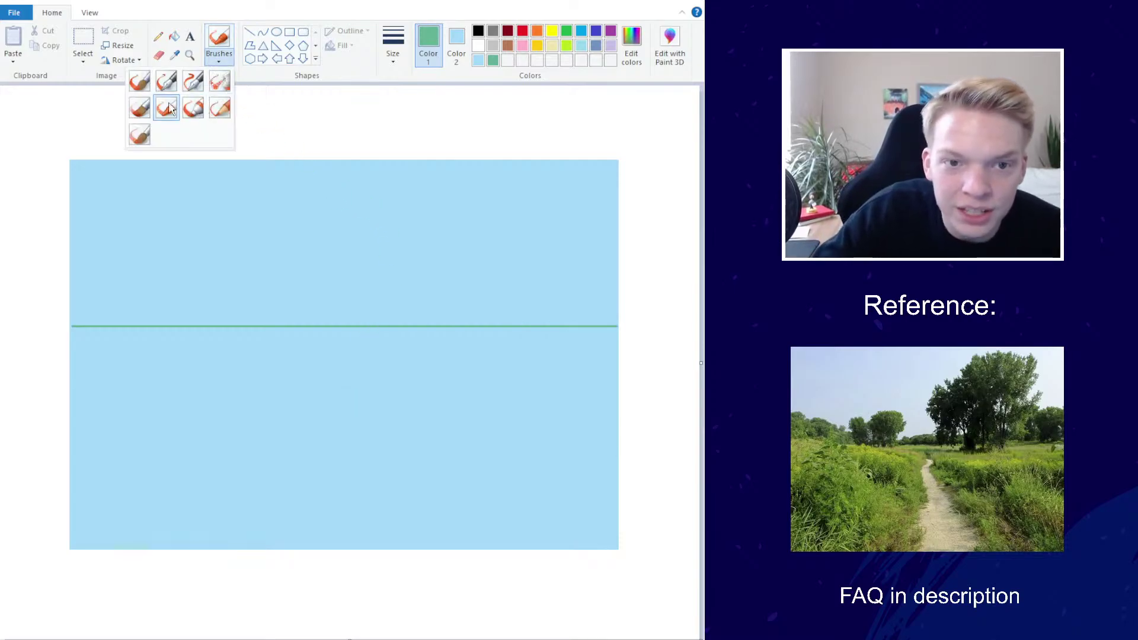
pyautogui.click(169, 107)
pyautogui.click(392, 44)
pyautogui.click(364, 158)
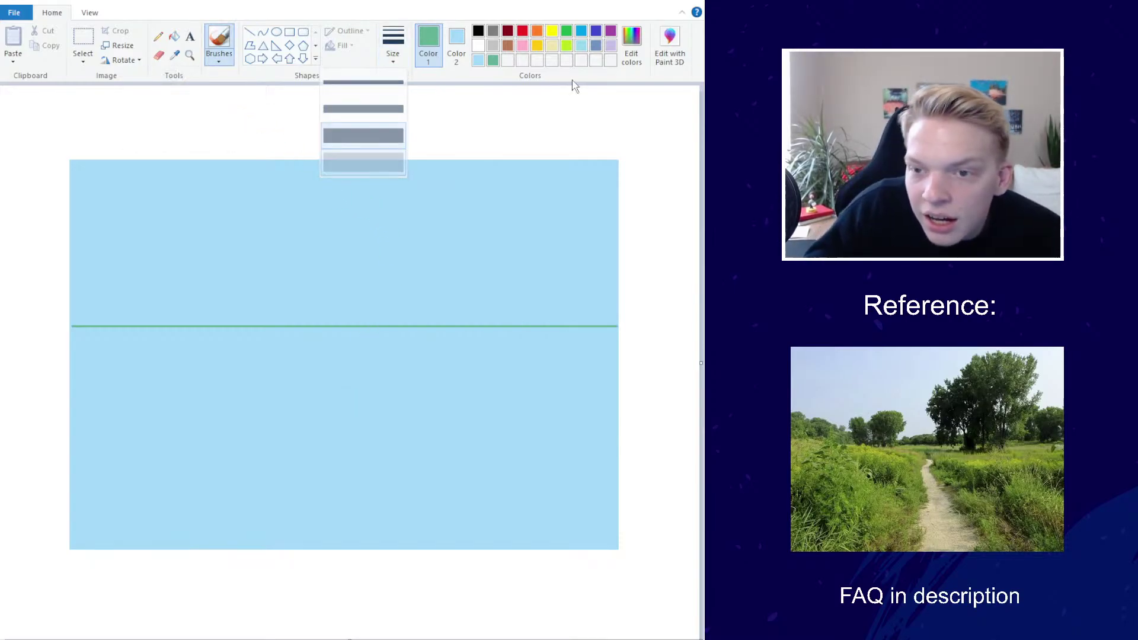
pyautogui.click(631, 51)
pyautogui.click(477, 217)
# Sample the light blue above the horizon line and mix a slightly different sky shade from it for Color 1
pyautogui.click(174, 55)
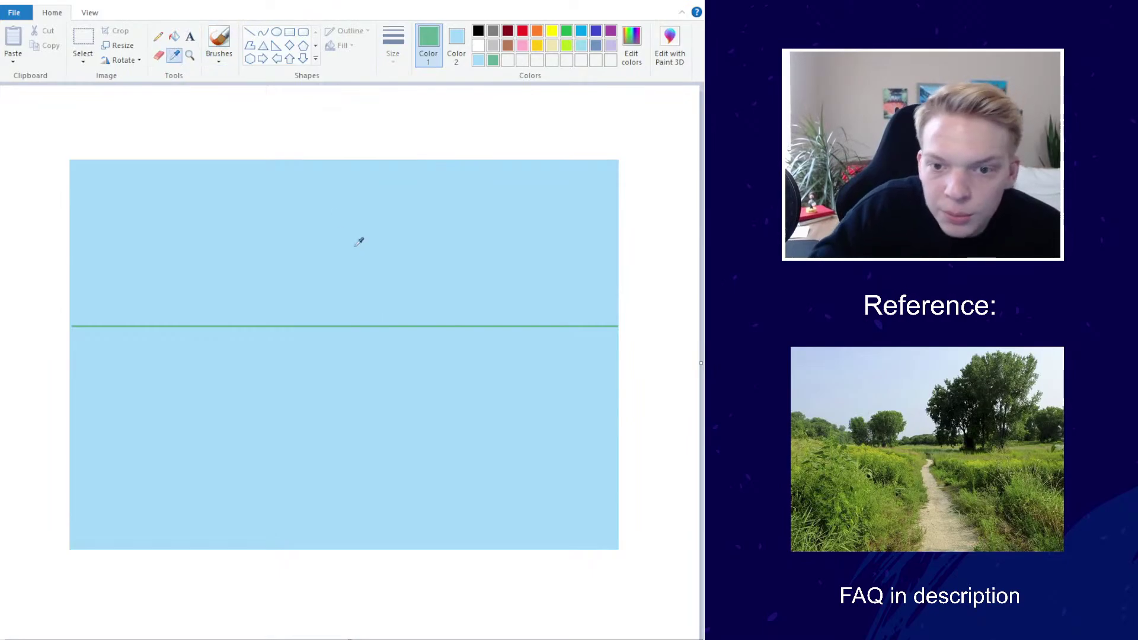
pyautogui.click(359, 241)
pyautogui.click(630, 51)
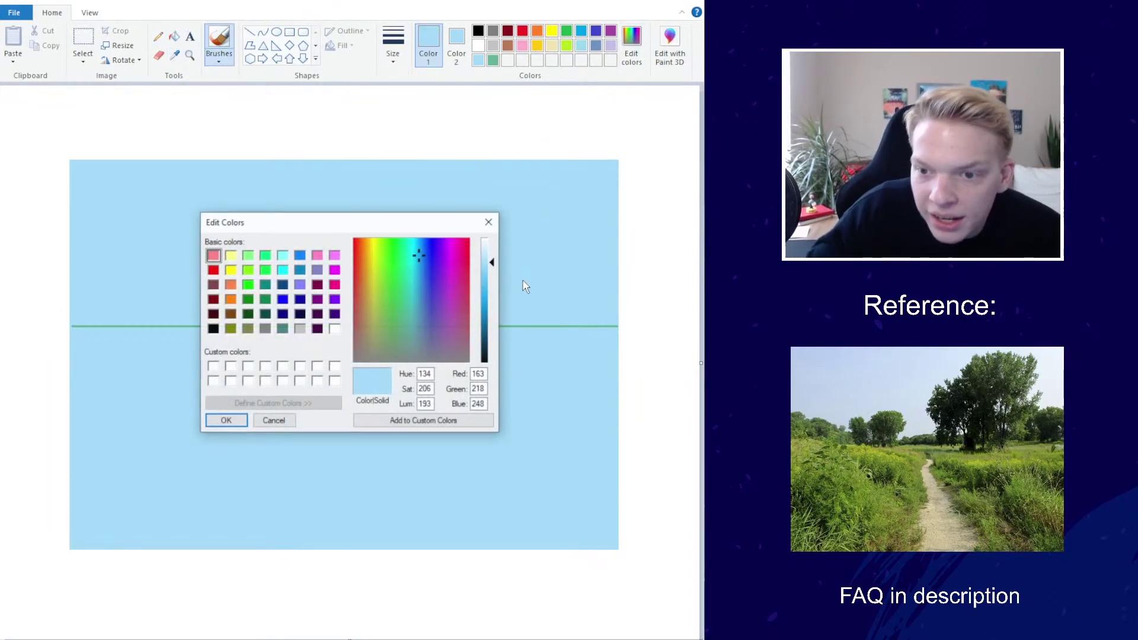
pyautogui.click(226, 419)
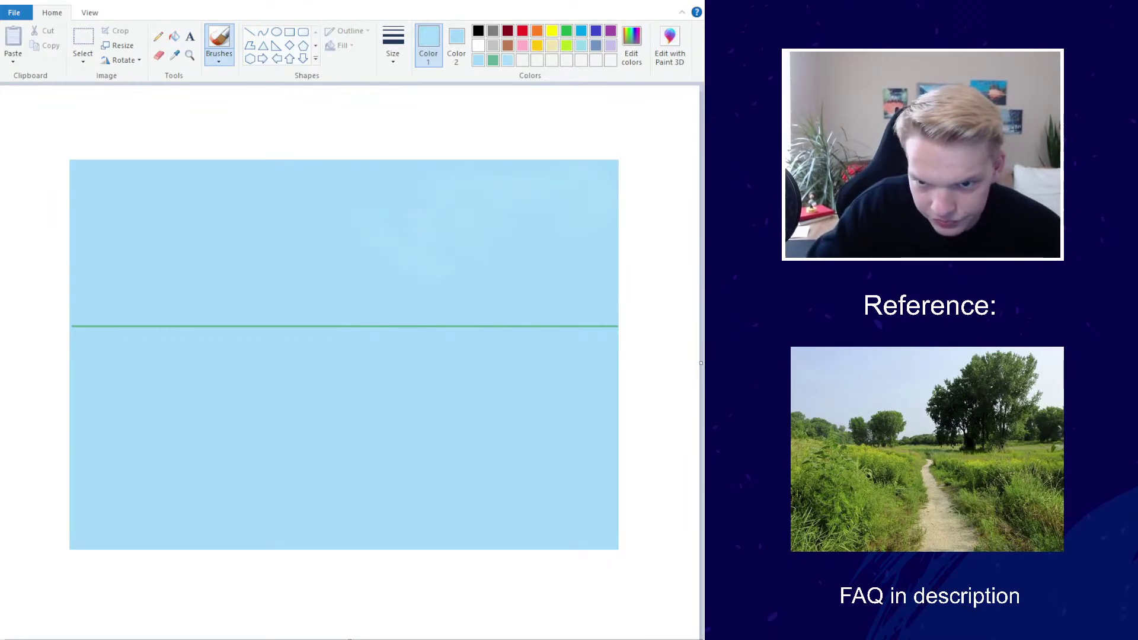
# Paint the right part of the sky above the horizon in a lighter blue, RGB 181, 228, 251, using the thickest stroke
pyautogui.click(393, 44)
pyautogui.click(382, 164)
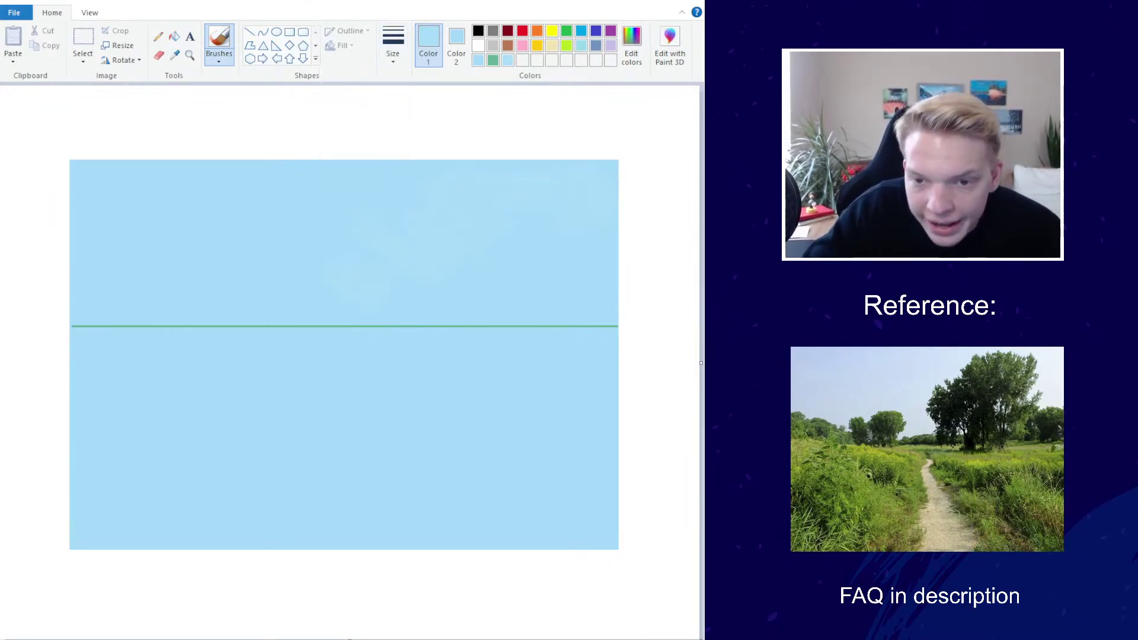
pyautogui.click(631, 49)
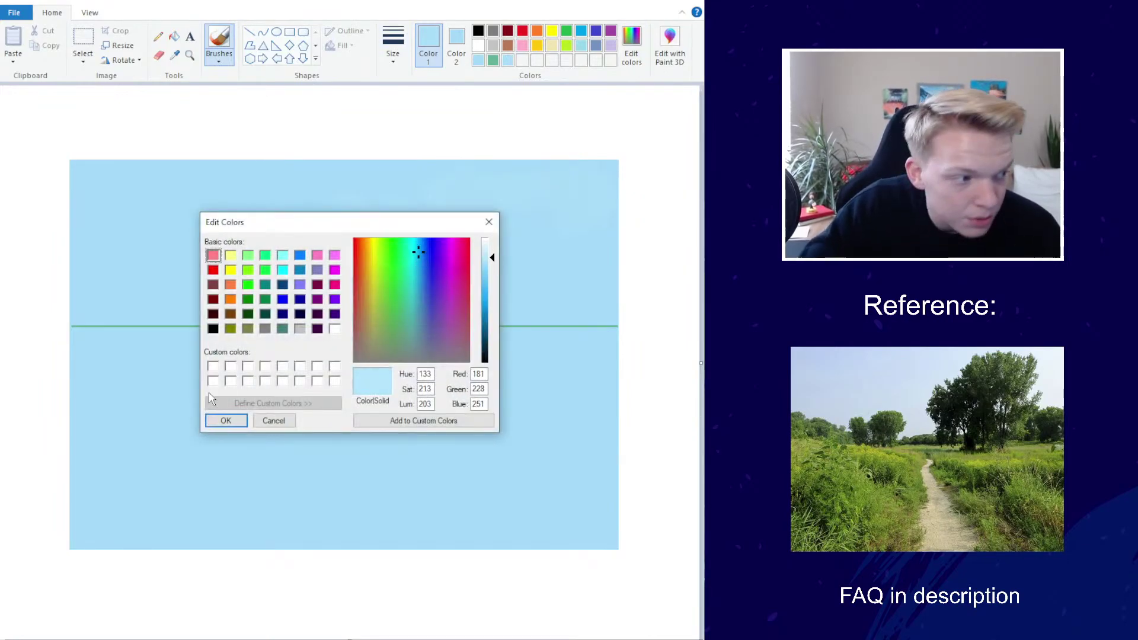
pyautogui.click(226, 421)
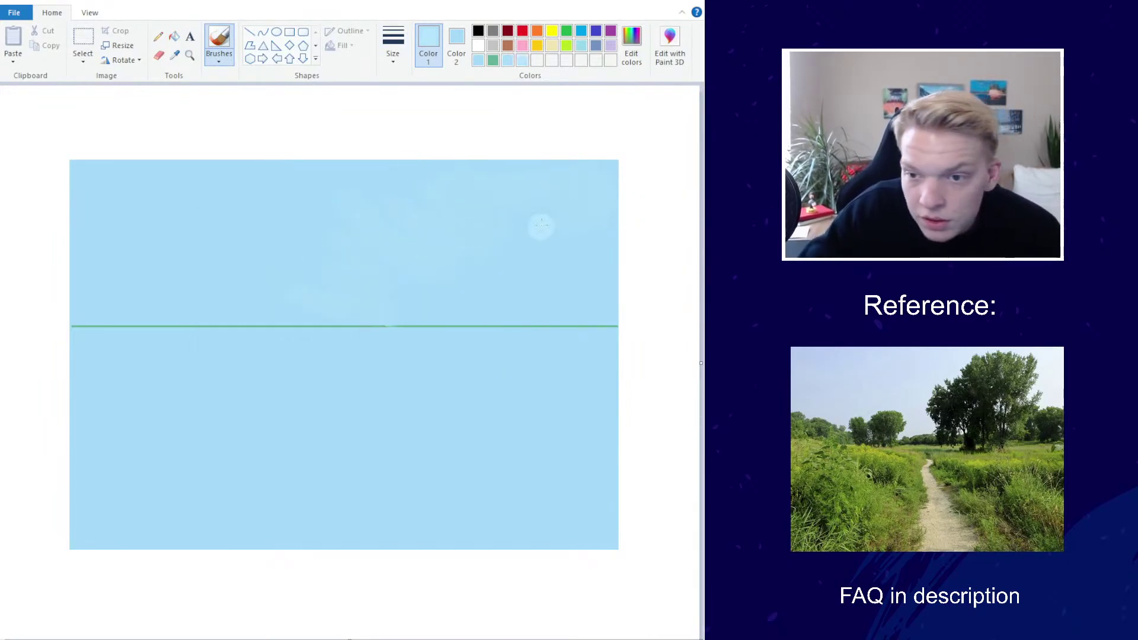
pyautogui.moveTo(538, 226)
pyautogui.mouseDown()
pyautogui.moveTo(607, 174)
pyautogui.moveTo(605, 215)
pyautogui.moveTo(613, 162)
pyautogui.moveTo(575, 175)
pyautogui.moveTo(574, 231)
pyautogui.mouseUp()
pyautogui.moveTo(505, 173)
pyautogui.mouseDown()
pyautogui.moveTo(505, 255)
pyautogui.moveTo(594, 270)
pyautogui.moveTo(610, 249)
pyautogui.moveTo(598, 308)
pyautogui.moveTo(560, 305)
pyautogui.moveTo(560, 281)
pyautogui.moveTo(462, 308)
pyautogui.moveTo(533, 323)
pyautogui.moveTo(424, 305)
pyautogui.moveTo(497, 323)
pyautogui.moveTo(456, 264)
pyautogui.moveTo(403, 284)
pyautogui.mouseUp()
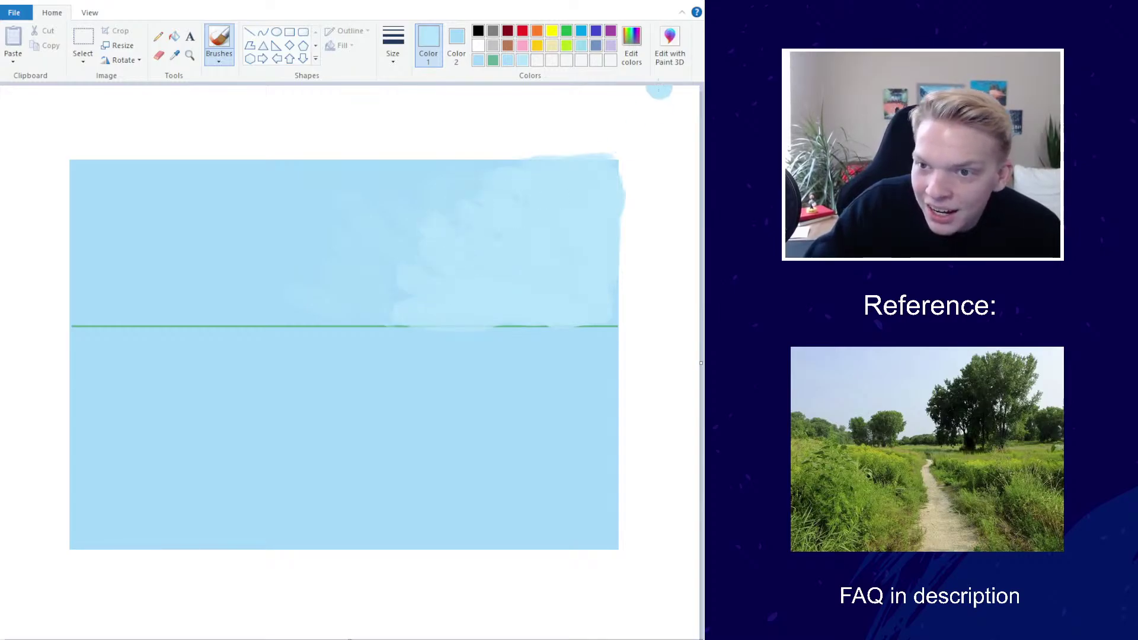
# Mix a slightly deeper light blue with RGB 168, 224, 251 and paint it in patches over the middle of the sky
pyautogui.click(632, 47)
pyautogui.click(490, 260)
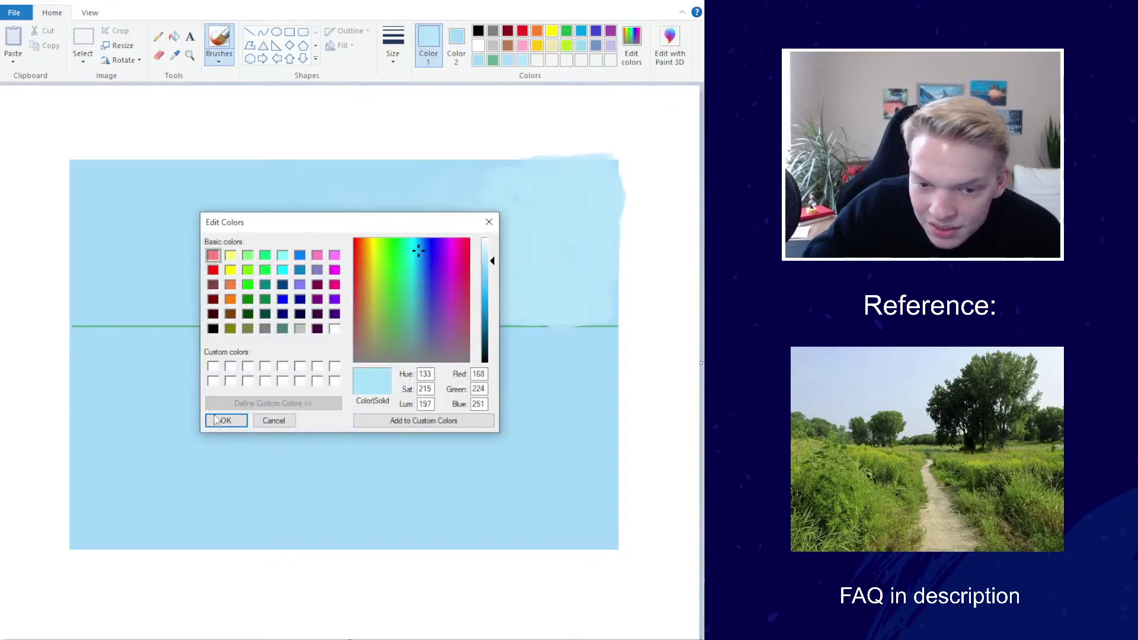
pyautogui.click(226, 420)
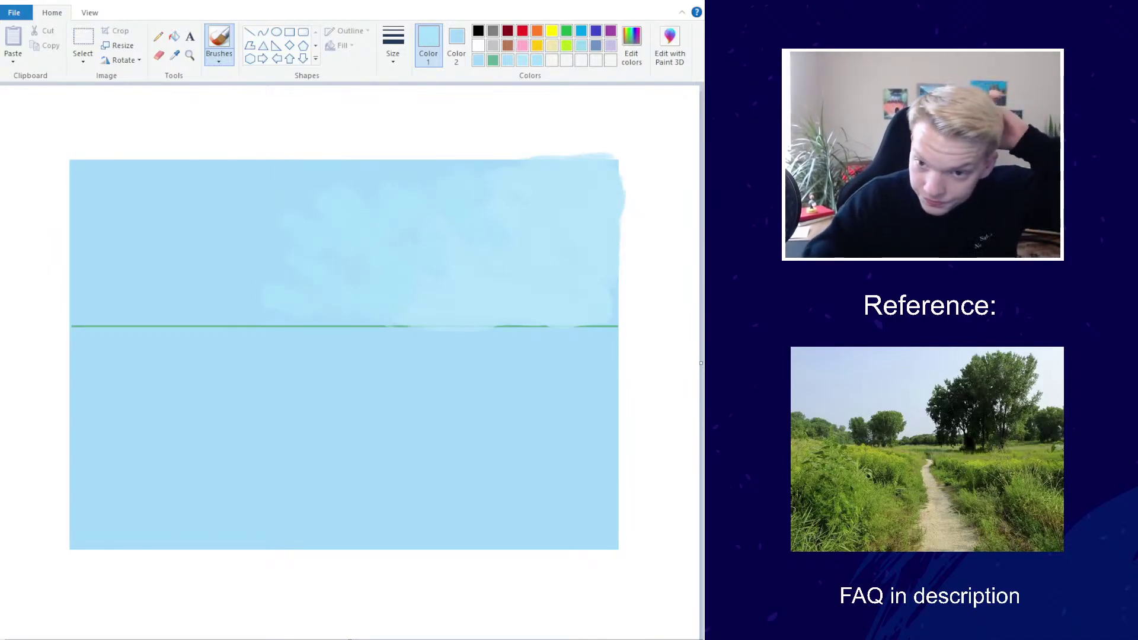
# Sample blues from the painted sky and blend the middle area leftward and down to the horizon line
pyautogui.click(175, 54)
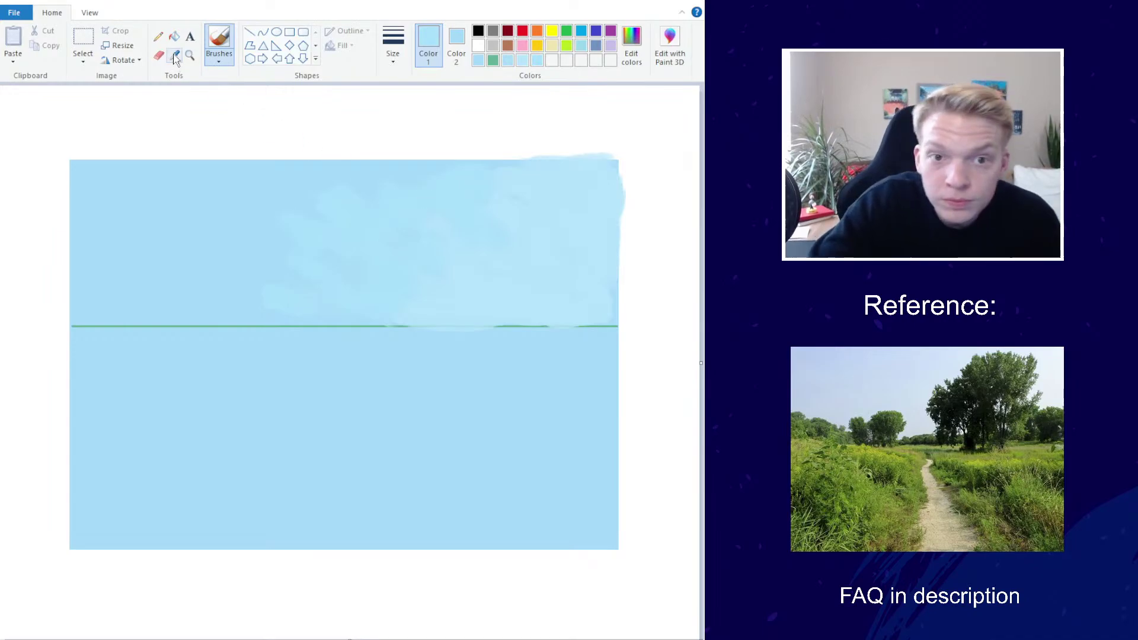
pyautogui.click(497, 304)
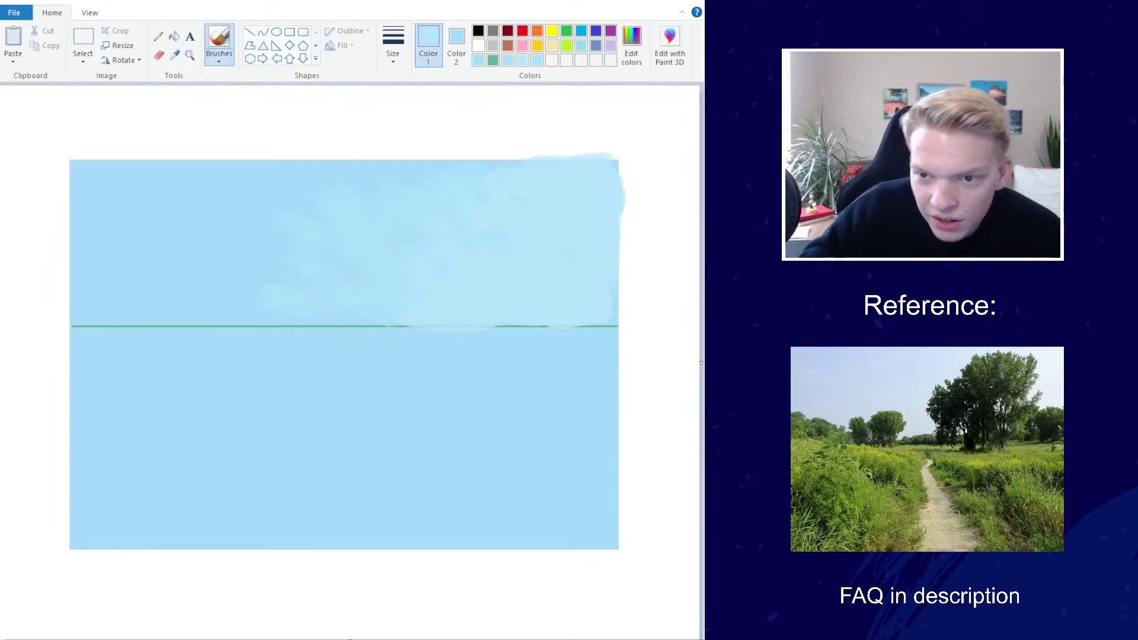
pyautogui.click(175, 55)
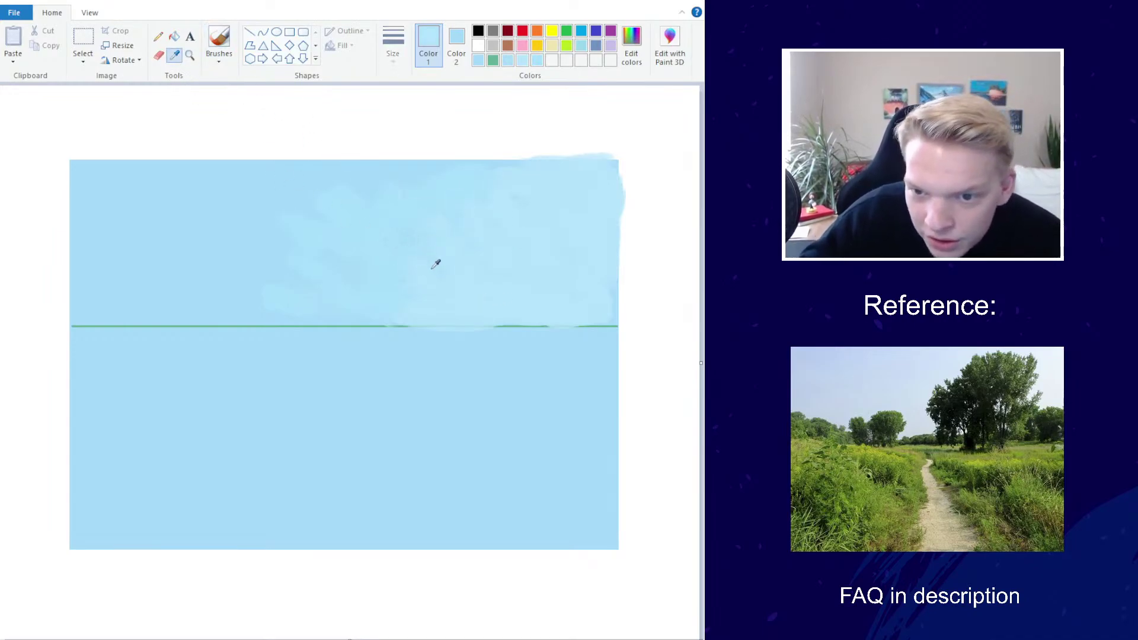
pyautogui.click(432, 268)
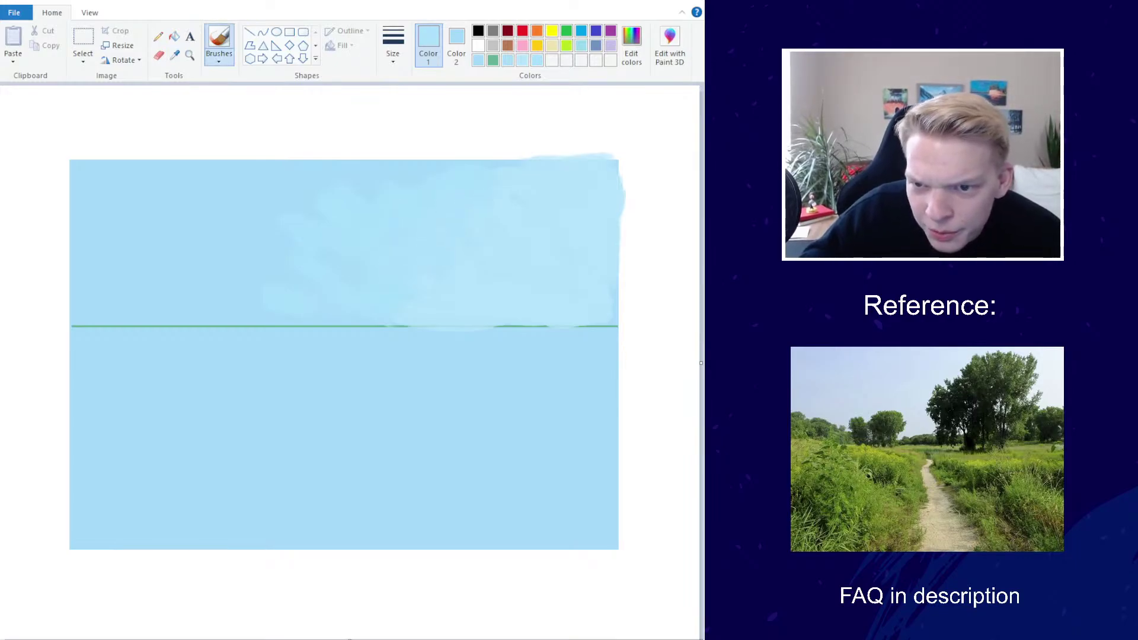
pyautogui.moveTo(335, 325); pyautogui.dragTo(279, 313)
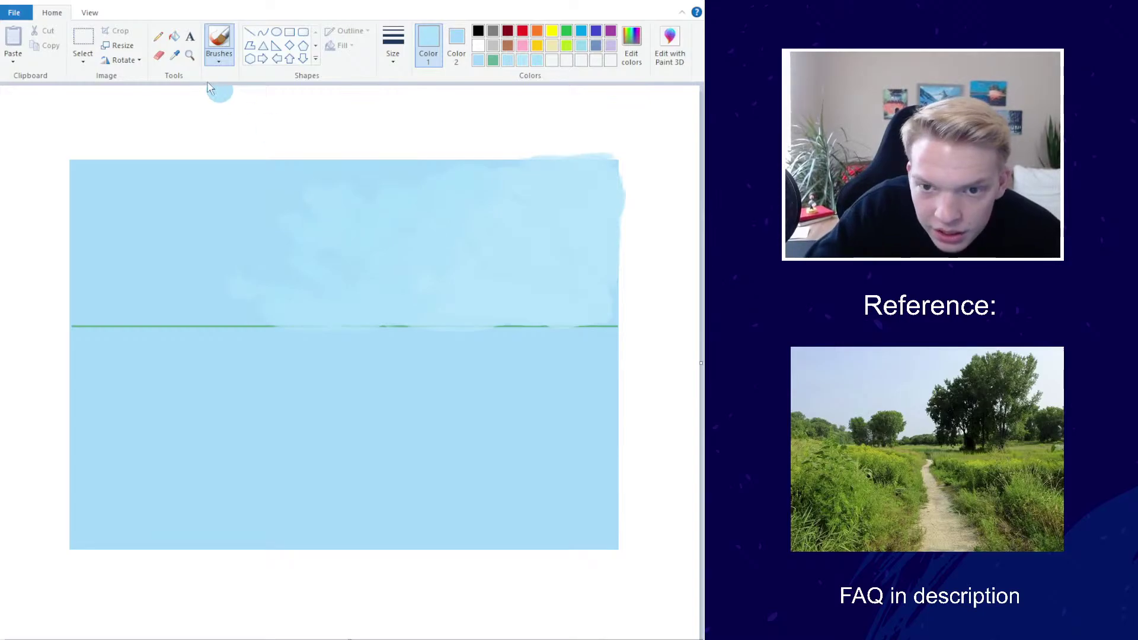
# Sample the blue in the lower left of the sky and blend it in, extending the sky's right edge down to the horizon
pyautogui.click(175, 55)
pyautogui.click(232, 275)
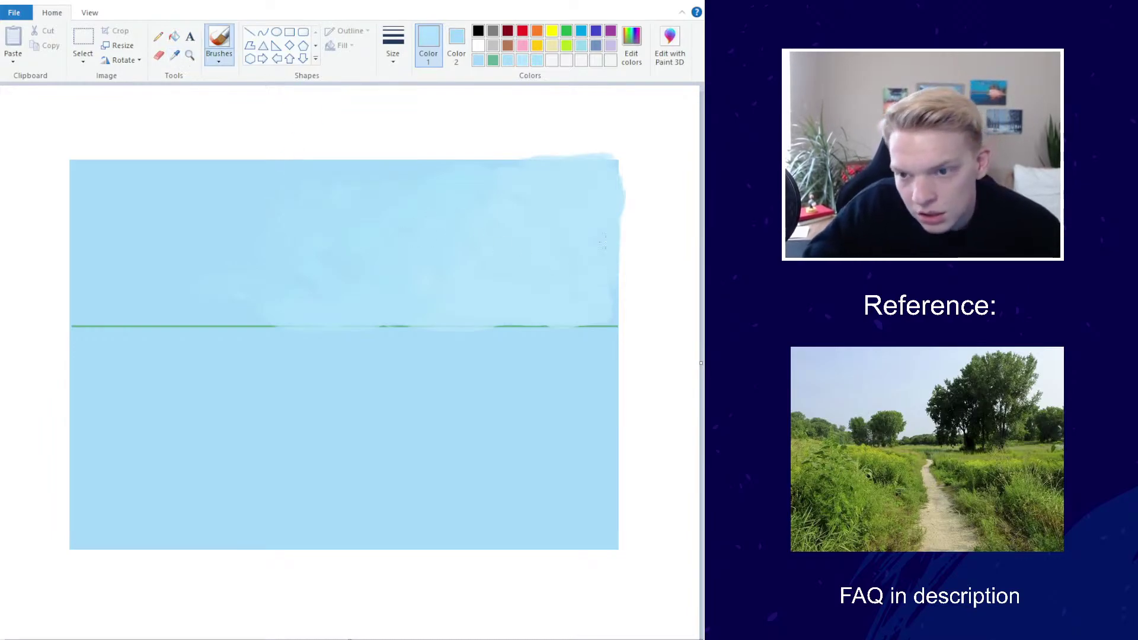
pyautogui.moveTo(615, 323); pyautogui.dragTo(610, 233)
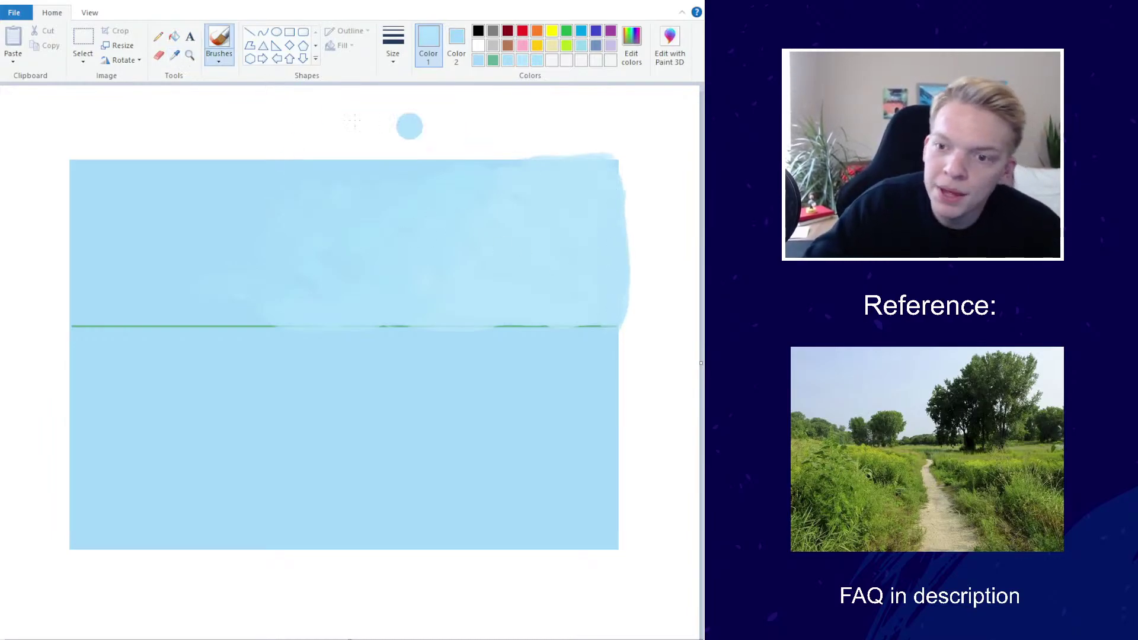
# Sample the upper-right sky blue, lighten it to RGB 194, 233, 252, and paint the right sky, tapering toward the middle along the horizon
pyautogui.click(175, 55)
pyautogui.click(580, 181)
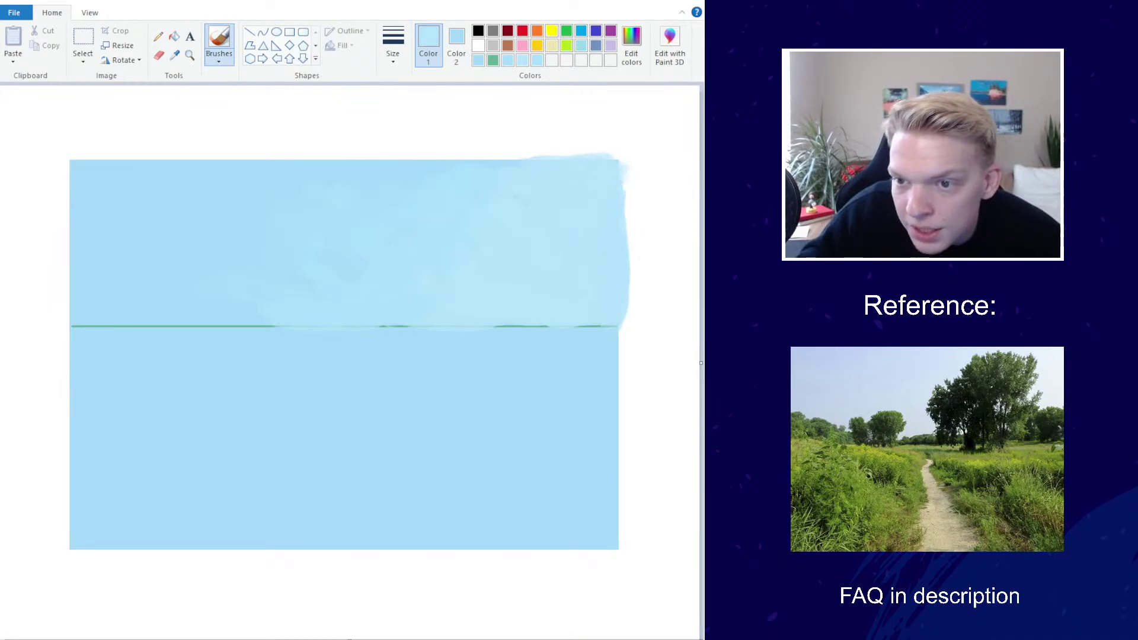
pyautogui.click(631, 44)
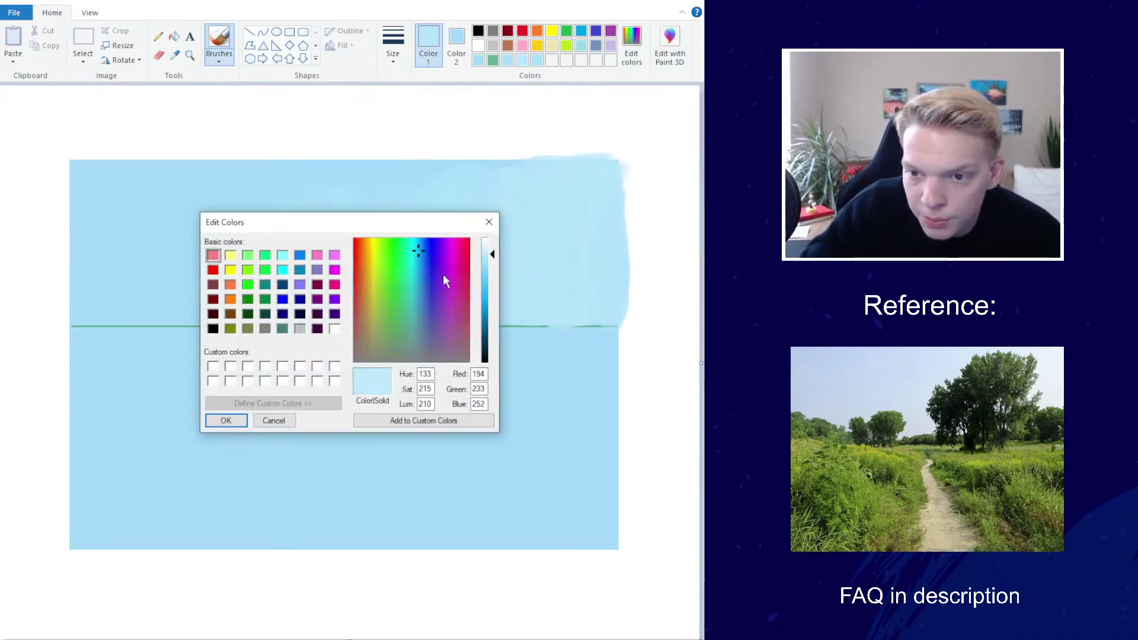
pyautogui.click(261, 421)
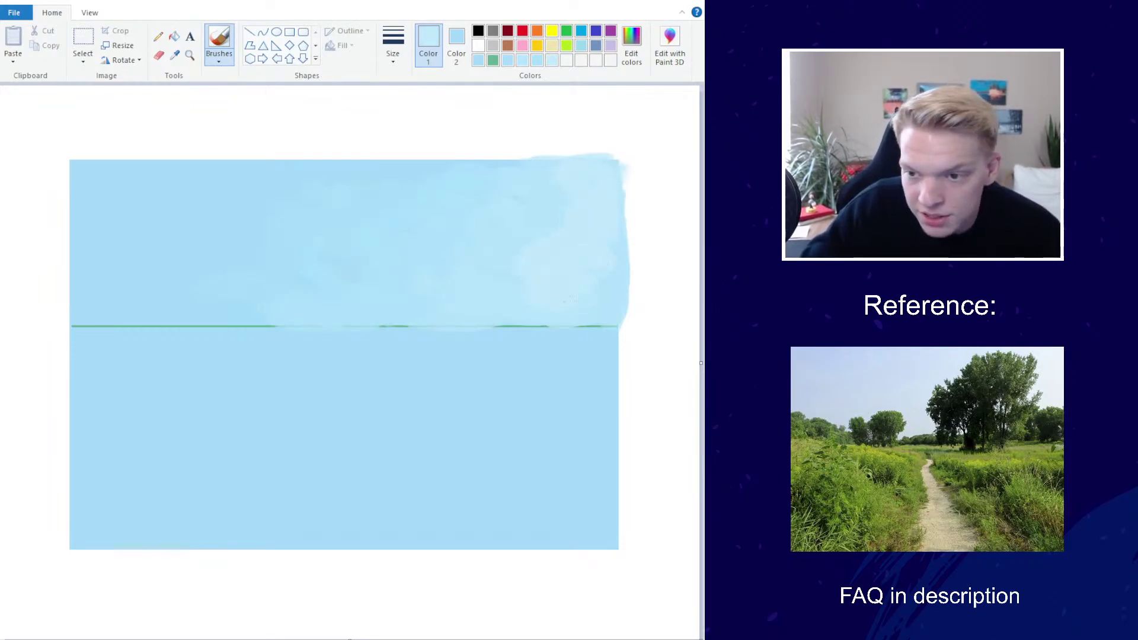
pyautogui.moveTo(603, 308)
pyautogui.mouseDown()
pyautogui.moveTo(514, 312)
pyautogui.moveTo(540, 309)
pyautogui.mouseUp()
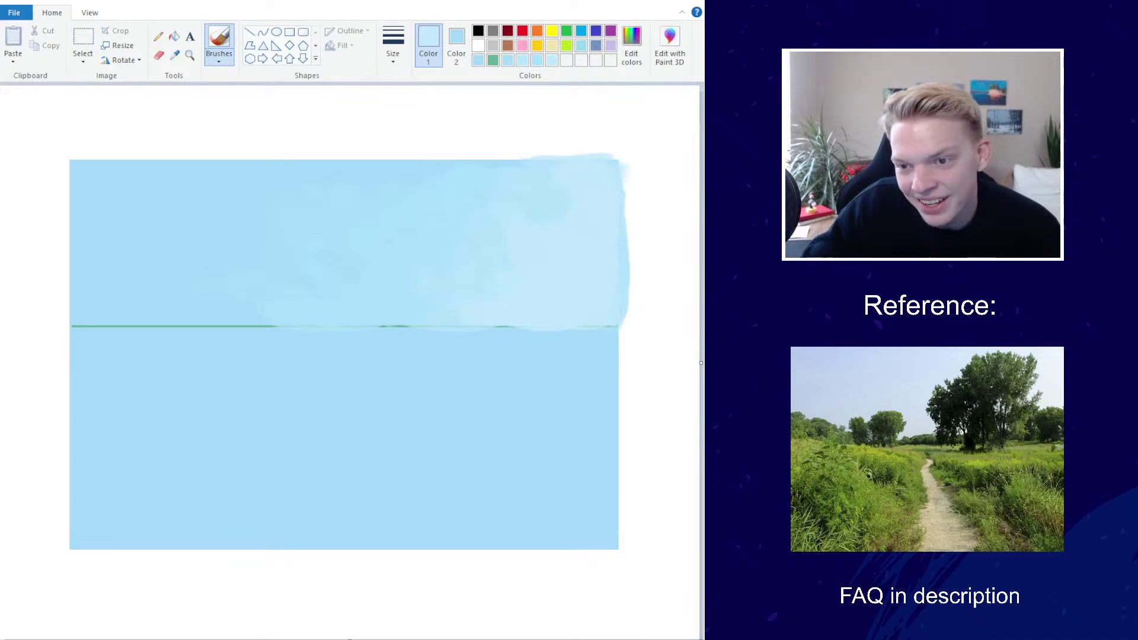
pyautogui.moveTo(444, 311); pyautogui.dragTo(415, 311)
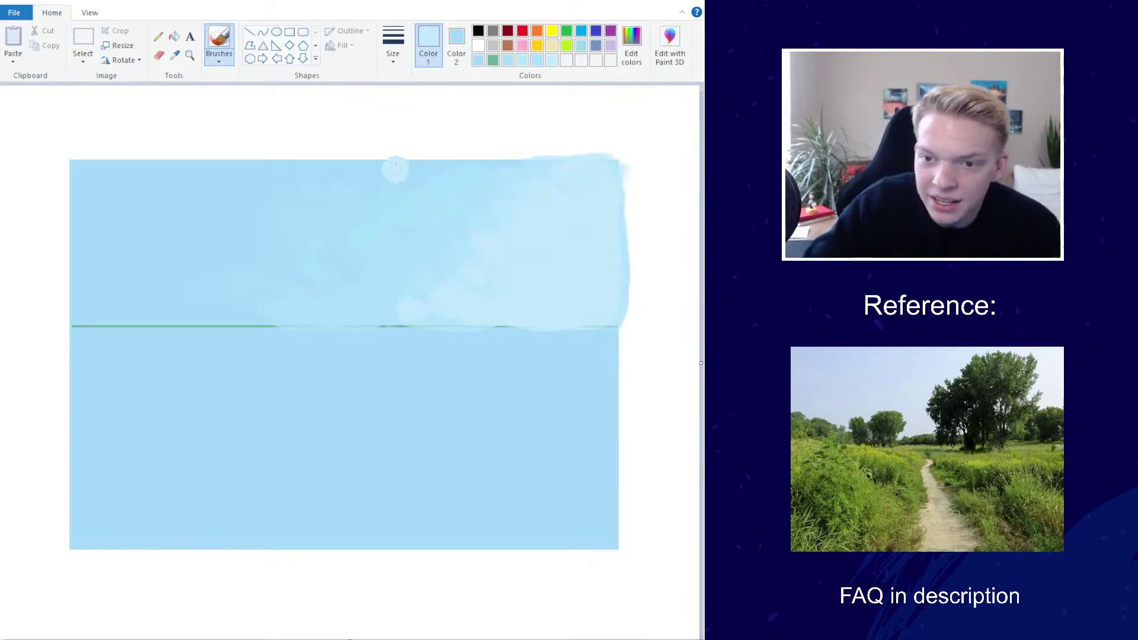
# Sample the blue at the edge of the lightest sky area and blend it over the middle of the sky and horizon line
pyautogui.click(174, 55)
pyautogui.click(492, 274)
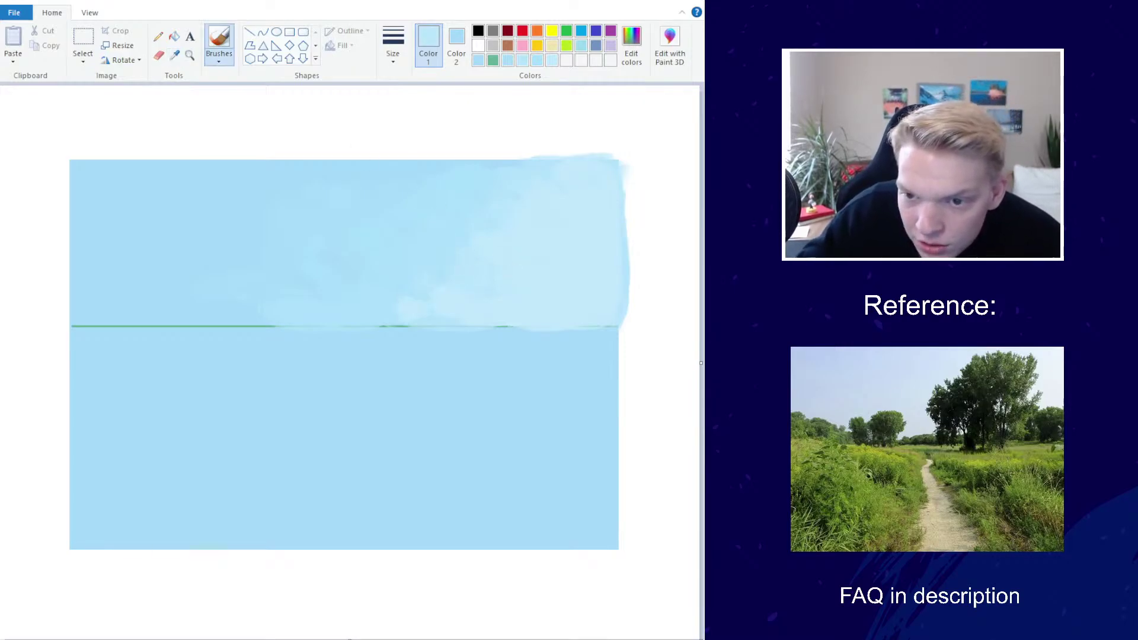
pyautogui.moveTo(409, 325); pyautogui.dragTo(379, 326)
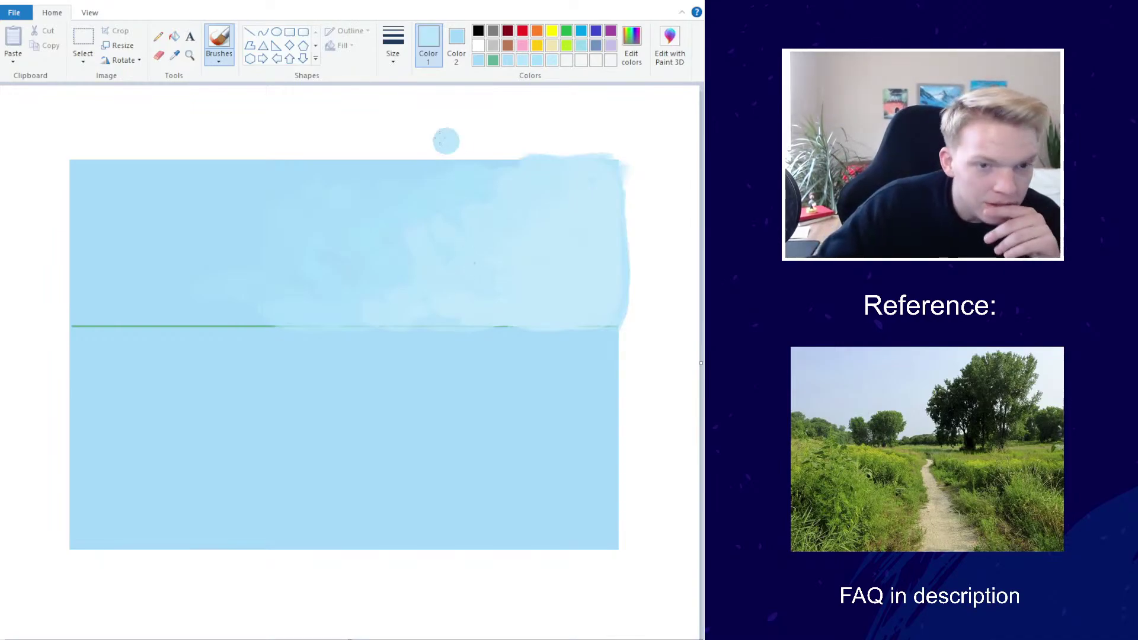
# Mix a muted grass green with RGB 101, 136, 70 for Color 1
pyautogui.click(174, 55)
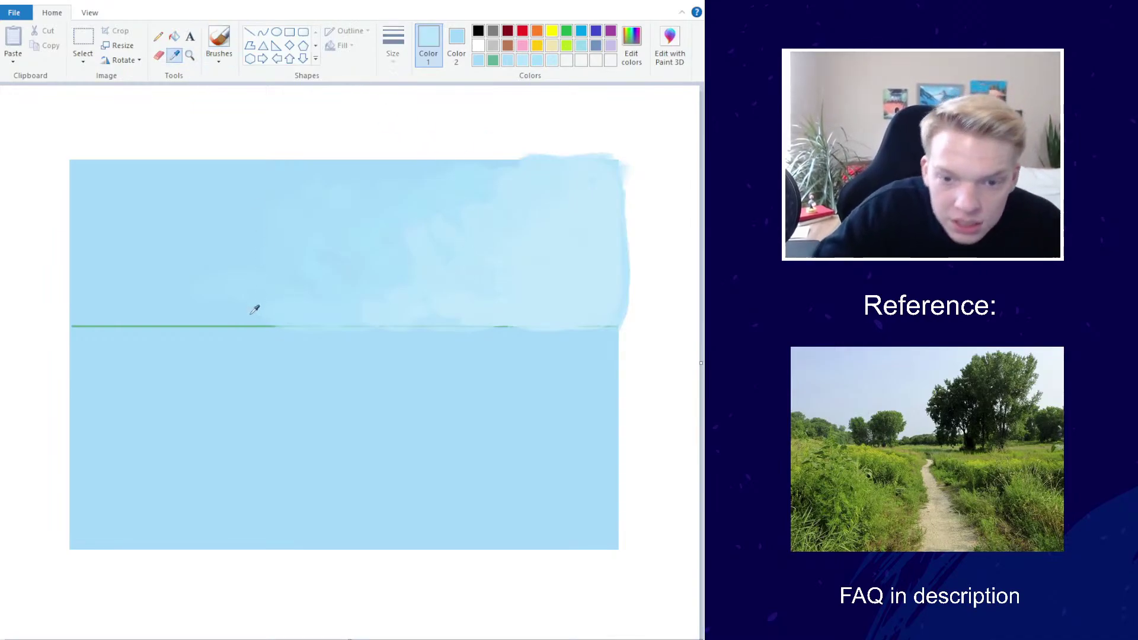
pyautogui.click(636, 48)
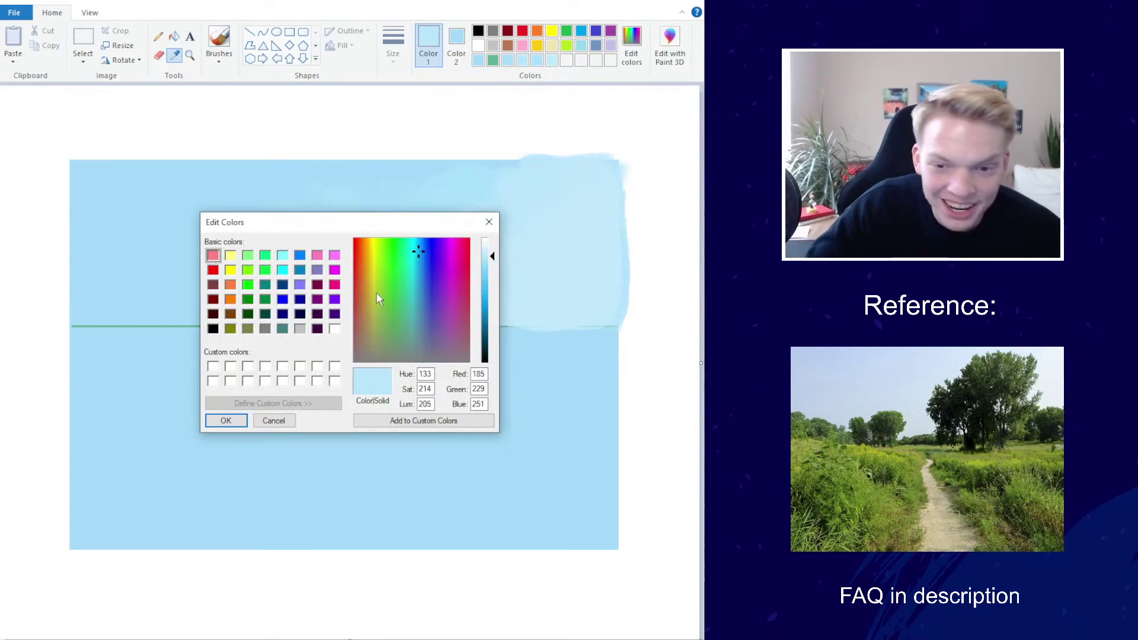
pyautogui.click(385, 311)
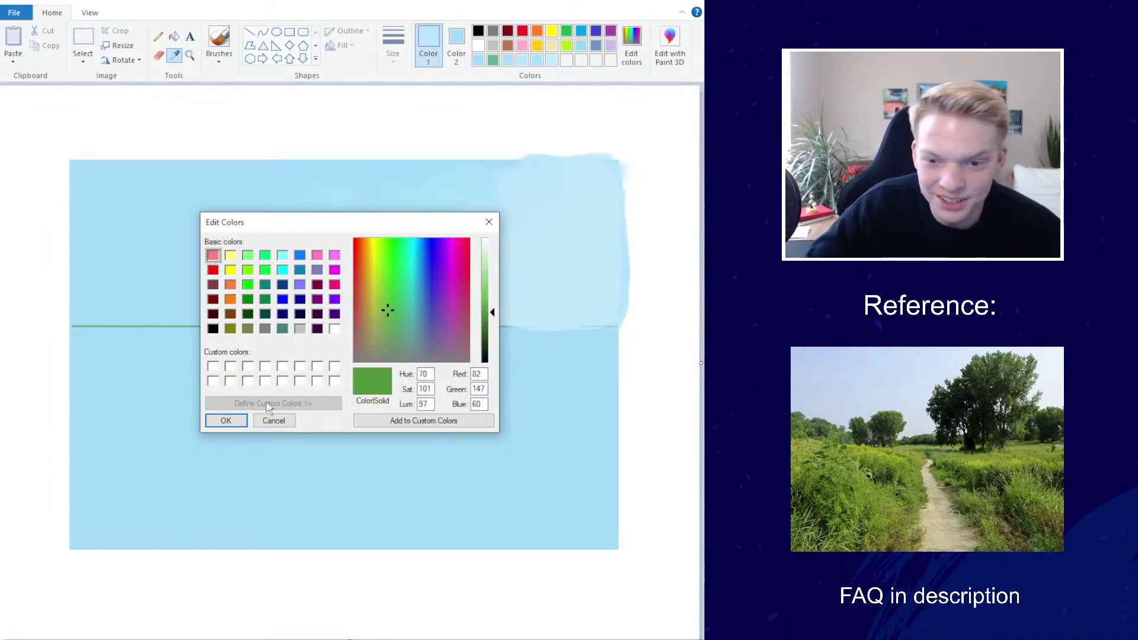
pyautogui.click(383, 323)
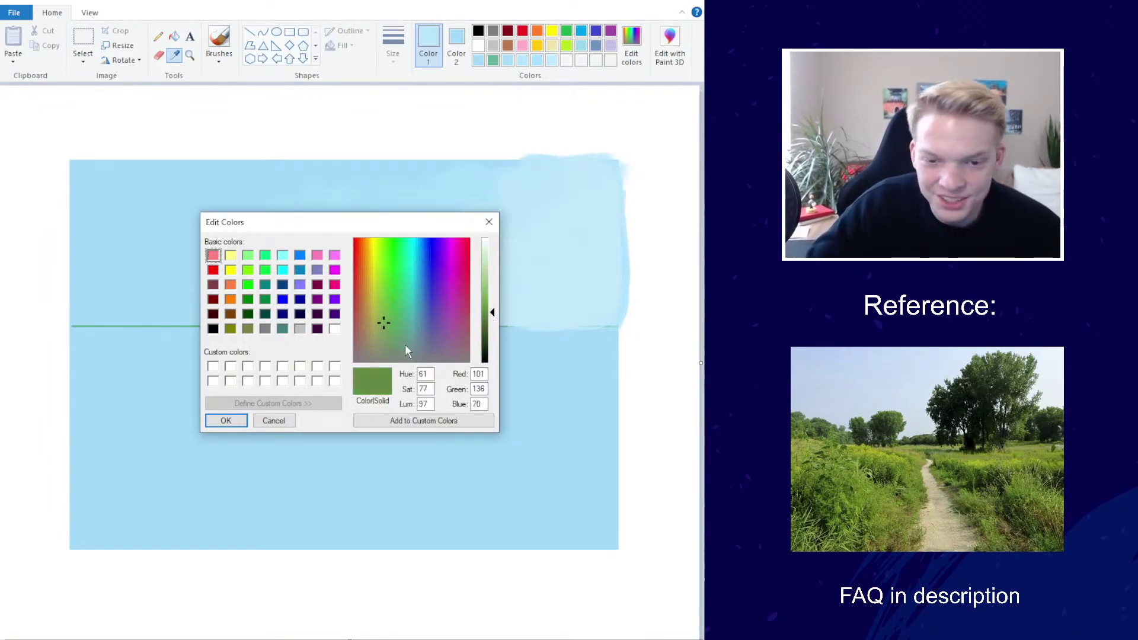
pyautogui.click(226, 420)
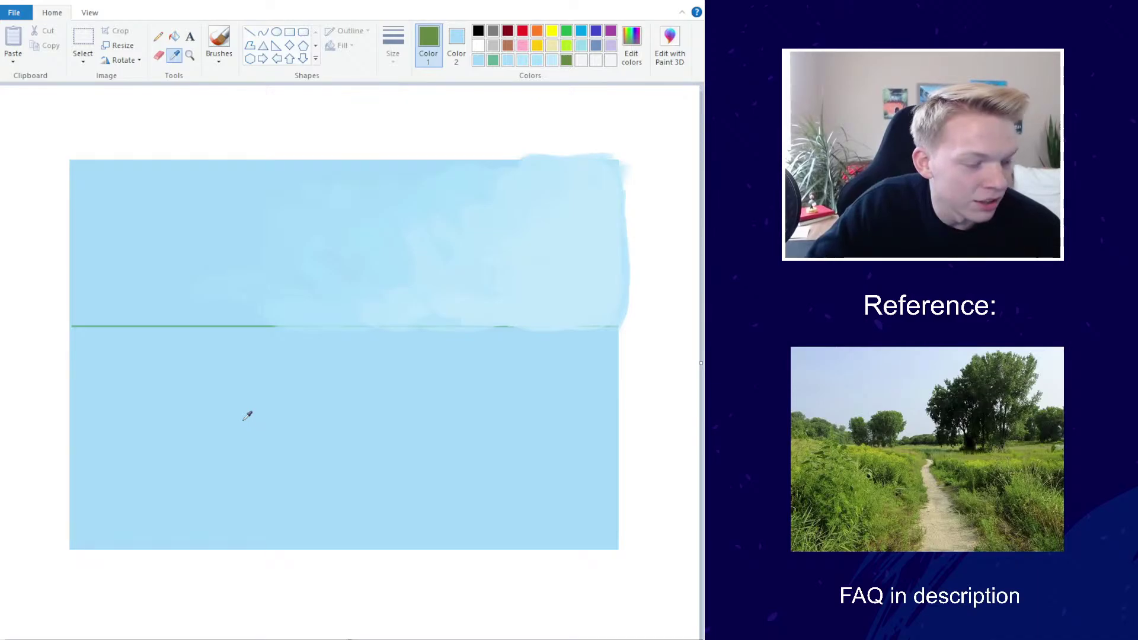
# Paint a thick green band just below the horizon across the full width of the picture, switching to a rough textured brush
pyautogui.click(219, 40)
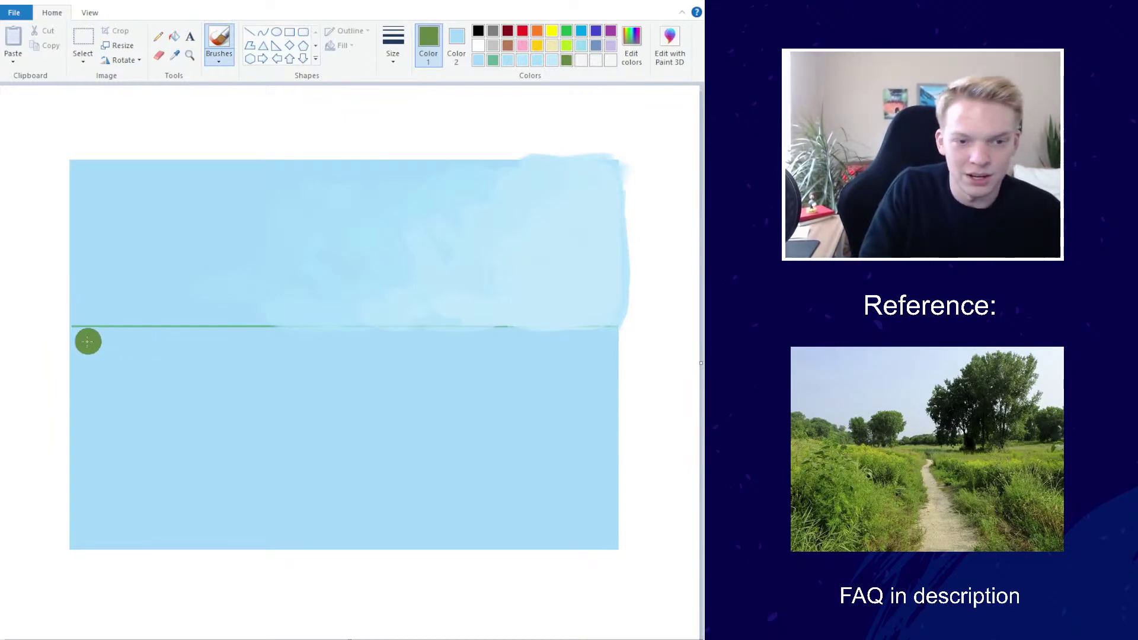
pyautogui.moveTo(99, 341); pyautogui.dragTo(68, 334)
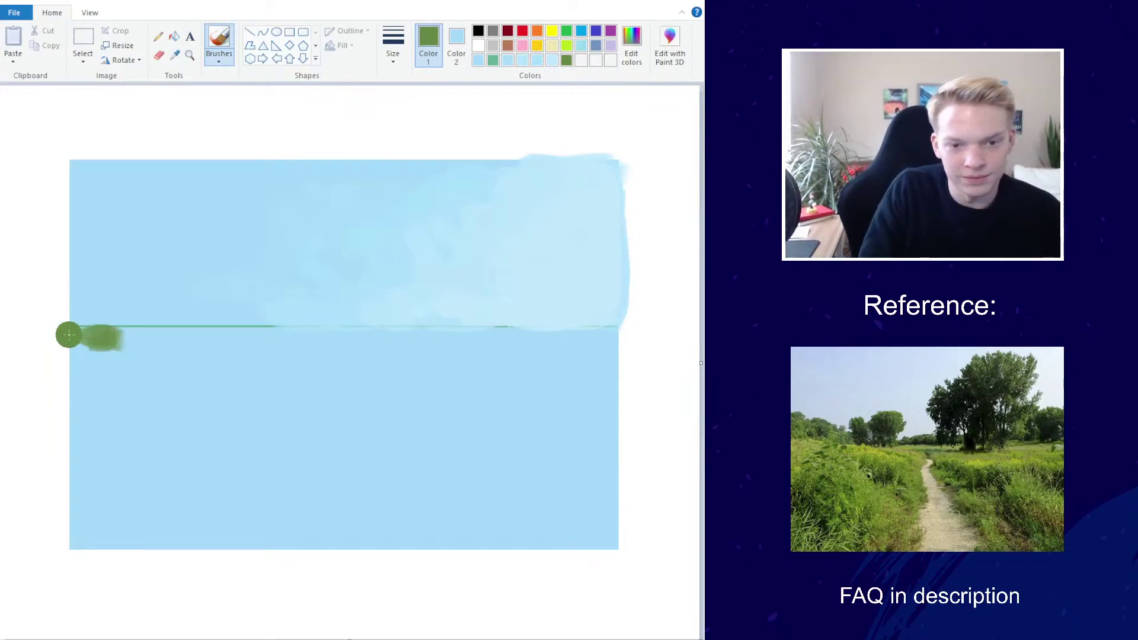
pyautogui.click(219, 57)
pyautogui.click(218, 59)
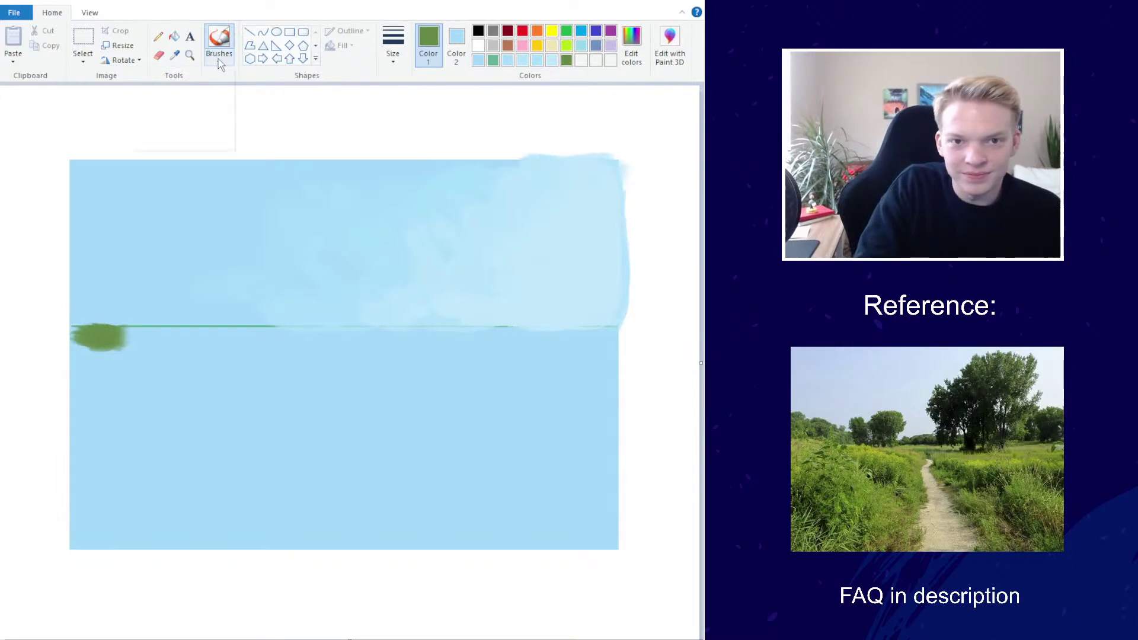
pyautogui.click(219, 58)
pyautogui.click(218, 109)
pyautogui.moveTo(110, 344)
pyautogui.mouseDown()
pyautogui.moveTo(604, 330)
pyautogui.moveTo(555, 345)
pyautogui.moveTo(98, 351)
pyautogui.moveTo(70, 335)
pyautogui.moveTo(172, 357)
pyautogui.moveTo(66, 343)
pyautogui.moveTo(86, 329)
pyautogui.moveTo(325, 353)
pyautogui.moveTo(599, 346)
pyautogui.moveTo(557, 339)
pyautogui.mouseUp()
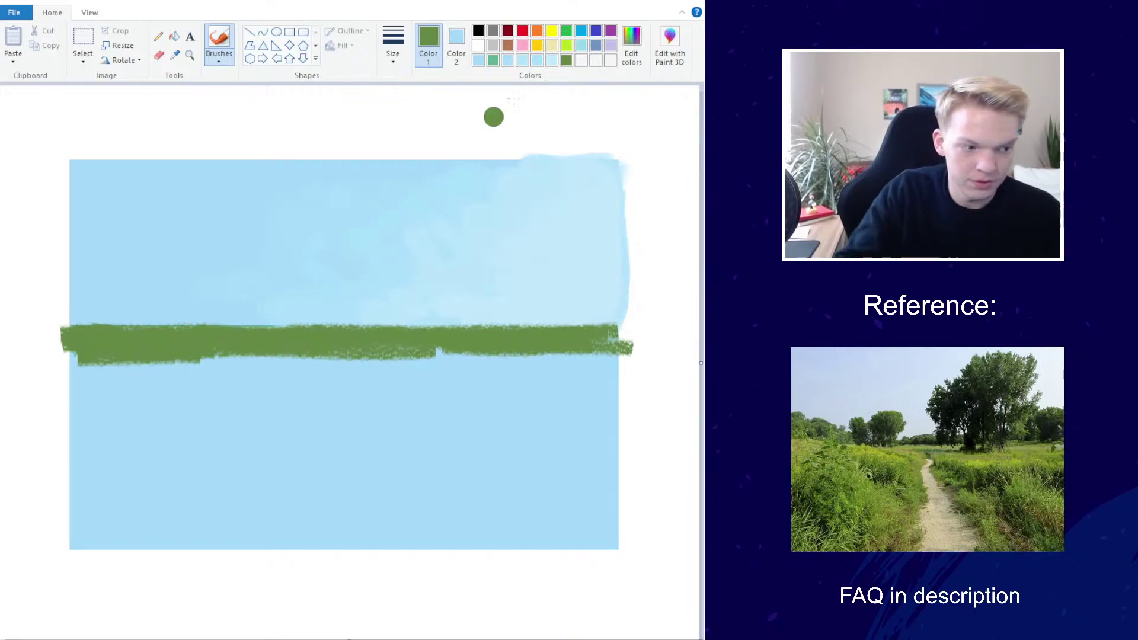
# Mix a slightly cooler green for Color 1 and set the brush to the thinnest stroke
pyautogui.click(631, 45)
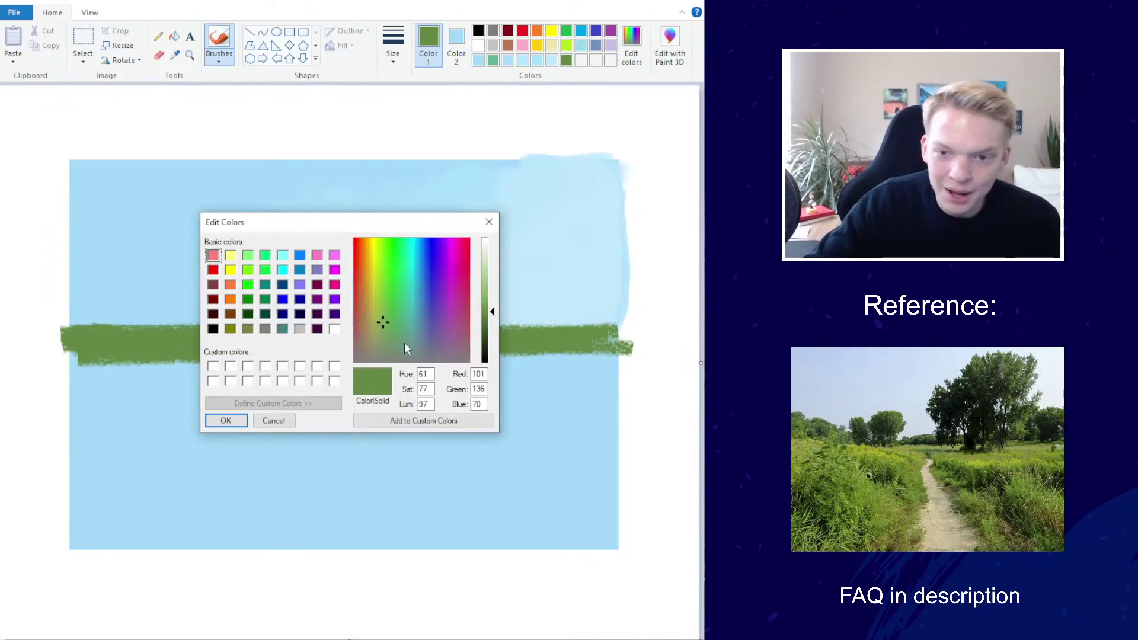
pyautogui.click(392, 329)
pyautogui.click(226, 420)
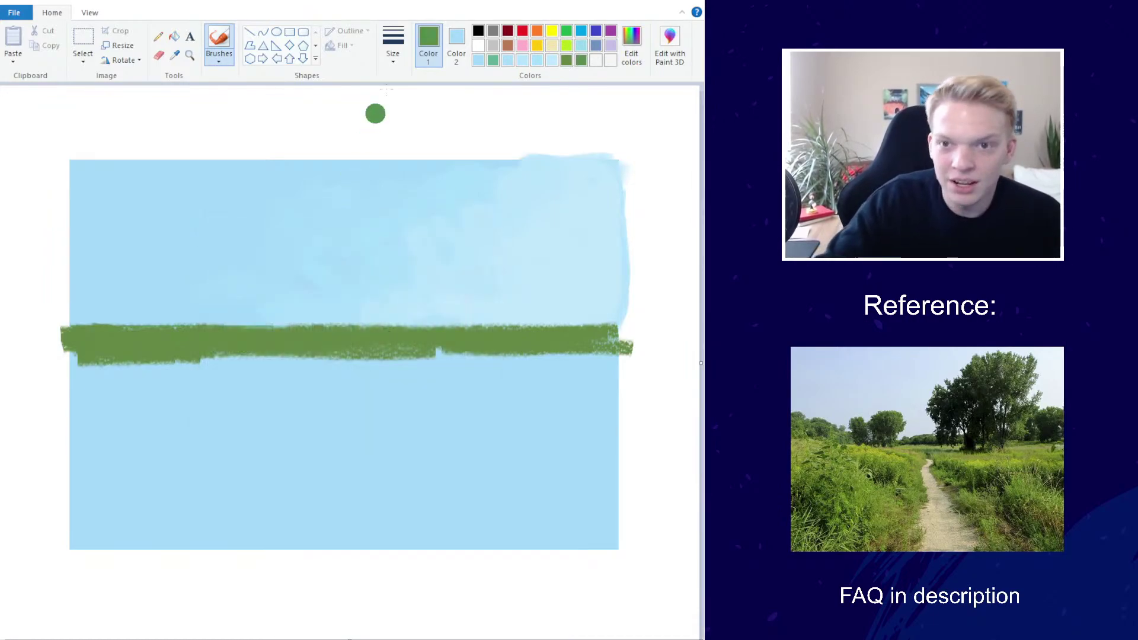
pyautogui.click(393, 44)
pyautogui.click(364, 95)
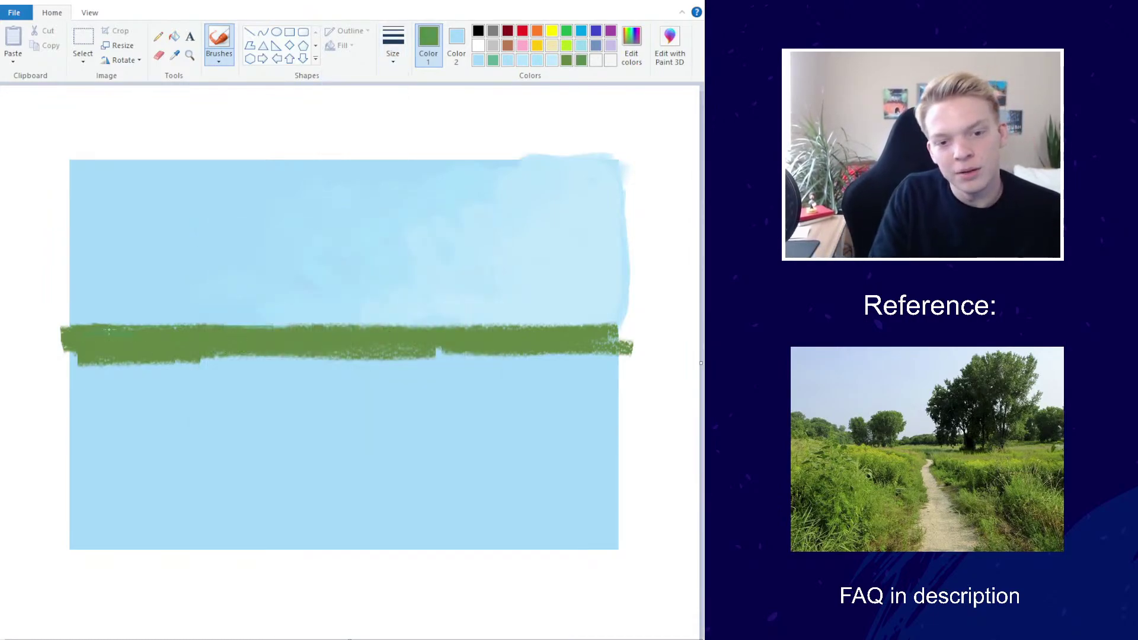
# Mix a greyer green with RGB 96, 137, 88 and paint thin strokes along the upper part of the green band to its right end
pyautogui.click(631, 45)
pyautogui.click(388, 335)
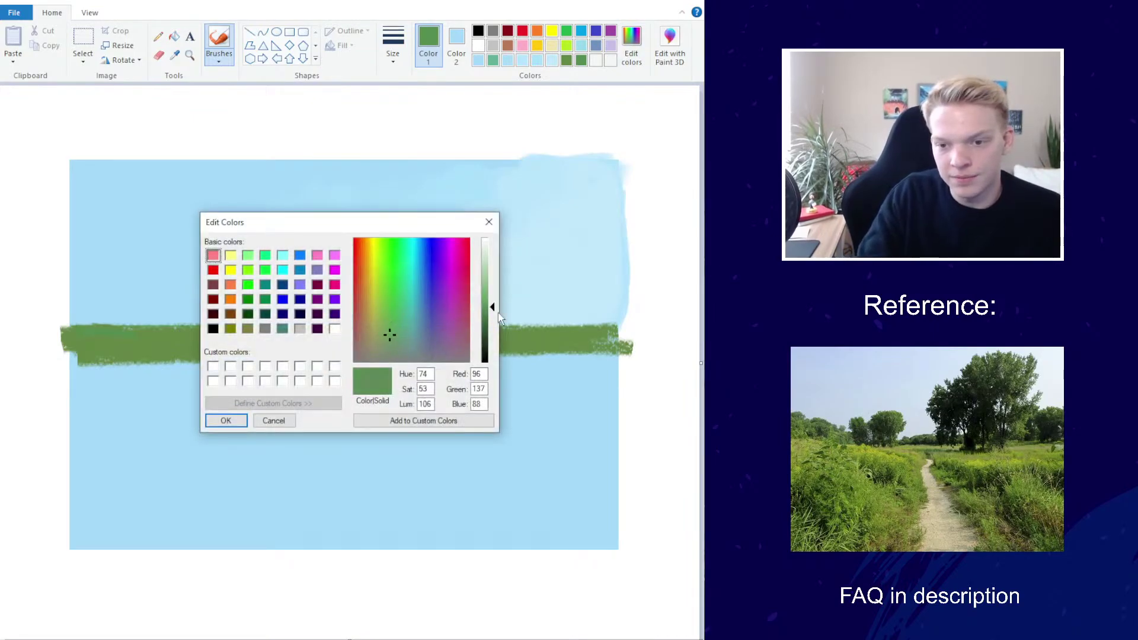
pyautogui.click(226, 420)
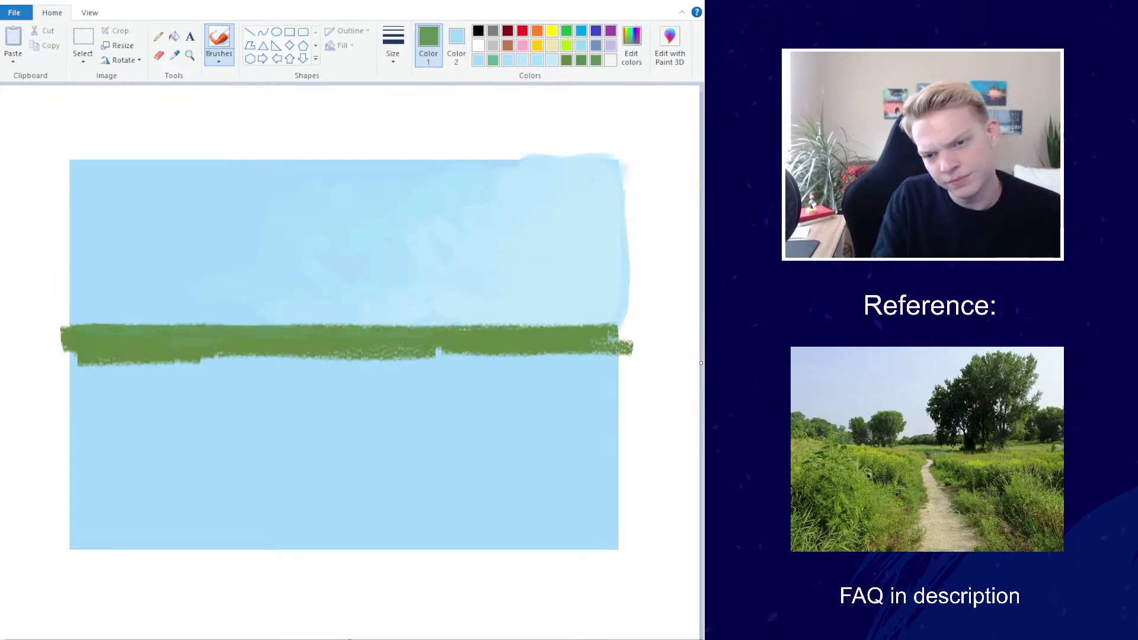
pyautogui.moveTo(464, 330); pyautogui.dragTo(626, 332)
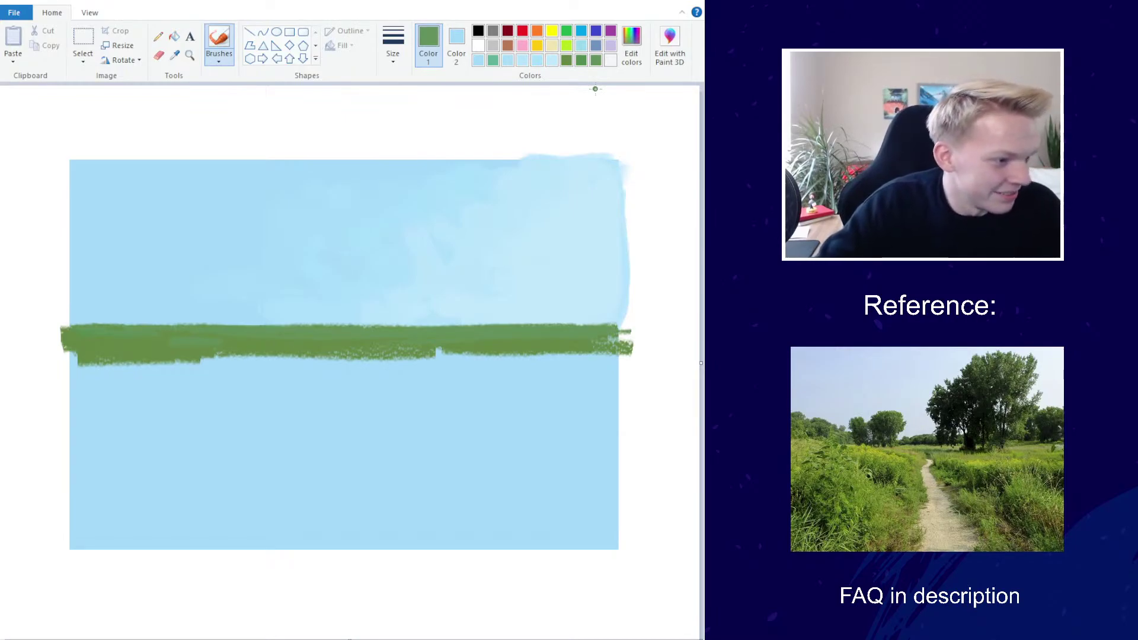
# Mix a lighter green with RGB 121, 165, 88 and paint thin strokes along the lower left edge of the green band
pyautogui.click(631, 45)
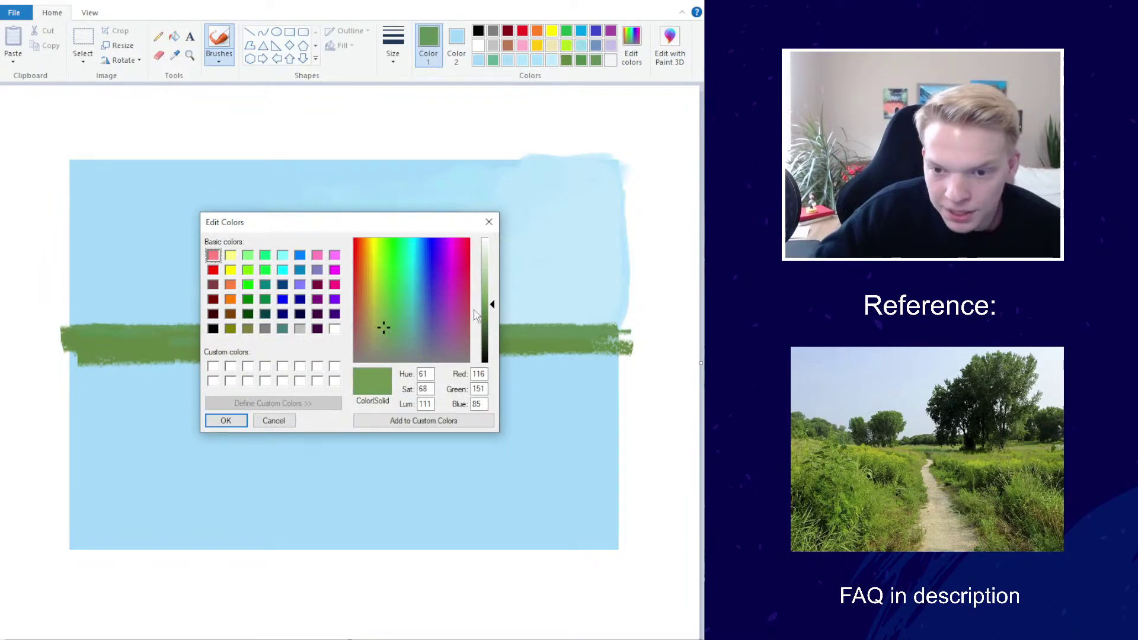
pyautogui.click(485, 301)
pyautogui.click(384, 325)
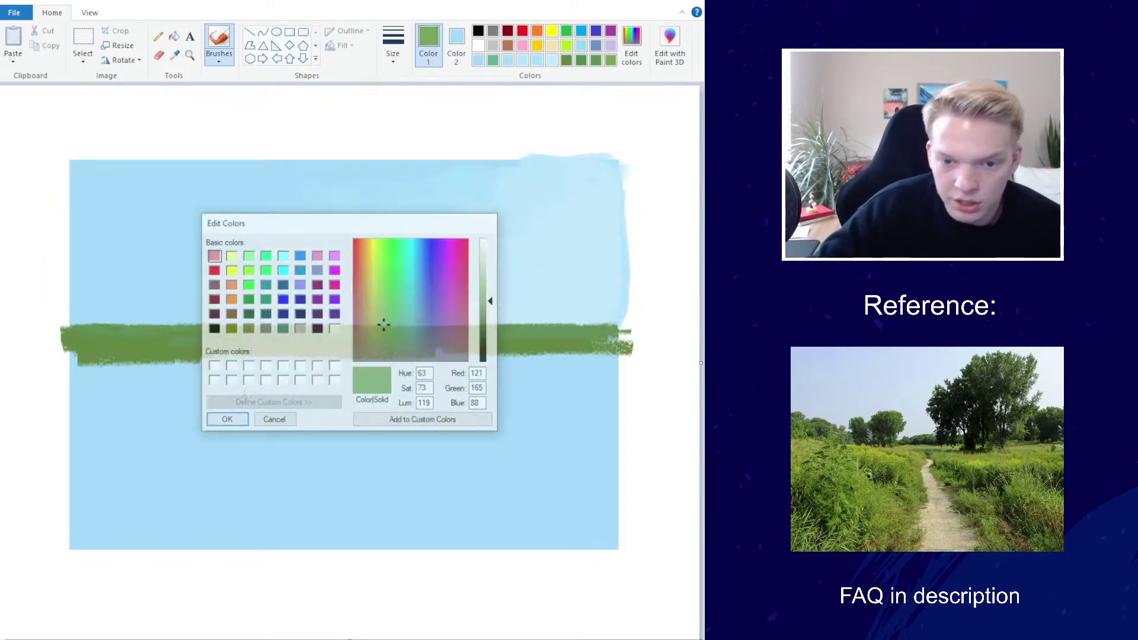
pyautogui.click(226, 420)
pyautogui.moveTo(78, 374)
pyautogui.mouseDown()
pyautogui.moveTo(153, 373)
pyautogui.moveTo(139, 366)
pyautogui.moveTo(157, 354)
pyautogui.mouseUp()
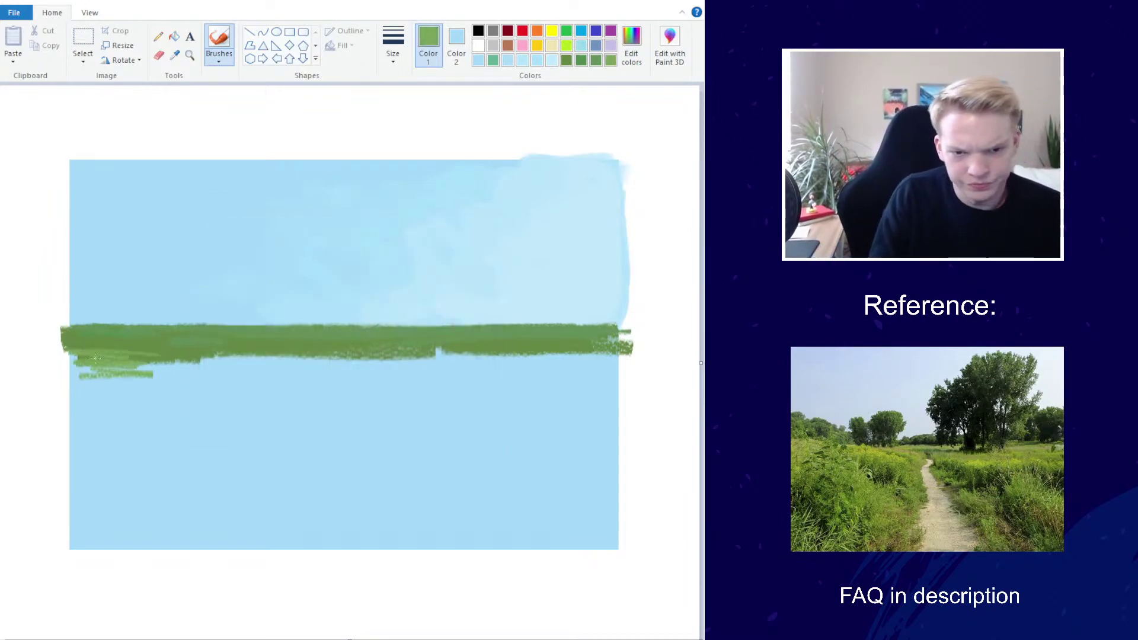
pyautogui.moveTo(72, 346); pyautogui.dragTo(247, 365)
# Fill the left meadow below the green band with broad slanted light green strokes, using the thickest stroke size
pyautogui.click(393, 44)
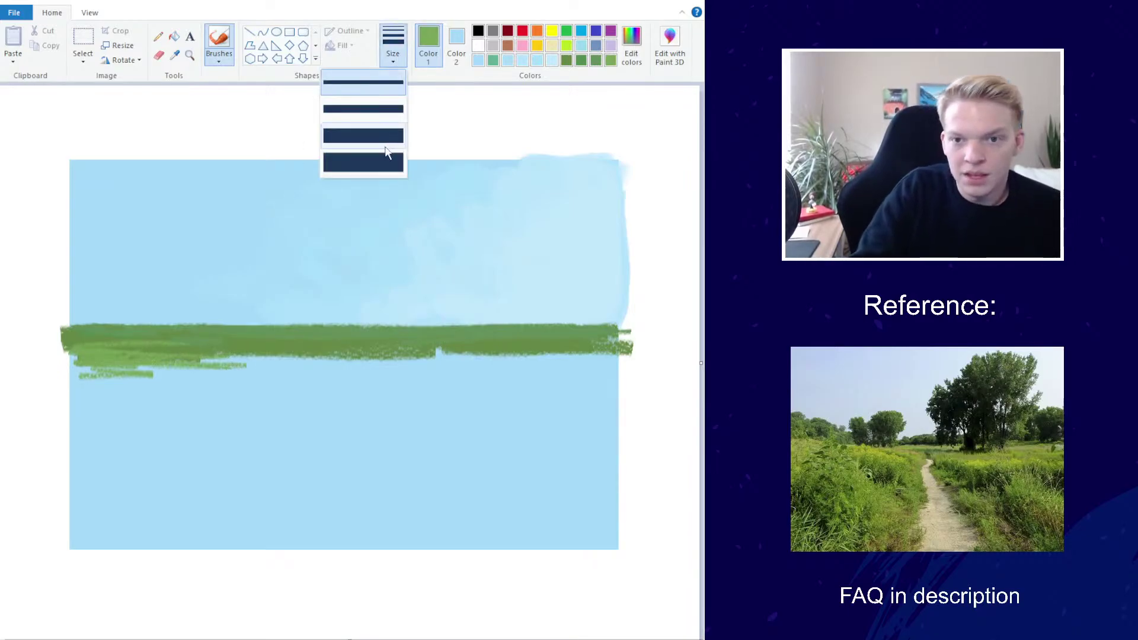
pyautogui.click(389, 159)
pyautogui.moveTo(190, 391)
pyautogui.mouseDown()
pyautogui.moveTo(175, 377)
pyautogui.moveTo(65, 372)
pyautogui.moveTo(172, 415)
pyautogui.moveTo(190, 407)
pyautogui.moveTo(74, 403)
pyautogui.moveTo(228, 385)
pyautogui.moveTo(249, 349)
pyautogui.moveTo(127, 343)
pyautogui.moveTo(253, 374)
pyautogui.moveTo(100, 483)
pyautogui.moveTo(290, 361)
pyautogui.moveTo(313, 319)
pyautogui.mouseUp()
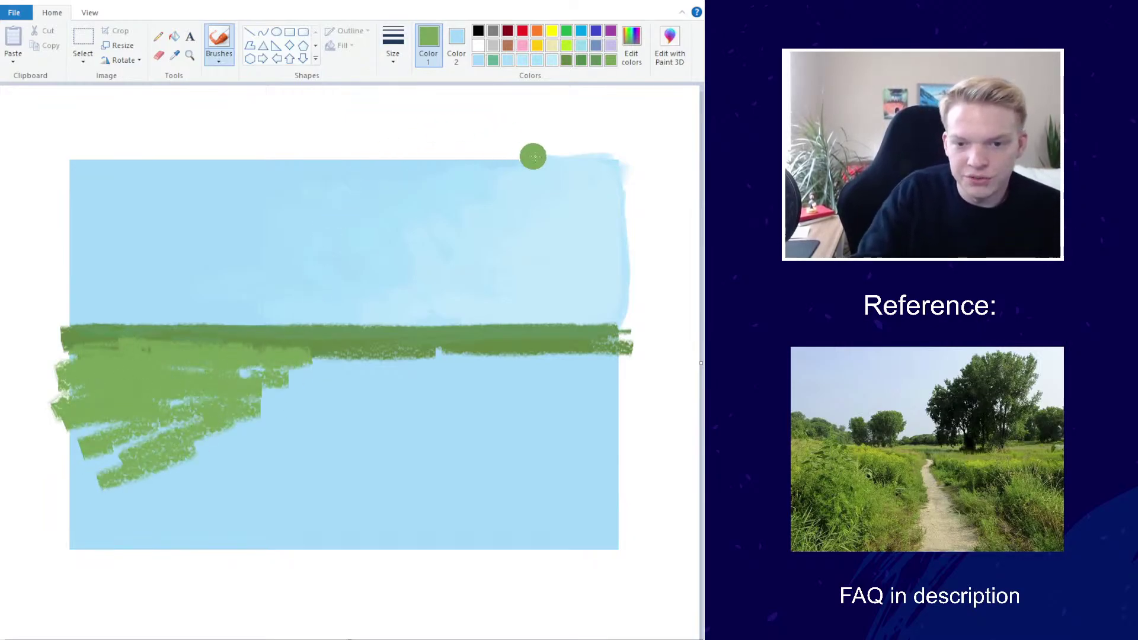
# Extend the light green along the lower edge of the band across the middle and right, using the second-thinnest stroke size
pyautogui.click(393, 46)
pyautogui.click(386, 109)
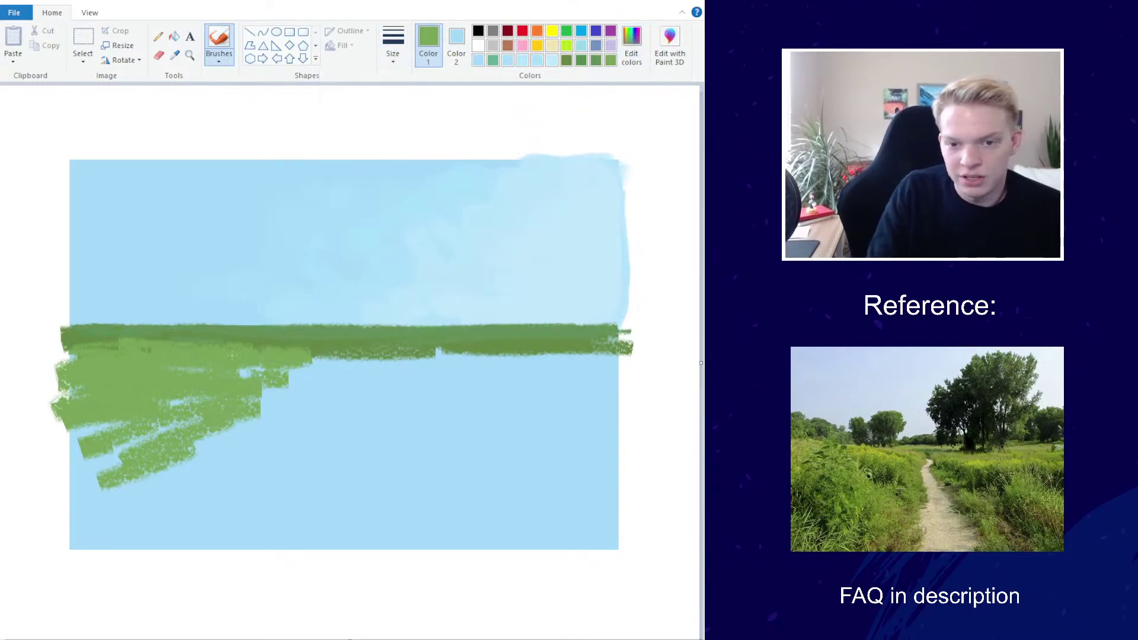
pyautogui.moveTo(328, 365)
pyautogui.mouseDown()
pyautogui.moveTo(465, 358)
pyautogui.moveTo(453, 348)
pyautogui.moveTo(544, 366)
pyautogui.moveTo(529, 351)
pyautogui.moveTo(598, 361)
pyautogui.moveTo(509, 342)
pyautogui.moveTo(343, 344)
pyautogui.mouseUp()
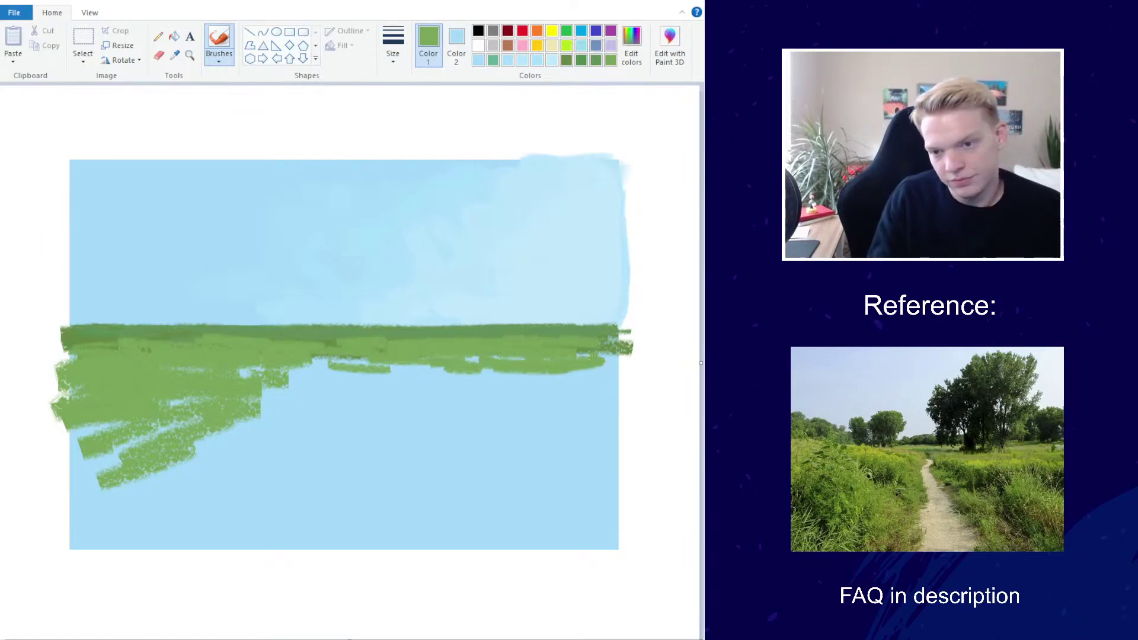
# Mix a slightly darker green and blend the light and dark parts of the horizon band with the thinnest stroke
pyautogui.click(631, 44)
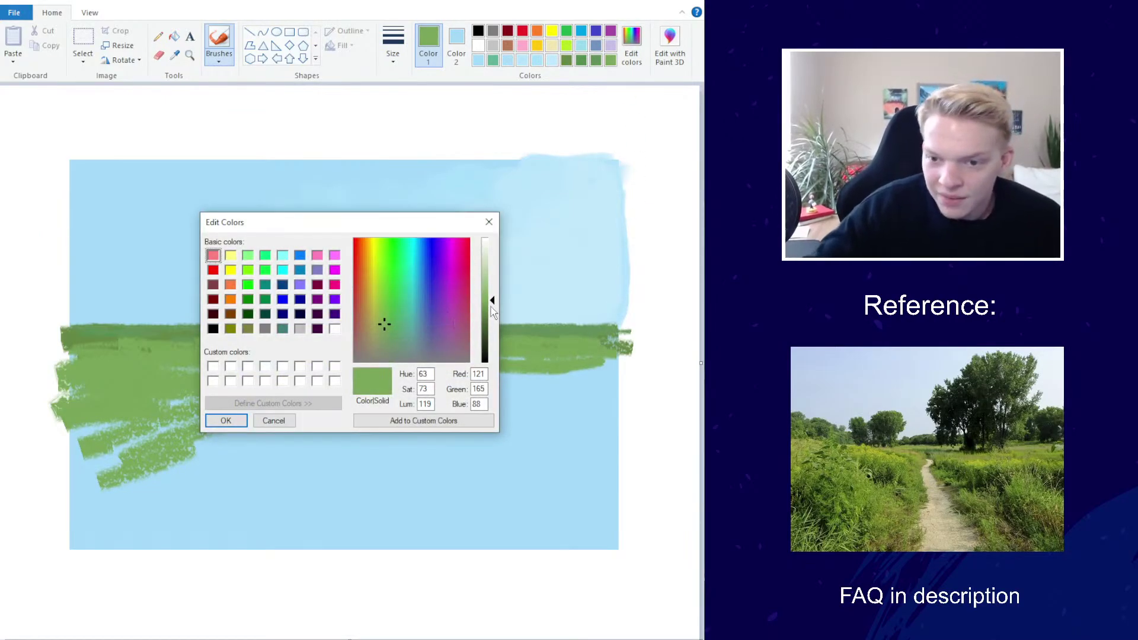
pyautogui.click(493, 312)
pyautogui.click(225, 420)
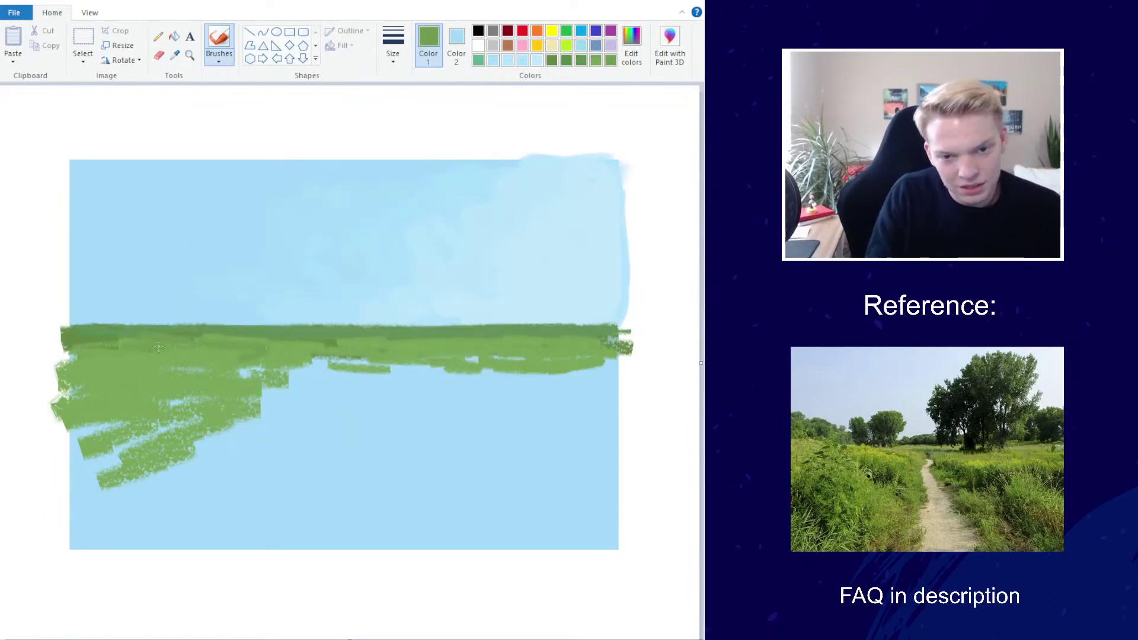
pyautogui.click(392, 44)
pyautogui.click(364, 96)
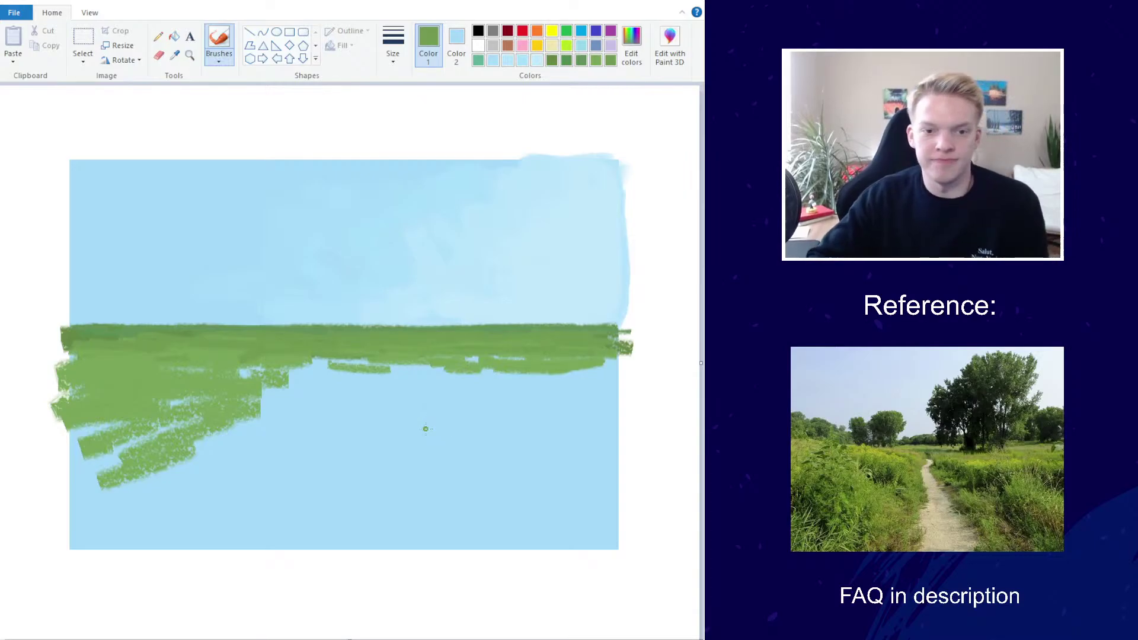
# Extend the green below the horizon band across the middle and right of the meadow, using the second-thickest stroke size
pyautogui.click(393, 45)
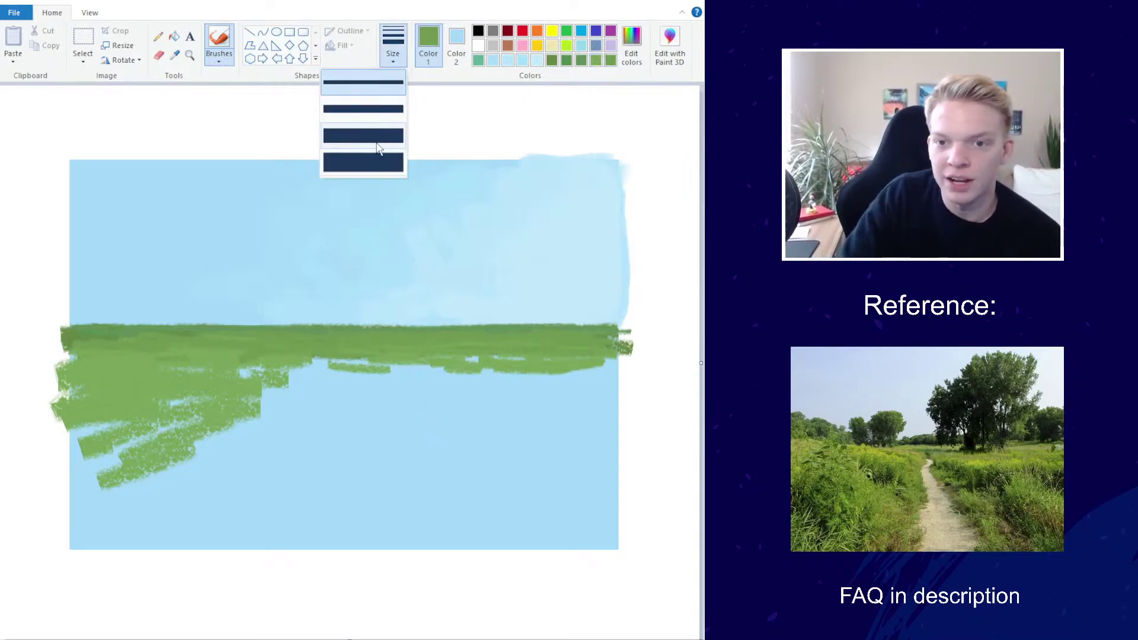
pyautogui.click(378, 142)
pyautogui.moveTo(420, 370)
pyautogui.mouseDown()
pyautogui.moveTo(494, 381)
pyautogui.moveTo(484, 372)
pyautogui.moveTo(581, 374)
pyautogui.moveTo(594, 362)
pyautogui.moveTo(556, 374)
pyautogui.moveTo(570, 399)
pyautogui.moveTo(470, 353)
pyautogui.moveTo(406, 368)
pyautogui.moveTo(443, 379)
pyautogui.moveTo(230, 385)
pyautogui.moveTo(481, 394)
pyautogui.moveTo(609, 398)
pyautogui.mouseUp()
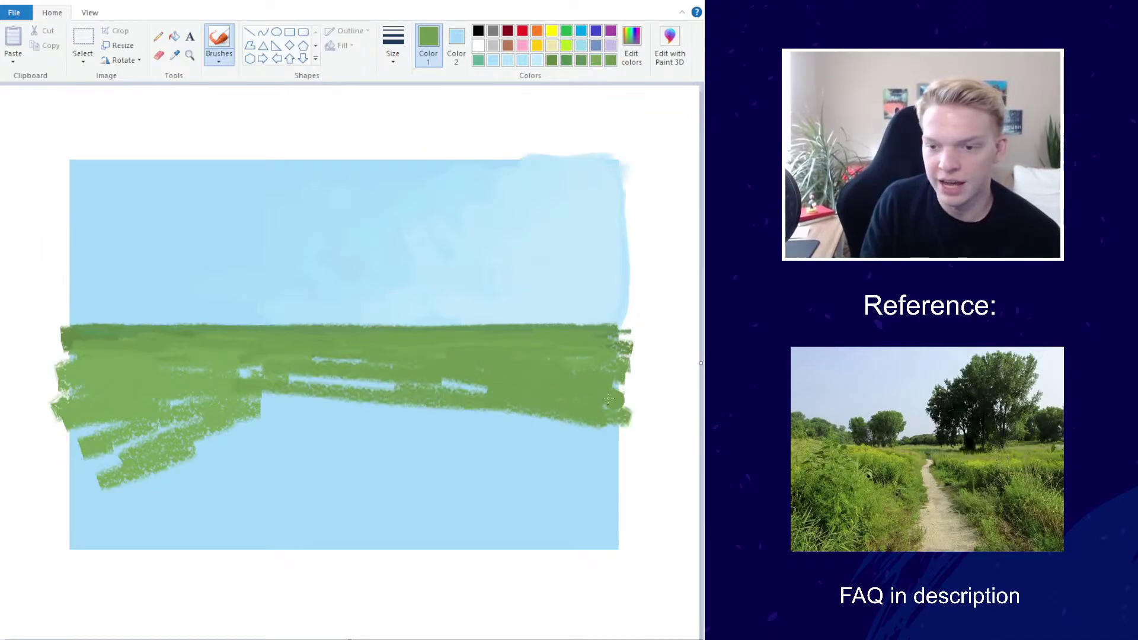
pyautogui.moveTo(364, 385); pyautogui.dragTo(483, 389)
# Widen the meadow's lower edge down both sides with the same green, using the thickest stroke size
pyautogui.click(393, 44)
pyautogui.click(378, 160)
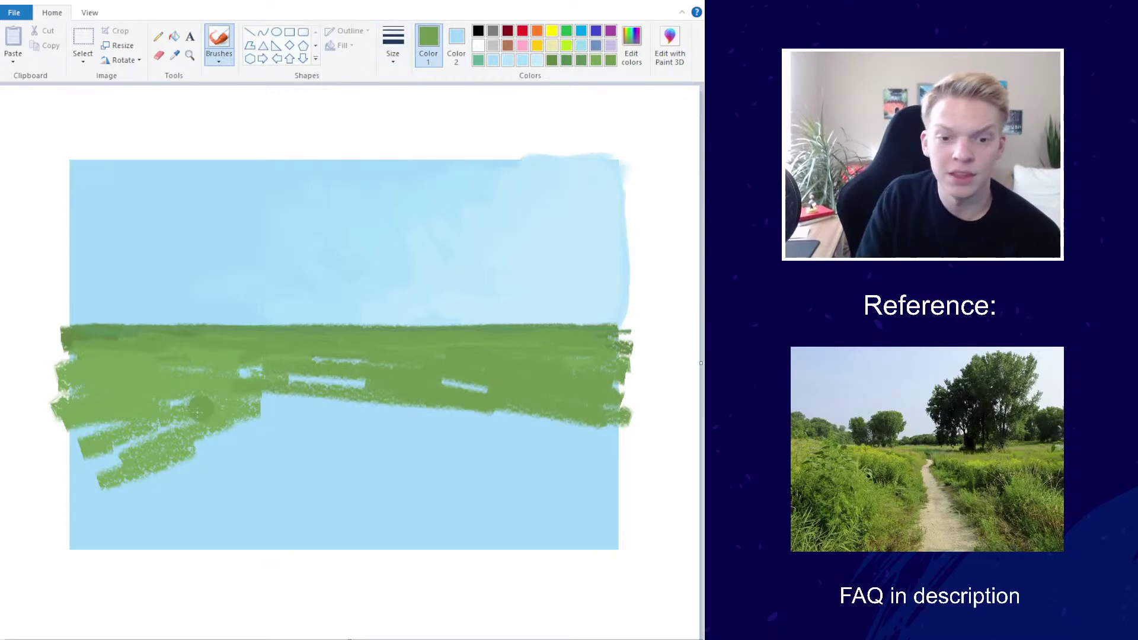
pyautogui.moveTo(202, 408)
pyautogui.mouseDown()
pyautogui.moveTo(69, 474)
pyautogui.moveTo(64, 449)
pyautogui.moveTo(145, 415)
pyautogui.moveTo(157, 462)
pyautogui.moveTo(296, 394)
pyautogui.moveTo(362, 385)
pyautogui.moveTo(474, 415)
pyautogui.moveTo(338, 409)
pyautogui.moveTo(355, 398)
pyautogui.moveTo(611, 433)
pyautogui.mouseUp()
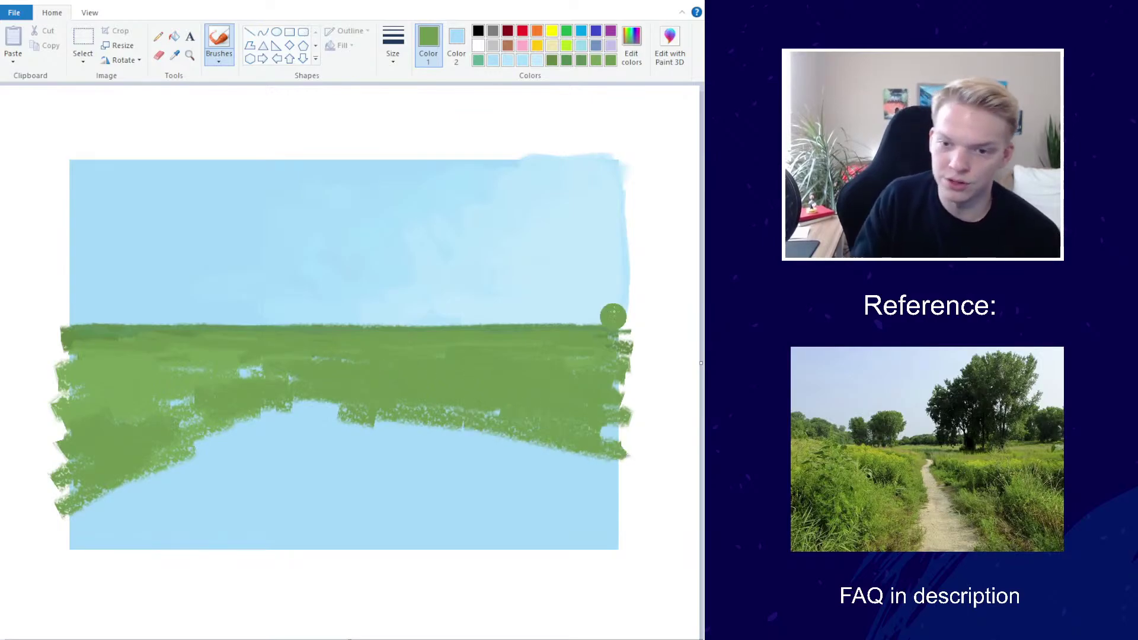
# Mix a brighter, yellower green with RGB 118, 164, 72 and paint it below the existing green, down to the lower left corner
pyautogui.click(631, 44)
pyautogui.click(387, 317)
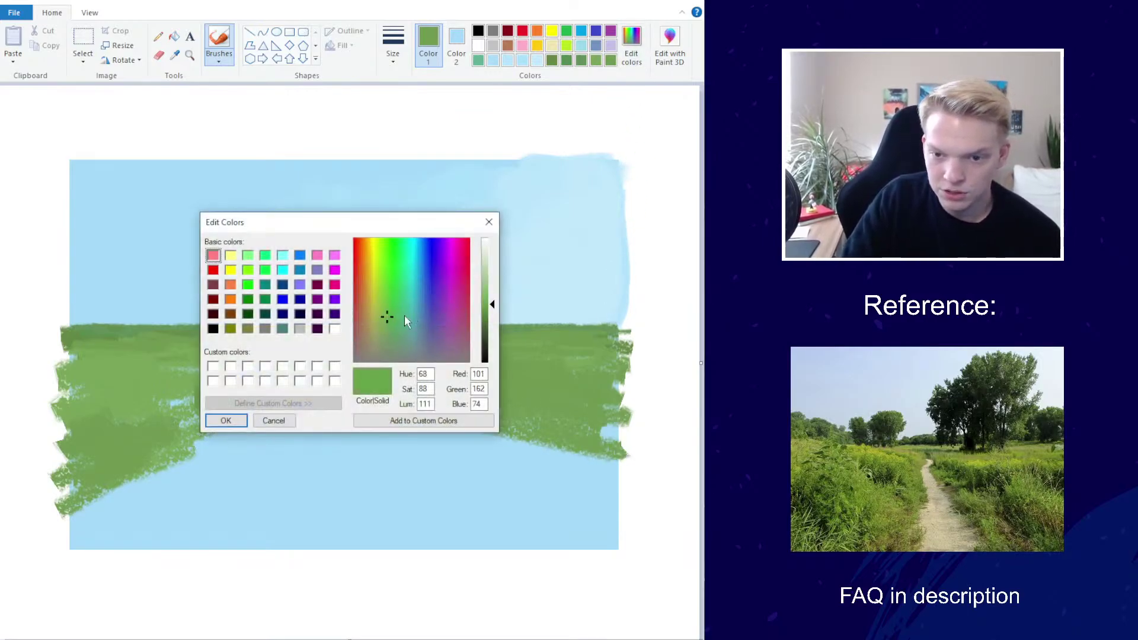
pyautogui.click(231, 421)
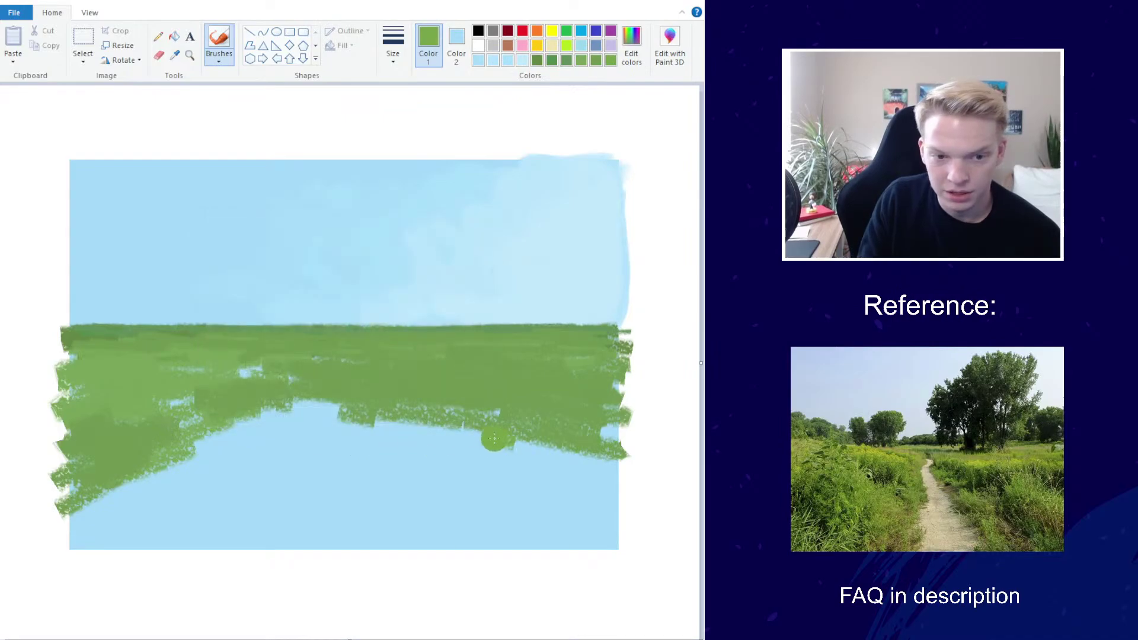
pyautogui.moveTo(516, 445); pyautogui.dragTo(610, 468)
pyautogui.moveTo(406, 423)
pyautogui.mouseDown()
pyautogui.moveTo(543, 491)
pyautogui.moveTo(385, 445)
pyautogui.moveTo(382, 413)
pyautogui.moveTo(252, 415)
pyautogui.moveTo(113, 480)
pyautogui.moveTo(95, 495)
pyautogui.moveTo(85, 545)
pyautogui.moveTo(64, 501)
pyautogui.moveTo(94, 548)
pyautogui.moveTo(79, 516)
pyautogui.moveTo(150, 441)
pyautogui.moveTo(290, 427)
pyautogui.moveTo(232, 480)
pyautogui.moveTo(239, 503)
pyautogui.moveTo(266, 523)
pyautogui.moveTo(159, 536)
pyautogui.mouseUp()
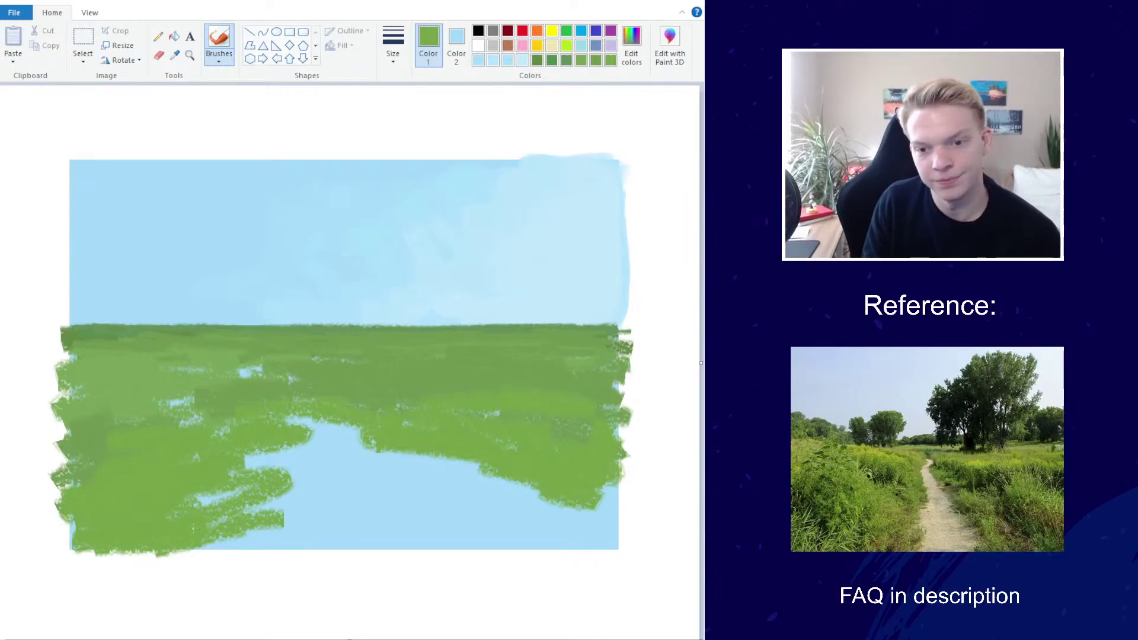
# Cover the remaining blue of the lower meadow with the brighter green and bring a patch of it up into the darker green
pyautogui.moveTo(210, 536); pyautogui.dragTo(293, 538)
pyautogui.moveTo(504, 533)
pyautogui.mouseDown()
pyautogui.moveTo(622, 522)
pyautogui.moveTo(500, 525)
pyautogui.moveTo(447, 471)
pyautogui.mouseUp()
pyautogui.moveTo(373, 444)
pyautogui.mouseDown()
pyautogui.moveTo(272, 435)
pyautogui.moveTo(256, 447)
pyautogui.moveTo(338, 545)
pyautogui.moveTo(308, 492)
pyautogui.mouseUp()
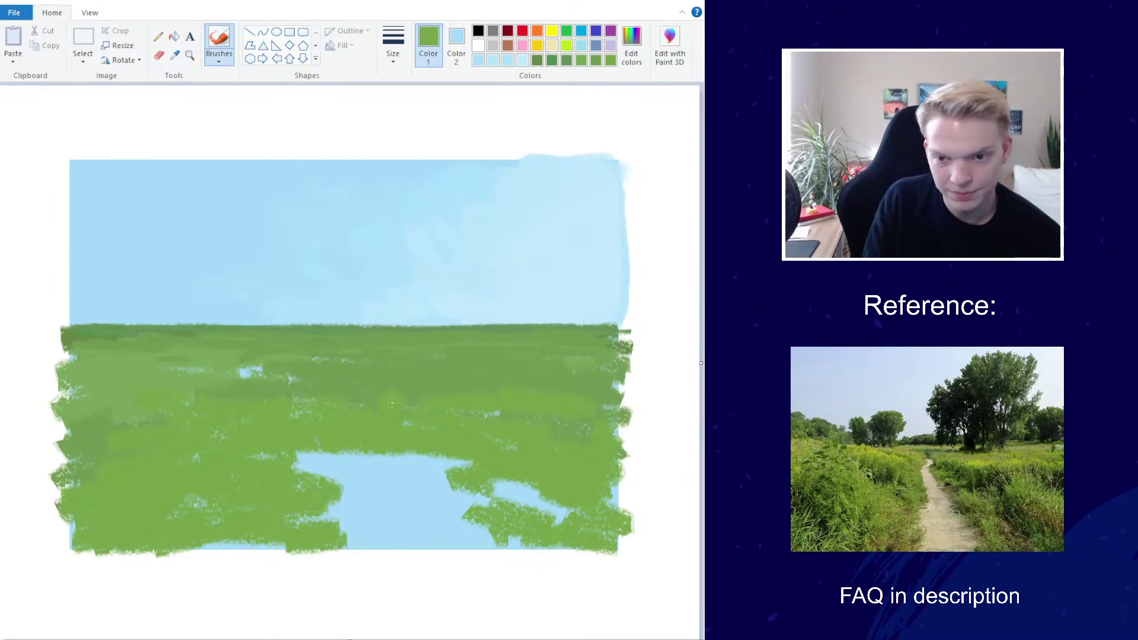
pyautogui.moveTo(569, 515)
pyautogui.mouseDown()
pyautogui.moveTo(581, 490)
pyautogui.moveTo(379, 452)
pyautogui.moveTo(492, 523)
pyautogui.mouseUp()
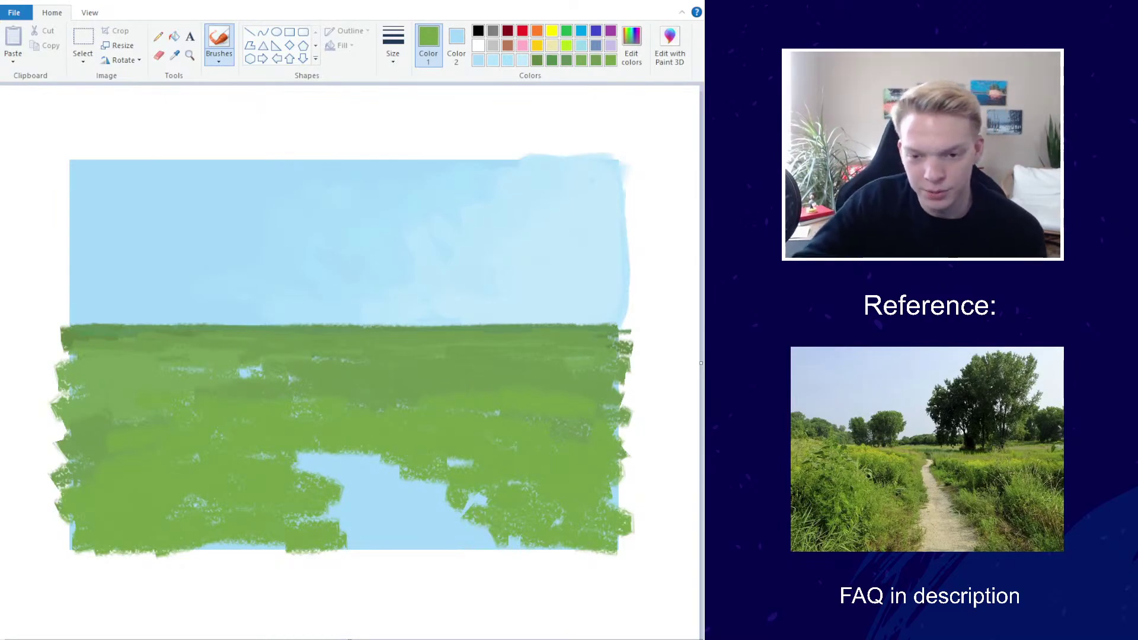
pyautogui.moveTo(458, 496)
pyautogui.mouseDown()
pyautogui.moveTo(532, 526)
pyautogui.moveTo(541, 547)
pyautogui.moveTo(618, 517)
pyautogui.moveTo(602, 478)
pyautogui.moveTo(334, 440)
pyautogui.moveTo(305, 458)
pyautogui.moveTo(404, 473)
pyautogui.moveTo(331, 519)
pyautogui.moveTo(417, 529)
pyautogui.moveTo(332, 449)
pyautogui.moveTo(364, 479)
pyautogui.moveTo(405, 493)
pyautogui.moveTo(350, 518)
pyautogui.moveTo(233, 542)
pyautogui.moveTo(376, 513)
pyautogui.moveTo(403, 519)
pyautogui.moveTo(411, 499)
pyautogui.moveTo(390, 483)
pyautogui.moveTo(410, 536)
pyautogui.mouseUp()
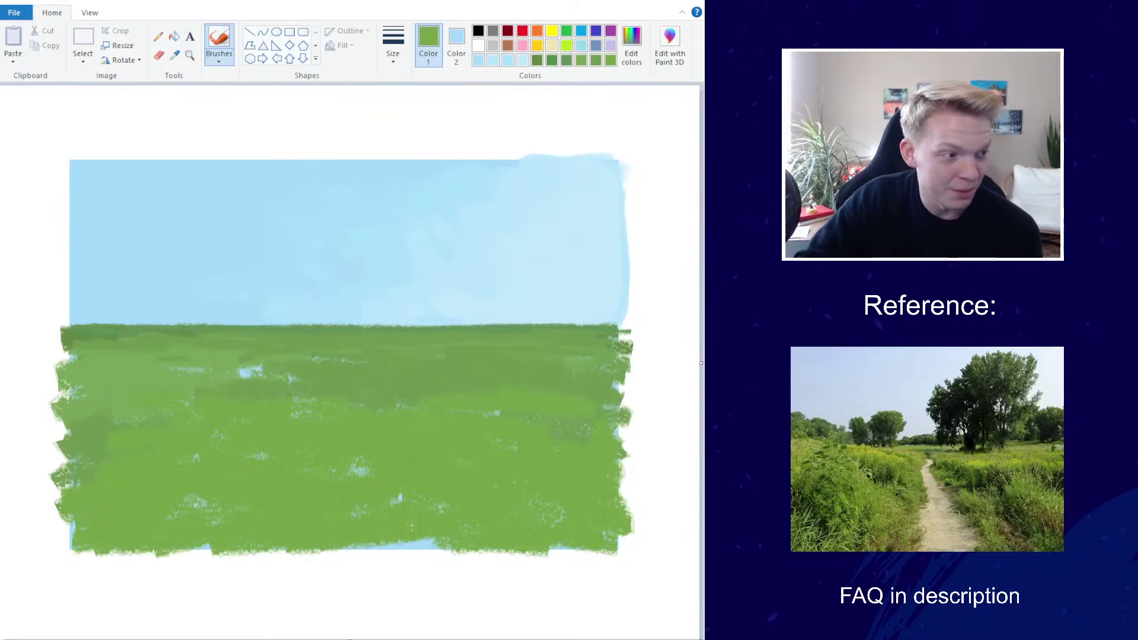
pyautogui.moveTo(354, 505)
pyautogui.mouseDown()
pyautogui.moveTo(363, 536)
pyautogui.moveTo(439, 544)
pyautogui.mouseUp()
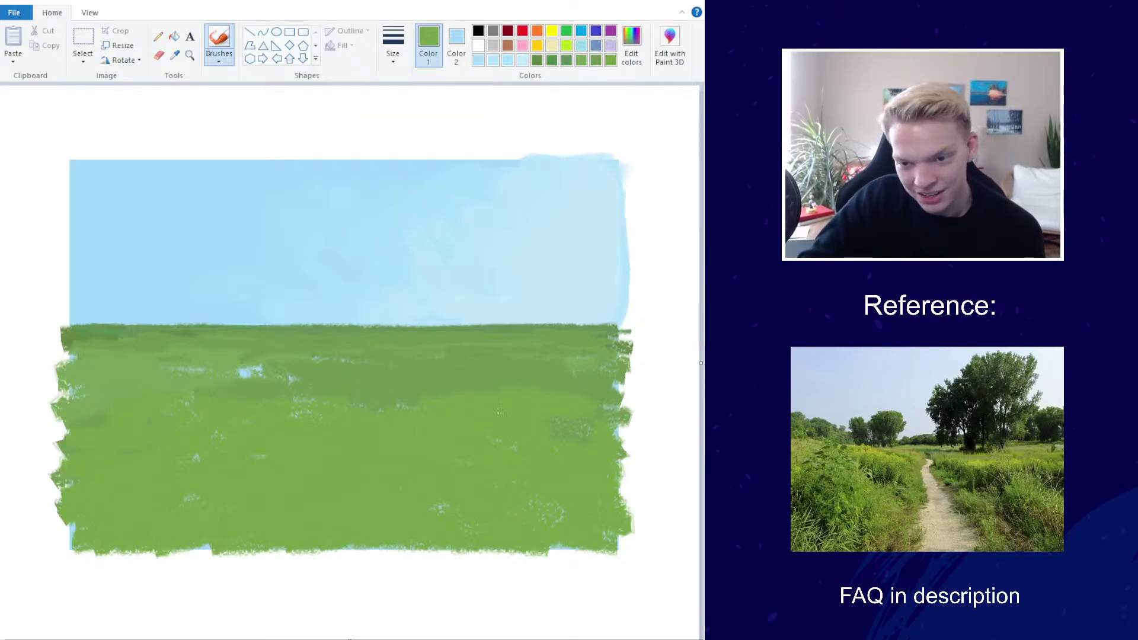
pyautogui.moveTo(415, 394); pyautogui.dragTo(366, 395)
# Mix a dark green with RGB 56, 81, 45 for the distant trees
pyautogui.click(393, 44)
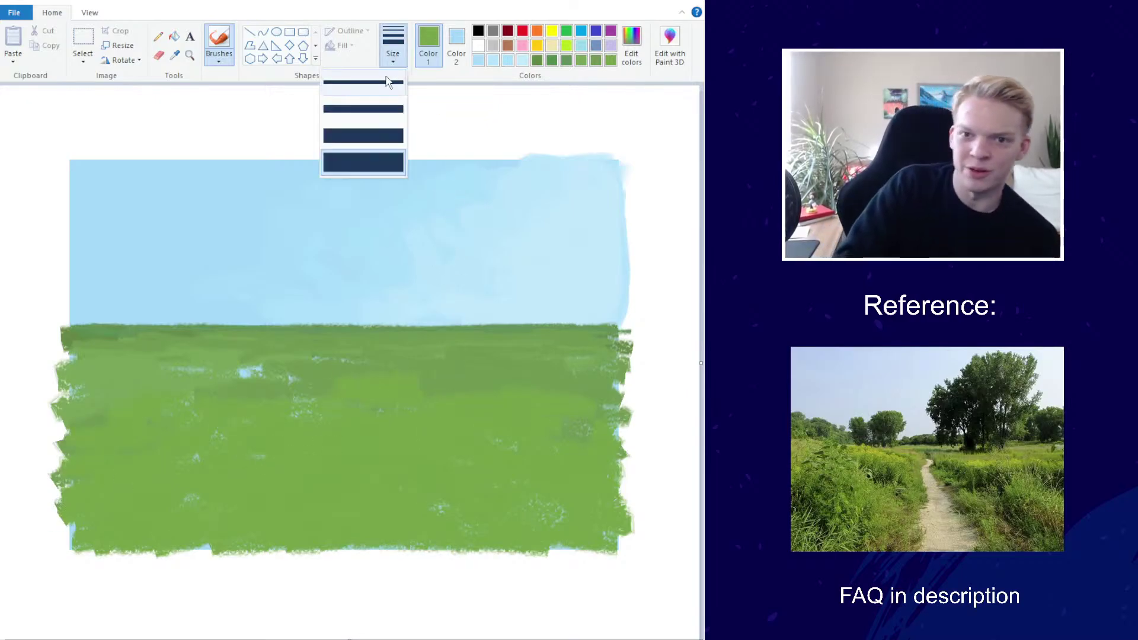
pyautogui.click(363, 135)
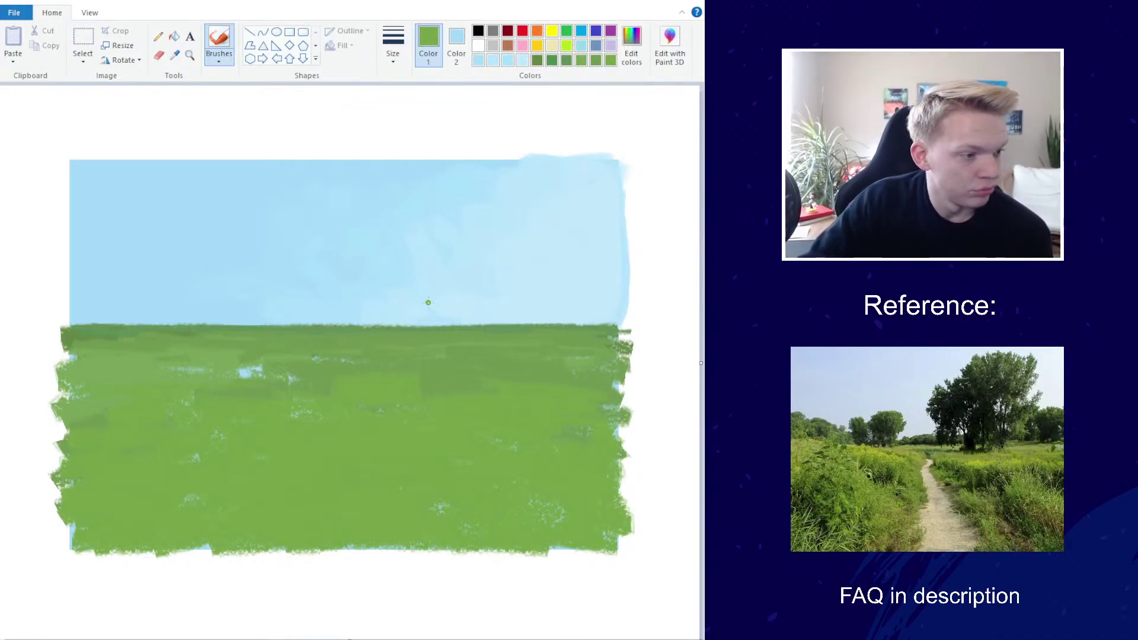
pyautogui.click(631, 44)
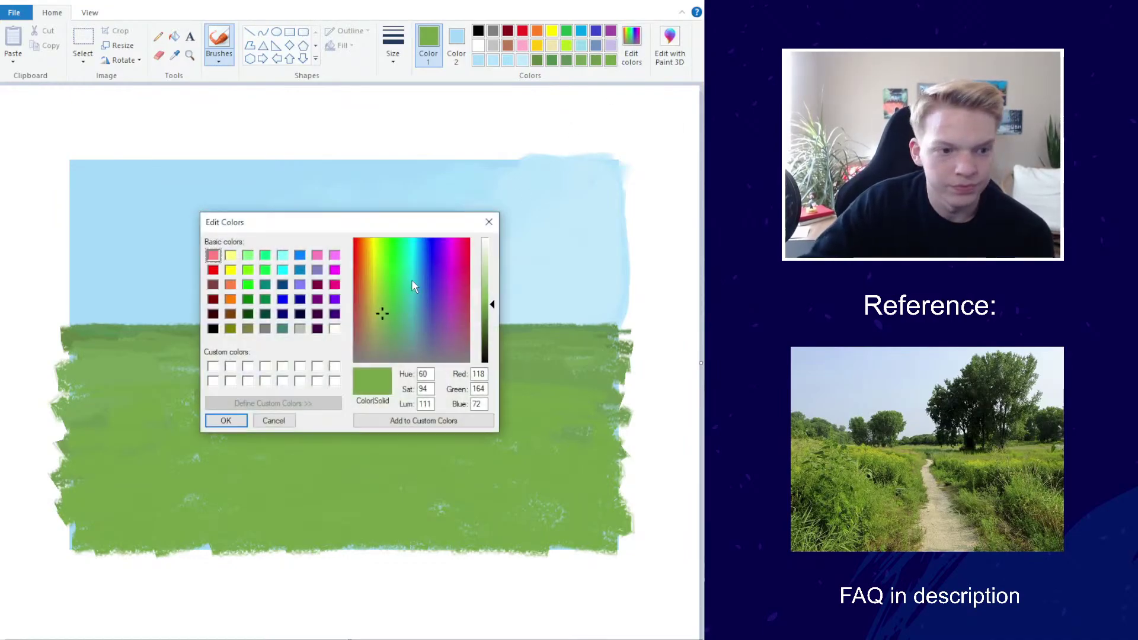
pyautogui.moveTo(383, 332); pyautogui.dragTo(387, 327)
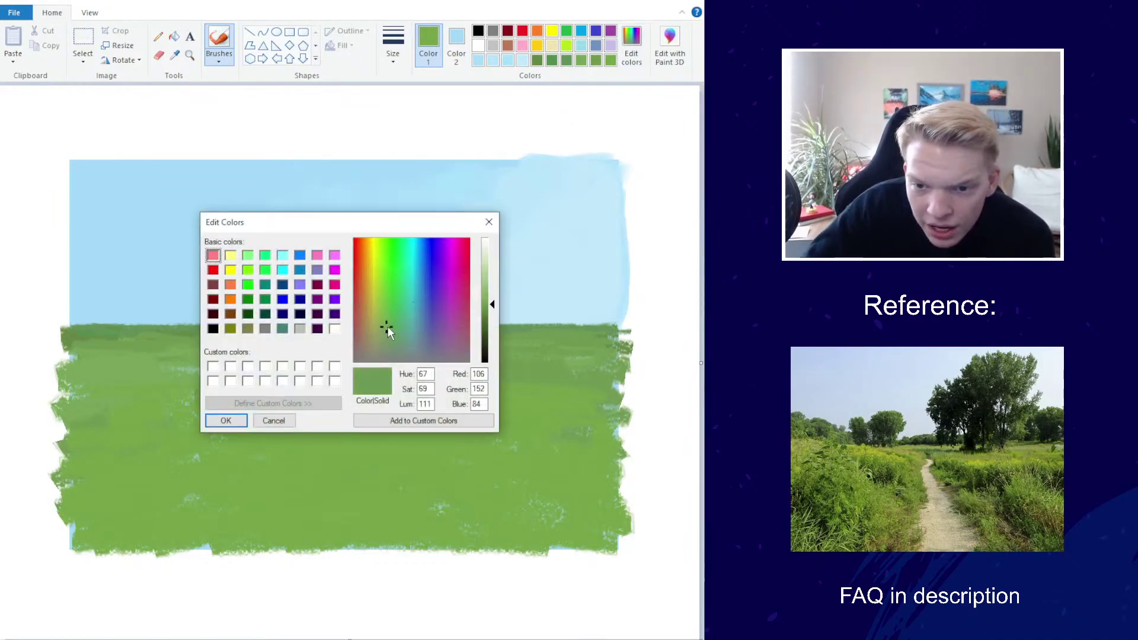
pyautogui.click(486, 326)
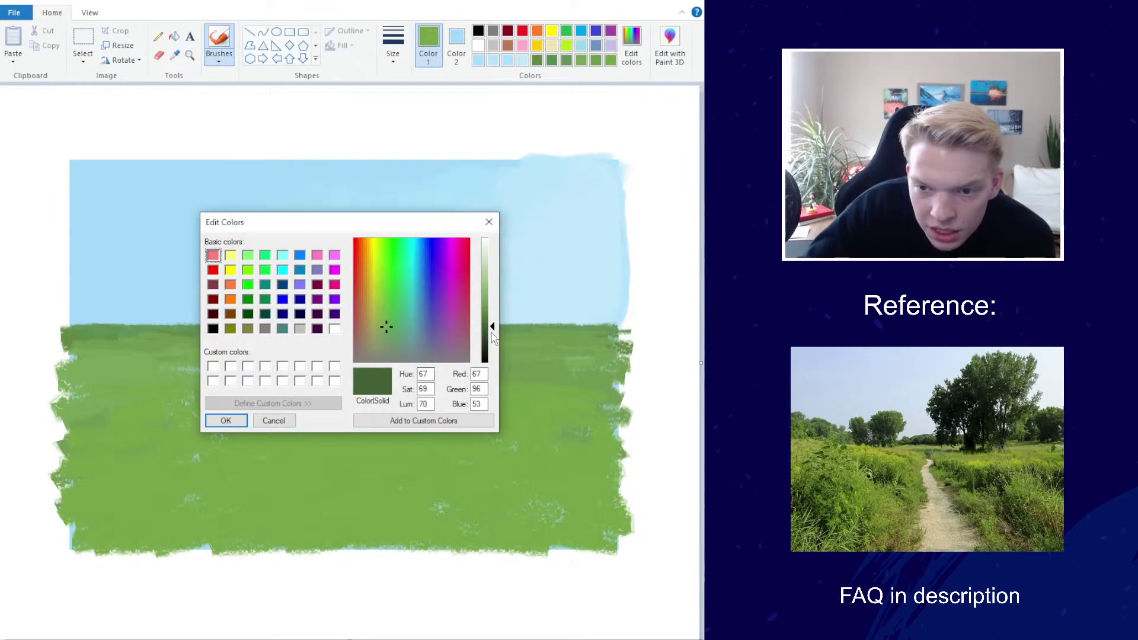
pyautogui.click(241, 423)
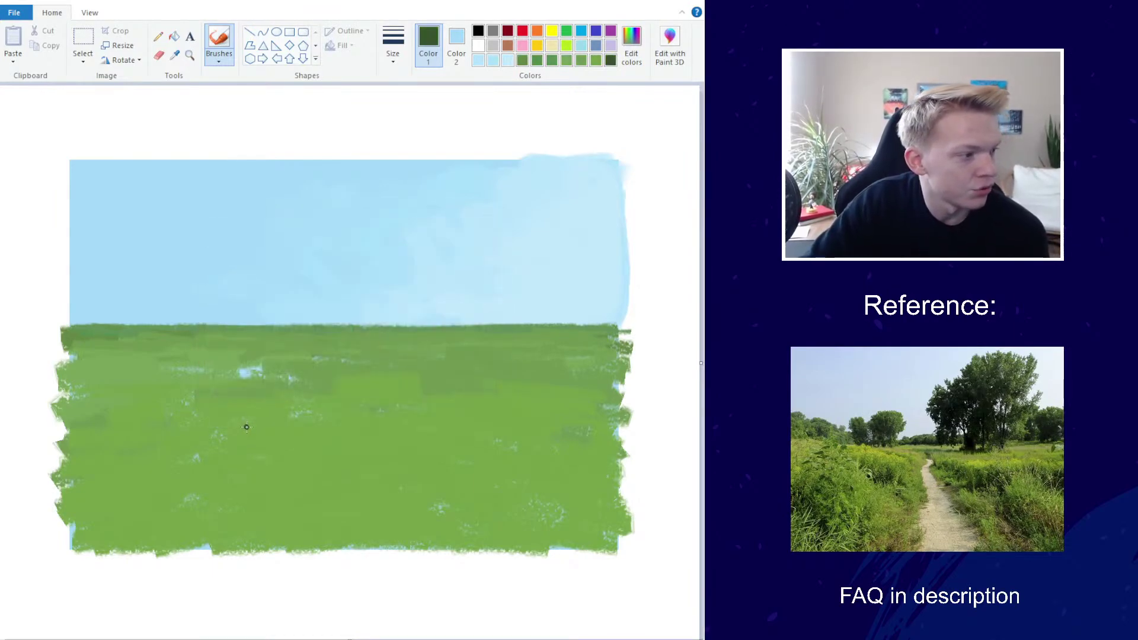
# Paint a low row of distant dark green trees on the horizon, just left of the painting's centre
pyautogui.click(392, 44)
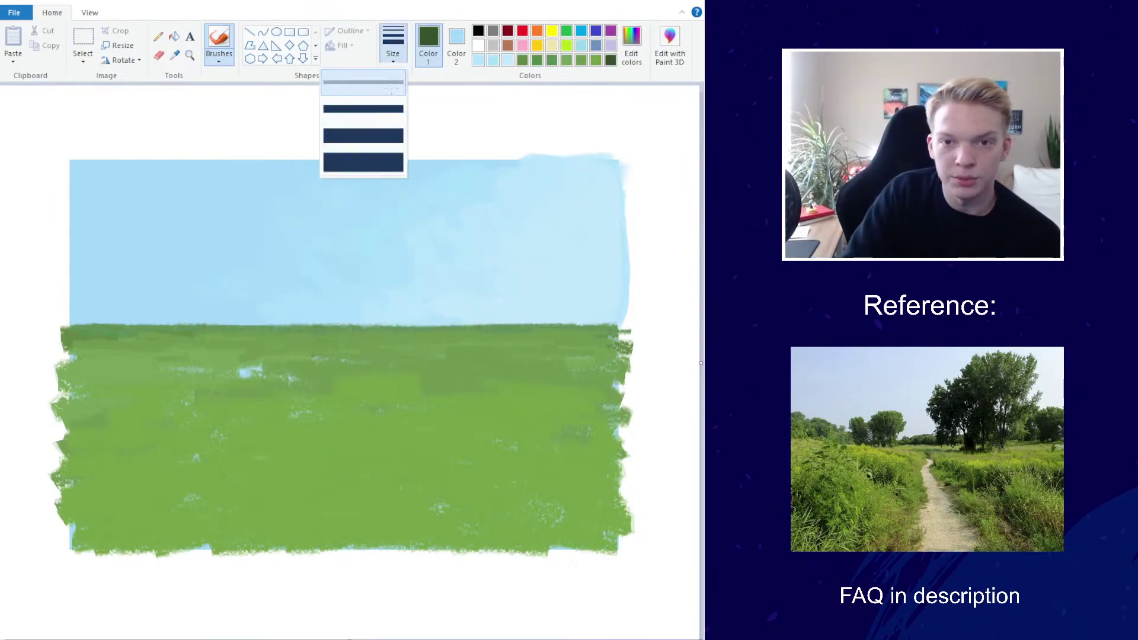
pyautogui.click(388, 127)
pyautogui.moveTo(256, 327)
pyautogui.mouseDown()
pyautogui.moveTo(381, 325)
pyautogui.moveTo(294, 320)
pyautogui.moveTo(358, 314)
pyautogui.mouseUp()
pyautogui.moveTo(263, 323); pyautogui.dragTo(207, 319)
# Extend the dark green tree line along the horizon to the painting's right edge, making it slightly taller
pyautogui.click(393, 47)
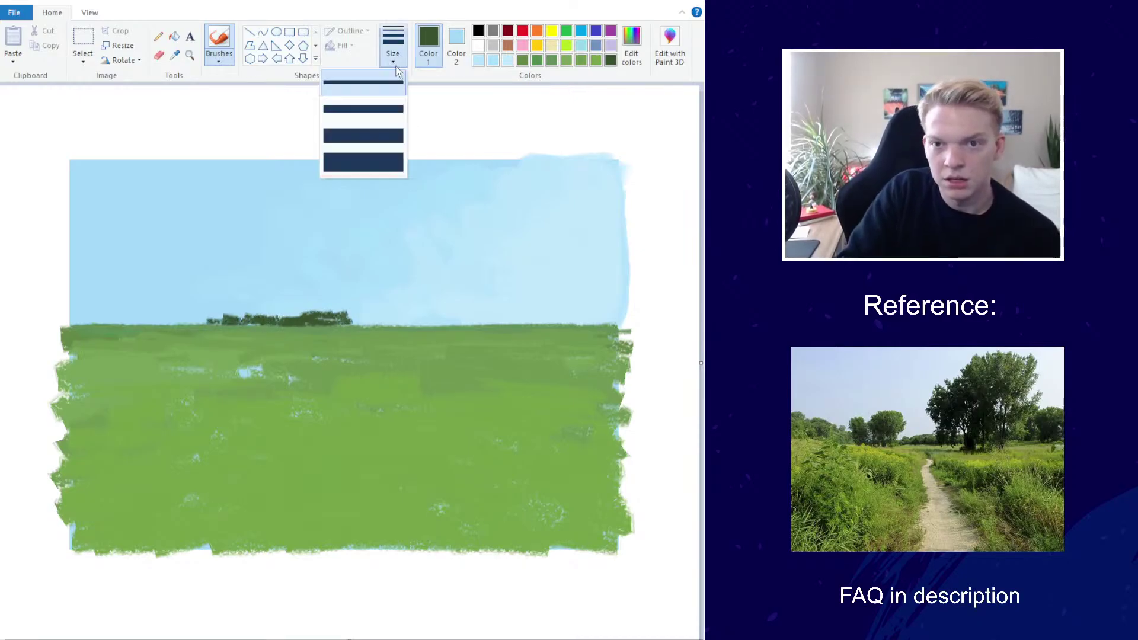
pyautogui.click(359, 166)
pyautogui.moveTo(354, 310)
pyautogui.mouseDown()
pyautogui.moveTo(302, 321)
pyautogui.moveTo(430, 314)
pyautogui.moveTo(410, 313)
pyautogui.moveTo(413, 322)
pyautogui.moveTo(456, 308)
pyautogui.moveTo(459, 318)
pyautogui.moveTo(501, 308)
pyautogui.moveTo(463, 323)
pyautogui.moveTo(428, 317)
pyautogui.moveTo(619, 315)
pyautogui.moveTo(510, 311)
pyautogui.moveTo(613, 309)
pyautogui.mouseUp()
pyautogui.click(393, 44)
pyautogui.click(395, 140)
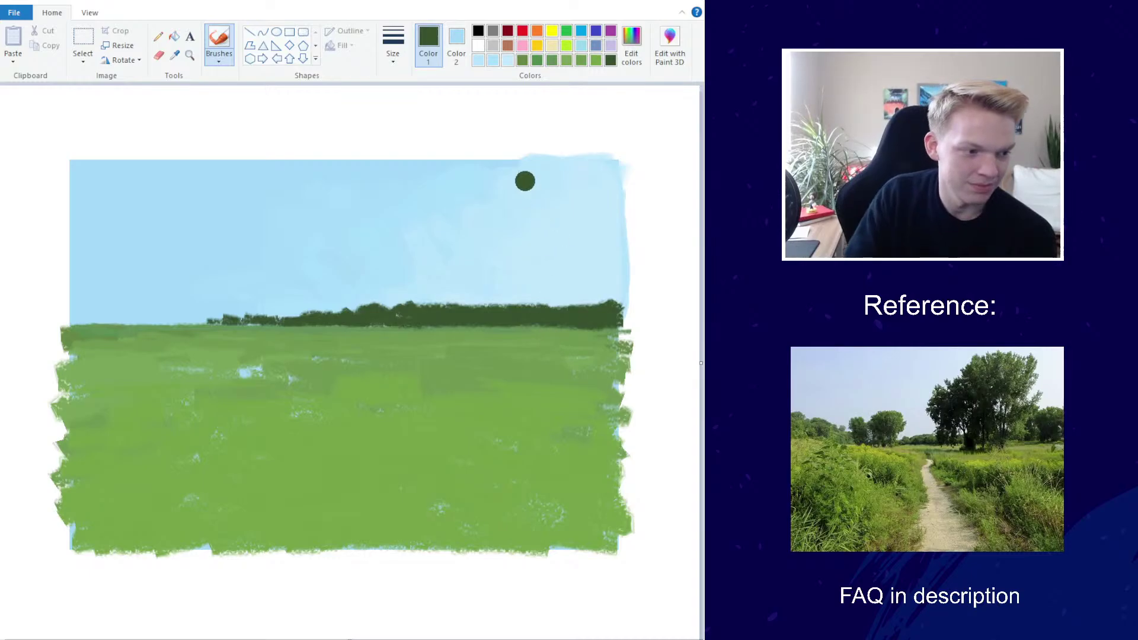
# Mix a slightly lighter tree green with RGB 75, 105, 54
pyautogui.click(393, 46)
pyautogui.click(389, 81)
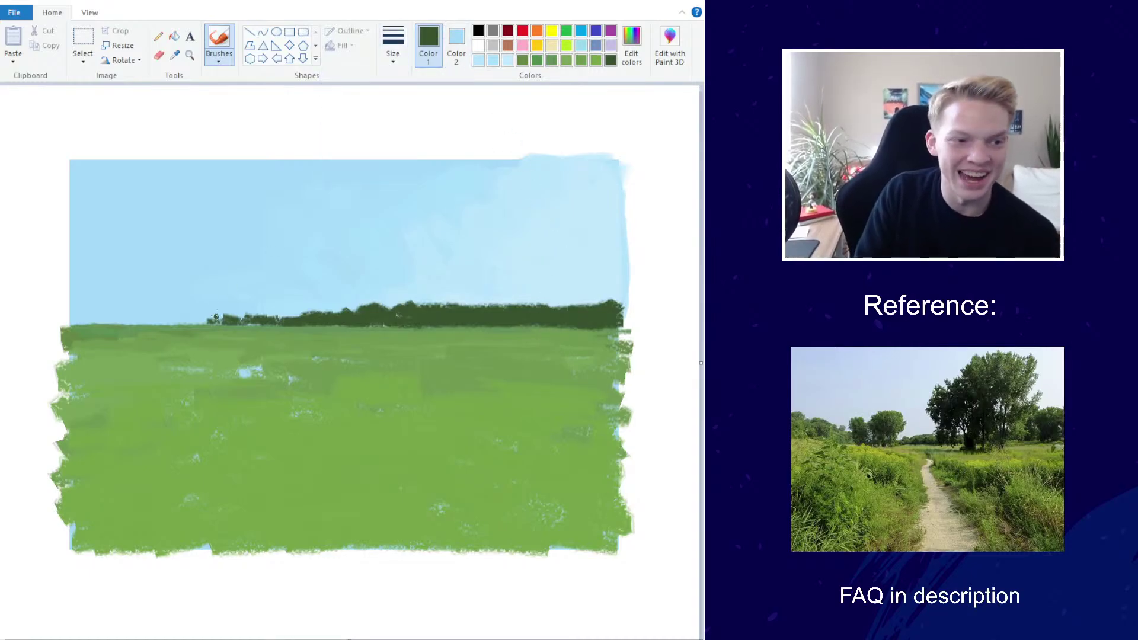
pyautogui.click(631, 45)
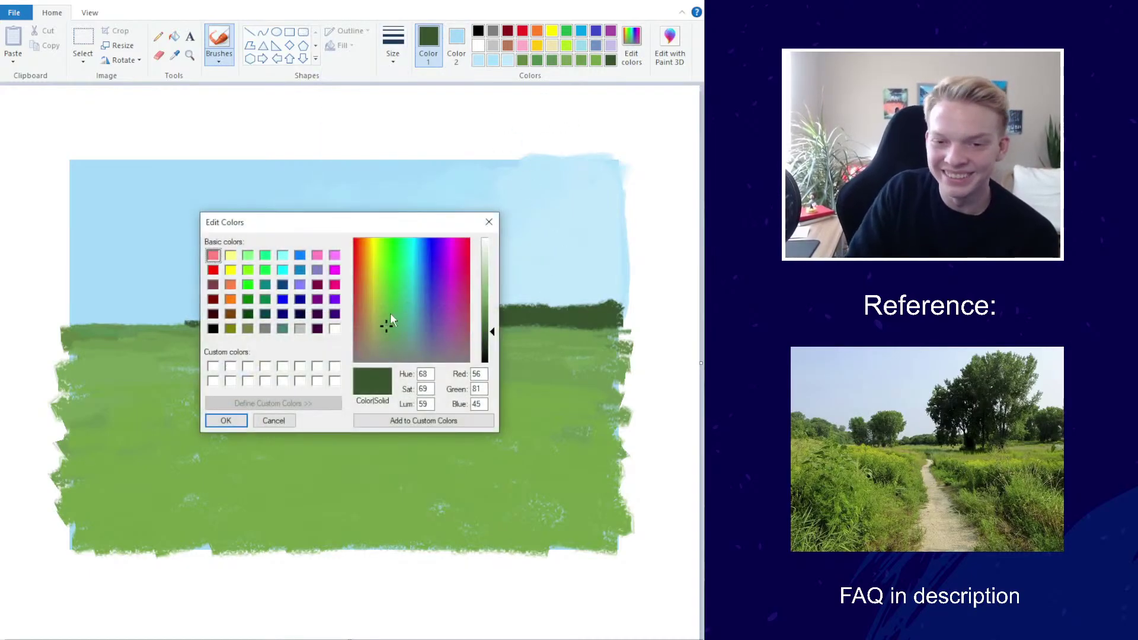
pyautogui.click(492, 329)
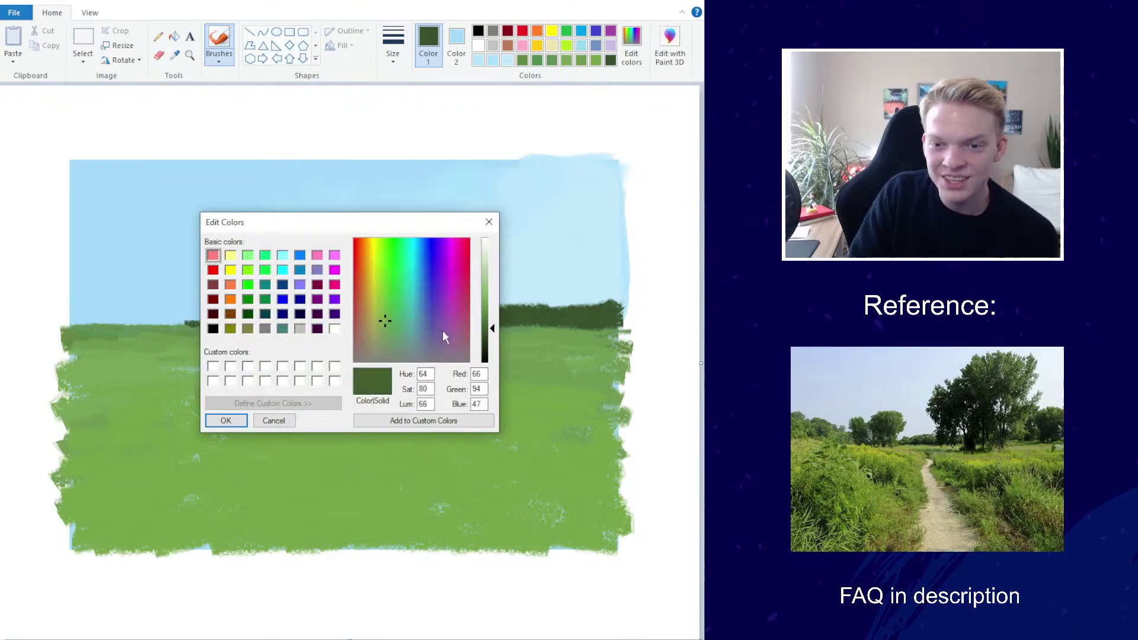
pyautogui.click(384, 323)
pyautogui.click(225, 420)
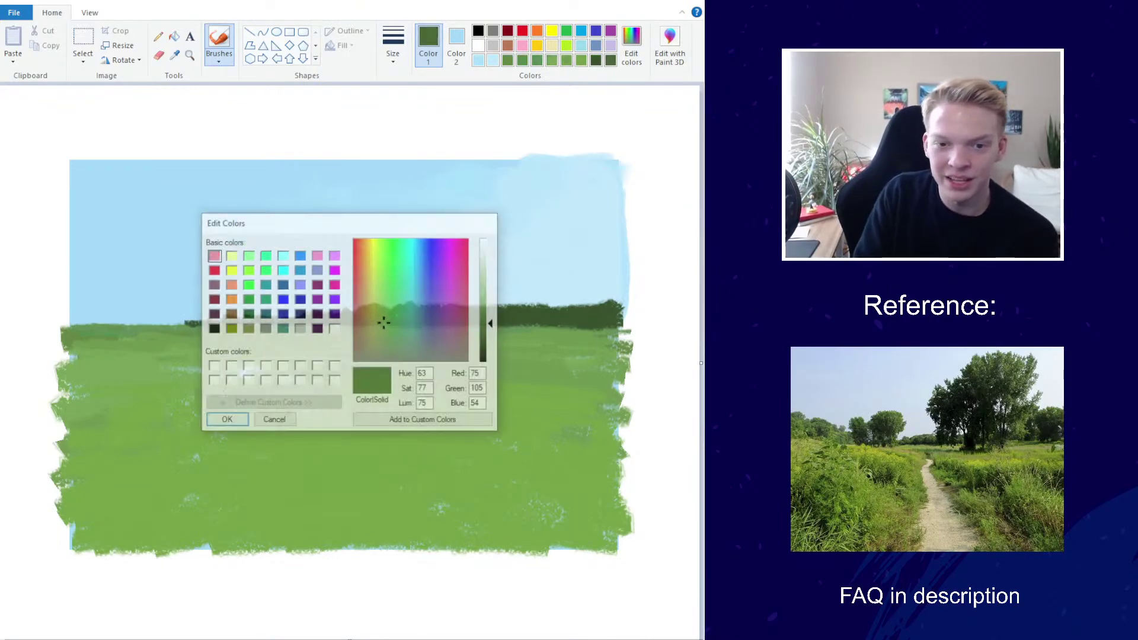
# Paint a taller group of trees at the left end of the horizon, sloping down towards the distant tree line
pyautogui.moveTo(178, 320)
pyautogui.mouseDown()
pyautogui.moveTo(204, 317)
pyautogui.moveTo(158, 321)
pyautogui.moveTo(162, 311)
pyautogui.moveTo(82, 282)
pyautogui.moveTo(81, 298)
pyautogui.moveTo(76, 270)
pyautogui.moveTo(78, 314)
pyautogui.moveTo(155, 323)
pyautogui.moveTo(95, 287)
pyautogui.moveTo(148, 323)
pyautogui.moveTo(196, 308)
pyautogui.moveTo(110, 269)
pyautogui.moveTo(108, 291)
pyautogui.moveTo(92, 278)
pyautogui.moveTo(141, 289)
pyautogui.mouseUp()
pyautogui.click(393, 41)
pyautogui.click(368, 155)
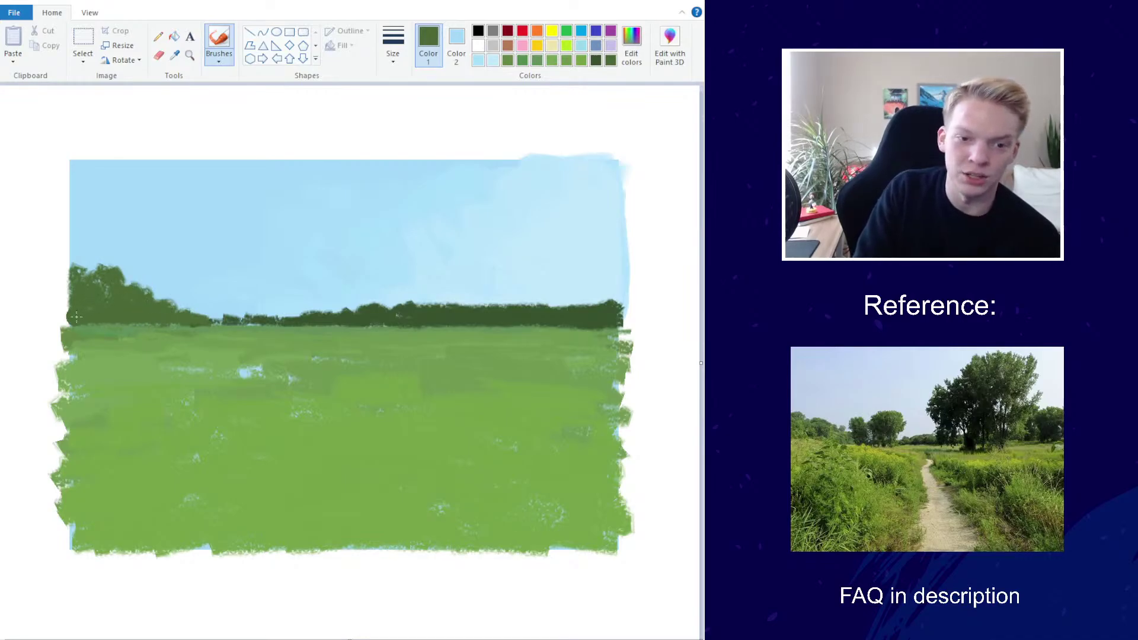
pyautogui.moveTo(76, 317); pyautogui.dragTo(82, 315)
# Paint a small rounded tree between the tall left trees and the distant tree line, using the thinnest stroke size
pyautogui.click(393, 45)
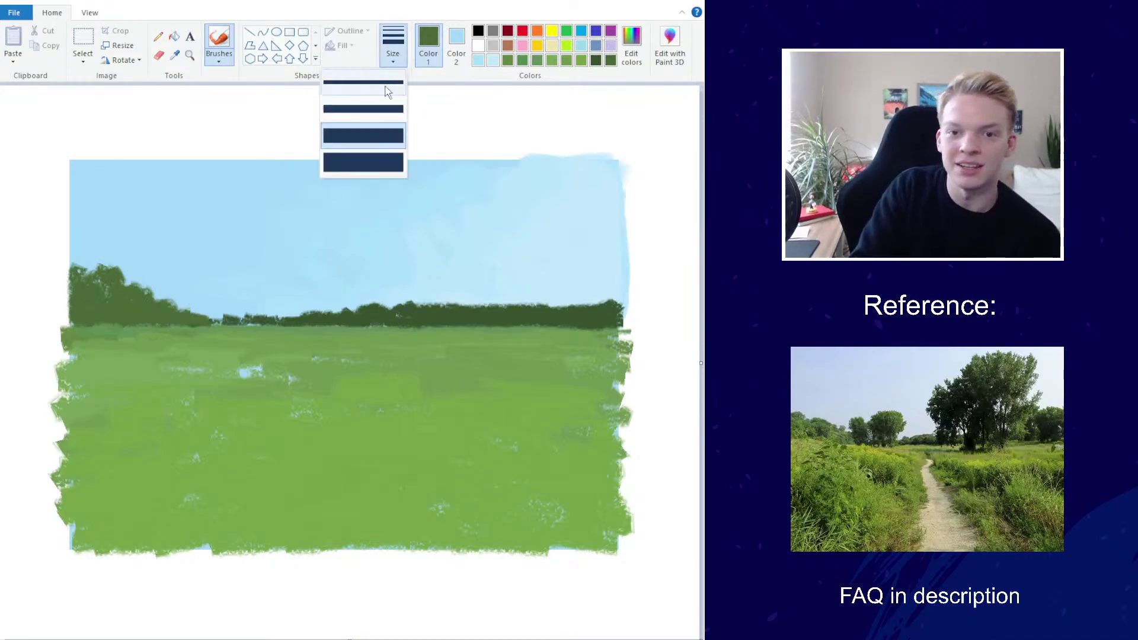
pyautogui.click(388, 94)
pyautogui.moveTo(194, 316)
pyautogui.mouseDown()
pyautogui.moveTo(217, 310)
pyautogui.moveTo(226, 321)
pyautogui.moveTo(218, 304)
pyautogui.moveTo(239, 318)
pyautogui.moveTo(185, 305)
pyautogui.moveTo(245, 310)
pyautogui.mouseUp()
pyautogui.click(393, 44)
pyautogui.click(376, 157)
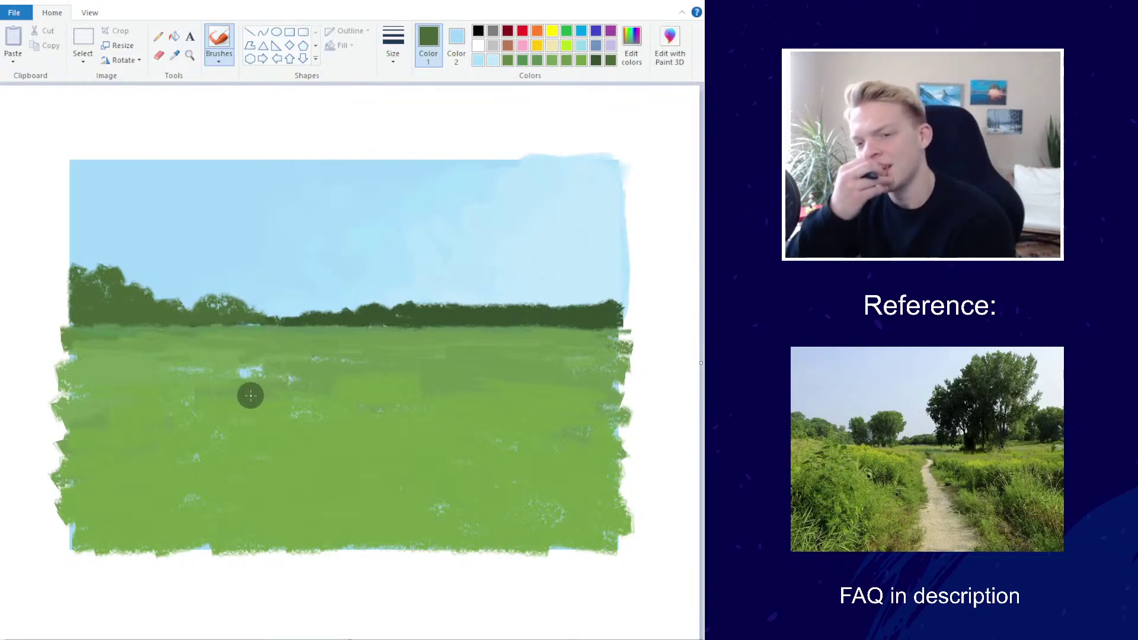
# Thicken the foliage of the left tree group and raise its top near the painting's left edge
pyautogui.click(392, 65)
pyautogui.click(364, 128)
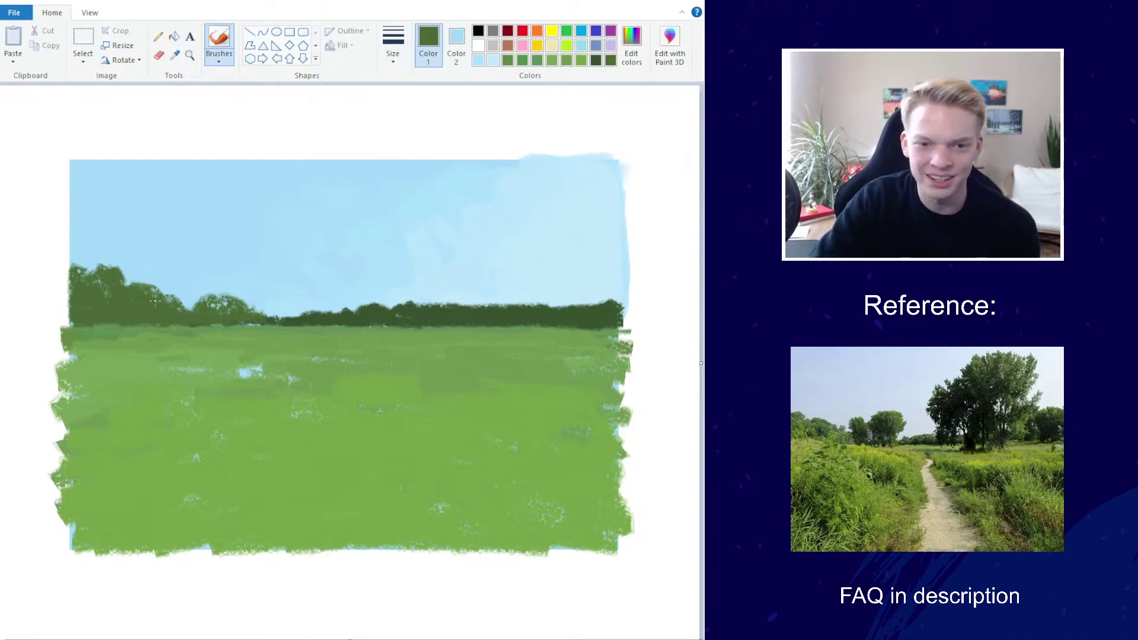
pyautogui.moveTo(155, 301); pyautogui.dragTo(191, 309)
pyautogui.click(393, 50)
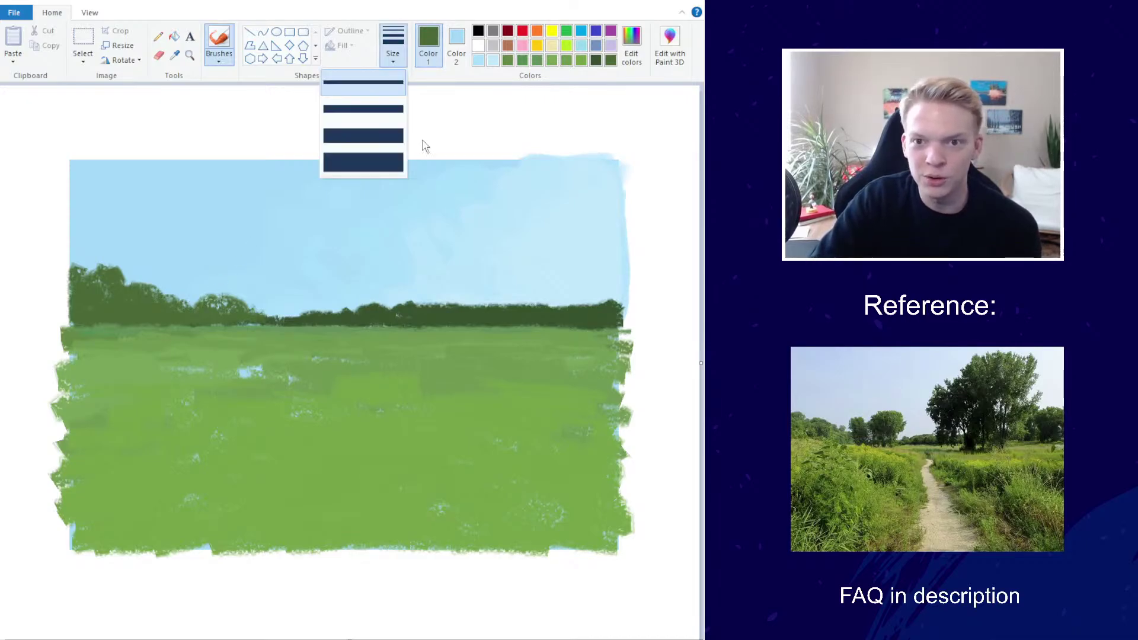
pyautogui.click(389, 171)
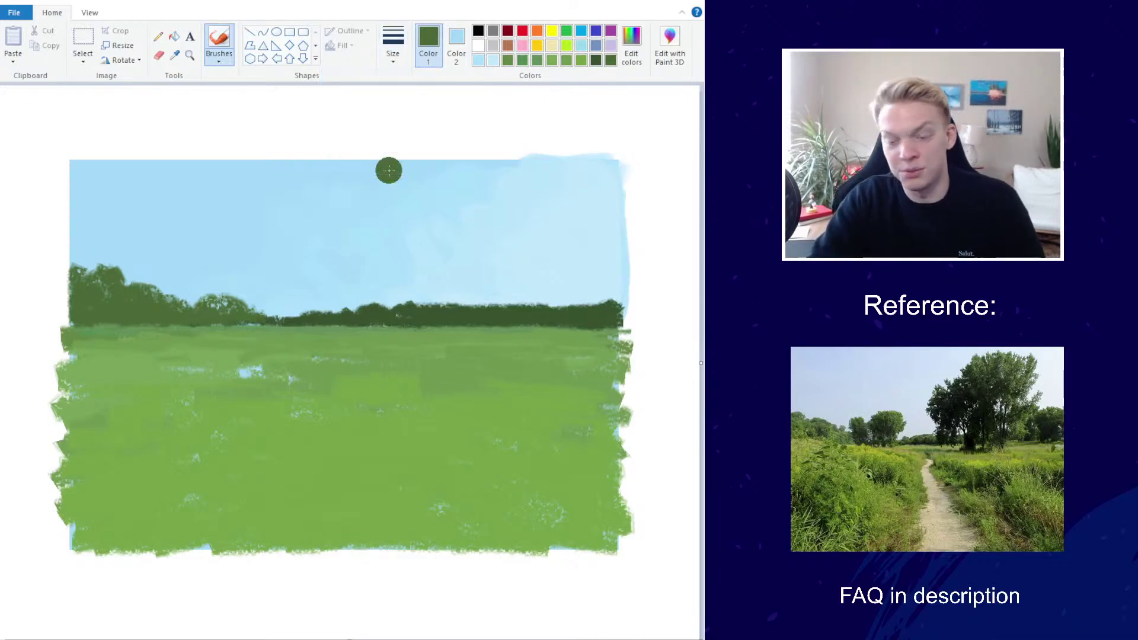
pyautogui.click(88, 267)
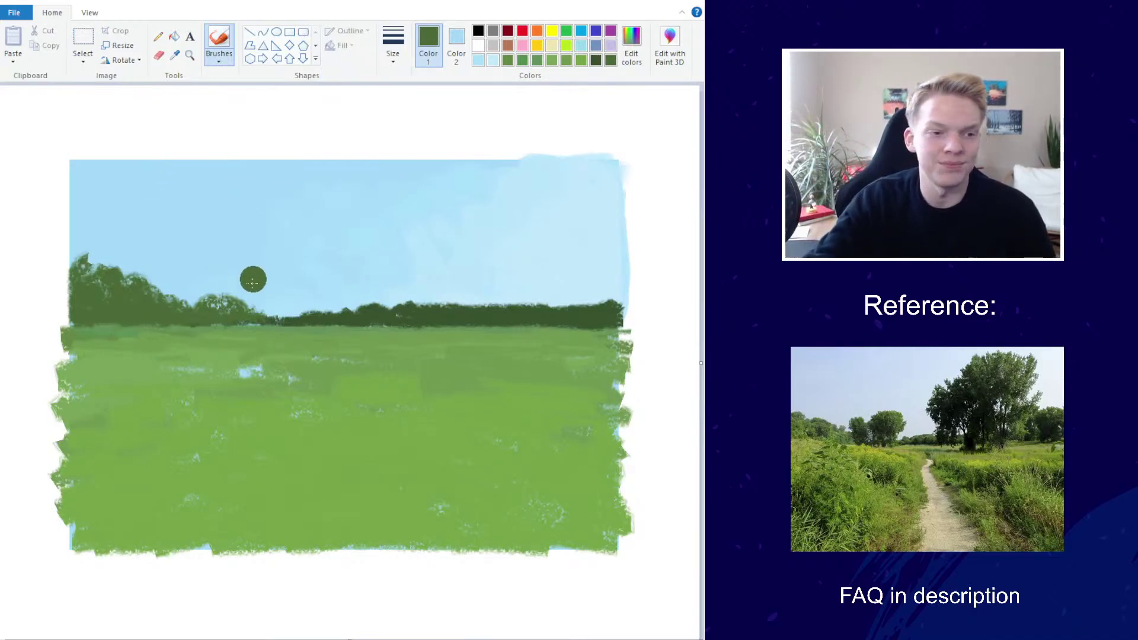
# Mix a lighter, less saturated green for the tree highlights and set the brush to the thinnest stroke size
pyautogui.click(631, 45)
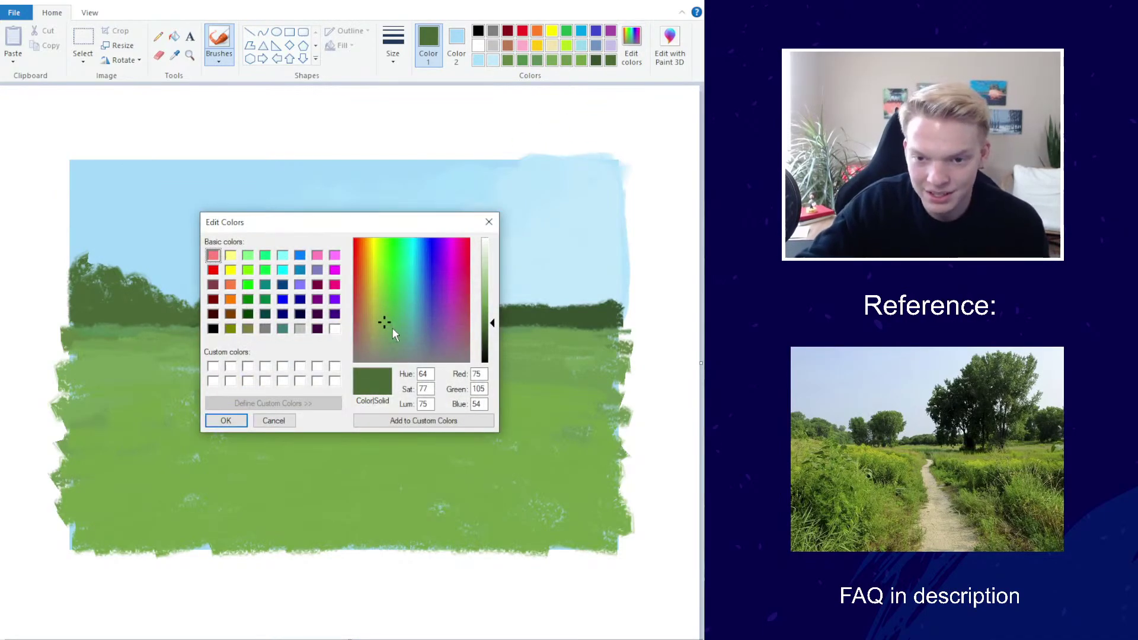
pyautogui.moveTo(492, 323); pyautogui.dragTo(490, 312)
pyautogui.click(388, 332)
pyautogui.click(226, 420)
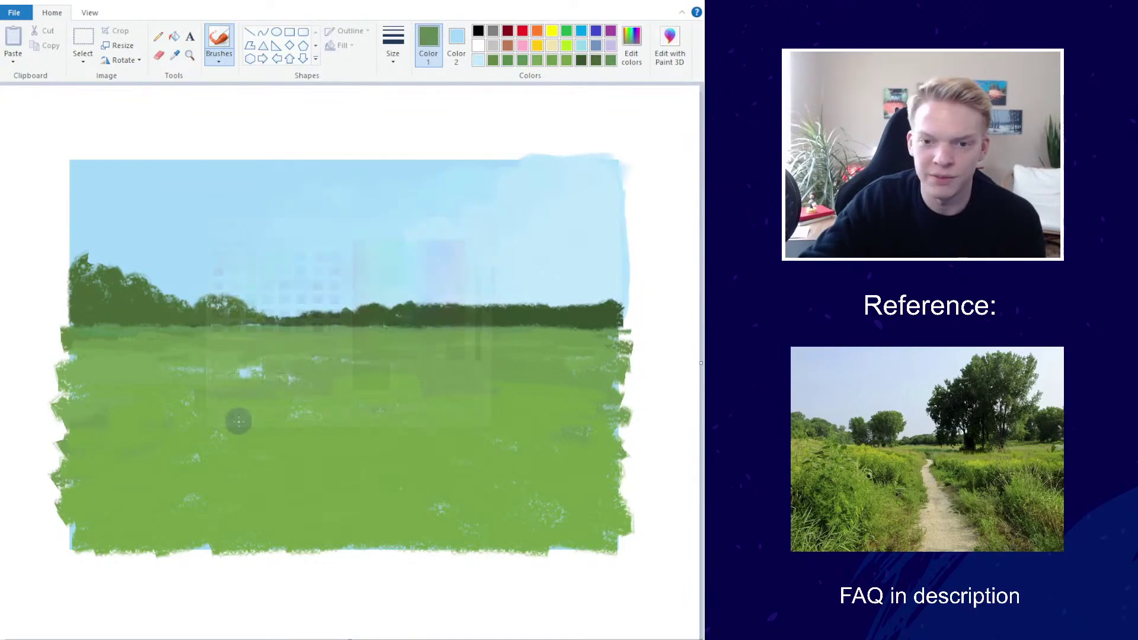
pyautogui.click(393, 45)
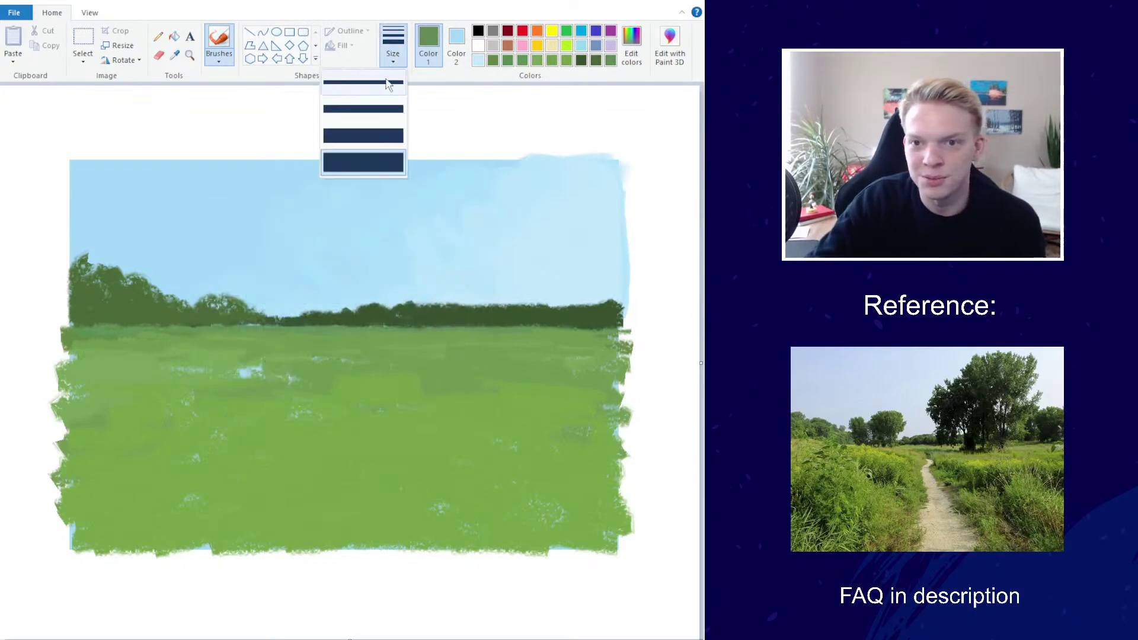
pyautogui.click(364, 90)
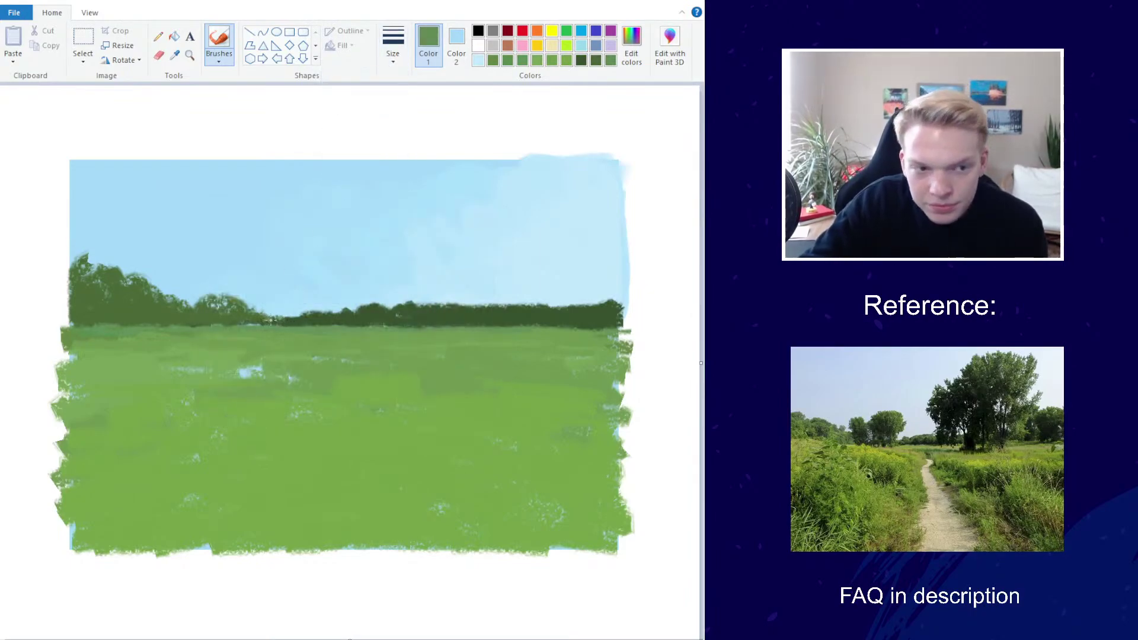
# Paint lighter green foliage highlights along the left half of the distant tree line
pyautogui.moveTo(270, 320)
pyautogui.mouseDown()
pyautogui.moveTo(265, 310)
pyautogui.moveTo(292, 318)
pyautogui.mouseUp()
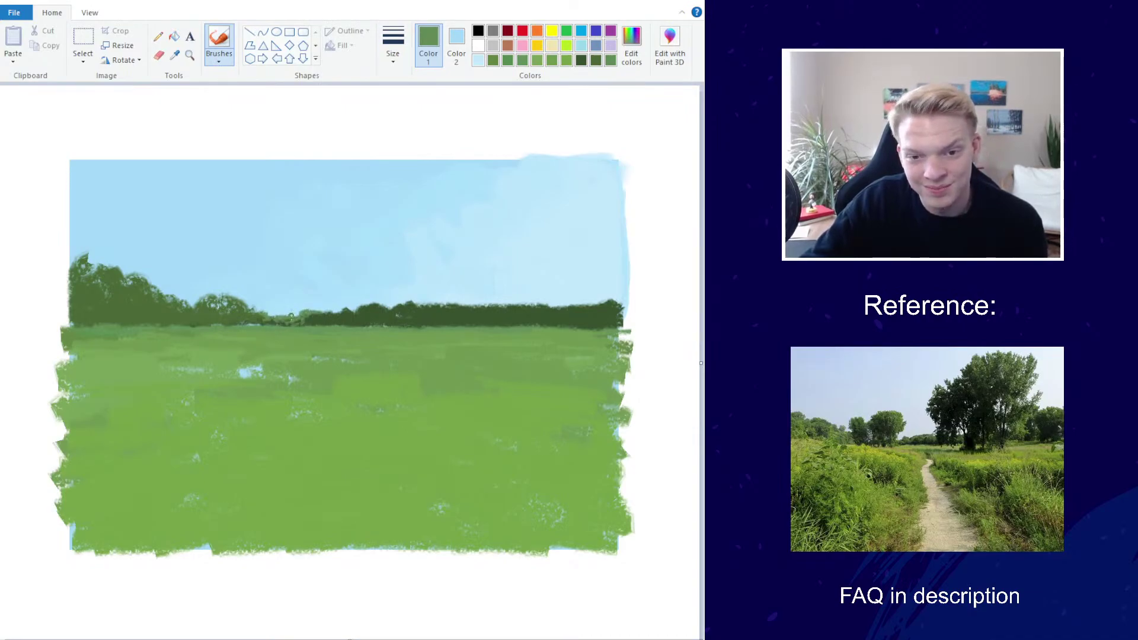
pyautogui.moveTo(311, 317)
pyautogui.mouseDown()
pyautogui.moveTo(341, 312)
pyautogui.moveTo(311, 321)
pyautogui.moveTo(375, 307)
pyautogui.mouseUp()
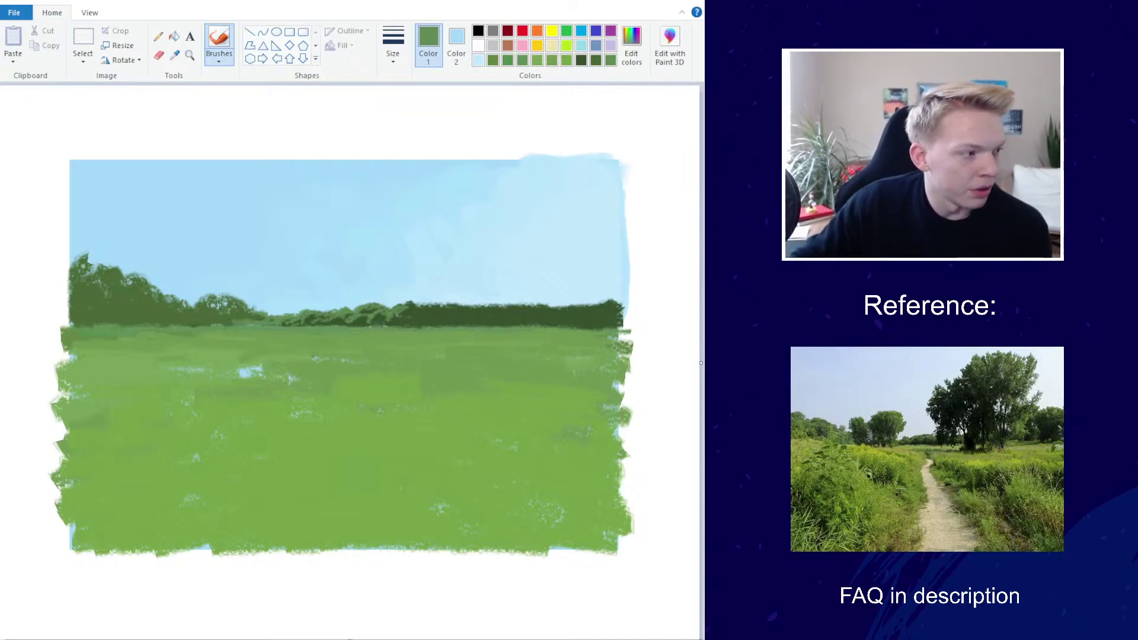
# Mix a more saturated yellowish green and paint over the foliage of the left tree group with the second-thinnest stroke size
pyautogui.click(631, 40)
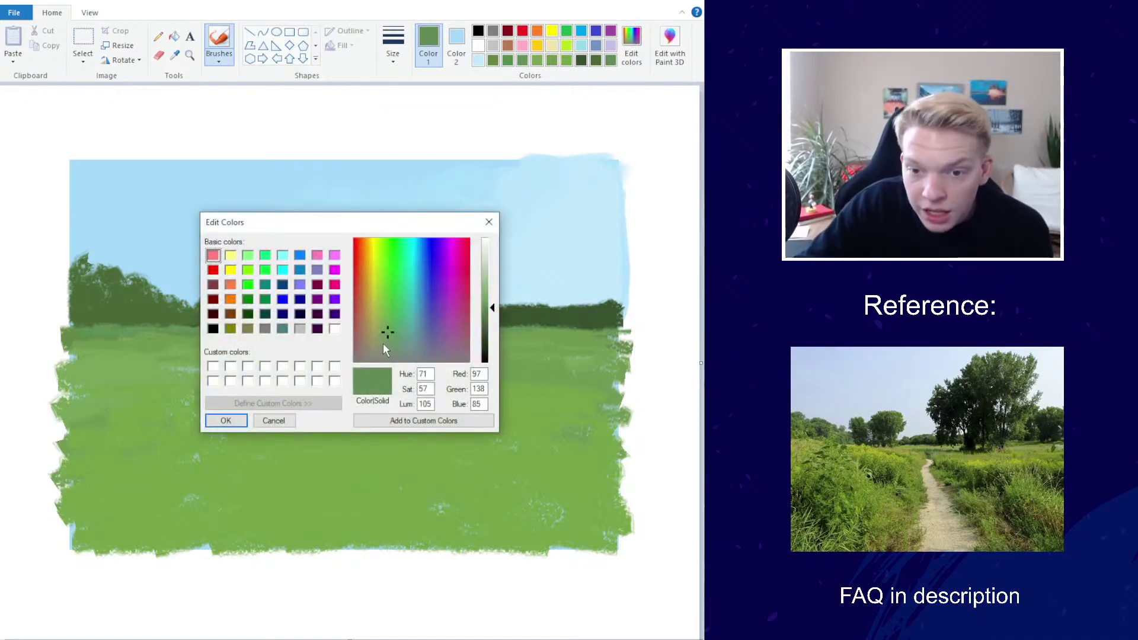
pyautogui.click(382, 291)
pyautogui.click(491, 325)
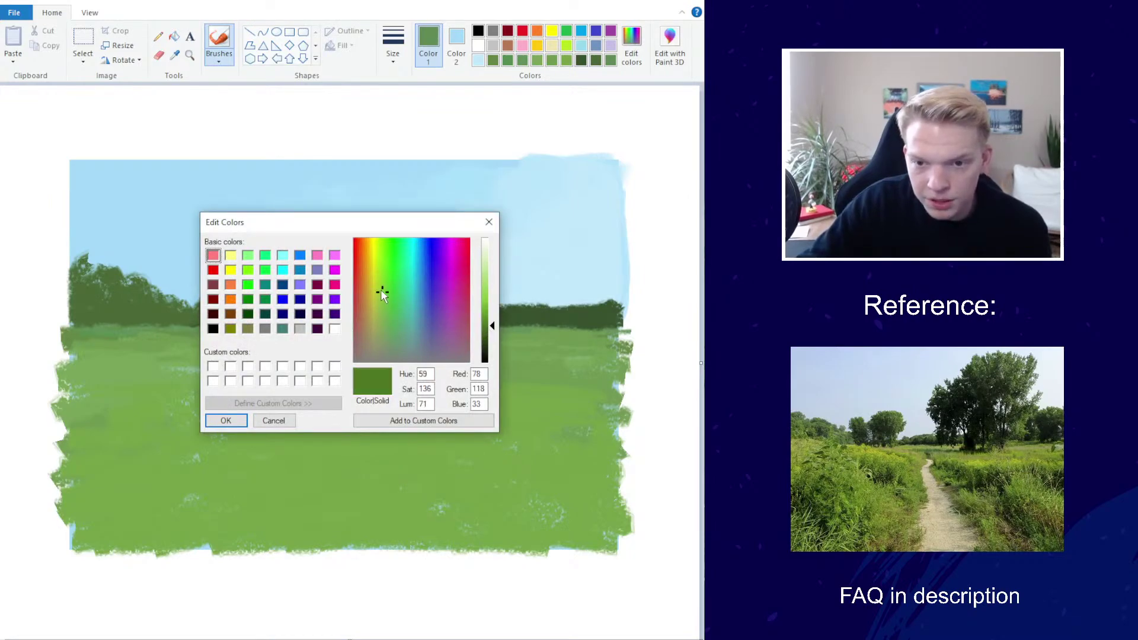
pyautogui.click(383, 304)
pyautogui.moveTo(485, 341); pyautogui.dragTo(484, 324)
pyautogui.click(240, 420)
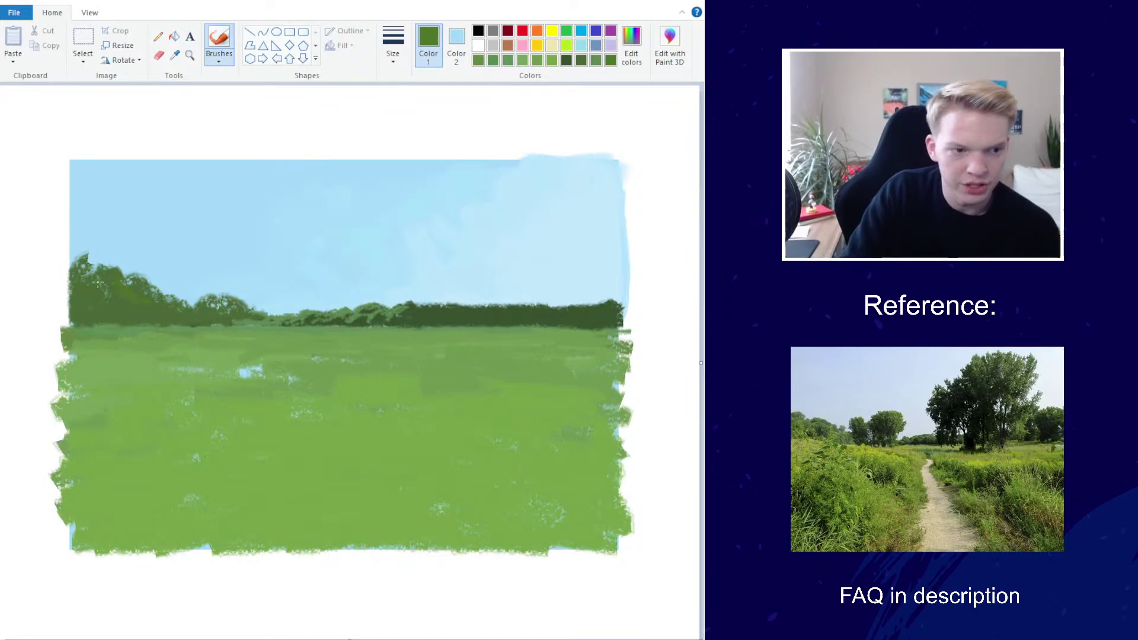
pyautogui.click(393, 44)
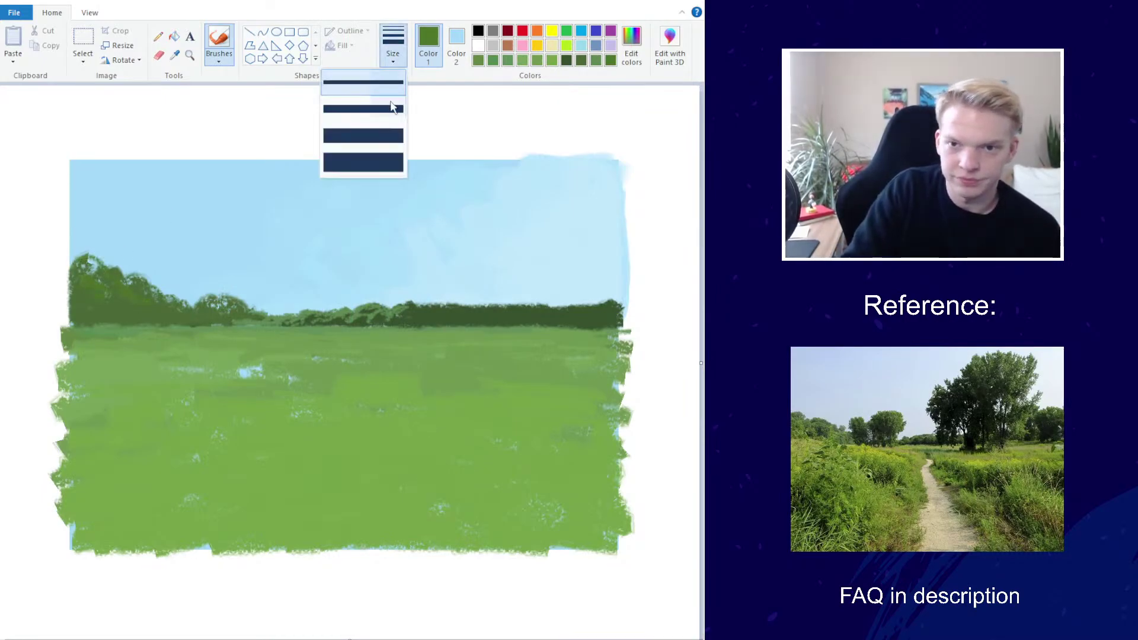
pyautogui.click(393, 104)
pyautogui.moveTo(134, 307)
pyautogui.mouseDown()
pyautogui.moveTo(166, 299)
pyautogui.moveTo(173, 314)
pyautogui.mouseUp()
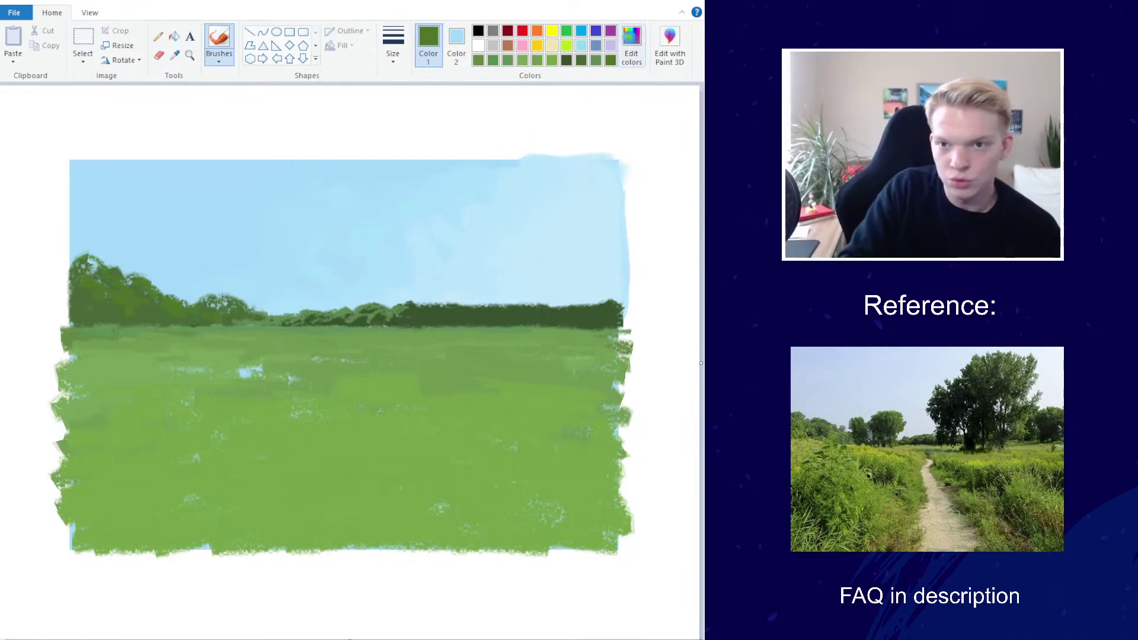
# Mix a light green with hue 57, saturation 99 and luminosity 102, and clean up the meadow's edge below the distant trees using the thinnest stroke
pyautogui.click(631, 45)
pyautogui.click(382, 311)
pyautogui.moveTo(490, 323); pyautogui.dragTo(489, 310)
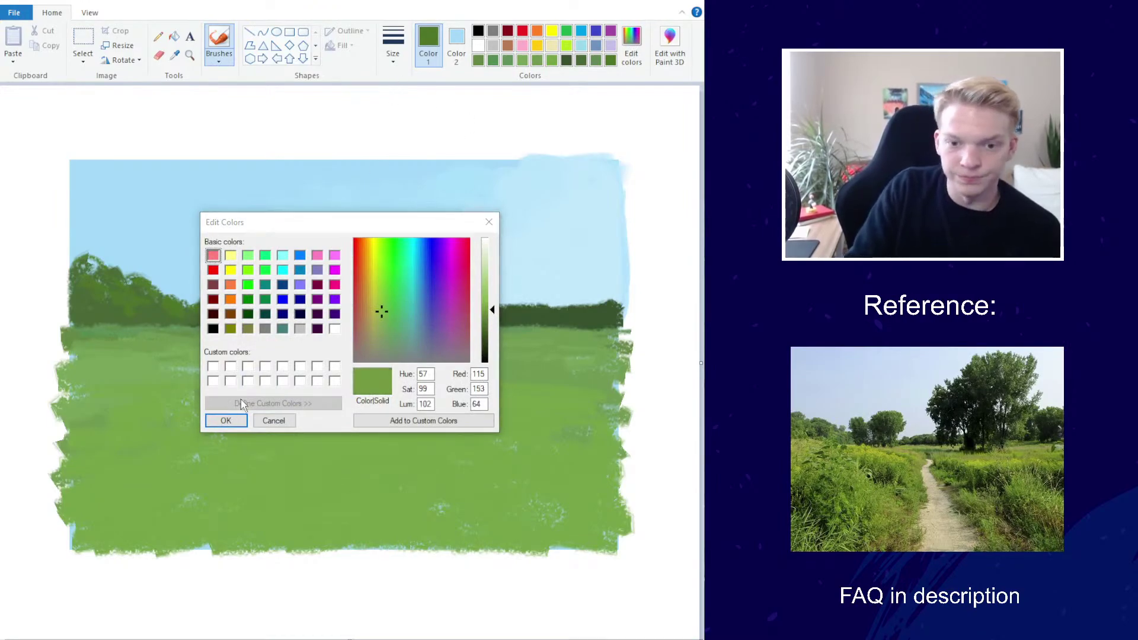
pyautogui.click(226, 421)
pyautogui.click(393, 45)
pyautogui.click(363, 92)
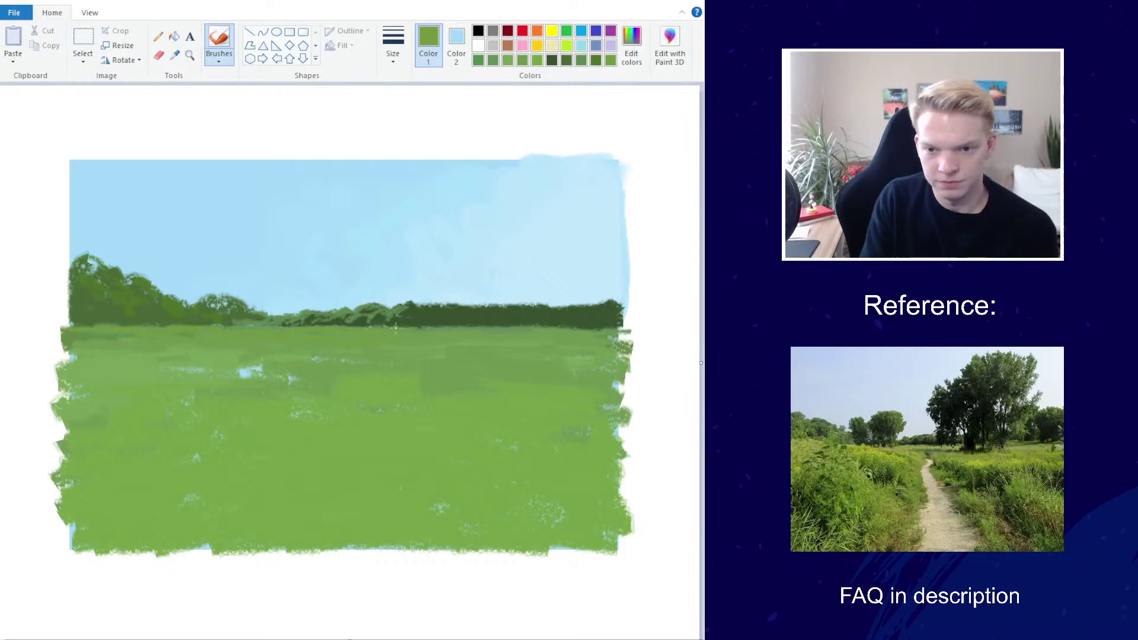
pyautogui.moveTo(558, 328); pyautogui.dragTo(606, 329)
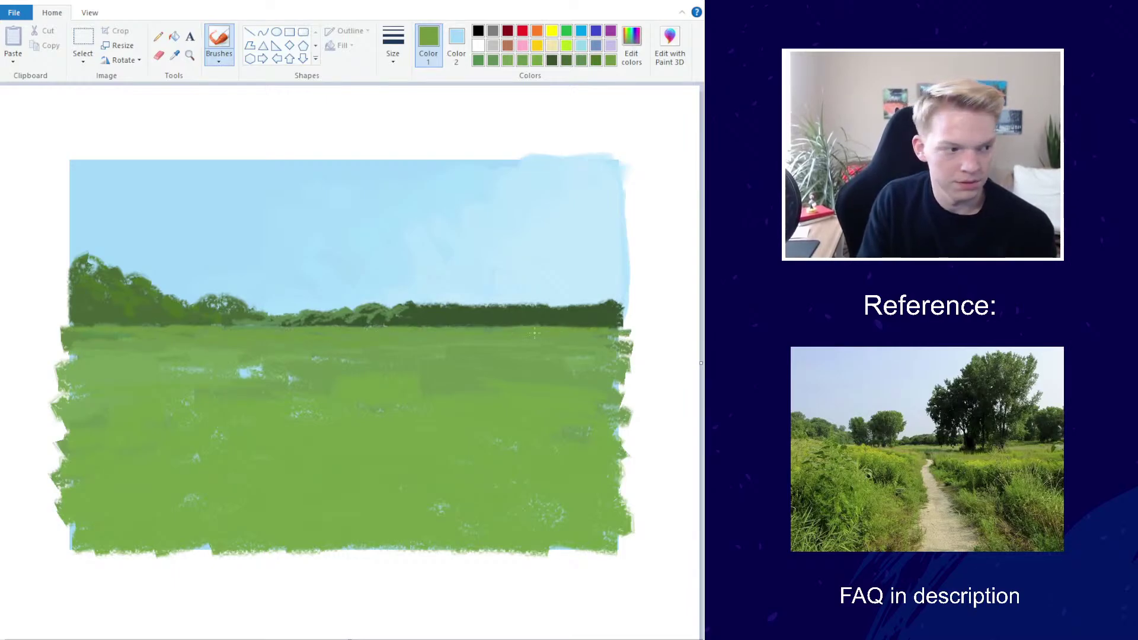
pyautogui.moveTo(520, 326); pyautogui.dragTo(446, 326)
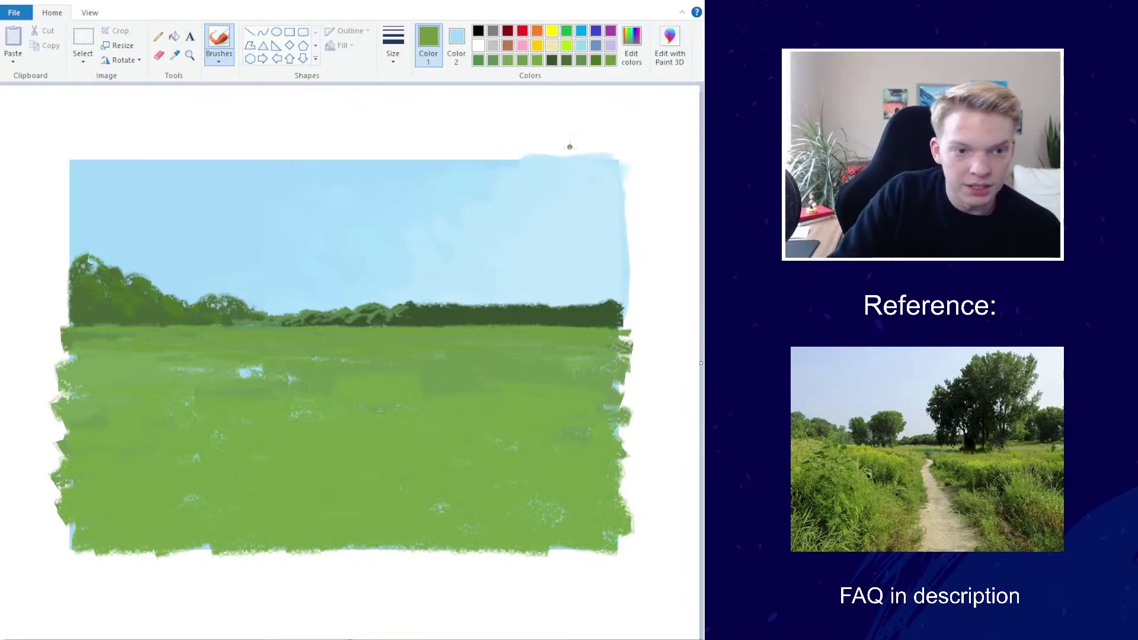
# Darken the green to near black and block in two dark trees at the right end of the horizon with a thick stroke
pyautogui.click(392, 44)
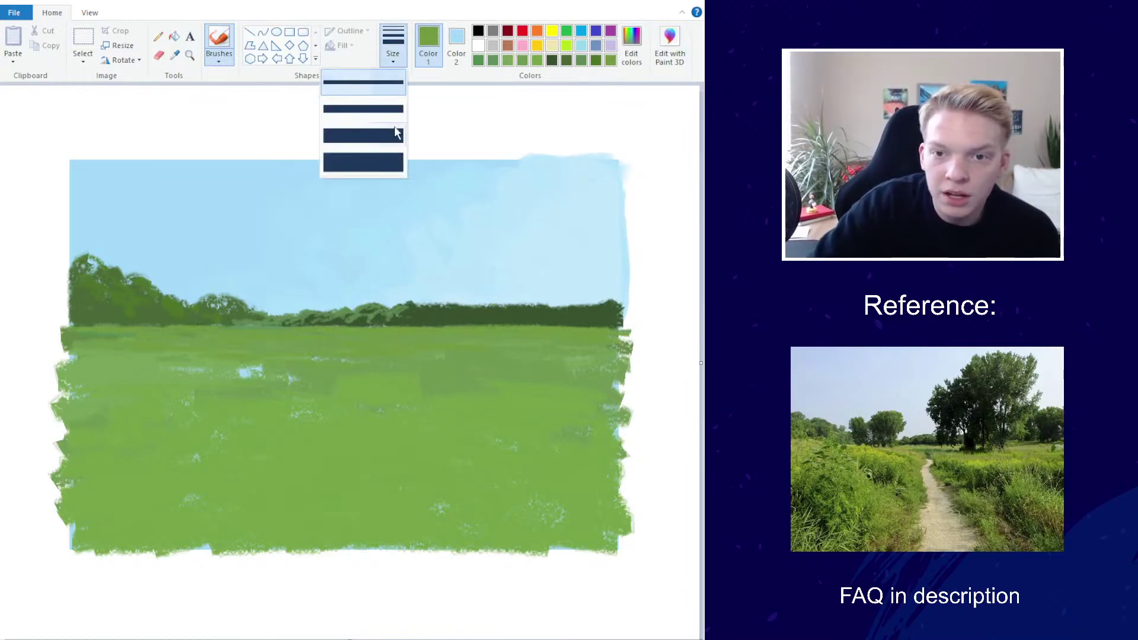
pyautogui.click(393, 159)
pyautogui.click(631, 48)
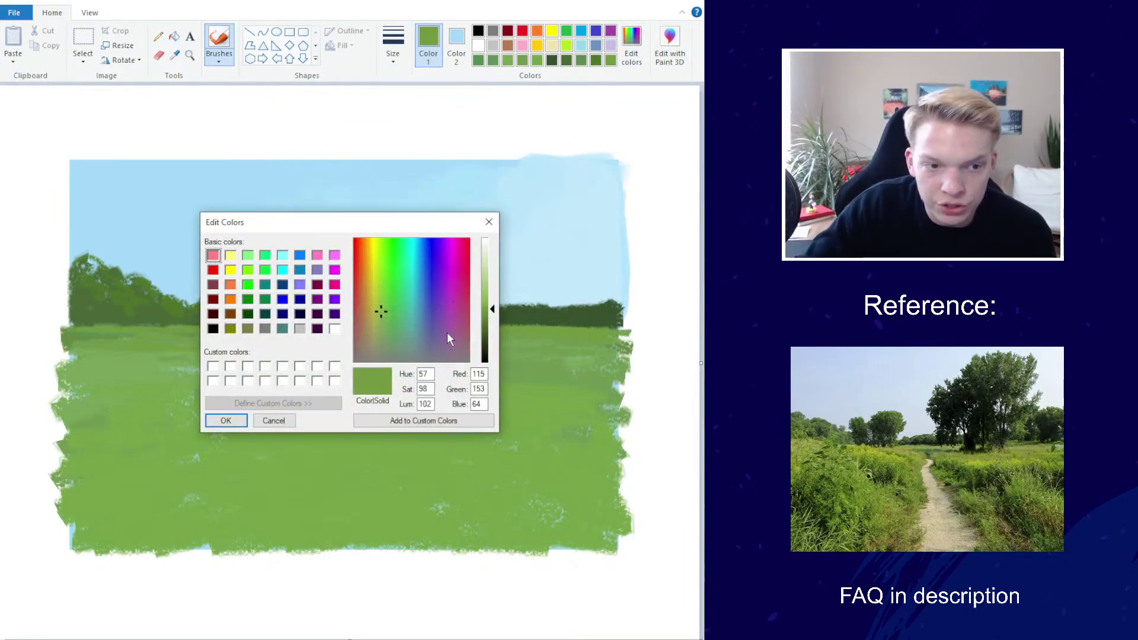
pyautogui.moveTo(493, 314); pyautogui.dragTo(491, 351)
pyautogui.click(226, 420)
pyautogui.moveTo(554, 300)
pyautogui.mouseDown()
pyautogui.moveTo(533, 287)
pyautogui.moveTo(527, 302)
pyautogui.moveTo(541, 289)
pyautogui.moveTo(557, 296)
pyautogui.moveTo(551, 314)
pyautogui.moveTo(617, 276)
pyautogui.moveTo(587, 305)
pyautogui.moveTo(619, 291)
pyautogui.moveTo(572, 323)
pyautogui.moveTo(616, 337)
pyautogui.mouseUp()
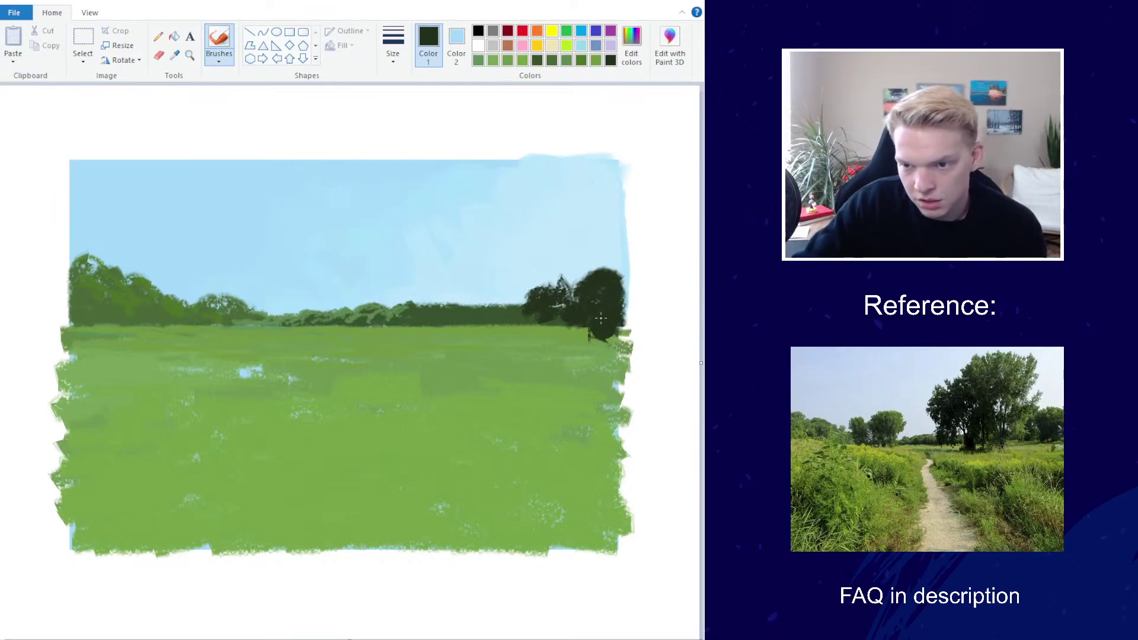
# Fill out the dark right-hand trees with a broad stroke, extending their foliage down into the meadow
pyautogui.click(393, 44)
pyautogui.click(397, 137)
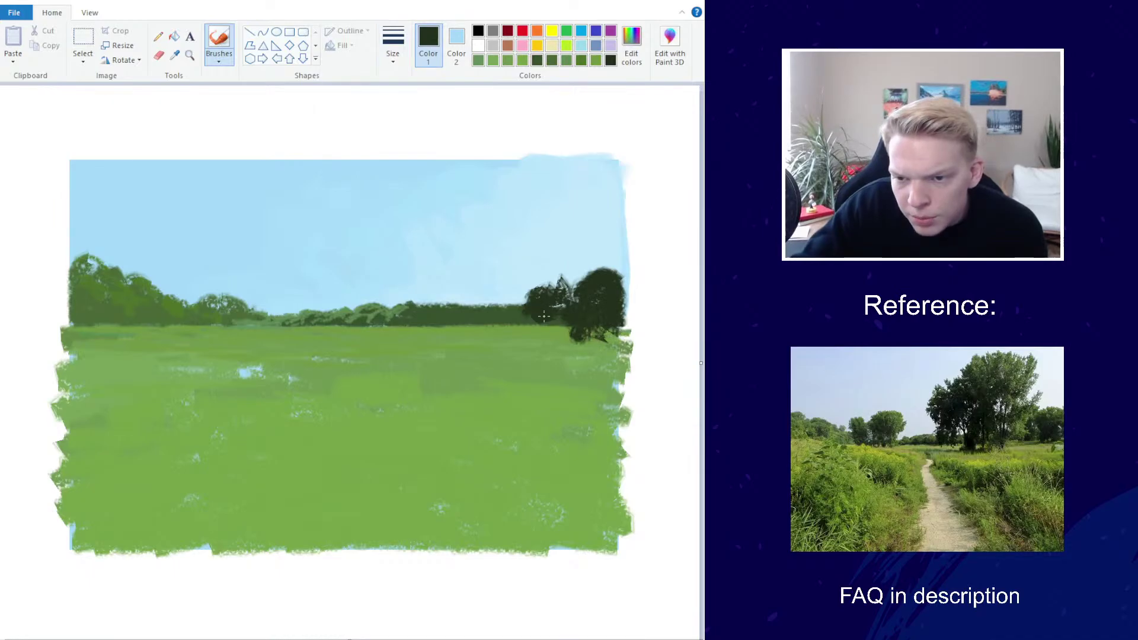
pyautogui.moveTo(551, 320)
pyautogui.mouseDown()
pyautogui.moveTo(519, 306)
pyautogui.moveTo(542, 326)
pyautogui.moveTo(538, 336)
pyautogui.moveTo(533, 317)
pyautogui.moveTo(547, 333)
pyautogui.moveTo(534, 319)
pyautogui.moveTo(529, 328)
pyautogui.moveTo(550, 333)
pyautogui.moveTo(565, 301)
pyautogui.moveTo(532, 296)
pyautogui.moveTo(605, 324)
pyautogui.moveTo(616, 324)
pyautogui.moveTo(619, 304)
pyautogui.moveTo(599, 321)
pyautogui.moveTo(612, 327)
pyautogui.moveTo(598, 347)
pyautogui.mouseUp()
pyautogui.click(536, 285)
pyautogui.moveTo(536, 283)
pyautogui.mouseDown()
pyautogui.moveTo(526, 311)
pyautogui.moveTo(512, 305)
pyautogui.moveTo(520, 312)
pyautogui.moveTo(544, 298)
pyautogui.moveTo(511, 330)
pyautogui.moveTo(521, 311)
pyautogui.moveTo(555, 329)
pyautogui.moveTo(533, 344)
pyautogui.moveTo(524, 282)
pyautogui.moveTo(535, 281)
pyautogui.moveTo(555, 283)
pyautogui.moveTo(575, 329)
pyautogui.mouseUp()
# Extend the dark tree group leftward with low bushes, using the thinnest stroke size
pyautogui.click(393, 50)
pyautogui.click(385, 83)
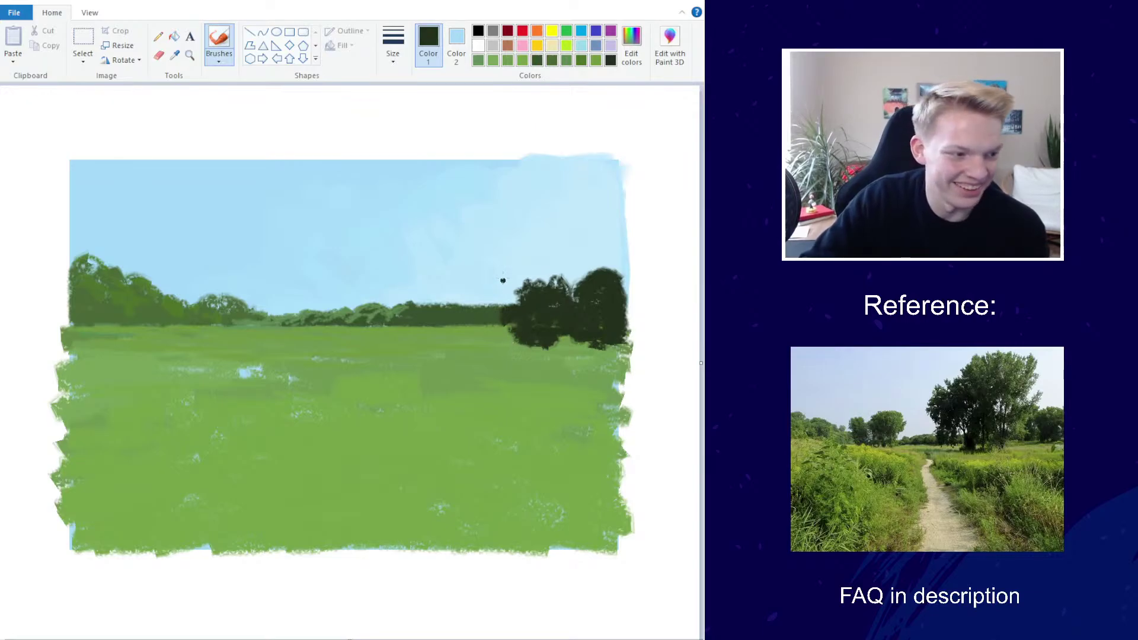
pyautogui.moveTo(513, 330)
pyautogui.mouseDown()
pyautogui.moveTo(488, 340)
pyautogui.moveTo(490, 319)
pyautogui.moveTo(494, 340)
pyautogui.moveTo(476, 331)
pyautogui.moveTo(465, 343)
pyautogui.moveTo(542, 342)
pyautogui.moveTo(567, 321)
pyautogui.moveTo(510, 332)
pyautogui.mouseUp()
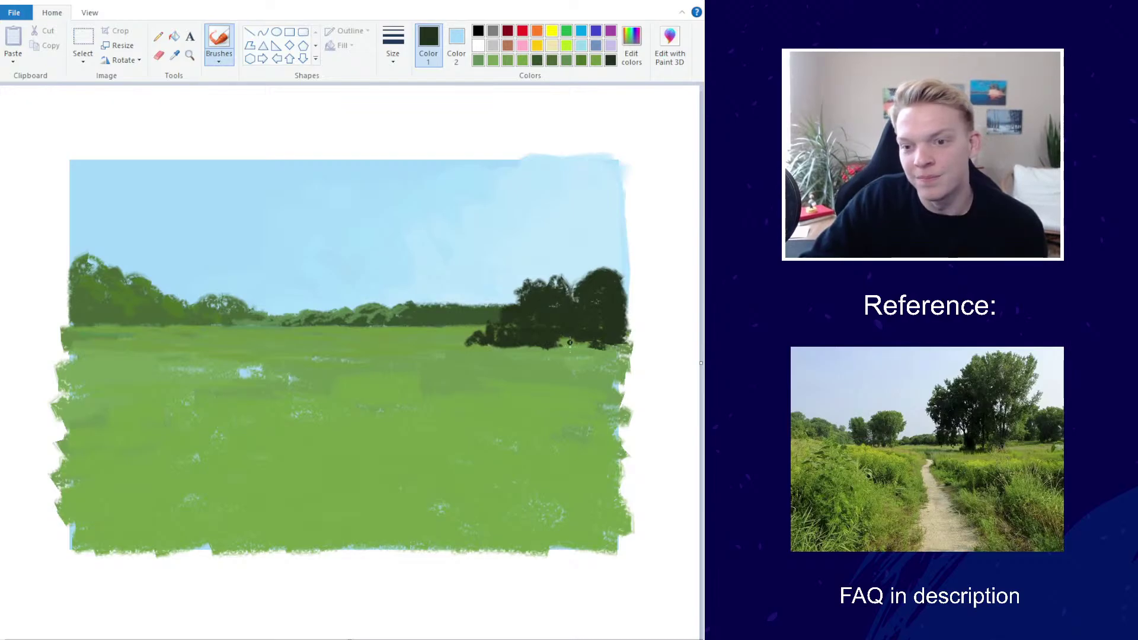
# Mix a dark green with hue 81, saturation 71 and luminosity 46, and paint a narrow tree in front of the left horizon trees
pyautogui.click(631, 43)
pyautogui.click(392, 325)
pyautogui.click(484, 339)
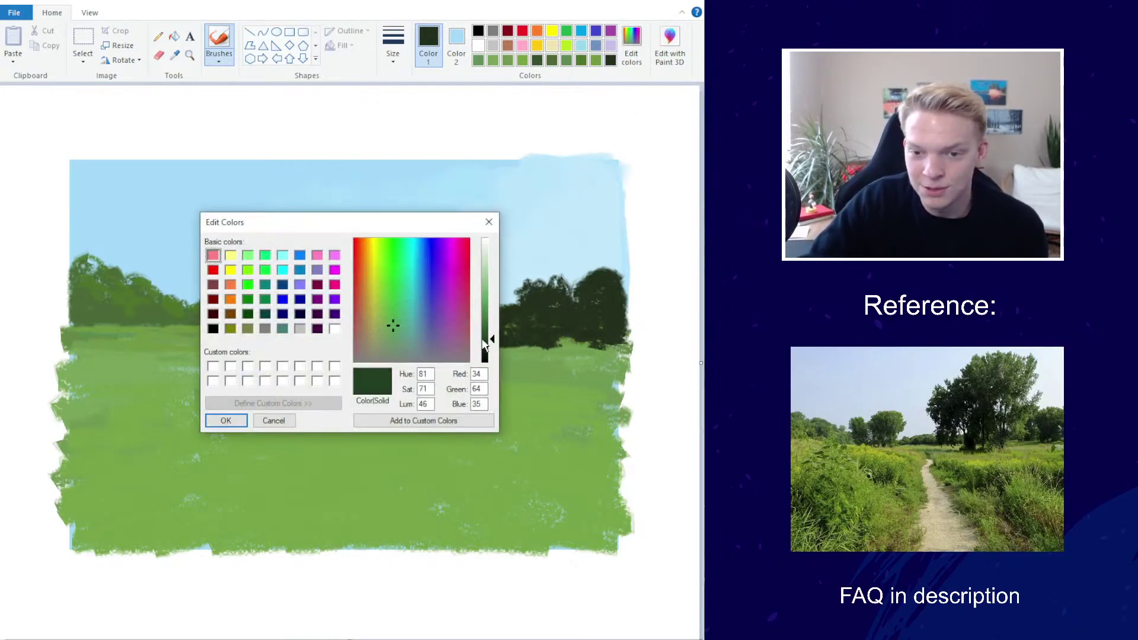
pyautogui.click(225, 421)
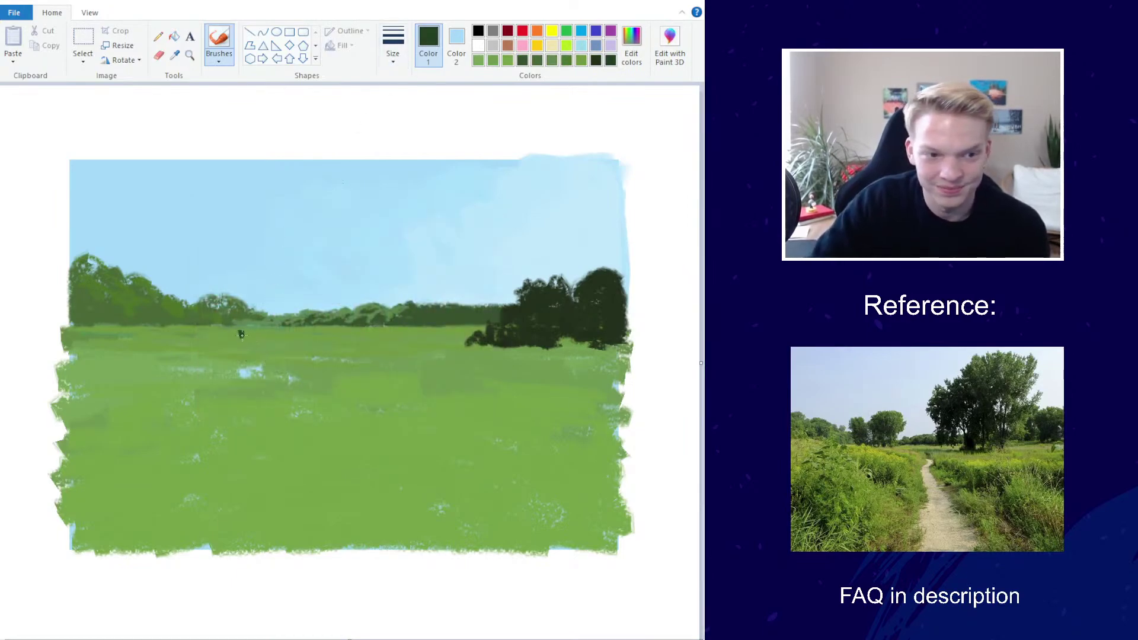
pyautogui.moveTo(241, 324)
pyautogui.mouseDown()
pyautogui.moveTo(235, 284)
pyautogui.moveTo(230, 293)
pyautogui.moveTo(243, 282)
pyautogui.moveTo(241, 321)
pyautogui.mouseUp()
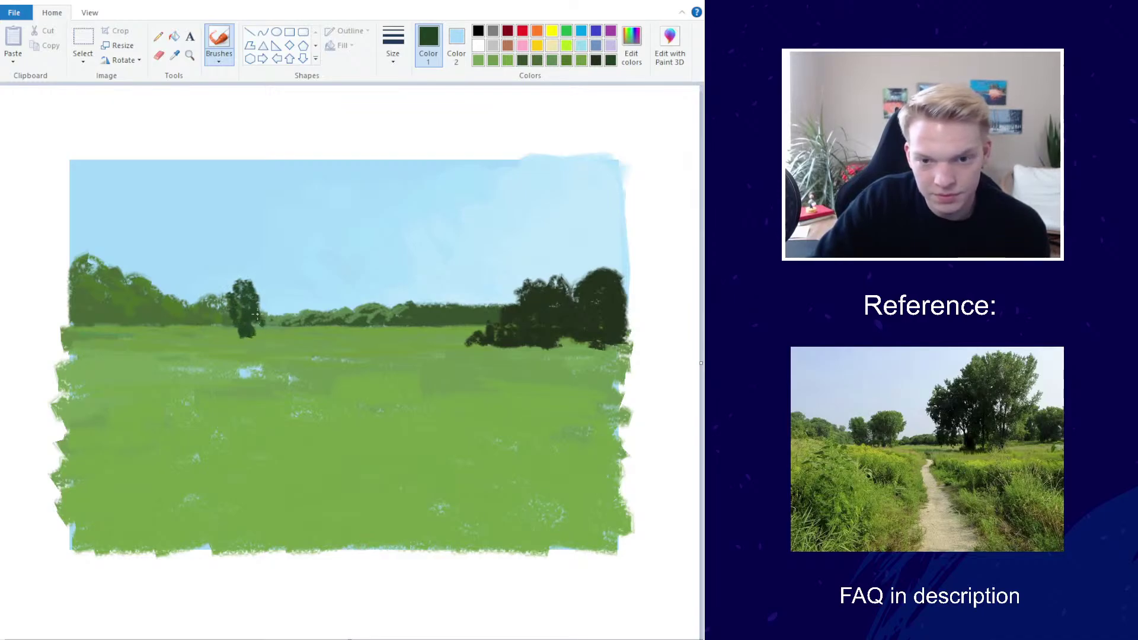
# Paint a second, wider dark green tree just right of the narrow one, filling its crown with the second-thinnest stroke size
pyautogui.moveTo(261, 293)
pyautogui.mouseDown()
pyautogui.moveTo(270, 279)
pyautogui.moveTo(289, 287)
pyautogui.mouseUp()
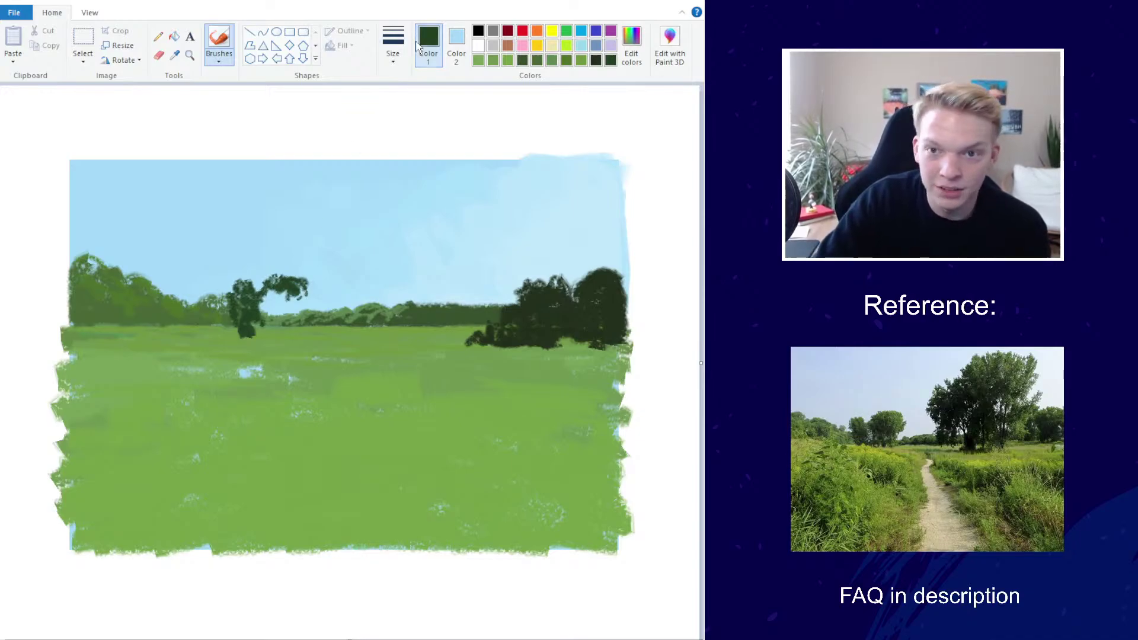
pyautogui.click(392, 45)
pyautogui.click(385, 122)
pyautogui.moveTo(267, 298)
pyautogui.mouseDown()
pyautogui.moveTo(289, 290)
pyautogui.moveTo(299, 305)
pyautogui.moveTo(282, 335)
pyautogui.moveTo(291, 306)
pyautogui.moveTo(276, 314)
pyautogui.mouseUp()
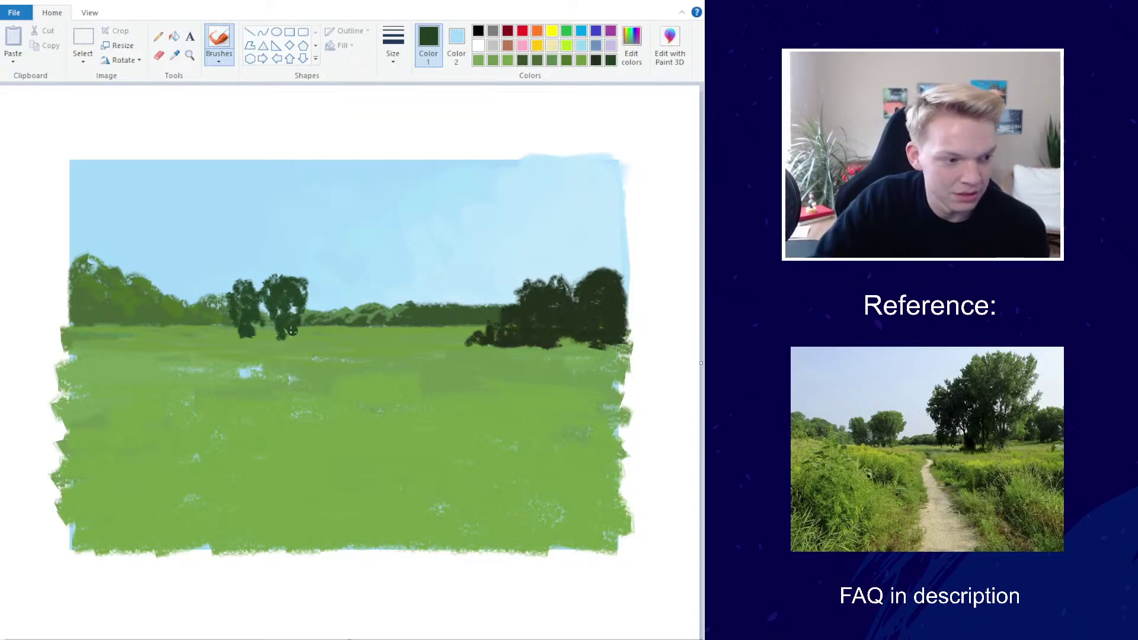
# Refine the outlines of the two mid-distance trees with the thinnest stroke size, widening the larger tree's crown
pyautogui.click(392, 44)
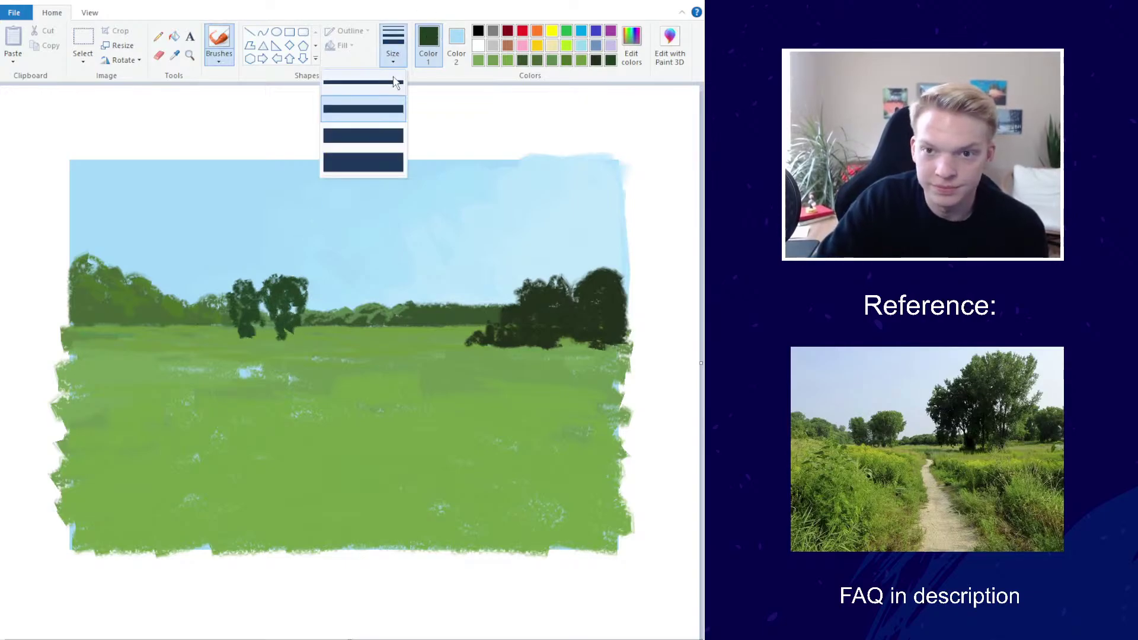
pyautogui.click(394, 84)
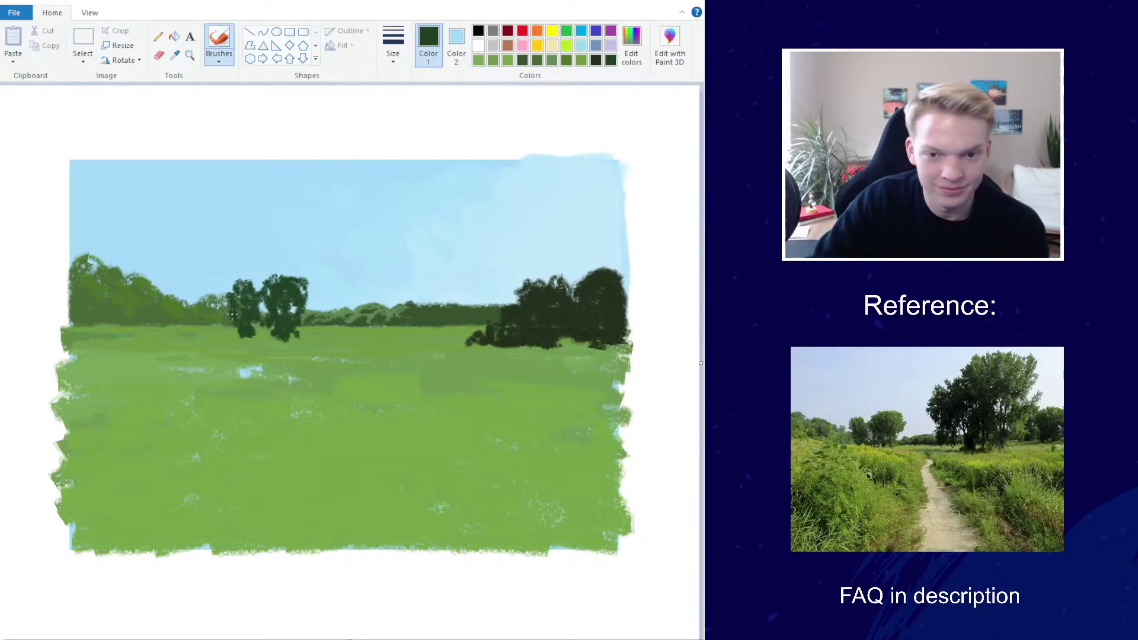
pyautogui.moveTo(232, 314); pyautogui.dragTo(233, 315)
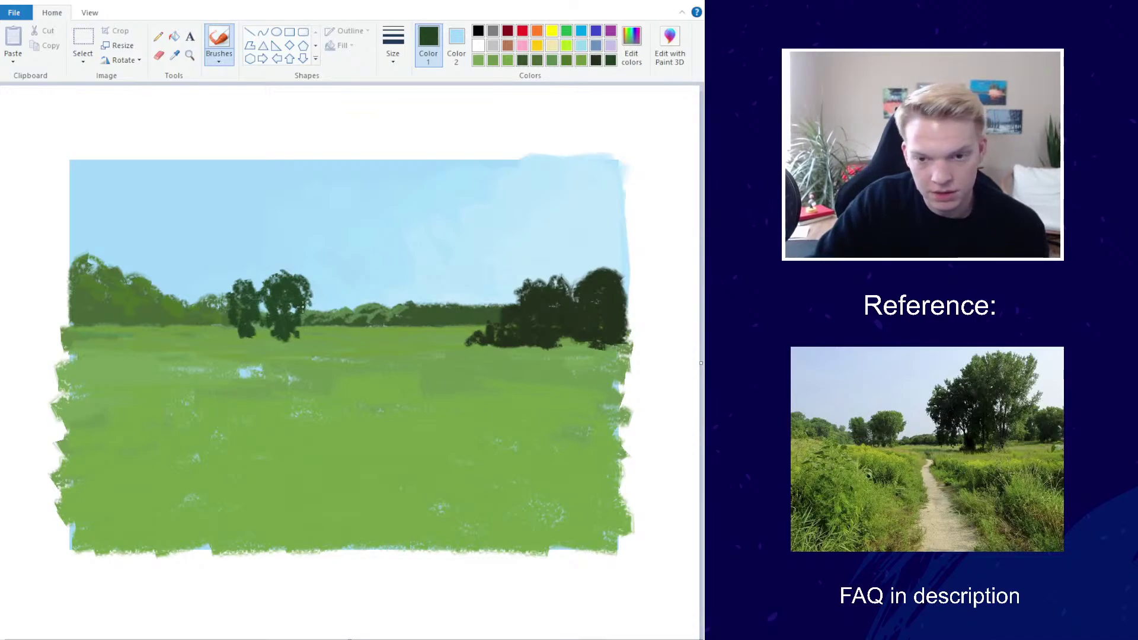
pyautogui.moveTo(307, 303)
pyautogui.mouseDown()
pyautogui.moveTo(317, 291)
pyautogui.moveTo(309, 303)
pyautogui.moveTo(303, 289)
pyautogui.moveTo(301, 313)
pyautogui.mouseUp()
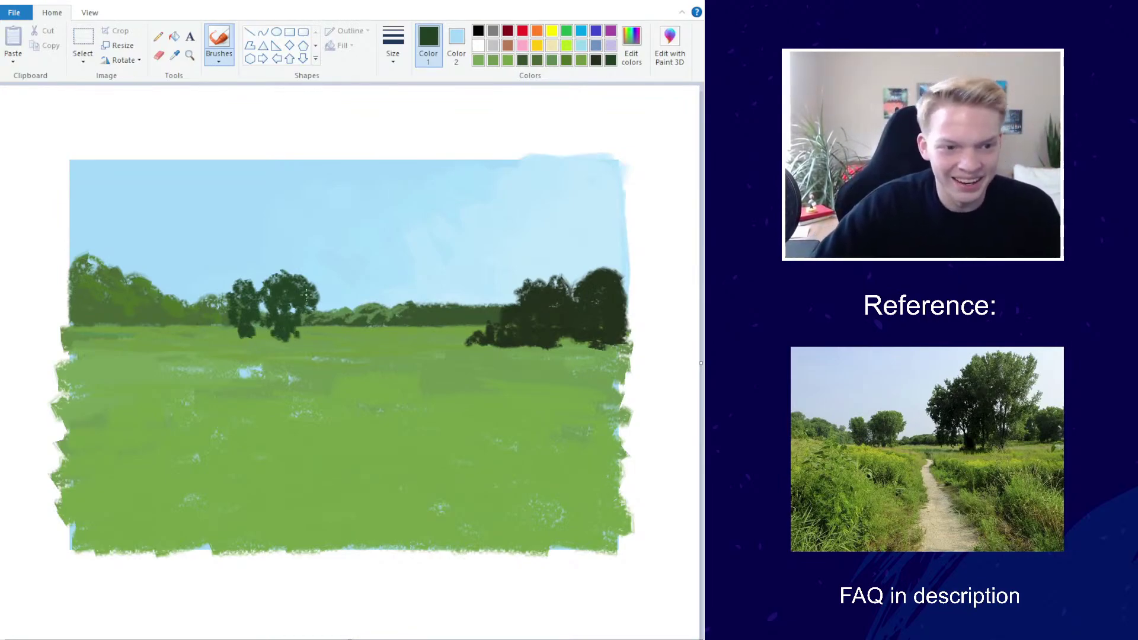
# Mix a brighter green with hue 60 and saturation 118, and paint a small darker grass patch in the meadow's lower right with a thick stroke
pyautogui.click(631, 45)
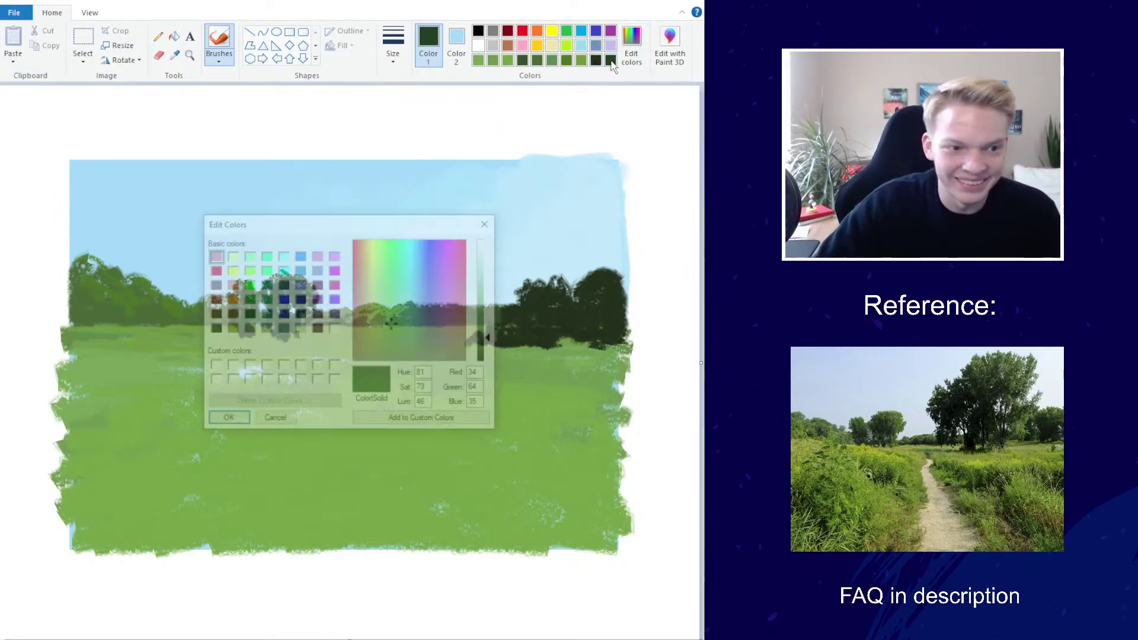
pyautogui.click(384, 301)
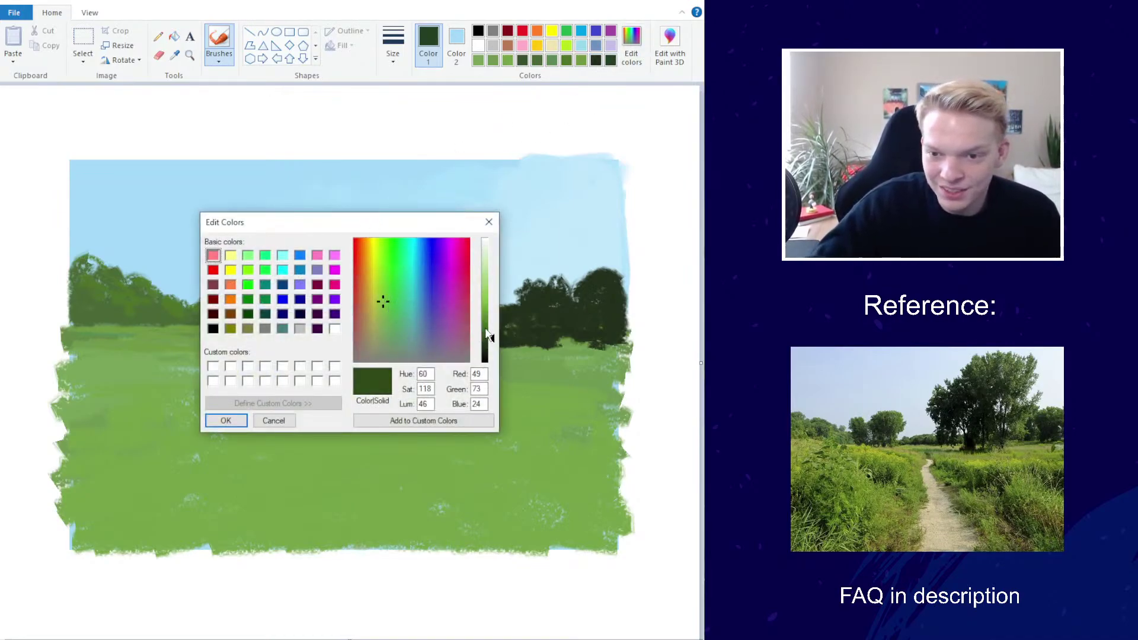
pyautogui.moveTo(488, 335); pyautogui.dragTo(487, 317)
pyautogui.click(226, 420)
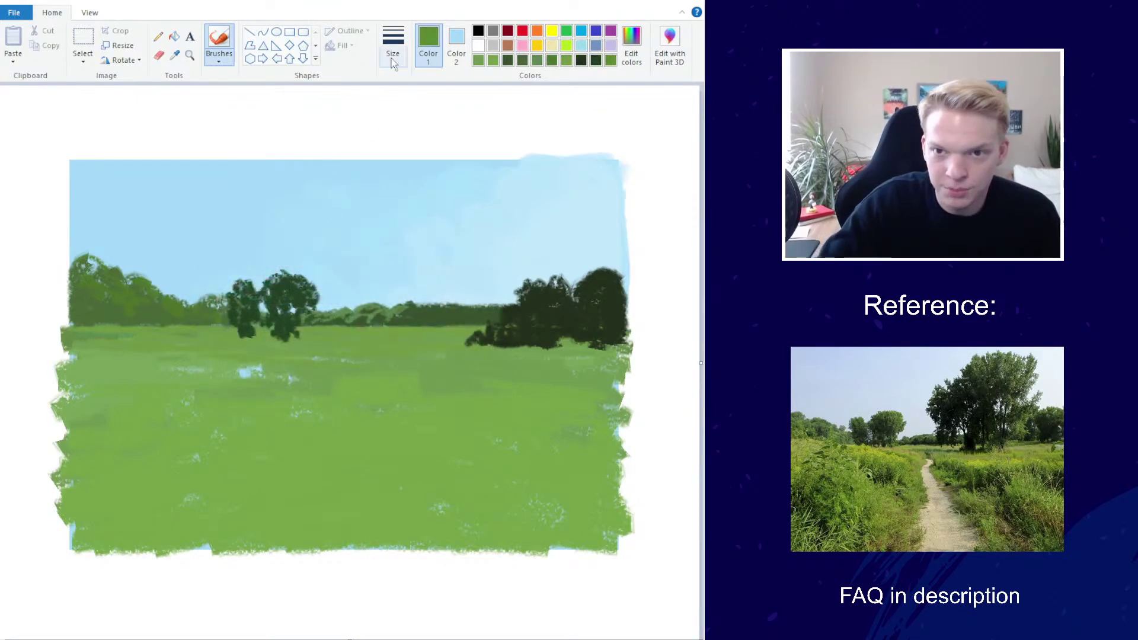
pyautogui.click(391, 58)
pyautogui.click(394, 160)
pyautogui.moveTo(515, 497); pyautogui.dragTo(581, 503)
pyautogui.click(608, 433)
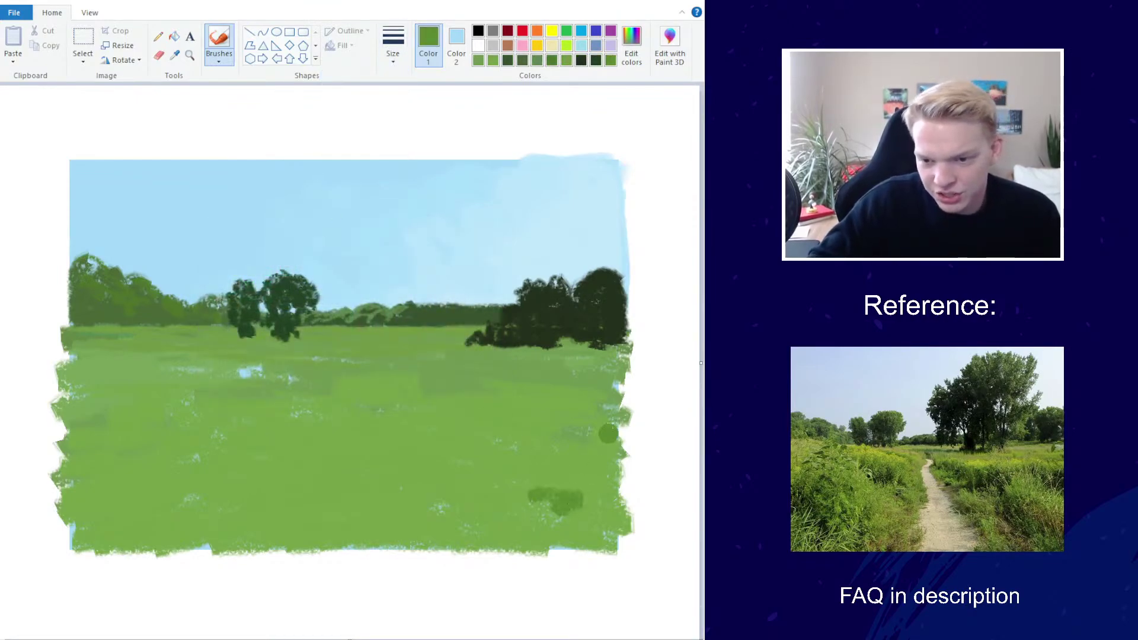
# Extend the darker grass patch diagonally up and left across the right foreground, using the thickest stroke size
pyautogui.click(393, 44)
pyautogui.click(393, 159)
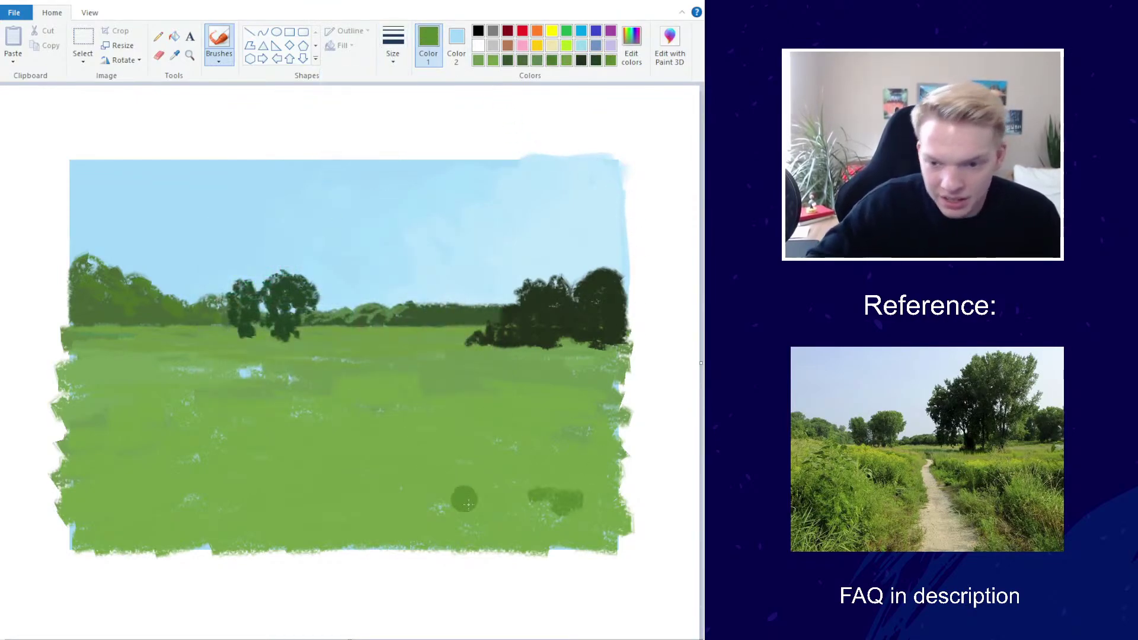
pyautogui.moveTo(467, 503)
pyautogui.mouseDown()
pyautogui.moveTo(492, 521)
pyautogui.moveTo(510, 513)
pyautogui.moveTo(477, 486)
pyautogui.moveTo(520, 533)
pyautogui.moveTo(539, 515)
pyautogui.moveTo(566, 530)
pyautogui.mouseUp()
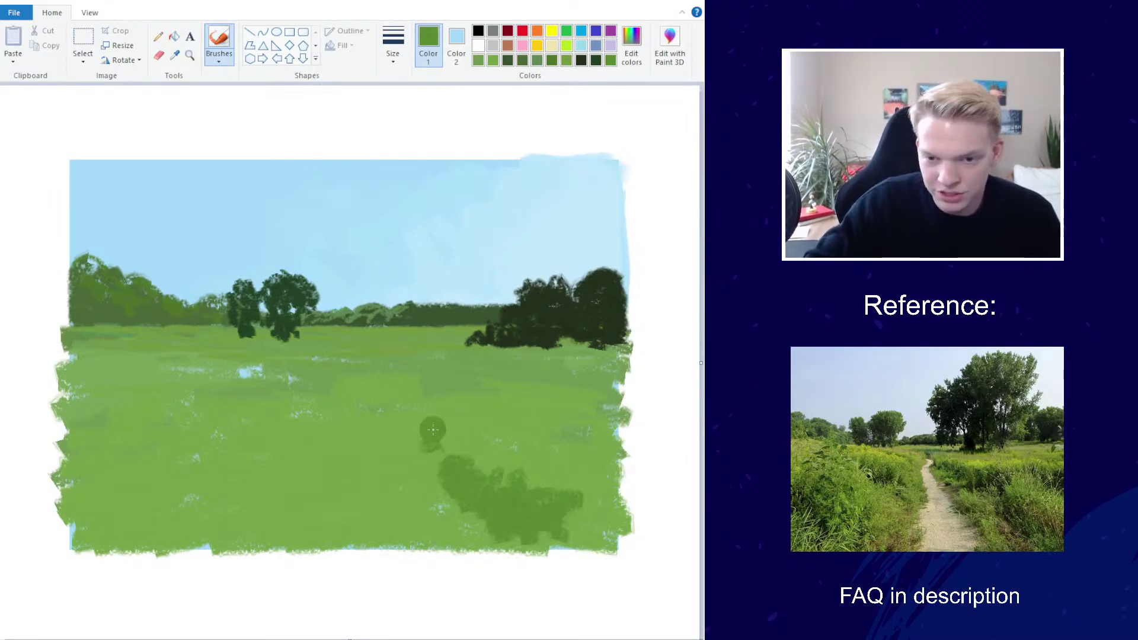
pyautogui.moveTo(433, 429)
pyautogui.mouseDown()
pyautogui.moveTo(422, 448)
pyautogui.moveTo(425, 423)
pyautogui.mouseUp()
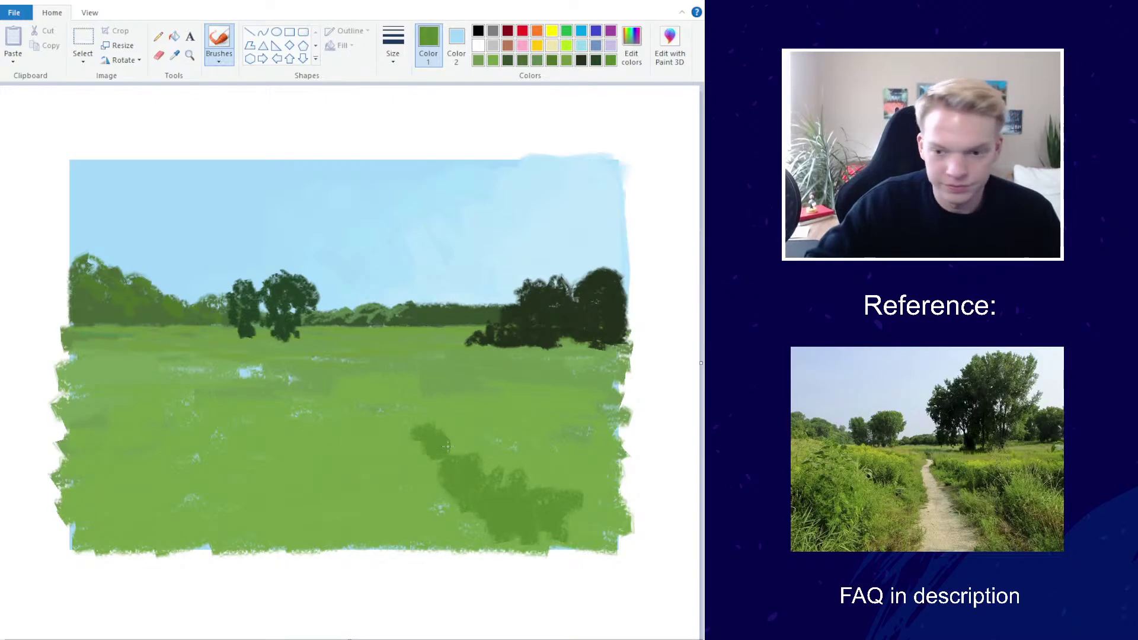
pyautogui.moveTo(565, 518); pyautogui.dragTo(577, 504)
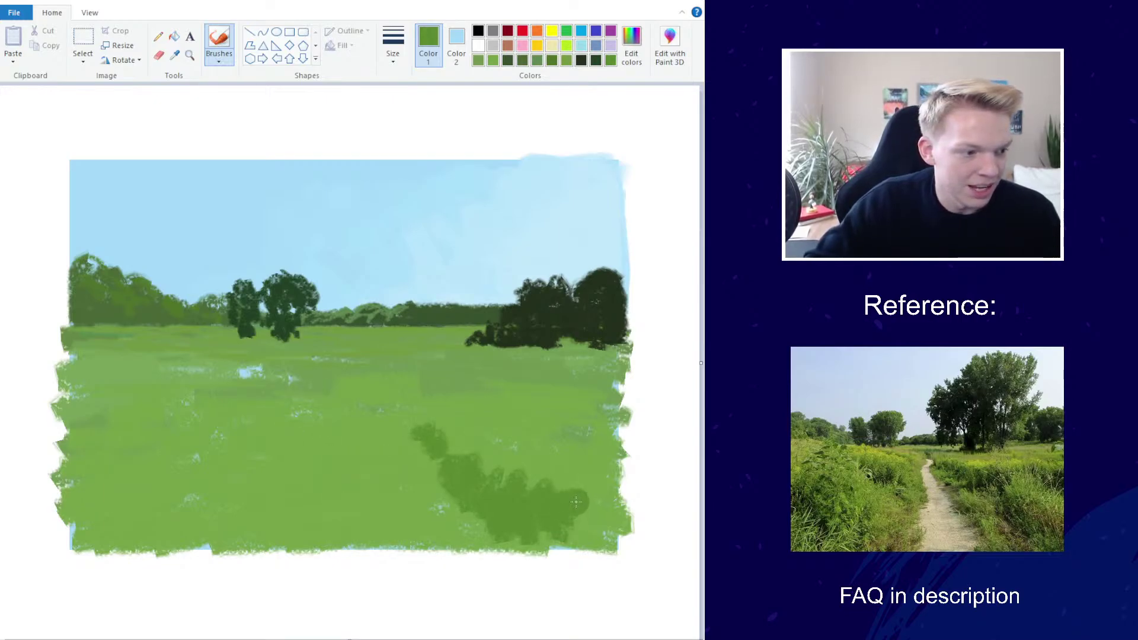
pyautogui.click(554, 439)
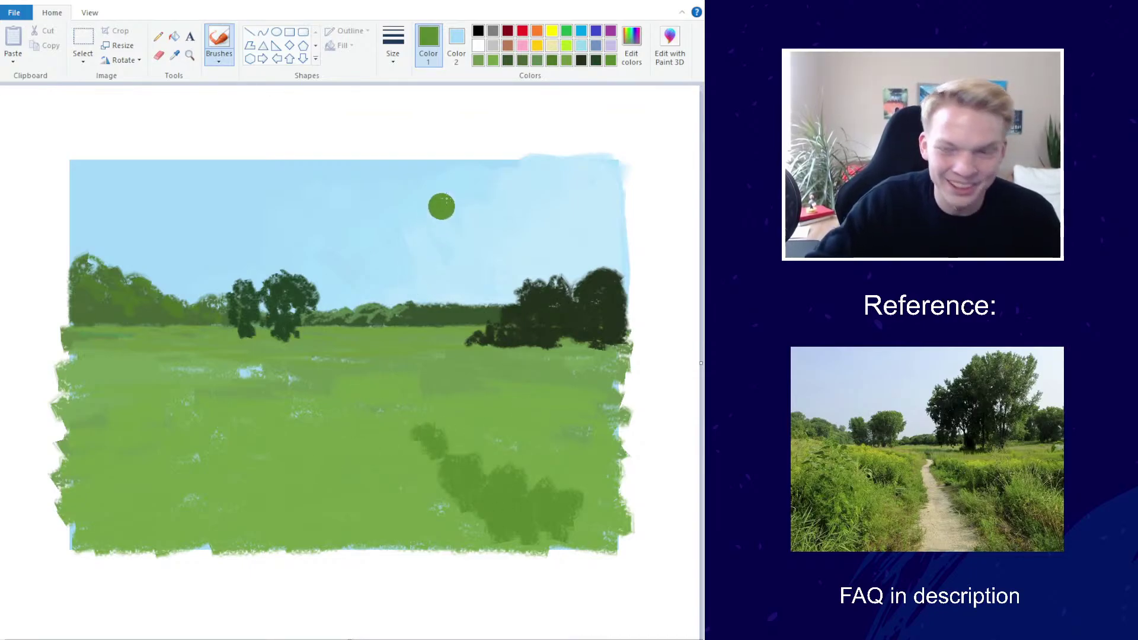
# Mix a pale grey-green with luminance 172 and block in the wide base of the path at the meadow's lower edge
pyautogui.click(631, 45)
pyautogui.click(380, 336)
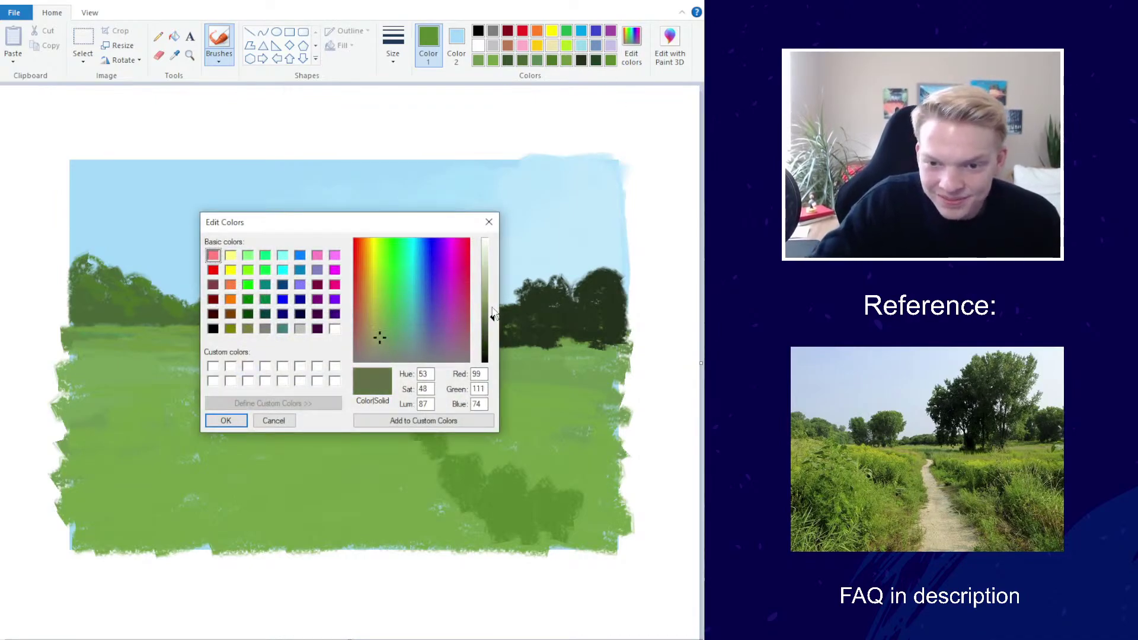
pyautogui.moveTo(486, 317); pyautogui.dragTo(485, 274)
pyautogui.click(240, 421)
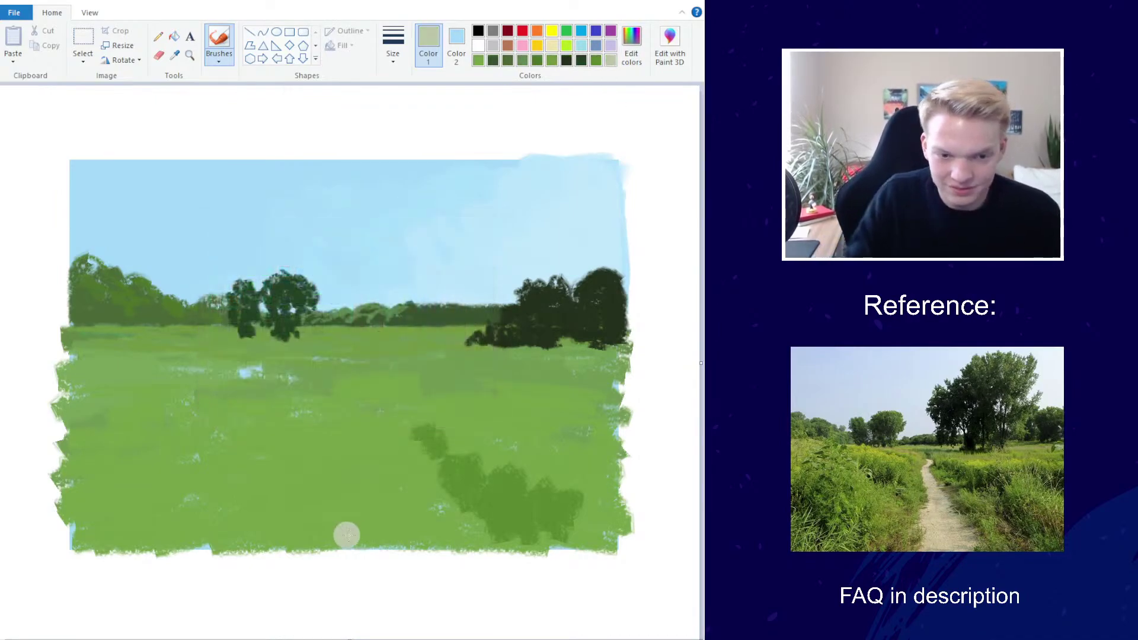
pyautogui.moveTo(354, 537)
pyautogui.mouseDown()
pyautogui.moveTo(440, 532)
pyautogui.moveTo(397, 522)
pyautogui.moveTo(438, 510)
pyautogui.moveTo(387, 515)
pyautogui.moveTo(410, 519)
pyautogui.moveTo(404, 498)
pyautogui.moveTo(397, 535)
pyautogui.moveTo(378, 546)
pyautogui.moveTo(452, 535)
pyautogui.moveTo(412, 494)
pyautogui.moveTo(344, 486)
pyautogui.mouseUp()
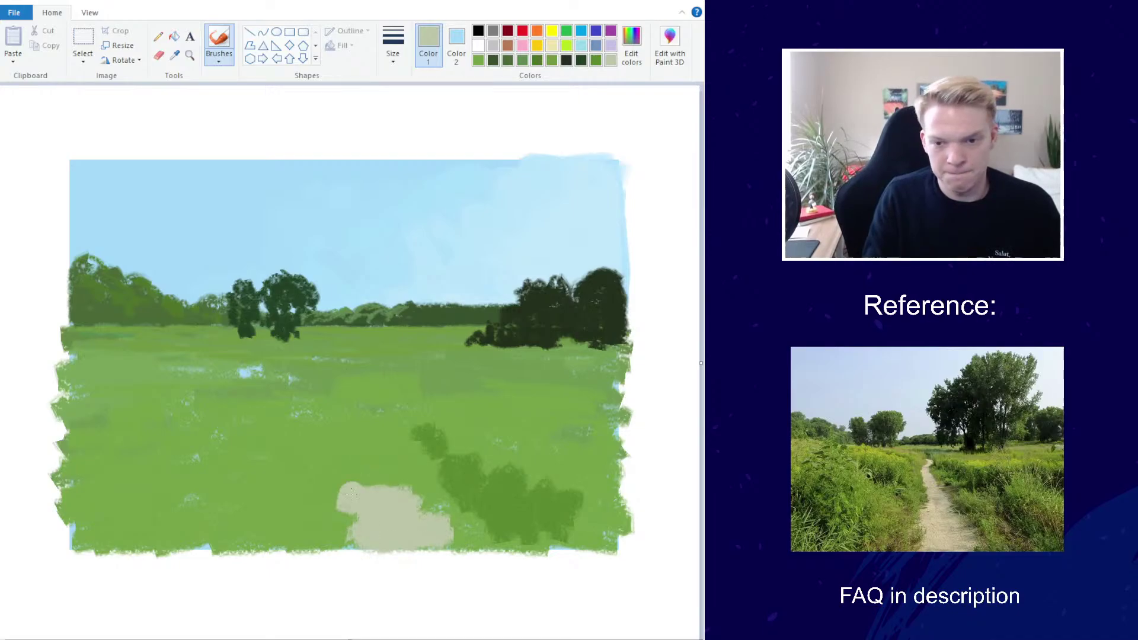
# Extend the path up through the meadow with a thinner stroke size, narrowing it and curving its far end left near the horizon
pyautogui.click(393, 44)
pyautogui.click(393, 128)
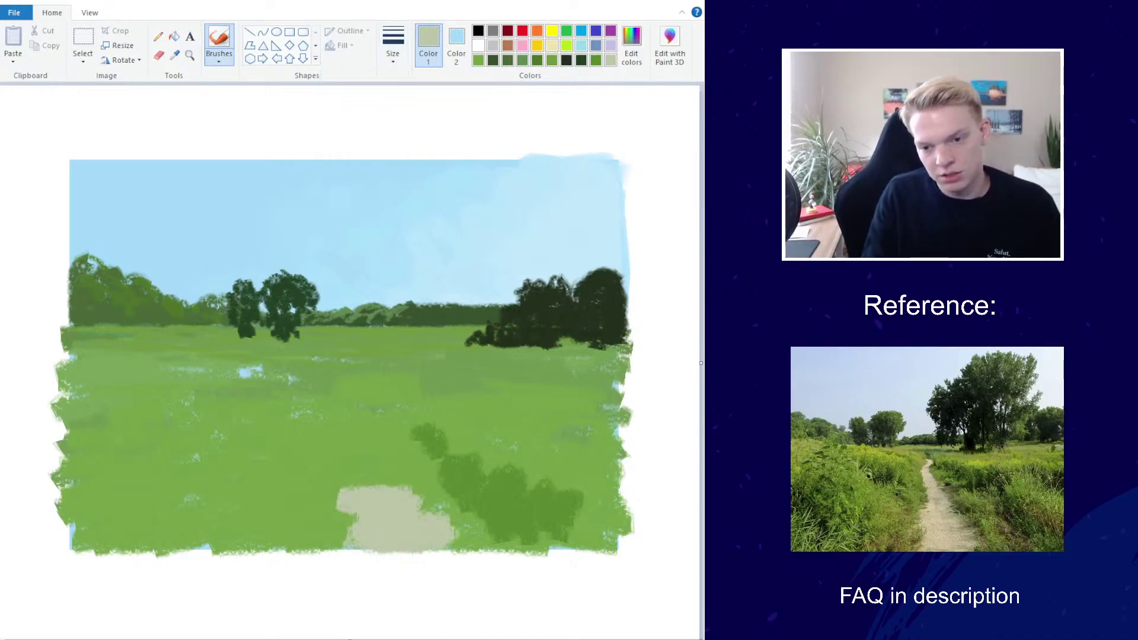
pyautogui.moveTo(396, 489)
pyautogui.mouseDown()
pyautogui.moveTo(345, 483)
pyautogui.moveTo(415, 478)
pyautogui.mouseUp()
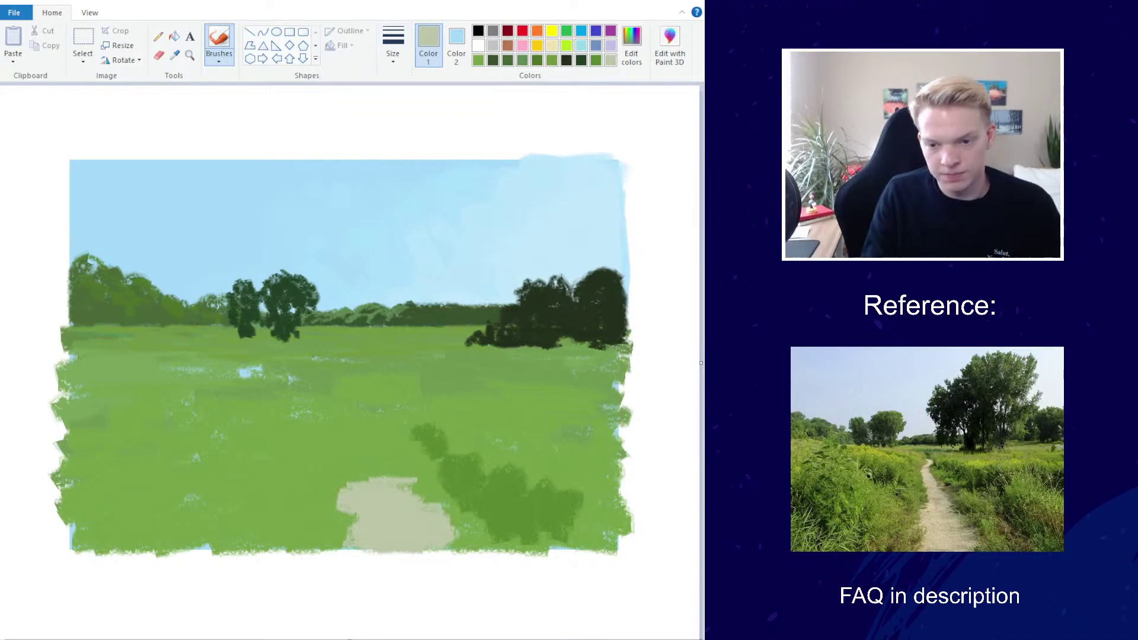
pyautogui.moveTo(339, 480)
pyautogui.mouseDown()
pyautogui.moveTo(405, 472)
pyautogui.moveTo(352, 461)
pyautogui.mouseUp()
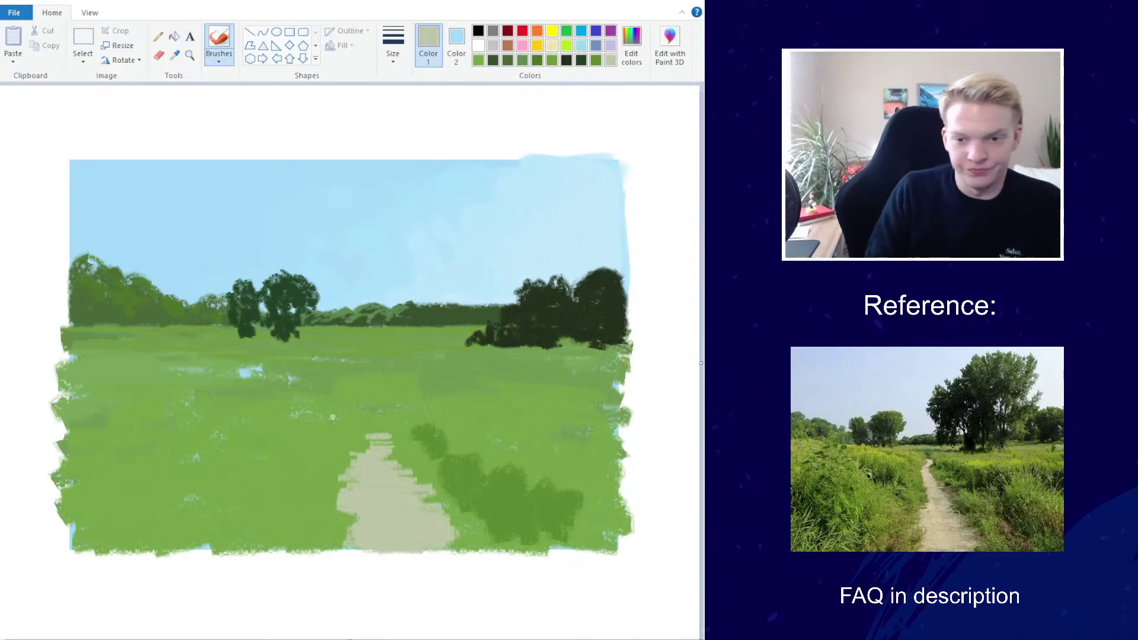
pyautogui.moveTo(379, 438)
pyautogui.mouseDown()
pyautogui.moveTo(359, 445)
pyautogui.moveTo(380, 414)
pyautogui.mouseUp()
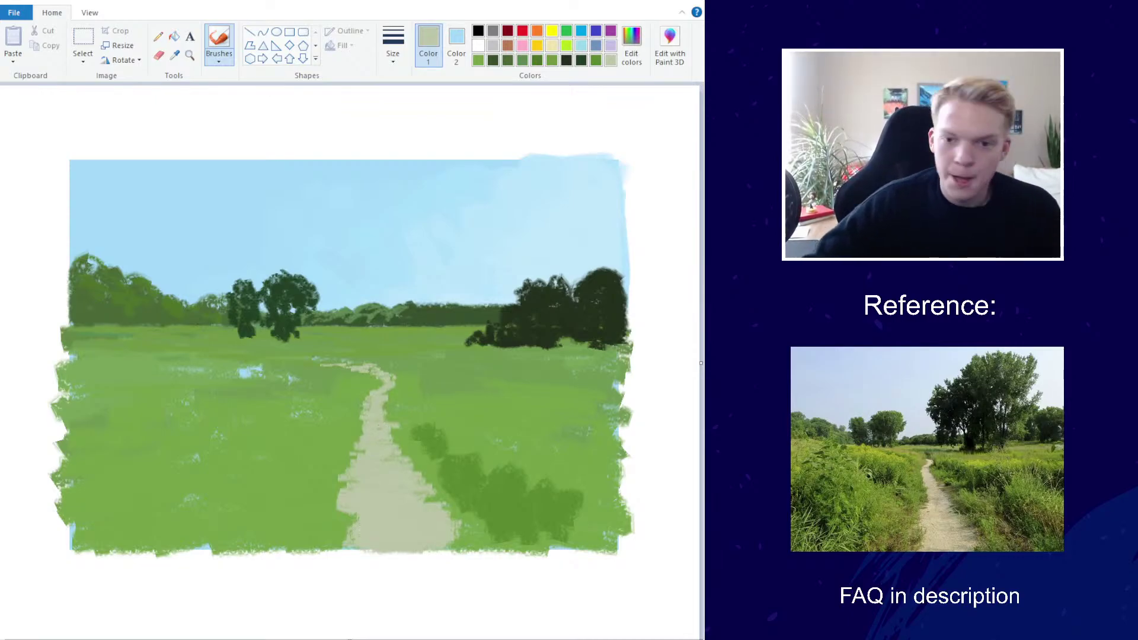
# Mix a dark green with hue 68 by lowering the luminance of a more saturated green
pyautogui.click(627, 59)
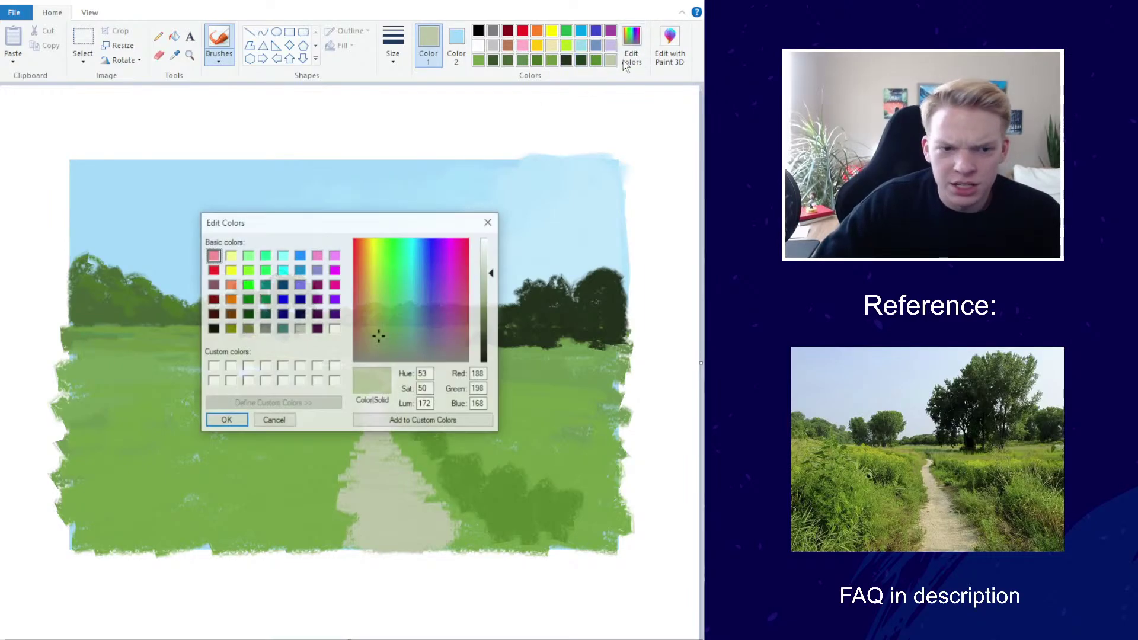
pyautogui.click(388, 336)
pyautogui.moveTo(391, 331); pyautogui.dragTo(387, 312)
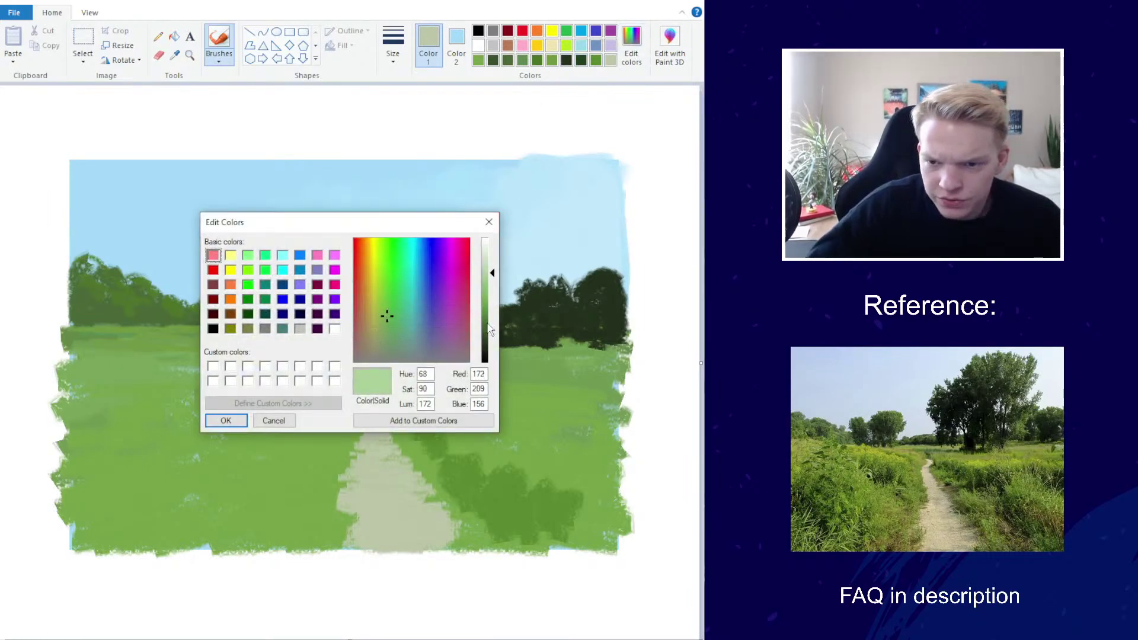
pyautogui.moveTo(489, 330); pyautogui.dragTo(489, 352)
pyautogui.click(226, 420)
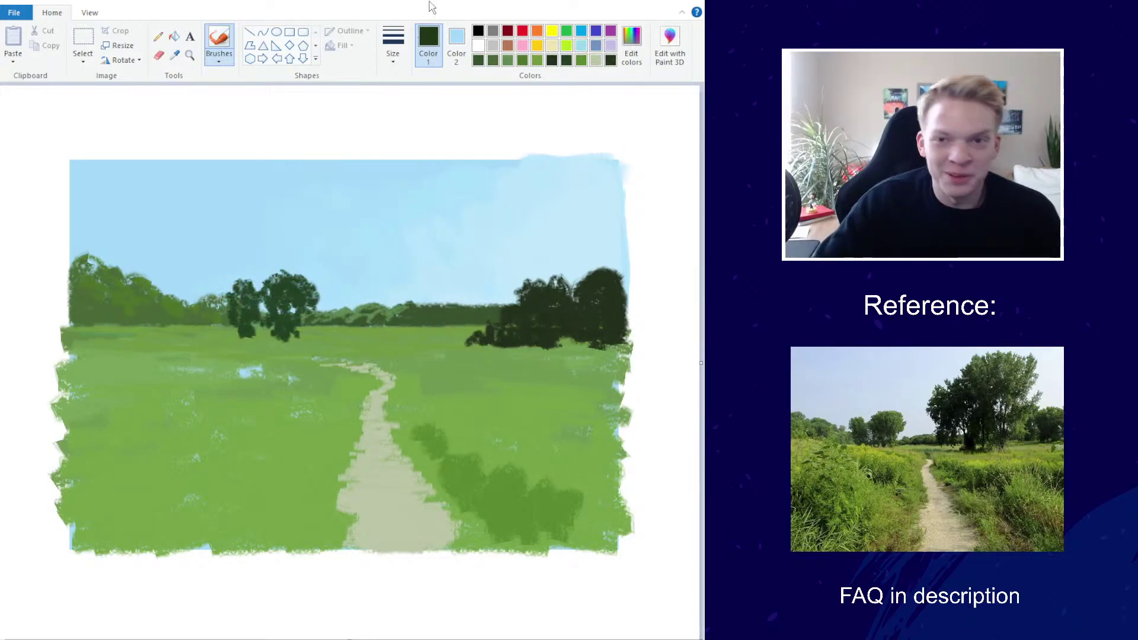
# Paint a thin vertical tree trunk to the right of the path's far end with the thinnest stroke size
pyautogui.click(393, 41)
pyautogui.click(392, 159)
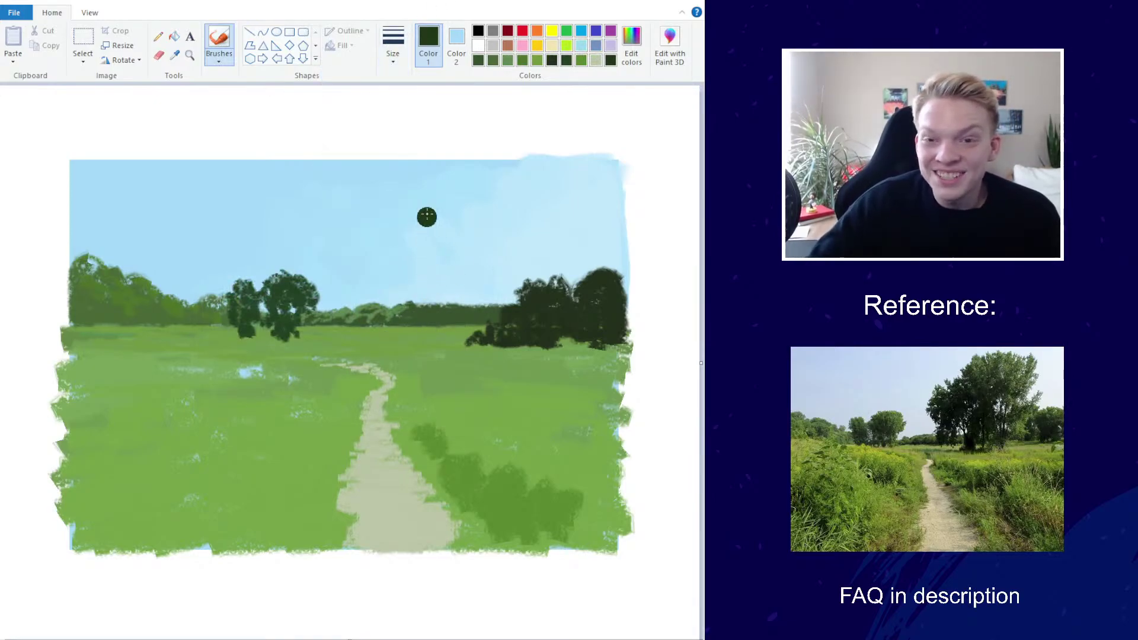
pyautogui.click(392, 42)
pyautogui.click(363, 90)
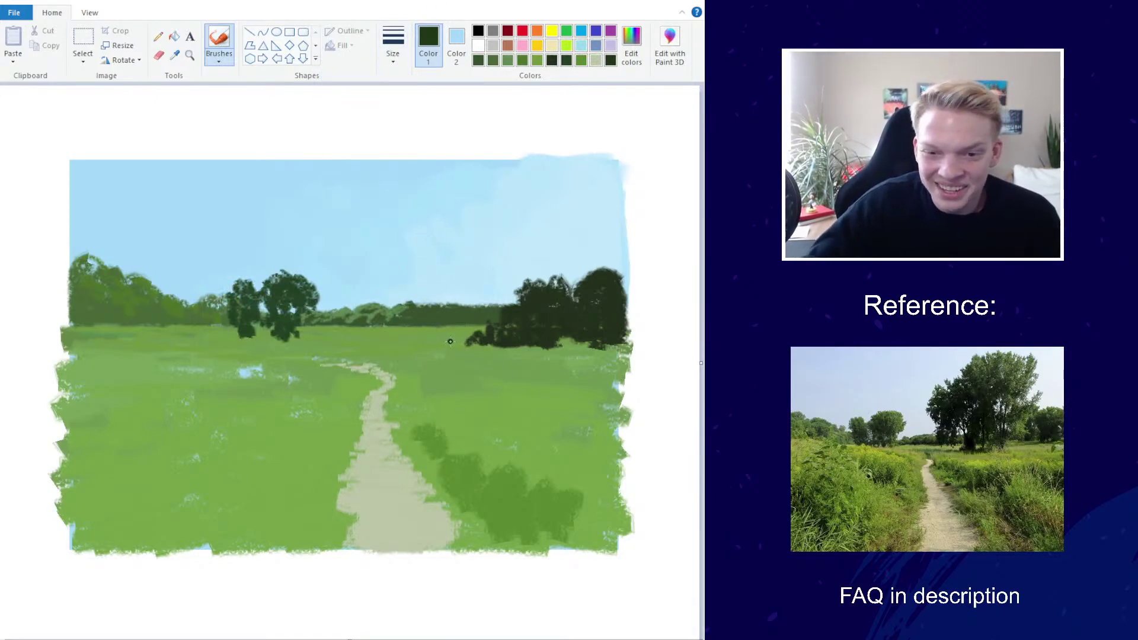
pyautogui.moveTo(428, 349); pyautogui.dragTo(422, 269)
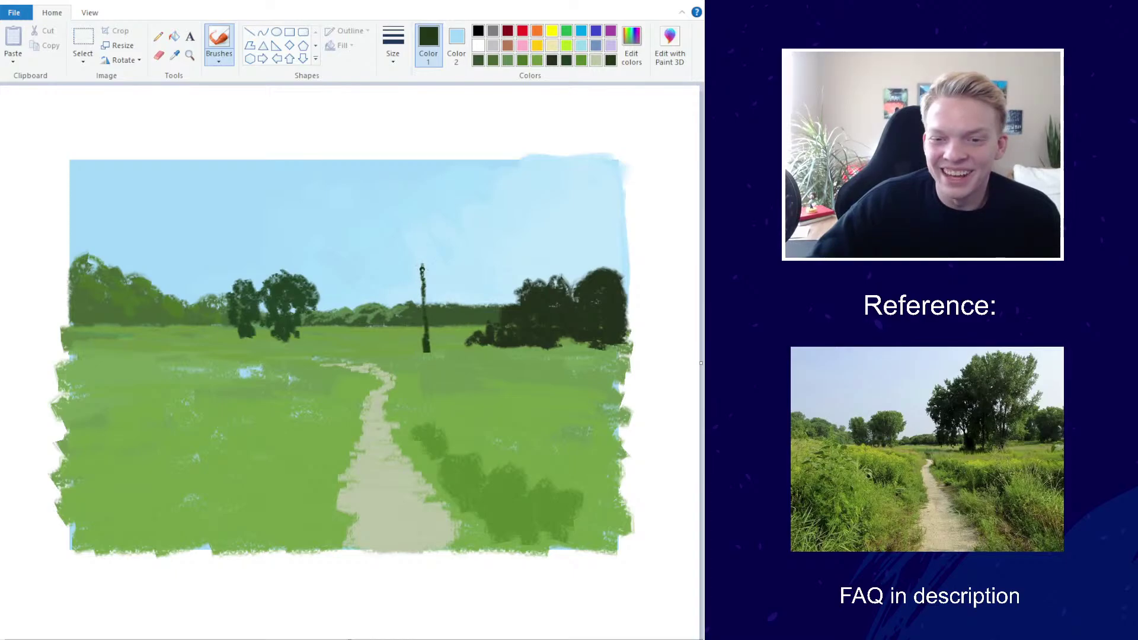
# Darken the green, strengthen the trunk and its base, and add a branch on each side
pyautogui.click(631, 48)
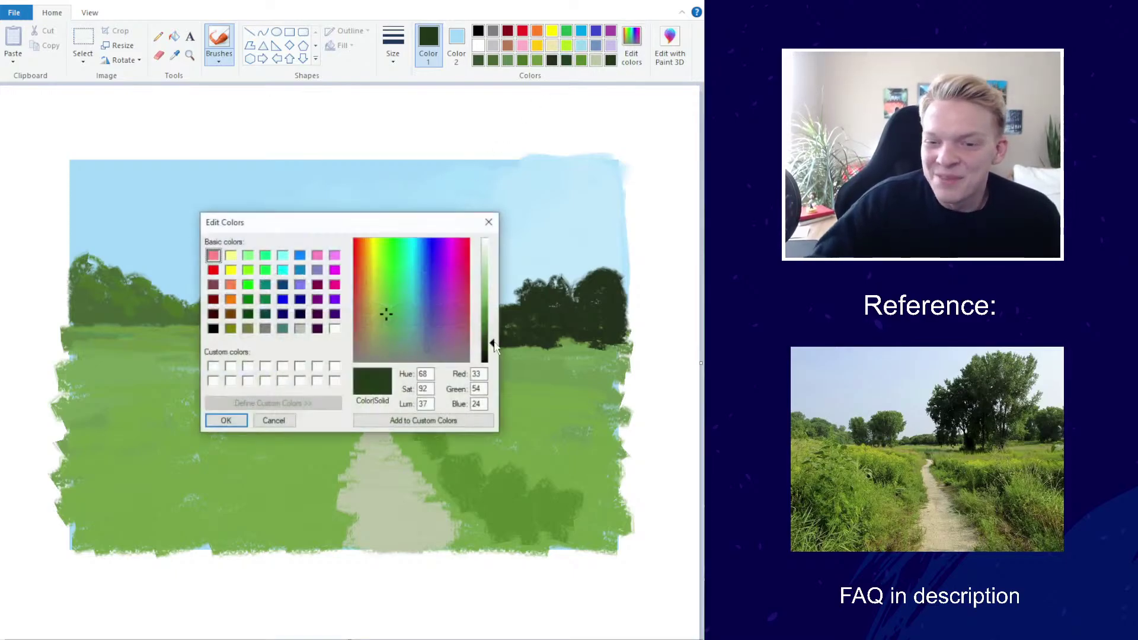
pyautogui.click(228, 426)
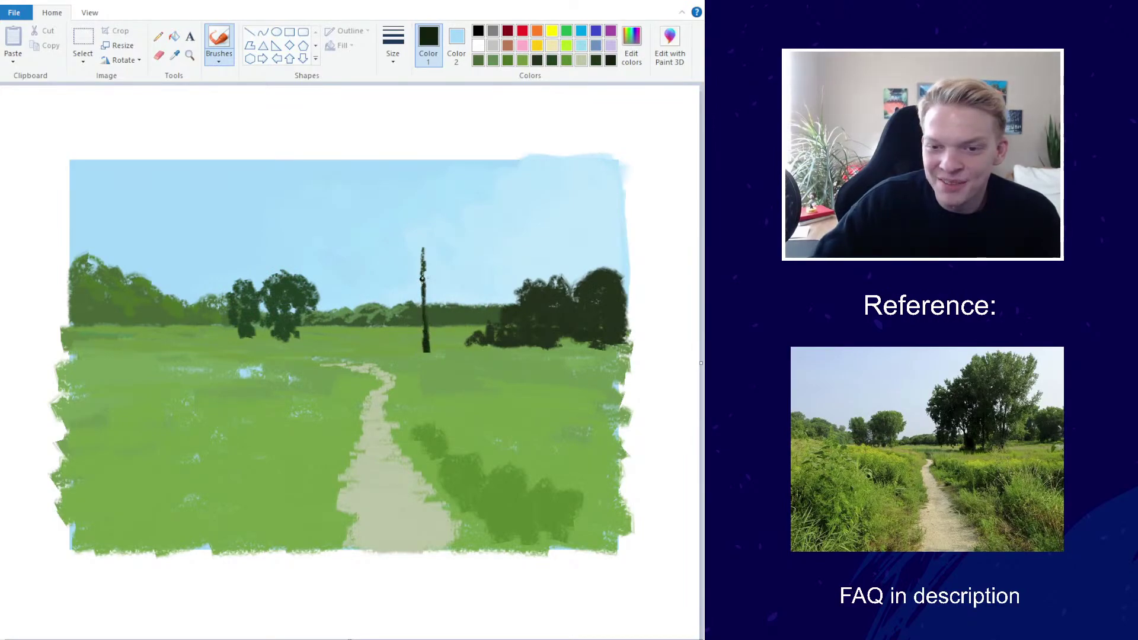
pyautogui.moveTo(423, 253); pyautogui.dragTo(424, 336)
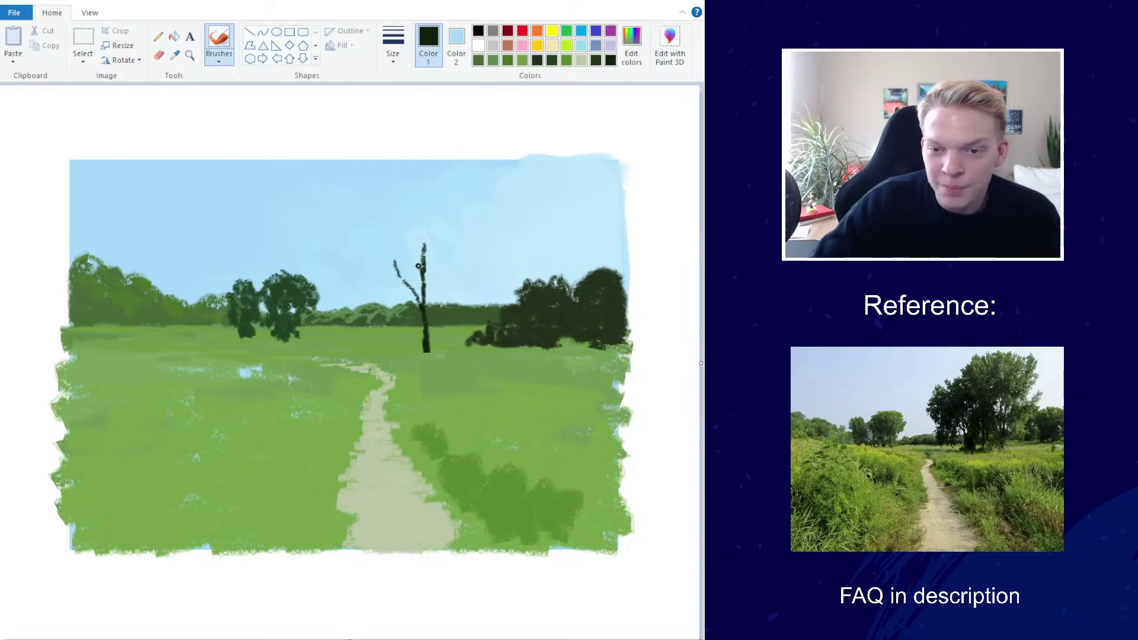
pyautogui.moveTo(421, 307); pyautogui.dragTo(439, 257)
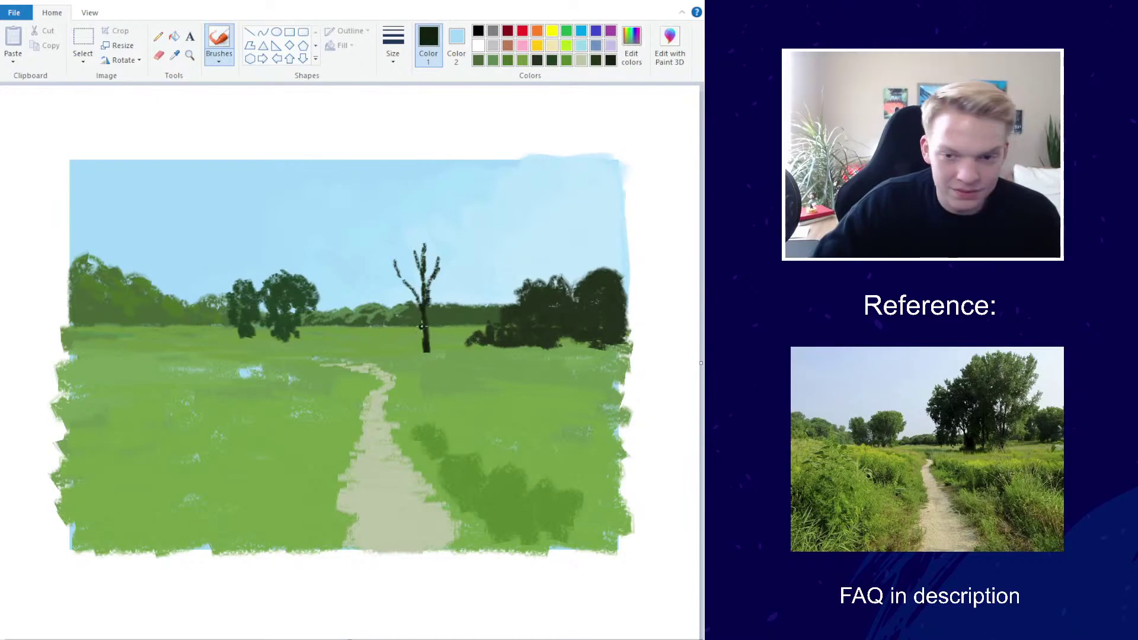
pyautogui.moveTo(429, 328); pyautogui.dragTo(428, 343)
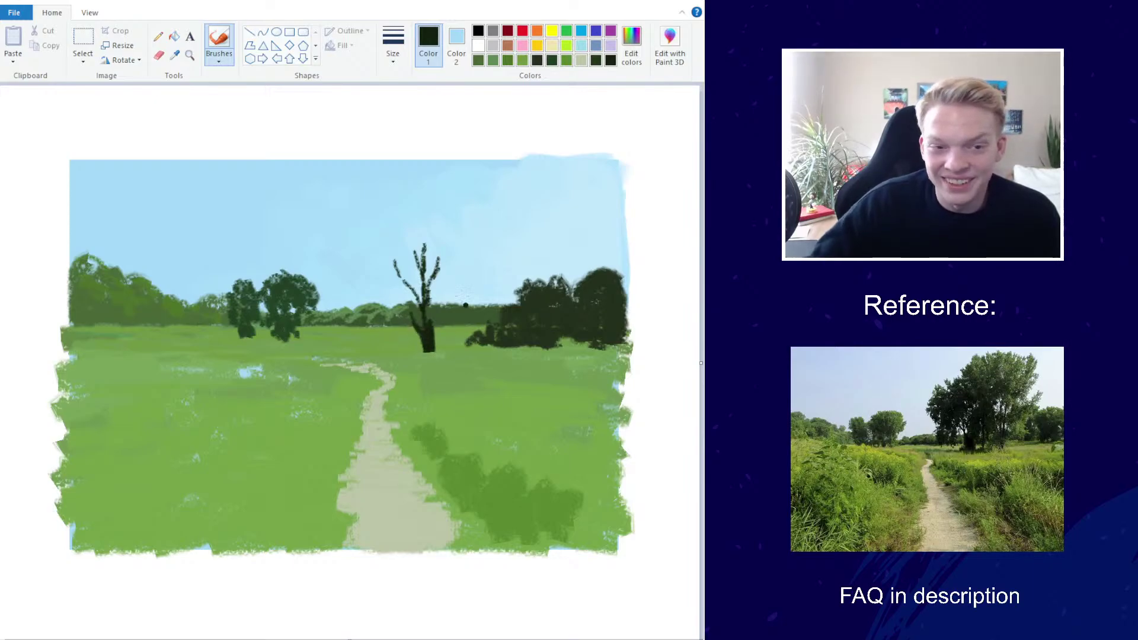
# Paint another stem beside the first trunk and a second branching tree just right of it
pyautogui.moveTo(440, 233)
pyautogui.mouseDown()
pyautogui.moveTo(436, 349)
pyautogui.moveTo(466, 354)
pyautogui.moveTo(467, 317)
pyautogui.mouseUp()
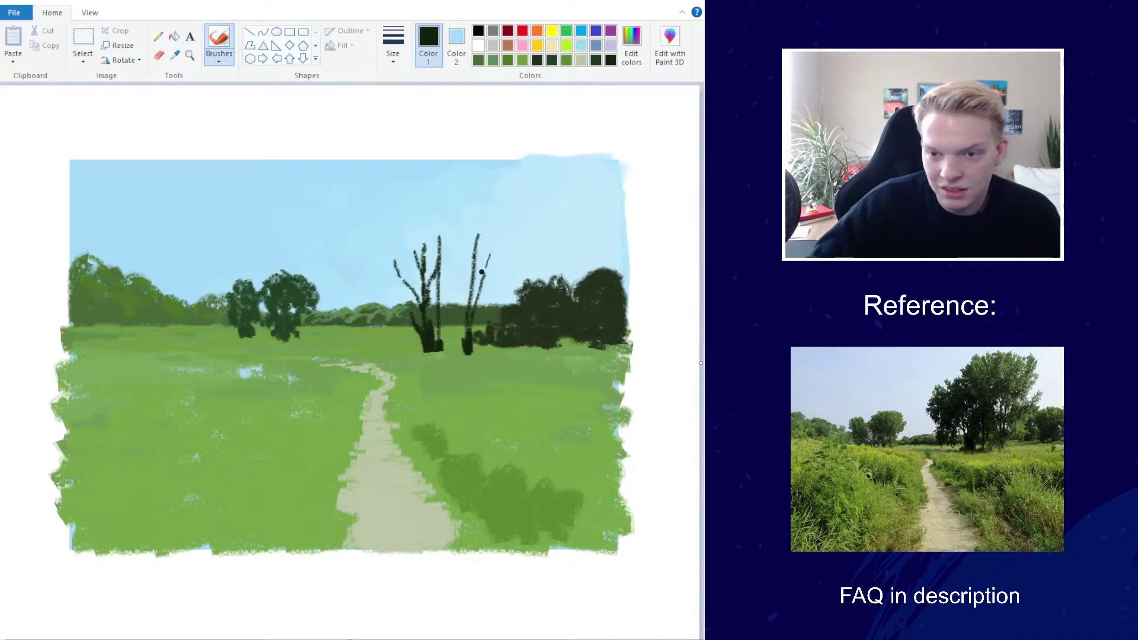
pyautogui.moveTo(464, 314)
pyautogui.mouseDown()
pyautogui.moveTo(458, 252)
pyautogui.moveTo(466, 350)
pyautogui.moveTo(445, 284)
pyautogui.moveTo(460, 279)
pyautogui.moveTo(441, 248)
pyautogui.moveTo(485, 228)
pyautogui.mouseUp()
# Add fine outer branches to the left bare tree with the Watercolor brush at the thinnest stroke size
pyautogui.click(219, 58)
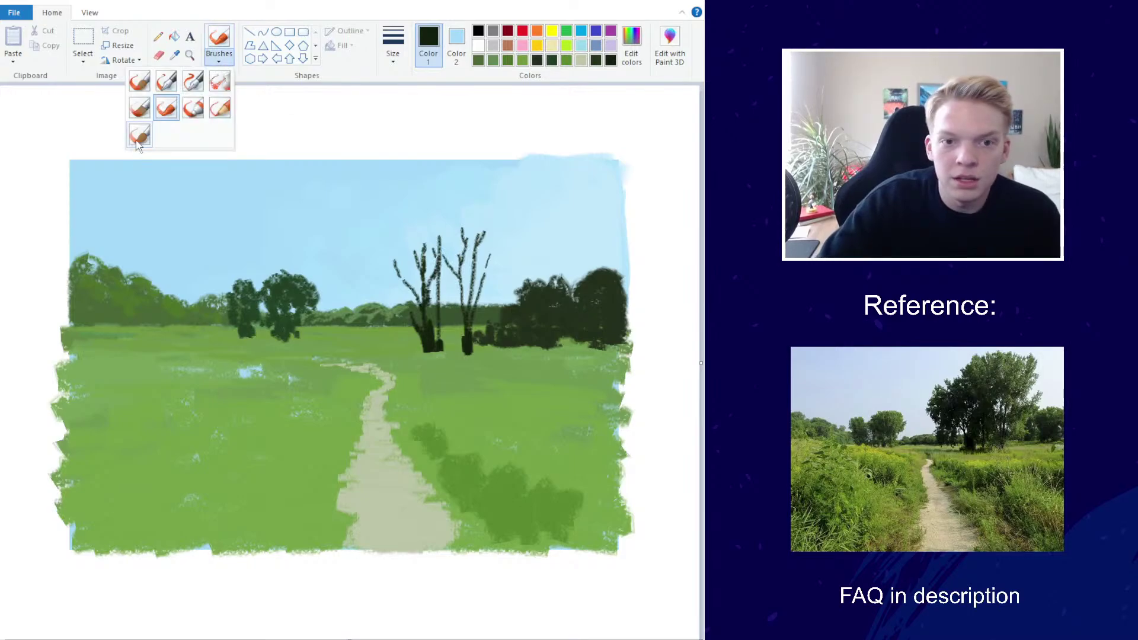
pyautogui.click(138, 143)
pyautogui.click(393, 54)
pyautogui.click(393, 89)
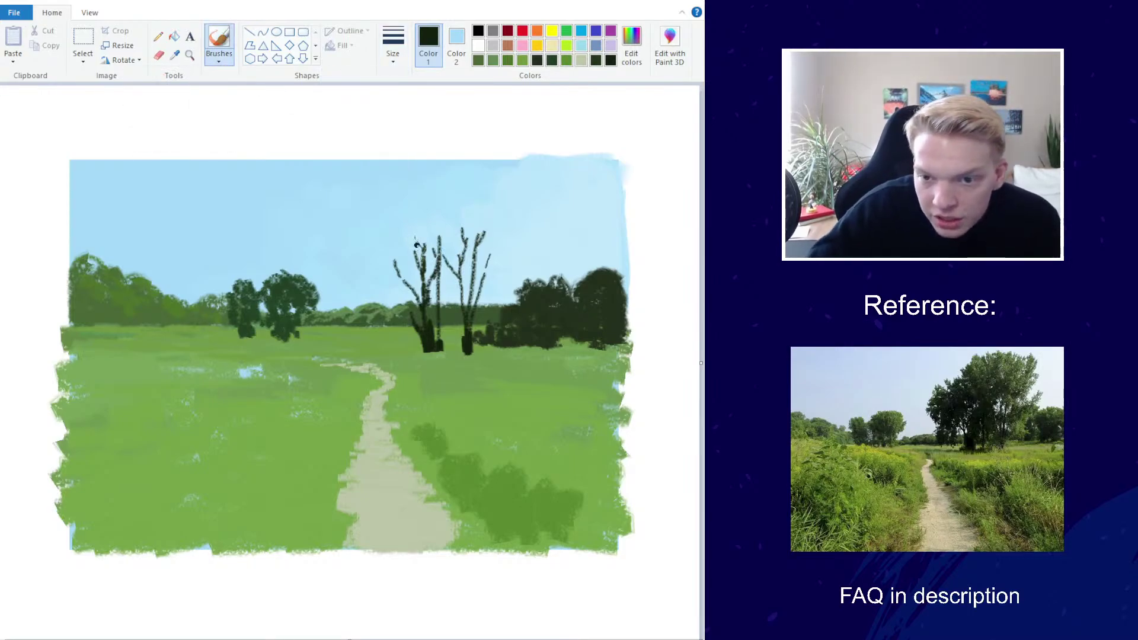
pyautogui.moveTo(417, 245)
pyautogui.mouseDown()
pyautogui.moveTo(400, 277)
pyautogui.moveTo(374, 265)
pyautogui.mouseUp()
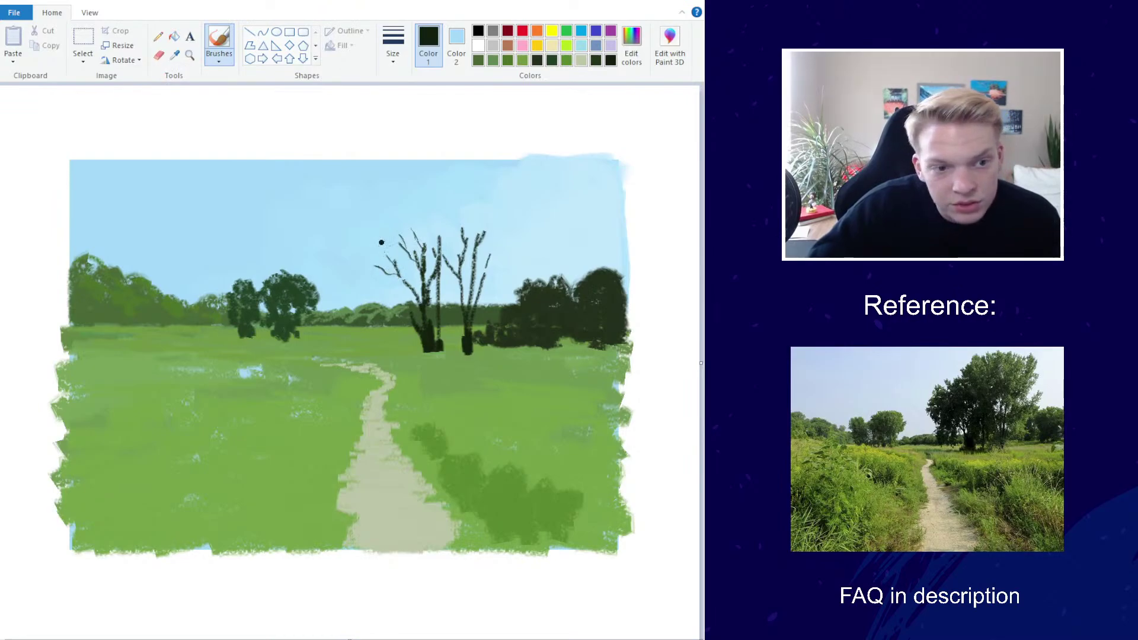
pyautogui.moveTo(413, 320); pyautogui.dragTo(386, 291)
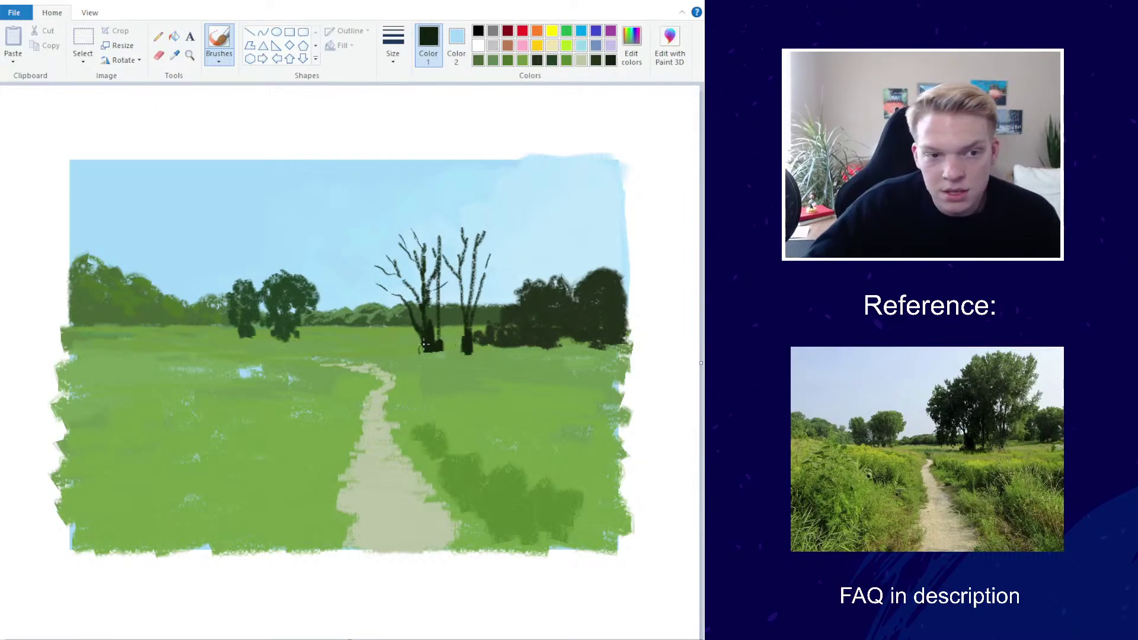
# Paint dark foliage clumps along the left tree's outer side and top with the Crayon brush at the thickest stroke size
pyautogui.click(219, 58)
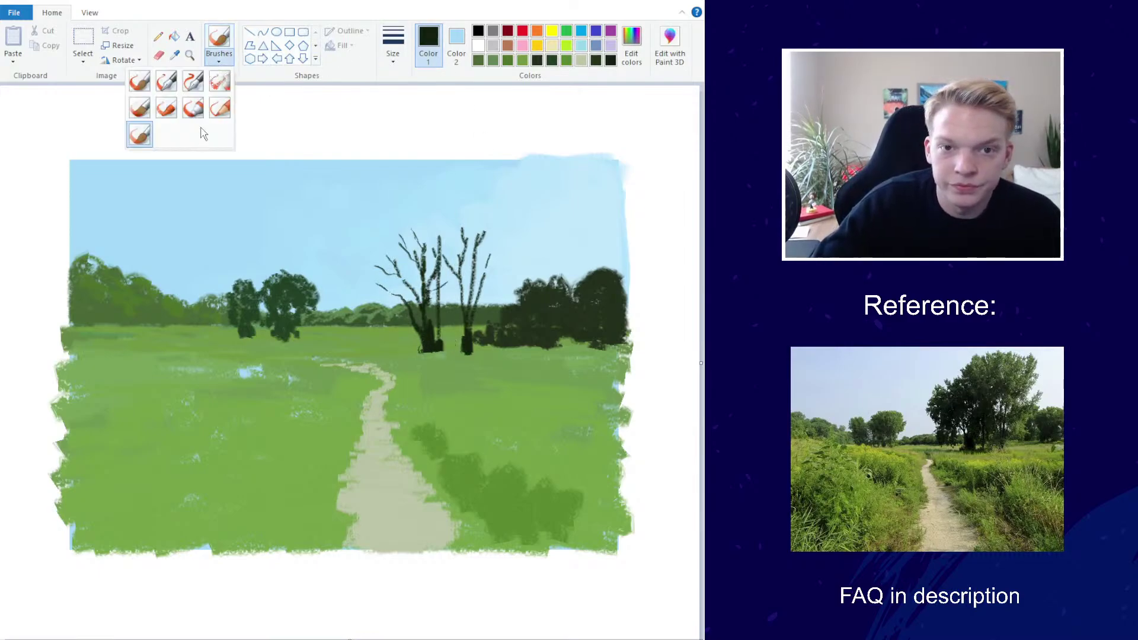
pyautogui.click(169, 107)
pyautogui.click(393, 48)
pyautogui.click(385, 158)
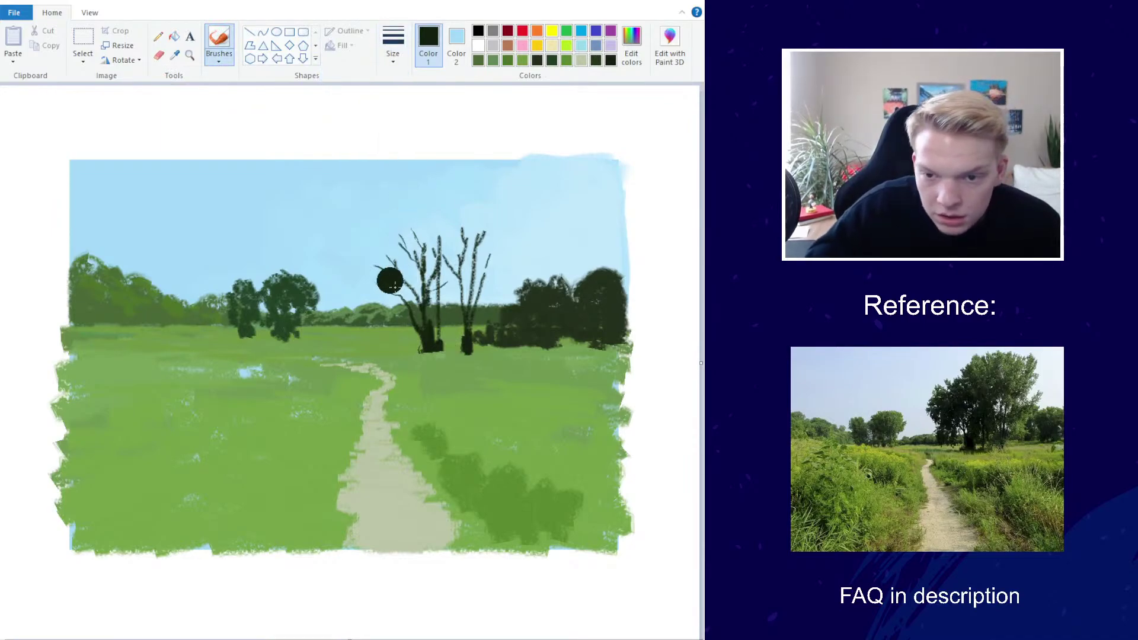
pyautogui.moveTo(390, 281)
pyautogui.mouseDown()
pyautogui.moveTo(408, 294)
pyautogui.moveTo(384, 267)
pyautogui.moveTo(391, 259)
pyautogui.moveTo(376, 283)
pyautogui.moveTo(391, 315)
pyautogui.moveTo(388, 287)
pyautogui.moveTo(391, 320)
pyautogui.moveTo(375, 289)
pyautogui.moveTo(383, 252)
pyautogui.moveTo(394, 243)
pyautogui.moveTo(399, 263)
pyautogui.moveTo(394, 244)
pyautogui.moveTo(407, 253)
pyautogui.moveTo(403, 237)
pyautogui.moveTo(433, 221)
pyautogui.moveTo(435, 190)
pyautogui.moveTo(478, 197)
pyautogui.moveTo(457, 209)
pyautogui.moveTo(420, 198)
pyautogui.moveTo(420, 239)
pyautogui.moveTo(460, 202)
pyautogui.moveTo(440, 191)
pyautogui.moveTo(460, 211)
pyautogui.mouseUp()
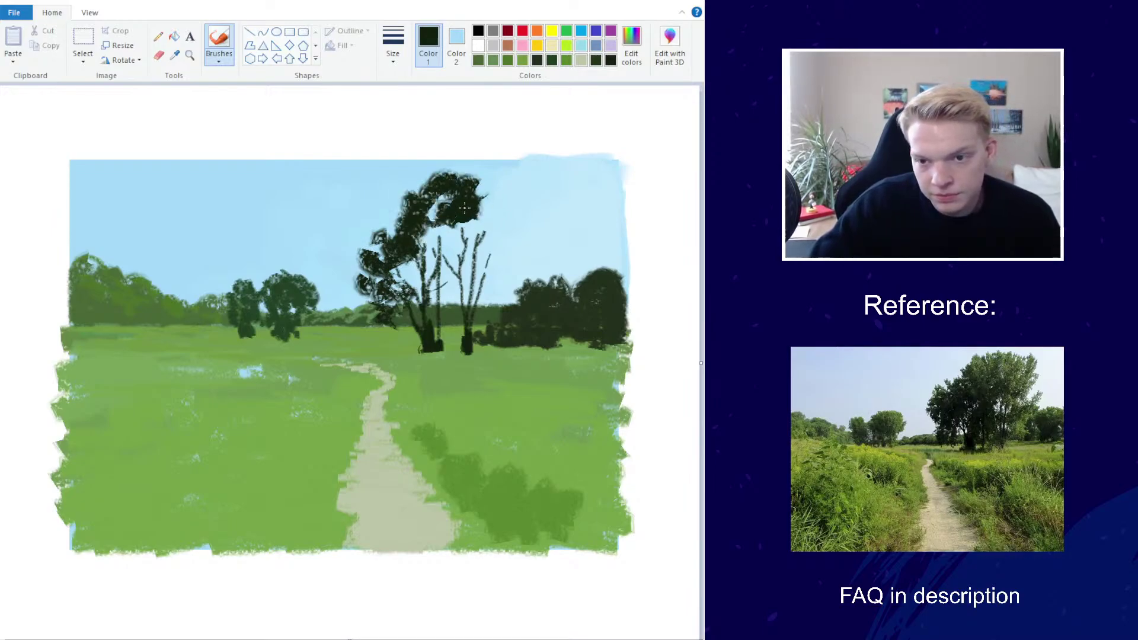
# Fill the left tree's crown with dark green foliage around its branches, using a smaller stroke size for the details
pyautogui.click(634, 54)
pyautogui.click(237, 422)
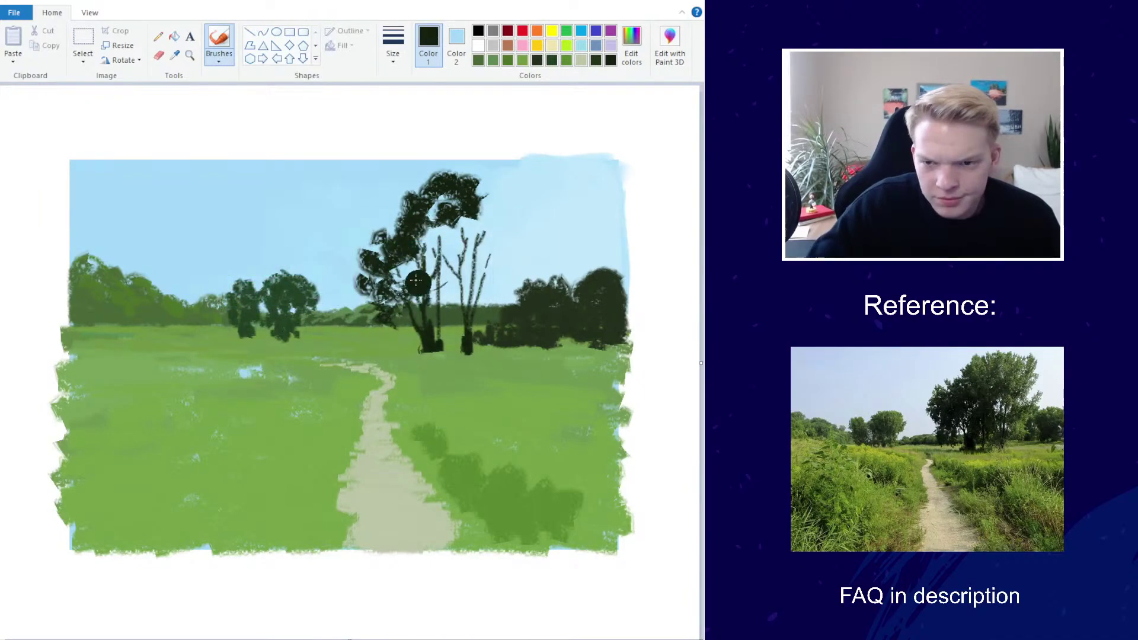
pyautogui.moveTo(416, 281)
pyautogui.mouseDown()
pyautogui.moveTo(419, 310)
pyautogui.moveTo(436, 245)
pyautogui.moveTo(440, 266)
pyautogui.moveTo(440, 227)
pyautogui.moveTo(457, 255)
pyautogui.moveTo(398, 305)
pyautogui.moveTo(419, 309)
pyautogui.moveTo(388, 306)
pyautogui.moveTo(403, 318)
pyautogui.moveTo(370, 320)
pyautogui.moveTo(380, 337)
pyautogui.moveTo(399, 325)
pyautogui.moveTo(397, 335)
pyautogui.moveTo(394, 300)
pyautogui.mouseUp()
pyautogui.click(393, 44)
pyautogui.click(388, 89)
# Mix a slightly lighter dark green and paint the right tree's full crown with the thickest stroke size
pyautogui.click(393, 44)
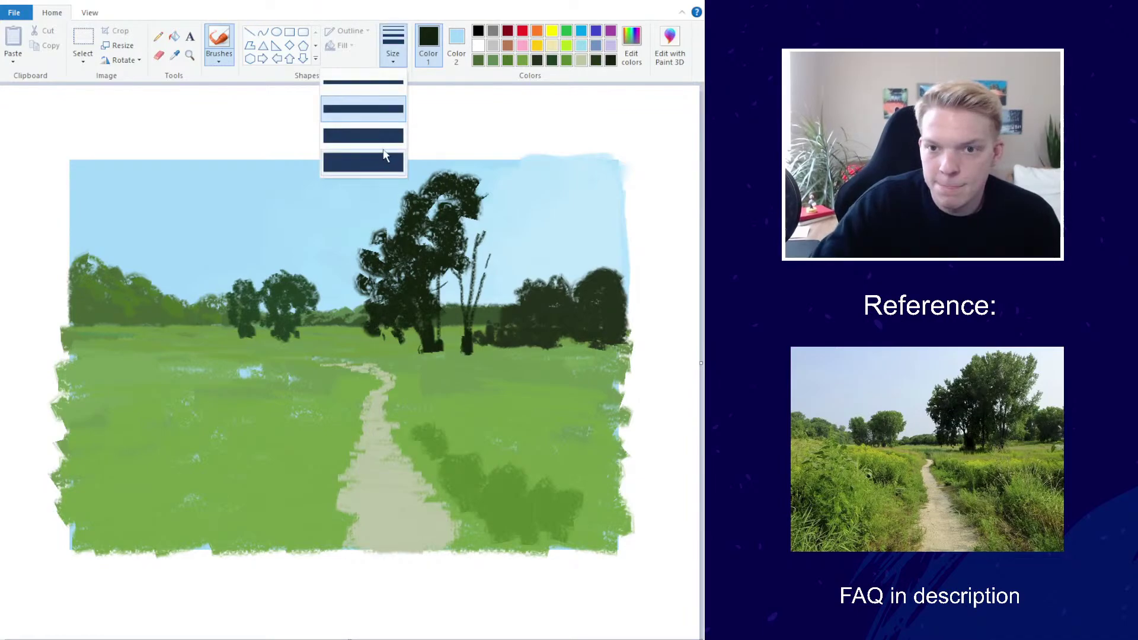
pyautogui.click(386, 156)
pyautogui.click(631, 45)
pyautogui.click(484, 345)
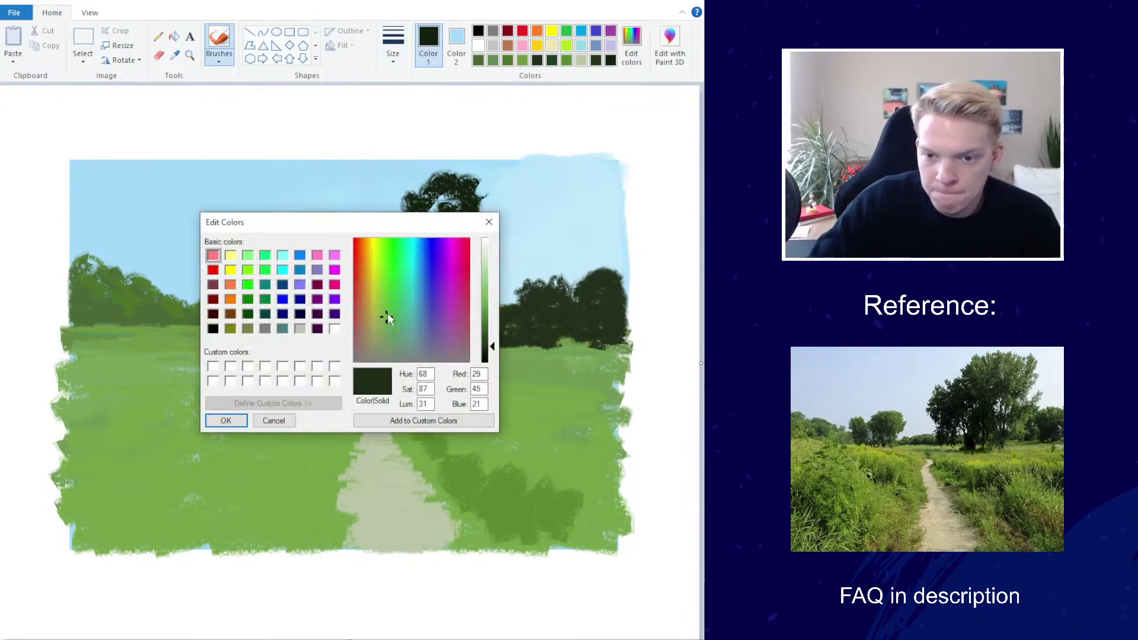
pyautogui.click(229, 418)
pyautogui.moveTo(486, 222)
pyautogui.mouseDown()
pyautogui.moveTo(460, 230)
pyautogui.moveTo(458, 196)
pyautogui.moveTo(493, 202)
pyautogui.moveTo(461, 199)
pyautogui.moveTo(439, 225)
pyautogui.moveTo(461, 251)
pyautogui.moveTo(485, 213)
pyautogui.moveTo(495, 228)
pyautogui.moveTo(443, 253)
pyautogui.moveTo(463, 249)
pyautogui.moveTo(484, 268)
pyautogui.moveTo(460, 277)
pyautogui.moveTo(473, 308)
pyautogui.moveTo(497, 282)
pyautogui.moveTo(455, 280)
pyautogui.moveTo(440, 307)
pyautogui.moveTo(459, 307)
pyautogui.moveTo(464, 265)
pyautogui.moveTo(497, 255)
pyautogui.moveTo(478, 231)
pyautogui.moveTo(512, 251)
pyautogui.moveTo(475, 250)
pyautogui.moveTo(500, 285)
pyautogui.moveTo(486, 206)
pyautogui.moveTo(498, 208)
pyautogui.moveTo(493, 228)
pyautogui.moveTo(476, 226)
pyautogui.moveTo(501, 213)
pyautogui.mouseUp()
# Refine the lower right edge of the right tree's crown with the thinnest stroke size
pyautogui.click(393, 45)
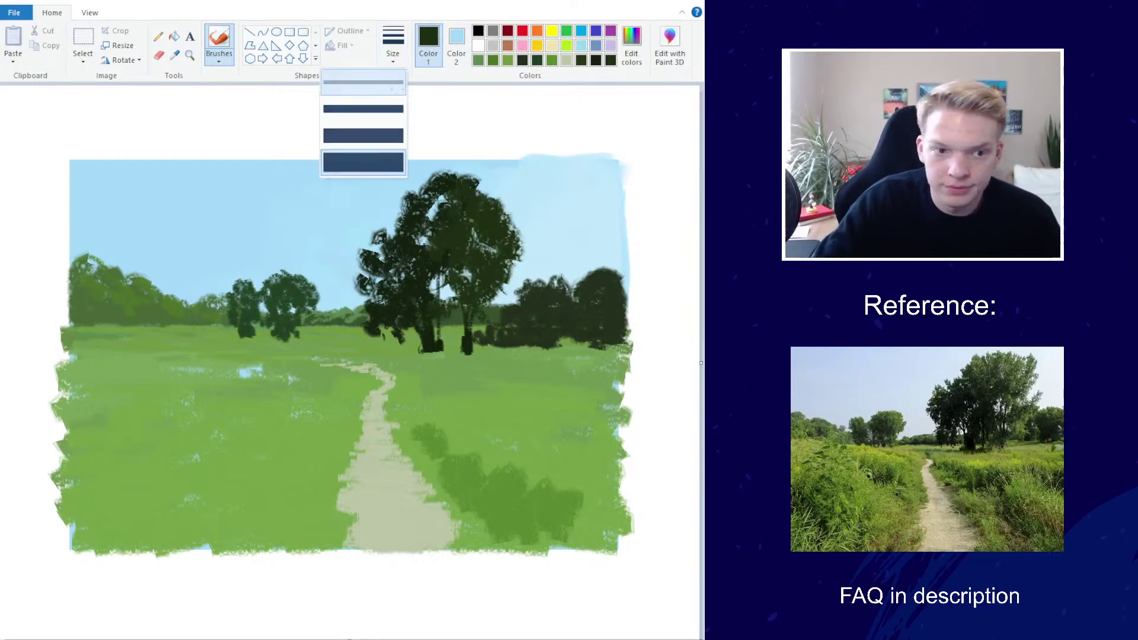
pyautogui.click(362, 84)
pyautogui.moveTo(511, 273)
pyautogui.mouseDown()
pyautogui.moveTo(506, 292)
pyautogui.moveTo(483, 299)
pyautogui.mouseUp()
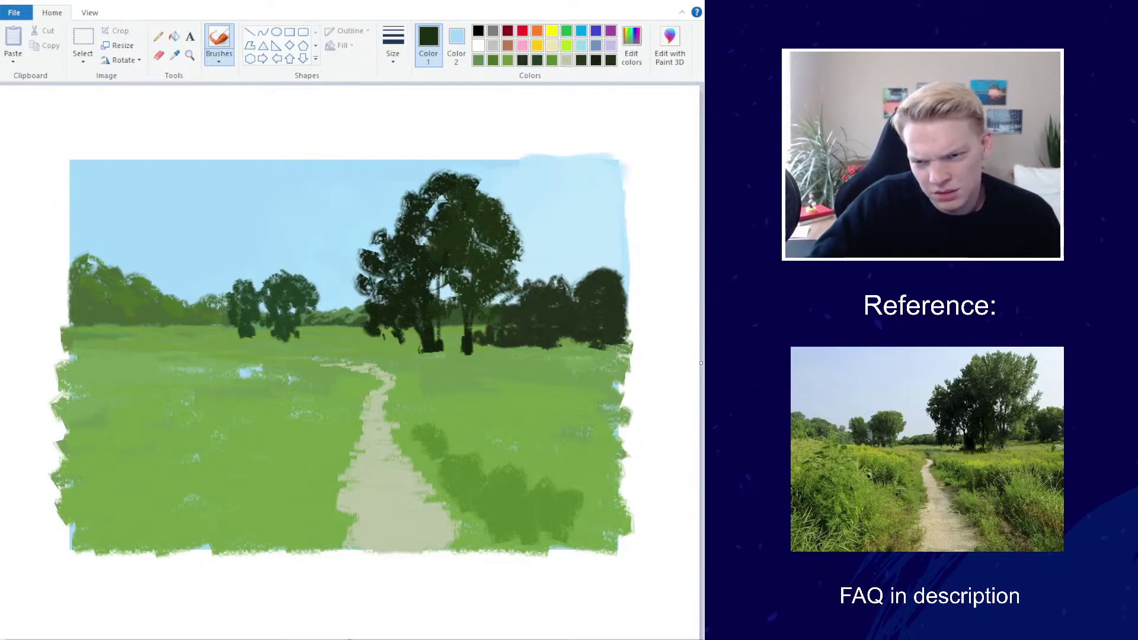
# Mix a darker green with hue 64, saturation 102 and luminance 20, and deepen the trunks and the left tree's outer foliage
pyautogui.click(651, 47)
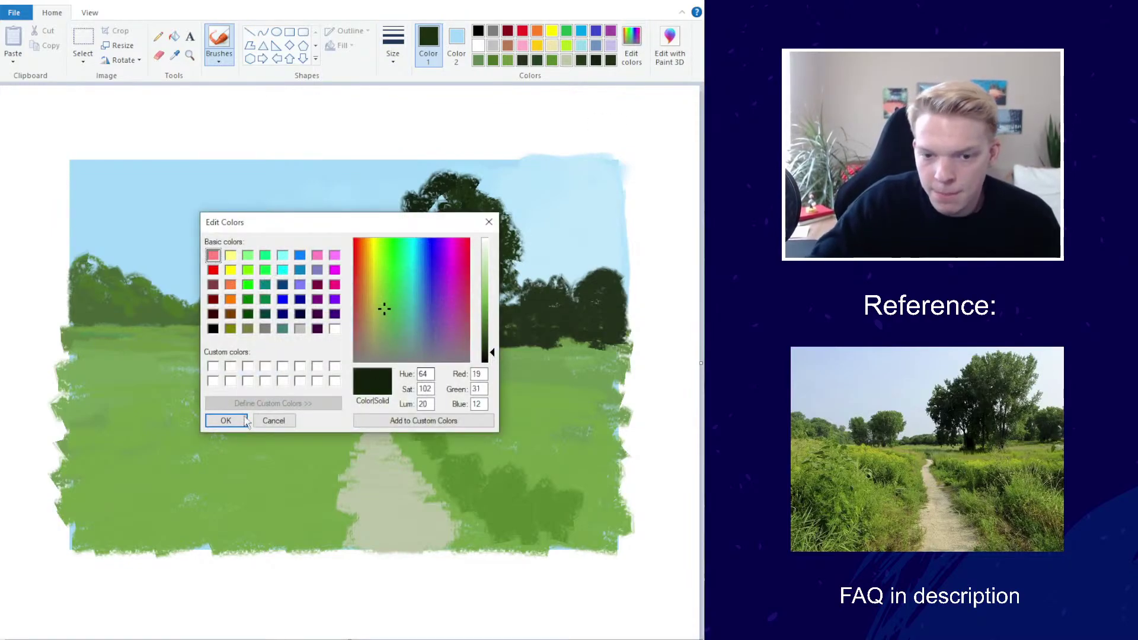
pyautogui.click(225, 419)
pyautogui.moveTo(474, 309)
pyautogui.mouseDown()
pyautogui.moveTo(440, 270)
pyautogui.moveTo(468, 260)
pyautogui.moveTo(448, 244)
pyautogui.moveTo(457, 275)
pyautogui.moveTo(488, 276)
pyautogui.moveTo(477, 324)
pyautogui.mouseUp()
pyautogui.moveTo(450, 287)
pyautogui.mouseDown()
pyautogui.moveTo(468, 317)
pyautogui.moveTo(410, 324)
pyautogui.moveTo(440, 358)
pyautogui.mouseUp()
pyautogui.moveTo(439, 338); pyautogui.dragTo(450, 304)
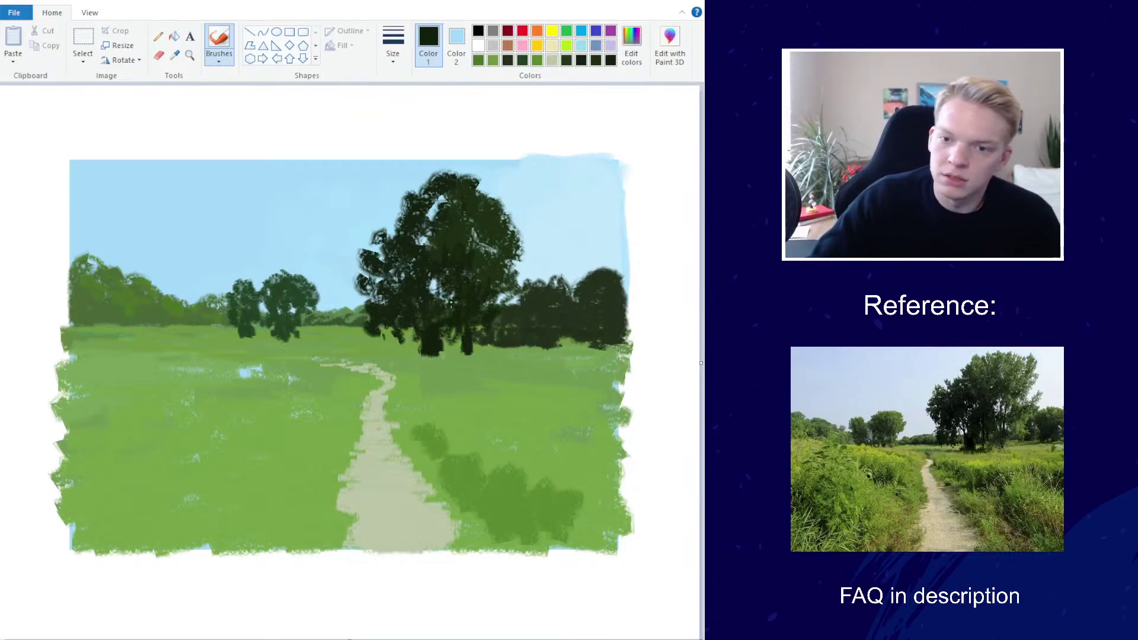
pyautogui.moveTo(361, 311); pyautogui.dragTo(360, 326)
pyautogui.moveTo(380, 288); pyautogui.dragTo(366, 280)
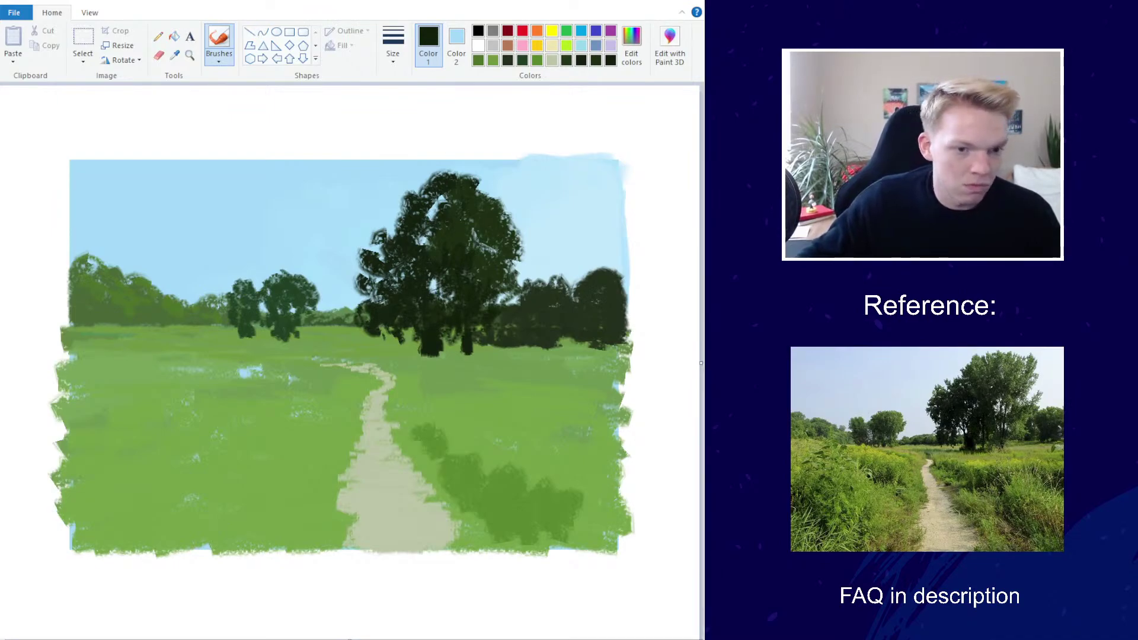
# Fill the right side and lower crown of the large right tree with dark green, using the thickest stroke size
pyautogui.click(631, 45)
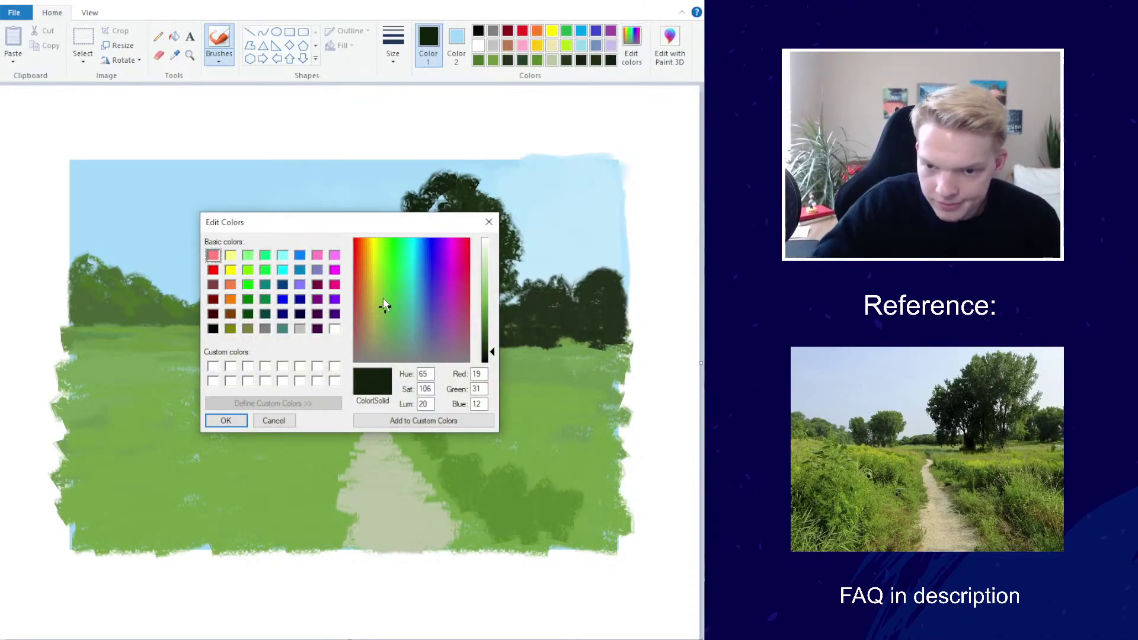
pyautogui.click(260, 418)
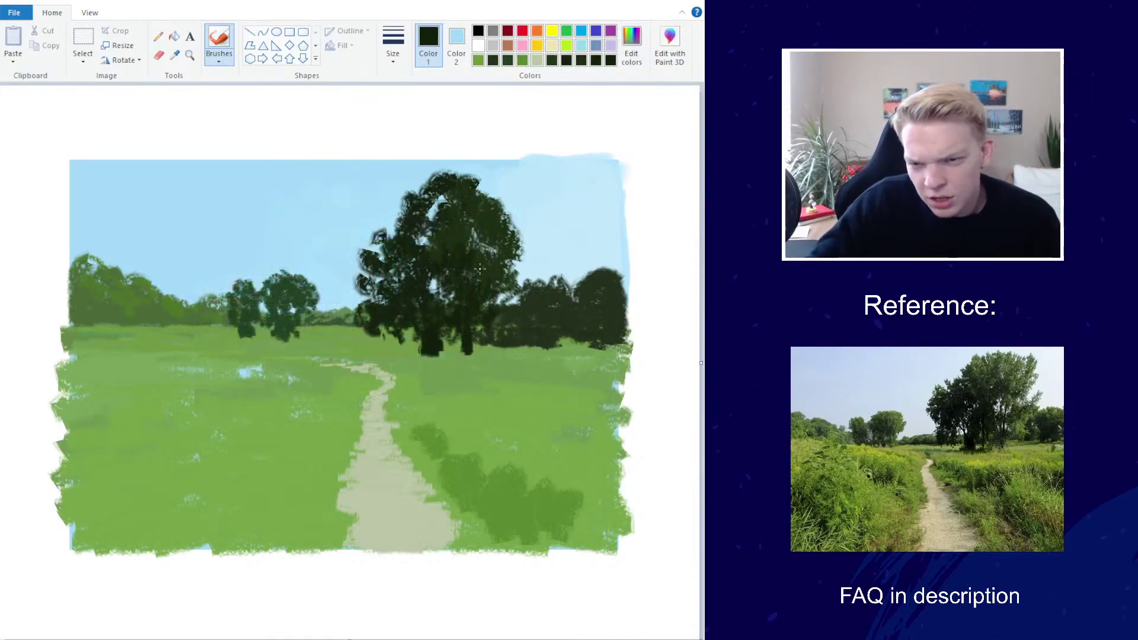
pyautogui.moveTo(480, 269)
pyautogui.mouseDown()
pyautogui.moveTo(502, 301)
pyautogui.moveTo(492, 295)
pyautogui.moveTo(490, 309)
pyautogui.moveTo(502, 311)
pyautogui.moveTo(485, 343)
pyautogui.moveTo(477, 319)
pyautogui.moveTo(525, 294)
pyautogui.mouseUp()
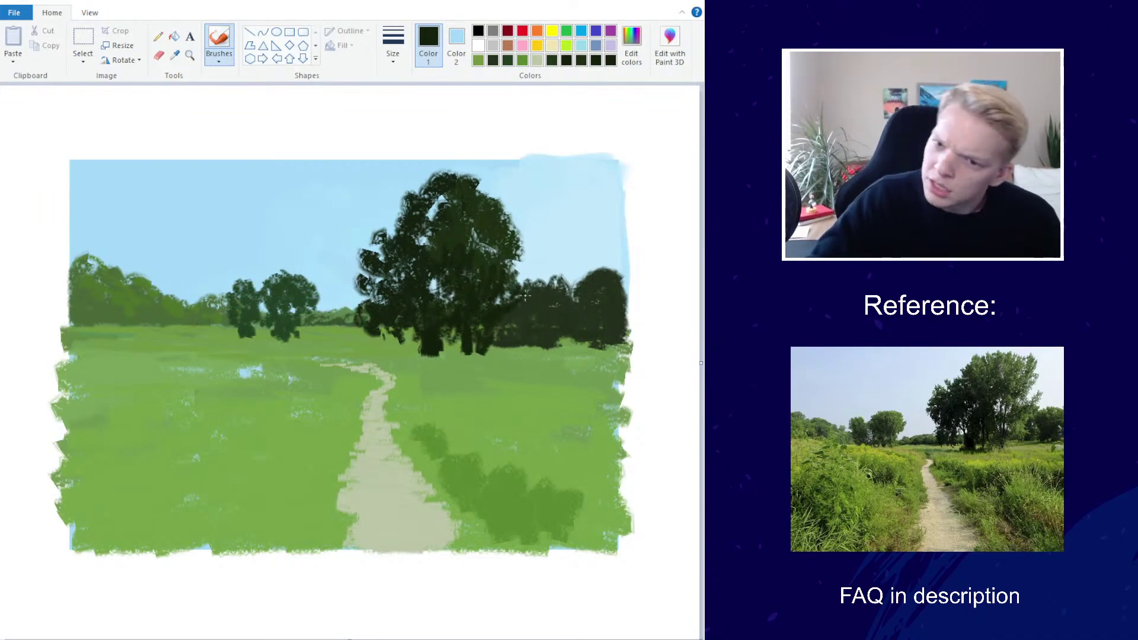
pyautogui.click(393, 44)
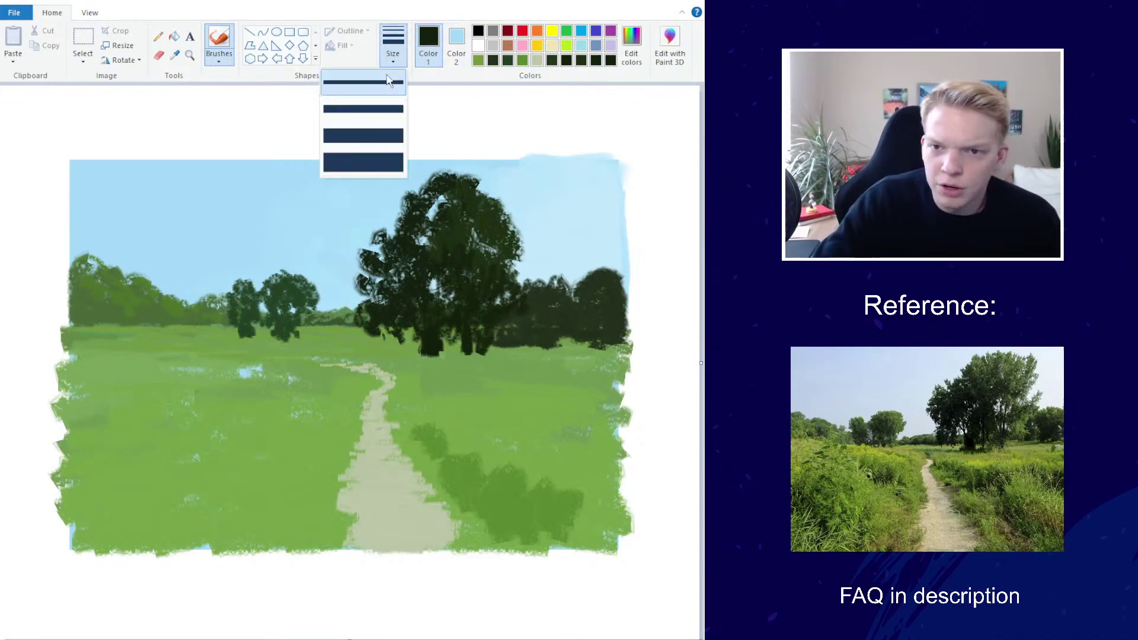
pyautogui.click(381, 161)
pyautogui.moveTo(509, 303)
pyautogui.mouseDown()
pyautogui.moveTo(476, 324)
pyautogui.moveTo(472, 308)
pyautogui.moveTo(510, 307)
pyautogui.moveTo(477, 335)
pyautogui.mouseUp()
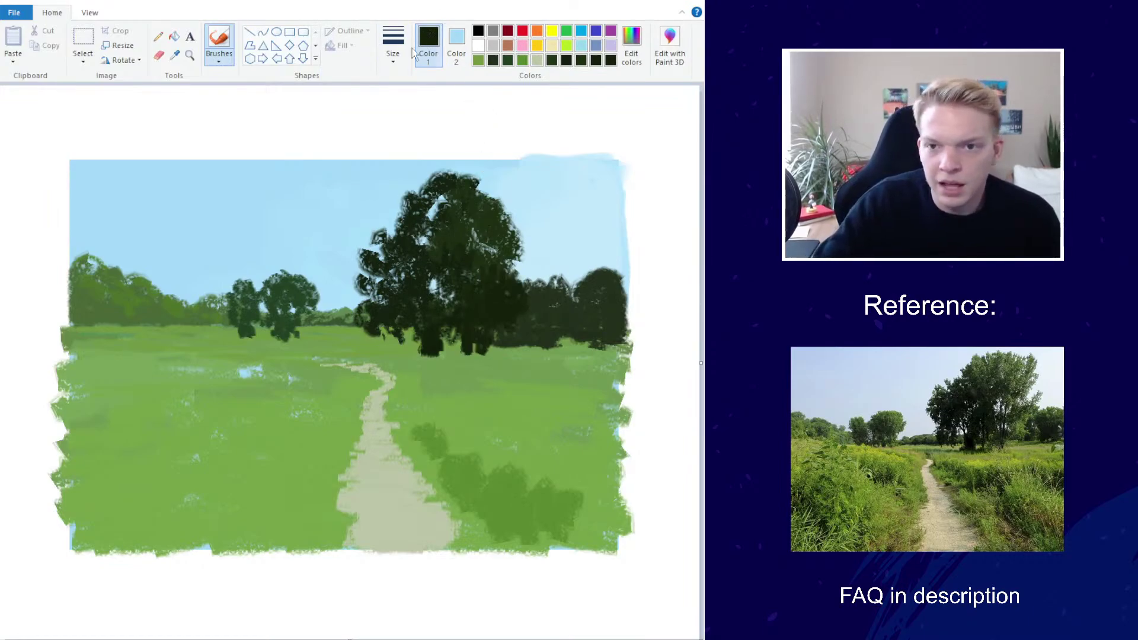
# Switch to a thinner stroke size, sample the tree's dark green and the meadow green, and clean up the trunk bases of the large trees
pyautogui.click(393, 44)
pyautogui.click(394, 94)
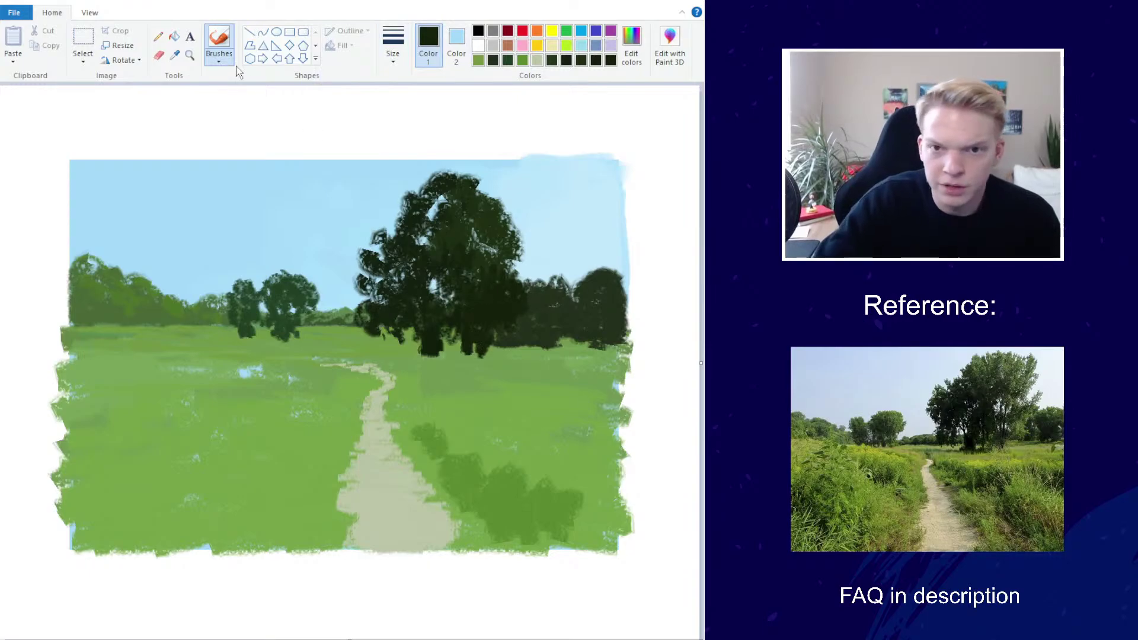
pyautogui.click(174, 54)
pyautogui.click(495, 329)
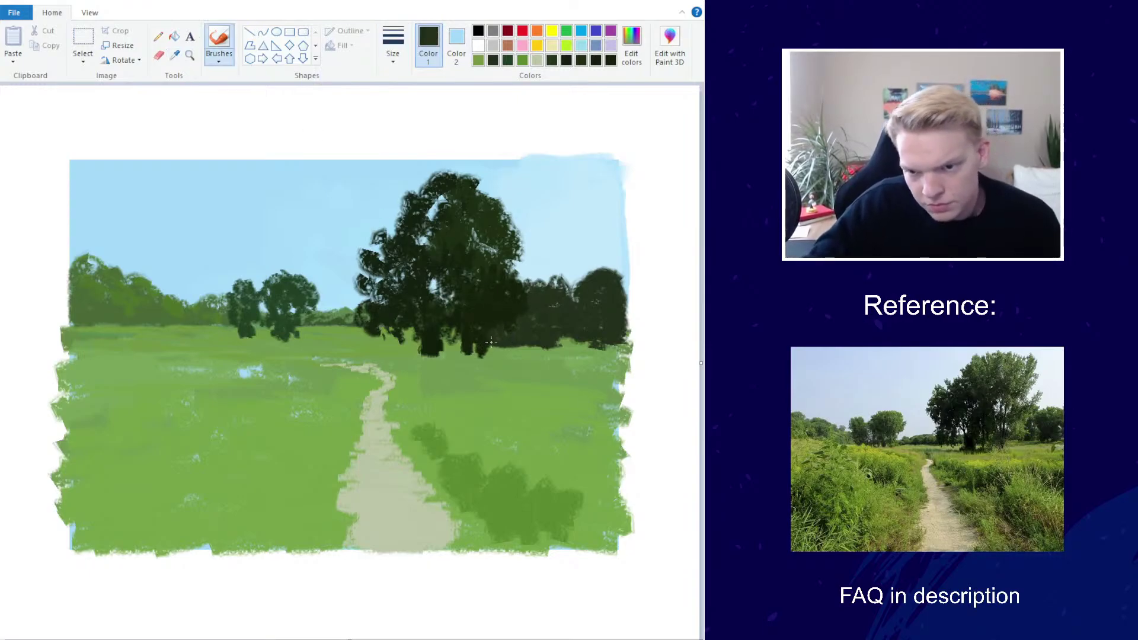
pyautogui.click(175, 54)
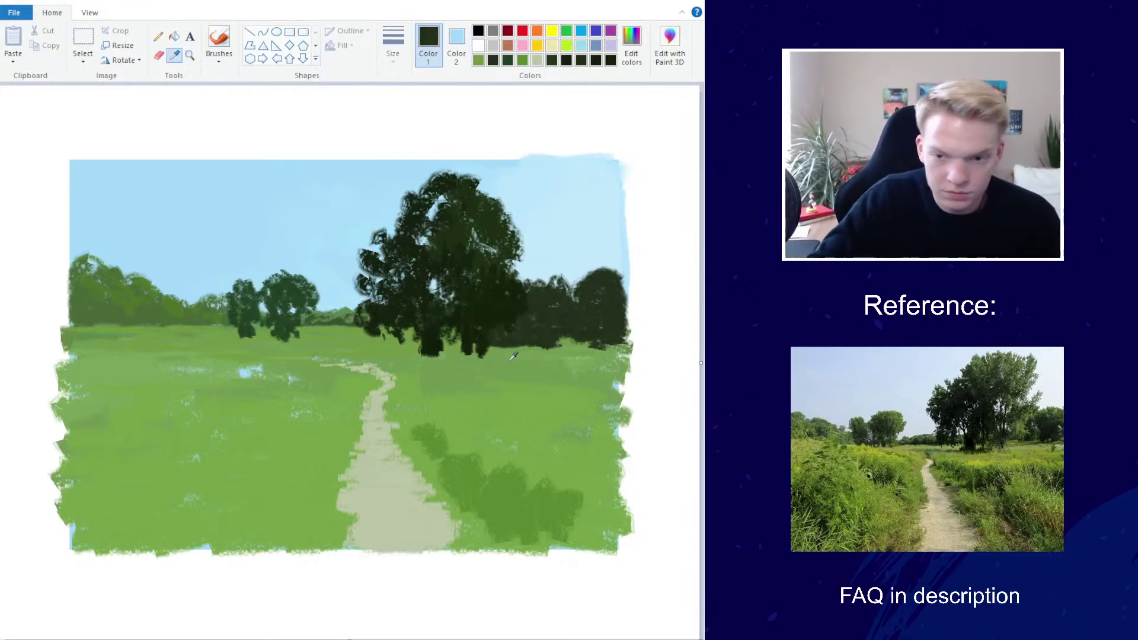
pyautogui.click(463, 361)
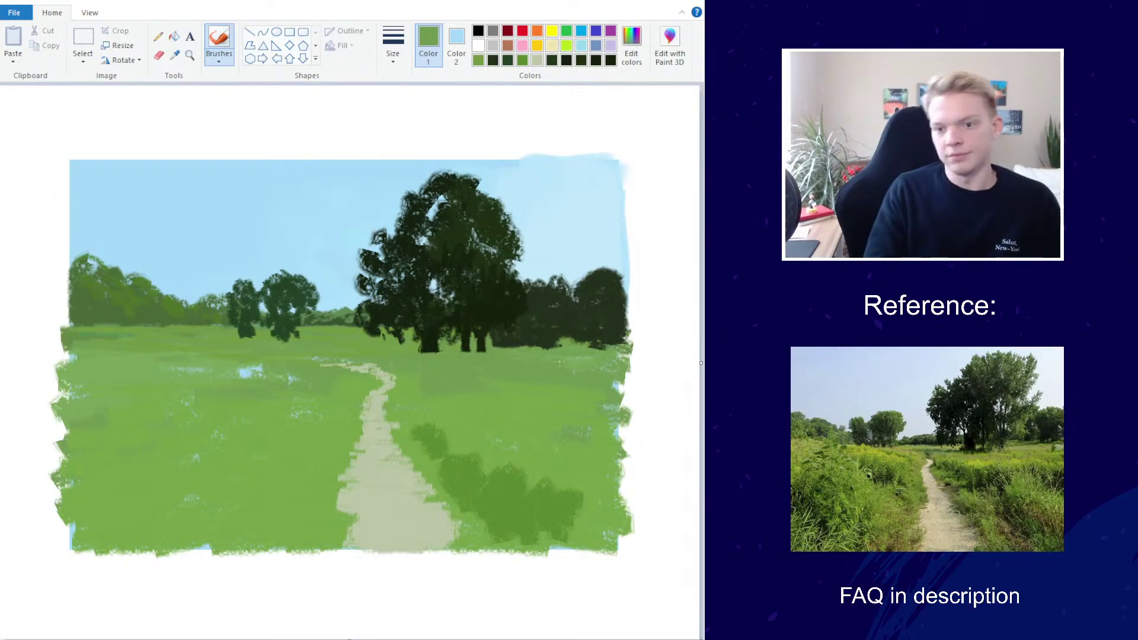
# Mix a yellower green with hue 54, saturation 96 and luminance 110, and paint soft streaks across the far meadow
pyautogui.click(632, 44)
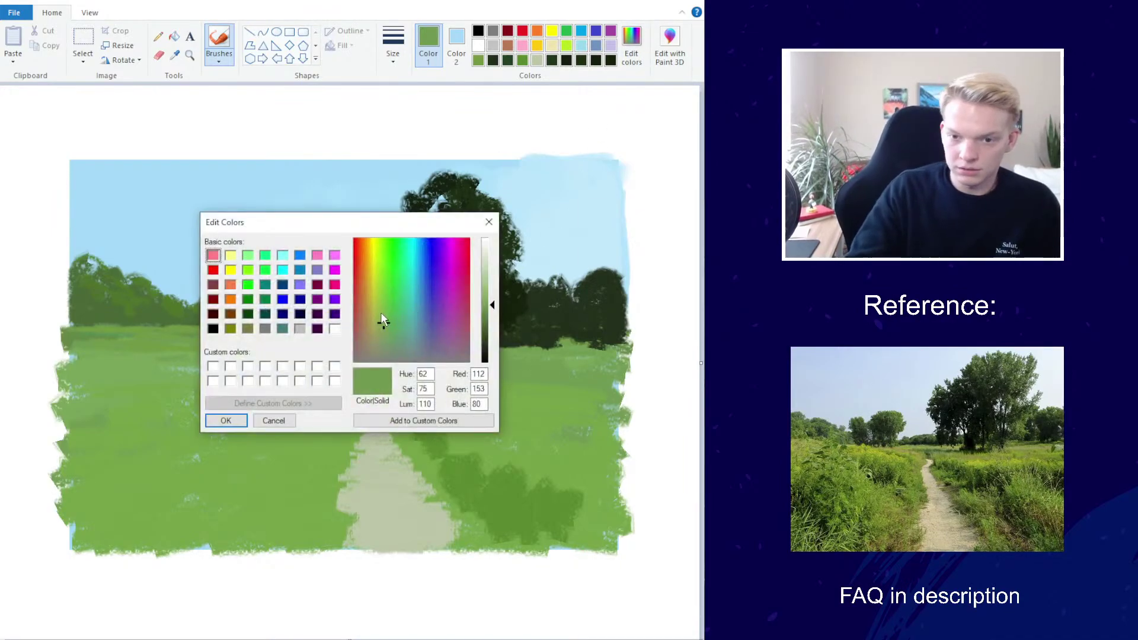
pyautogui.click(379, 311)
pyautogui.click(225, 420)
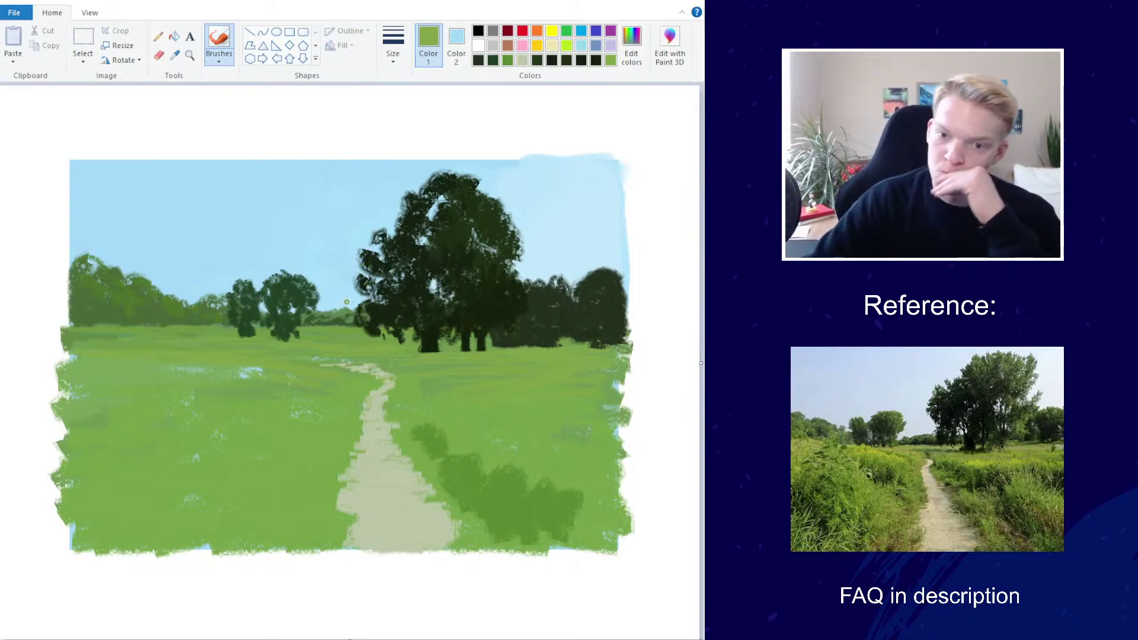
# Mix a slightly darker green and dab it over the distant treeline beside the large tree, using the third stroke size
pyautogui.click(219, 53)
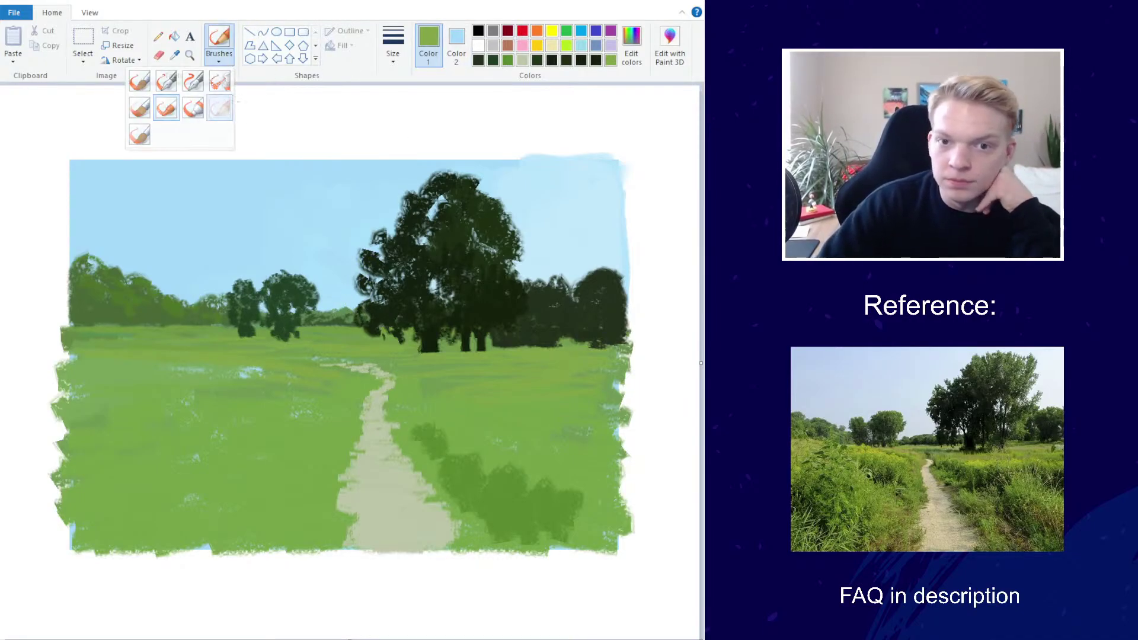
pyautogui.click(393, 45)
pyautogui.click(378, 135)
pyautogui.click(631, 44)
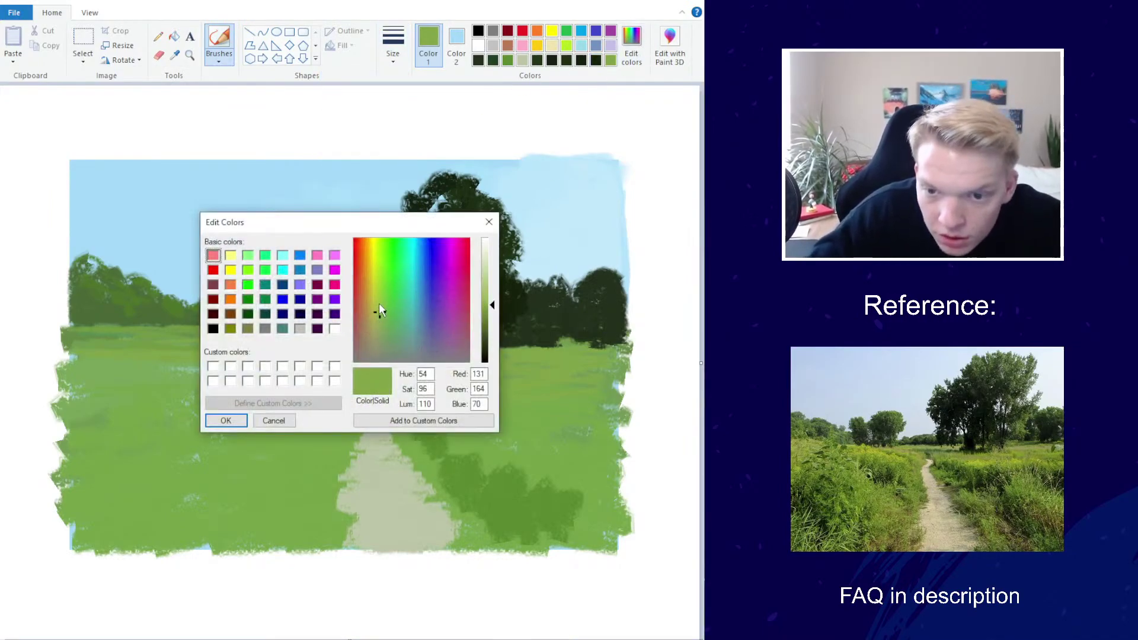
pyautogui.moveTo(380, 310); pyautogui.dragTo(381, 314)
pyautogui.click(226, 420)
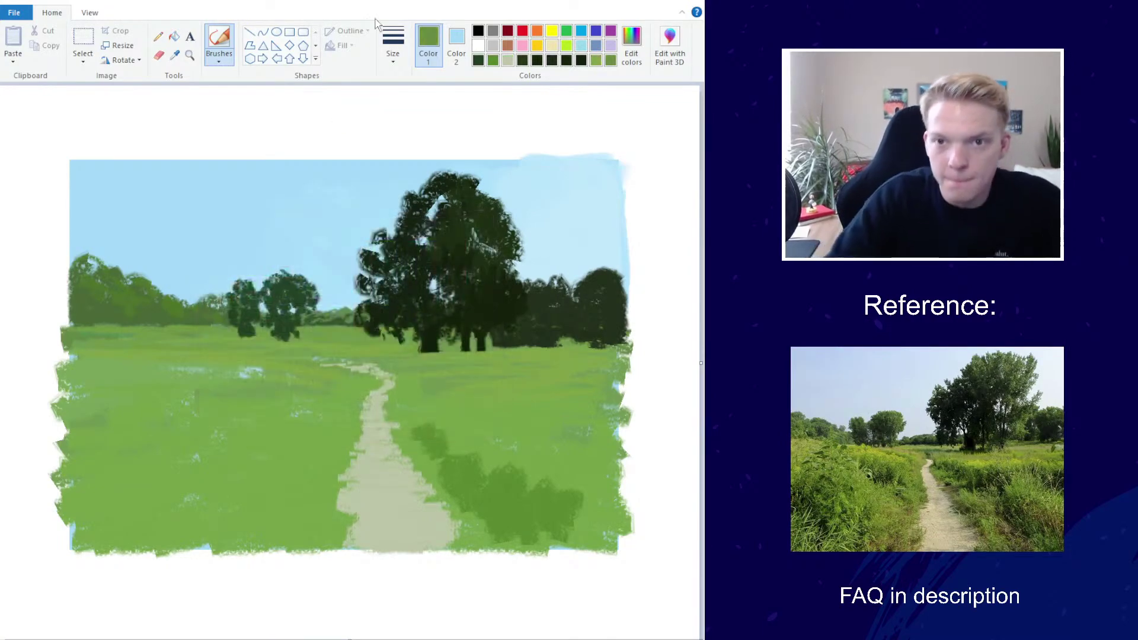
pyautogui.click(392, 42)
pyautogui.click(380, 135)
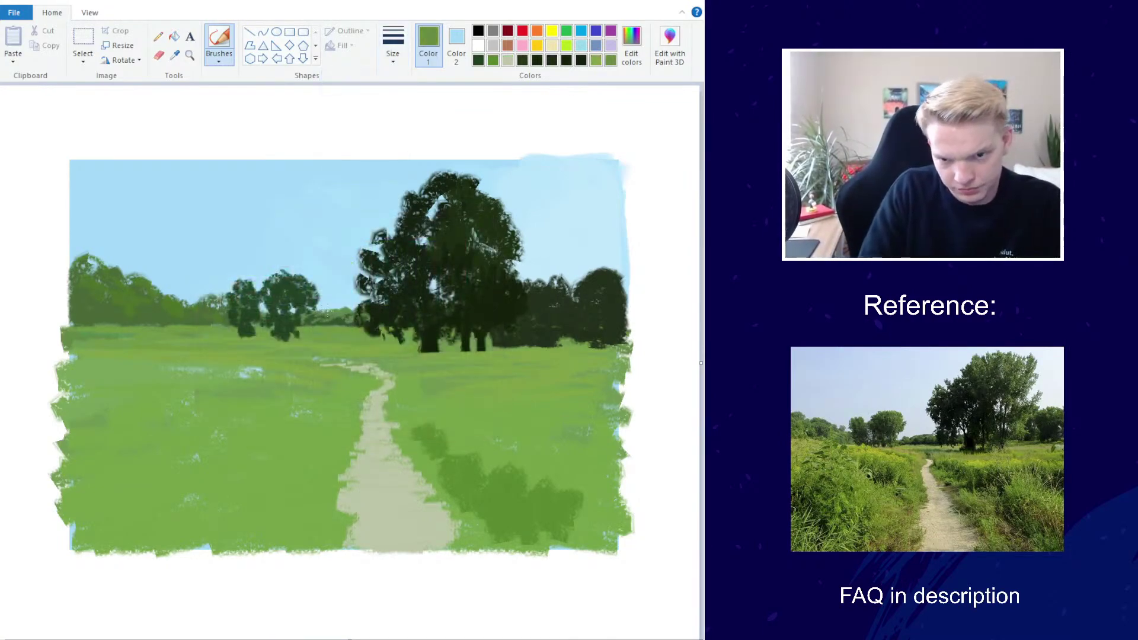
pyautogui.moveTo(320, 312); pyautogui.dragTo(369, 303)
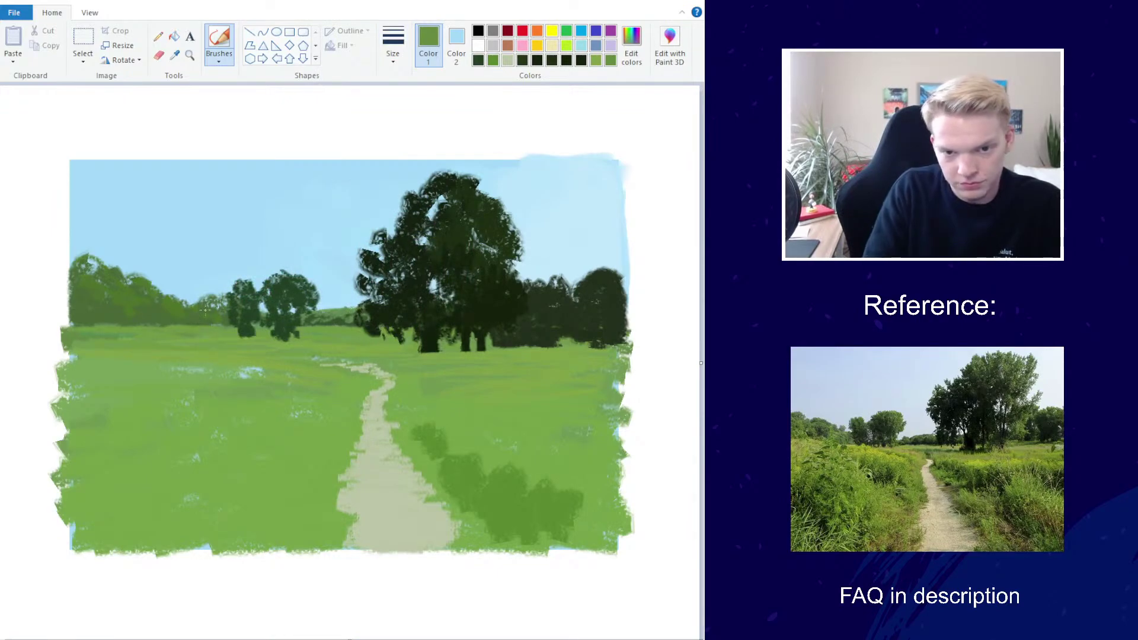
# Mix a cooler dark green with hue 82, saturation 63 and luminance 68, and paint shadows into the far-left group of trees
pyautogui.click(596, 60)
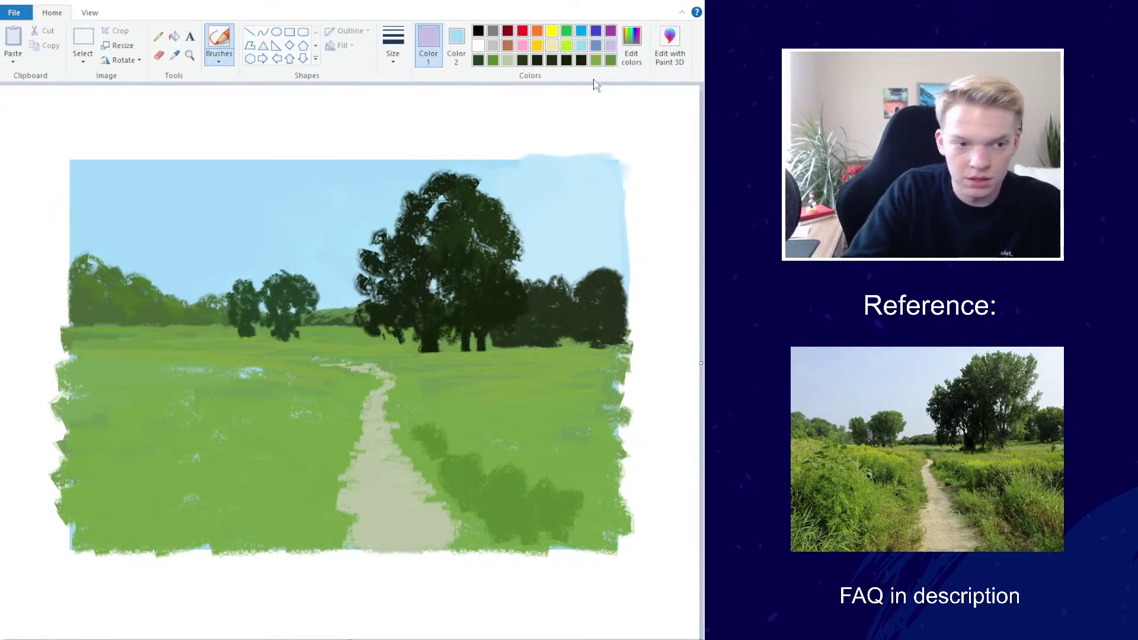
pyautogui.click(610, 60)
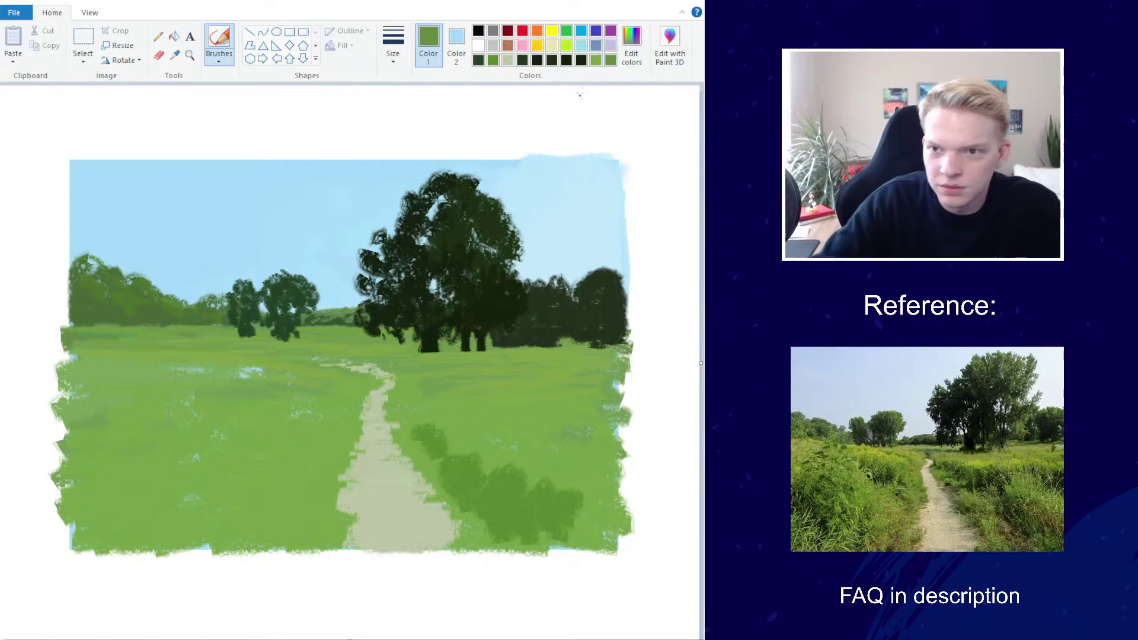
pyautogui.click(631, 45)
pyautogui.click(394, 328)
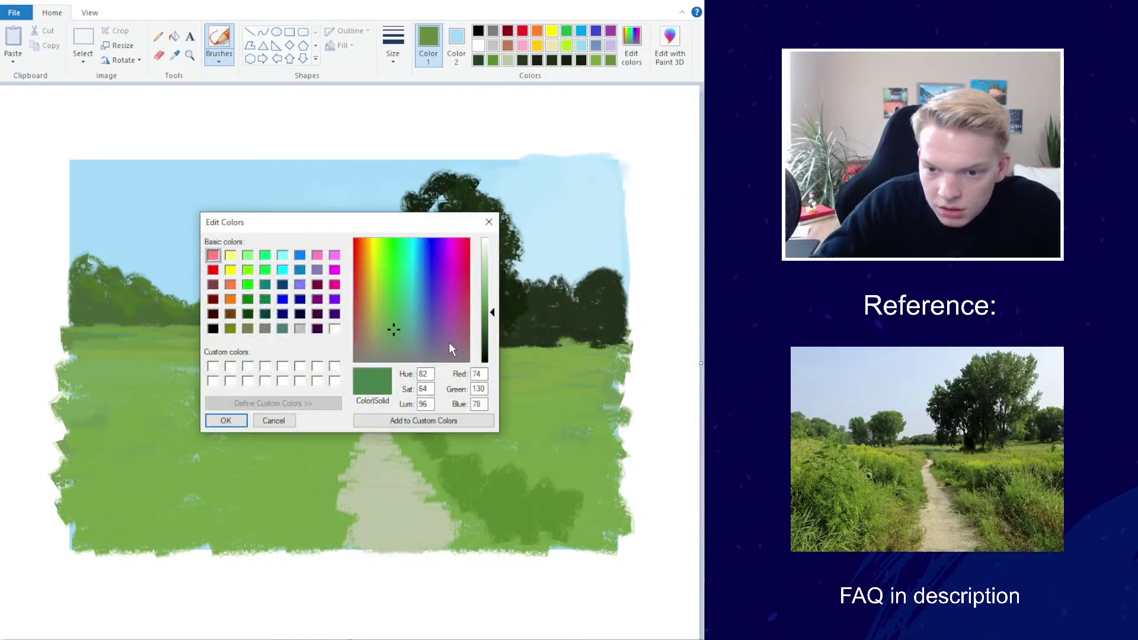
pyautogui.click(485, 331)
pyautogui.click(226, 420)
pyautogui.click(393, 44)
pyautogui.click(390, 118)
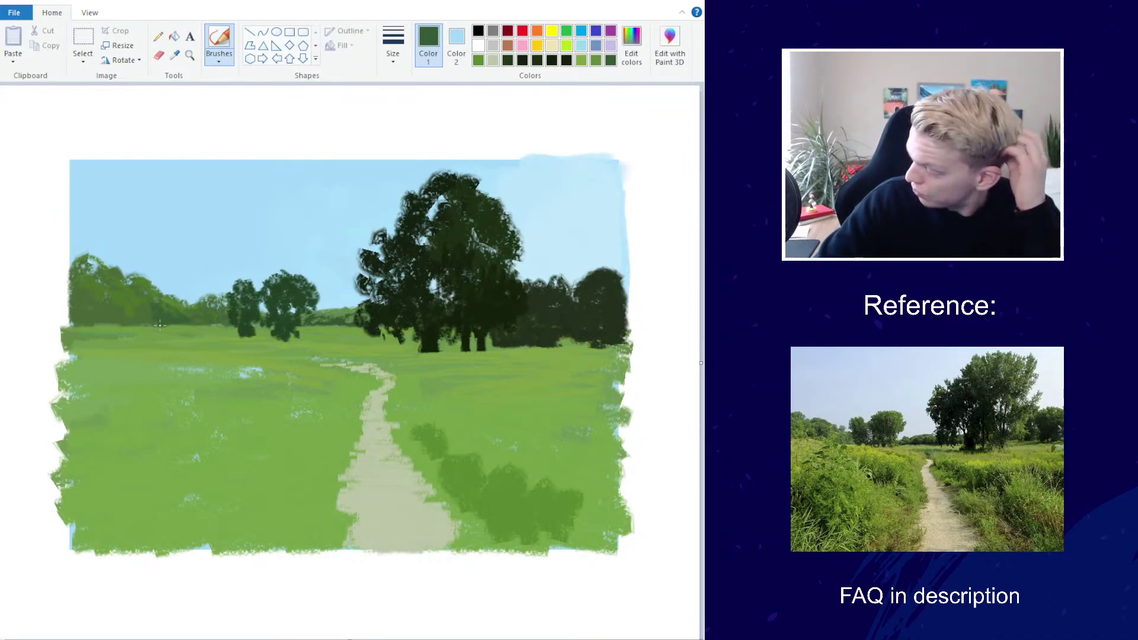
pyautogui.click(102, 244)
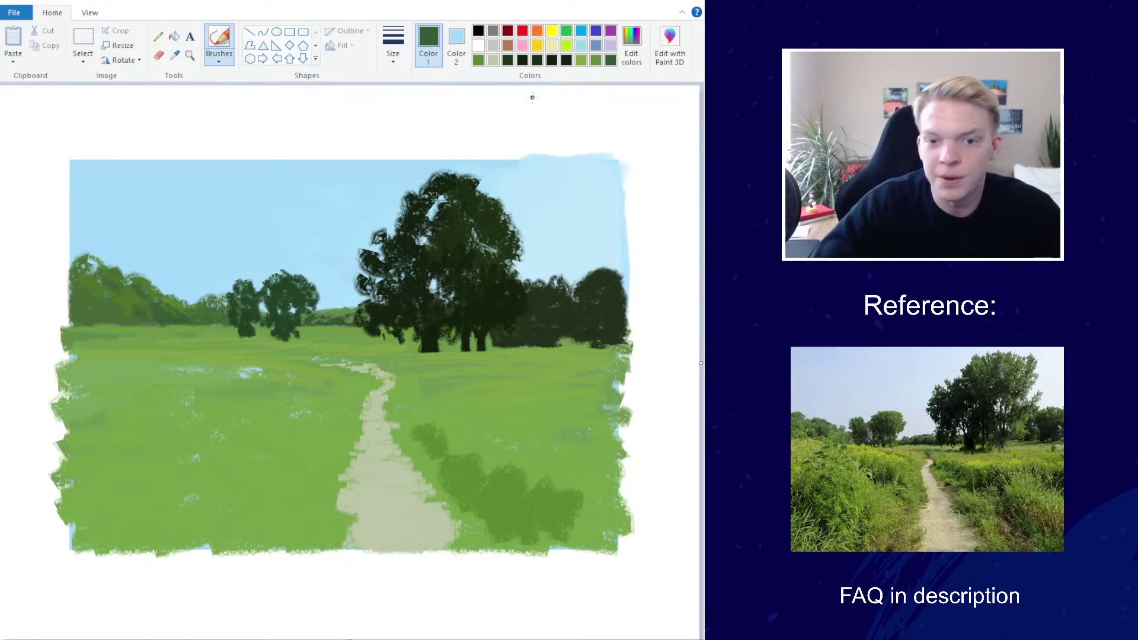
# Lower the luminance of the cool green and deepen the shadows along the left treeline with the third stroke size
pyautogui.click(631, 45)
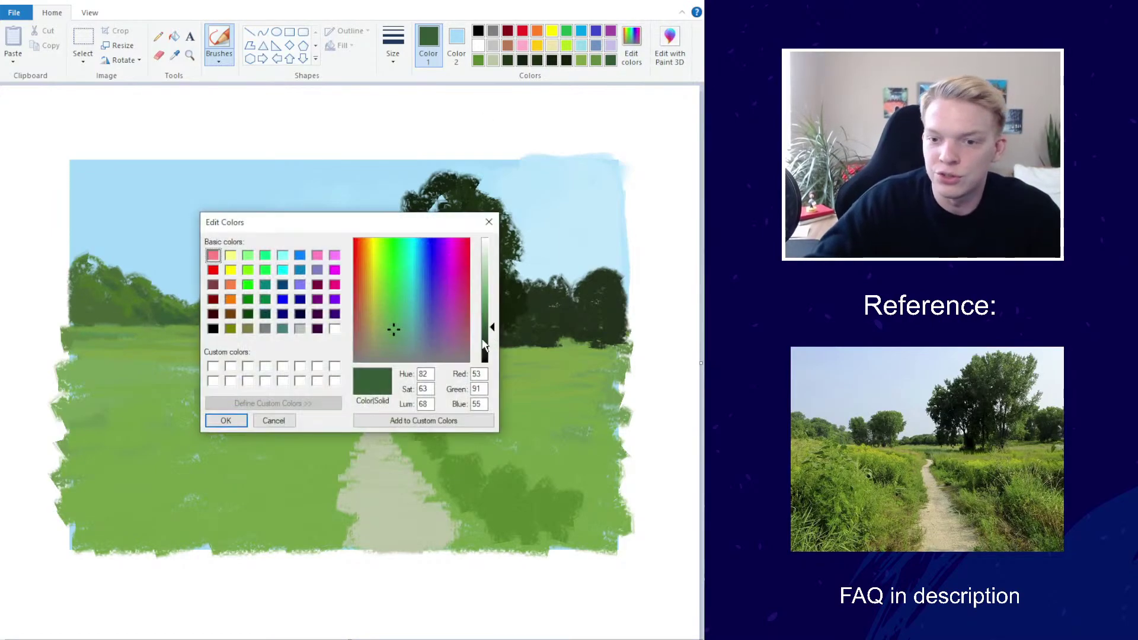
pyautogui.click(483, 344)
pyautogui.click(225, 420)
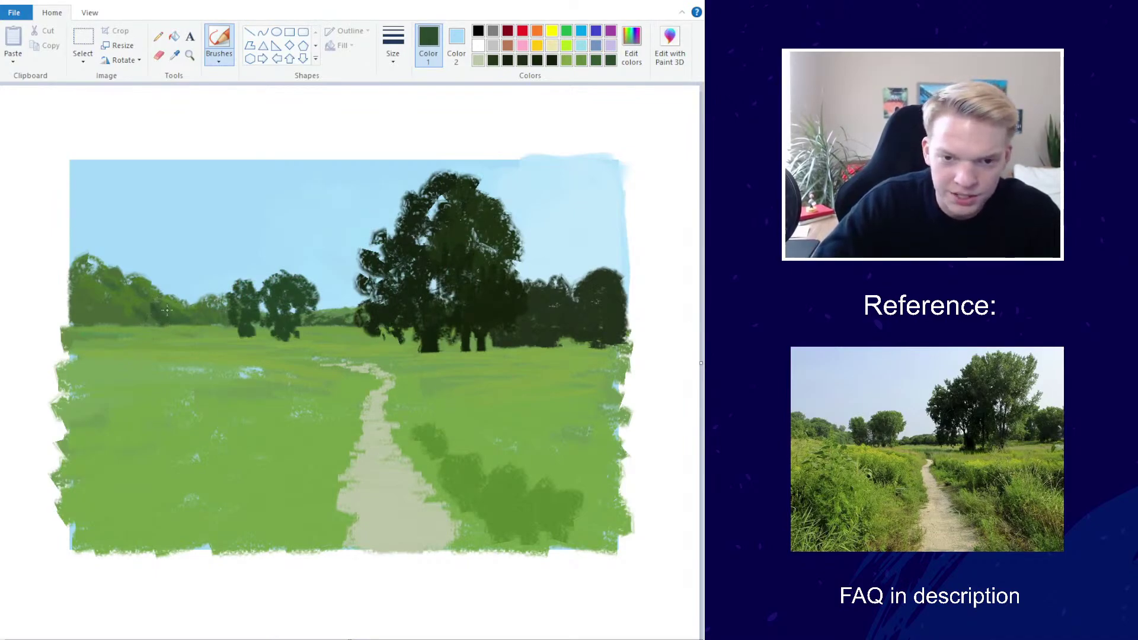
pyautogui.click(393, 53)
pyautogui.click(363, 136)
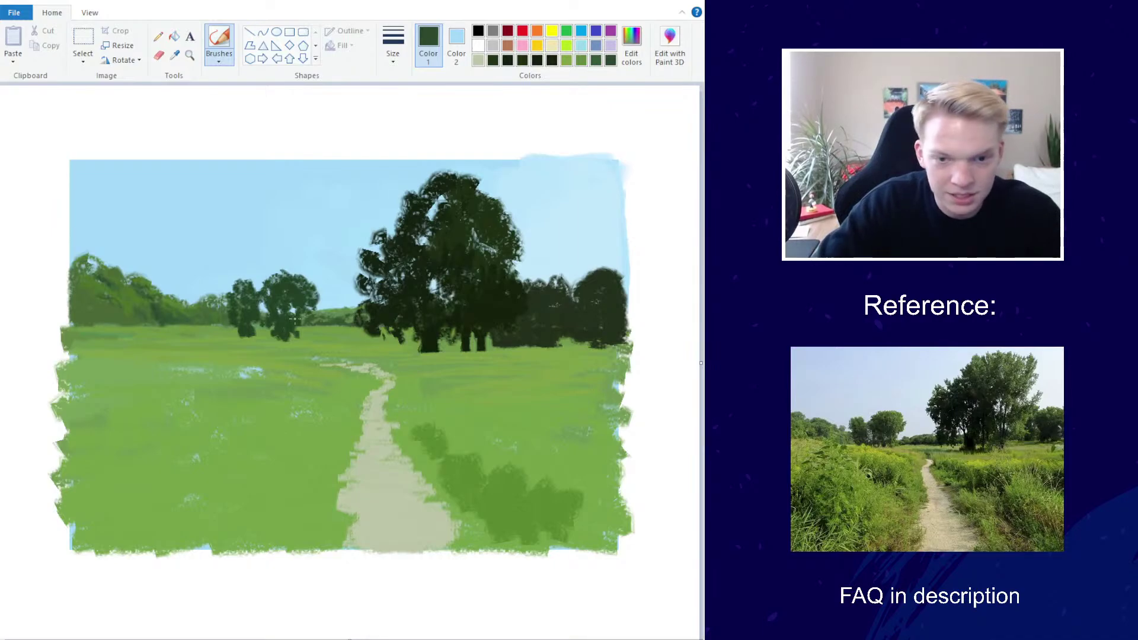
# Mix a near-black green with hue 81, saturation 59 and luminance 30, and darken the base of the treeline between the middle and large trees
pyautogui.click(631, 43)
pyautogui.moveTo(495, 329); pyautogui.dragTo(494, 355)
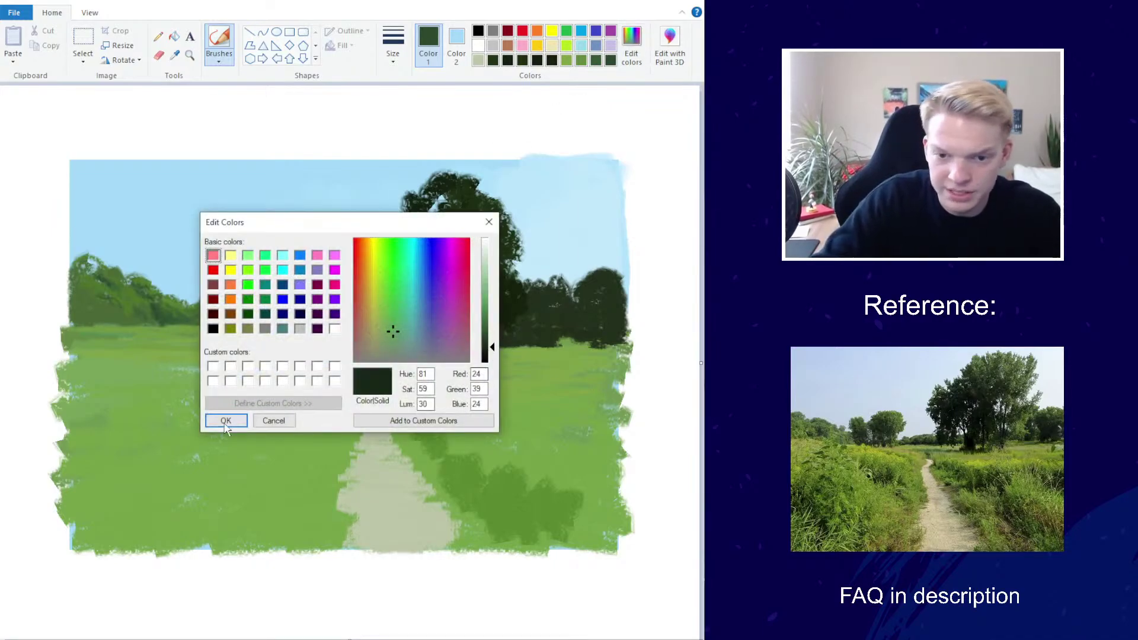
pyautogui.click(228, 417)
pyautogui.moveTo(320, 325)
pyautogui.mouseDown()
pyautogui.moveTo(348, 319)
pyautogui.moveTo(303, 320)
pyautogui.moveTo(315, 323)
pyautogui.mouseUp()
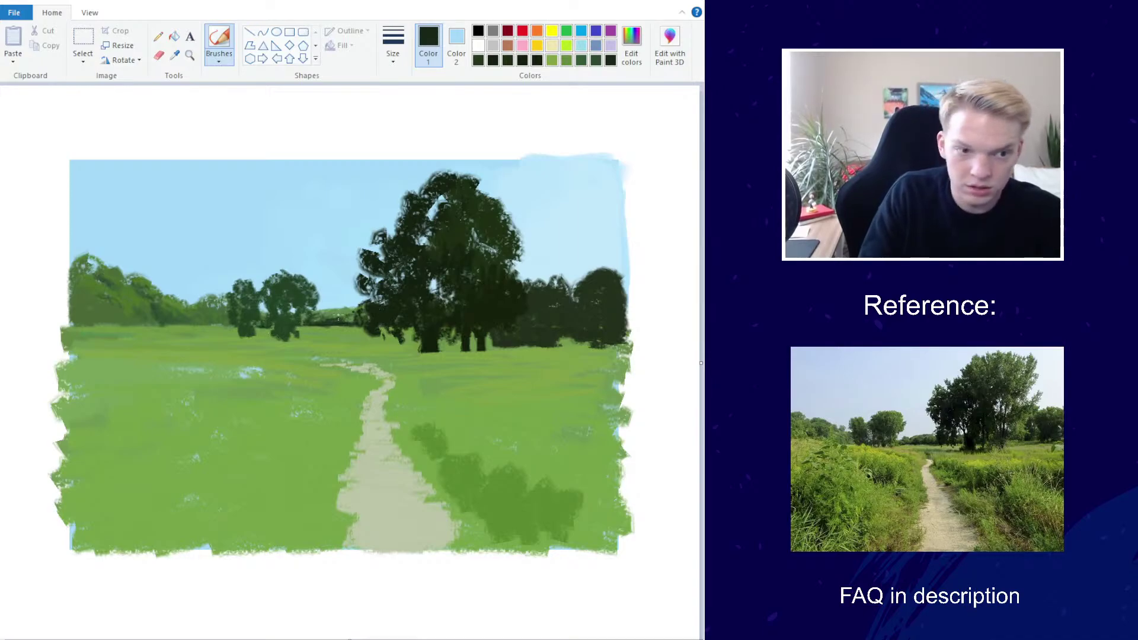
# Mix a muted mid green with hue 61, saturation 83 and luminance 70, and touch up the distant treeline between the trees
pyautogui.click(632, 45)
pyautogui.click(484, 327)
pyautogui.click(383, 320)
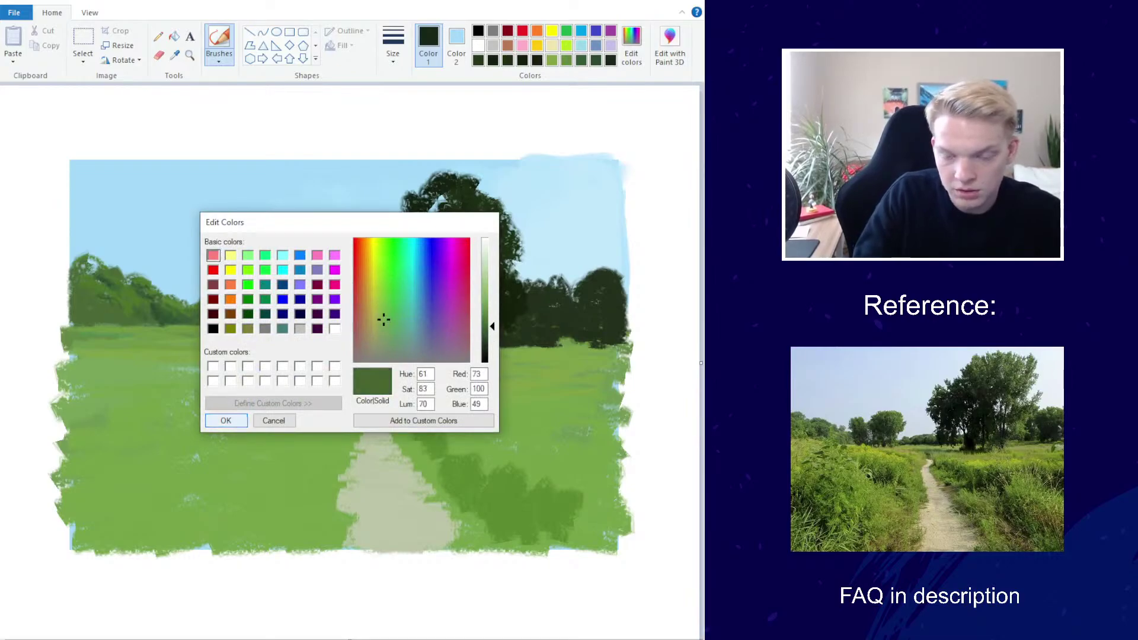
pyautogui.click(226, 420)
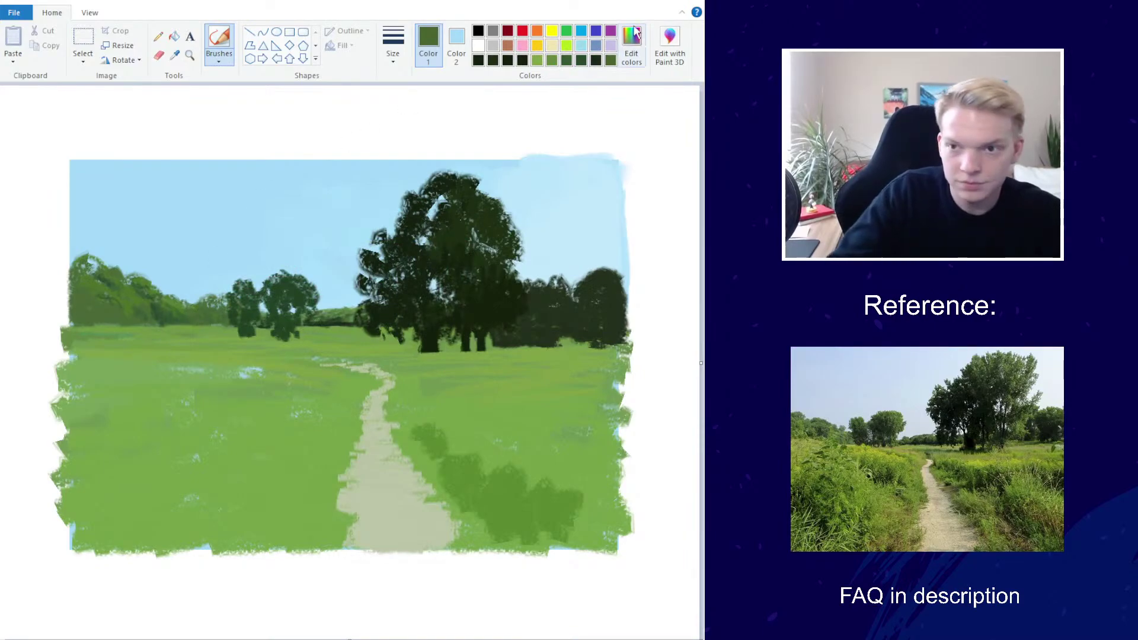
# Mix a brighter green with hue 57, saturation 108 and luminance 100, and paint leafy highlights on the far-left group of trees
pyautogui.click(631, 45)
pyautogui.click(381, 307)
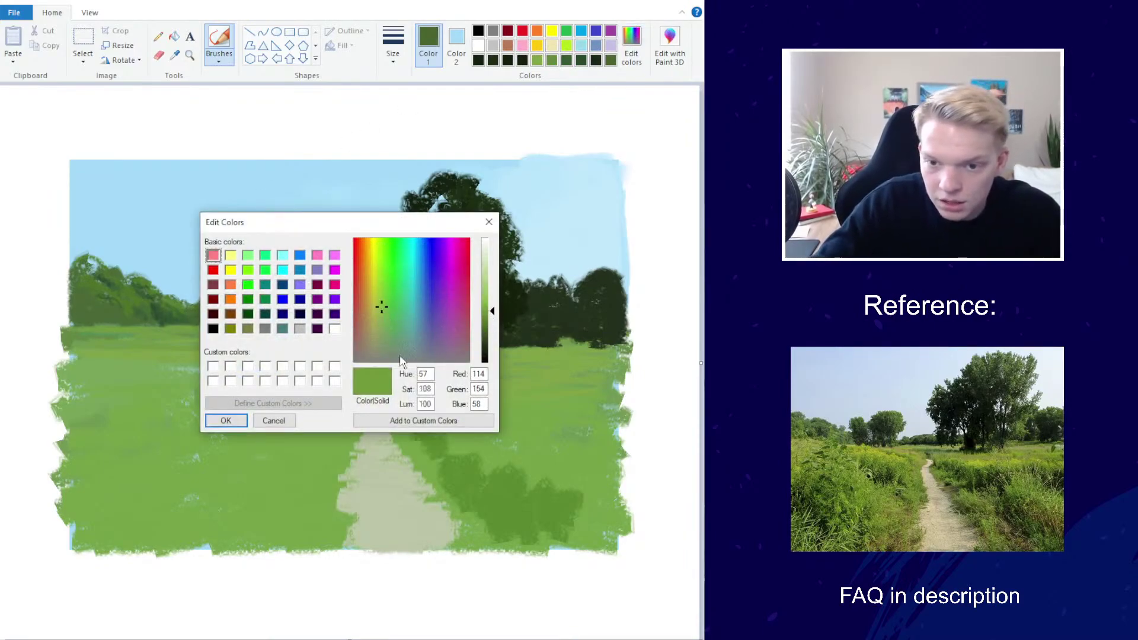
pyautogui.press('Return')
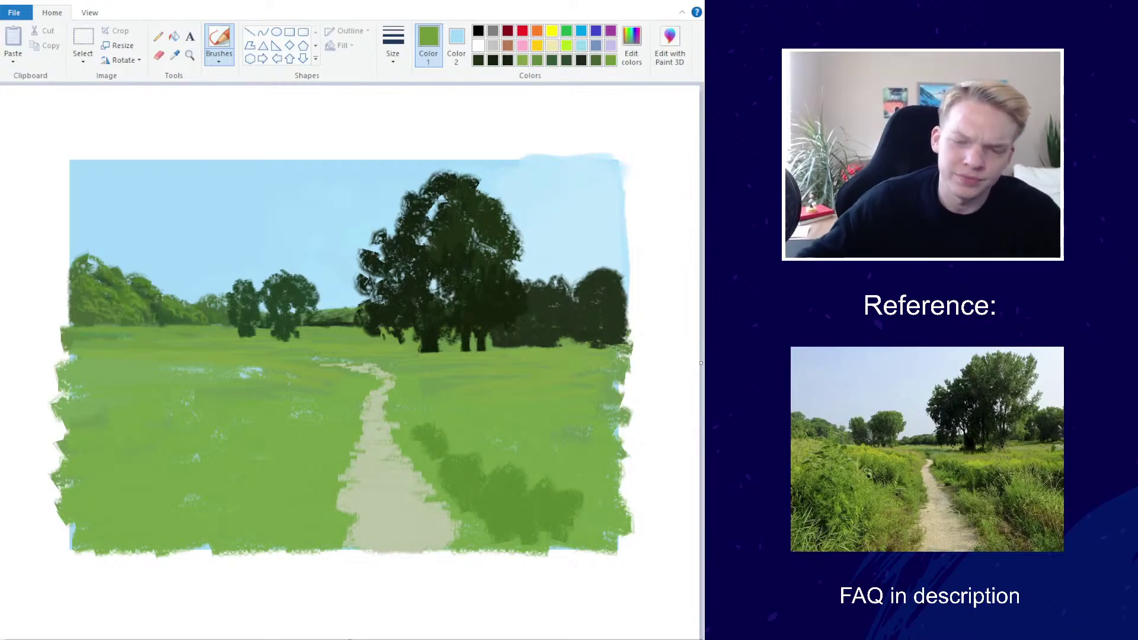
pyautogui.keyDown('ctrl'); pyautogui.scroll(-4, 236, 263); pyautogui.keyUp('ctrl')
pyautogui.keyDown('ctrl'); pyautogui.scroll(4, 248, 264); pyautogui.keyUp('ctrl')
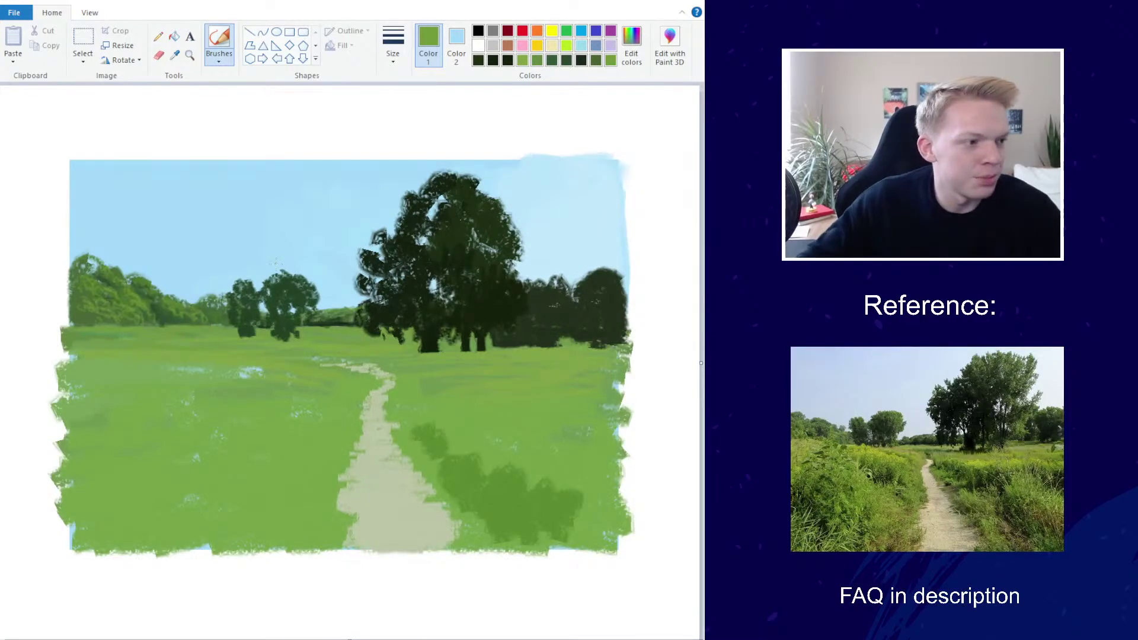
# Sample the dark green of the distant treeline and touch up its shadows beside the middle trees with the third stroke size
pyautogui.click(175, 55)
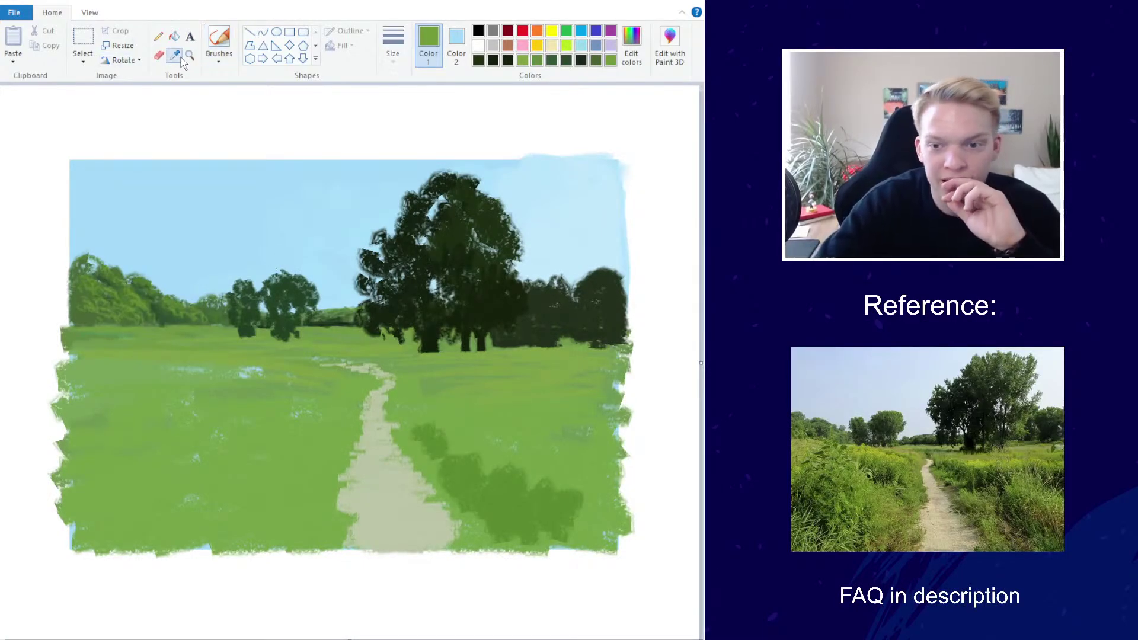
pyautogui.click(343, 318)
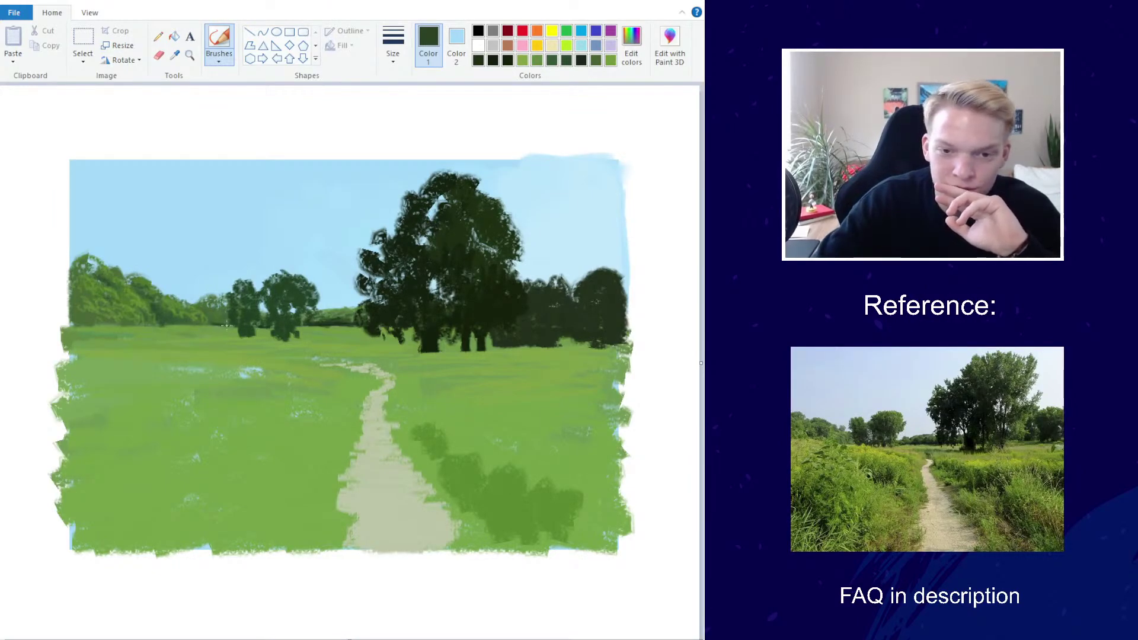
pyautogui.click(393, 53)
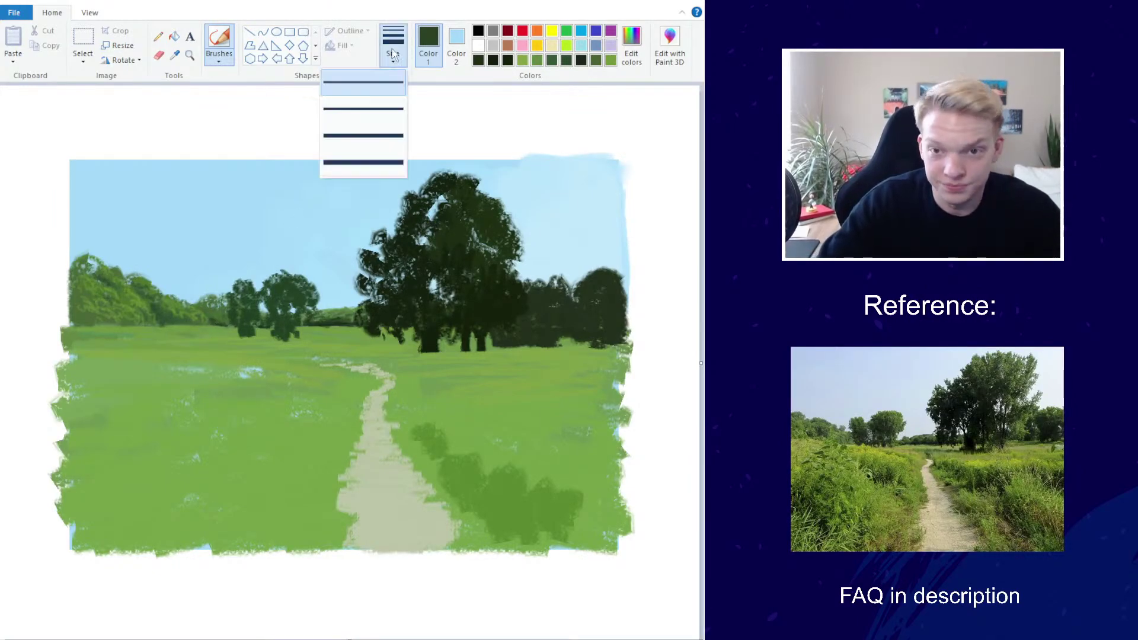
pyautogui.click(363, 136)
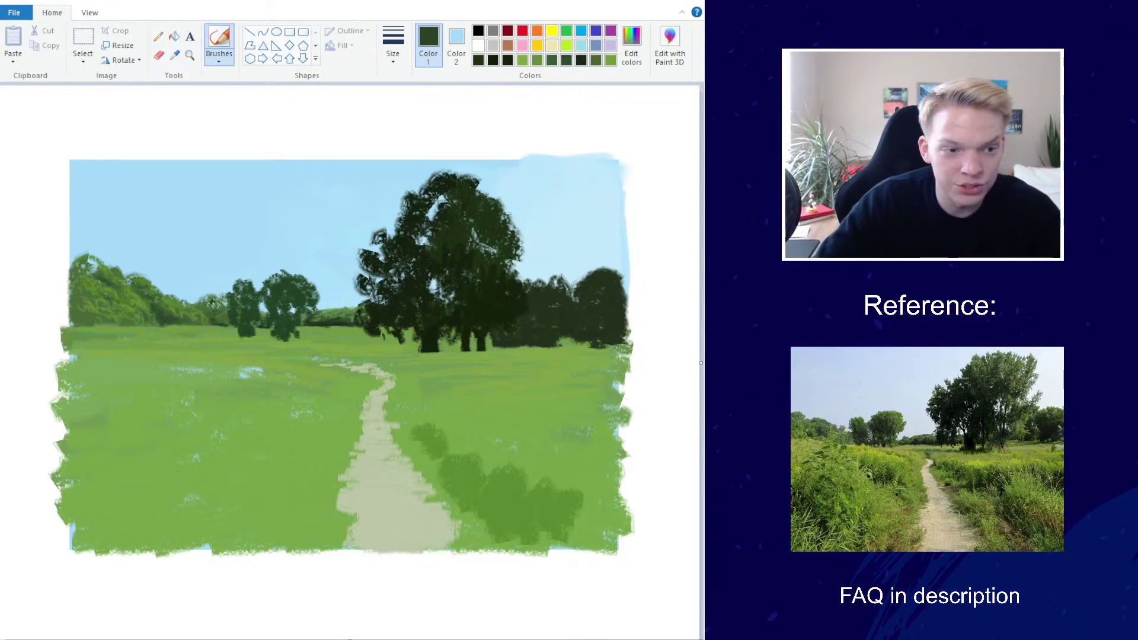
# Mix a lighter green with hue 71, saturation 70 and luminance 104, and add soft highlights to the distant treeline beside the middle trees
pyautogui.click(631, 44)
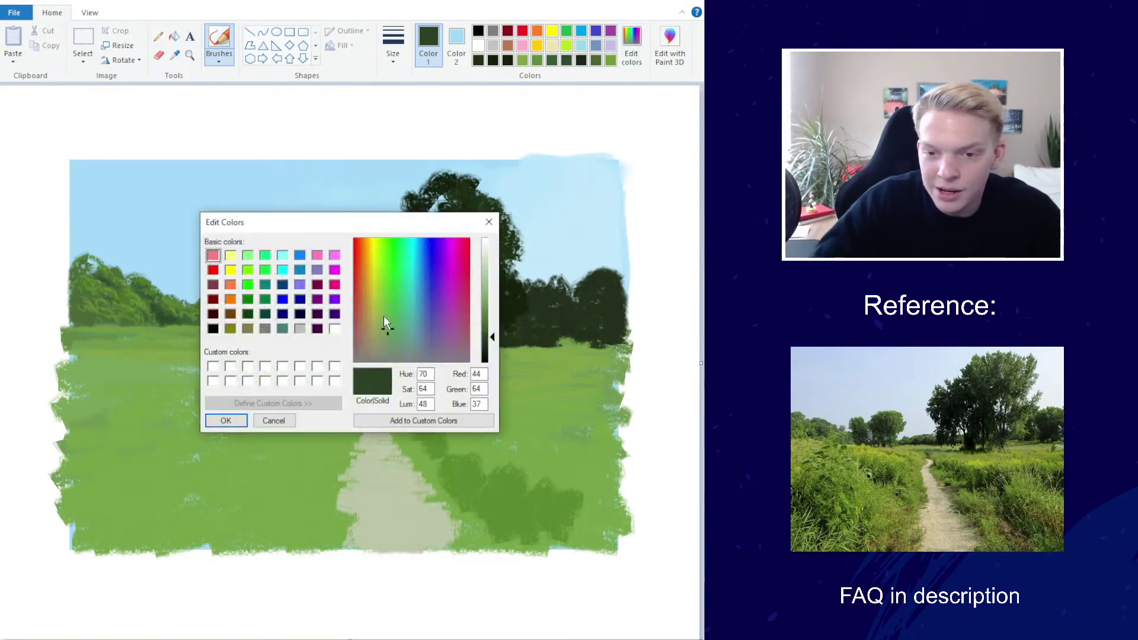
pyautogui.click(489, 323)
pyautogui.click(486, 303)
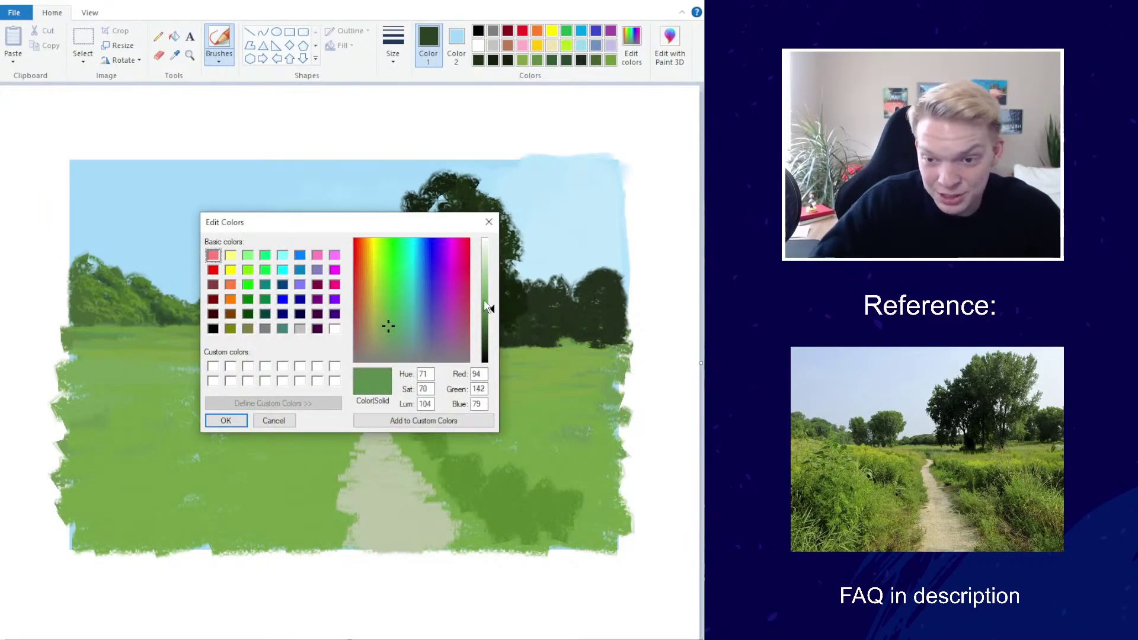
pyautogui.click(221, 421)
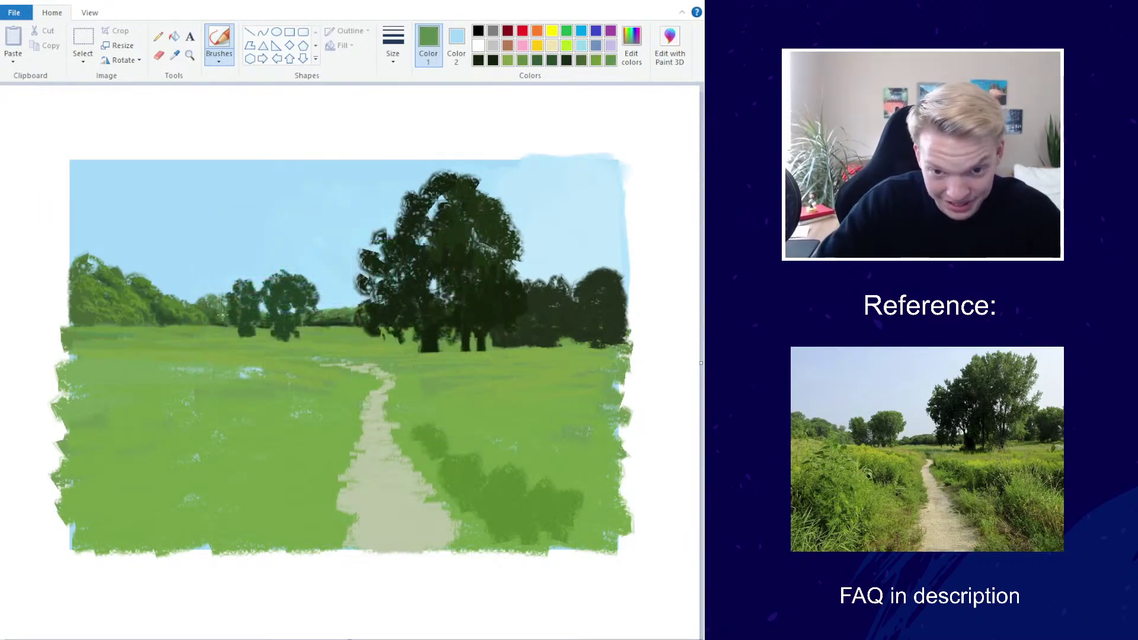
pyautogui.click(393, 44)
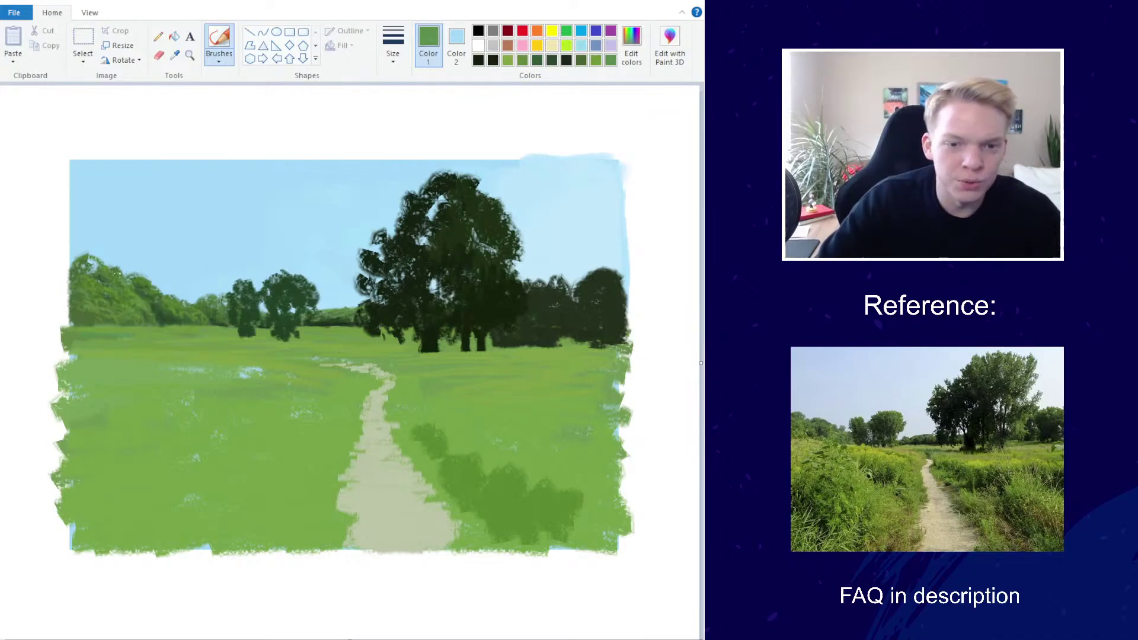
pyautogui.scroll(-2, 212, 243)
pyautogui.scroll(2, 256, 250)
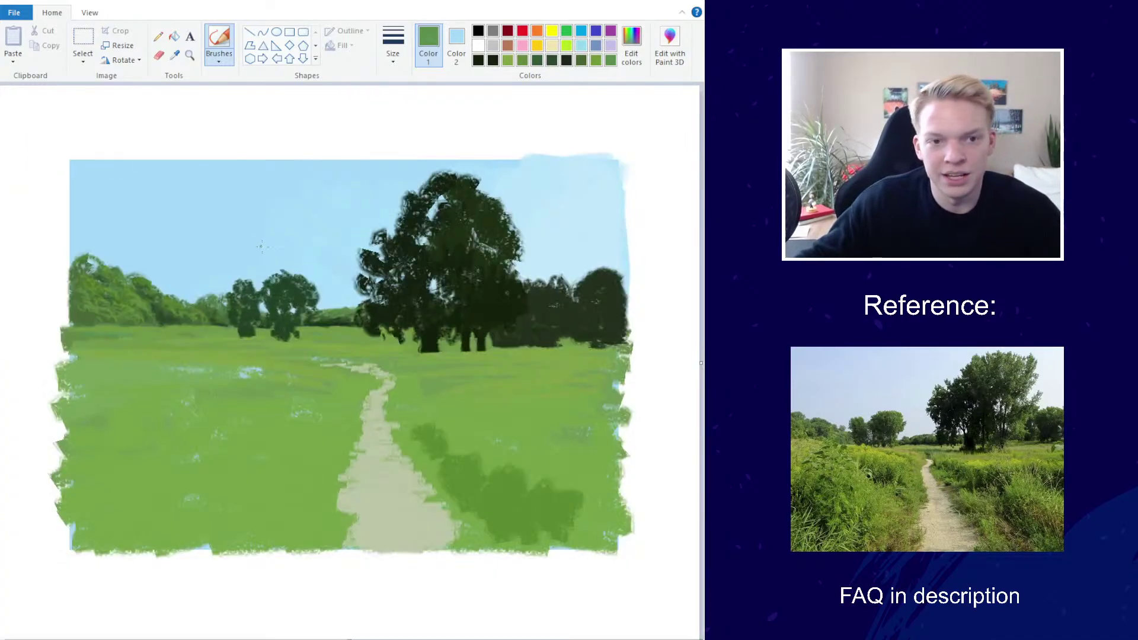
# Sample a dark green from the left treeline and deepen the shadows along its base
pyautogui.click(174, 55)
pyautogui.click(148, 306)
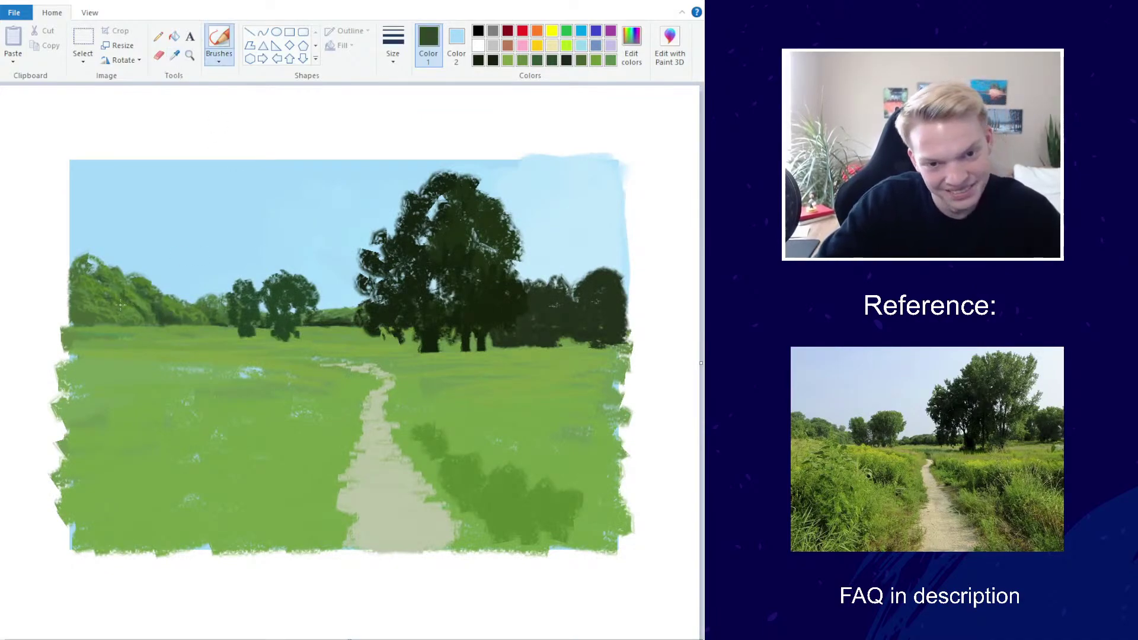
pyautogui.moveTo(126, 315); pyautogui.dragTo(151, 324)
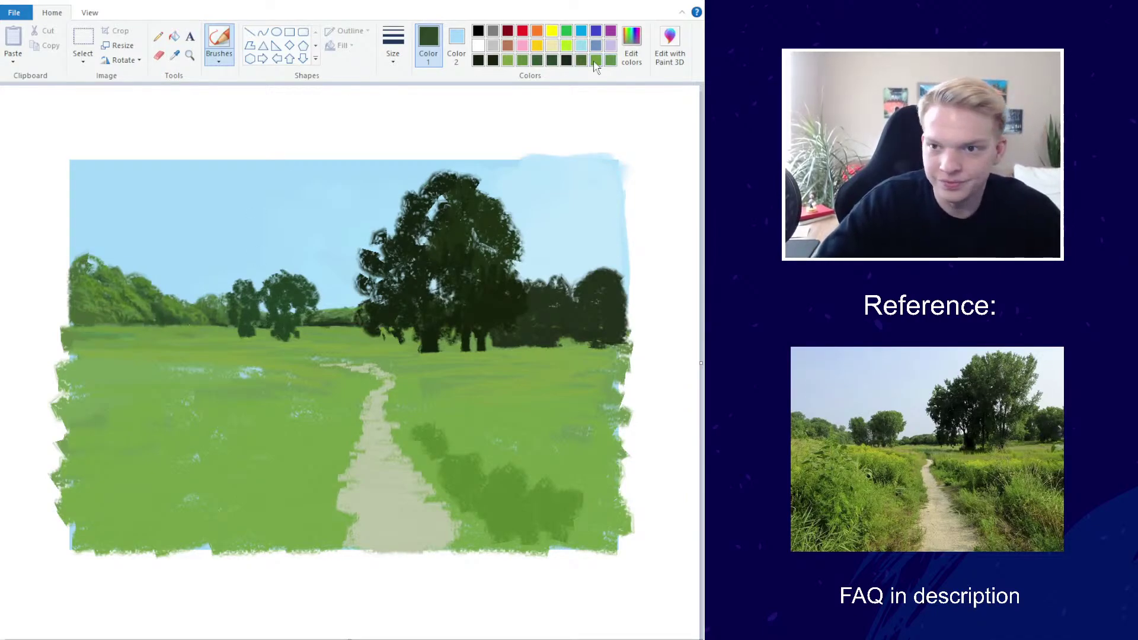
# Mix a darker, cooler green and paint the trunks and lower shadows of the two middle trees with the third stroke size
pyautogui.click(631, 44)
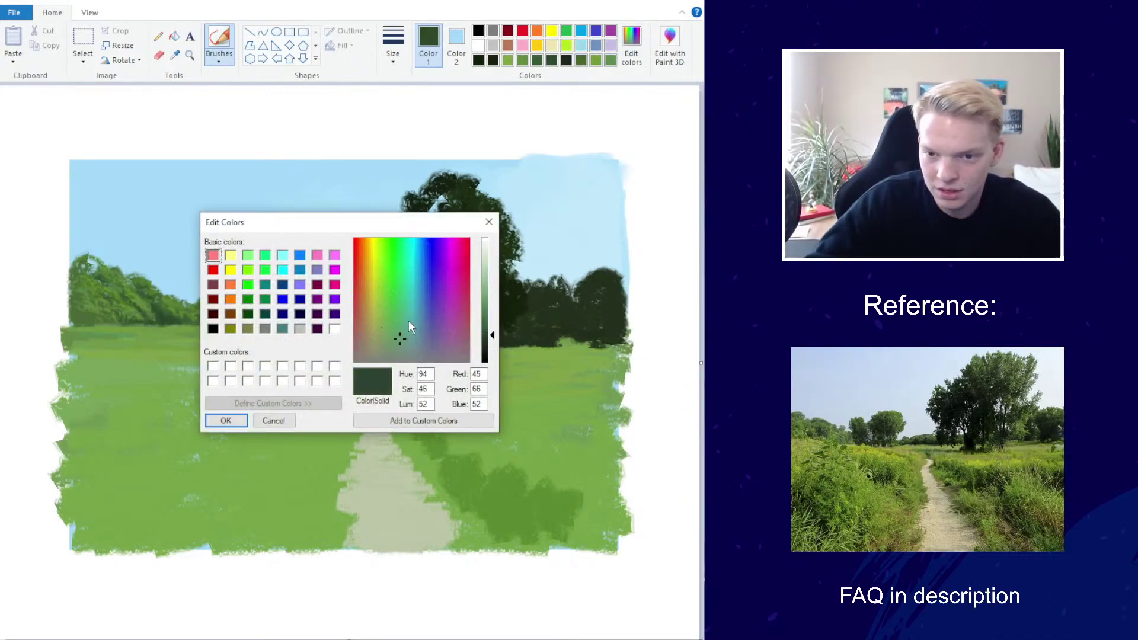
pyautogui.click(403, 314)
pyautogui.click(491, 346)
pyautogui.click(243, 415)
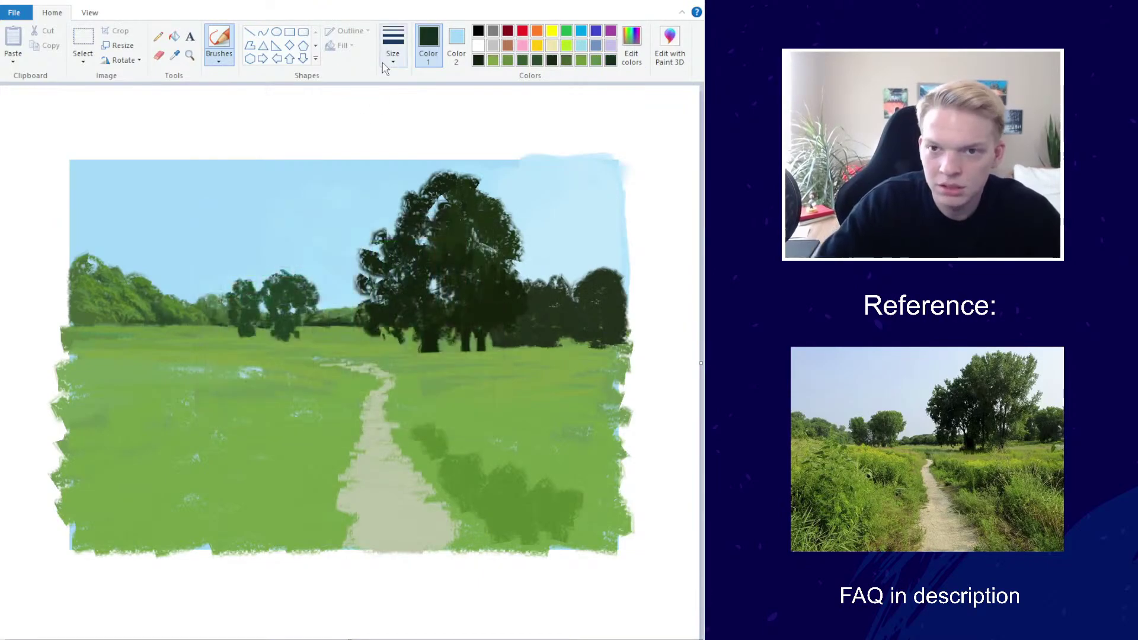
pyautogui.click(393, 45)
pyautogui.click(386, 137)
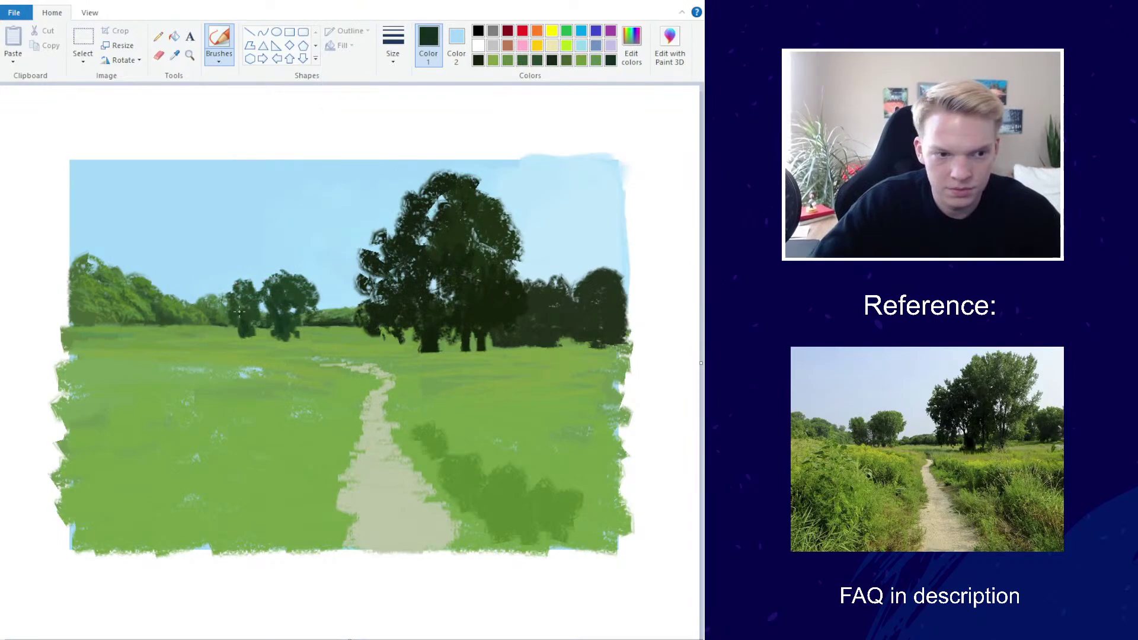
pyautogui.moveTo(248, 330); pyautogui.dragTo(248, 338)
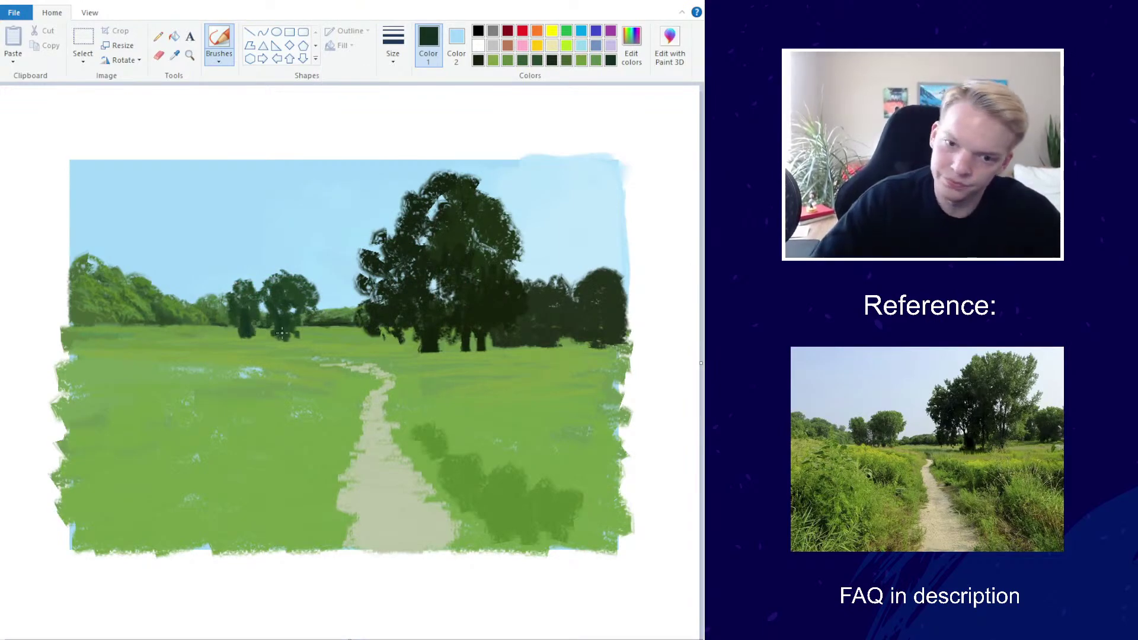
# Sample the meadow green, adjust it to hue 57, saturation 114 and luminance 111, and clean up the grass around the middle trees' bases
pyautogui.click(174, 54)
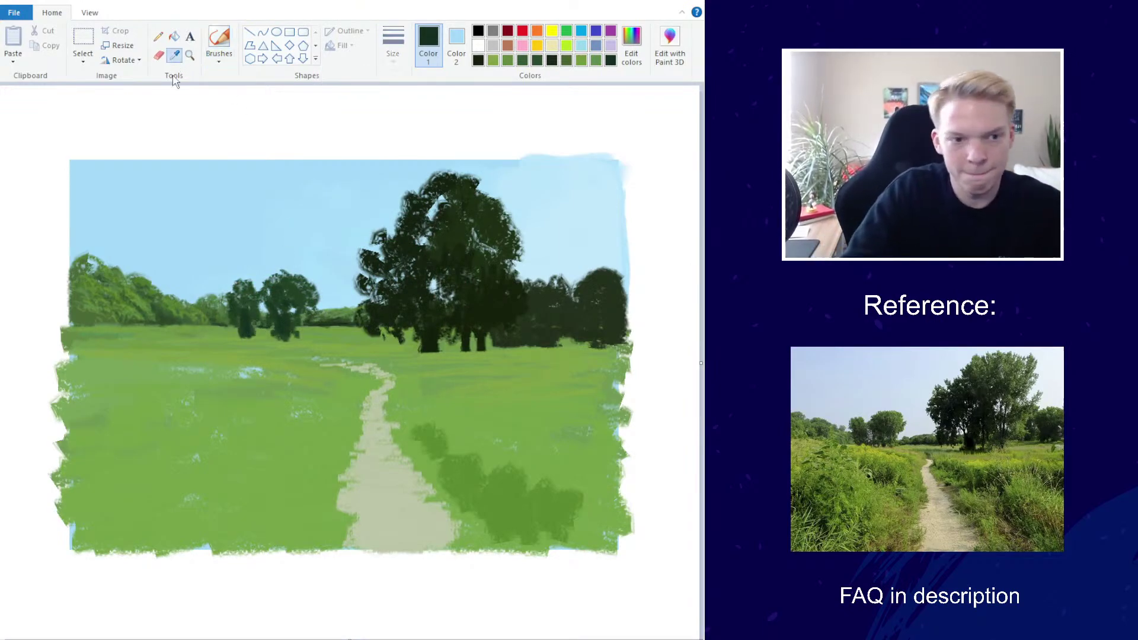
pyautogui.click(347, 344)
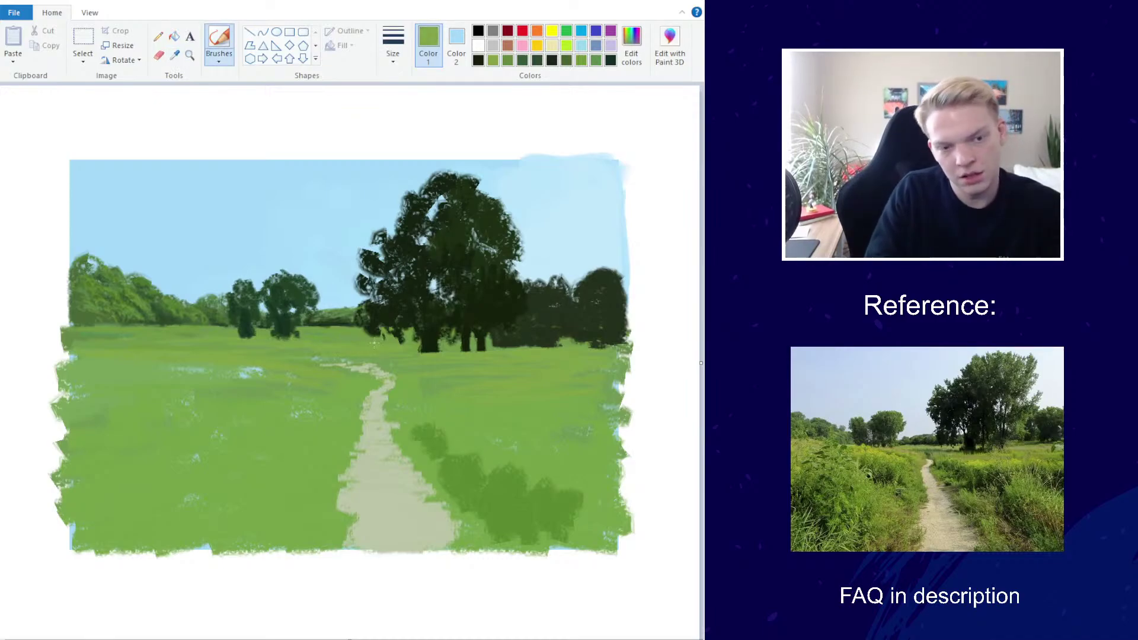
pyautogui.click(631, 44)
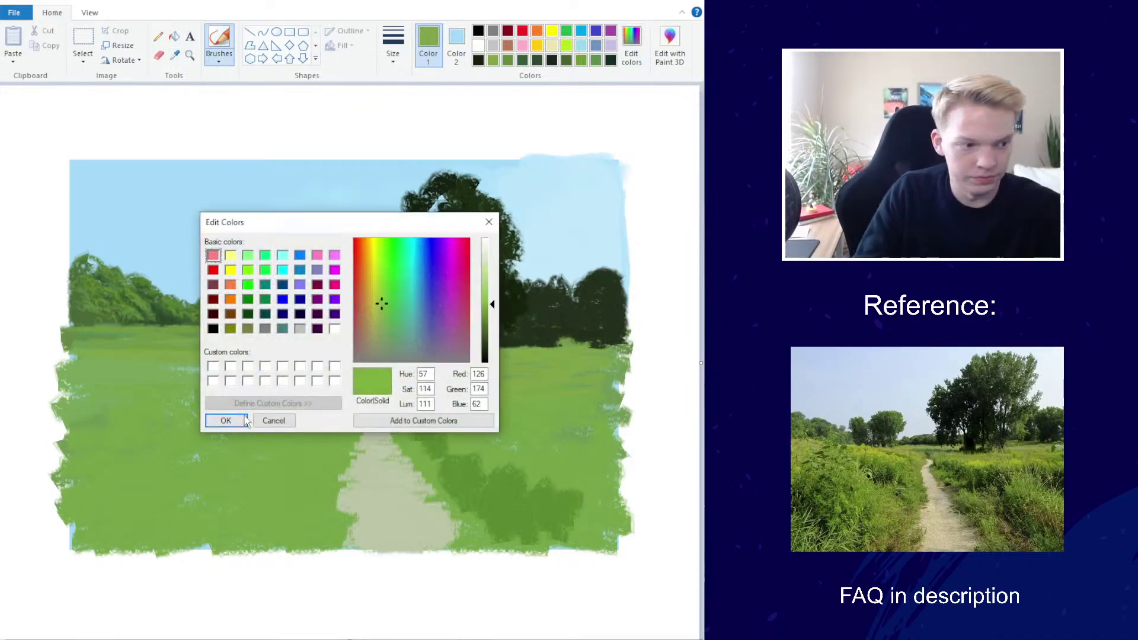
pyautogui.click(226, 420)
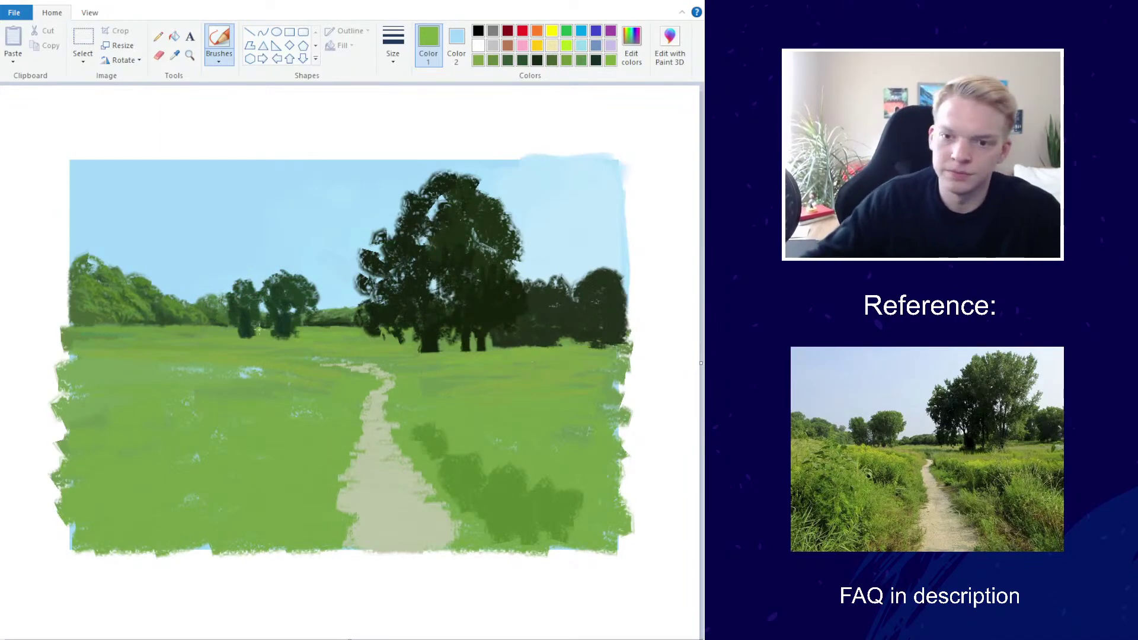
pyautogui.scroll(-4, 296, 196)
pyautogui.scroll(4, 297, 204)
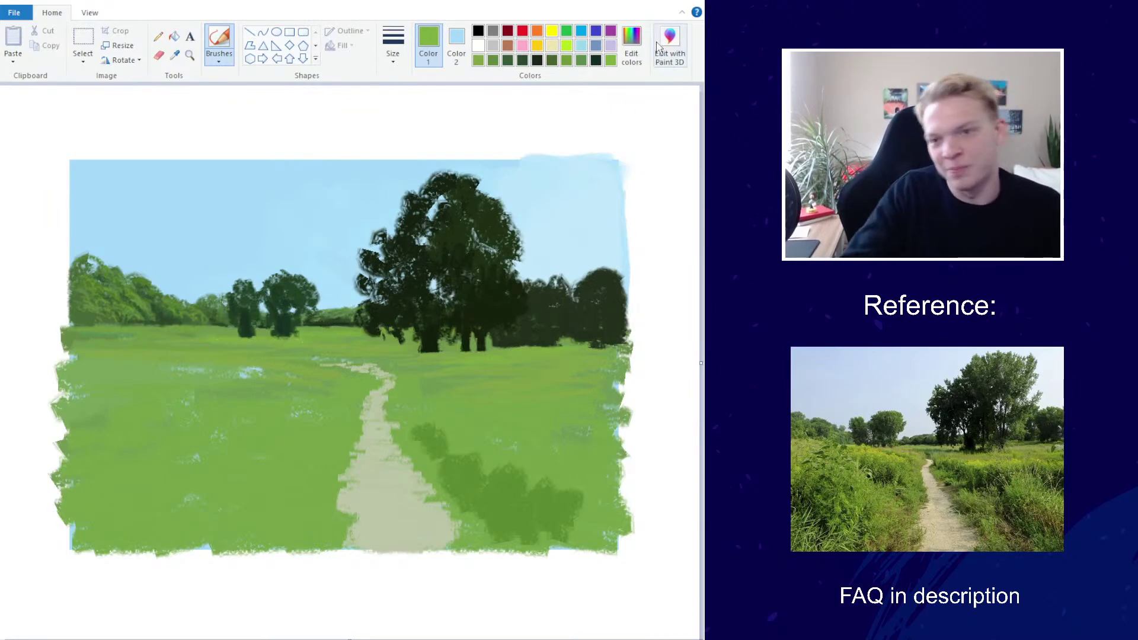
# Mix a yellow-green with hue 46, saturation 123 and luminance 127, and paint thin sunlit grass streaks below the right-hand trees with the second stroke size
pyautogui.click(631, 45)
pyautogui.click(377, 299)
pyautogui.click(485, 295)
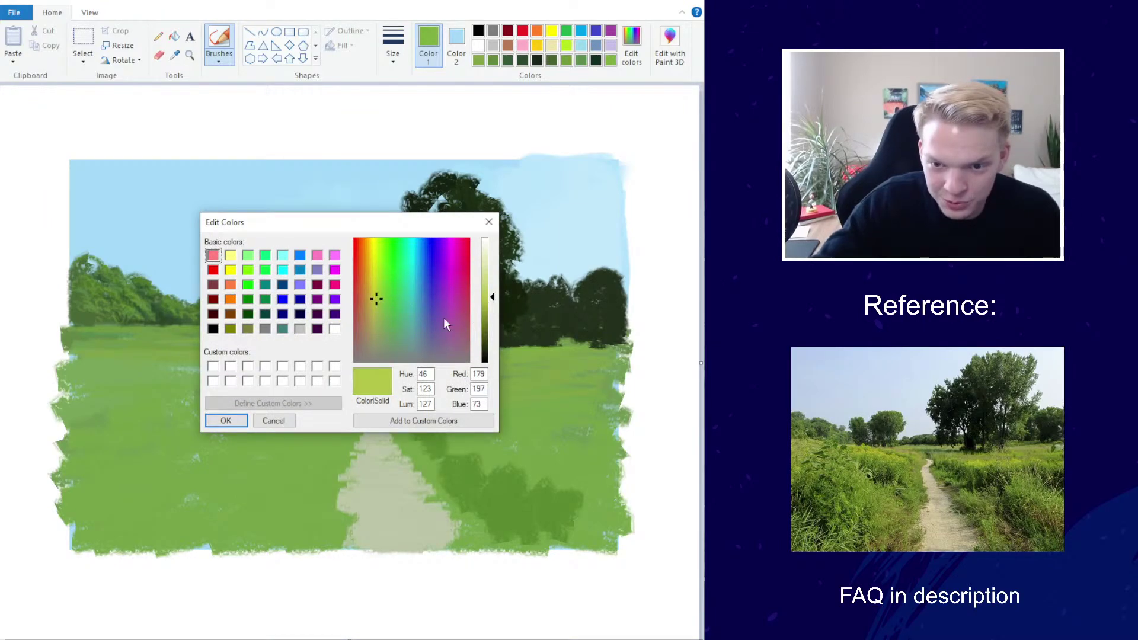
pyautogui.click(226, 420)
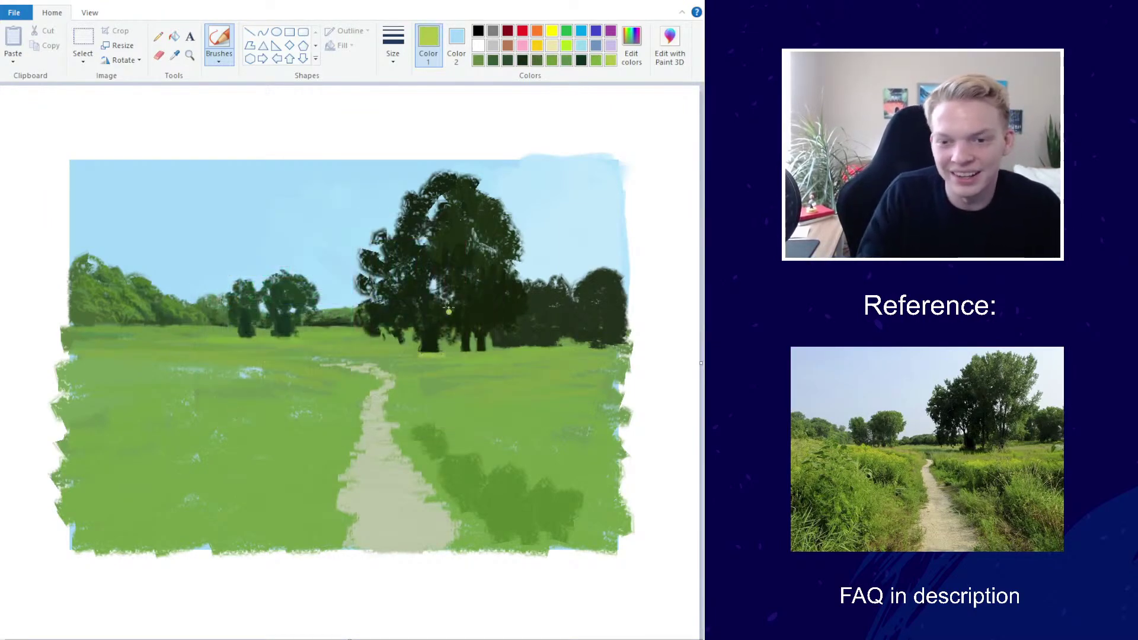
pyautogui.click(393, 45)
pyautogui.click(363, 108)
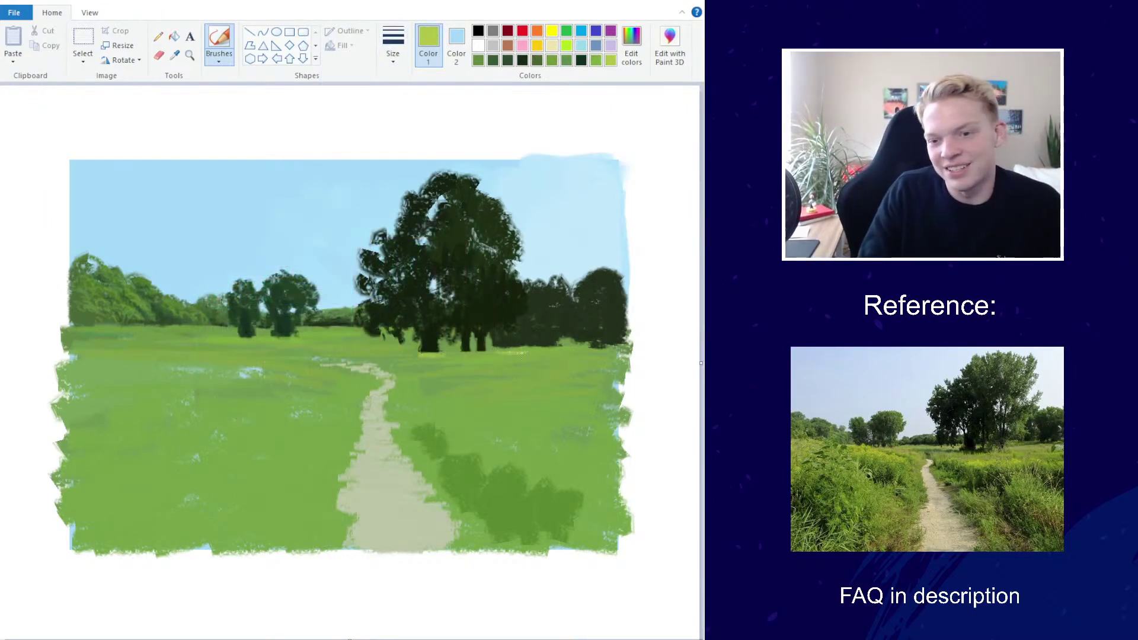
pyautogui.moveTo(532, 349); pyautogui.dragTo(585, 346)
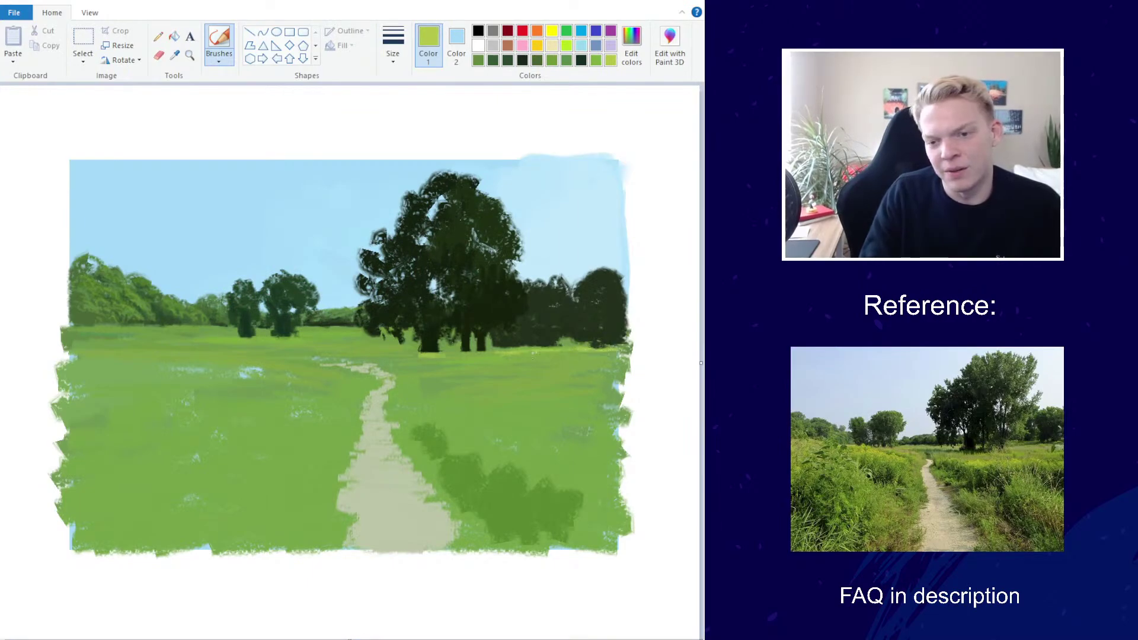
pyautogui.moveTo(533, 354); pyautogui.dragTo(617, 356)
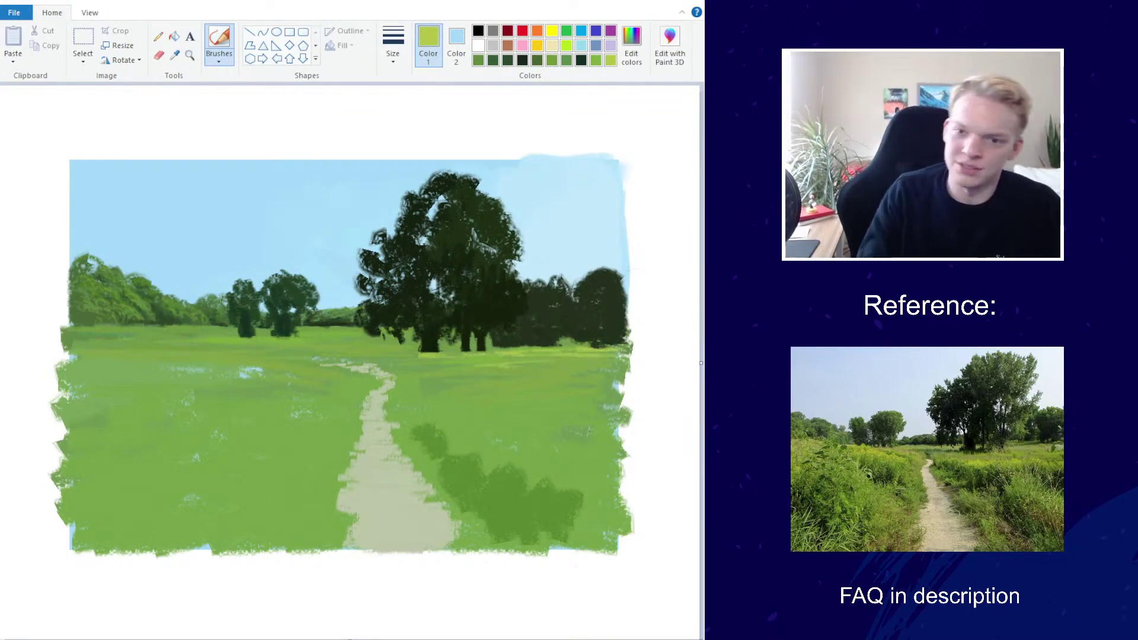
# Switch to another brush at its smallest stroke size, sample the meadow green below the large tree and blend the grass on both sides of the path
pyautogui.click(219, 47)
pyautogui.click(392, 45)
pyautogui.click(393, 77)
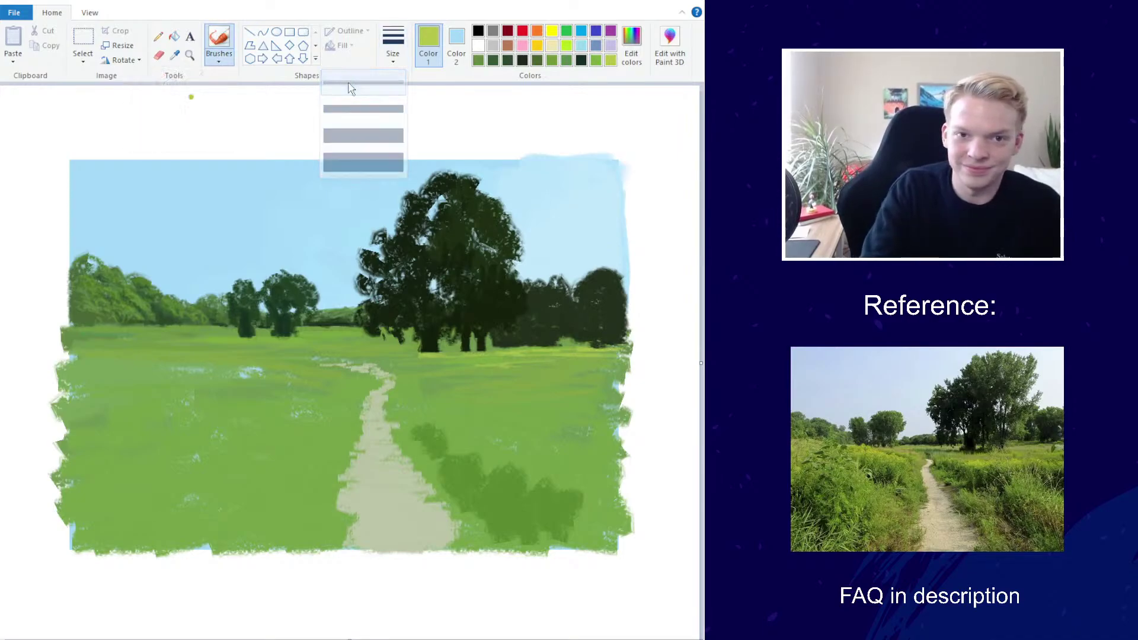
pyautogui.click(174, 54)
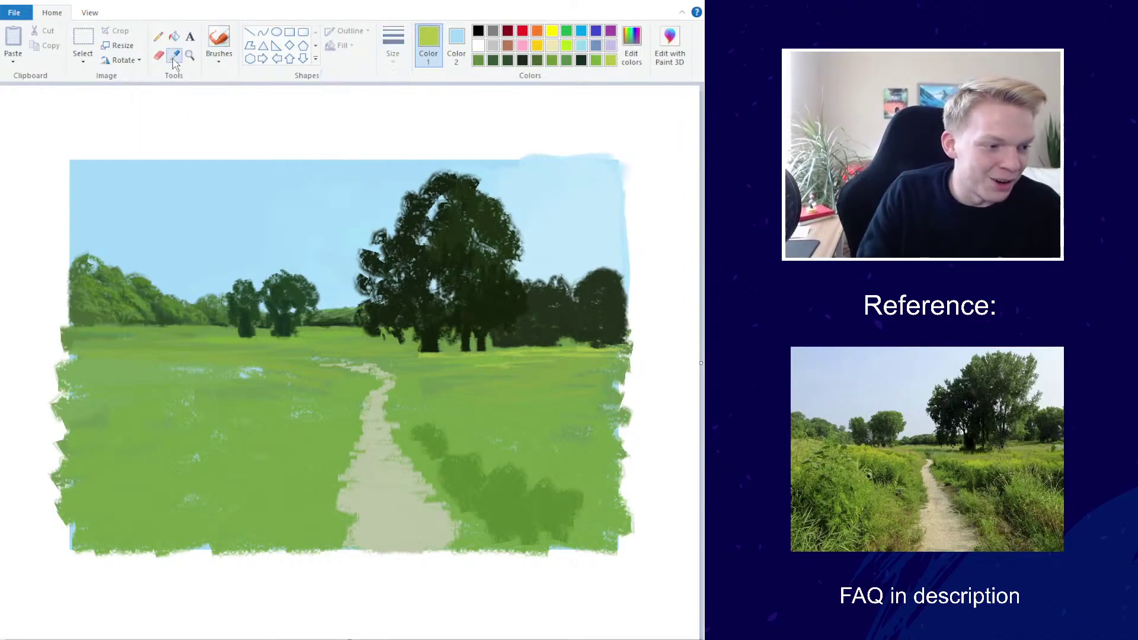
pyautogui.click(485, 352)
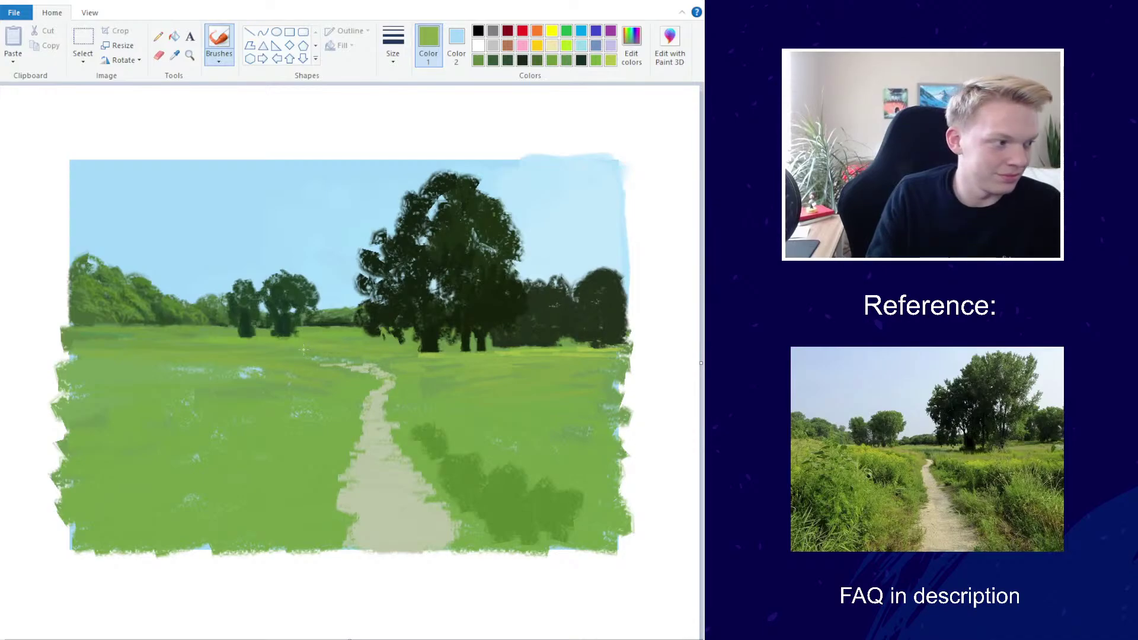
# Sample the light sky blue and dab small sky gaps into the large tree's foliage
pyautogui.click(174, 54)
pyautogui.click(549, 252)
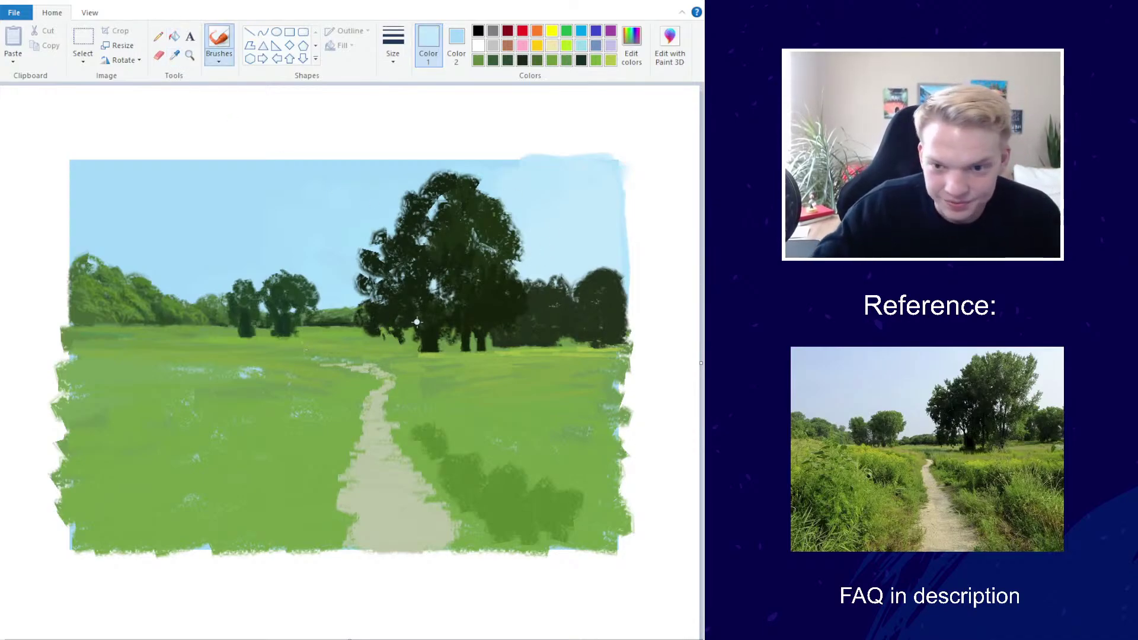
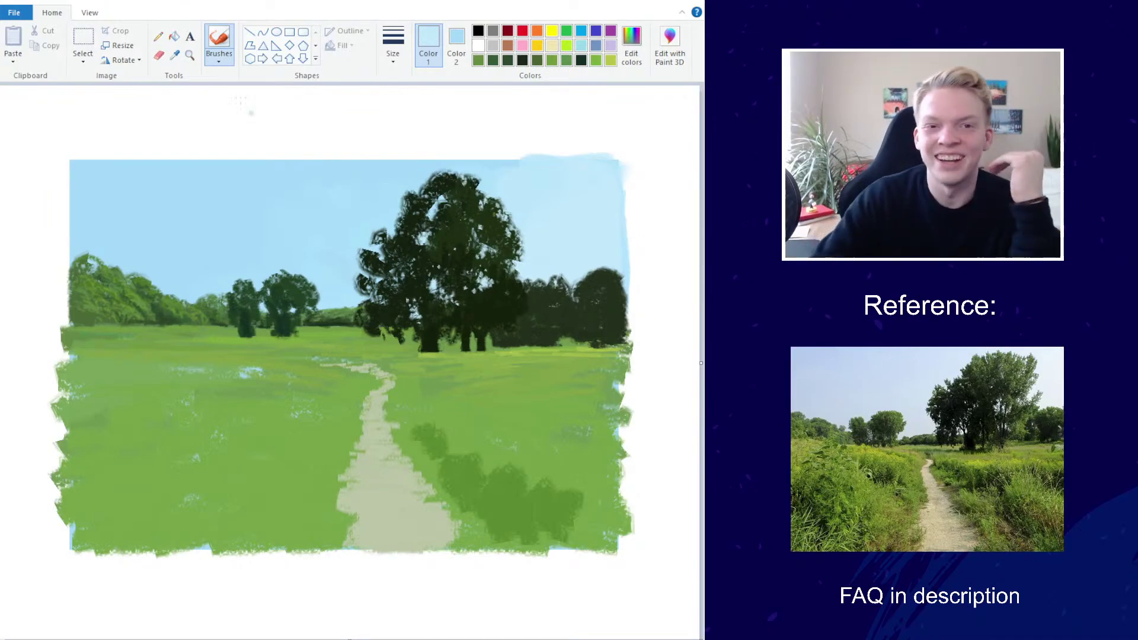
# Sample the bush green, darken it to hue 60, saturation 119 and luminance 57, and paint small bush shadows along the path's right edge
pyautogui.click(175, 55)
pyautogui.click(474, 508)
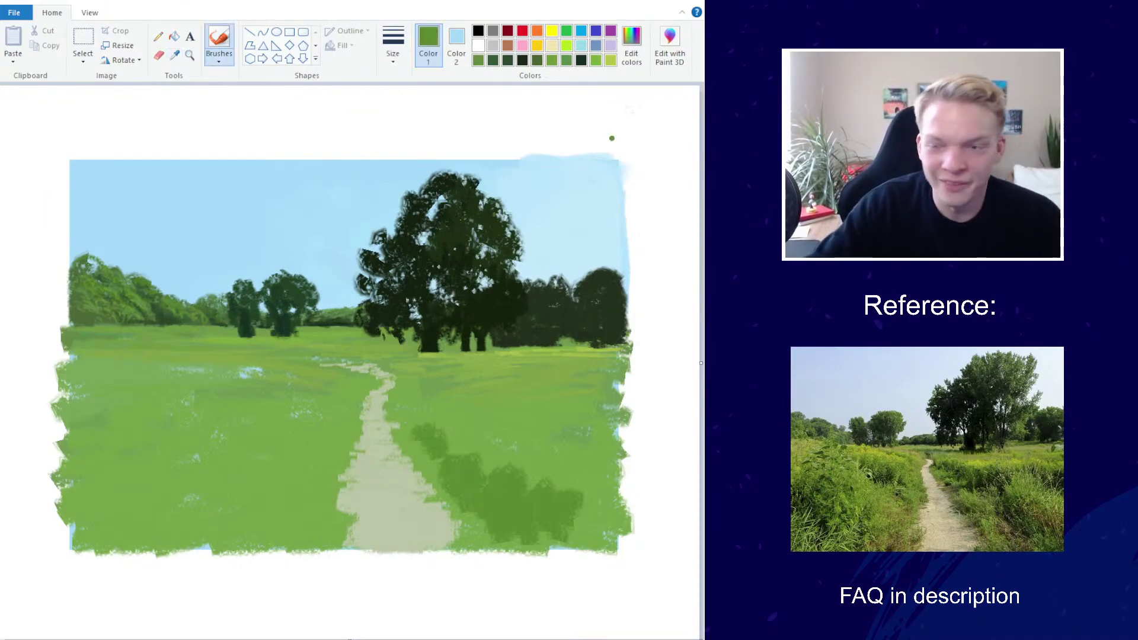
pyautogui.click(631, 44)
pyautogui.moveTo(496, 320); pyautogui.dragTo(494, 343)
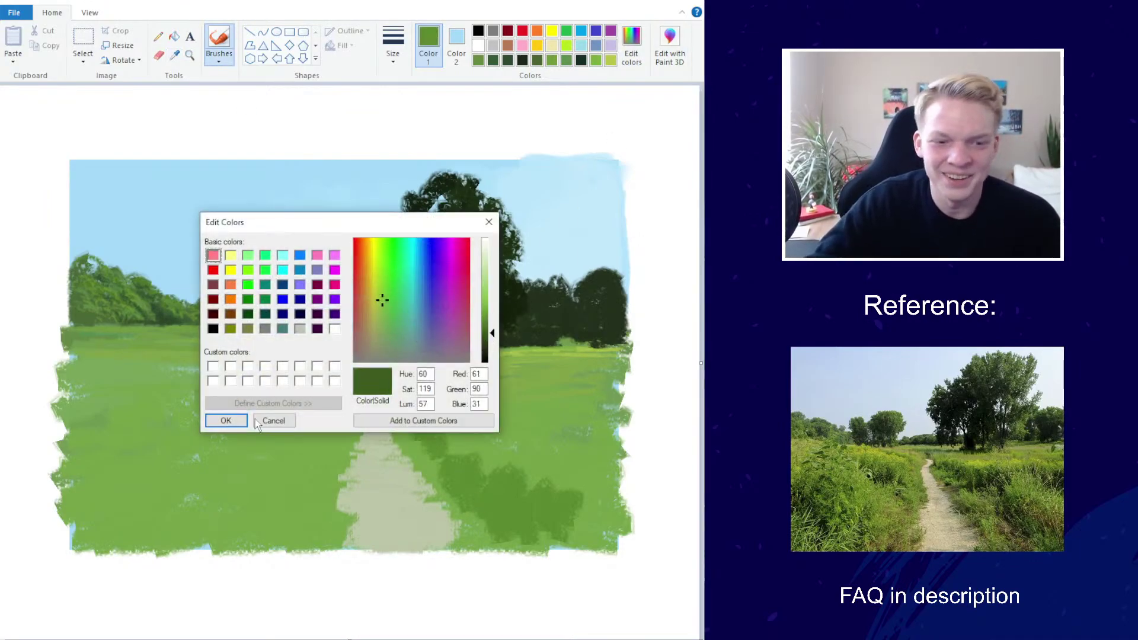
pyautogui.click(237, 422)
pyautogui.moveTo(410, 414)
pyautogui.mouseDown()
pyautogui.moveTo(399, 411)
pyautogui.moveTo(422, 435)
pyautogui.moveTo(425, 424)
pyautogui.moveTo(431, 462)
pyautogui.mouseUp()
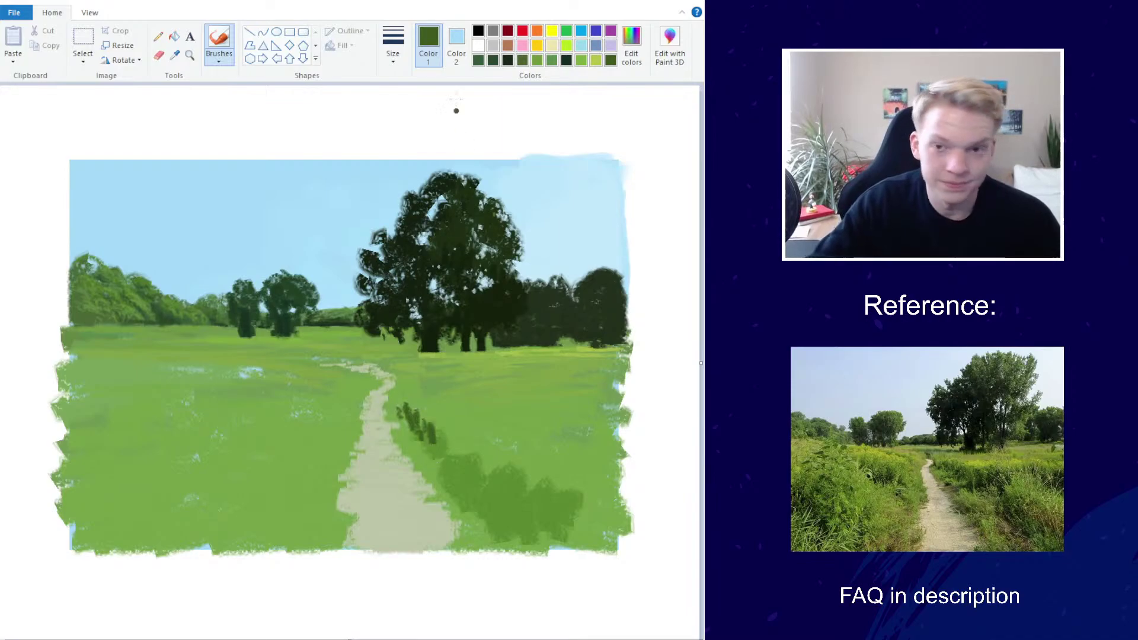
# Extend the dark bushes from the path across the right side of the meadow with the largest stroke size
pyautogui.click(392, 46)
pyautogui.click(364, 162)
pyautogui.moveTo(435, 417)
pyautogui.mouseDown()
pyautogui.moveTo(456, 470)
pyautogui.moveTo(465, 431)
pyautogui.moveTo(480, 462)
pyautogui.moveTo(558, 443)
pyautogui.moveTo(594, 473)
pyautogui.moveTo(606, 442)
pyautogui.moveTo(591, 428)
pyautogui.moveTo(512, 434)
pyautogui.moveTo(540, 444)
pyautogui.moveTo(569, 426)
pyautogui.mouseUp()
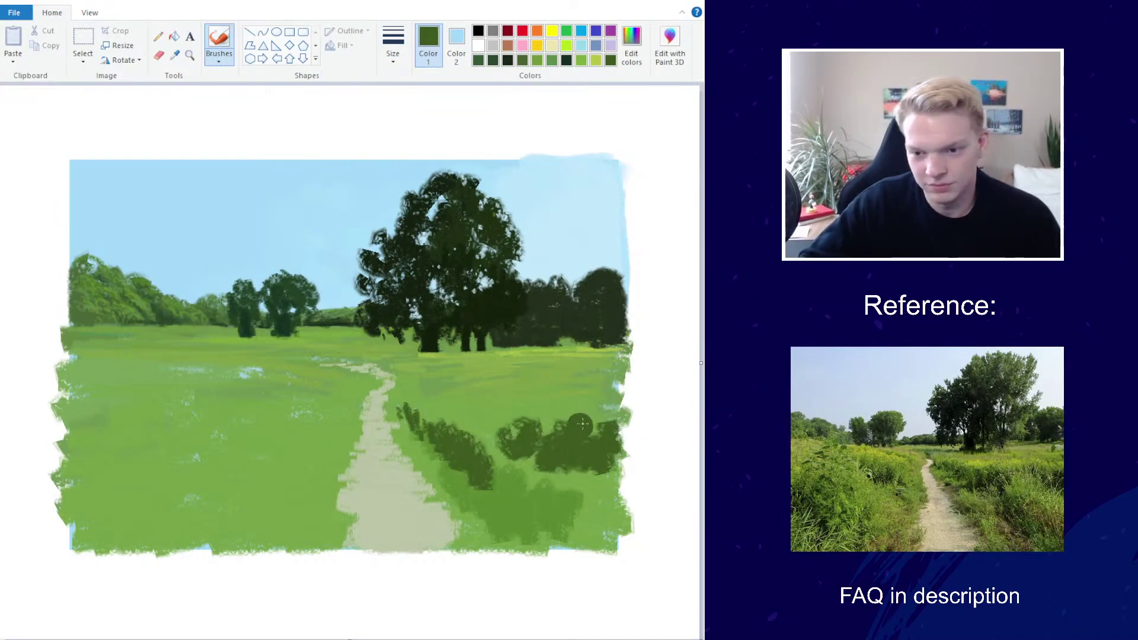
# Choose the Watercolor brush at its smallest size, sample the bush green and darken it to hue 71, saturation 83 and luminance 31
pyautogui.click(219, 45)
pyautogui.click(144, 134)
pyautogui.click(393, 51)
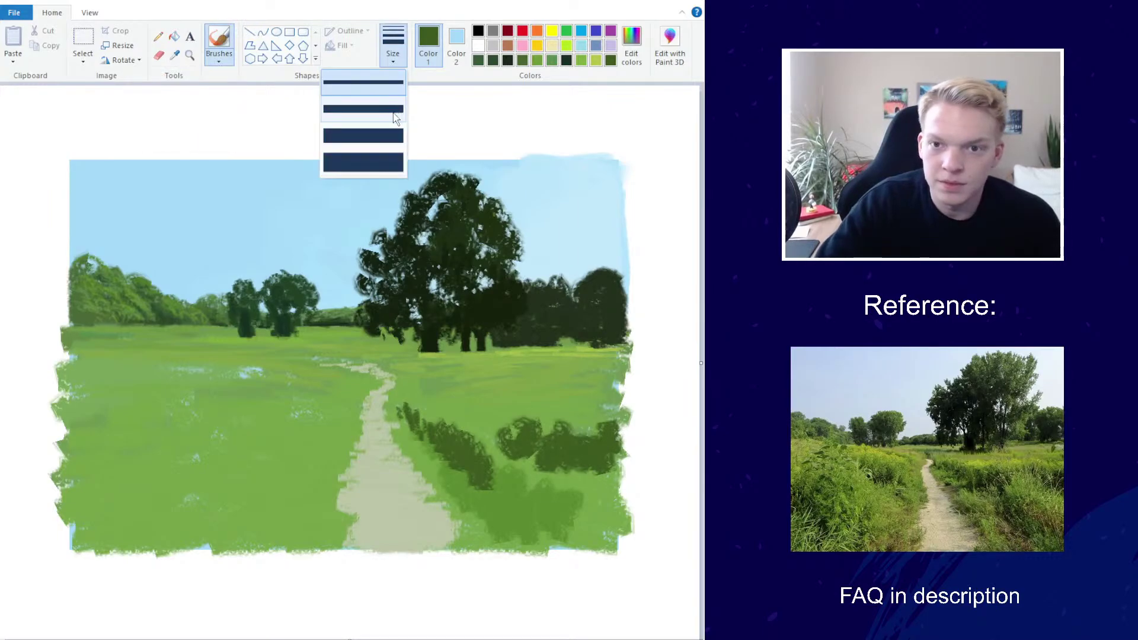
pyautogui.click(359, 82)
pyautogui.click(175, 55)
pyautogui.click(468, 456)
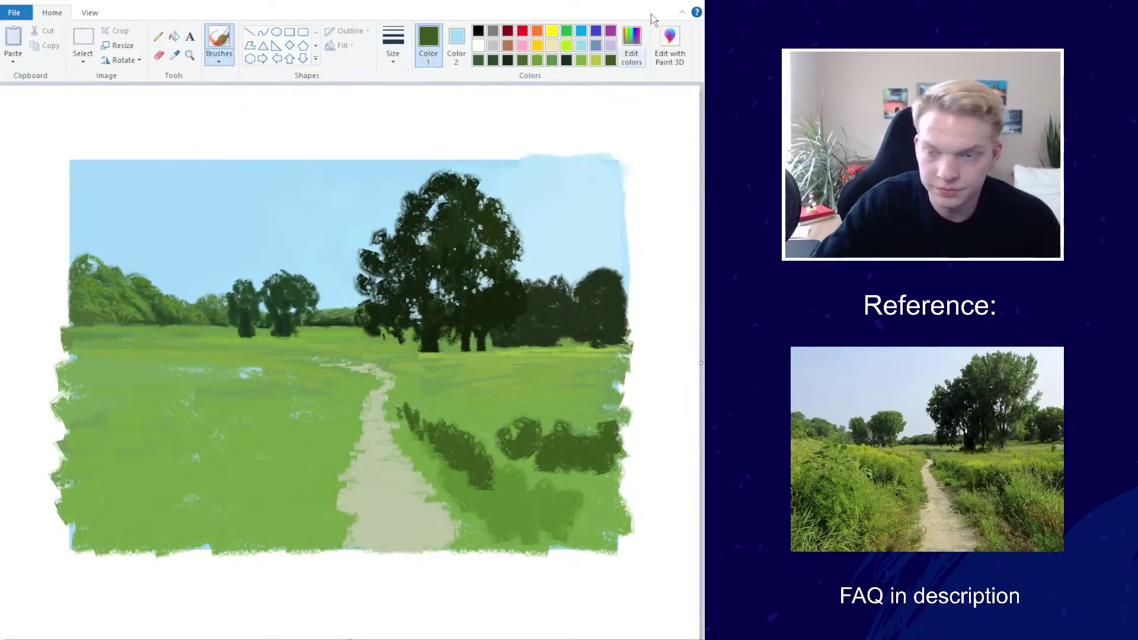
pyautogui.click(632, 44)
pyautogui.click(486, 354)
pyautogui.click(388, 317)
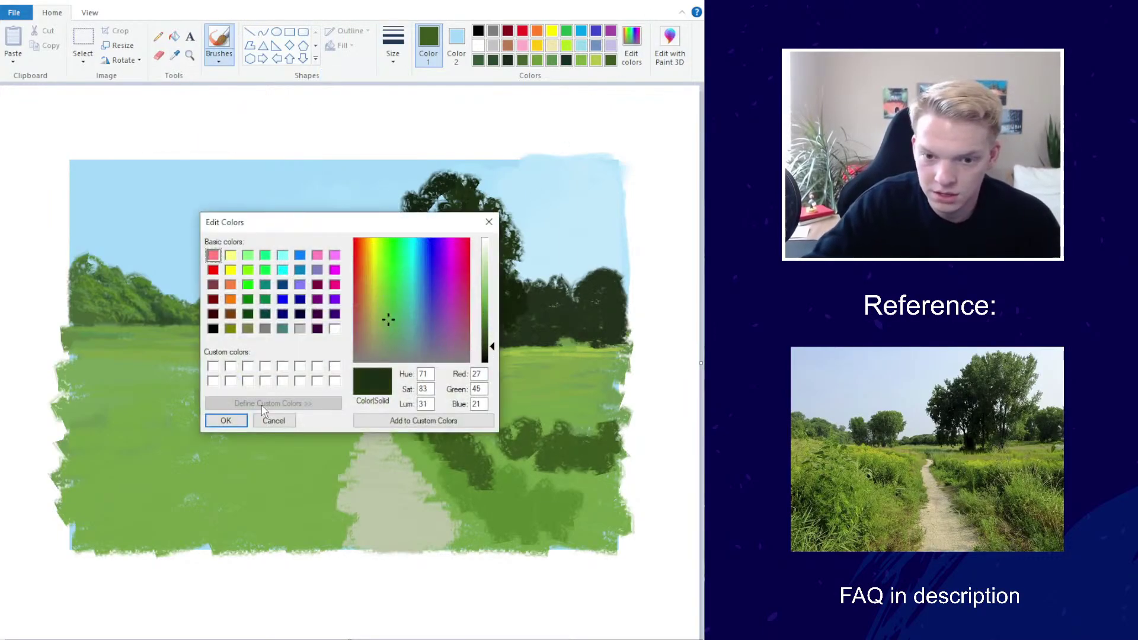
pyautogui.click(233, 420)
# Paint dark vertical grass blades over the bushes right of the path and down into the foreground beside it
pyautogui.moveTo(468, 449)
pyautogui.mouseDown()
pyautogui.moveTo(453, 424)
pyautogui.moveTo(470, 459)
pyautogui.moveTo(529, 435)
pyautogui.moveTo(545, 458)
pyautogui.moveTo(551, 438)
pyautogui.moveTo(564, 442)
pyautogui.moveTo(514, 425)
pyautogui.moveTo(523, 422)
pyautogui.moveTo(556, 422)
pyautogui.moveTo(570, 462)
pyautogui.moveTo(595, 439)
pyautogui.moveTo(583, 422)
pyautogui.moveTo(606, 458)
pyautogui.moveTo(486, 506)
pyautogui.moveTo(487, 493)
pyautogui.moveTo(506, 522)
pyautogui.moveTo(501, 481)
pyautogui.moveTo(515, 529)
pyautogui.mouseUp()
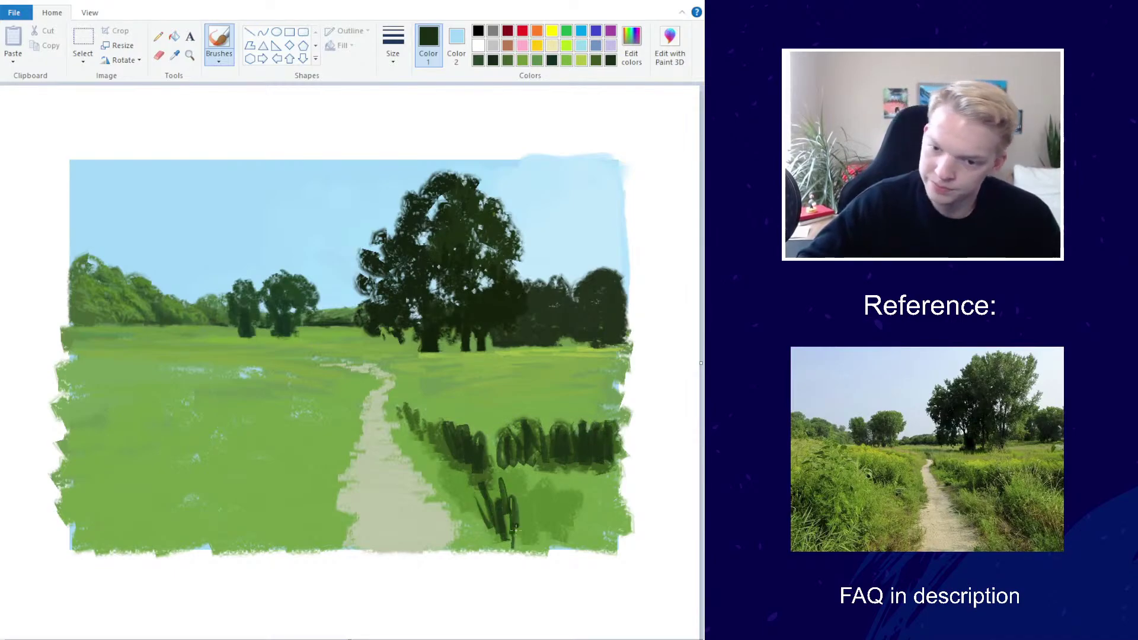
pyautogui.moveTo(481, 491); pyautogui.dragTo(497, 503)
pyautogui.moveTo(504, 491); pyautogui.dragTo(519, 526)
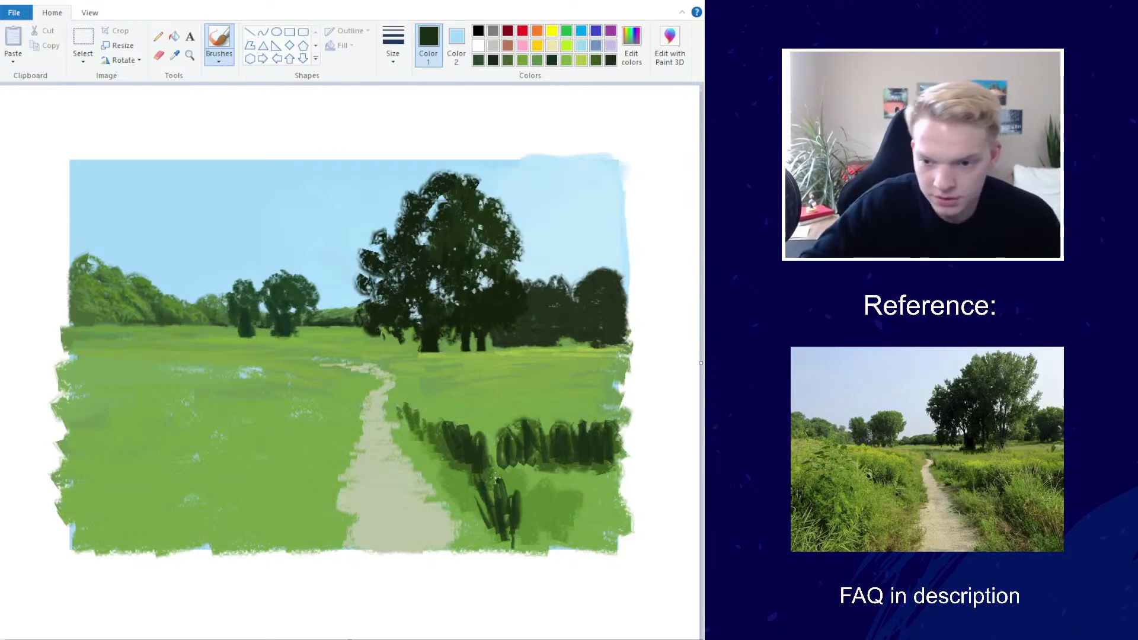
pyautogui.moveTo(495, 478); pyautogui.dragTo(484, 498)
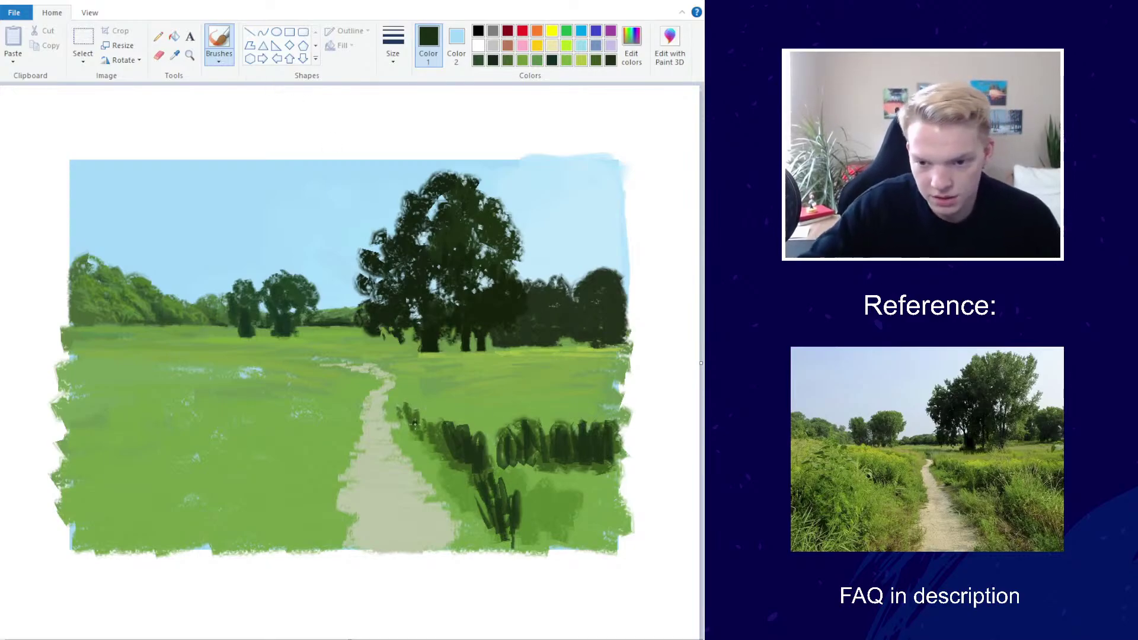
# Brighten the dark green with hue 57 and saturation 117, and paint thin grass blades along the path's far right edge and left of the path
pyautogui.click(631, 45)
pyautogui.click(382, 299)
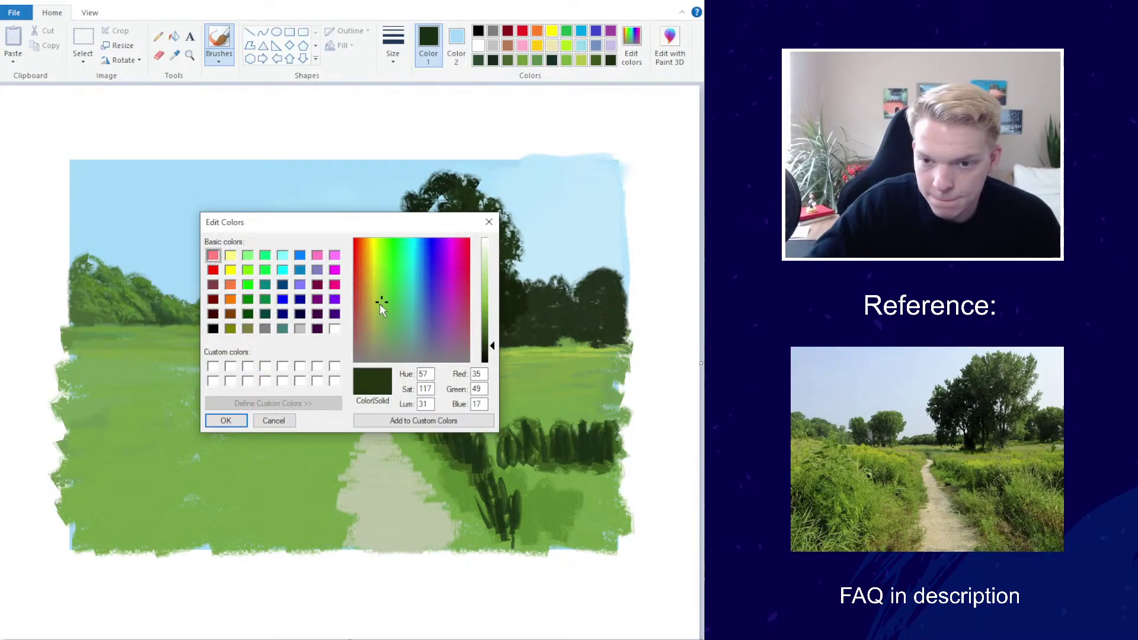
pyautogui.click(489, 342)
pyautogui.click(225, 420)
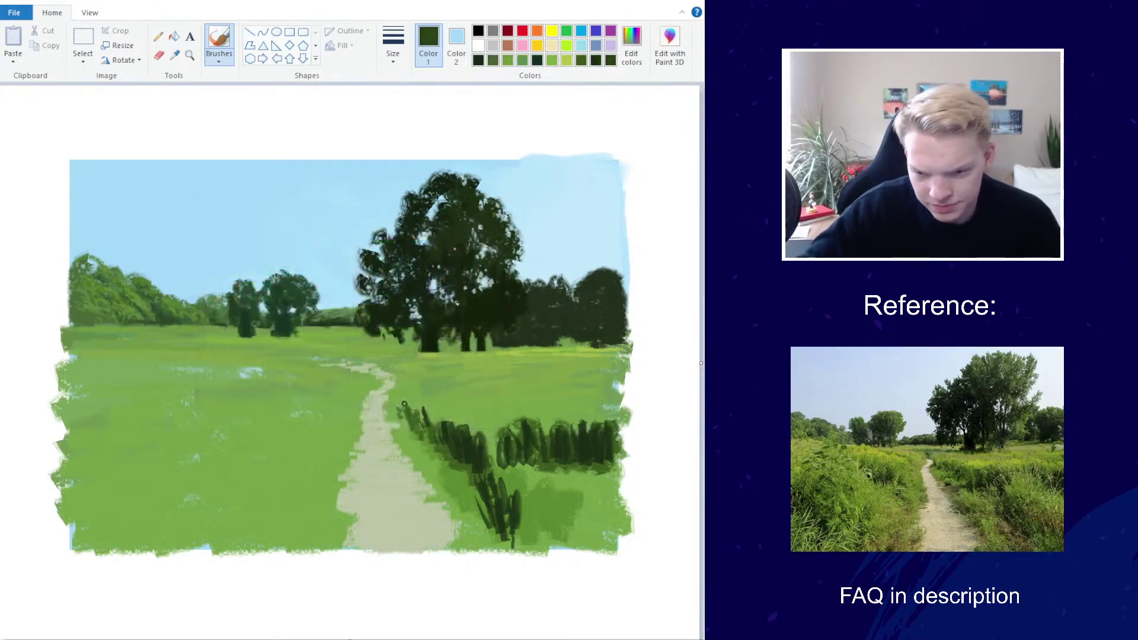
pyautogui.moveTo(415, 409)
pyautogui.mouseDown()
pyautogui.moveTo(391, 382)
pyautogui.moveTo(421, 416)
pyautogui.moveTo(441, 412)
pyautogui.moveTo(460, 430)
pyautogui.moveTo(465, 420)
pyautogui.moveTo(481, 445)
pyautogui.moveTo(471, 410)
pyautogui.mouseUp()
pyautogui.moveTo(496, 457); pyautogui.dragTo(496, 418)
pyautogui.moveTo(315, 441)
pyautogui.mouseDown()
pyautogui.moveTo(329, 429)
pyautogui.moveTo(275, 422)
pyautogui.moveTo(289, 410)
pyautogui.mouseUp()
pyautogui.moveTo(252, 420); pyautogui.dragTo(252, 405)
pyautogui.moveTo(231, 419)
pyautogui.mouseDown()
pyautogui.moveTo(269, 409)
pyautogui.moveTo(288, 427)
pyautogui.moveTo(270, 408)
pyautogui.mouseUp()
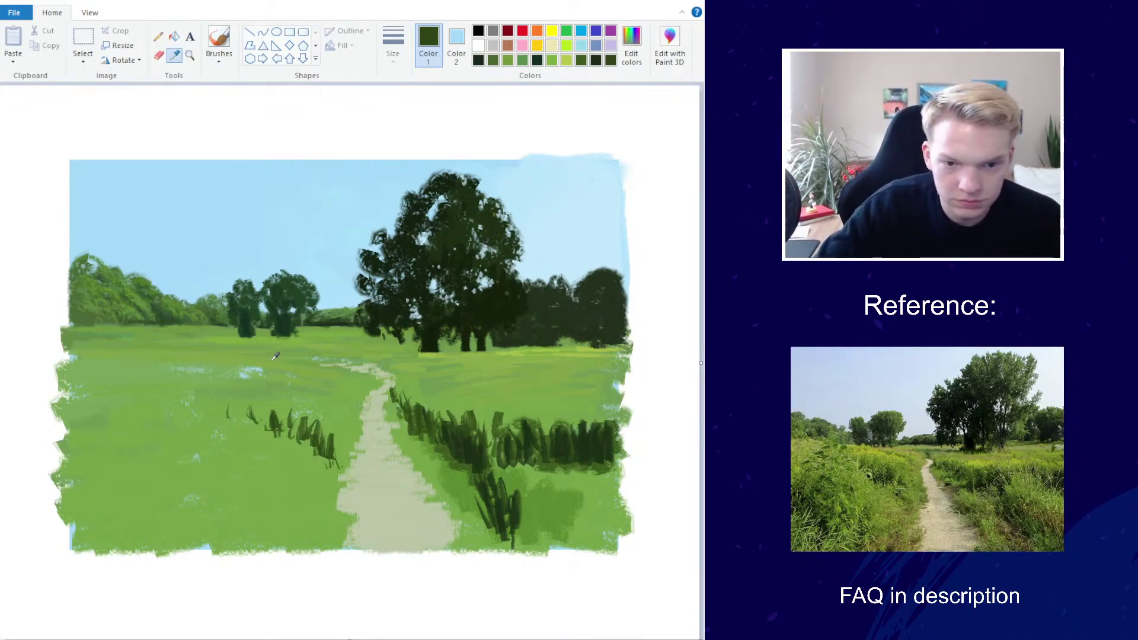
# Sample the meadow green, make it more saturated, and stroke highlights across the distant meadow with the Crayon brush at its smallest size
pyautogui.click(313, 363)
pyautogui.click(631, 44)
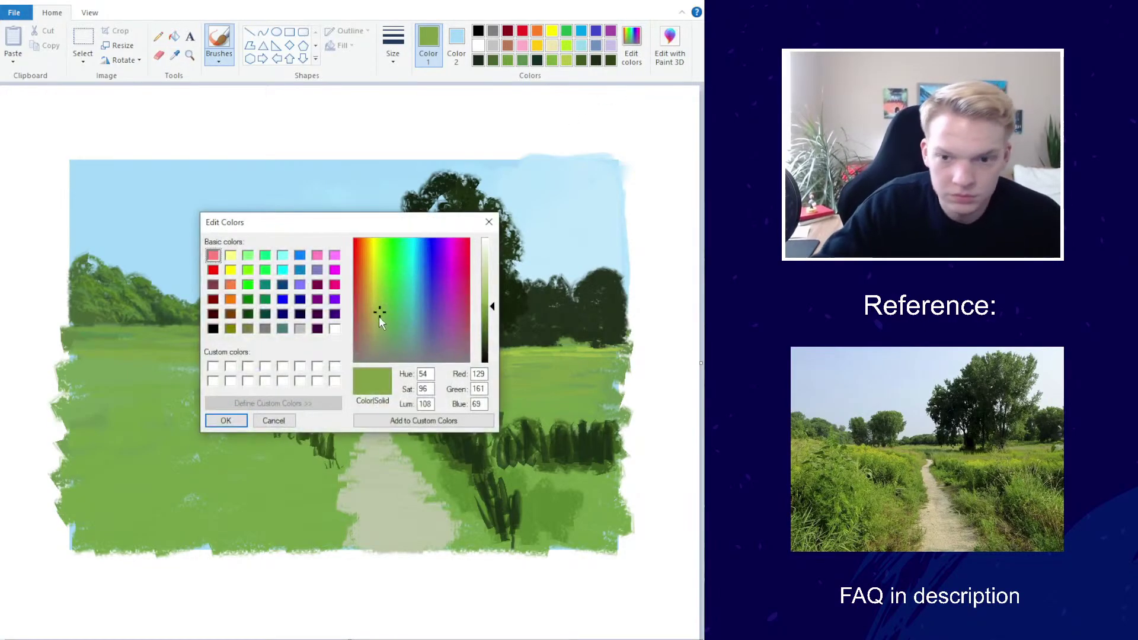
pyautogui.moveTo(380, 318); pyautogui.dragTo(379, 297)
pyautogui.click(240, 422)
pyautogui.click(218, 58)
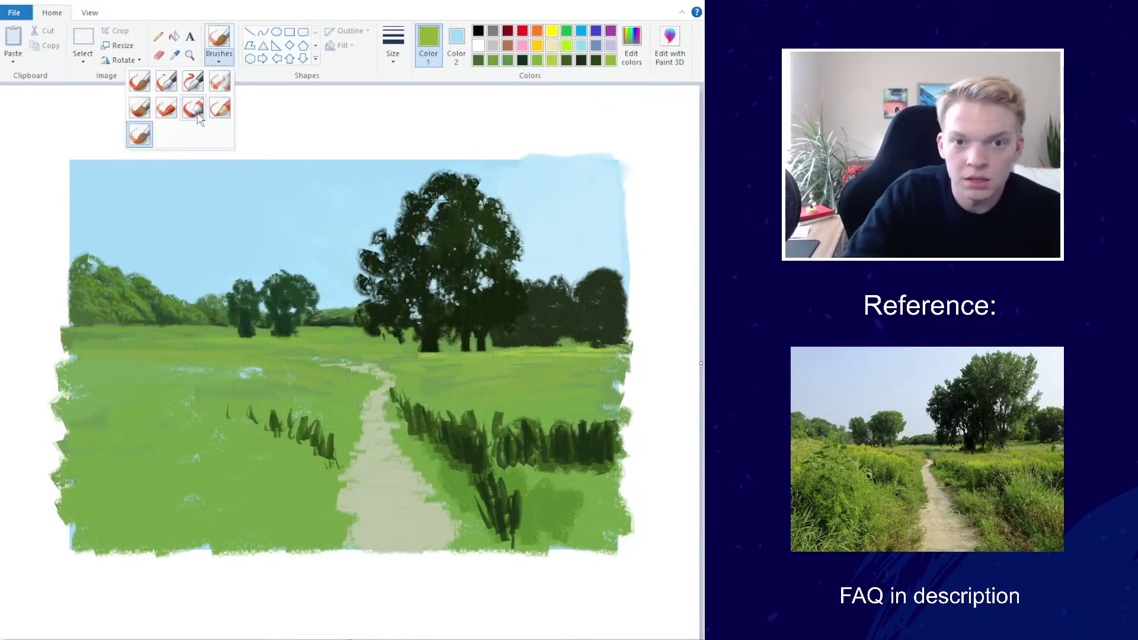
pyautogui.click(180, 111)
pyautogui.click(393, 47)
pyautogui.click(387, 84)
pyautogui.moveTo(236, 346)
pyautogui.mouseDown()
pyautogui.moveTo(71, 331)
pyautogui.moveTo(226, 357)
pyautogui.mouseUp()
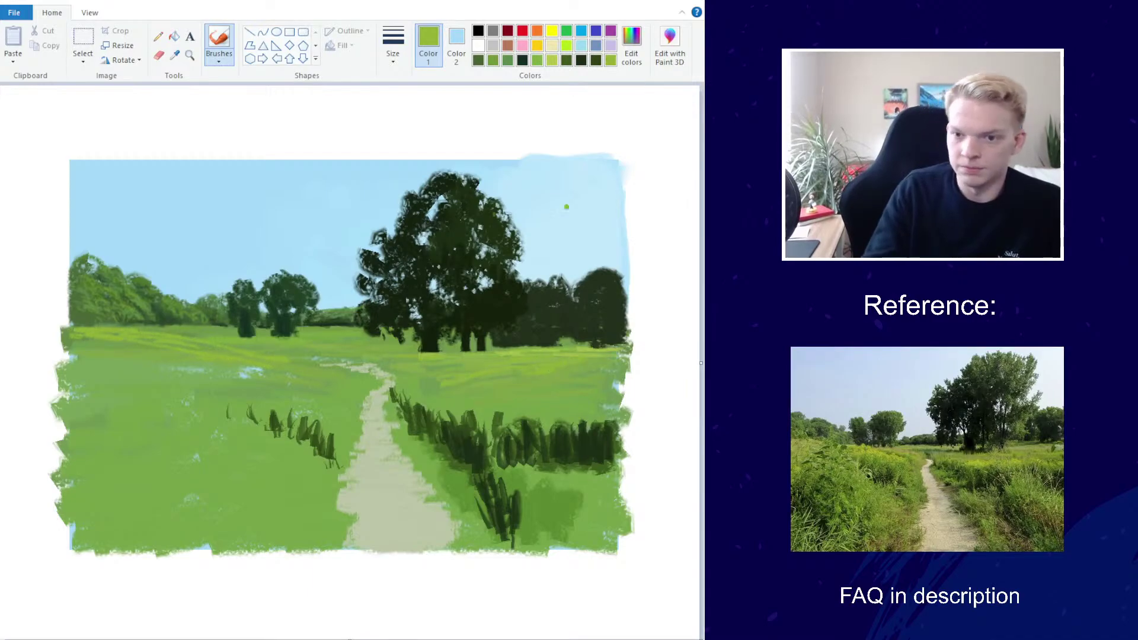
# Set the colour to hue 38, saturation 128 and luminance 108, and paint yellow streaks across the distant meadow left of the path
pyautogui.click(631, 44)
pyautogui.click(373, 296)
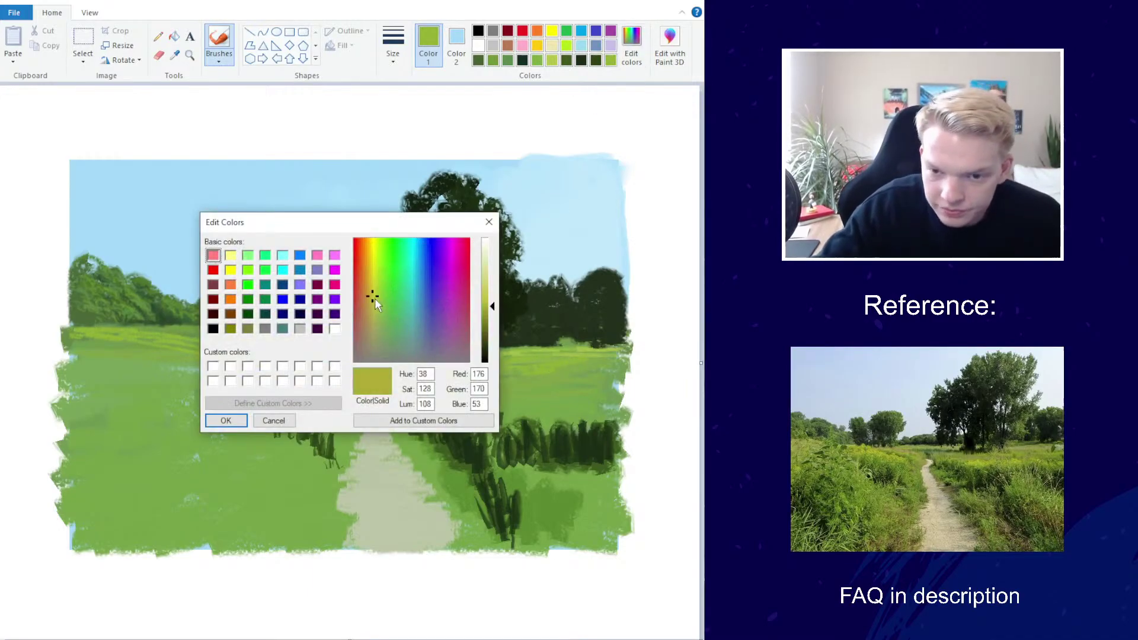
pyautogui.click(226, 421)
pyautogui.moveTo(204, 346); pyautogui.dragTo(109, 347)
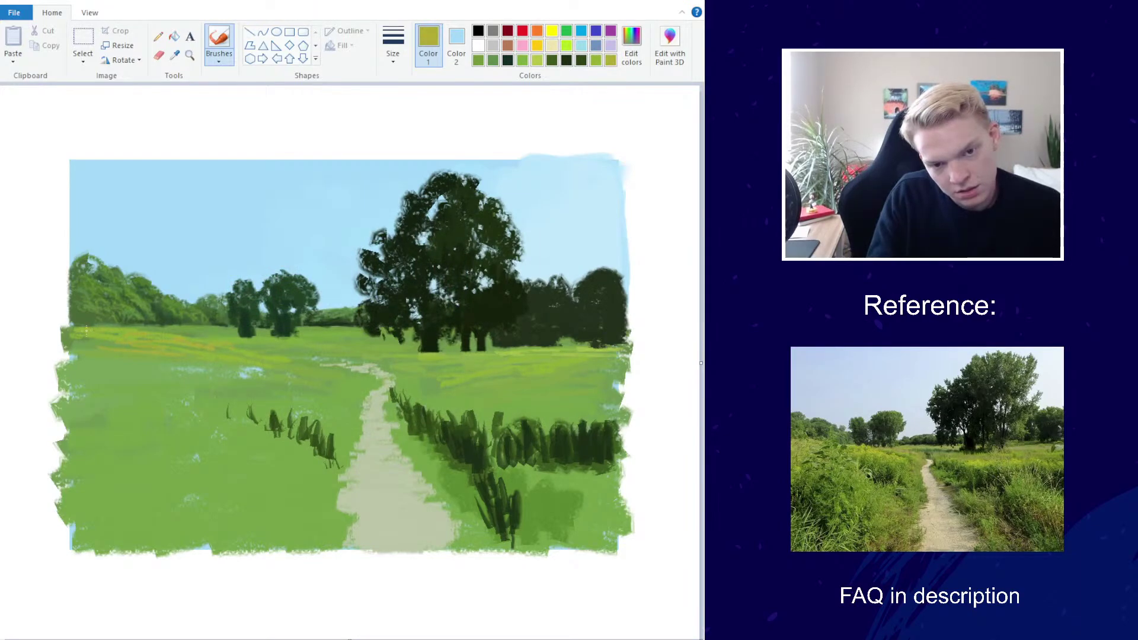
pyautogui.moveTo(242, 345); pyautogui.dragTo(302, 356)
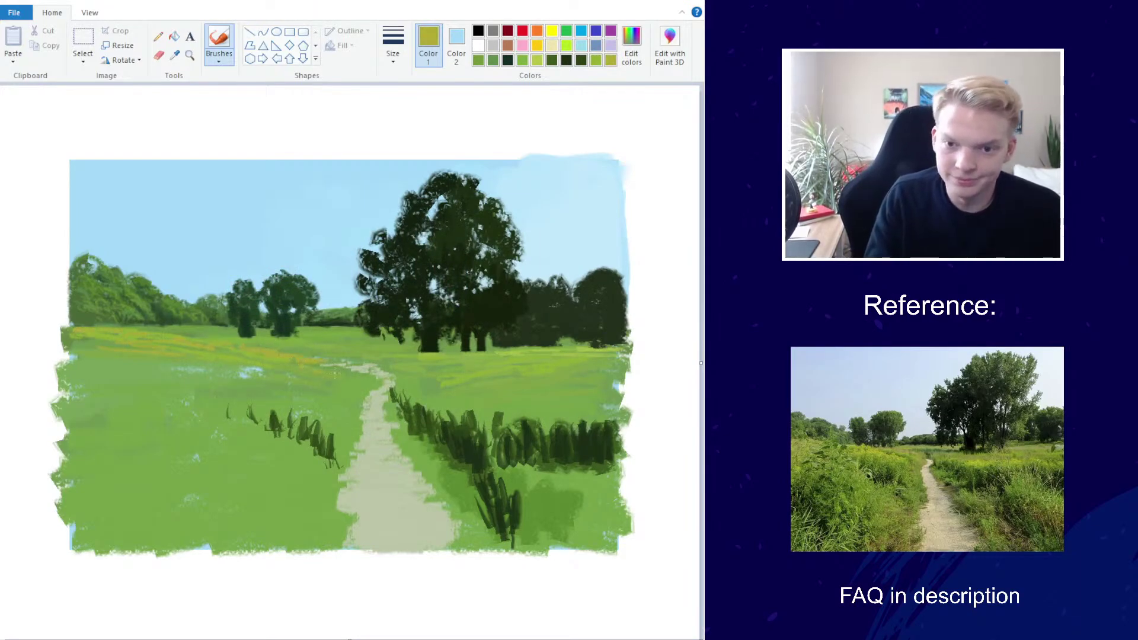
# Shift the yellow towards green and work further yellow-green patches into the meadow right of the path below the large tree
pyautogui.click(631, 45)
pyautogui.click(377, 303)
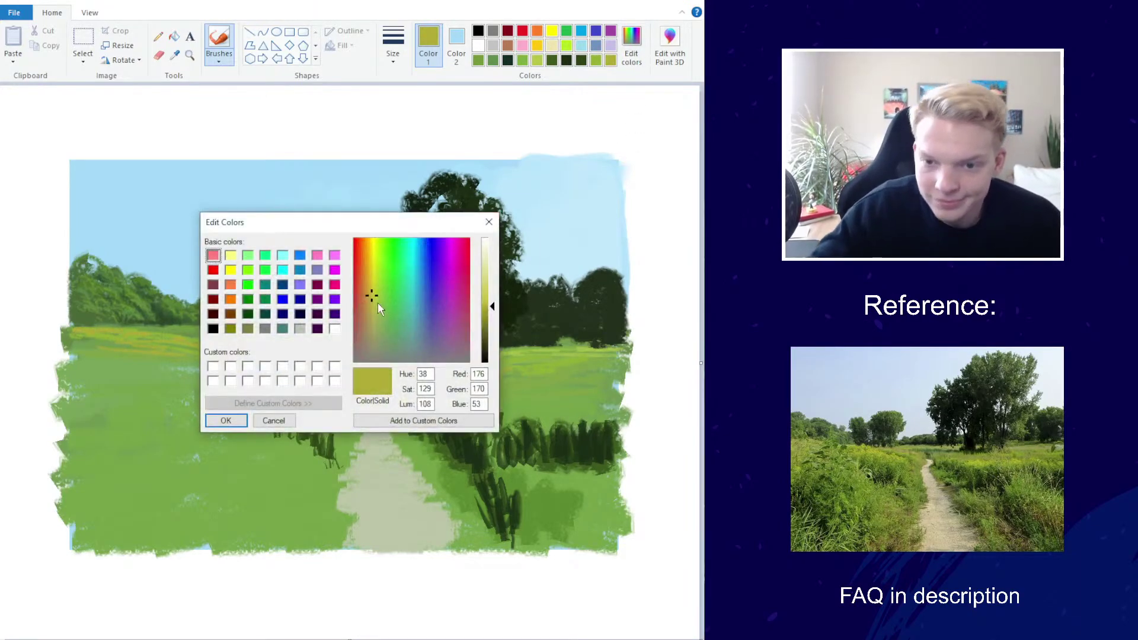
pyautogui.click(228, 421)
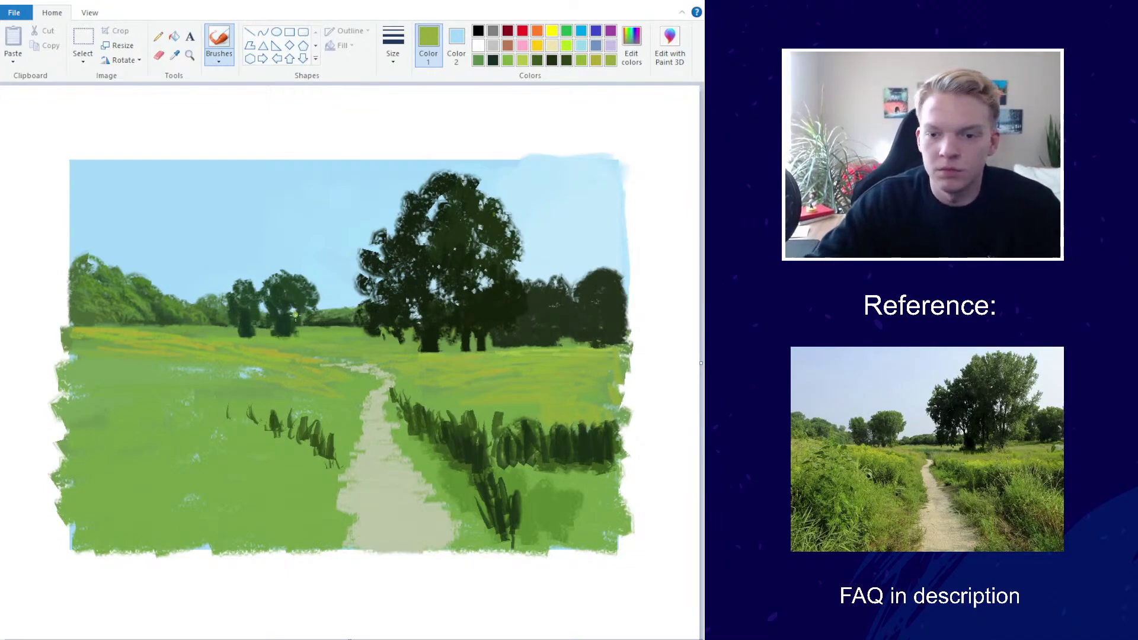
# Sample and adjust a mid green from the bushes, and paint grass tips with the Watercolor brush along the upper edge beside the path
pyautogui.click(175, 55)
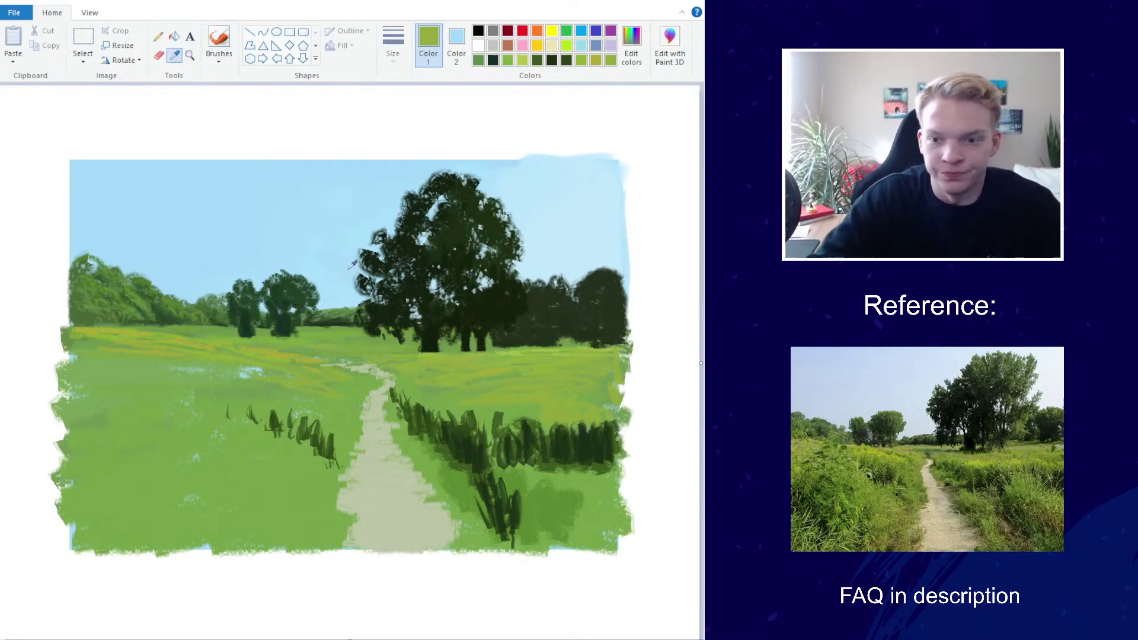
pyautogui.click(500, 421)
pyautogui.click(631, 48)
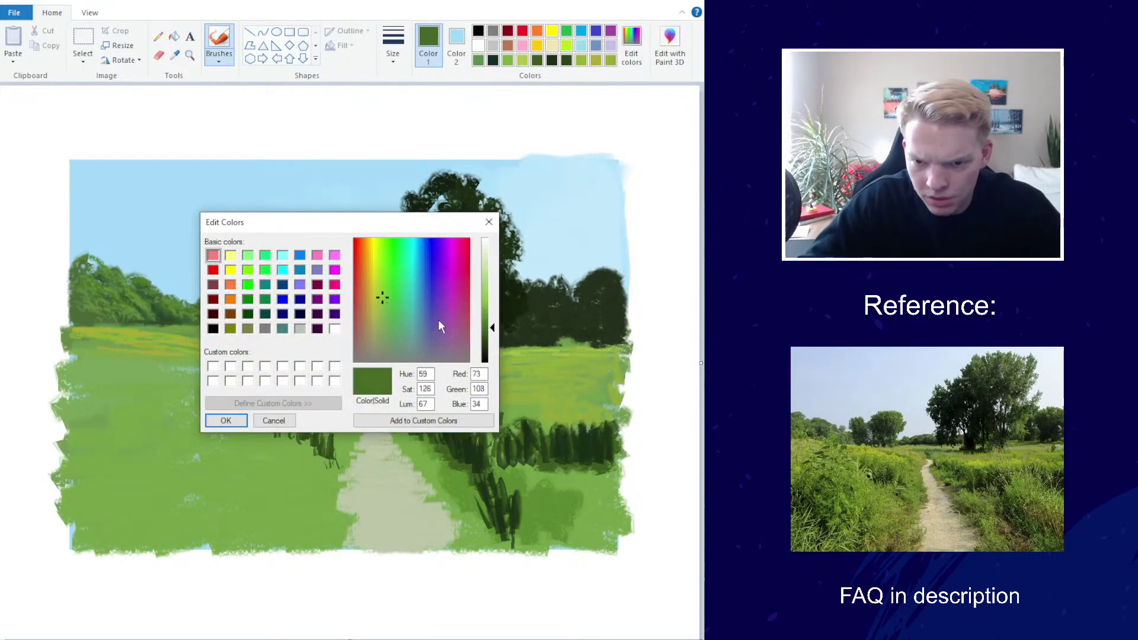
pyautogui.click(226, 420)
pyautogui.click(218, 54)
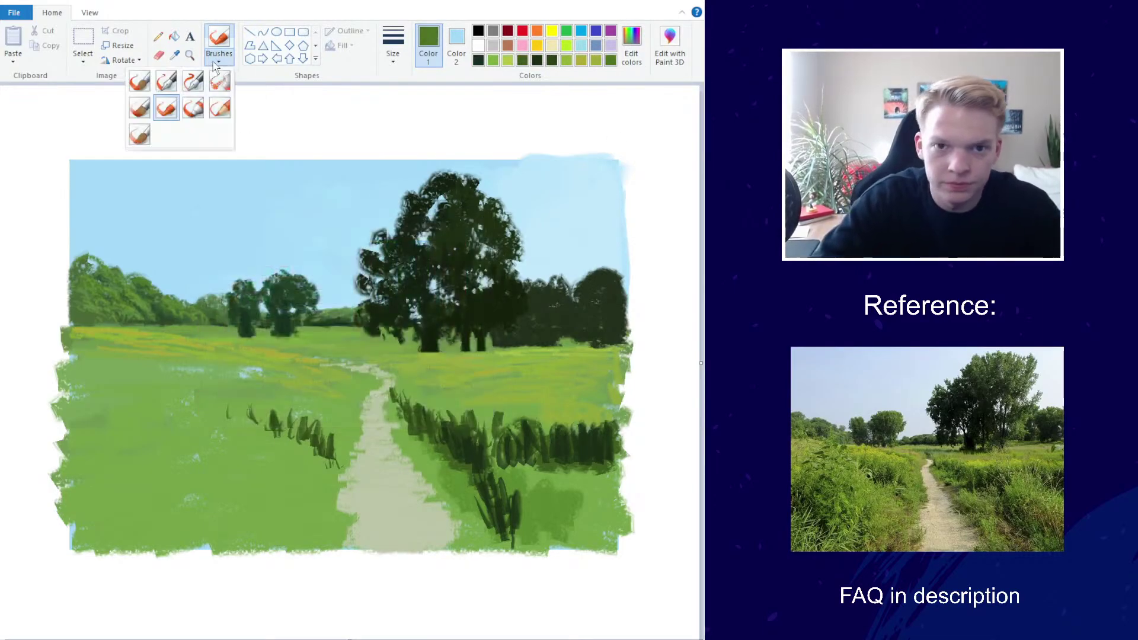
pyautogui.click(140, 136)
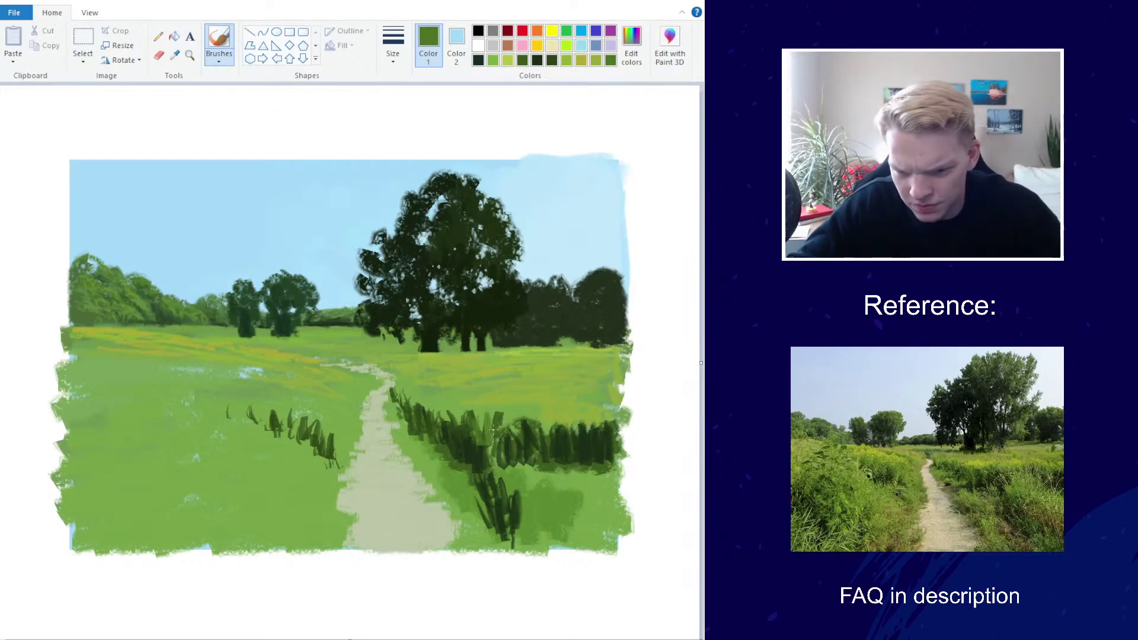
pyautogui.moveTo(446, 408)
pyautogui.mouseDown()
pyautogui.moveTo(457, 429)
pyautogui.moveTo(444, 410)
pyautogui.mouseUp()
pyautogui.moveTo(442, 402)
pyautogui.mouseDown()
pyautogui.moveTo(465, 409)
pyautogui.moveTo(414, 391)
pyautogui.moveTo(435, 410)
pyautogui.mouseUp()
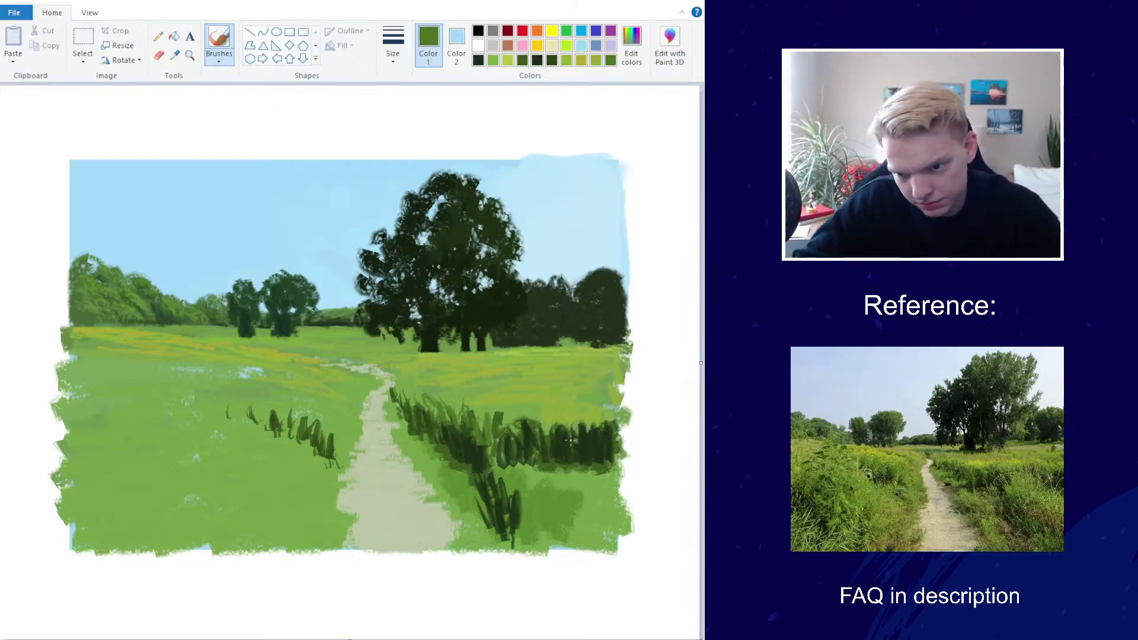
# Layer long mid-green grass blades through the dark bushes and over the foreground right of the path
pyautogui.moveTo(537, 412)
pyautogui.mouseDown()
pyautogui.moveTo(567, 442)
pyautogui.moveTo(537, 498)
pyautogui.moveTo(522, 469)
pyautogui.moveTo(516, 495)
pyautogui.mouseUp()
pyautogui.moveTo(497, 453); pyautogui.dragTo(480, 479)
pyautogui.moveTo(504, 472)
pyautogui.mouseDown()
pyautogui.moveTo(491, 495)
pyautogui.moveTo(501, 493)
pyautogui.mouseUp()
pyautogui.moveTo(515, 449); pyautogui.dragTo(501, 485)
pyautogui.moveTo(530, 425)
pyautogui.mouseDown()
pyautogui.moveTo(520, 461)
pyautogui.moveTo(497, 474)
pyautogui.moveTo(521, 539)
pyautogui.mouseUp()
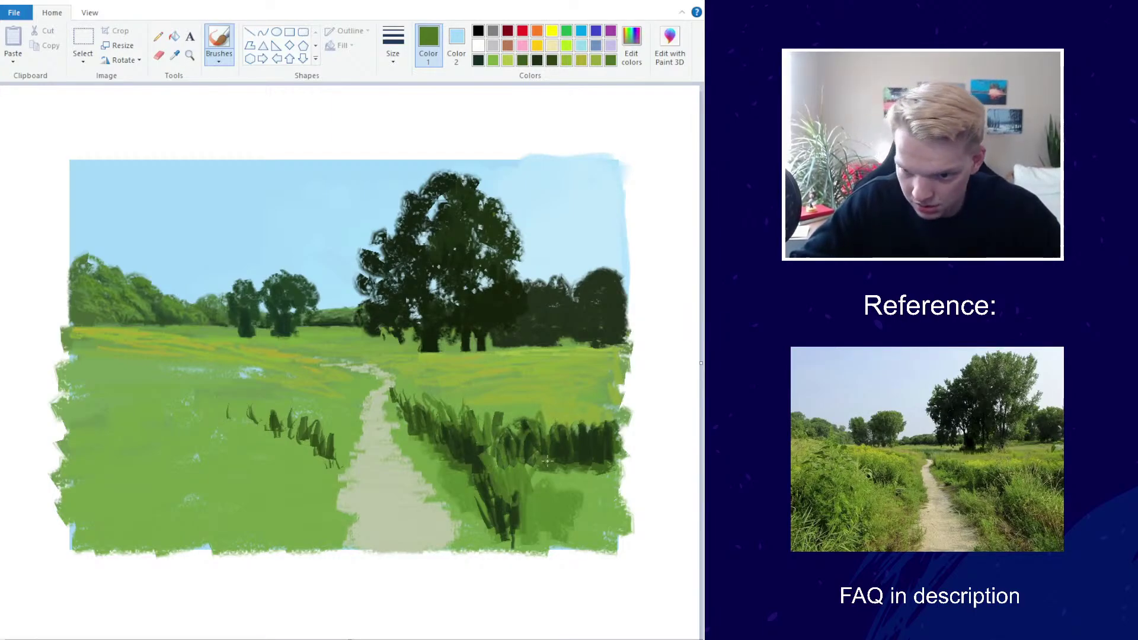
pyautogui.moveTo(551, 456); pyautogui.dragTo(536, 512)
pyautogui.moveTo(575, 458)
pyautogui.mouseDown()
pyautogui.moveTo(557, 509)
pyautogui.moveTo(547, 497)
pyautogui.mouseUp()
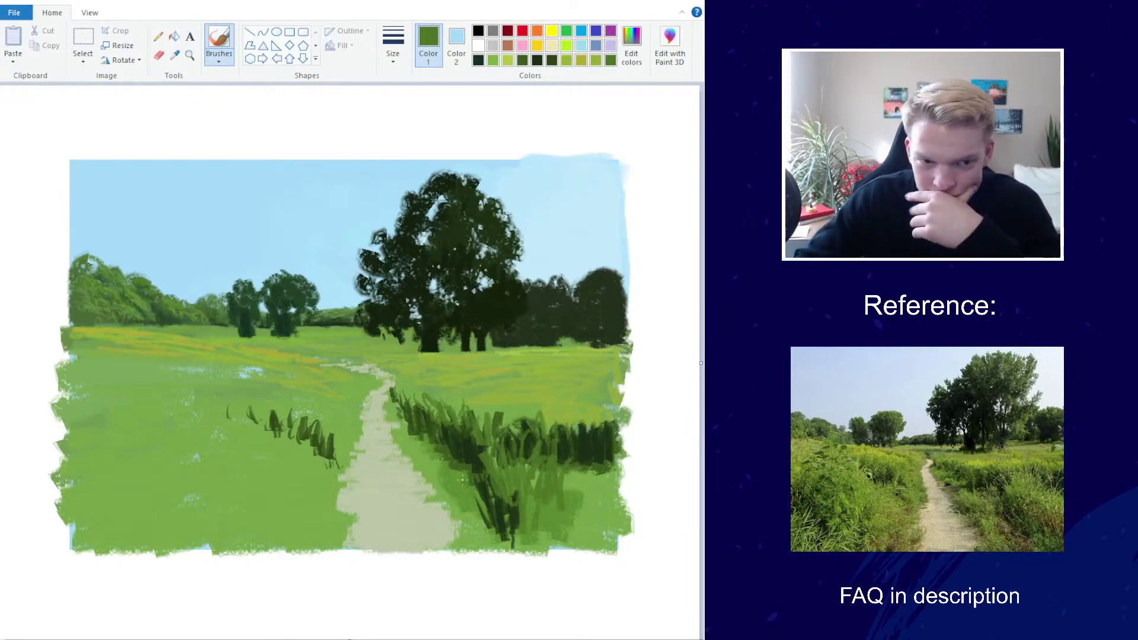
pyautogui.moveTo(451, 497); pyautogui.dragTo(503, 539)
pyautogui.moveTo(552, 506); pyautogui.dragTo(547, 543)
pyautogui.moveTo(578, 471); pyautogui.dragTo(560, 506)
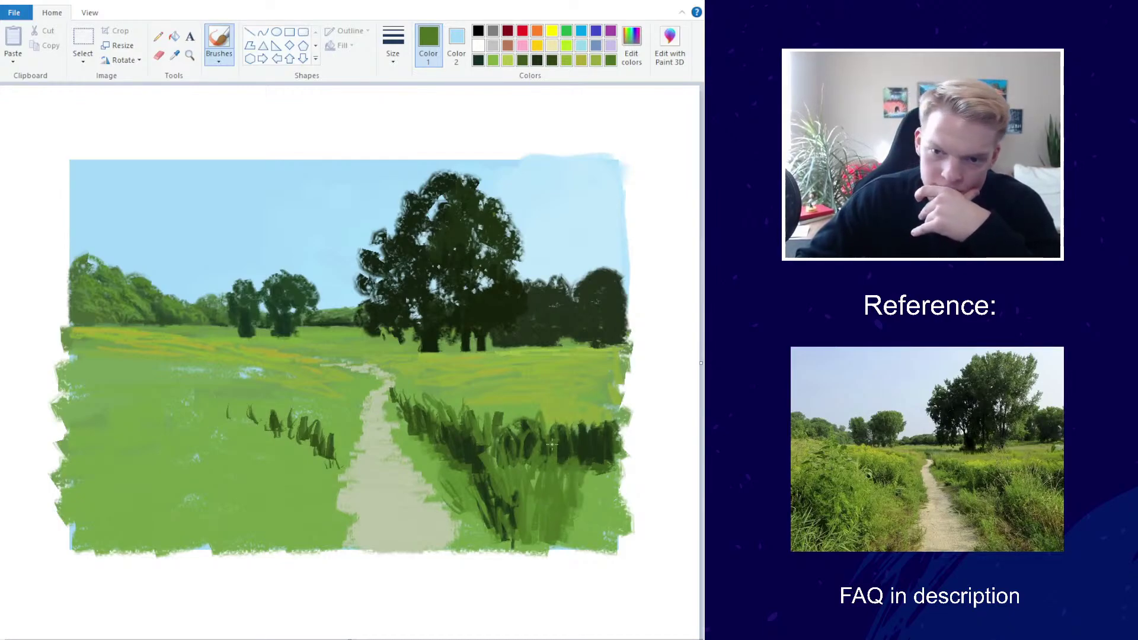
pyautogui.moveTo(557, 438); pyautogui.dragTo(542, 454)
# Paint mid-green grass blades around the dark tufts left of the path, lighten the green slightly and add blades near the path edge
pyautogui.moveTo(234, 425); pyautogui.dragTo(240, 446)
pyautogui.moveTo(259, 408)
pyautogui.mouseDown()
pyautogui.moveTo(287, 428)
pyautogui.moveTo(295, 474)
pyautogui.mouseUp()
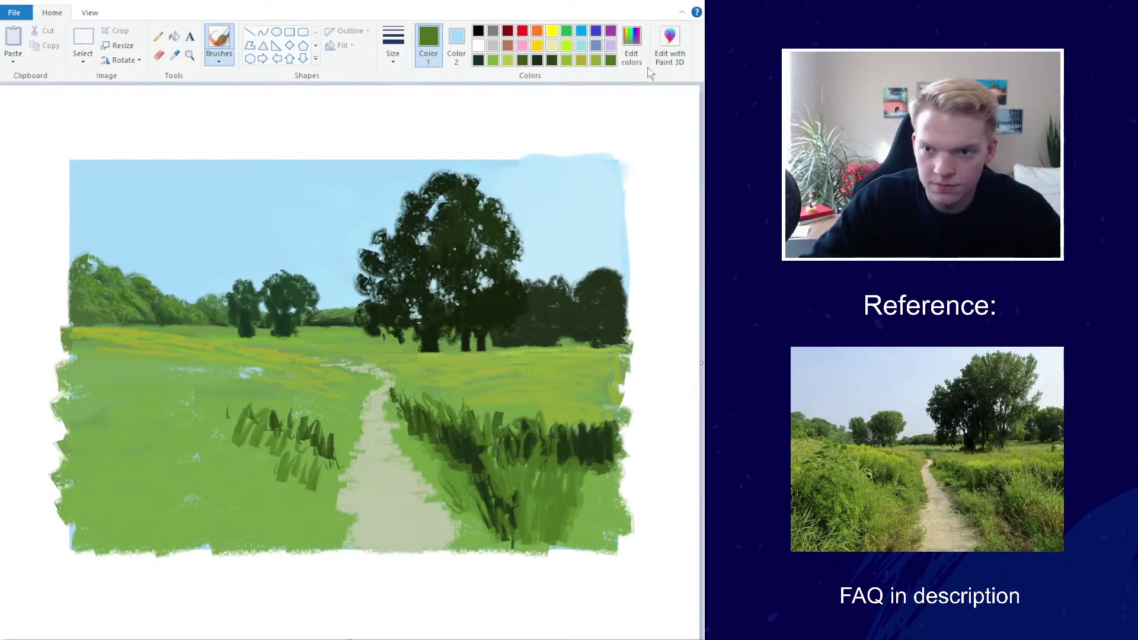
pyautogui.click(631, 45)
pyautogui.moveTo(492, 324); pyautogui.dragTo(492, 320)
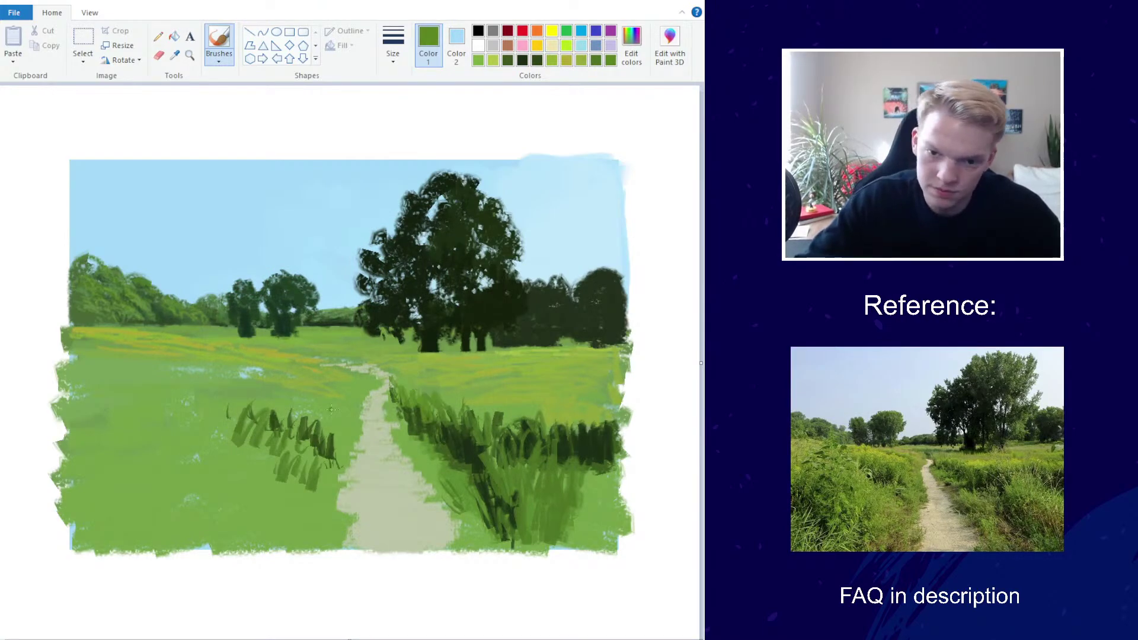
pyautogui.moveTo(343, 422)
pyautogui.mouseDown()
pyautogui.moveTo(337, 446)
pyautogui.moveTo(296, 401)
pyautogui.mouseUp()
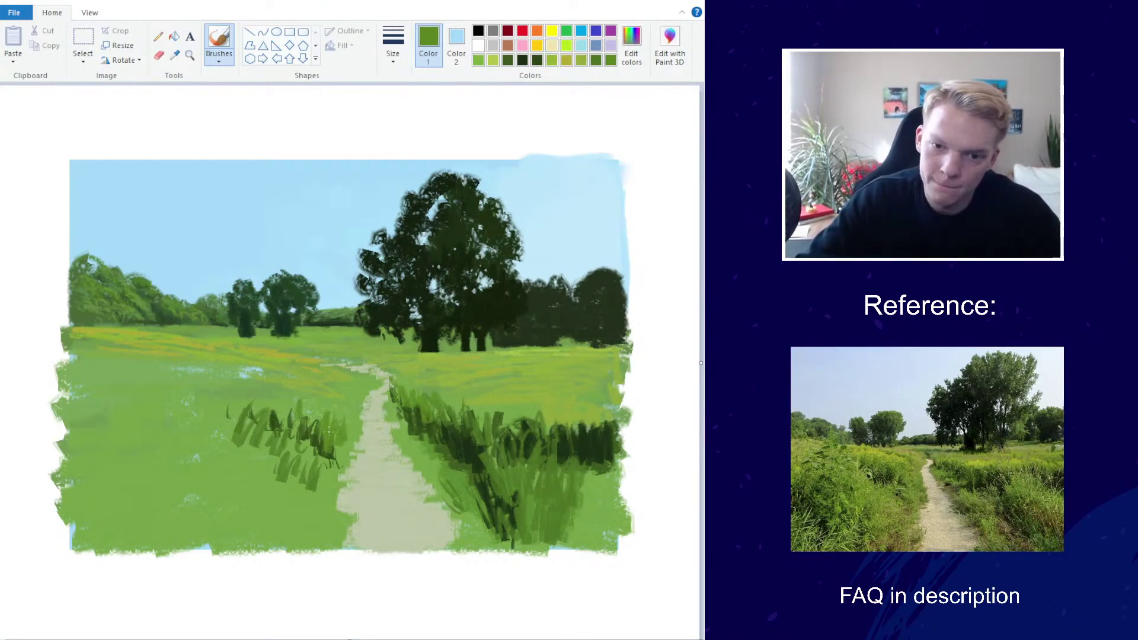
# Block in textured green foliage over the left foreground and the lower right corner with the Crayon brush at its largest size
pyautogui.click(218, 58)
pyautogui.click(166, 107)
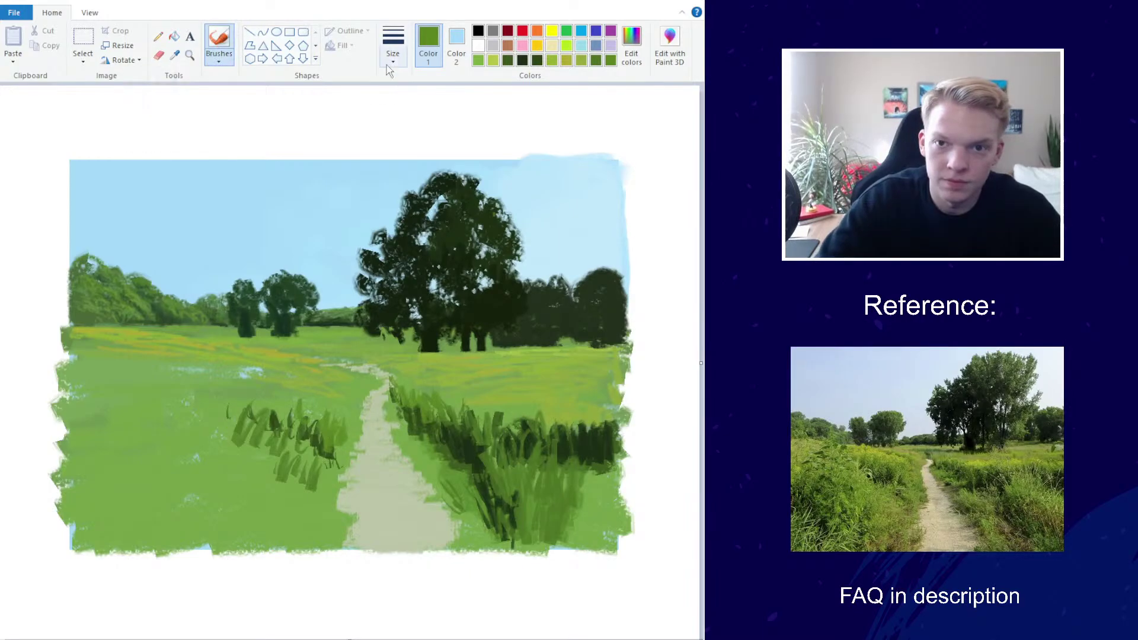
pyautogui.click(393, 53)
pyautogui.click(380, 161)
pyautogui.moveTo(229, 478)
pyautogui.mouseDown()
pyautogui.moveTo(250, 498)
pyautogui.moveTo(274, 483)
pyautogui.moveTo(292, 517)
pyautogui.moveTo(281, 465)
pyautogui.moveTo(315, 500)
pyautogui.moveTo(277, 516)
pyautogui.moveTo(228, 447)
pyautogui.moveTo(259, 499)
pyautogui.moveTo(200, 457)
pyautogui.moveTo(220, 477)
pyautogui.moveTo(172, 418)
pyautogui.moveTo(230, 444)
pyautogui.moveTo(155, 406)
pyautogui.moveTo(189, 404)
pyautogui.moveTo(244, 475)
pyautogui.moveTo(148, 385)
pyautogui.moveTo(69, 397)
pyautogui.moveTo(89, 388)
pyautogui.moveTo(153, 398)
pyautogui.moveTo(185, 415)
pyautogui.moveTo(113, 385)
pyautogui.moveTo(221, 419)
pyautogui.moveTo(302, 505)
pyautogui.moveTo(276, 477)
pyautogui.moveTo(168, 432)
pyautogui.moveTo(198, 497)
pyautogui.moveTo(256, 509)
pyautogui.moveTo(259, 536)
pyautogui.moveTo(144, 448)
pyautogui.moveTo(249, 525)
pyautogui.moveTo(327, 521)
pyautogui.moveTo(141, 487)
pyautogui.moveTo(101, 431)
pyautogui.moveTo(86, 429)
pyautogui.moveTo(105, 413)
pyautogui.moveTo(167, 466)
pyautogui.moveTo(126, 506)
pyautogui.moveTo(189, 514)
pyautogui.moveTo(253, 547)
pyautogui.mouseUp()
pyautogui.moveTo(474, 539); pyautogui.dragTo(480, 509)
pyautogui.moveTo(533, 551)
pyautogui.mouseDown()
pyautogui.moveTo(591, 527)
pyautogui.moveTo(566, 470)
pyautogui.moveTo(575, 453)
pyautogui.moveTo(593, 514)
pyautogui.moveTo(536, 458)
pyautogui.moveTo(545, 443)
pyautogui.moveTo(582, 535)
pyautogui.mouseUp()
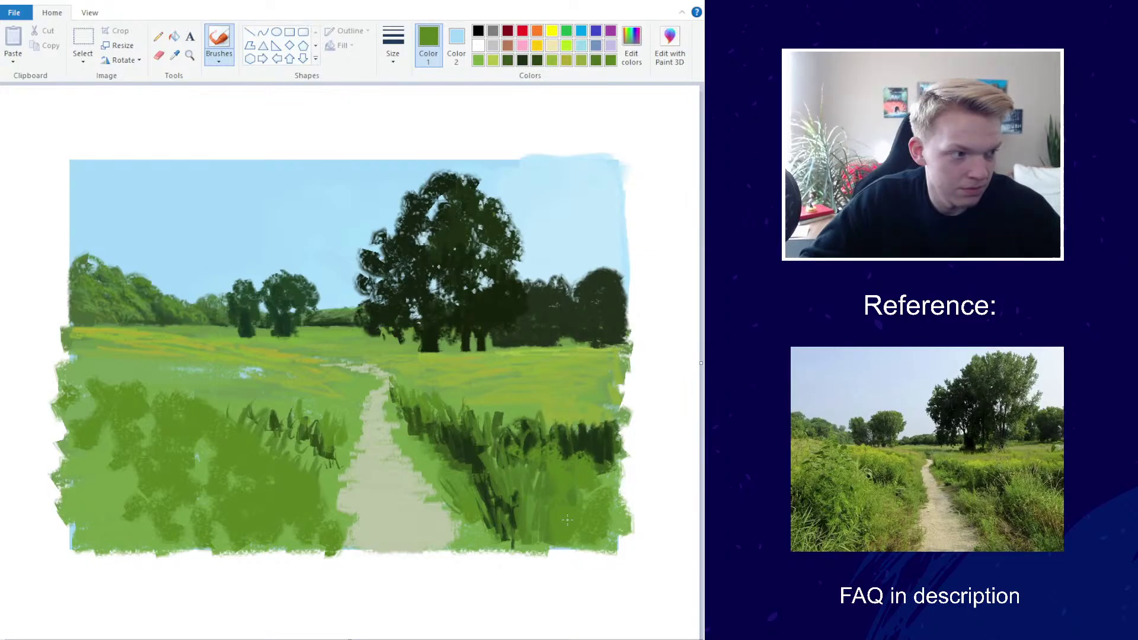
# Reduce the Crayon brush to its second-smallest size and dab green tufts left of the path's far end
pyautogui.click(393, 46)
pyautogui.click(381, 109)
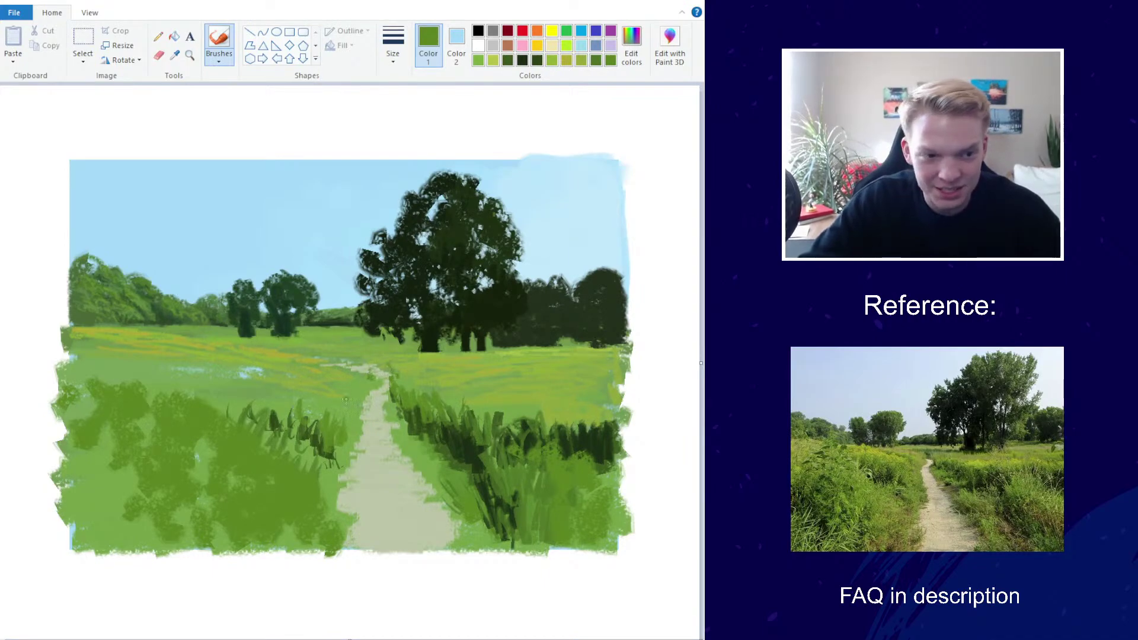
pyautogui.moveTo(352, 384); pyautogui.dragTo(334, 392)
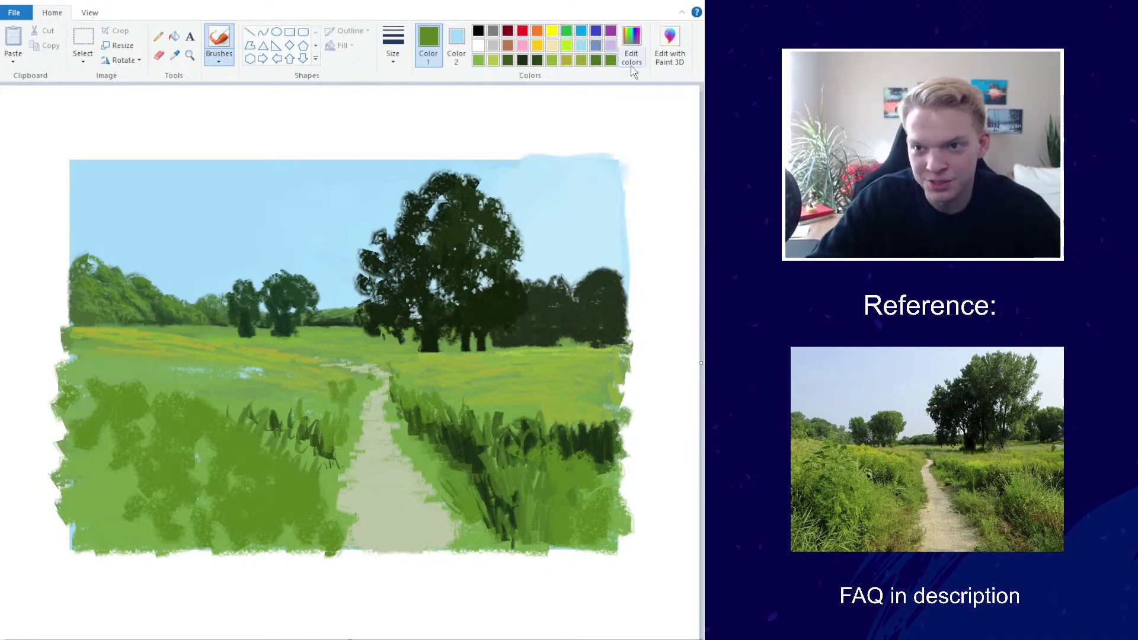
# Set the colour to hue 53, saturation 159 and luminance 93, and paint bright green strokes across the meadow on both sides of the path
pyautogui.click(631, 46)
pyautogui.click(377, 275)
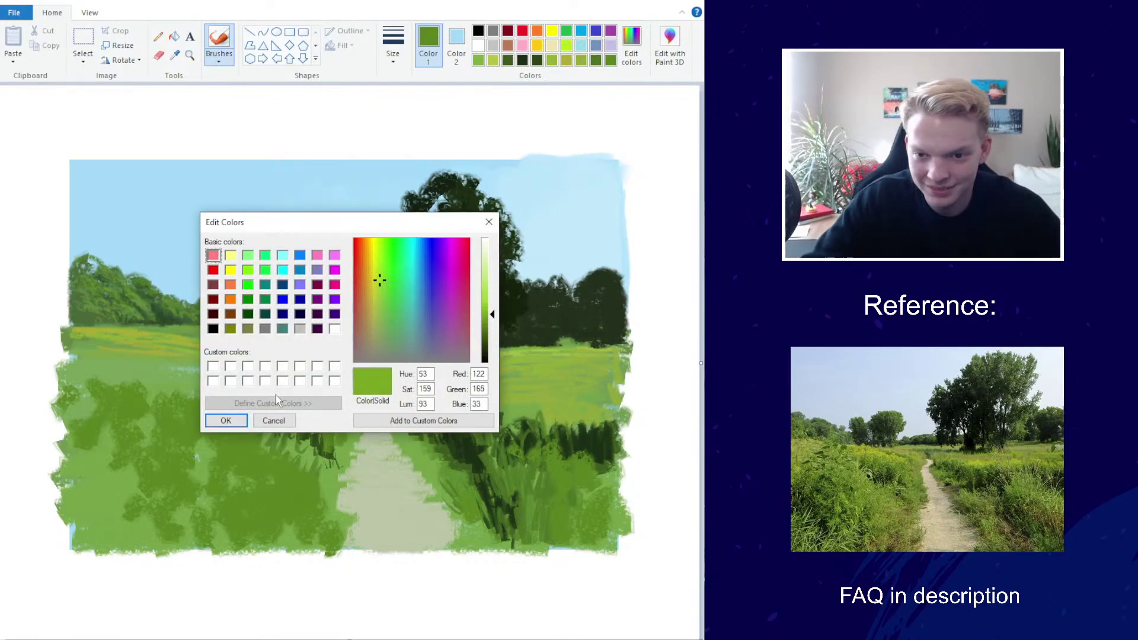
pyautogui.click(226, 420)
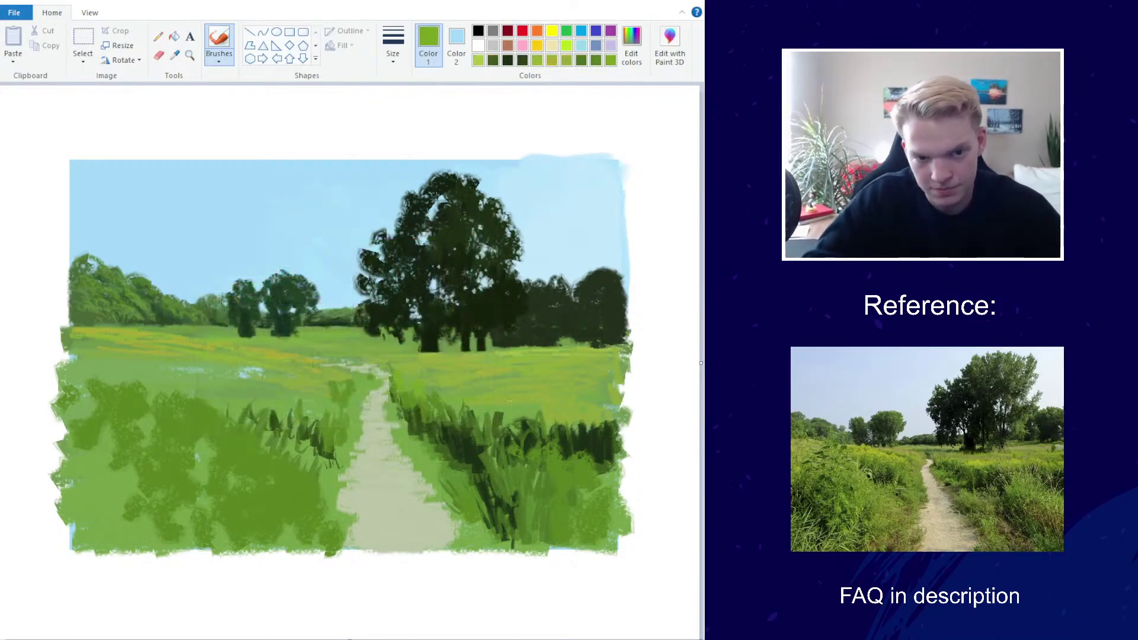
pyautogui.moveTo(496, 421); pyautogui.dragTo(523, 423)
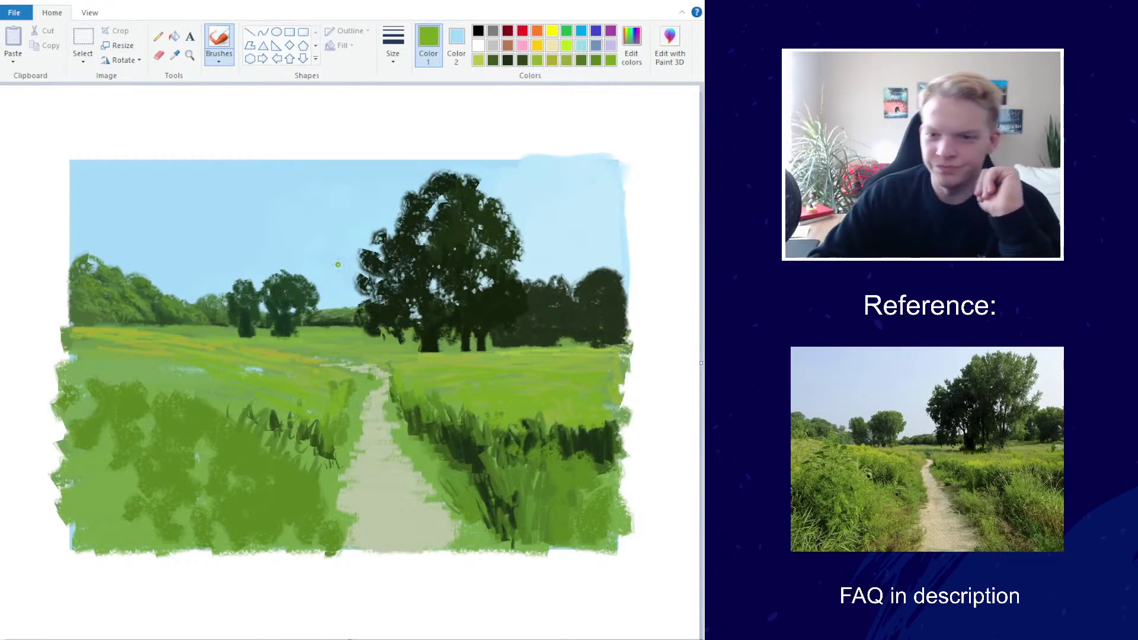
# Carve the large tree's upper-left crown with sampled sky blue, and touch up its left edge with dark green sampled from the foliage
pyautogui.click(175, 55)
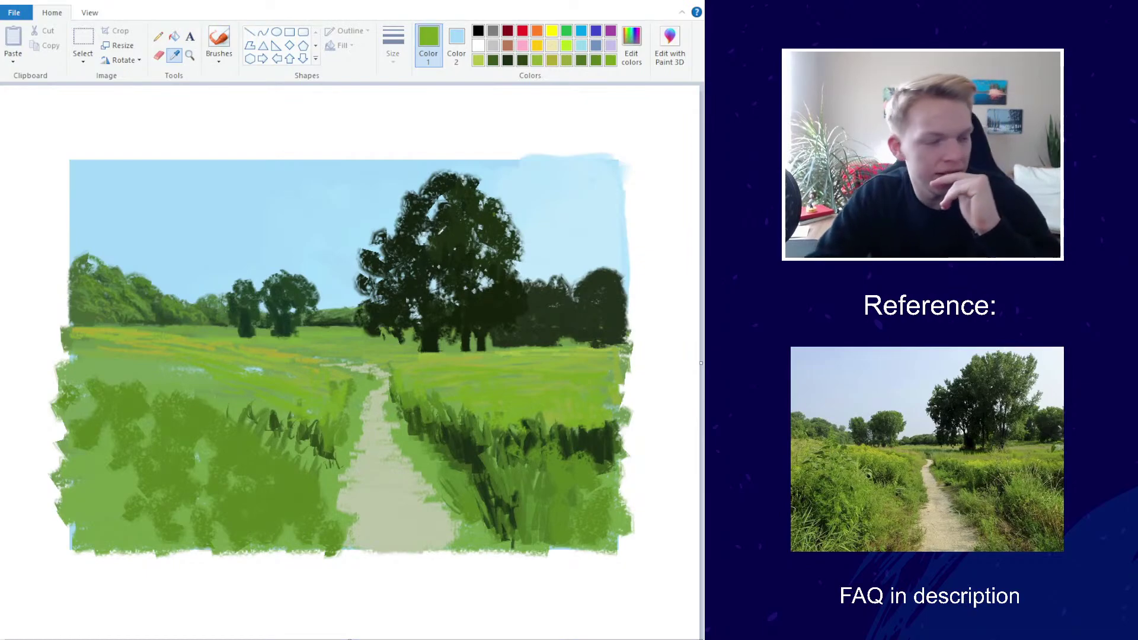
pyautogui.click(418, 177)
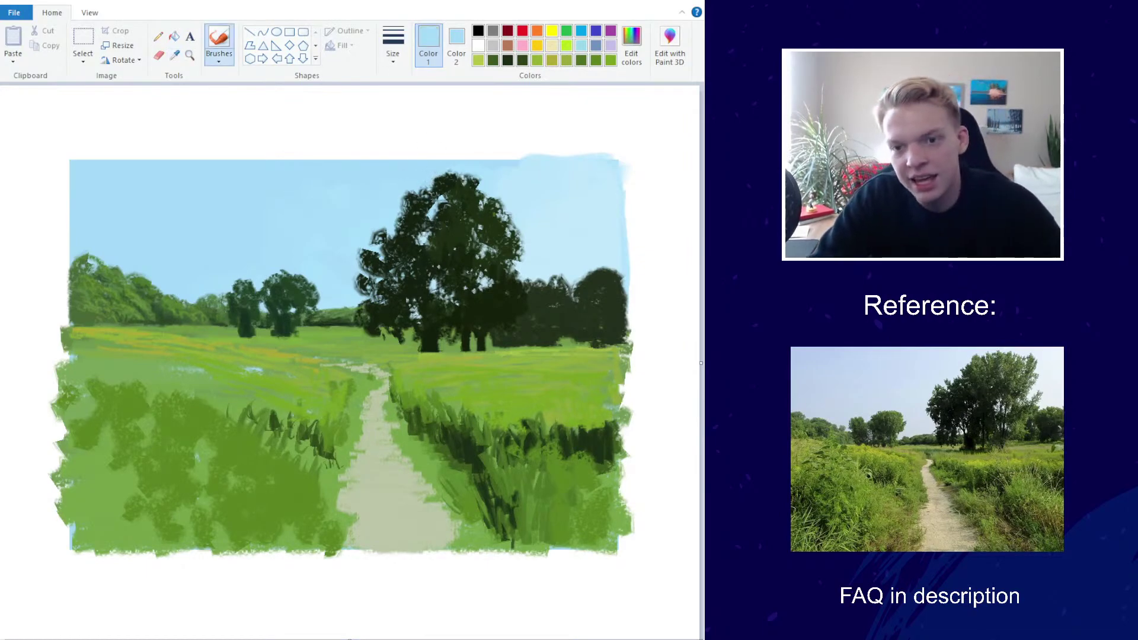
pyautogui.moveTo(436, 176)
pyautogui.mouseDown()
pyautogui.moveTo(456, 180)
pyautogui.moveTo(441, 185)
pyautogui.moveTo(454, 190)
pyautogui.moveTo(430, 193)
pyautogui.mouseUp()
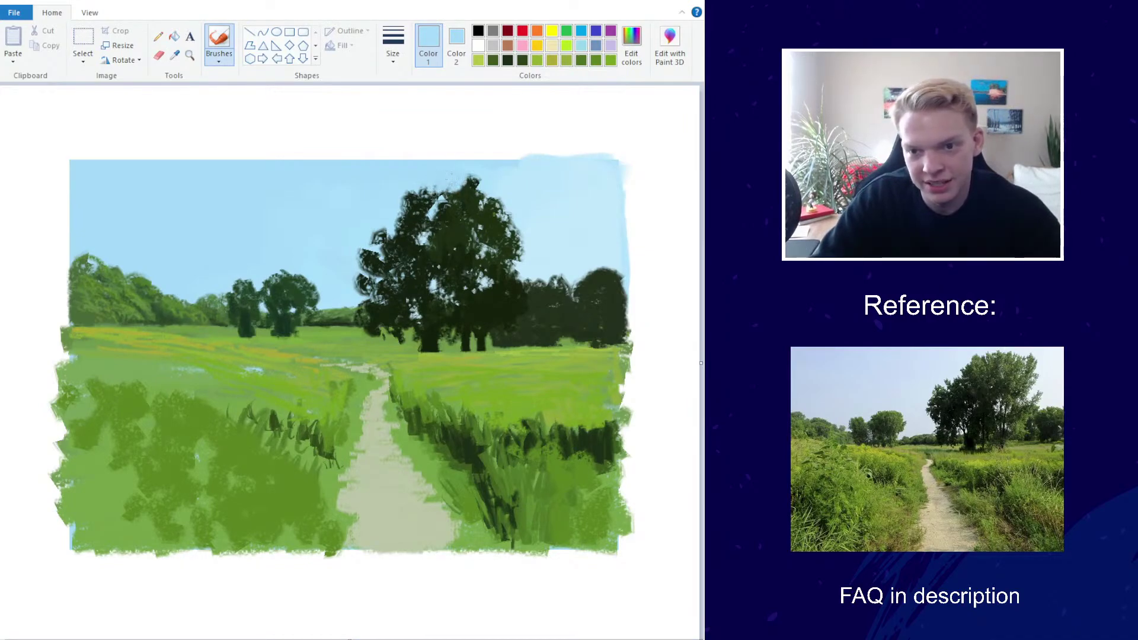
pyautogui.click(174, 54)
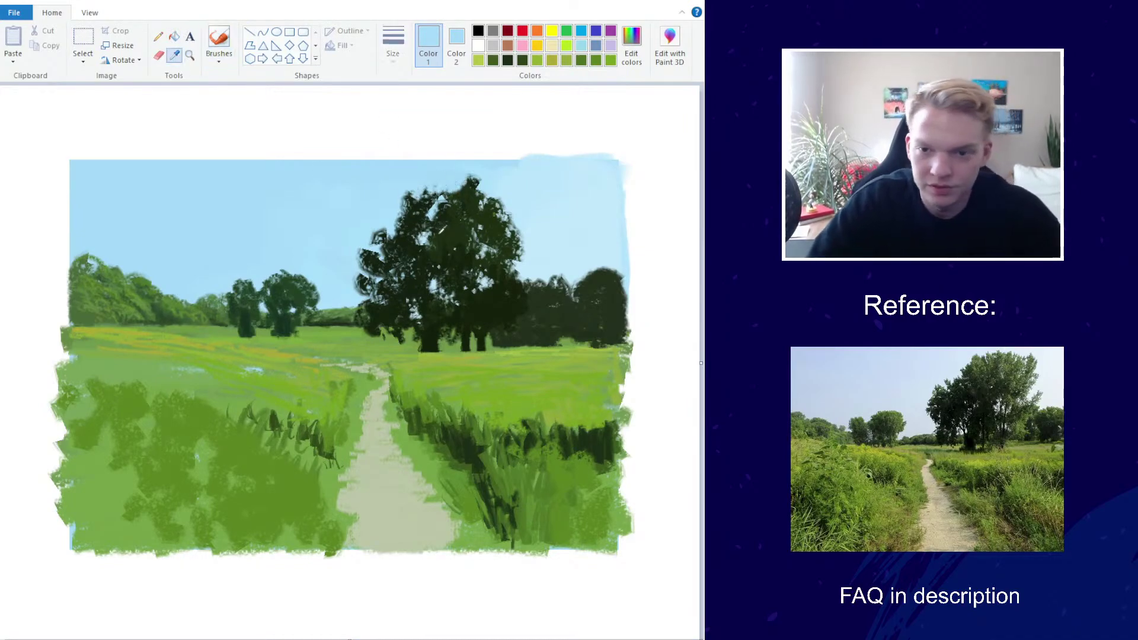
pyautogui.click(386, 242)
pyautogui.moveTo(386, 241)
pyautogui.mouseDown()
pyautogui.moveTo(378, 252)
pyautogui.moveTo(372, 235)
pyautogui.mouseUp()
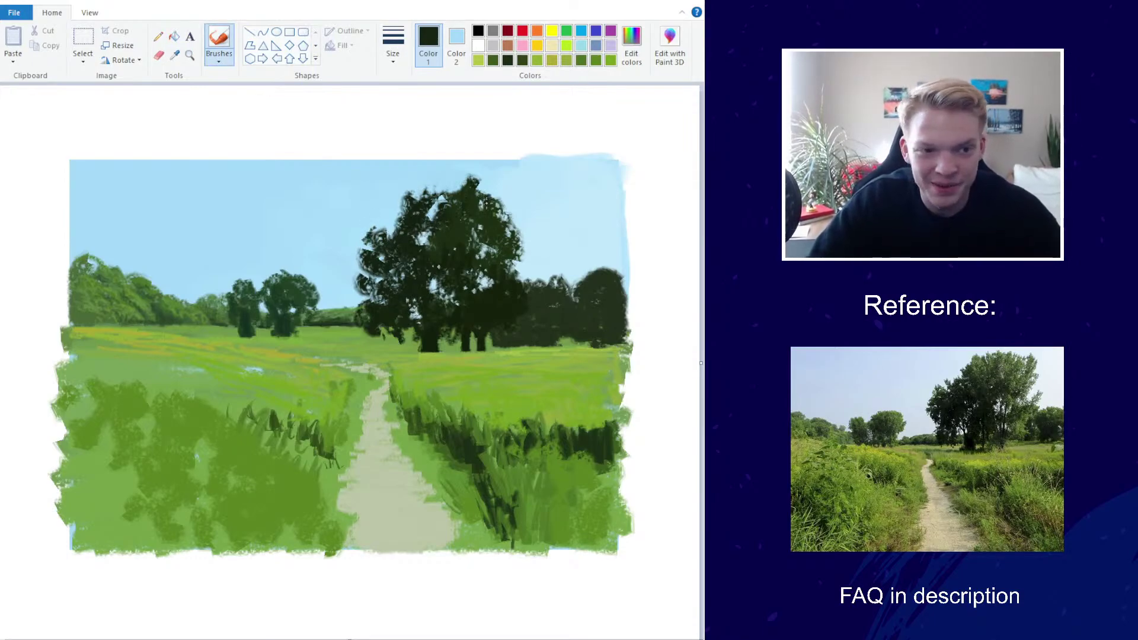
# Set the colour to hue 57, saturation 130 and luminance 77, and dab leaf highlights on the large tree's upper-right crown
pyautogui.click(632, 53)
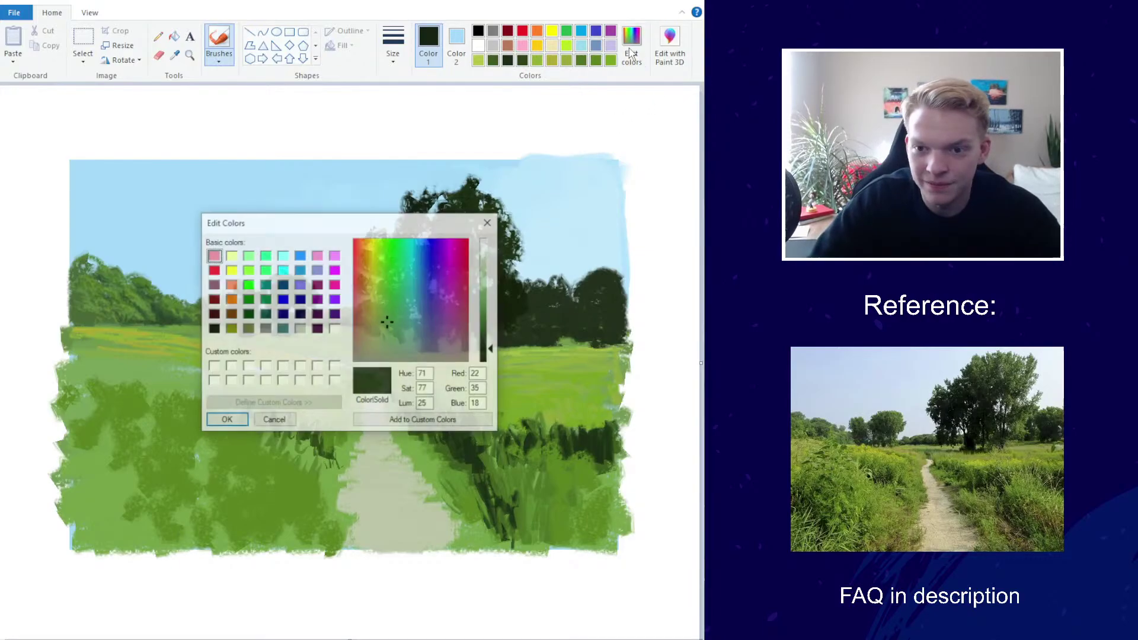
pyautogui.click(486, 323)
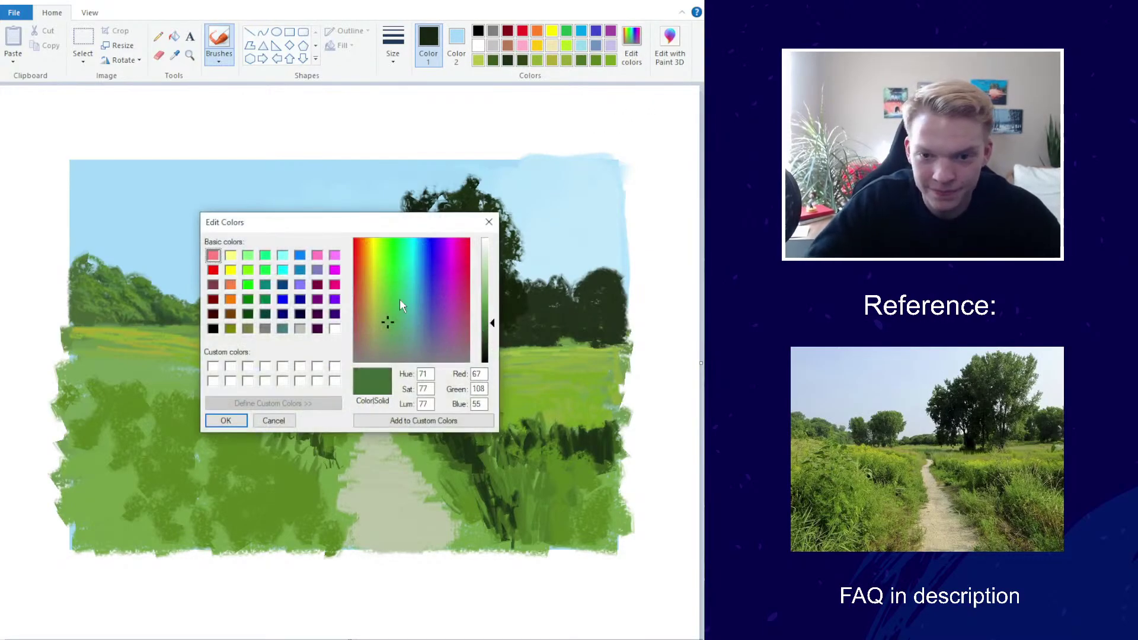
pyautogui.moveTo(384, 324); pyautogui.dragTo(381, 298)
pyautogui.press('Return')
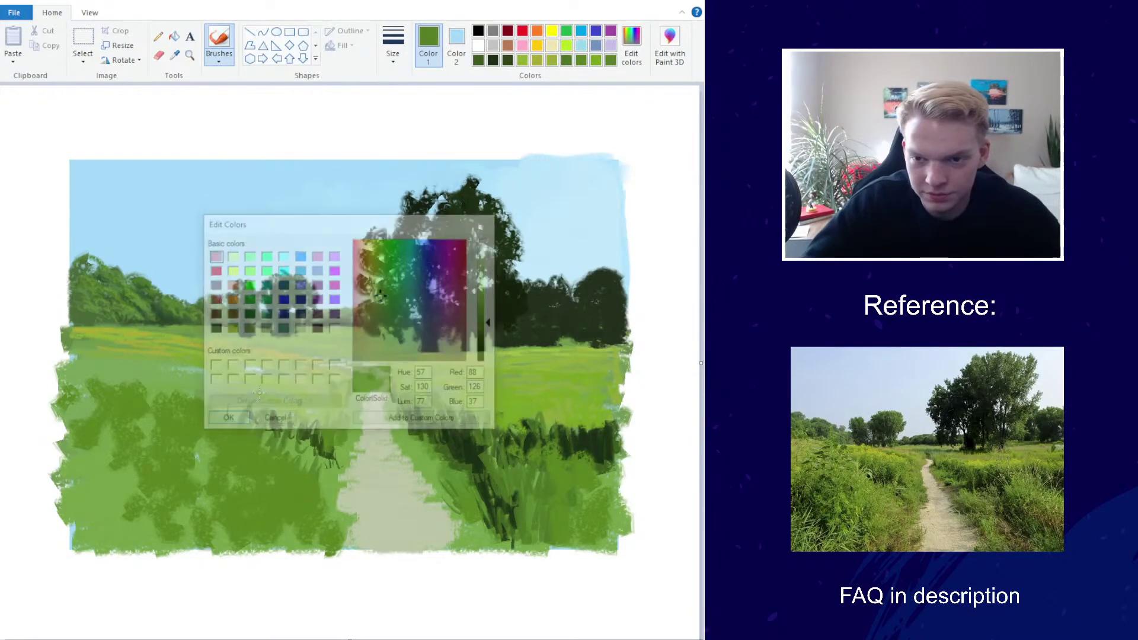
pyautogui.moveTo(476, 179)
pyautogui.mouseDown()
pyautogui.moveTo(471, 193)
pyautogui.moveTo(490, 200)
pyautogui.mouseUp()
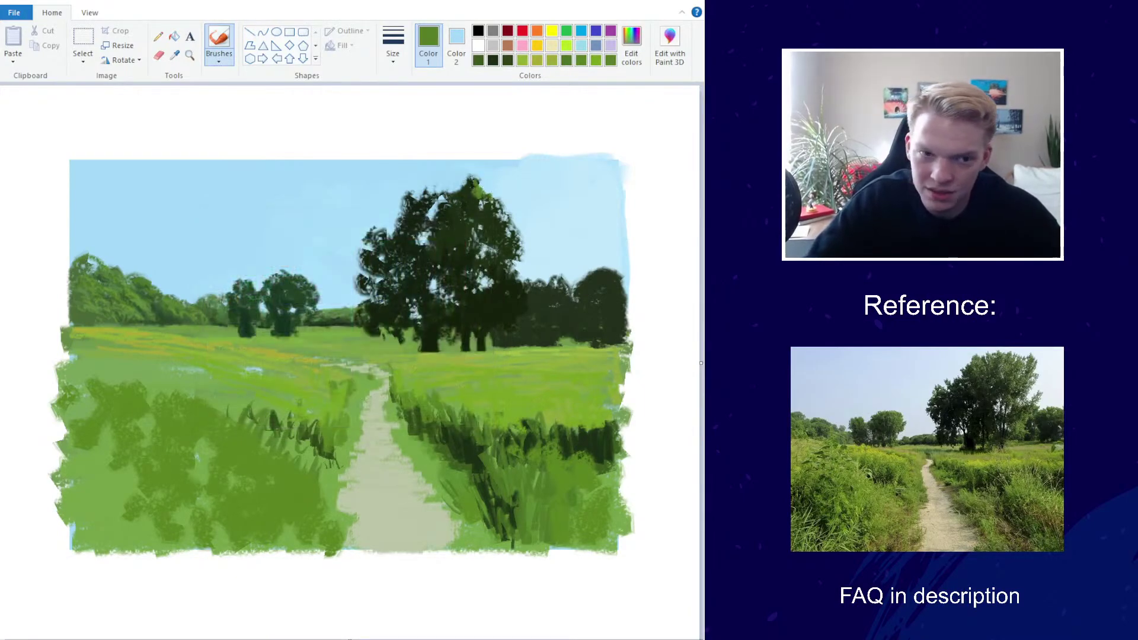
# Darken the green slightly and paint leaf clusters extending the large tree's crown along its upper-right side
pyautogui.click(631, 45)
pyautogui.click(485, 341)
pyautogui.click(226, 420)
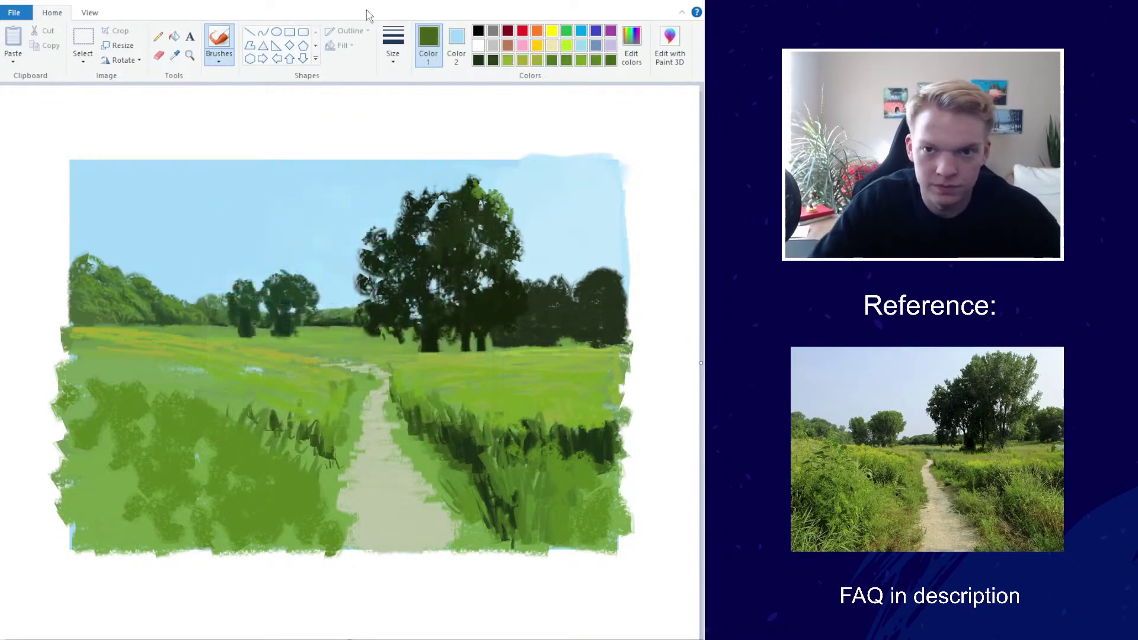
pyautogui.moveTo(477, 218)
pyautogui.mouseDown()
pyautogui.moveTo(518, 214)
pyautogui.moveTo(514, 199)
pyautogui.mouseUp()
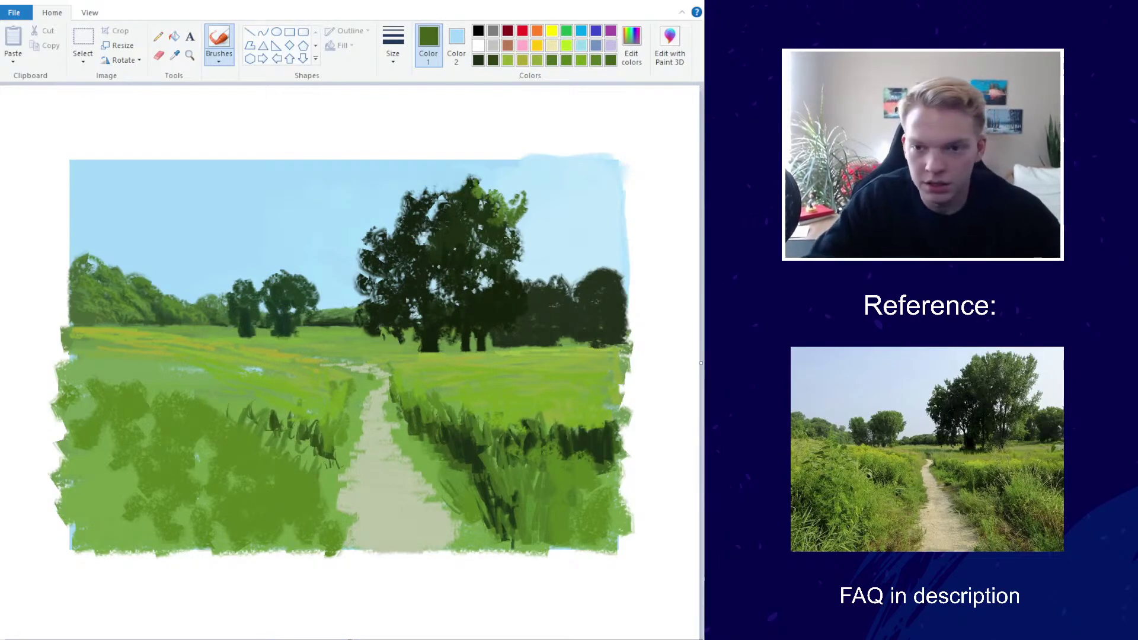
pyautogui.moveTo(498, 189)
pyautogui.mouseDown()
pyautogui.moveTo(474, 176)
pyautogui.moveTo(526, 186)
pyautogui.moveTo(511, 181)
pyautogui.moveTo(524, 242)
pyautogui.moveTo(498, 231)
pyautogui.moveTo(508, 238)
pyautogui.moveTo(500, 229)
pyautogui.moveTo(520, 214)
pyautogui.moveTo(544, 257)
pyautogui.moveTo(537, 280)
pyautogui.mouseUp()
# Sample dark green from the large tree and add leaf clusters along the lower-right and left edges of its crown
pyautogui.click(174, 55)
pyautogui.click(480, 231)
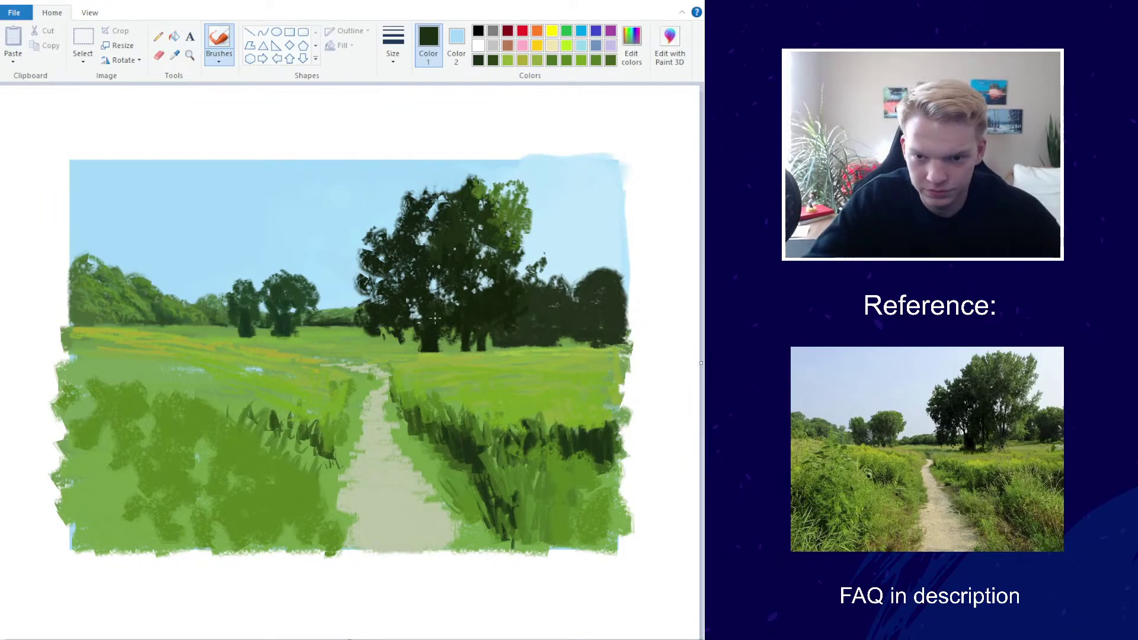
pyautogui.moveTo(477, 277); pyautogui.dragTo(557, 249)
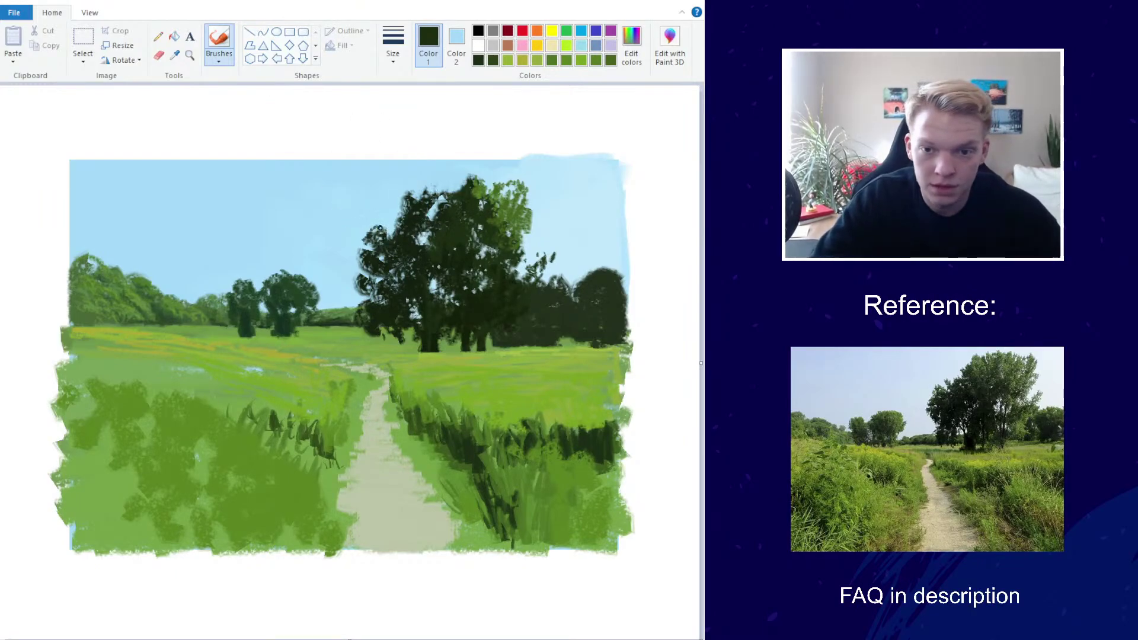
pyautogui.moveTo(357, 259)
pyautogui.mouseDown()
pyautogui.moveTo(351, 290)
pyautogui.moveTo(364, 317)
pyautogui.moveTo(391, 346)
pyautogui.moveTo(384, 330)
pyautogui.moveTo(403, 325)
pyautogui.mouseUp()
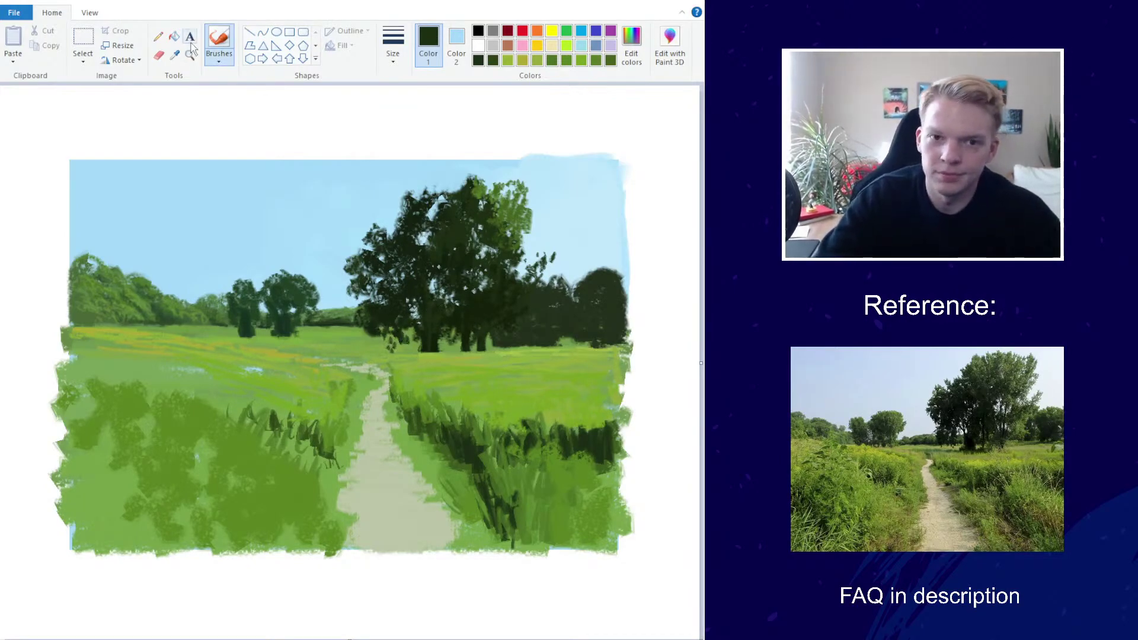
# Darken the colour to a near-black green and paint deep shadows on the large tree's trunks and lower crown
pyautogui.click(627, 52)
pyautogui.moveTo(491, 358); pyautogui.dragTo(490, 368)
pyautogui.click(232, 421)
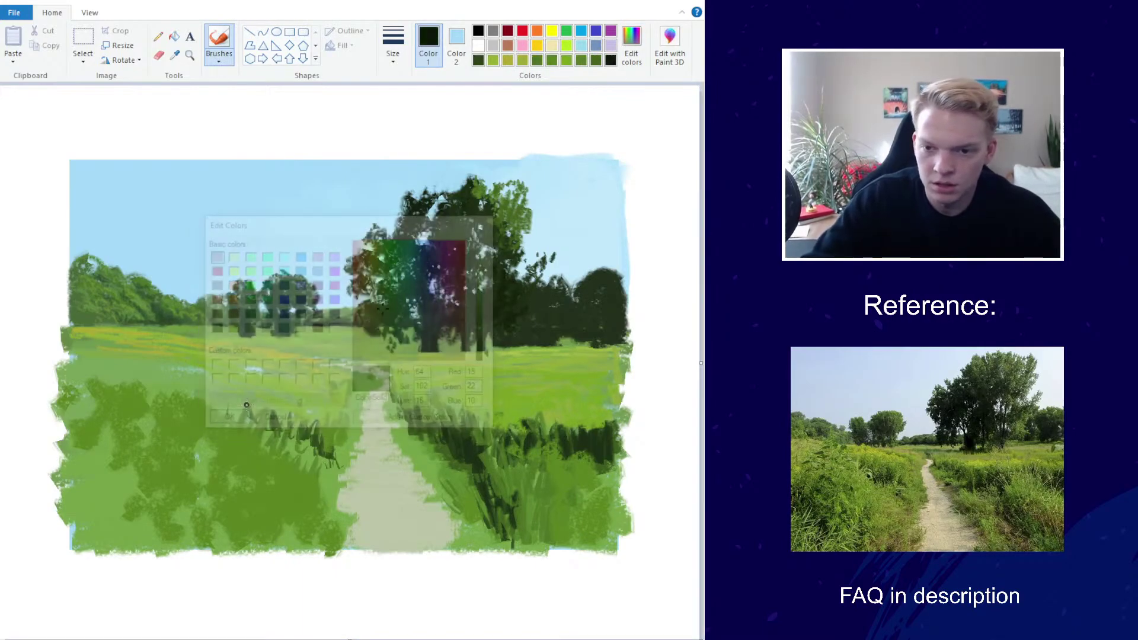
pyautogui.moveTo(427, 347)
pyautogui.mouseDown()
pyautogui.moveTo(429, 261)
pyautogui.moveTo(433, 320)
pyautogui.mouseUp()
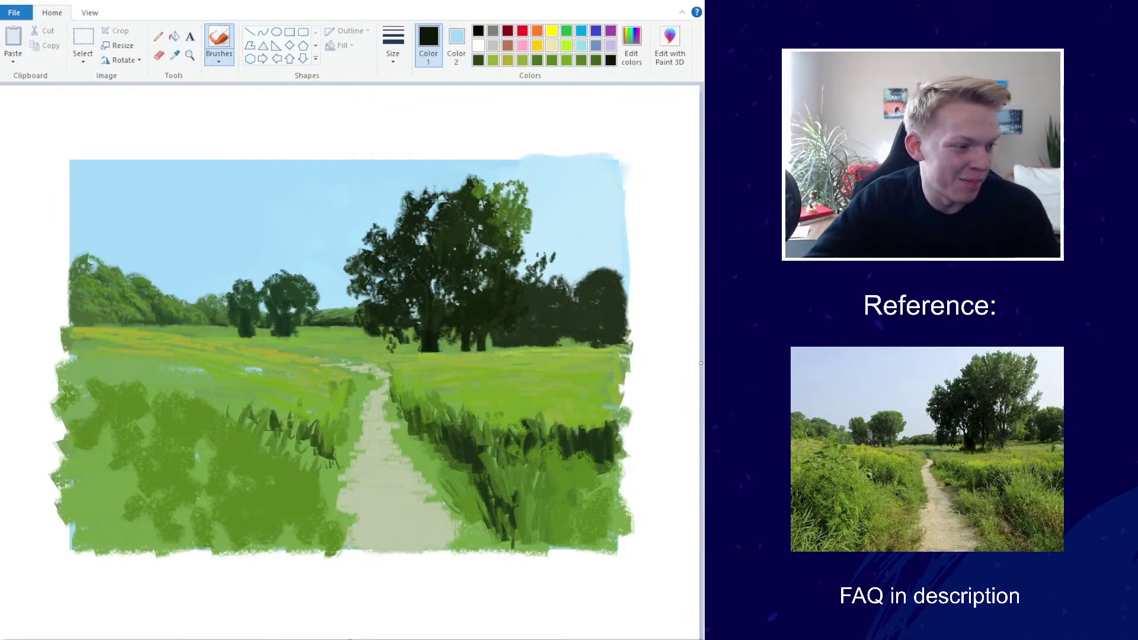
# Dab sampled mid-green highlights on the smaller trees, and break up the right bushes' lower edge with green sampled from the meadow
pyautogui.click(174, 55)
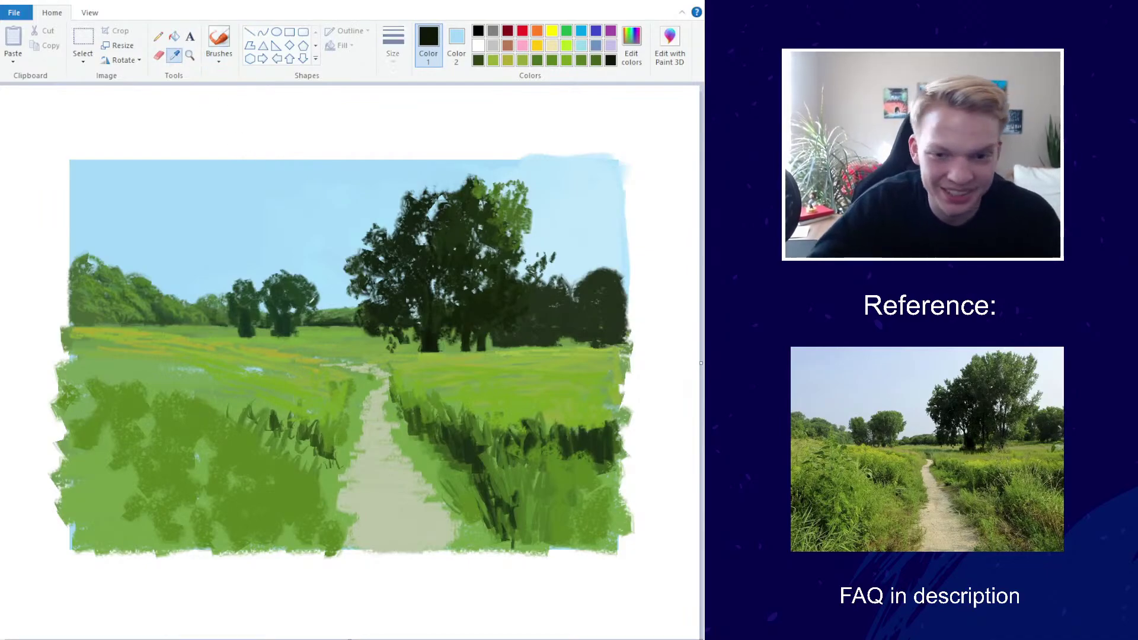
pyautogui.click(480, 213)
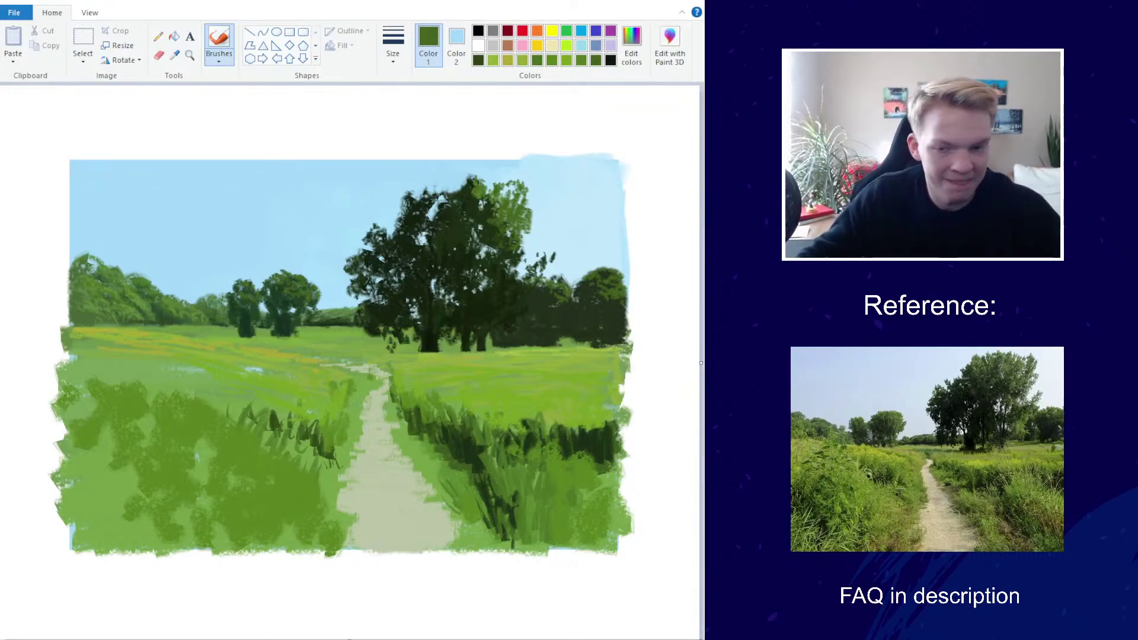
pyautogui.click(174, 54)
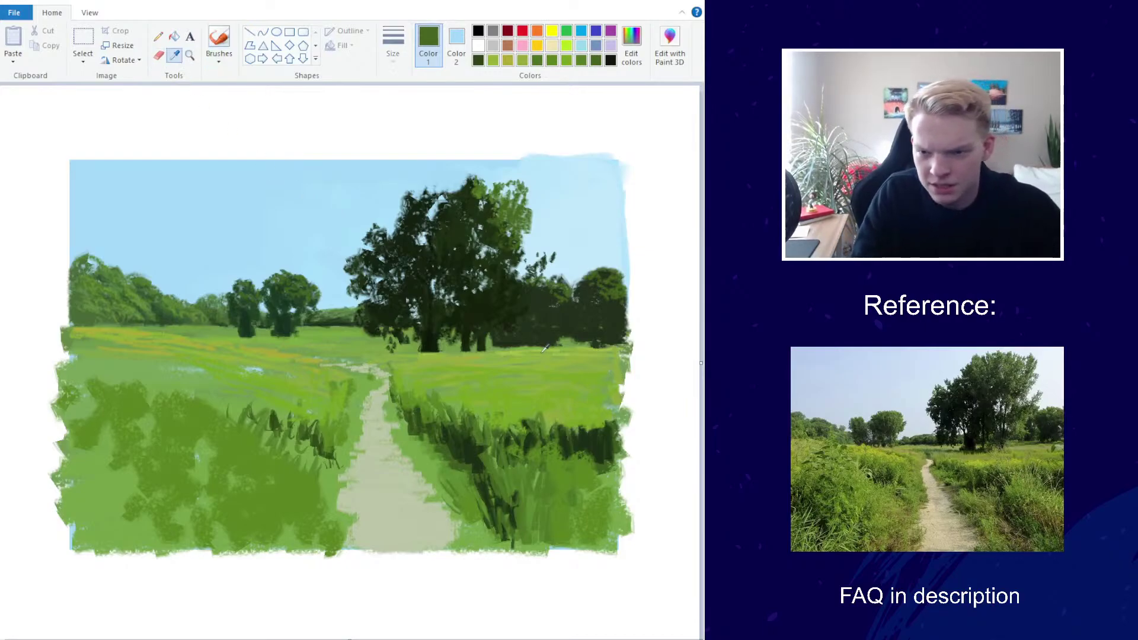
pyautogui.click(541, 348)
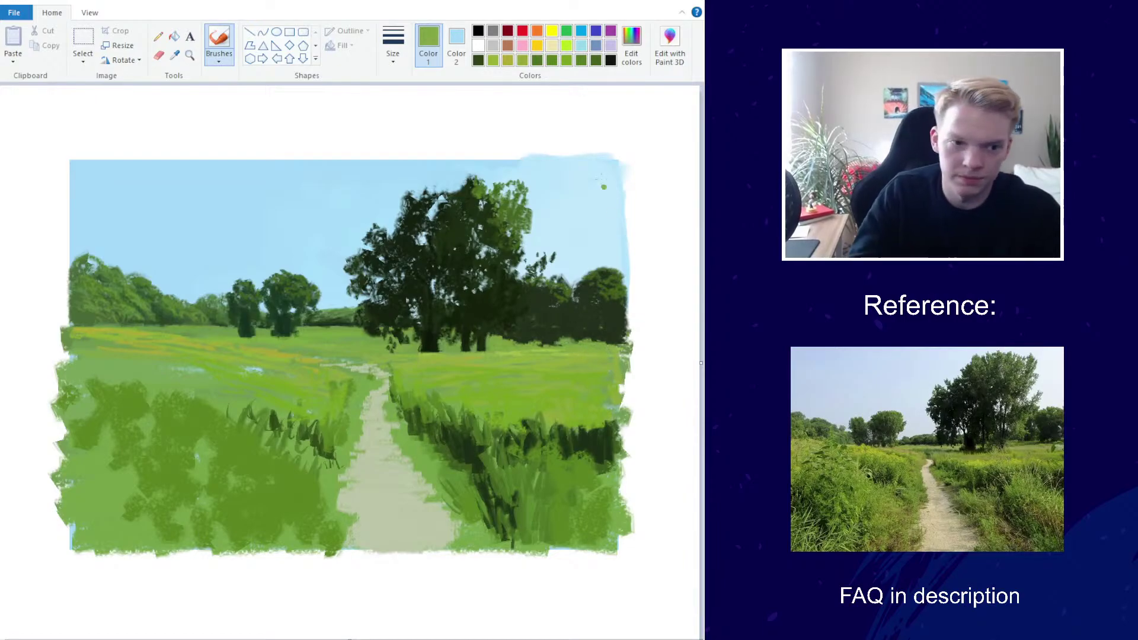
# Mix a very dark bluish green and start the ground shadow at the base of the large tree's left trunk
pyautogui.click(631, 42)
pyautogui.click(400, 333)
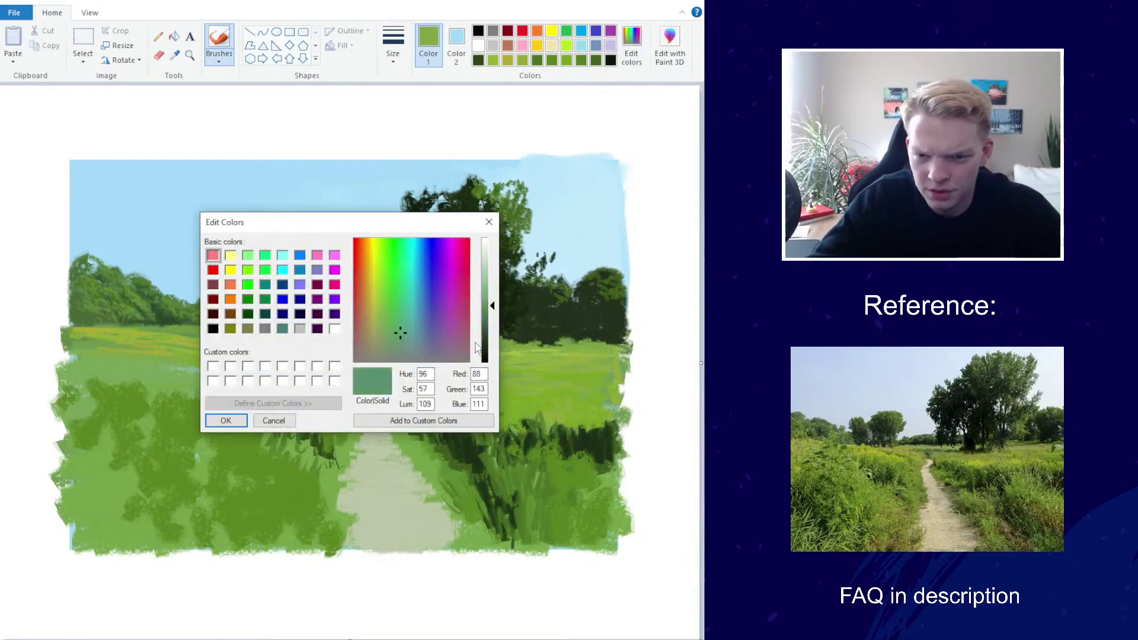
pyautogui.click(484, 356)
pyautogui.click(226, 420)
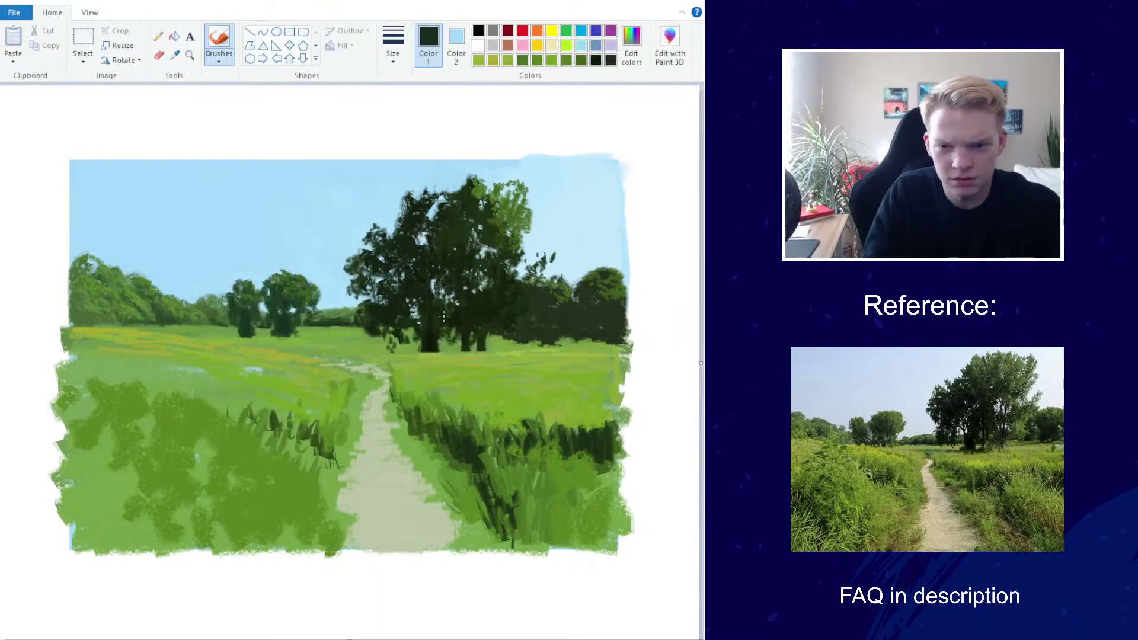
pyautogui.moveTo(417, 352)
pyautogui.mouseDown()
pyautogui.moveTo(396, 352)
pyautogui.moveTo(409, 352)
pyautogui.mouseUp()
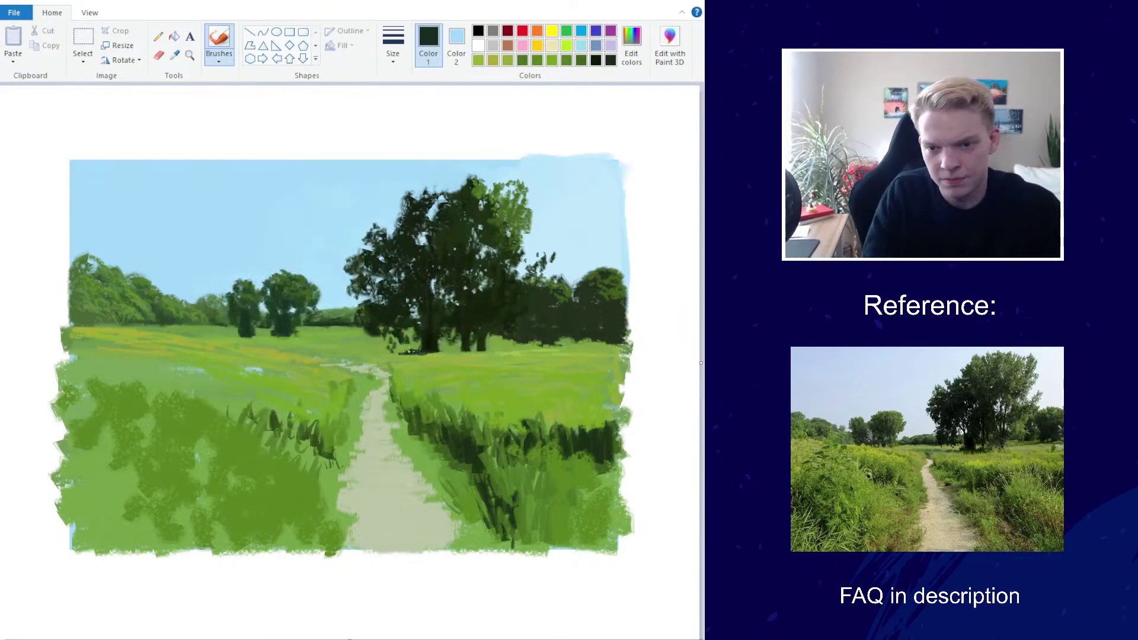
# Switch to the Natural pencil brush at a small size and extend the thin ground shadow beneath the large tree
pyautogui.click(219, 59)
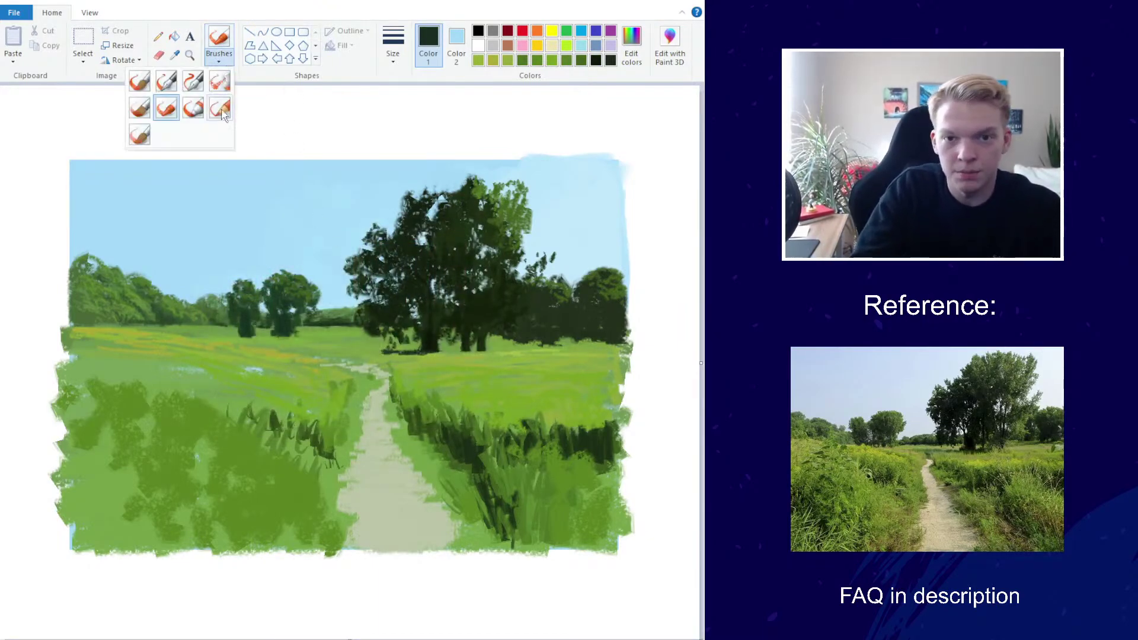
pyautogui.click(393, 55)
pyautogui.click(386, 106)
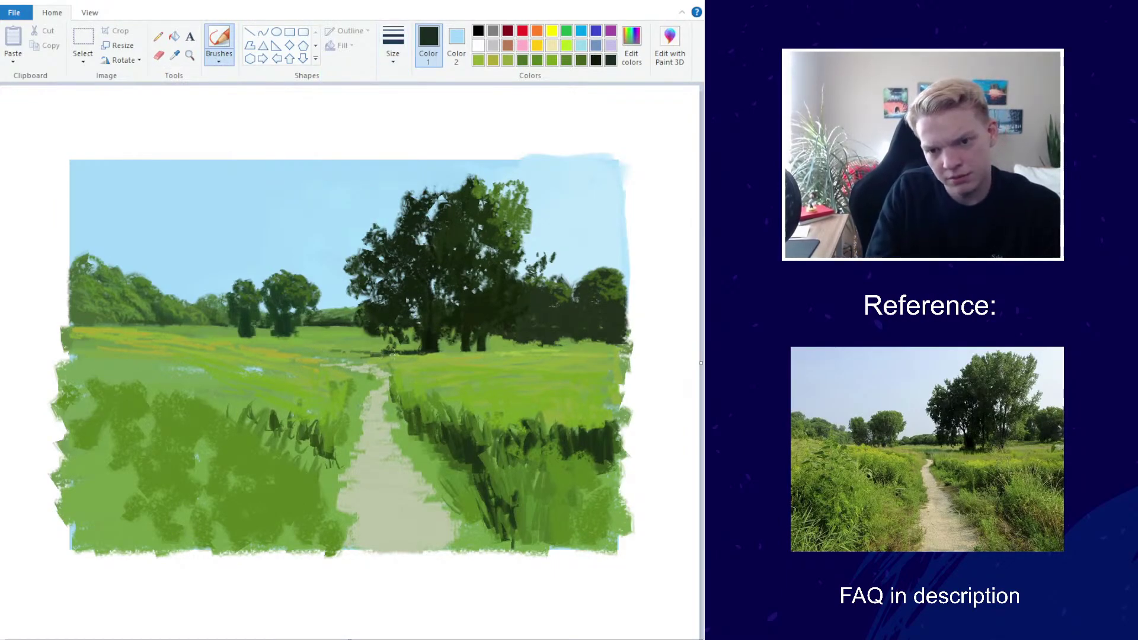
pyautogui.moveTo(439, 349)
pyautogui.mouseDown()
pyautogui.moveTo(475, 355)
pyautogui.moveTo(364, 352)
pyautogui.moveTo(426, 352)
pyautogui.mouseUp()
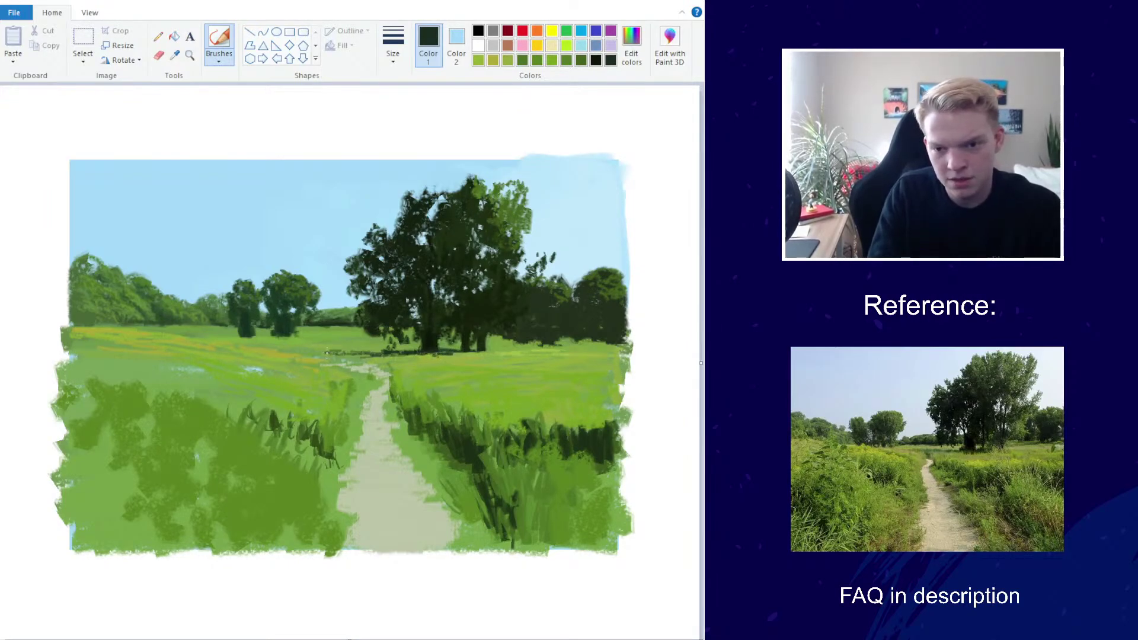
# Set the colour to hue 94, saturation 57 and luminance 60 and add soft shadow strokes along the meadow's far edge
pyautogui.click(631, 44)
pyautogui.click(485, 332)
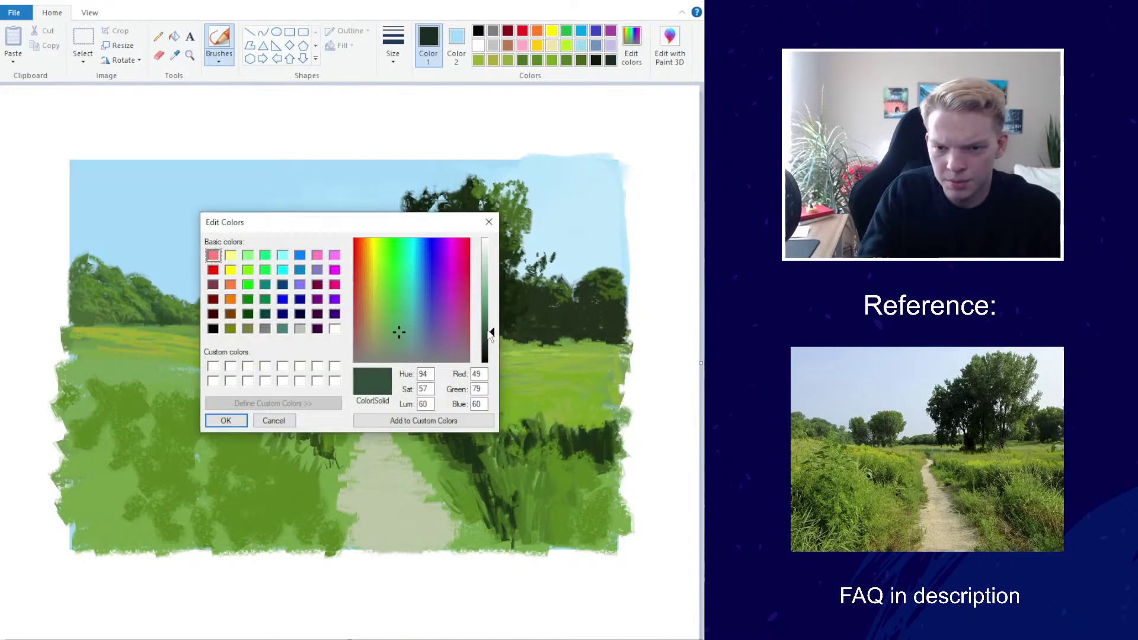
pyautogui.click(226, 420)
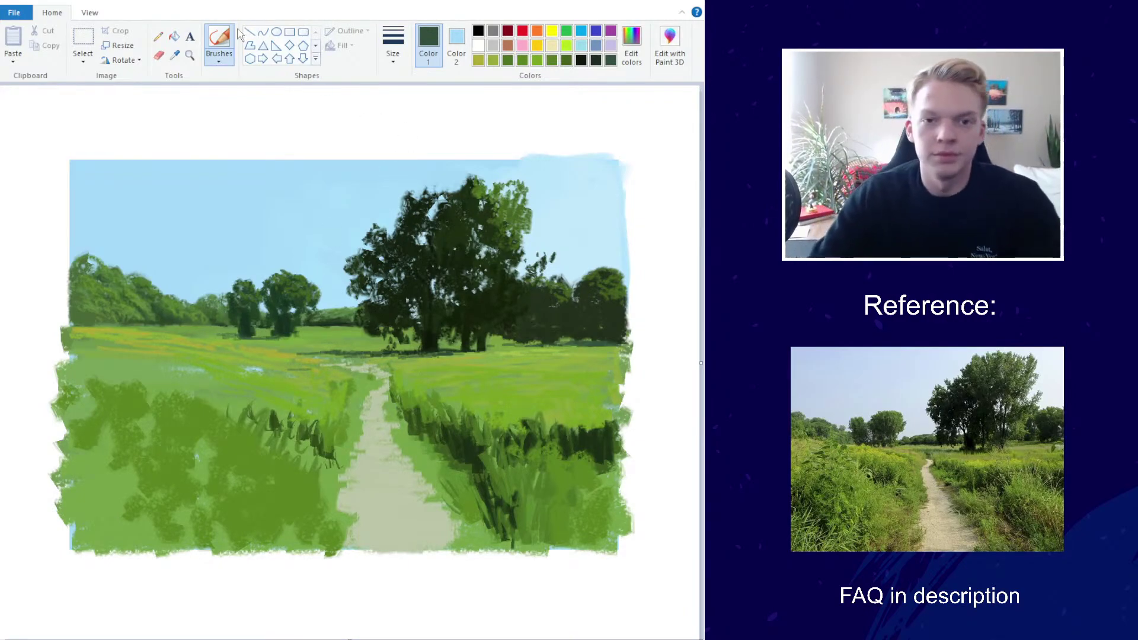
# Switch to the Oil brush at a large size, sample green from the grass right of the path, and brush over the dark grass band there
pyautogui.click(218, 59)
pyautogui.click(153, 114)
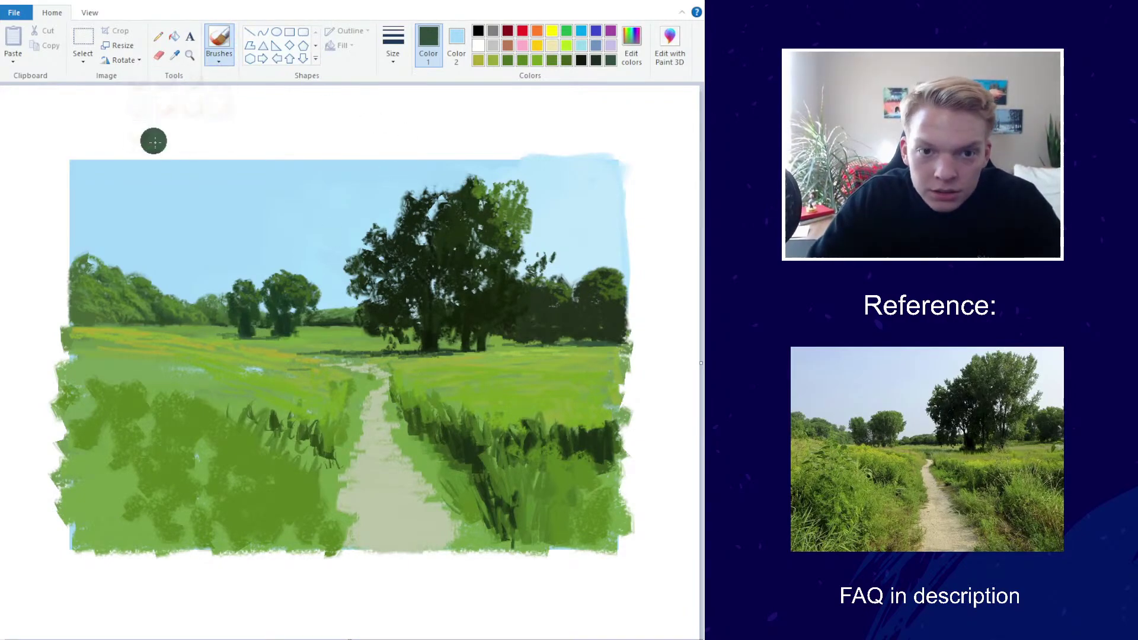
pyautogui.click(174, 55)
pyautogui.click(477, 432)
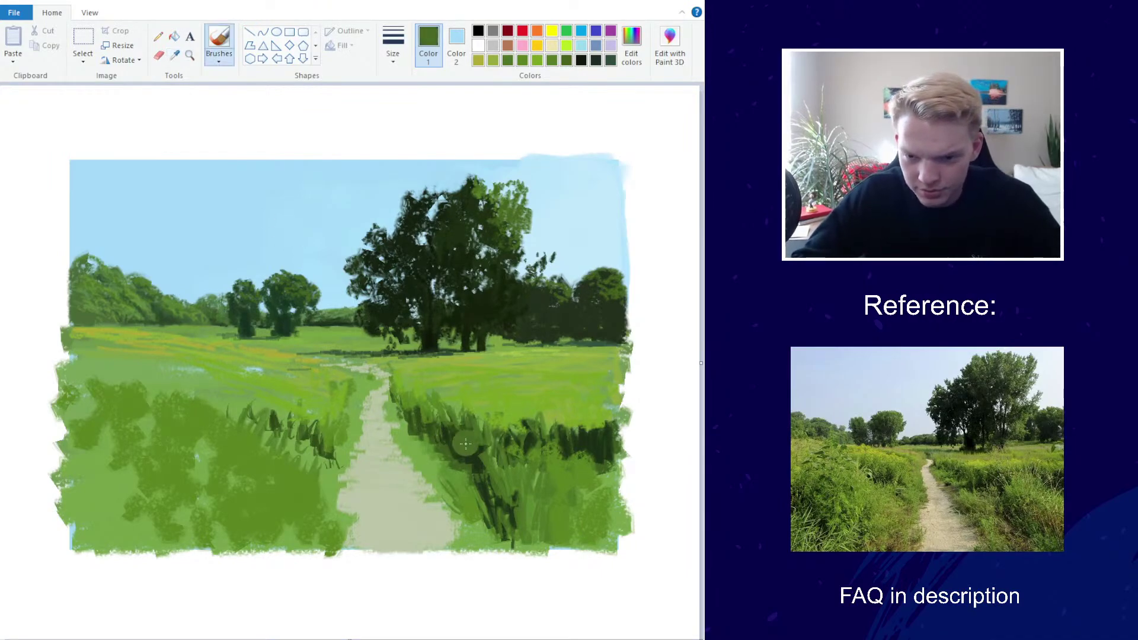
pyautogui.moveTo(513, 439)
pyautogui.mouseDown()
pyautogui.moveTo(582, 430)
pyautogui.moveTo(606, 419)
pyautogui.moveTo(548, 420)
pyautogui.moveTo(587, 418)
pyautogui.mouseUp()
# Make the green slightly more saturated and brush grass tips along the upper edge of the dark band right of the path
pyautogui.click(632, 44)
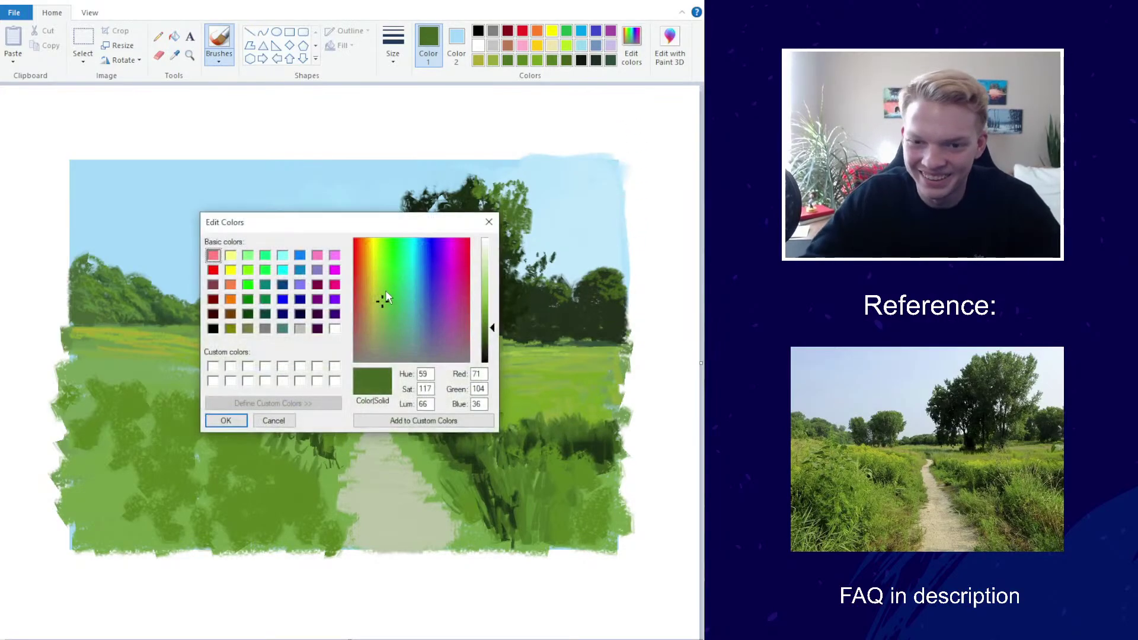
pyautogui.click(226, 421)
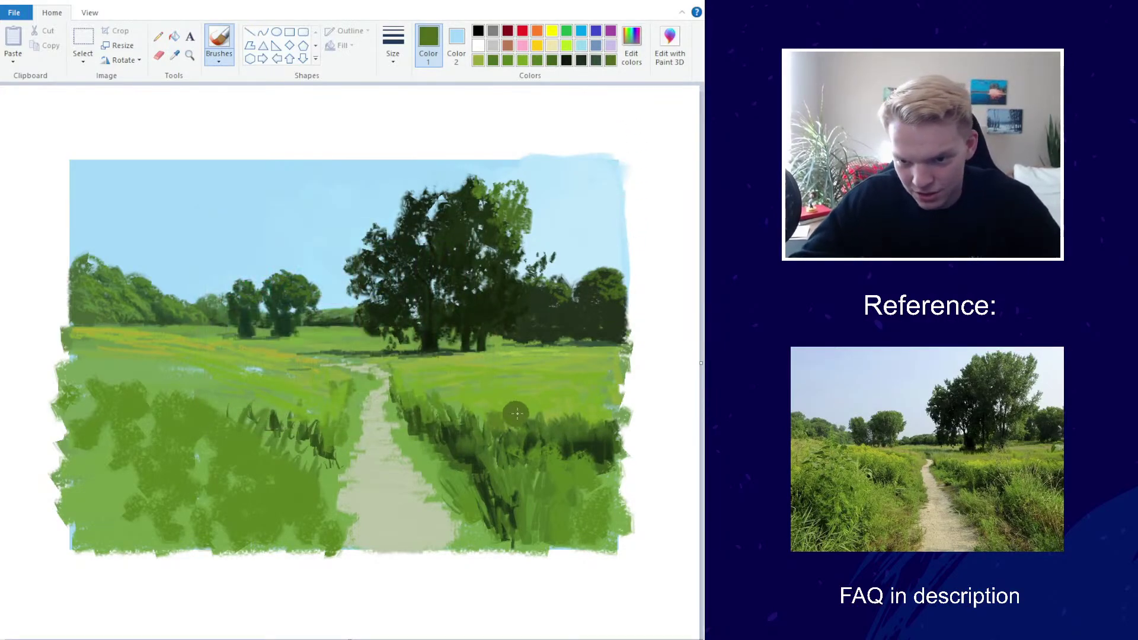
pyautogui.moveTo(523, 416); pyautogui.dragTo(599, 406)
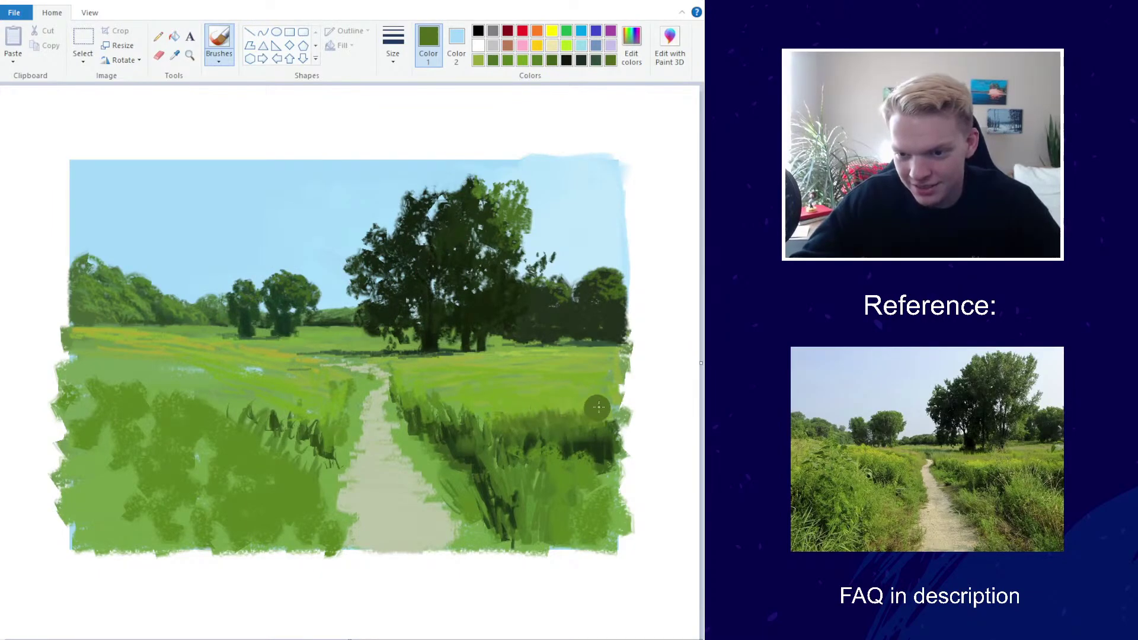
pyautogui.moveTo(471, 430); pyautogui.dragTo(461, 408)
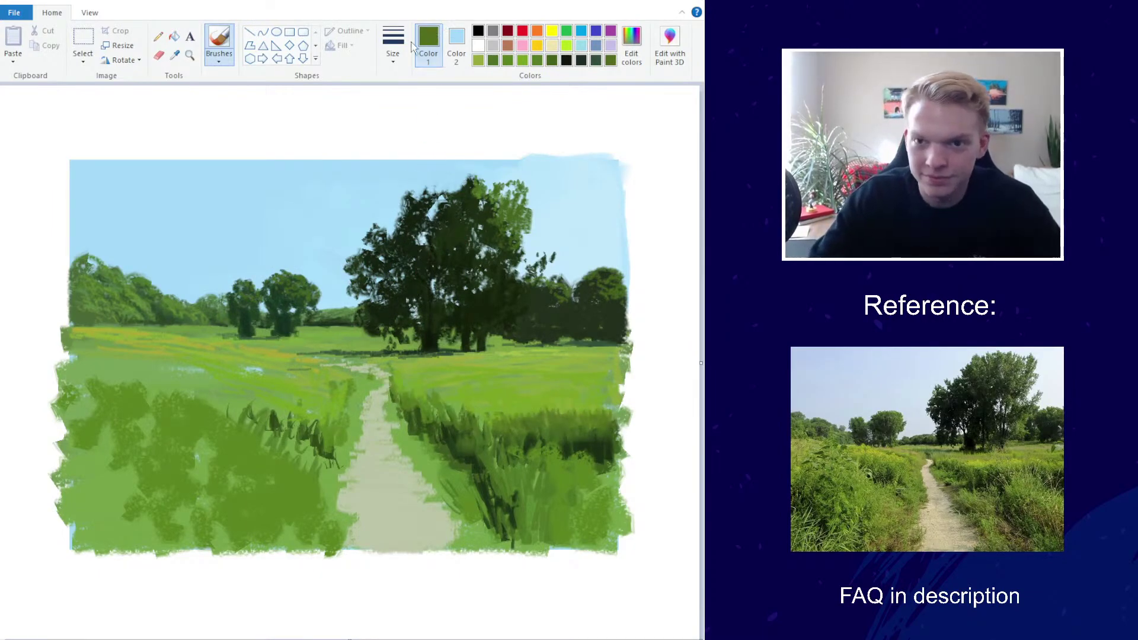
# Switch to the Watercolor brush at its smallest size and paint upright grass blades along both path edges and through the foreground grass right of the path
pyautogui.click(392, 44)
pyautogui.click(382, 119)
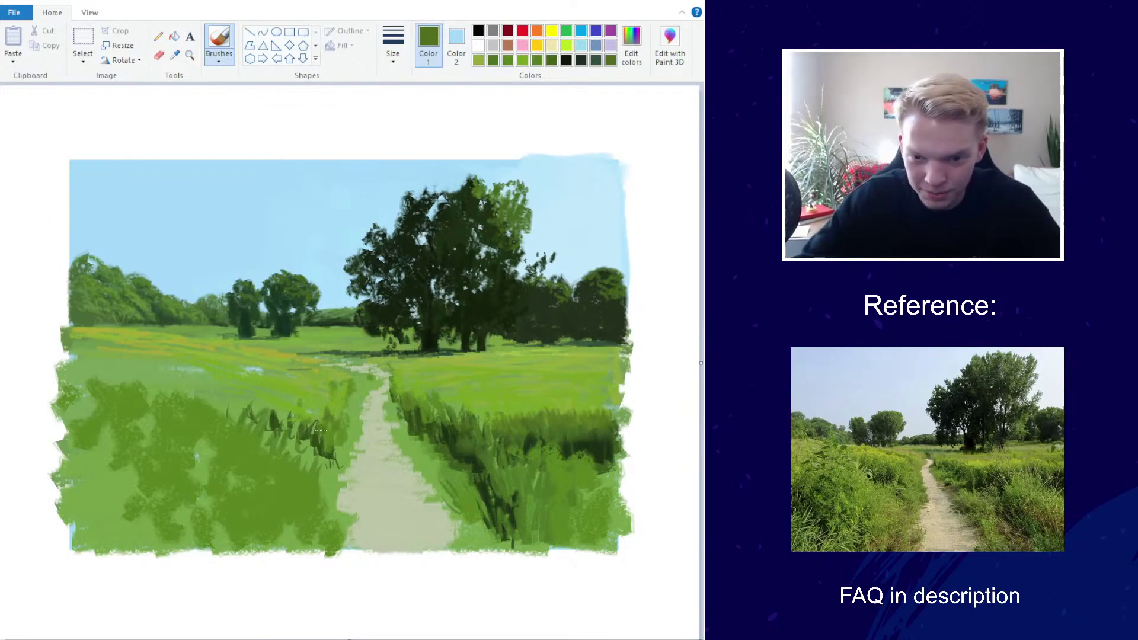
pyautogui.click(218, 58)
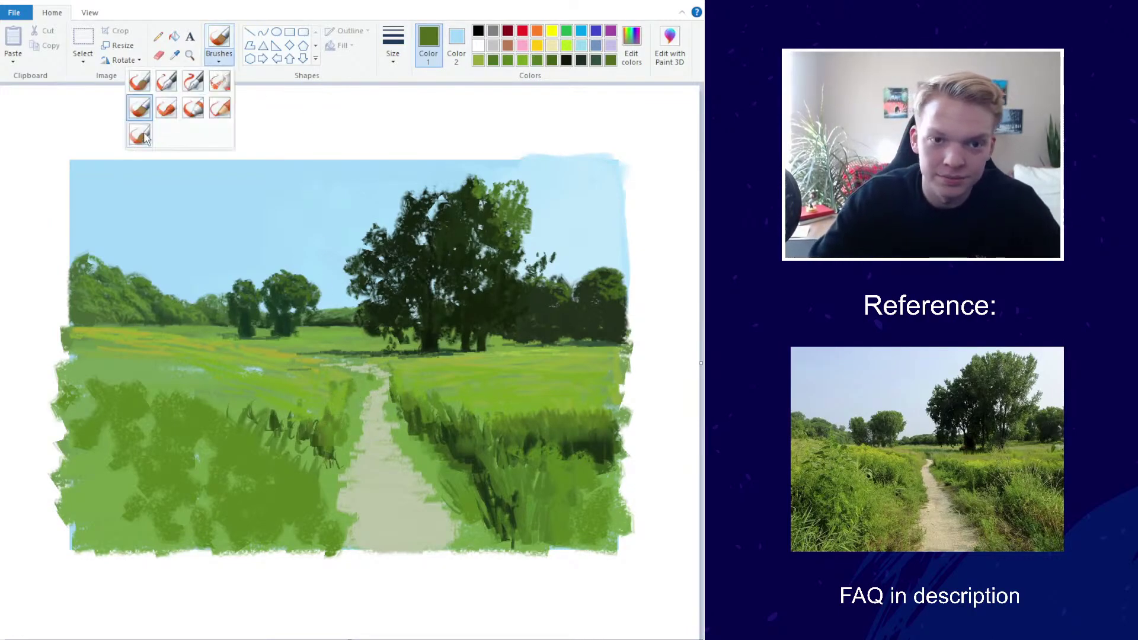
pyautogui.click(393, 45)
pyautogui.click(392, 95)
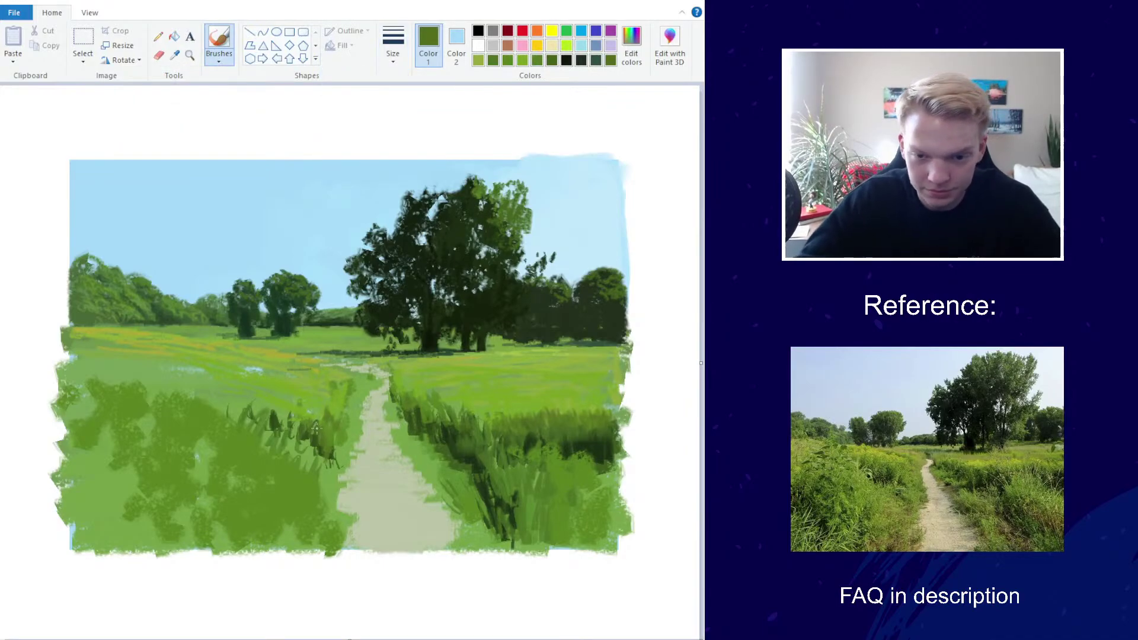
pyautogui.moveTo(332, 474); pyautogui.dragTo(325, 455)
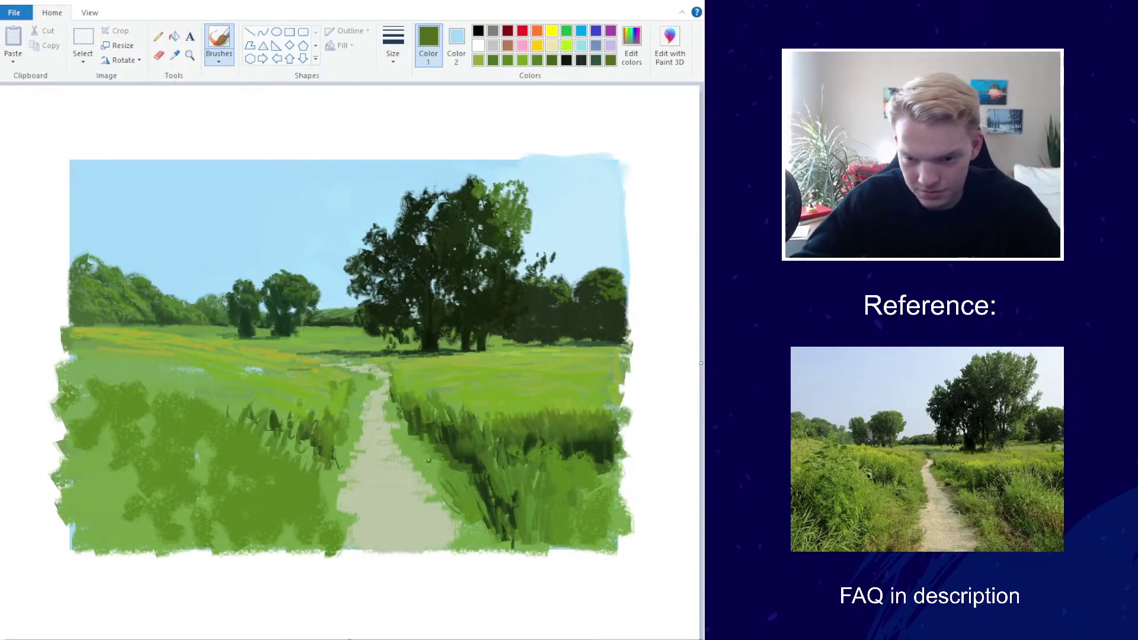
pyautogui.moveTo(436, 482)
pyautogui.mouseDown()
pyautogui.moveTo(407, 458)
pyautogui.moveTo(437, 454)
pyautogui.mouseUp()
pyautogui.moveTo(467, 489)
pyautogui.mouseDown()
pyautogui.moveTo(450, 460)
pyautogui.moveTo(524, 438)
pyautogui.mouseUp()
pyautogui.moveTo(545, 487); pyautogui.dragTo(542, 458)
pyautogui.moveTo(533, 513); pyautogui.dragTo(522, 460)
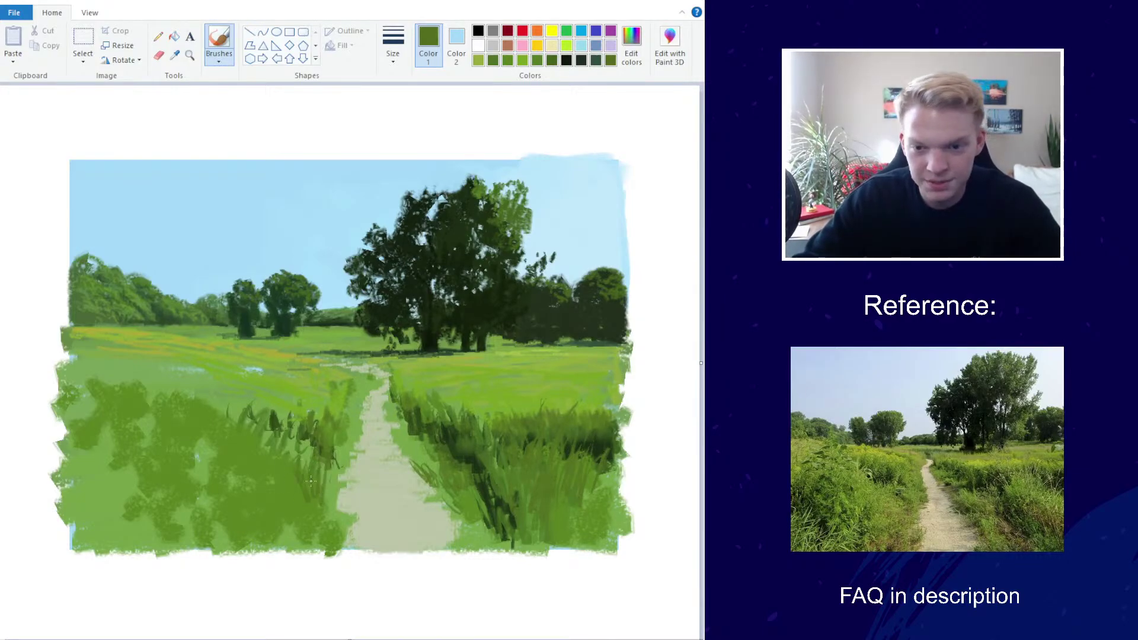
# Try the Oil brush at its largest size with test strokes in the sky and undo them
pyautogui.click(220, 60)
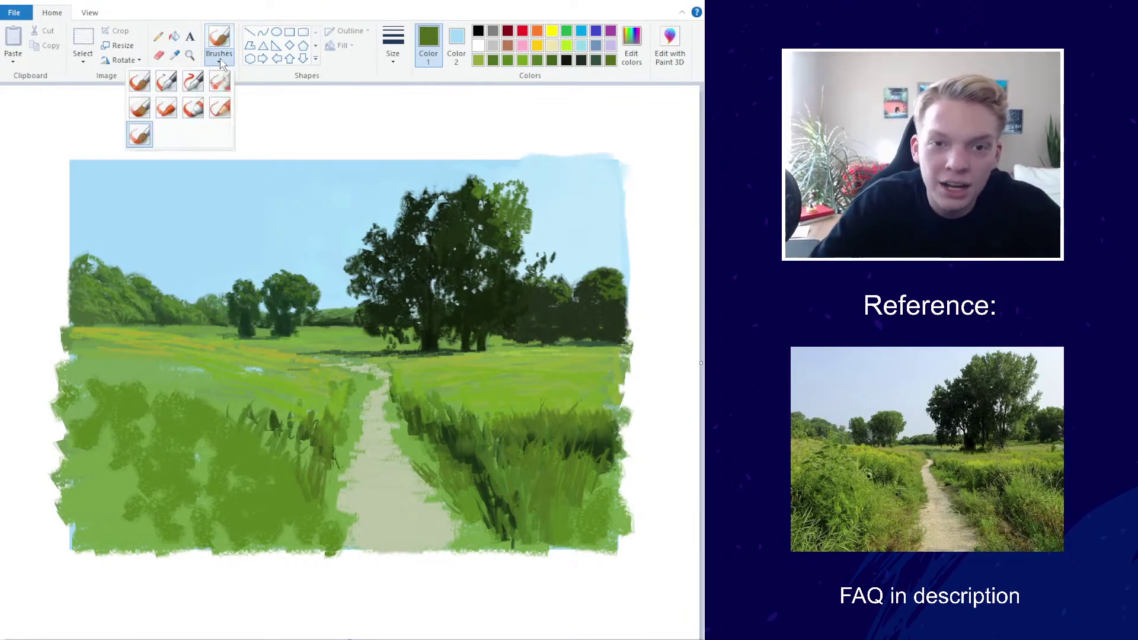
pyautogui.click(221, 60)
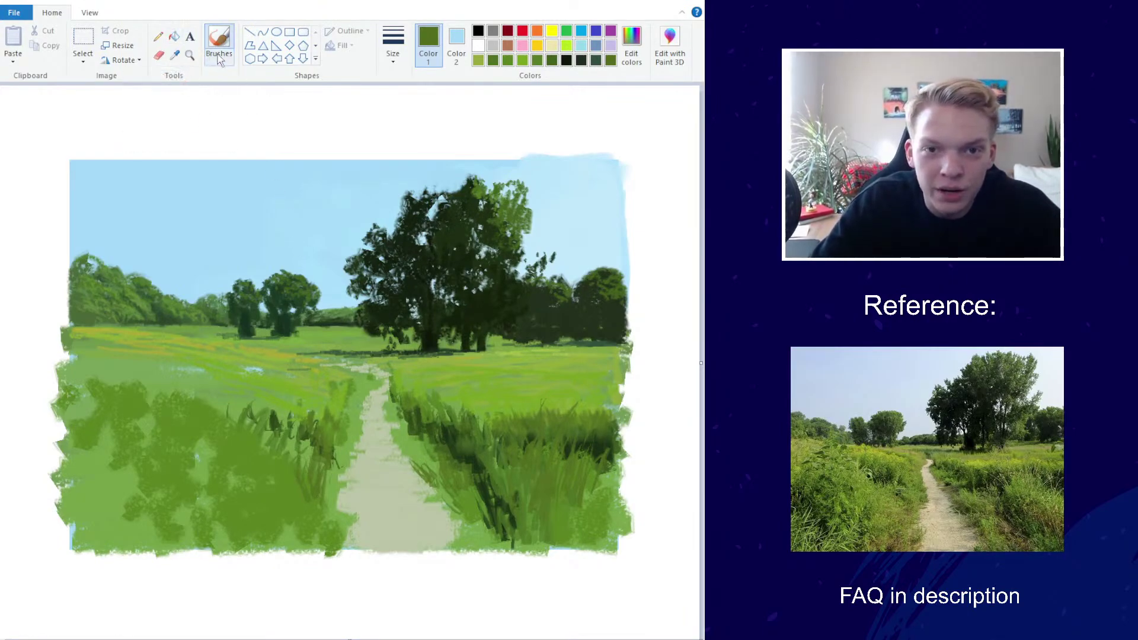
pyautogui.click(221, 61)
pyautogui.click(147, 117)
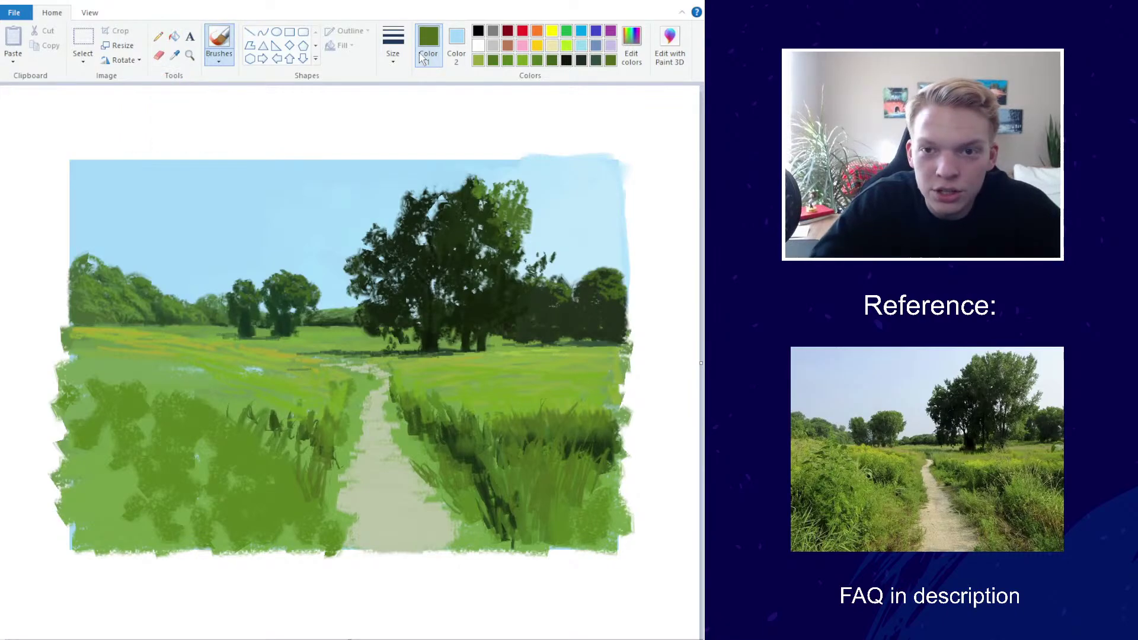
pyautogui.click(392, 44)
pyautogui.click(393, 165)
pyautogui.moveTo(309, 177)
pyautogui.mouseDown()
pyautogui.moveTo(259, 243)
pyautogui.moveTo(356, 178)
pyautogui.moveTo(243, 207)
pyautogui.moveTo(207, 172)
pyautogui.moveTo(289, 159)
pyautogui.mouseUp()
pyautogui.hotkey('ctrl', 'z')
pyautogui.hotkey('ctrl', 'z')
pyautogui.hotkey('ctrl', 'z')
pyautogui.hotkey('ctrl', 'z')
pyautogui.hotkey('ctrl', 'z')
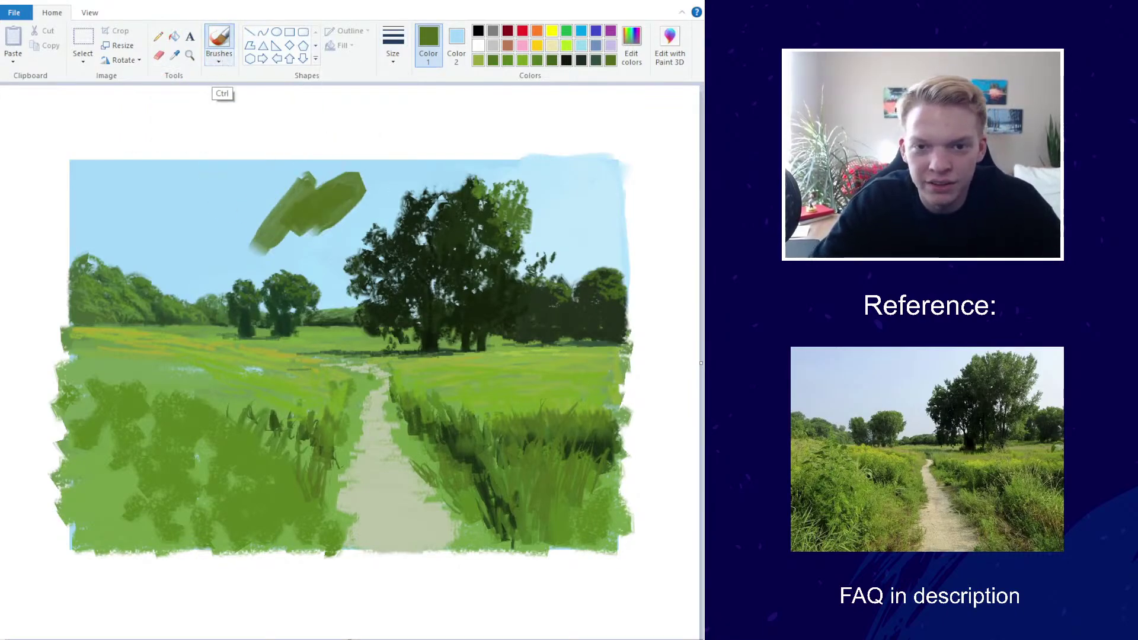
# Switch to the Natural pencil, undo a large test stroke in the sky, and add small green leaf strokes to the large tree's upper crown
pyautogui.click(219, 59)
pyautogui.click(219, 108)
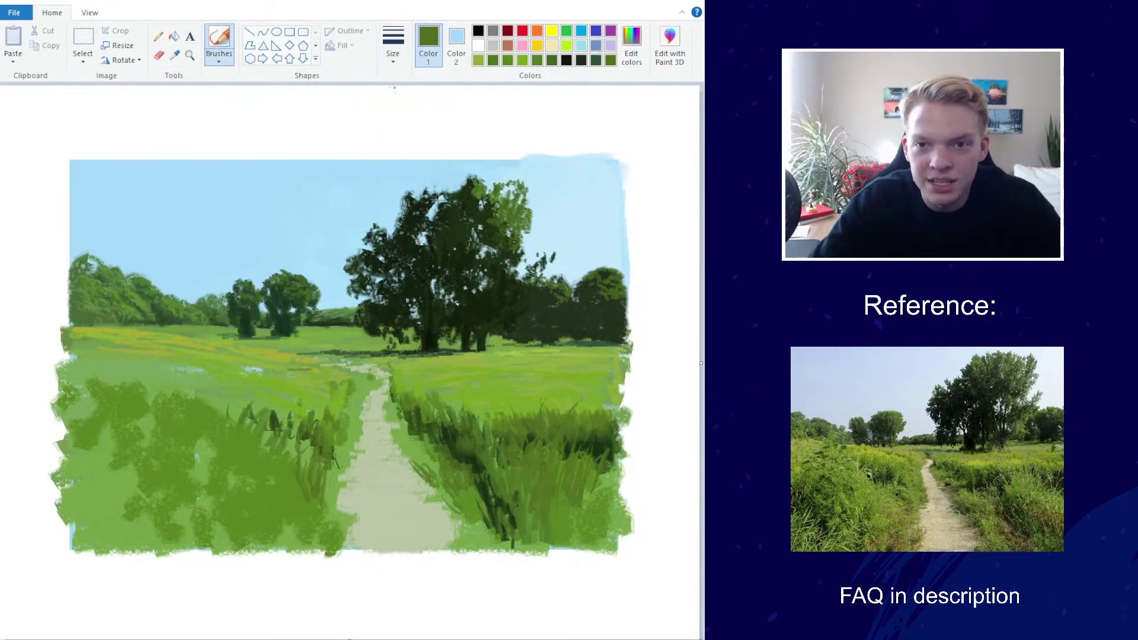
pyautogui.click(393, 45)
pyautogui.click(392, 163)
pyautogui.moveTo(285, 206)
pyautogui.mouseDown()
pyautogui.moveTo(307, 218)
pyautogui.moveTo(320, 207)
pyautogui.moveTo(335, 234)
pyautogui.moveTo(350, 219)
pyautogui.mouseUp()
pyautogui.hotkey('ctrl', 'z')
pyautogui.hotkey('ctrl', 'z')
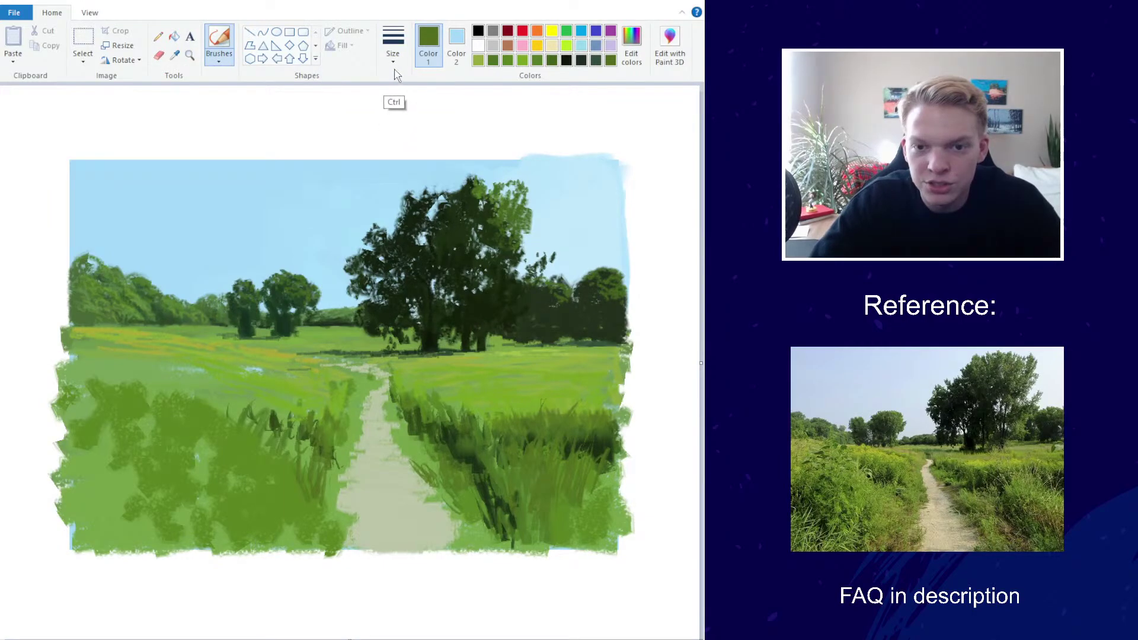
pyautogui.click(393, 44)
pyautogui.click(391, 89)
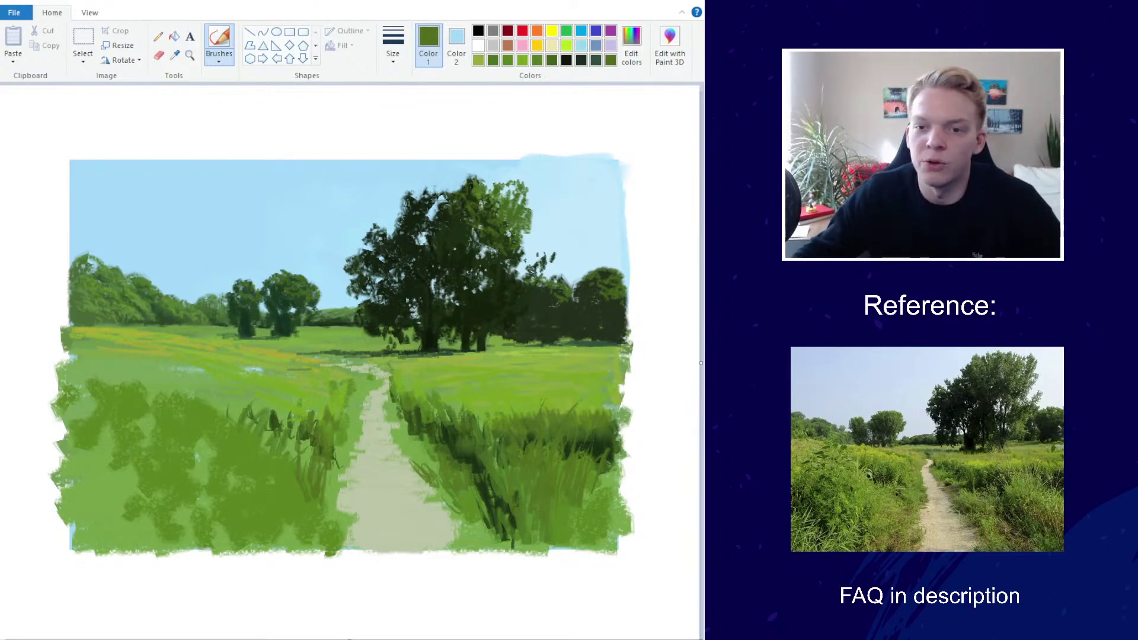
pyautogui.scroll(-3, 503, 241)
pyautogui.scroll(3, 501, 234)
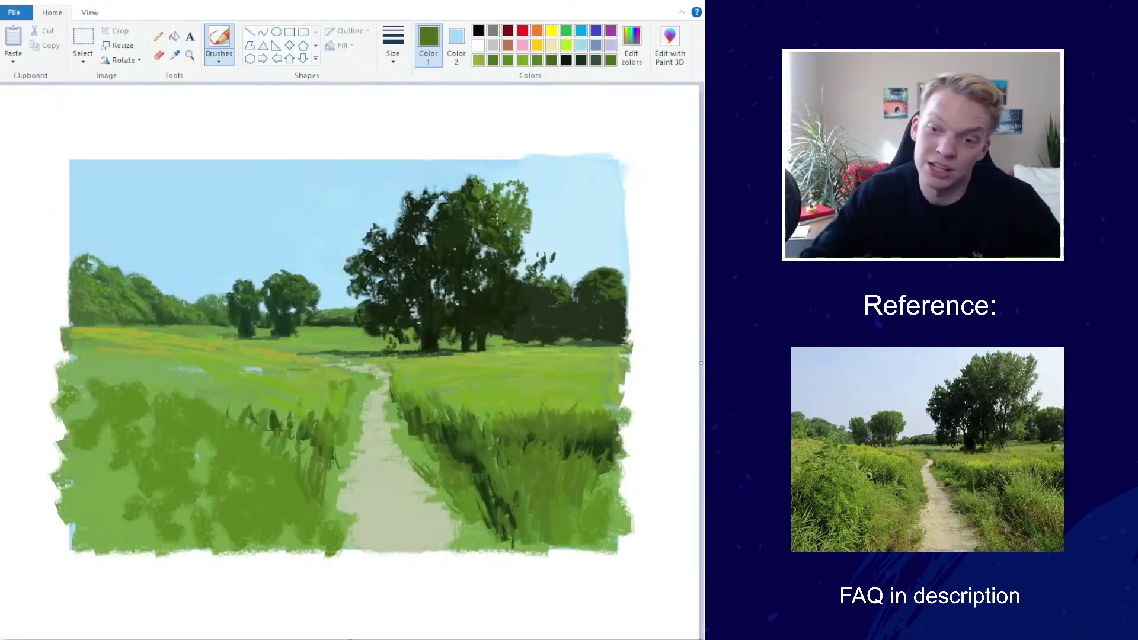
# Try the Crayon brush at its largest size with a stroke across the meadow right of the path and undo it
pyautogui.click(219, 58)
pyautogui.click(167, 107)
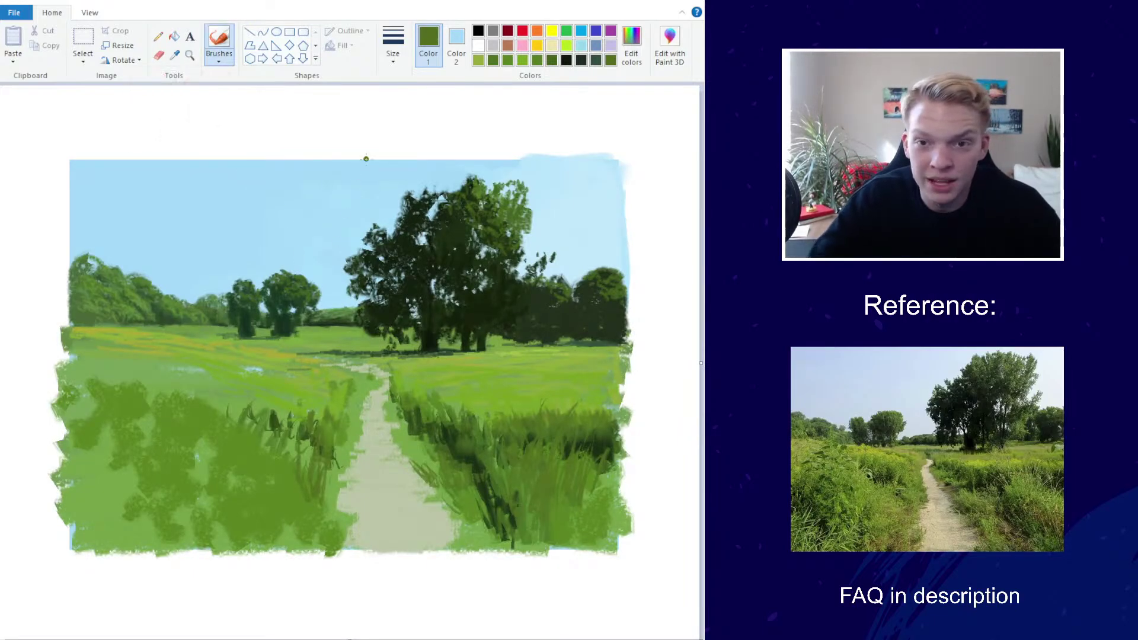
pyautogui.click(393, 44)
pyautogui.click(386, 158)
pyautogui.moveTo(556, 389)
pyautogui.mouseDown()
pyautogui.moveTo(509, 409)
pyautogui.moveTo(421, 374)
pyautogui.mouseUp()
pyautogui.hotkey('ctrl', 'z')
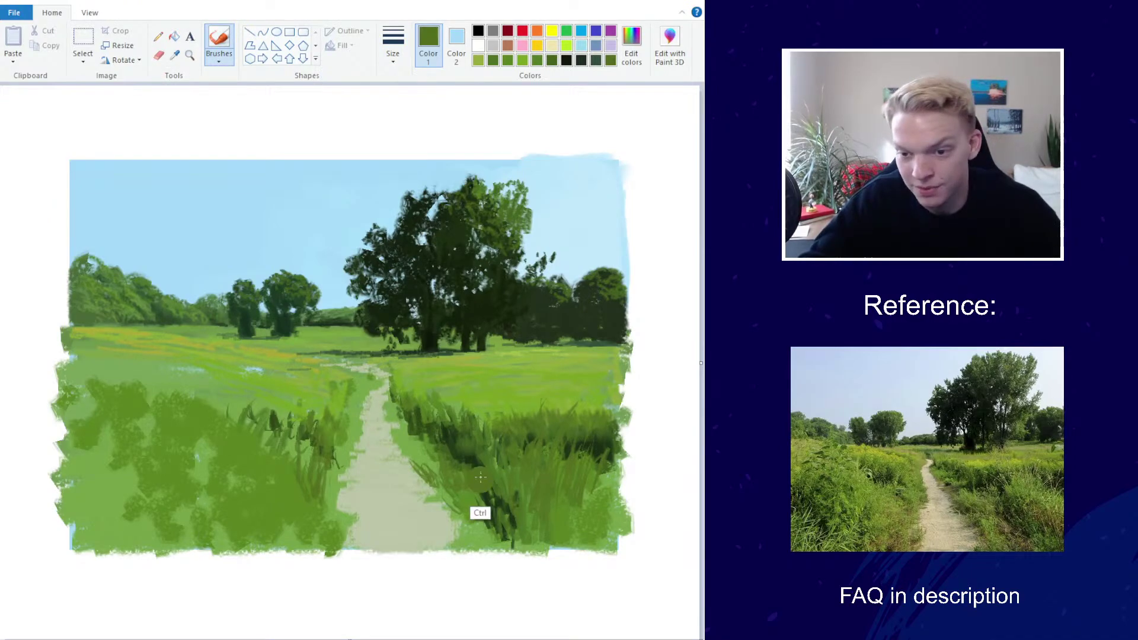
# Sample dark green from the grass band right of the path and set up the Natural pencil at its smallest size
pyautogui.click(174, 55)
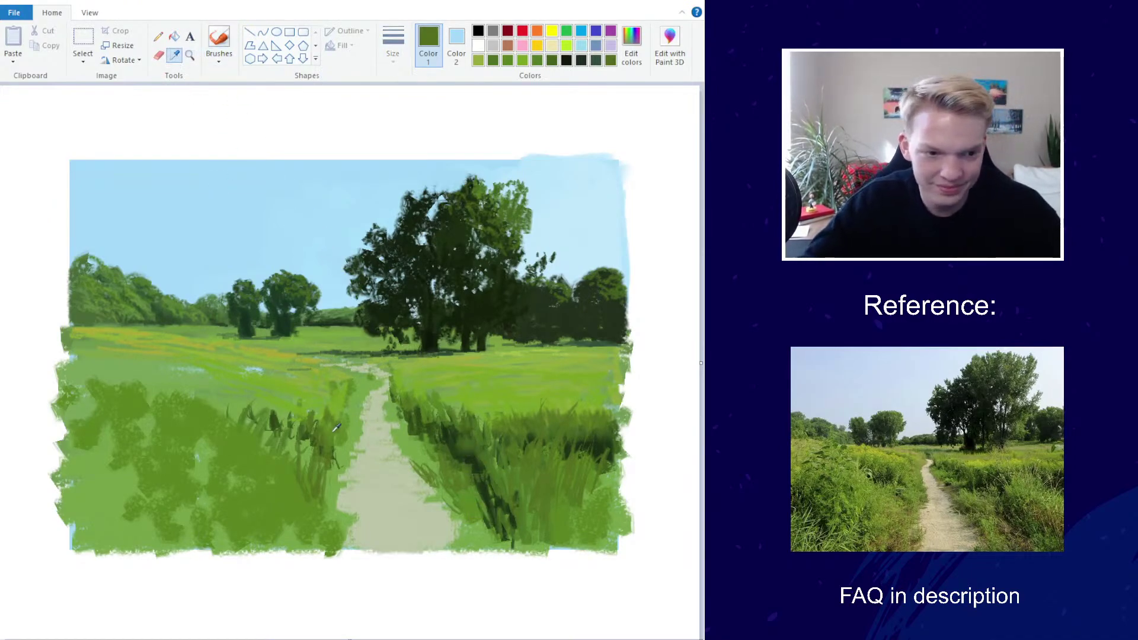
pyautogui.click(313, 438)
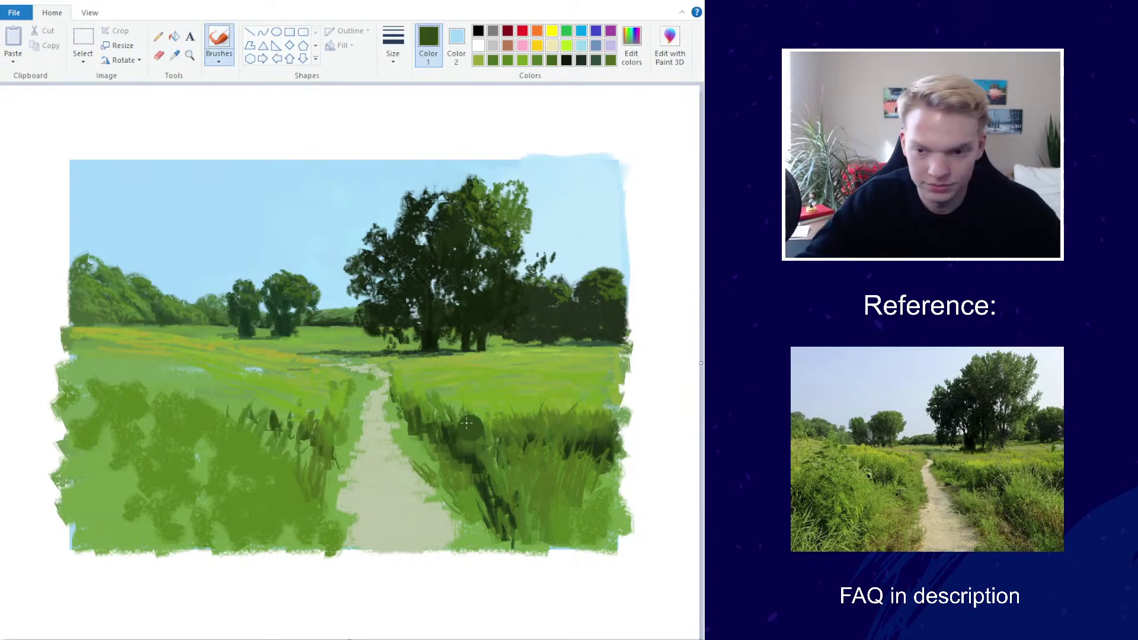
pyautogui.press('i')
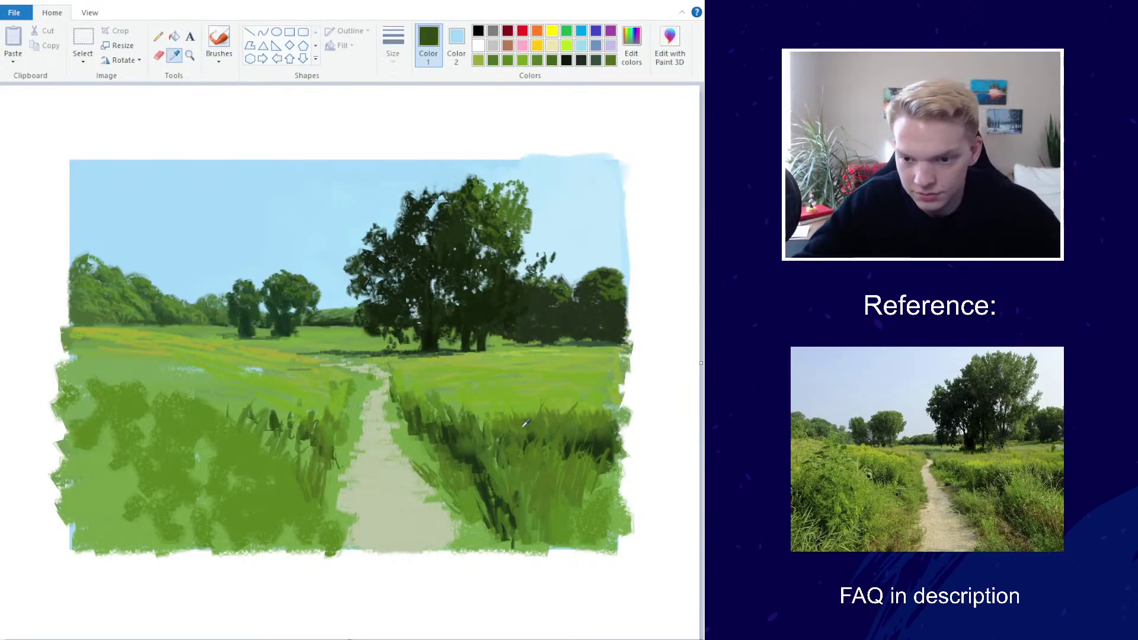
pyautogui.click(535, 427)
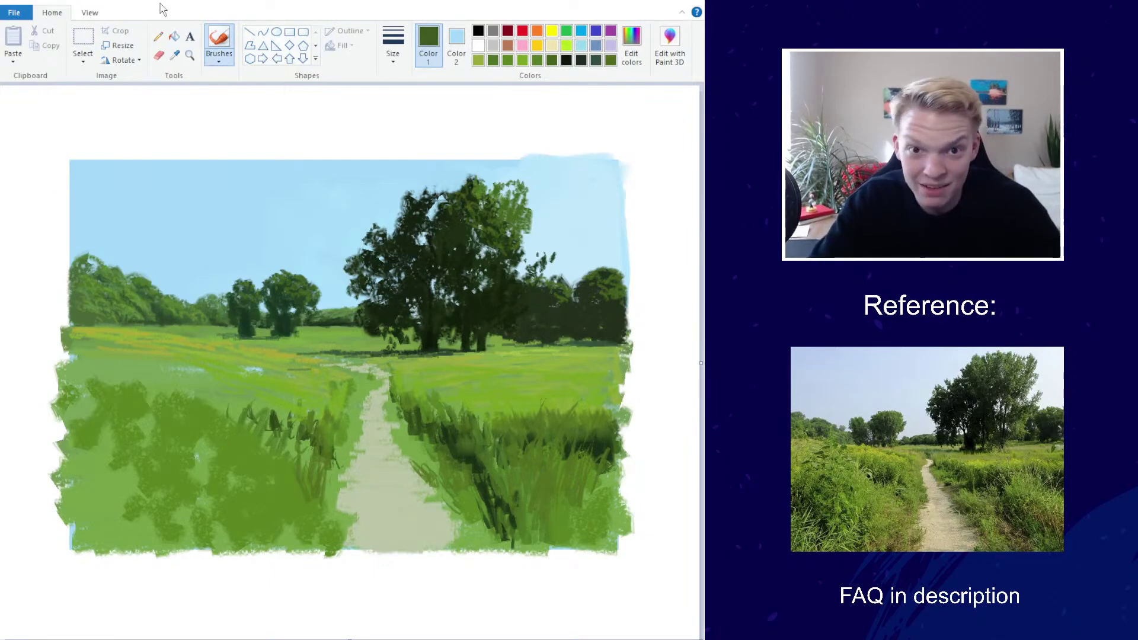
pyautogui.click(219, 56)
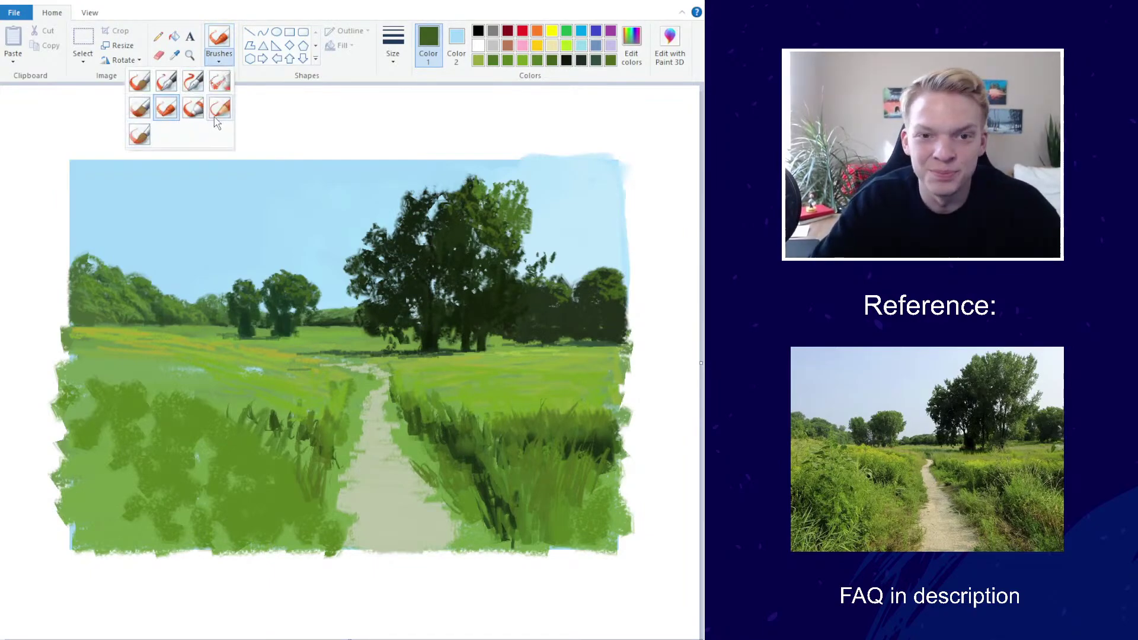
pyautogui.click(219, 108)
pyautogui.click(393, 54)
pyautogui.click(386, 160)
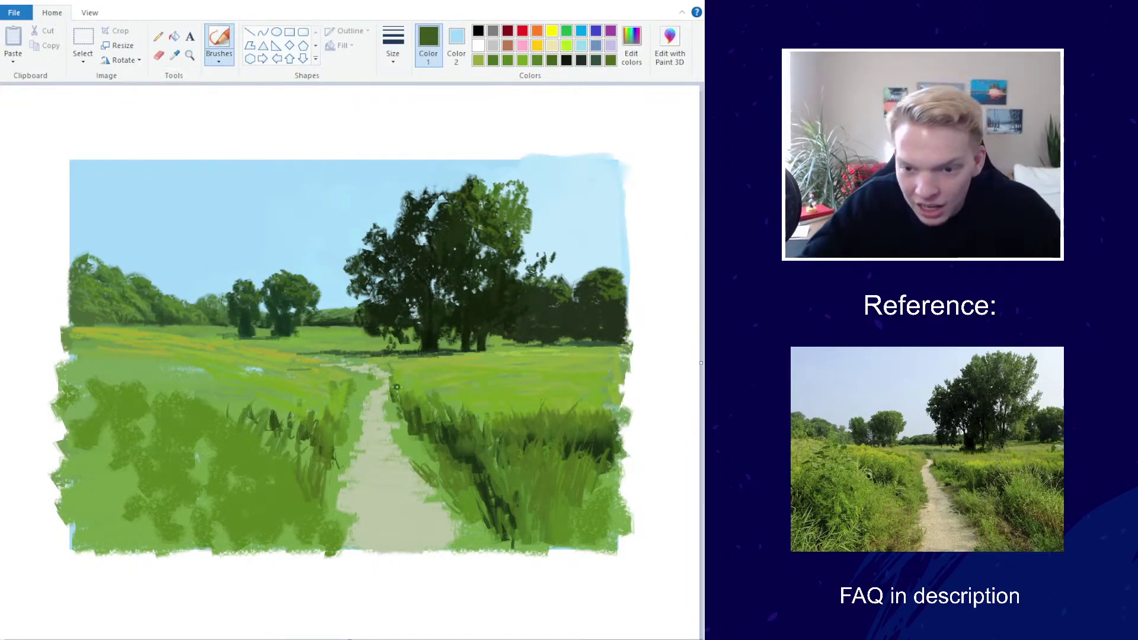
pyautogui.click(393, 46)
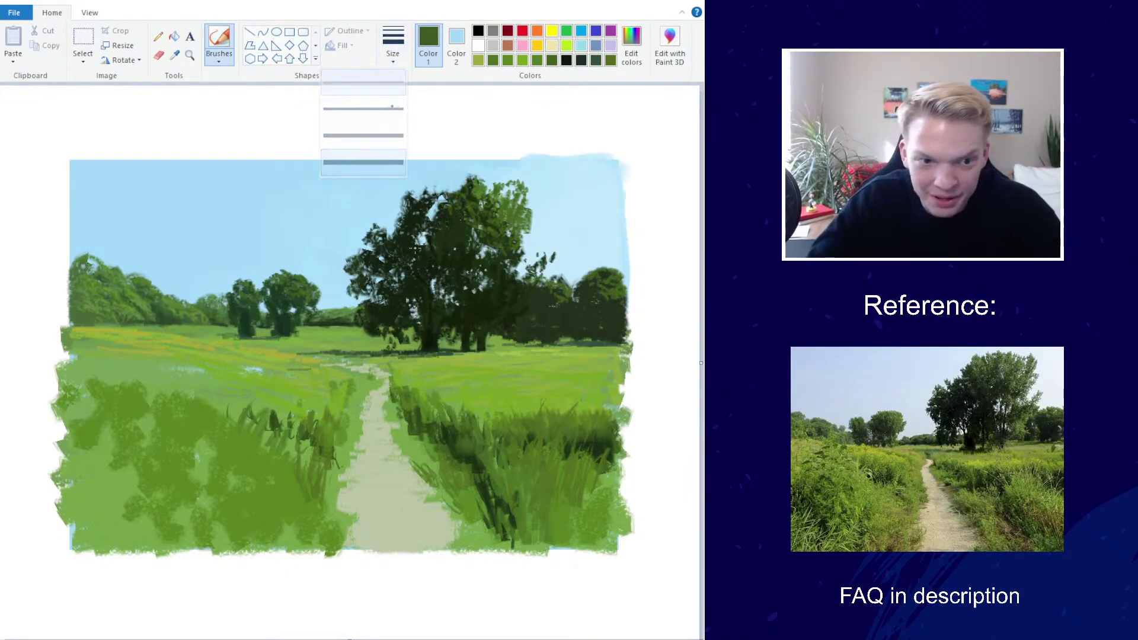
pyautogui.click(394, 95)
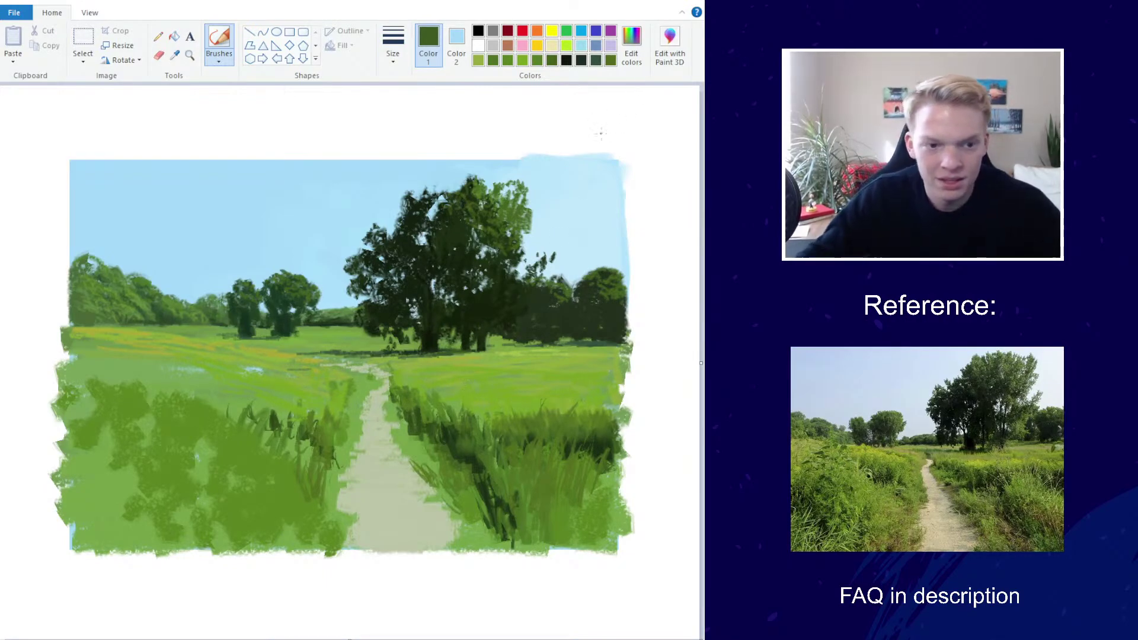
pyautogui.scroll(-3, 513, 308)
pyautogui.scroll(3, 495, 294)
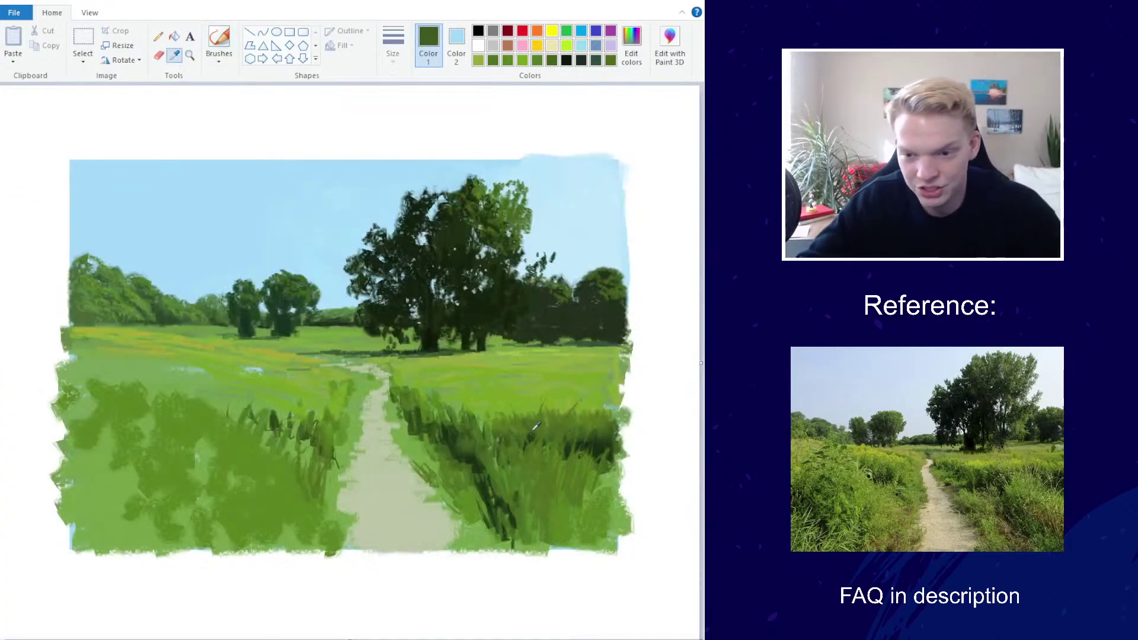
# Switch to the Marker brush at its largest size and paint dark grass tips along the upper edge of the band right of the path
pyautogui.click(219, 59)
pyautogui.click(192, 107)
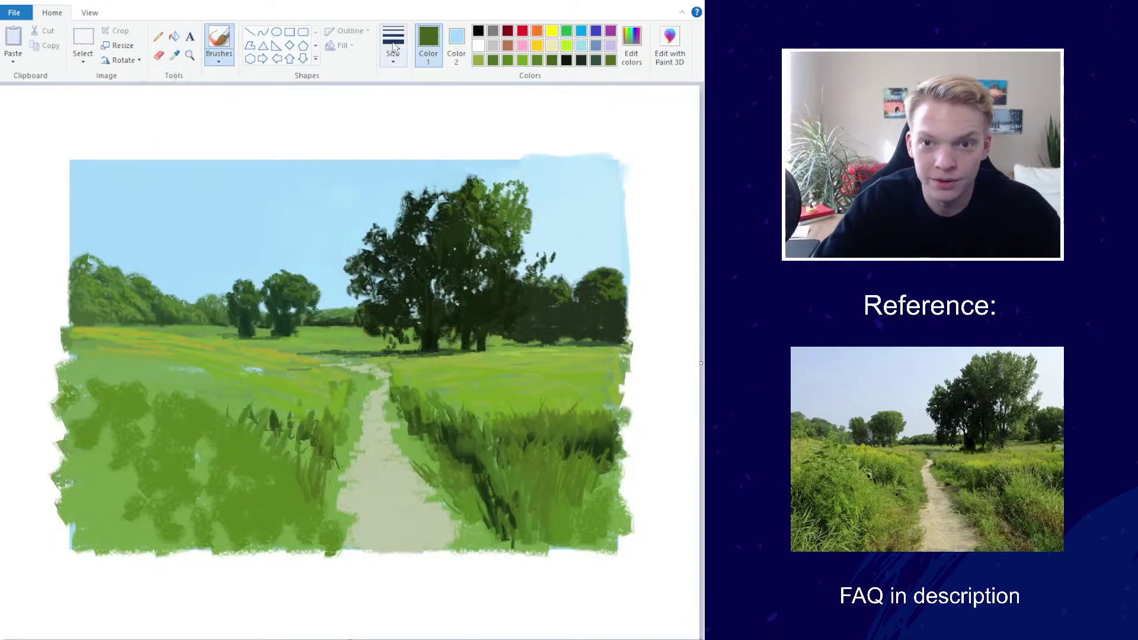
pyautogui.click(393, 52)
pyautogui.click(381, 166)
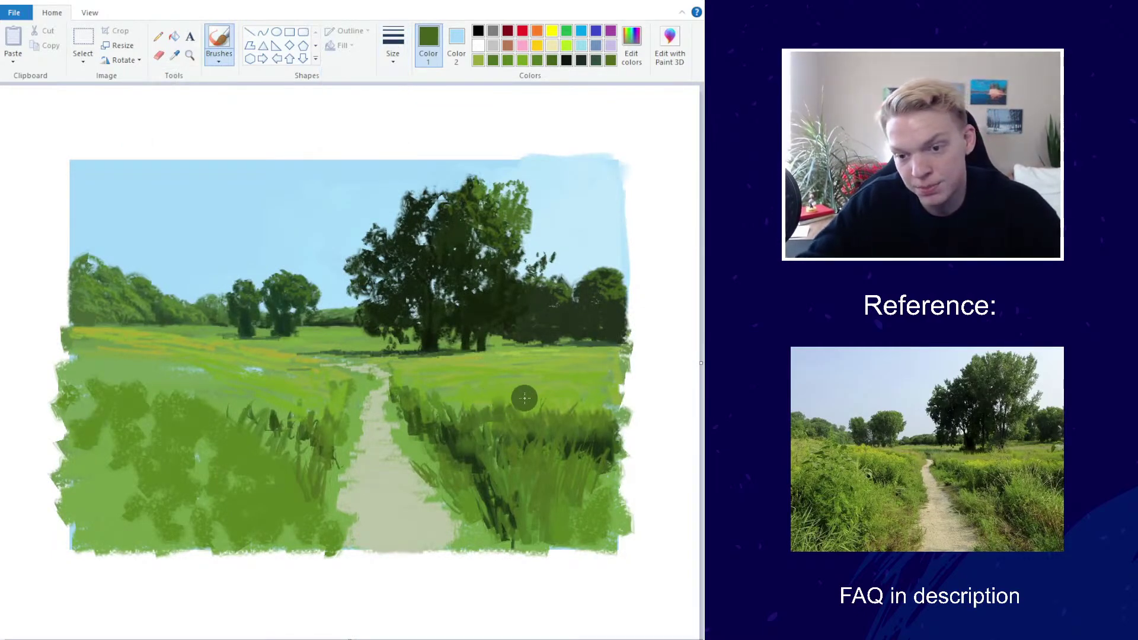
pyautogui.moveTo(551, 400)
pyautogui.mouseDown()
pyautogui.moveTo(575, 406)
pyautogui.moveTo(603, 400)
pyautogui.moveTo(538, 394)
pyautogui.moveTo(552, 383)
pyautogui.moveTo(607, 392)
pyautogui.mouseUp()
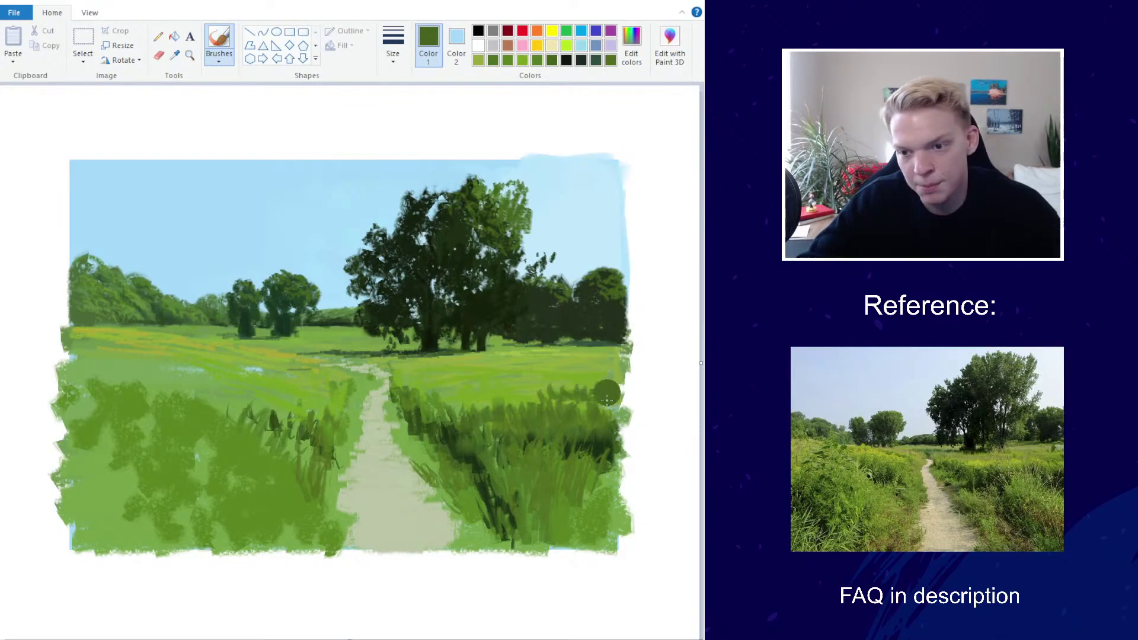
# Sample a mid green beside the new grass tips and extend them up into the meadow and toward the path, reducing the brush to its second-smallest size
pyautogui.click(174, 55)
pyautogui.click(505, 401)
pyautogui.moveTo(494, 392); pyautogui.dragTo(552, 385)
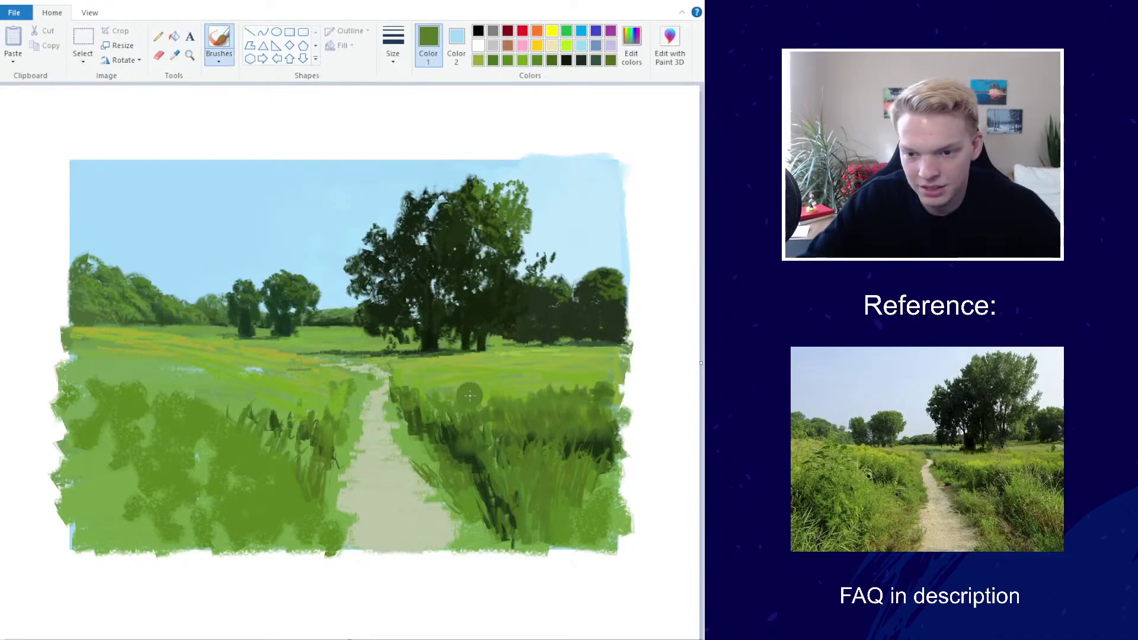
pyautogui.click(392, 44)
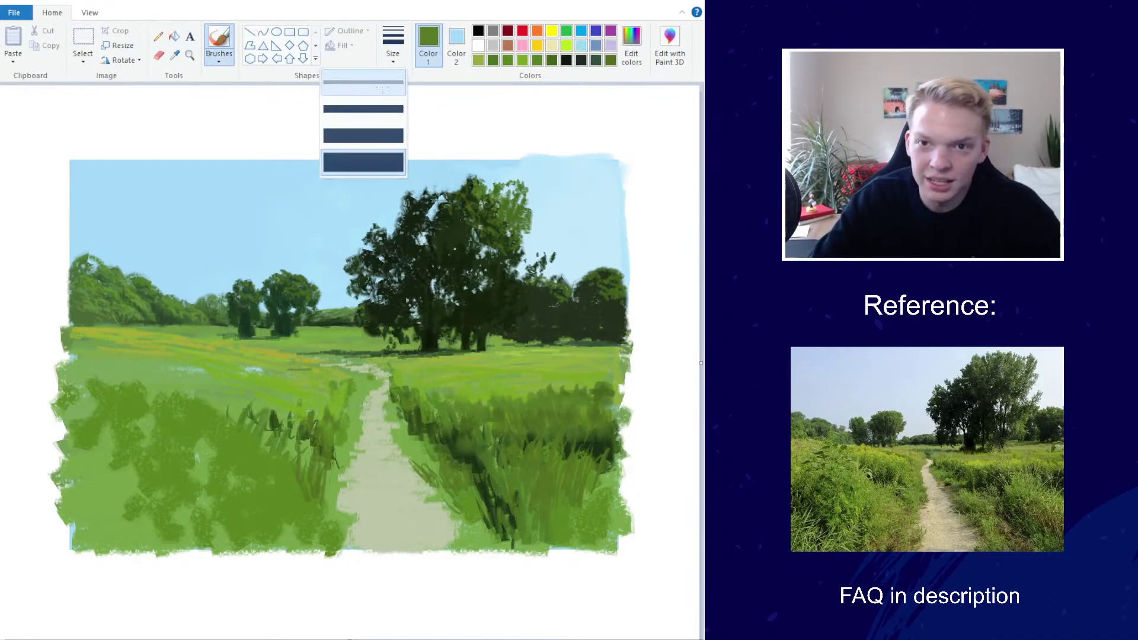
pyautogui.click(364, 104)
pyautogui.moveTo(433, 388)
pyautogui.mouseDown()
pyautogui.moveTo(470, 396)
pyautogui.moveTo(489, 383)
pyautogui.mouseUp()
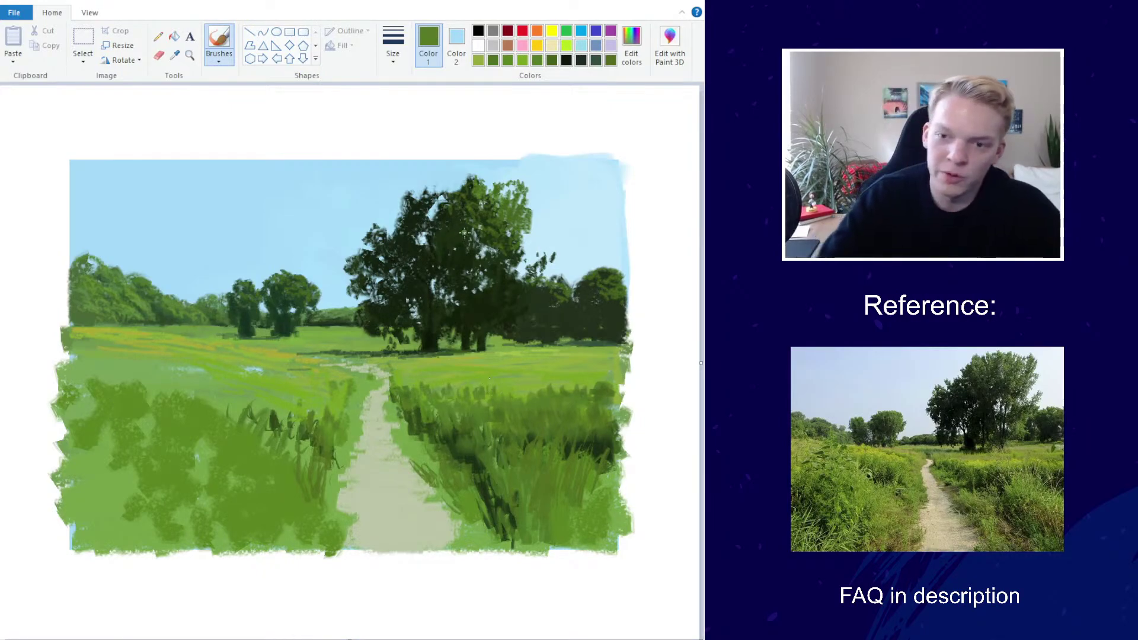
# Sample a lighter green from the grass tips and brush short blades through the grass right of the path and beside the path's far end
pyautogui.click(175, 54)
pyautogui.click(526, 395)
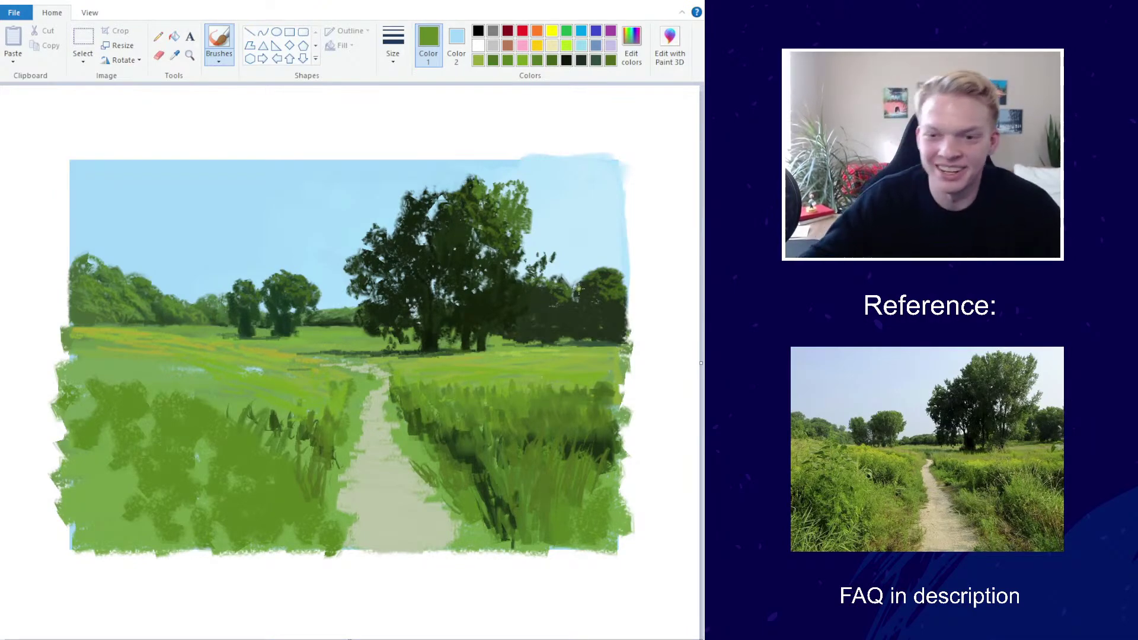
pyautogui.scroll(-3, 398, 275)
pyautogui.scroll(3, 399, 275)
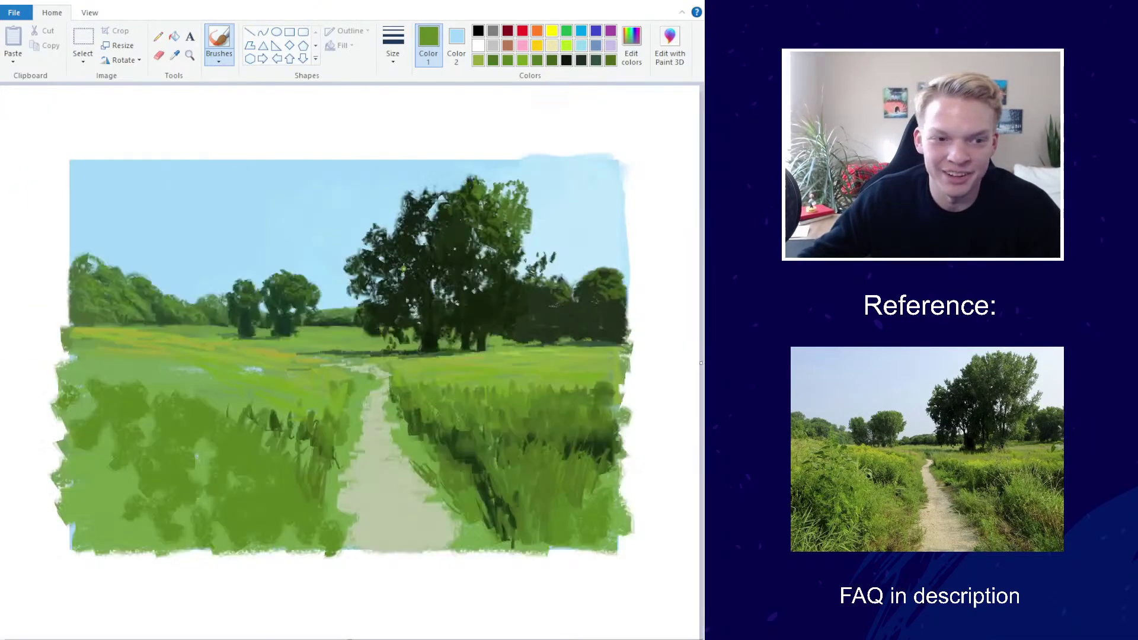
pyautogui.scroll(-2, 401, 272)
pyautogui.scroll(2, 401, 272)
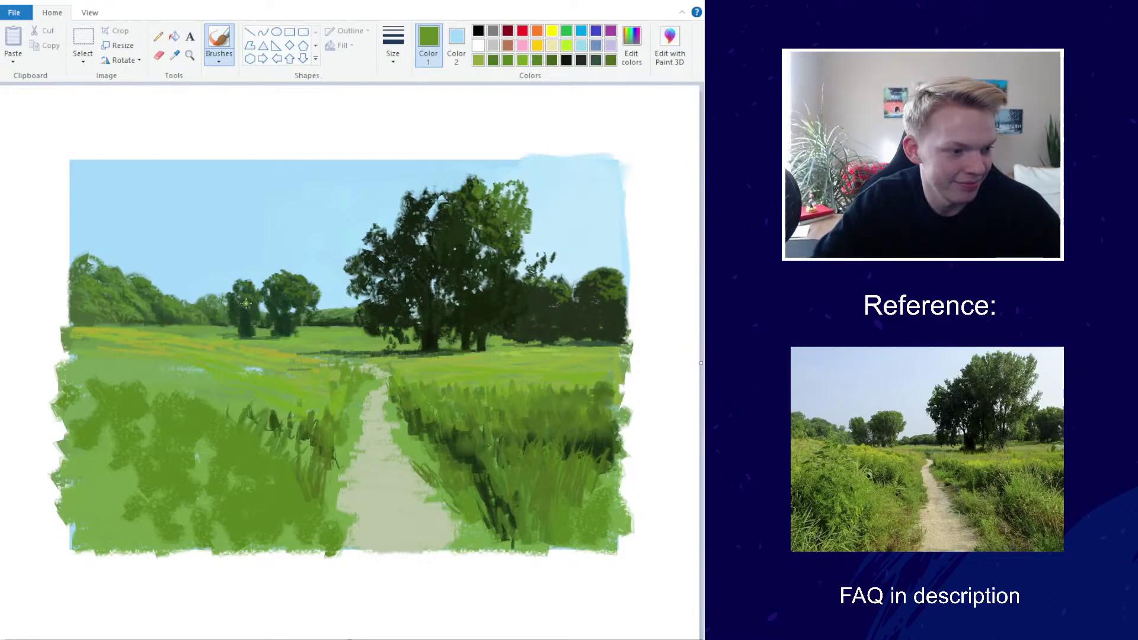
# Sample a bright yellow-green from the right meadow and brush light grass tips across the middle ground on both sides of the path
pyautogui.click(174, 55)
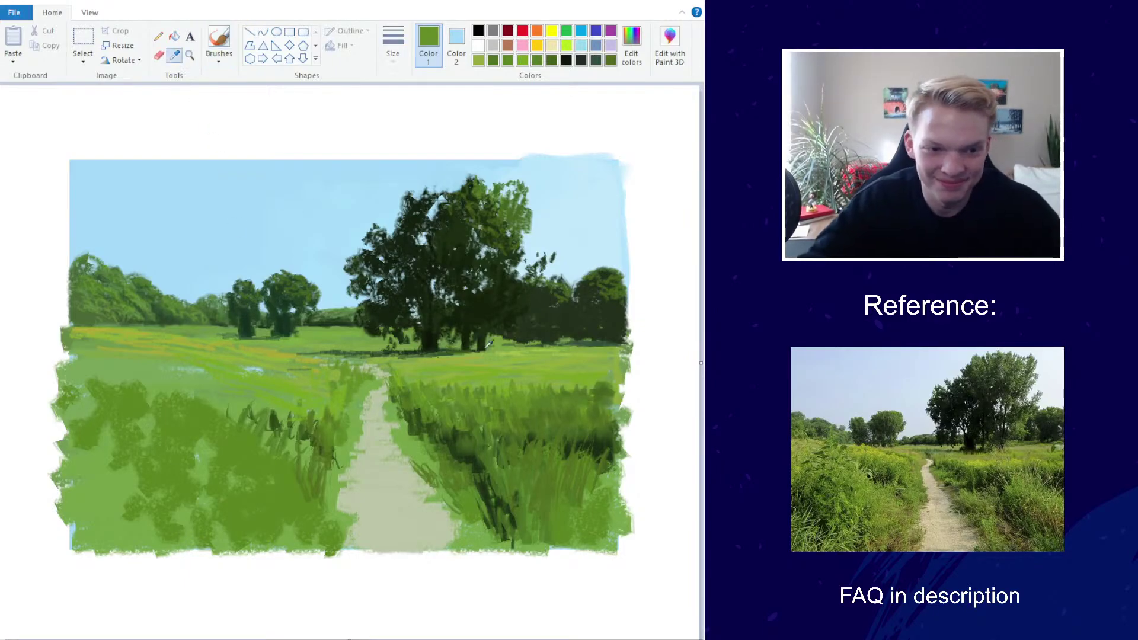
pyautogui.click(545, 383)
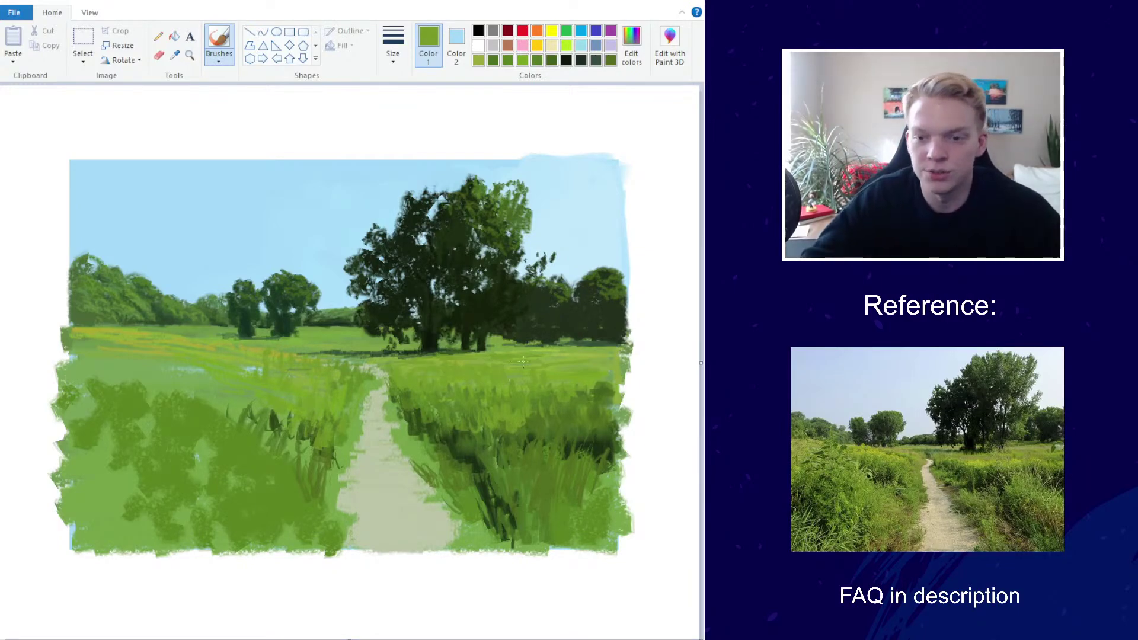
# Sample a dark green from the grass right of the path and brush dark grass blades across the meadow left of the path
pyautogui.scroll(-3, 292, 272)
pyautogui.scroll(3, 292, 272)
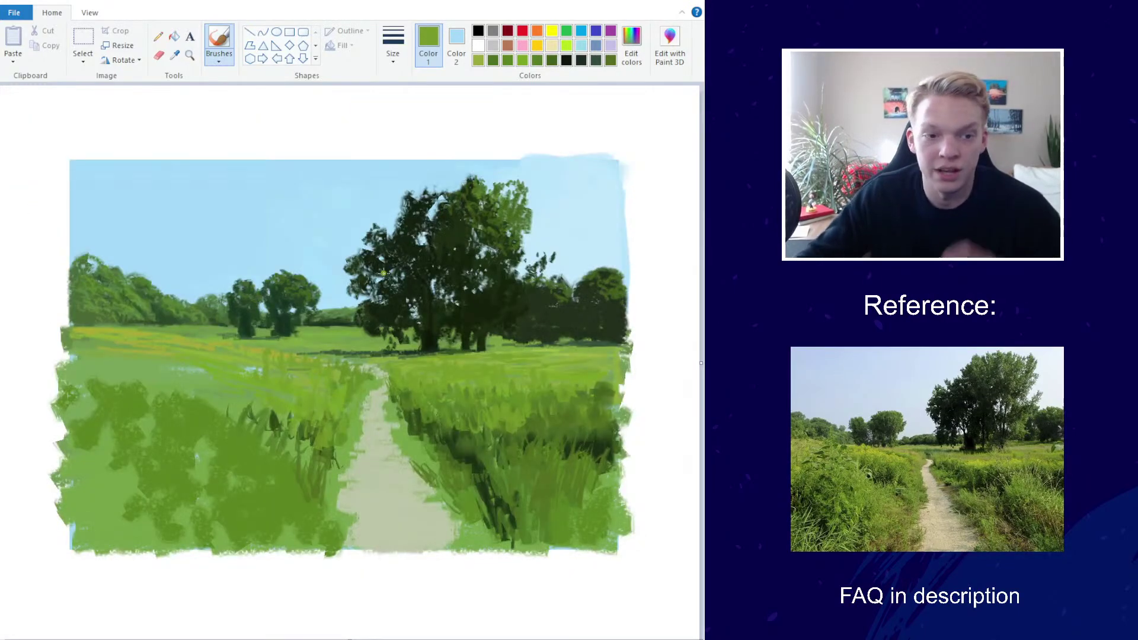
pyautogui.click(174, 56)
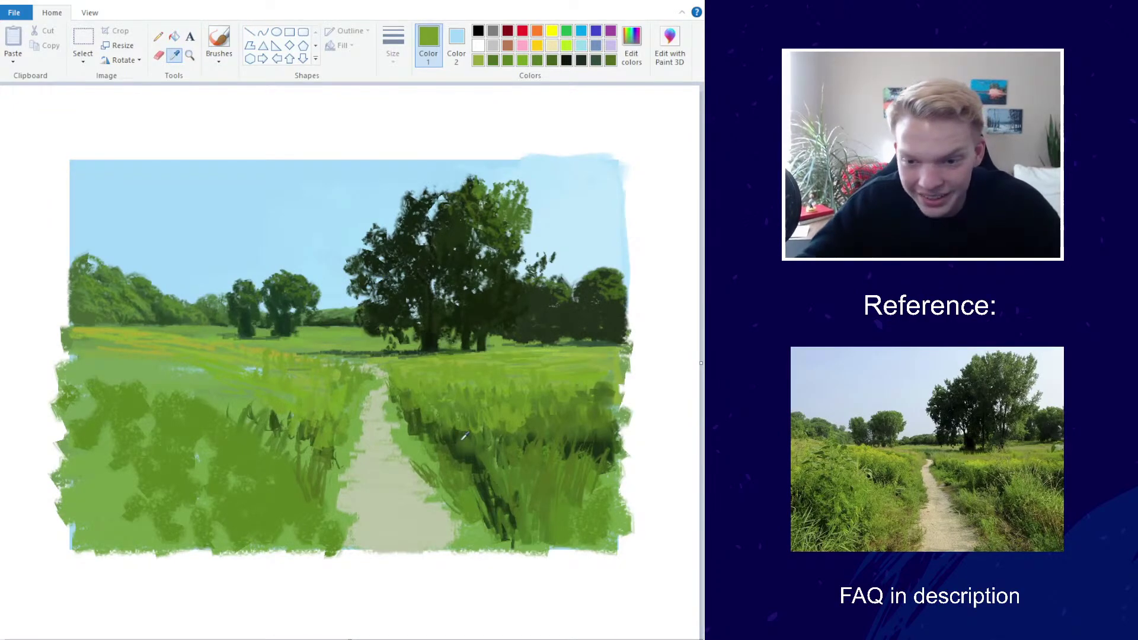
pyautogui.click(436, 427)
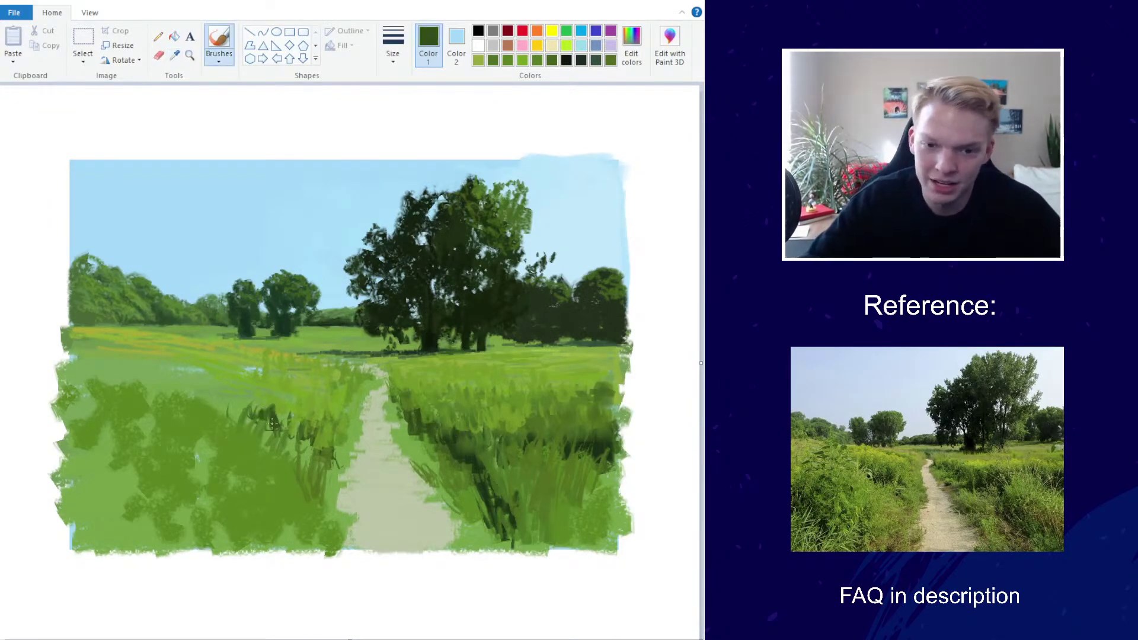
pyautogui.moveTo(265, 399)
pyautogui.mouseDown()
pyautogui.moveTo(235, 400)
pyautogui.moveTo(243, 393)
pyautogui.moveTo(270, 423)
pyautogui.moveTo(295, 409)
pyautogui.moveTo(308, 449)
pyautogui.mouseUp()
pyautogui.moveTo(202, 403)
pyautogui.mouseDown()
pyautogui.moveTo(222, 379)
pyautogui.moveTo(243, 418)
pyautogui.moveTo(268, 388)
pyautogui.moveTo(289, 436)
pyautogui.moveTo(240, 407)
pyautogui.moveTo(204, 409)
pyautogui.moveTo(174, 378)
pyautogui.moveTo(249, 428)
pyautogui.moveTo(252, 443)
pyautogui.mouseUp()
# Darken the sampled green and paint deeper shadows along the base of the dark grass blades left of the path
pyautogui.click(631, 45)
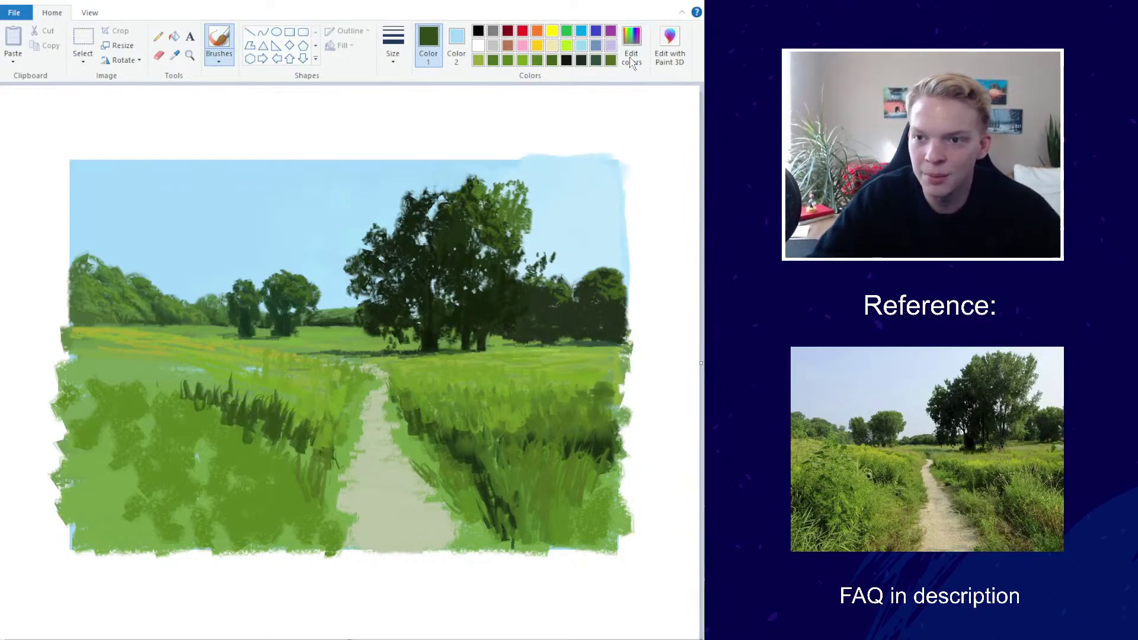
pyautogui.moveTo(490, 354); pyautogui.dragTo(489, 359)
pyautogui.click(226, 420)
pyautogui.moveTo(236, 398); pyautogui.dragTo(250, 436)
pyautogui.moveTo(229, 408)
pyautogui.mouseDown()
pyautogui.moveTo(246, 430)
pyautogui.moveTo(243, 396)
pyautogui.moveTo(255, 427)
pyautogui.moveTo(262, 413)
pyautogui.moveTo(274, 436)
pyautogui.moveTo(267, 409)
pyautogui.moveTo(258, 405)
pyautogui.moveTo(284, 449)
pyautogui.mouseUp()
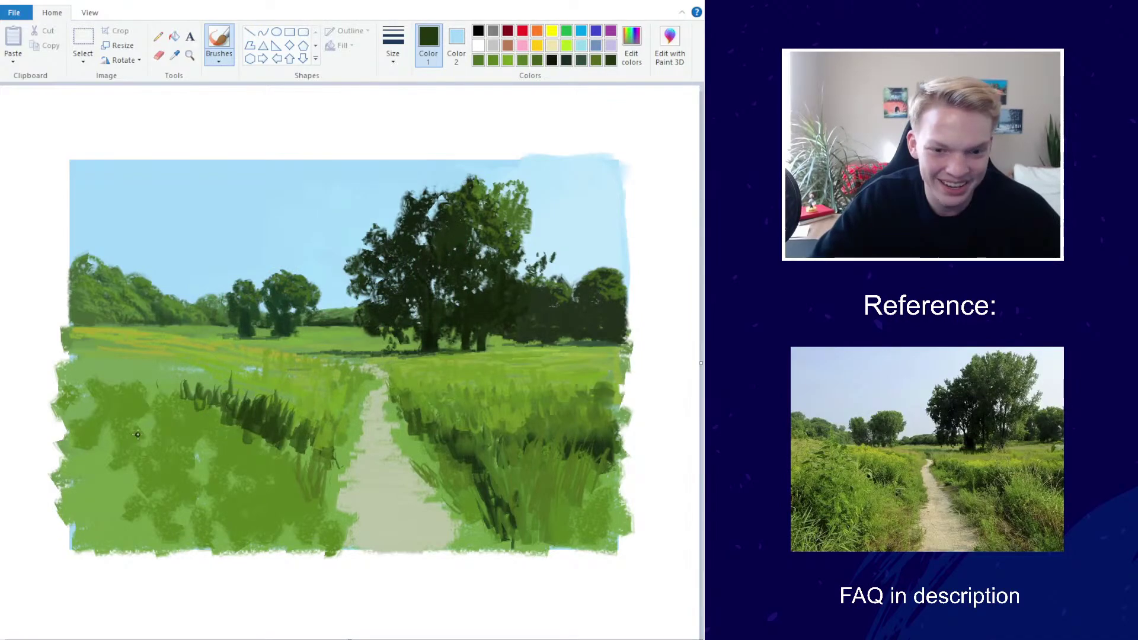
# Sample a mid green left of the path, break up the dark grass base with it, and sketch a curved edge across the left meadow
pyautogui.click(174, 54)
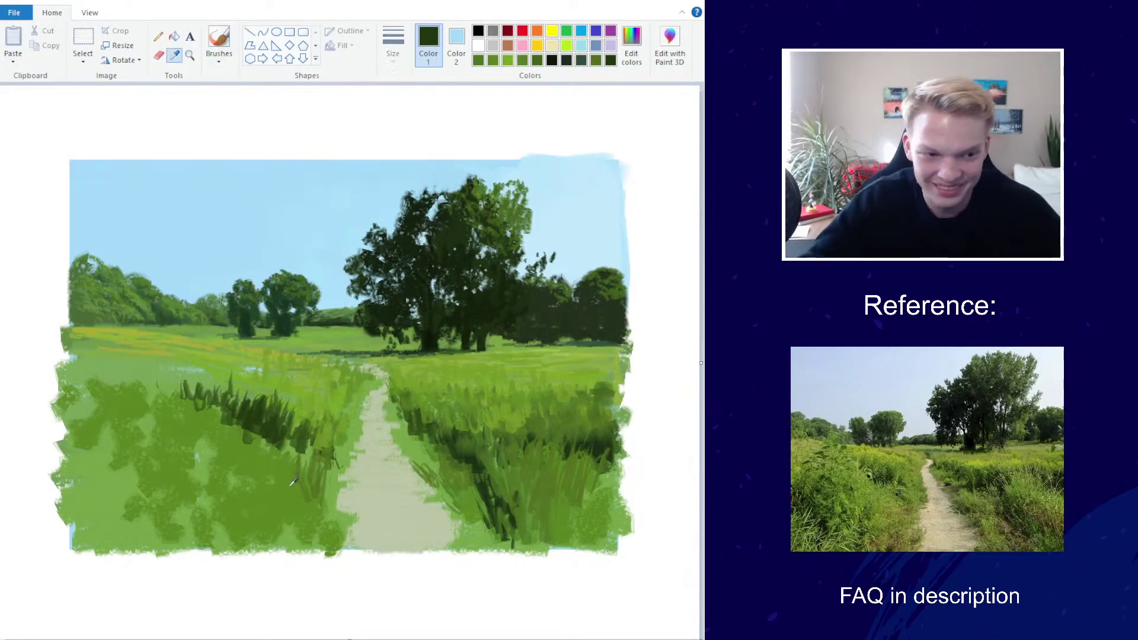
pyautogui.click(304, 462)
pyautogui.moveTo(243, 435)
pyautogui.mouseDown()
pyautogui.moveTo(265, 451)
pyautogui.moveTo(293, 444)
pyautogui.moveTo(296, 465)
pyautogui.moveTo(296, 418)
pyautogui.moveTo(309, 449)
pyautogui.mouseUp()
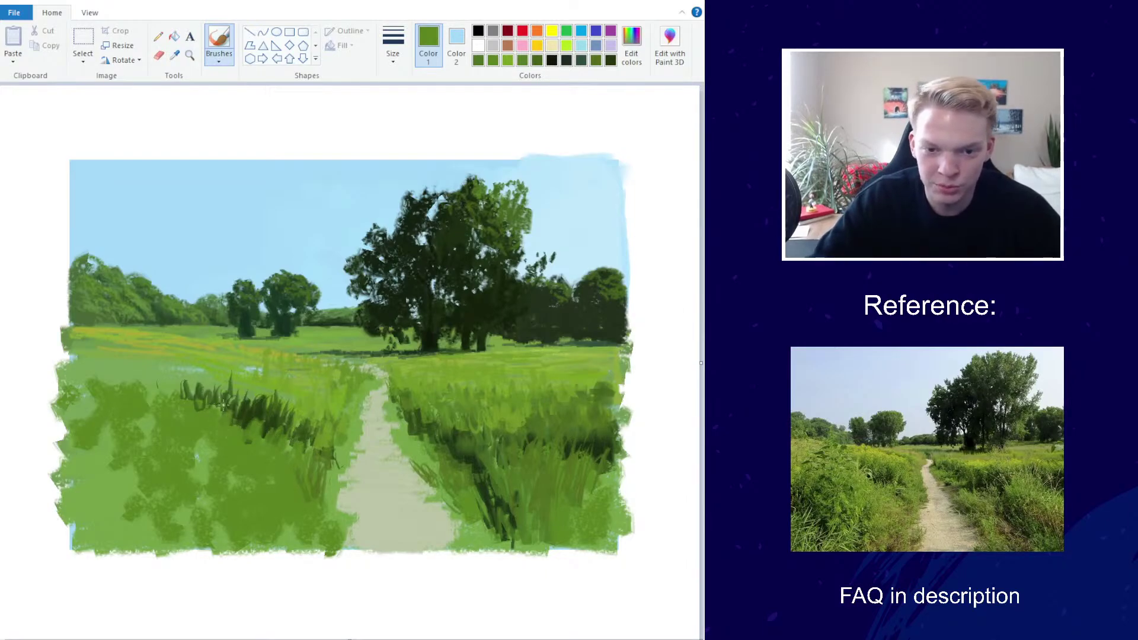
pyautogui.moveTo(203, 394)
pyautogui.mouseDown()
pyautogui.moveTo(287, 448)
pyautogui.moveTo(290, 428)
pyautogui.moveTo(244, 402)
pyautogui.moveTo(89, 372)
pyautogui.mouseUp()
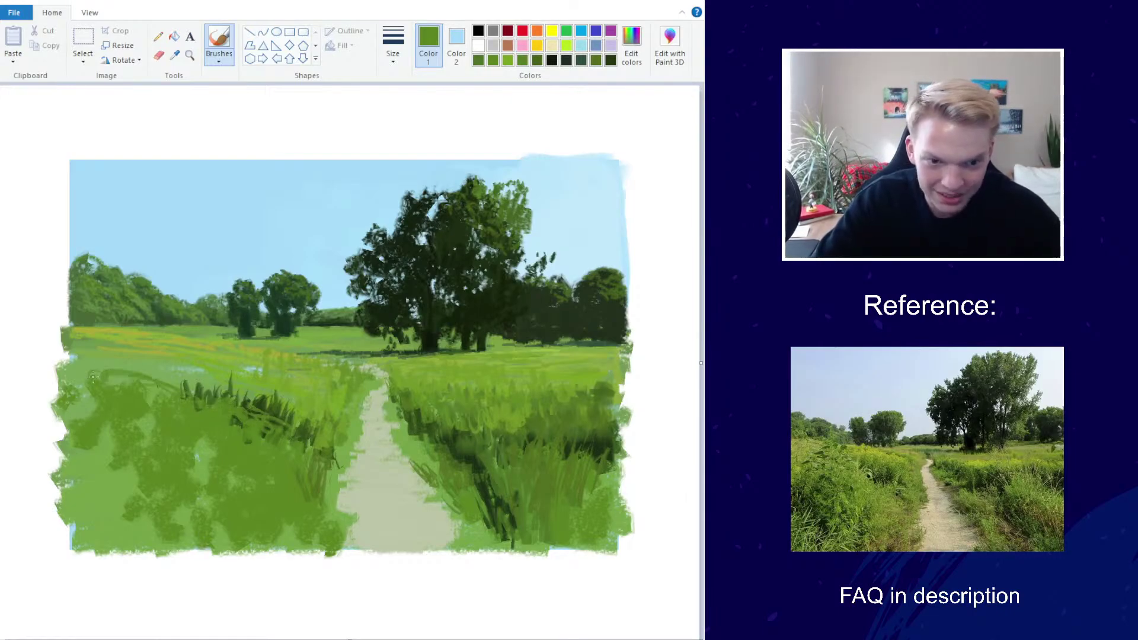
# Sample the left meadow's green, switch the brush, lighten the colour to RGB 146, 187, 68, and paint over the area behind the dark blades
pyautogui.click(174, 55)
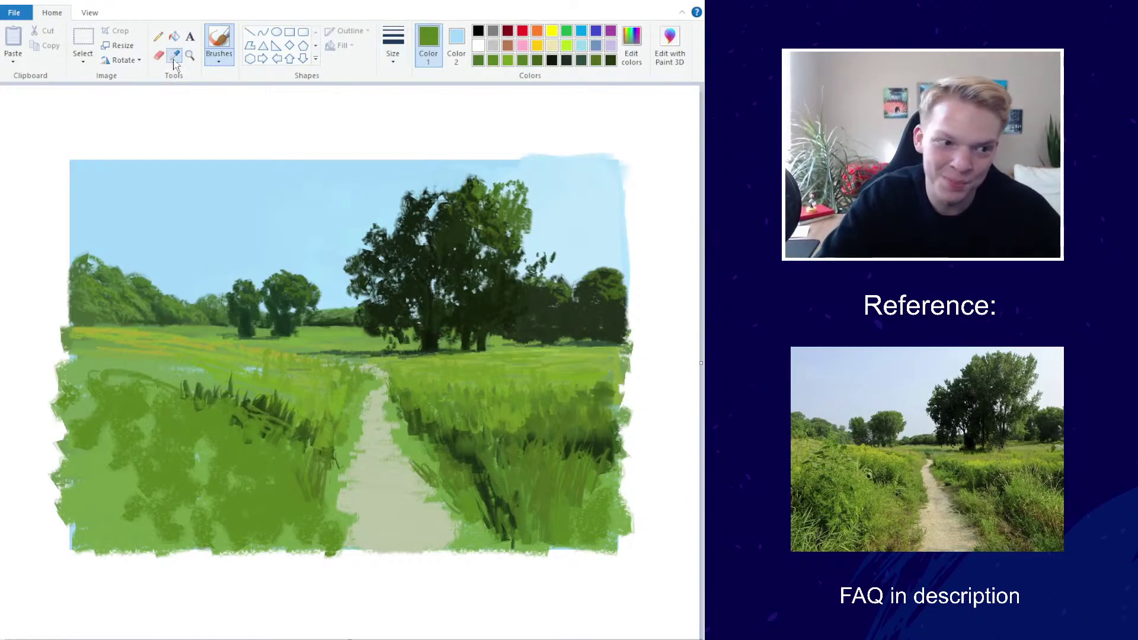
pyautogui.click(225, 354)
pyautogui.click(218, 60)
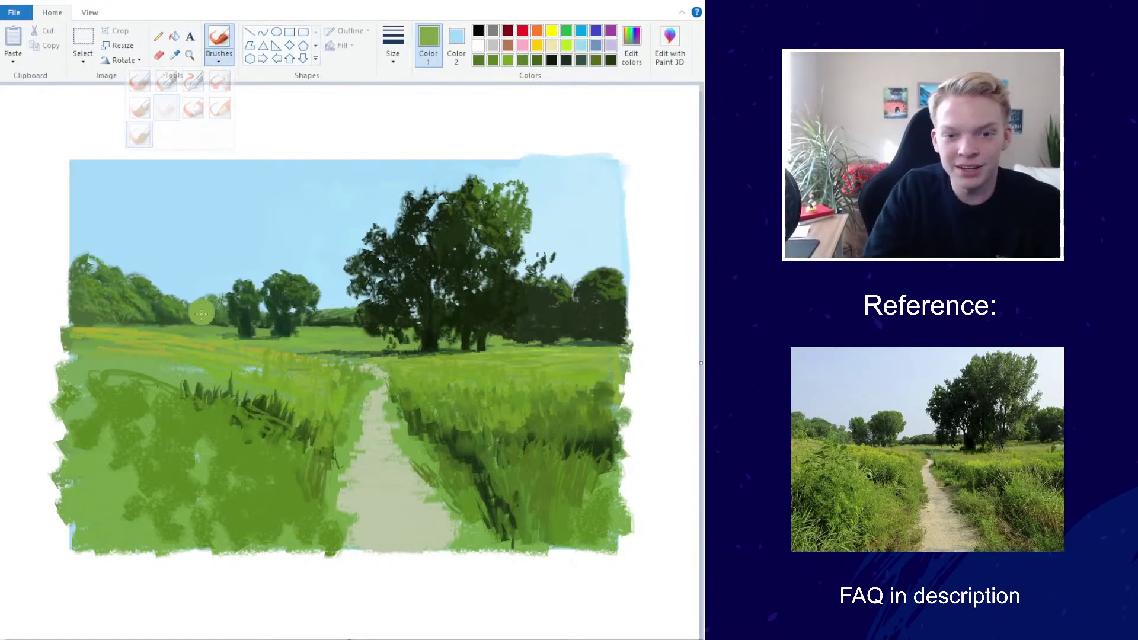
pyautogui.click(631, 44)
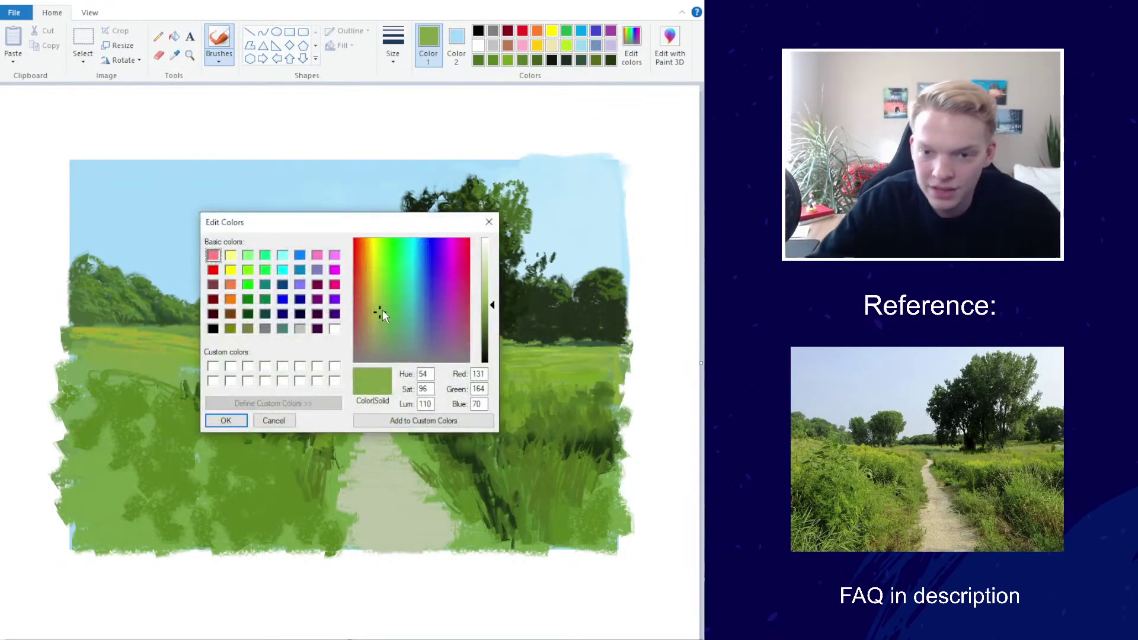
pyautogui.click(485, 282)
pyautogui.click(226, 420)
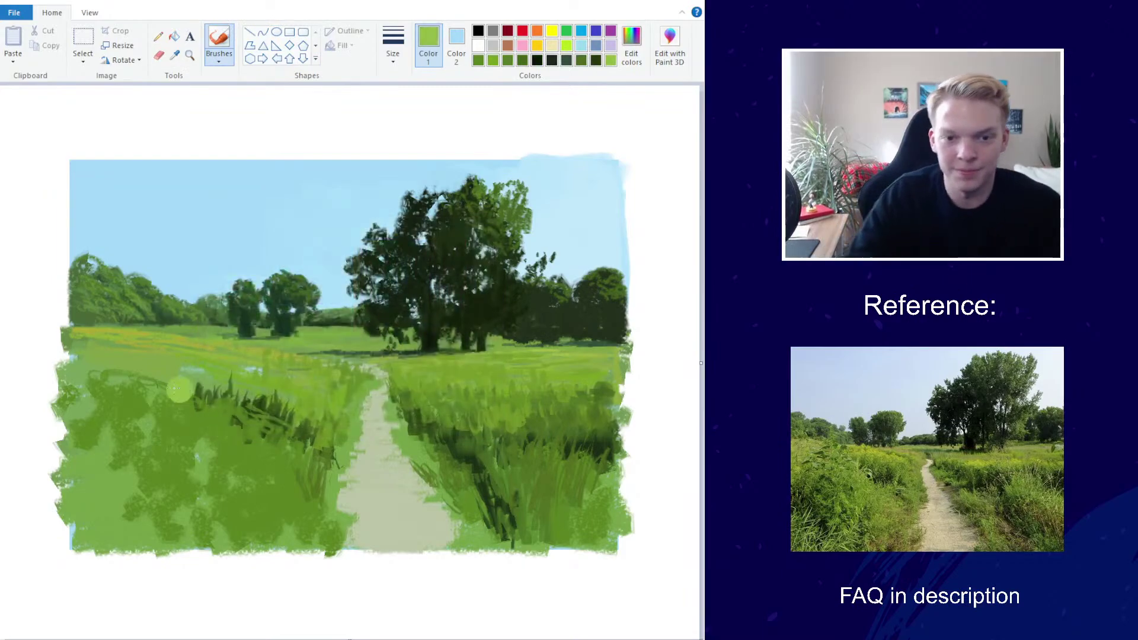
pyautogui.moveTo(89, 354)
pyautogui.mouseDown()
pyautogui.moveTo(173, 382)
pyautogui.moveTo(170, 373)
pyautogui.moveTo(203, 364)
pyautogui.moveTo(259, 369)
pyautogui.mouseUp()
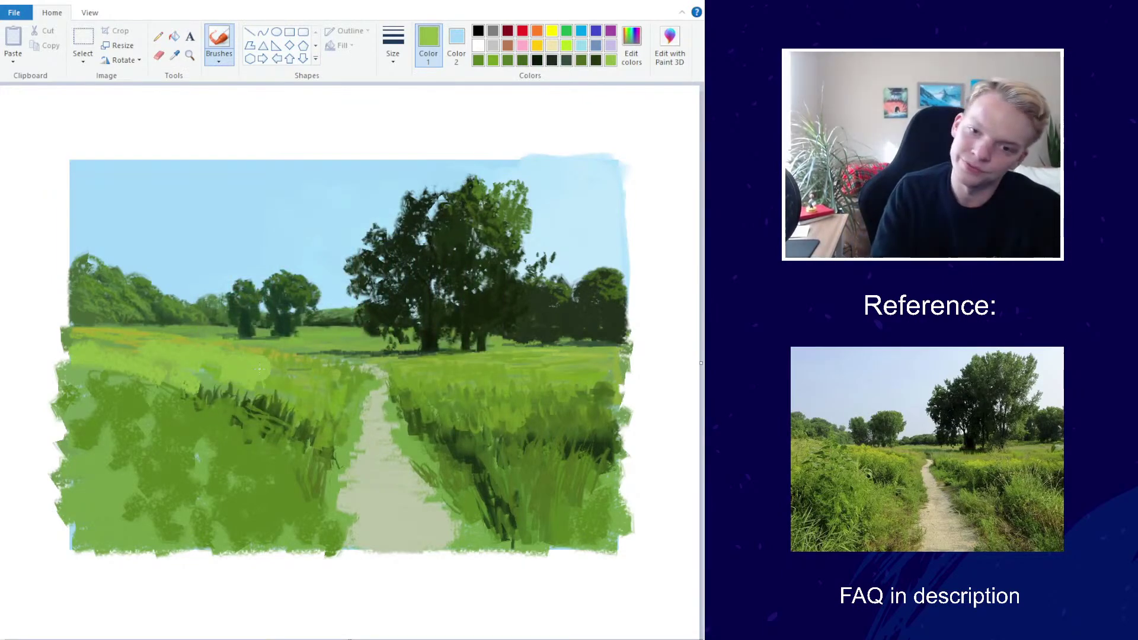
# Change the brush size and paint light green strokes across the far meadow right of the path
pyautogui.scroll(-3, 286, 379)
pyautogui.scroll(2, 414, 343)
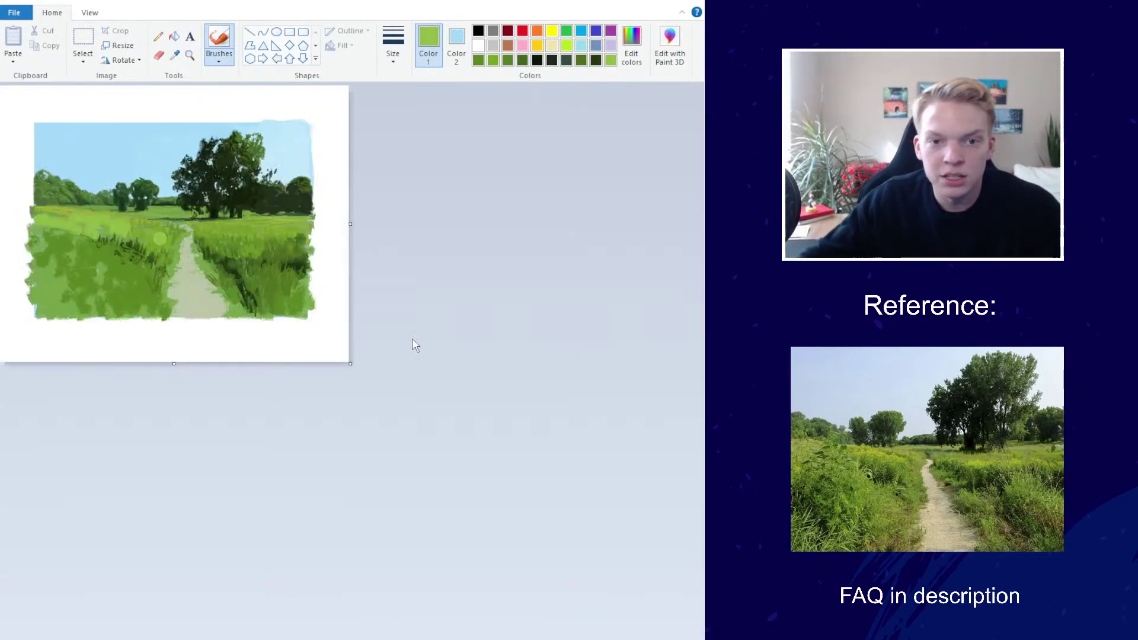
pyautogui.scroll(2, 414, 343)
pyautogui.click(393, 45)
pyautogui.click(362, 136)
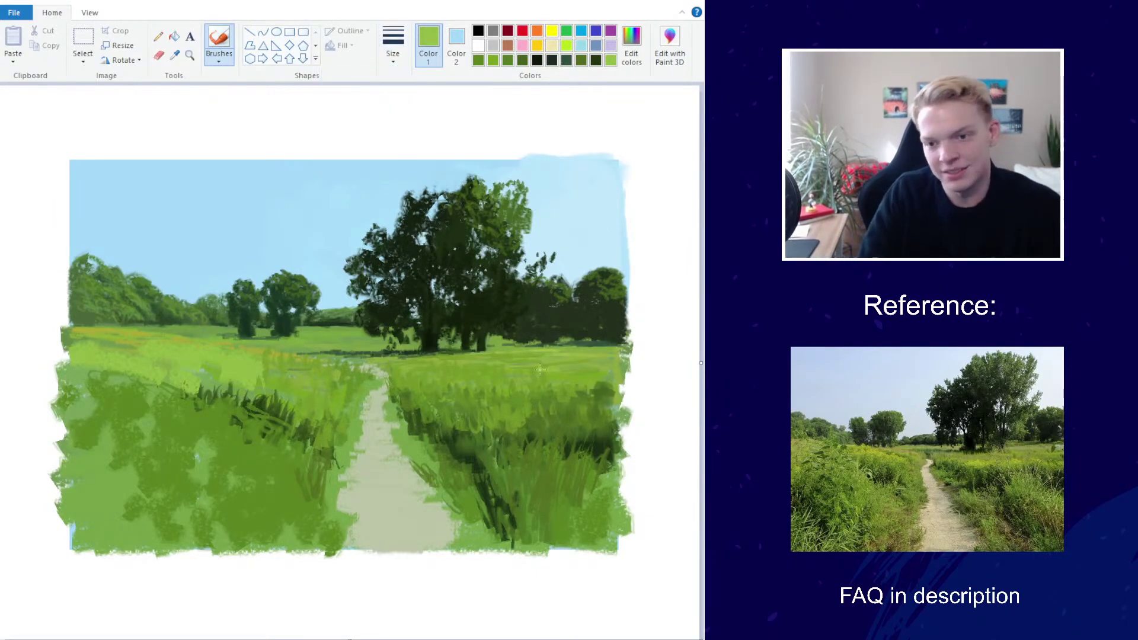
pyautogui.moveTo(539, 369)
pyautogui.mouseDown()
pyautogui.moveTo(591, 373)
pyautogui.moveTo(542, 383)
pyautogui.moveTo(580, 372)
pyautogui.moveTo(560, 357)
pyautogui.mouseUp()
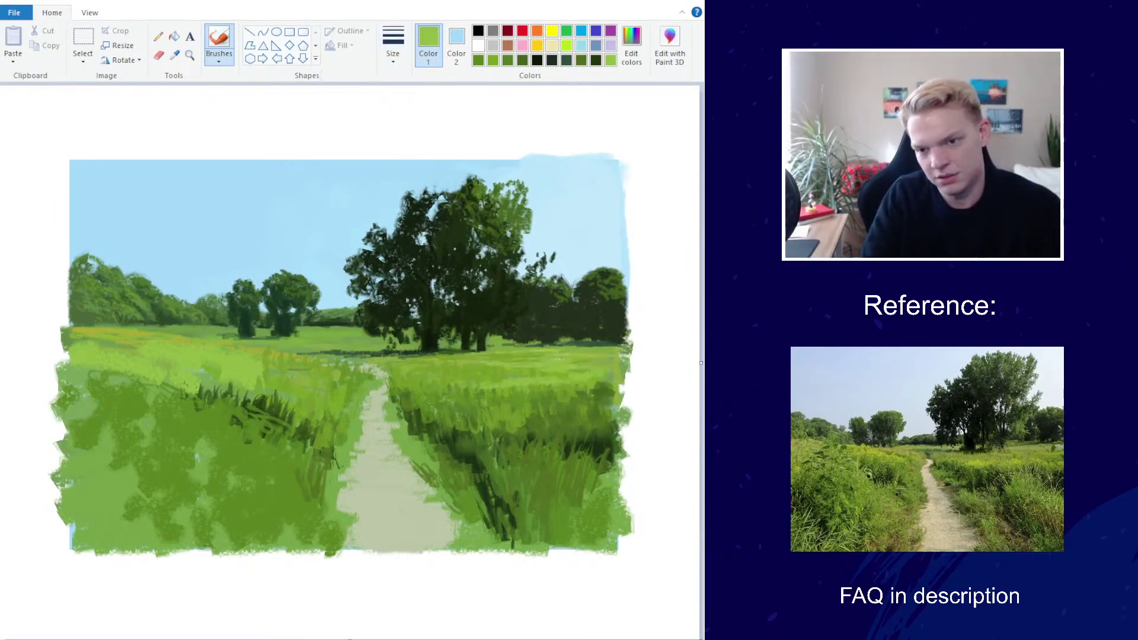
pyautogui.scroll(-3, 432, 333)
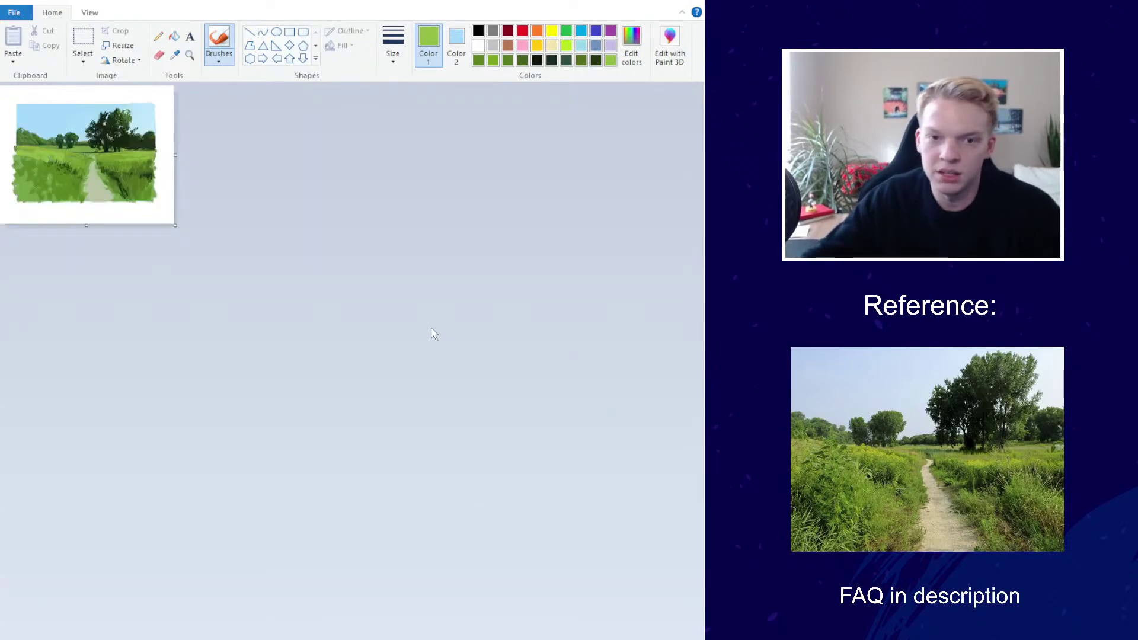
pyautogui.scroll(3, 436, 326)
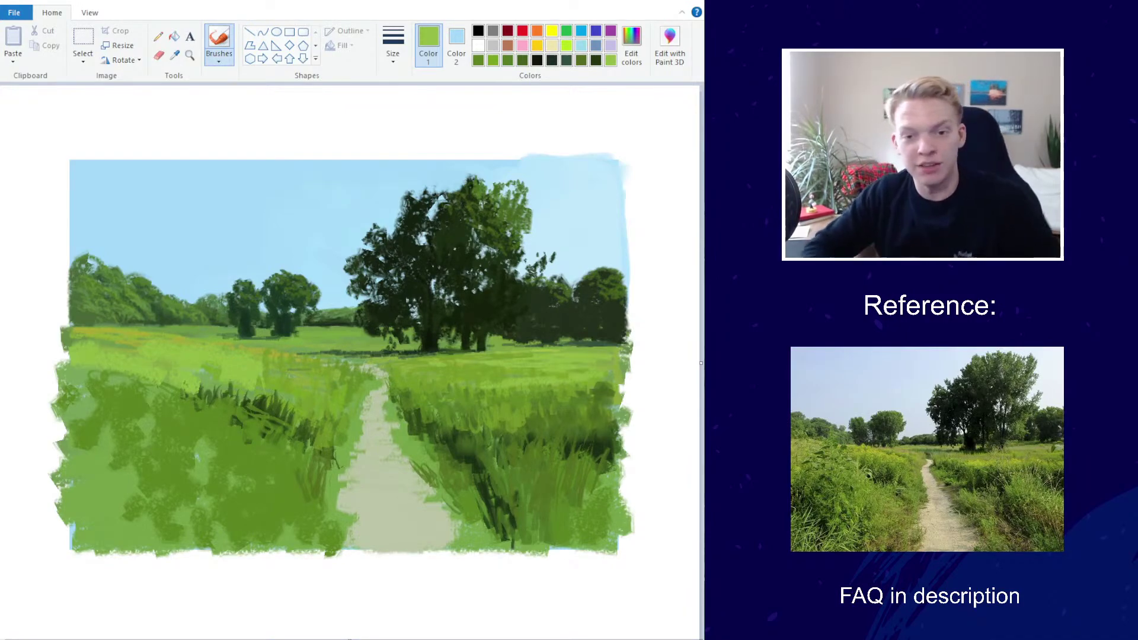
pyautogui.scroll(-5, 144, 333)
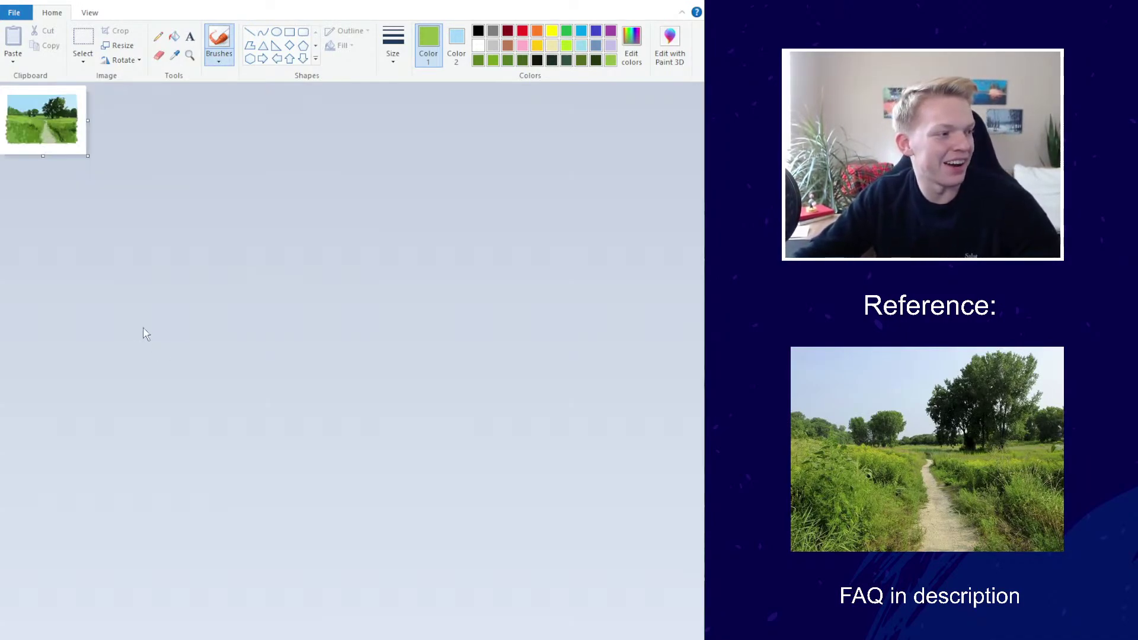
pyautogui.scroll(5, 155, 368)
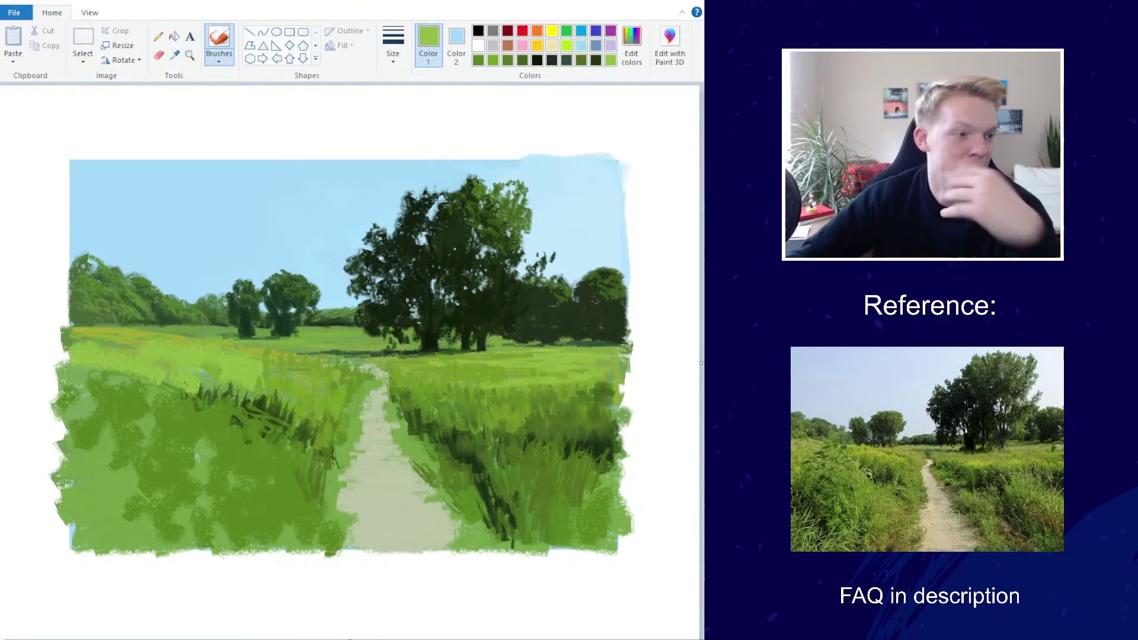
pyautogui.scroll(-2, 699, 479)
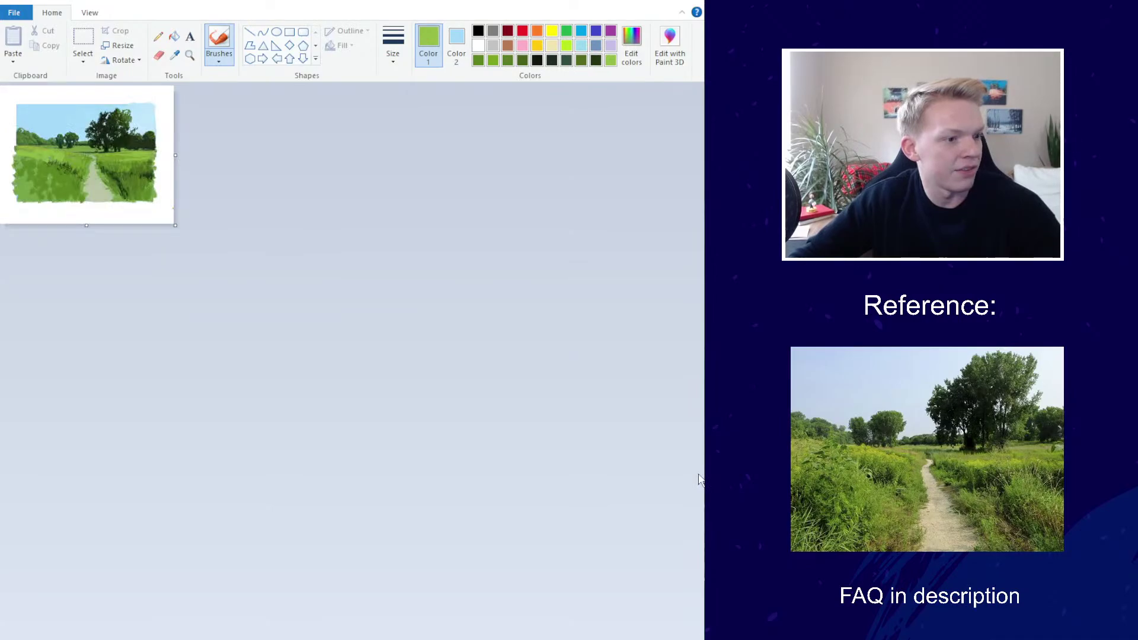
pyautogui.scroll(3, 699, 479)
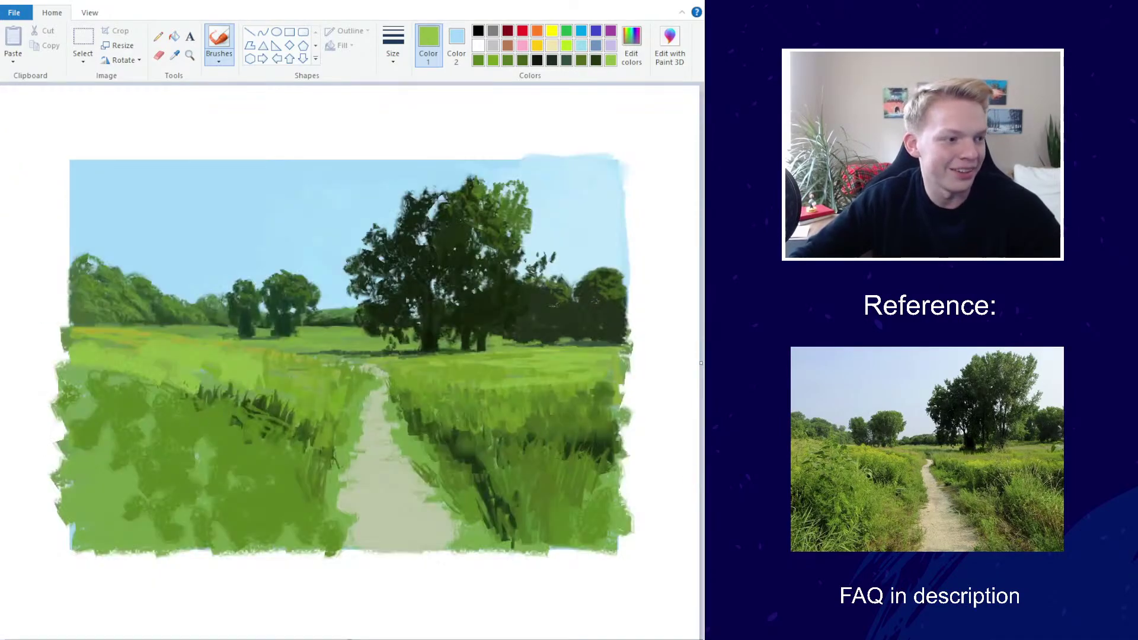
pyautogui.click(83, 38)
pyautogui.moveTo(36, 129)
pyautogui.mouseDown()
pyautogui.moveTo(583, 580)
pyautogui.moveTo(682, 620)
pyautogui.mouseUp()
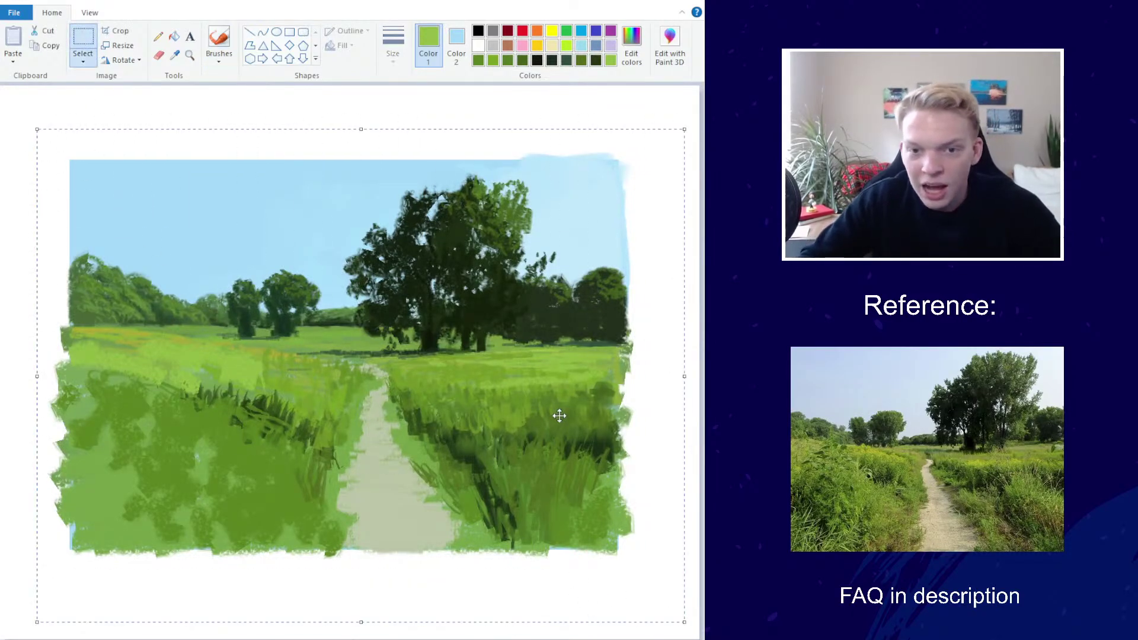
pyautogui.moveTo(559, 414); pyautogui.dragTo(535, 420)
pyautogui.hotkey('ctrl', 'z')
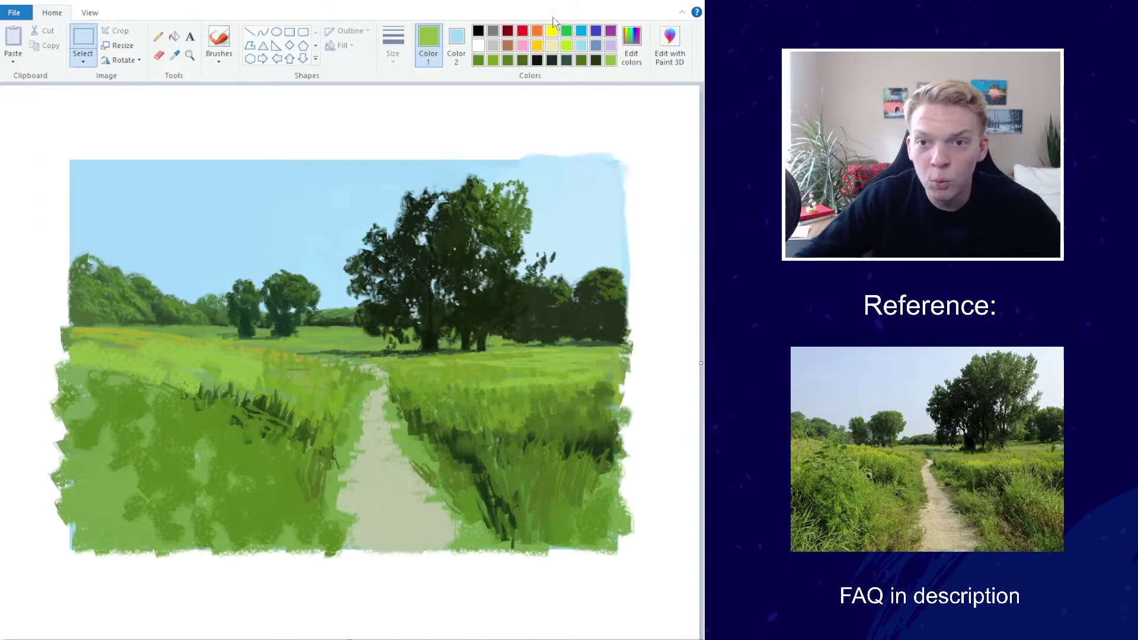
# Set Color 2 to white, select the whole painting, and shift it sideways on the canvas
pyautogui.click(456, 44)
pyautogui.click(479, 46)
pyautogui.moveTo(35, 132)
pyautogui.mouseDown()
pyautogui.moveTo(508, 462)
pyautogui.moveTo(680, 604)
pyautogui.mouseUp()
pyautogui.moveTo(533, 376); pyautogui.dragTo(512, 377)
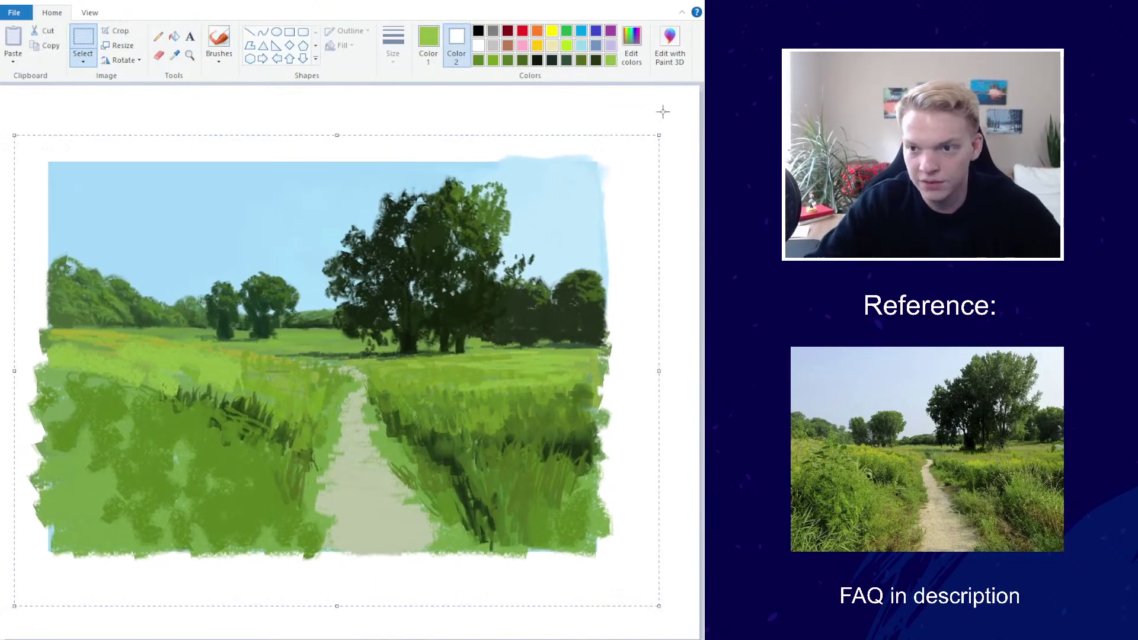
# Enlarge the selected painting slightly and reposition it near the middle of the white canvas
pyautogui.moveTo(672, 126); pyautogui.dragTo(672, 125)
pyautogui.moveTo(594, 197); pyautogui.dragTo(612, 203)
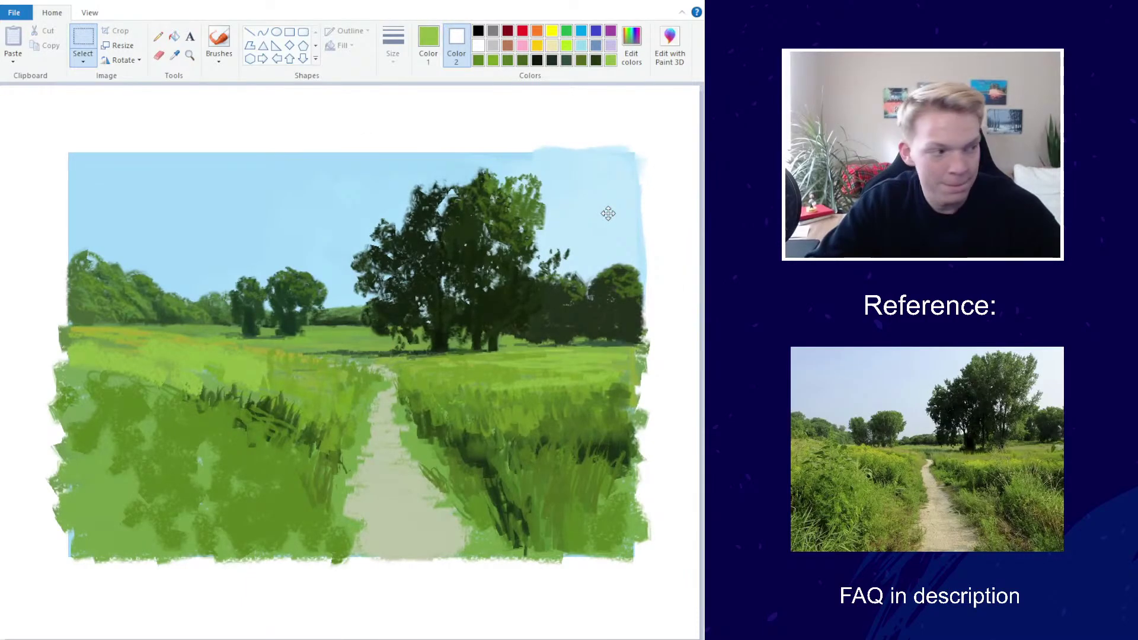
pyautogui.click(604, 212)
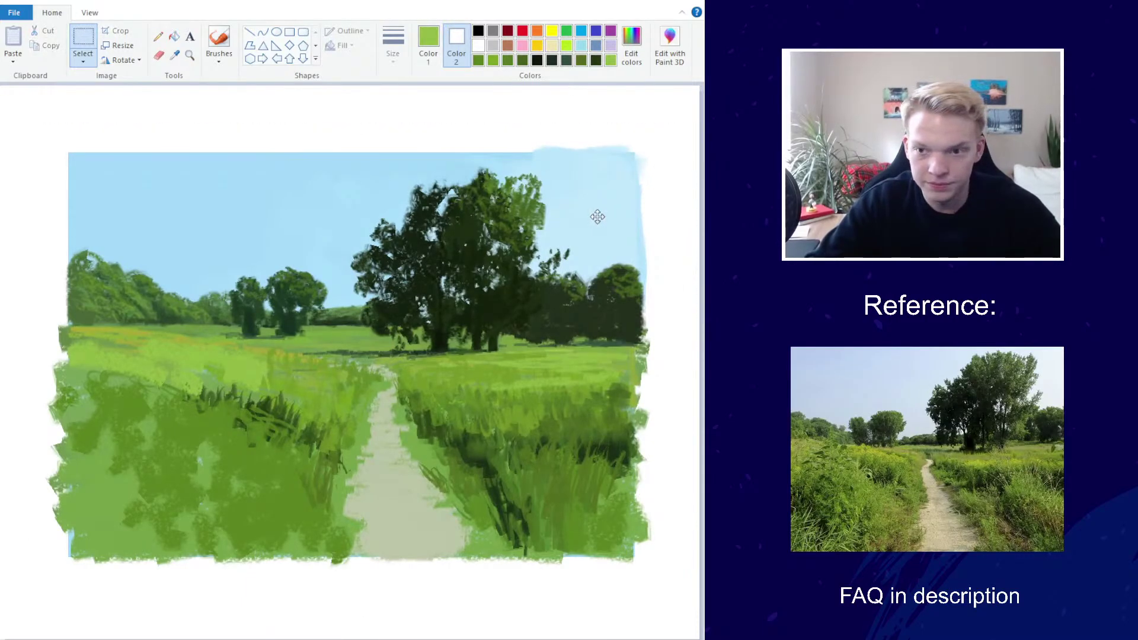
pyautogui.moveTo(602, 238); pyautogui.dragTo(571, 233)
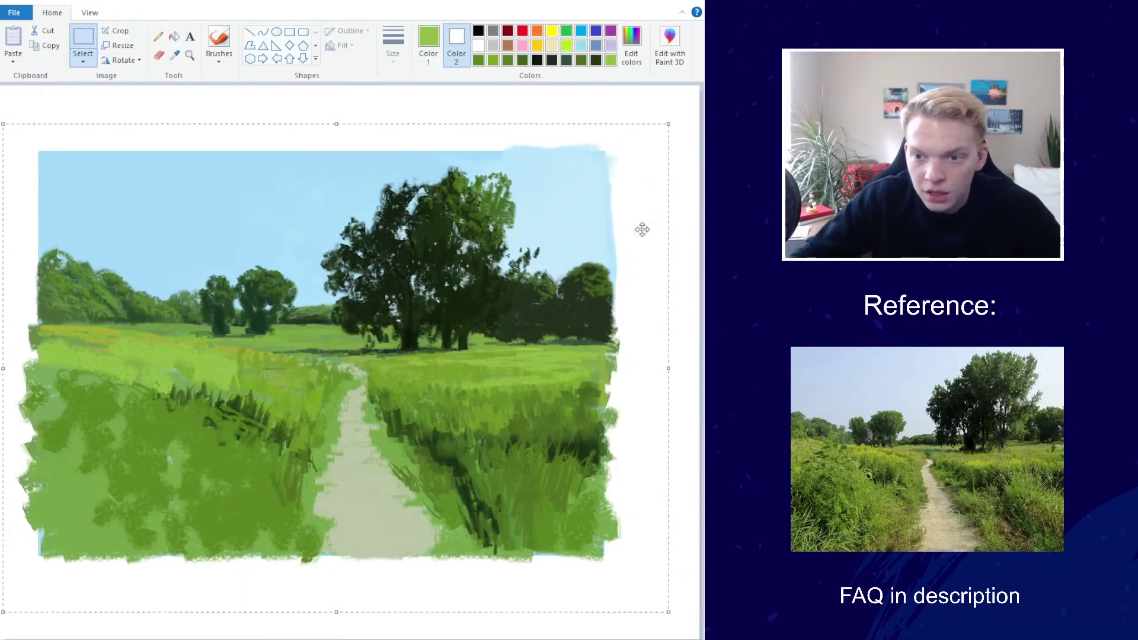
pyautogui.moveTo(547, 281); pyautogui.dragTo(551, 281)
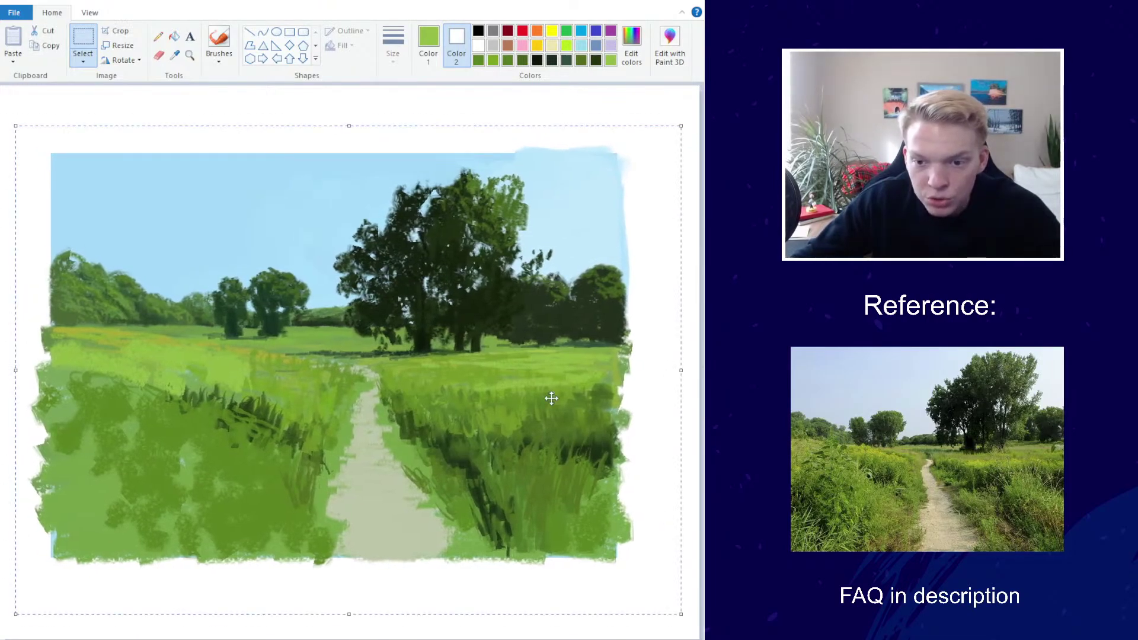
# Return to the brush, adjust its size, and change Color 1 to a more vivid light green
pyautogui.click(219, 41)
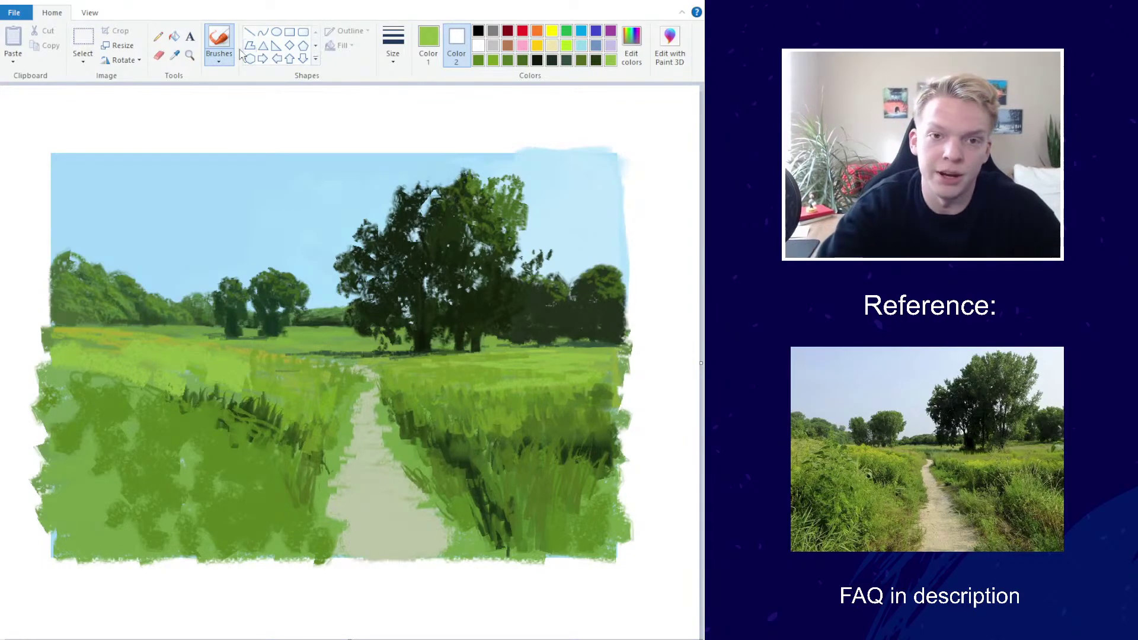
pyautogui.click(393, 43)
pyautogui.click(433, 57)
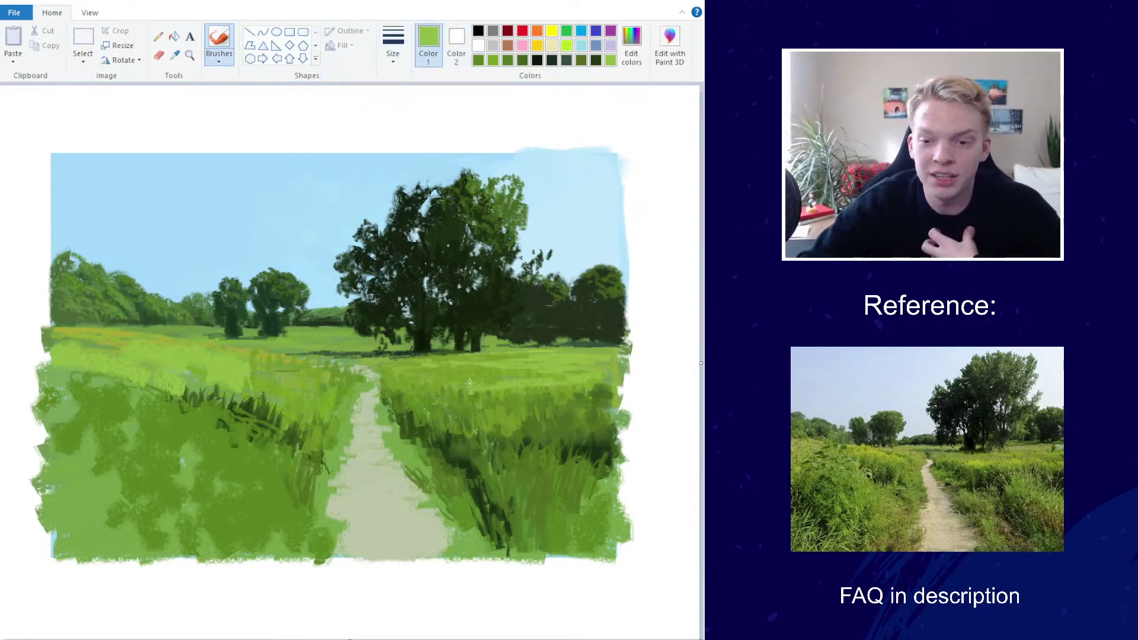
pyautogui.click(632, 44)
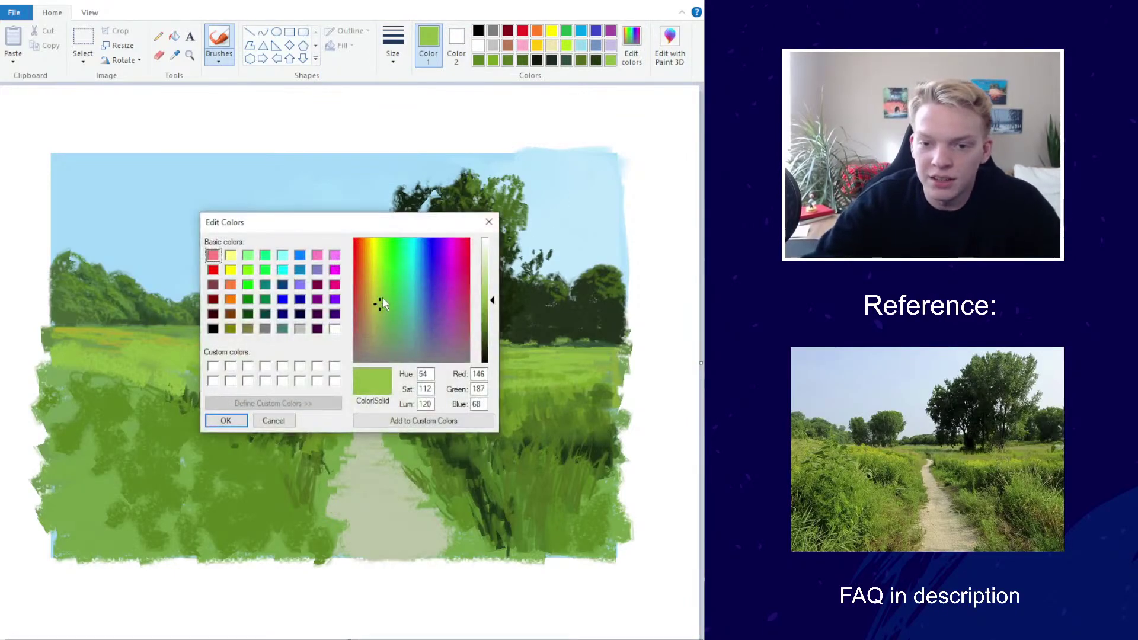
pyautogui.click(227, 420)
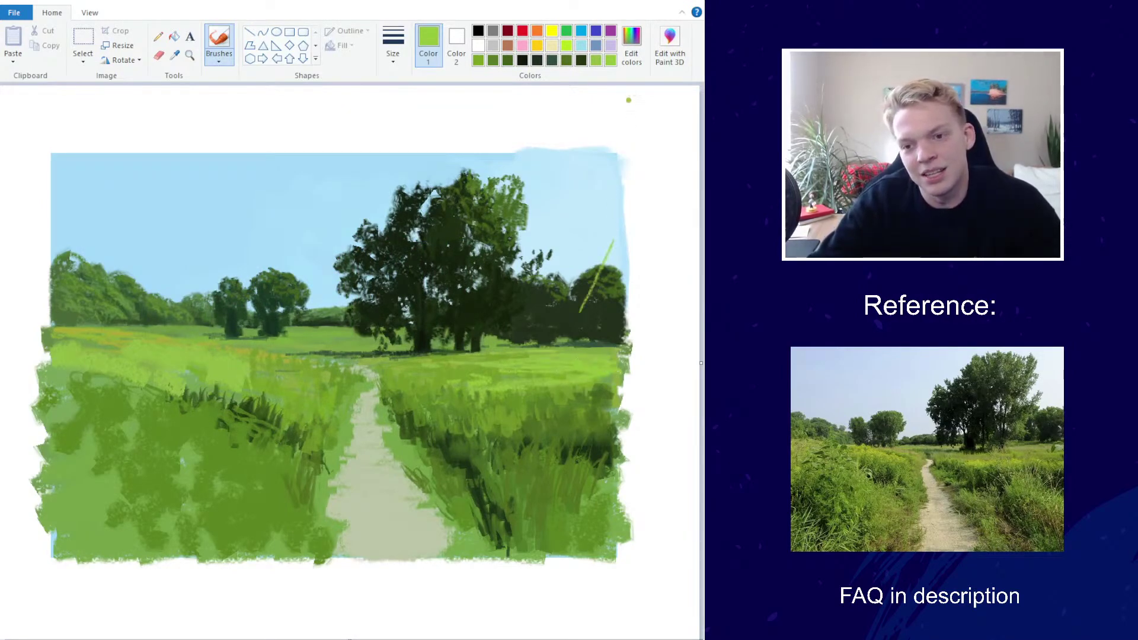
# Set Color 1 to a yellow-green with hue 48, saturation 144 and luminosity 120
pyautogui.click(631, 46)
pyautogui.click(375, 288)
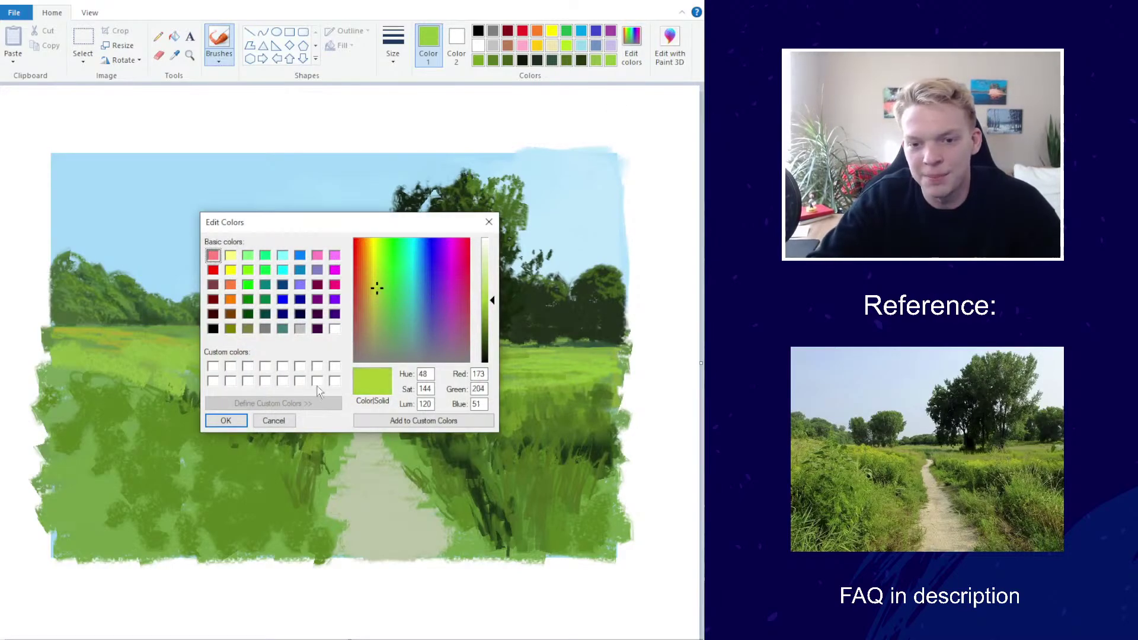
pyautogui.click(240, 420)
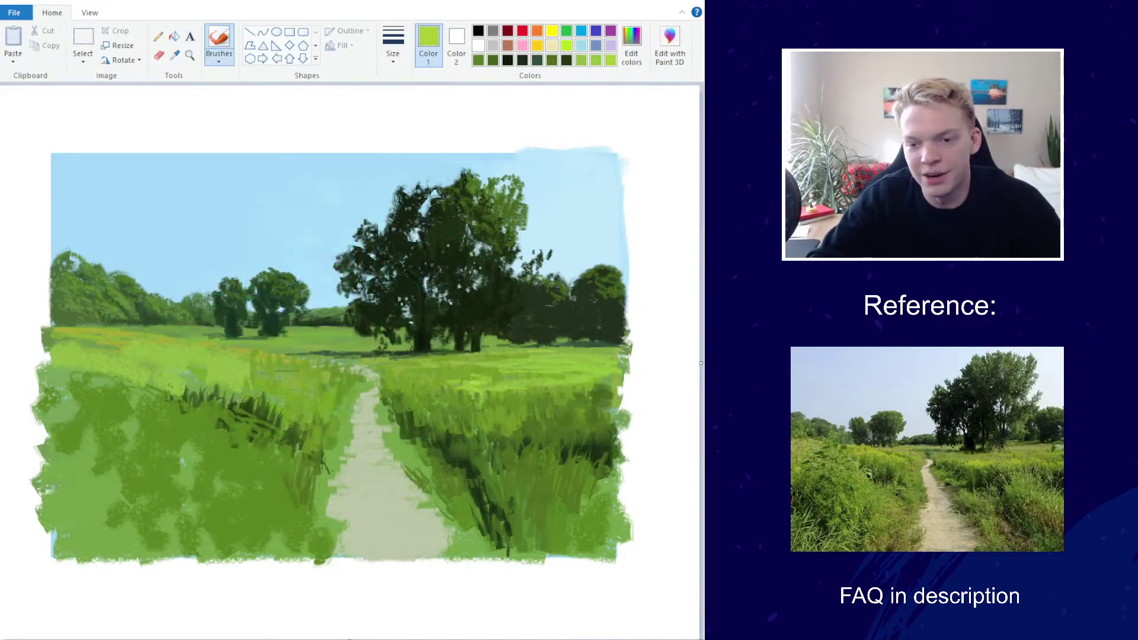
# Paint yellow-green highlights over the grass tops right of the path and along the upper slope of the left meadow
pyautogui.moveTo(485, 386)
pyautogui.mouseDown()
pyautogui.moveTo(523, 391)
pyautogui.moveTo(485, 381)
pyautogui.moveTo(545, 382)
pyautogui.mouseUp()
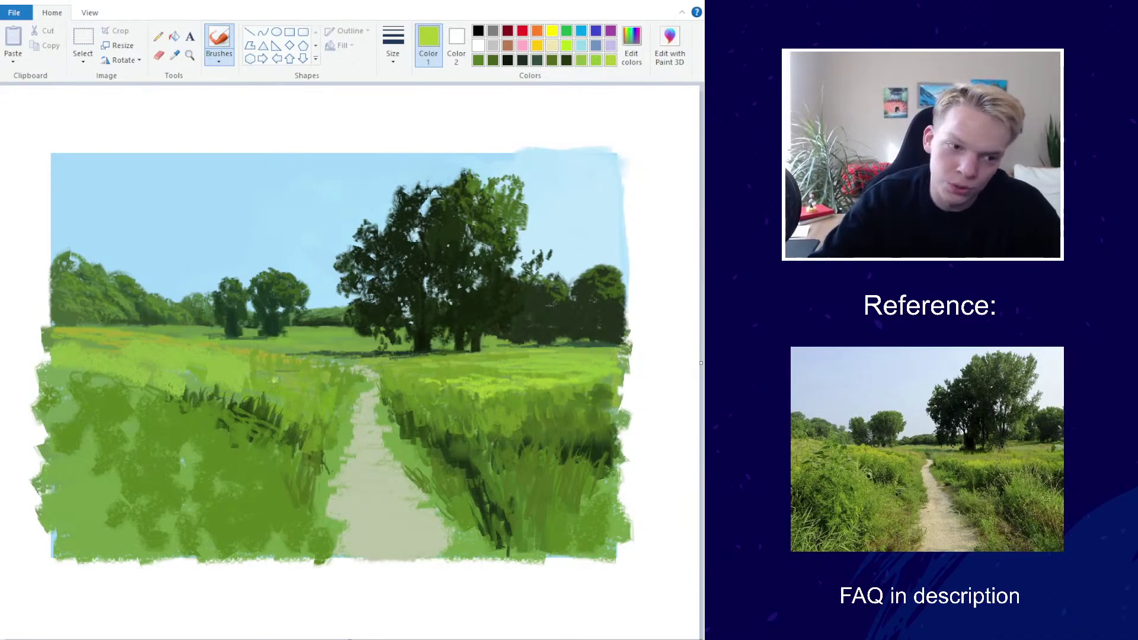
pyautogui.click(629, 52)
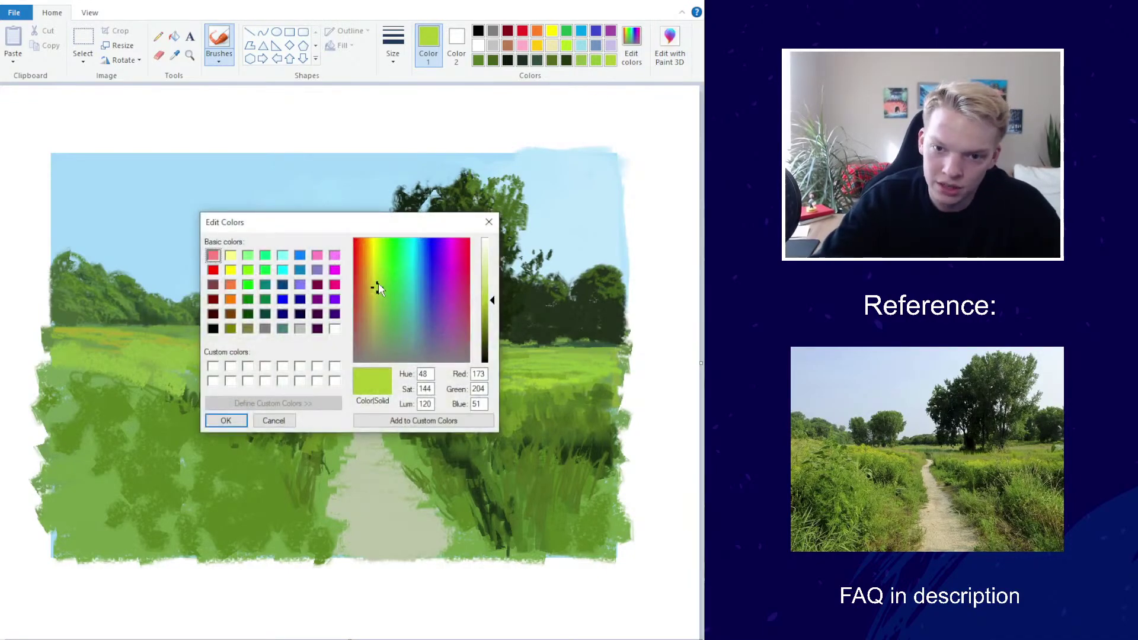
pyautogui.click(227, 418)
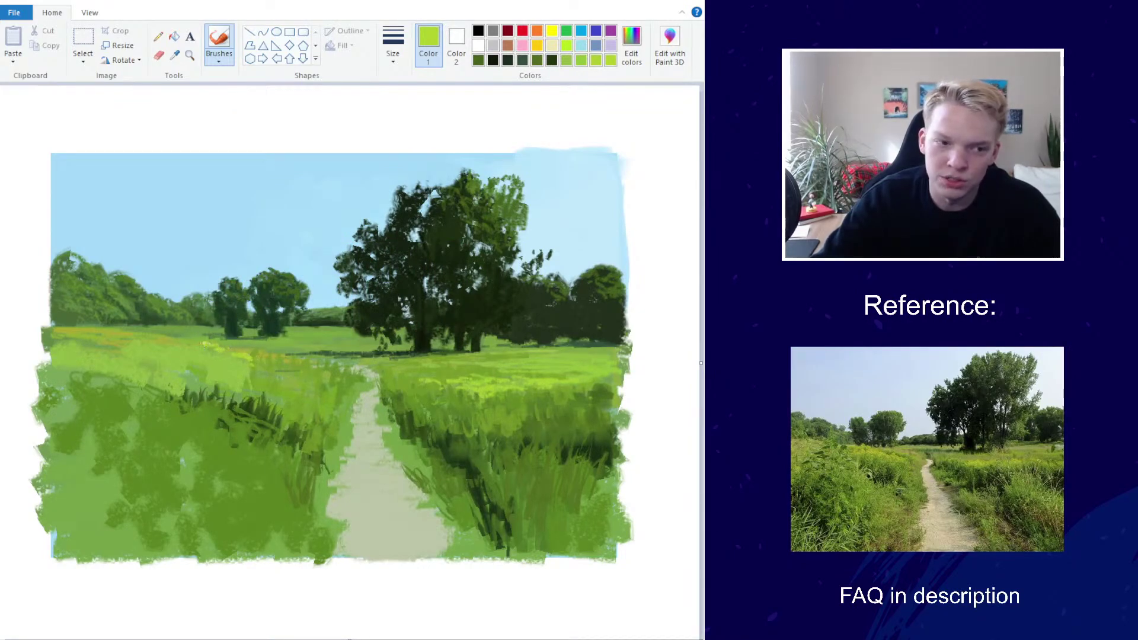
pyautogui.moveTo(231, 349); pyautogui.dragTo(295, 375)
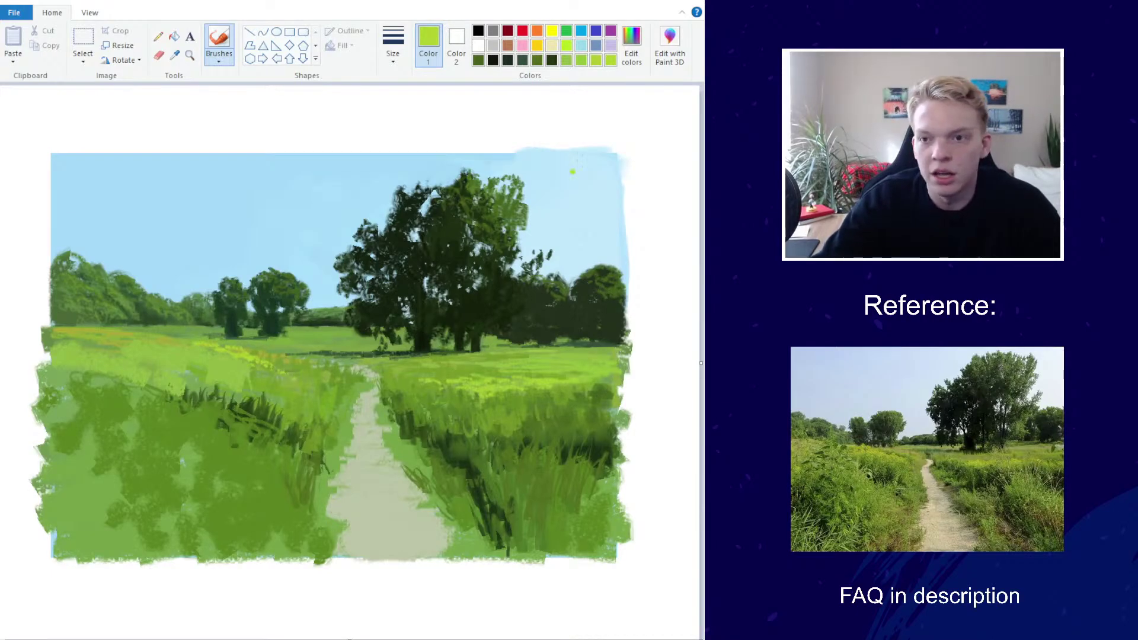
# Change Color 1 to a yellower green and dab bright flower-like highlights along the meadow's upper slope beside the path
pyautogui.click(631, 45)
pyautogui.click(374, 279)
pyautogui.click(228, 419)
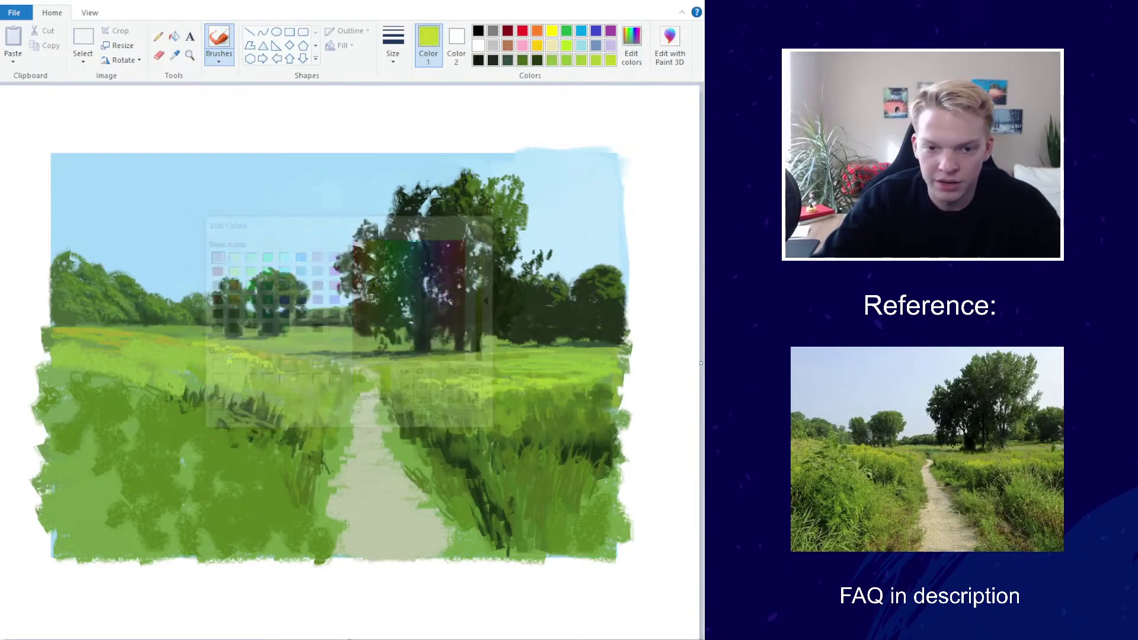
pyautogui.moveTo(243, 356); pyautogui.dragTo(189, 344)
pyautogui.moveTo(274, 372)
pyautogui.mouseDown()
pyautogui.moveTo(268, 359)
pyautogui.moveTo(283, 368)
pyautogui.mouseUp()
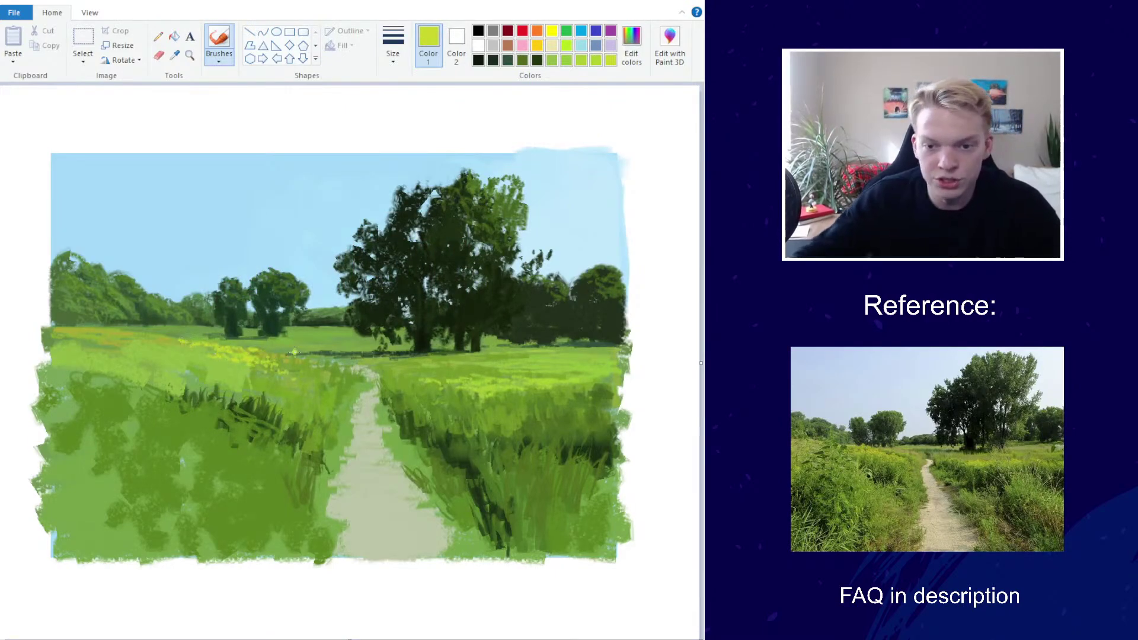
pyautogui.scroll(-3, 291, 299)
pyautogui.scroll(3, 290, 303)
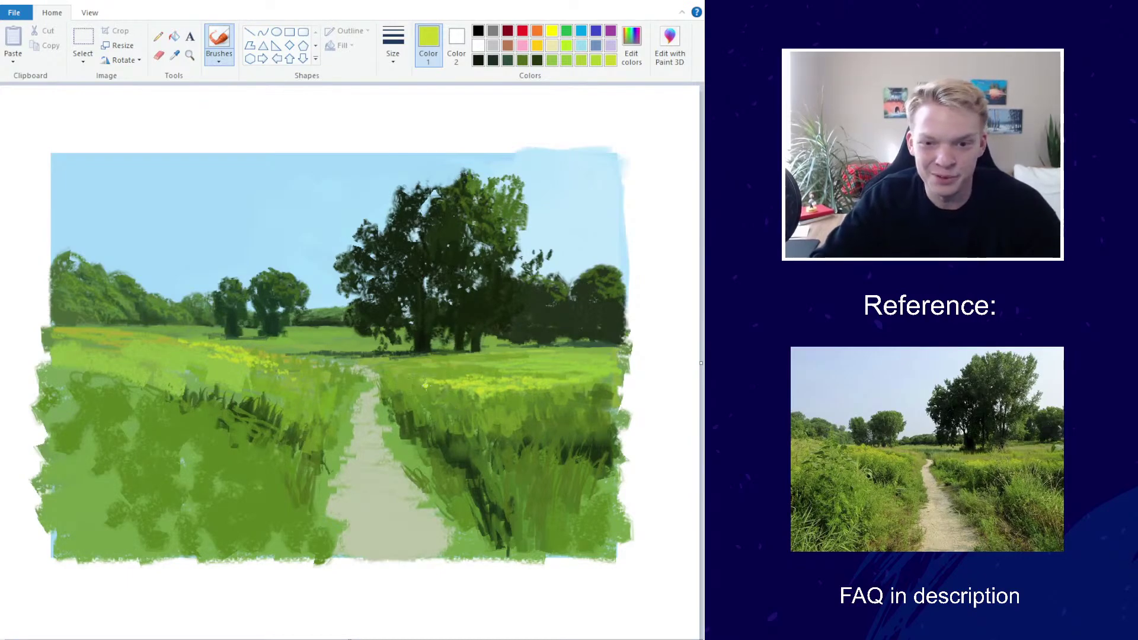
# Set Color 1 to a darker grass green with hue 52 and saturation 146 by lowering its luminosity
pyautogui.click(631, 43)
pyautogui.click(379, 286)
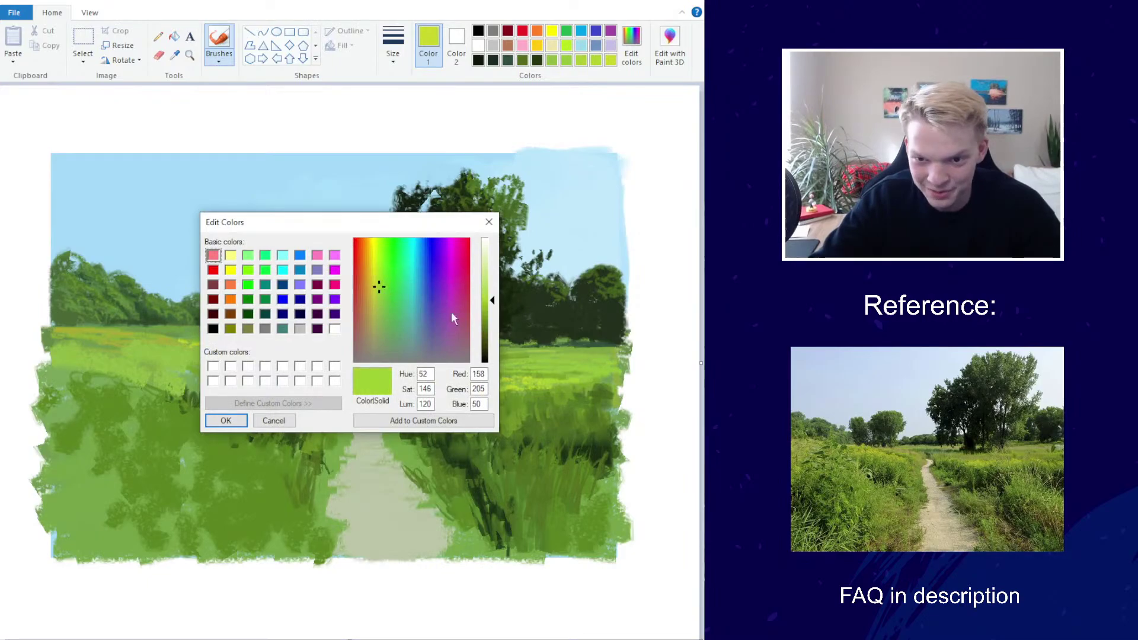
pyautogui.click(486, 321)
pyautogui.click(234, 421)
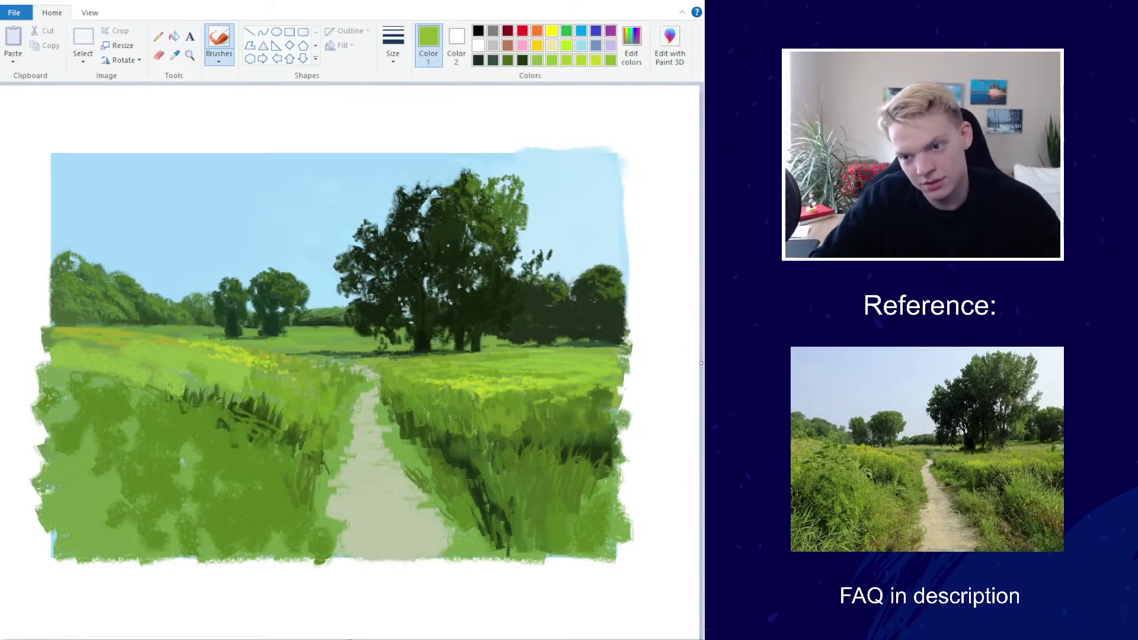
# Paint light green grass strokes in the field and along the path's left side with the Watercolor brush at its thickest size
pyautogui.scroll(-3, 387, 257)
pyautogui.scroll(3, 386, 257)
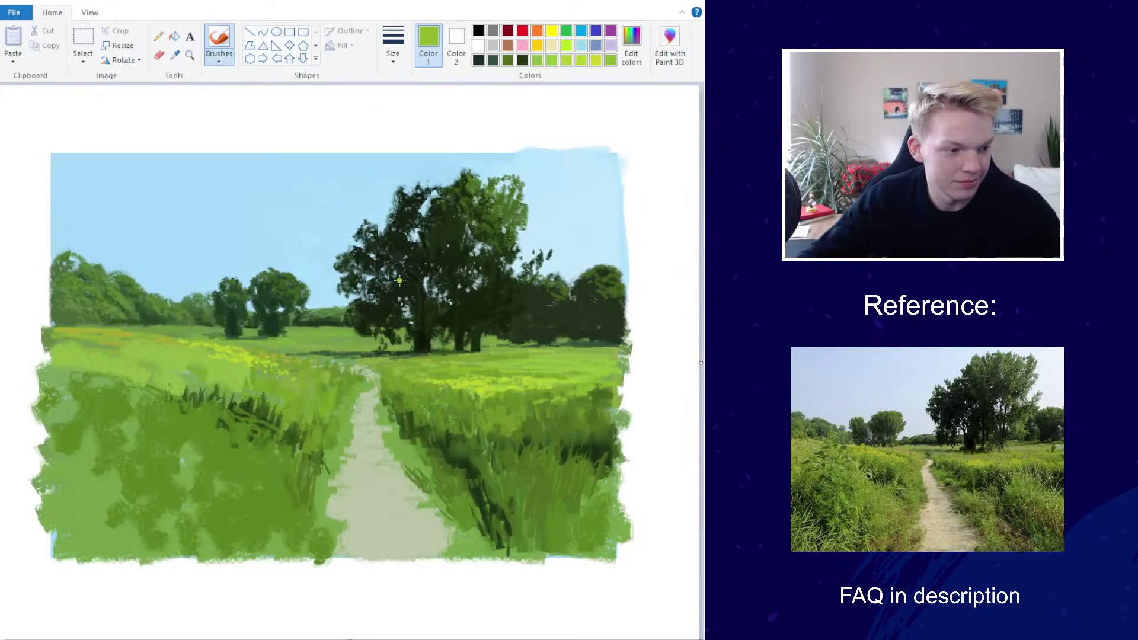
pyautogui.click(219, 56)
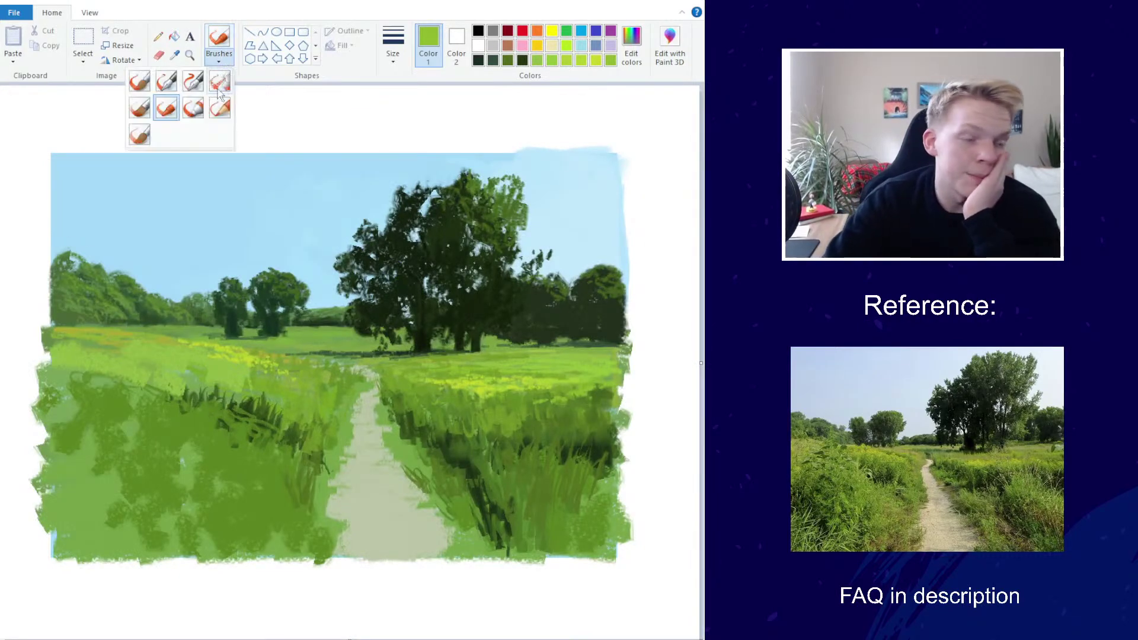
pyautogui.click(140, 135)
pyautogui.click(393, 45)
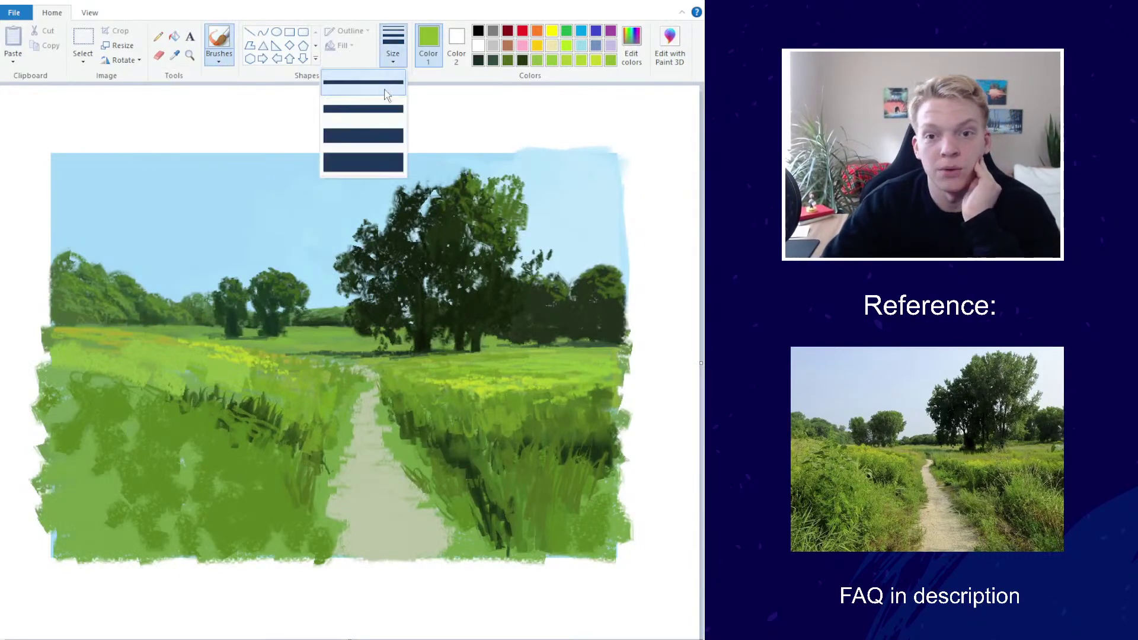
pyautogui.click(388, 162)
pyautogui.moveTo(427, 403)
pyautogui.mouseDown()
pyautogui.moveTo(465, 388)
pyautogui.moveTo(472, 415)
pyautogui.moveTo(498, 394)
pyautogui.mouseUp()
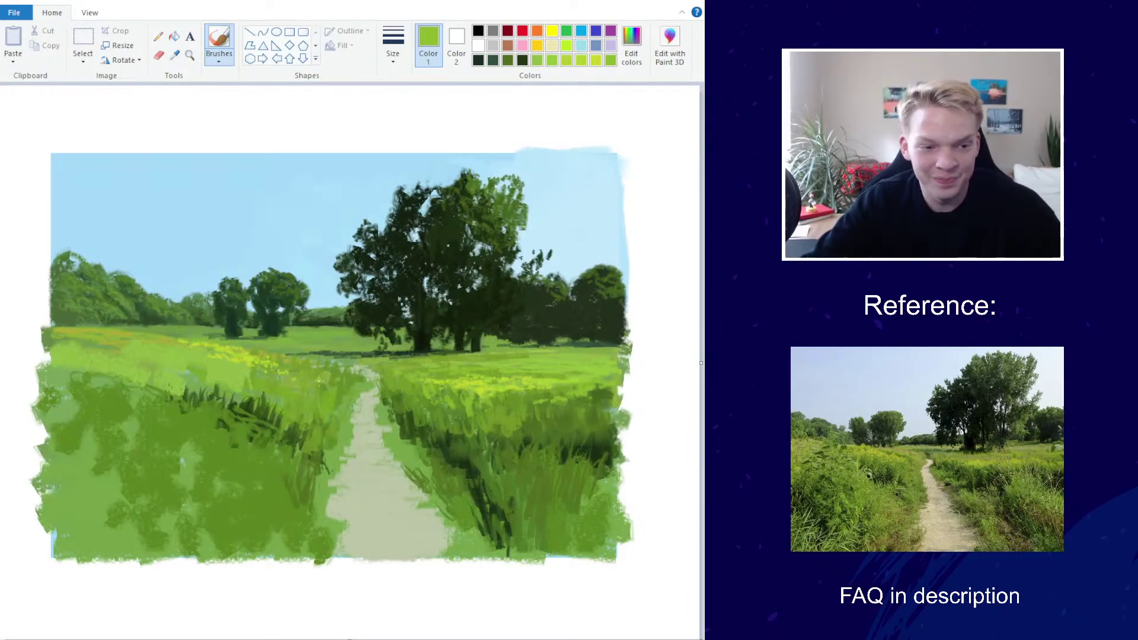
pyautogui.moveTo(325, 383)
pyautogui.mouseDown()
pyautogui.moveTo(316, 384)
pyautogui.moveTo(342, 391)
pyautogui.mouseUp()
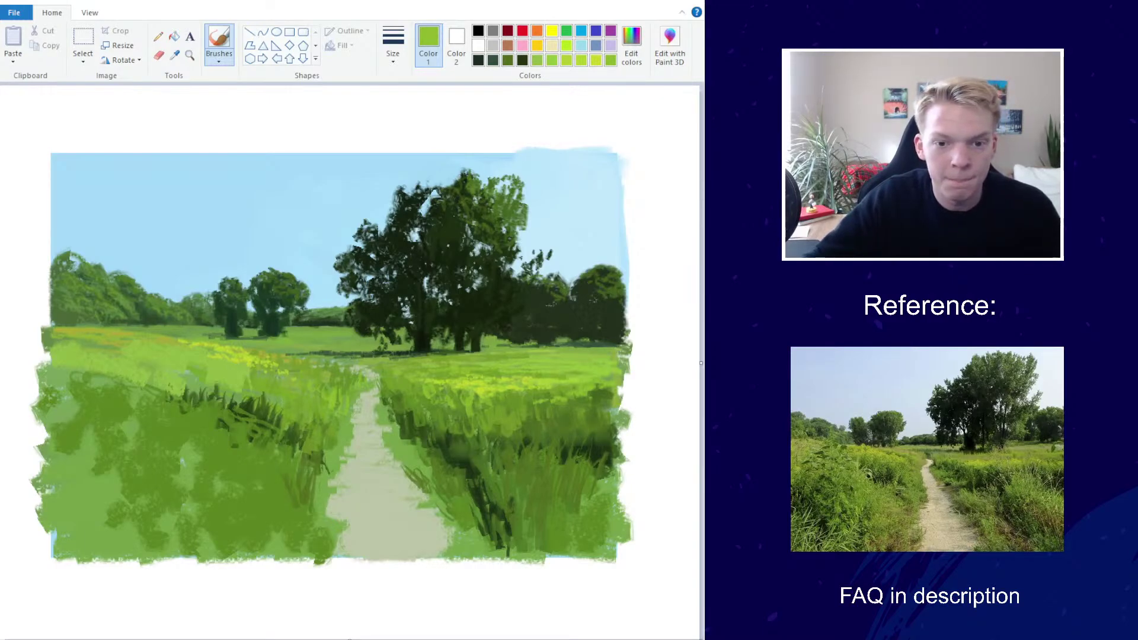
# Sample a green from the left meadow and brush more grass strokes across the meadow's slope toward the path
pyautogui.click(179, 53)
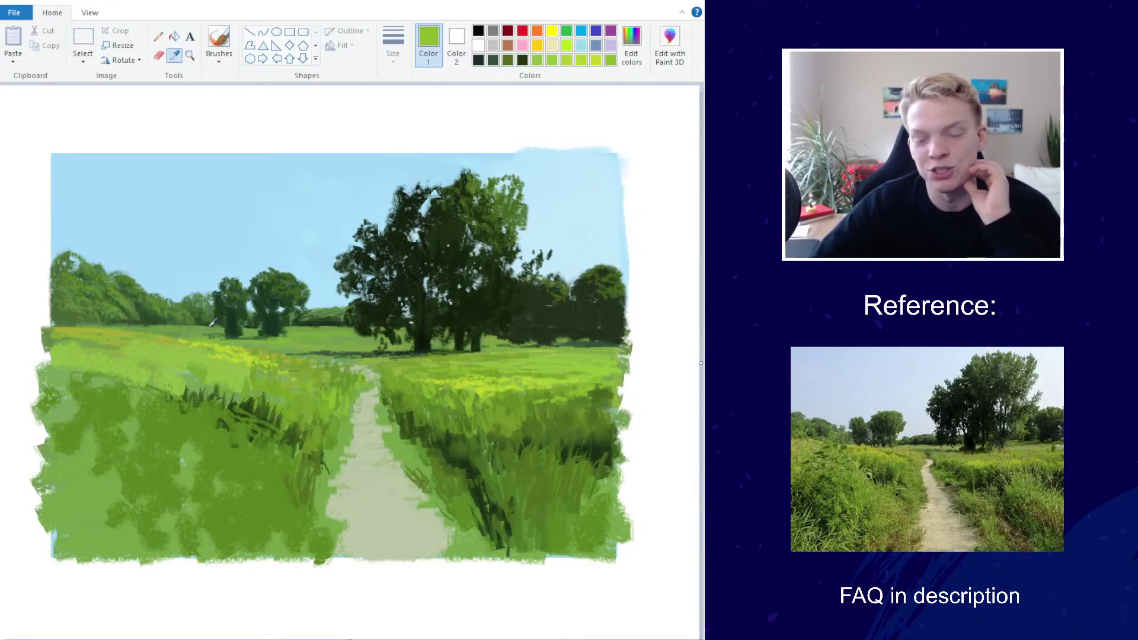
pyautogui.click(232, 392)
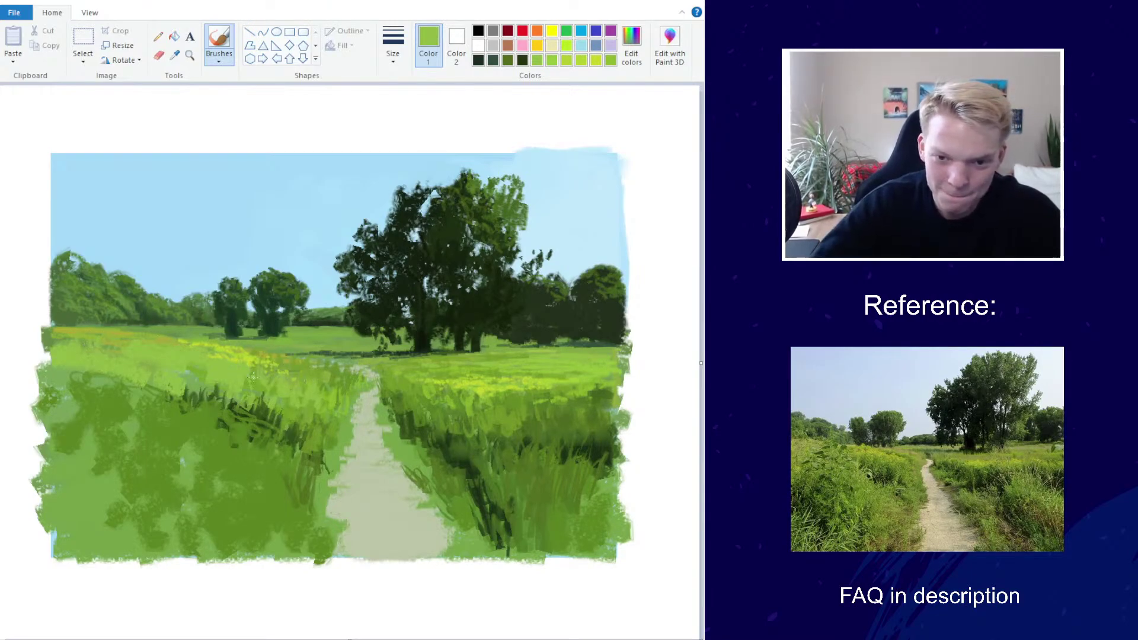
pyautogui.moveTo(244, 385)
pyautogui.mouseDown()
pyautogui.moveTo(291, 425)
pyautogui.moveTo(315, 409)
pyautogui.moveTo(332, 431)
pyautogui.moveTo(348, 413)
pyautogui.moveTo(330, 374)
pyautogui.mouseUp()
pyautogui.scroll(-2, 387, 264)
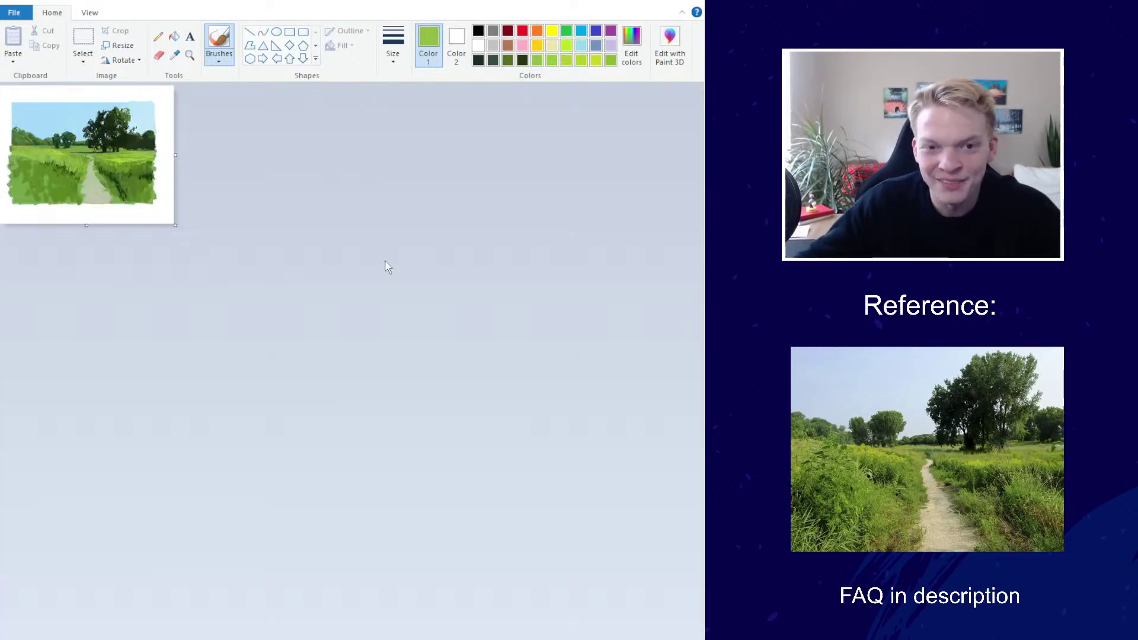
pyautogui.scroll(-1, 436, 259)
pyautogui.scroll(3, 442, 272)
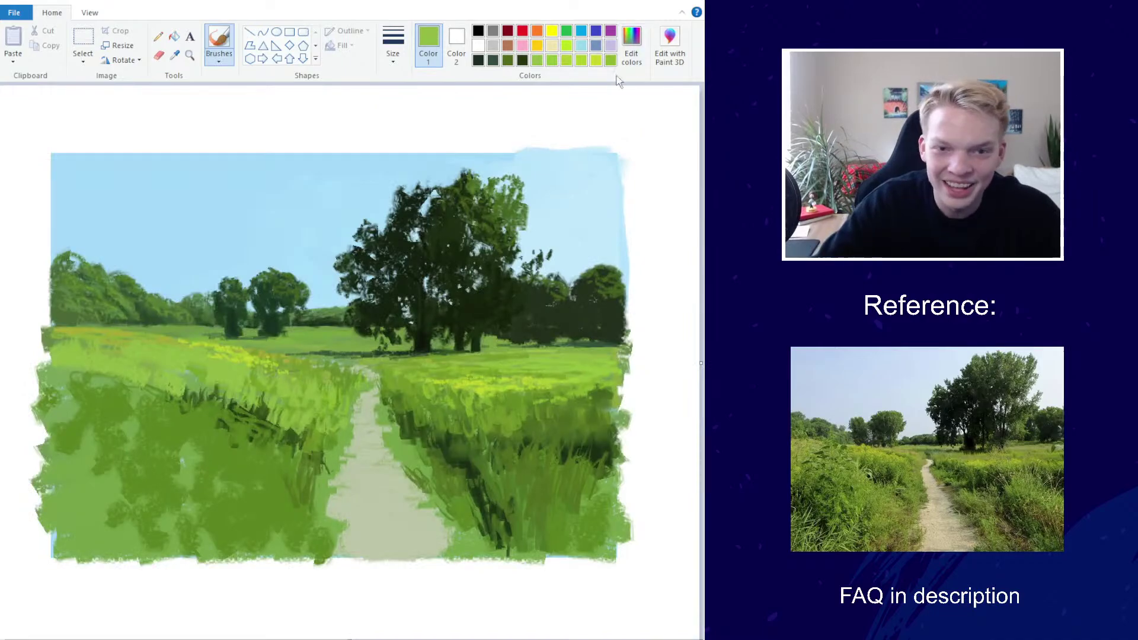
# Mix two new greens for the brush, starting with RGB 149, 188, 95, and paint light grass strokes around the path's far end
pyautogui.click(630, 44)
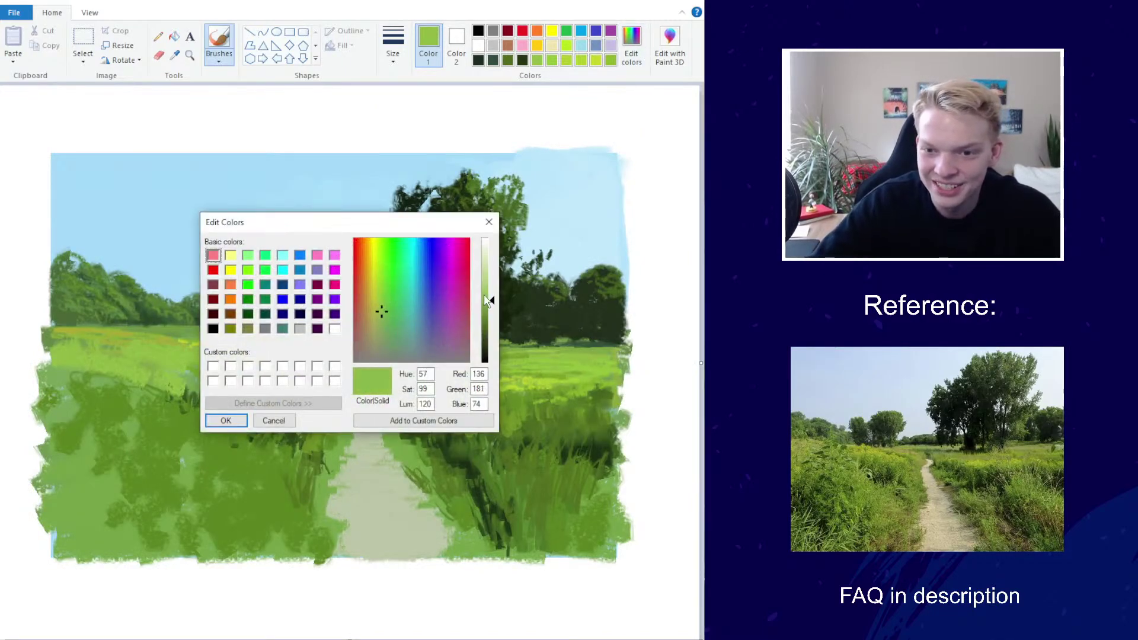
pyautogui.click(241, 418)
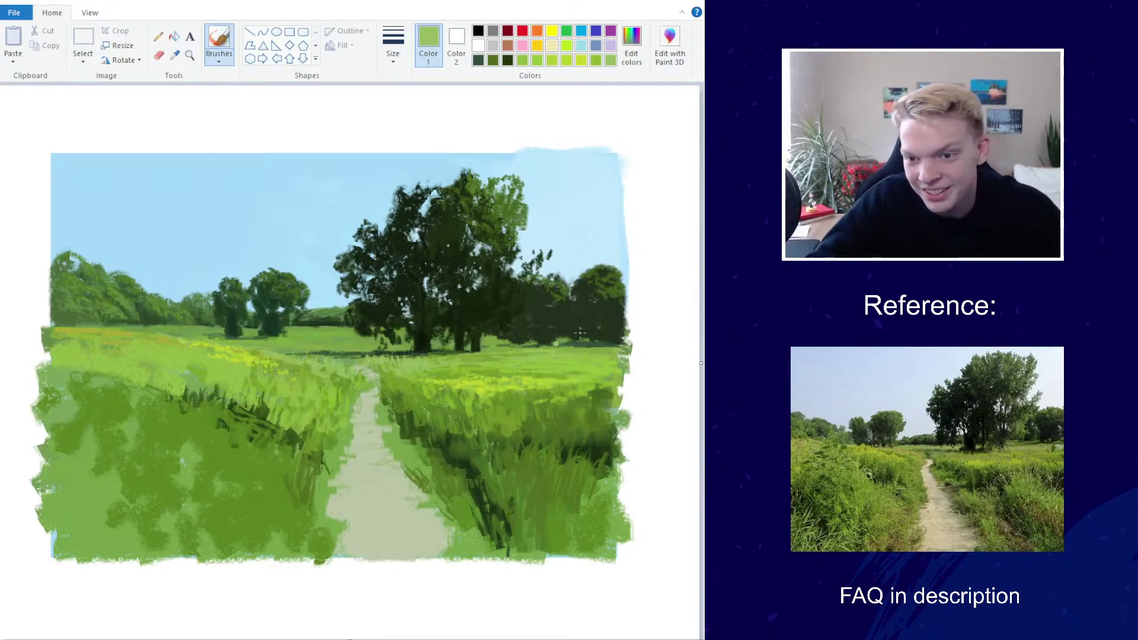
pyautogui.click(631, 44)
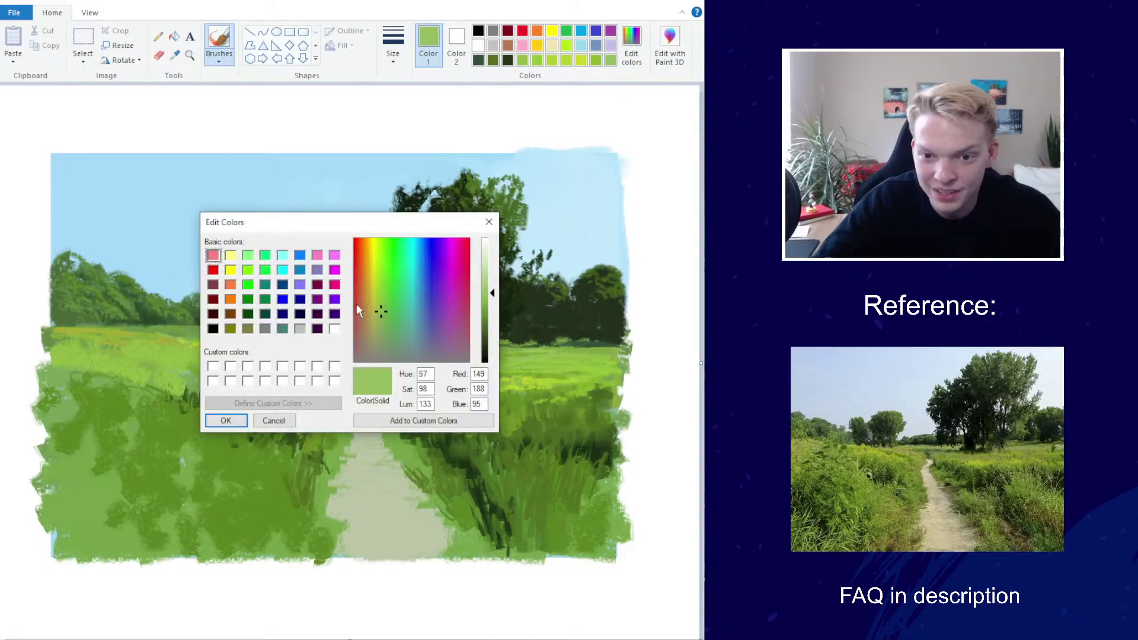
pyautogui.click(234, 420)
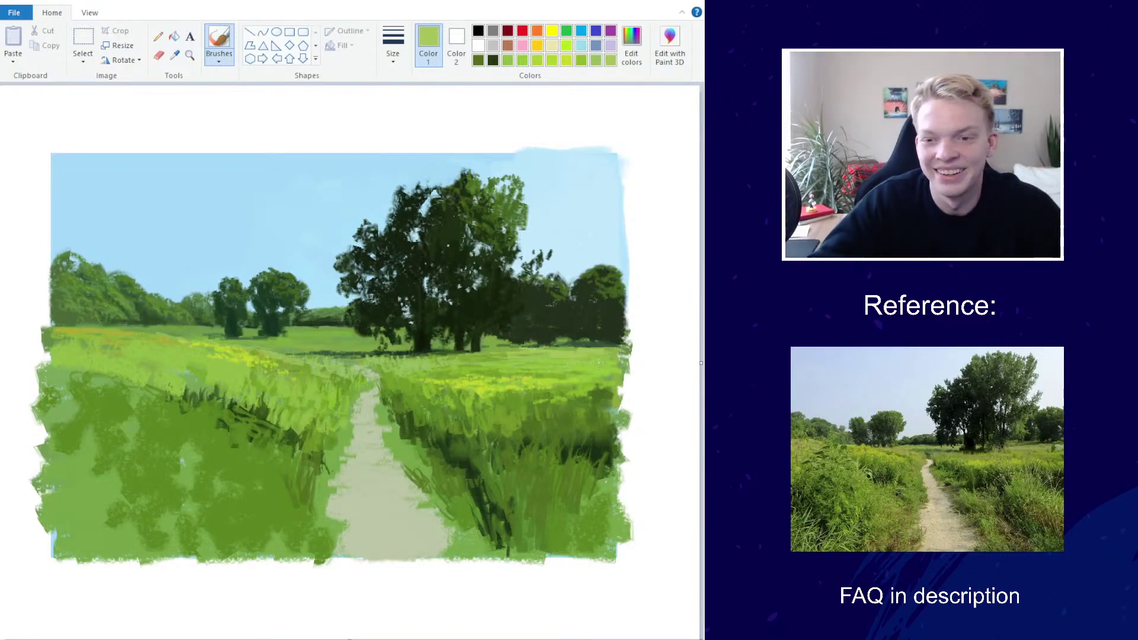
pyautogui.keyDown('ctrl'); pyautogui.scroll(-5, 439, 330); pyautogui.keyUp('ctrl')
pyautogui.keyDown('ctrl'); pyautogui.scroll(5, 442, 329); pyautogui.keyUp('ctrl')
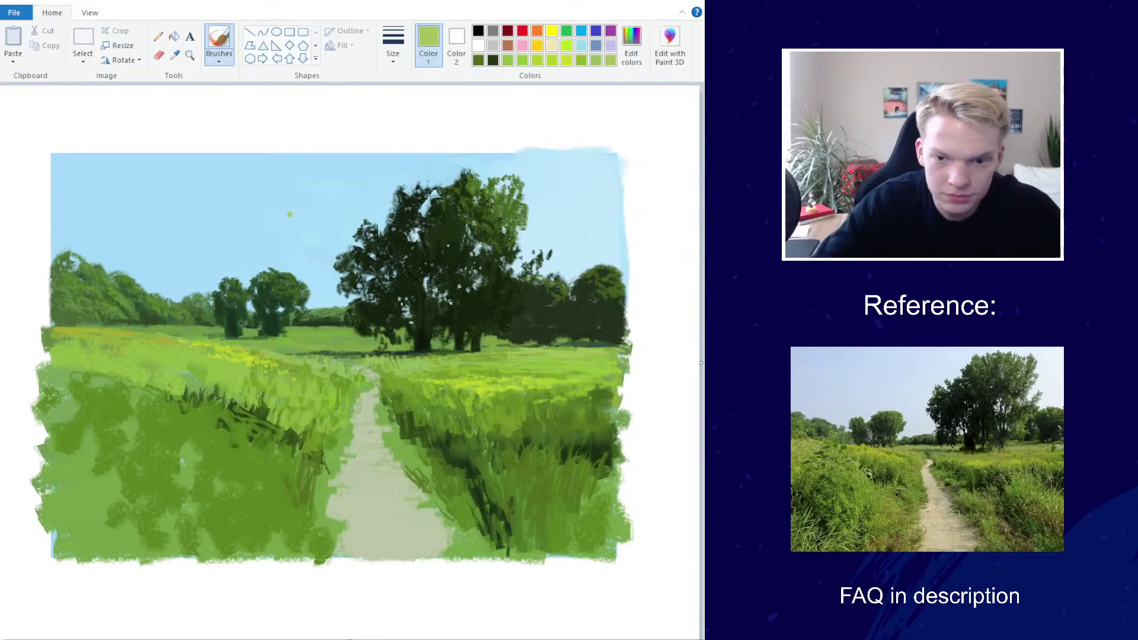
# Sample the distant field's green beyond the path and lighten the colour to RGB 160, 197, 92
pyautogui.click(174, 56)
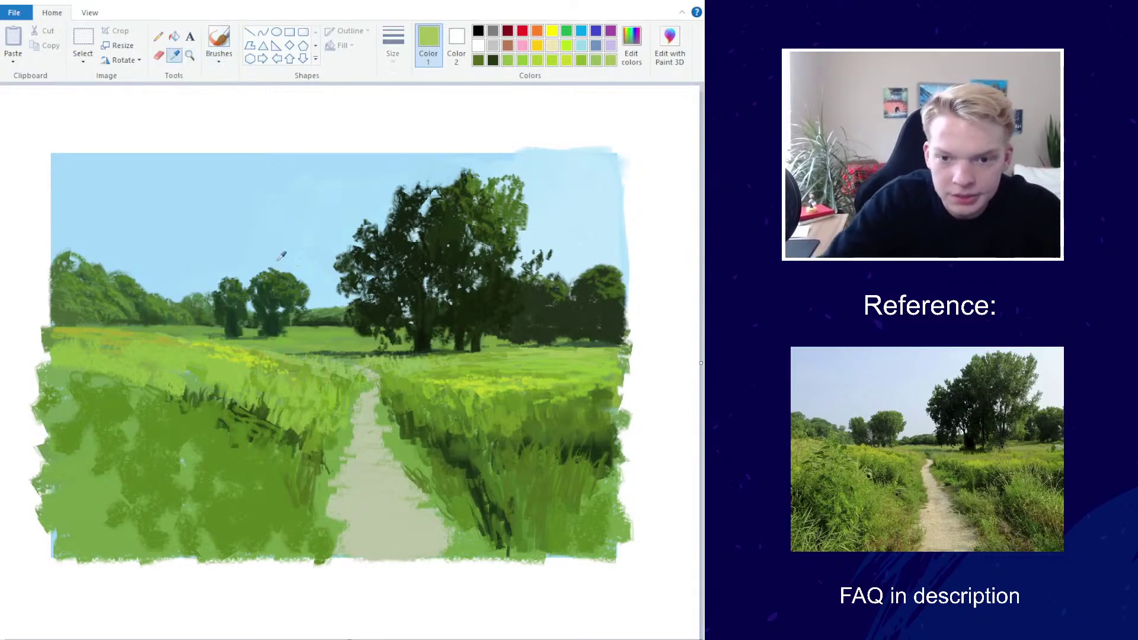
pyautogui.click(332, 341)
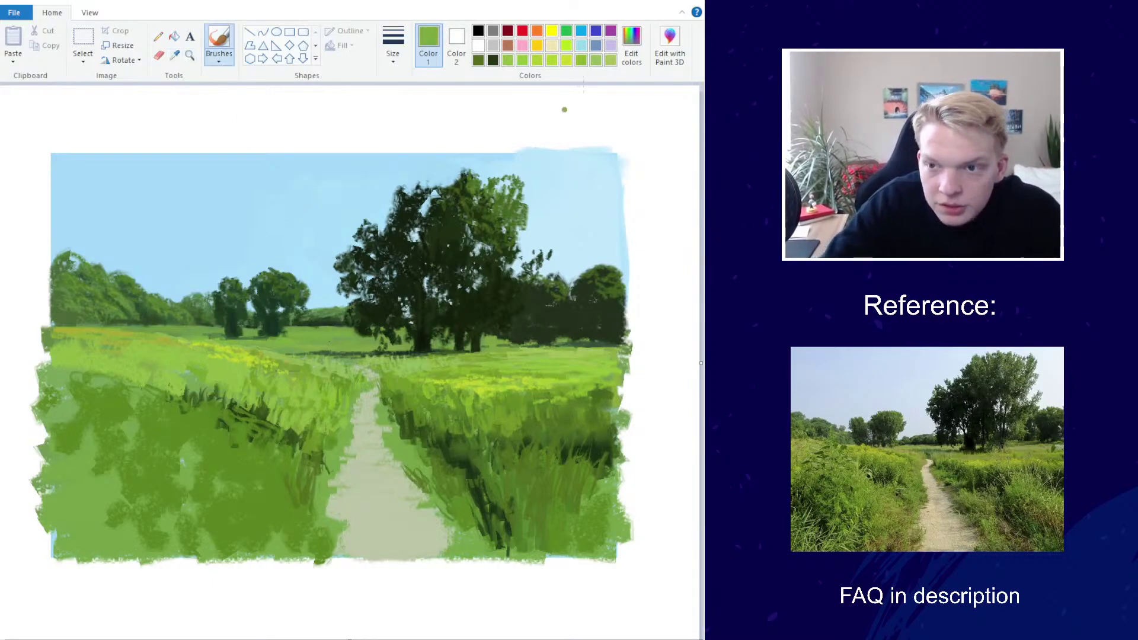
pyautogui.click(619, 59)
pyautogui.click(481, 293)
pyautogui.click(228, 418)
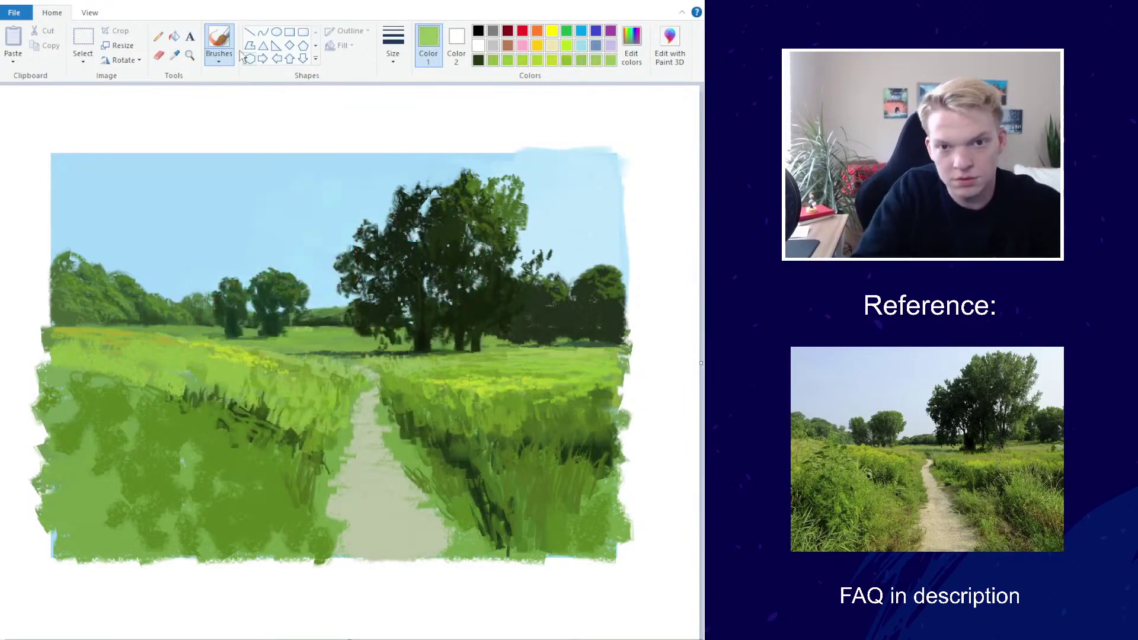
# Draw fine light green strokes in the distant field with the Natural pencil at its thinnest size
pyautogui.click(219, 61)
pyautogui.click(221, 106)
pyautogui.click(393, 54)
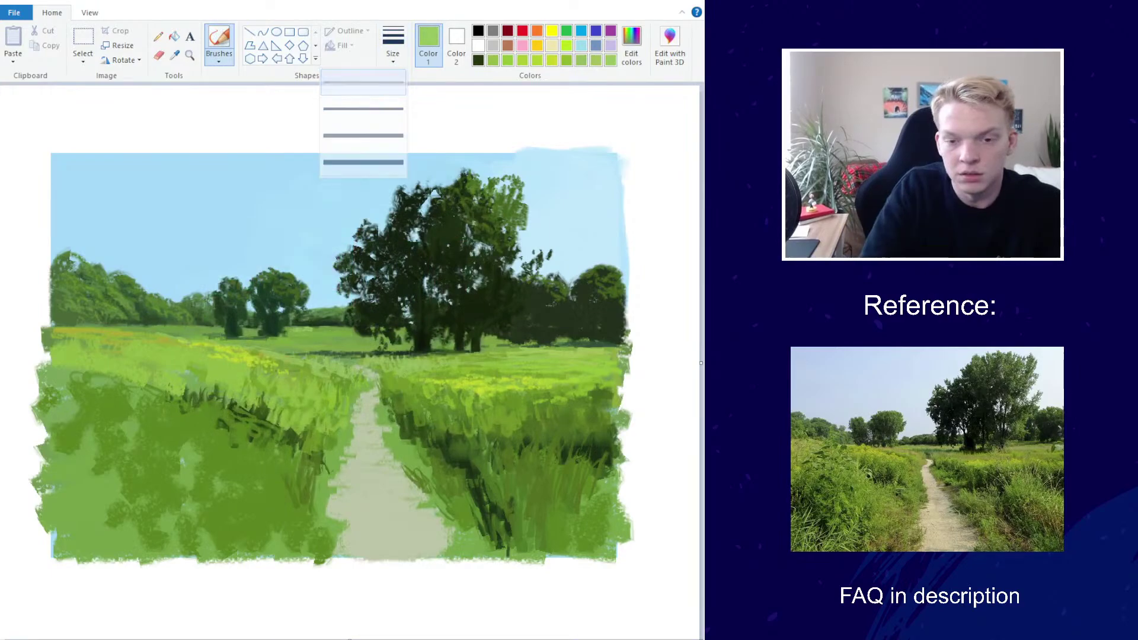
pyautogui.click(382, 83)
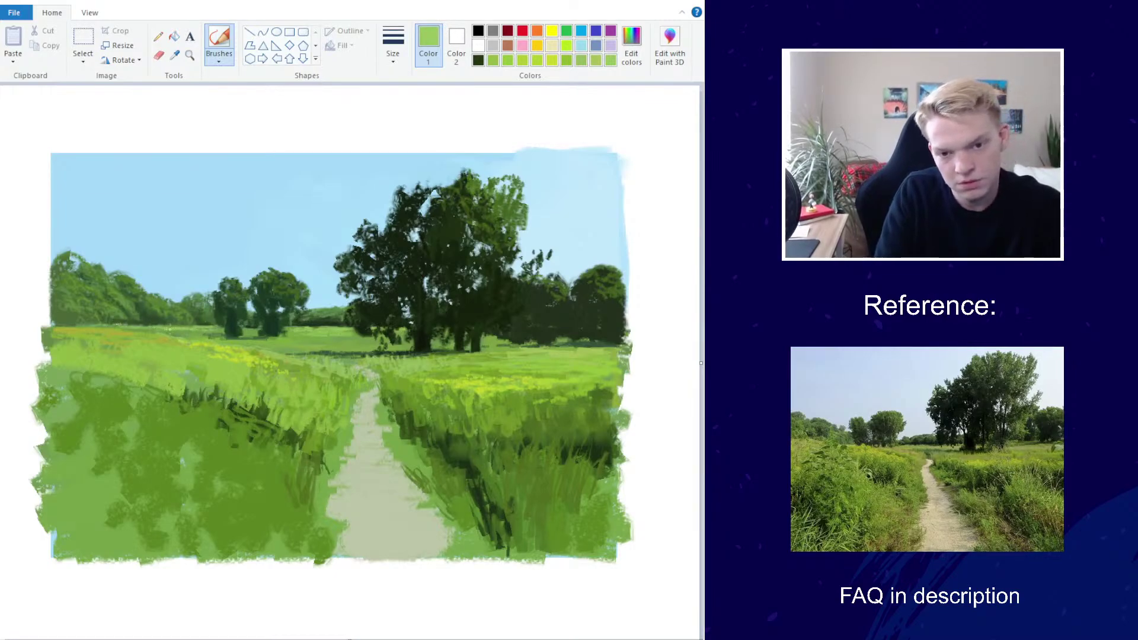
# Mix another light green and add more fine grass highlights across the distant field beneath the trees
pyautogui.click(631, 44)
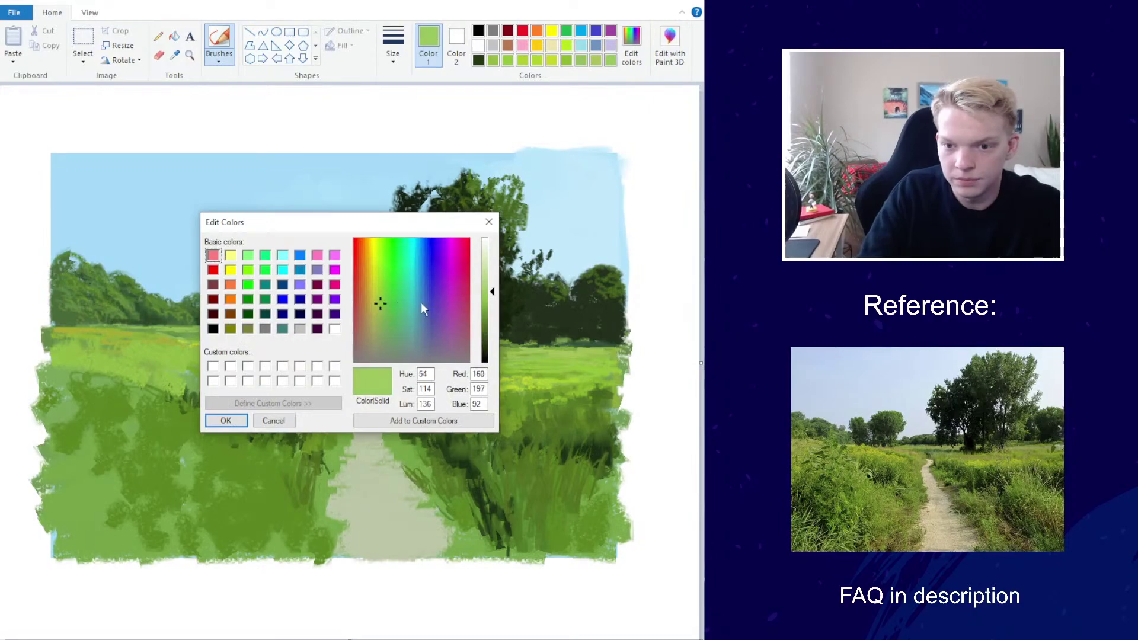
pyautogui.click(225, 420)
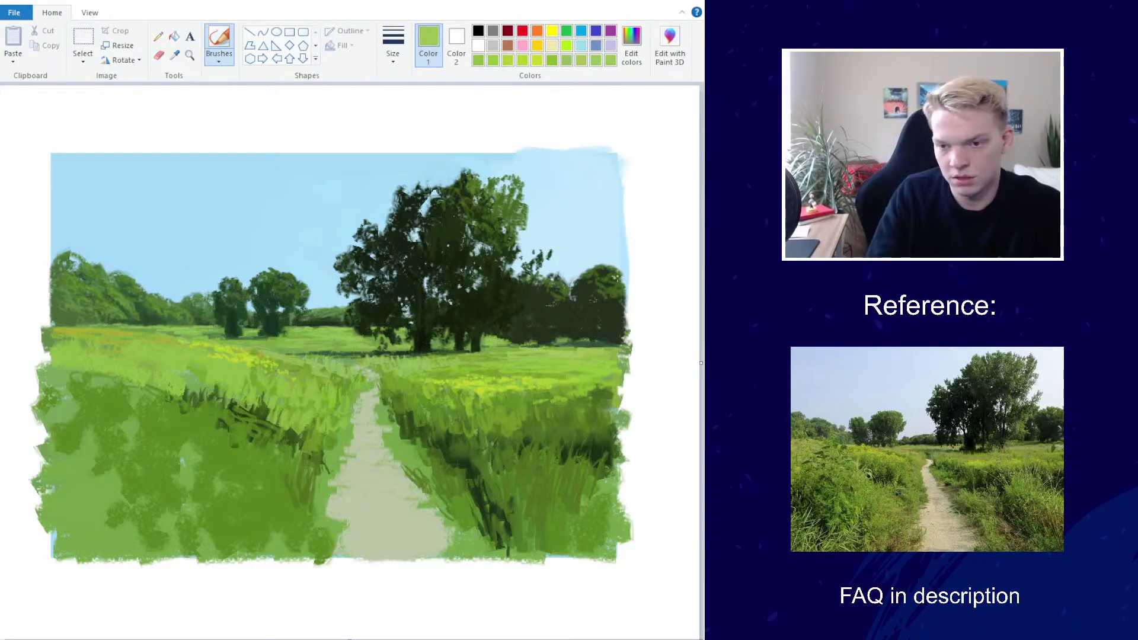
pyautogui.scroll(-3, 512, 241)
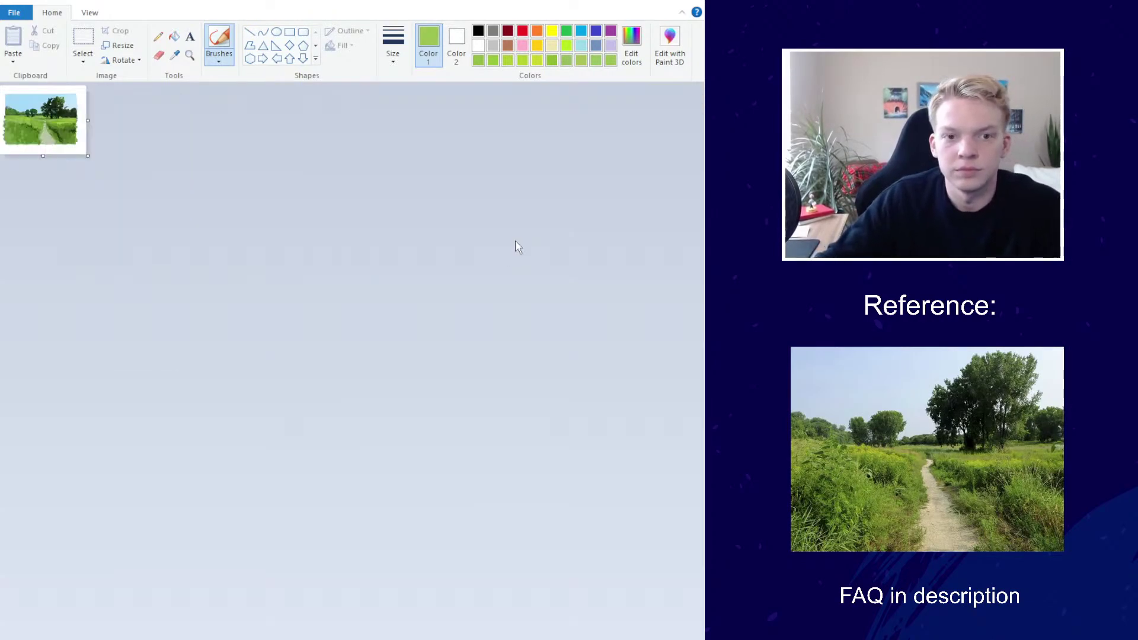
pyautogui.scroll(3, 512, 241)
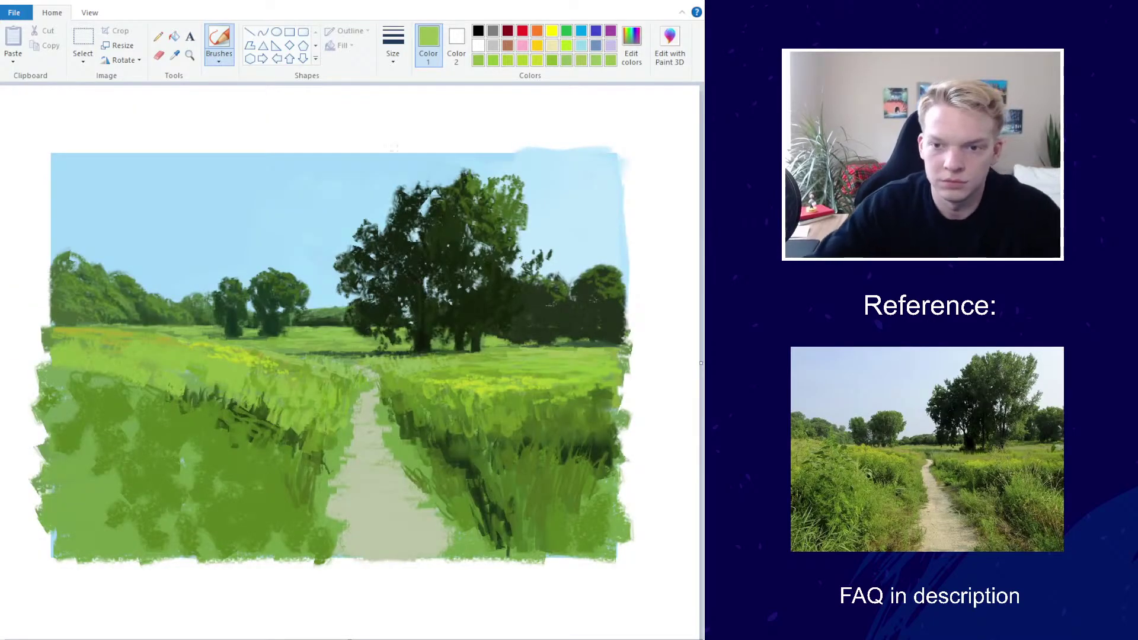
# Sample a dark green from the big tree's crown and draw leaf texture over the tree at the thinnest pencil size
pyautogui.click(175, 54)
pyautogui.click(505, 186)
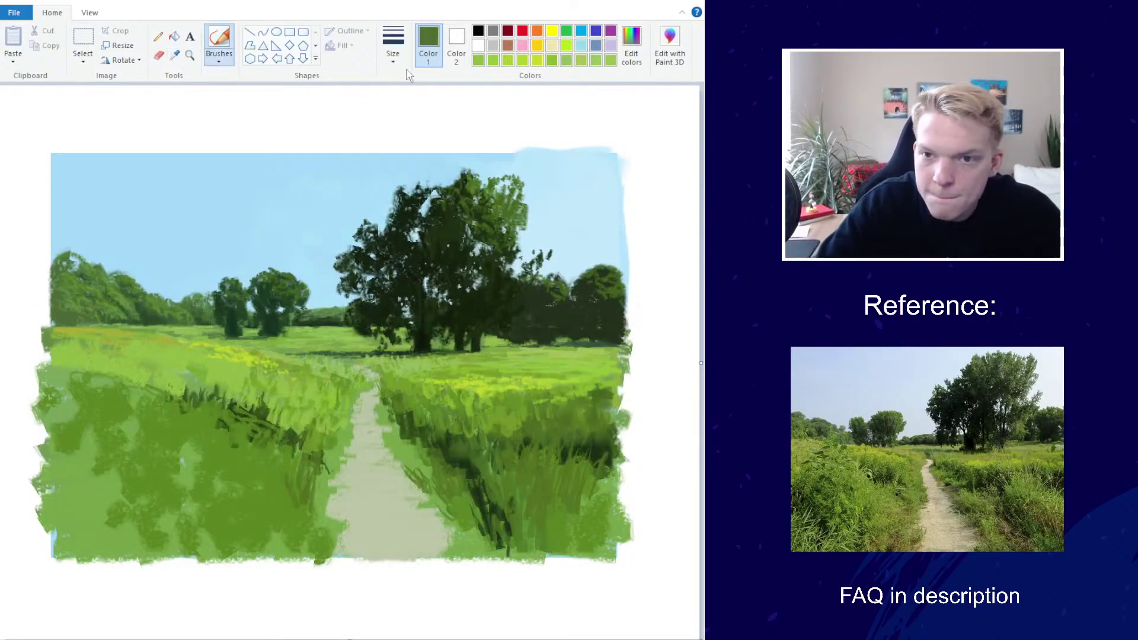
pyautogui.click(393, 44)
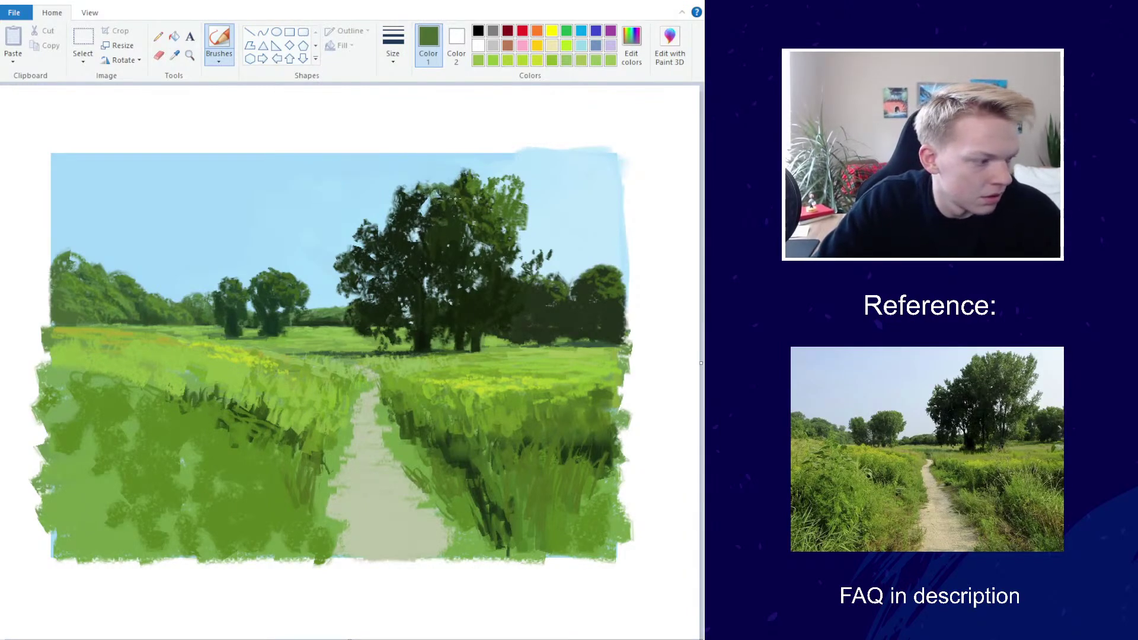
pyautogui.click(395, 59)
pyautogui.click(389, 83)
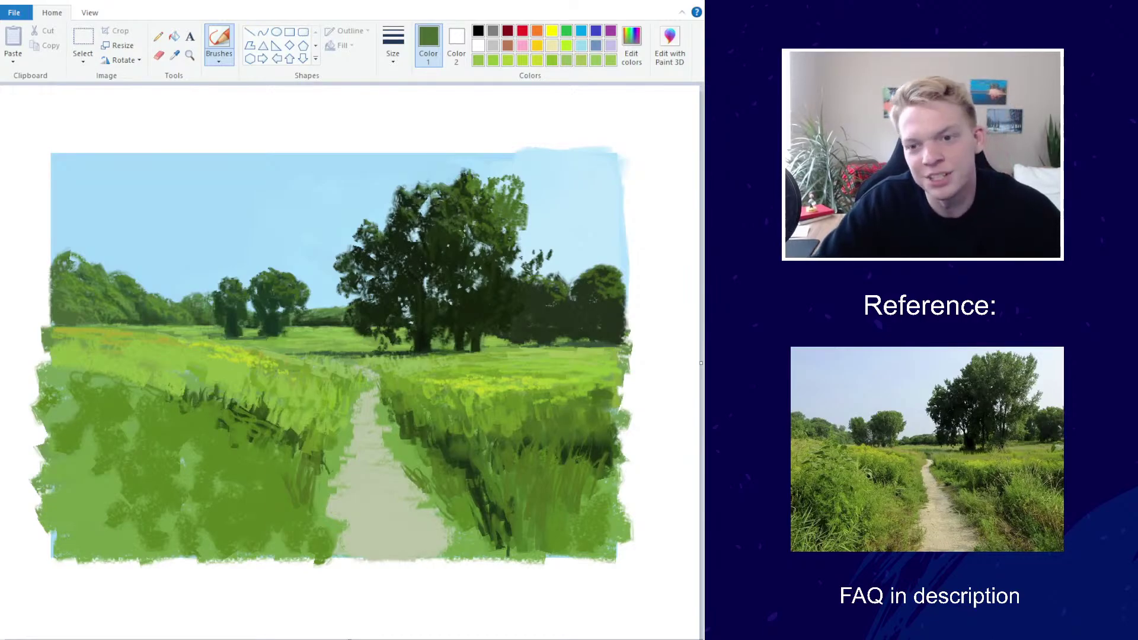
pyautogui.scroll(-3, 332, 342)
pyautogui.scroll(3, 332, 342)
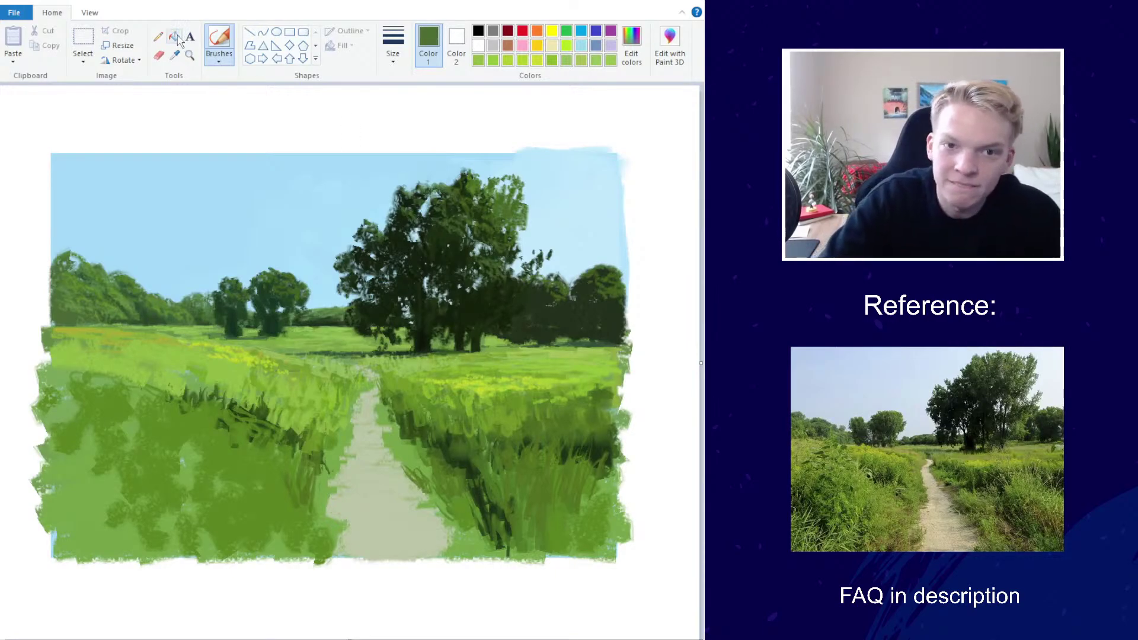
# Sample the sky blue beside the big tree and carve sky gaps into the right edge of its crown
pyautogui.click(175, 55)
pyautogui.click(437, 153)
pyautogui.moveTo(523, 214)
pyautogui.mouseDown()
pyautogui.moveTo(515, 219)
pyautogui.moveTo(520, 206)
pyautogui.mouseUp()
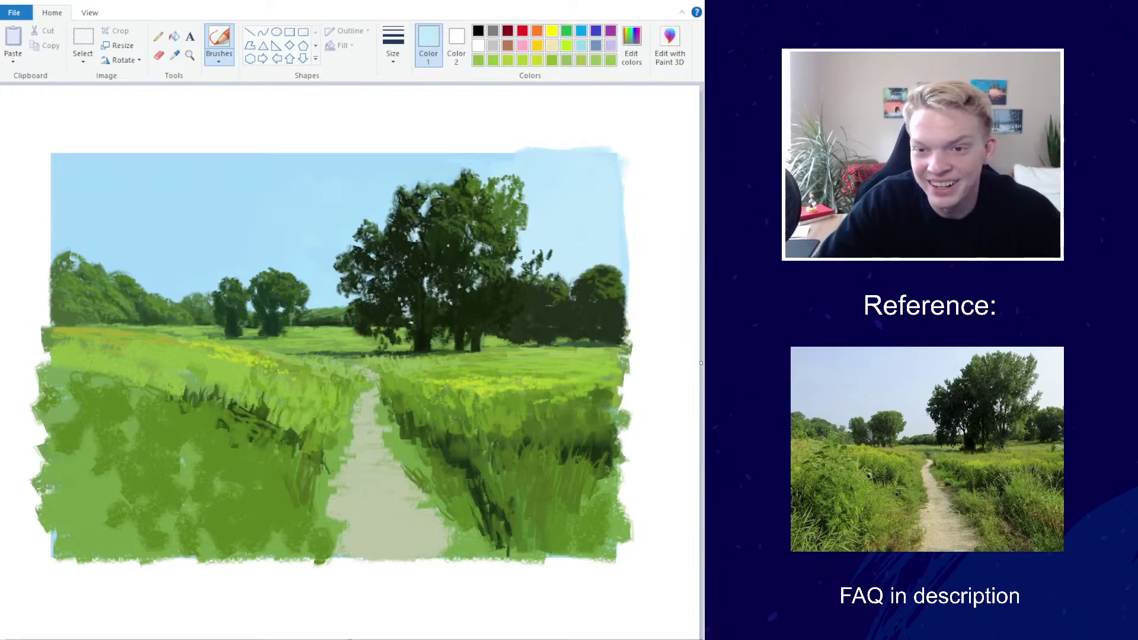
pyautogui.moveTo(521, 186); pyautogui.dragTo(513, 177)
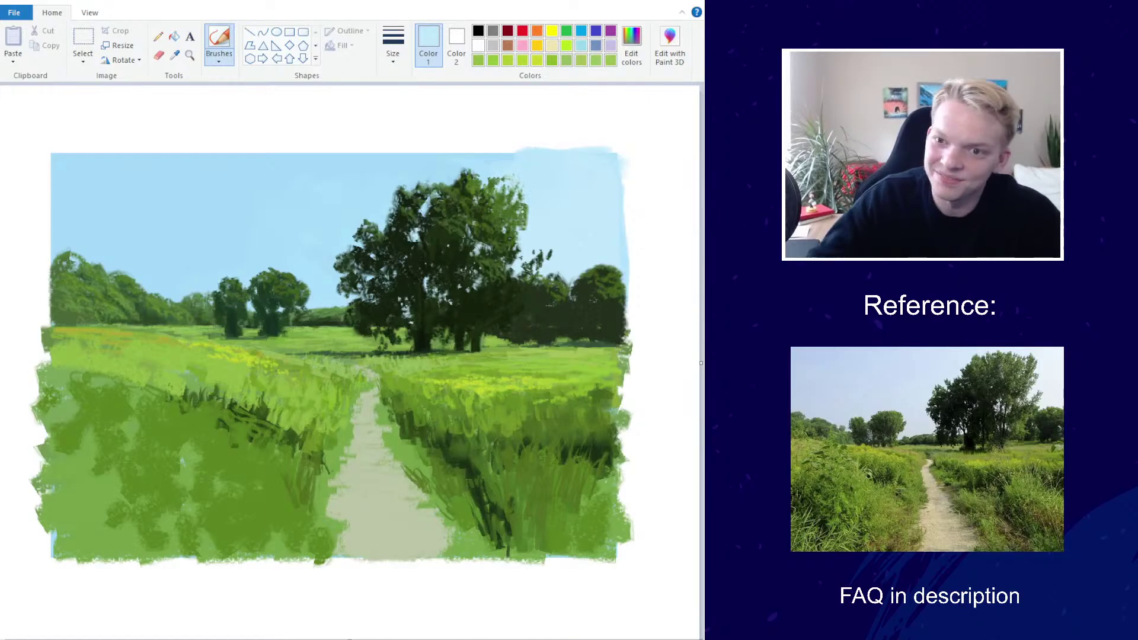
pyautogui.scroll(-3, 349, 310)
pyautogui.scroll(3, 380, 343)
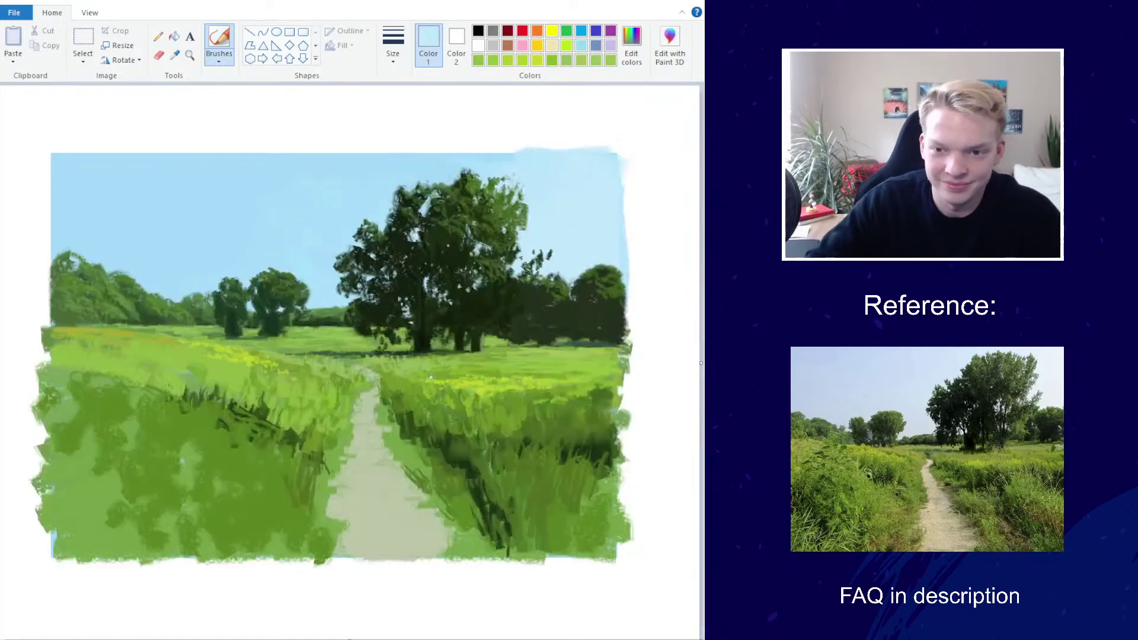
# Sample dark greens from the big tree's lower foliage and outlying branch, and draw more leaves around that branch
pyautogui.click(174, 55)
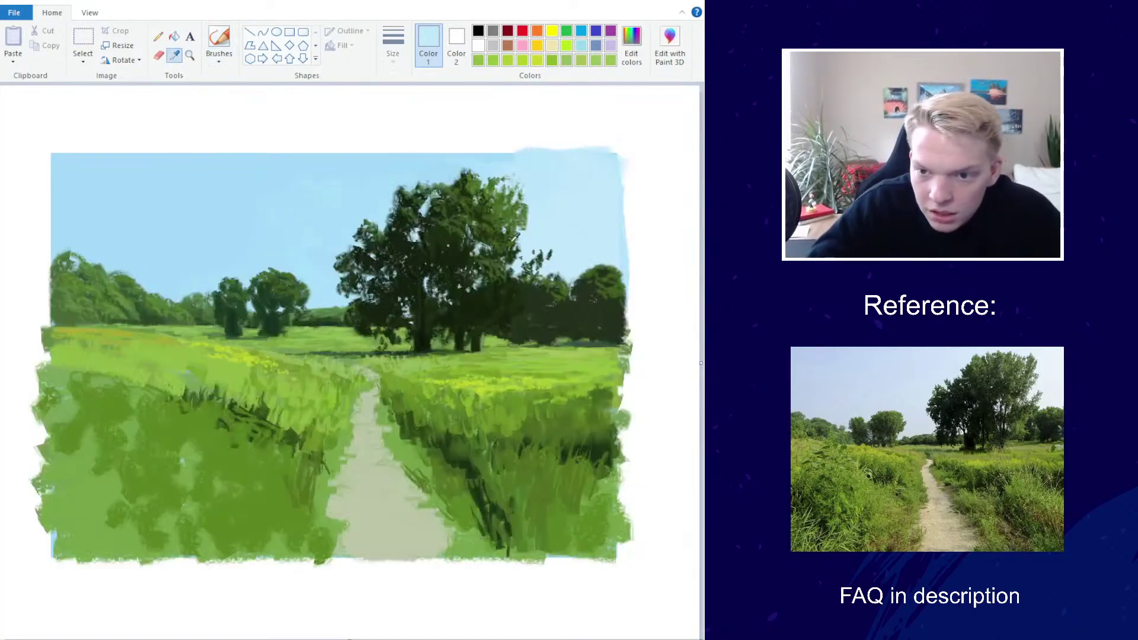
pyautogui.click(501, 278)
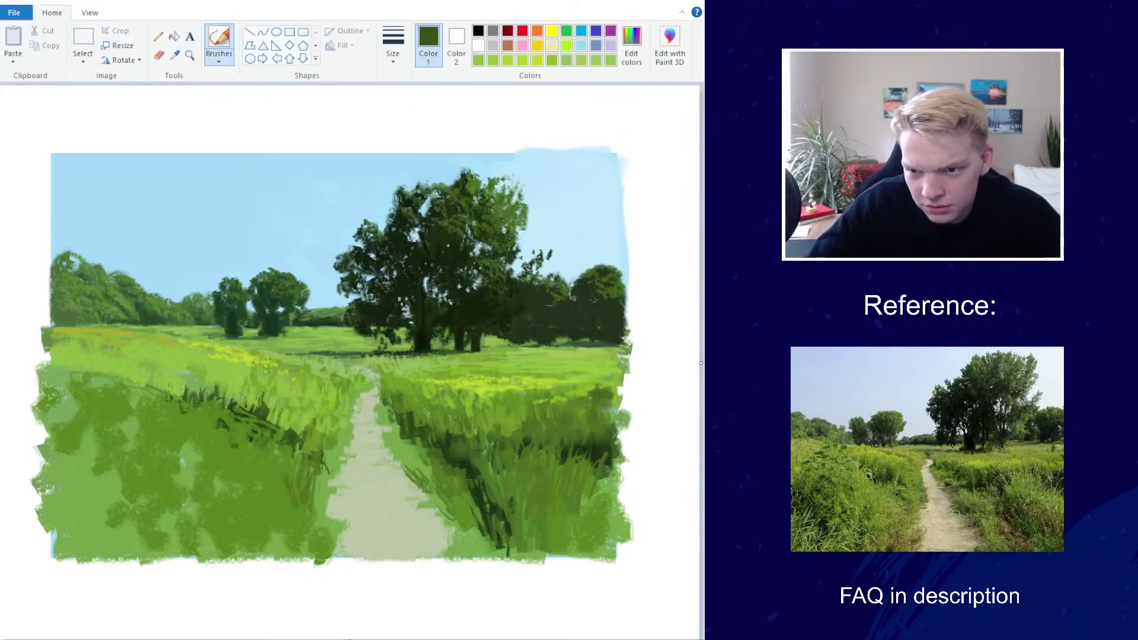
pyautogui.click(174, 54)
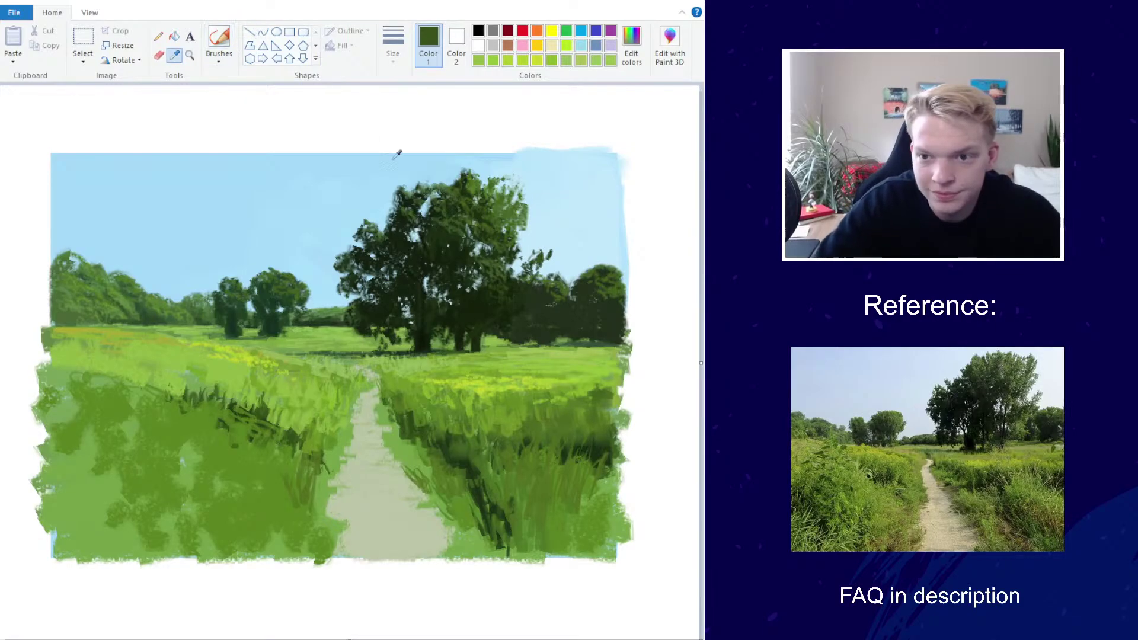
pyautogui.click(540, 261)
pyautogui.moveTo(546, 252)
pyautogui.mouseDown()
pyautogui.moveTo(534, 265)
pyautogui.moveTo(544, 267)
pyautogui.moveTo(513, 274)
pyautogui.mouseUp()
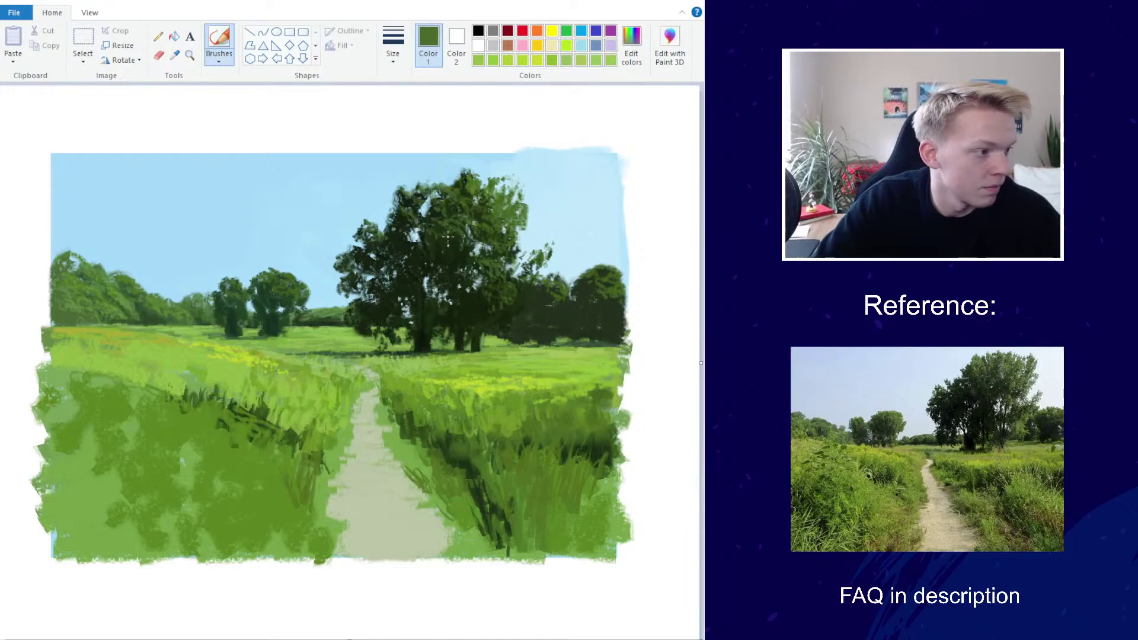
pyautogui.keyDown('ctrl'); pyautogui.scroll(-2, 378, 253); pyautogui.keyUp('ctrl')
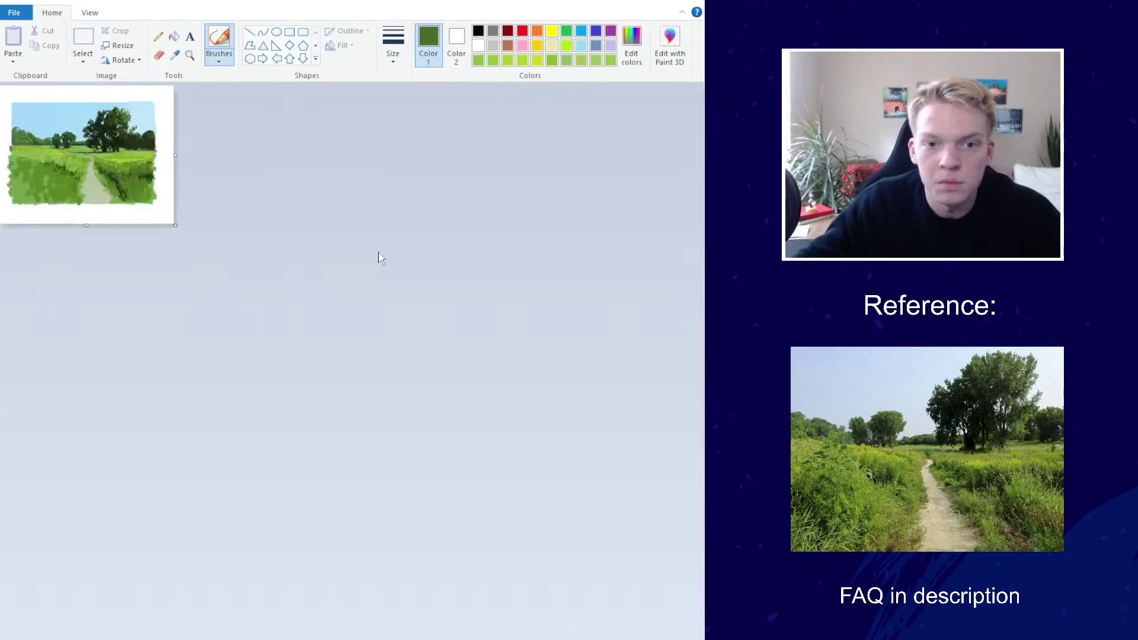
# Mix a yellowish mid green and paint lighter leaf strokes over the big tree's lower right foliage
pyautogui.keyDown('ctrl'); pyautogui.scroll(2, 377, 254); pyautogui.keyUp('ctrl')
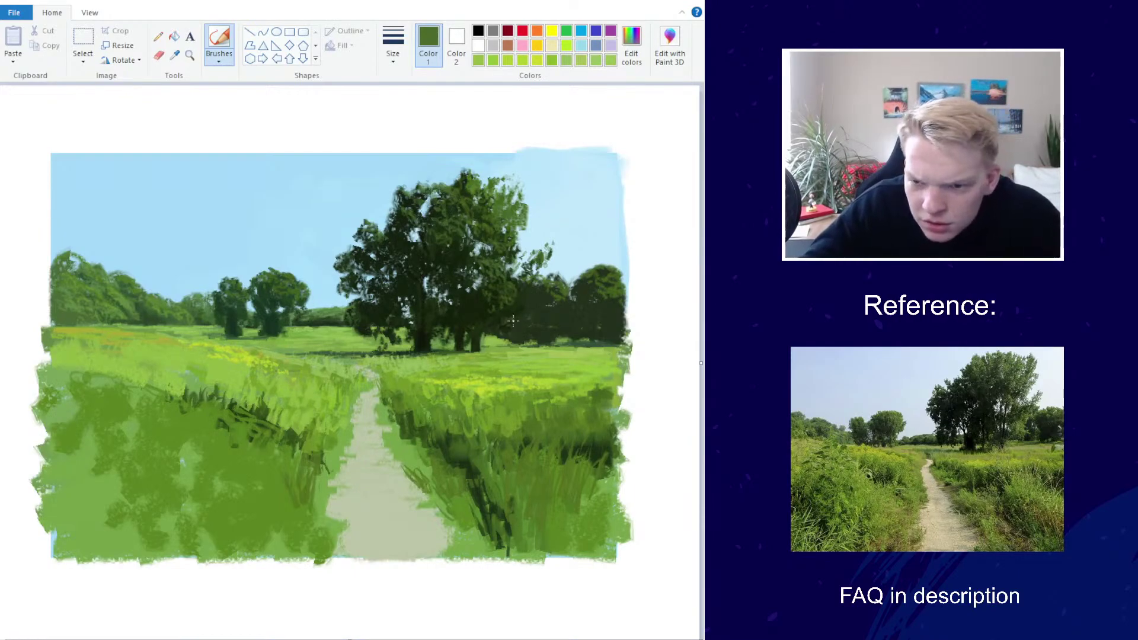
pyautogui.click(631, 52)
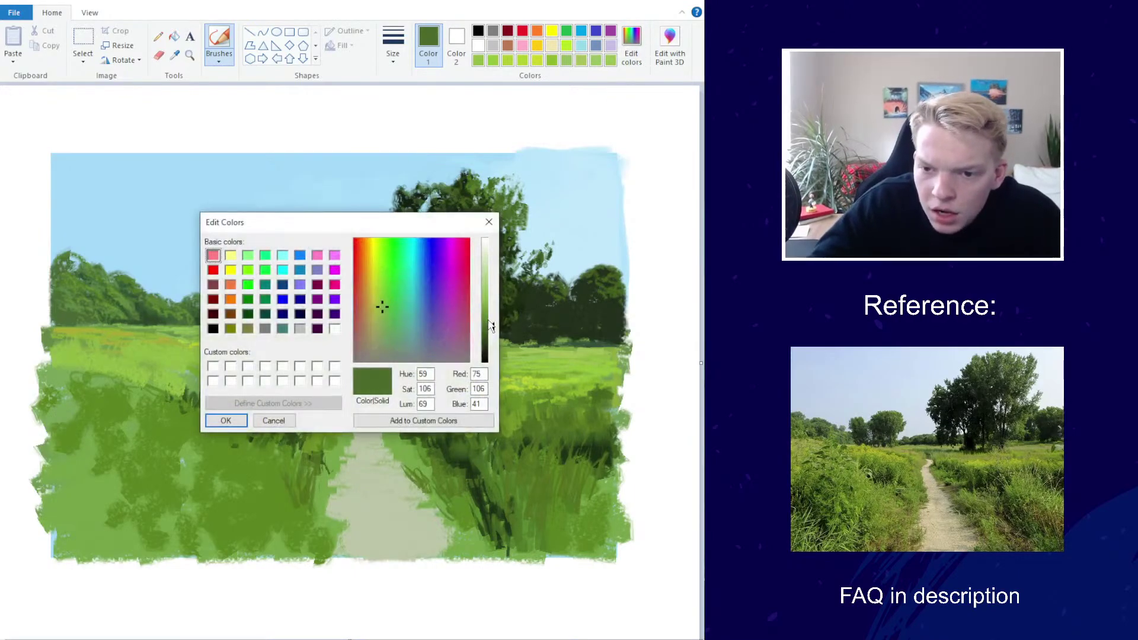
pyautogui.click(225, 420)
pyautogui.click(142, 135)
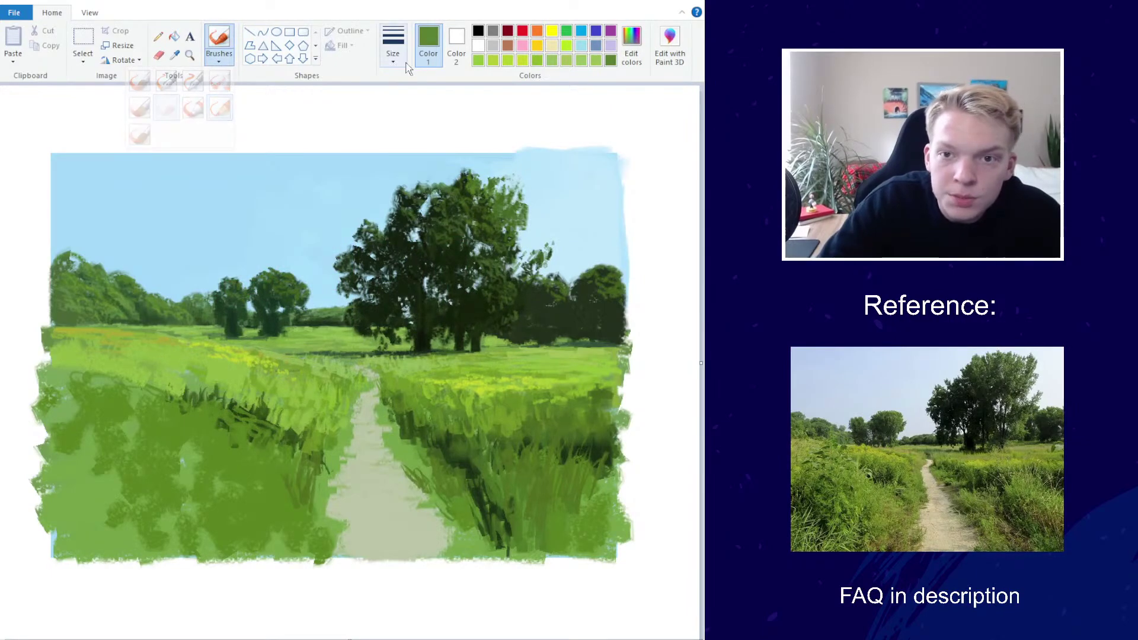
pyautogui.click(393, 47)
pyautogui.click(363, 136)
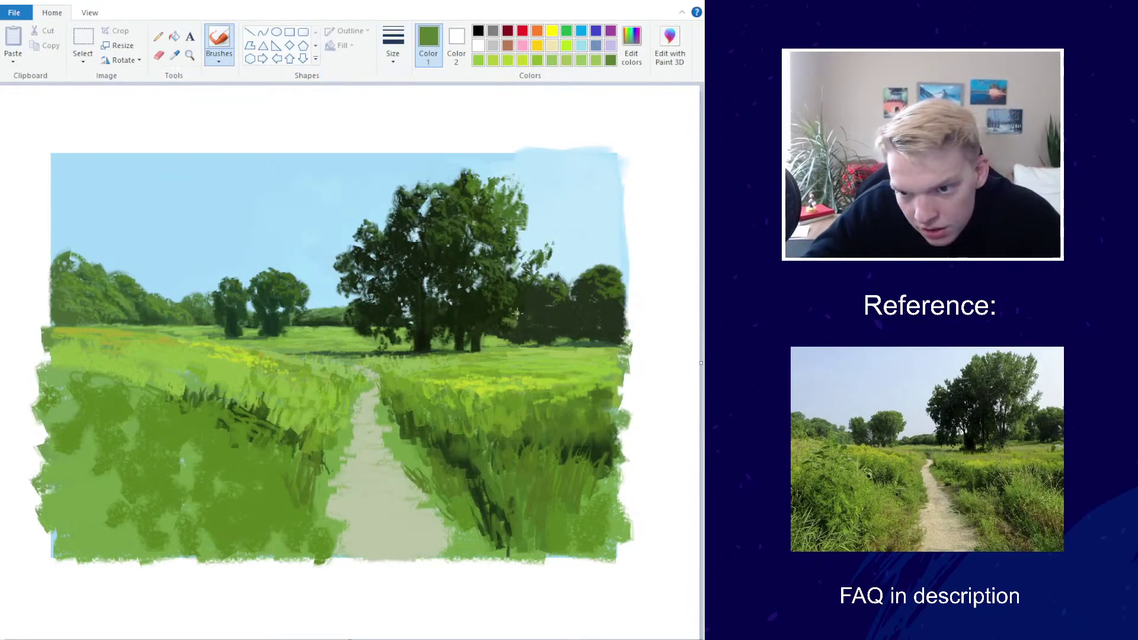
pyautogui.click(631, 44)
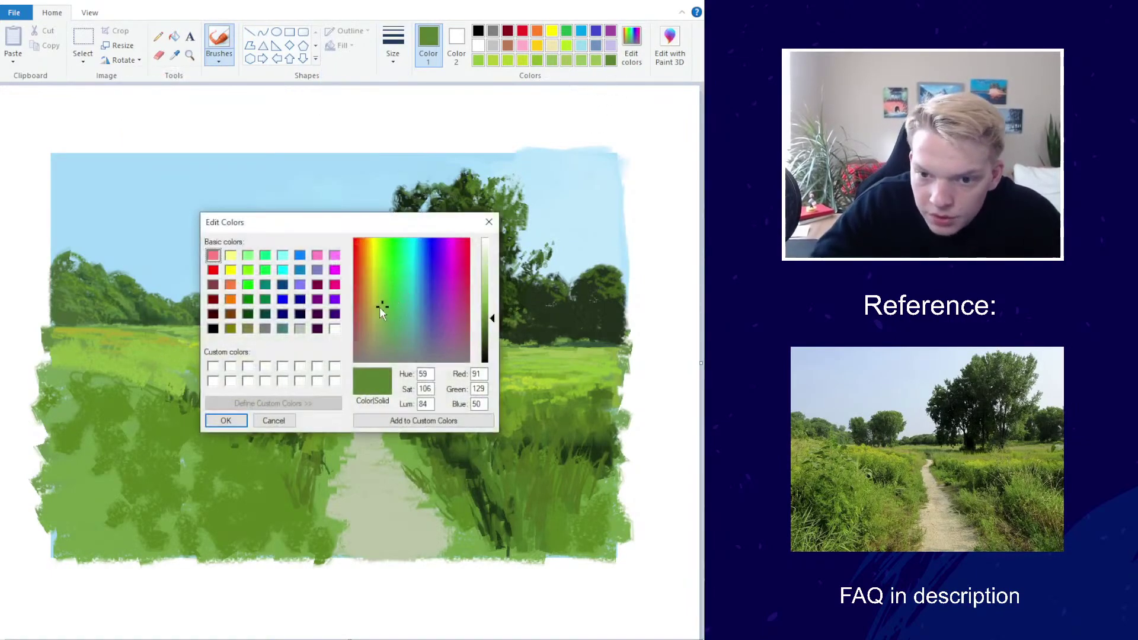
pyautogui.click(375, 300)
pyautogui.click(240, 421)
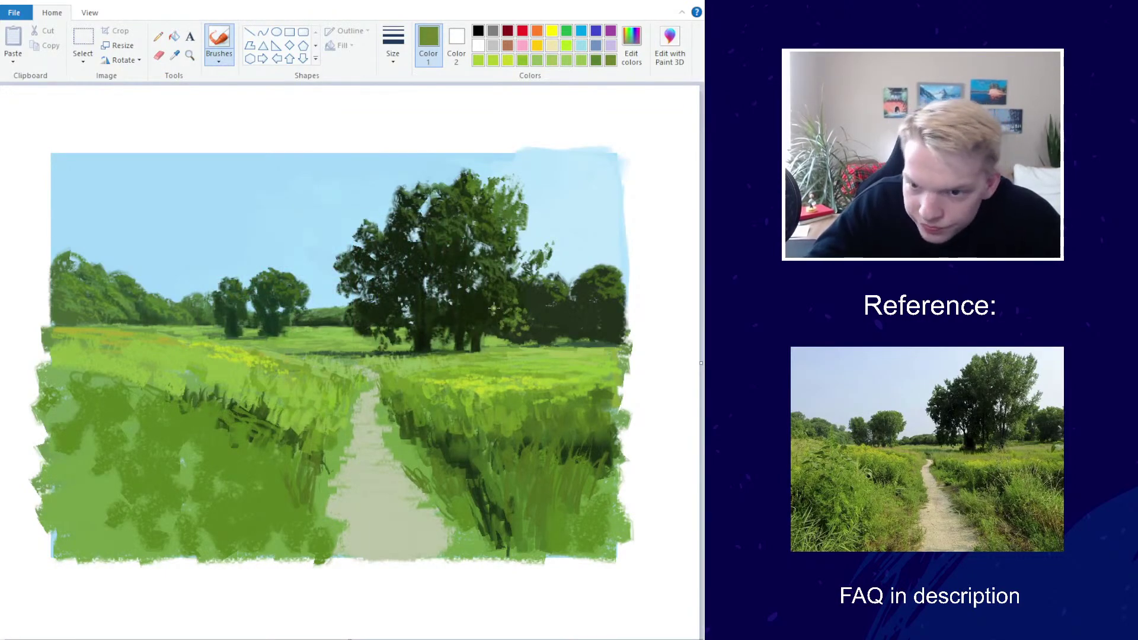
pyautogui.moveTo(499, 283)
pyautogui.mouseDown()
pyautogui.moveTo(523, 310)
pyautogui.moveTo(508, 323)
pyautogui.mouseUp()
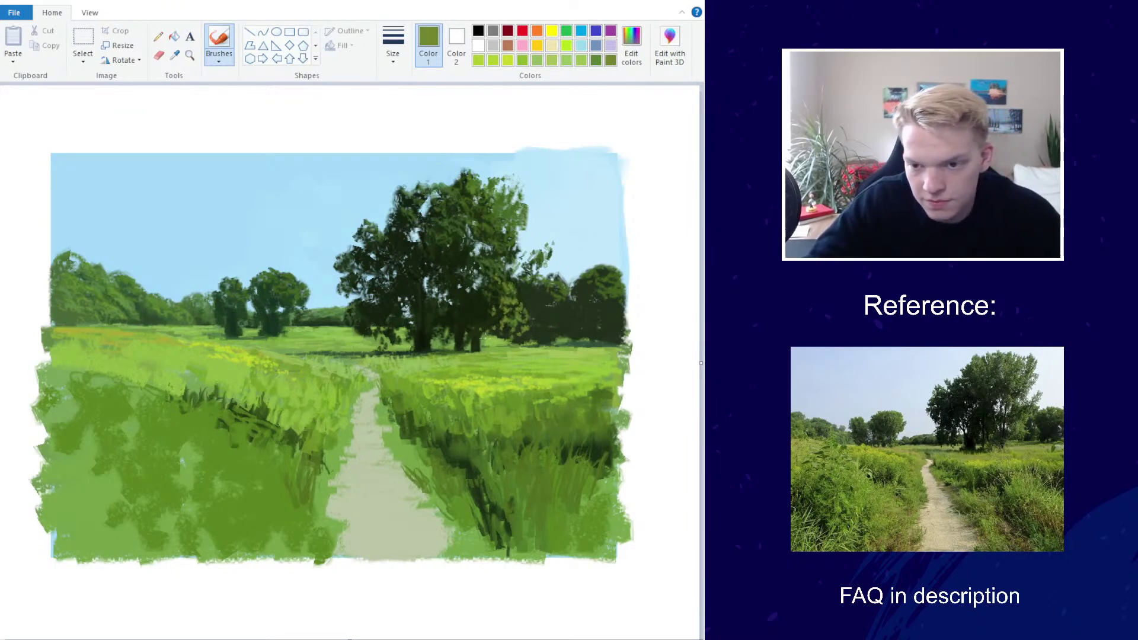
# Set the thickest brush size, mix a pale muted green, and paint highlights along the right side of the big tree's crown
pyautogui.click(219, 59)
pyautogui.click(392, 54)
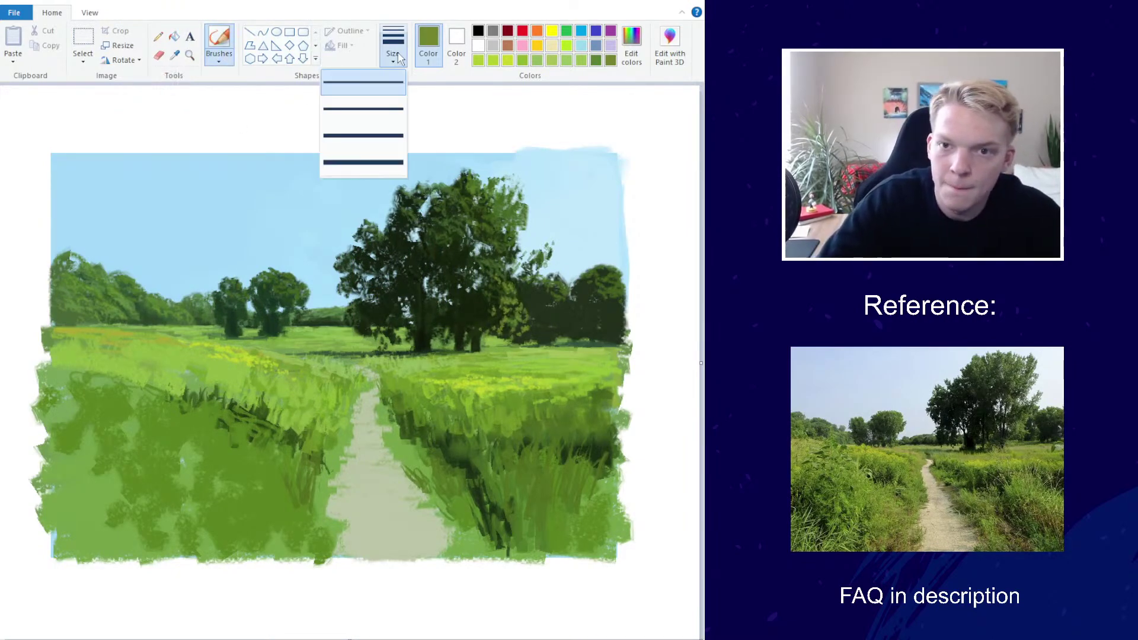
pyautogui.click(363, 163)
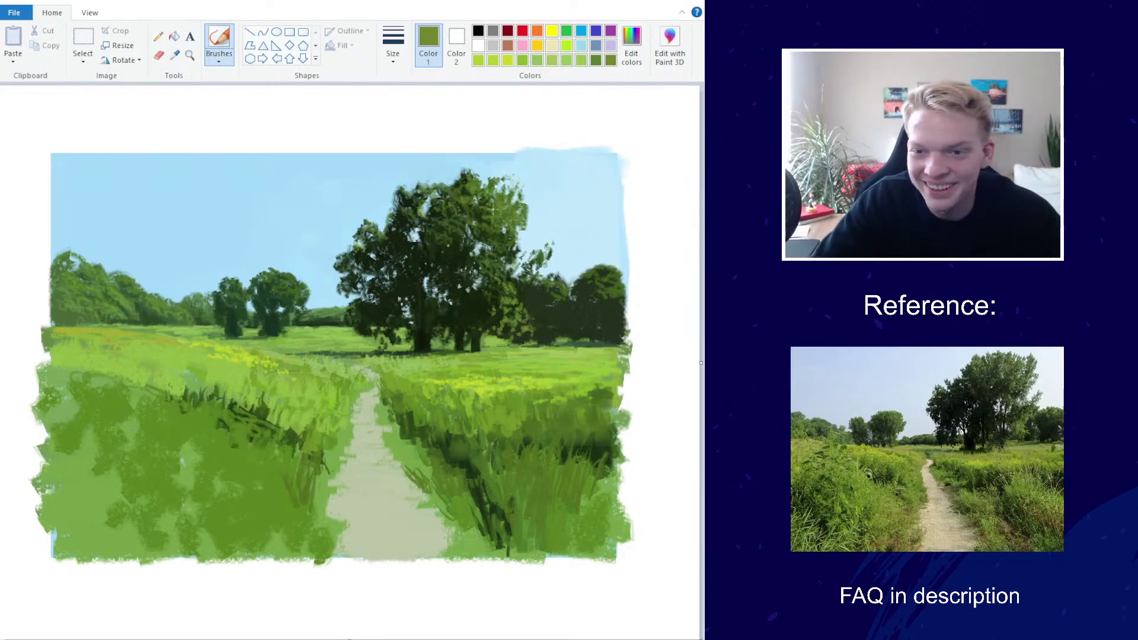
pyautogui.click(629, 44)
pyautogui.click(484, 302)
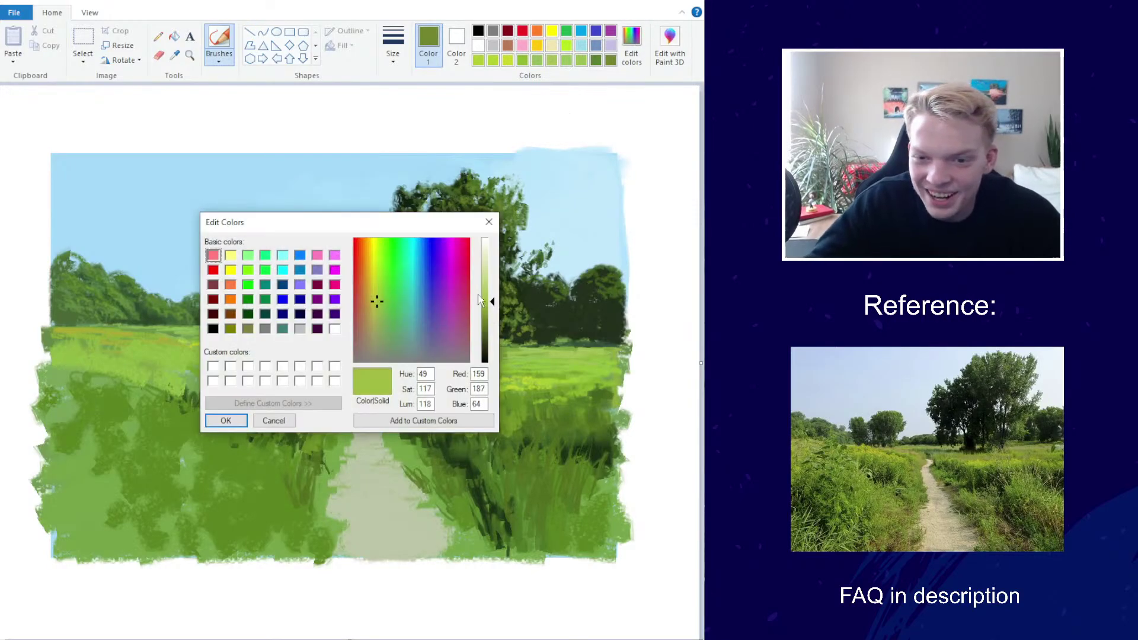
pyautogui.click(373, 310)
pyautogui.click(381, 315)
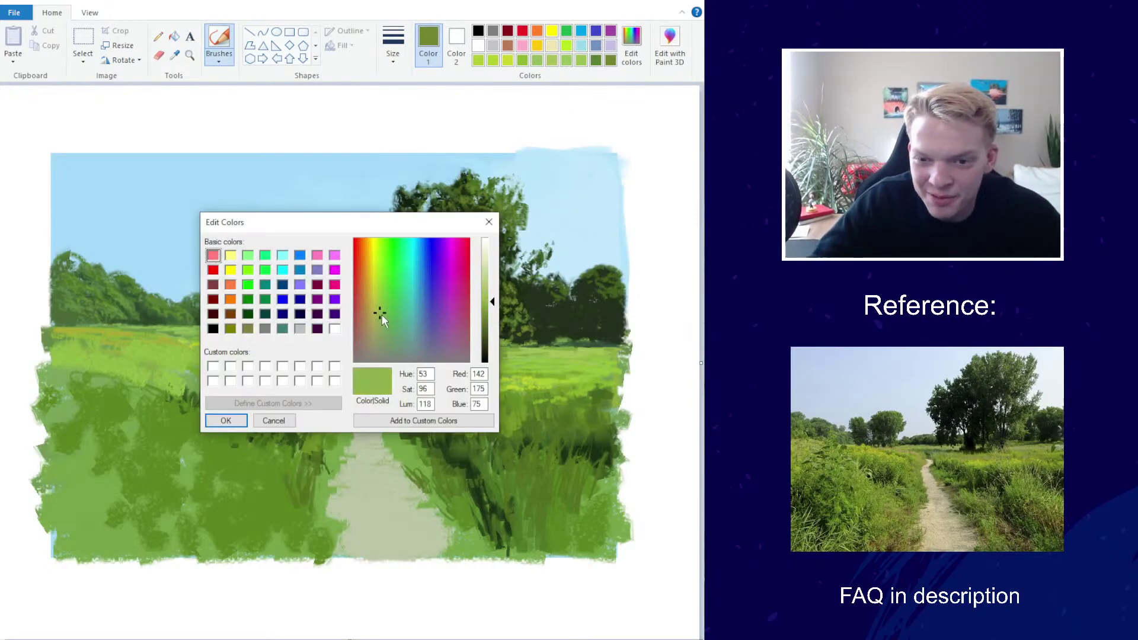
pyautogui.click(484, 296)
pyautogui.click(226, 420)
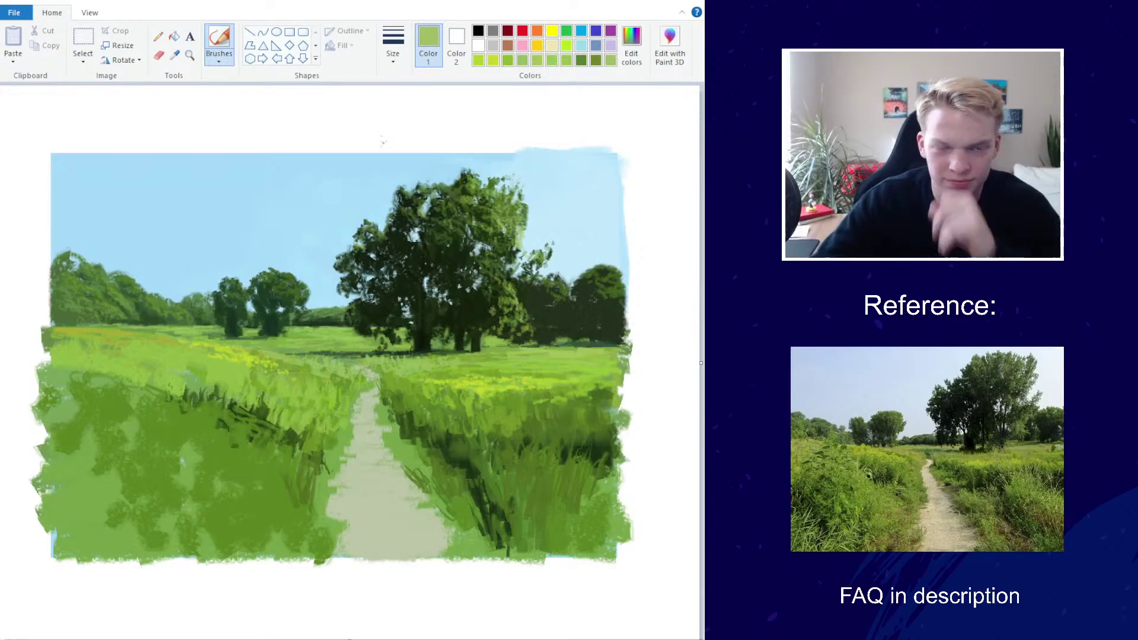
# Sample the sky blue beside the big tree and open sky gaps in its lower crown between the trunks, using the thickest size
pyautogui.click(175, 55)
pyautogui.click(545, 226)
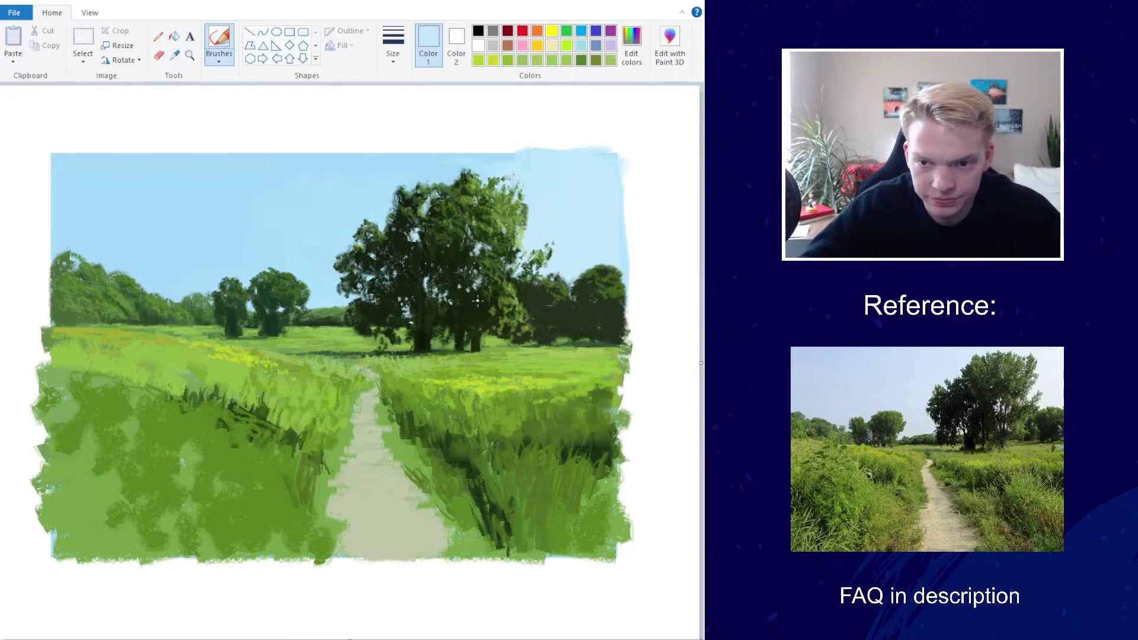
pyautogui.moveTo(471, 291)
pyautogui.mouseDown()
pyautogui.moveTo(487, 324)
pyautogui.moveTo(468, 285)
pyautogui.moveTo(465, 314)
pyautogui.moveTo(471, 299)
pyautogui.mouseUp()
pyautogui.click(393, 45)
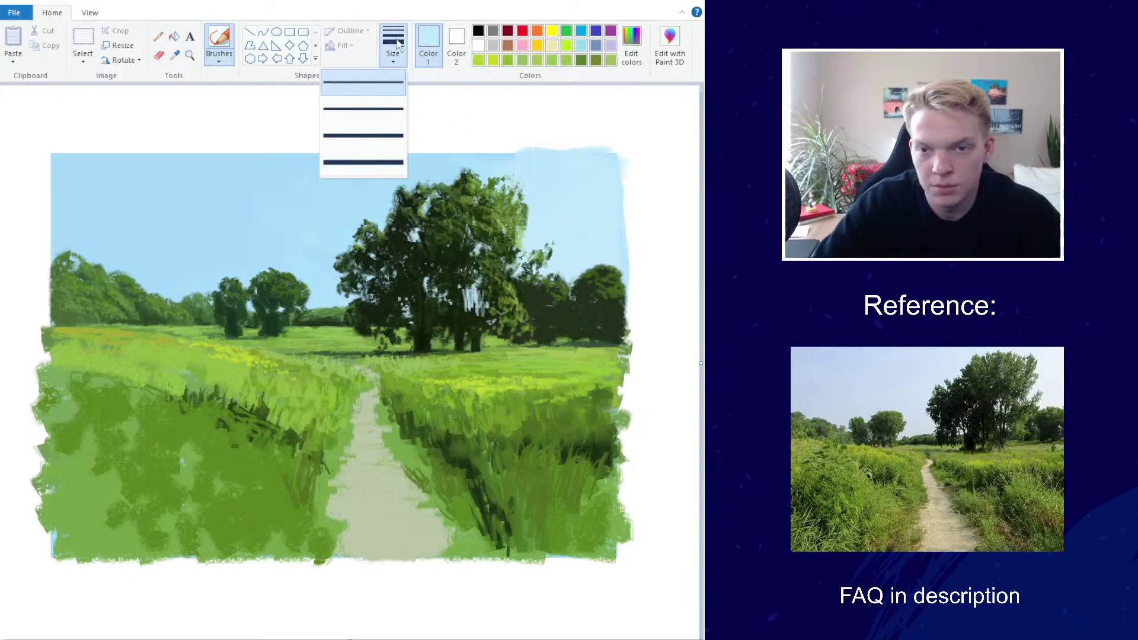
pyautogui.click(363, 163)
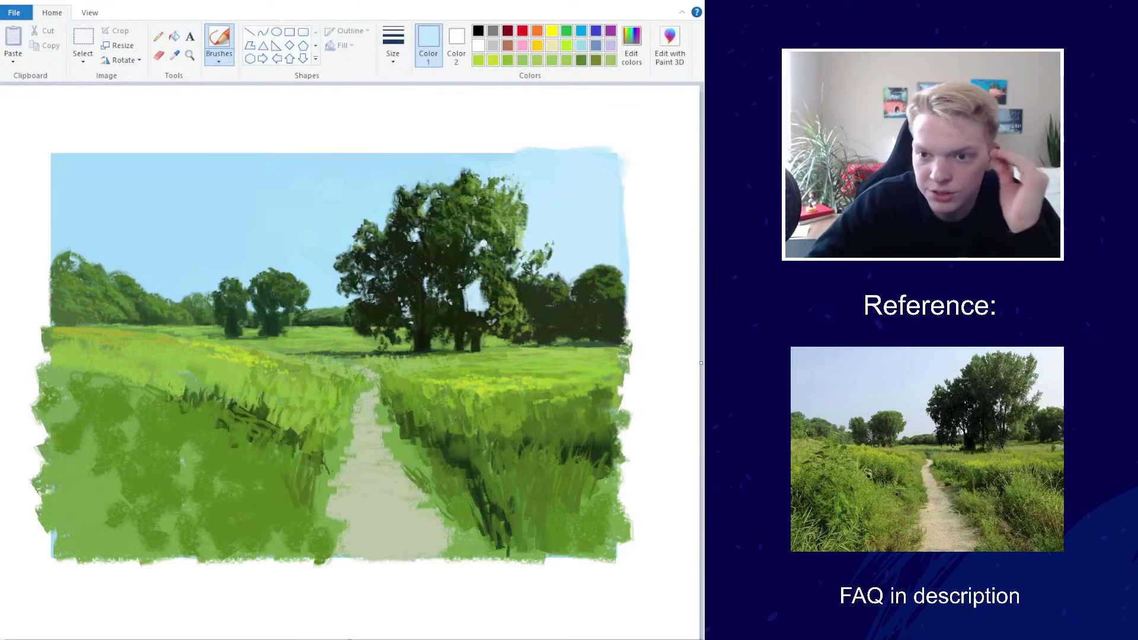
# Paint the big tree's right-hand trunk in black from its base up into the crown, adjusting the brush size
pyautogui.click(391, 54)
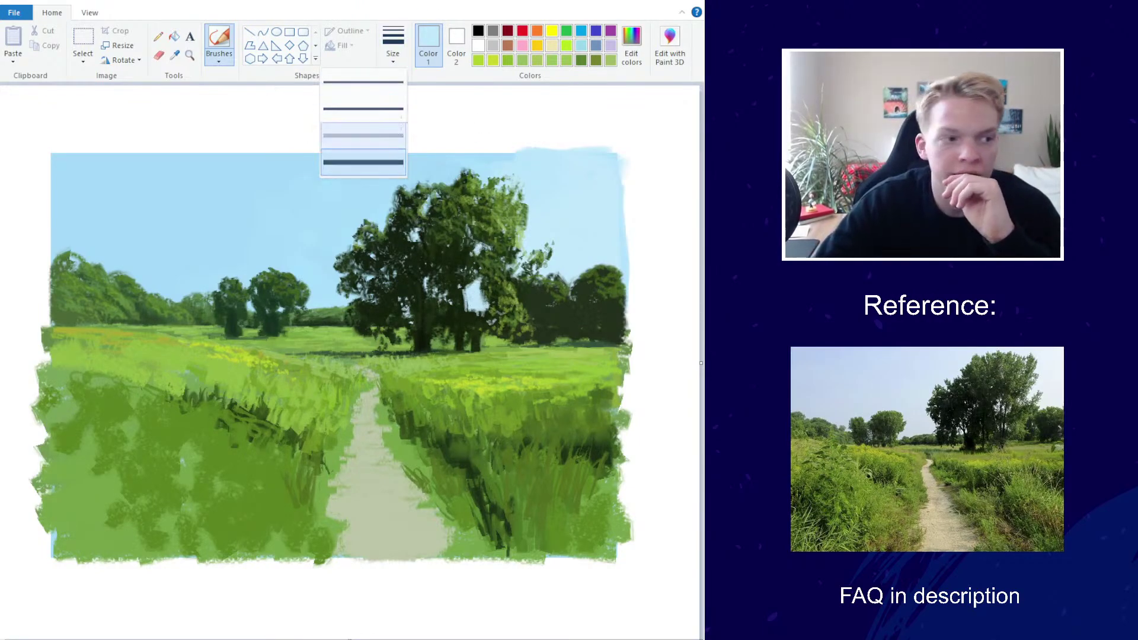
pyautogui.click(393, 90)
pyautogui.click(477, 31)
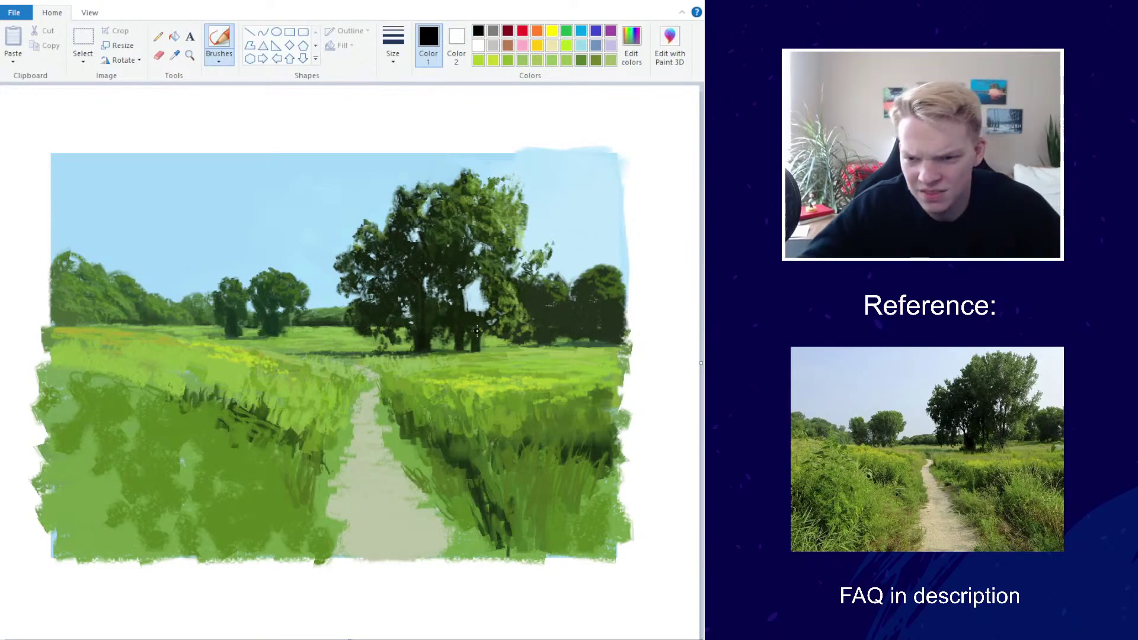
pyautogui.moveTo(476, 353); pyautogui.dragTo(474, 304)
pyautogui.click(393, 53)
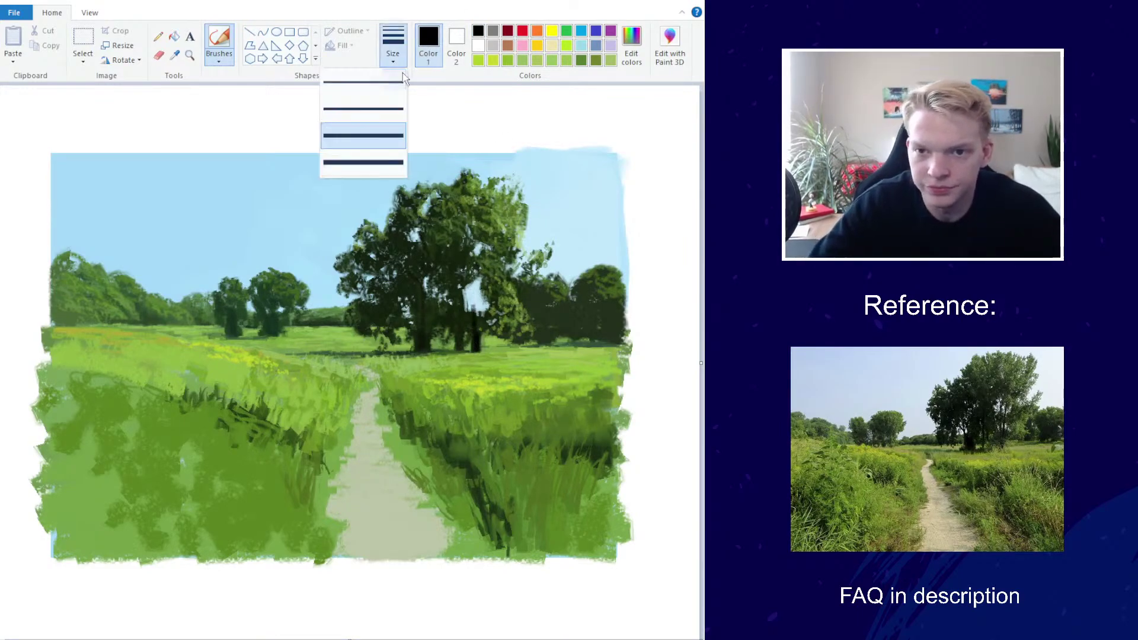
pyautogui.click(393, 164)
pyautogui.moveTo(475, 314)
pyautogui.mouseDown()
pyautogui.moveTo(467, 219)
pyautogui.moveTo(481, 306)
pyautogui.moveTo(472, 265)
pyautogui.mouseUp()
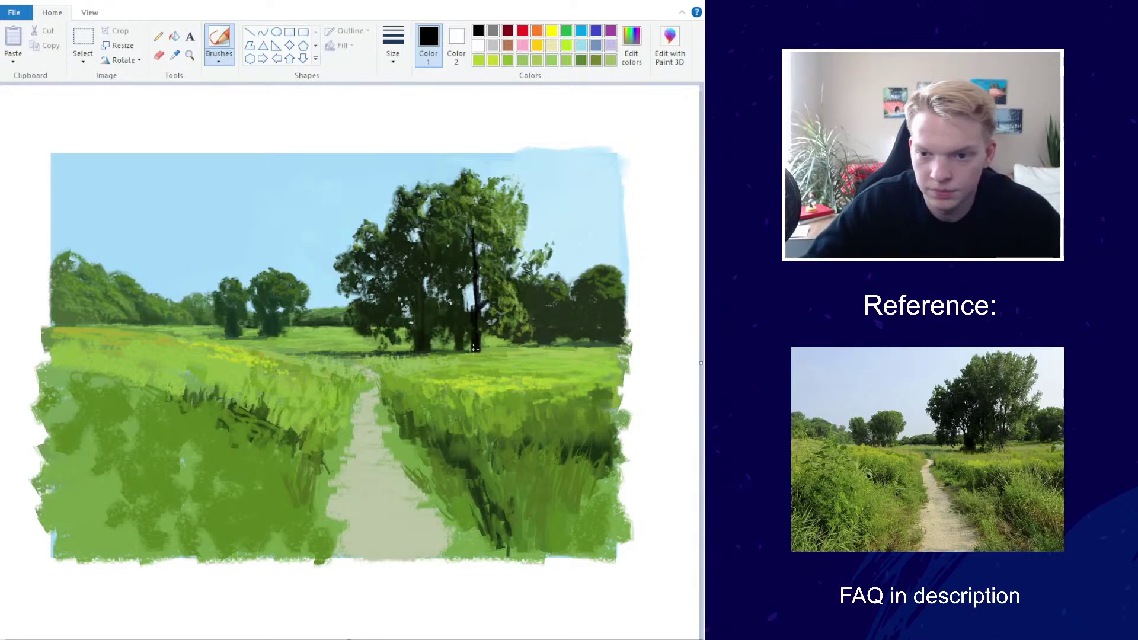
pyautogui.moveTo(470, 354)
pyautogui.mouseDown()
pyautogui.moveTo(468, 278)
pyautogui.moveTo(469, 320)
pyautogui.moveTo(467, 286)
pyautogui.moveTo(468, 302)
pyautogui.mouseUp()
# Mix a very dark green and paint slim trunks and branches inside the big tree beside the black trunk
pyautogui.click(631, 45)
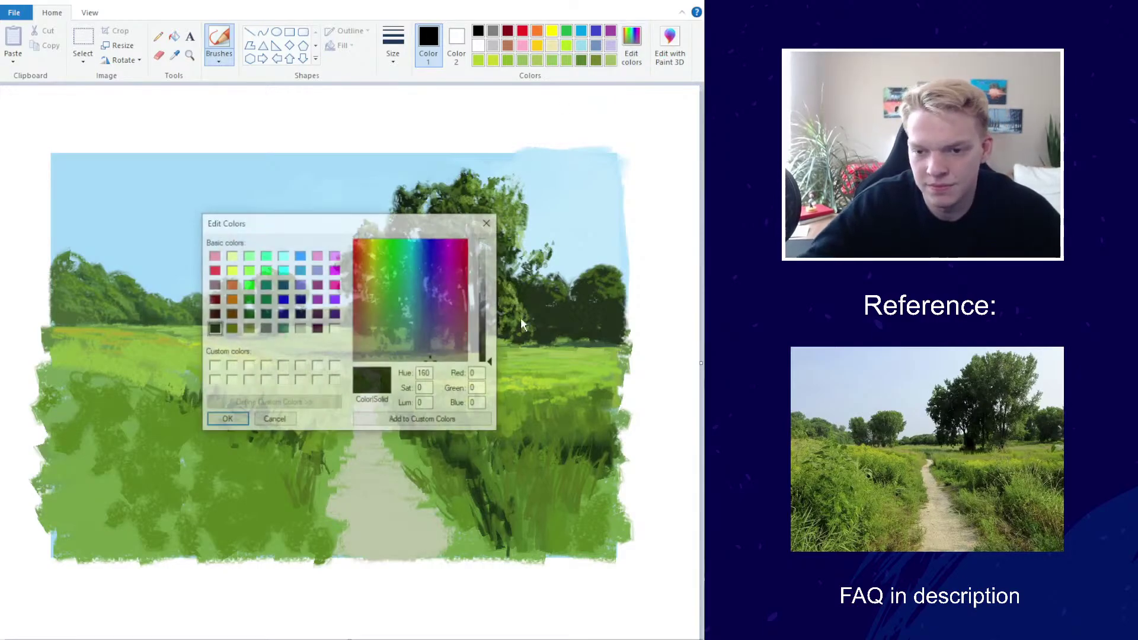
pyautogui.click(383, 328)
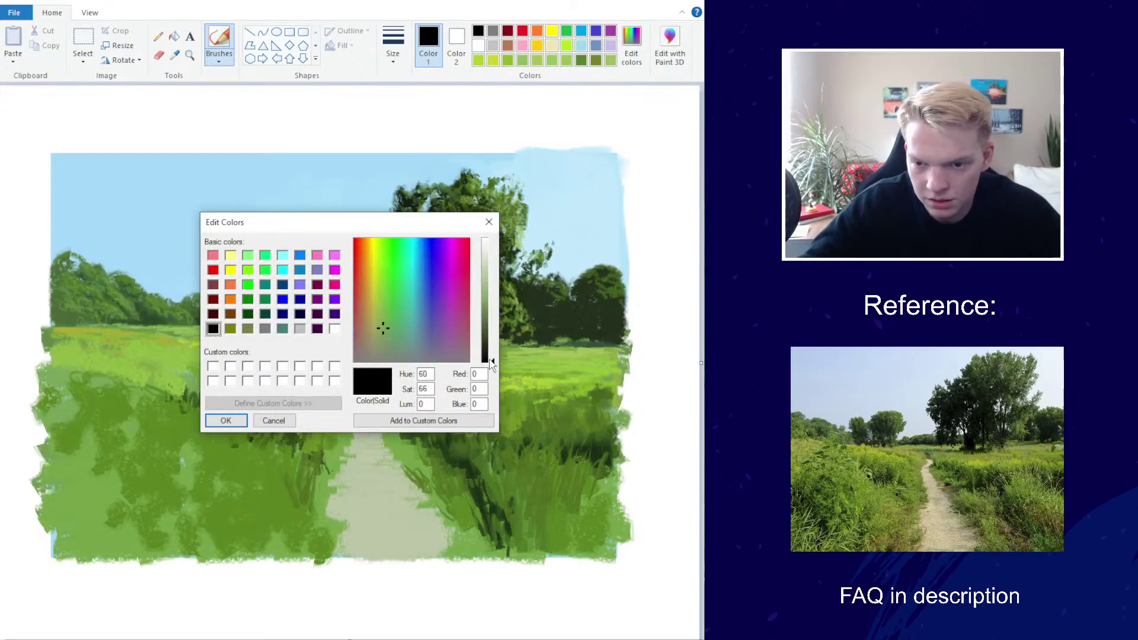
pyautogui.click(381, 305)
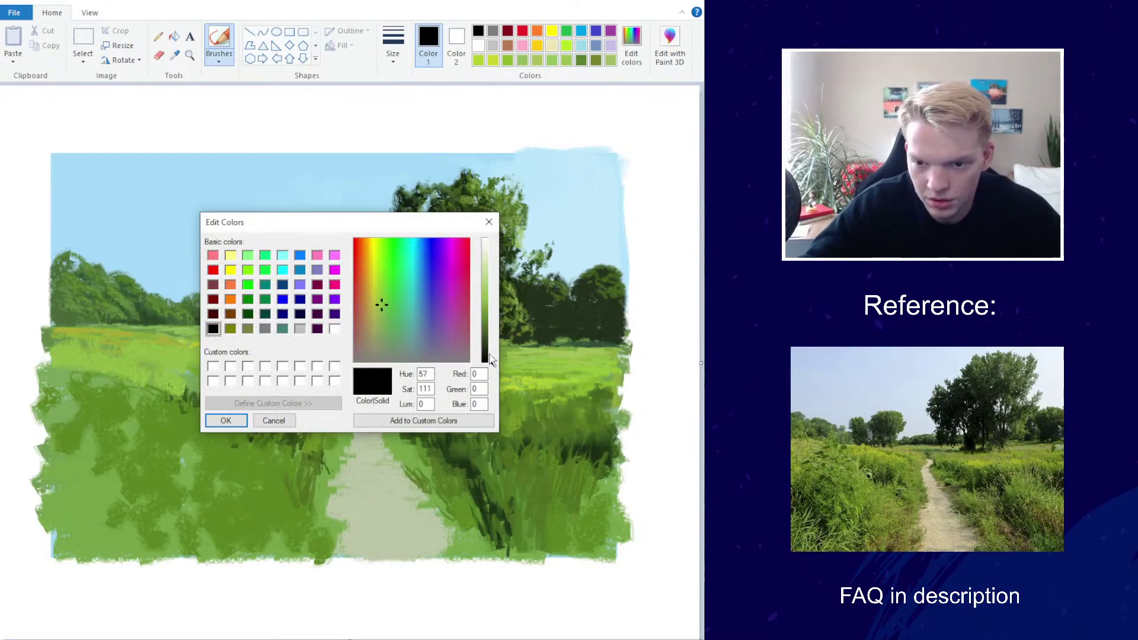
pyautogui.click(490, 360)
pyautogui.click(226, 420)
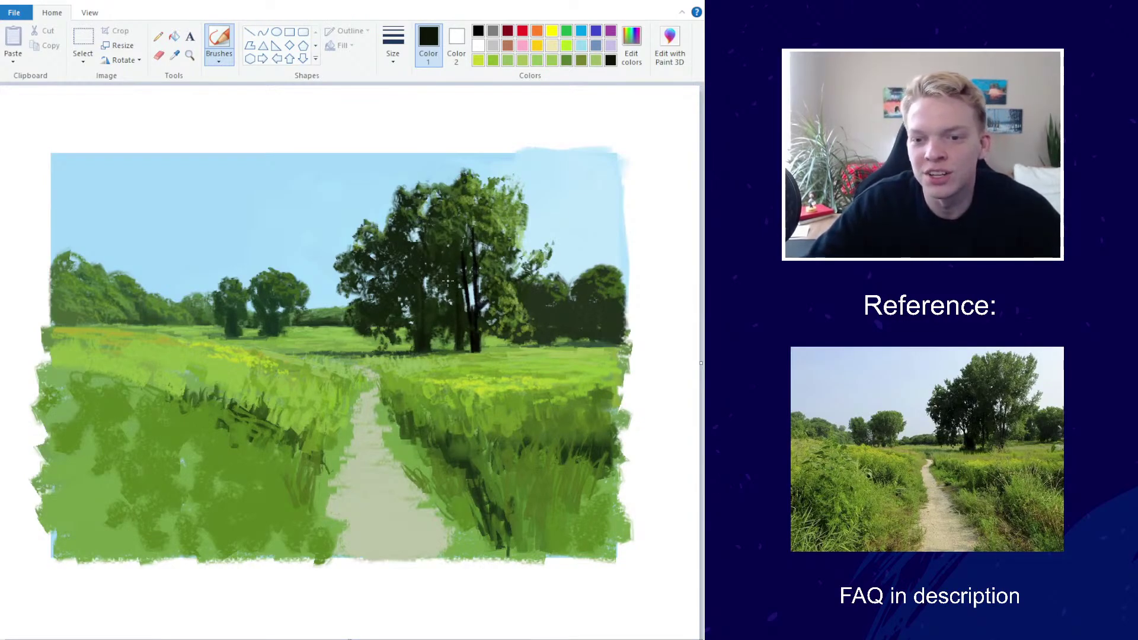
# Remix the very dark green and strengthen the big tree's left trunk and inner branches
pyautogui.click(631, 45)
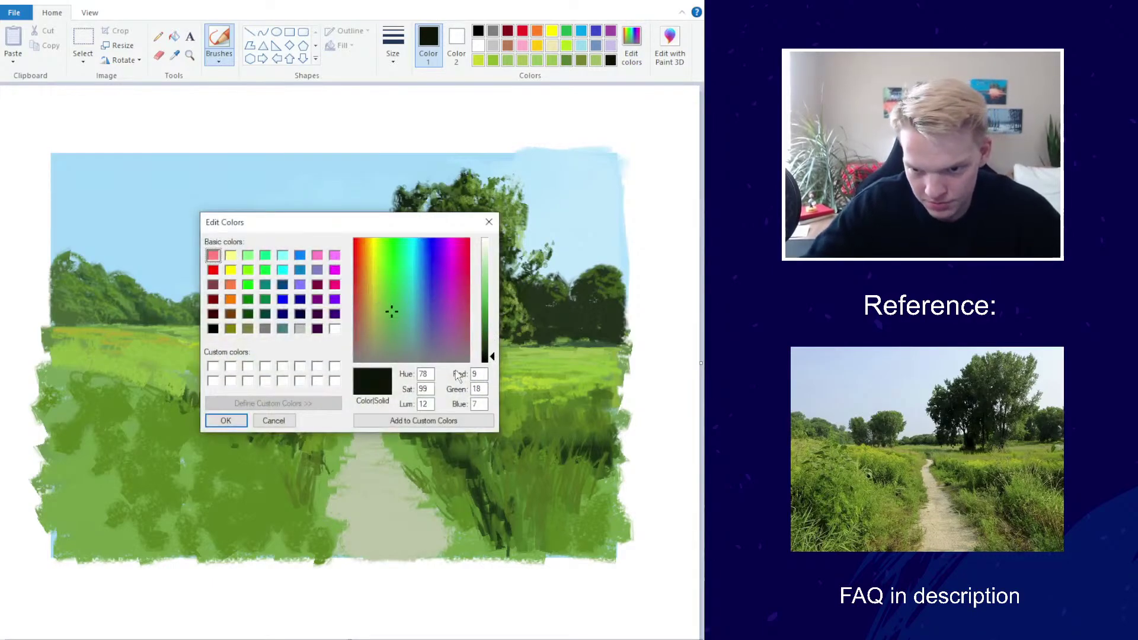
pyautogui.click(227, 421)
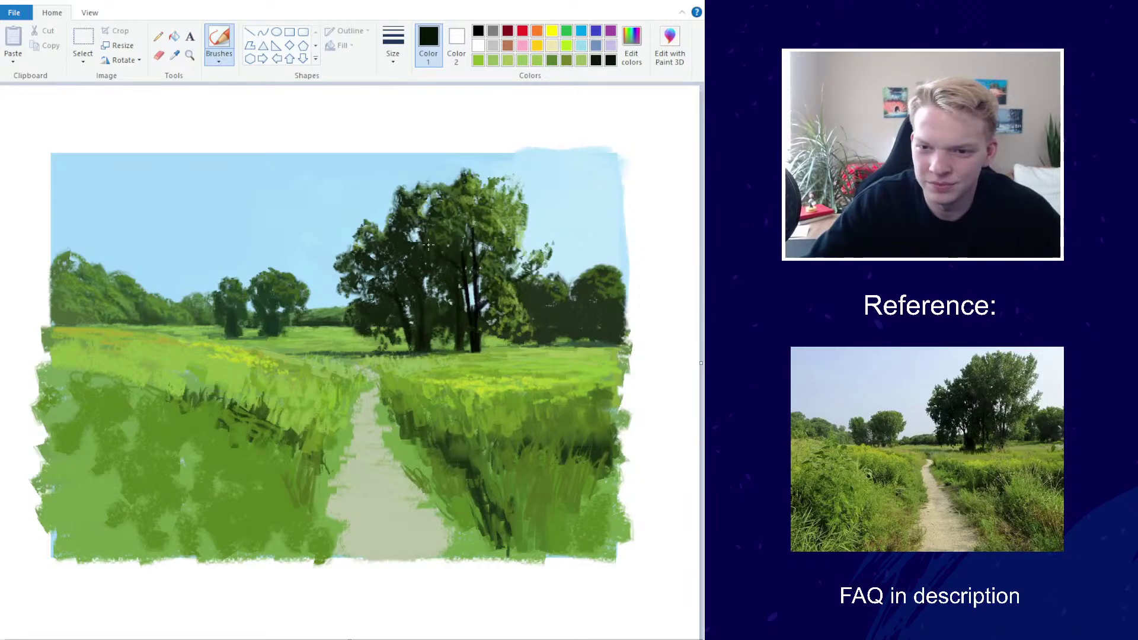
pyautogui.scroll(-3, 354, 291)
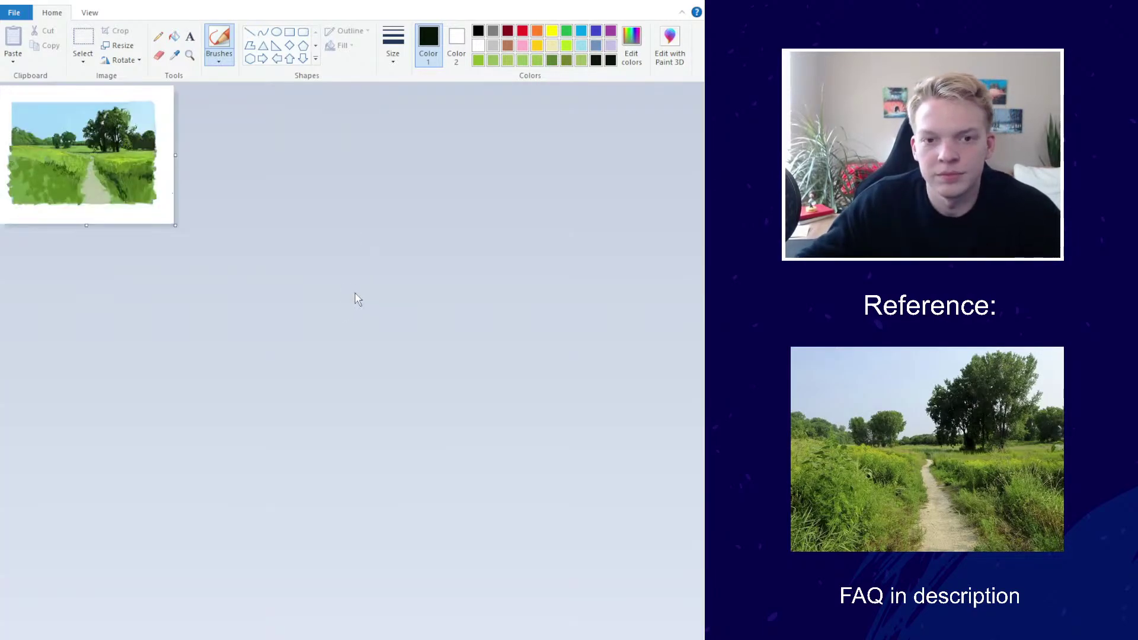
pyautogui.scroll(5, 354, 291)
pyautogui.scroll(-2, 355, 290)
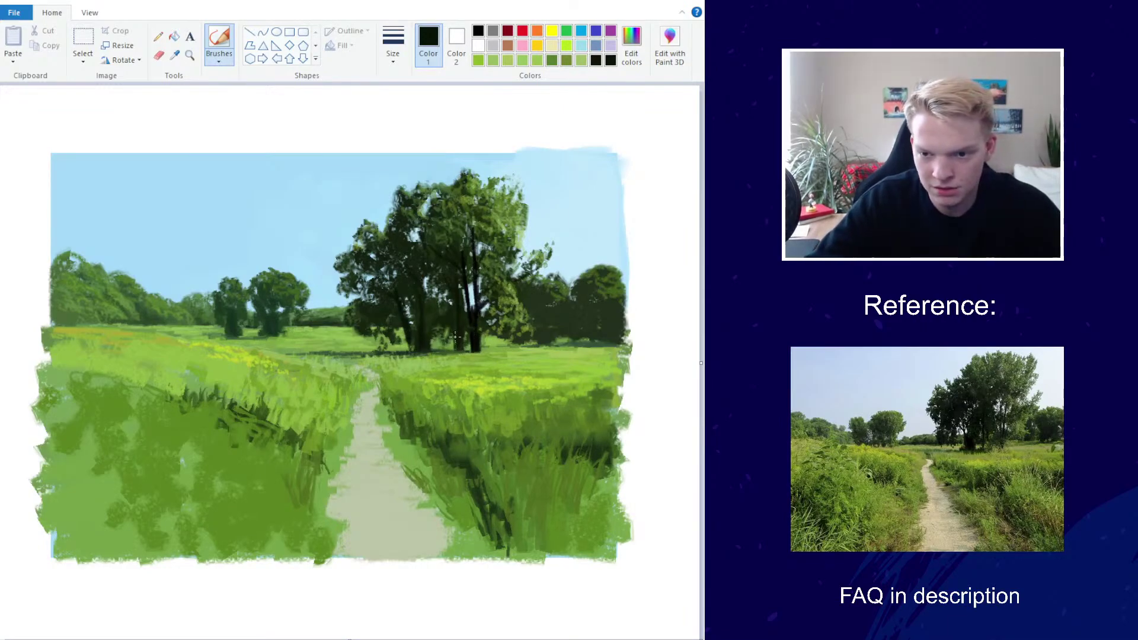
# Sample the green under the big tree to refine its trunk bases, and sample the near-black trunk color to redefine the trunks
pyautogui.click(174, 55)
pyautogui.click(465, 346)
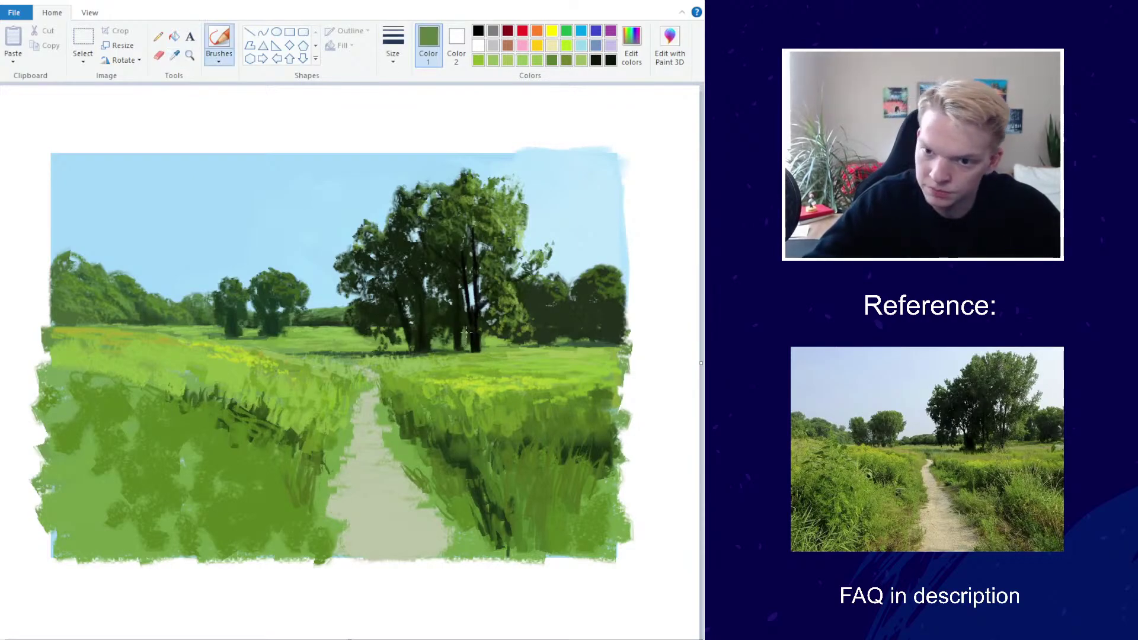
pyautogui.click(174, 56)
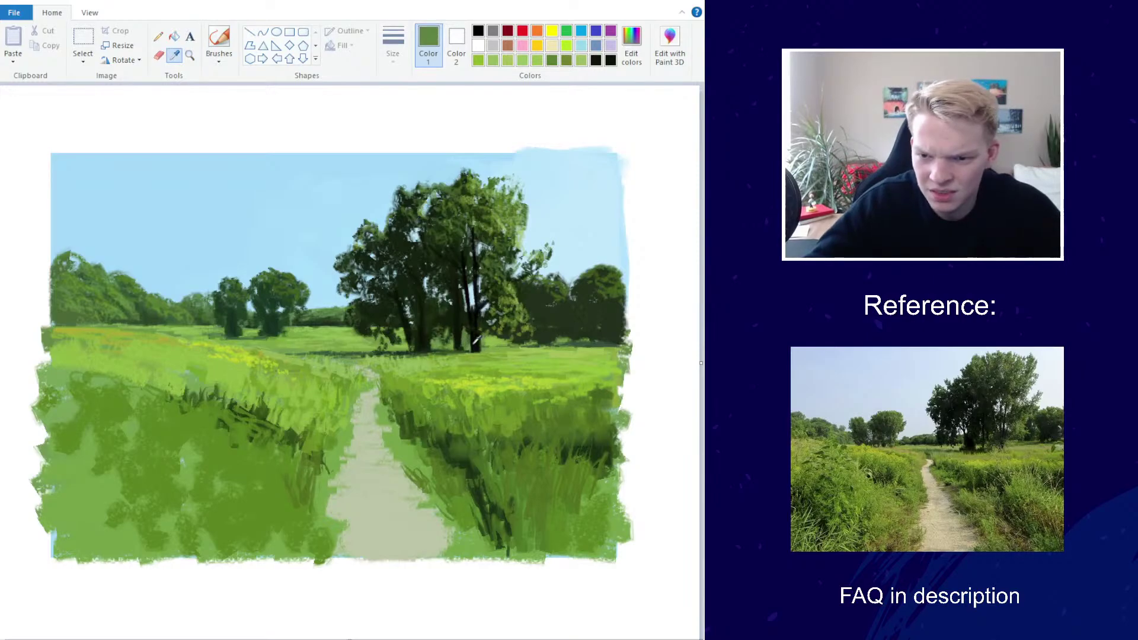
pyautogui.click(455, 337)
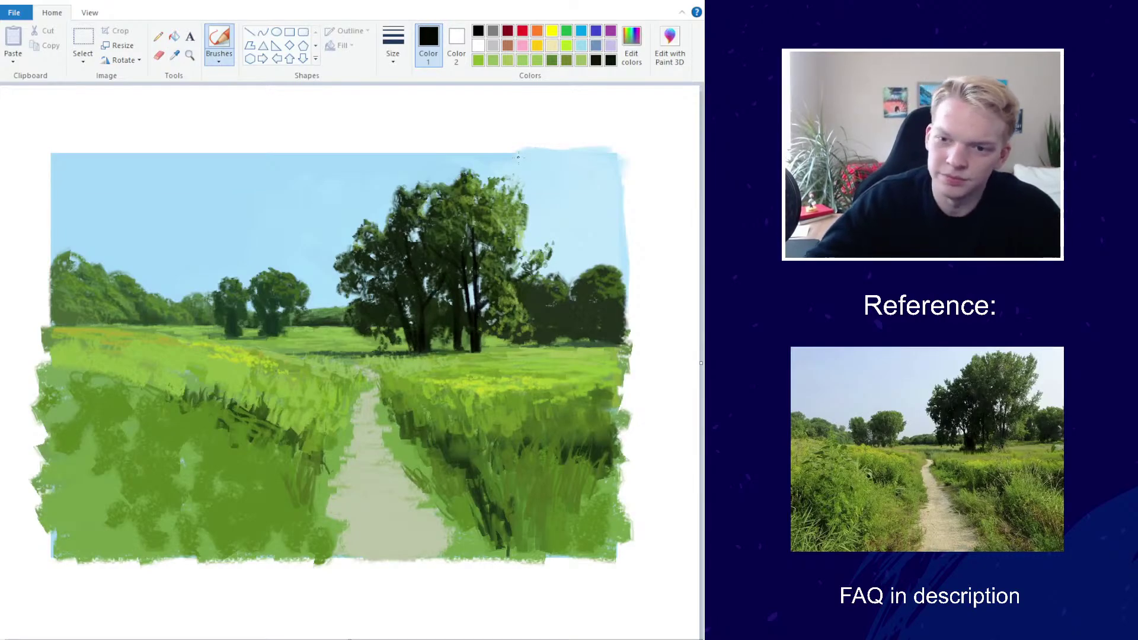
pyautogui.scroll(-2, 535, 212)
pyautogui.scroll(-1, 535, 213)
pyautogui.scroll(3, 535, 212)
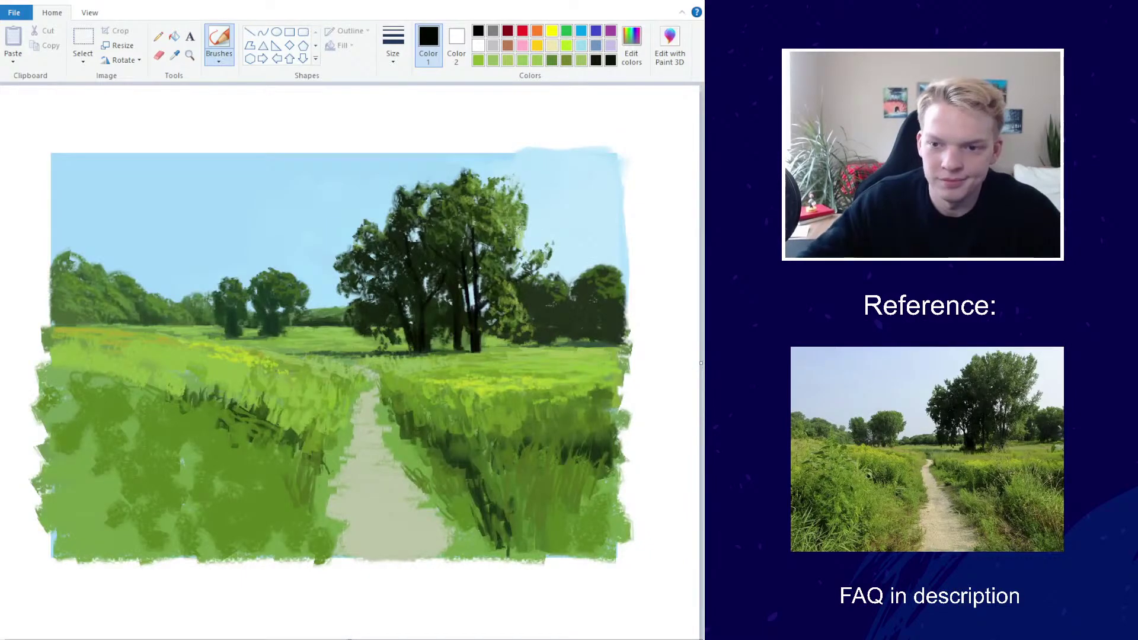
# Set the thickest brush size, mix a slightly lighter dark green, and shade the rounded tree at the painting's far right
pyautogui.click(393, 43)
pyautogui.click(386, 161)
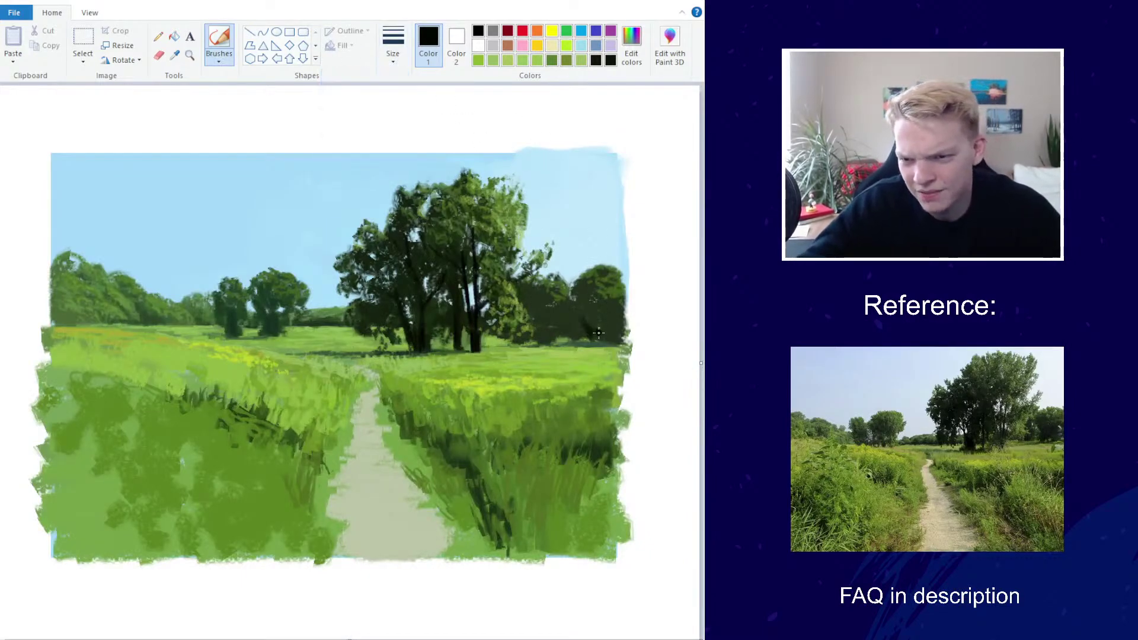
pyautogui.click(631, 45)
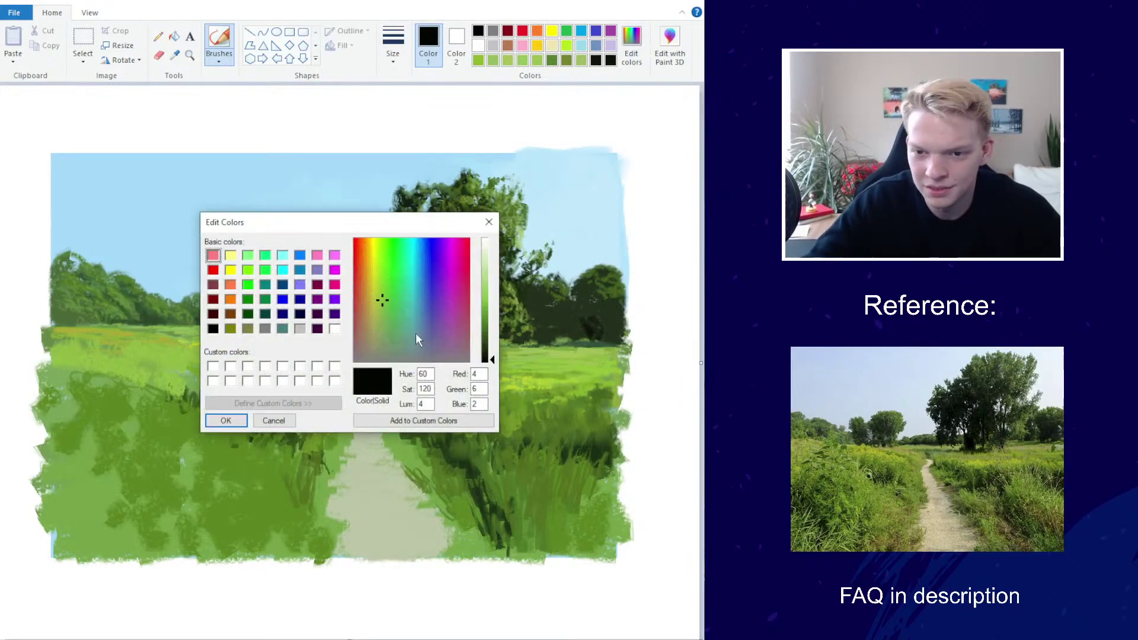
pyautogui.click(389, 301)
pyautogui.moveTo(491, 362); pyautogui.dragTo(490, 356)
pyautogui.click(226, 420)
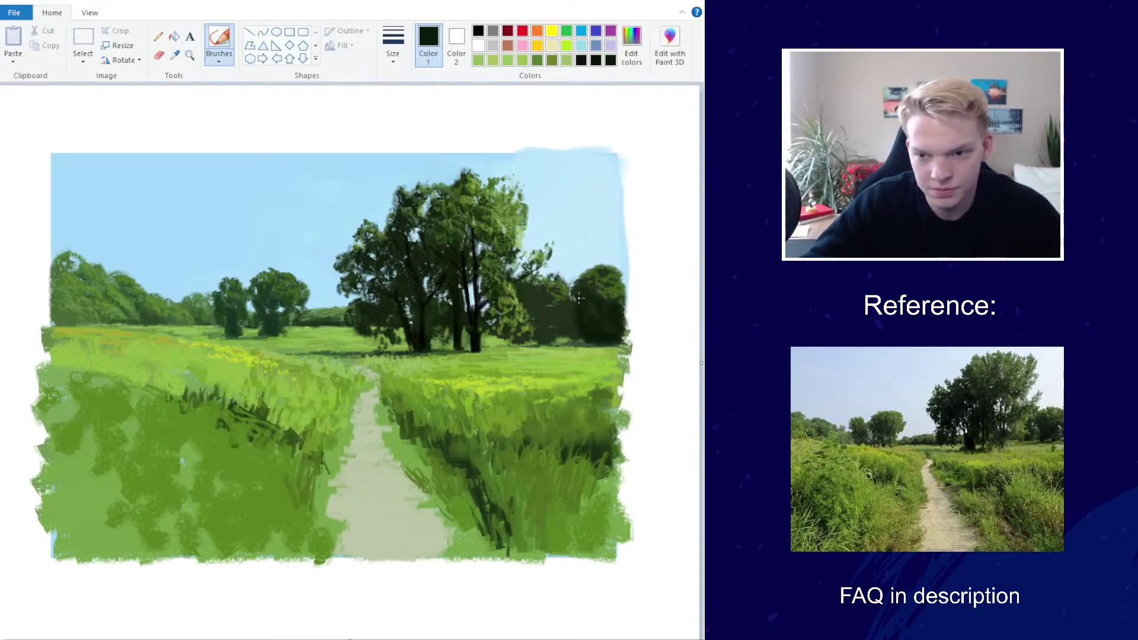
# Remix the very dark green, set the second-thinnest brush size, and refine the rounded tree at the painting's far right
pyautogui.click(631, 44)
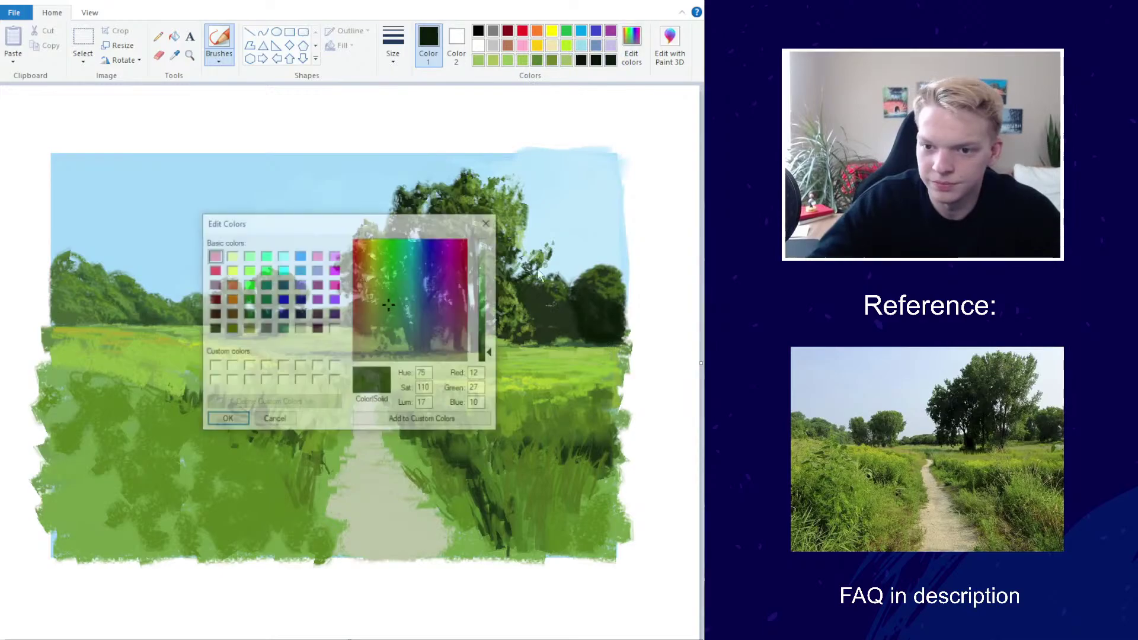
pyautogui.click(209, 422)
pyautogui.click(393, 44)
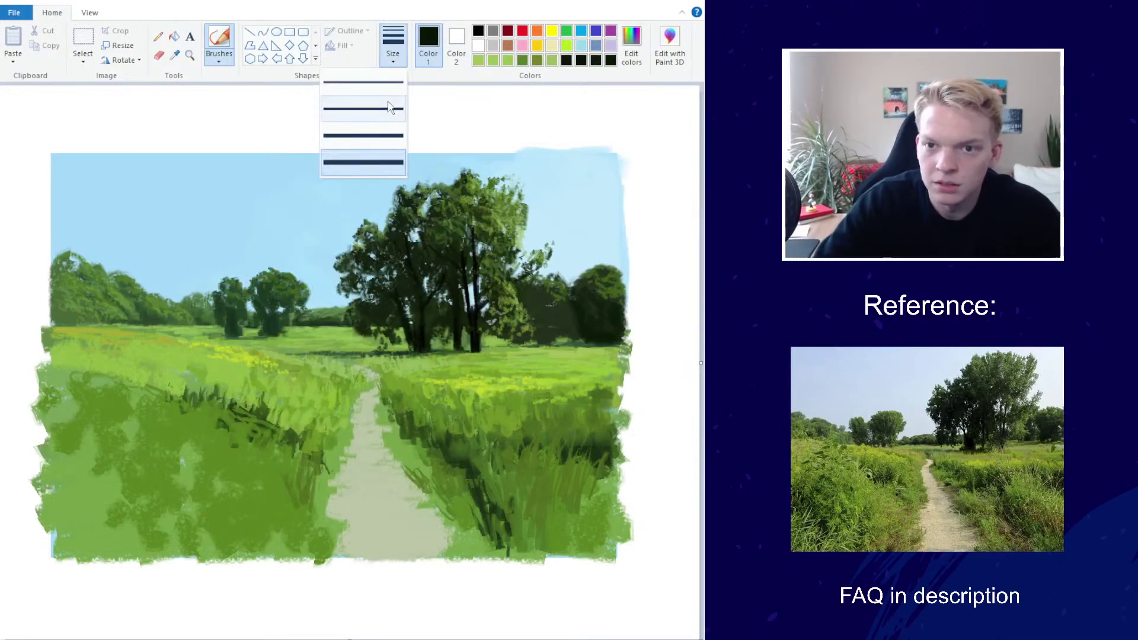
pyautogui.click(379, 110)
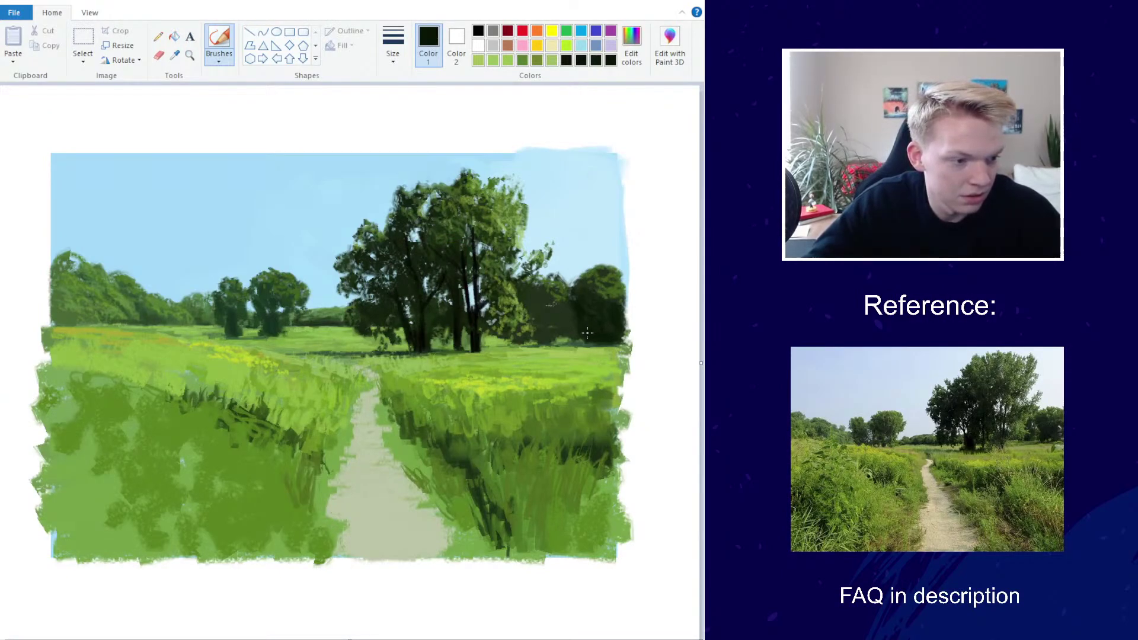
pyautogui.click(392, 45)
pyautogui.click(403, 100)
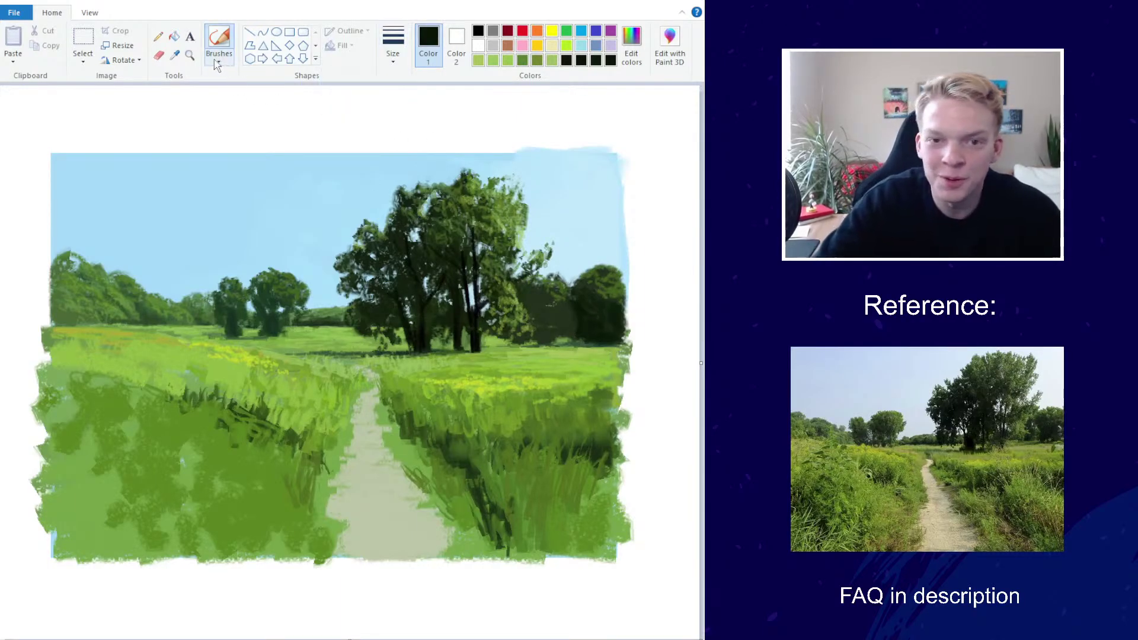
# Sample the light meadow green and clean up the ground line beneath the far-right trees
pyautogui.click(174, 55)
pyautogui.click(613, 382)
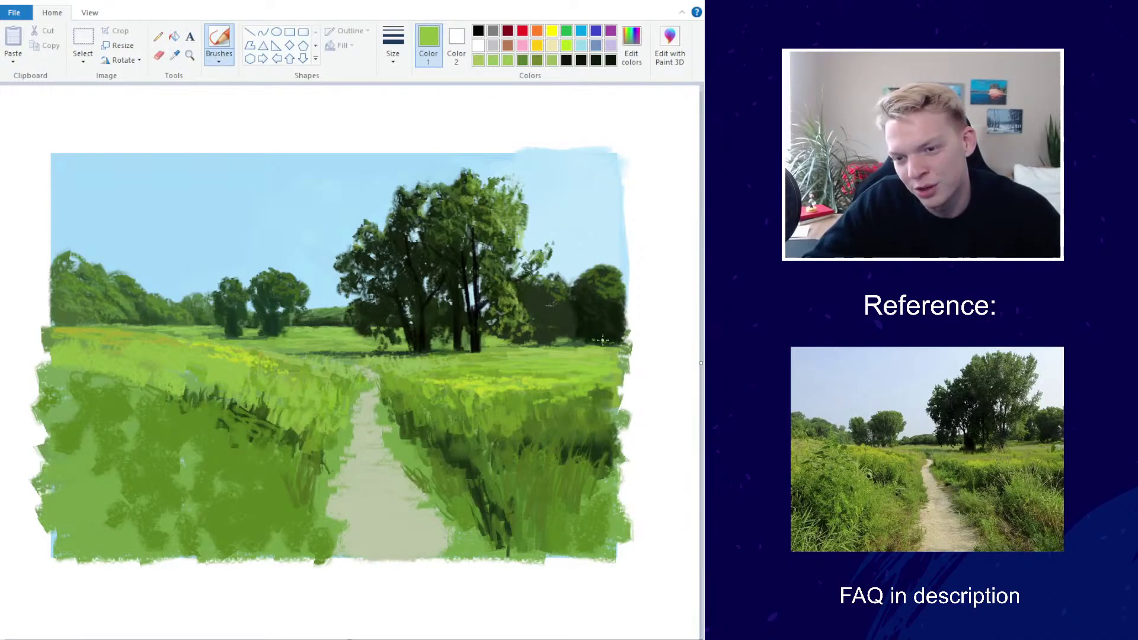
pyautogui.scroll(-3, 406, 368)
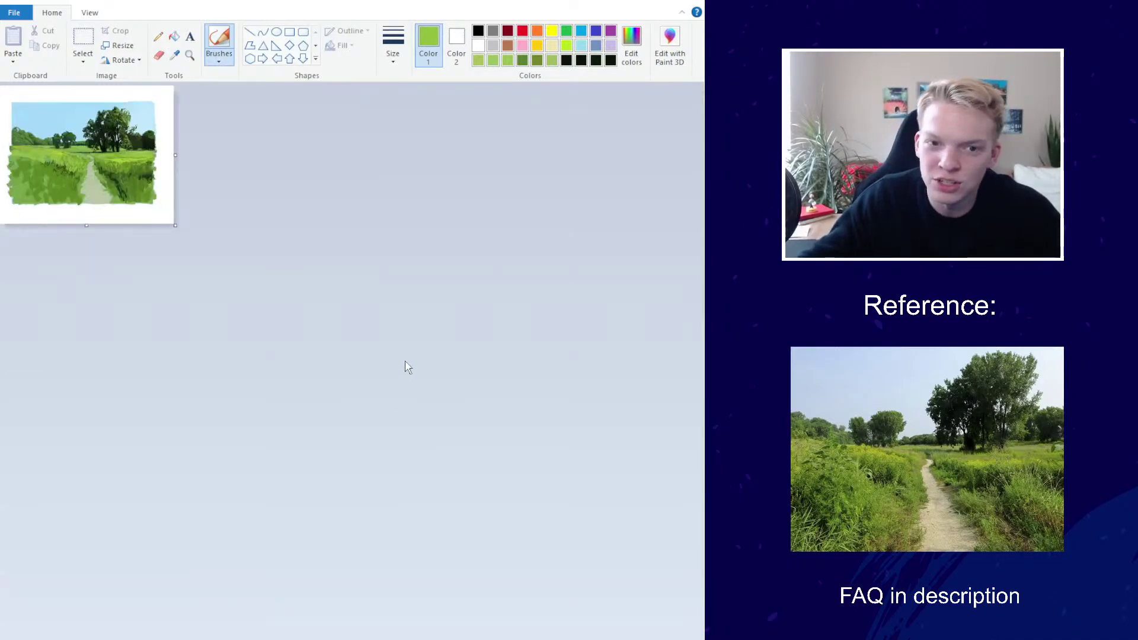
pyautogui.scroll(3, 434, 374)
# Sample the dark greens of the far-right trees and rework the foliage where the two trees meet
pyautogui.click(175, 55)
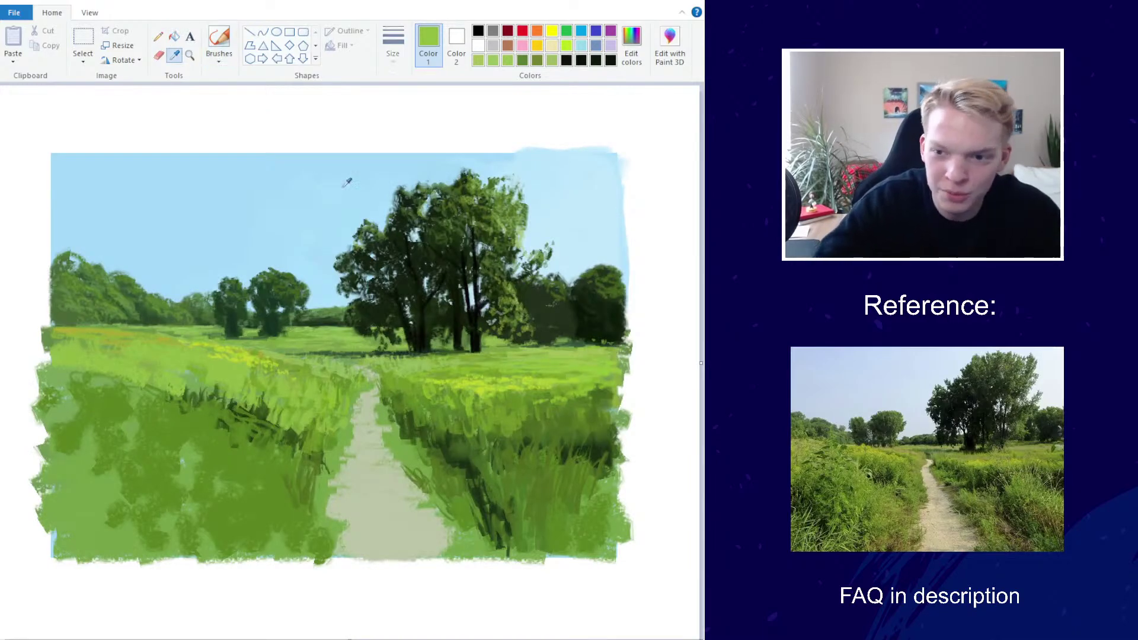
pyautogui.click(576, 319)
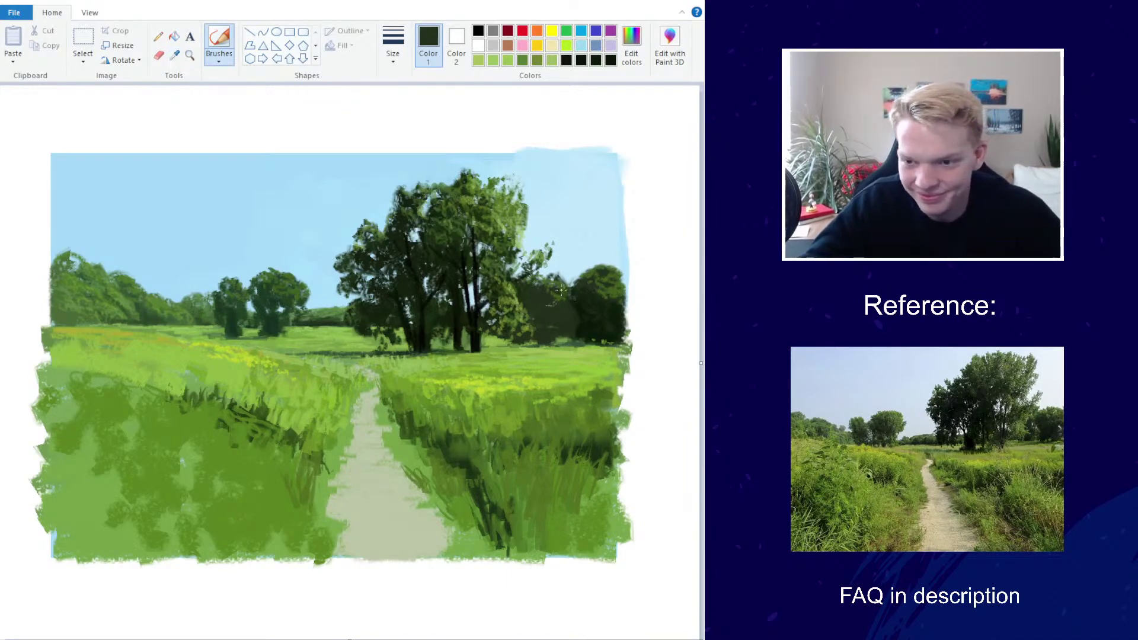
pyautogui.click(175, 54)
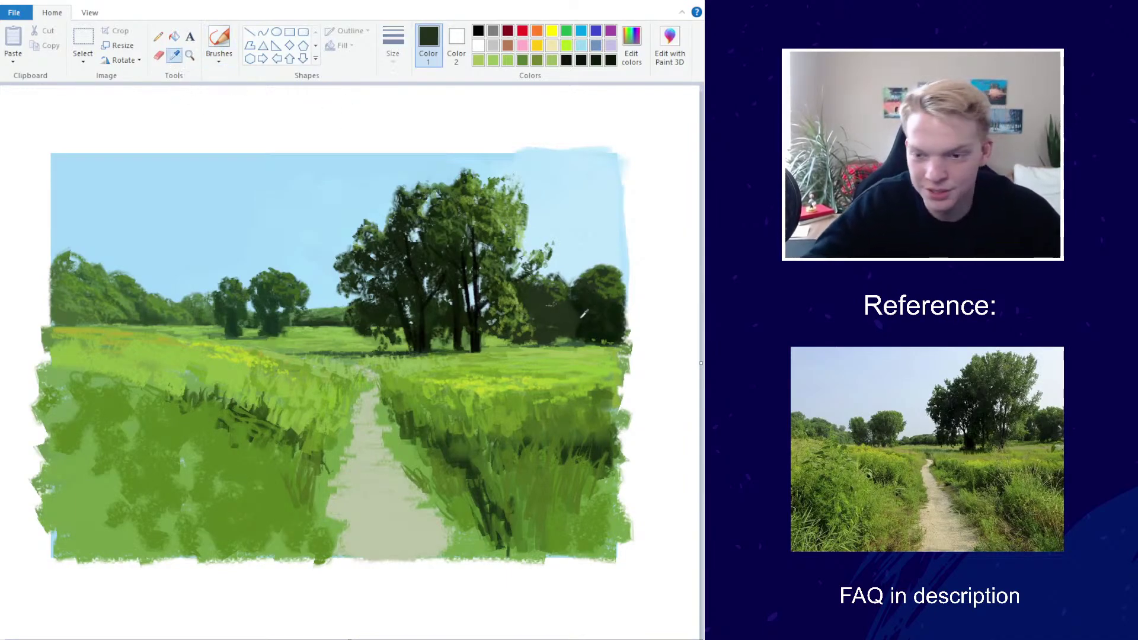
pyautogui.click(556, 314)
# Sample the sky blue and dab small sky gaps between the two far-right trees
pyautogui.click(175, 54)
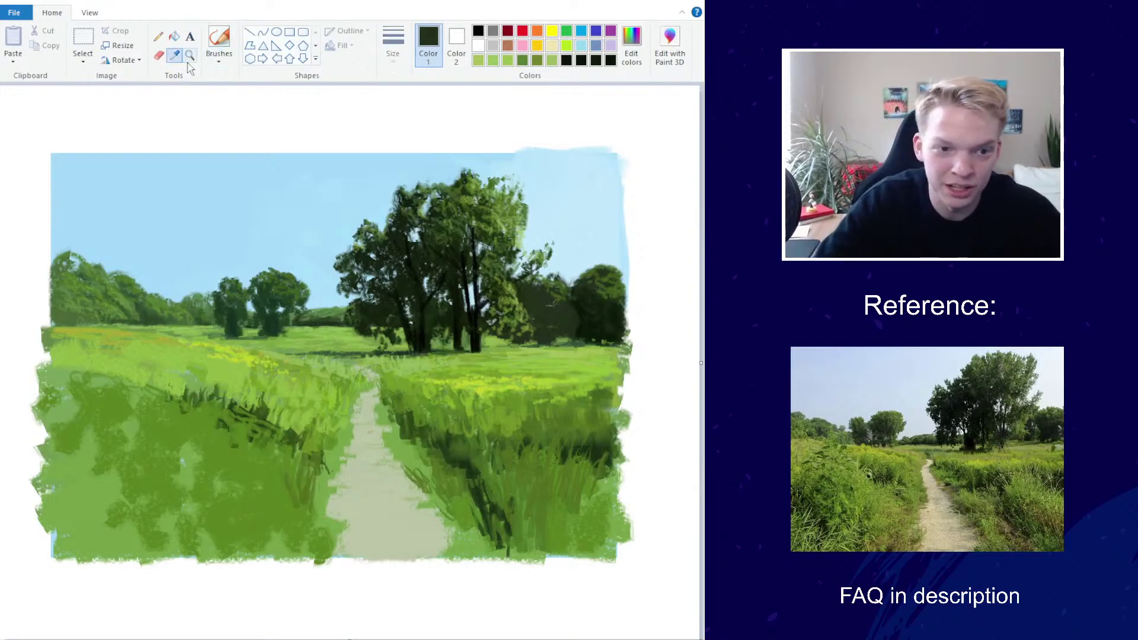
pyautogui.click(578, 273)
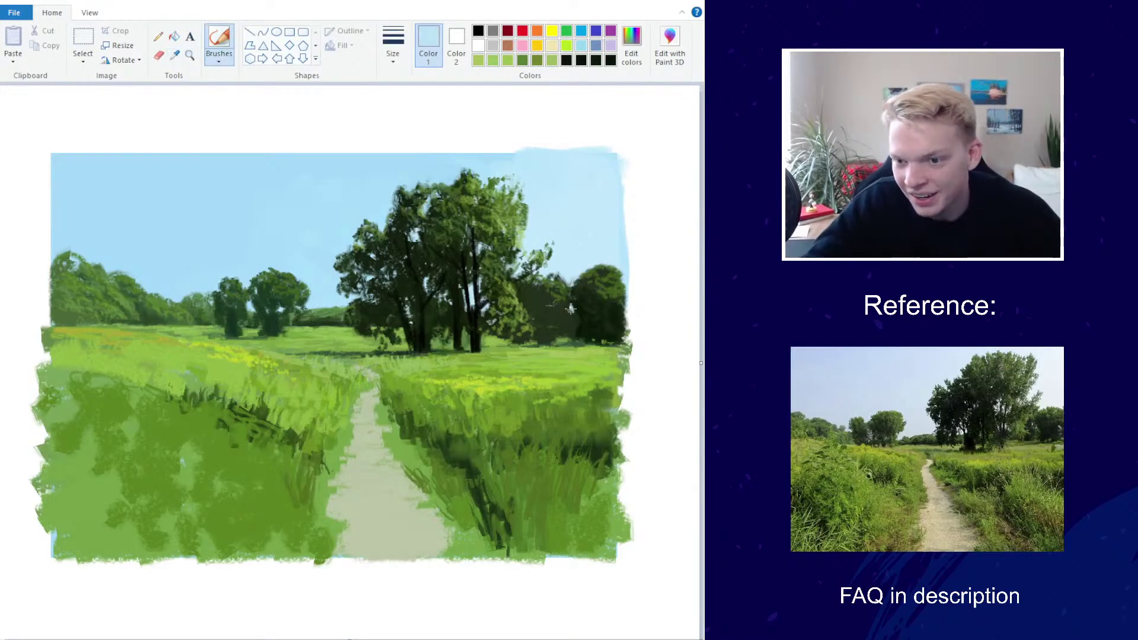
pyautogui.moveTo(570, 313); pyautogui.dragTo(566, 308)
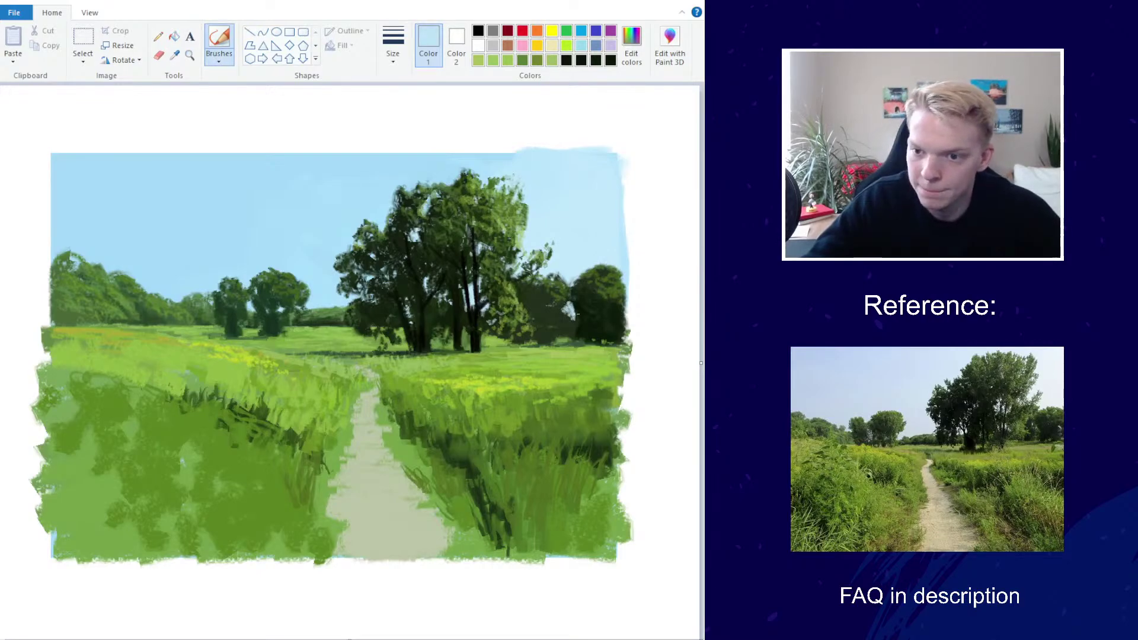
pyautogui.moveTo(576, 311); pyautogui.dragTo(572, 315)
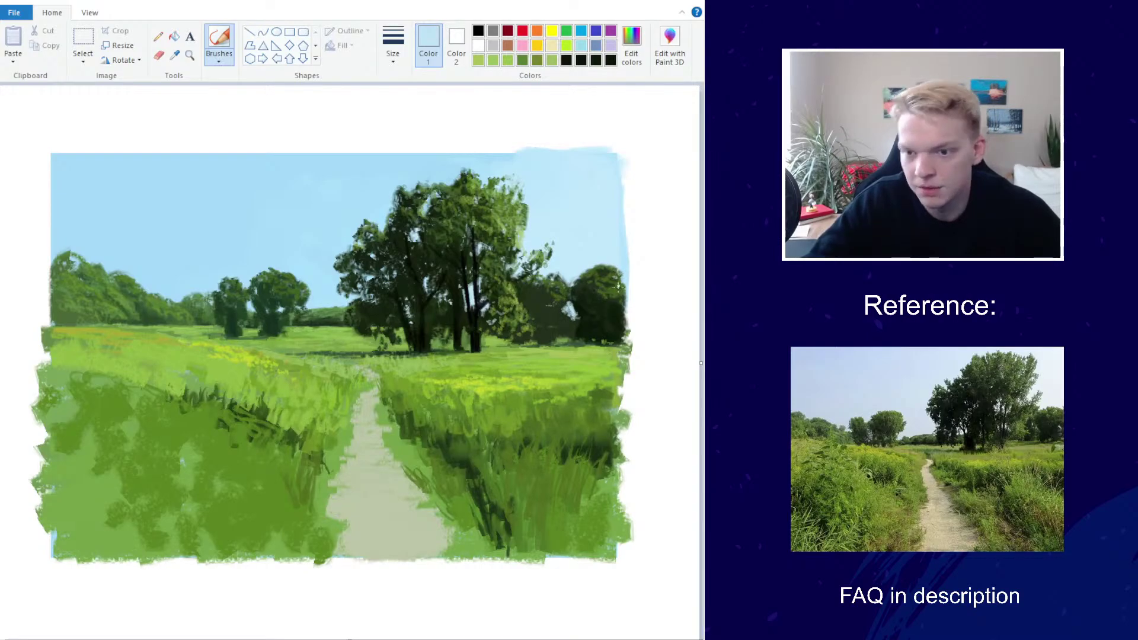
# With the Crayon brush at the third size, lighten a sampled dark green slightly and paint the dark tree beside the far-right rounded tree
pyautogui.click(219, 59)
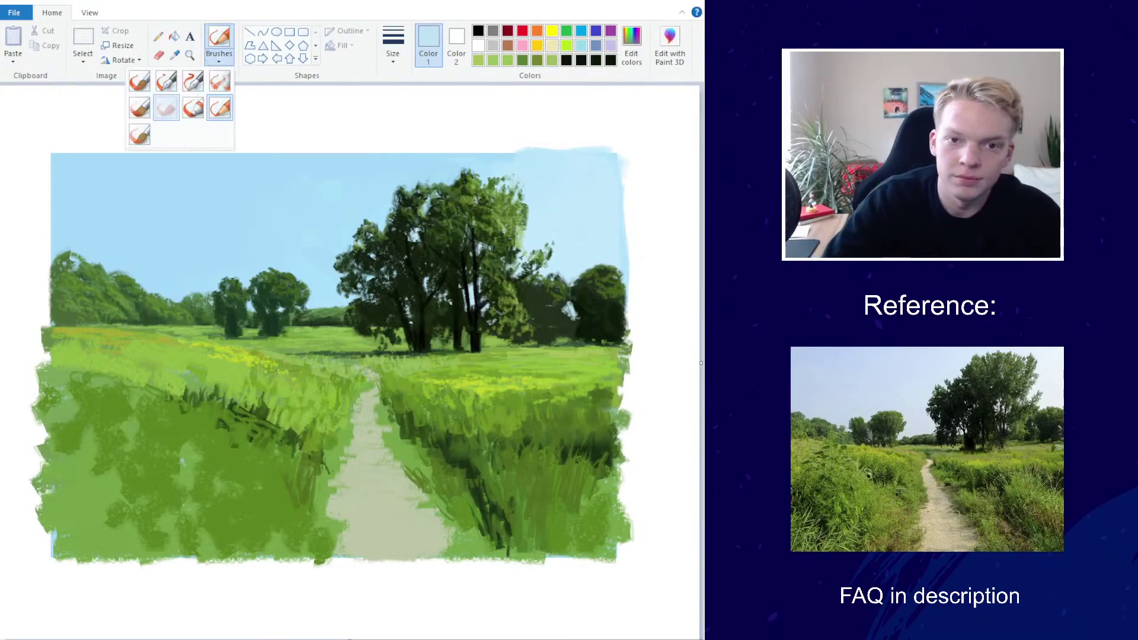
pyautogui.click(393, 44)
pyautogui.click(393, 135)
pyautogui.click(174, 55)
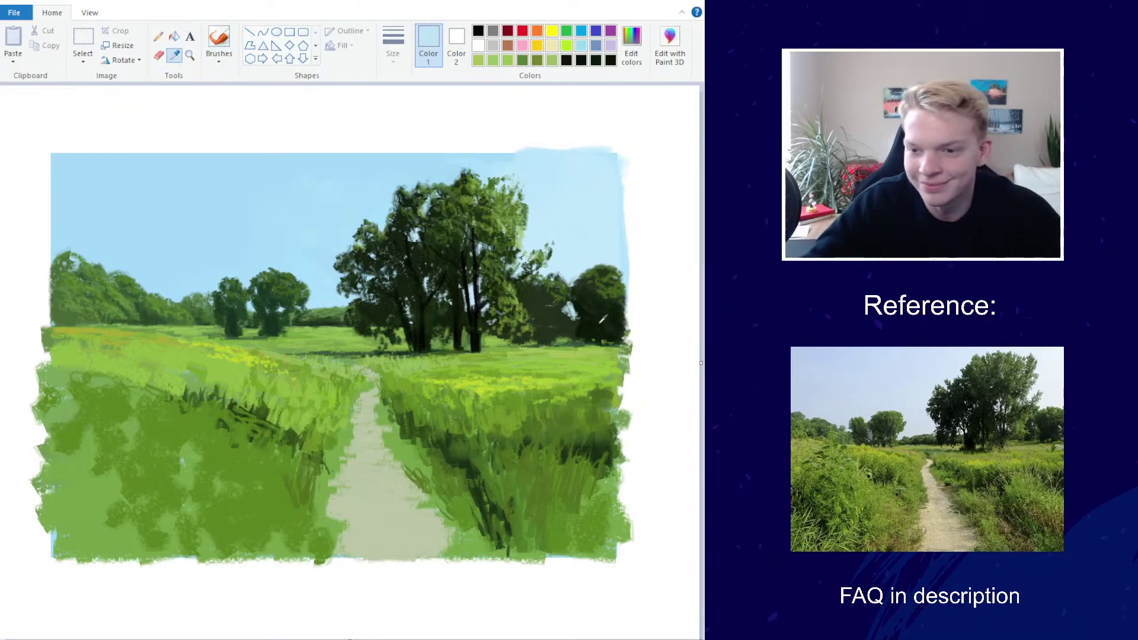
pyautogui.click(600, 322)
pyautogui.click(632, 45)
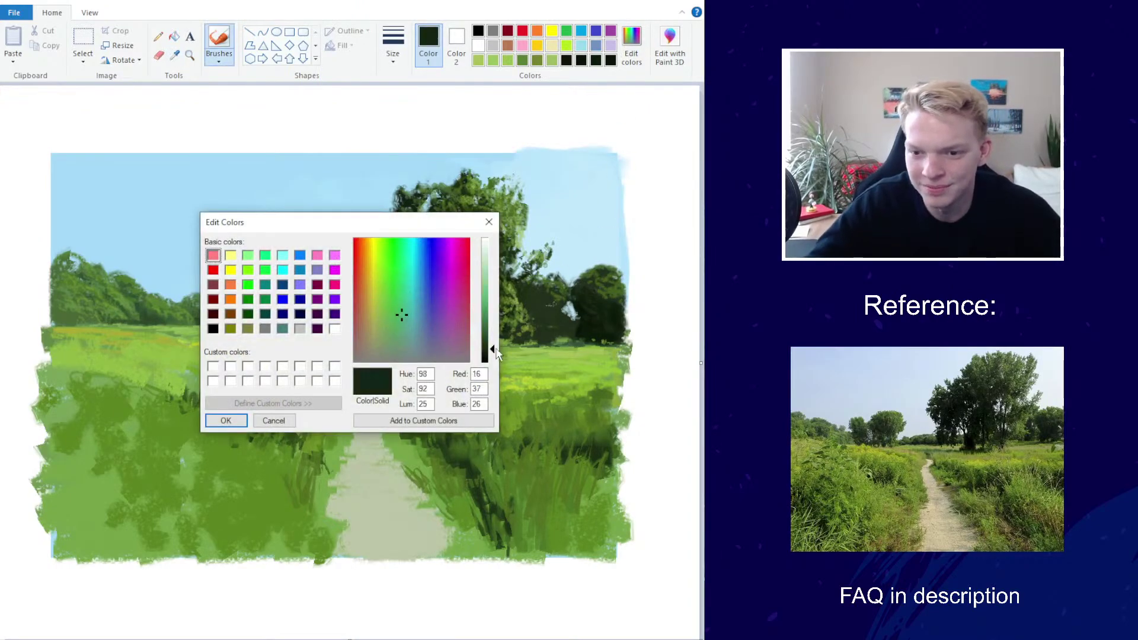
pyautogui.moveTo(497, 354); pyautogui.dragTo(496, 342)
pyautogui.click(225, 420)
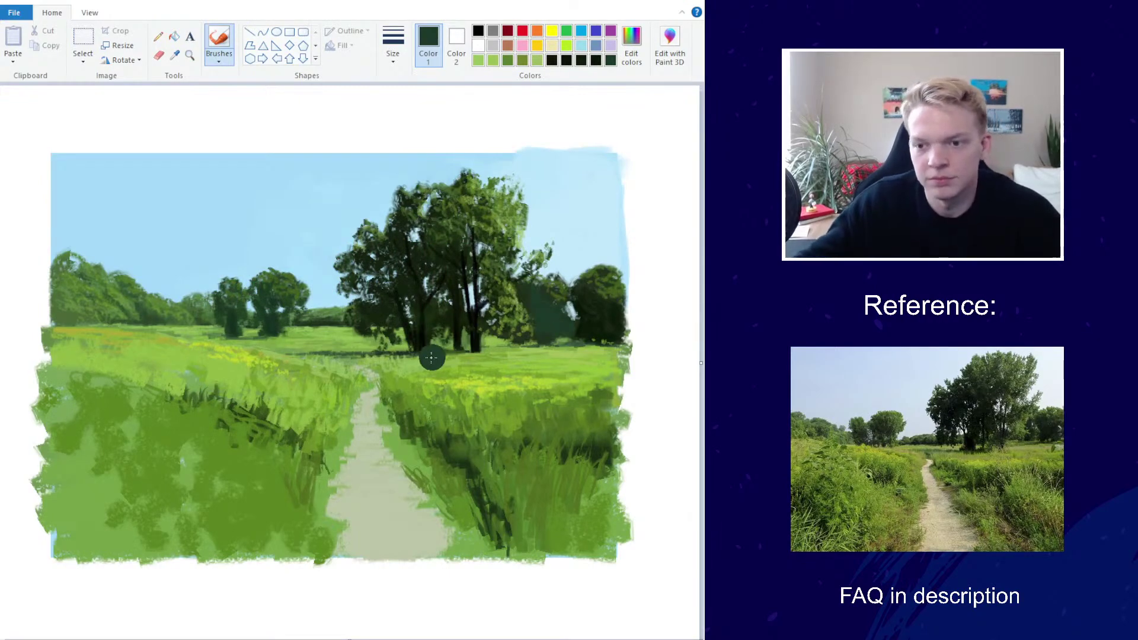
pyautogui.scroll(-2, 430, 347)
pyautogui.scroll(1, 429, 342)
pyautogui.scroll(1, 278, 285)
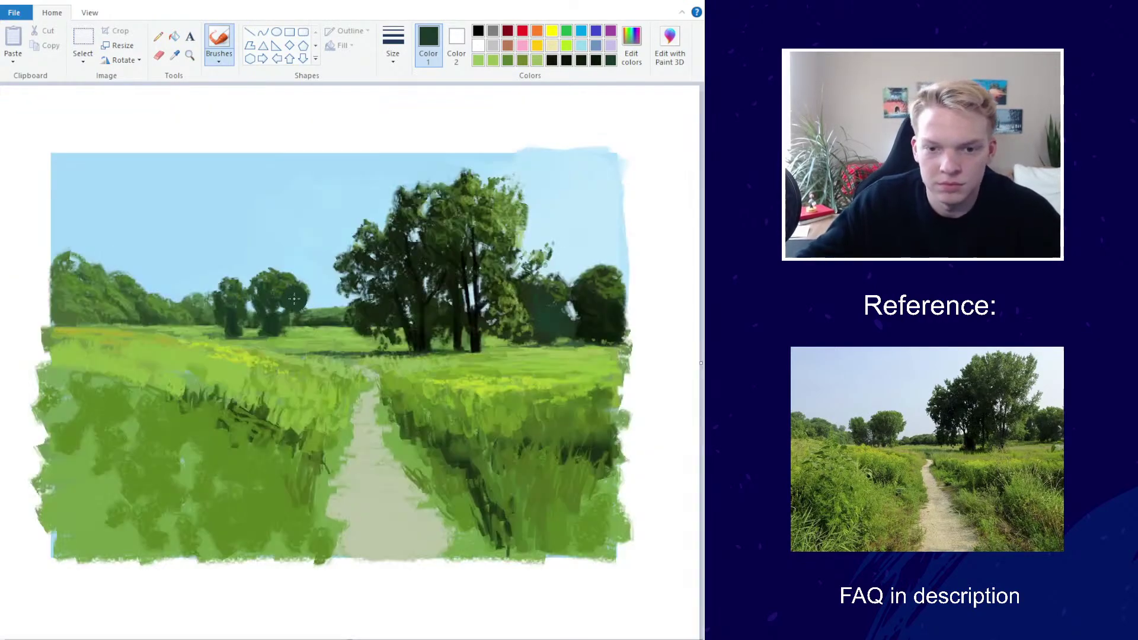
# Set the second-thinnest brush size, adjust the dark bluish green, and shade the two small trees in the left background
pyautogui.click(393, 45)
pyautogui.click(364, 115)
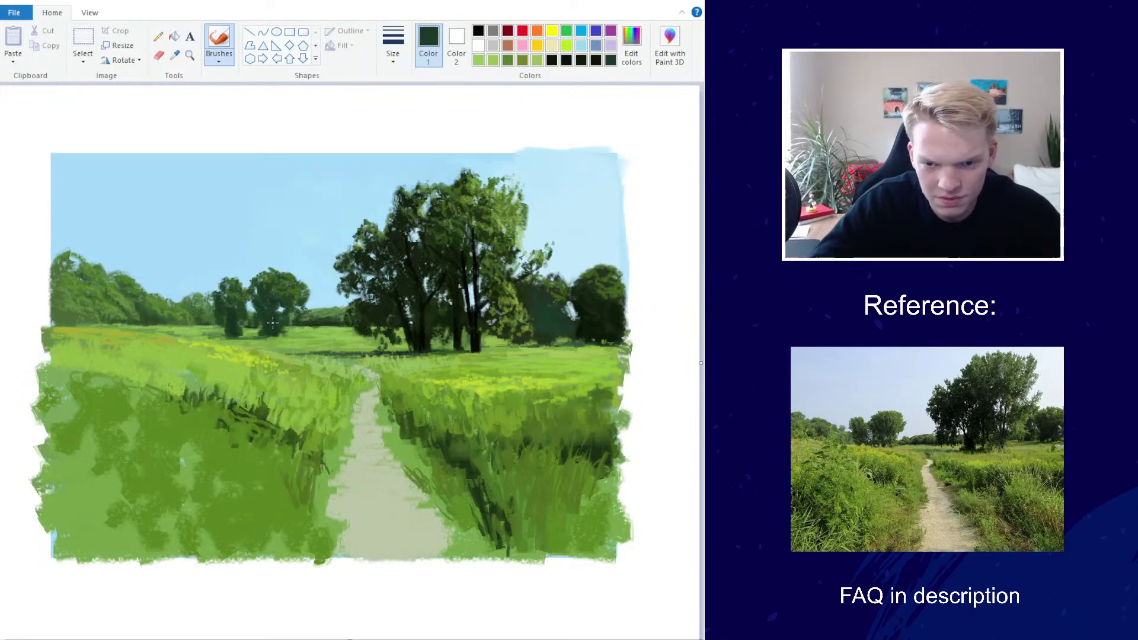
pyautogui.click(620, 59)
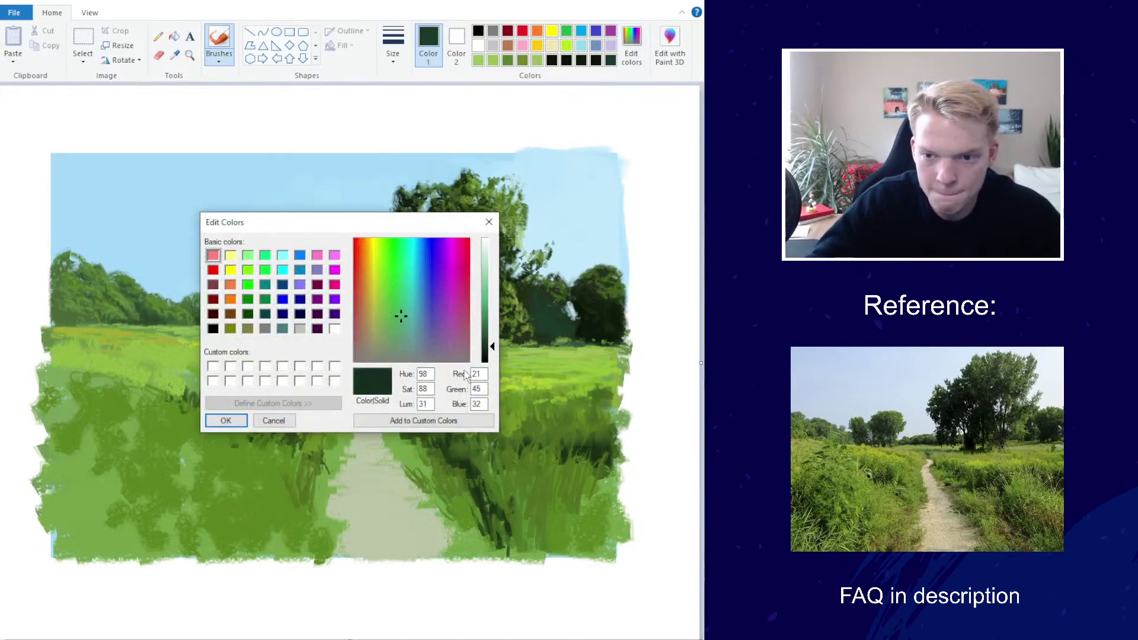
pyautogui.click(225, 421)
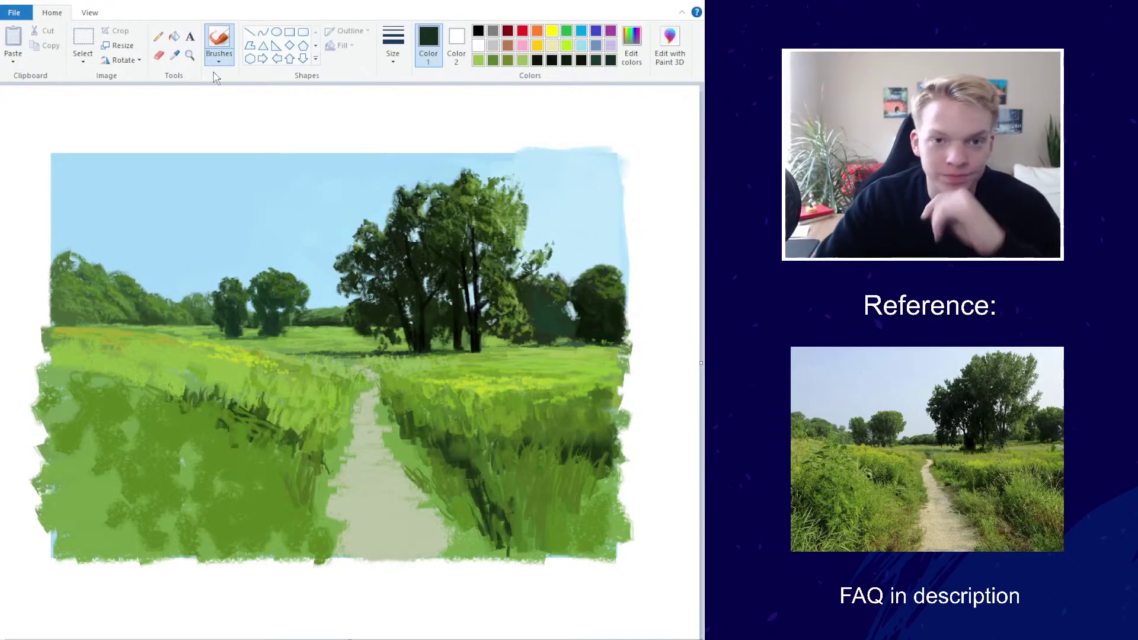
# Sample the left meadow's green, remix it to Red 137, Green 175, Blue 48, and paint bright grass strokes left of the path
pyautogui.click(175, 55)
pyautogui.click(281, 405)
pyautogui.click(644, 50)
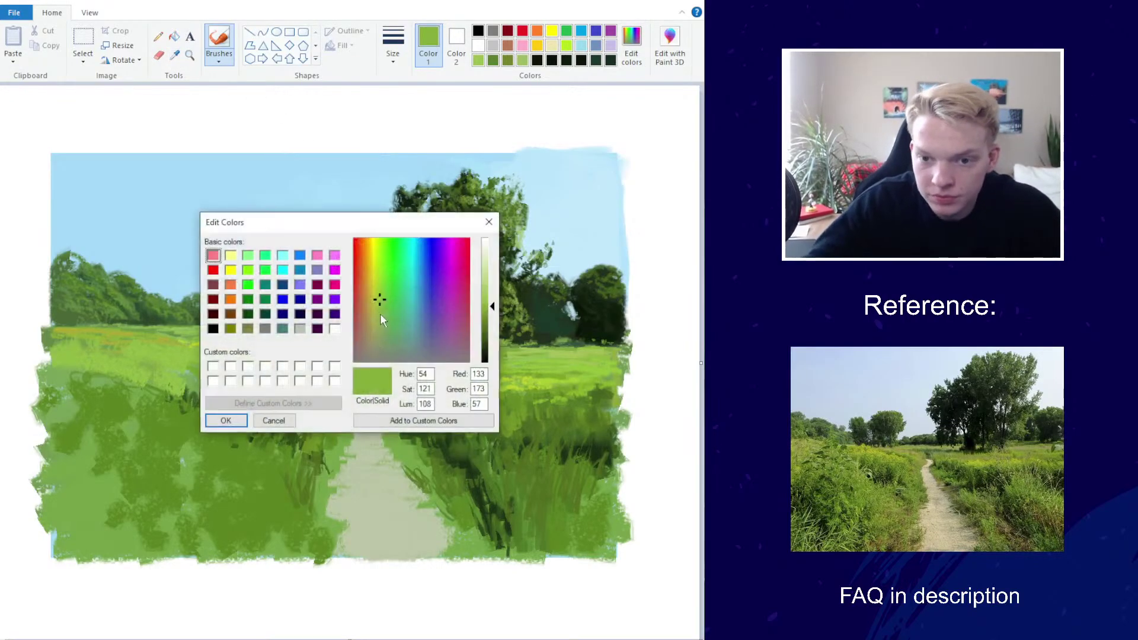
pyautogui.moveTo(381, 285); pyautogui.dragTo(384, 295)
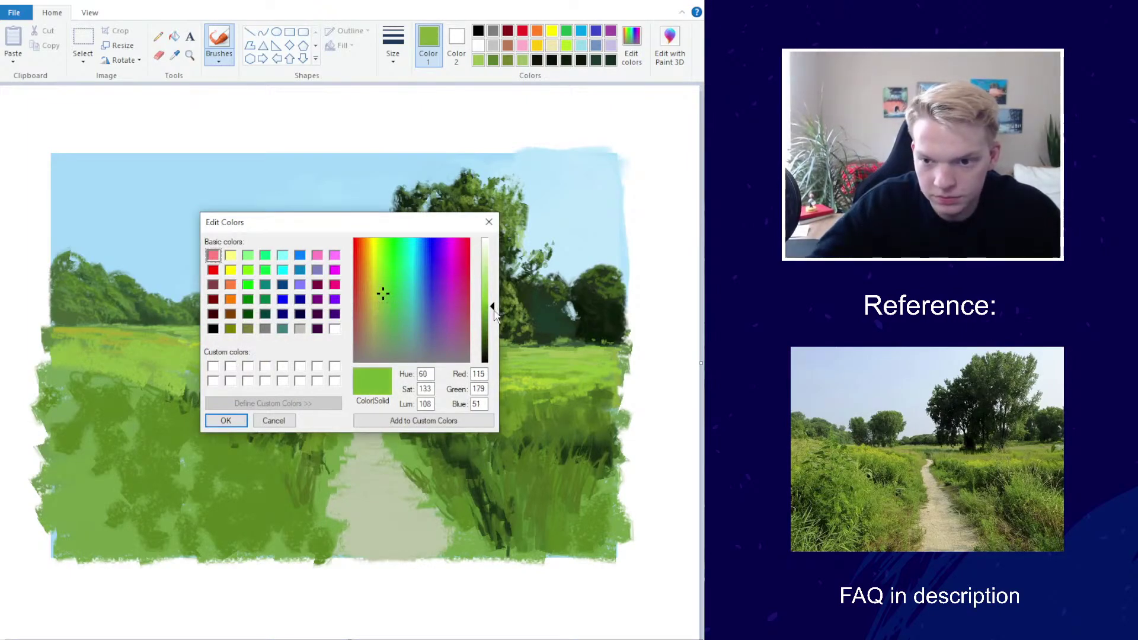
pyautogui.click(226, 420)
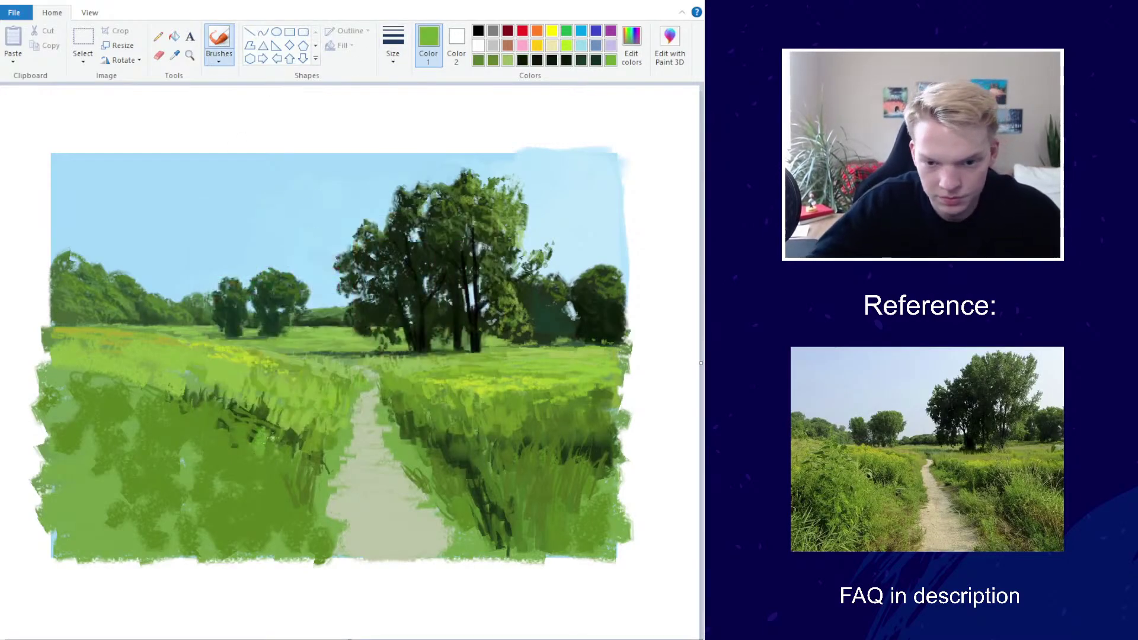
pyautogui.click(624, 56)
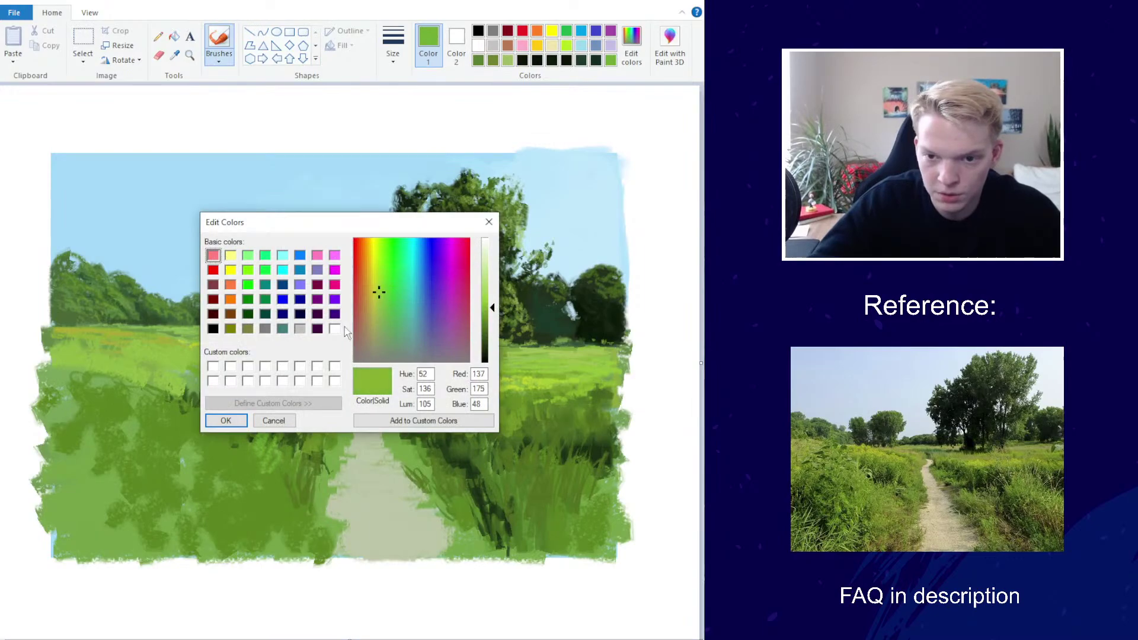
pyautogui.click(227, 422)
pyautogui.moveTo(245, 451)
pyautogui.mouseDown()
pyautogui.moveTo(263, 444)
pyautogui.moveTo(234, 429)
pyautogui.moveTo(291, 448)
pyautogui.mouseUp()
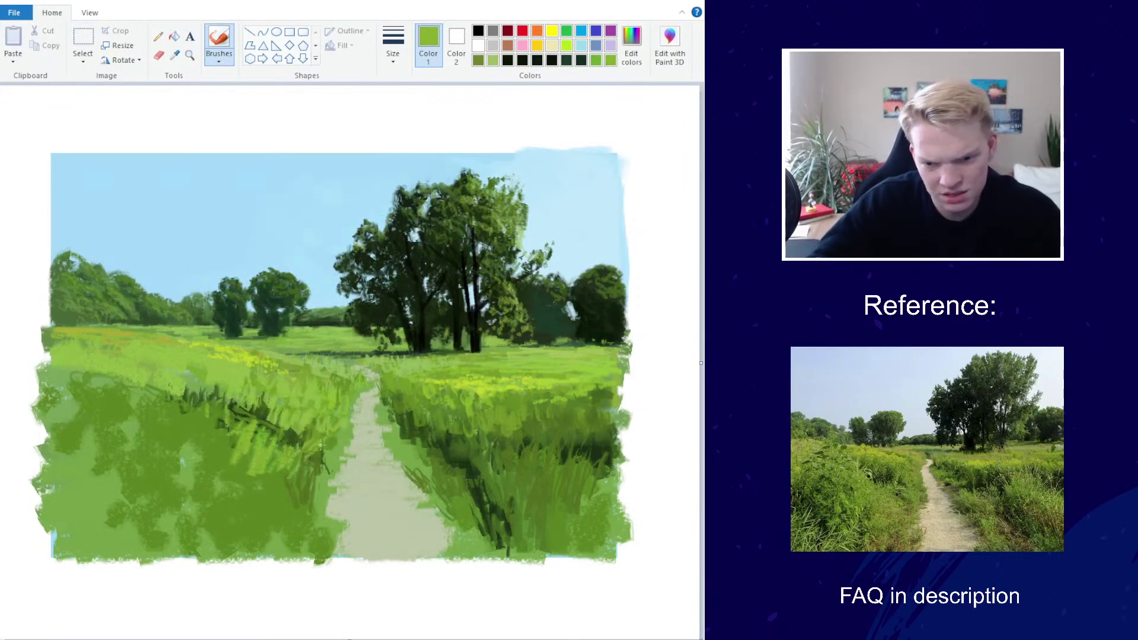
# Switch to the Watercolor brush at a thin size and paint tall upright grass blades across the left meadow
pyautogui.click(219, 62)
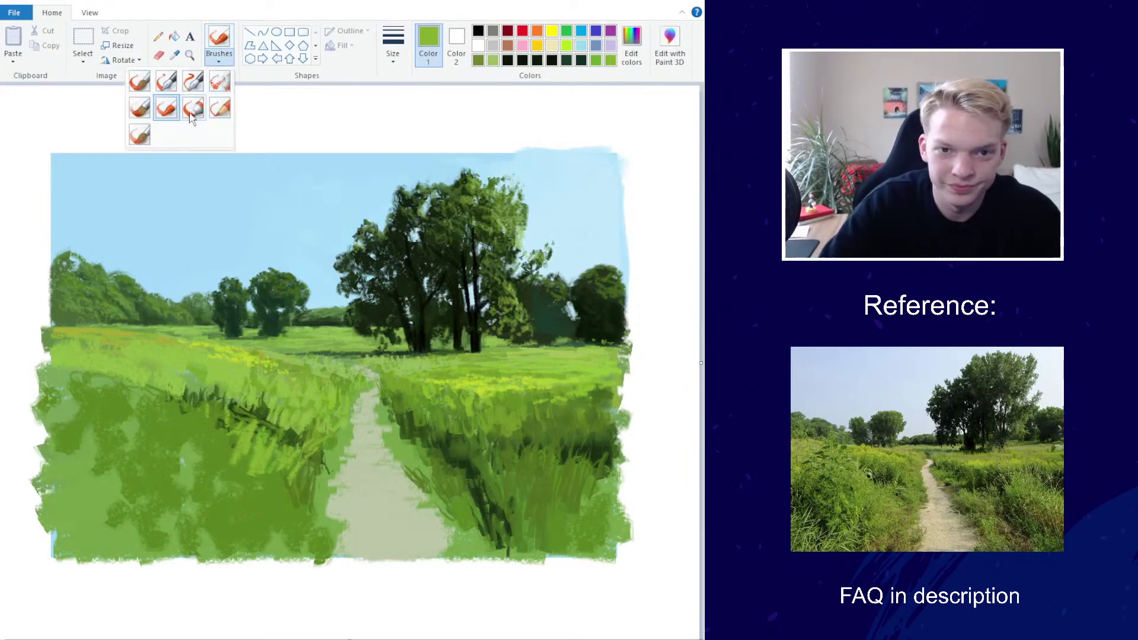
pyautogui.click(140, 139)
pyautogui.click(393, 47)
pyautogui.click(396, 92)
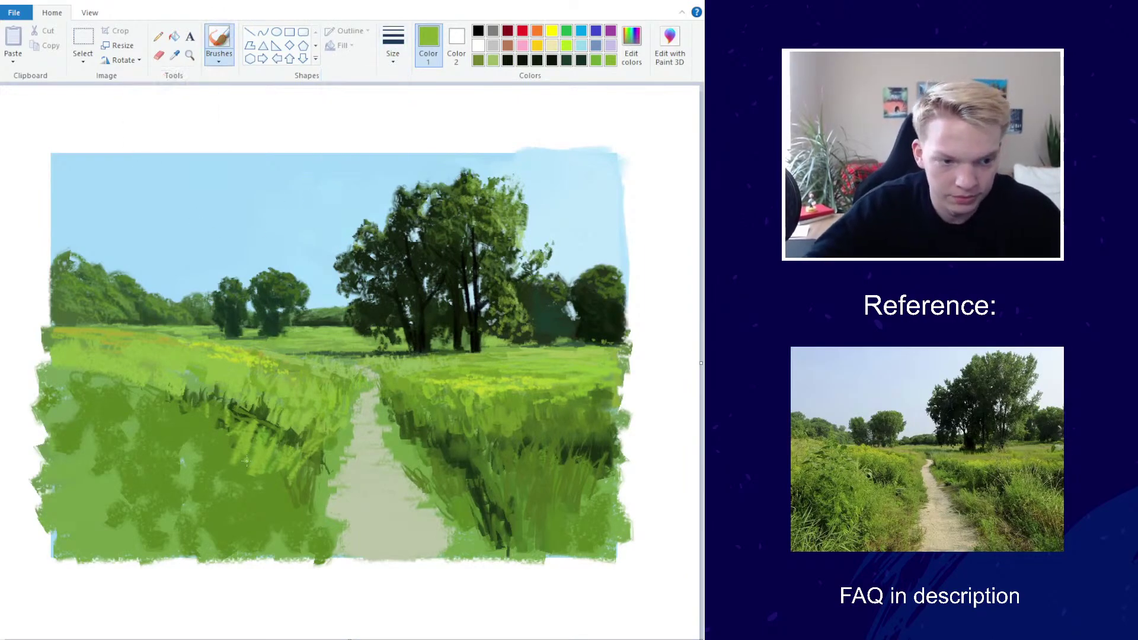
pyautogui.moveTo(240, 480)
pyautogui.mouseDown()
pyautogui.moveTo(258, 408)
pyautogui.moveTo(233, 476)
pyautogui.moveTo(234, 409)
pyautogui.mouseUp()
pyautogui.moveTo(231, 461); pyautogui.dragTo(249, 405)
pyautogui.moveTo(155, 461); pyautogui.dragTo(152, 400)
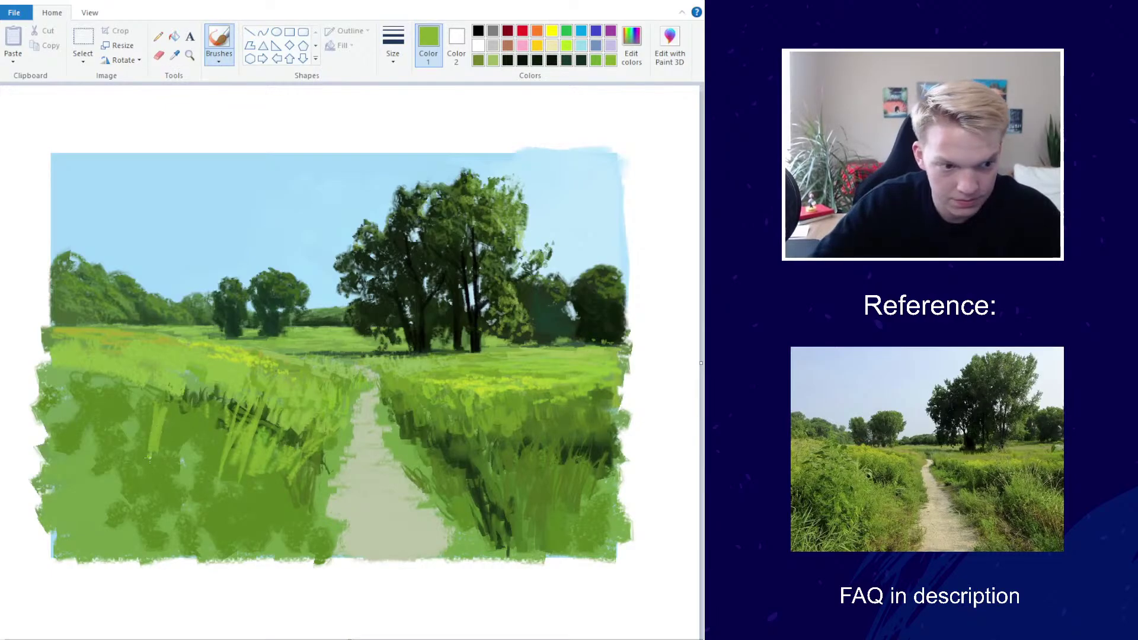
# Add bright green grass blades along the far-left meadow edge and toward its middle
pyautogui.moveTo(77, 399)
pyautogui.mouseDown()
pyautogui.moveTo(56, 362)
pyautogui.moveTo(72, 351)
pyautogui.moveTo(86, 406)
pyautogui.mouseUp()
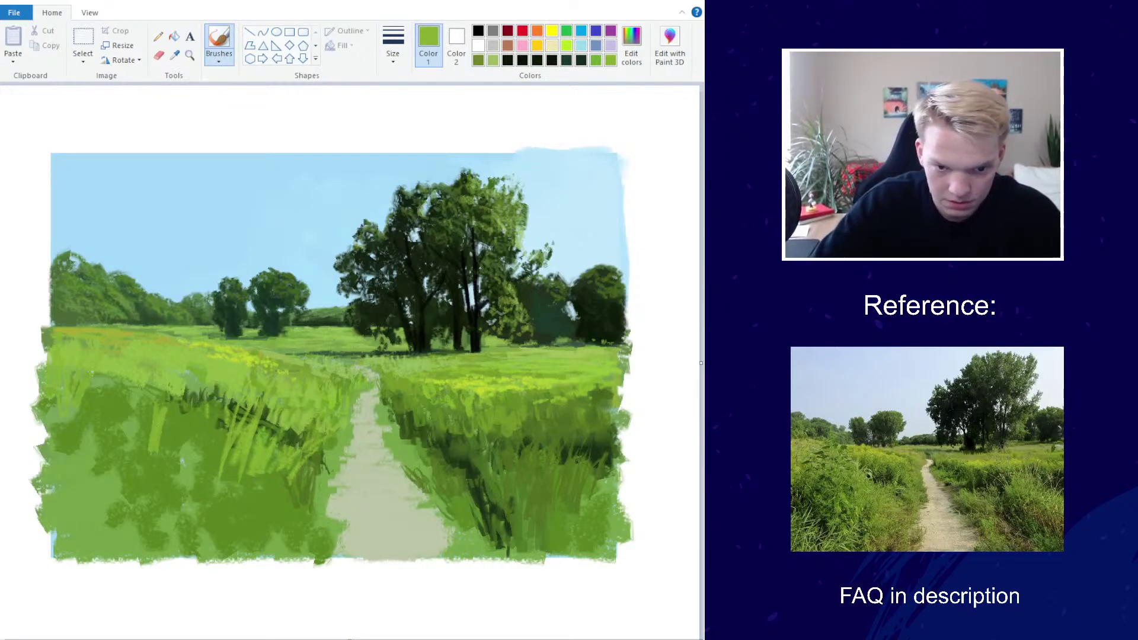
pyautogui.moveTo(104, 454); pyautogui.dragTo(95, 386)
pyautogui.moveTo(122, 424)
pyautogui.mouseDown()
pyautogui.moveTo(113, 401)
pyautogui.moveTo(135, 452)
pyautogui.mouseUp()
pyautogui.moveTo(193, 500); pyautogui.dragTo(224, 441)
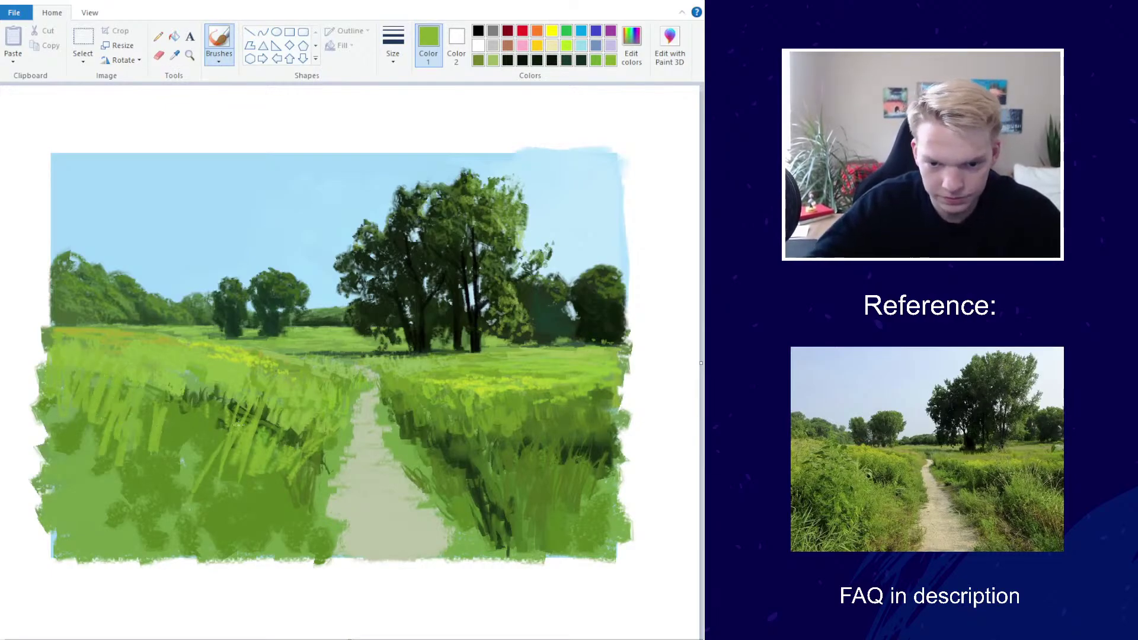
# Paint long slanted grass blades in the lower left foreground beside the path, undoing one overlong stroke
pyautogui.moveTo(225, 526); pyautogui.dragTo(258, 468)
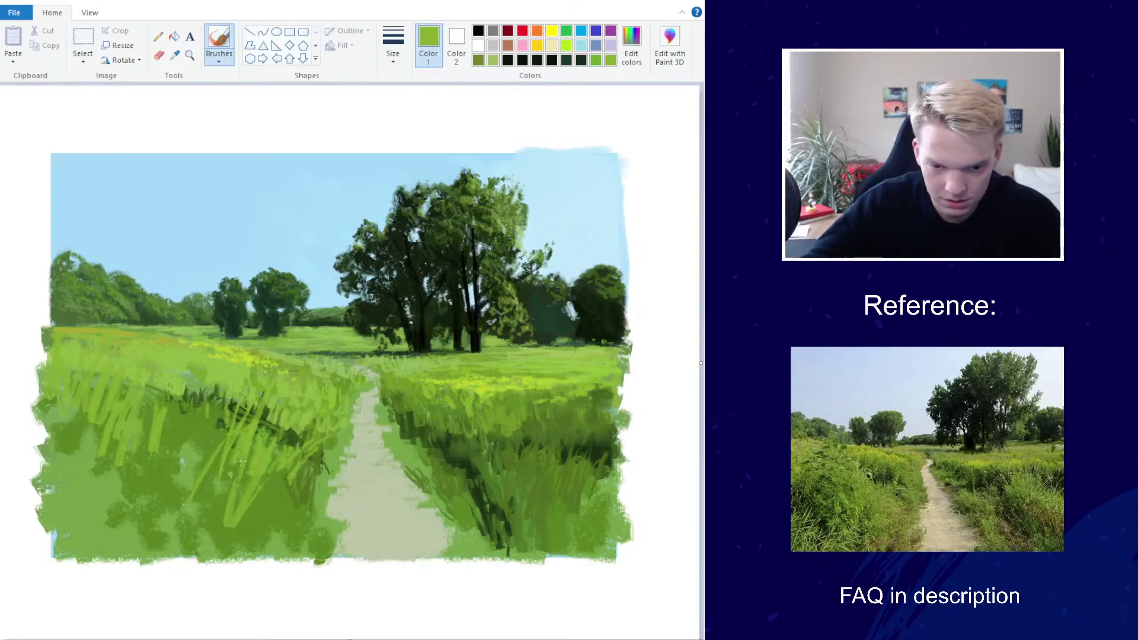
pyautogui.moveTo(225, 528); pyautogui.dragTo(237, 468)
pyautogui.moveTo(173, 583)
pyautogui.mouseDown()
pyautogui.moveTo(181, 486)
pyautogui.moveTo(184, 522)
pyautogui.moveTo(219, 511)
pyautogui.moveTo(273, 462)
pyautogui.mouseUp()
pyautogui.hotkey('ctrl', 'z')
pyautogui.moveTo(222, 551); pyautogui.dragTo(278, 471)
pyautogui.moveTo(246, 521)
pyautogui.mouseDown()
pyautogui.moveTo(249, 456)
pyautogui.moveTo(275, 489)
pyautogui.moveTo(296, 489)
pyautogui.moveTo(273, 437)
pyautogui.mouseUp()
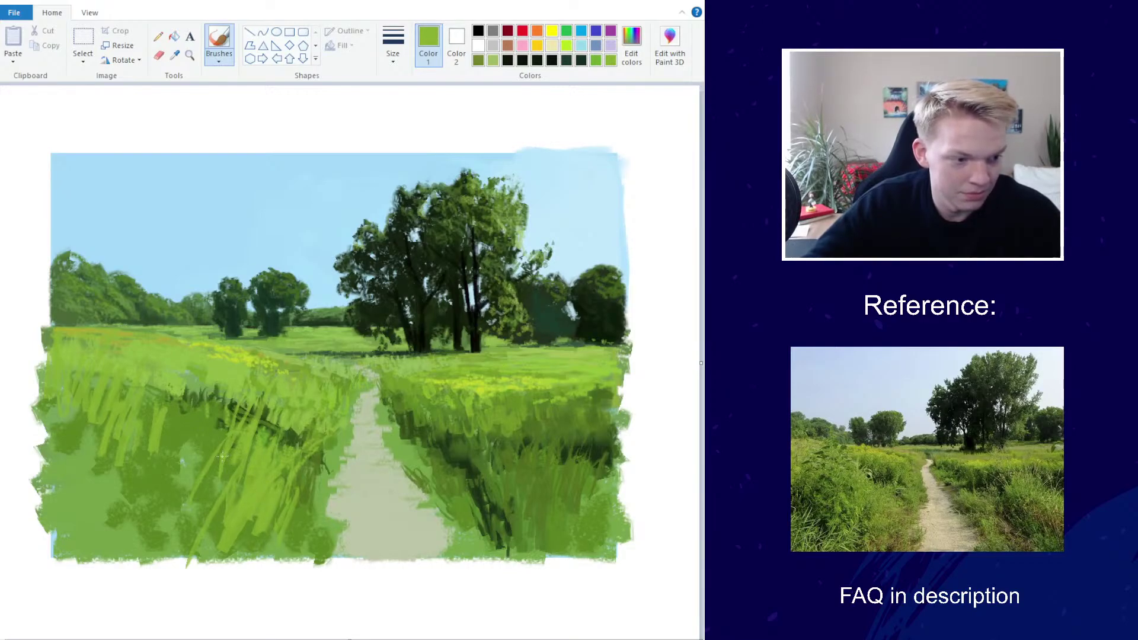
# Fill the middle of the left meadow with more upright bright green grass blades
pyautogui.moveTo(173, 472)
pyautogui.mouseDown()
pyautogui.moveTo(168, 446)
pyautogui.moveTo(178, 461)
pyautogui.moveTo(178, 448)
pyautogui.mouseUp()
pyautogui.moveTo(178, 500)
pyautogui.mouseDown()
pyautogui.moveTo(201, 441)
pyautogui.moveTo(178, 410)
pyautogui.mouseUp()
pyautogui.moveTo(217, 462); pyautogui.dragTo(201, 422)
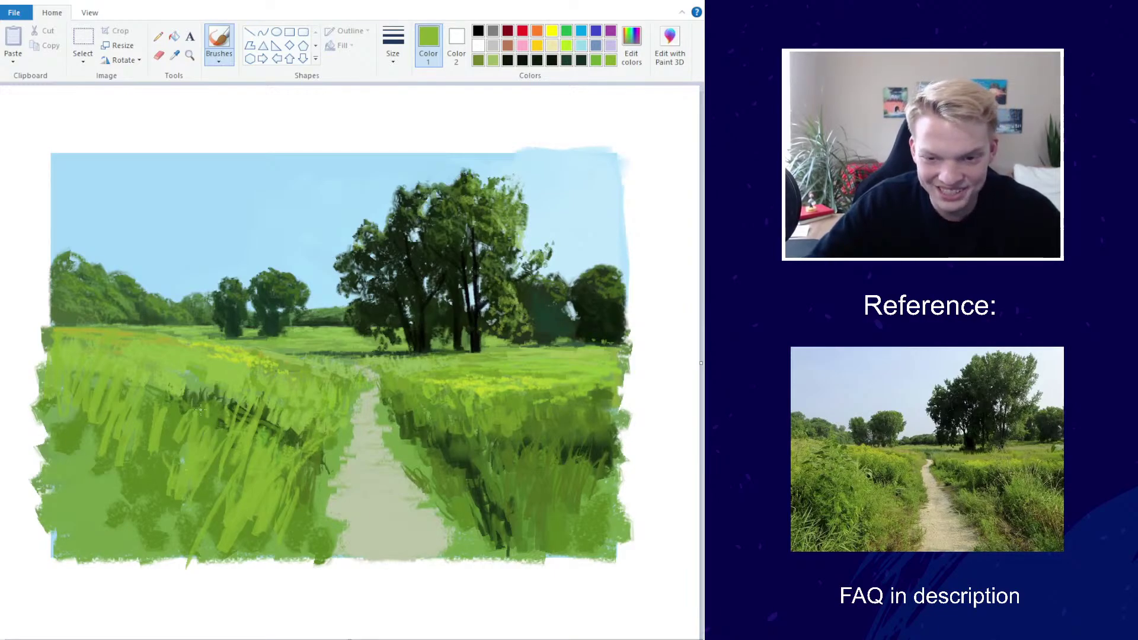
pyautogui.moveTo(227, 490); pyautogui.dragTo(214, 420)
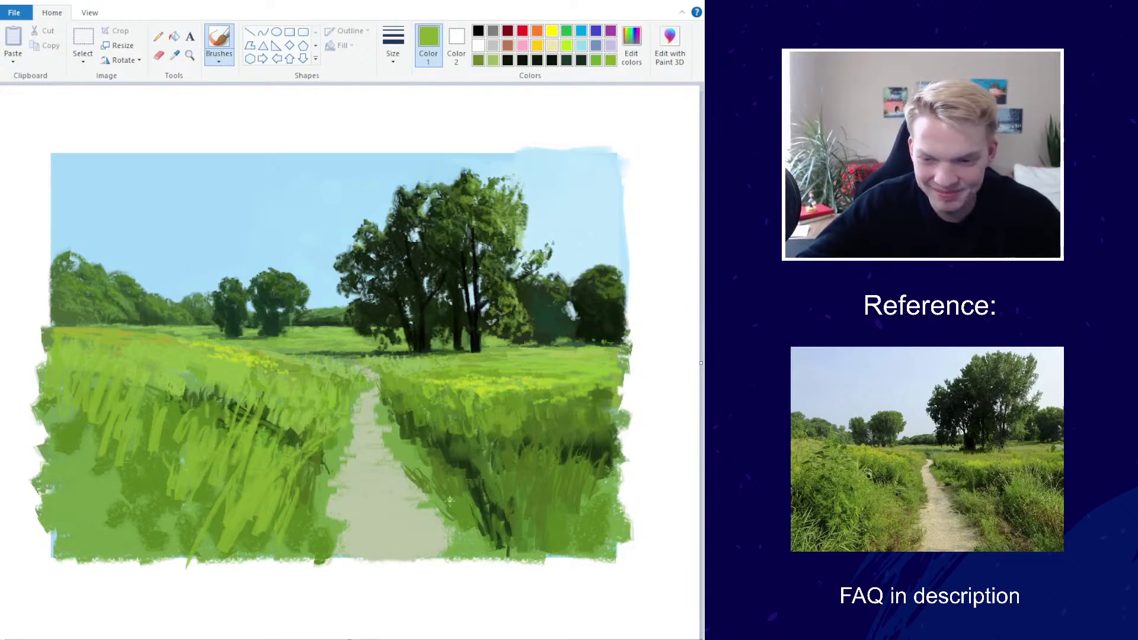
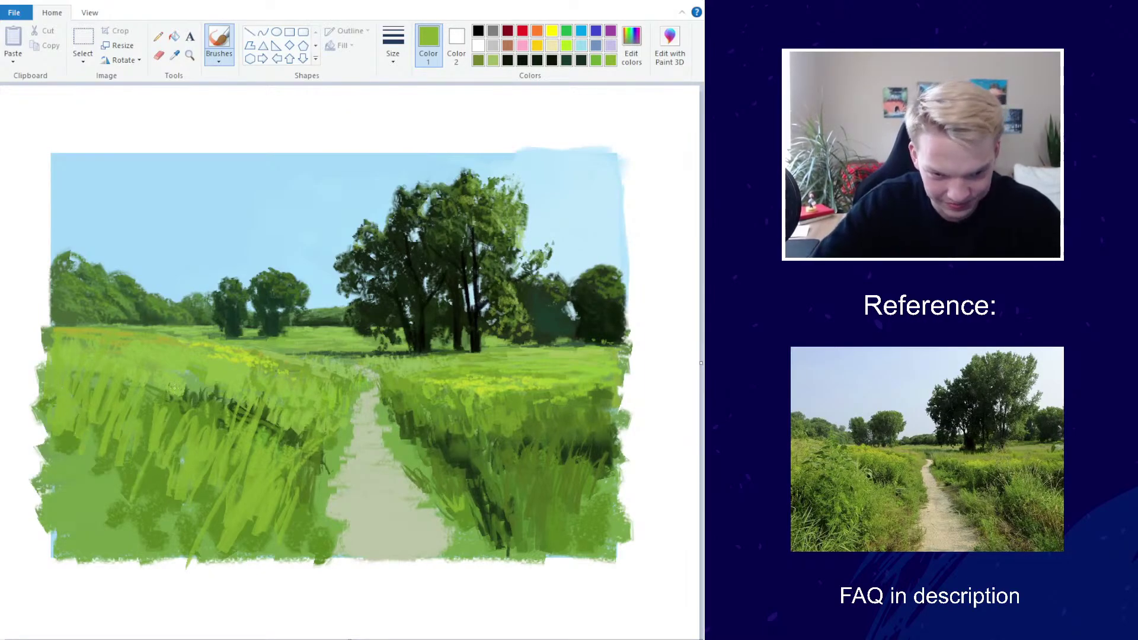
# Fill the lower part of the left meadow with more upright mid-green grass blades
pyautogui.moveTo(172, 421)
pyautogui.mouseDown()
pyautogui.moveTo(178, 396)
pyautogui.moveTo(151, 395)
pyautogui.moveTo(195, 400)
pyautogui.mouseUp()
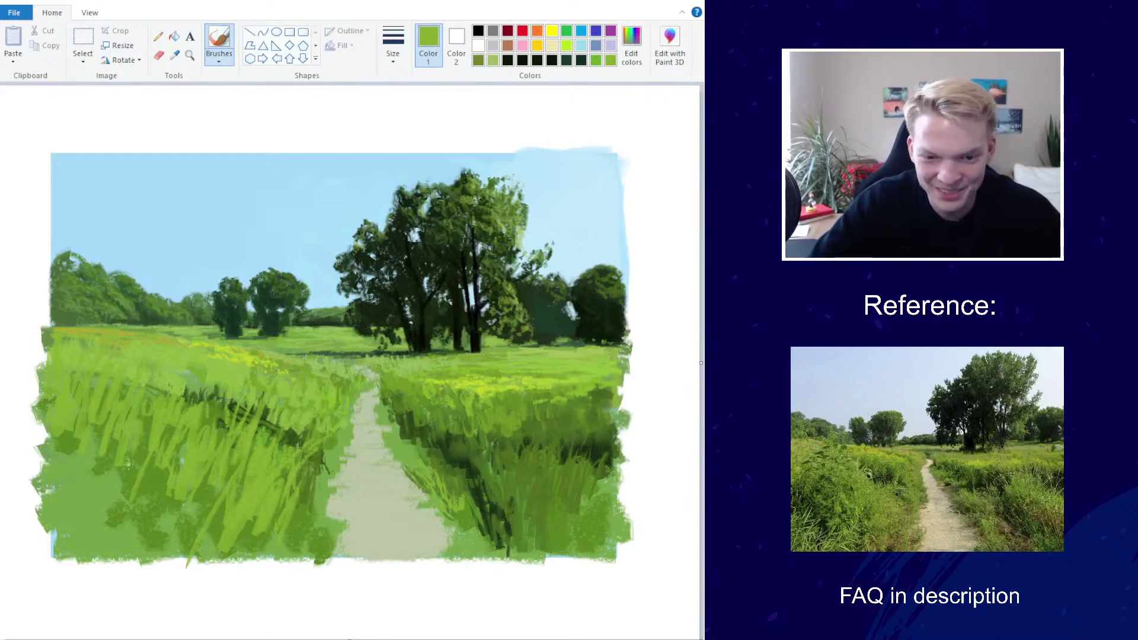
pyautogui.moveTo(136, 513); pyautogui.dragTo(126, 474)
pyautogui.moveTo(143, 536); pyautogui.dragTo(157, 463)
pyautogui.moveTo(173, 505); pyautogui.dragTo(171, 466)
pyautogui.moveTo(152, 542); pyautogui.dragTo(167, 474)
pyautogui.moveTo(119, 520); pyautogui.dragTo(127, 453)
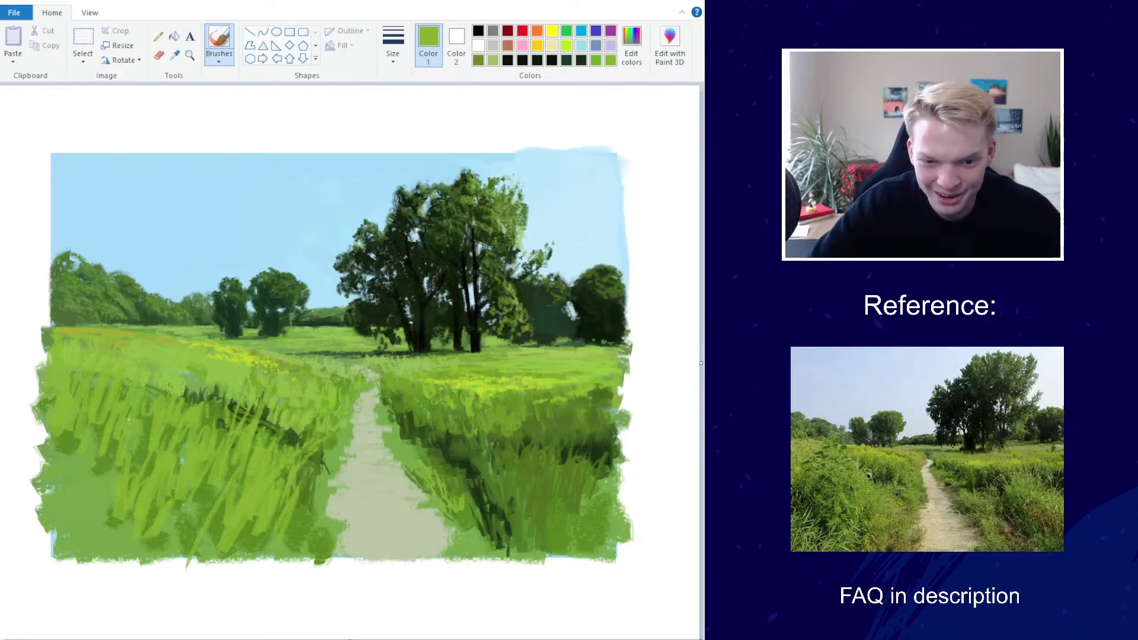
pyautogui.moveTo(177, 535); pyautogui.dragTo(207, 475)
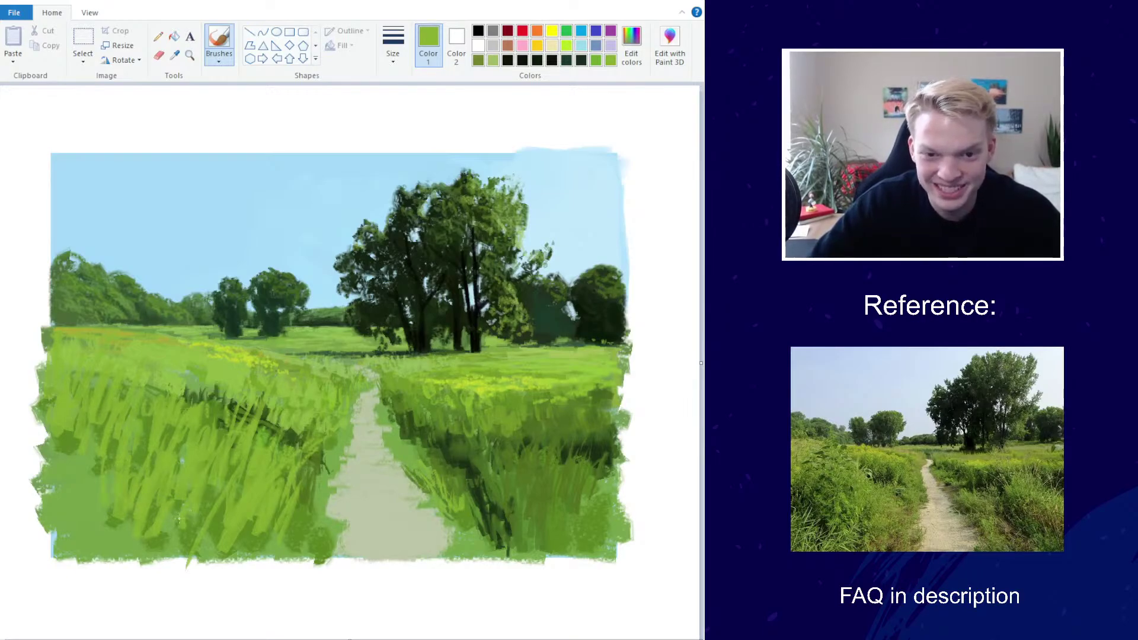
# Mix a darker green (RGB 58, 111, 49) and paint shadowed grass strokes in the far-left foreground
pyautogui.click(631, 44)
pyautogui.click(382, 311)
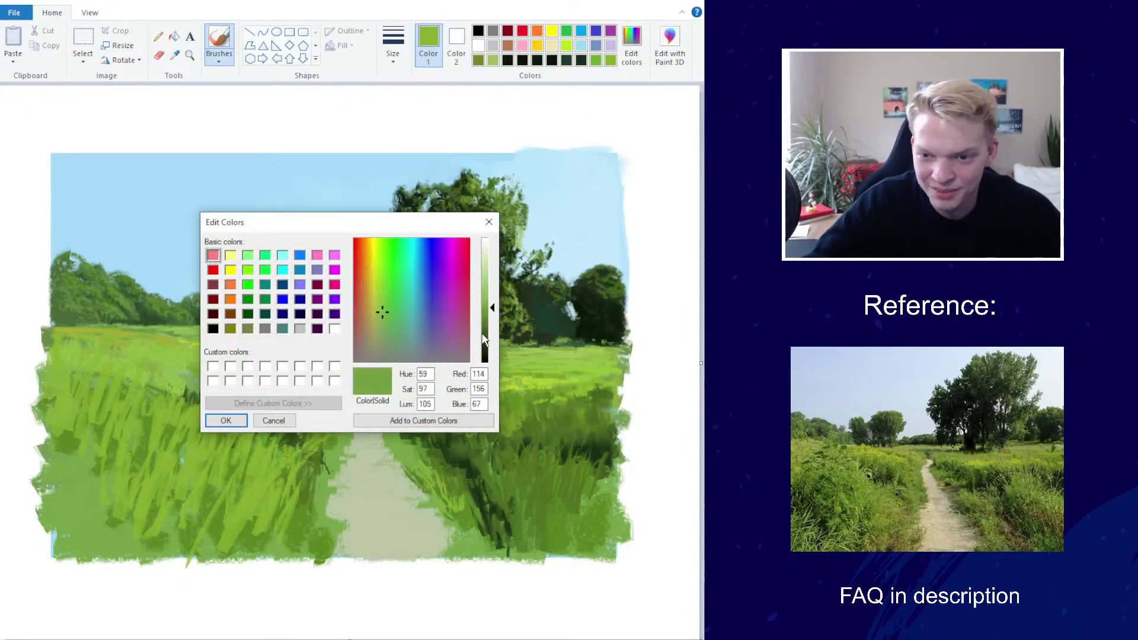
pyautogui.click(493, 330)
pyautogui.click(389, 317)
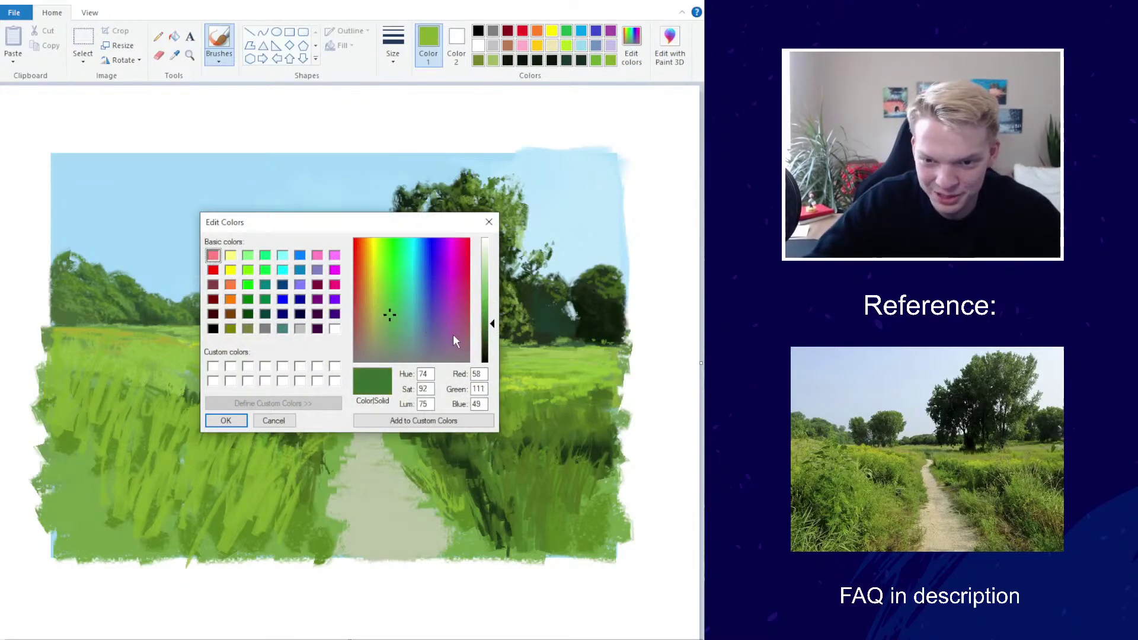
pyautogui.click(226, 420)
pyautogui.moveTo(86, 427)
pyautogui.mouseDown()
pyautogui.moveTo(83, 459)
pyautogui.moveTo(62, 477)
pyautogui.moveTo(89, 468)
pyautogui.moveTo(86, 507)
pyautogui.moveTo(122, 450)
pyautogui.moveTo(163, 533)
pyautogui.moveTo(127, 427)
pyautogui.moveTo(112, 507)
pyautogui.mouseUp()
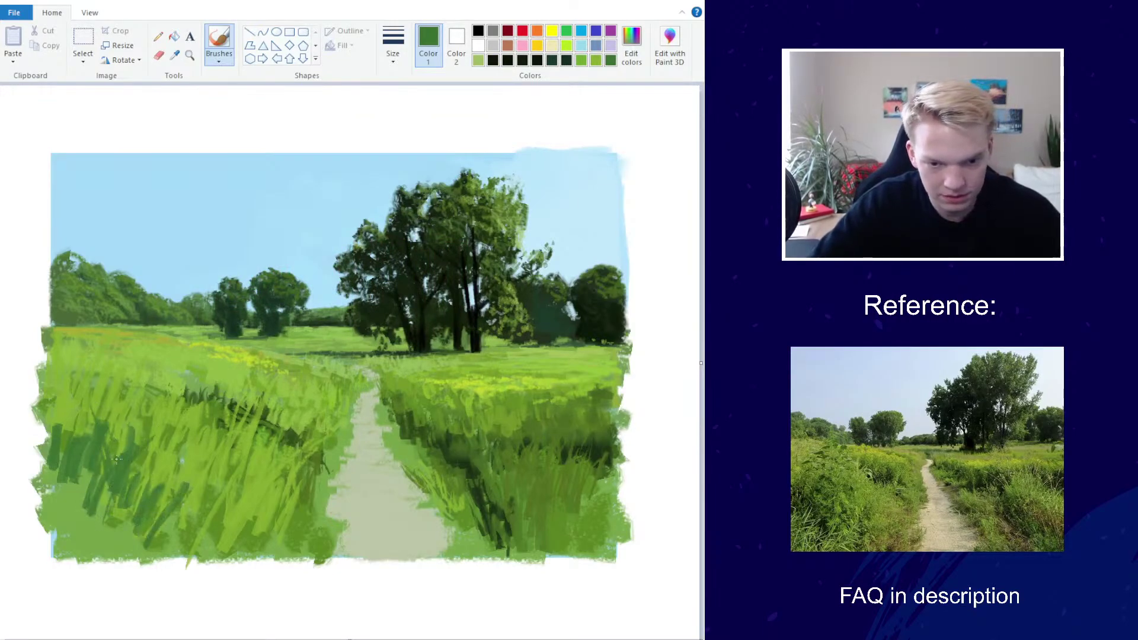
# Change the colour to a darker olive green (RGB 60, 94, 34) and add more shadow strokes to the left foreground grass
pyautogui.click(632, 51)
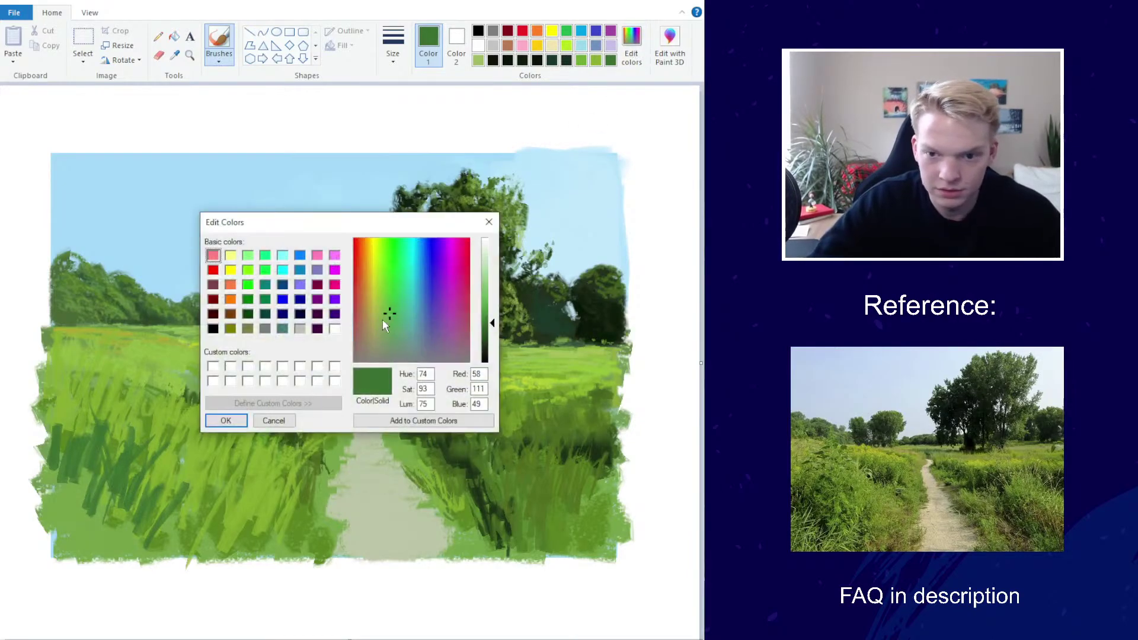
pyautogui.click(386, 310)
pyautogui.click(210, 422)
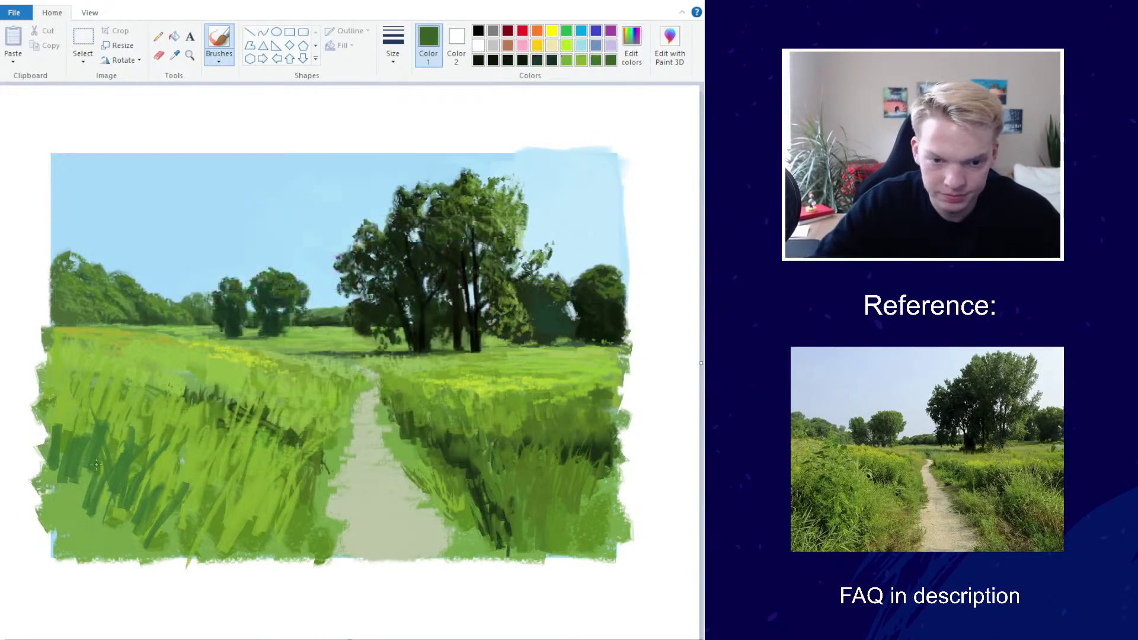
pyautogui.moveTo(118, 432)
pyautogui.mouseDown()
pyautogui.moveTo(94, 495)
pyautogui.moveTo(131, 515)
pyautogui.moveTo(145, 453)
pyautogui.moveTo(216, 521)
pyautogui.moveTo(196, 533)
pyautogui.moveTo(172, 451)
pyautogui.moveTo(179, 542)
pyautogui.moveTo(166, 527)
pyautogui.moveTo(220, 533)
pyautogui.moveTo(198, 486)
pyautogui.moveTo(220, 487)
pyautogui.moveTo(89, 510)
pyautogui.moveTo(36, 426)
pyautogui.moveTo(59, 491)
pyautogui.moveTo(85, 489)
pyautogui.moveTo(74, 521)
pyautogui.moveTo(101, 462)
pyautogui.mouseUp()
# Shift the dark green slightly away from yellow and paint shadow strokes in the left foreground and between the blades near the path
pyautogui.click(631, 45)
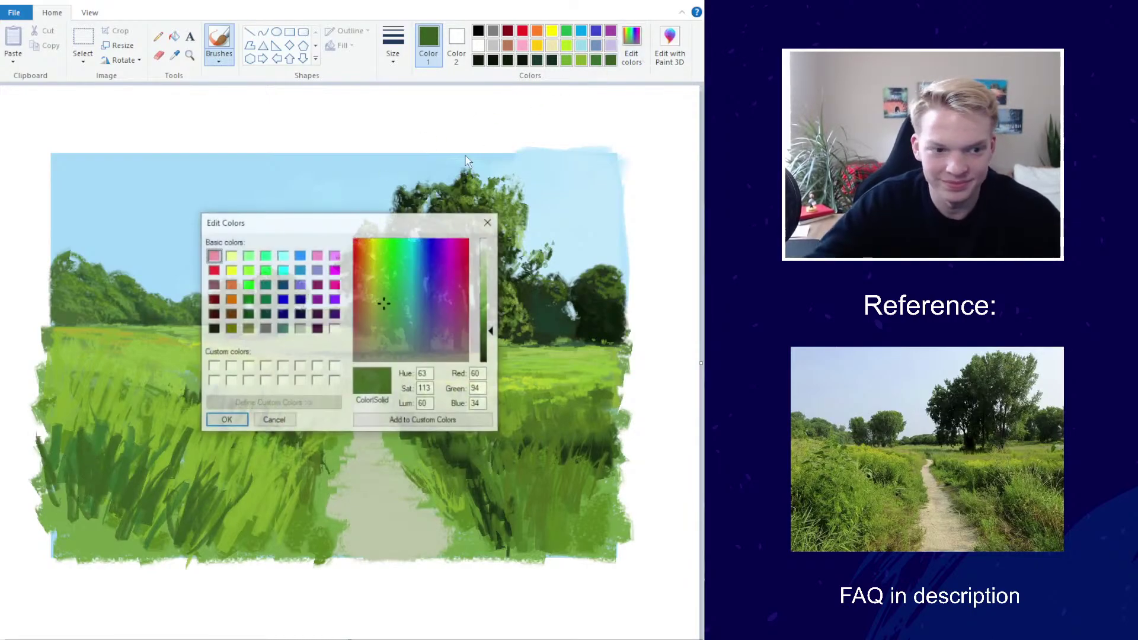
pyautogui.click(390, 304)
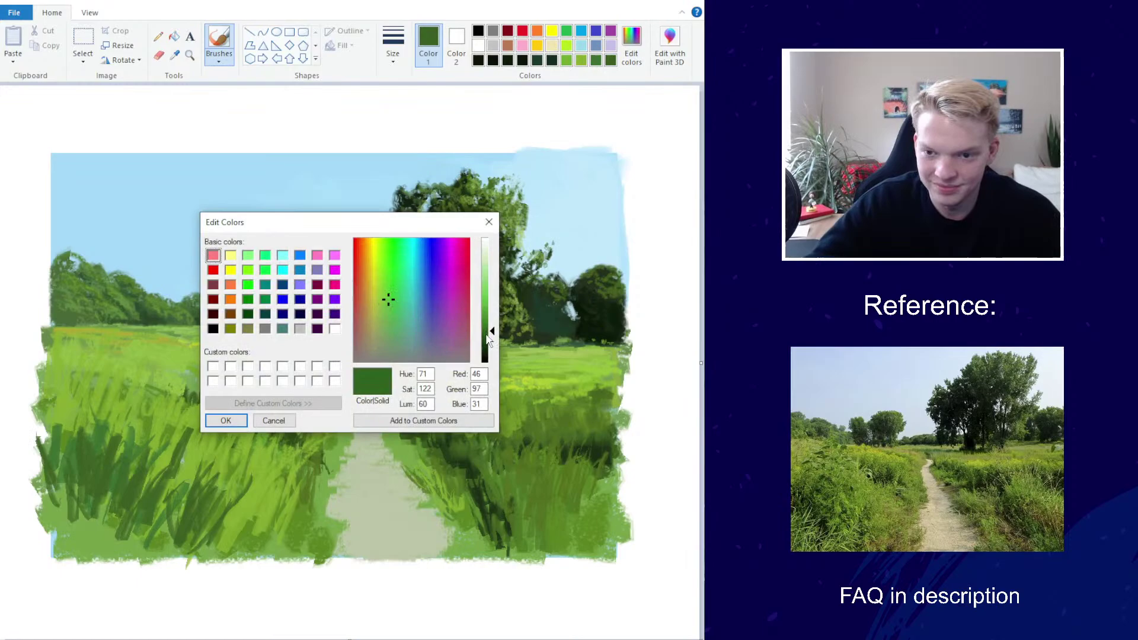
pyautogui.click(226, 420)
pyautogui.moveTo(130, 495)
pyautogui.mouseDown()
pyautogui.moveTo(111, 437)
pyautogui.moveTo(116, 500)
pyautogui.moveTo(95, 456)
pyautogui.moveTo(116, 432)
pyautogui.moveTo(139, 491)
pyautogui.moveTo(170, 478)
pyautogui.moveTo(154, 506)
pyautogui.moveTo(163, 447)
pyautogui.moveTo(187, 475)
pyautogui.moveTo(181, 506)
pyautogui.mouseUp()
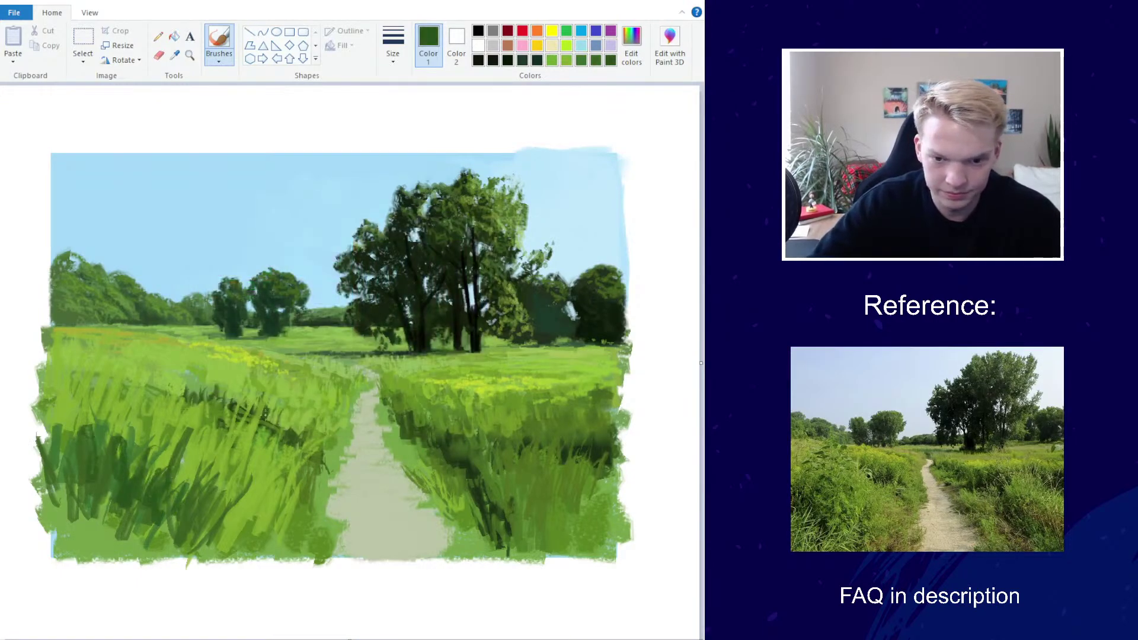
pyautogui.moveTo(263, 420)
pyautogui.mouseDown()
pyautogui.moveTo(278, 396)
pyautogui.moveTo(294, 408)
pyautogui.moveTo(296, 445)
pyautogui.mouseUp()
# Check the whole picture at small scale and add dark green grass strokes across the shadow band of the right meadow
pyautogui.scroll(-5, 368, 320)
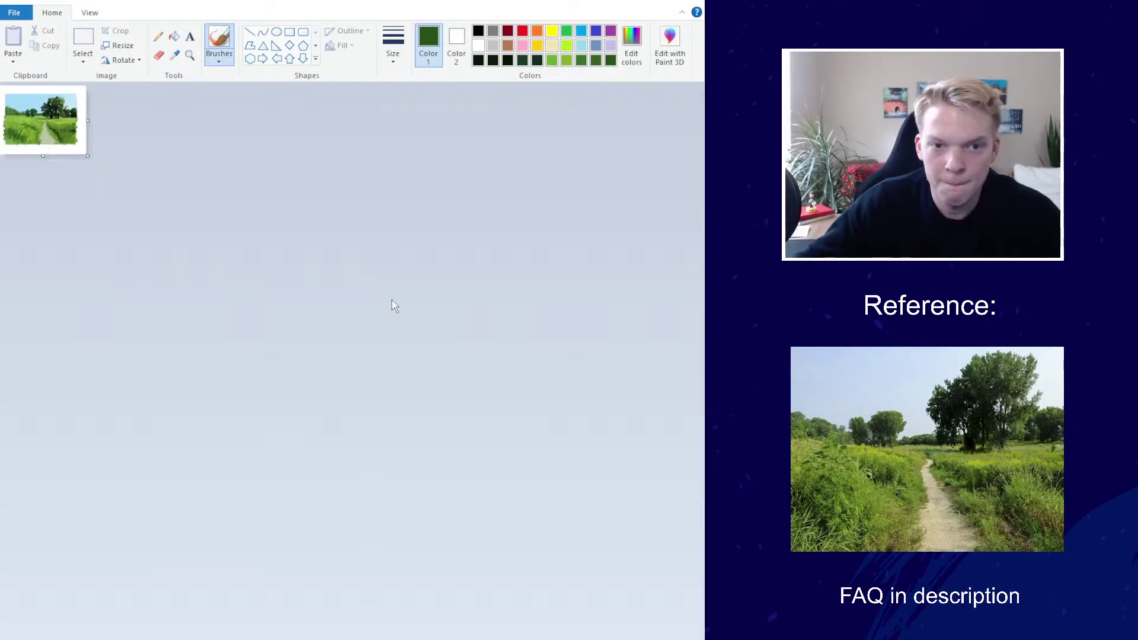
pyautogui.scroll(5, 418, 291)
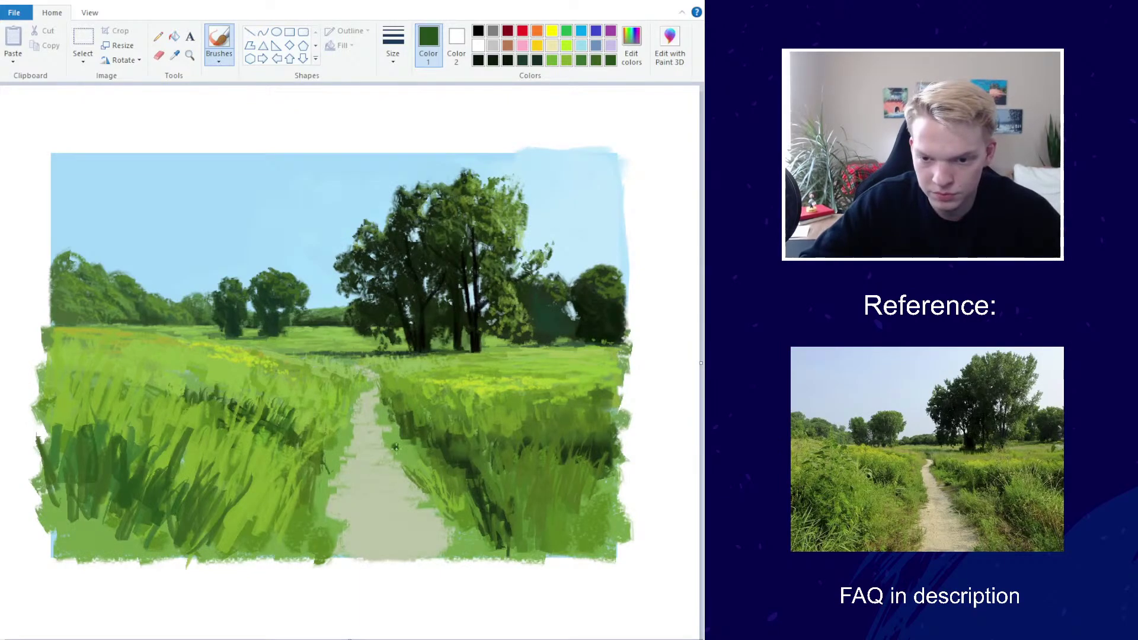
pyautogui.moveTo(413, 438)
pyautogui.mouseDown()
pyautogui.moveTo(438, 416)
pyautogui.moveTo(471, 435)
pyautogui.mouseUp()
pyautogui.moveTo(578, 441)
pyautogui.mouseDown()
pyautogui.moveTo(577, 409)
pyautogui.moveTo(596, 423)
pyautogui.moveTo(605, 407)
pyautogui.moveTo(593, 438)
pyautogui.mouseUp()
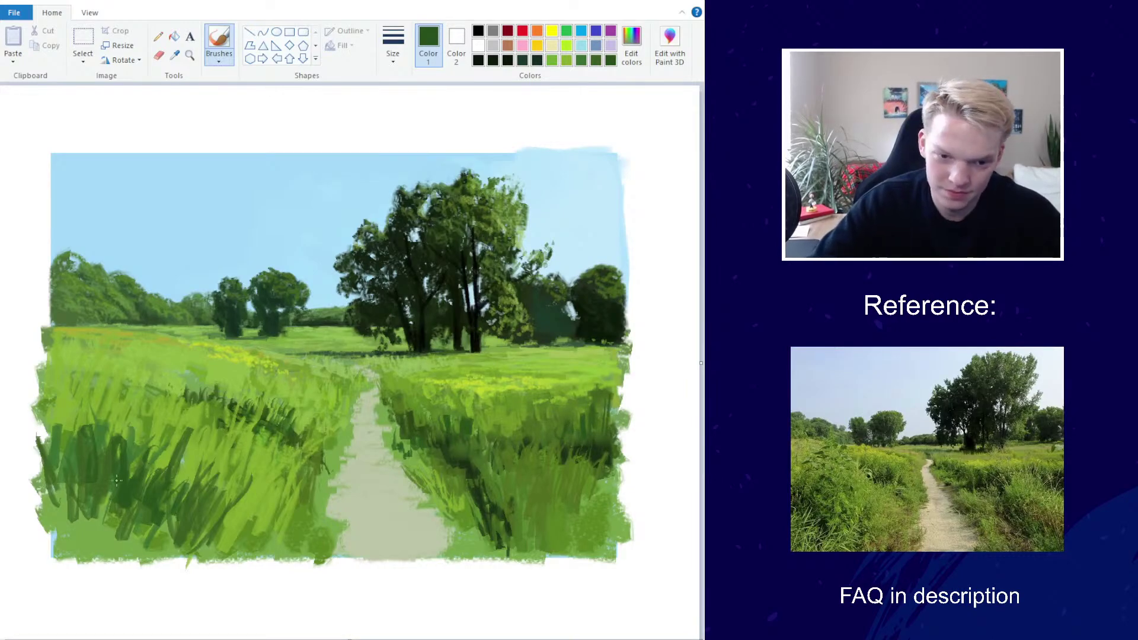
# Set the colour to a very dark green (RGB 24, 52, 18) and paint a deep shadow mass in the left foreground with the largest brush
pyautogui.click(630, 64)
pyautogui.moveTo(489, 335); pyautogui.dragTo(489, 349)
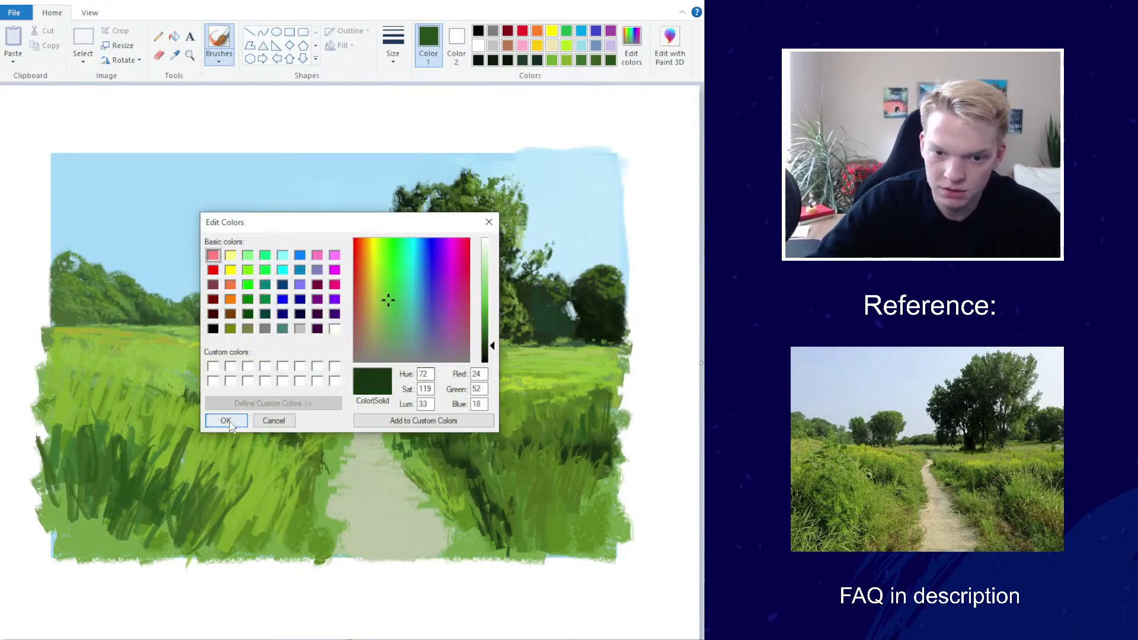
pyautogui.click(228, 418)
pyautogui.click(393, 44)
pyautogui.click(366, 163)
pyautogui.moveTo(154, 459)
pyautogui.mouseDown()
pyautogui.moveTo(132, 512)
pyautogui.moveTo(126, 477)
pyautogui.moveTo(140, 504)
pyautogui.moveTo(106, 469)
pyautogui.moveTo(108, 479)
pyautogui.moveTo(139, 468)
pyautogui.moveTo(182, 498)
pyautogui.moveTo(180, 510)
pyautogui.moveTo(89, 449)
pyautogui.moveTo(75, 445)
pyautogui.moveTo(55, 464)
pyautogui.moveTo(59, 444)
pyautogui.moveTo(106, 418)
pyautogui.moveTo(135, 435)
pyautogui.moveTo(158, 484)
pyautogui.moveTo(197, 482)
pyautogui.mouseUp()
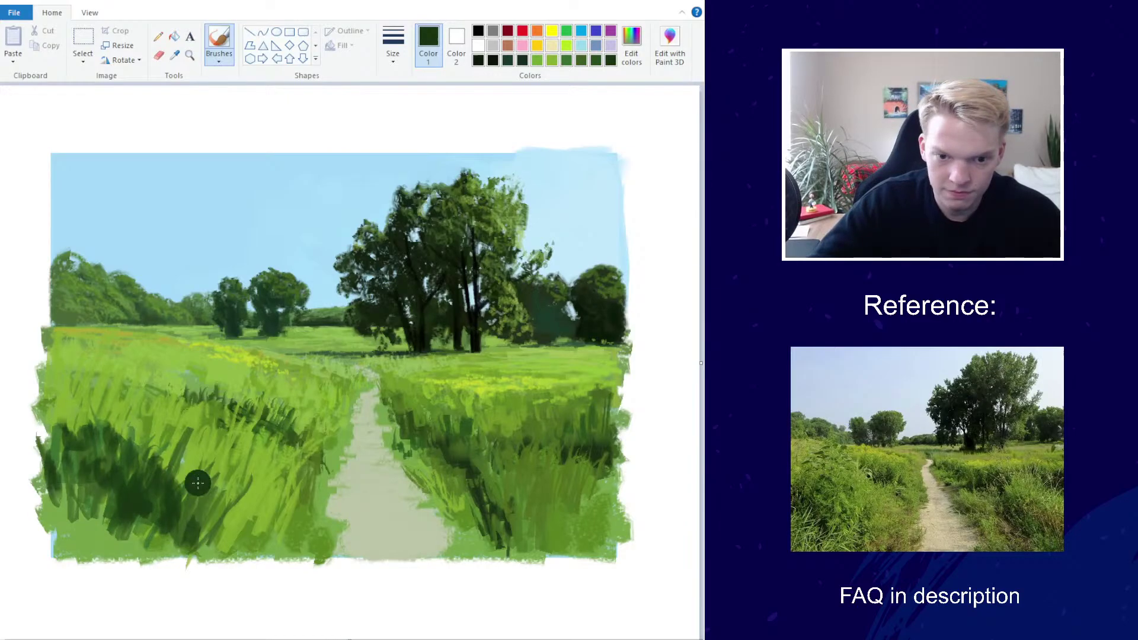
# Sample a medium dark green from the grass and paint small leafy plants in the upper left meadow with a thinner brush
pyautogui.click(175, 54)
pyautogui.click(190, 502)
pyautogui.click(393, 44)
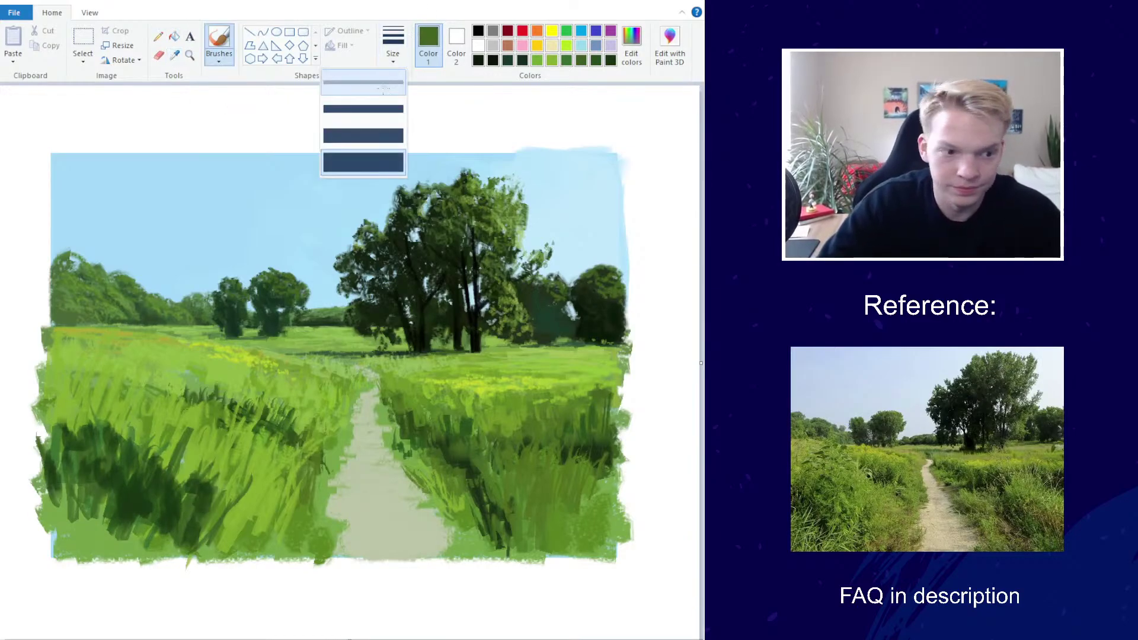
pyautogui.click(363, 135)
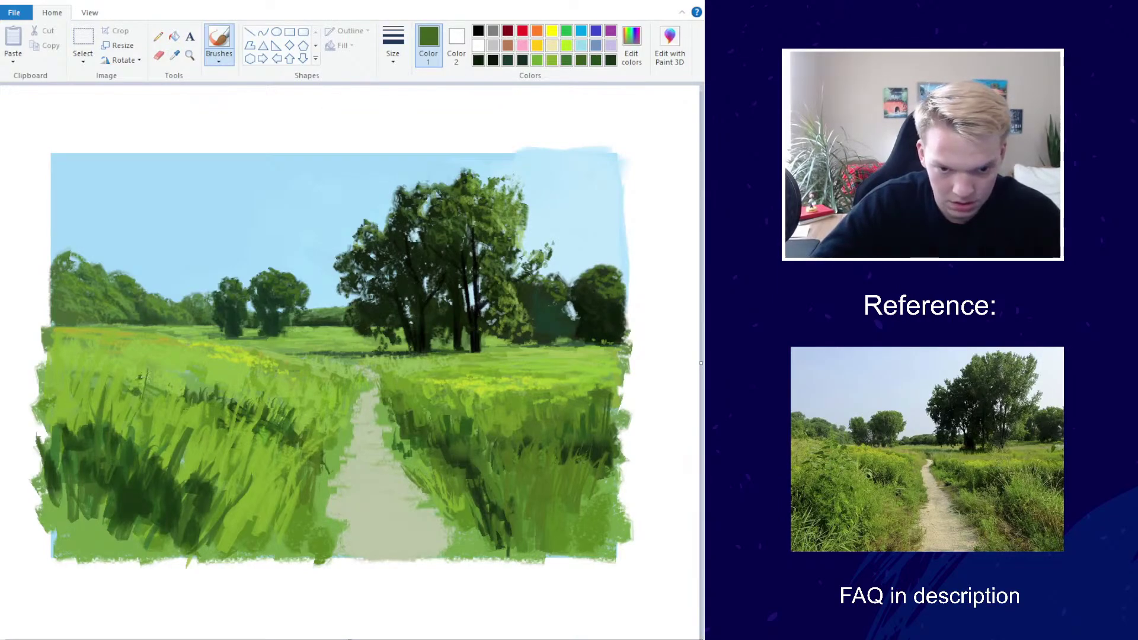
pyautogui.moveTo(140, 377); pyautogui.dragTo(152, 376)
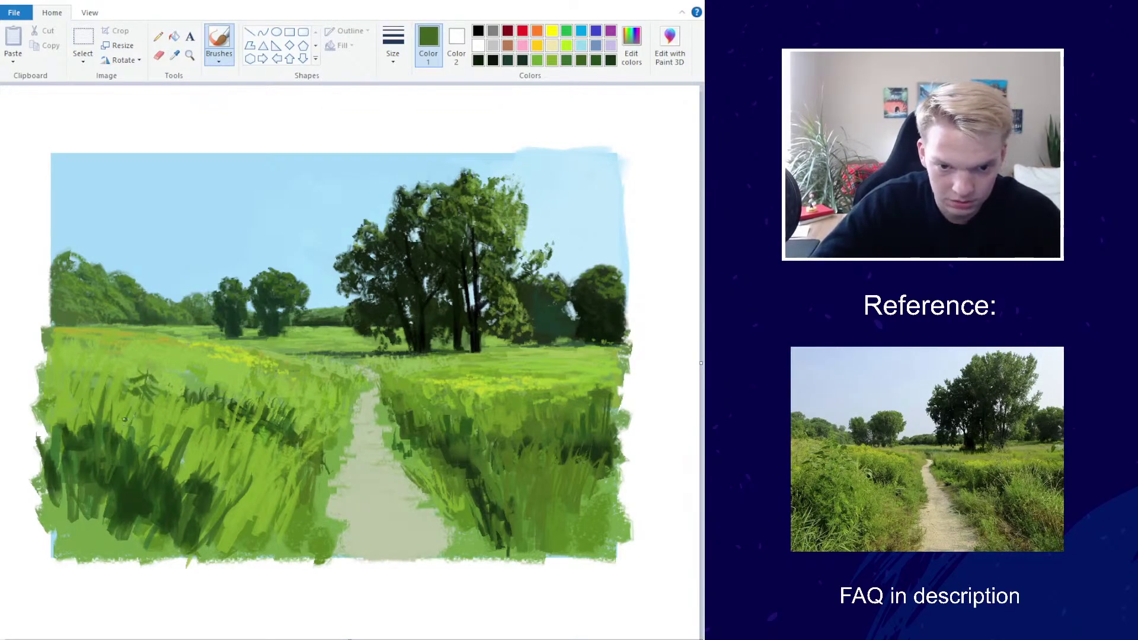
pyautogui.moveTo(124, 419)
pyautogui.mouseDown()
pyautogui.moveTo(119, 405)
pyautogui.moveTo(151, 426)
pyautogui.moveTo(166, 418)
pyautogui.mouseUp()
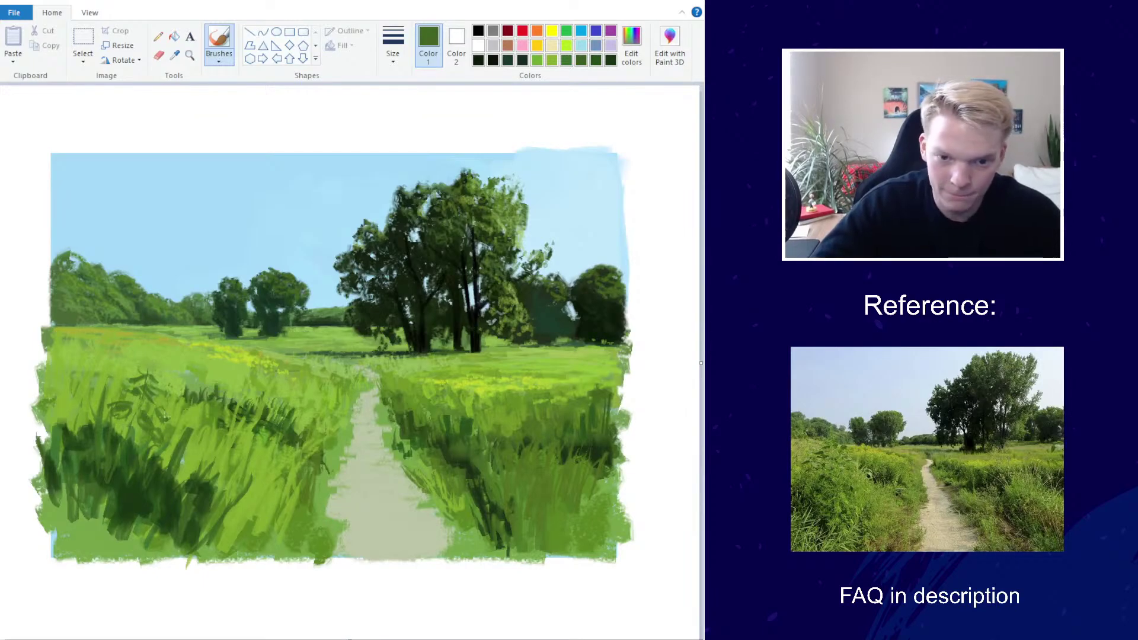
# Sample the light grass green, brighten it to RGB 162, 214, 65, and paint thin blades over the dark left foreground shadow
pyautogui.scroll(-5, 261, 355)
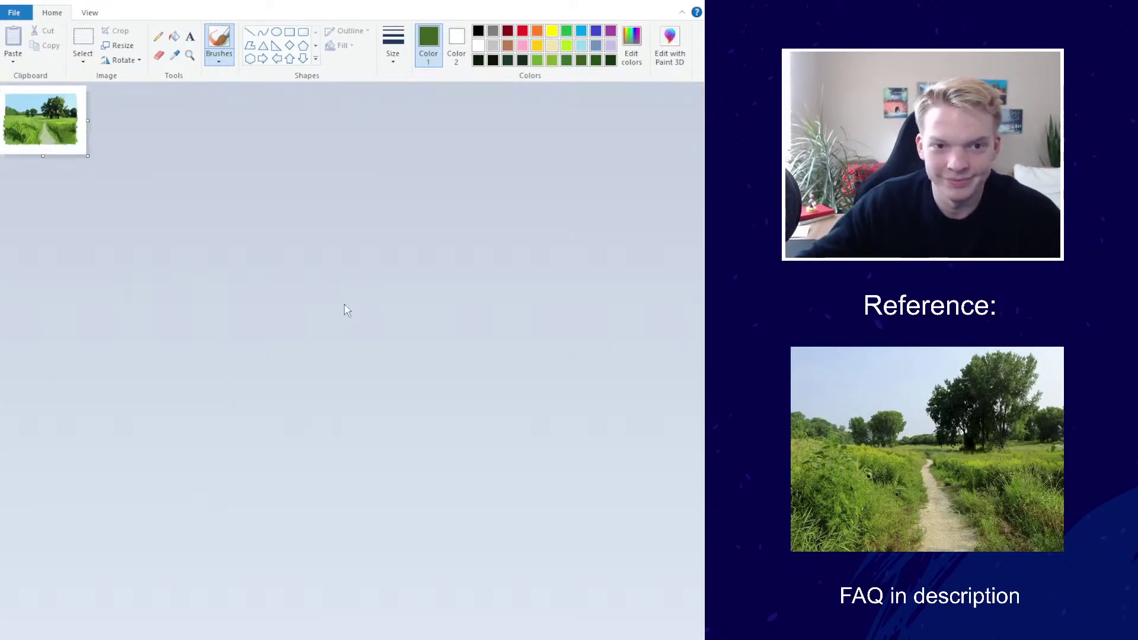
pyautogui.scroll(5, 344, 305)
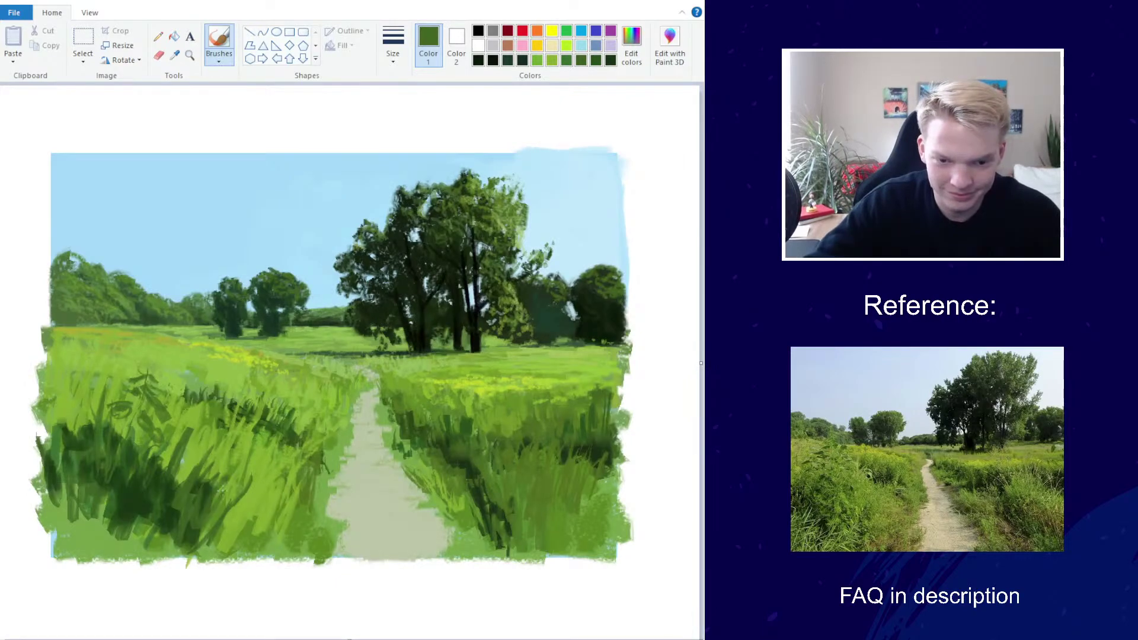
pyautogui.click(174, 55)
pyautogui.click(151, 459)
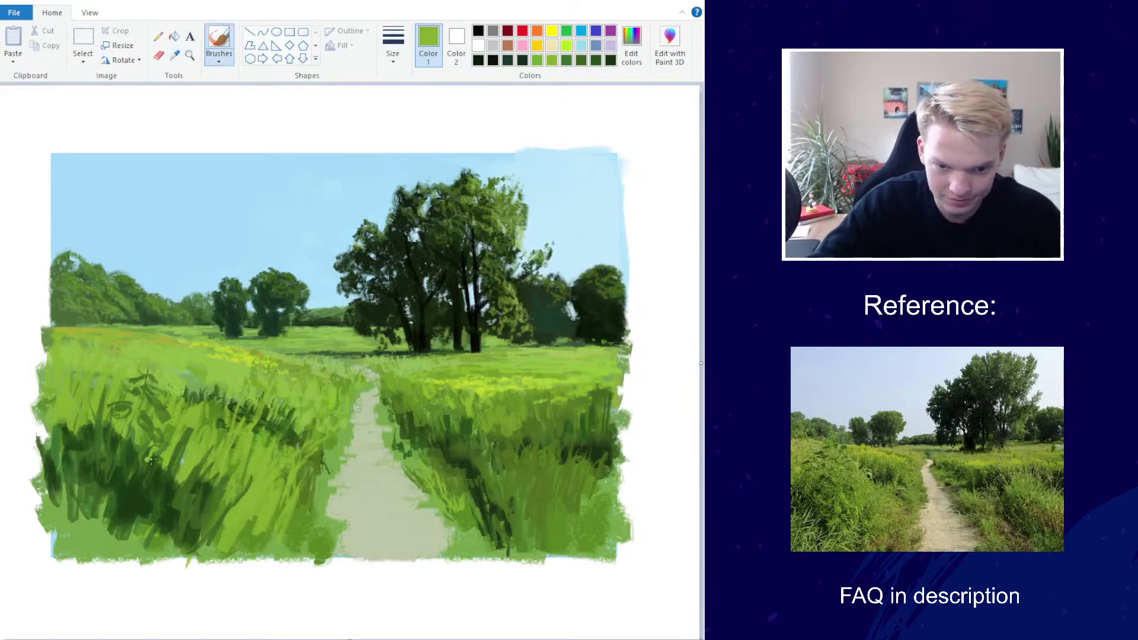
pyautogui.click(630, 43)
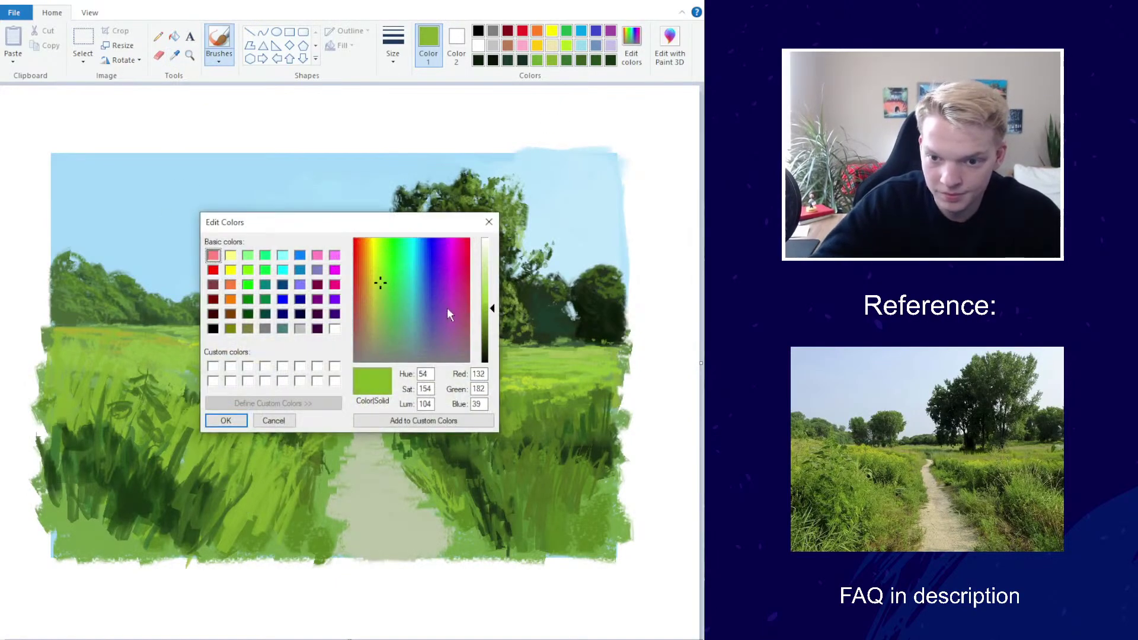
pyautogui.moveTo(492, 308); pyautogui.dragTo(492, 294)
pyautogui.click(226, 420)
pyautogui.moveTo(108, 477); pyautogui.dragTo(102, 537)
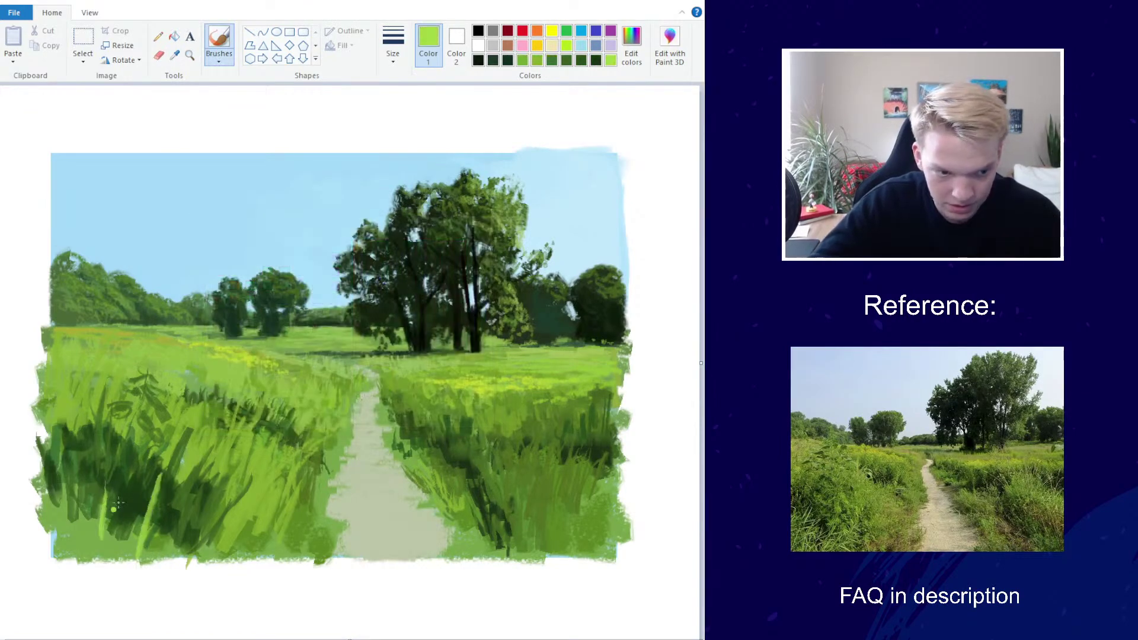
pyautogui.moveTo(133, 498); pyautogui.dragTo(125, 542)
pyautogui.moveTo(177, 488)
pyautogui.mouseDown()
pyautogui.moveTo(140, 548)
pyautogui.moveTo(166, 536)
pyautogui.mouseUp()
pyautogui.moveTo(172, 530); pyautogui.dragTo(159, 548)
# Paint bright thin blades through the middle of the left meadow and curved ones leaning toward the path
pyautogui.moveTo(228, 436); pyautogui.dragTo(216, 477)
pyautogui.moveTo(261, 409); pyautogui.dragTo(234, 474)
pyautogui.moveTo(266, 436); pyautogui.dragTo(237, 491)
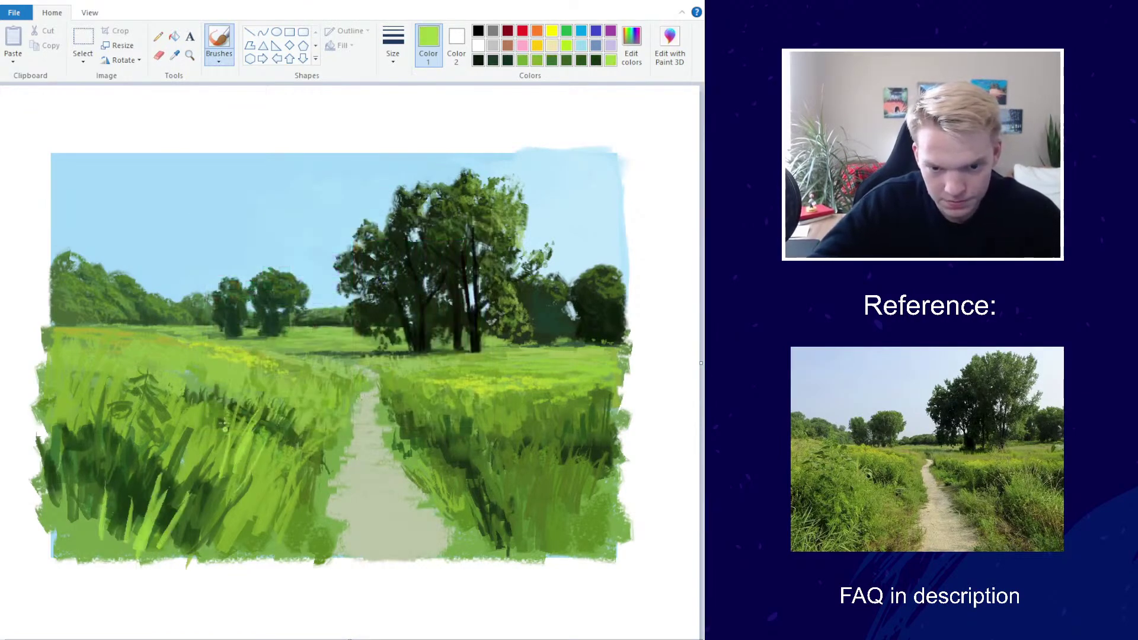
pyautogui.moveTo(225, 439); pyautogui.dragTo(220, 391)
pyautogui.moveTo(252, 489); pyautogui.dragTo(237, 429)
pyautogui.moveTo(231, 542)
pyautogui.mouseDown()
pyautogui.moveTo(266, 492)
pyautogui.moveTo(296, 523)
pyautogui.moveTo(320, 499)
pyautogui.moveTo(315, 488)
pyautogui.mouseUp()
pyautogui.moveTo(272, 525); pyautogui.dragTo(318, 513)
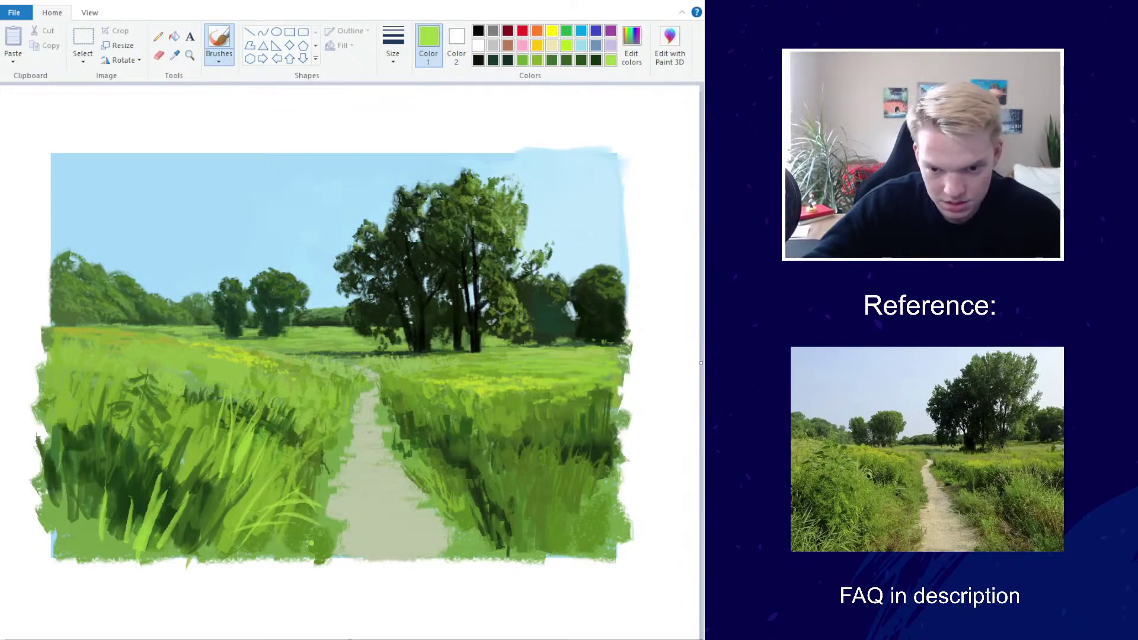
# Add crossing and upright bright grass blades along the lower left foreground, out to the far-left edge
pyautogui.moveTo(204, 533); pyautogui.dragTo(188, 506)
pyautogui.moveTo(201, 556)
pyautogui.mouseDown()
pyautogui.moveTo(178, 524)
pyautogui.moveTo(175, 560)
pyautogui.moveTo(209, 489)
pyautogui.moveTo(214, 504)
pyautogui.moveTo(224, 501)
pyautogui.mouseUp()
pyautogui.moveTo(167, 549); pyautogui.dragTo(221, 487)
pyautogui.moveTo(148, 528); pyautogui.dragTo(160, 496)
pyautogui.moveTo(88, 504); pyautogui.dragTo(95, 444)
pyautogui.moveTo(68, 531); pyautogui.dragTo(74, 439)
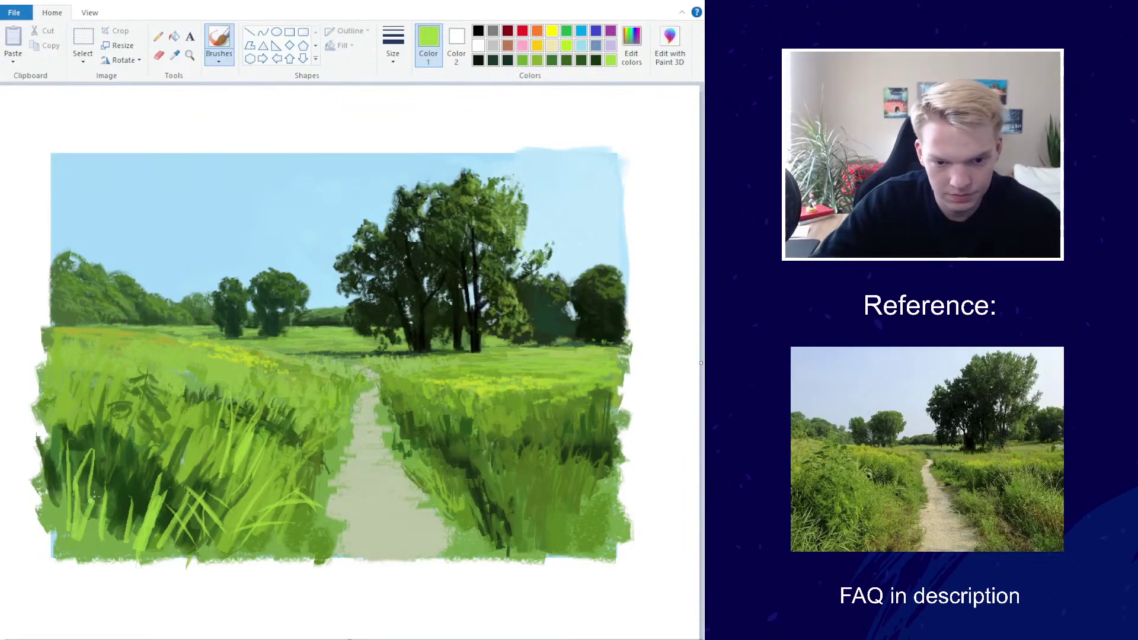
pyautogui.moveTo(94, 497); pyautogui.dragTo(87, 553)
pyautogui.moveTo(112, 542)
pyautogui.mouseDown()
pyautogui.moveTo(137, 466)
pyautogui.moveTo(134, 516)
pyautogui.mouseUp()
pyautogui.moveTo(133, 542); pyautogui.dragTo(176, 452)
# Paint a tuft of thin bright blades in the right meadow, shifting the colour to a slightly yellower green after the first strokes
pyautogui.scroll(-2, 324, 407)
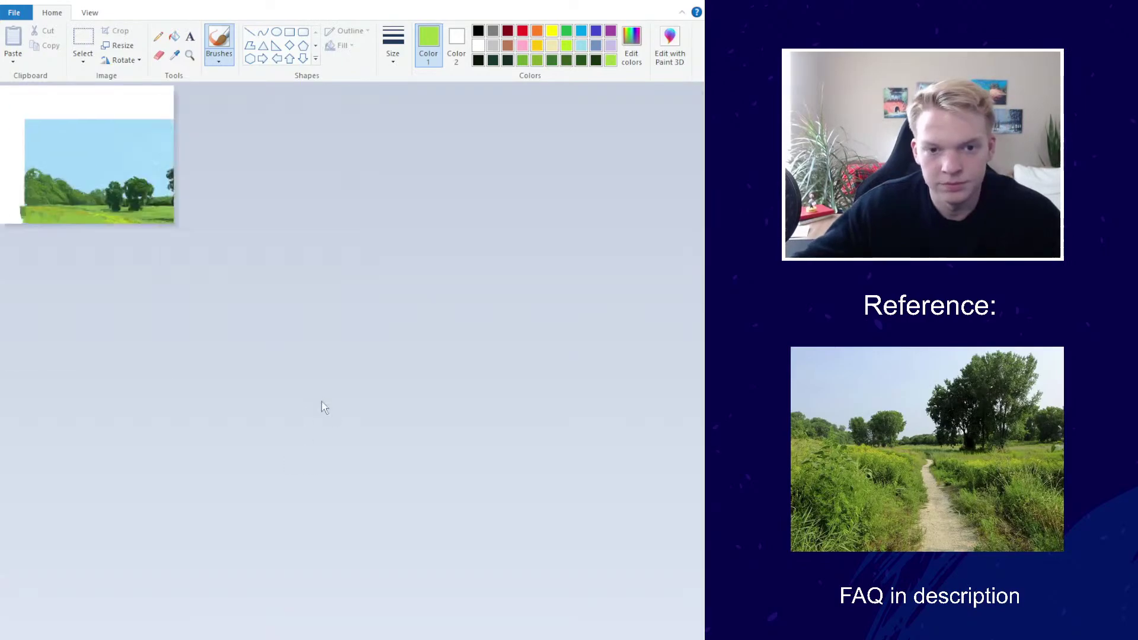
pyautogui.scroll(3, 381, 381)
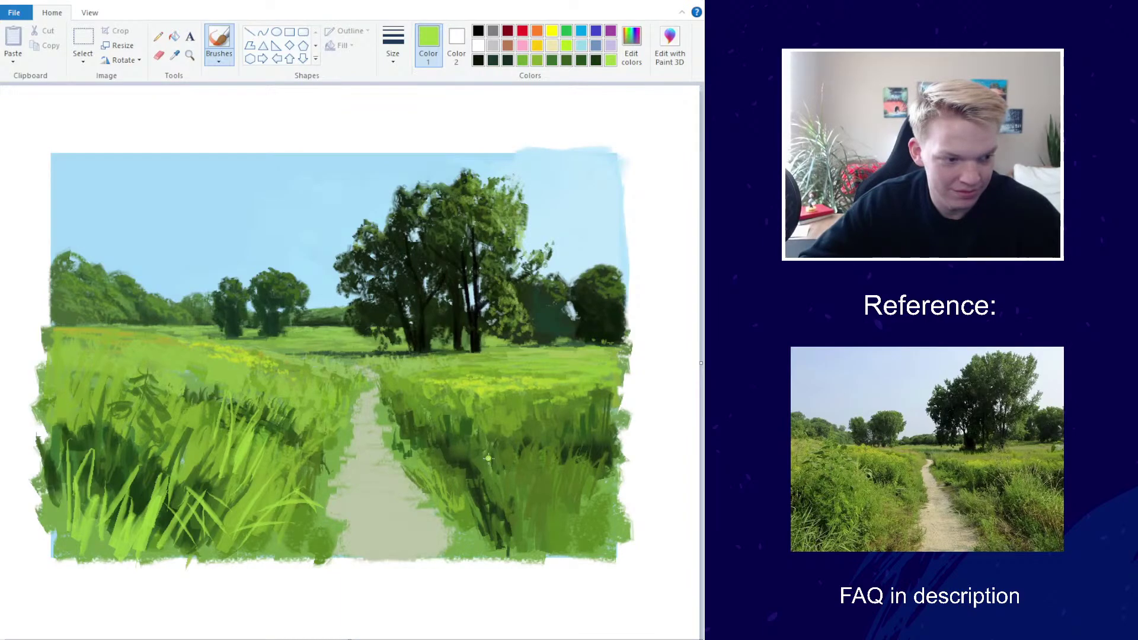
pyautogui.moveTo(488, 422); pyautogui.dragTo(511, 492)
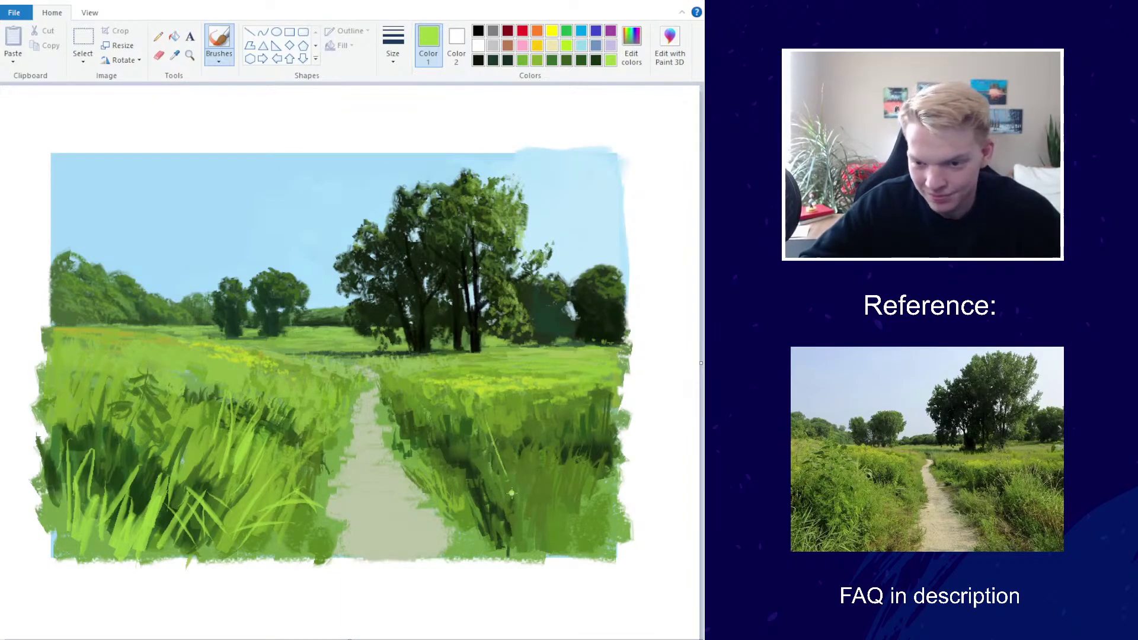
pyautogui.click(631, 45)
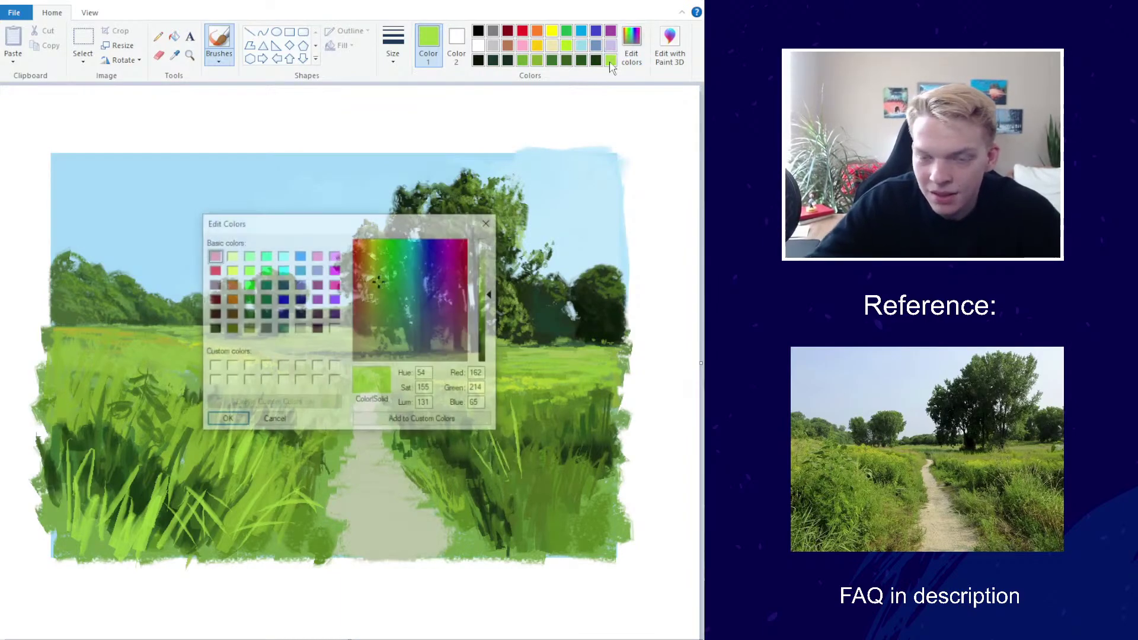
pyautogui.click(377, 276)
pyautogui.click(226, 420)
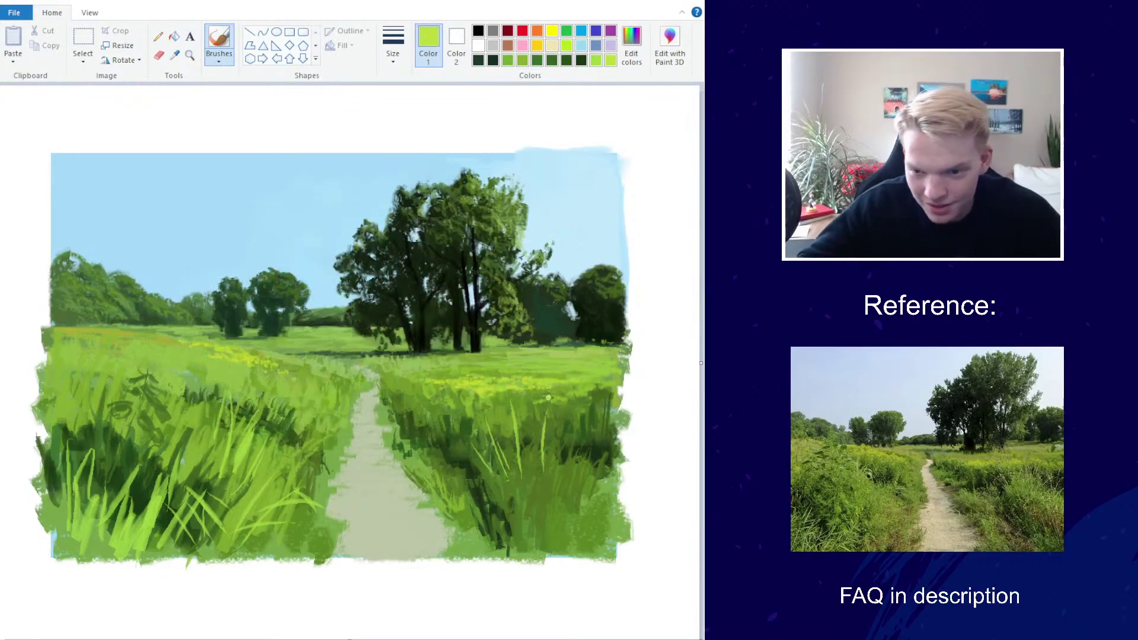
pyautogui.moveTo(536, 409); pyautogui.dragTo(525, 487)
pyautogui.moveTo(526, 439)
pyautogui.mouseDown()
pyautogui.moveTo(511, 483)
pyautogui.moveTo(522, 509)
pyautogui.mouseUp()
pyautogui.moveTo(548, 448); pyautogui.dragTo(562, 489)
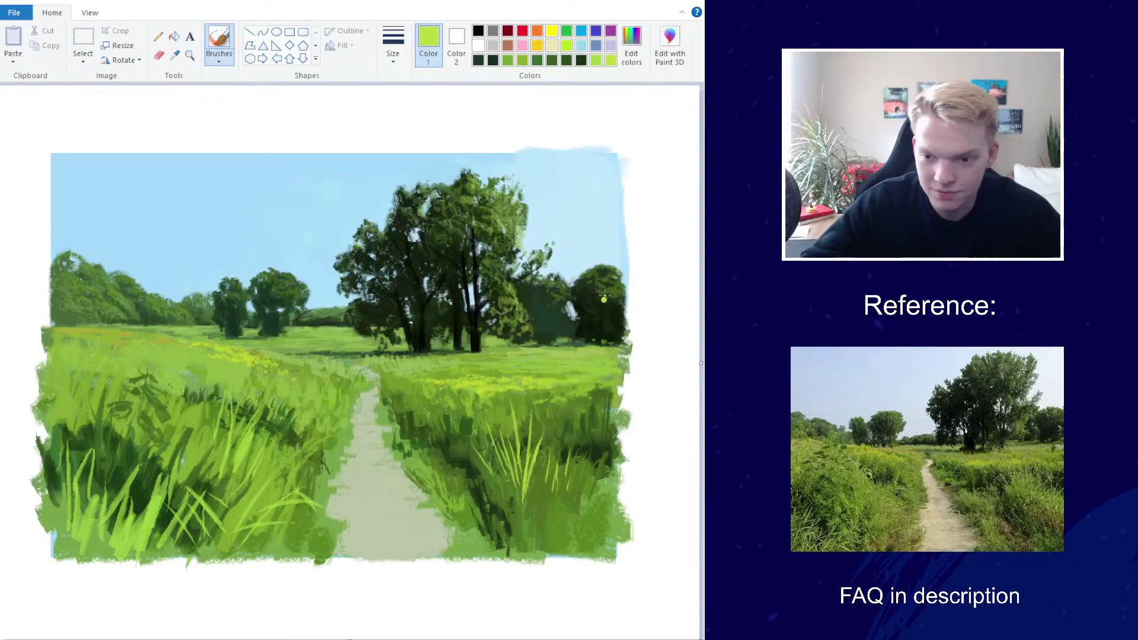
# Darken the paint colour to a mid green and paint thin blades around the bright tuft across the right meadow foreground
pyautogui.click(631, 44)
pyautogui.moveTo(484, 297); pyautogui.dragTo(485, 323)
pyautogui.click(226, 420)
pyautogui.moveTo(521, 441)
pyautogui.mouseDown()
pyautogui.moveTo(530, 474)
pyautogui.moveTo(554, 468)
pyautogui.moveTo(546, 480)
pyautogui.moveTo(567, 459)
pyautogui.mouseUp()
pyautogui.moveTo(537, 505); pyautogui.dragTo(543, 485)
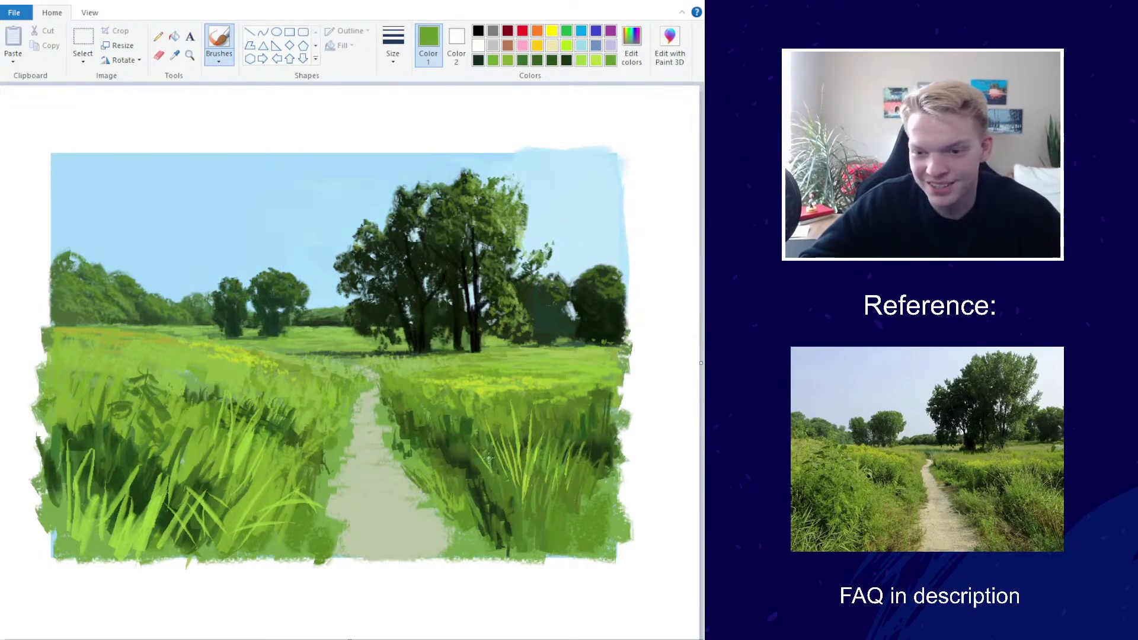
pyautogui.moveTo(468, 465)
pyautogui.mouseDown()
pyautogui.moveTo(504, 469)
pyautogui.moveTo(483, 436)
pyautogui.mouseUp()
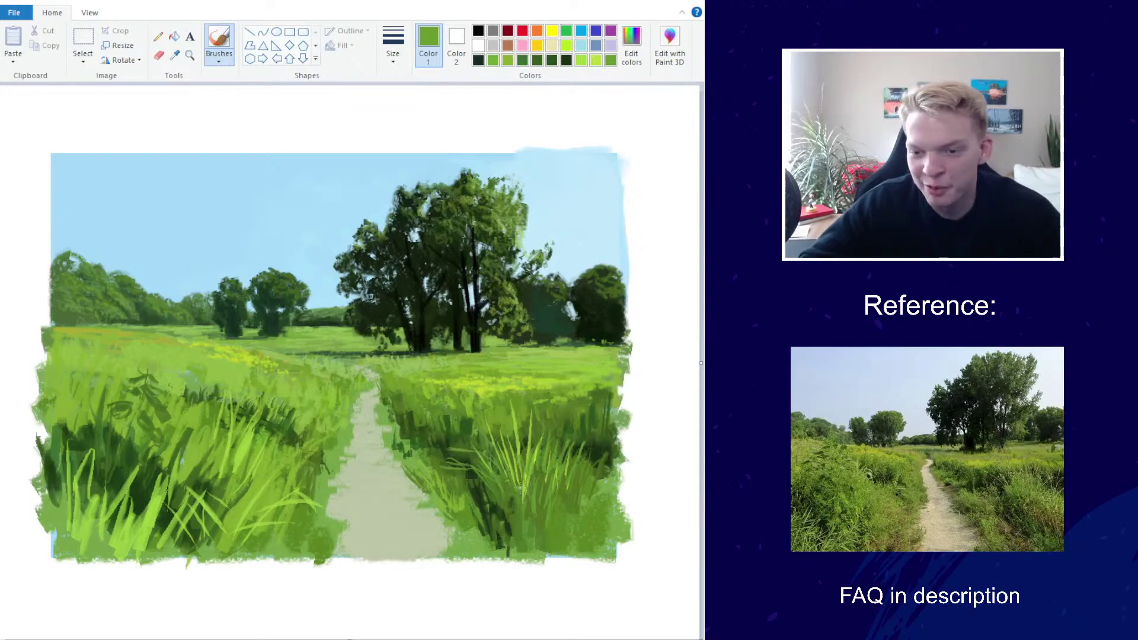
pyautogui.moveTo(519, 487)
pyautogui.mouseDown()
pyautogui.moveTo(488, 515)
pyautogui.moveTo(535, 513)
pyautogui.moveTo(589, 425)
pyautogui.moveTo(594, 451)
pyautogui.moveTo(550, 425)
pyautogui.moveTo(559, 460)
pyautogui.moveTo(589, 440)
pyautogui.moveTo(602, 489)
pyautogui.mouseUp()
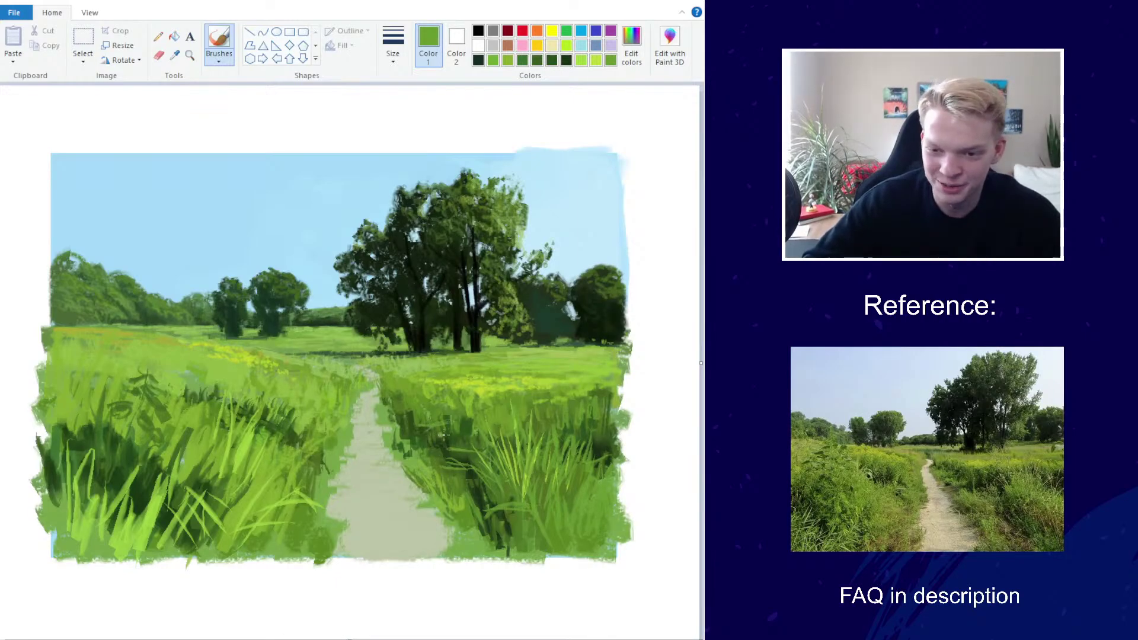
# Lighten the paint colour to RGB 145, 201, 82 and paint thin blades near the right edge of the meadow
pyautogui.click(631, 44)
pyautogui.click(485, 293)
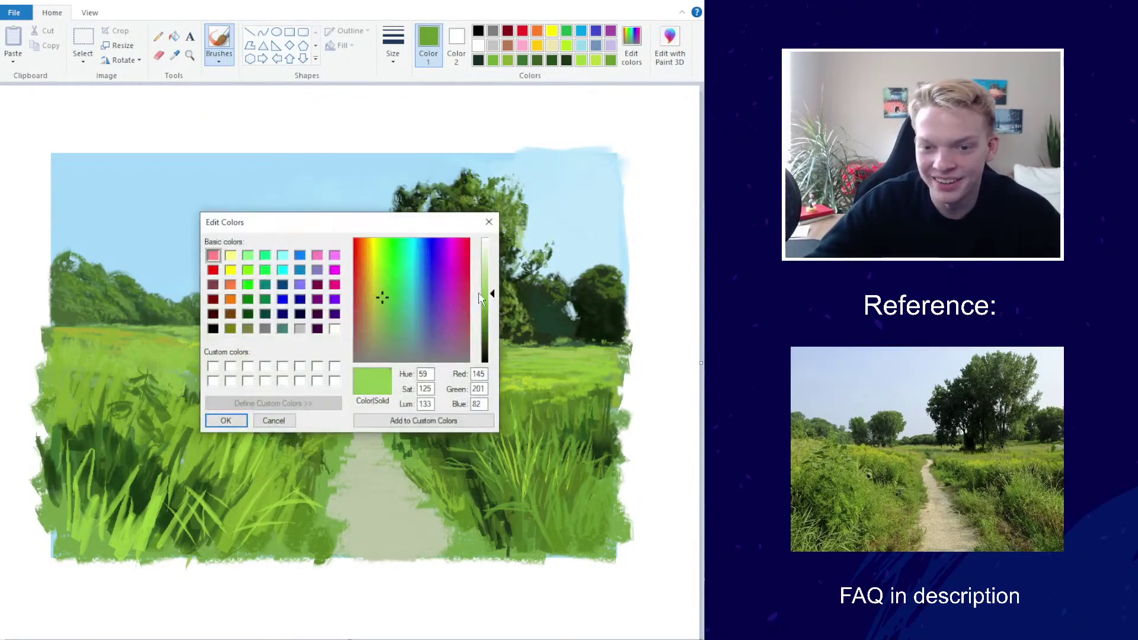
pyautogui.click(226, 420)
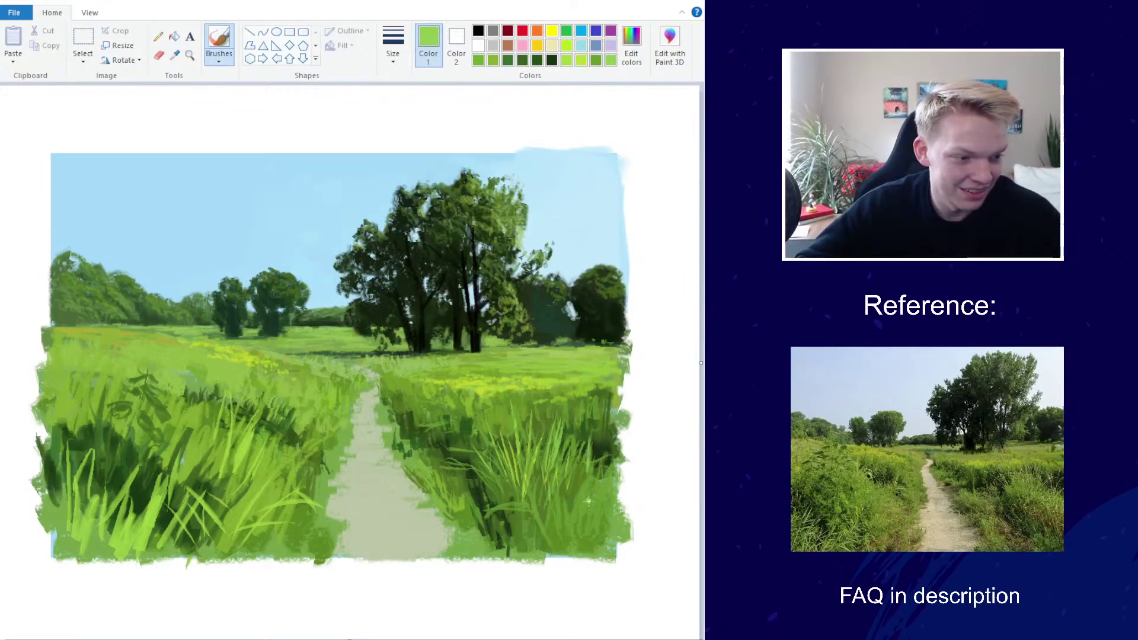
pyautogui.moveTo(588, 496); pyautogui.dragTo(591, 449)
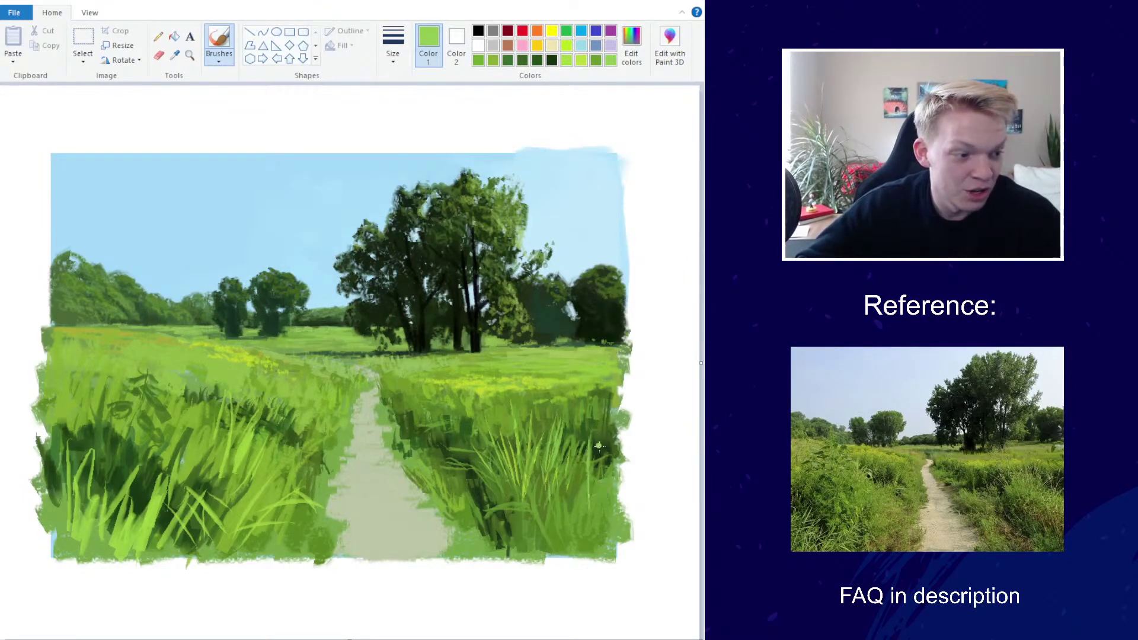
# Paint light green blades over the shadows of the left meadow and a few leaning out toward the path
pyautogui.moveTo(218, 492); pyautogui.dragTo(253, 409)
pyautogui.moveTo(221, 520)
pyautogui.mouseDown()
pyautogui.moveTo(240, 465)
pyautogui.moveTo(258, 471)
pyautogui.mouseUp()
pyautogui.moveTo(172, 468); pyautogui.dragTo(197, 391)
pyautogui.moveTo(191, 443); pyautogui.dragTo(200, 415)
pyautogui.moveTo(160, 489); pyautogui.dragTo(173, 433)
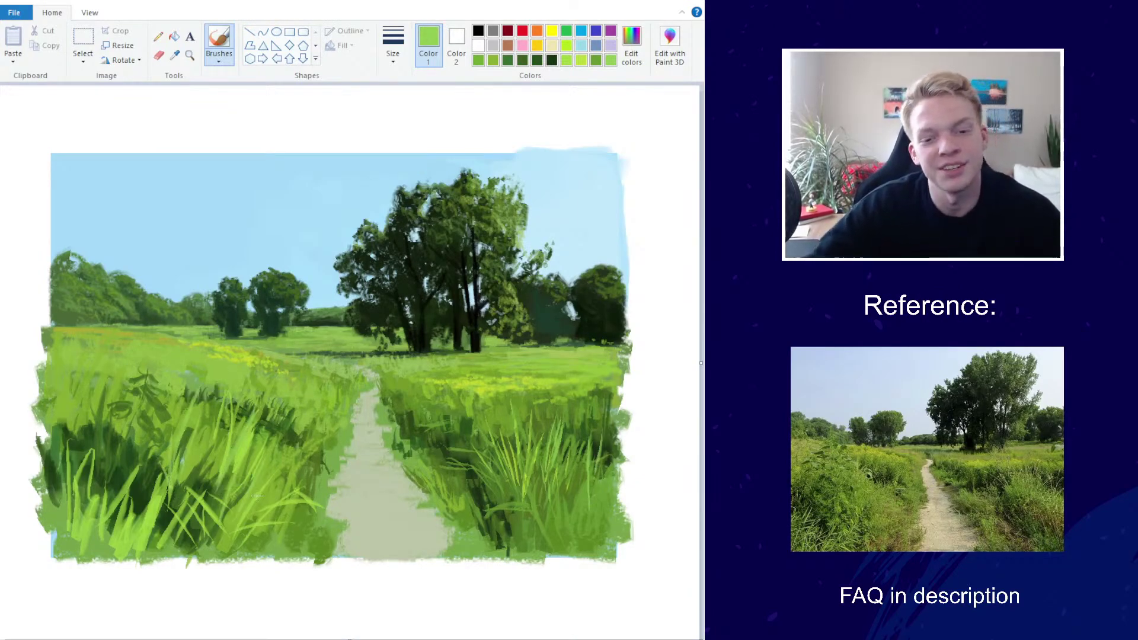
pyautogui.moveTo(277, 501); pyautogui.dragTo(288, 476)
pyautogui.moveTo(301, 489)
pyautogui.mouseDown()
pyautogui.moveTo(330, 465)
pyautogui.moveTo(323, 489)
pyautogui.mouseUp()
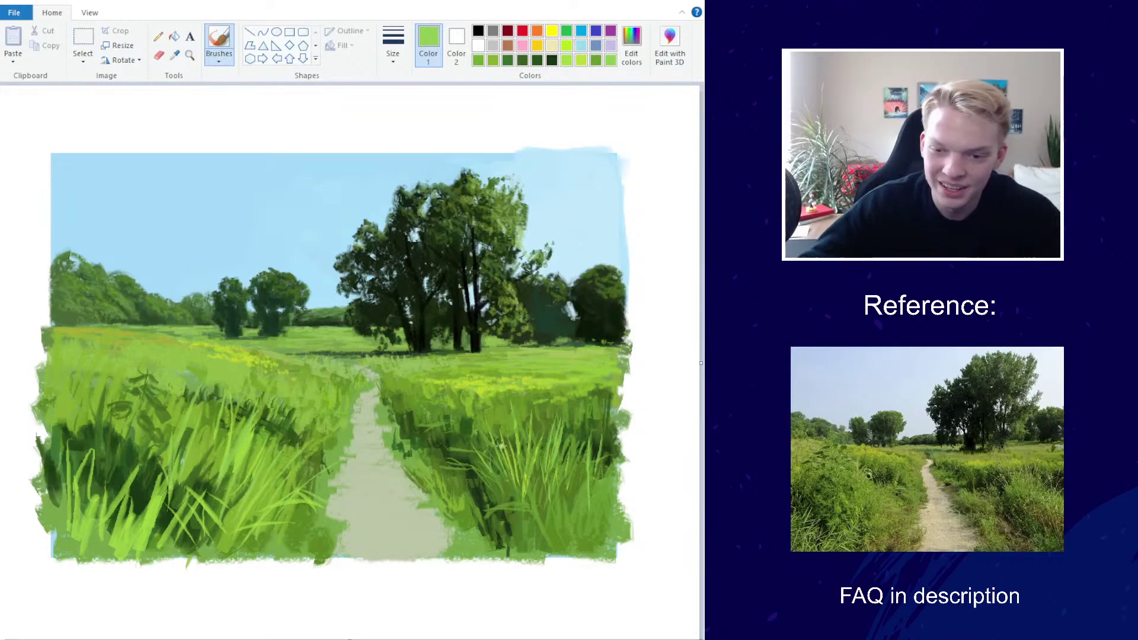
# Paint light blades in the right meadow beside the path and check the whole painting at reduced size
pyautogui.moveTo(422, 488); pyautogui.dragTo(449, 472)
pyautogui.moveTo(444, 483); pyautogui.dragTo(487, 456)
pyautogui.scroll(-4, 431, 423)
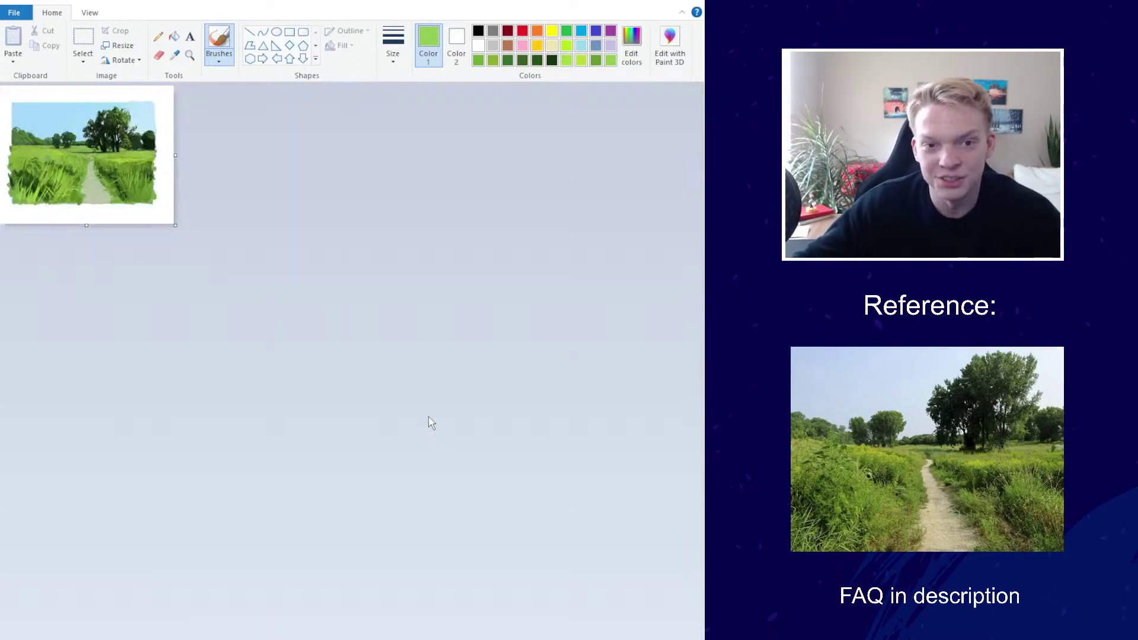
pyautogui.scroll(4, 431, 413)
pyautogui.scroll(2, 434, 406)
pyautogui.scroll(-2, 434, 406)
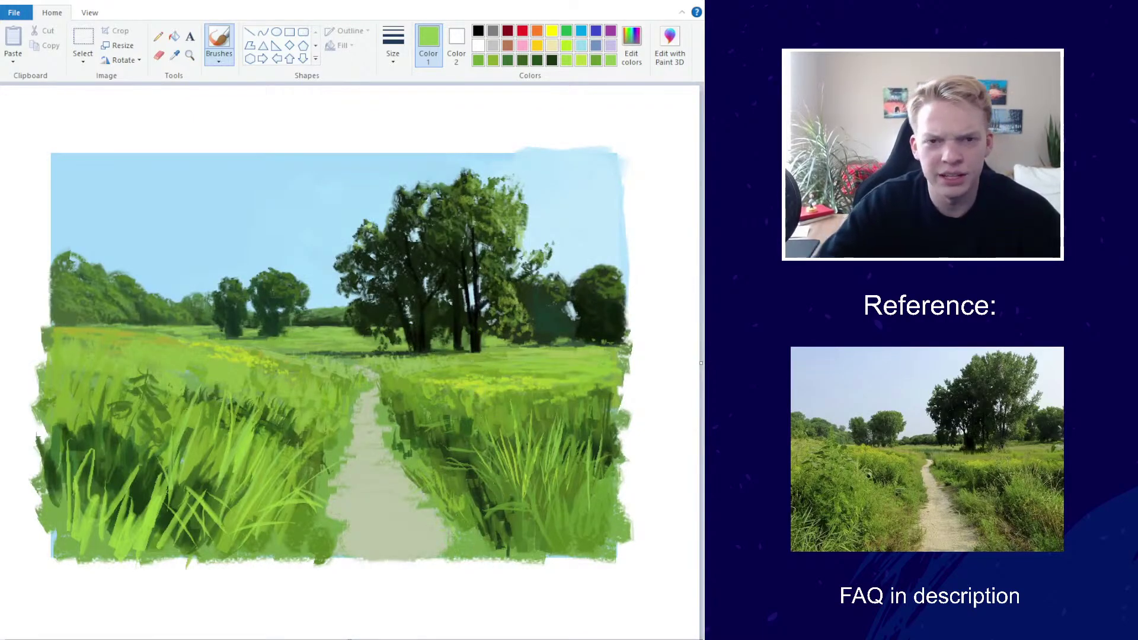
# Sample a dark green from the right tuft and paint dark blades between the right grasses, at the path's edge and in the left foreground
pyautogui.click(177, 59)
pyautogui.click(519, 512)
pyautogui.moveTo(426, 507)
pyautogui.mouseDown()
pyautogui.moveTo(443, 539)
pyautogui.moveTo(477, 506)
pyautogui.mouseUp()
pyautogui.moveTo(522, 546)
pyautogui.mouseDown()
pyautogui.moveTo(547, 545)
pyautogui.moveTo(553, 524)
pyautogui.moveTo(516, 513)
pyautogui.moveTo(560, 523)
pyautogui.mouseUp()
pyautogui.moveTo(569, 524); pyautogui.dragTo(576, 456)
pyautogui.moveTo(447, 464); pyautogui.dragTo(458, 455)
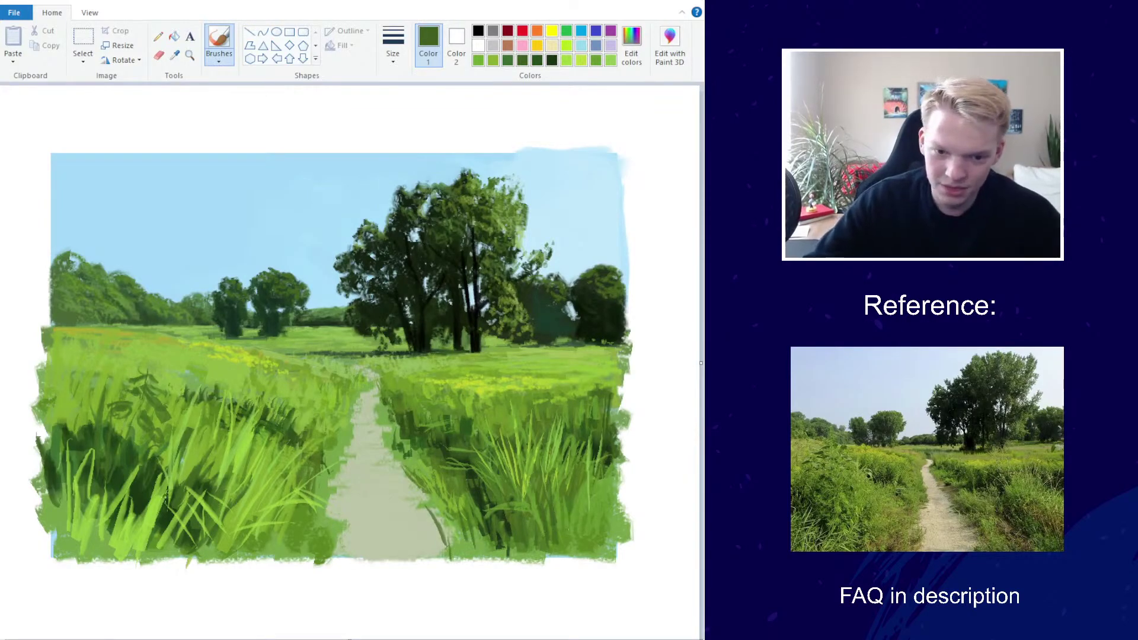
pyautogui.moveTo(202, 547); pyautogui.dragTo(226, 486)
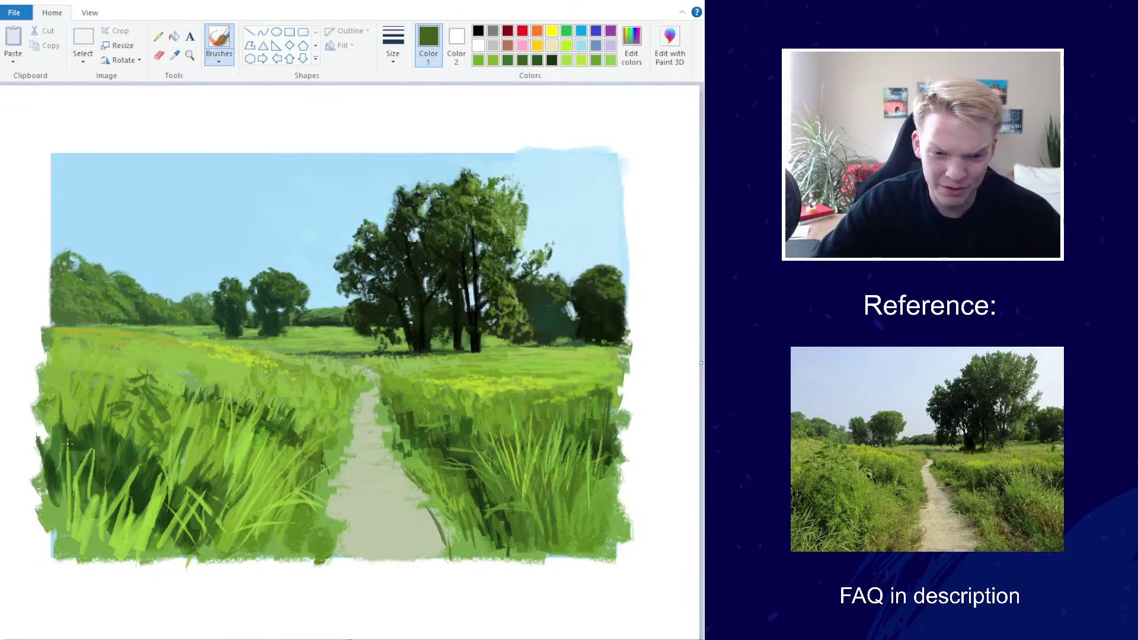
# Sample an olive green from the left meadow and paint mid-tone blades through its shadows and toward the path
pyautogui.click(175, 54)
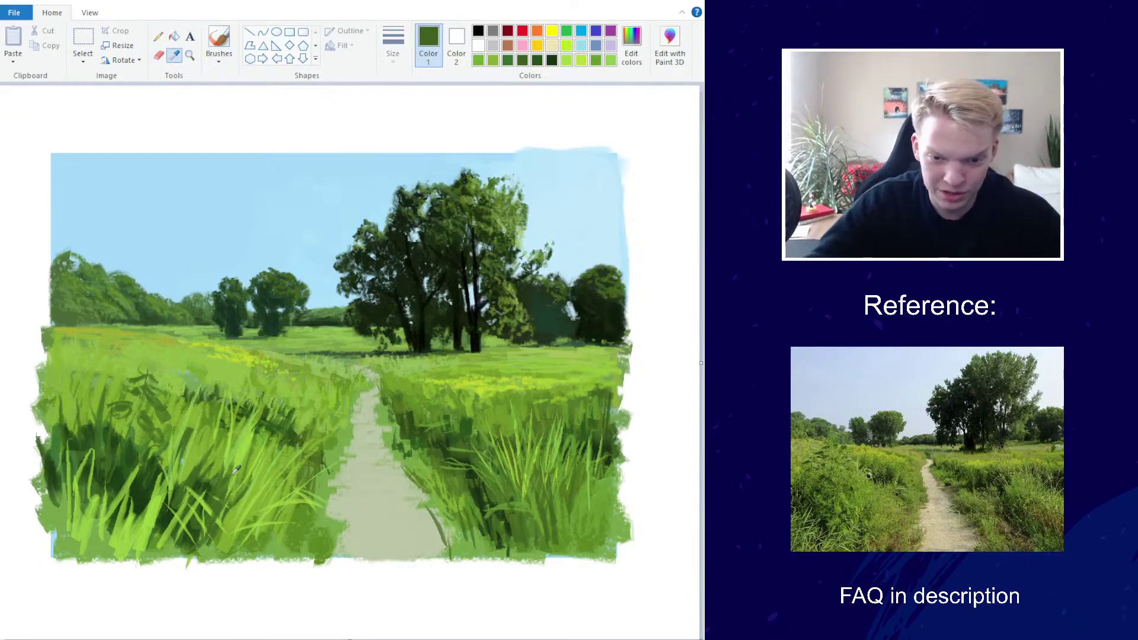
pyautogui.click(238, 474)
pyautogui.moveTo(208, 515); pyautogui.dragTo(186, 437)
pyautogui.moveTo(124, 491)
pyautogui.mouseDown()
pyautogui.moveTo(122, 442)
pyautogui.moveTo(102, 403)
pyautogui.moveTo(125, 459)
pyautogui.moveTo(94, 420)
pyautogui.mouseUp()
pyautogui.moveTo(240, 536)
pyautogui.mouseDown()
pyautogui.moveTo(254, 496)
pyautogui.moveTo(289, 493)
pyautogui.mouseUp()
pyautogui.moveTo(284, 542)
pyautogui.mouseDown()
pyautogui.moveTo(310, 500)
pyautogui.moveTo(295, 504)
pyautogui.mouseUp()
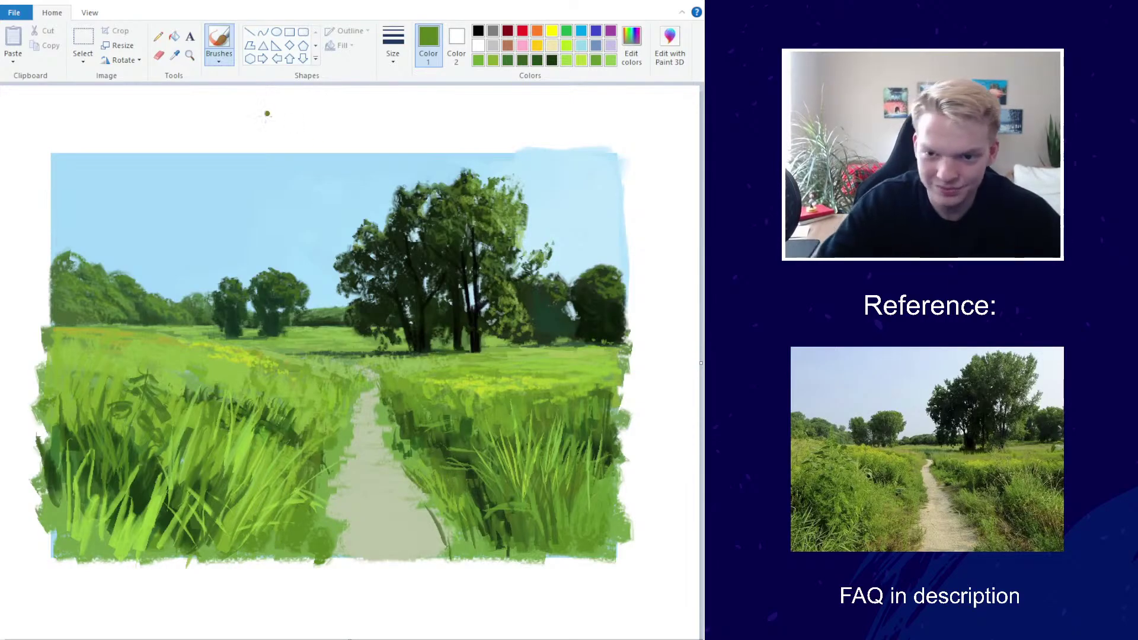
pyautogui.scroll(-3, 281, 122)
pyautogui.scroll(3, 209, 107)
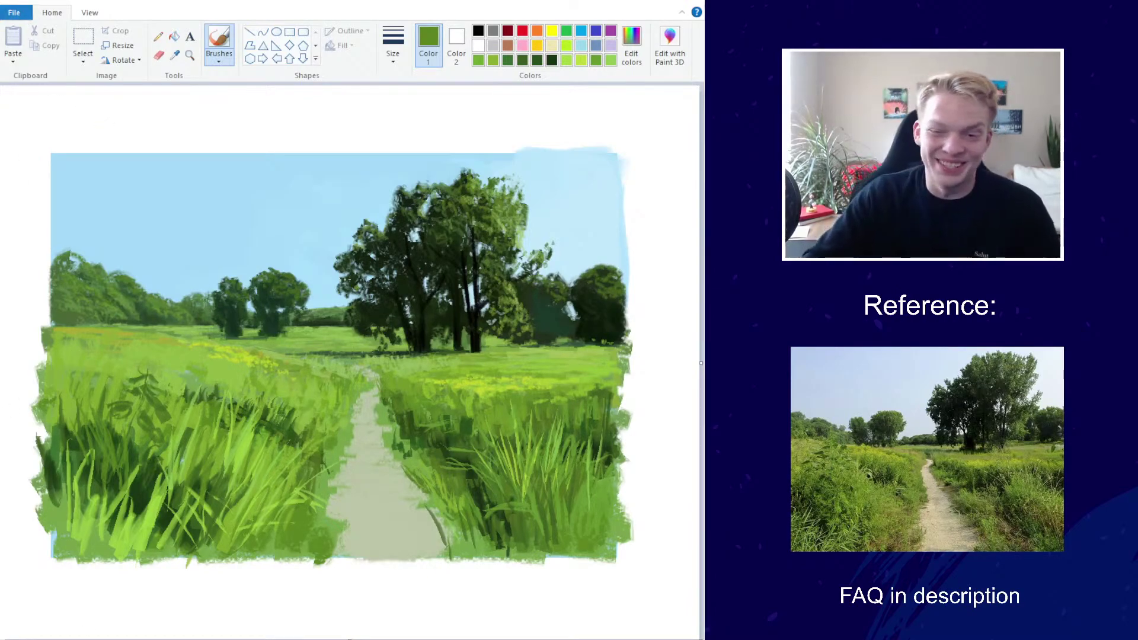
# Sample near-black from the large tree's trunk and darken the left part of its foliage
pyautogui.click(174, 54)
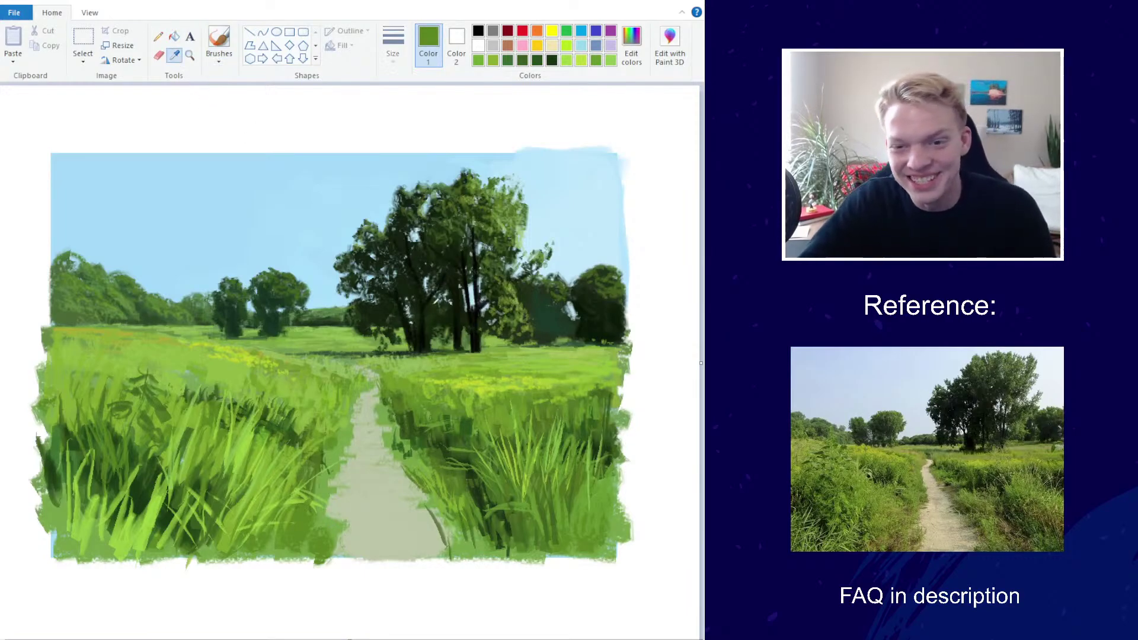
pyautogui.click(424, 325)
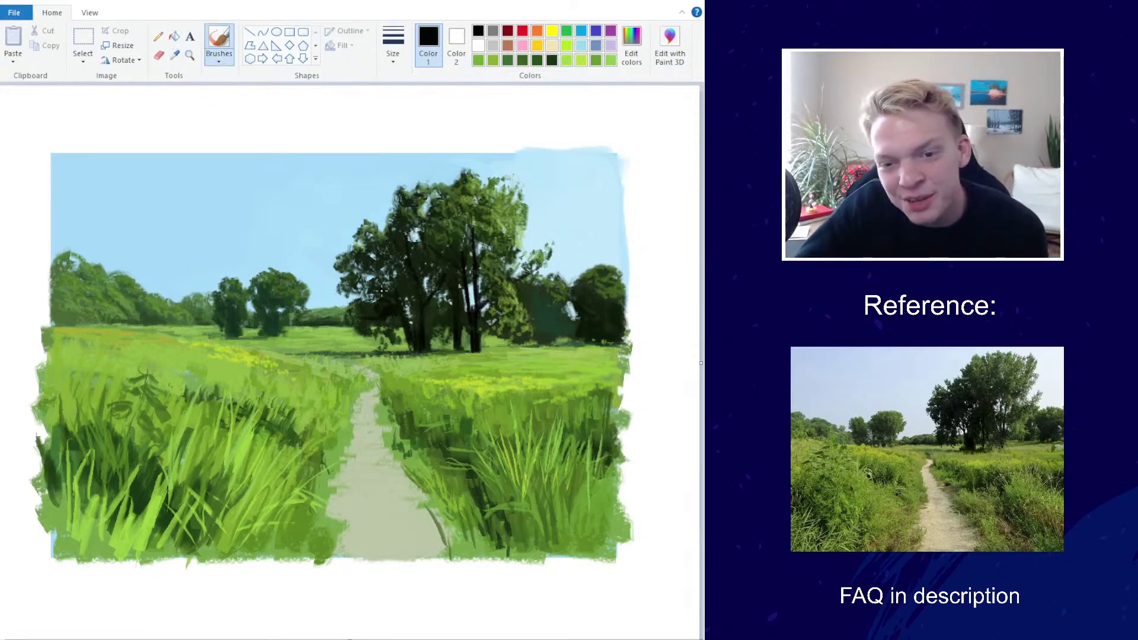
pyautogui.moveTo(382, 290)
pyautogui.mouseDown()
pyautogui.moveTo(355, 272)
pyautogui.moveTo(391, 263)
pyautogui.mouseUp()
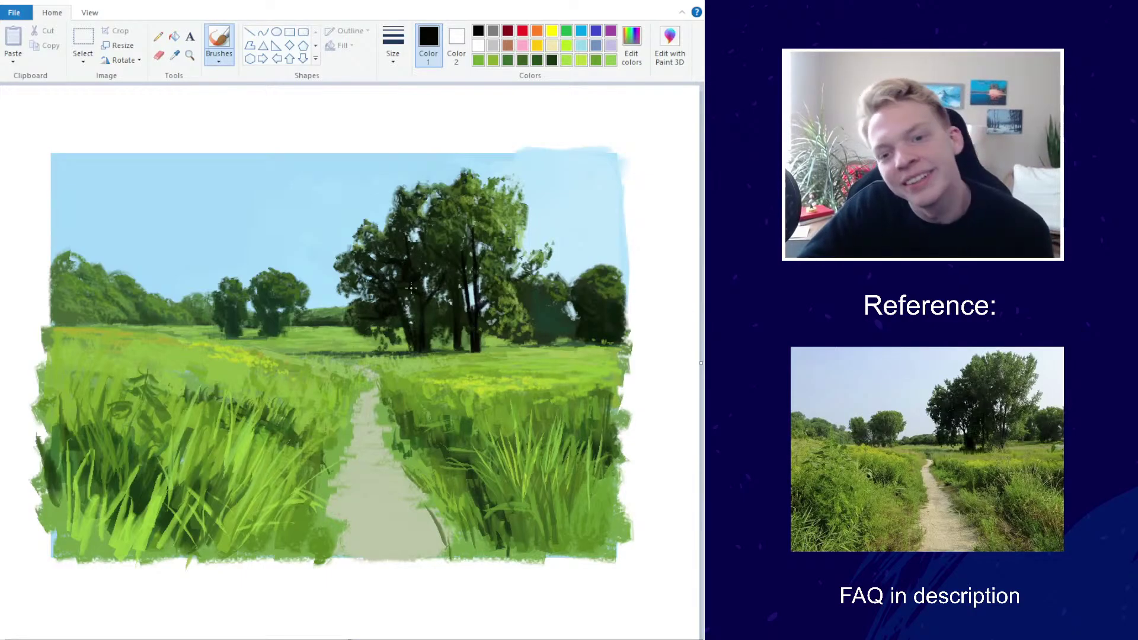
# Enlarge the brush and lighten the near-black to a dark green, RGB 9, 51, 35, for the large tree's foliage
pyautogui.click(393, 46)
pyautogui.click(380, 169)
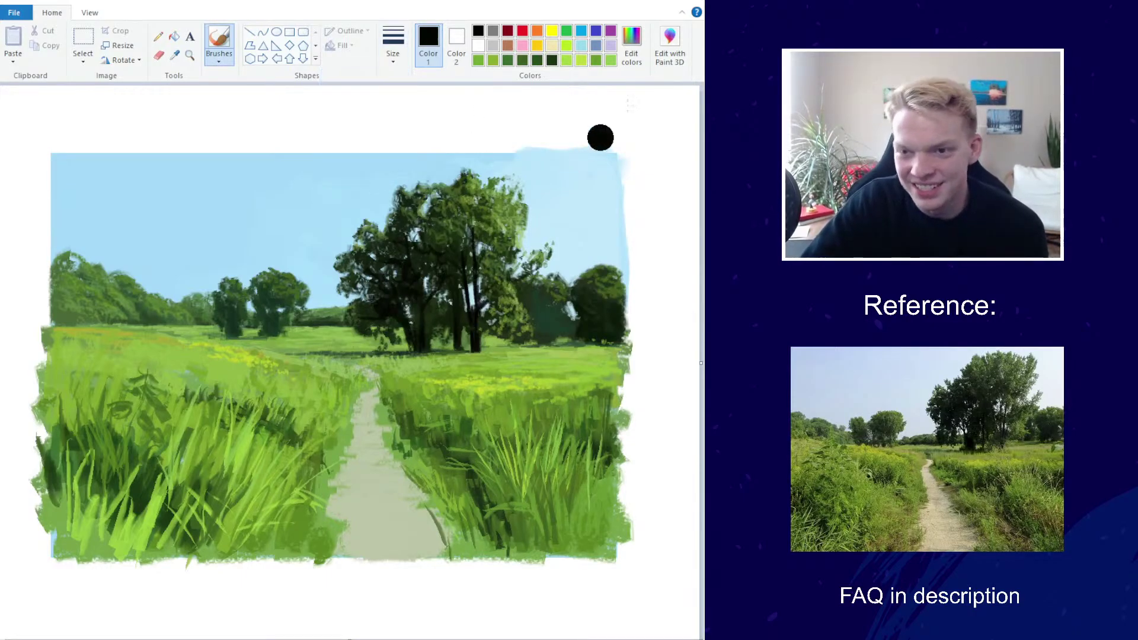
pyautogui.click(629, 46)
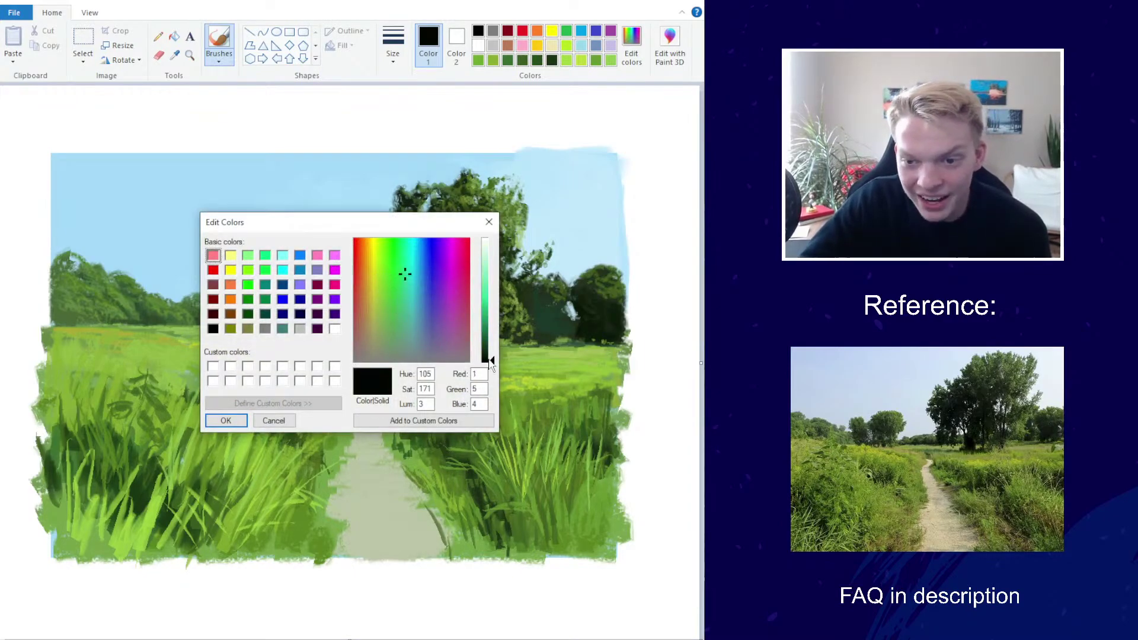
pyautogui.moveTo(491, 363); pyautogui.dragTo(491, 348)
pyautogui.click(225, 420)
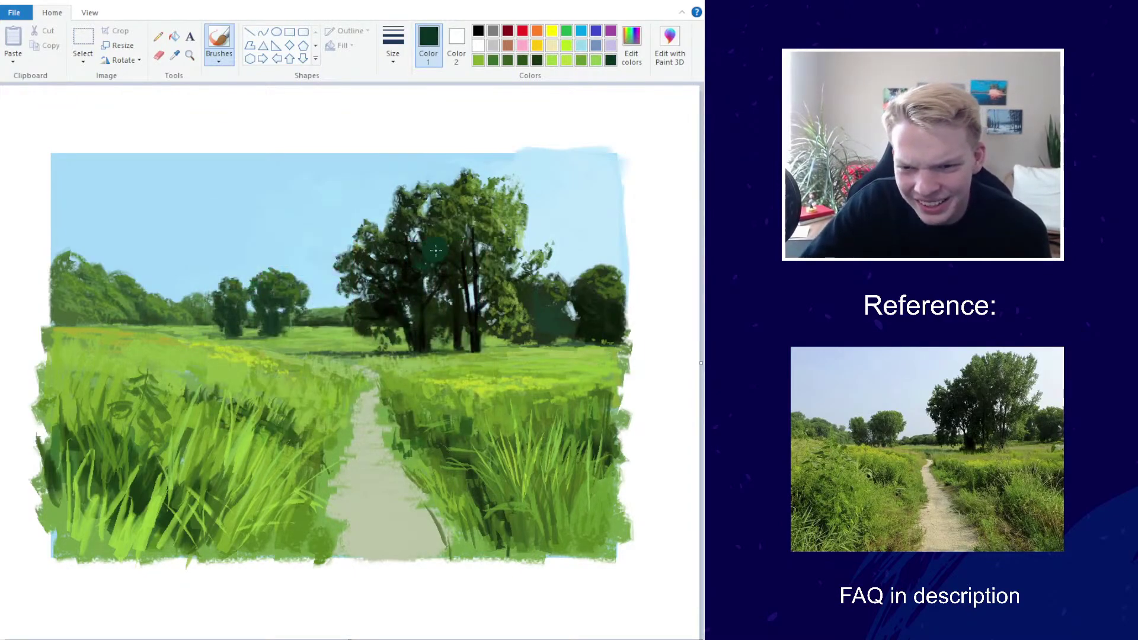
# Mute the dark green to RGB 14, 46, 36 and paint soft shadow patches across the large tree's crown
pyautogui.click(631, 46)
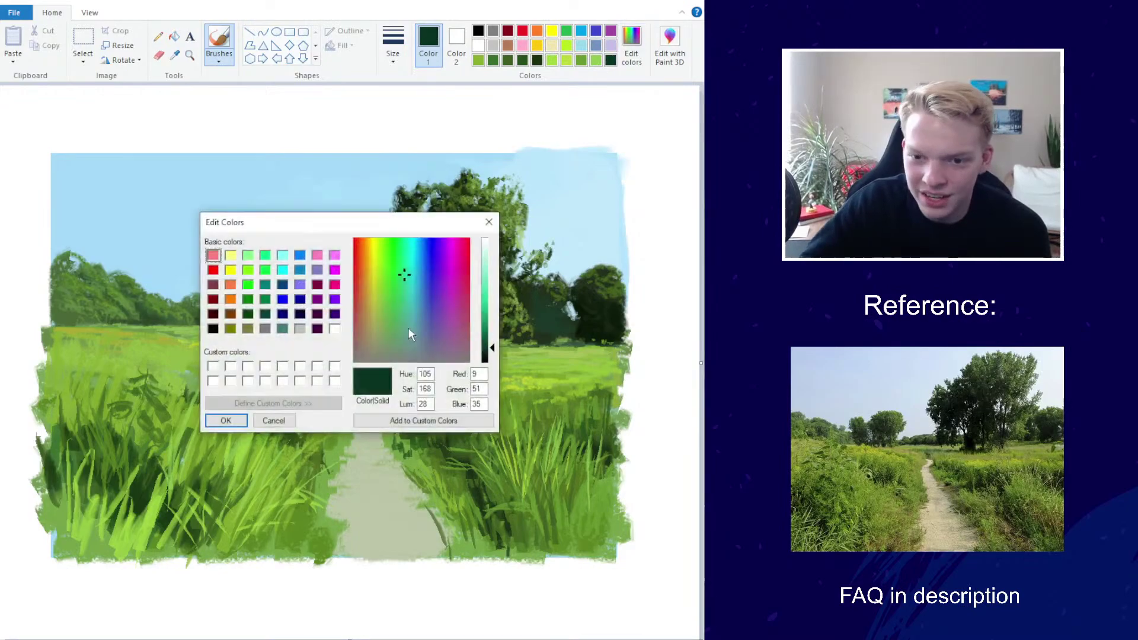
pyautogui.click(406, 295)
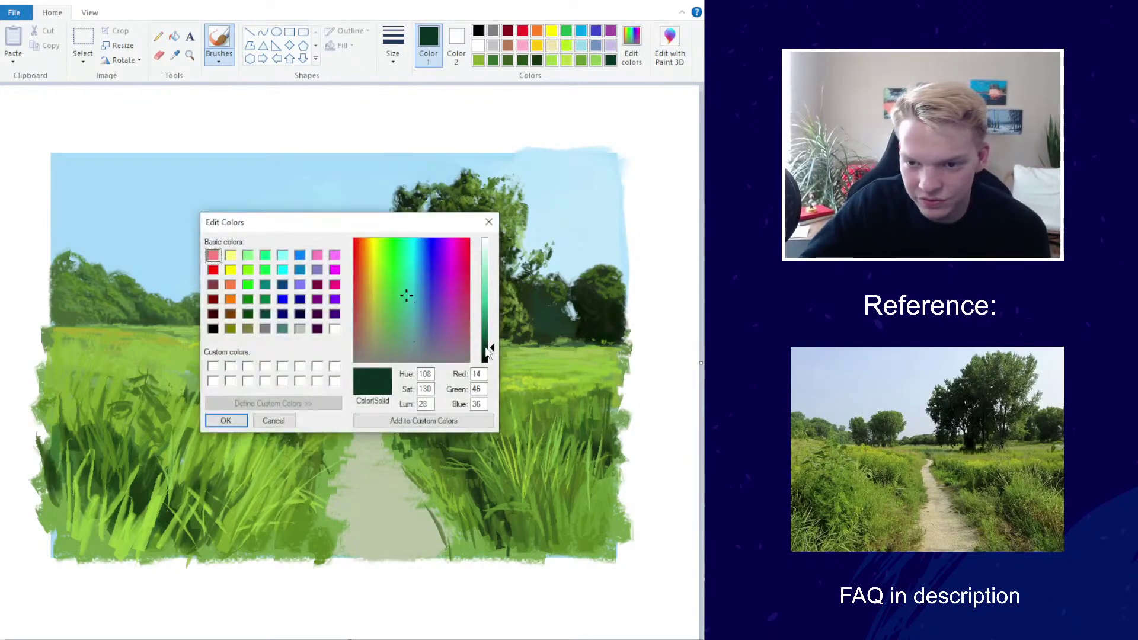
pyautogui.click(241, 421)
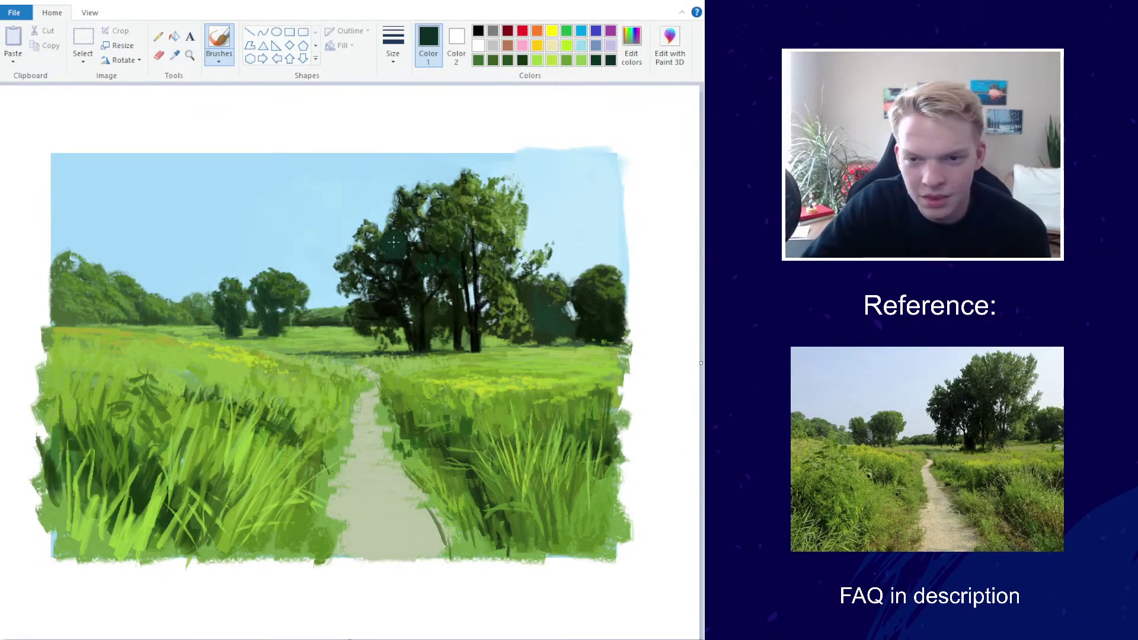
pyautogui.moveTo(409, 256)
pyautogui.mouseDown()
pyautogui.moveTo(384, 263)
pyautogui.moveTo(409, 219)
pyautogui.moveTo(355, 271)
pyautogui.moveTo(379, 311)
pyautogui.moveTo(462, 293)
pyautogui.moveTo(468, 254)
pyautogui.moveTo(495, 243)
pyautogui.mouseUp()
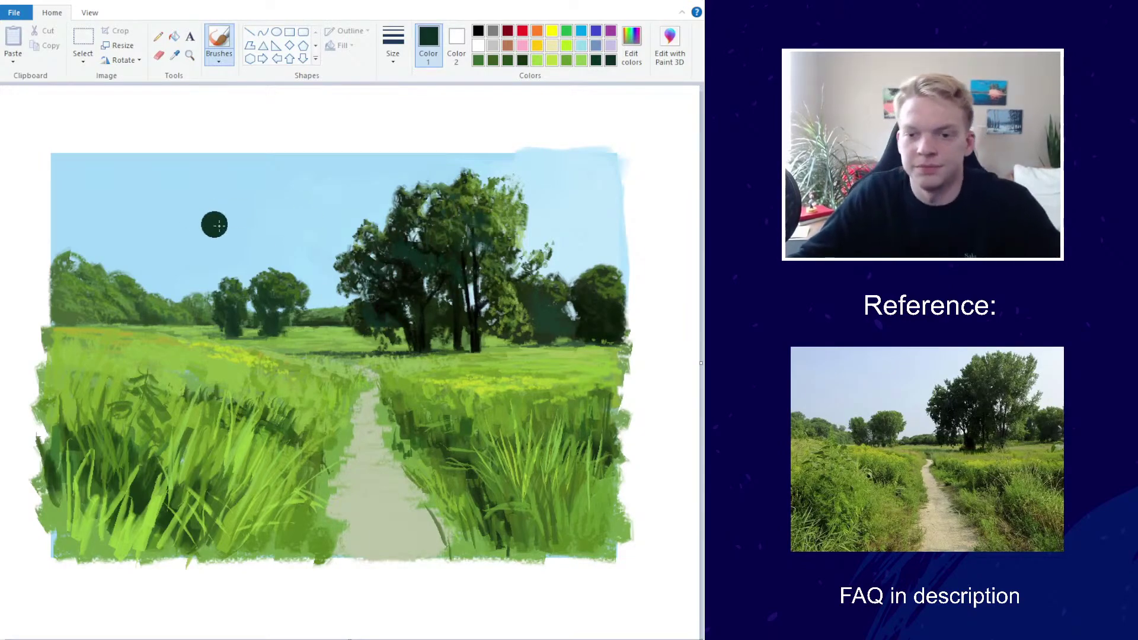
pyautogui.scroll(-1, 294, 360)
pyautogui.scroll(1, 286, 352)
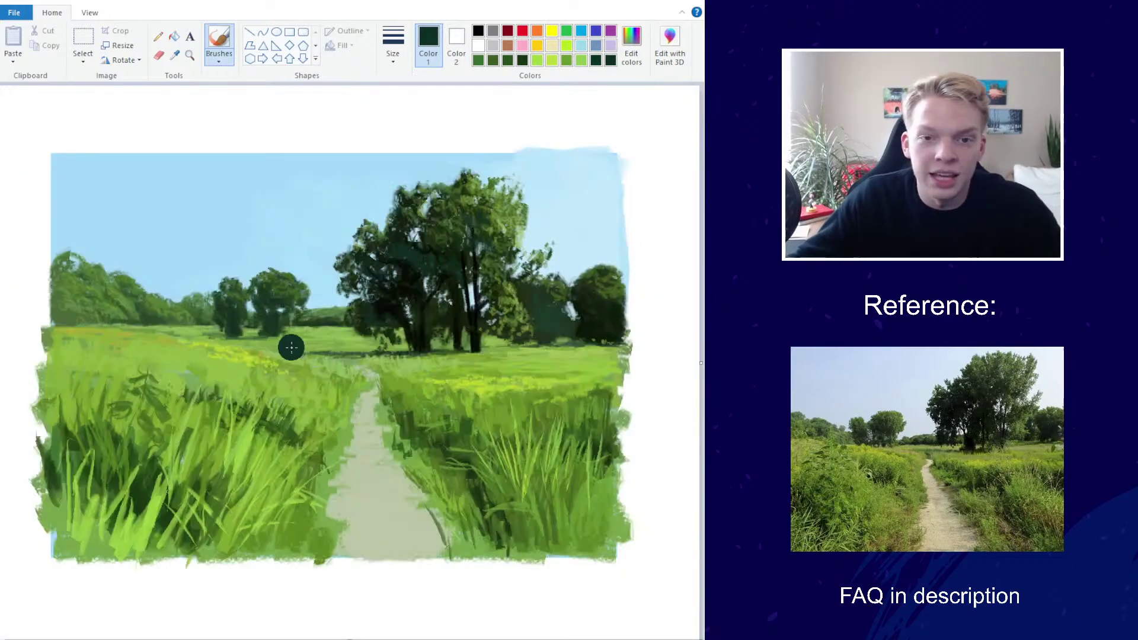
pyautogui.click(393, 47)
pyautogui.click(390, 97)
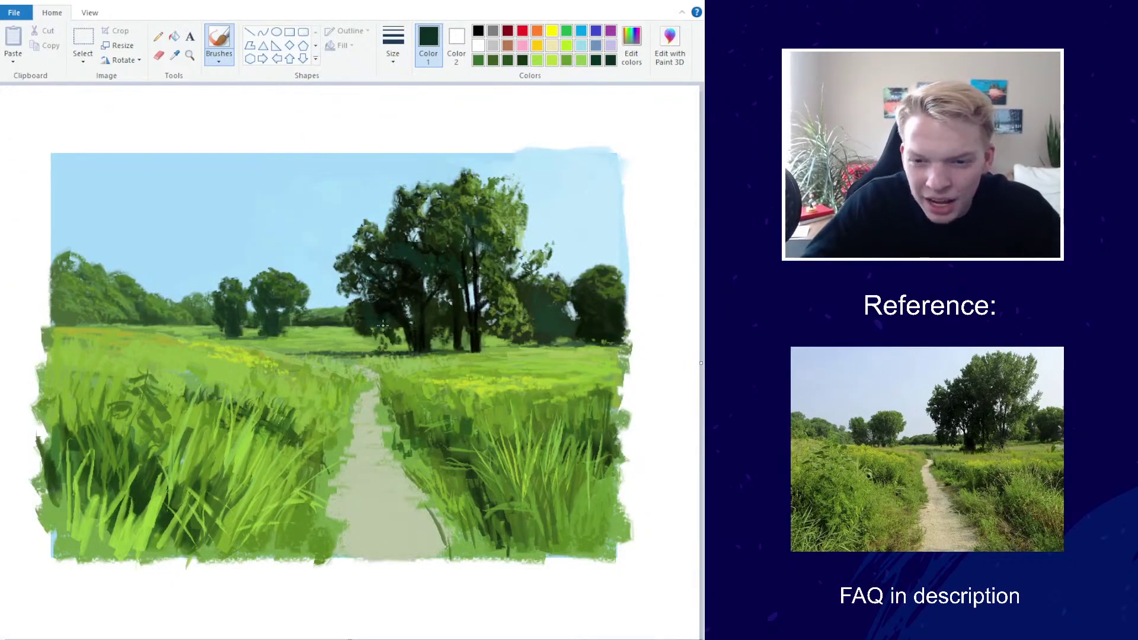
pyautogui.click(174, 55)
pyautogui.click(360, 312)
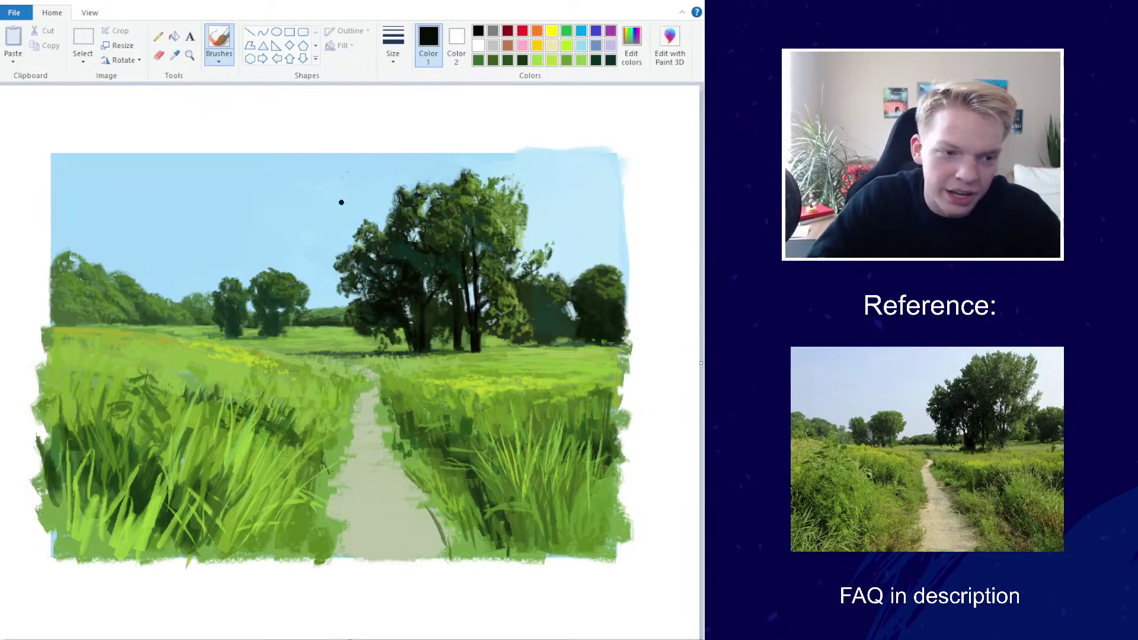
# Sample the dark green of the small distant tree, darken it slightly, change the brush size and paint thin trunks beneath the small trees
pyautogui.click(175, 55)
pyautogui.click(278, 302)
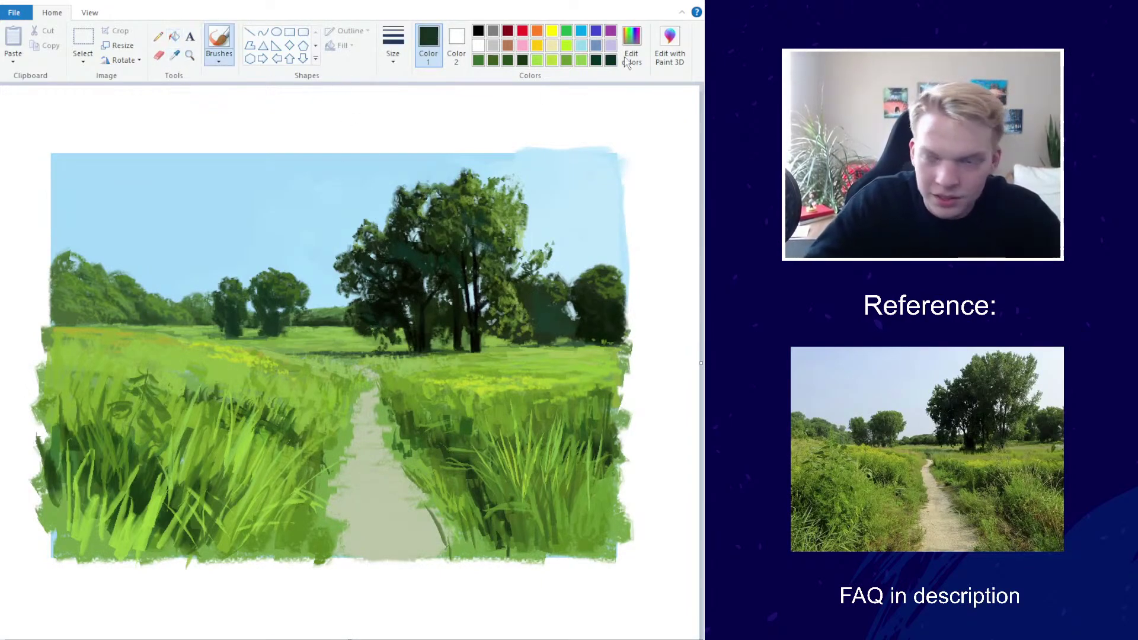
pyautogui.click(631, 45)
pyautogui.moveTo(491, 354); pyautogui.dragTo(491, 358)
pyautogui.click(226, 420)
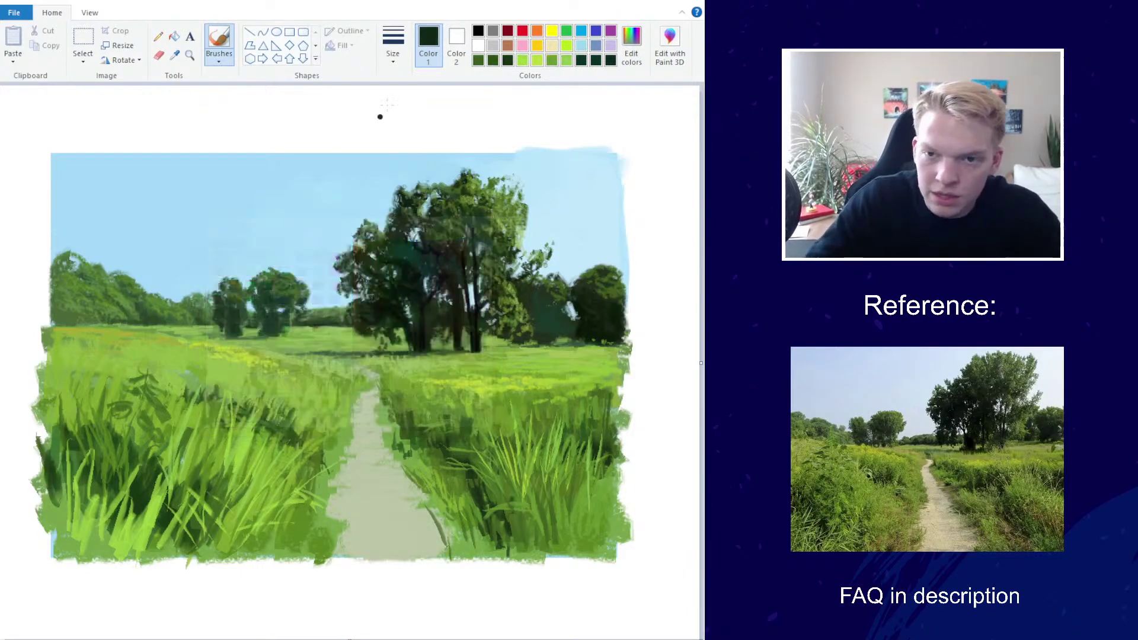
pyautogui.click(393, 44)
pyautogui.click(363, 136)
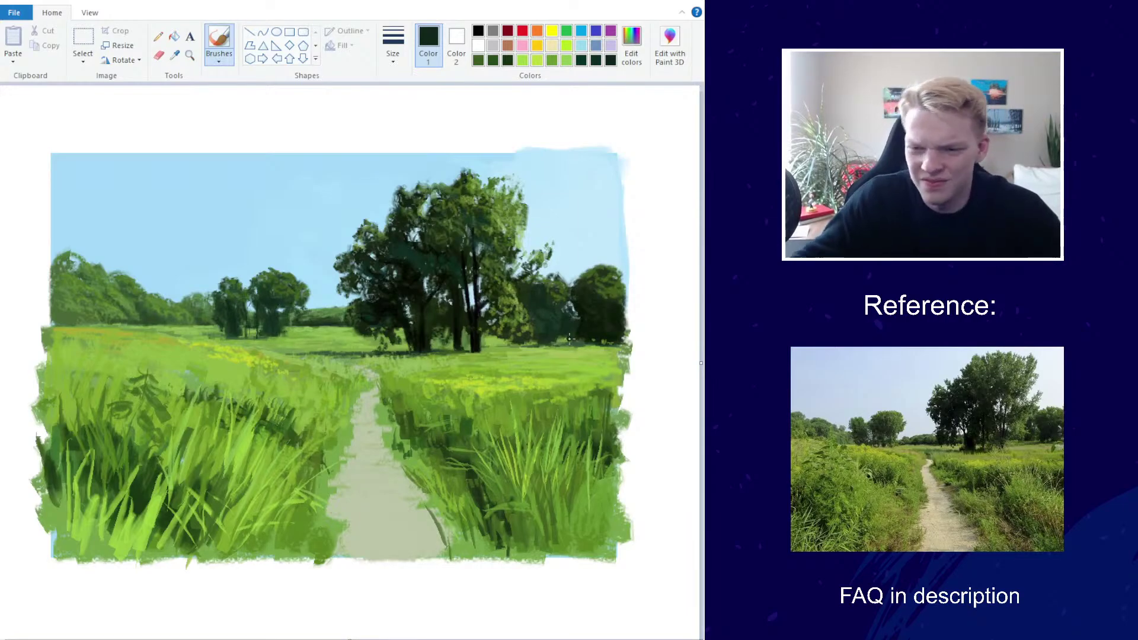
# Paint dark ground shadows along the base of the large tree and under the small distant trees
pyautogui.scroll(-5, 490, 348)
pyautogui.scroll(5, 474, 388)
pyautogui.scroll(2, 474, 388)
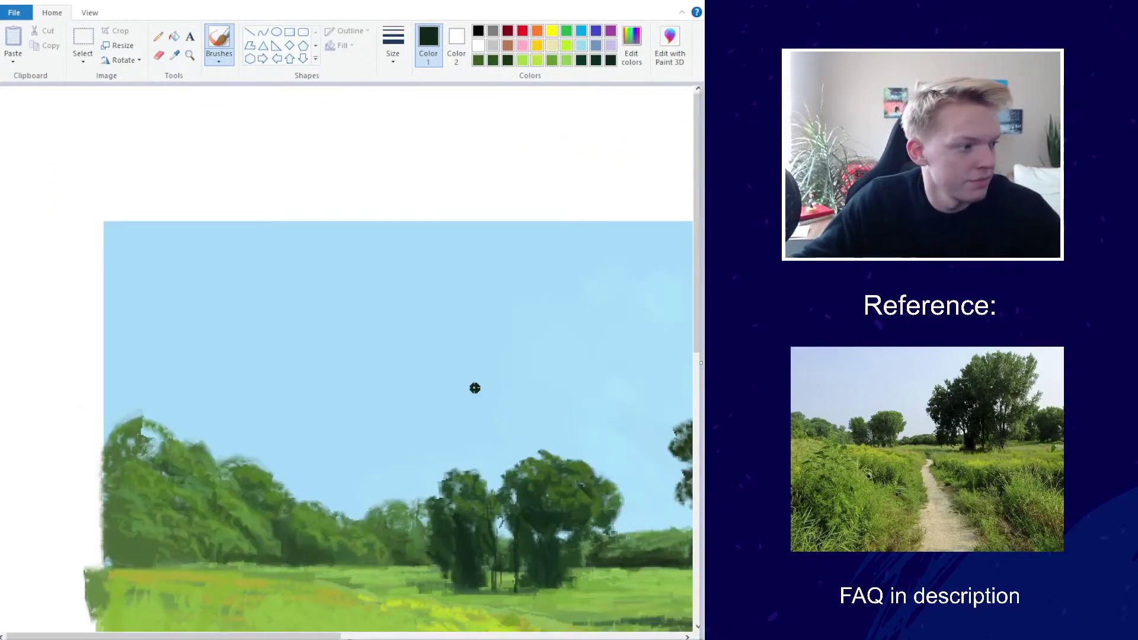
pyautogui.scroll(-2, 472, 386)
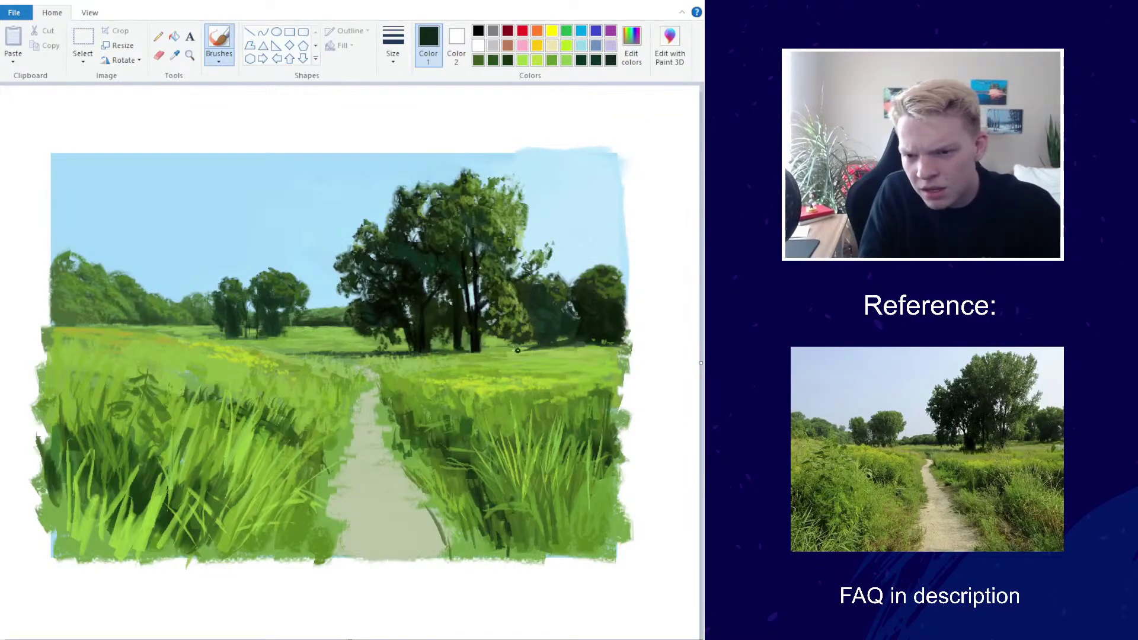
pyautogui.moveTo(520, 345)
pyautogui.mouseDown()
pyautogui.moveTo(570, 344)
pyautogui.moveTo(481, 346)
pyautogui.mouseUp()
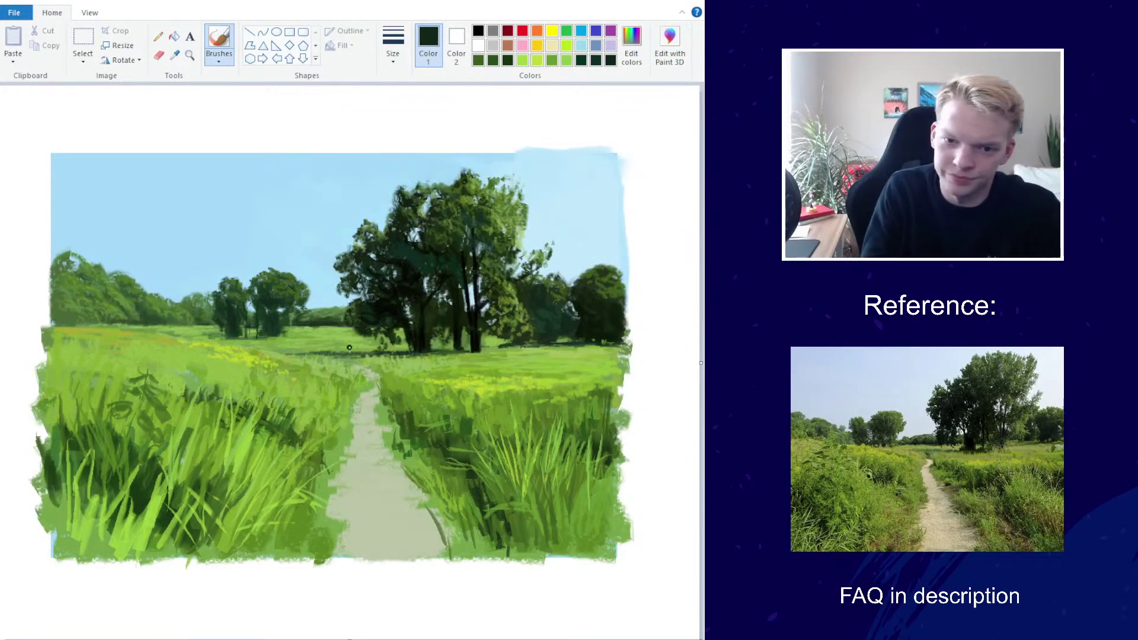
pyautogui.moveTo(231, 334); pyautogui.dragTo(205, 336)
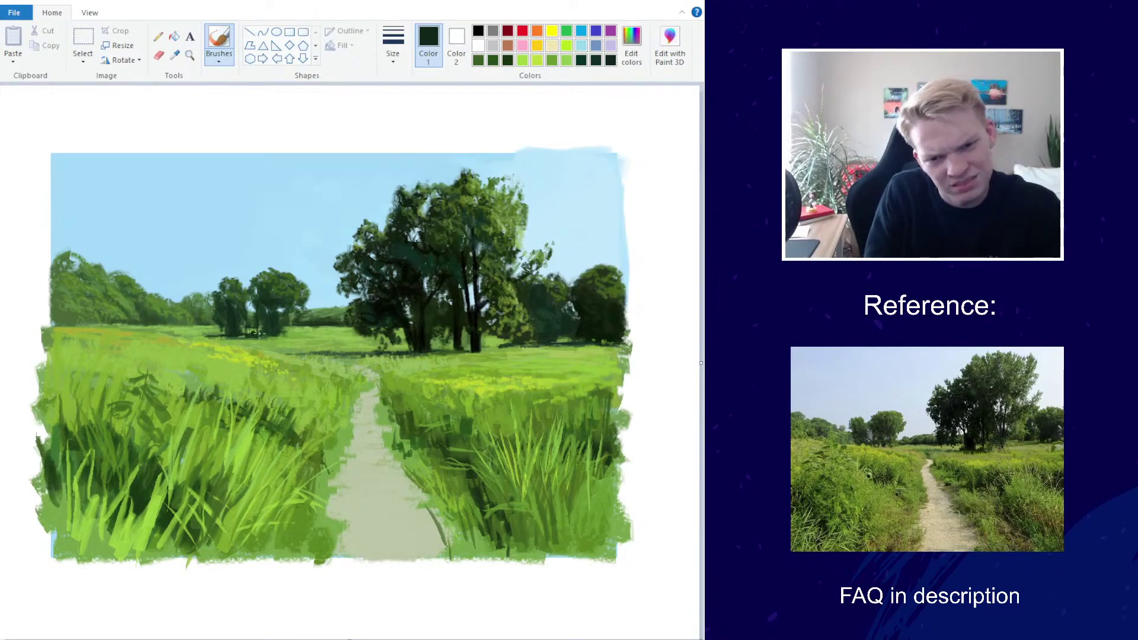
# Choose the Rectangle shape with white as the drawing colour and adjust its fill and outline style
pyautogui.keyDown('ctrl'); pyautogui.scroll(-2, 298, 336); pyautogui.keyUp('ctrl')
pyautogui.scroll(-1, 353, 342)
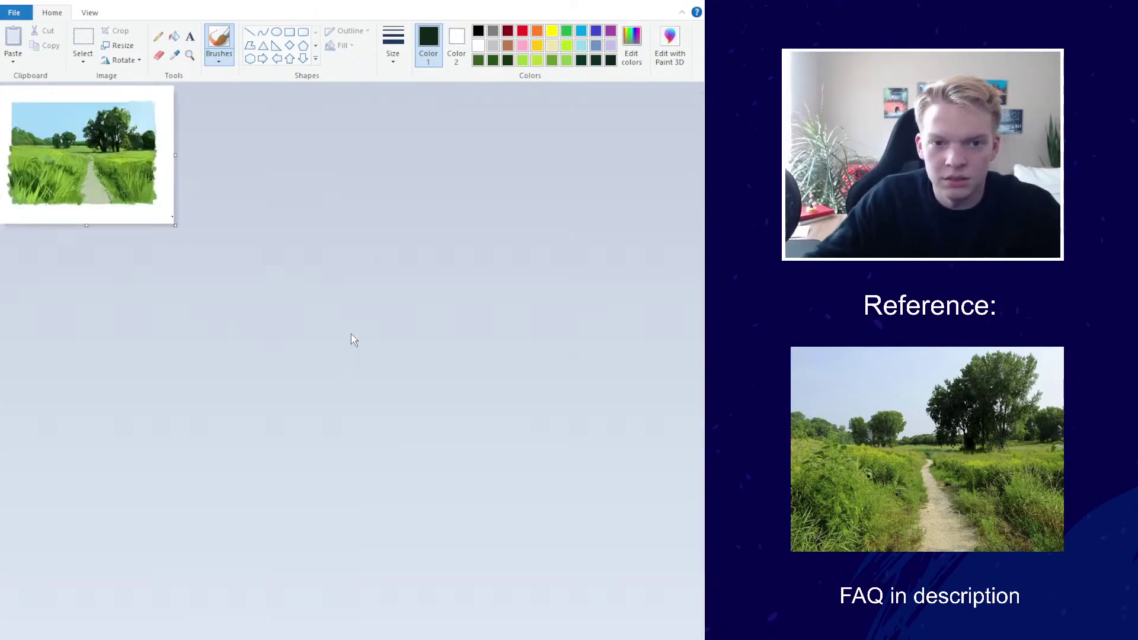
pyautogui.scroll(3, 350, 356)
pyautogui.scroll(-1, 350, 374)
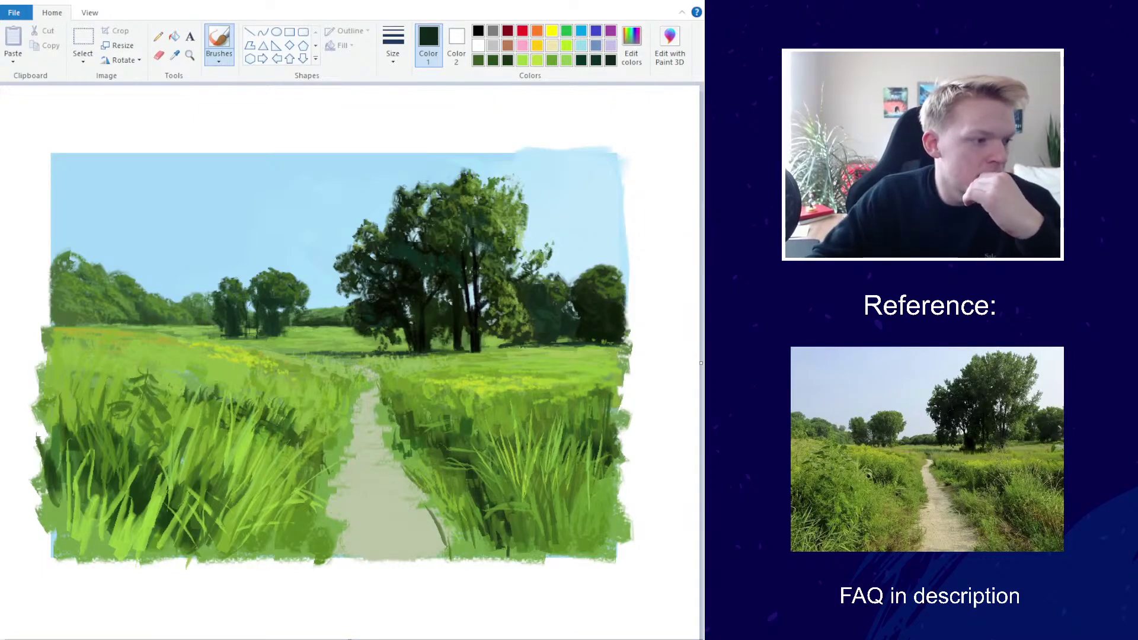
pyautogui.click(289, 32)
pyautogui.click(342, 47)
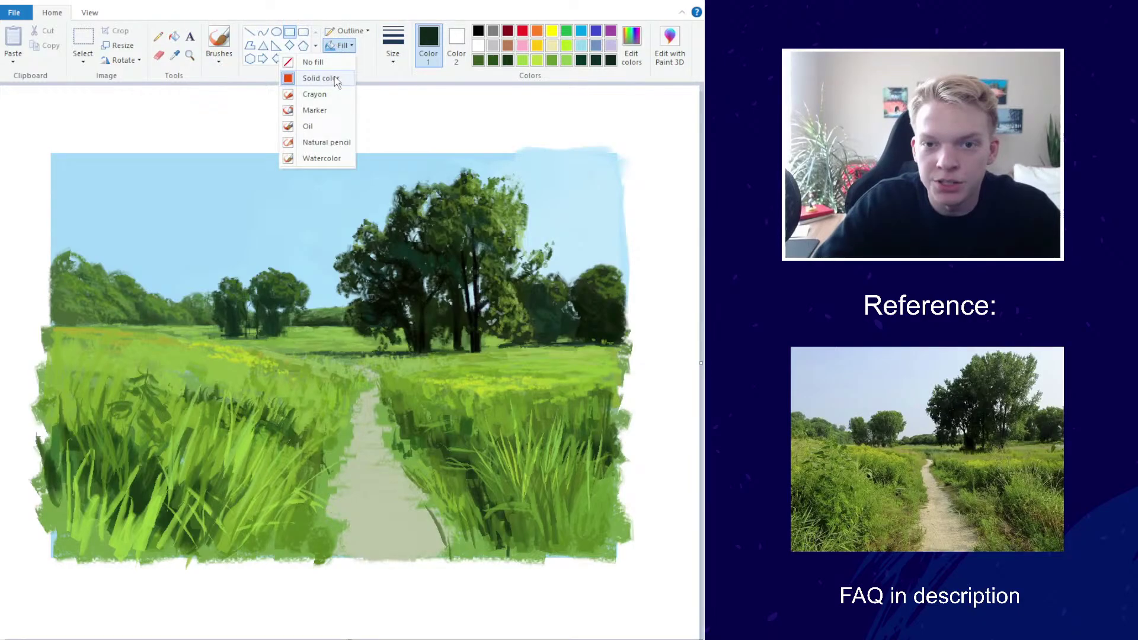
pyautogui.click(333, 77)
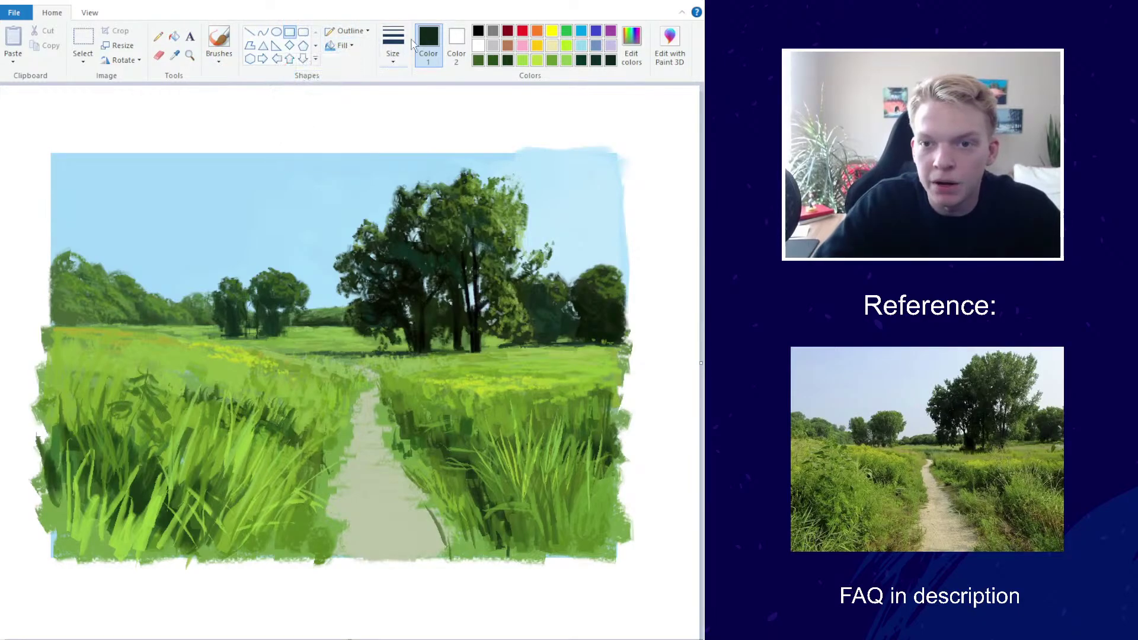
pyautogui.click(477, 45)
pyautogui.click(362, 35)
pyautogui.click(349, 44)
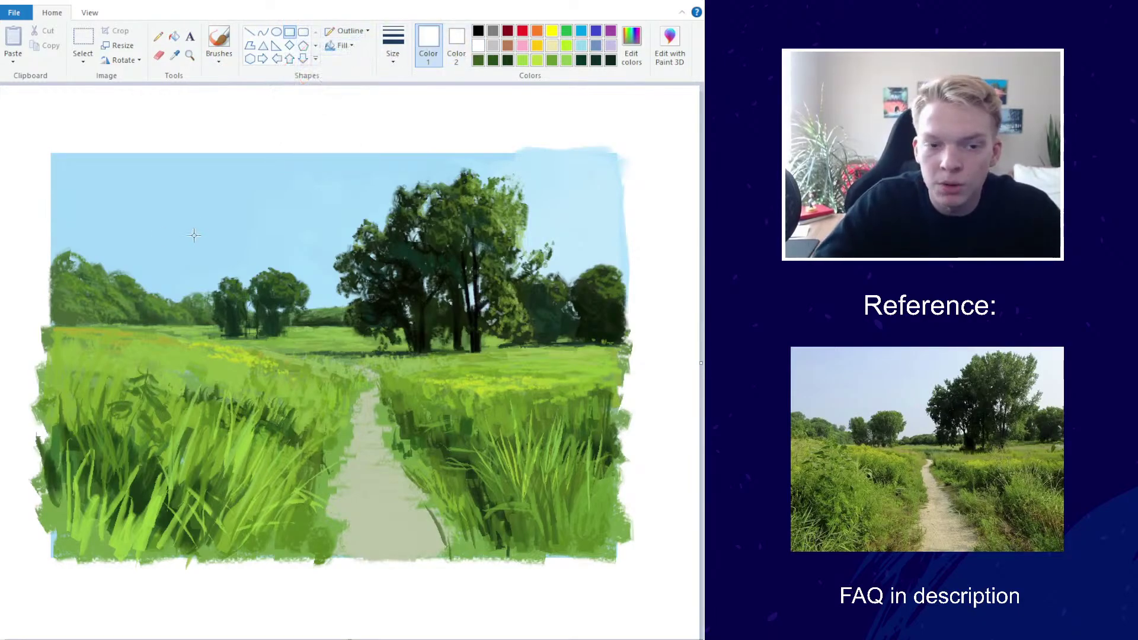
pyautogui.moveTo(44, 153); pyautogui.dragTo(489, 500)
pyautogui.hotkey('ctrl', 'z')
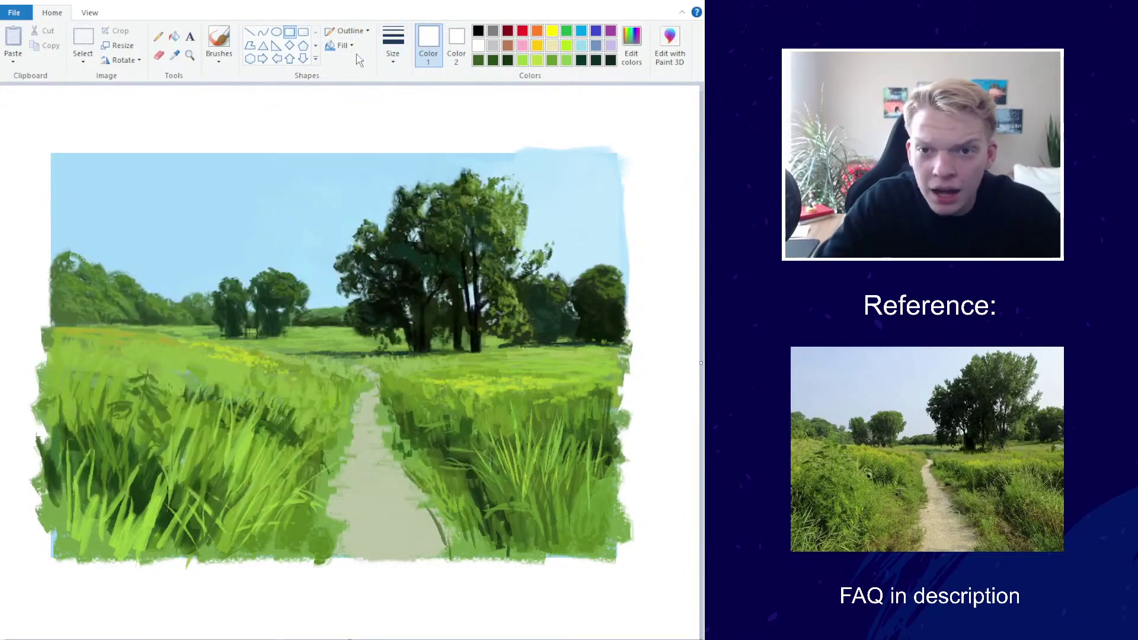
pyautogui.click(342, 46)
pyautogui.click(339, 76)
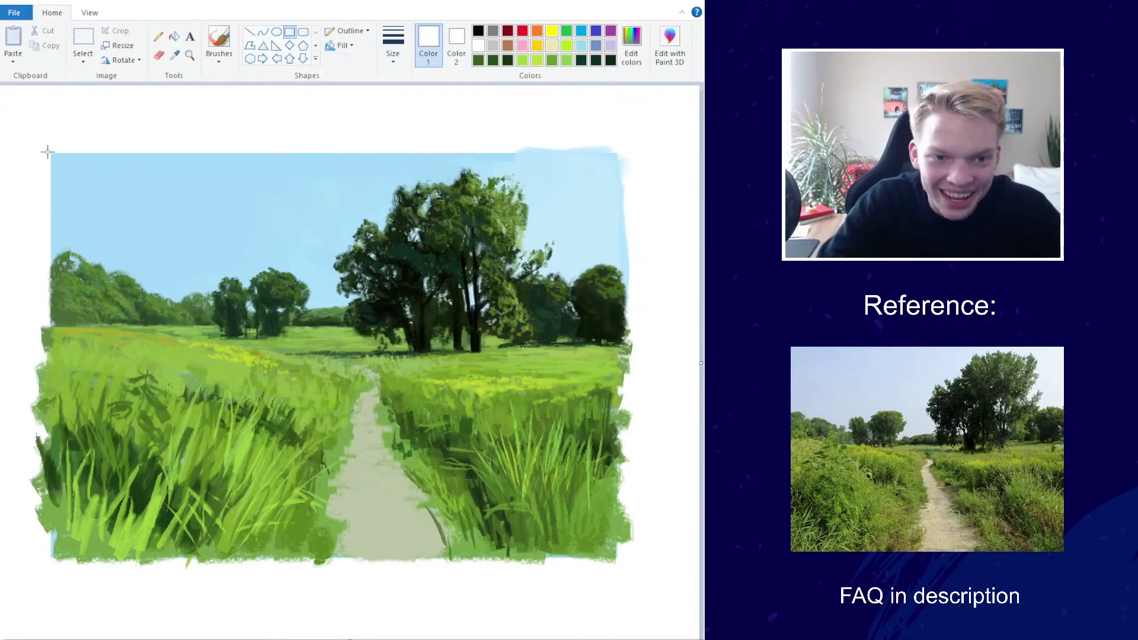
pyautogui.moveTo(413, 417)
pyautogui.mouseDown()
pyautogui.moveTo(644, 525)
pyautogui.moveTo(610, 517)
pyautogui.mouseUp()
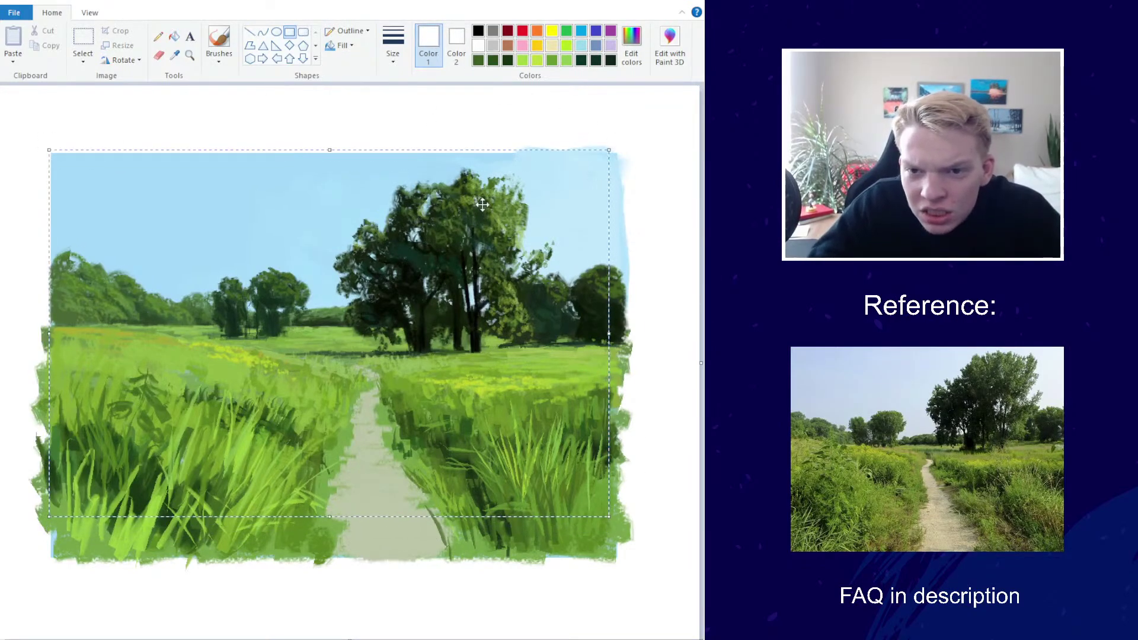
pyautogui.click(471, 95)
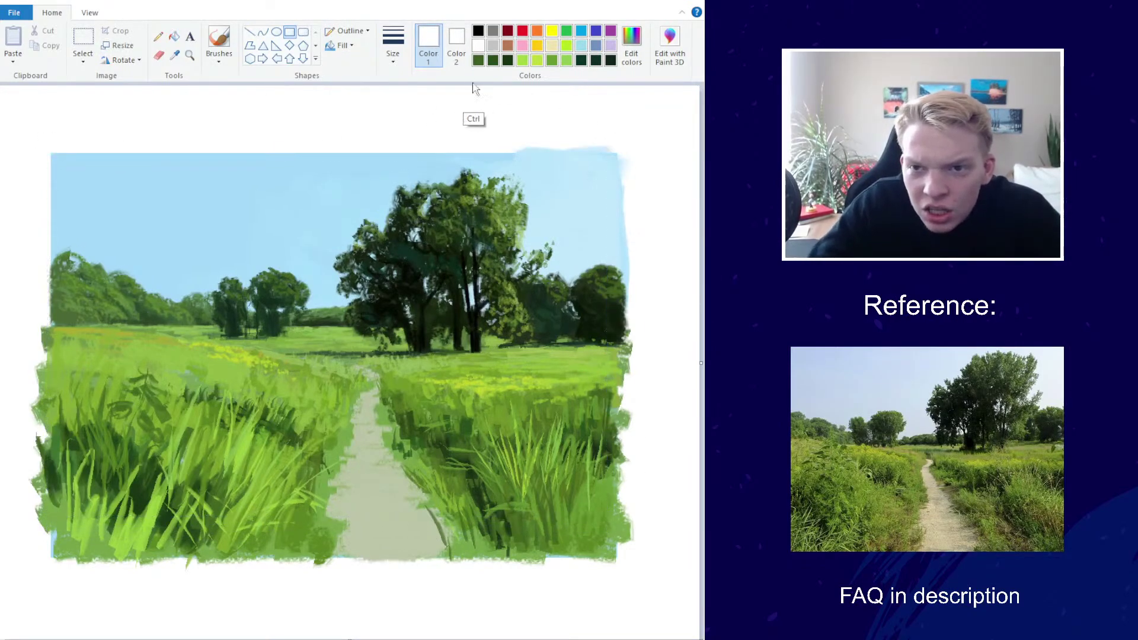
# Frame the painting with a white rectangle outline and fit its corners to the picture's edges
pyautogui.click(342, 46)
pyautogui.click(351, 30)
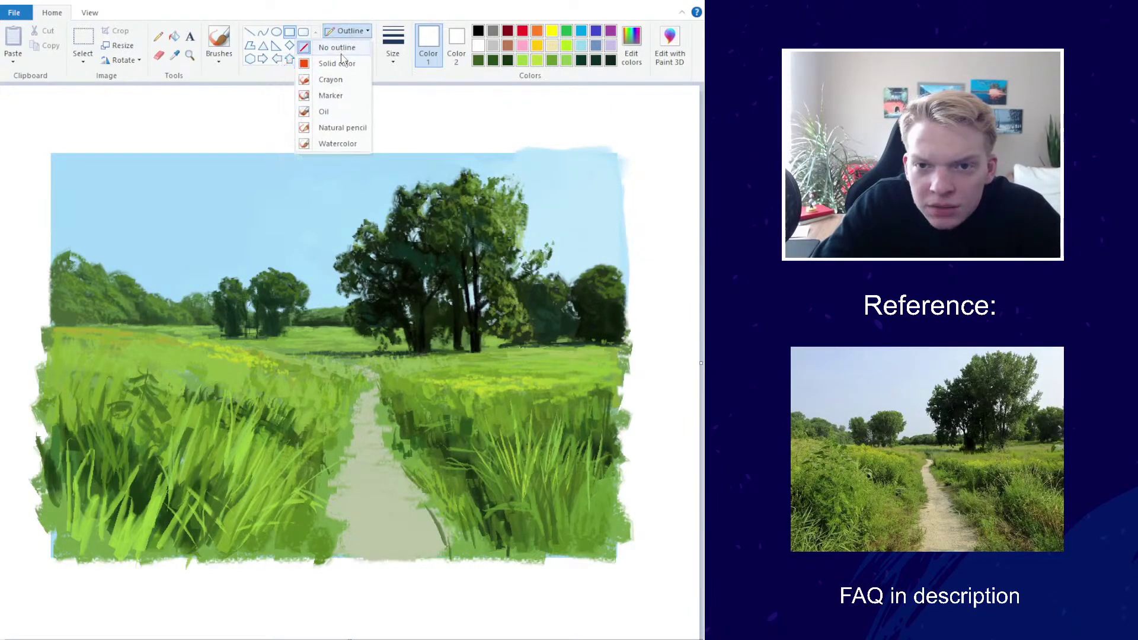
pyautogui.click(320, 45)
pyautogui.moveTo(49, 151); pyautogui.dragTo(621, 559)
pyautogui.click(397, 59)
pyautogui.click(393, 164)
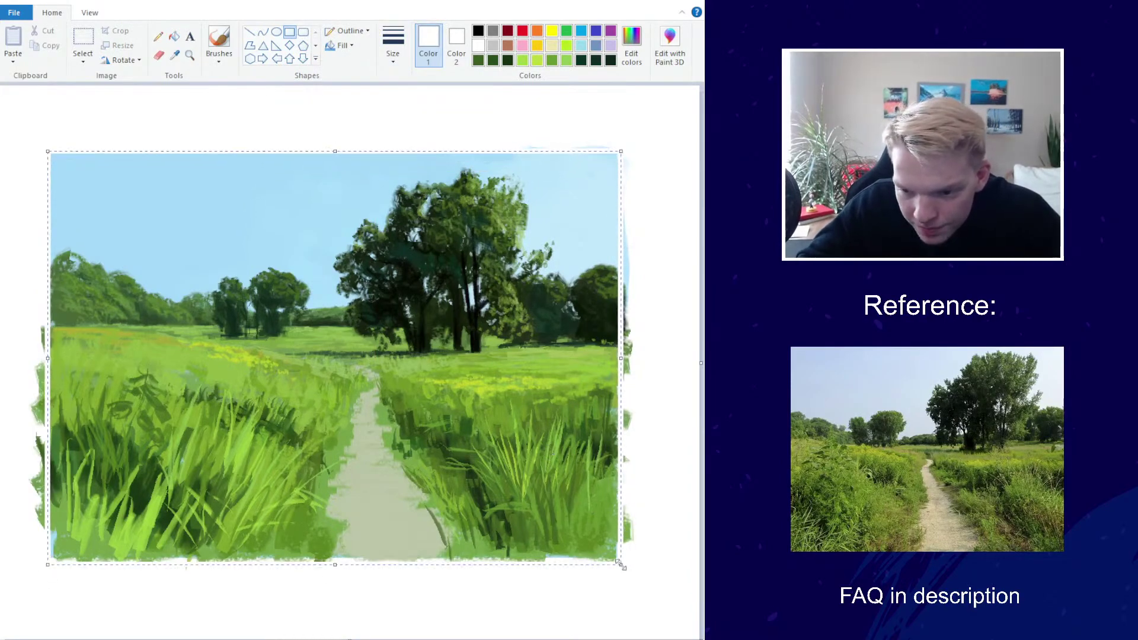
pyautogui.moveTo(621, 561); pyautogui.dragTo(620, 560)
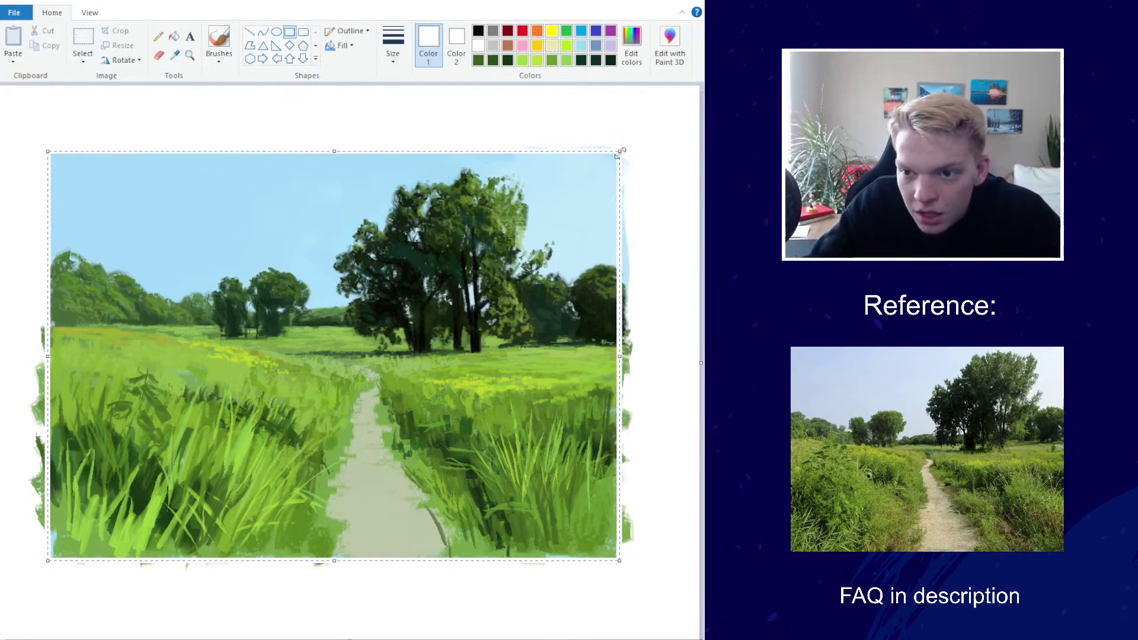
pyautogui.moveTo(620, 153); pyautogui.dragTo(611, 160)
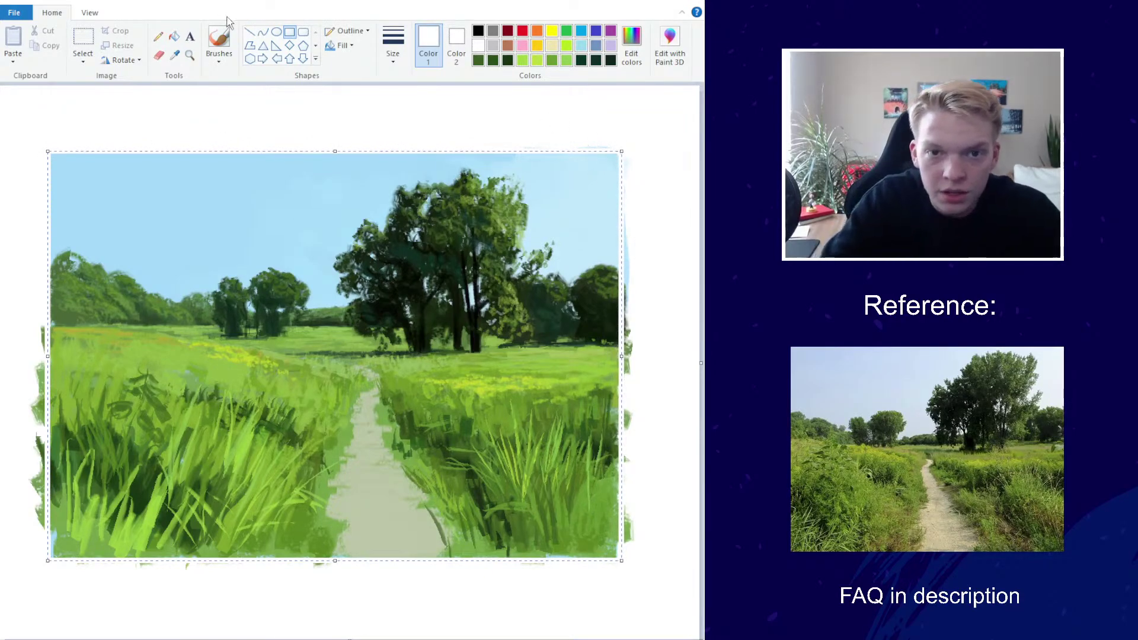
# Set a brush size and paint white over the stray green strokes outside the frame along the painting's left edge
pyautogui.click(219, 38)
pyautogui.click(393, 43)
pyautogui.click(401, 144)
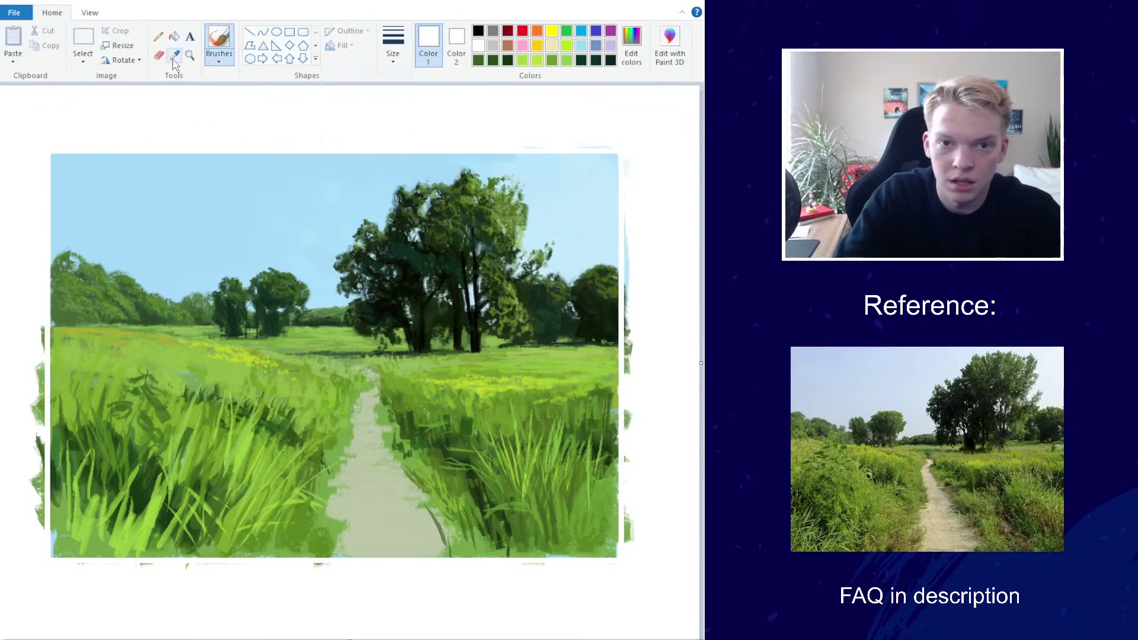
pyautogui.moveTo(39, 360)
pyautogui.mouseDown()
pyautogui.moveTo(37, 424)
pyautogui.moveTo(13, 446)
pyautogui.moveTo(36, 496)
pyautogui.mouseUp()
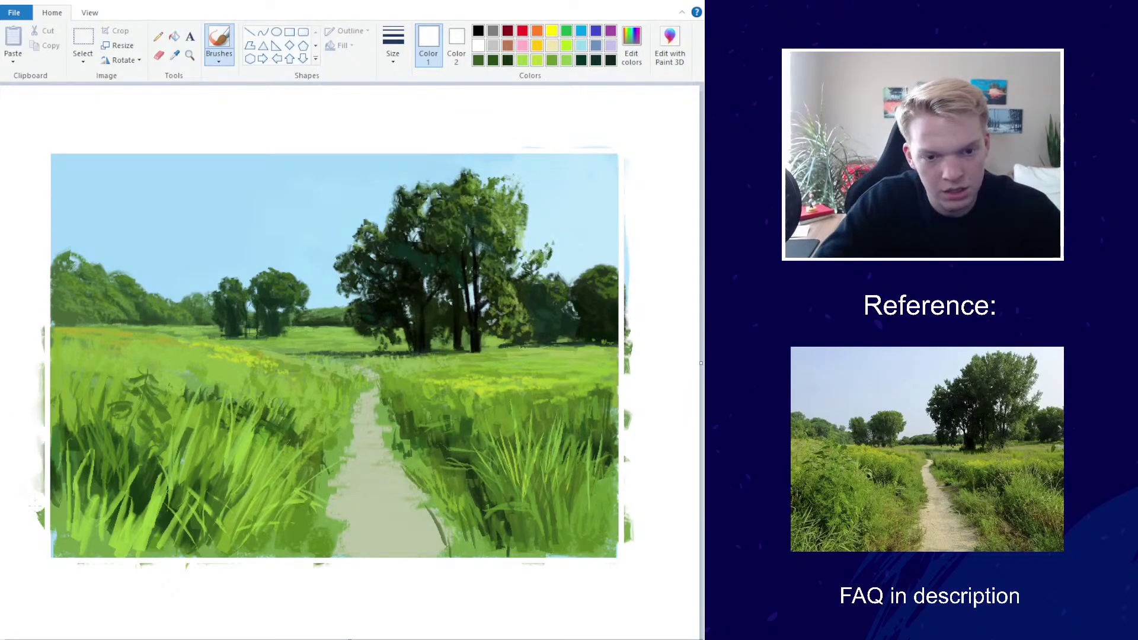
pyautogui.moveTo(39, 437); pyautogui.dragTo(39, 525)
pyautogui.moveTo(40, 474); pyautogui.dragTo(41, 529)
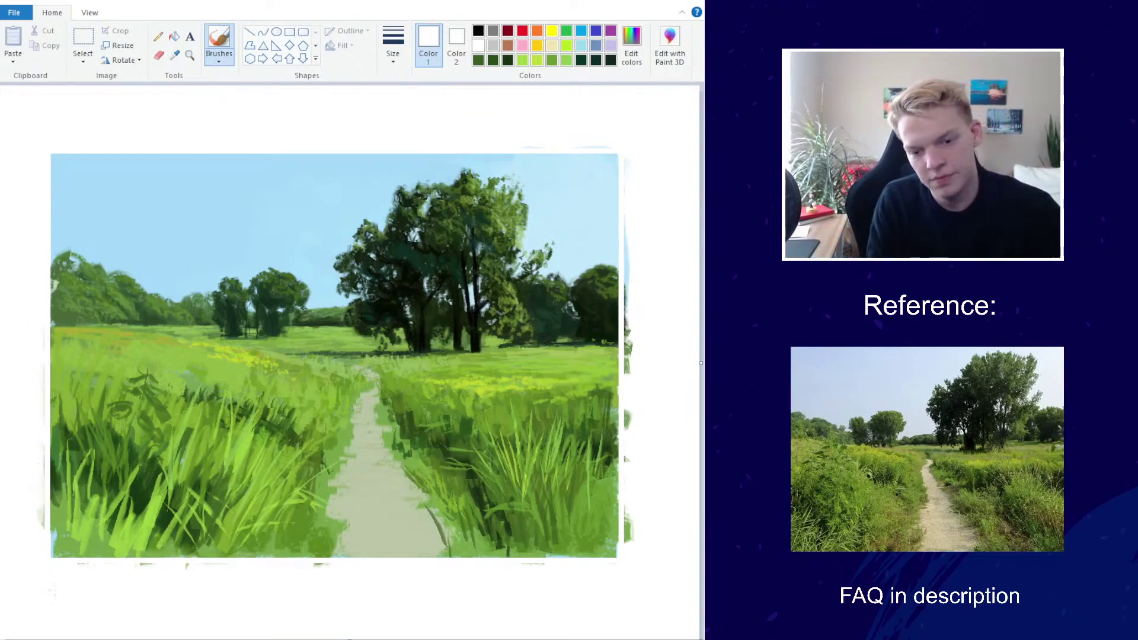
# Paint white over the stray strokes outside the frame along the painting's right and upper edges
pyautogui.moveTo(630, 512); pyautogui.dragTo(627, 542)
pyautogui.moveTo(627, 322); pyautogui.dragTo(628, 341)
pyautogui.moveTo(627, 294); pyautogui.dragTo(627, 375)
pyautogui.moveTo(629, 409); pyautogui.dragTo(630, 430)
pyautogui.moveTo(627, 220); pyautogui.dragTo(628, 373)
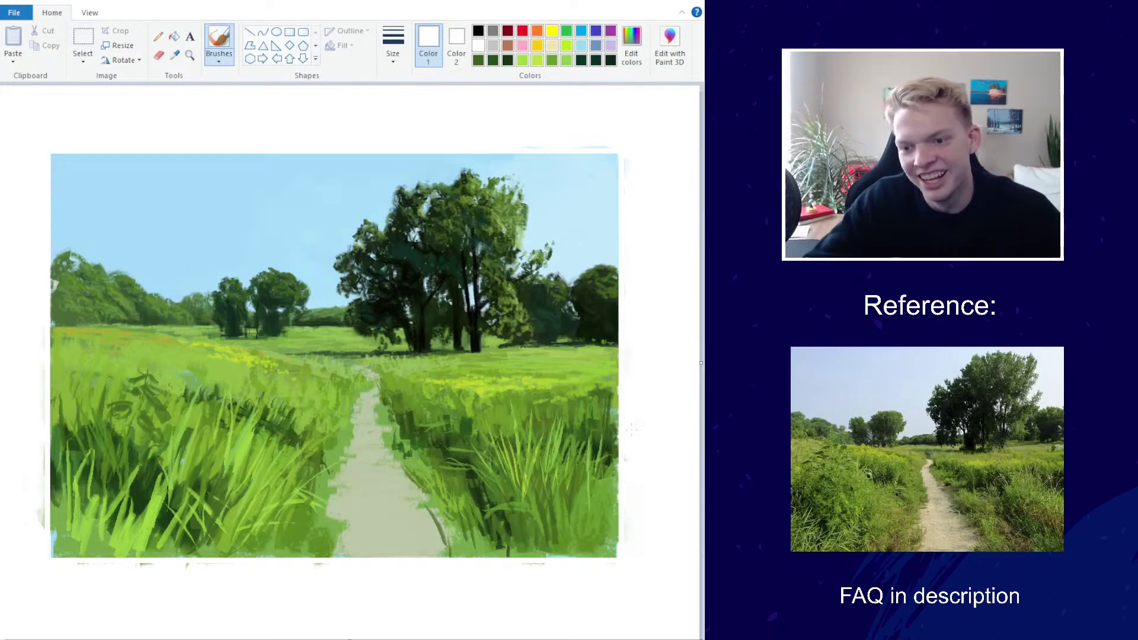
pyautogui.moveTo(606, 148); pyautogui.dragTo(491, 155)
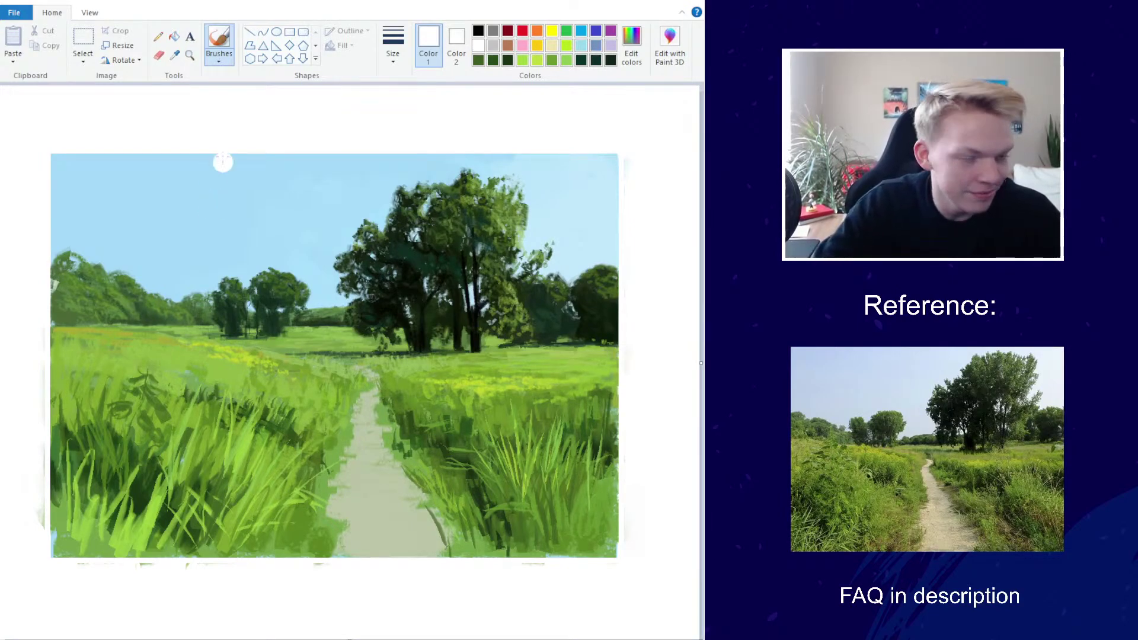
# Switch the brush type, sample the large tree's dark green, set the smallest brush size and paint fine detail in its left foliage
pyautogui.click(219, 50)
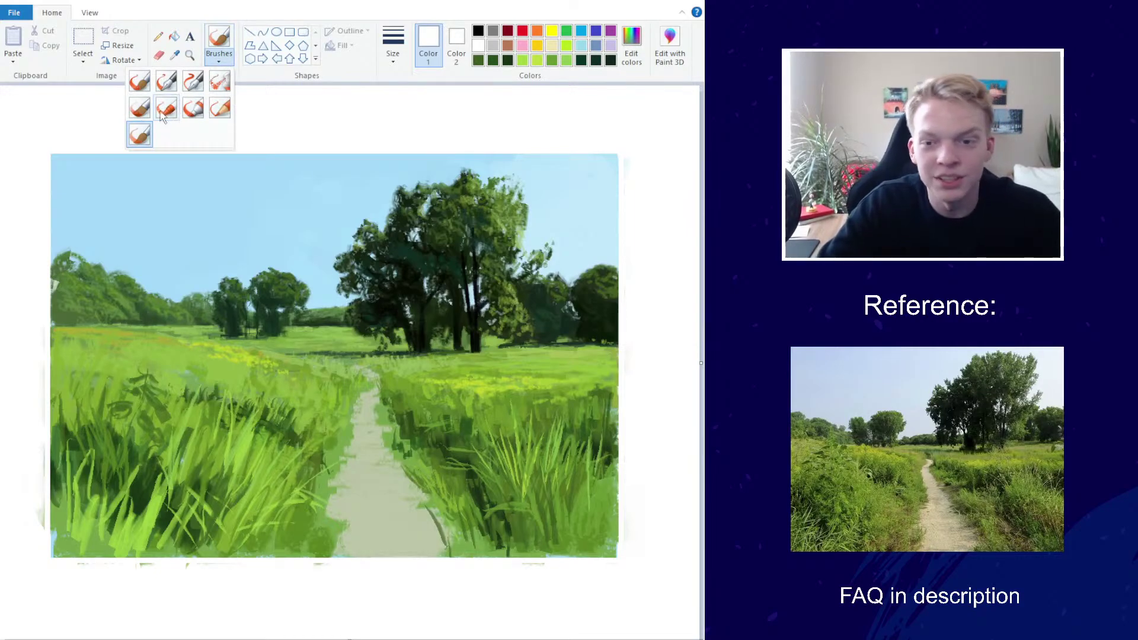
pyautogui.click(219, 107)
pyautogui.click(393, 45)
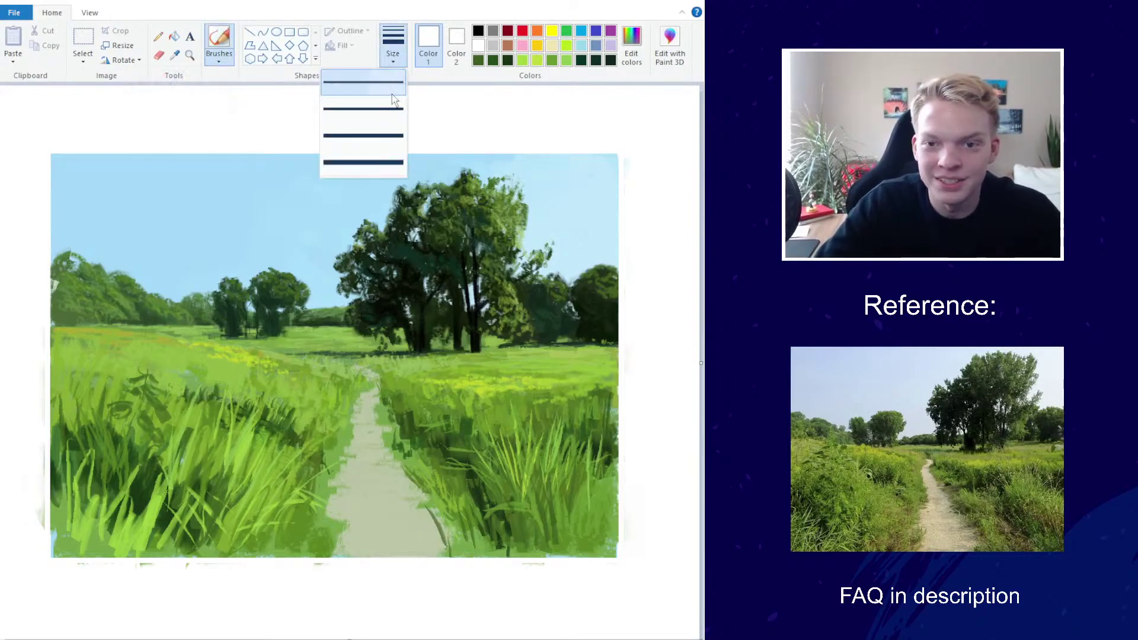
pyautogui.click(174, 55)
pyautogui.click(412, 264)
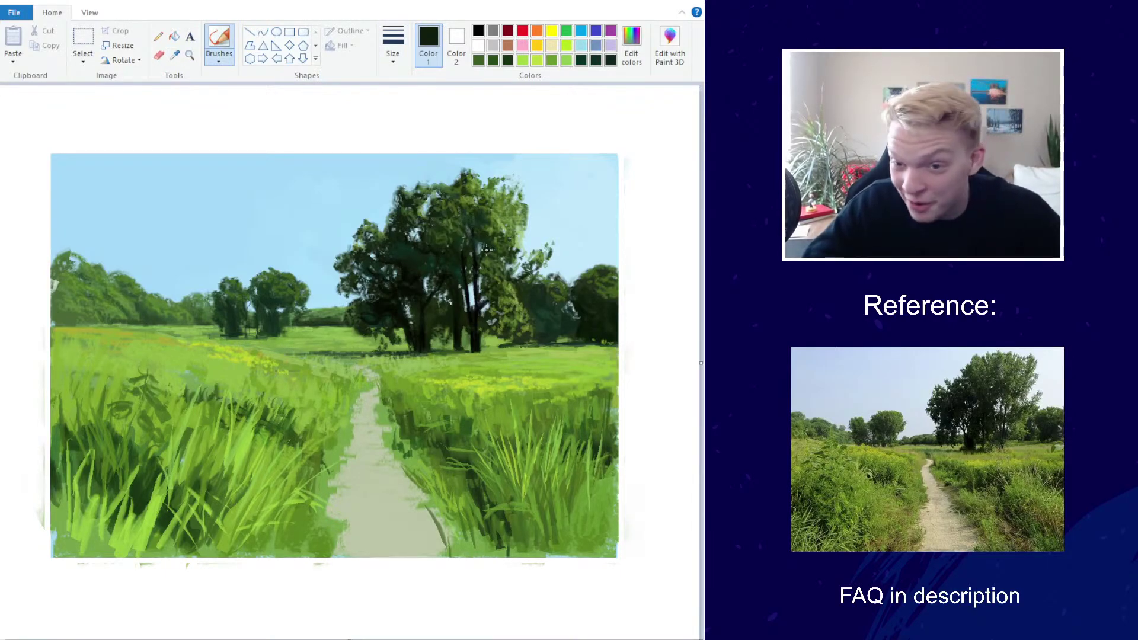
pyautogui.click(393, 48)
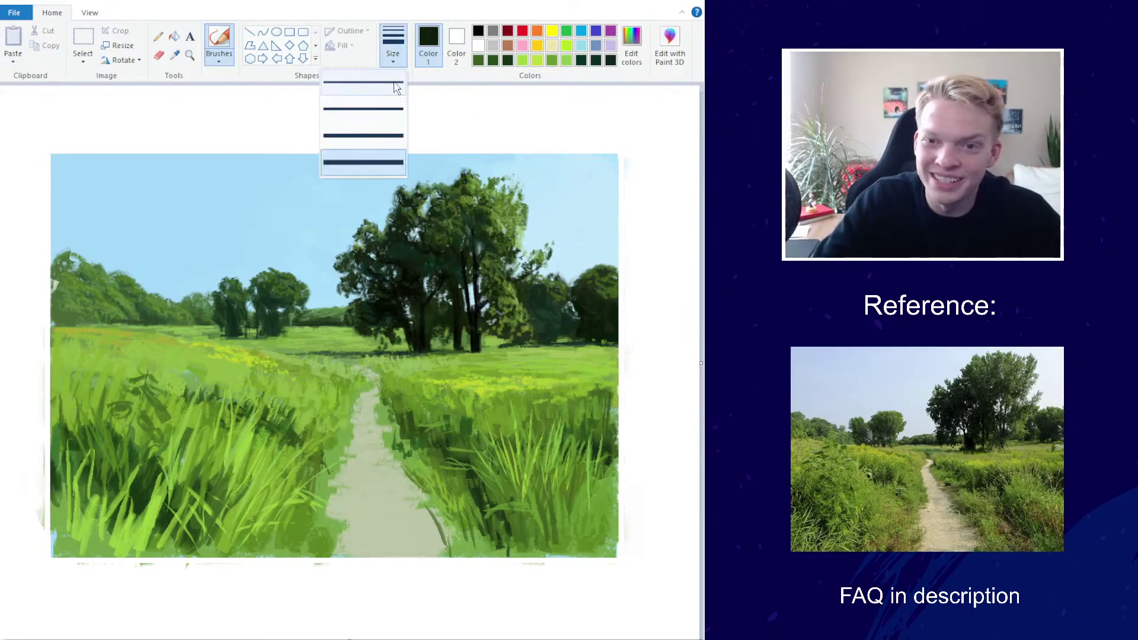
pyautogui.click(363, 92)
pyautogui.moveTo(362, 282); pyautogui.dragTo(358, 290)
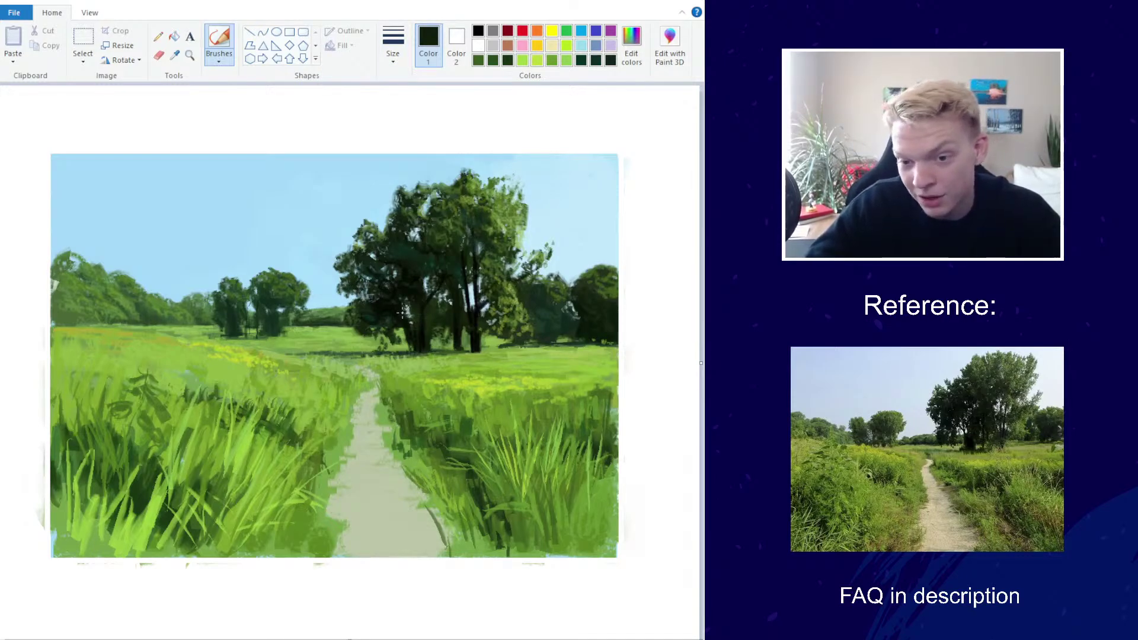
# Sample a light sky blue and dab a small sky gap into the large tree's lower foliage
pyautogui.click(174, 54)
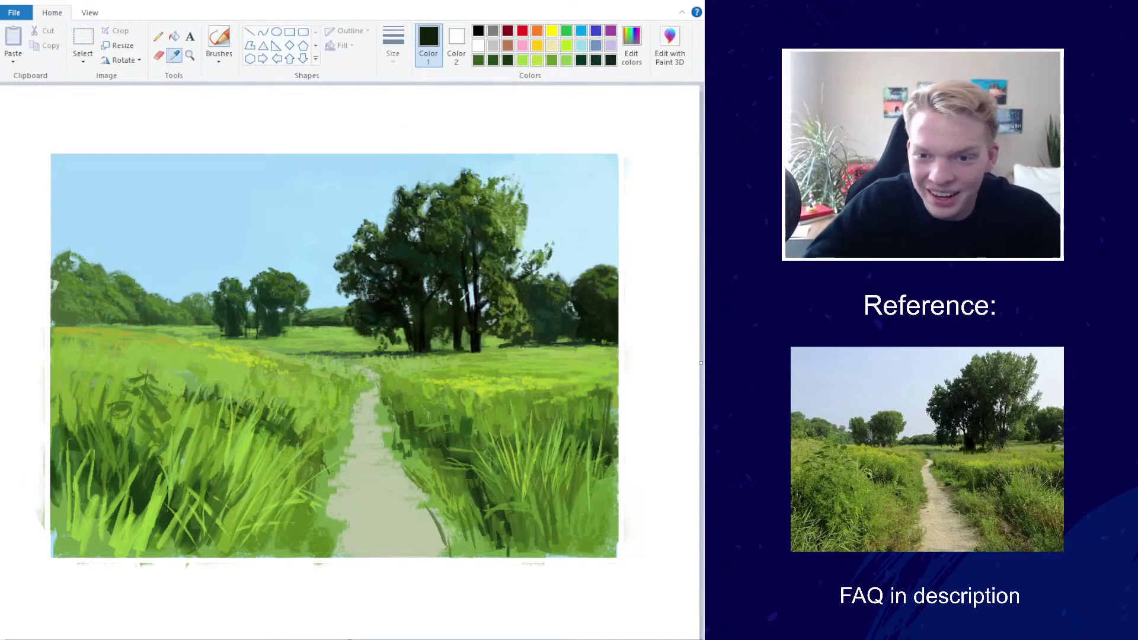
pyautogui.click(440, 300)
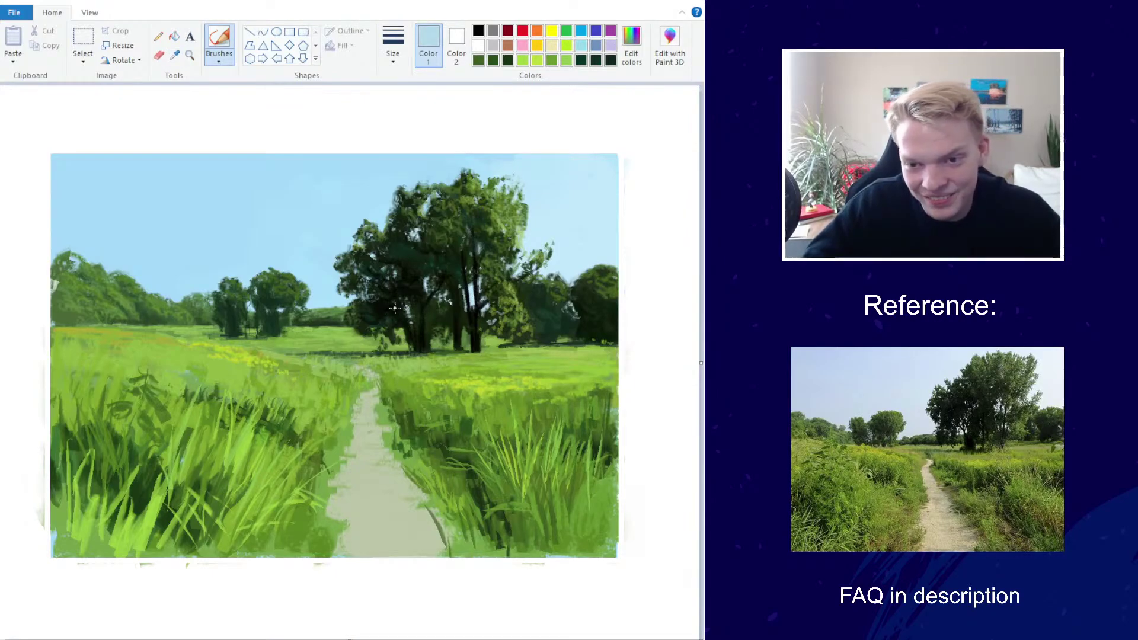
pyautogui.click(391, 312)
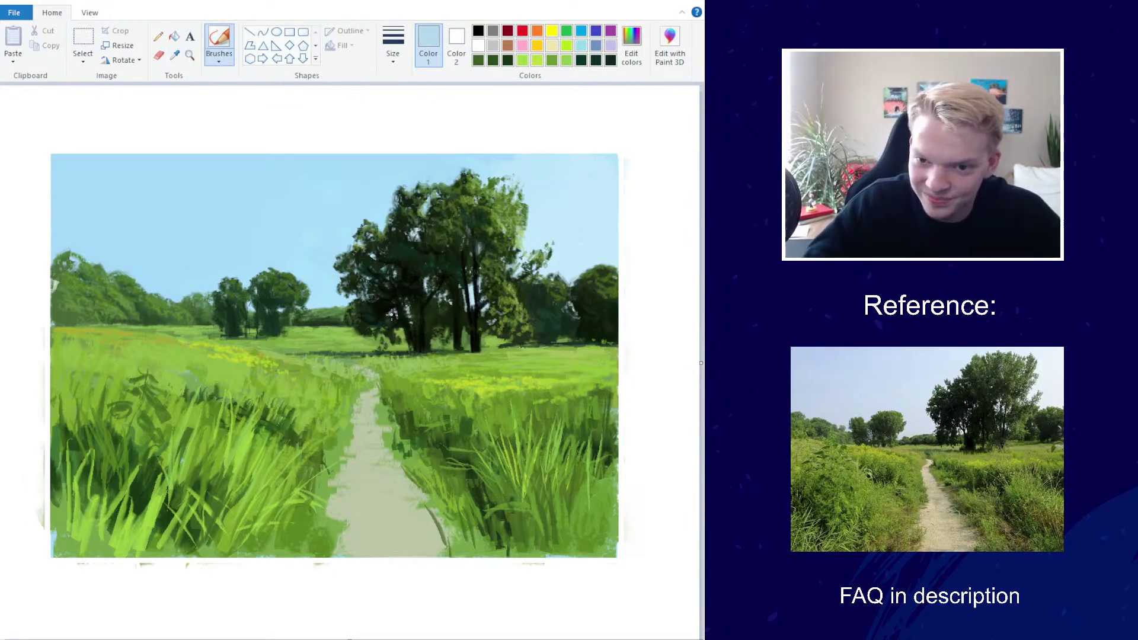
# Sample the large tree's dark green, change the brush size and dab dark accents into the distant trees on the left
pyautogui.click(174, 55)
pyautogui.click(486, 323)
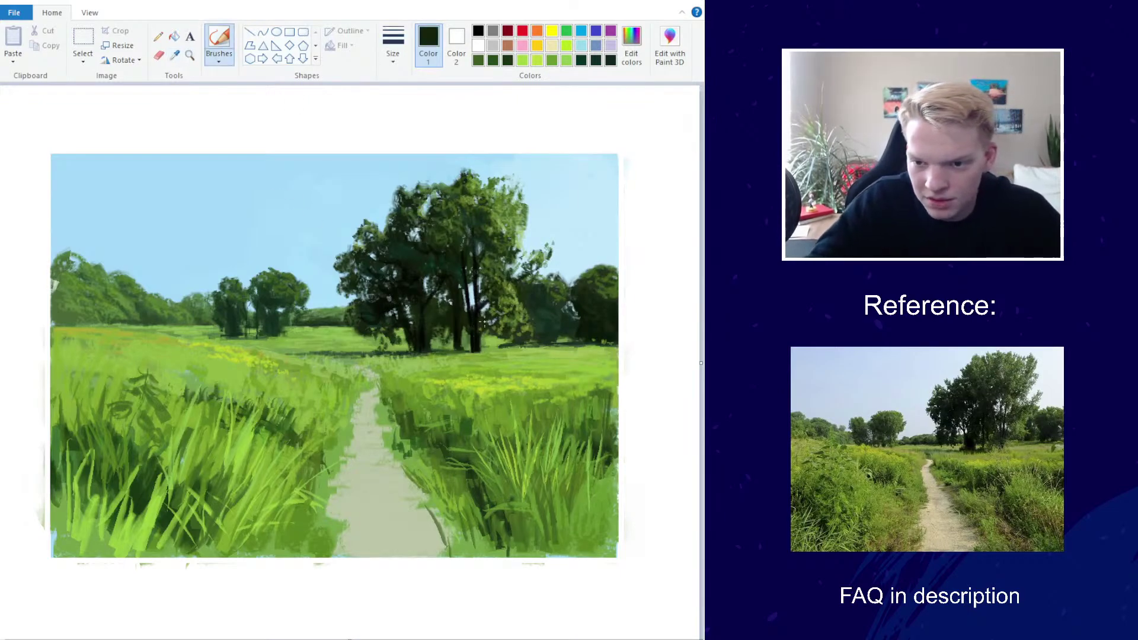
pyautogui.scroll(-4, 439, 279)
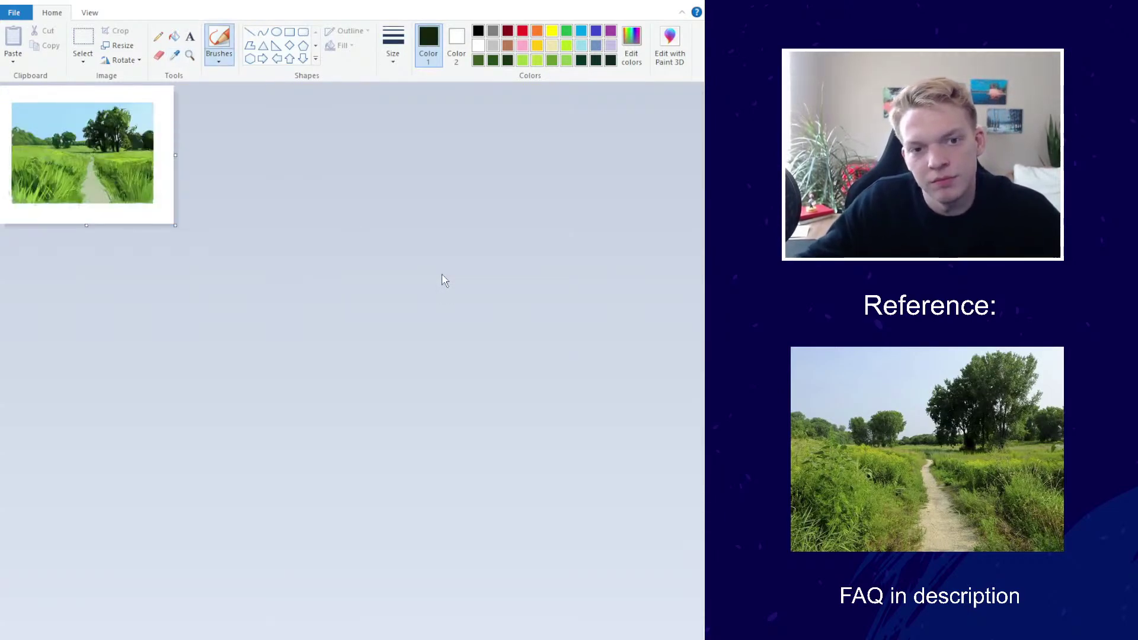
pyautogui.scroll(4, 448, 282)
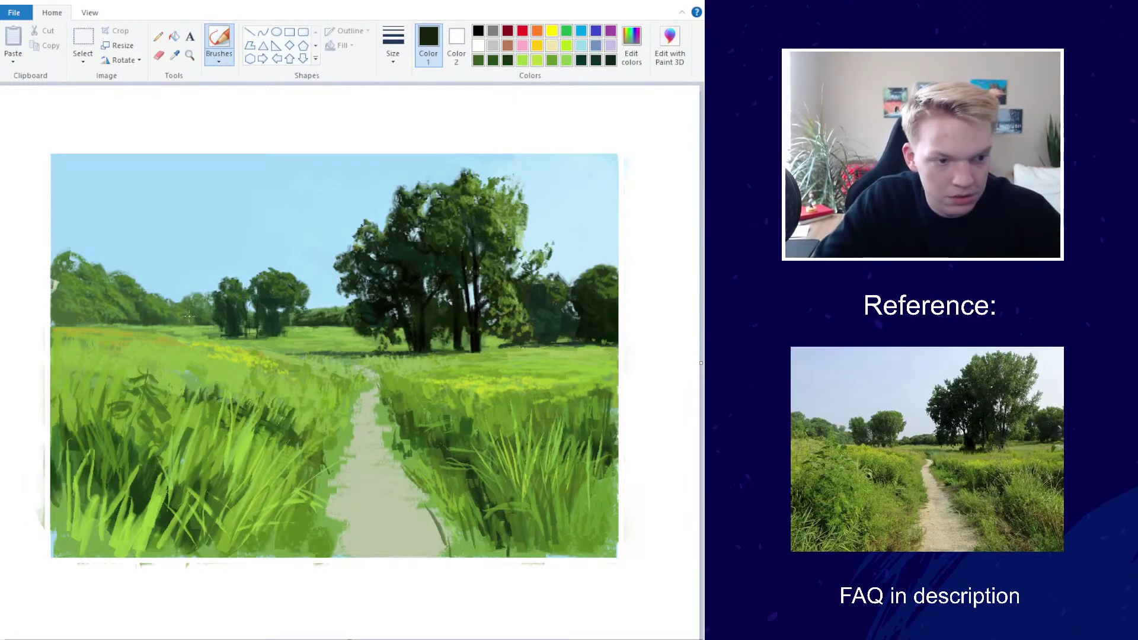
pyautogui.click(393, 44)
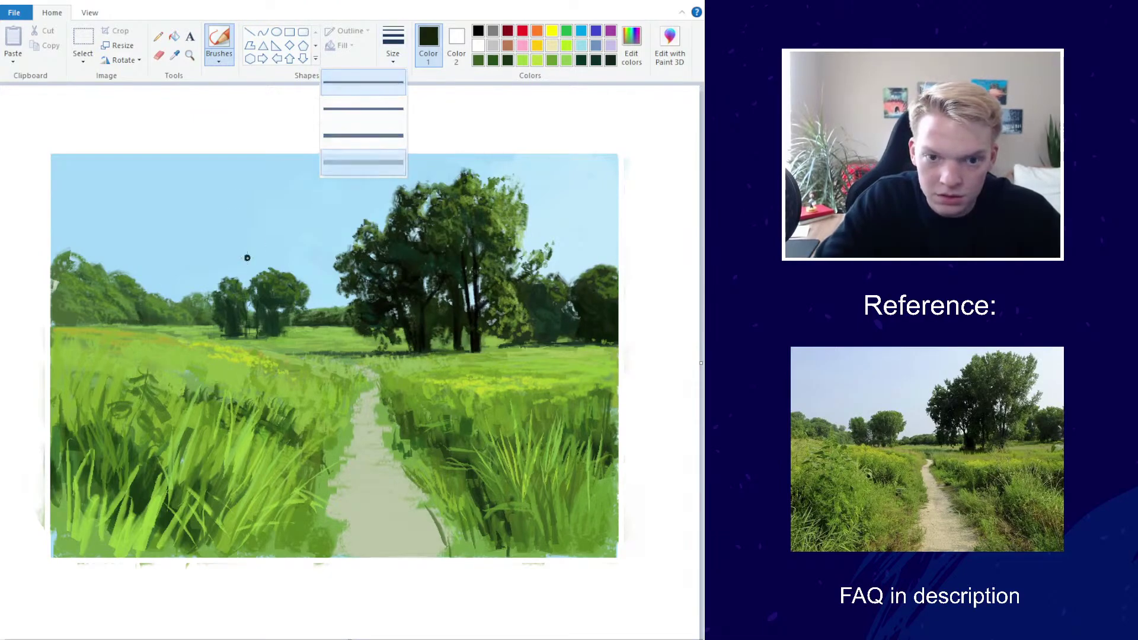
pyautogui.click(246, 254)
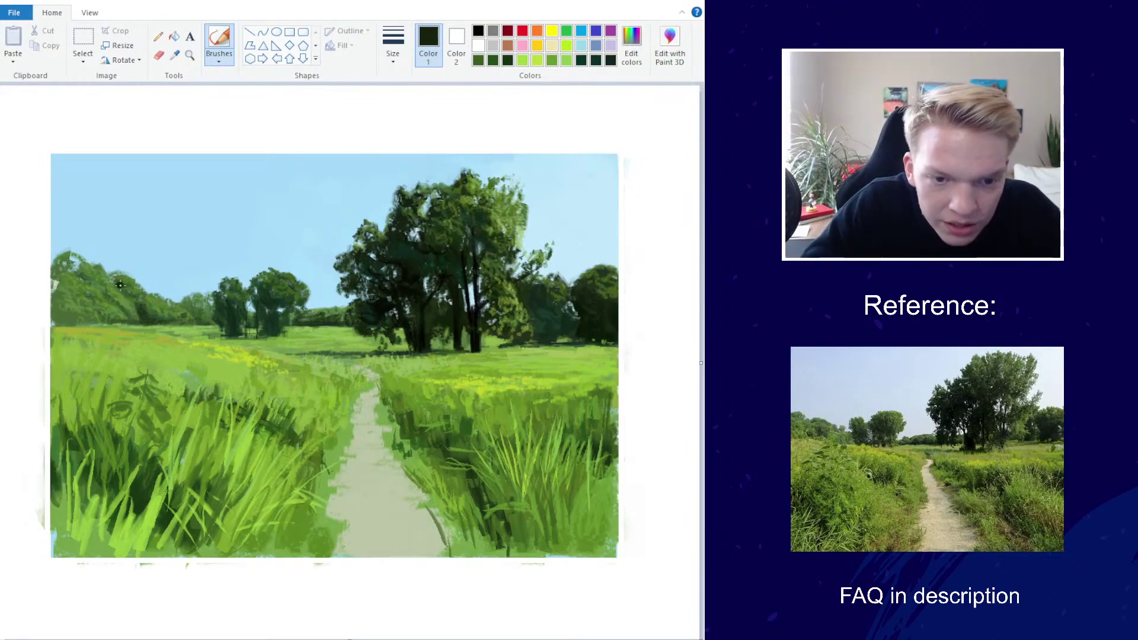
# Switch the brush type, set a large size, sample the path's colour, shift it to tan RGB 219, 201, 147 and paint the foreground path
pyautogui.scroll(-3, 413, 253)
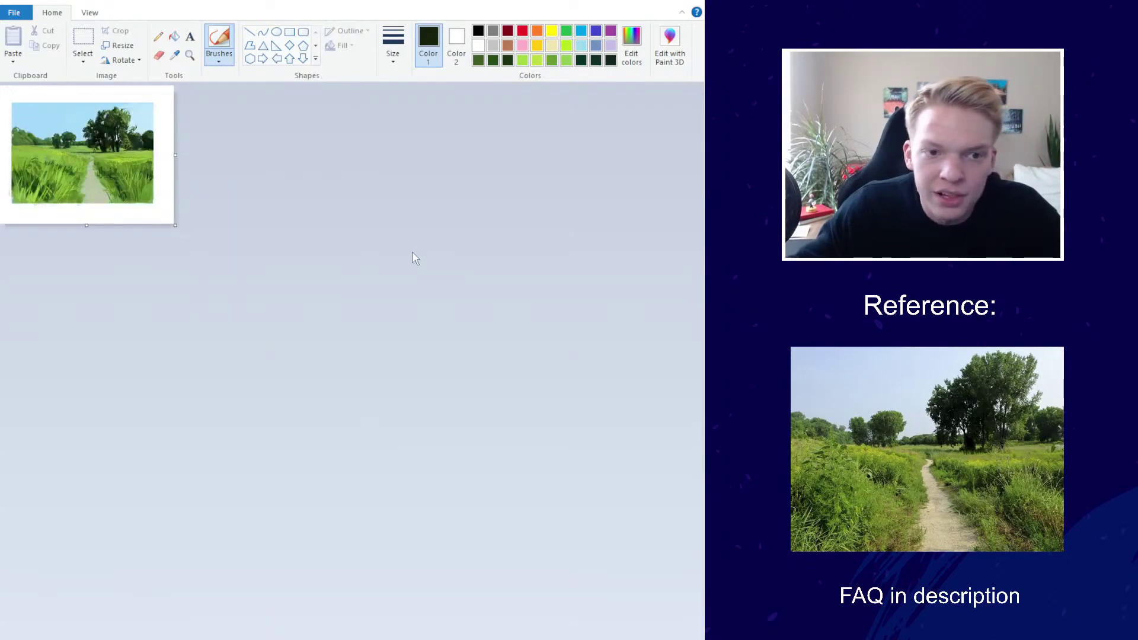
pyautogui.scroll(3, 418, 251)
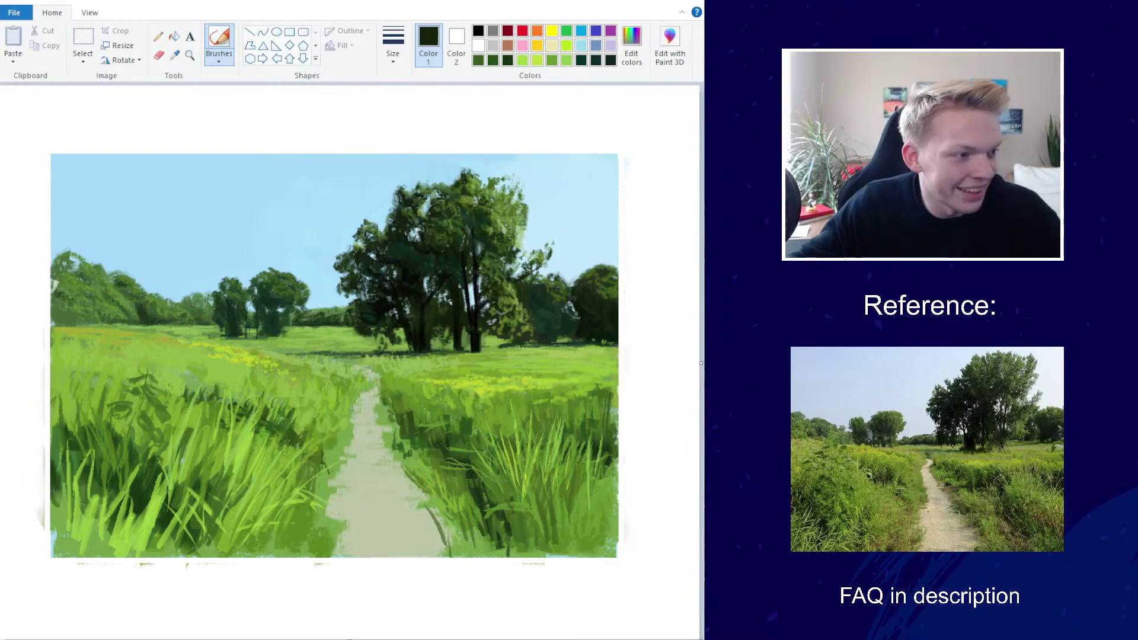
pyautogui.click(219, 52)
pyautogui.click(220, 107)
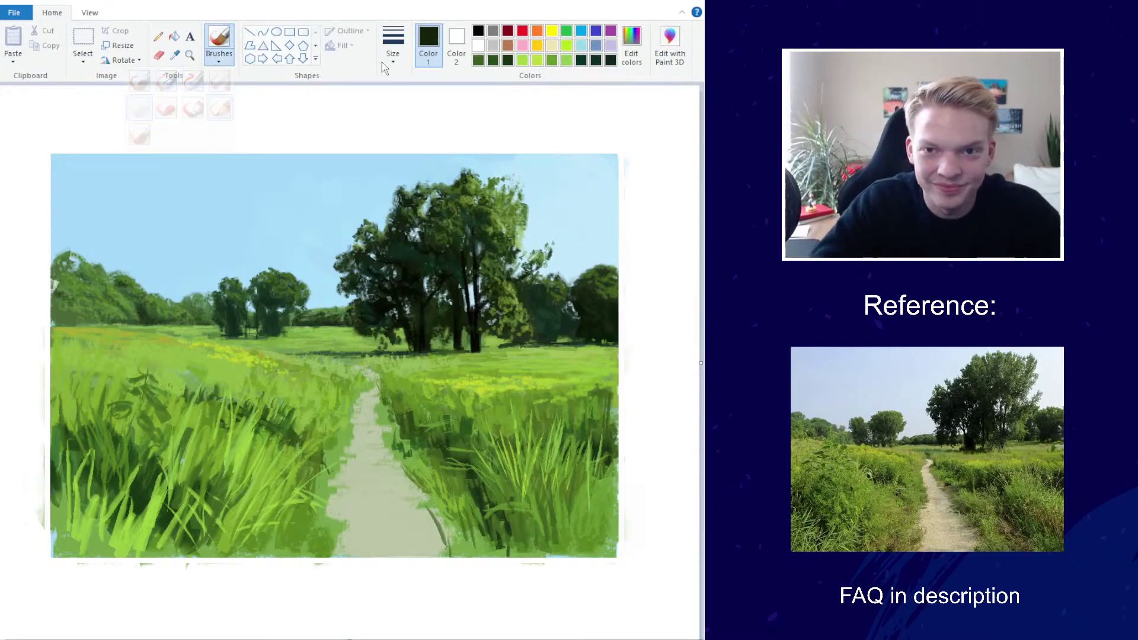
pyautogui.click(393, 44)
pyautogui.click(363, 138)
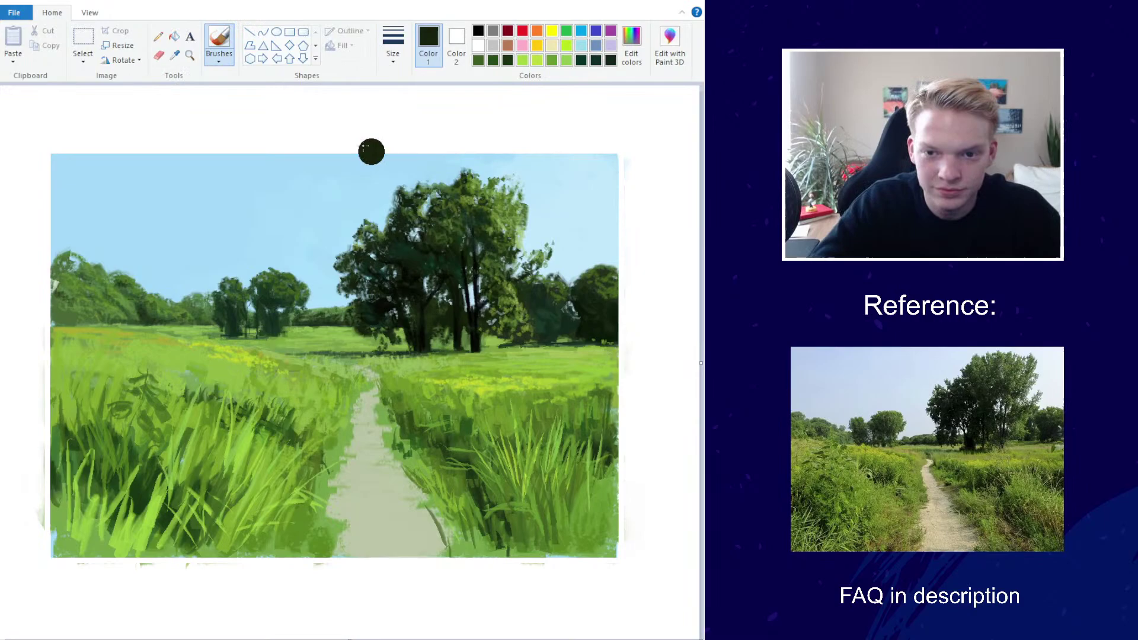
pyautogui.click(176, 56)
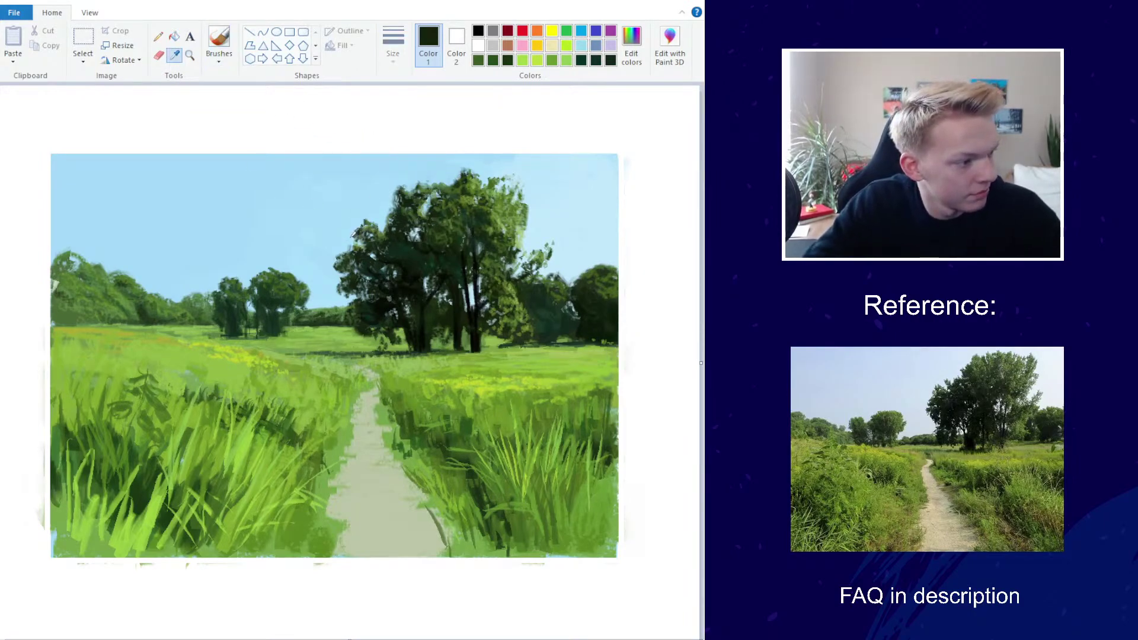
pyautogui.click(368, 523)
pyautogui.click(631, 45)
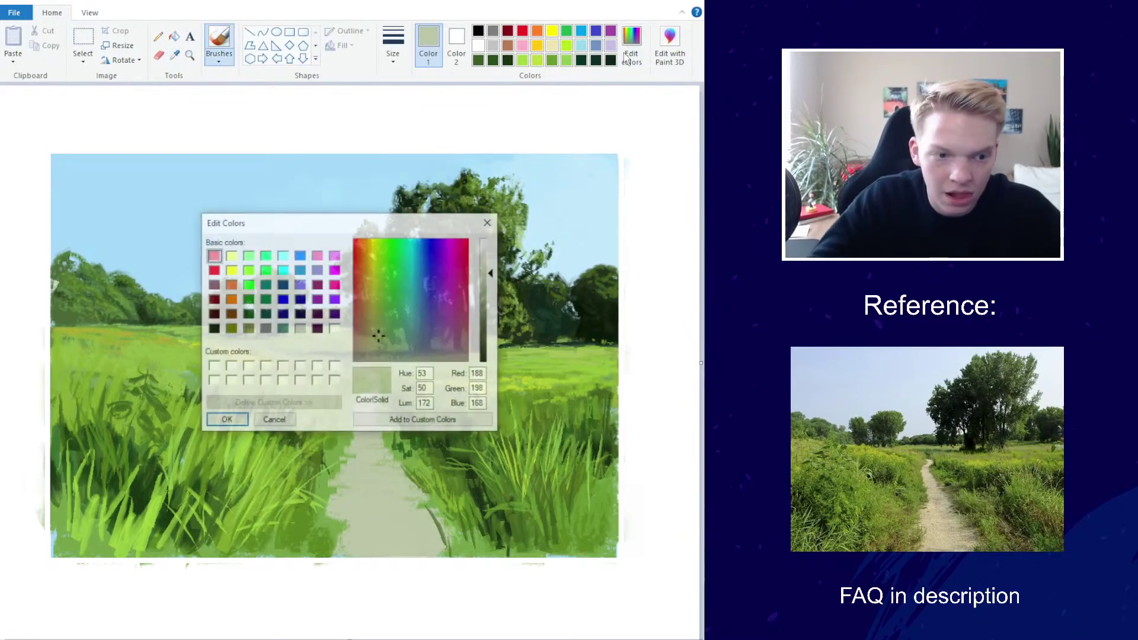
pyautogui.click(368, 301)
pyautogui.click(226, 420)
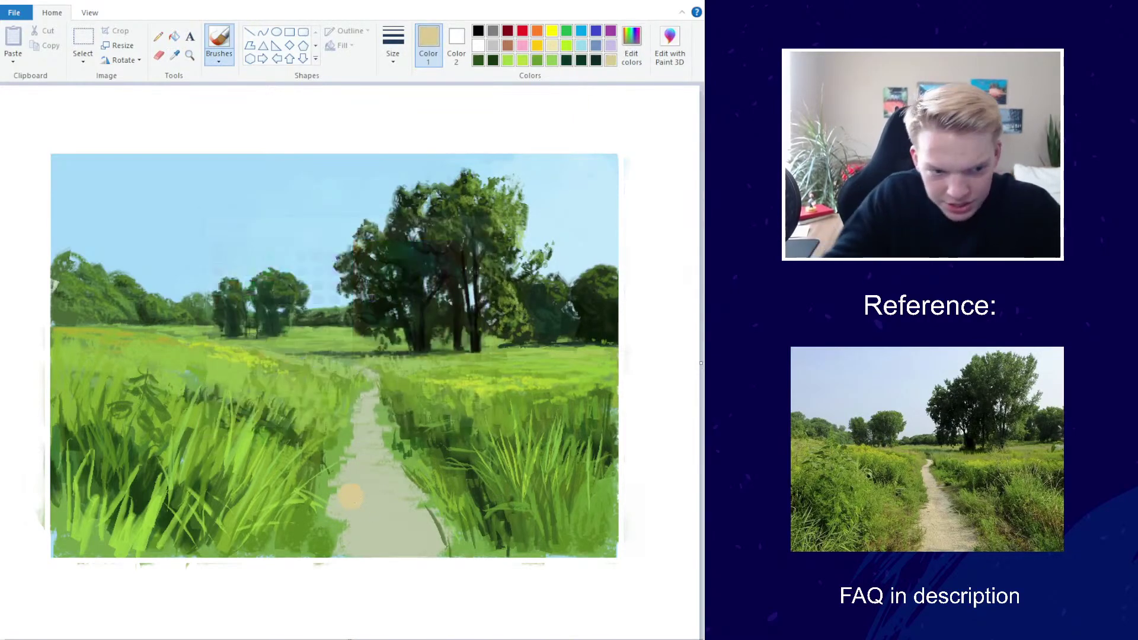
pyautogui.moveTo(352, 550)
pyautogui.mouseDown()
pyautogui.moveTo(413, 543)
pyautogui.moveTo(354, 534)
pyautogui.moveTo(415, 527)
pyautogui.moveTo(357, 506)
pyautogui.moveTo(376, 499)
pyautogui.moveTo(409, 506)
pyautogui.moveTo(440, 539)
pyautogui.moveTo(362, 483)
pyautogui.mouseUp()
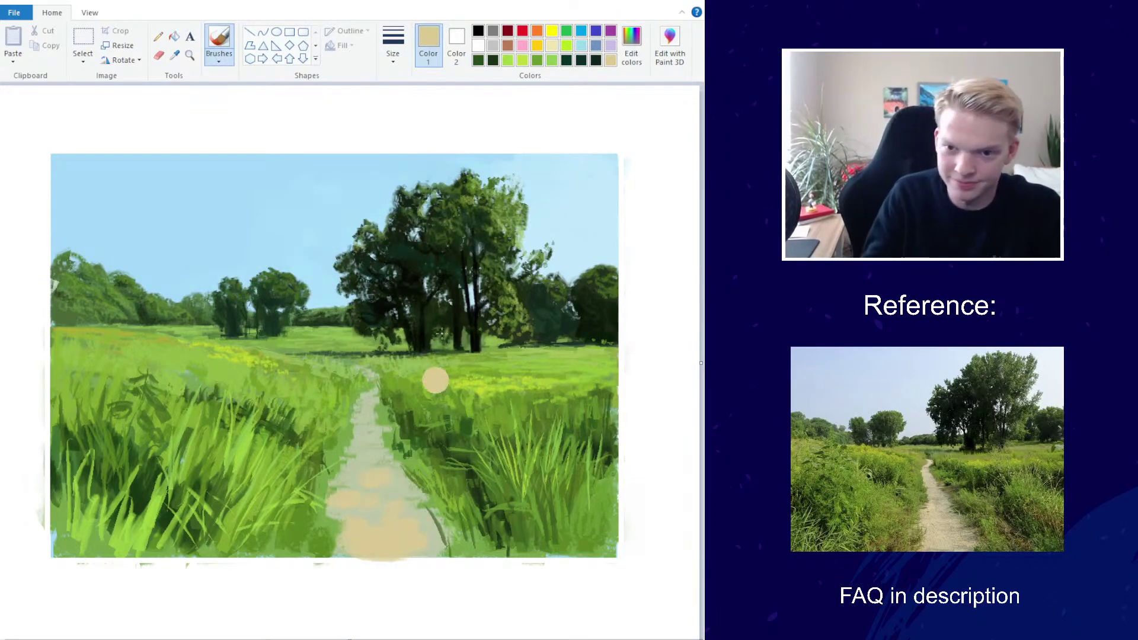
# Set the second-largest brush size and spread the tan across the lower path and up toward its middle
pyautogui.click(219, 59)
pyautogui.click(384, 59)
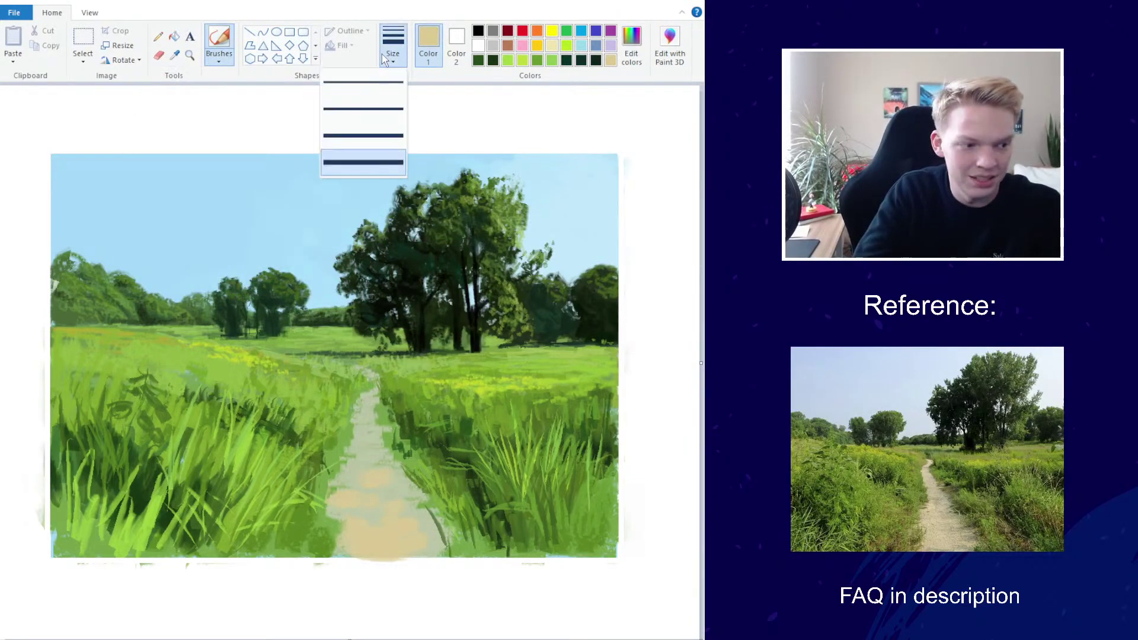
pyautogui.click(373, 135)
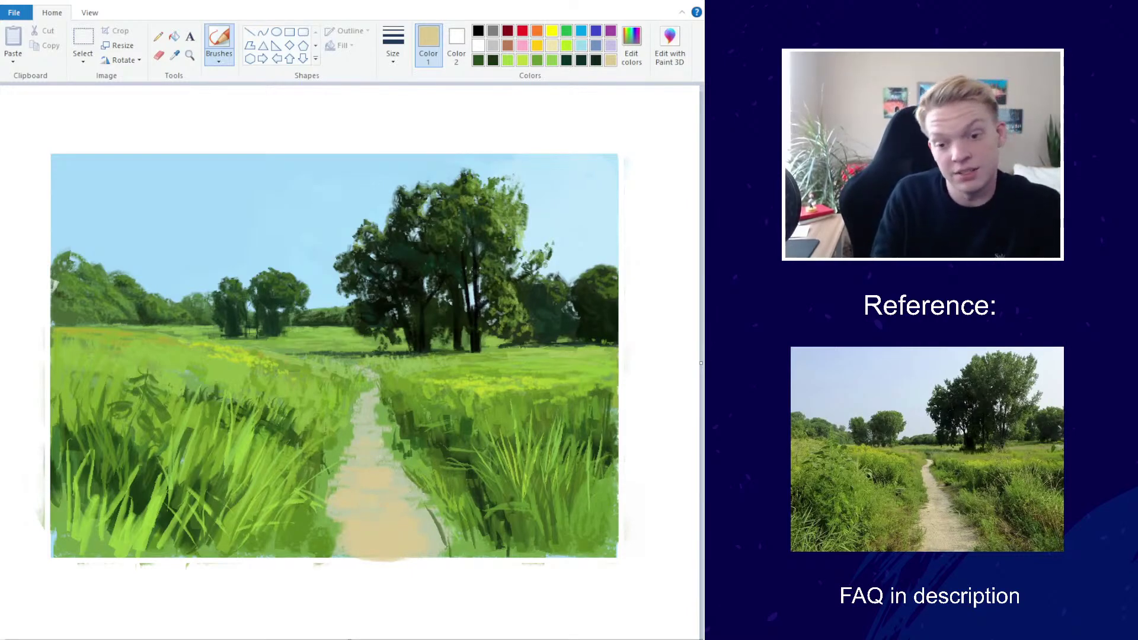
# Lighten the tan to pale beige RGB 218, 211, 186 and paint horizontal light streaks across the path
pyautogui.click(631, 44)
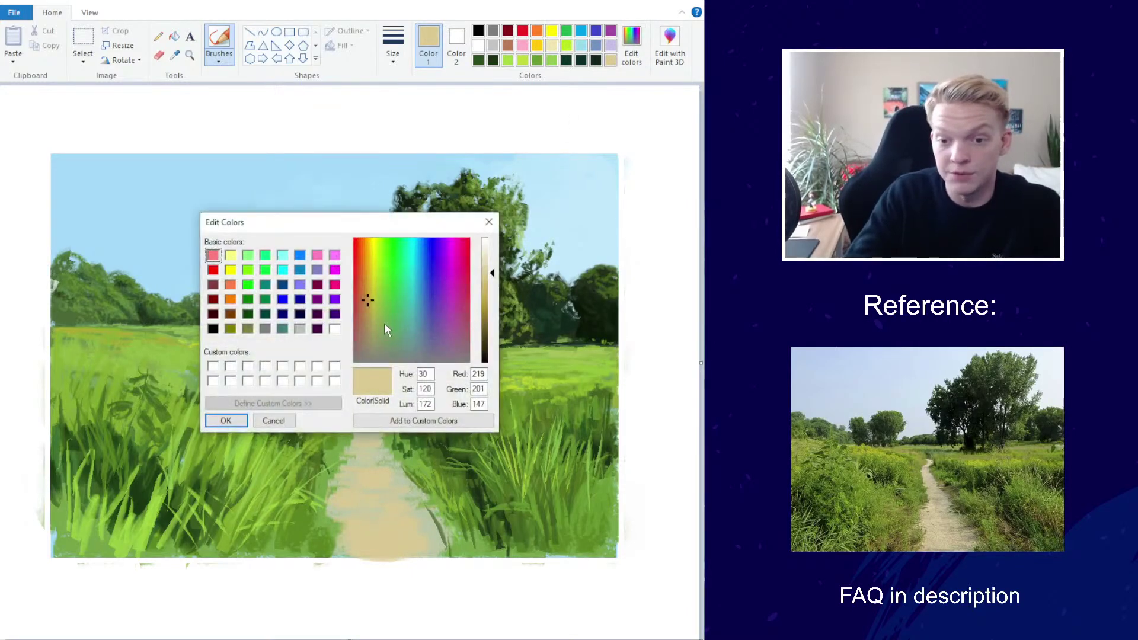
pyautogui.moveTo(491, 272); pyautogui.dragTo(491, 264)
pyautogui.click(369, 326)
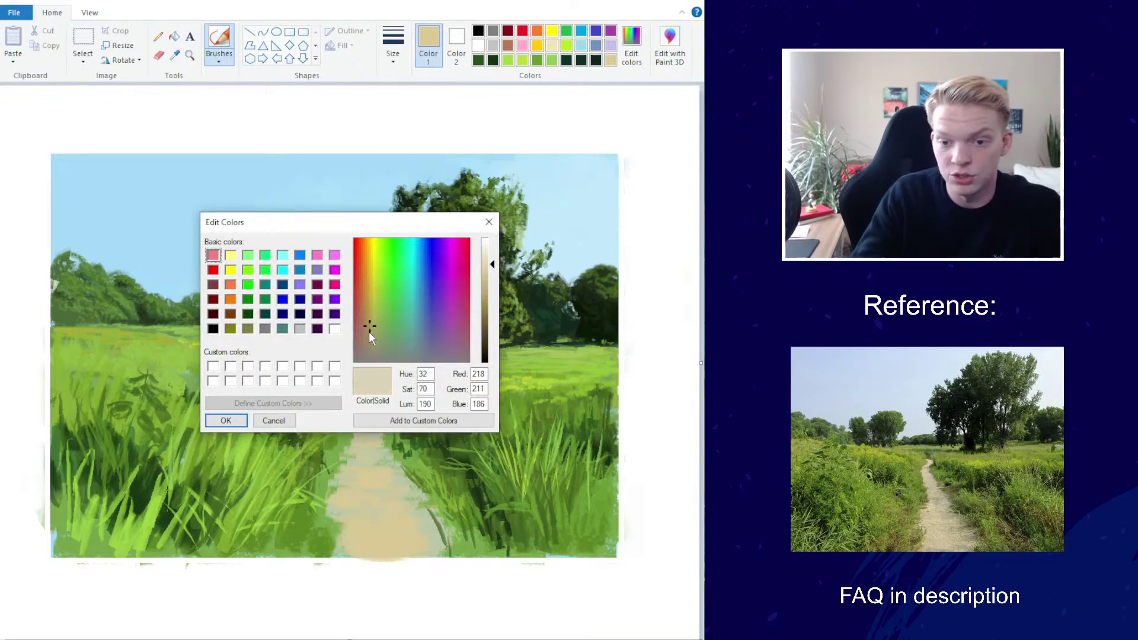
pyautogui.click(226, 421)
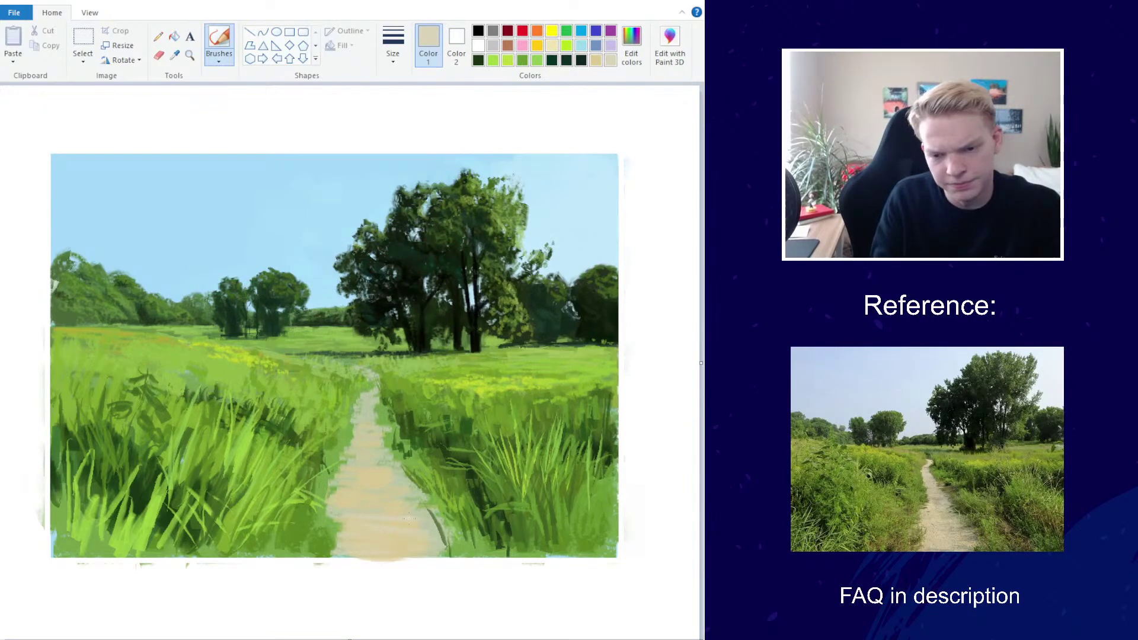
pyautogui.moveTo(332, 493)
pyautogui.mouseDown()
pyautogui.moveTo(346, 486)
pyautogui.moveTo(329, 482)
pyautogui.mouseUp()
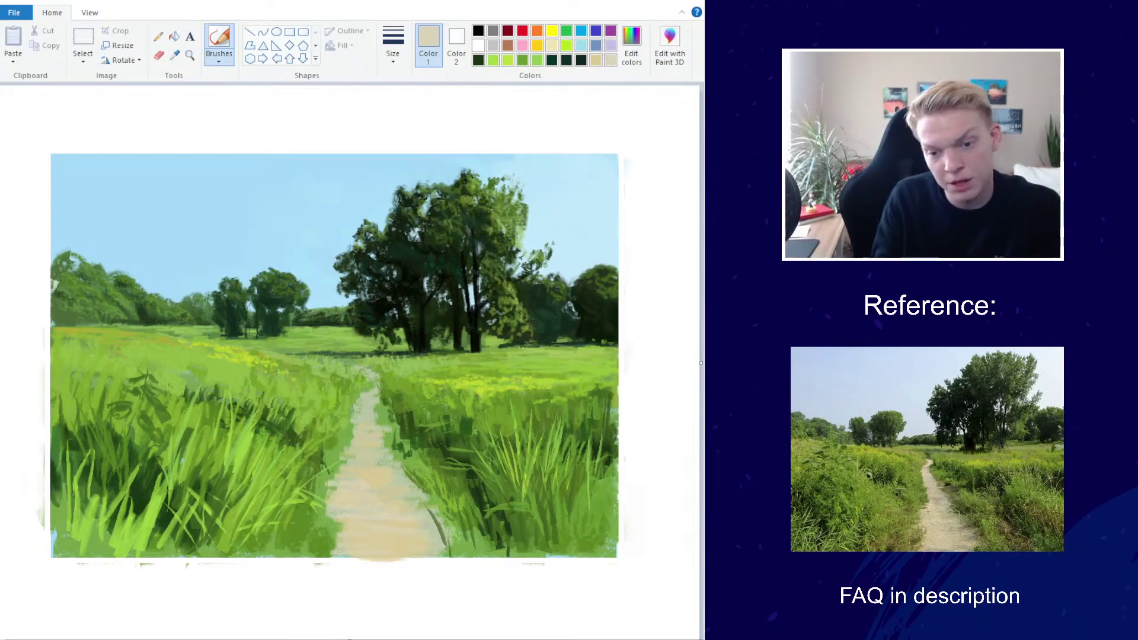
# Set the smallest brush size and paint fine pale beige strokes on the path's narrow far end
pyautogui.click(393, 45)
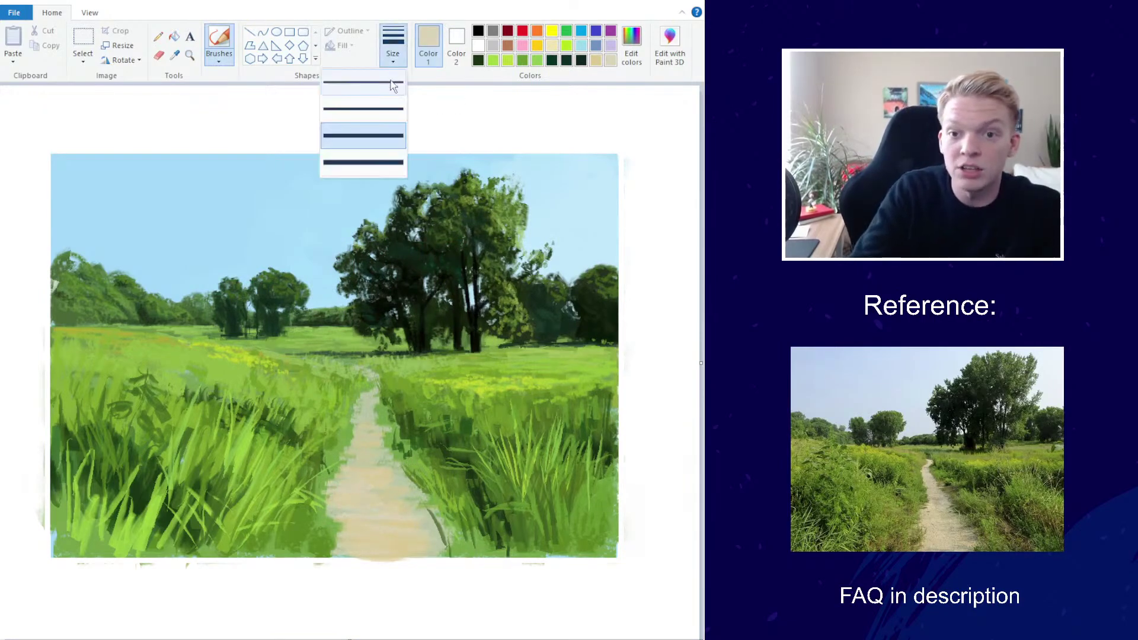
pyautogui.click(391, 86)
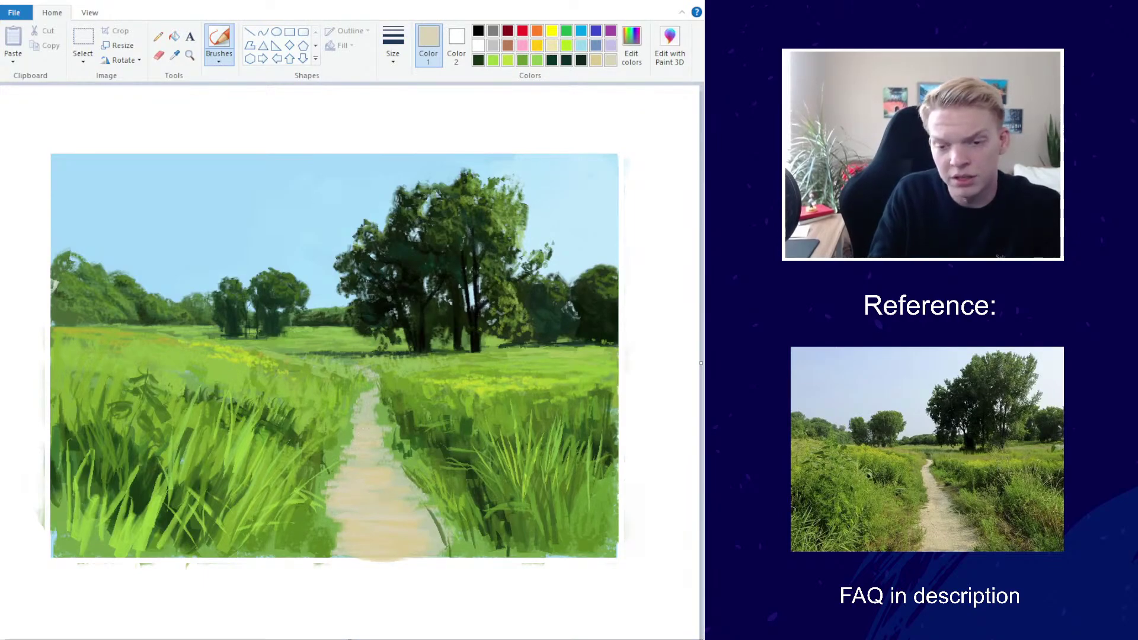
pyautogui.moveTo(364, 387); pyautogui.dragTo(376, 384)
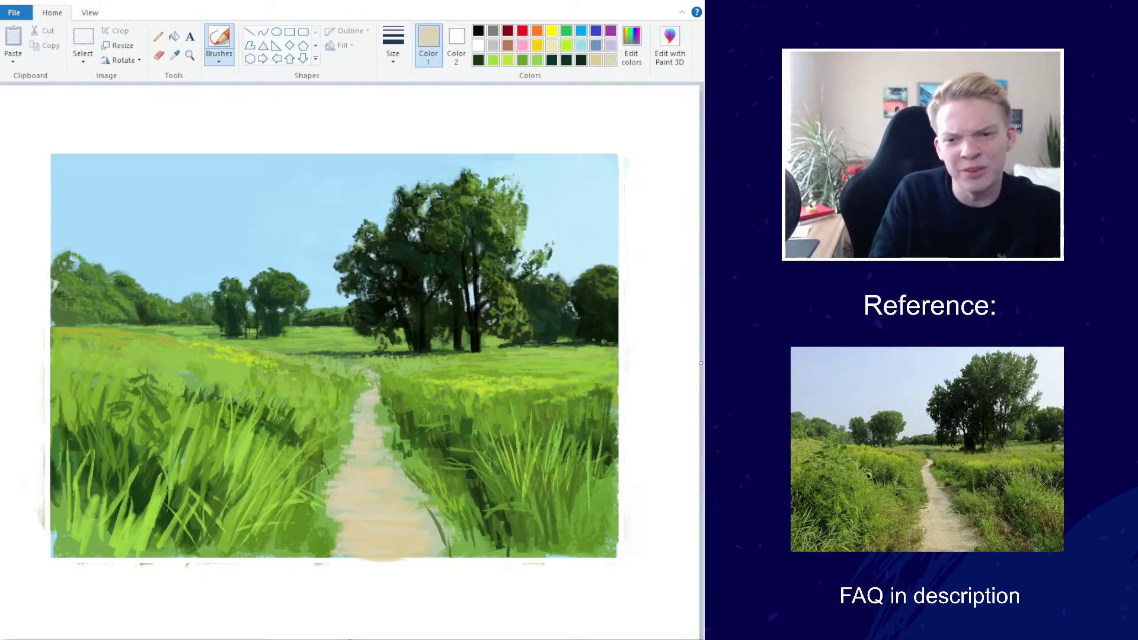
# Sample a dark green from the grass right of the path and paint small grass strokes over the path's right edge
pyautogui.scroll(-5, 298, 323)
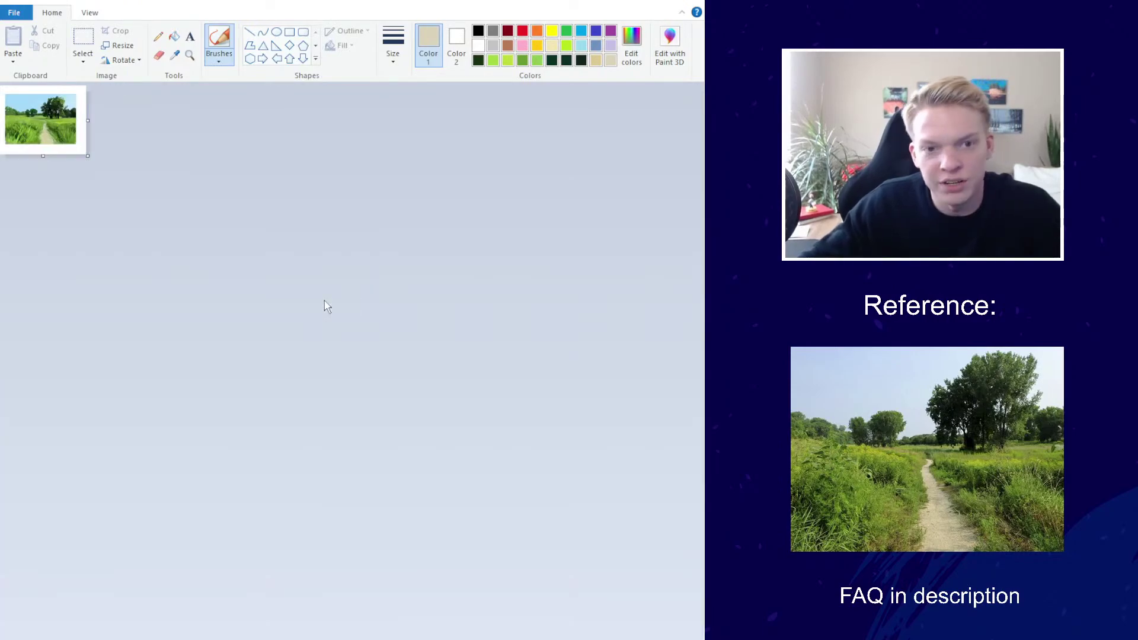
pyautogui.scroll(5, 322, 304)
pyautogui.click(174, 54)
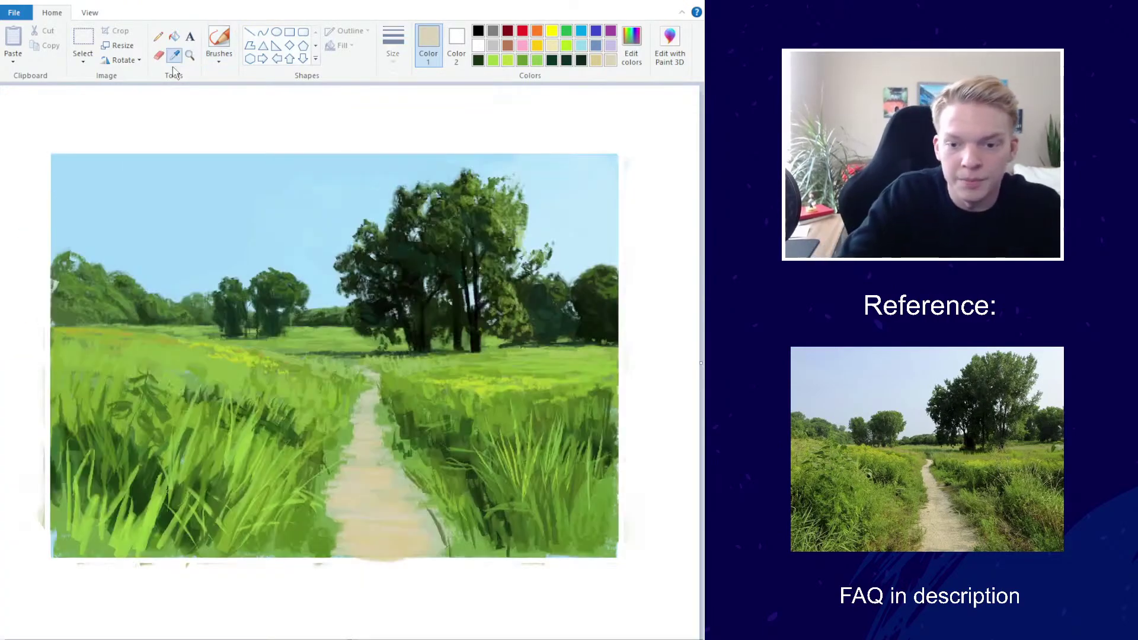
pyautogui.click(461, 427)
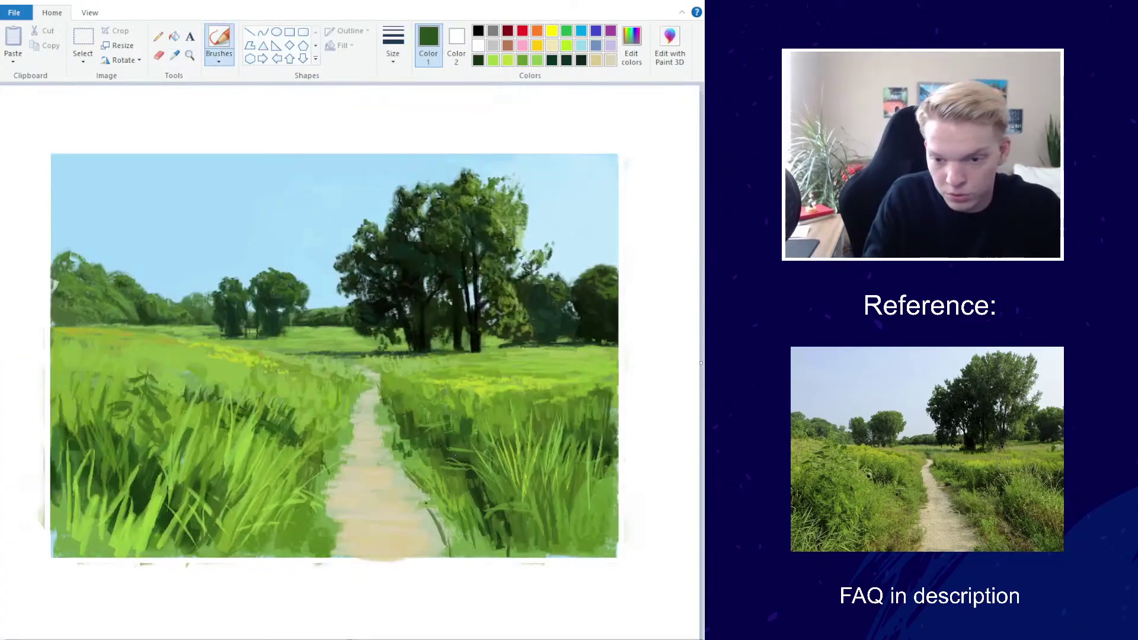
pyautogui.moveTo(434, 487); pyautogui.dragTo(421, 491)
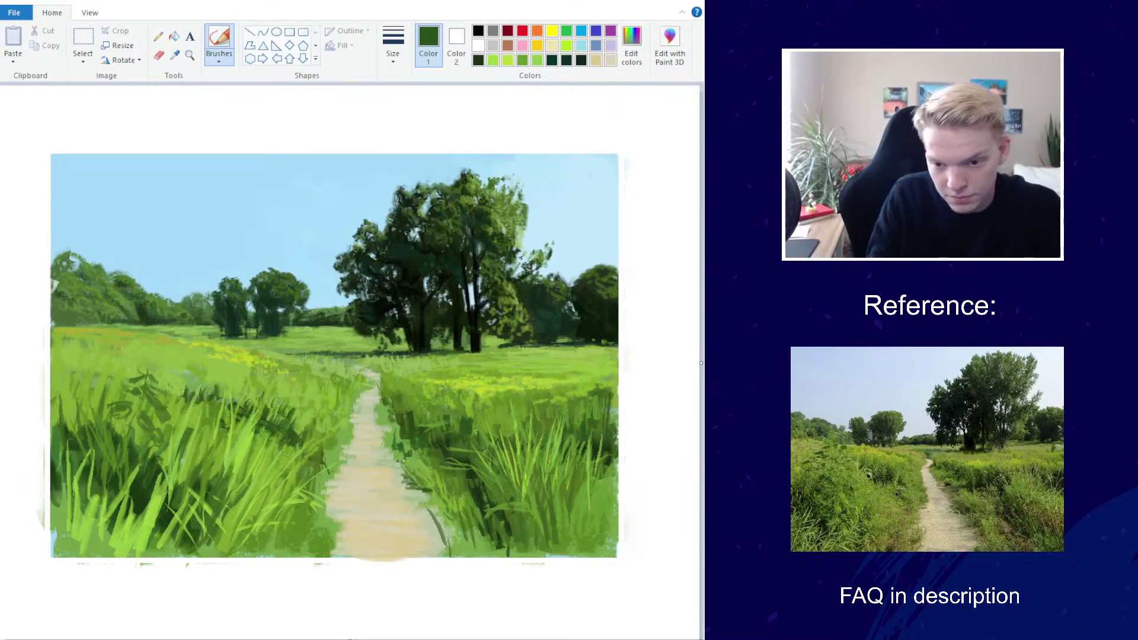
# Sample a mid green from the right-hand grass and paint grass blades along the path's right edge down to the foreground
pyautogui.click(175, 55)
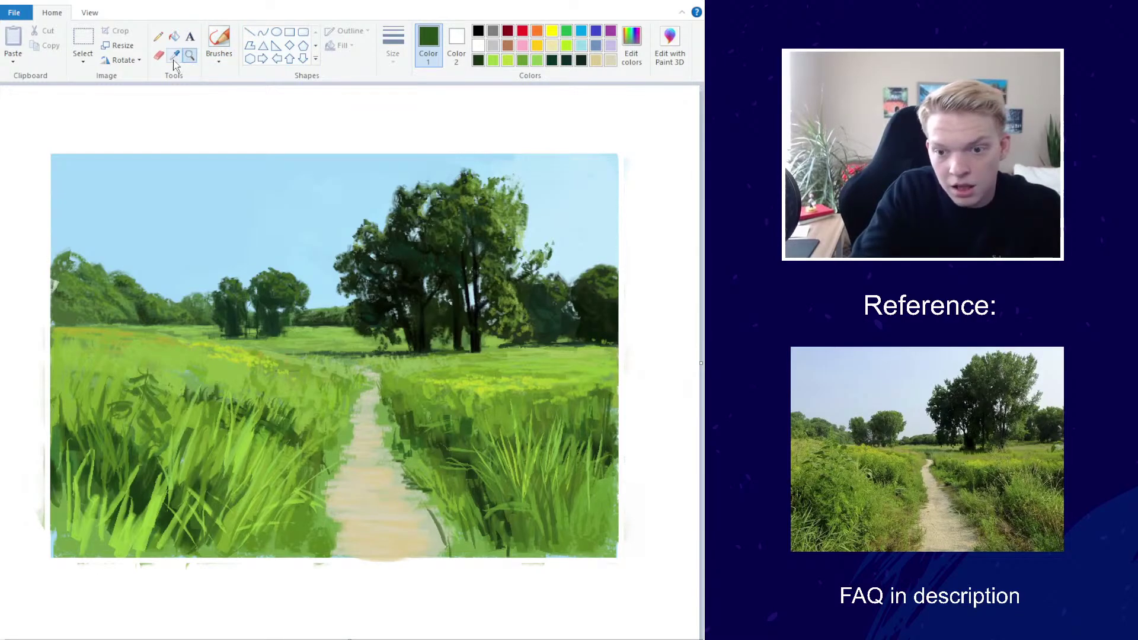
pyautogui.click(456, 472)
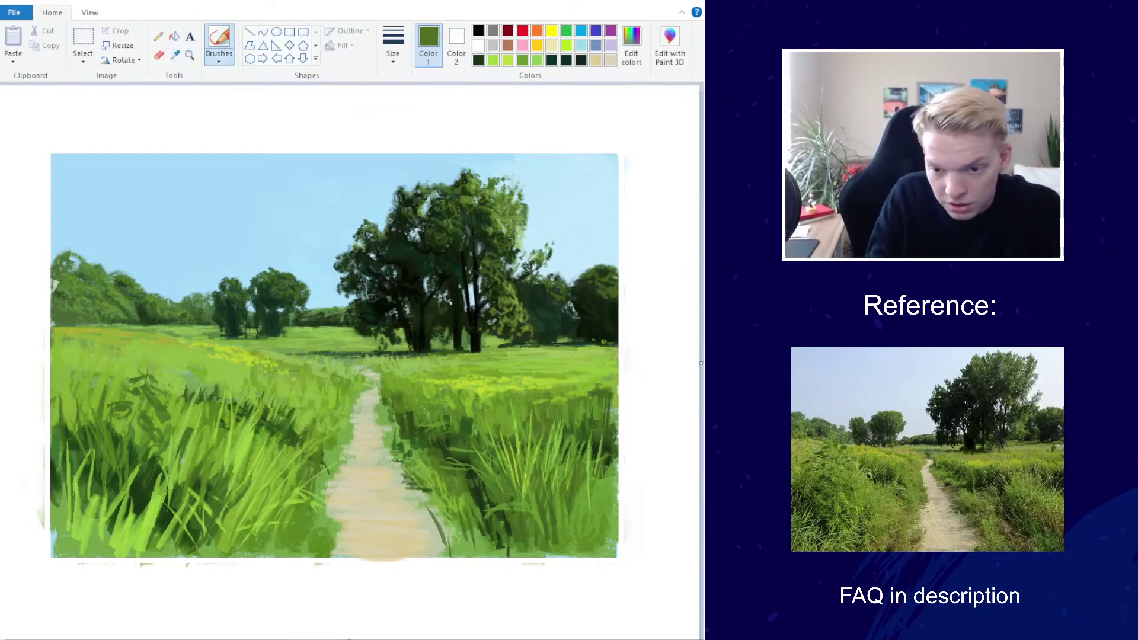
pyautogui.moveTo(389, 436); pyautogui.dragTo(394, 426)
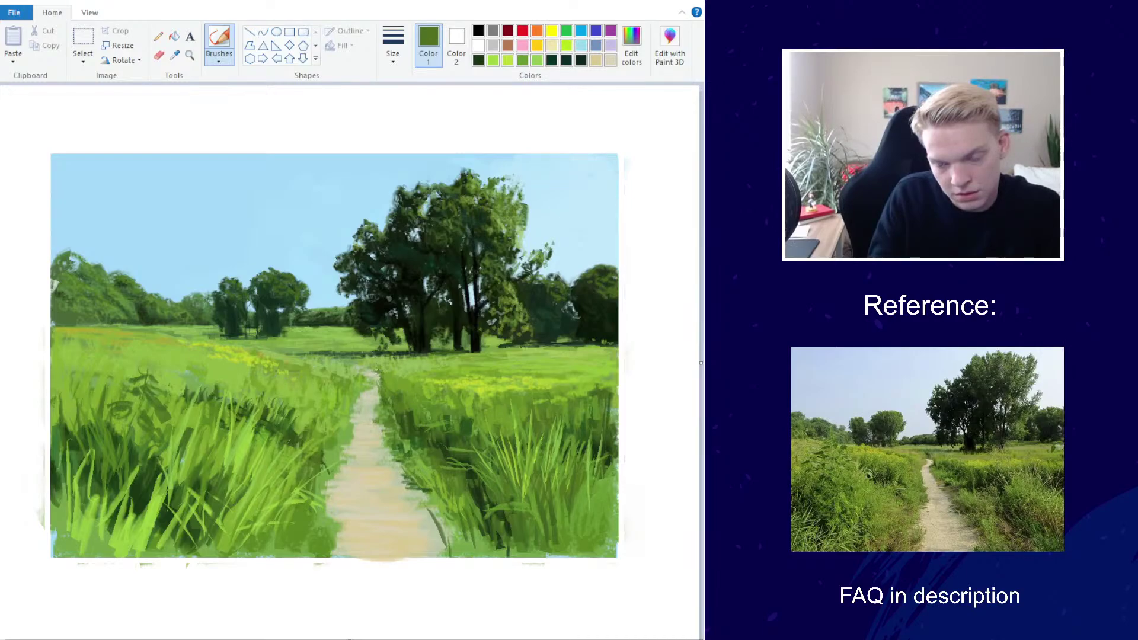
pyautogui.scroll(-1, 353, 318)
pyautogui.scroll(-1, 352, 312)
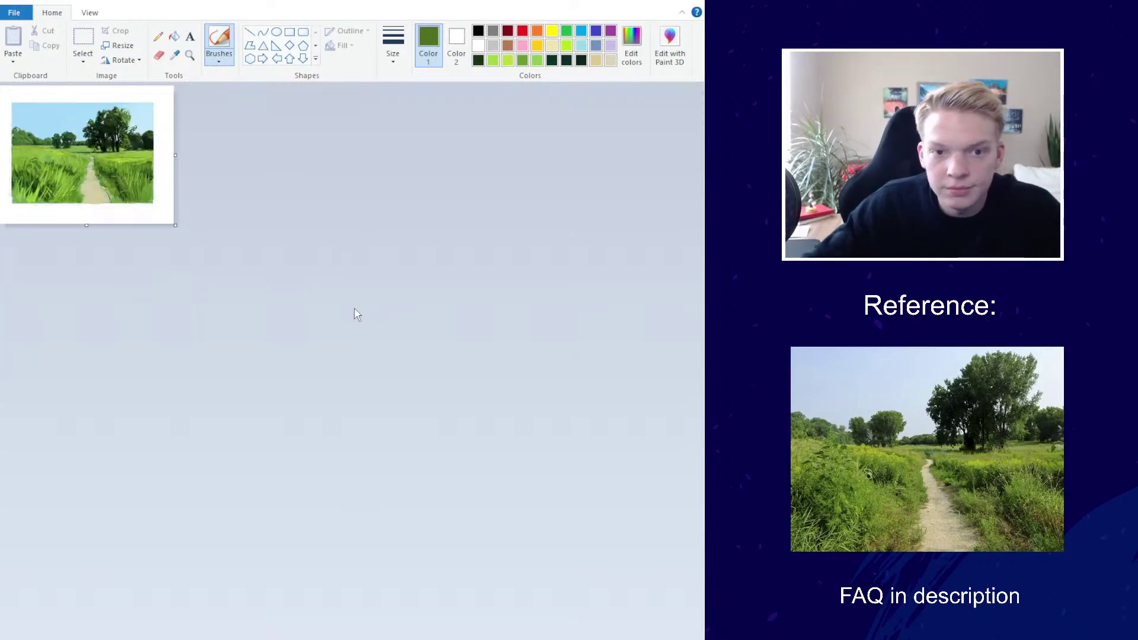
pyautogui.scroll(2, 354, 314)
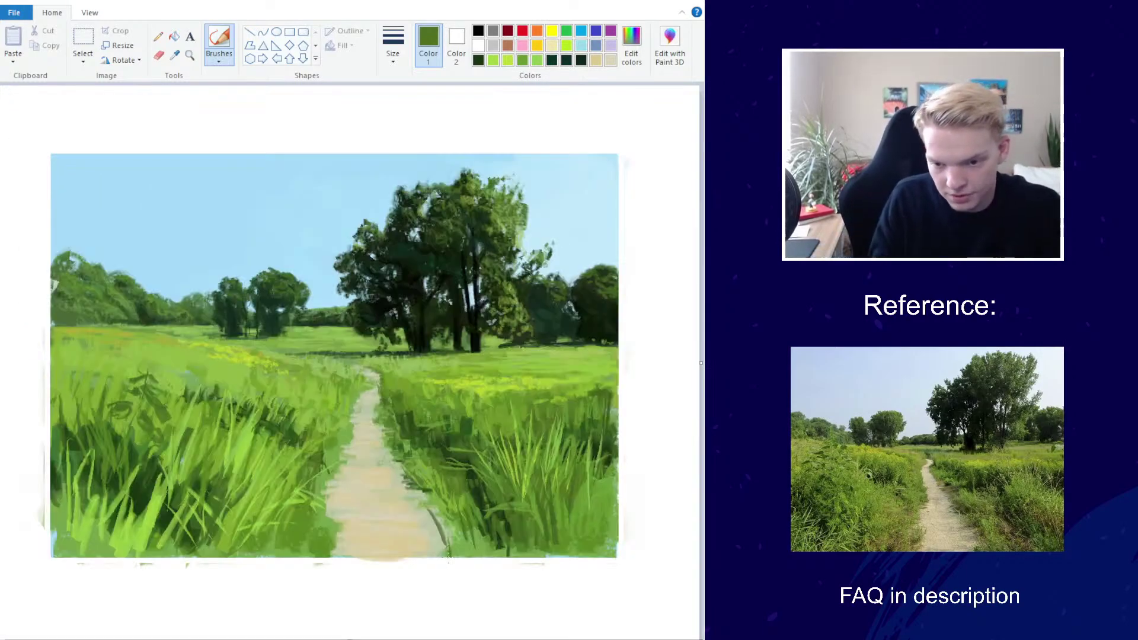
pyautogui.moveTo(442, 554)
pyautogui.mouseDown()
pyautogui.moveTo(458, 528)
pyautogui.moveTo(470, 548)
pyautogui.moveTo(451, 523)
pyautogui.mouseUp()
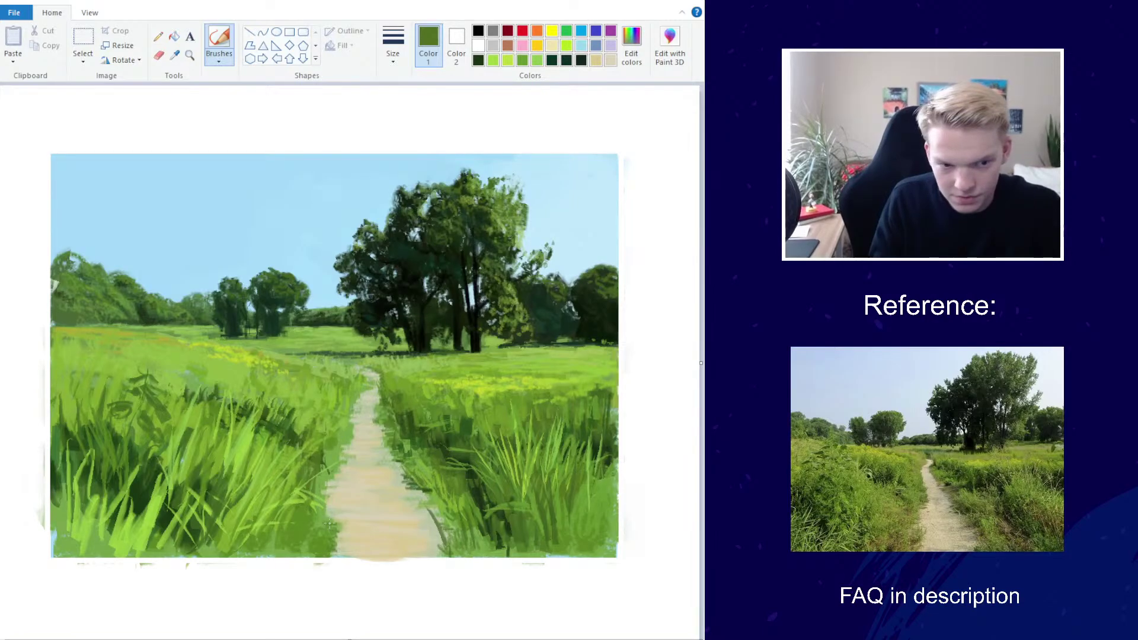
# Sample a brighter green from the grass left of the path and break up the path's edges with fine grass blades
pyautogui.click(189, 58)
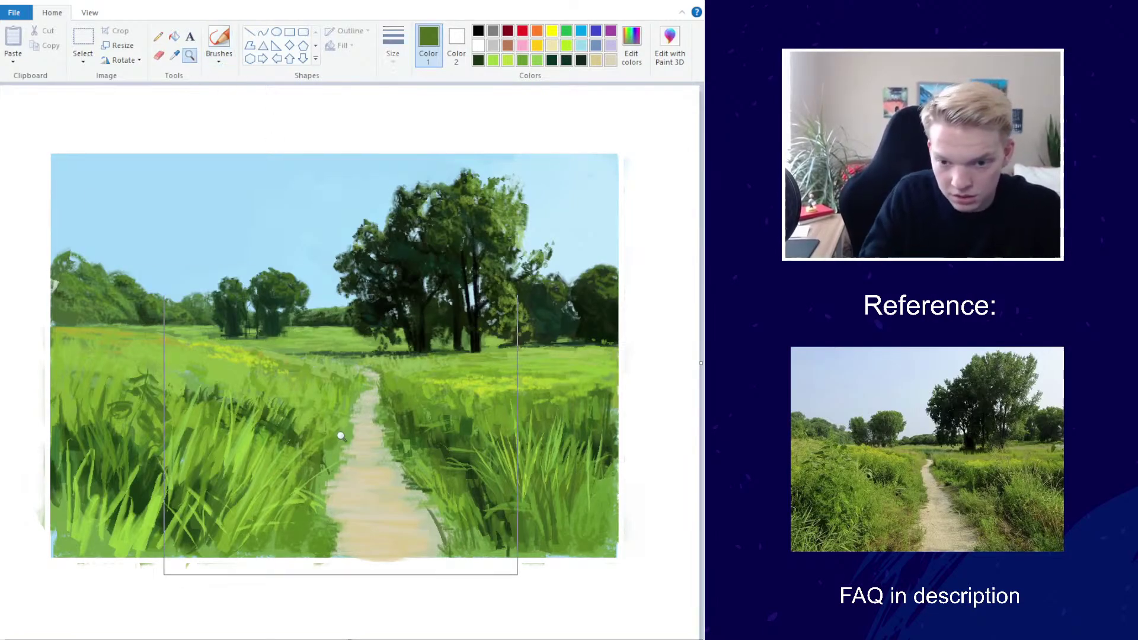
pyautogui.click(175, 57)
pyautogui.click(331, 469)
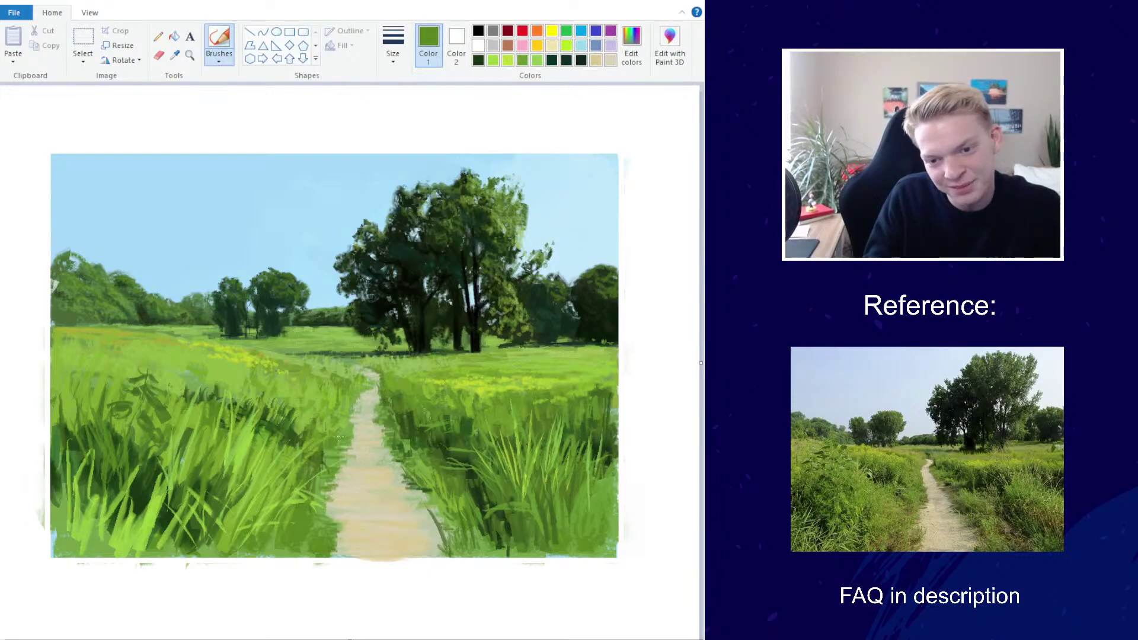
pyautogui.scroll(-3, 339, 246)
pyautogui.scroll(3, 351, 252)
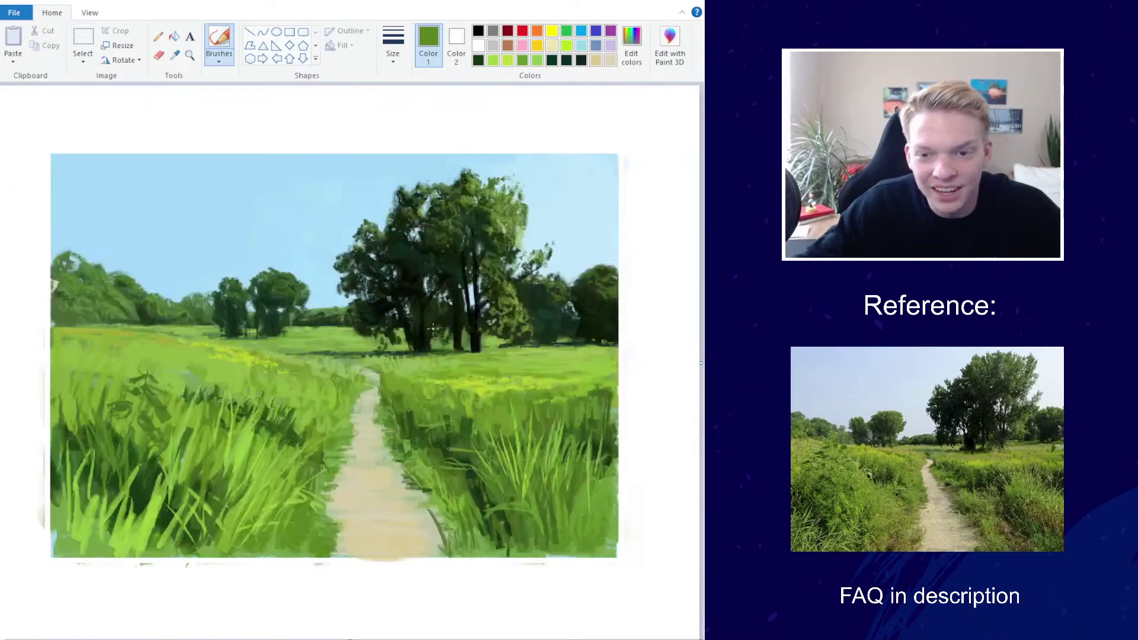
pyautogui.scroll(-3, 438, 308)
pyautogui.scroll(3, 440, 293)
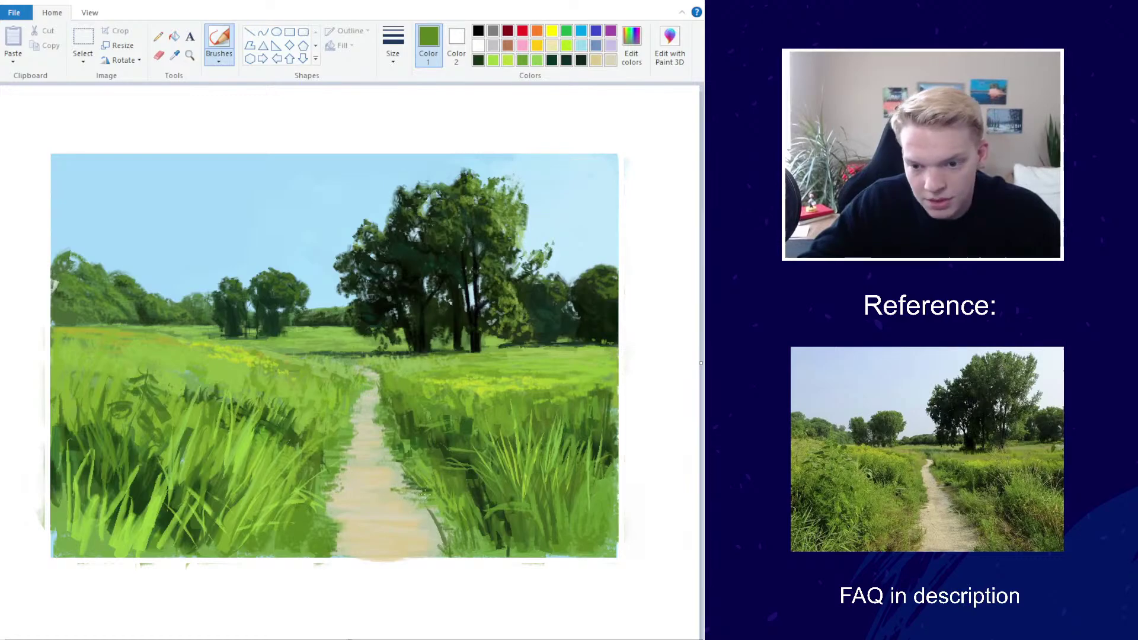
# Mix an olive green of red 125, green 133 and blue 33 as the painting colour
pyautogui.scroll(-3, 446, 374)
pyautogui.scroll(3, 448, 368)
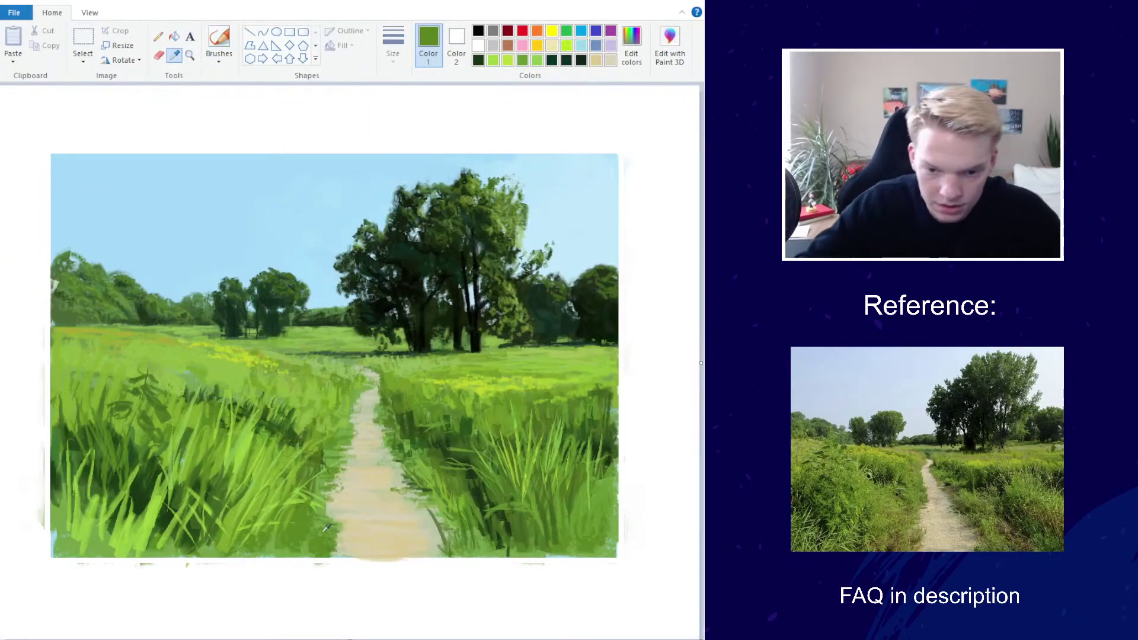
pyautogui.click(631, 44)
pyautogui.click(375, 287)
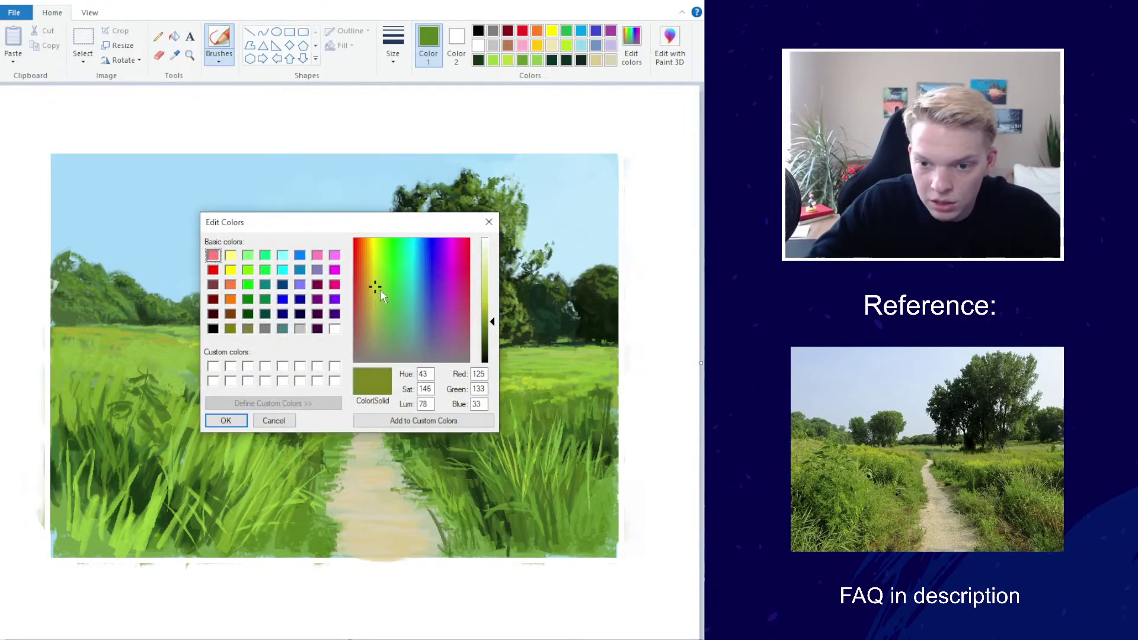
pyautogui.click(229, 423)
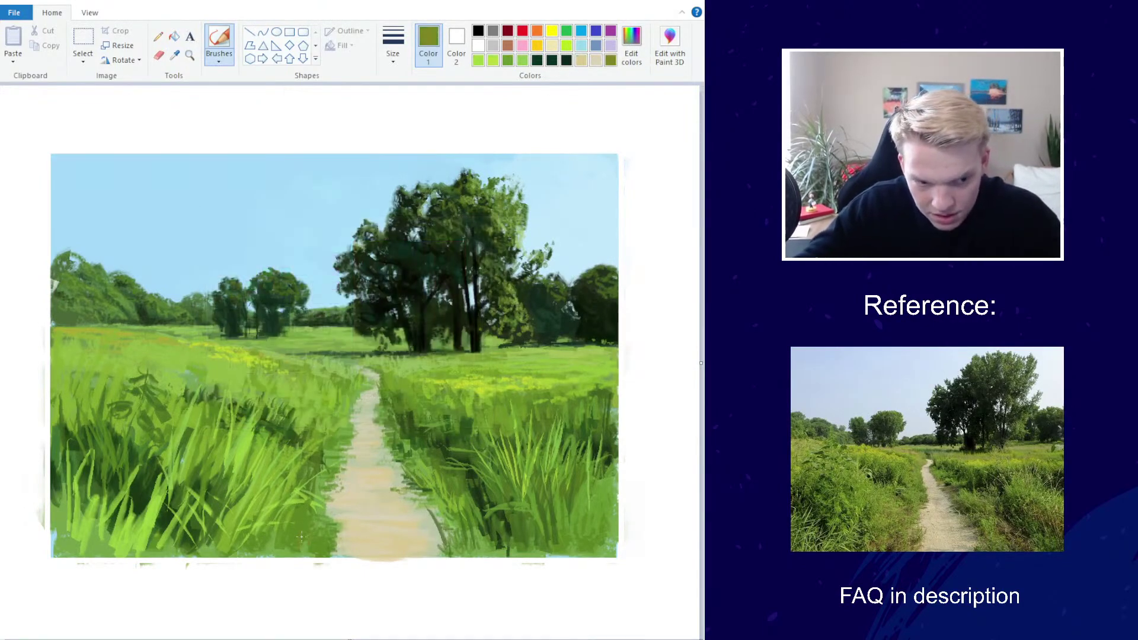
pyautogui.click(631, 45)
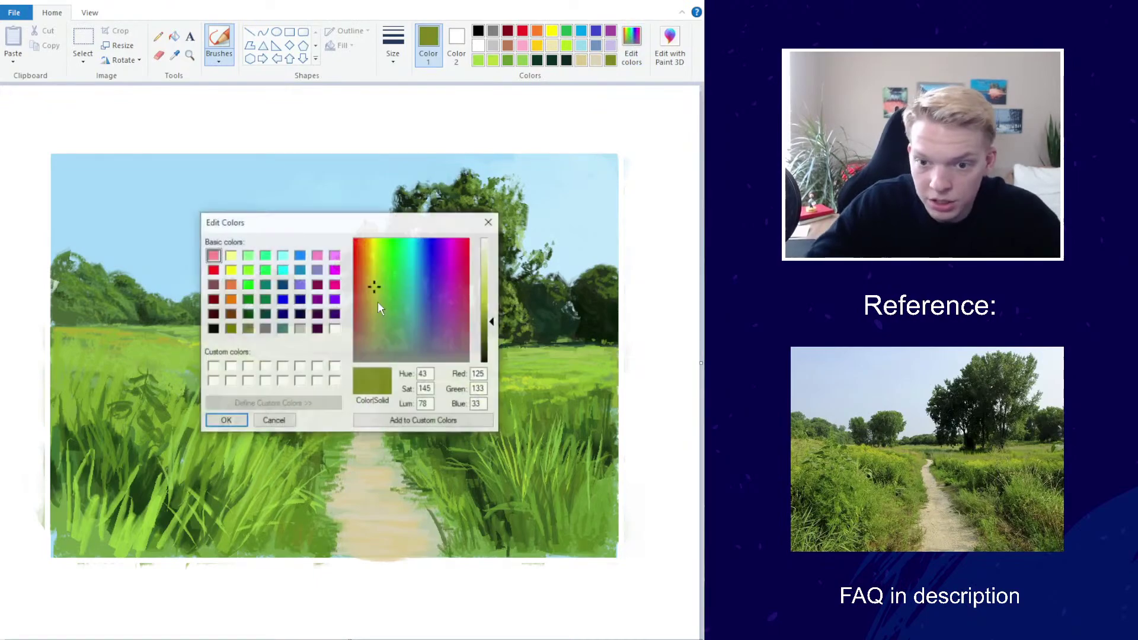
pyautogui.click(225, 421)
# Switch to the Watercolor brush, change its size, and paint olive strokes into the foreground grass on both sides of the path
pyautogui.click(219, 59)
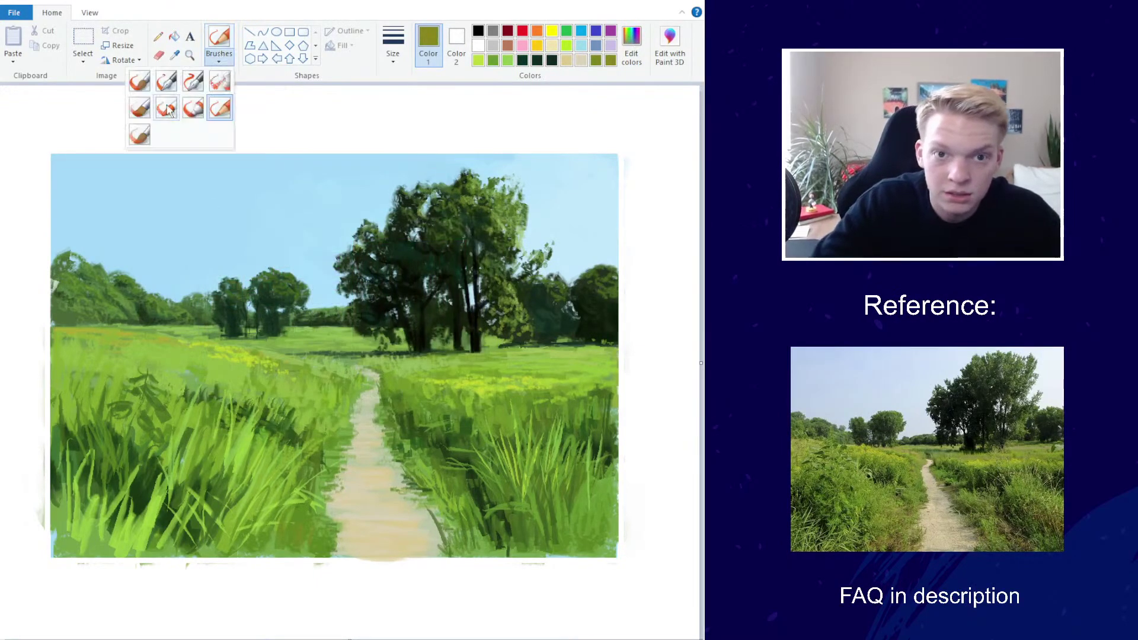
pyautogui.click(145, 139)
pyautogui.click(394, 60)
pyautogui.click(363, 162)
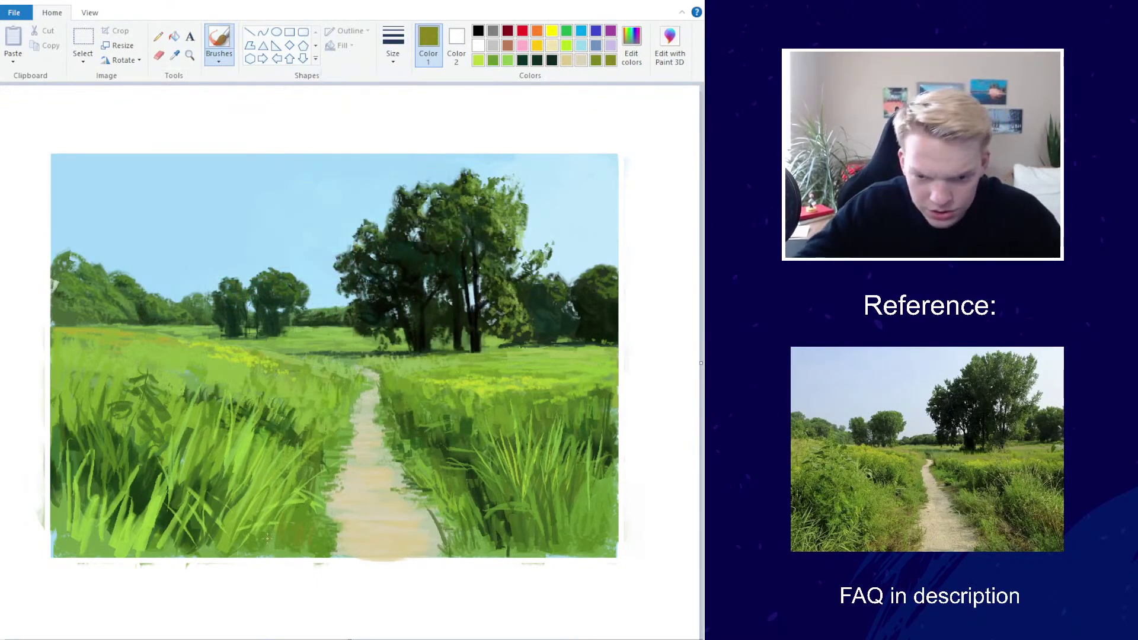
pyautogui.moveTo(258, 520); pyautogui.dragTo(261, 529)
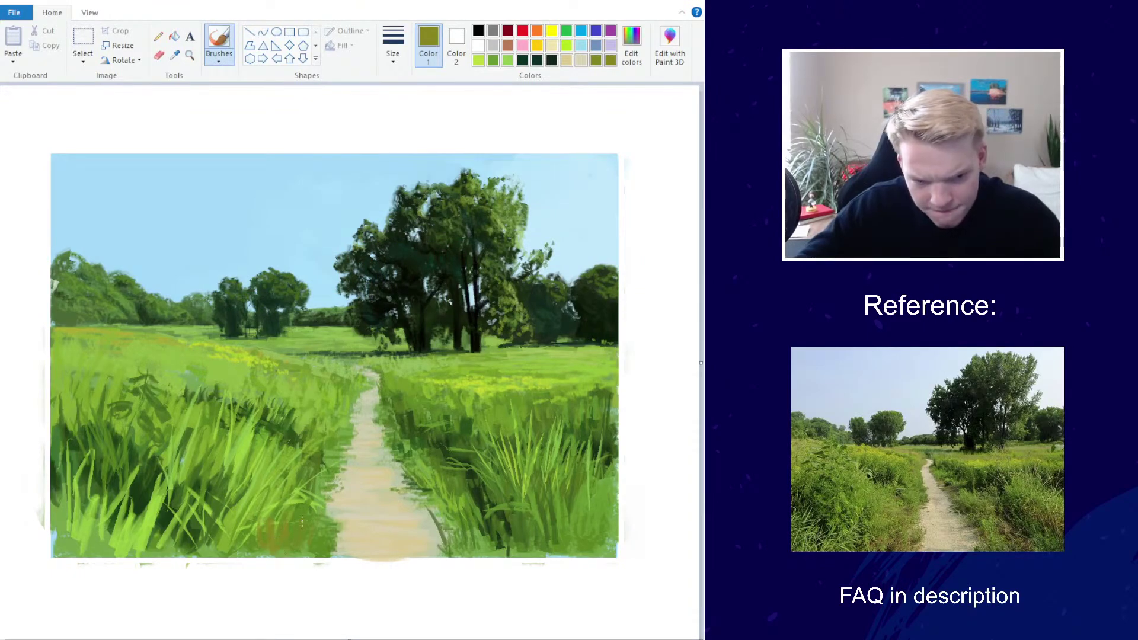
pyautogui.moveTo(506, 528)
pyautogui.mouseDown()
pyautogui.moveTo(488, 507)
pyautogui.moveTo(519, 532)
pyautogui.mouseUp()
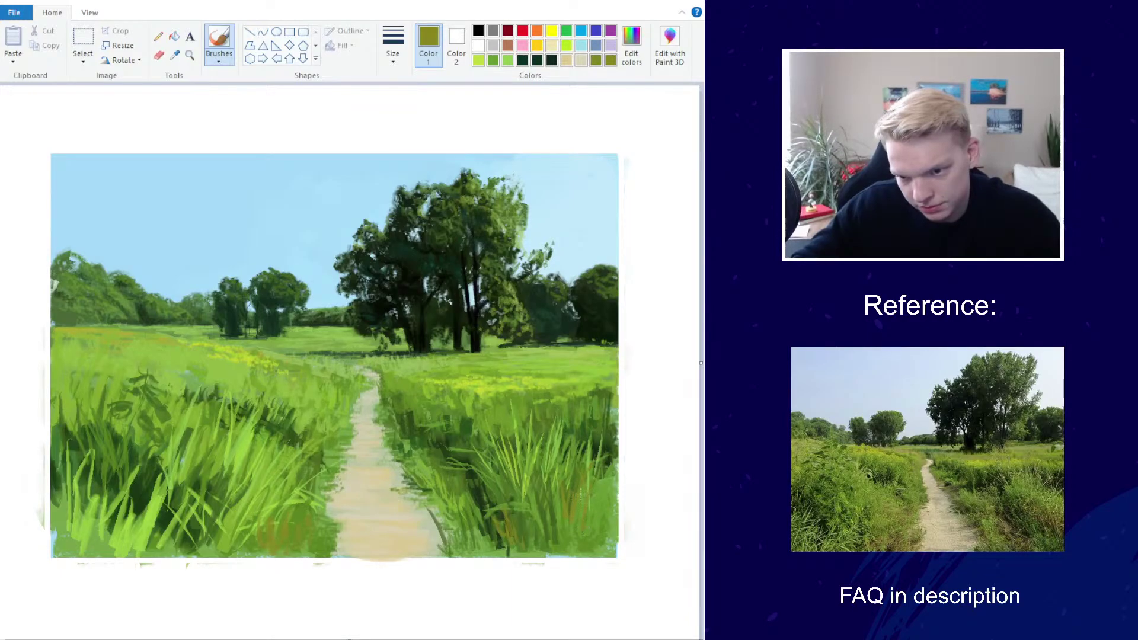
pyautogui.moveTo(588, 471); pyautogui.dragTo(588, 492)
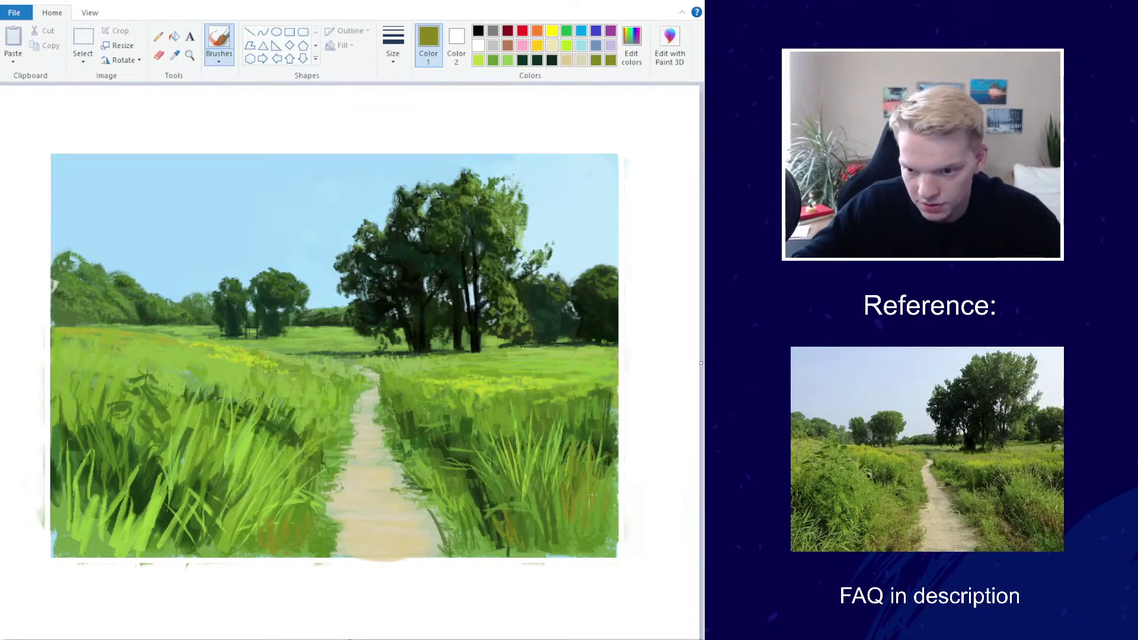
# Mix a brown of red 141, green 113 and blue 24 and paint dry stalks into the foreground grass on both sides
pyautogui.click(631, 44)
pyautogui.click(366, 279)
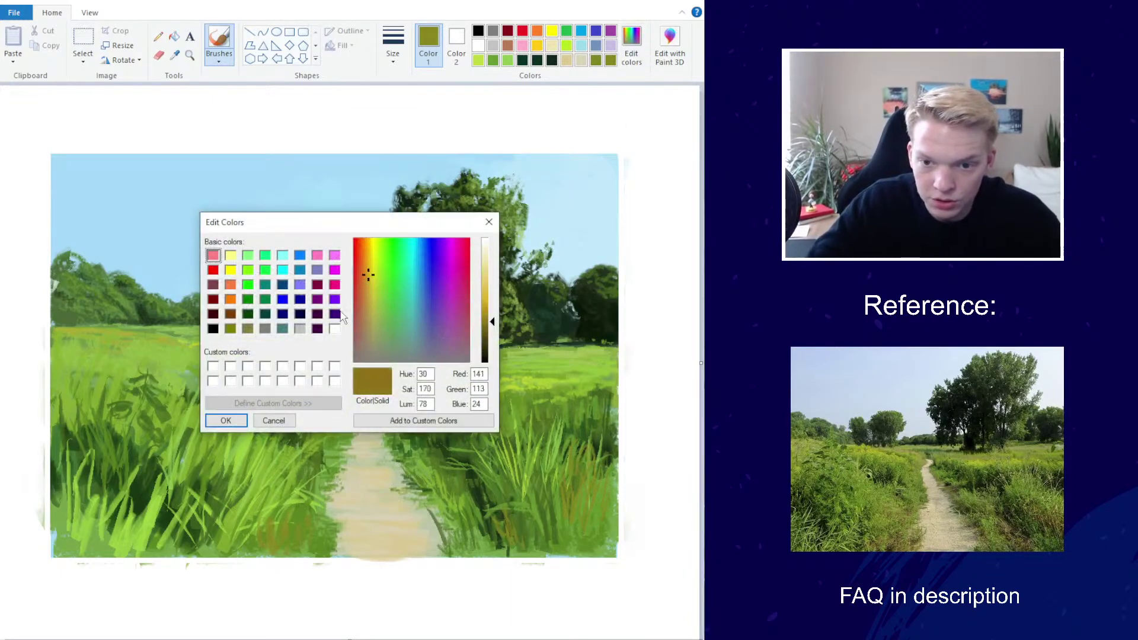
pyautogui.click(225, 420)
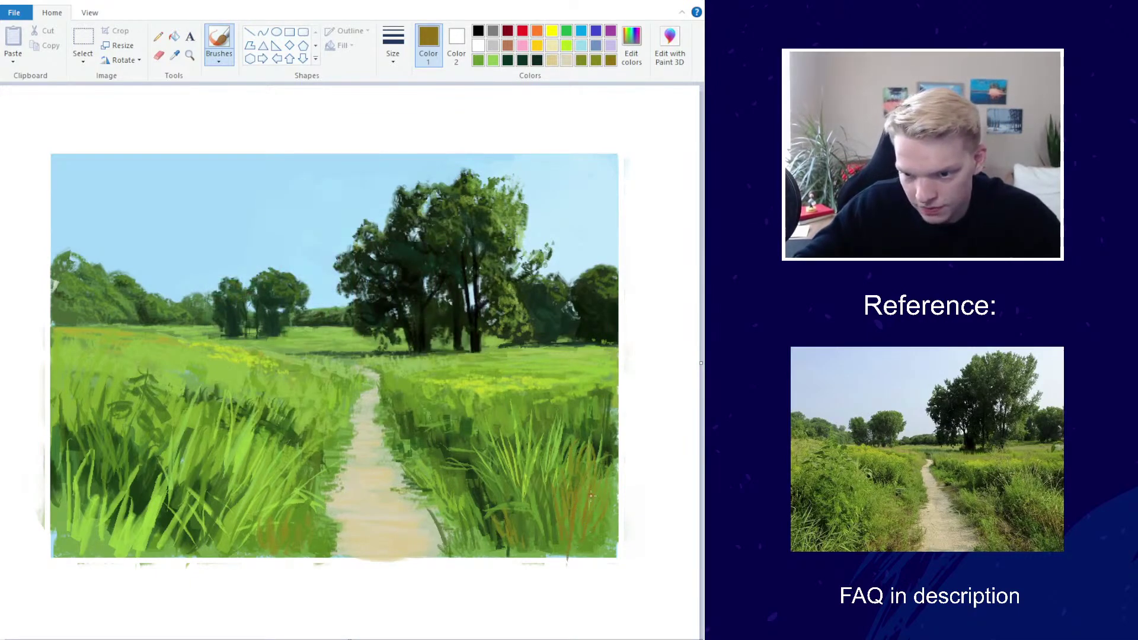
pyautogui.scroll(-3, 462, 282)
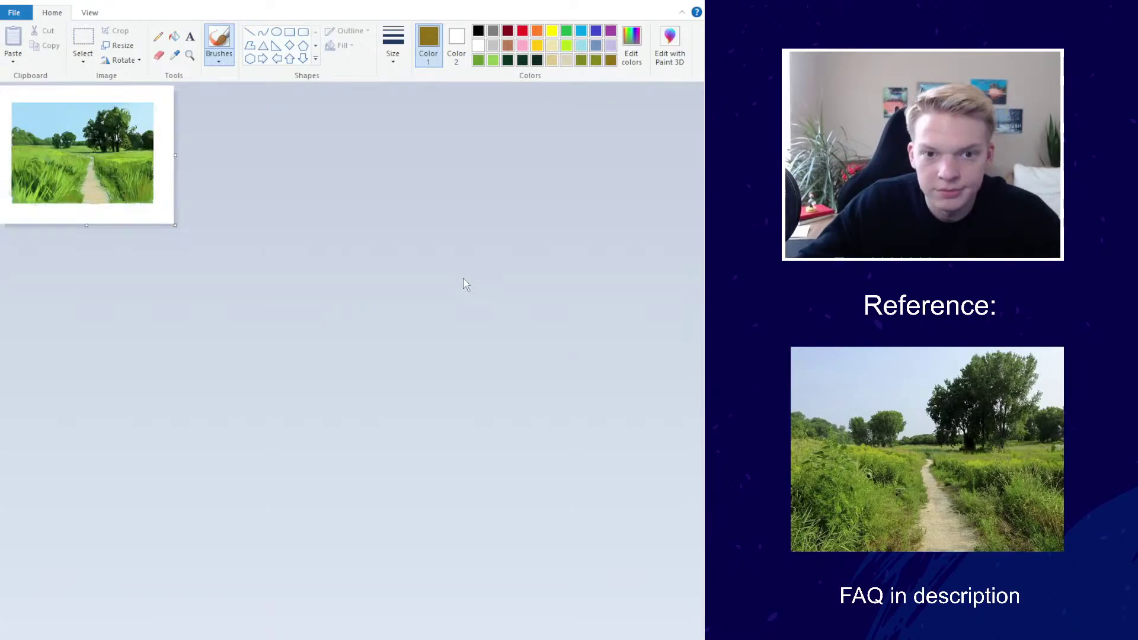
pyautogui.scroll(3, 463, 282)
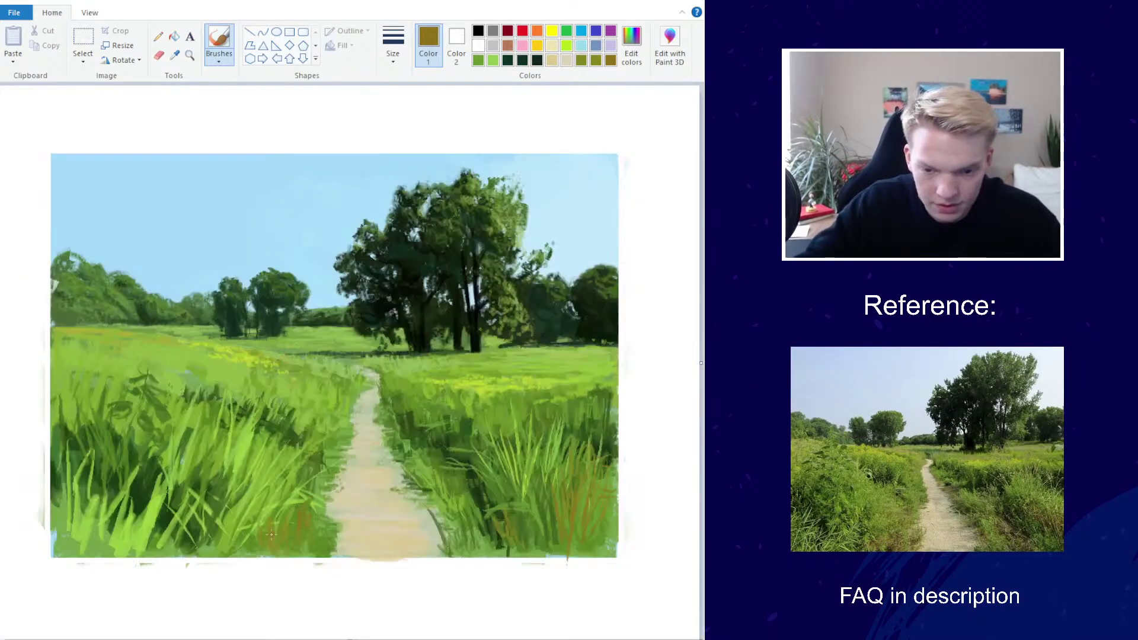
pyautogui.moveTo(242, 518)
pyautogui.mouseDown()
pyautogui.moveTo(209, 543)
pyautogui.moveTo(228, 548)
pyautogui.mouseUp()
pyautogui.moveTo(244, 555); pyautogui.dragTo(248, 541)
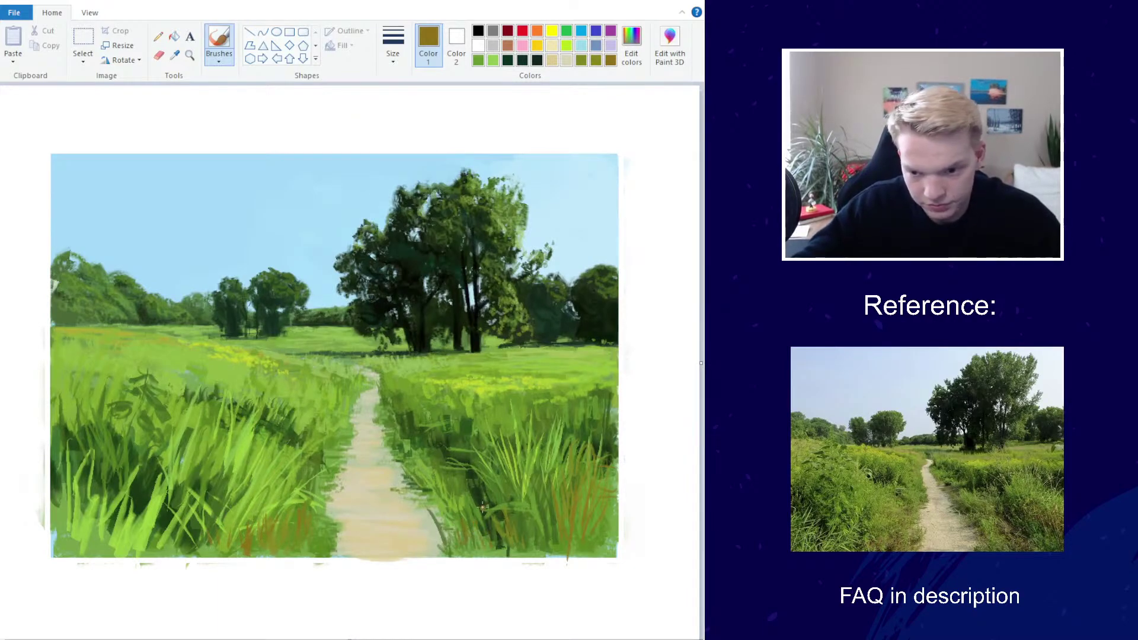
# Mix a pale tan of red 222, green 197 and blue 169 and paint thin dry blades in the right foreground grass
pyautogui.click(631, 44)
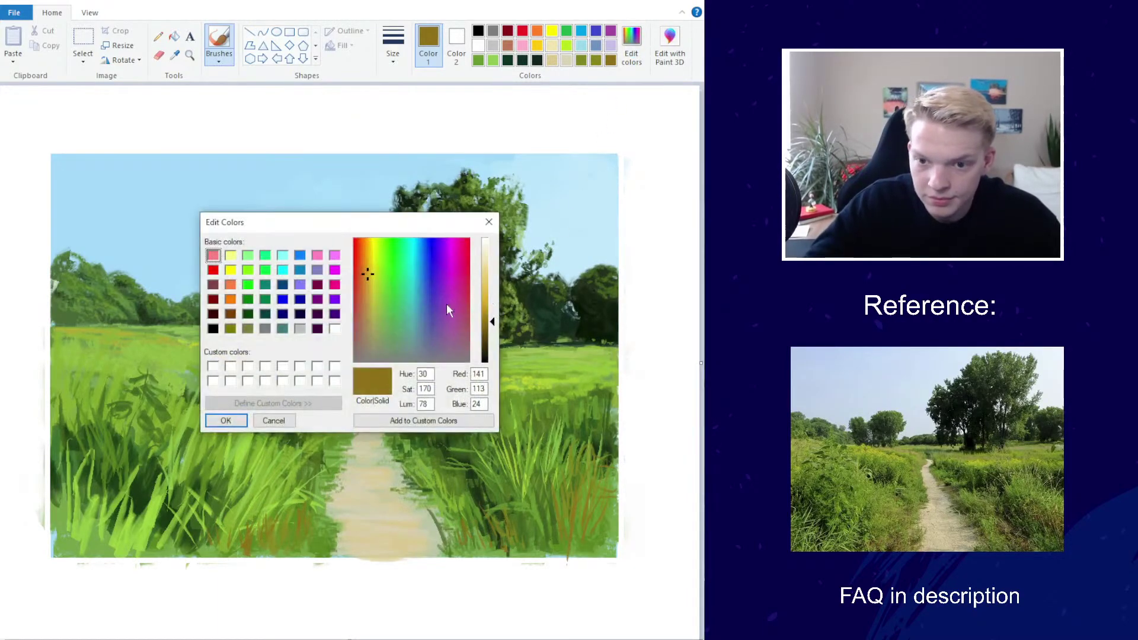
pyautogui.click(365, 304)
pyautogui.moveTo(484, 305); pyautogui.dragTo(485, 273)
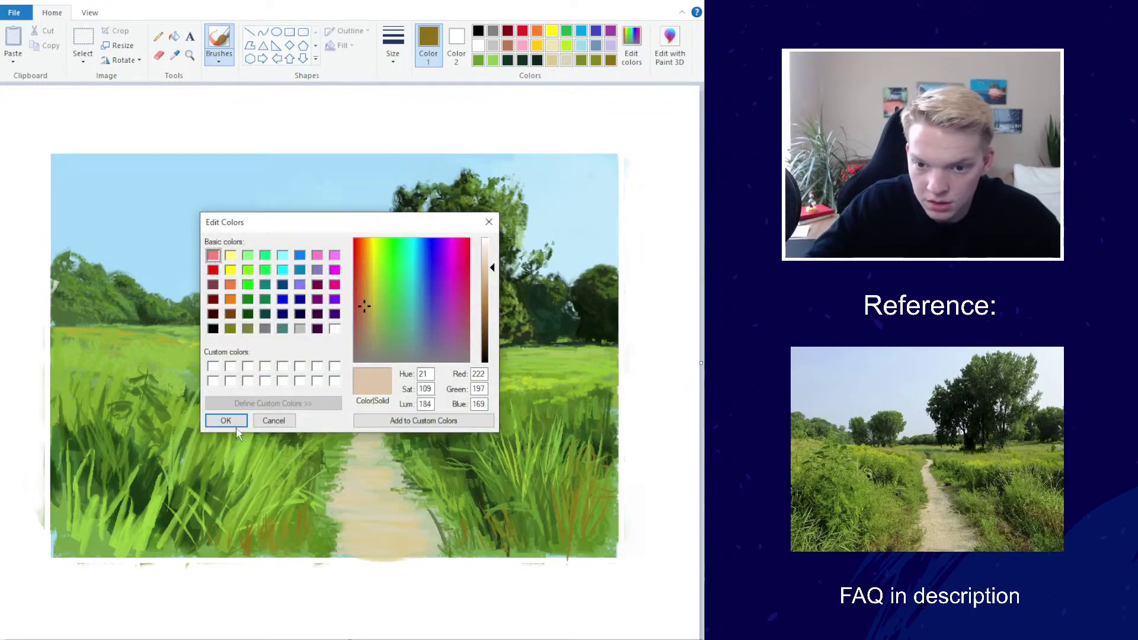
pyautogui.click(226, 420)
pyautogui.moveTo(497, 531)
pyautogui.mouseDown()
pyautogui.moveTo(476, 510)
pyautogui.moveTo(511, 517)
pyautogui.mouseUp()
pyautogui.moveTo(593, 468); pyautogui.dragTo(595, 460)
pyautogui.moveTo(583, 519)
pyautogui.mouseDown()
pyautogui.moveTo(592, 449)
pyautogui.moveTo(572, 474)
pyautogui.mouseUp()
pyautogui.scroll(-2, 540, 340)
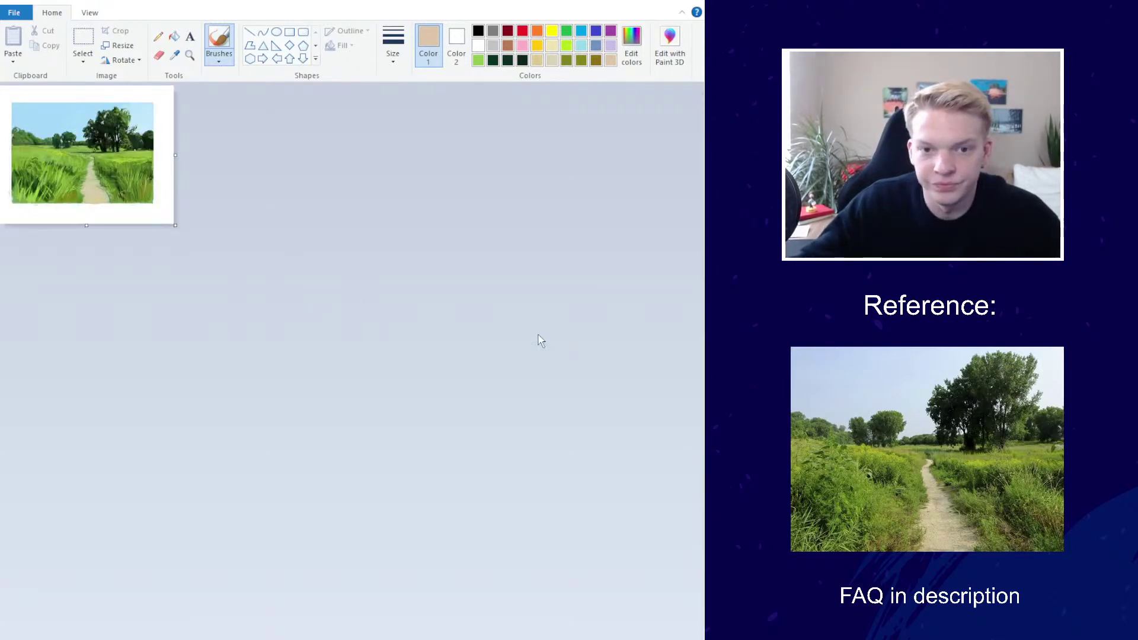
pyautogui.scroll(2, 540, 340)
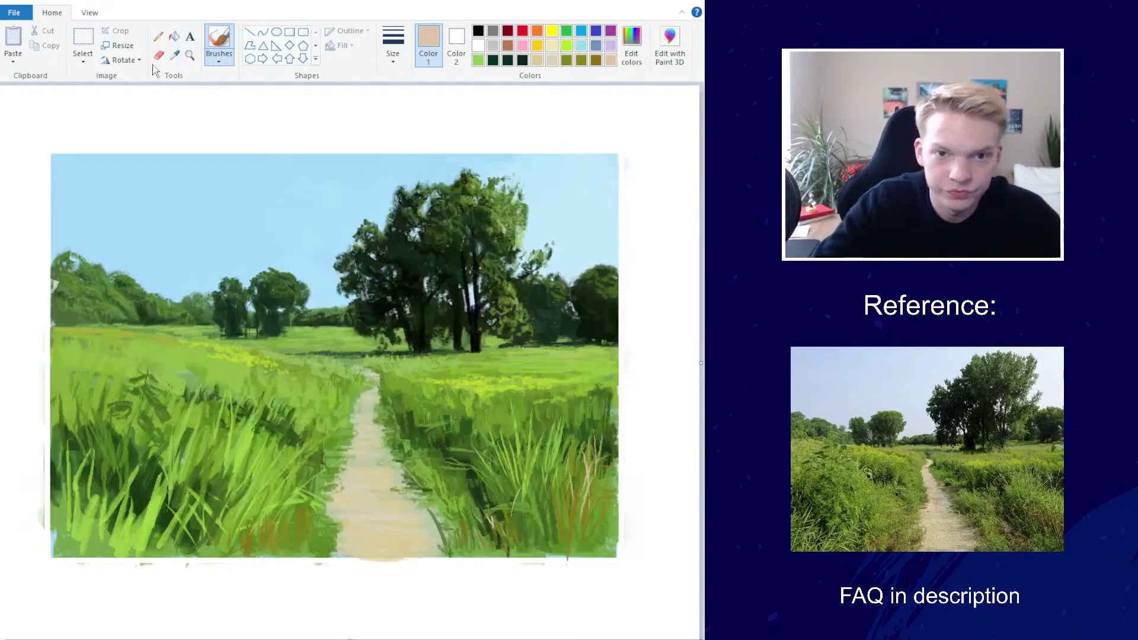
# Sample a bright yellow-green from the meadow left of the path, set the smallest brush size and dab highlights across that slope
pyautogui.click(174, 55)
pyautogui.click(254, 348)
pyautogui.click(219, 59)
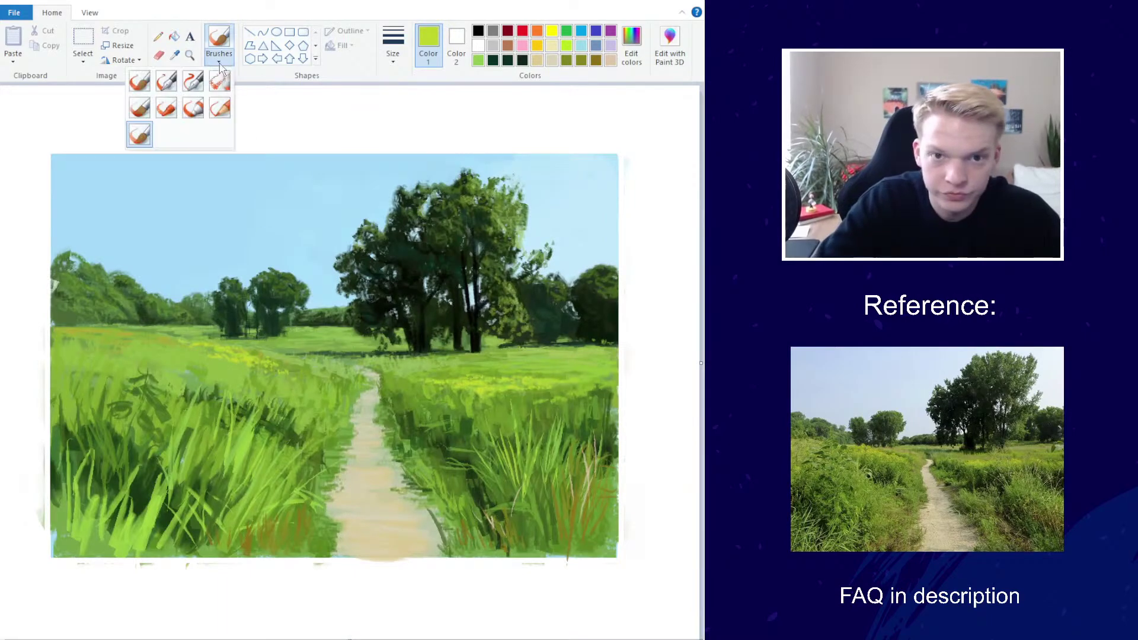
pyautogui.click(218, 37)
pyautogui.click(393, 45)
pyautogui.click(364, 82)
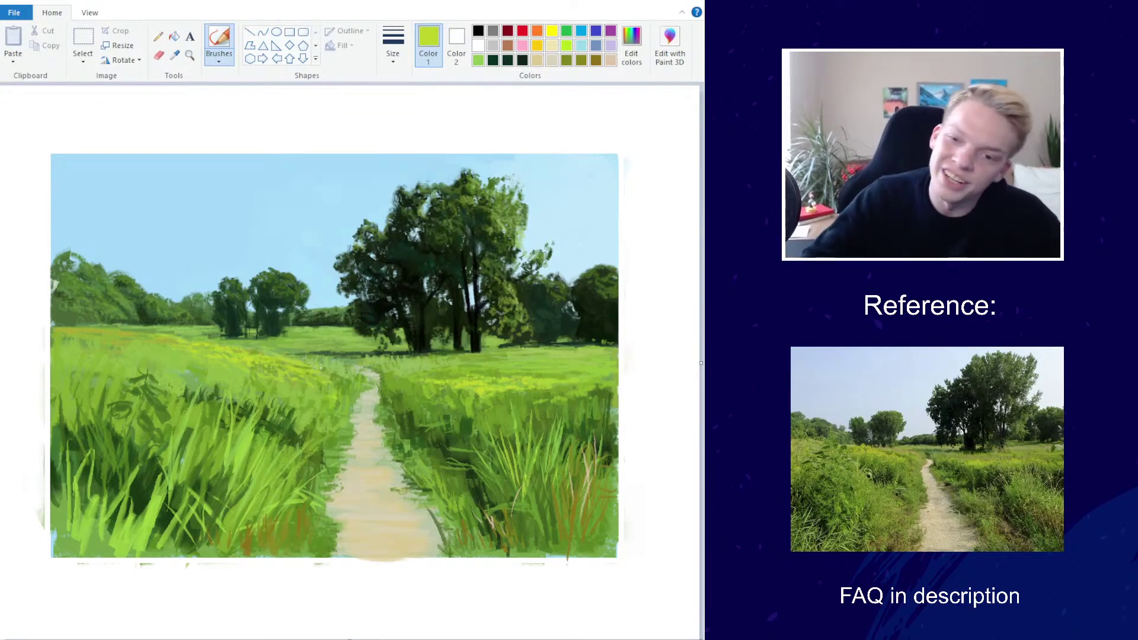
# Mix a slightly darkened golden yellow and paint flower streaks across the meadow right of the path
pyautogui.click(627, 58)
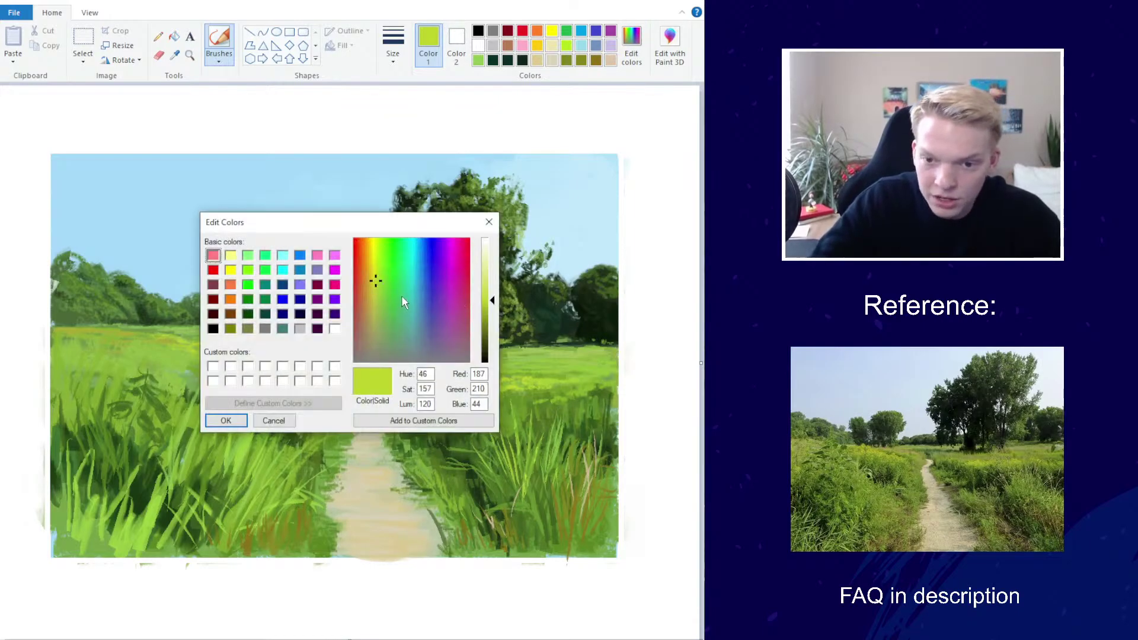
pyautogui.click(369, 275)
pyautogui.click(370, 274)
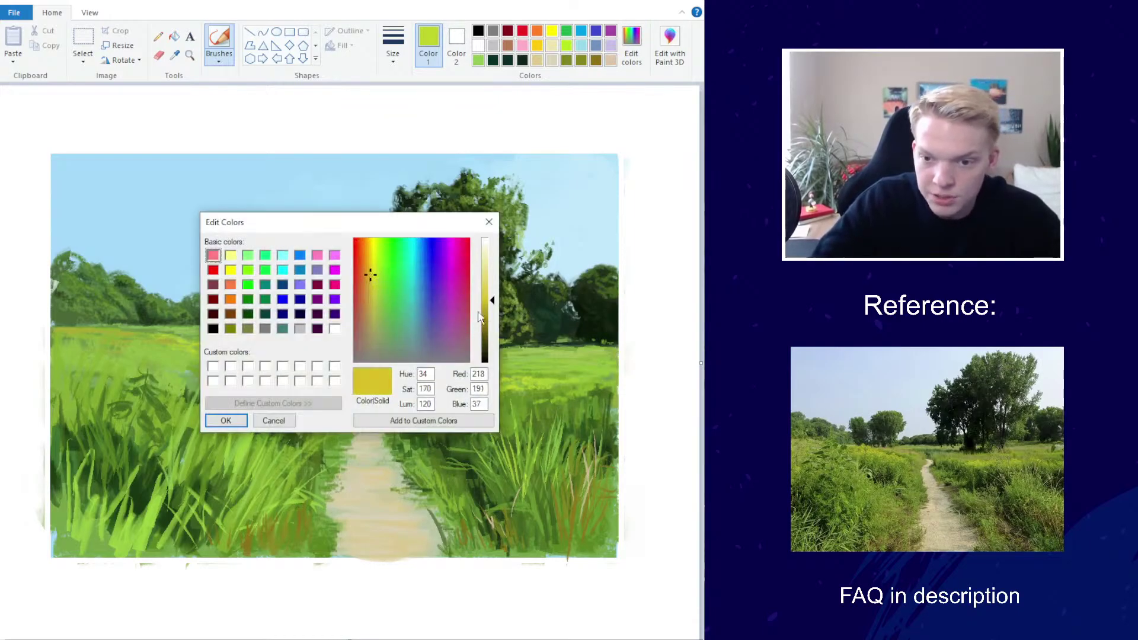
pyautogui.click(484, 304)
pyautogui.click(226, 420)
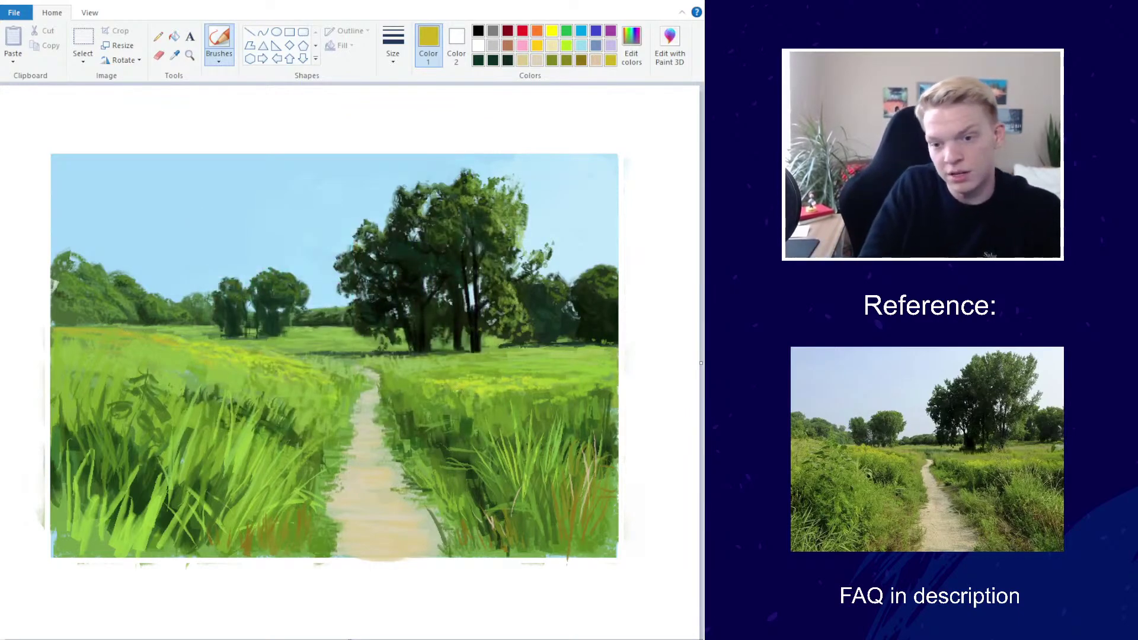
pyautogui.moveTo(503, 397)
pyautogui.mouseDown()
pyautogui.moveTo(530, 383)
pyautogui.moveTo(556, 384)
pyautogui.mouseUp()
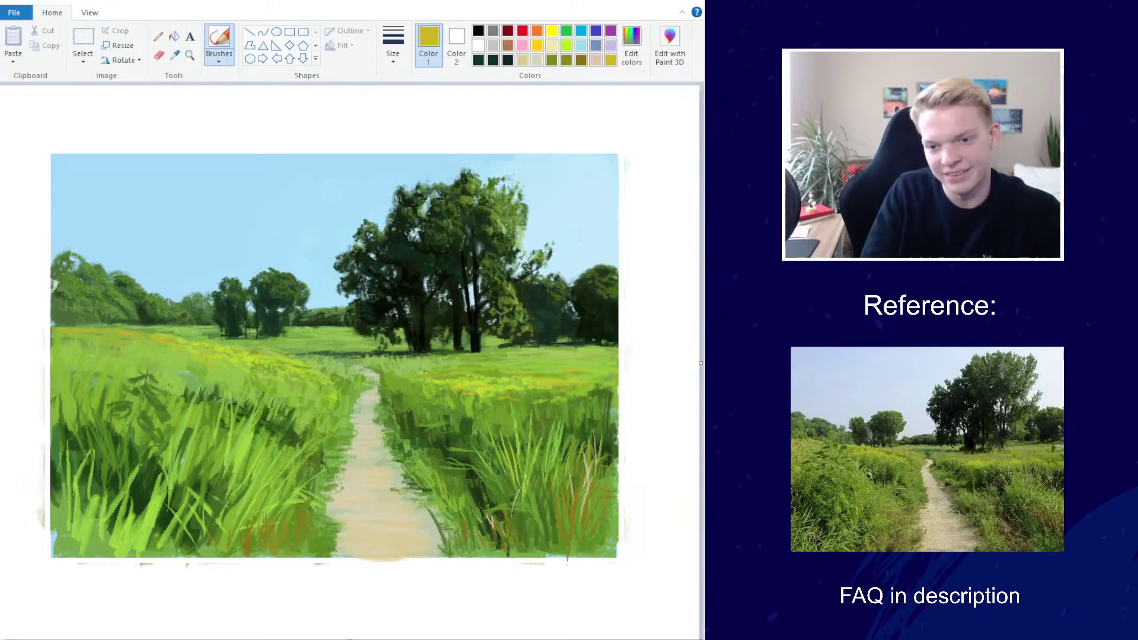
pyautogui.scroll(-3, 402, 312)
pyautogui.scroll(3, 402, 312)
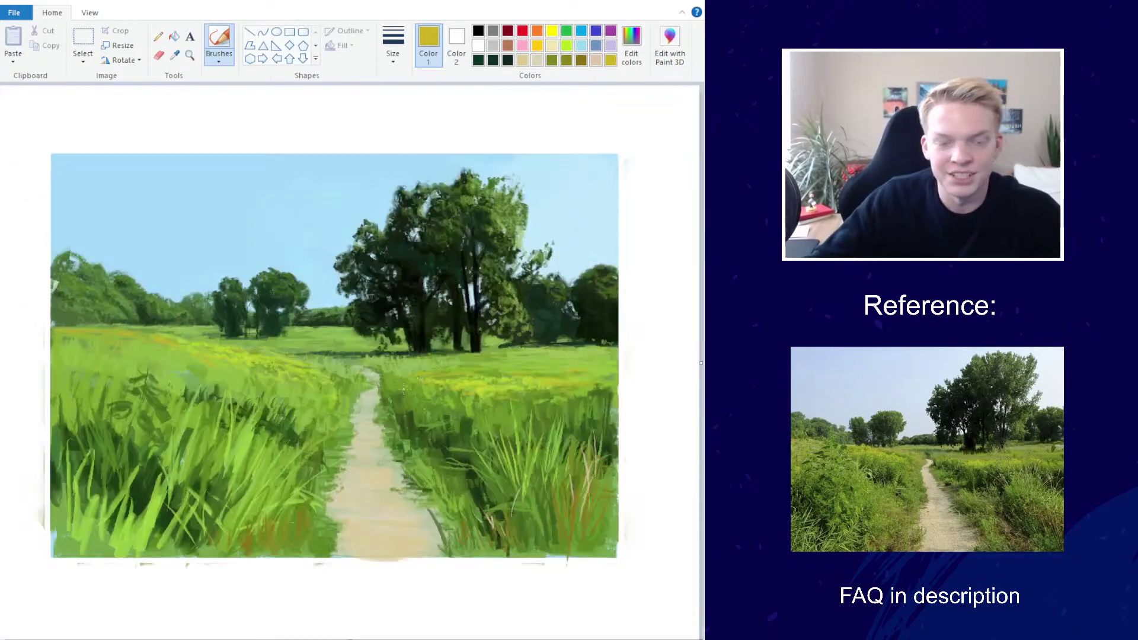
# Sample a mid green from the meadow right of the path and paint short grass strokes around the path's far end
pyautogui.click(175, 54)
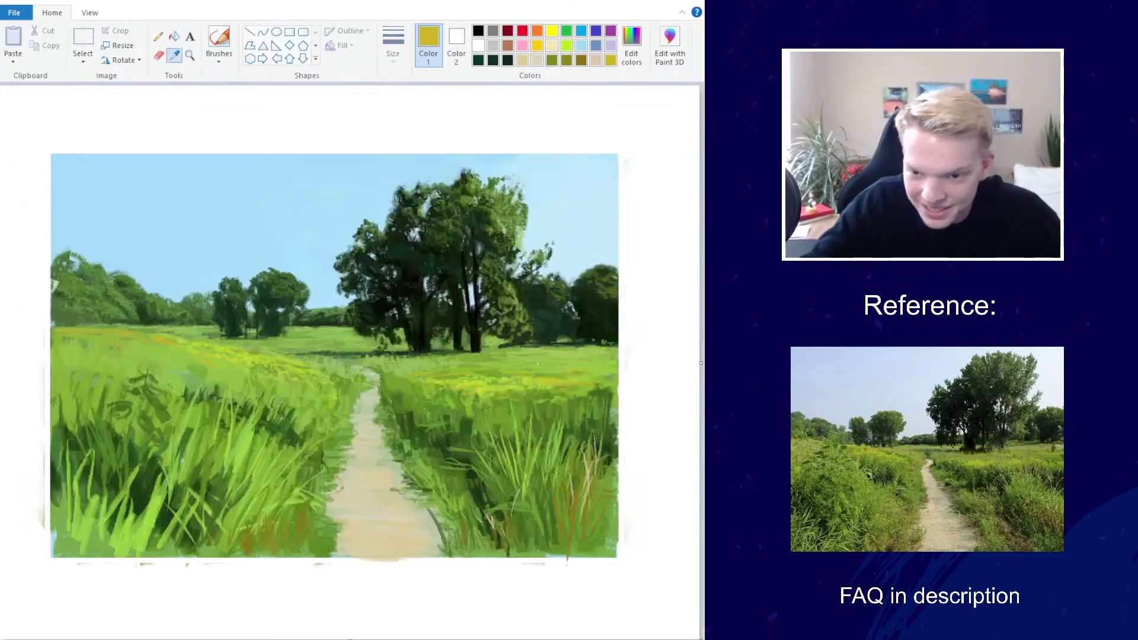
pyautogui.click(422, 389)
pyautogui.moveTo(389, 416)
pyautogui.mouseDown()
pyautogui.moveTo(387, 398)
pyautogui.moveTo(408, 409)
pyautogui.moveTo(349, 391)
pyautogui.mouseUp()
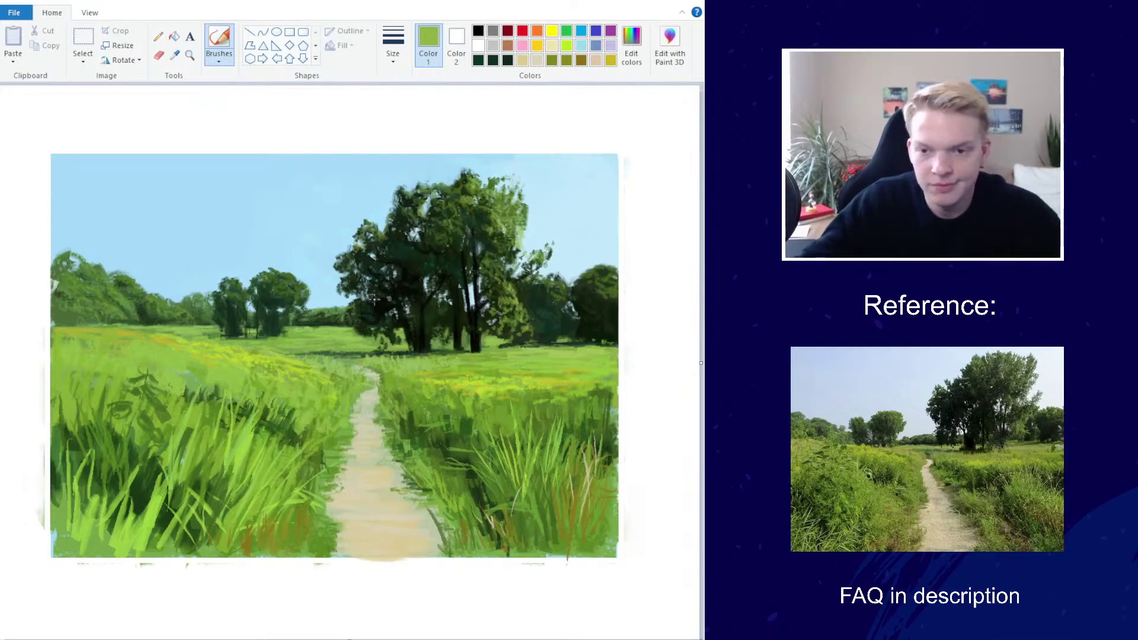
pyautogui.scroll(-3, 373, 298)
pyautogui.scroll(3, 368, 295)
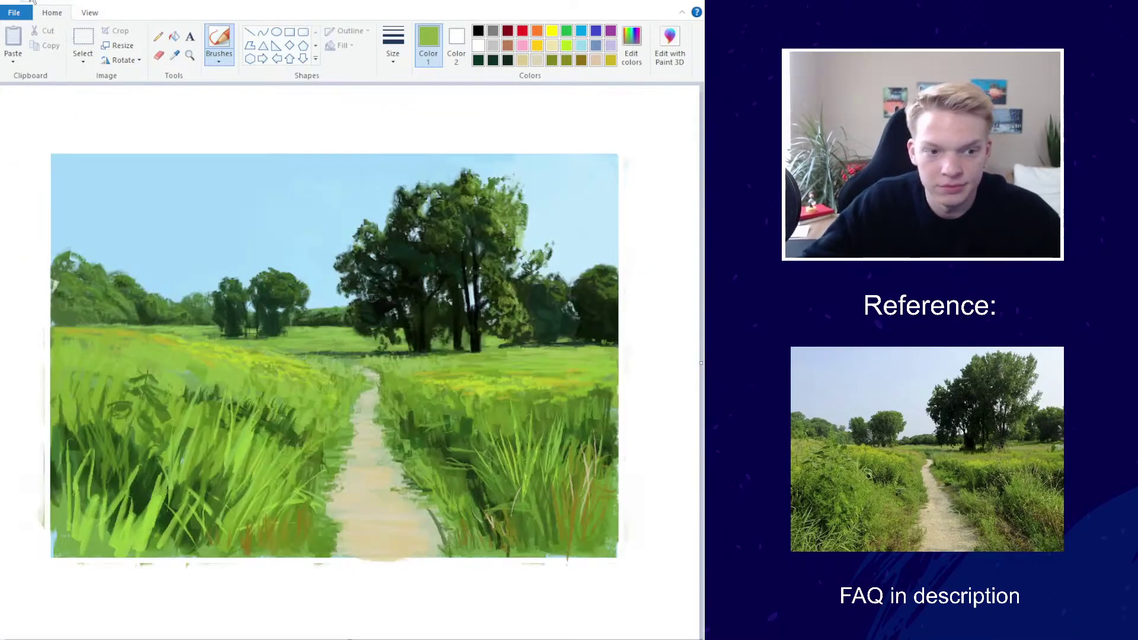
# Mix a brighter green of red 147, green 192 and blue 52 and paint tall grass blades across the right foreground
pyautogui.click(631, 45)
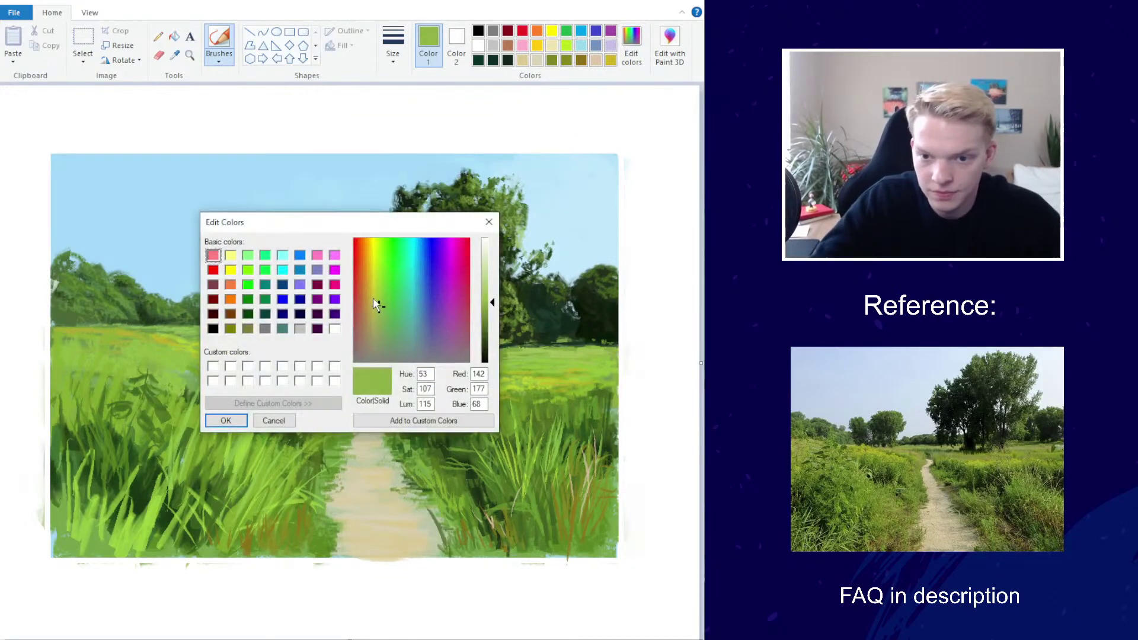
pyautogui.click(372, 297)
pyautogui.click(383, 296)
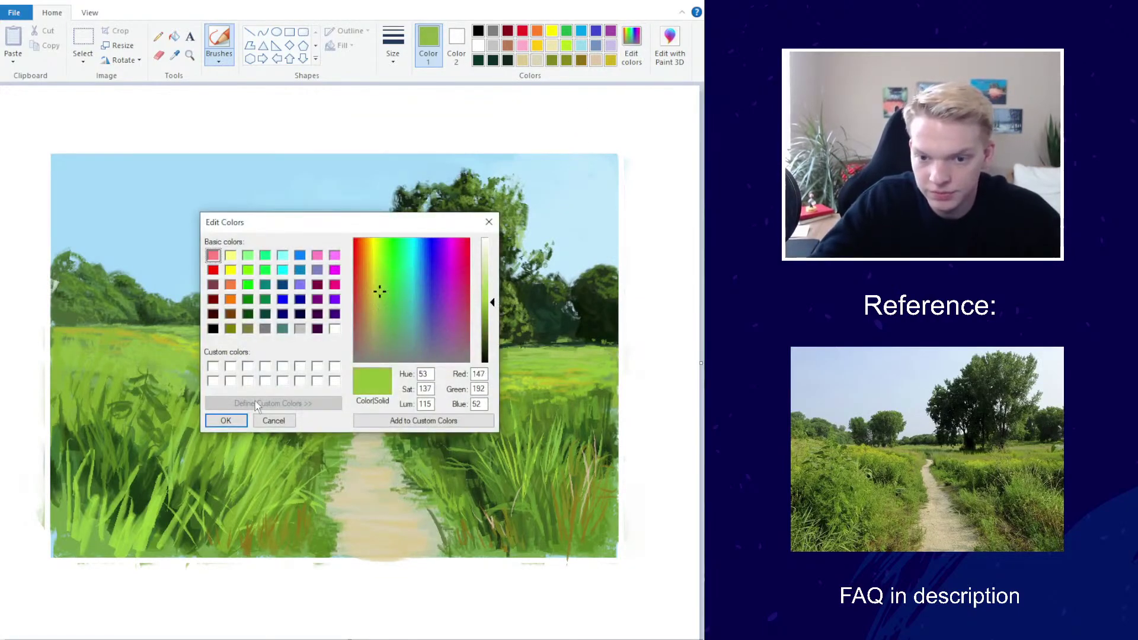
pyautogui.click(226, 420)
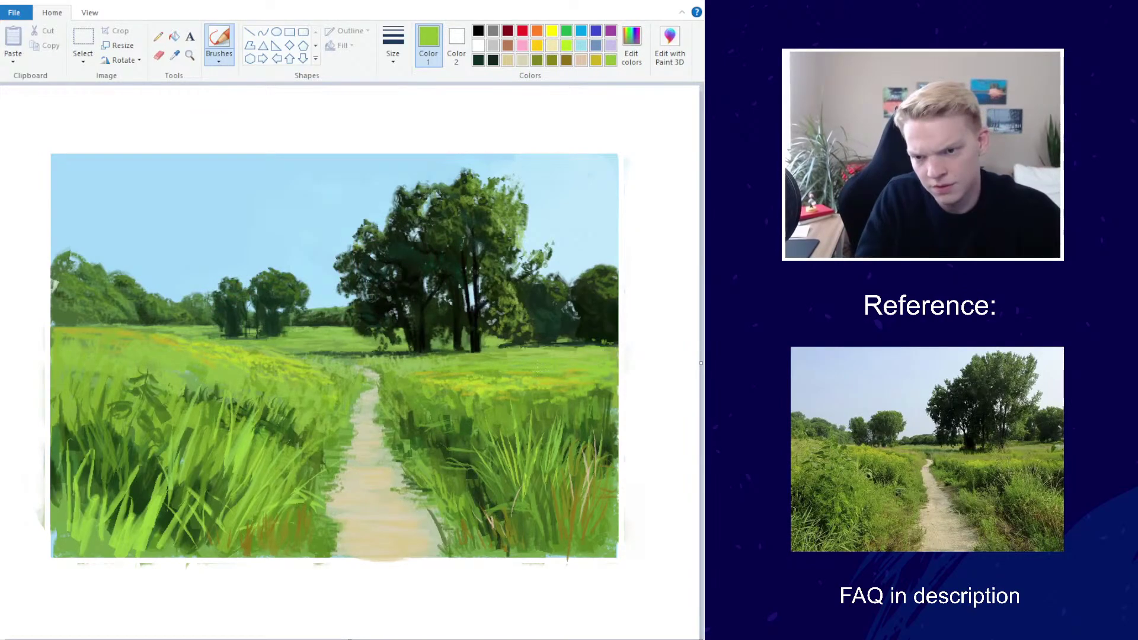
pyautogui.moveTo(513, 463)
pyautogui.mouseDown()
pyautogui.moveTo(520, 424)
pyautogui.moveTo(539, 409)
pyautogui.moveTo(511, 415)
pyautogui.moveTo(524, 425)
pyautogui.moveTo(545, 403)
pyautogui.mouseUp()
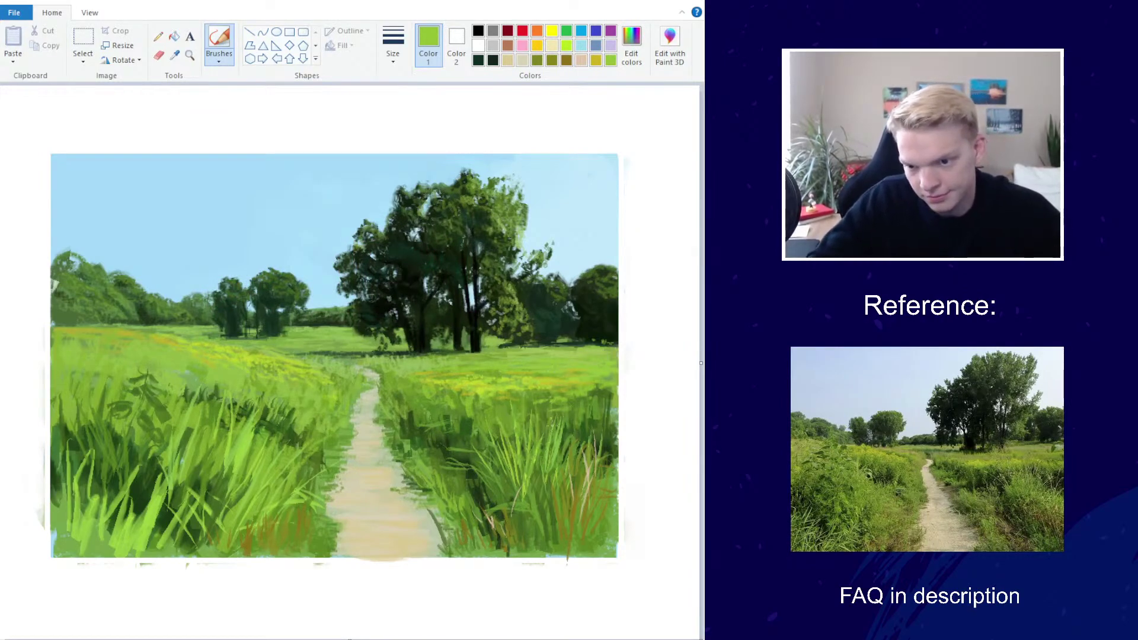
pyautogui.moveTo(560, 491); pyautogui.dragTo(584, 416)
pyautogui.moveTo(568, 508); pyautogui.dragTo(549, 474)
pyautogui.moveTo(562, 532); pyautogui.dragTo(558, 511)
pyautogui.moveTo(591, 459); pyautogui.dragTo(605, 427)
pyautogui.moveTo(601, 480); pyautogui.dragTo(611, 435)
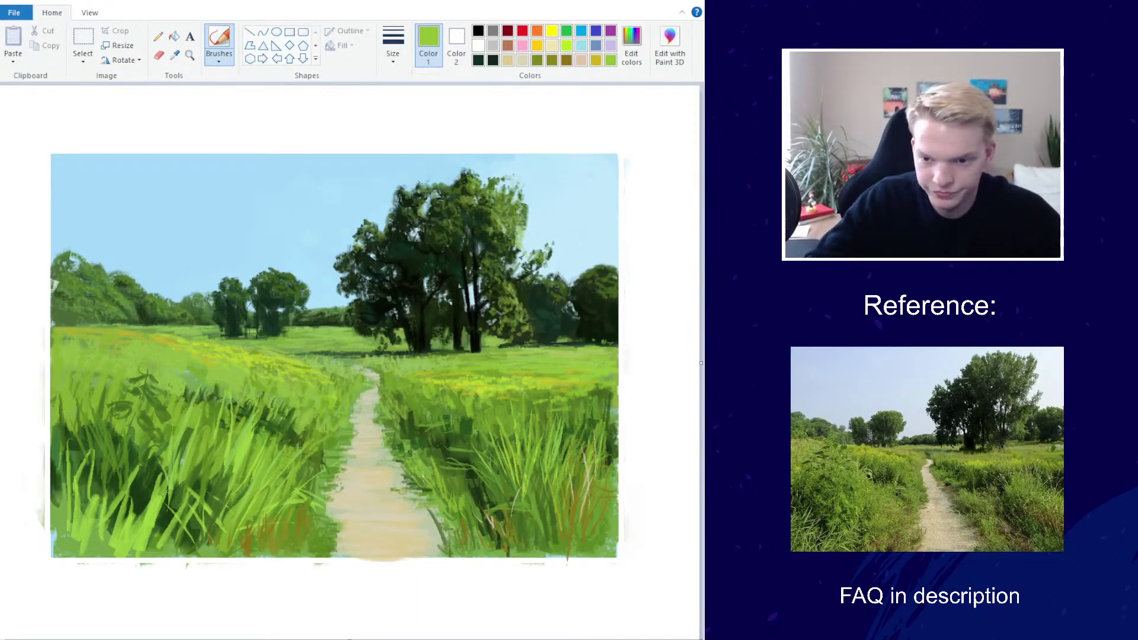
pyautogui.press('ctrl')
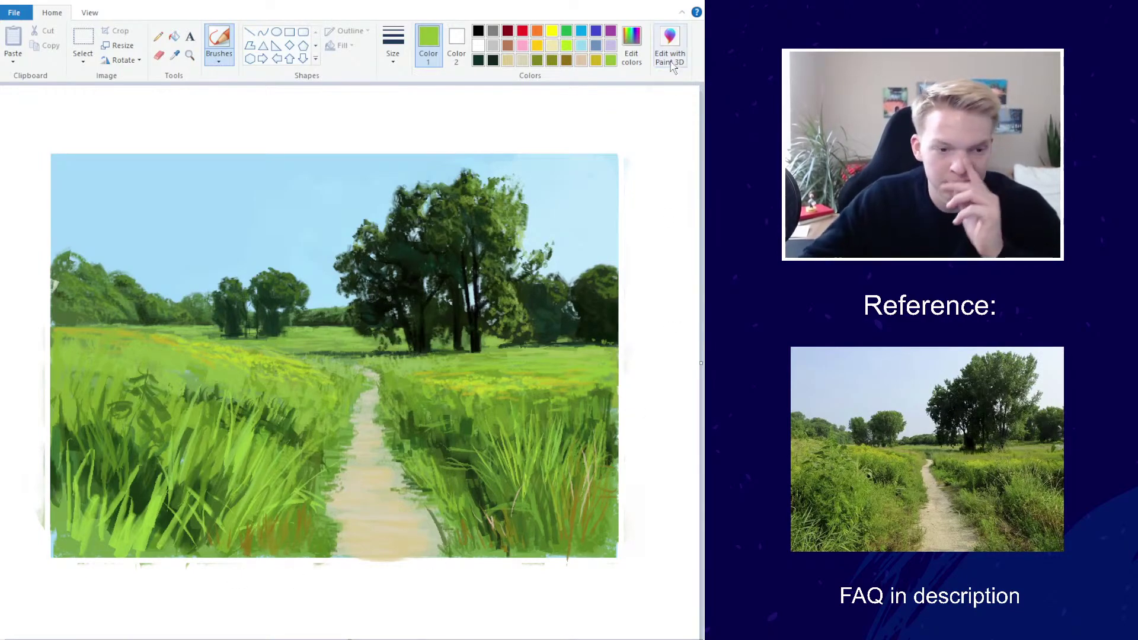
# Sample a dark green from the meadow right of the path, set the smallest brush size and paint shadow strokes along the path's upper right edge
pyautogui.click(174, 55)
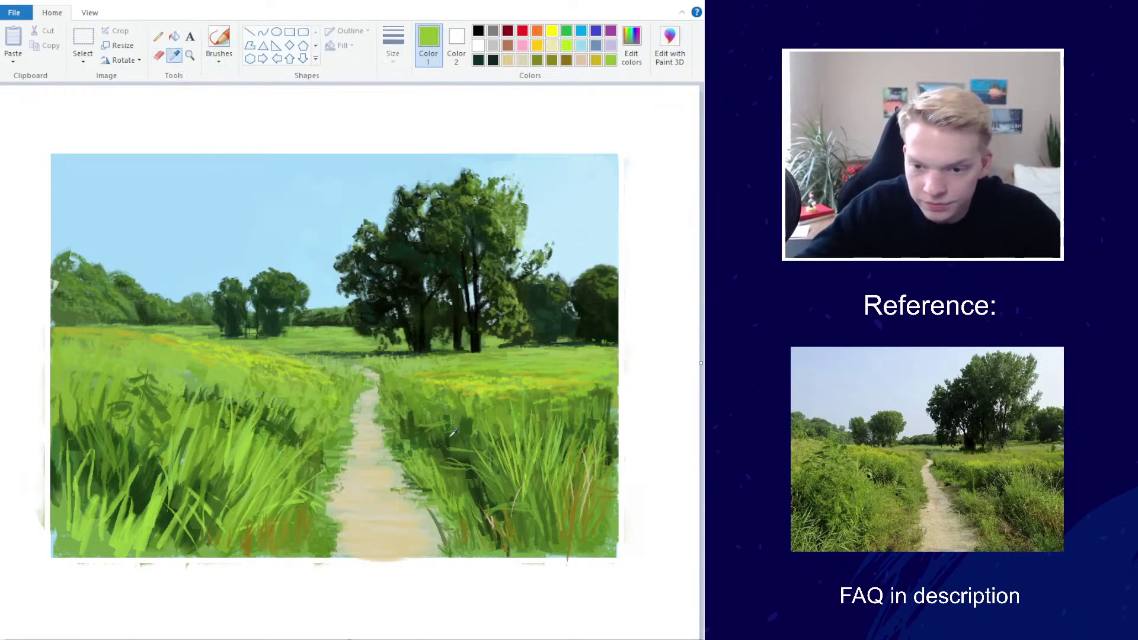
pyautogui.click(455, 431)
pyautogui.click(393, 46)
pyautogui.click(396, 114)
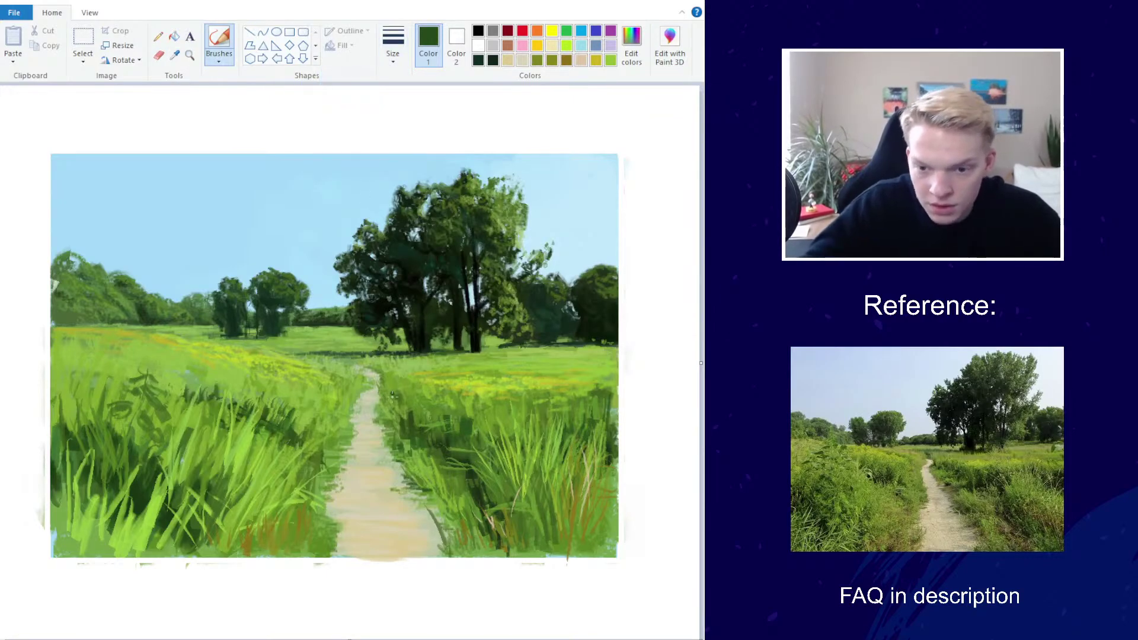
pyautogui.moveTo(385, 385)
pyautogui.mouseDown()
pyautogui.moveTo(395, 408)
pyautogui.moveTo(406, 415)
pyautogui.moveTo(397, 399)
pyautogui.moveTo(426, 413)
pyautogui.mouseUp()
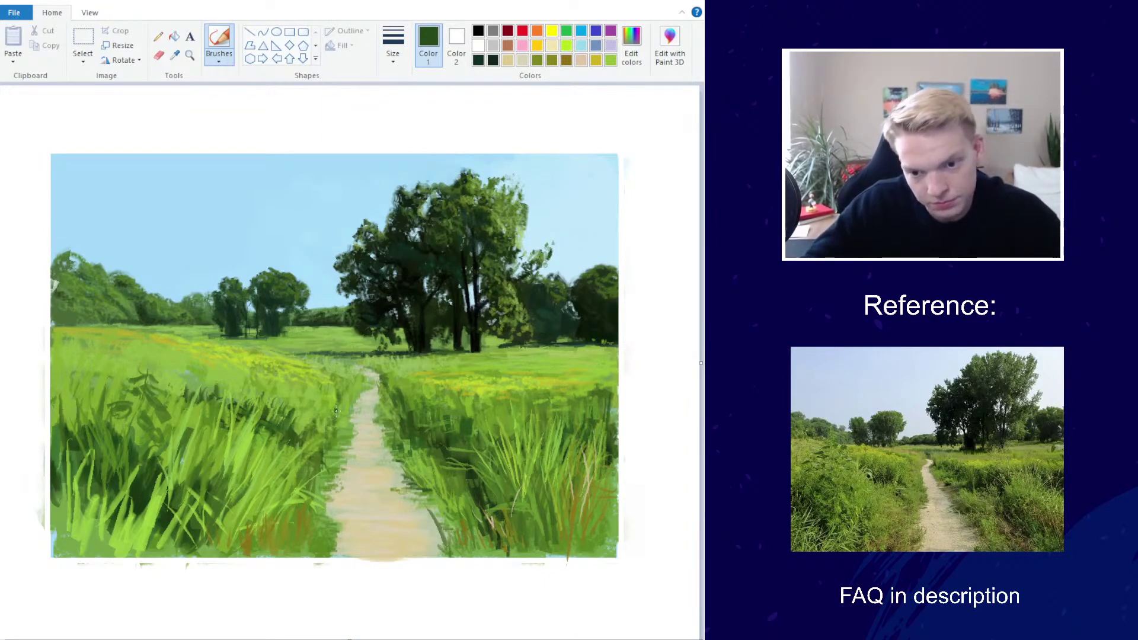
pyautogui.scroll(-3, 305, 255)
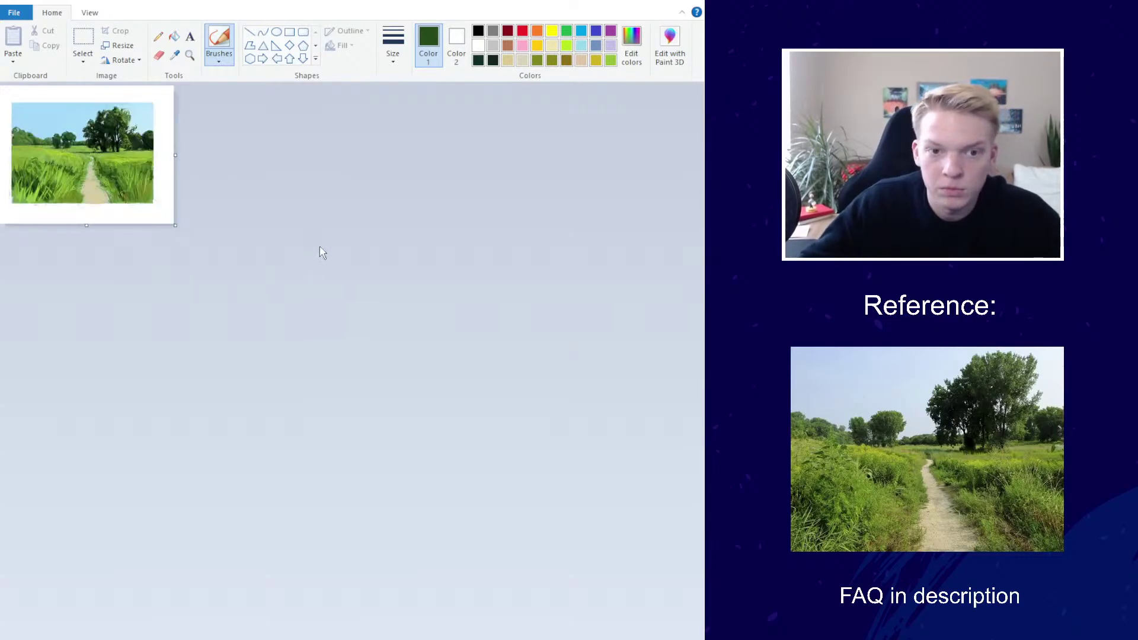
pyautogui.scroll(3, 401, 287)
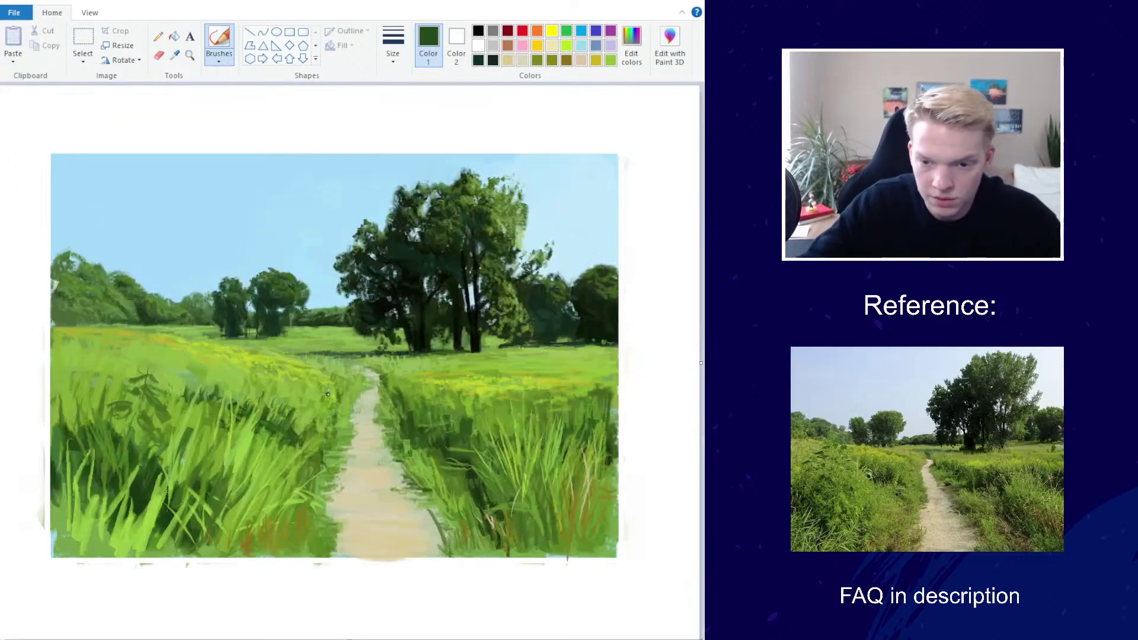
# Mix a muted grey-green of red 136, green 159 and blue 137 and paint shadow streaks across the path with the second-smallest brush size
pyautogui.click(631, 44)
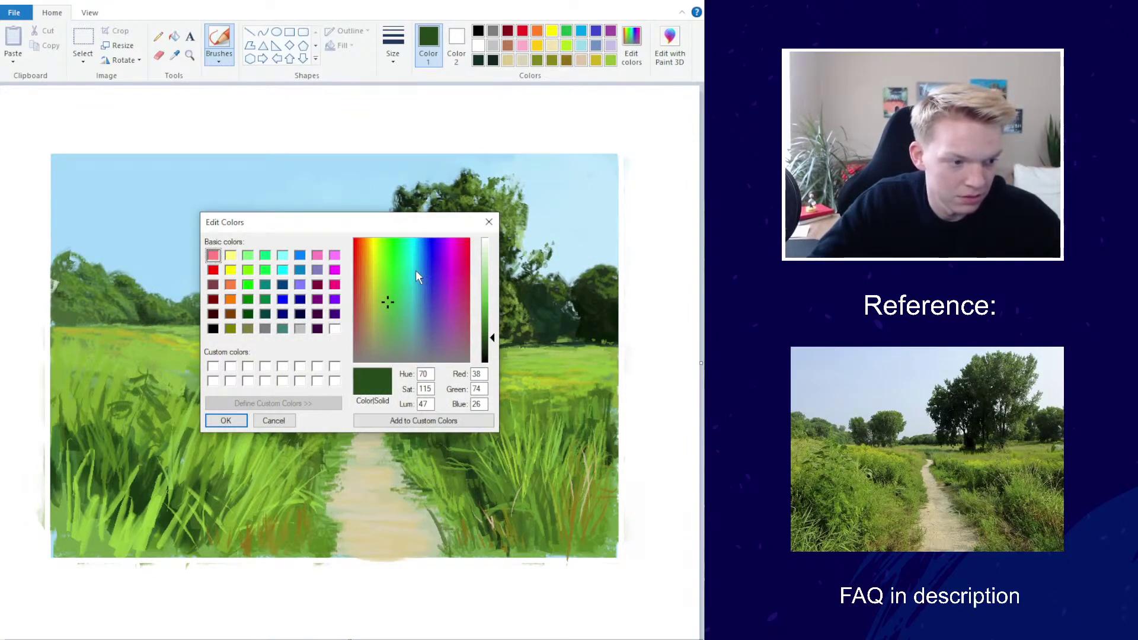
pyautogui.click(401, 314)
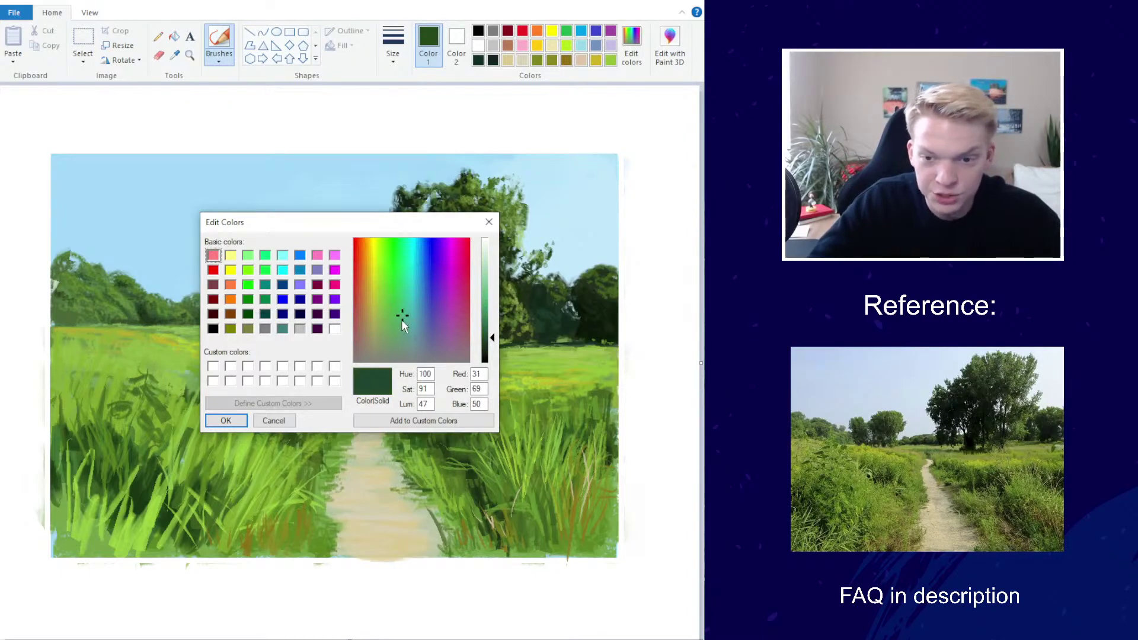
pyautogui.click(394, 320)
pyautogui.moveTo(487, 335); pyautogui.dragTo(498, 290)
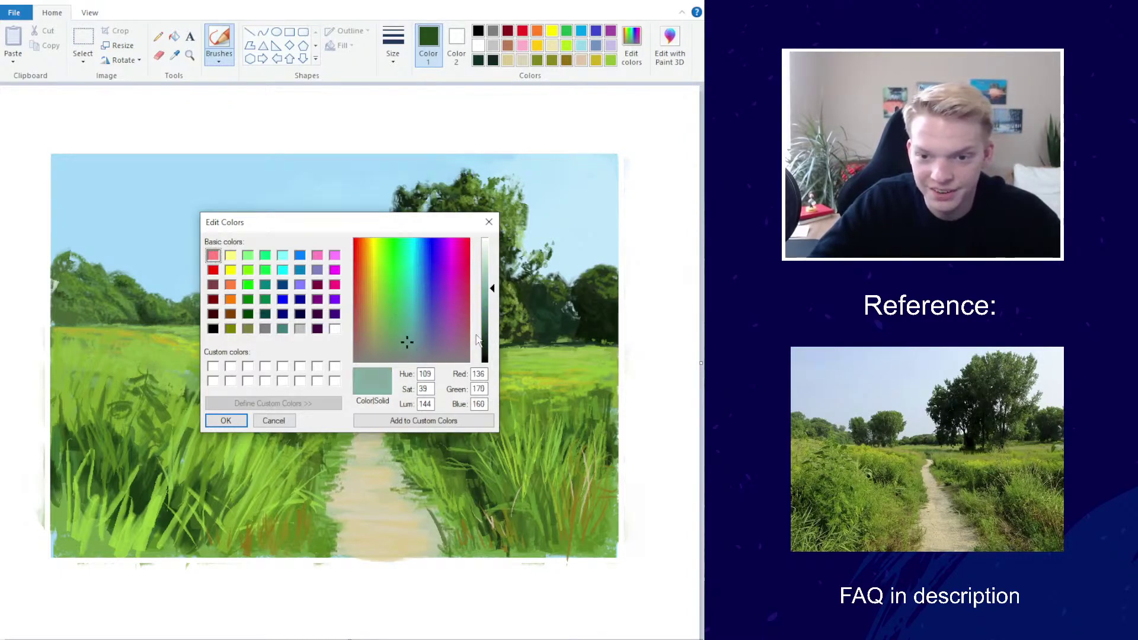
pyautogui.click(395, 346)
pyautogui.click(392, 350)
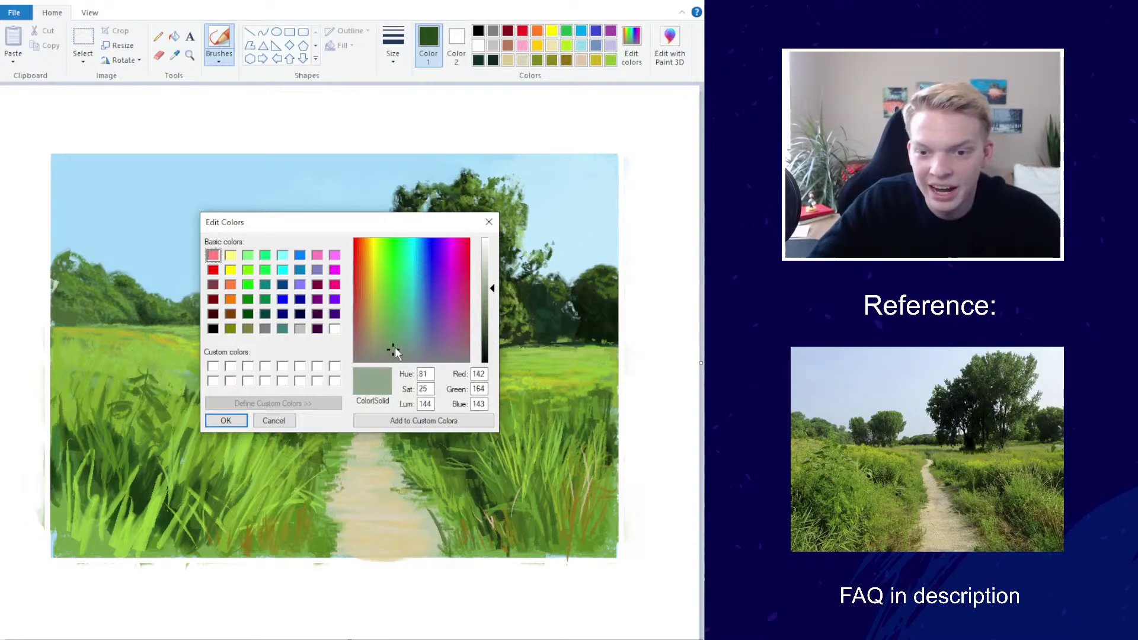
pyautogui.click(492, 300)
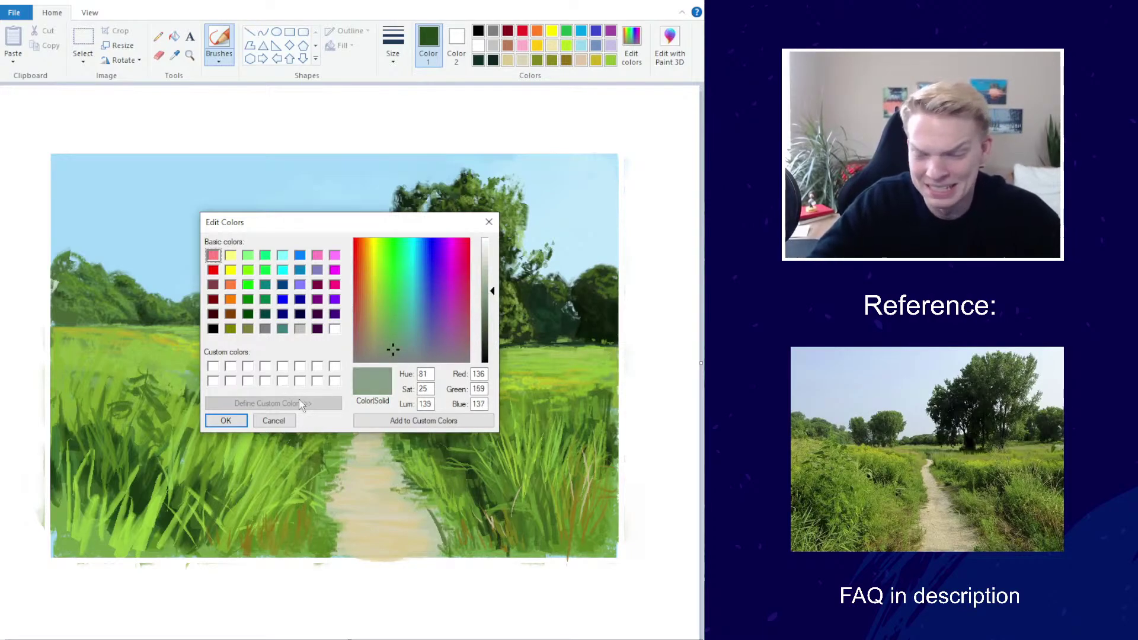
pyautogui.click(226, 420)
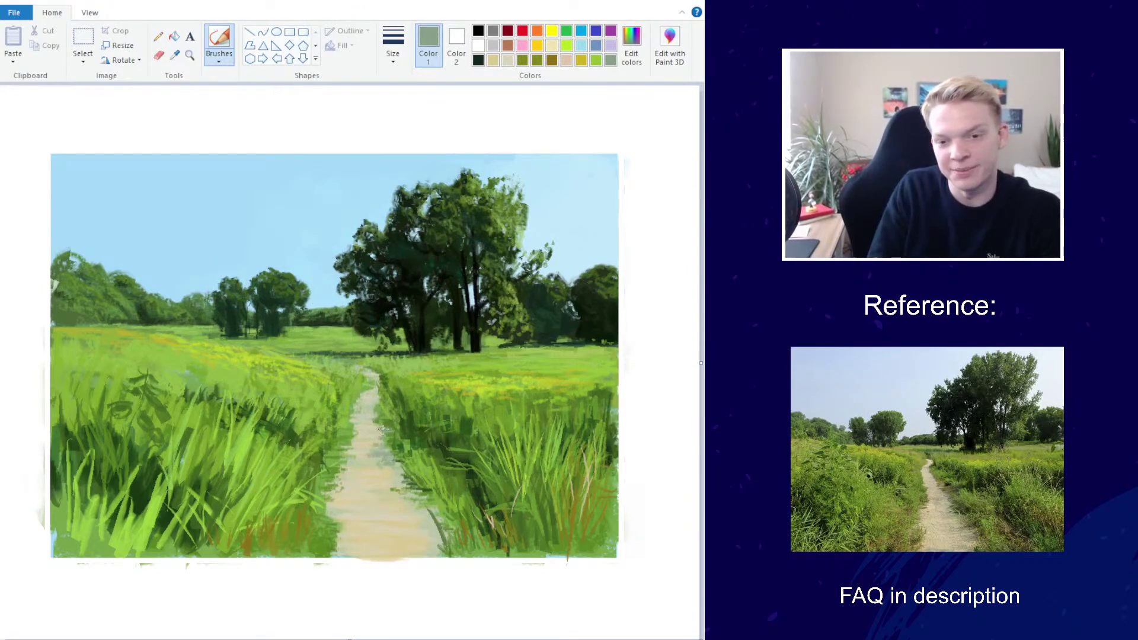
pyautogui.click(393, 45)
pyautogui.click(364, 136)
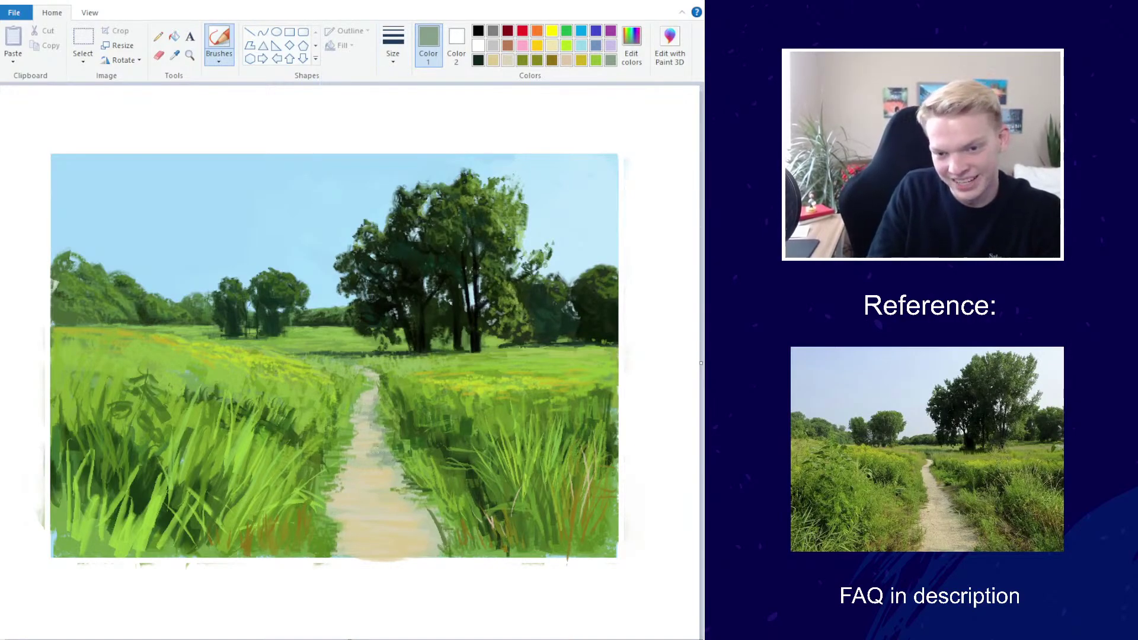
# Mix a bluer grey-green of red 134, green 162 and blue 157 and paint streaks along the lower right side of the path
pyautogui.click(631, 45)
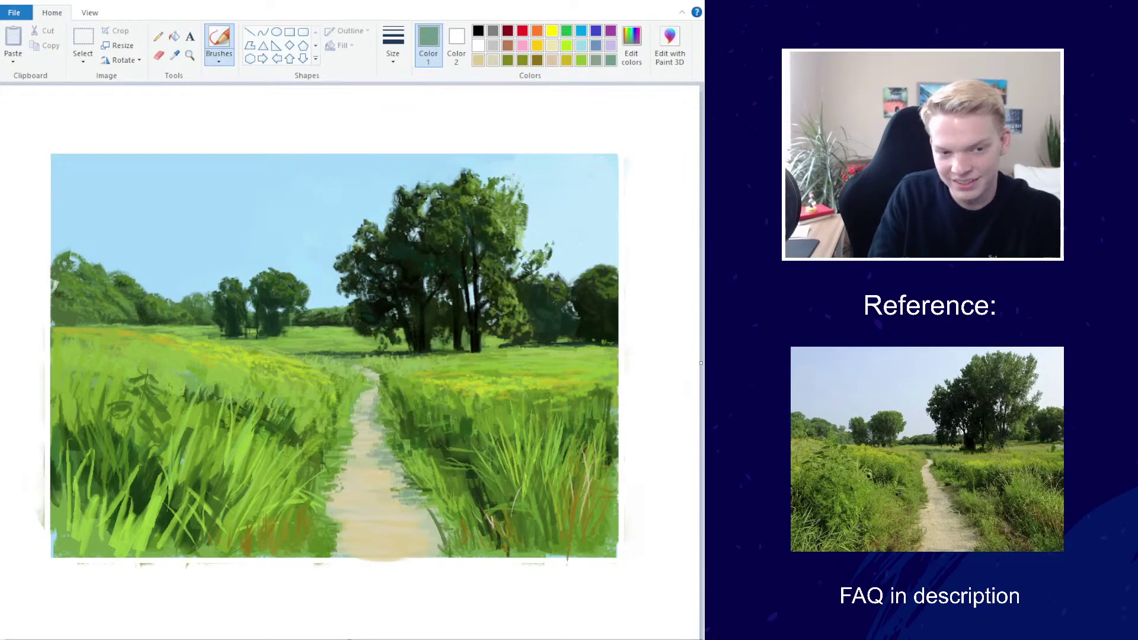
pyautogui.click(393, 47)
pyautogui.click(363, 135)
pyautogui.moveTo(414, 524)
pyautogui.mouseDown()
pyautogui.moveTo(416, 540)
pyautogui.moveTo(403, 526)
pyautogui.moveTo(424, 545)
pyautogui.mouseUp()
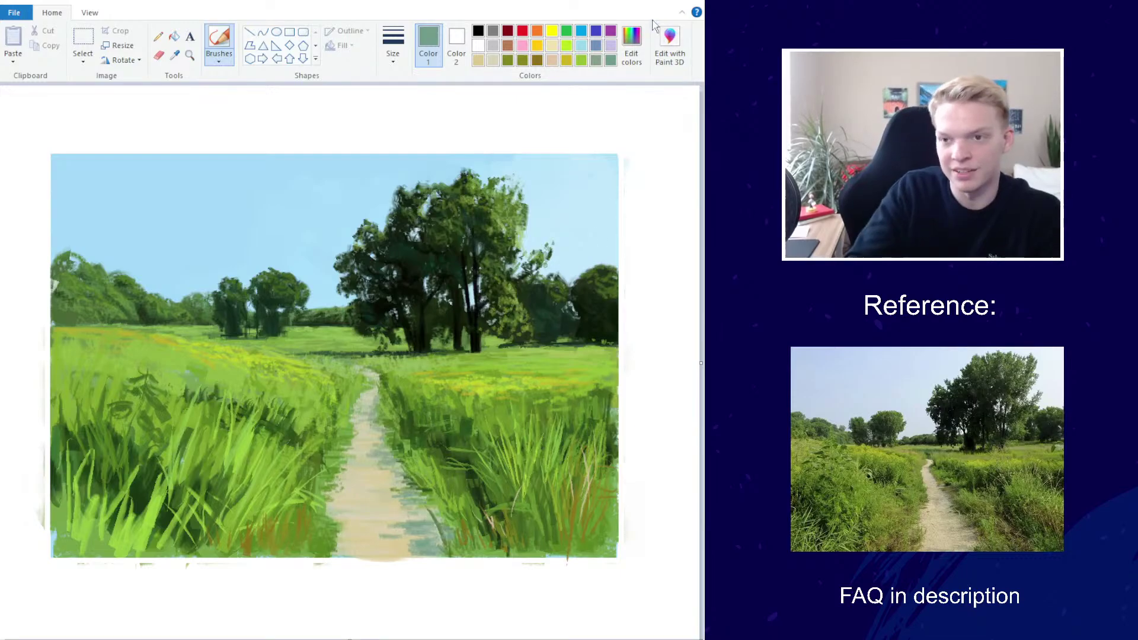
# Lighten the grey-green and paint paler horizontal streaks across the lower part of the path
pyautogui.click(631, 48)
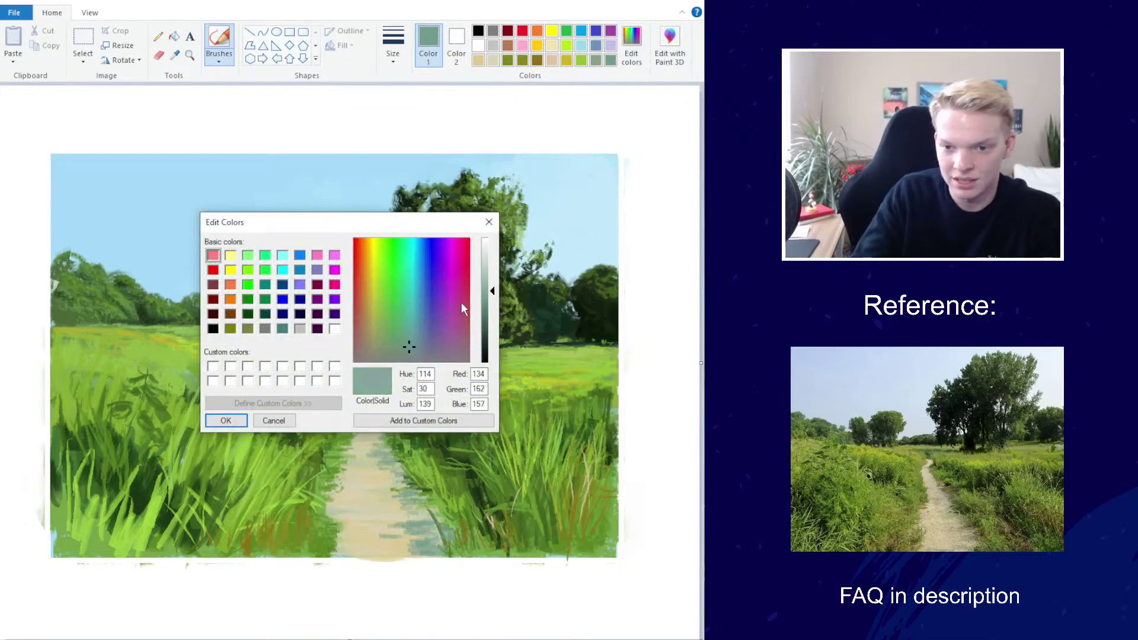
pyautogui.moveTo(484, 290); pyautogui.dragTo(485, 273)
pyautogui.click(226, 420)
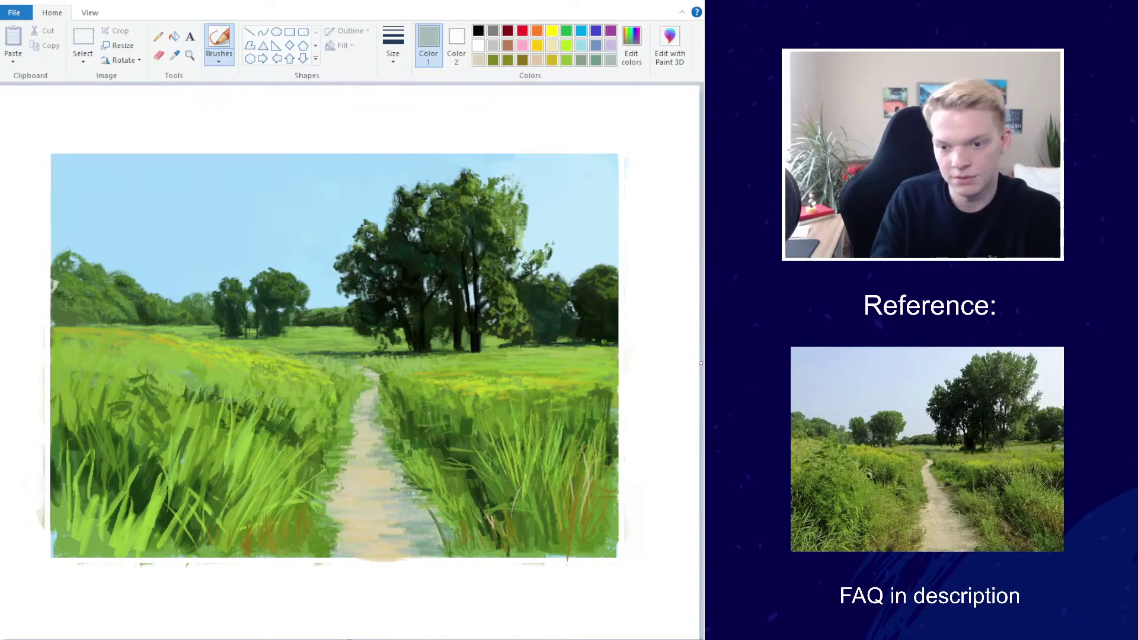
pyautogui.scroll(-3, 443, 435)
pyautogui.scroll(3, 459, 366)
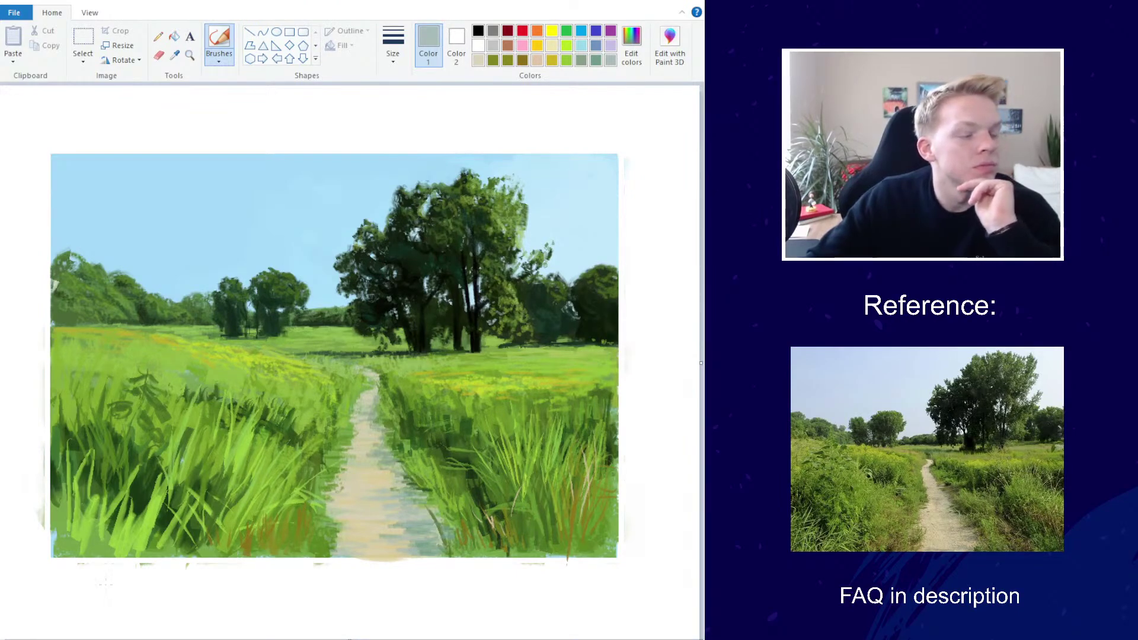
# Sample a dark green from the right foreground grass and paint dark strokes along the path's lower right edge
pyautogui.click(174, 55)
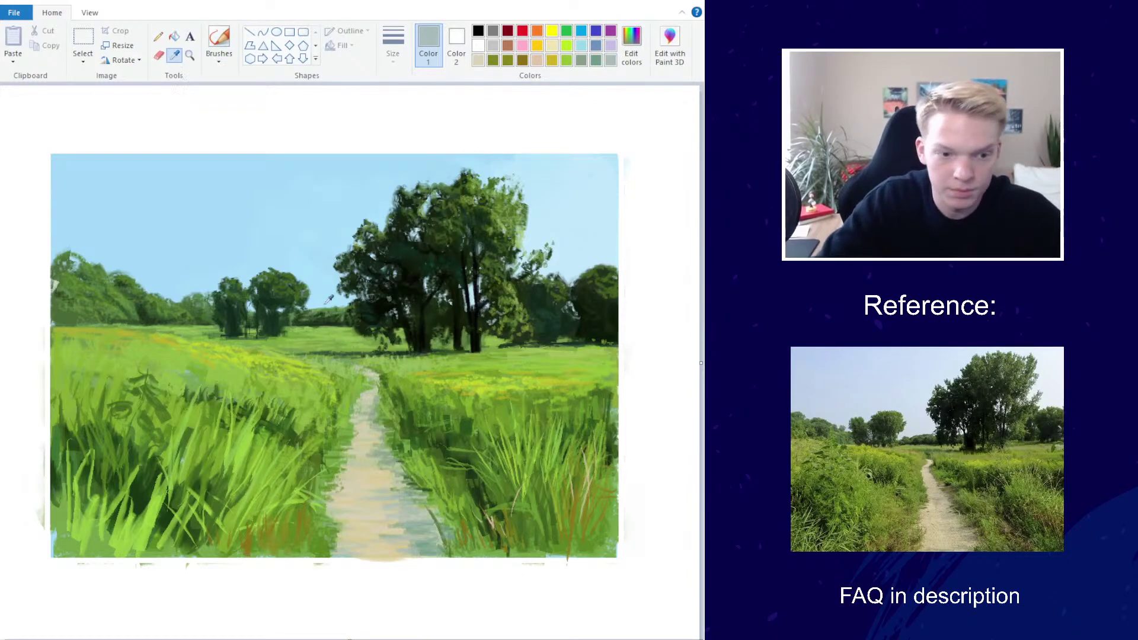
pyautogui.click(480, 485)
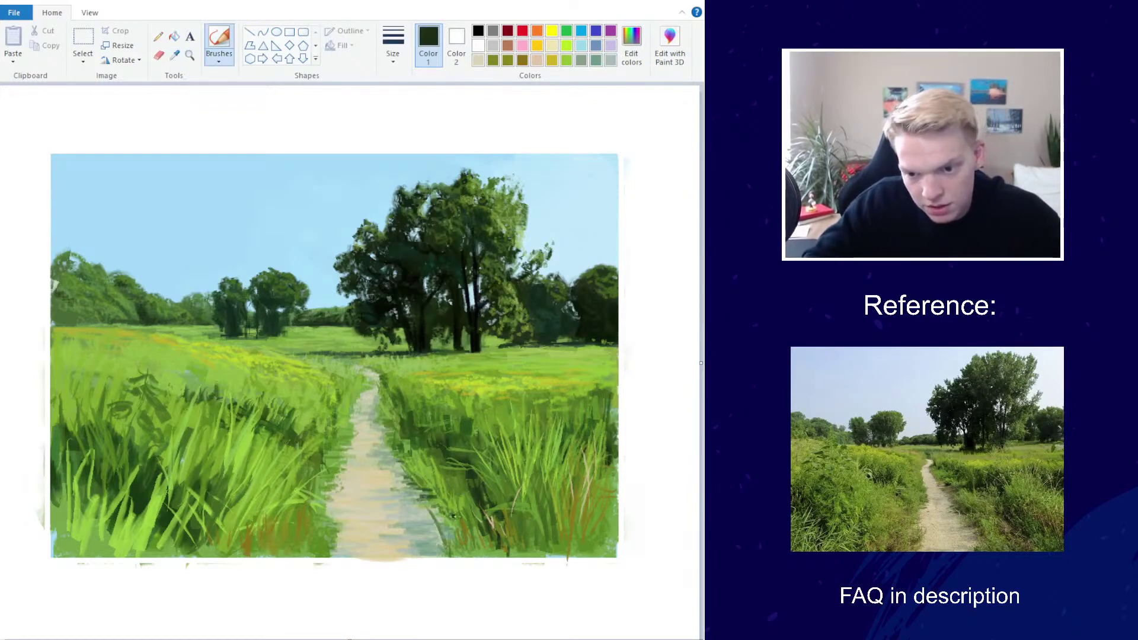
pyautogui.moveTo(453, 521)
pyautogui.mouseDown()
pyautogui.moveTo(427, 495)
pyautogui.moveTo(445, 516)
pyautogui.mouseUp()
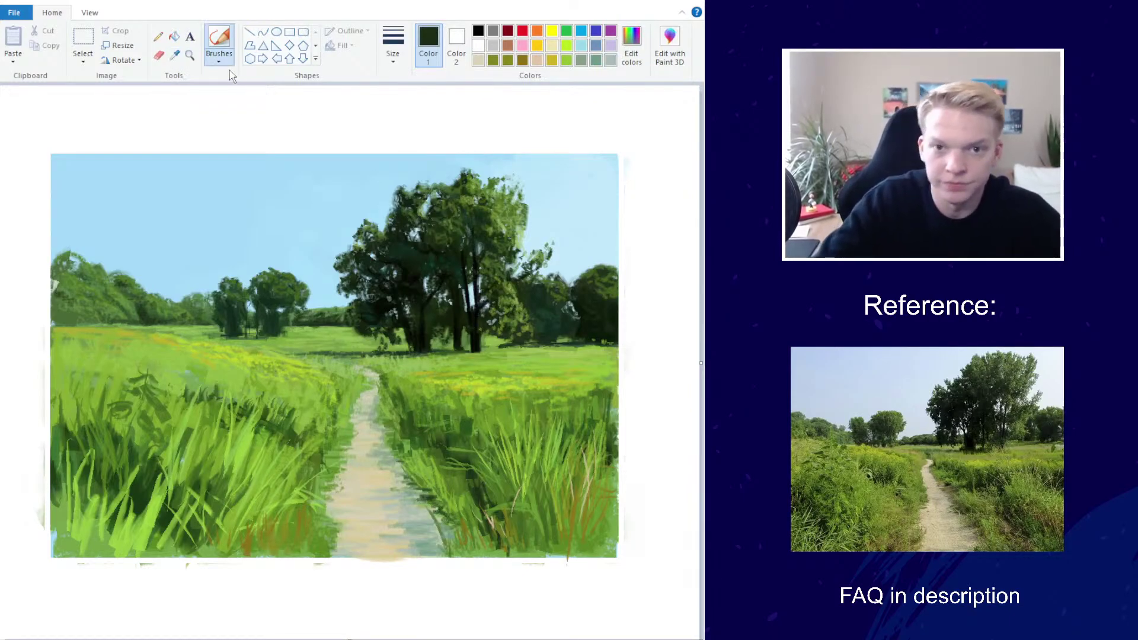
# Set the third brush size, mix a mid green of red 91, green 128 and blue 38, and paint grass blades over the path's right edge
pyautogui.click(218, 58)
pyautogui.click(393, 44)
pyautogui.click(364, 162)
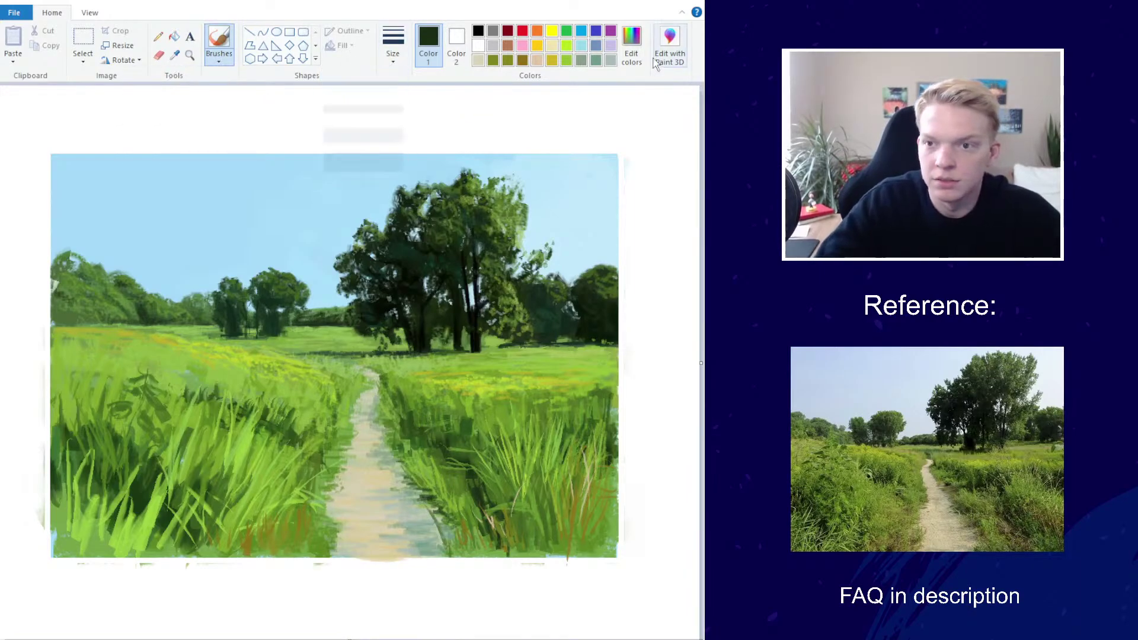
pyautogui.click(631, 50)
pyautogui.click(381, 296)
pyautogui.click(484, 324)
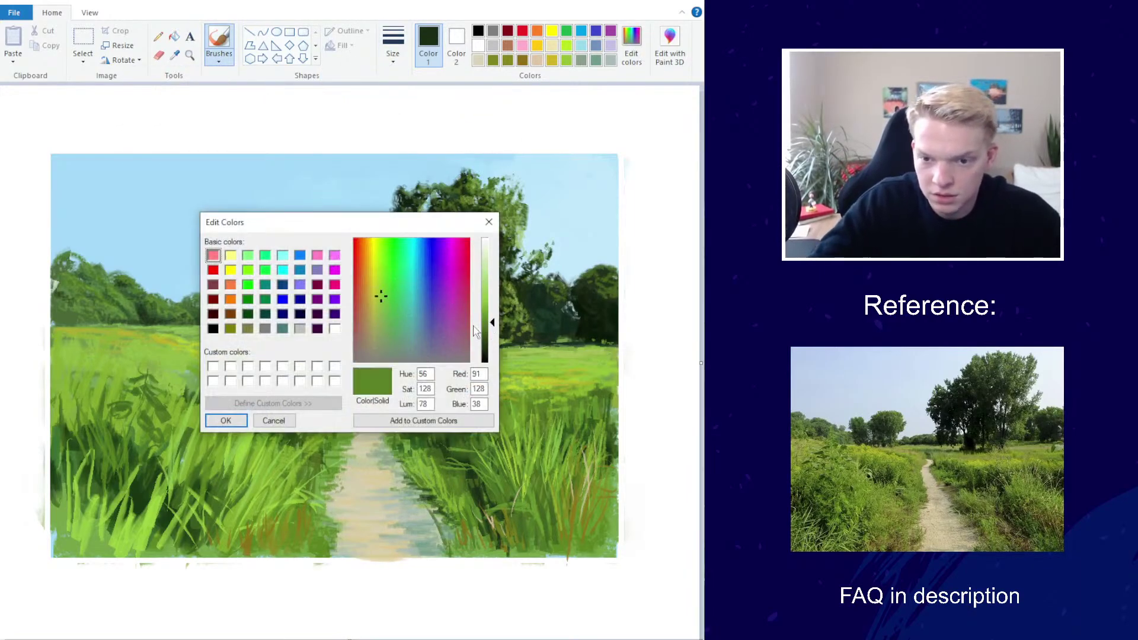
pyautogui.click(226, 420)
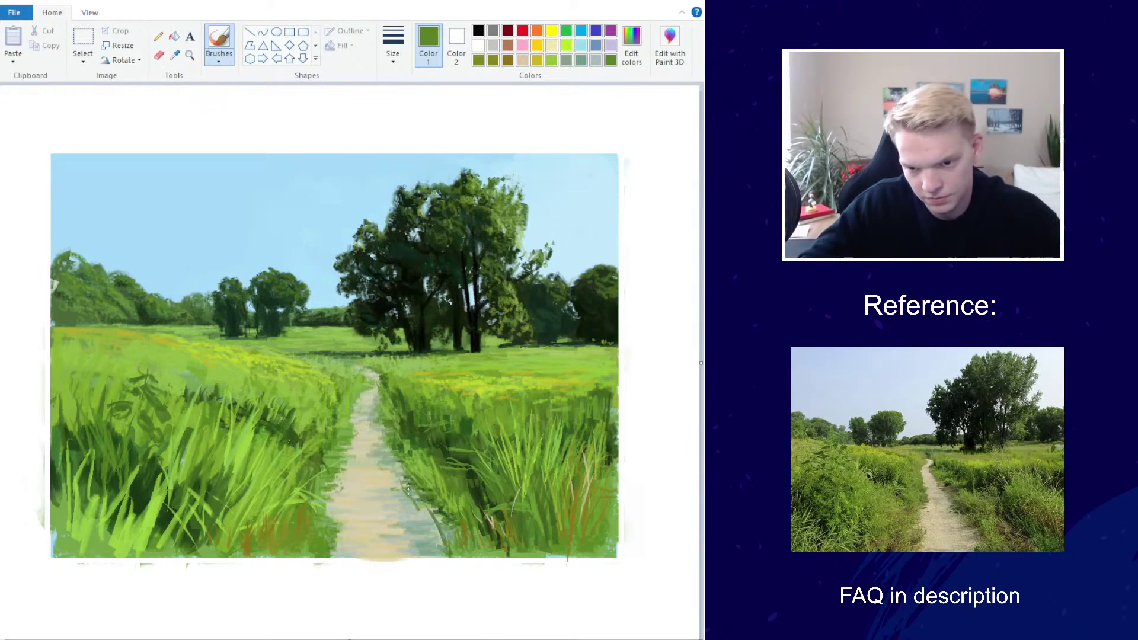
pyautogui.moveTo(437, 498); pyautogui.dragTo(446, 488)
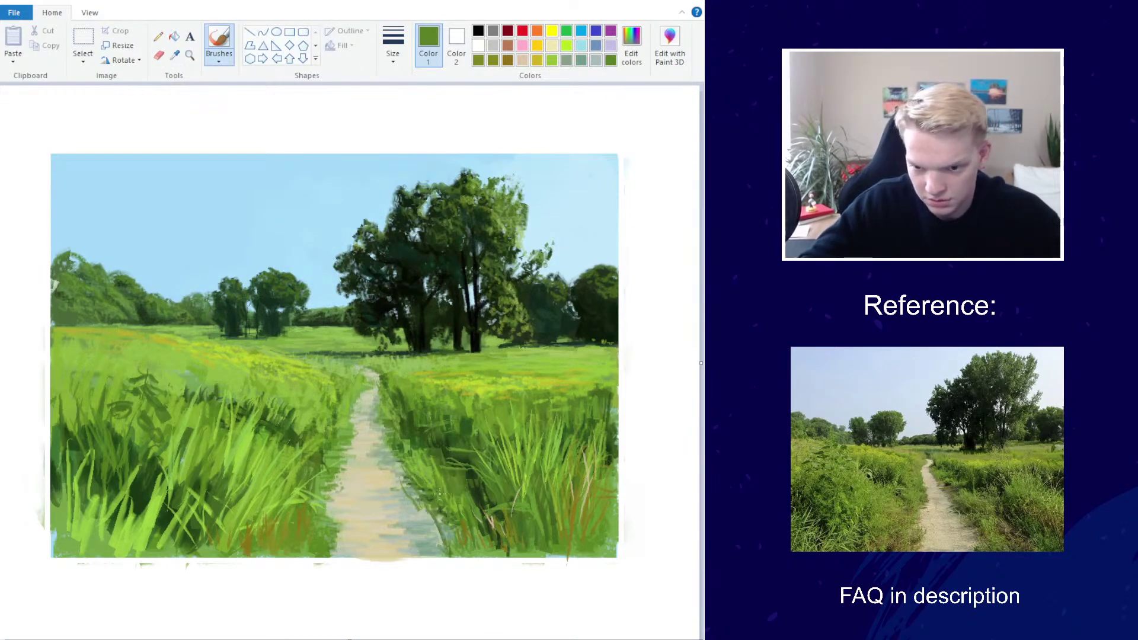
# Mix a brighter yellow-green and paint grass blades from the path's right edge across the right foreground
pyautogui.click(631, 50)
pyautogui.click(379, 287)
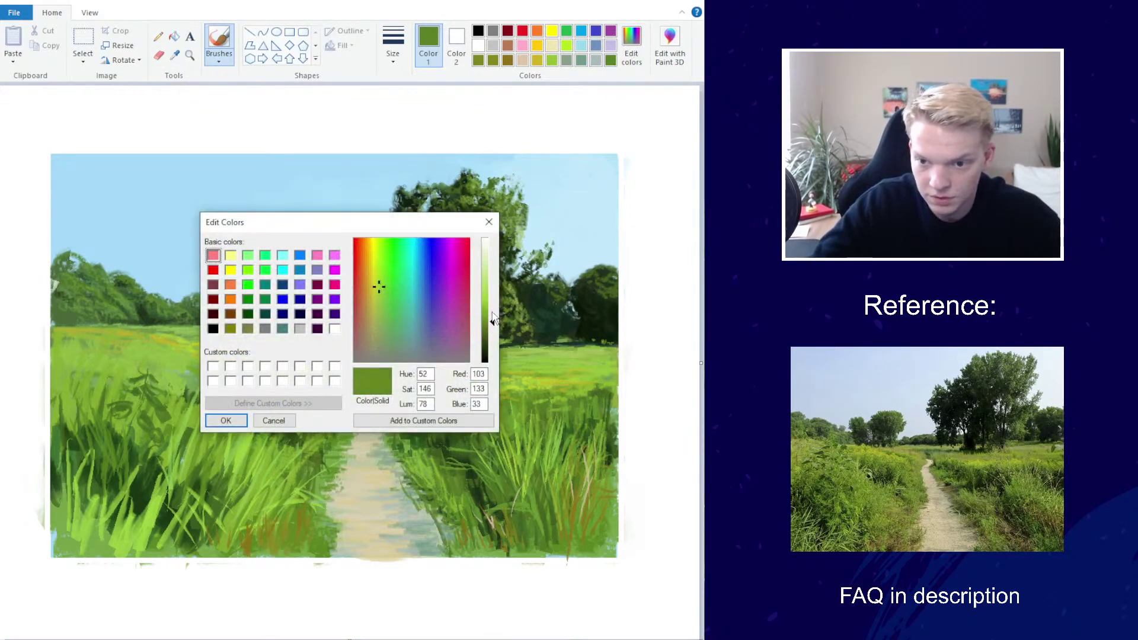
pyautogui.moveTo(492, 318); pyautogui.dragTo(493, 309)
pyautogui.click(226, 420)
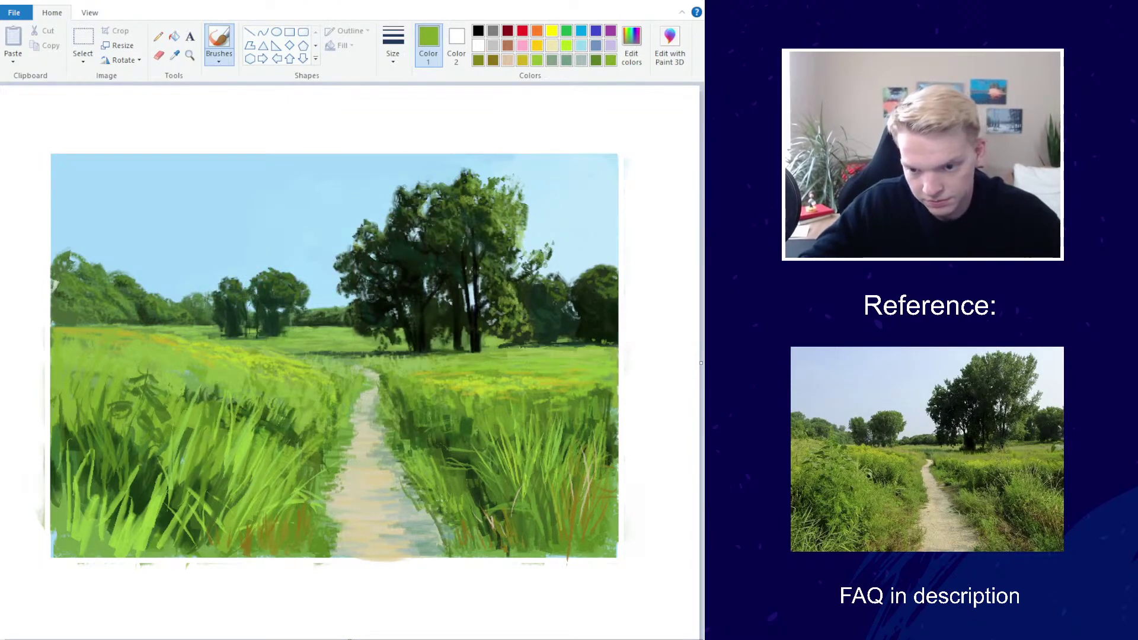
pyautogui.moveTo(442, 503); pyautogui.dragTo(449, 455)
pyautogui.moveTo(519, 489)
pyautogui.mouseDown()
pyautogui.moveTo(520, 465)
pyautogui.moveTo(502, 453)
pyautogui.mouseUp()
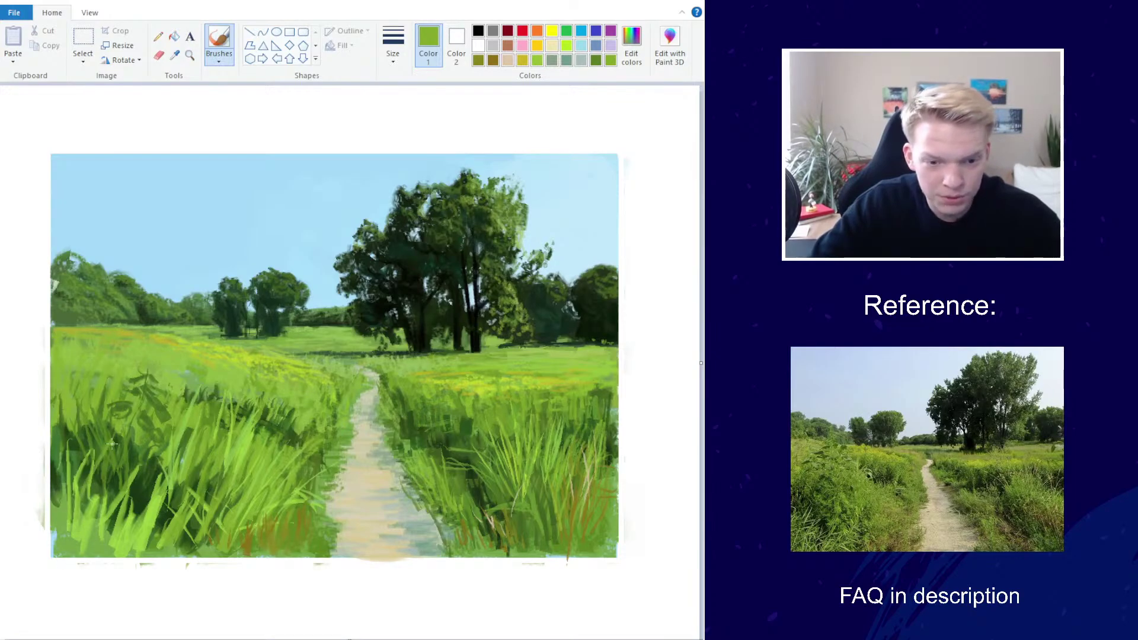
# Paint long yellow-green grass blades across the lower left corner and the dark gaps of the left foreground
pyautogui.moveTo(59, 499); pyautogui.dragTo(47, 563)
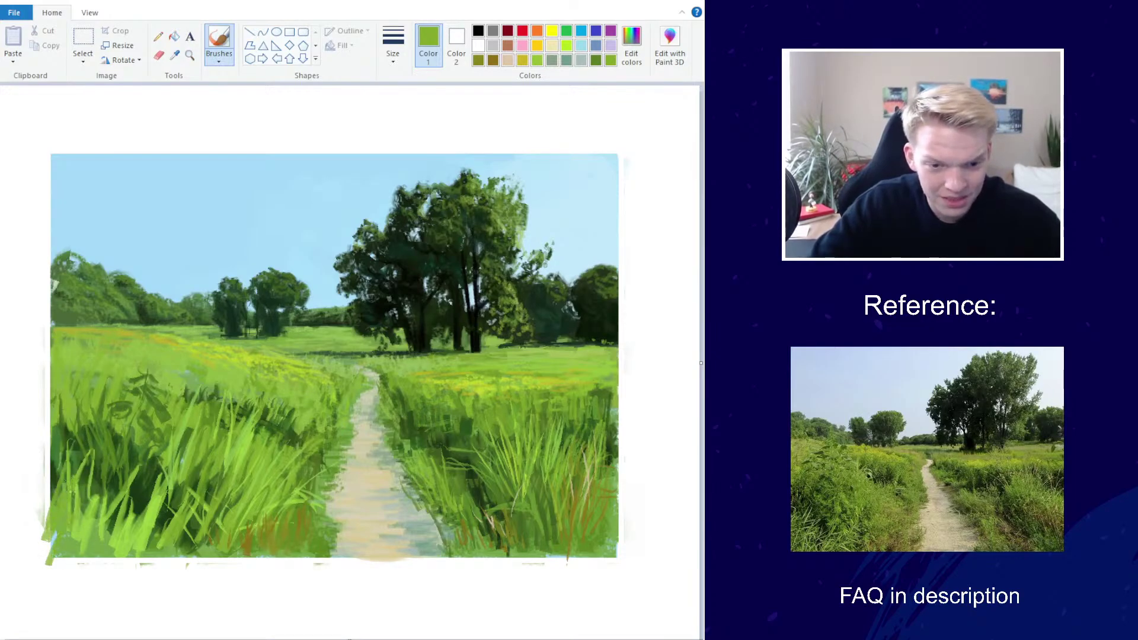
pyautogui.moveTo(77, 463)
pyautogui.mouseDown()
pyautogui.moveTo(80, 522)
pyautogui.moveTo(99, 501)
pyautogui.mouseUp()
pyautogui.moveTo(124, 465); pyautogui.dragTo(108, 511)
pyautogui.moveTo(123, 499); pyautogui.dragTo(110, 528)
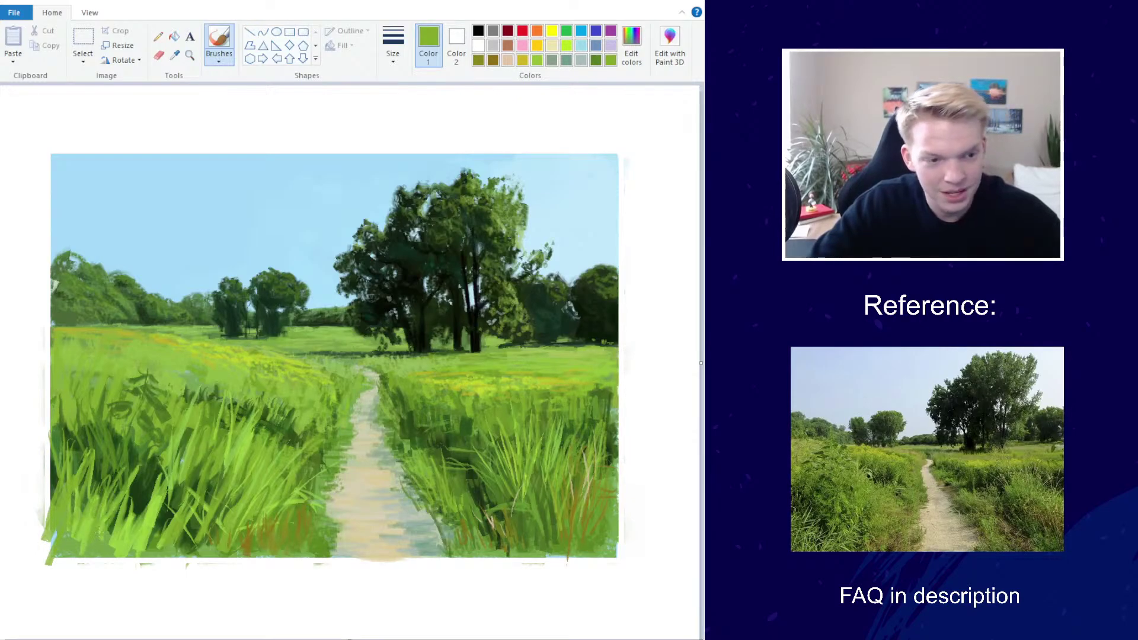
pyautogui.hotkey('alt', 'F4')
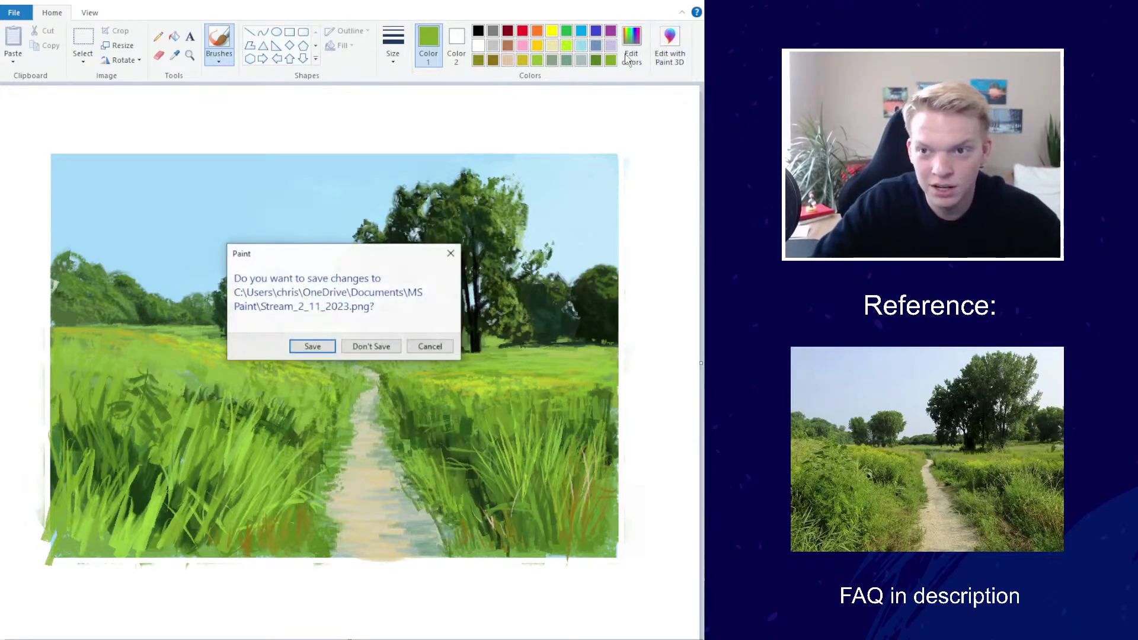
pyautogui.click(460, 254)
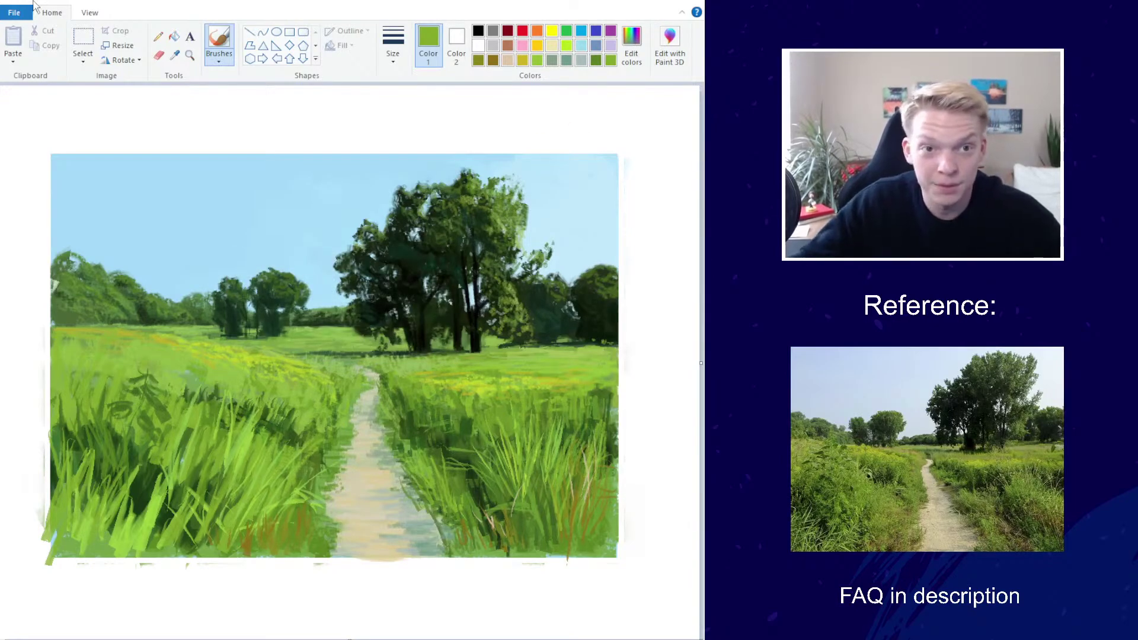
# Mix a mid green of red 90, green 145 and blue 40, and paint leafy strokes across the left meadow
pyautogui.click(631, 44)
pyautogui.moveTo(378, 305); pyautogui.dragTo(378, 314)
pyautogui.click(382, 307)
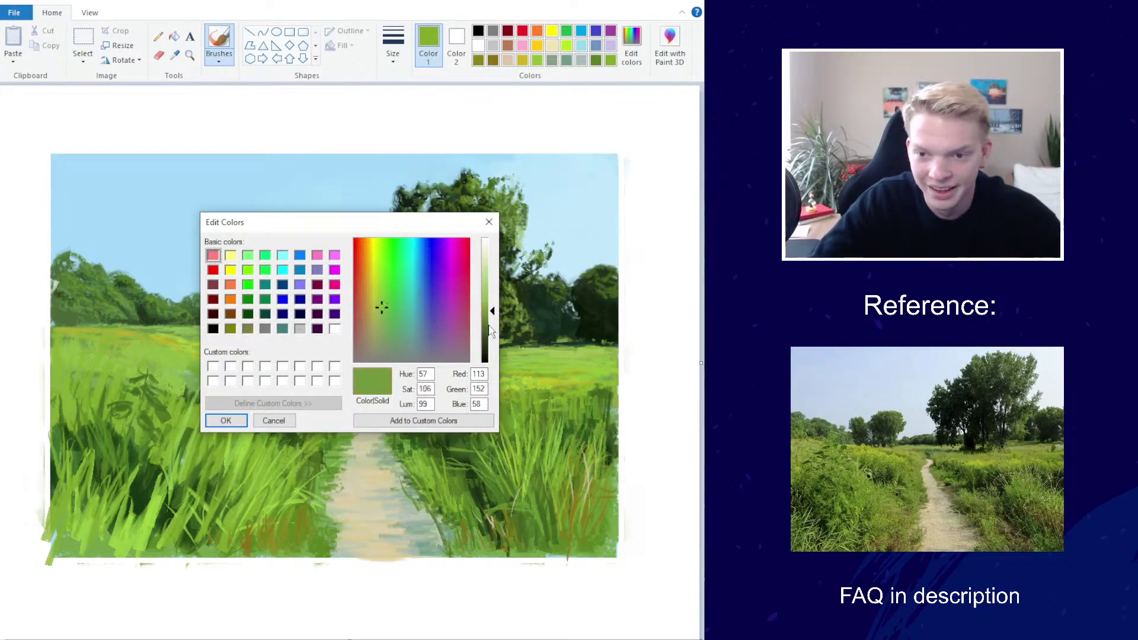
pyautogui.click(485, 323)
pyautogui.click(226, 420)
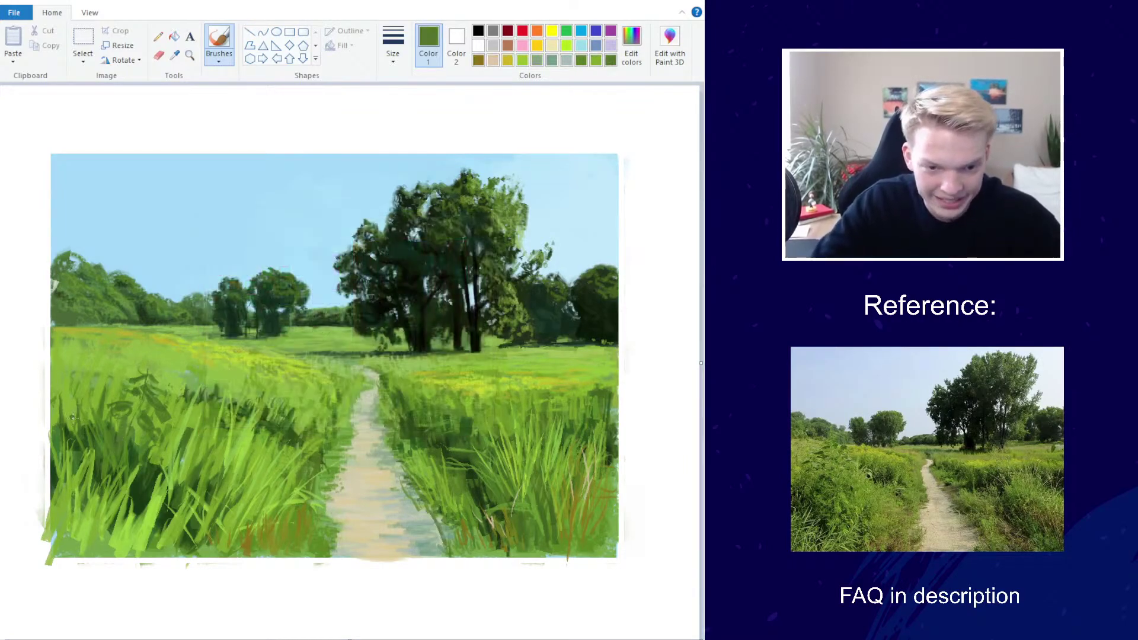
pyautogui.click(631, 45)
pyautogui.click(383, 293)
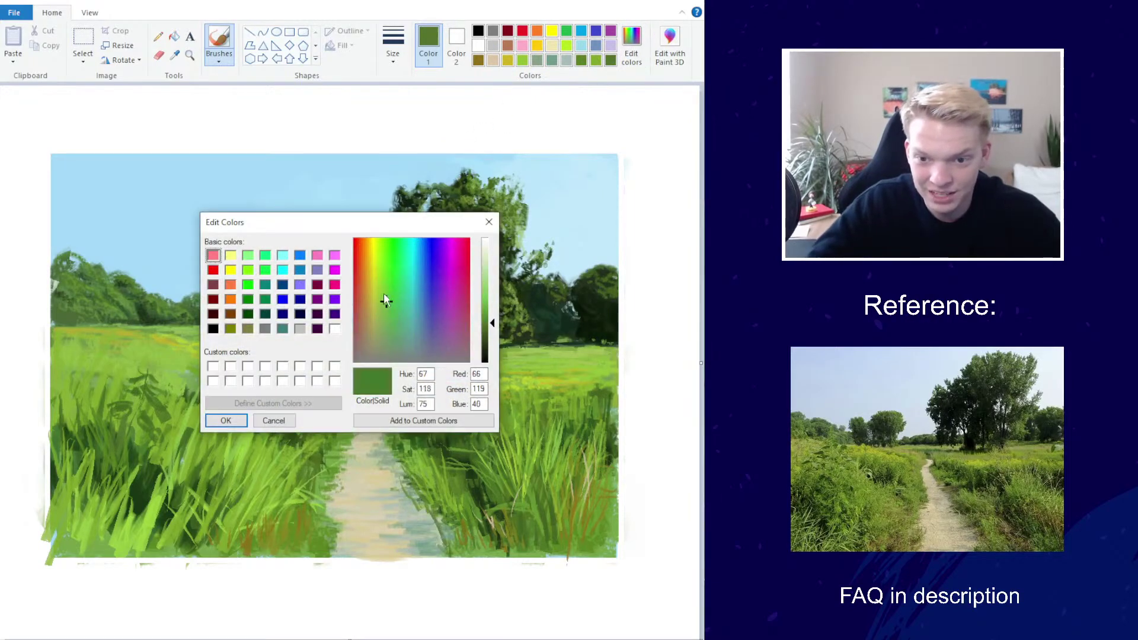
pyautogui.click(485, 313)
pyautogui.click(226, 420)
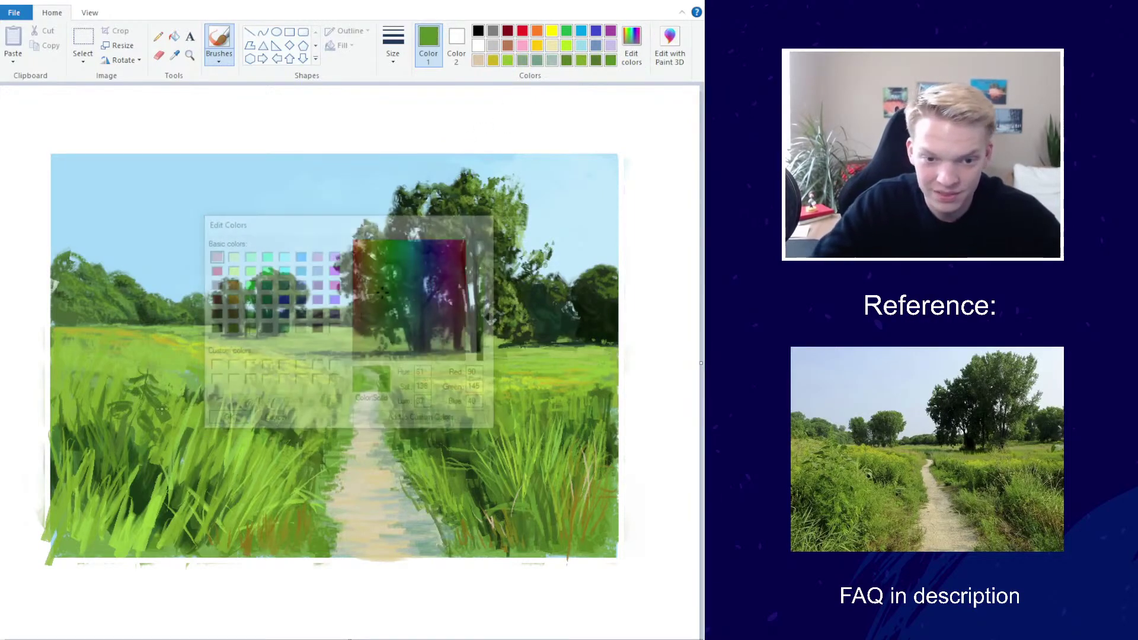
pyautogui.moveTo(77, 433); pyautogui.dragTo(88, 442)
pyautogui.moveTo(102, 435)
pyautogui.mouseDown()
pyautogui.moveTo(123, 462)
pyautogui.moveTo(177, 440)
pyautogui.mouseUp()
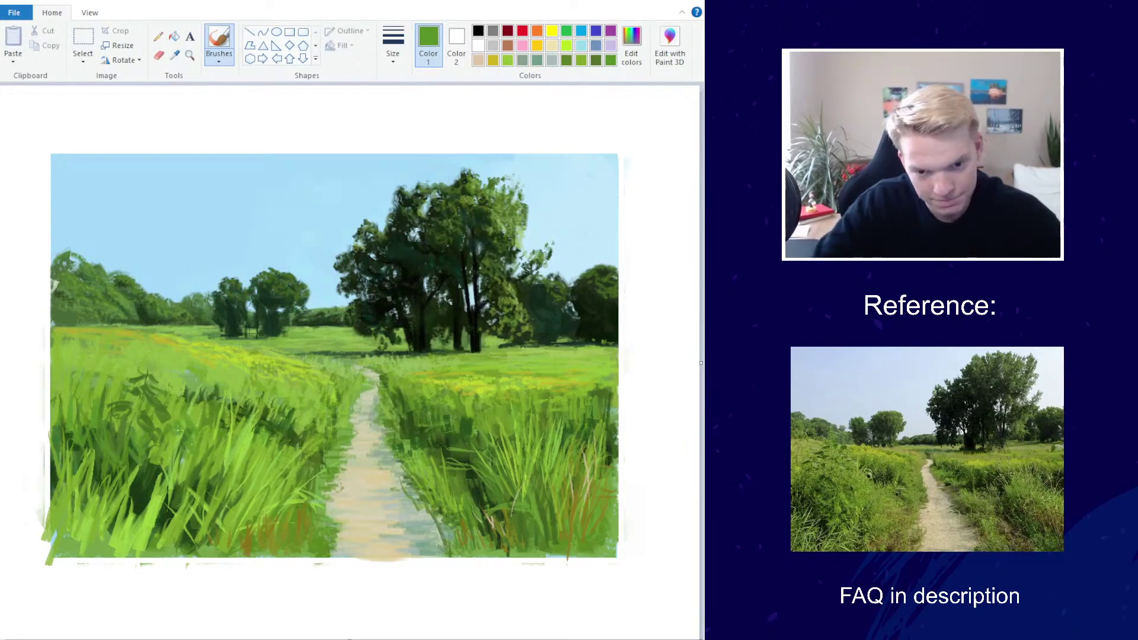
# Mix a darker olive green and paint clusters of broad leaves among the left meadow plants
pyautogui.click(632, 44)
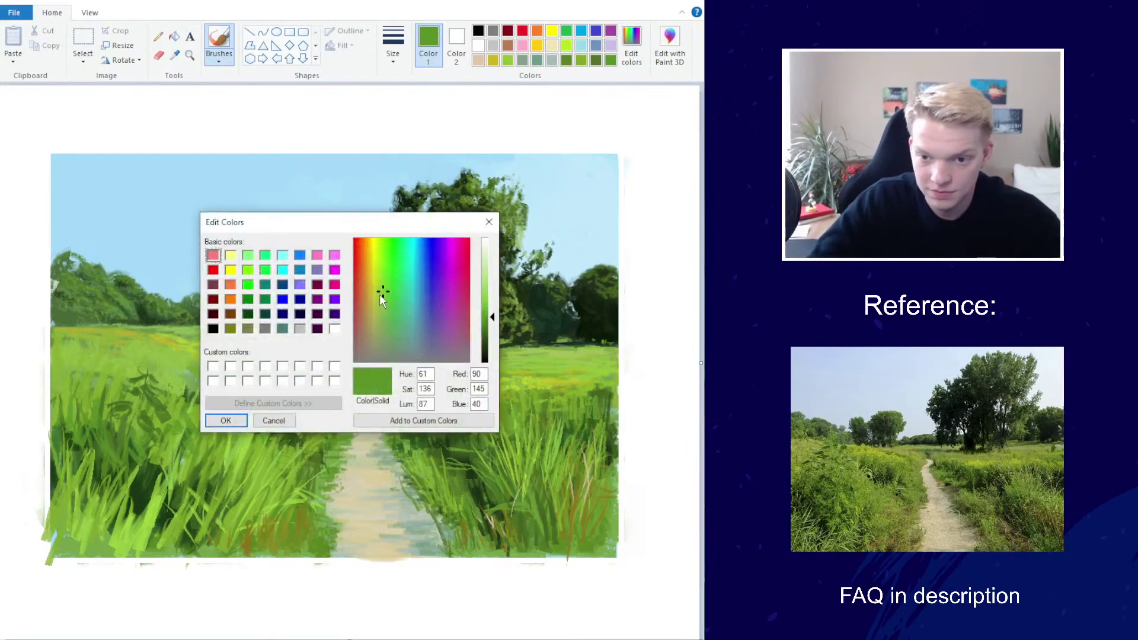
pyautogui.click(485, 327)
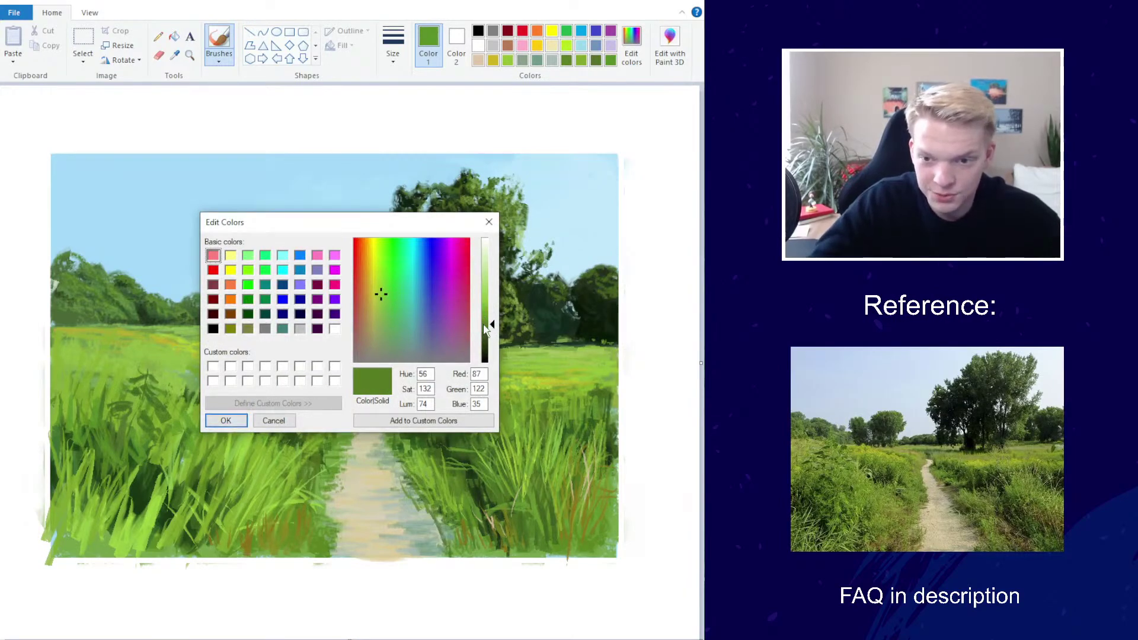
pyautogui.click(485, 320)
pyautogui.click(231, 424)
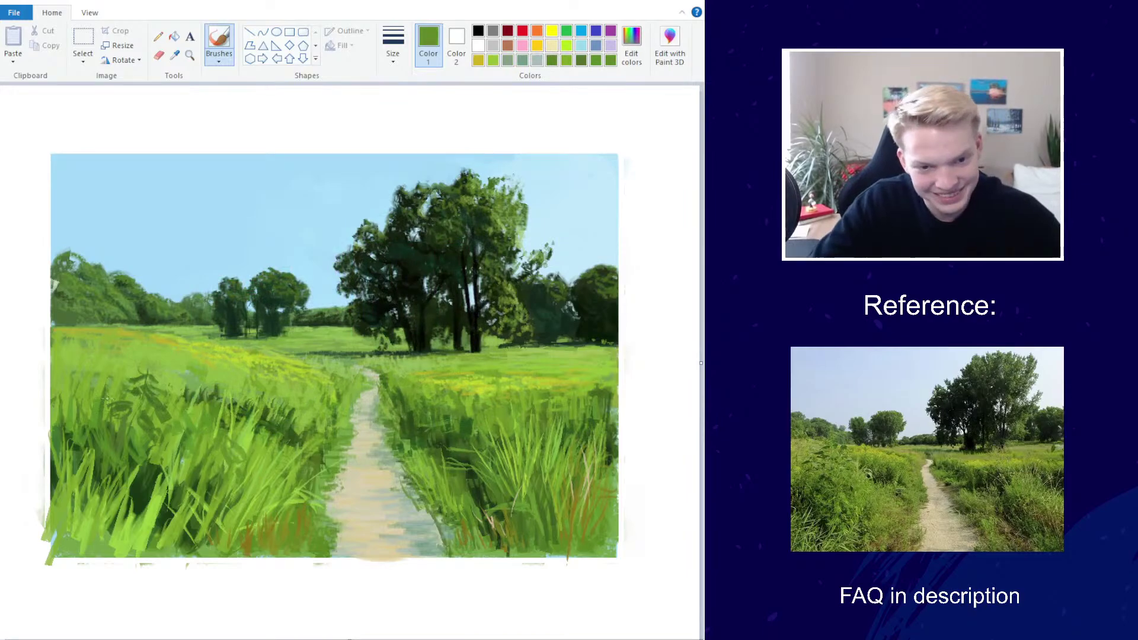
pyautogui.click(631, 48)
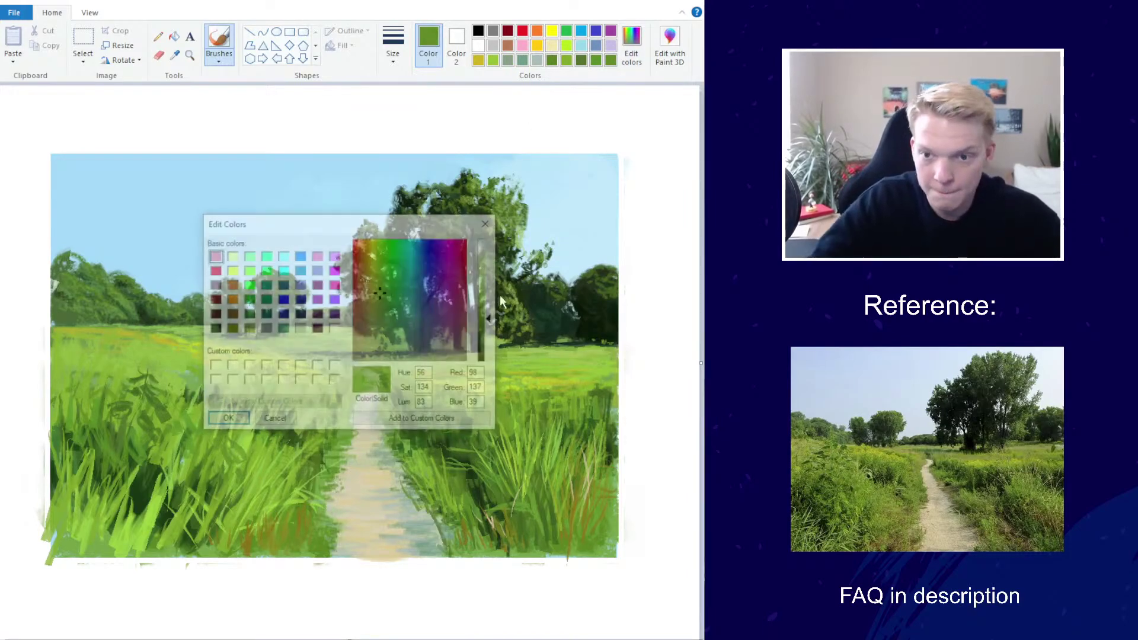
pyautogui.click(226, 420)
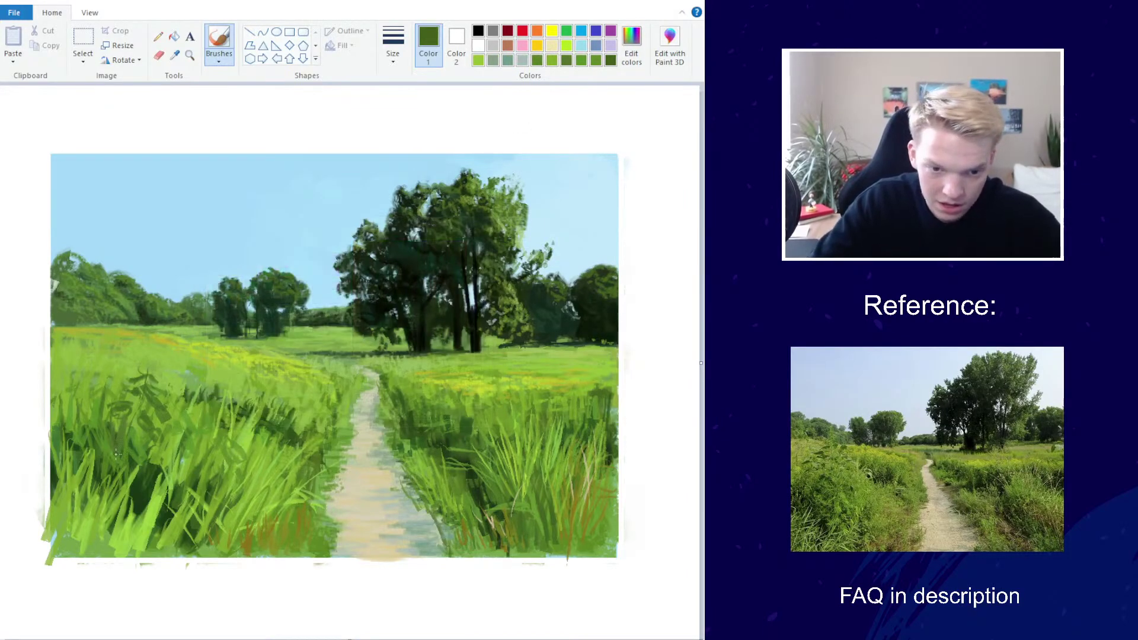
pyautogui.moveTo(127, 367)
pyautogui.mouseDown()
pyautogui.moveTo(122, 401)
pyautogui.moveTo(134, 387)
pyautogui.moveTo(118, 428)
pyautogui.moveTo(72, 402)
pyautogui.moveTo(82, 383)
pyautogui.moveTo(78, 415)
pyautogui.moveTo(119, 400)
pyautogui.mouseUp()
pyautogui.moveTo(207, 438); pyautogui.dragTo(204, 456)
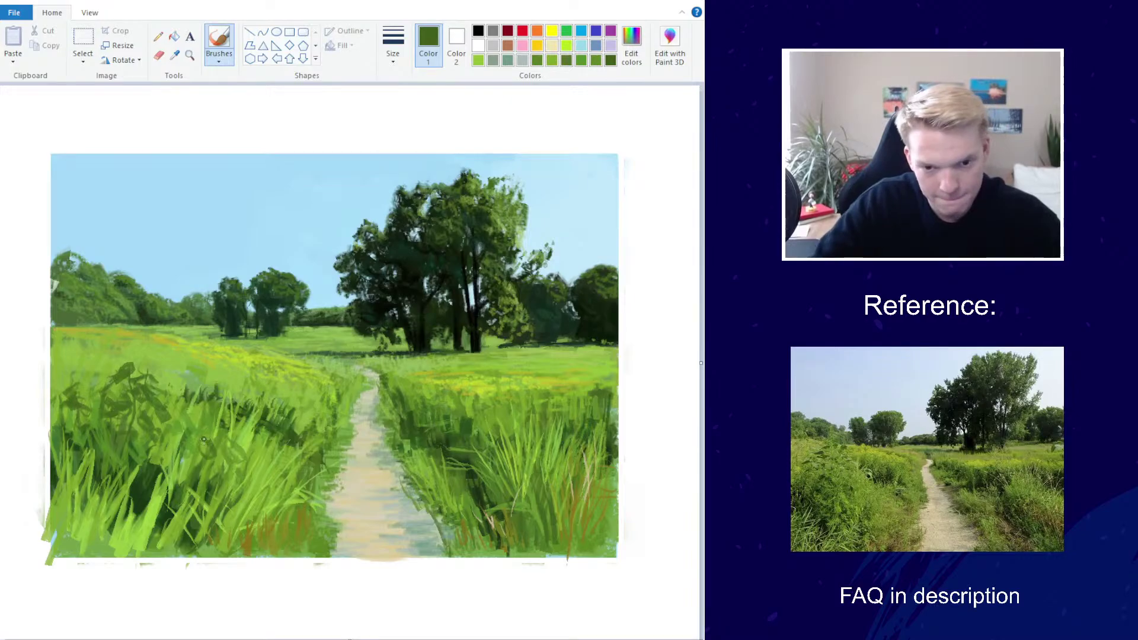
pyautogui.moveTo(216, 418)
pyautogui.mouseDown()
pyautogui.moveTo(213, 460)
pyautogui.moveTo(206, 427)
pyautogui.moveTo(222, 442)
pyautogui.moveTo(188, 435)
pyautogui.moveTo(252, 453)
pyautogui.mouseUp()
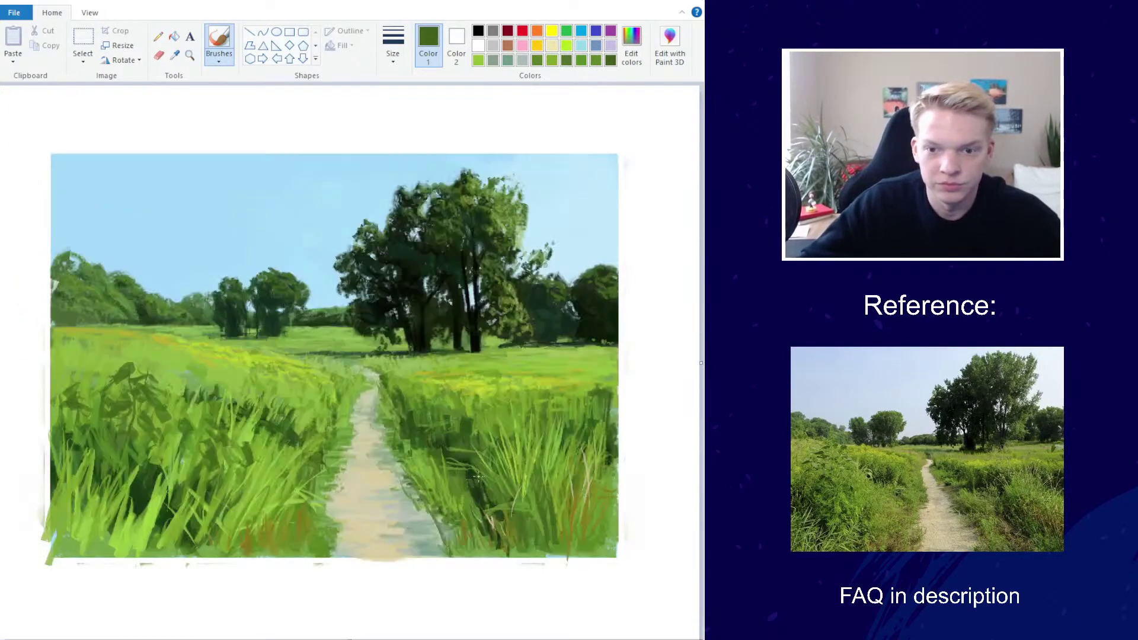
# Sample a bright yellow-green from the left grass and paint upright blades along the lower left edge of the painting
pyautogui.click(175, 55)
pyautogui.click(262, 477)
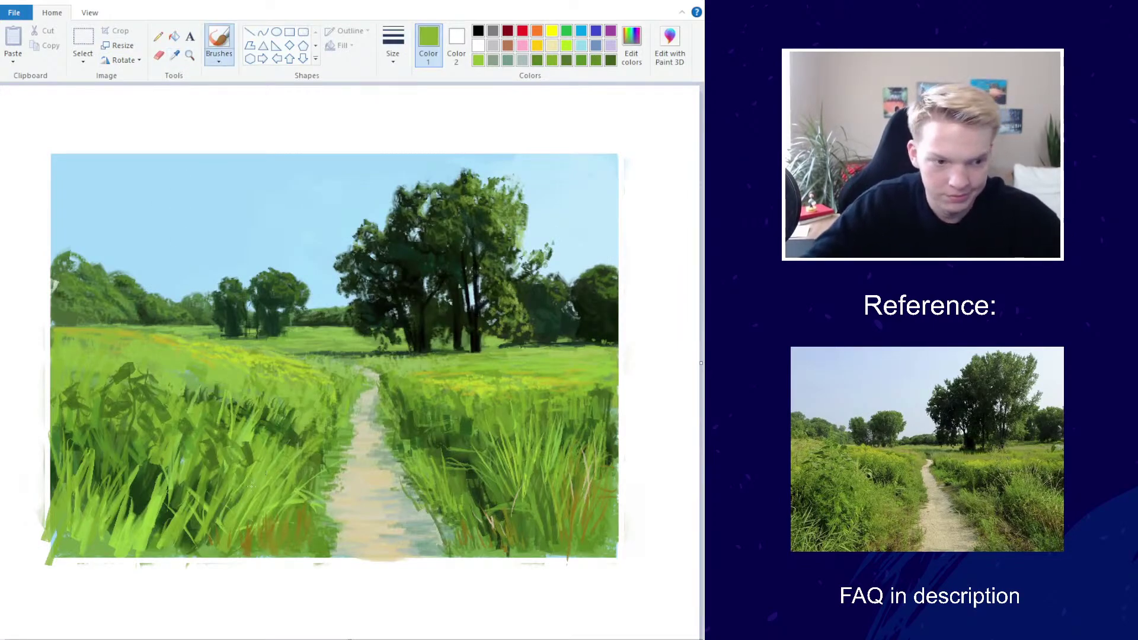
pyautogui.moveTo(214, 542); pyautogui.dragTo(225, 497)
pyautogui.moveTo(159, 582); pyautogui.dragTo(169, 515)
pyautogui.moveTo(138, 554); pyautogui.dragTo(151, 474)
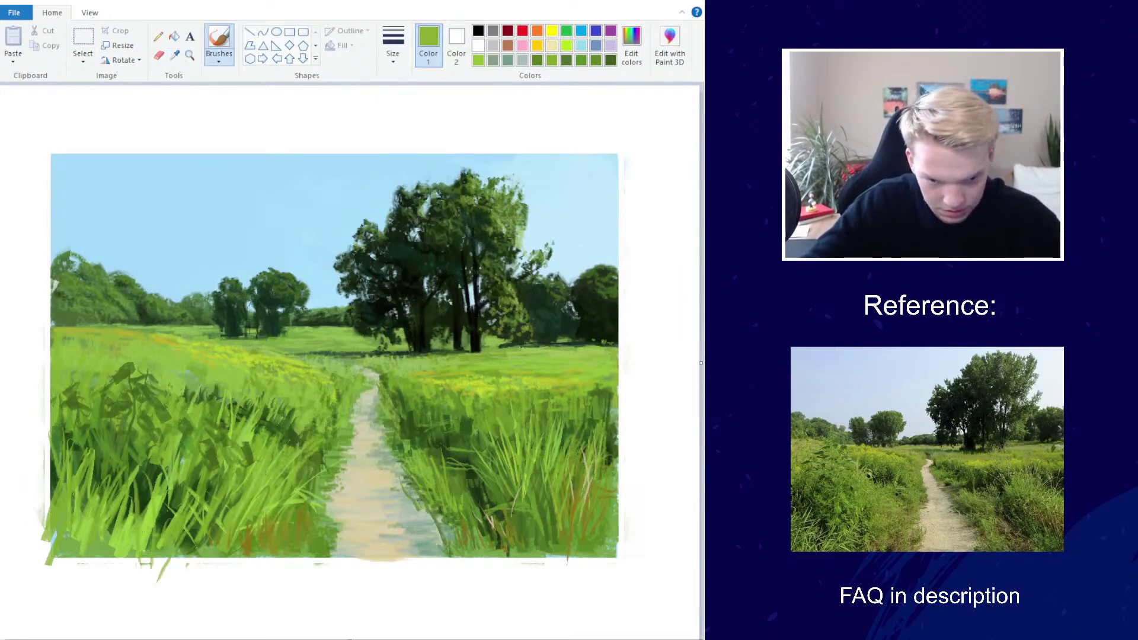
pyautogui.moveTo(94, 560); pyautogui.dragTo(114, 513)
pyautogui.moveTo(81, 552); pyautogui.dragTo(90, 520)
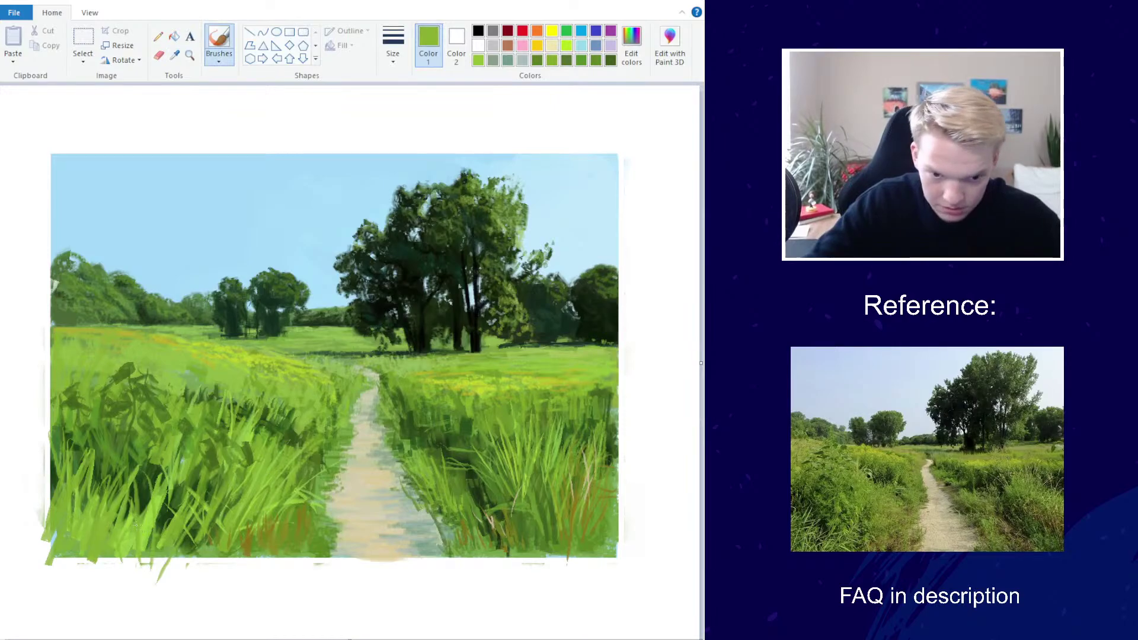
pyautogui.moveTo(125, 556); pyautogui.dragTo(156, 521)
pyautogui.moveTo(181, 562)
pyautogui.mouseDown()
pyautogui.moveTo(195, 483)
pyautogui.moveTo(217, 525)
pyautogui.mouseUp()
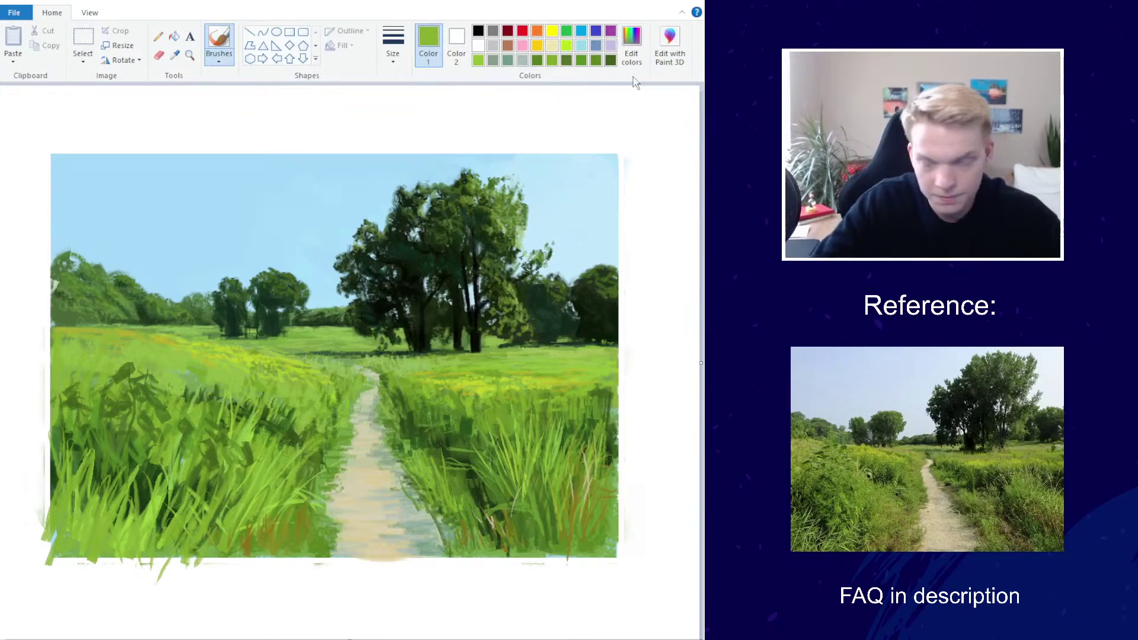
# Darken the yellow-green and paint shaded grass blades in the lower left corner of the meadow
pyautogui.click(631, 44)
pyautogui.click(492, 324)
pyautogui.click(226, 420)
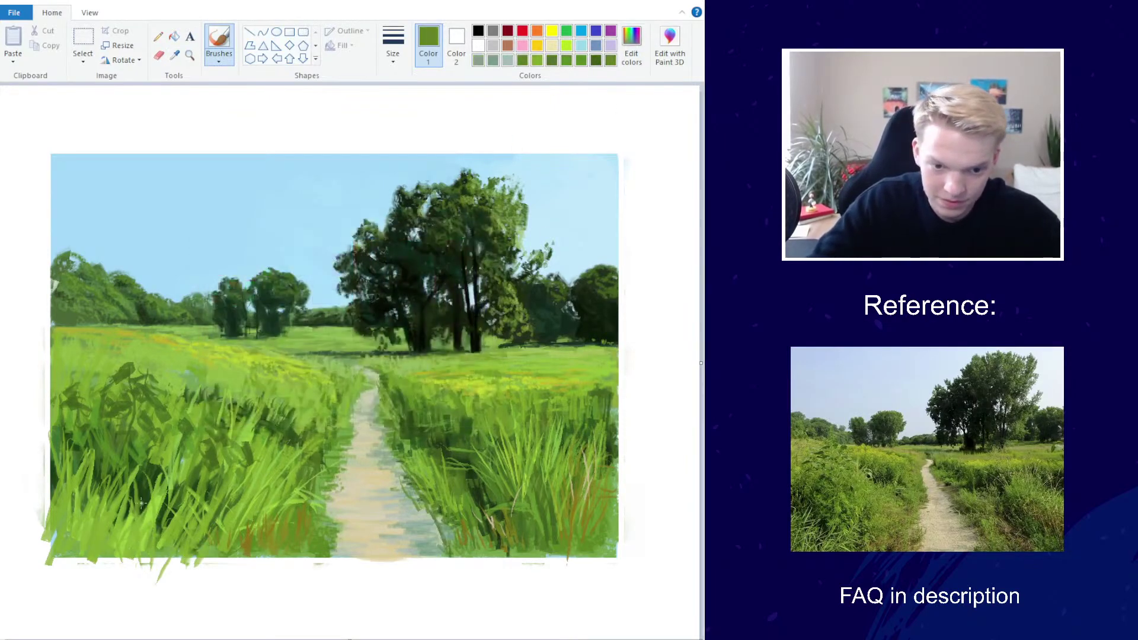
pyautogui.moveTo(113, 536); pyautogui.dragTo(143, 493)
pyautogui.moveTo(83, 522)
pyautogui.mouseDown()
pyautogui.moveTo(82, 477)
pyautogui.moveTo(95, 492)
pyautogui.mouseUp()
pyautogui.moveTo(81, 551); pyautogui.dragTo(90, 520)
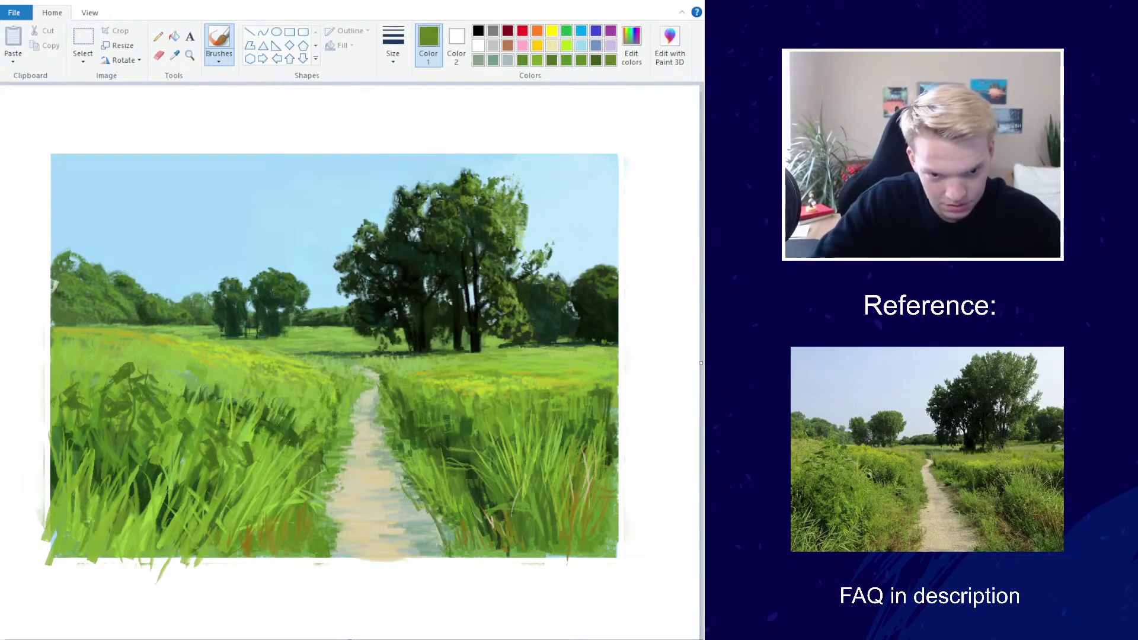
# Mix a mid green and paint grass blades across the left foreground and up to the far left side of the path
pyautogui.click(632, 44)
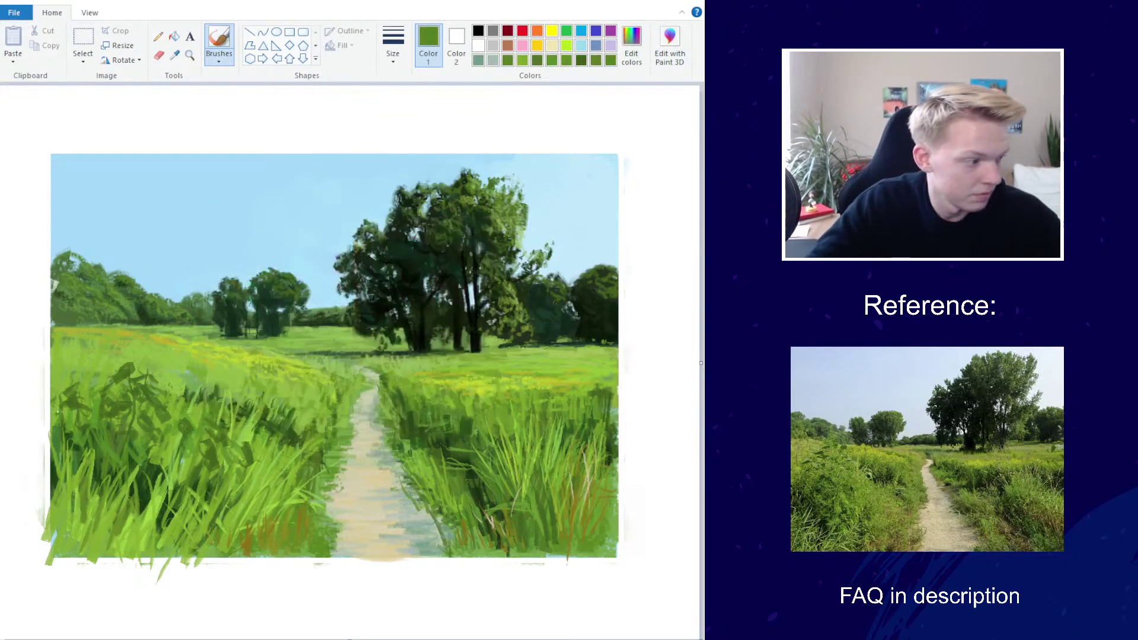
pyautogui.moveTo(96, 510)
pyautogui.mouseDown()
pyautogui.moveTo(89, 468)
pyautogui.moveTo(65, 460)
pyautogui.mouseUp()
pyautogui.moveTo(112, 539); pyautogui.dragTo(101, 488)
pyautogui.moveTo(157, 538)
pyautogui.mouseDown()
pyautogui.moveTo(143, 495)
pyautogui.moveTo(191, 521)
pyautogui.moveTo(206, 515)
pyautogui.mouseUp()
pyautogui.moveTo(220, 550)
pyautogui.mouseDown()
pyautogui.moveTo(230, 517)
pyautogui.moveTo(239, 524)
pyautogui.mouseUp()
pyautogui.moveTo(246, 520); pyautogui.dragTo(269, 492)
pyautogui.moveTo(257, 523)
pyautogui.mouseDown()
pyautogui.moveTo(269, 496)
pyautogui.moveTo(256, 474)
pyautogui.mouseUp()
pyautogui.moveTo(252, 513); pyautogui.dragTo(265, 485)
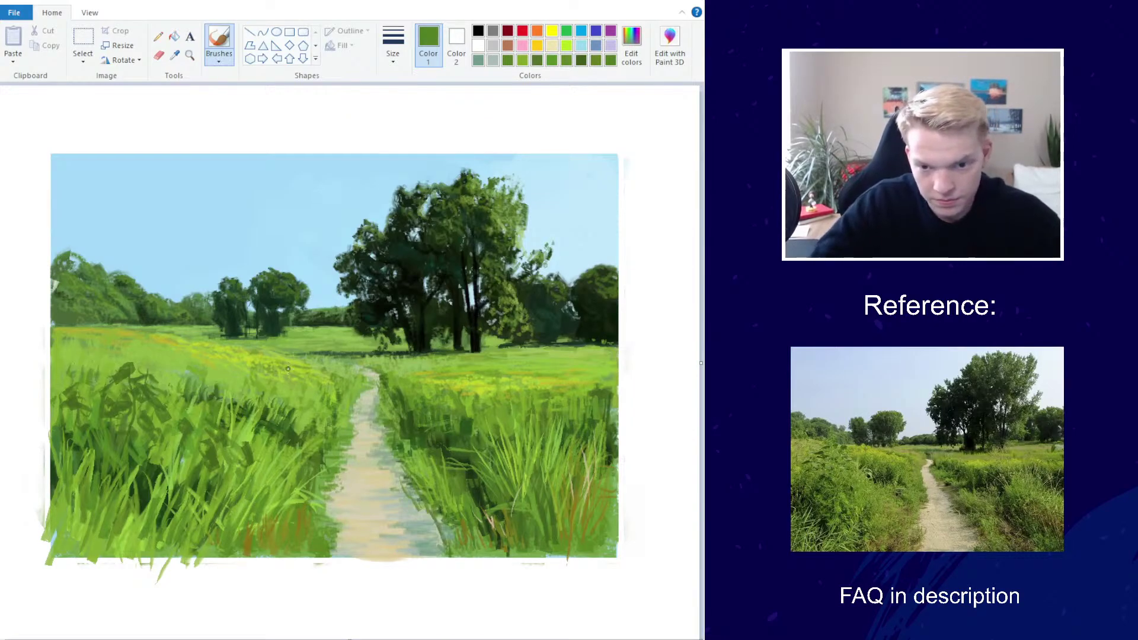
pyautogui.moveTo(317, 372)
pyautogui.mouseDown()
pyautogui.moveTo(327, 396)
pyautogui.moveTo(339, 389)
pyautogui.mouseUp()
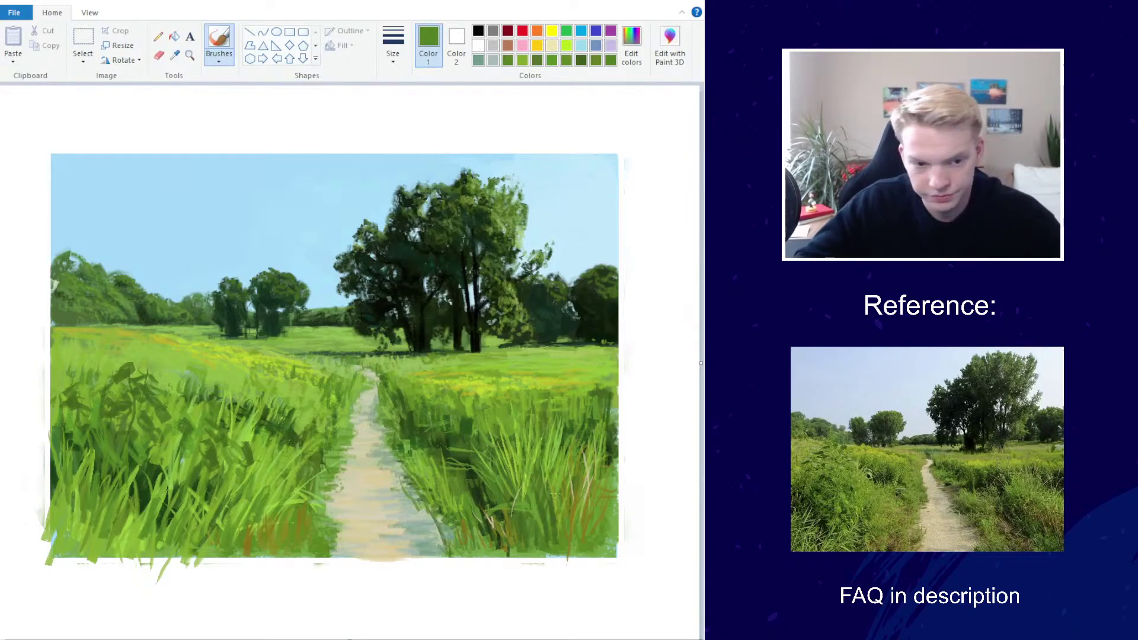
# Mix a dark green of red 51, green 78 and blue 22, and paint shadow strokes through the right foreground grass
pyautogui.click(631, 45)
pyautogui.click(490, 341)
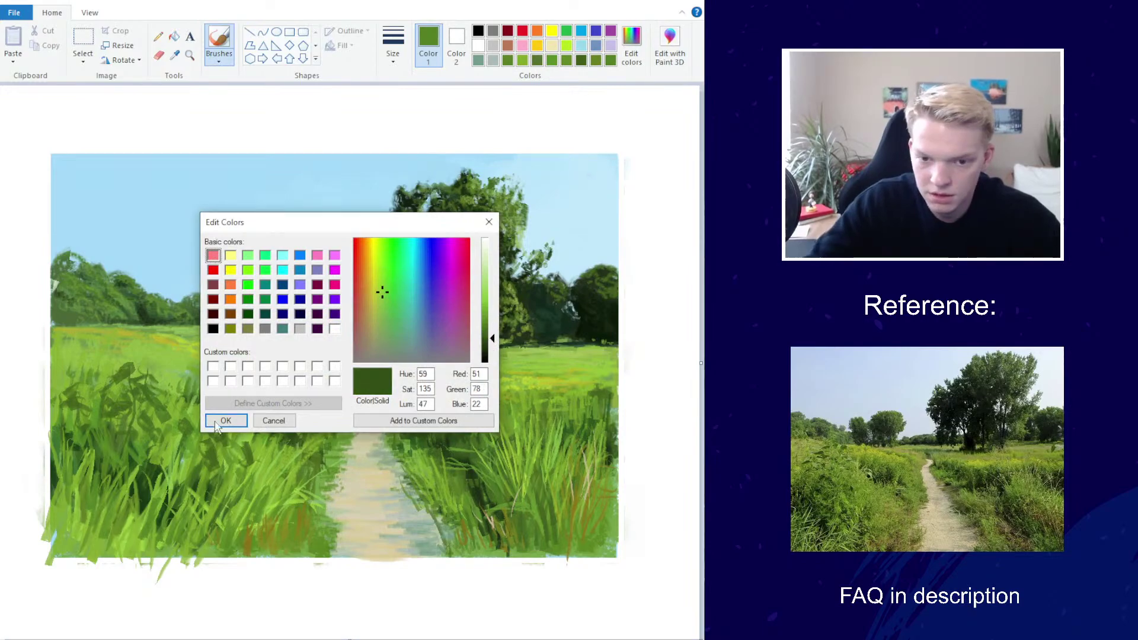
pyautogui.click(226, 420)
pyautogui.click(393, 44)
pyautogui.click(394, 126)
pyautogui.moveTo(511, 545)
pyautogui.mouseDown()
pyautogui.moveTo(518, 516)
pyautogui.moveTo(536, 538)
pyautogui.moveTo(506, 502)
pyautogui.moveTo(539, 539)
pyautogui.moveTo(541, 512)
pyautogui.mouseUp()
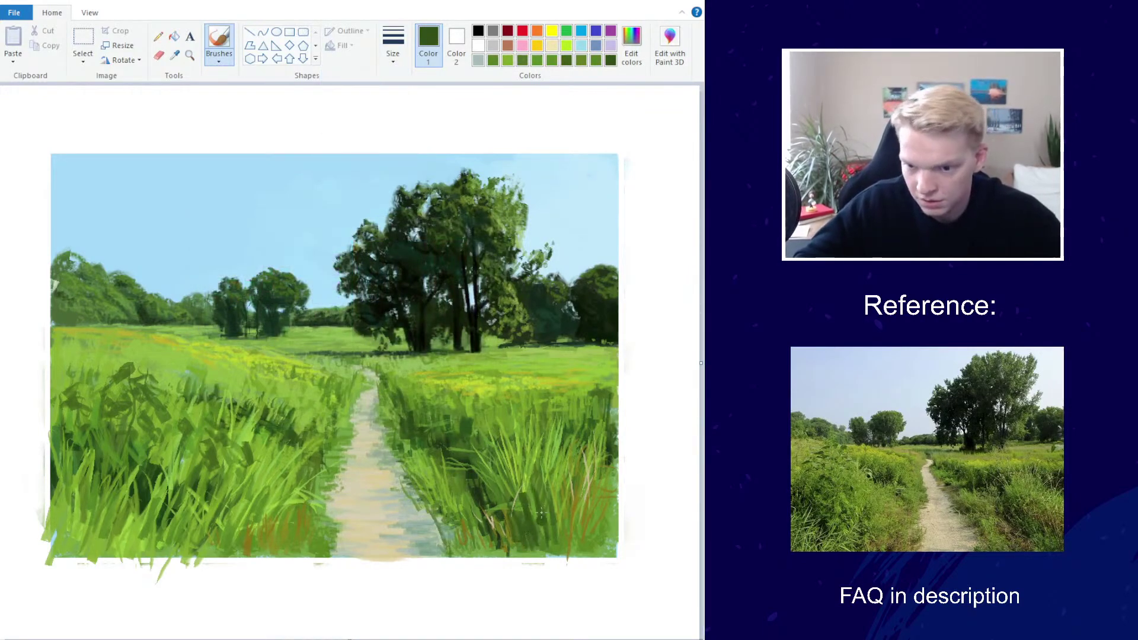
pyautogui.moveTo(518, 450)
pyautogui.mouseDown()
pyautogui.moveTo(543, 483)
pyautogui.moveTo(551, 464)
pyautogui.moveTo(548, 521)
pyautogui.moveTo(558, 495)
pyautogui.moveTo(540, 539)
pyautogui.moveTo(534, 532)
pyautogui.moveTo(569, 518)
pyautogui.moveTo(591, 468)
pyautogui.moveTo(589, 520)
pyautogui.moveTo(616, 465)
pyautogui.mouseUp()
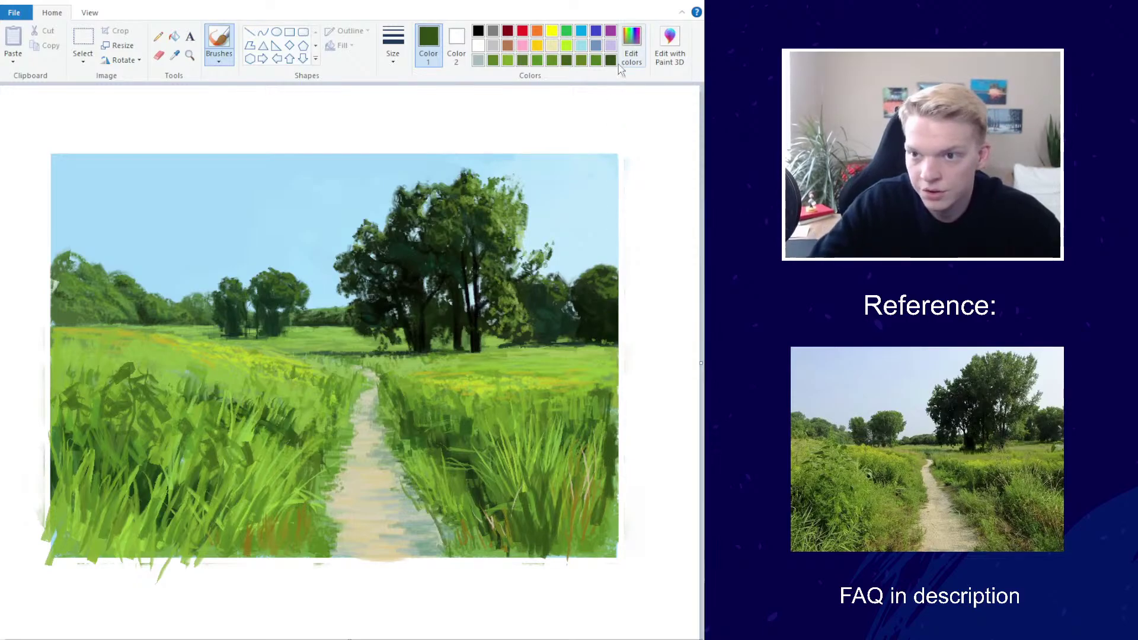
# Mix a near-black green, choose another brush at the largest size, paint dark gaps in the grass right of the path, and undo the last stroke
pyautogui.click(630, 46)
pyautogui.click(486, 359)
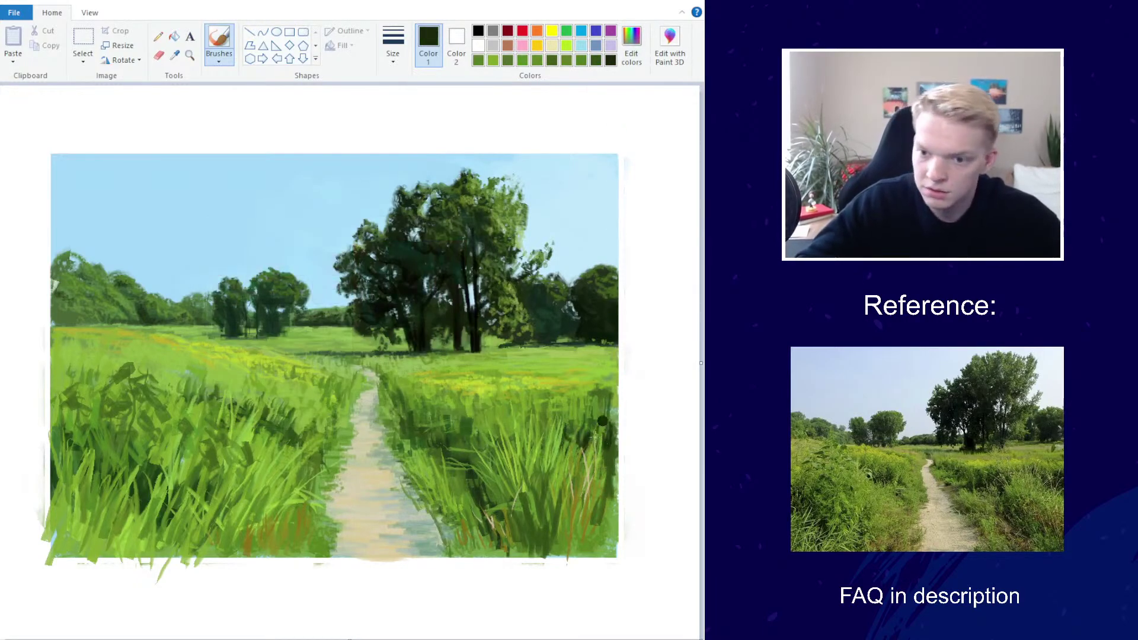
pyautogui.click(219, 59)
pyautogui.click(140, 134)
pyautogui.click(393, 47)
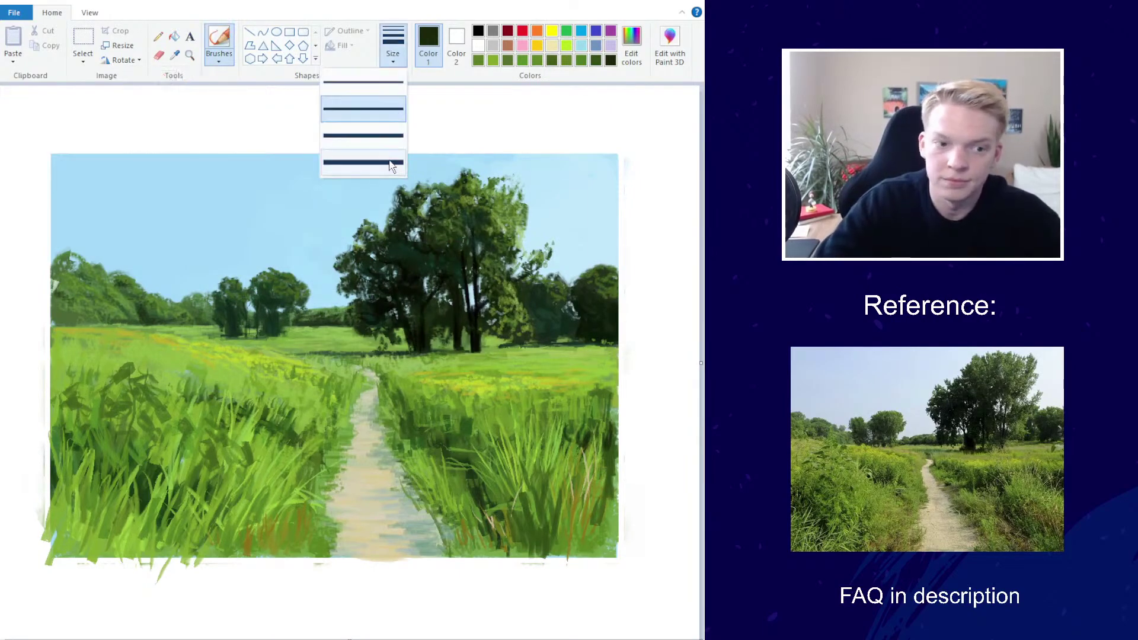
pyautogui.click(393, 166)
pyautogui.moveTo(440, 427)
pyautogui.mouseDown()
pyautogui.moveTo(487, 443)
pyautogui.moveTo(474, 427)
pyautogui.moveTo(503, 422)
pyautogui.moveTo(488, 429)
pyautogui.mouseUp()
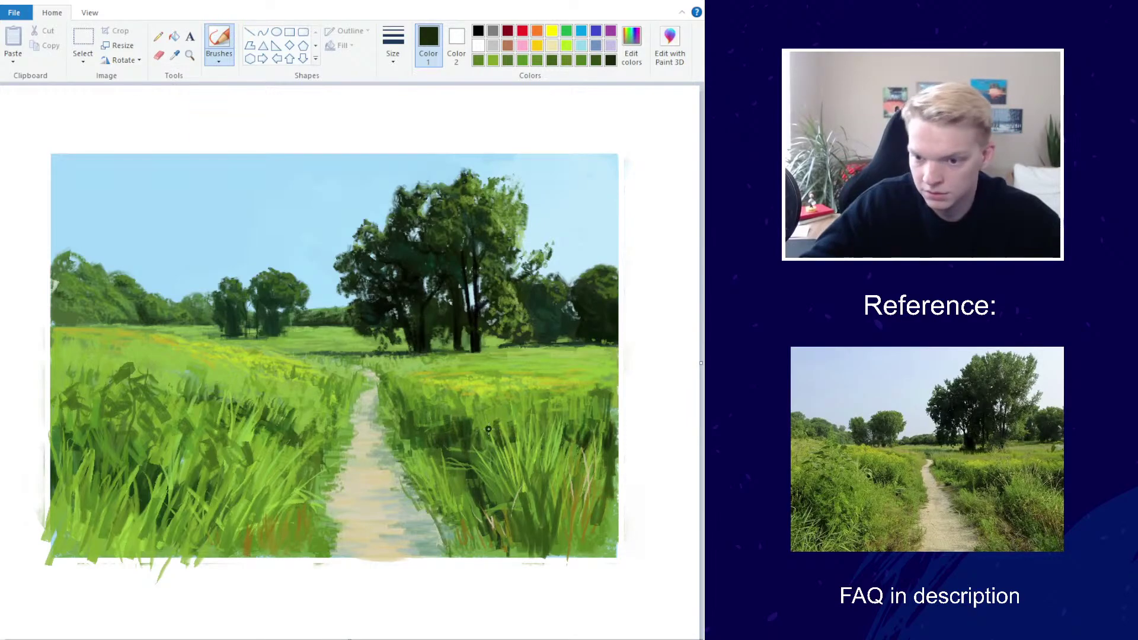
pyautogui.hotkey('ctrl', 'z')
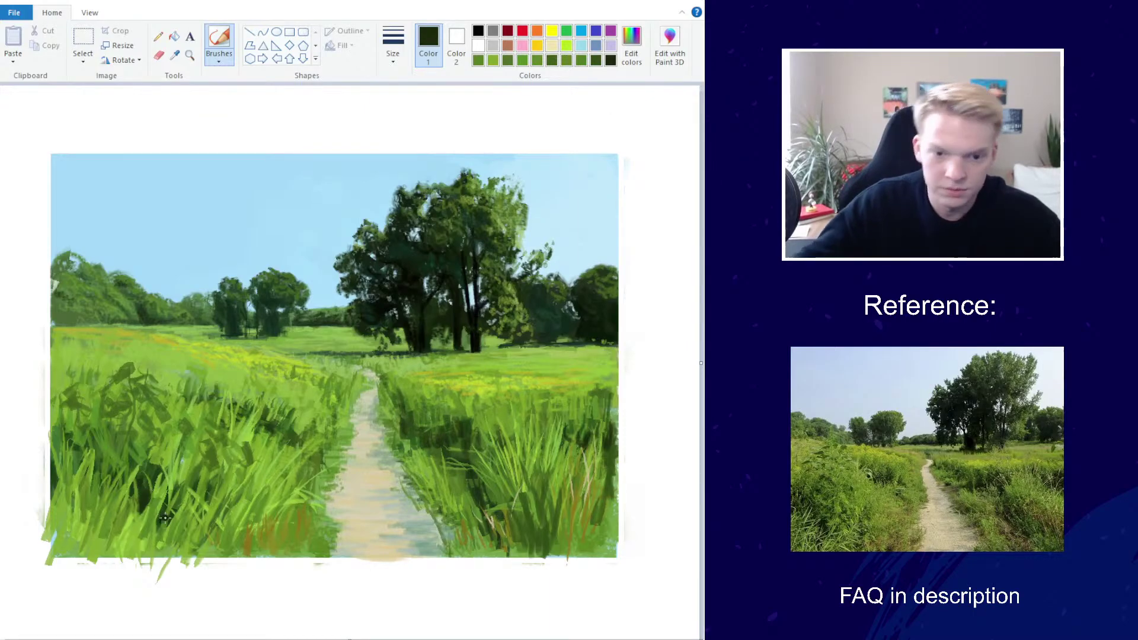
# Set the third brush size, sample a dark green near the meadow's right edge, and paint strokes into the right foreground grass
pyautogui.scroll(-2, 318, 360)
pyautogui.scroll(-1, 332, 347)
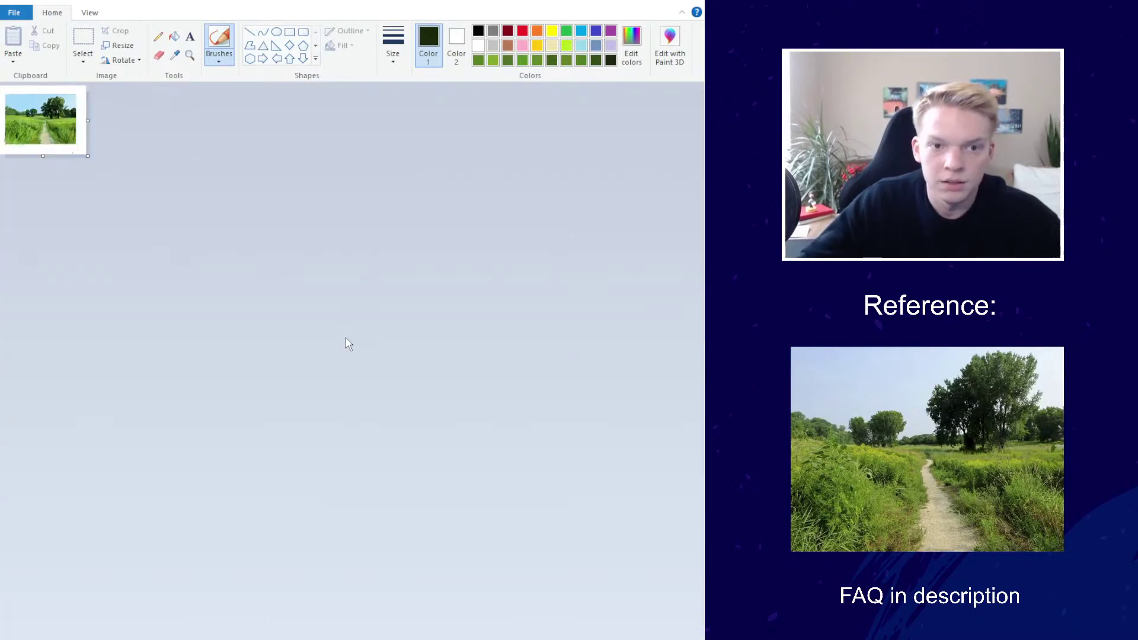
pyautogui.scroll(4, 348, 344)
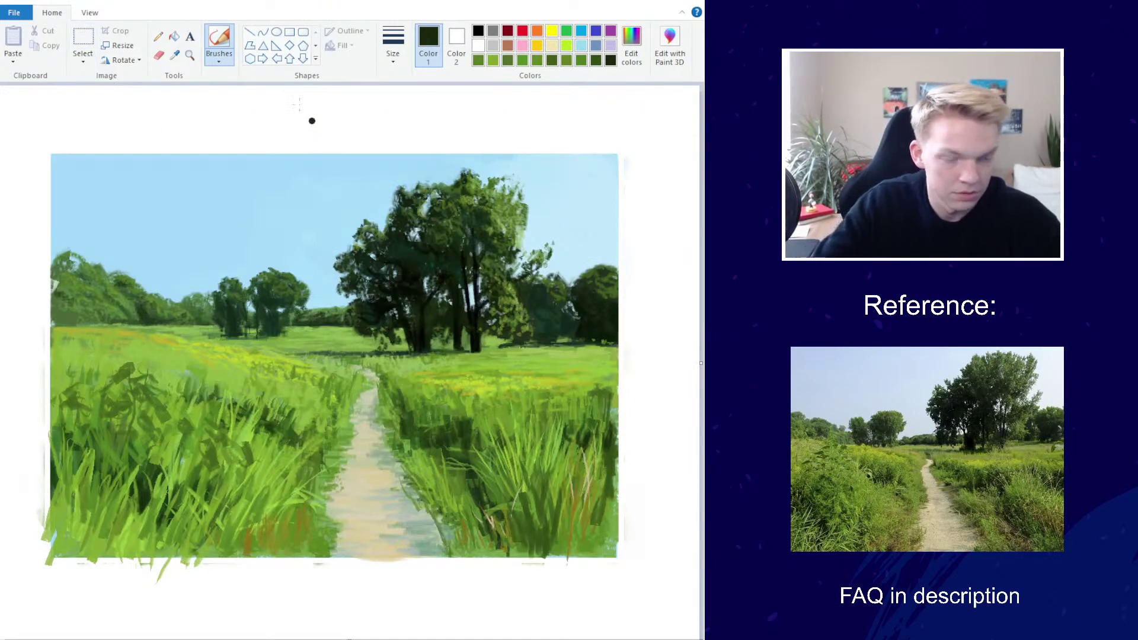
pyautogui.click(392, 45)
pyautogui.click(363, 137)
pyautogui.click(175, 55)
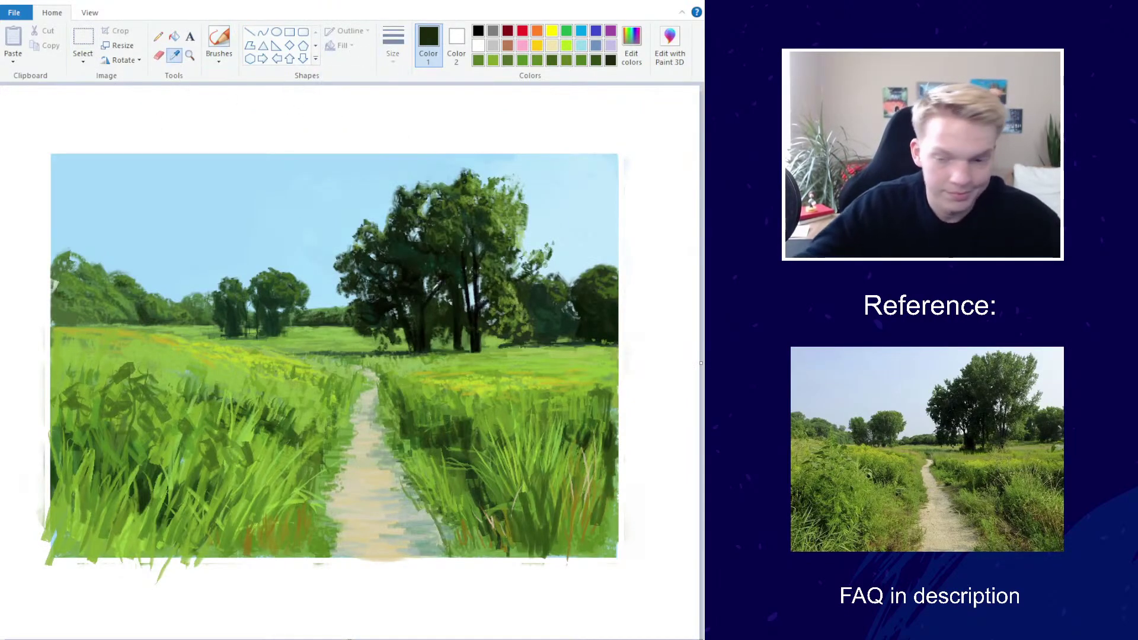
pyautogui.click(597, 419)
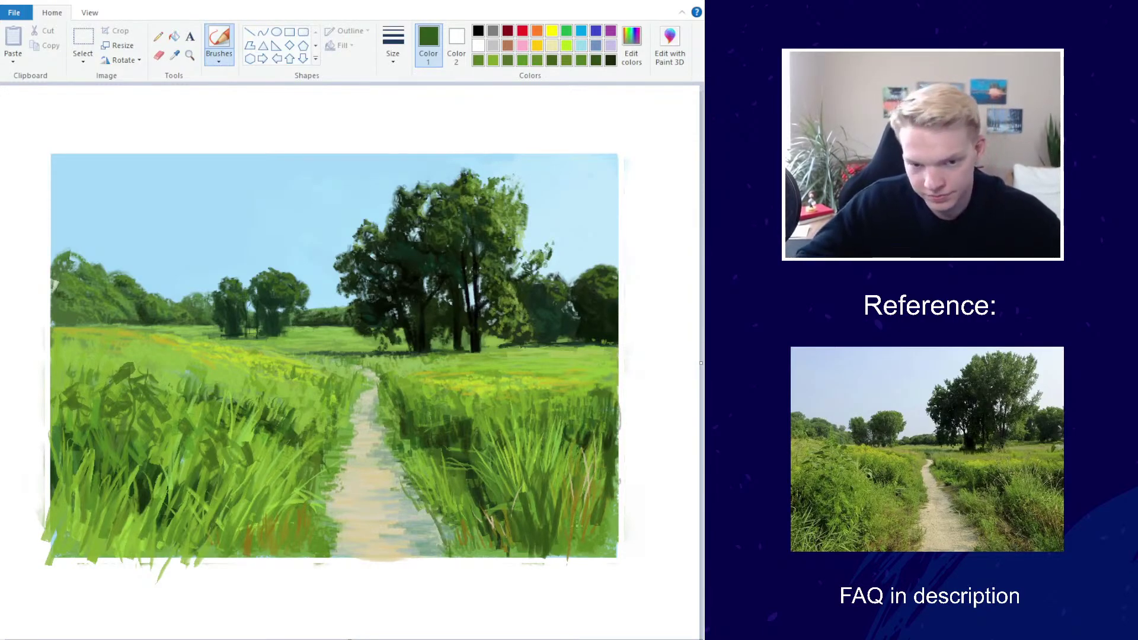
pyautogui.moveTo(580, 540); pyautogui.dragTo(574, 498)
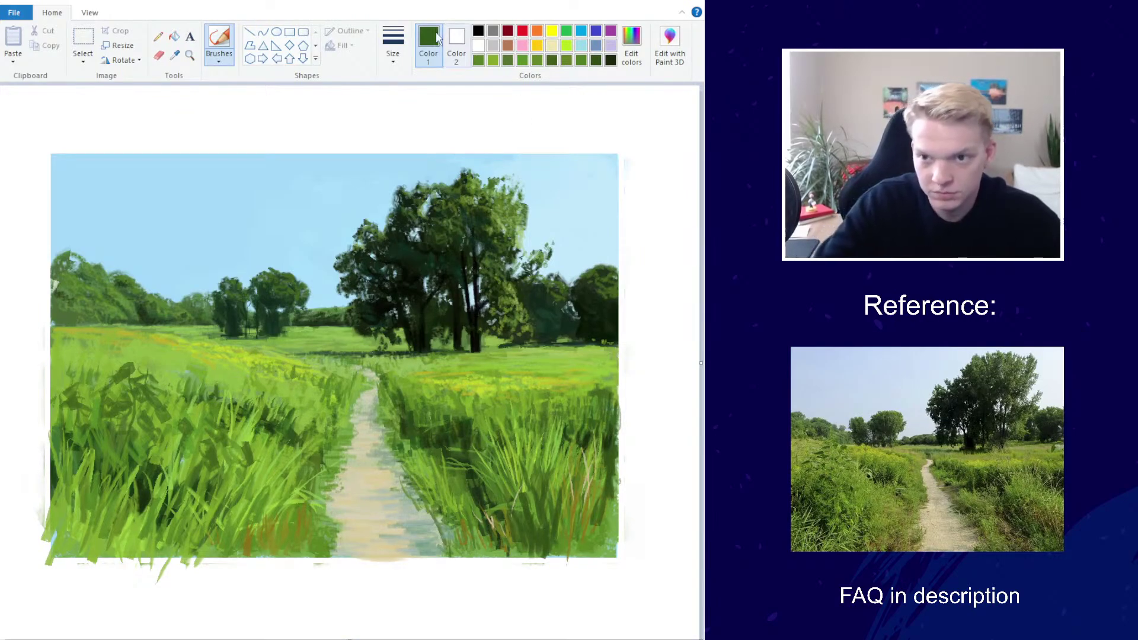
# Reselect the near-black green and paint thin dark gaps between the grass blades right of the path
pyautogui.click(610, 60)
pyautogui.moveTo(497, 542)
pyautogui.mouseDown()
pyautogui.moveTo(531, 498)
pyautogui.moveTo(509, 450)
pyautogui.mouseUp()
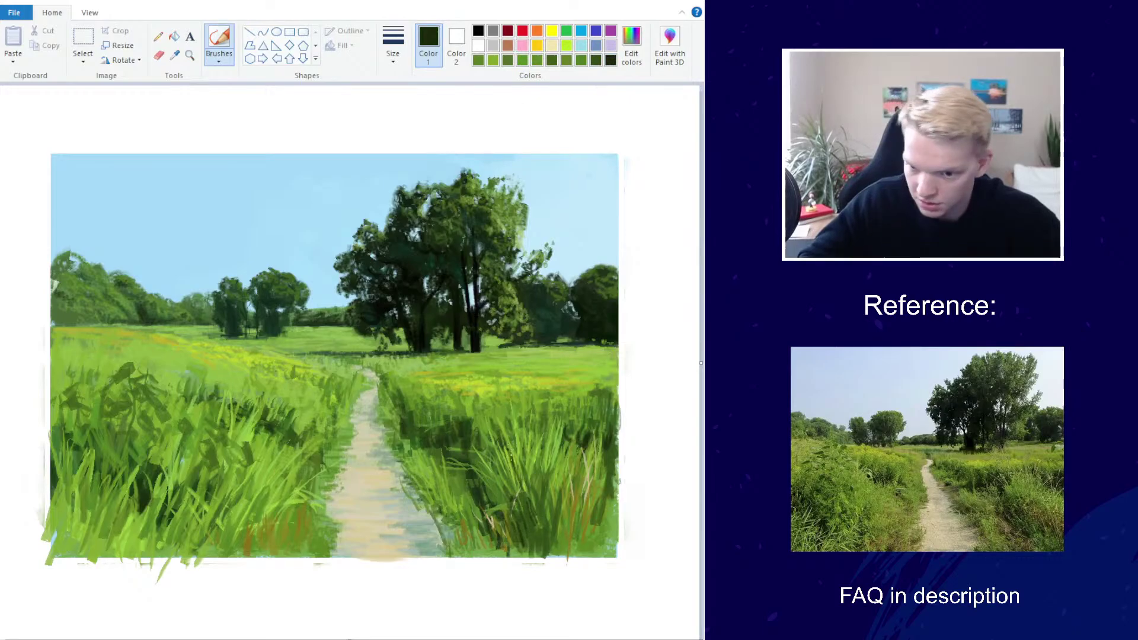
pyautogui.moveTo(536, 520)
pyautogui.mouseDown()
pyautogui.moveTo(533, 501)
pyautogui.moveTo(510, 524)
pyautogui.moveTo(491, 501)
pyautogui.moveTo(499, 513)
pyautogui.mouseUp()
pyautogui.scroll(-2, 496, 379)
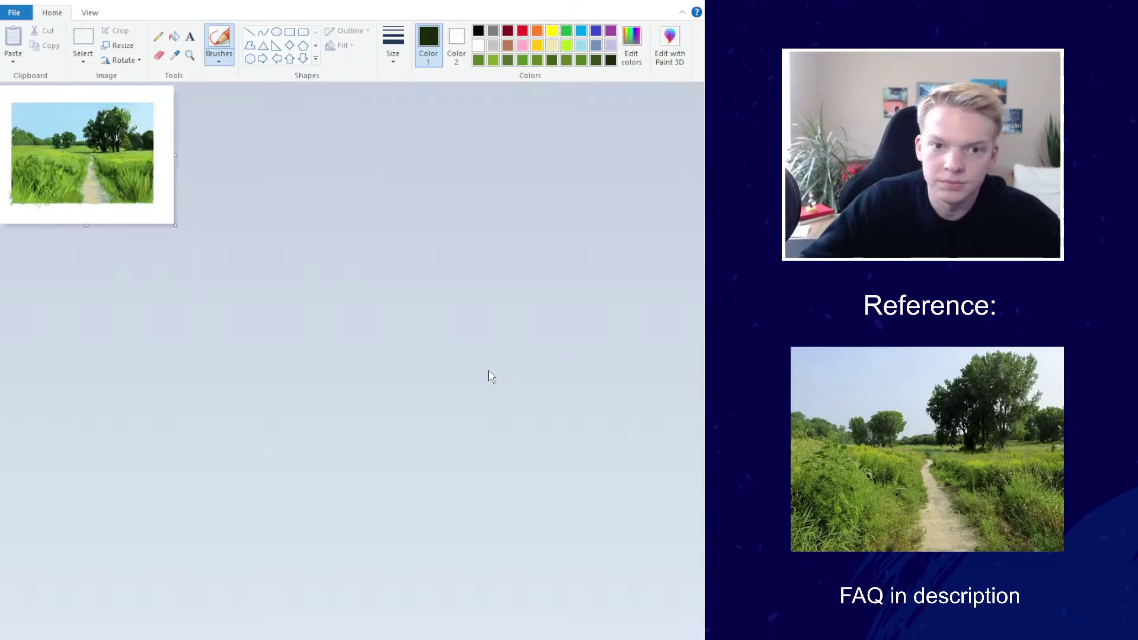
# Choose another brush at the largest size, sample a mid green from the lower right grass, and paint strokes into the grass right of the path
pyautogui.scroll(2, 491, 377)
pyautogui.click(219, 53)
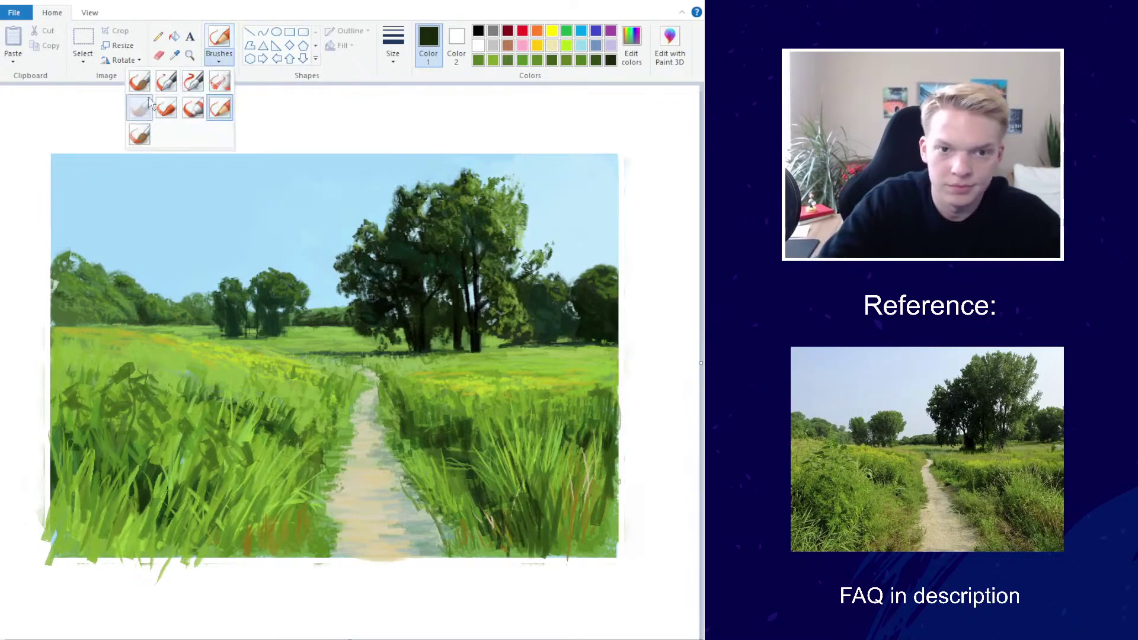
pyautogui.click(165, 112)
pyautogui.click(393, 47)
pyautogui.click(363, 163)
pyautogui.click(174, 55)
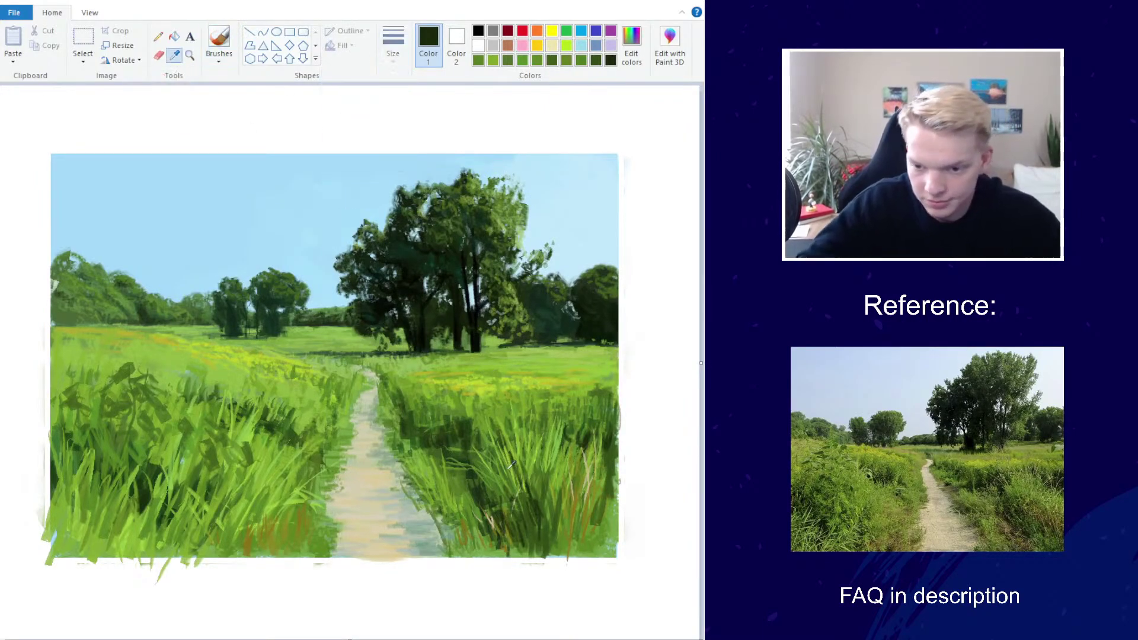
pyautogui.click(589, 544)
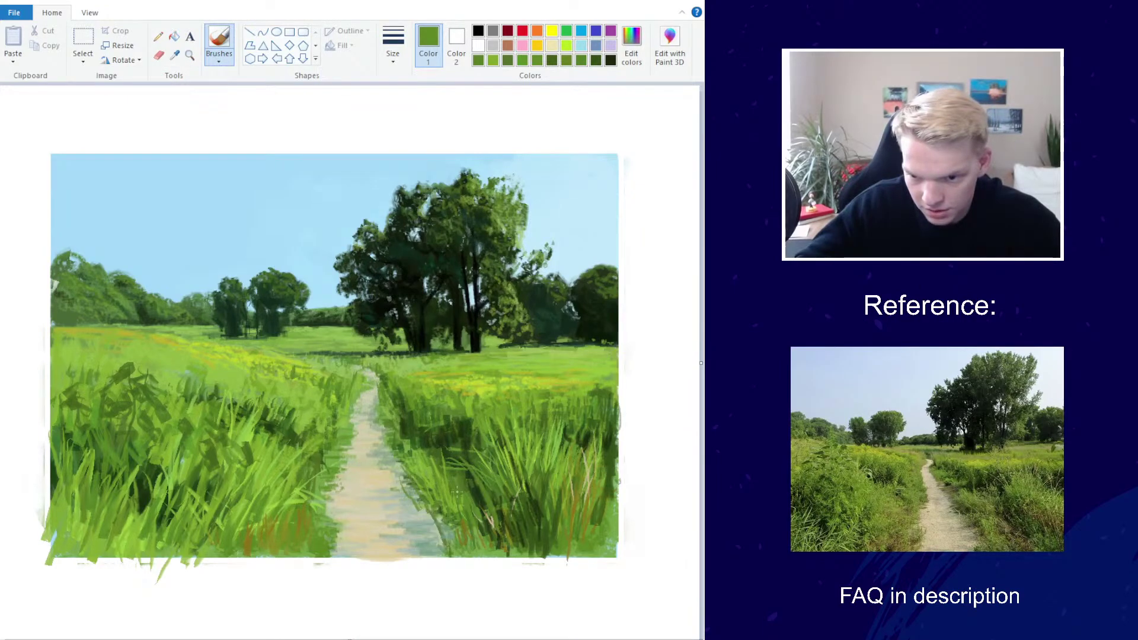
pyautogui.moveTo(533, 548)
pyautogui.mouseDown()
pyautogui.moveTo(519, 477)
pyautogui.moveTo(522, 497)
pyautogui.moveTo(495, 489)
pyautogui.mouseUp()
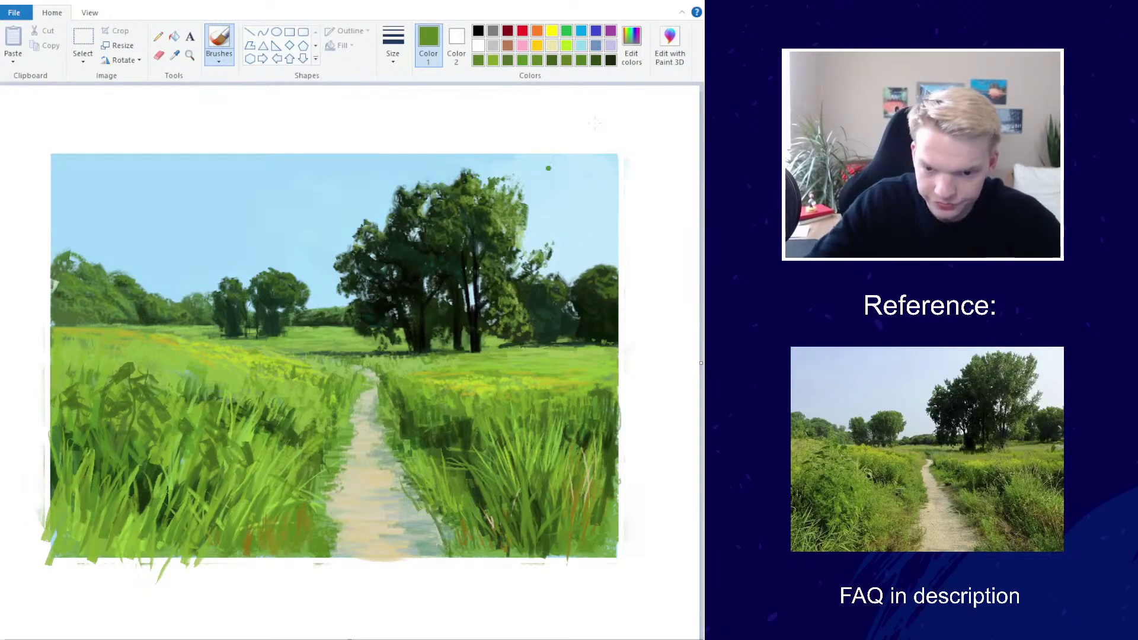
# Mix a light green of red 170, green 223 and blue 98, and paint bright grass blades across the left foreground
pyautogui.click(631, 45)
pyautogui.moveTo(491, 293); pyautogui.dragTo(490, 285)
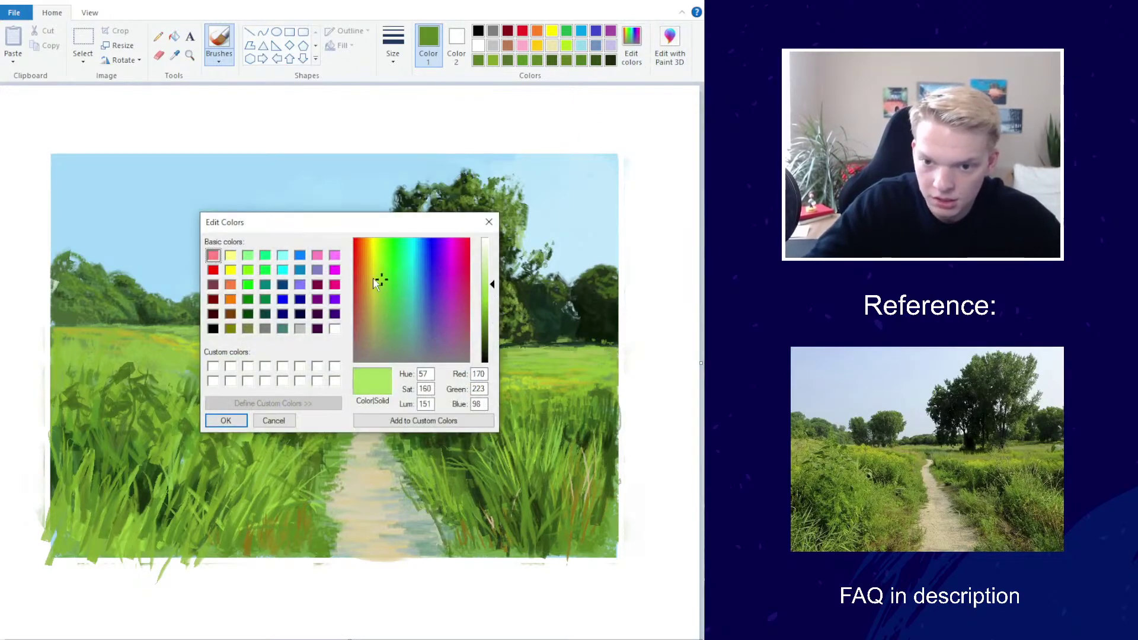
pyautogui.click(234, 419)
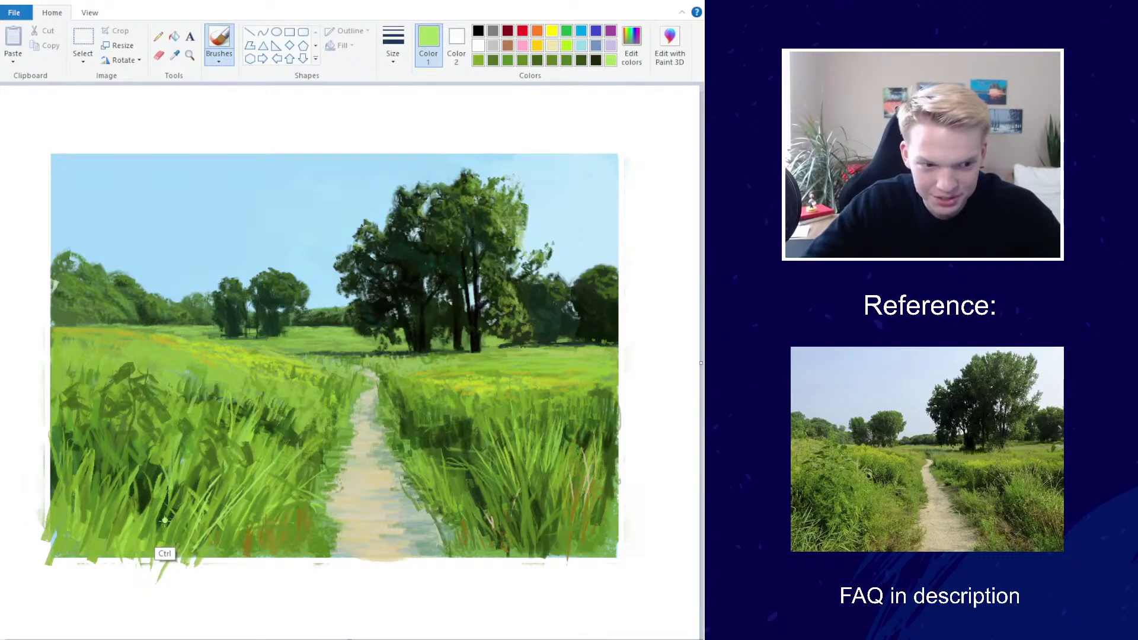
pyautogui.moveTo(167, 551); pyautogui.dragTo(141, 497)
pyautogui.moveTo(145, 550)
pyautogui.mouseDown()
pyautogui.moveTo(170, 501)
pyautogui.moveTo(137, 486)
pyautogui.moveTo(181, 522)
pyautogui.mouseUp()
pyautogui.moveTo(96, 512); pyautogui.dragTo(140, 459)
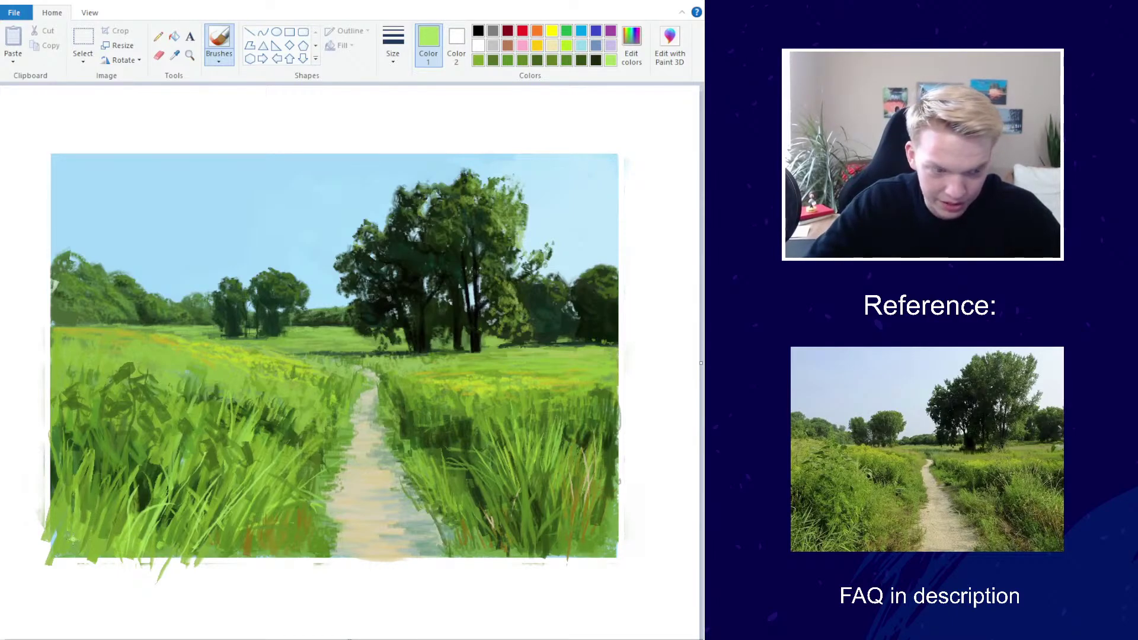
pyautogui.moveTo(76, 537)
pyautogui.mouseDown()
pyautogui.moveTo(136, 444)
pyautogui.moveTo(93, 532)
pyautogui.moveTo(89, 444)
pyautogui.moveTo(103, 513)
pyautogui.moveTo(136, 480)
pyautogui.moveTo(111, 520)
pyautogui.moveTo(169, 493)
pyautogui.moveTo(204, 522)
pyautogui.moveTo(197, 528)
pyautogui.moveTo(224, 524)
pyautogui.moveTo(290, 550)
pyautogui.moveTo(258, 503)
pyautogui.mouseUp()
pyautogui.moveTo(300, 545)
pyautogui.mouseDown()
pyautogui.moveTo(285, 502)
pyautogui.moveTo(317, 460)
pyautogui.mouseUp()
# Paint light green grass blades right of the path and a few more in the left meadow
pyautogui.moveTo(462, 481); pyautogui.dragTo(498, 468)
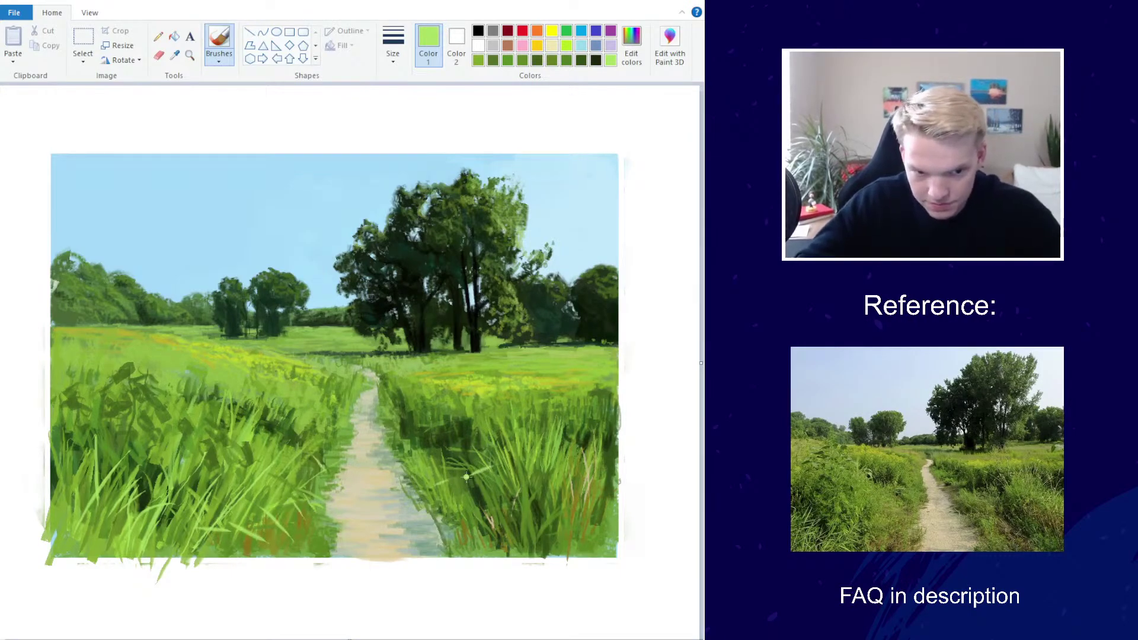
pyautogui.moveTo(468, 516); pyautogui.dragTo(519, 476)
pyautogui.moveTo(483, 516)
pyautogui.mouseDown()
pyautogui.moveTo(536, 482)
pyautogui.moveTo(517, 465)
pyautogui.moveTo(527, 461)
pyautogui.moveTo(511, 487)
pyautogui.moveTo(453, 432)
pyautogui.mouseUp()
pyautogui.press('ctrl')
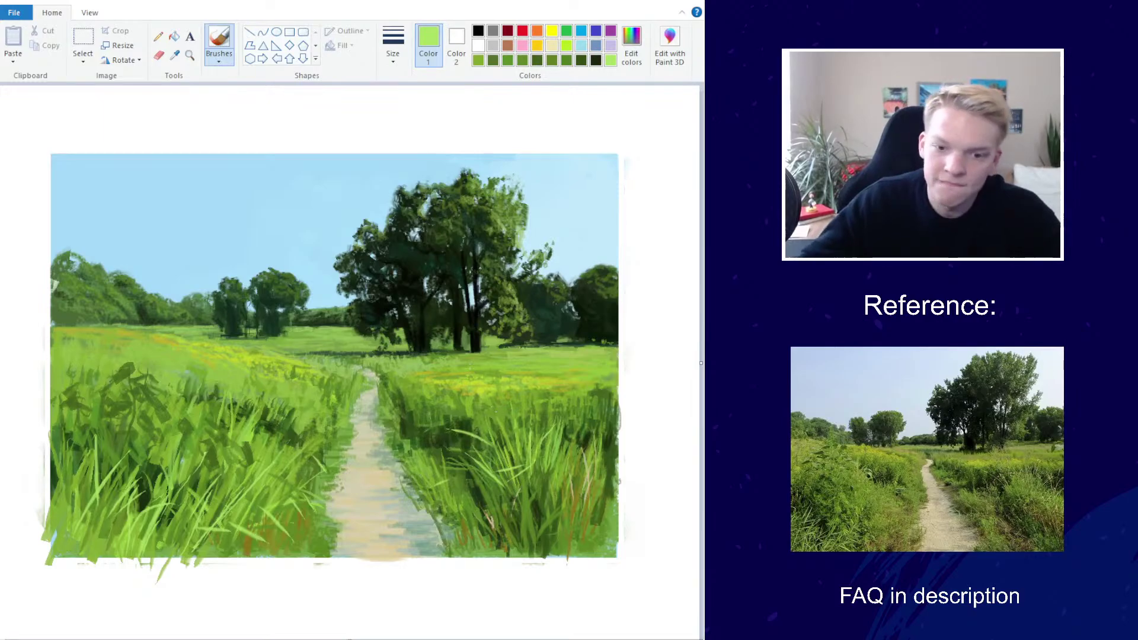
pyautogui.scroll(-3, 460, 279)
pyautogui.scroll(3, 536, 310)
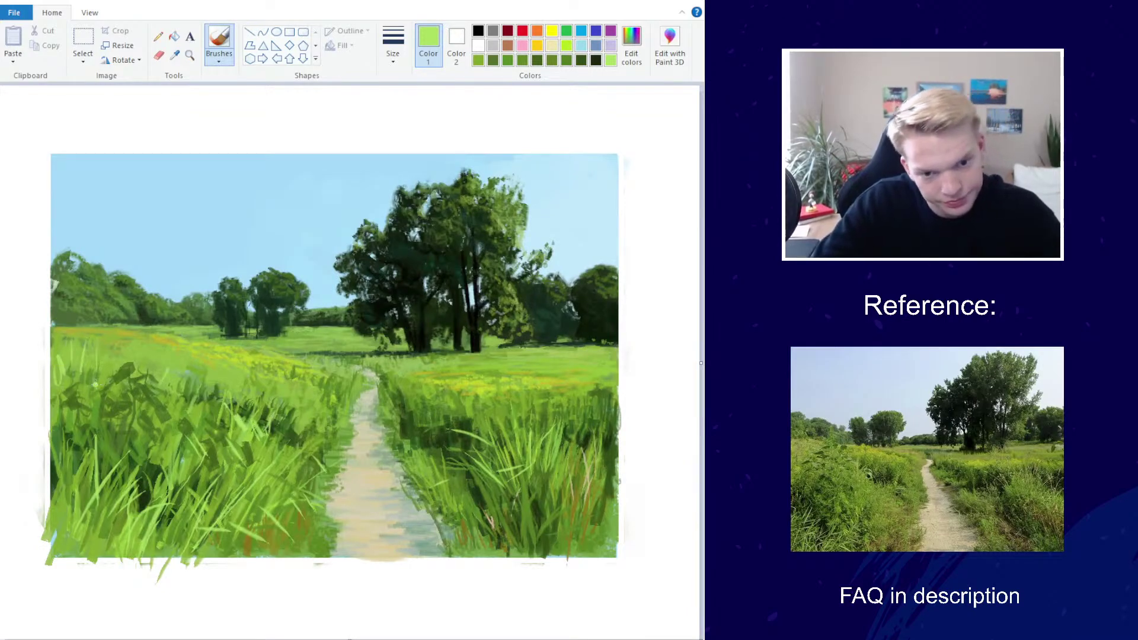
pyautogui.scroll(-5, 101, 374)
pyautogui.scroll(5, 376, 292)
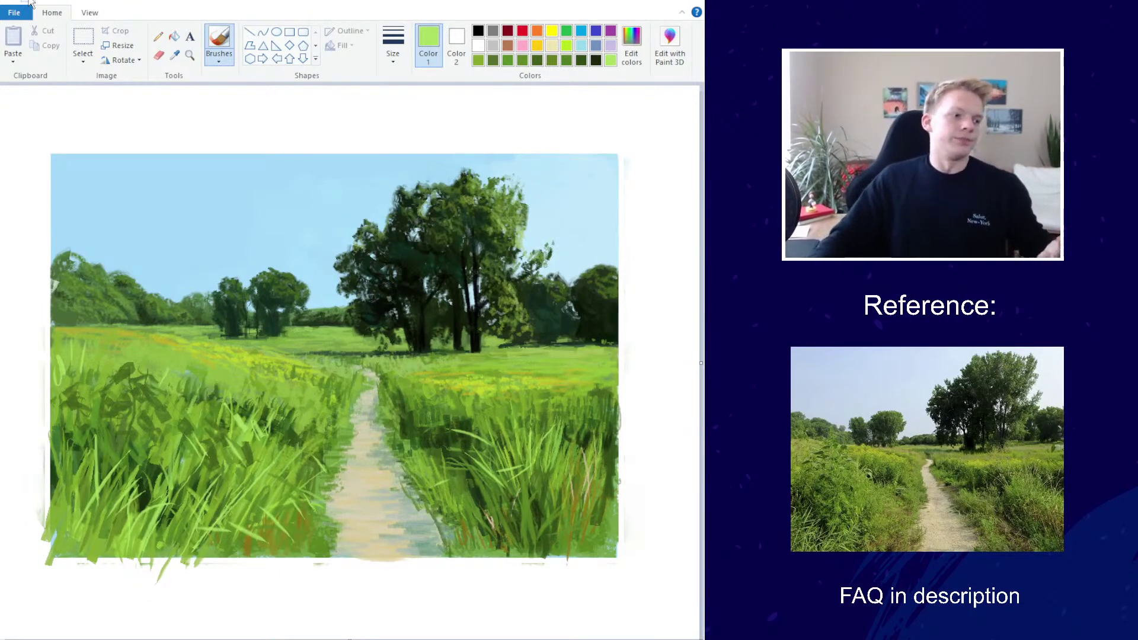
# Sample the sky, mix a pale blue of red 199, green 225 and blue 254, and paint clouds around the large tree at the largest brush size
pyautogui.click(174, 54)
pyautogui.click(285, 229)
pyautogui.click(631, 44)
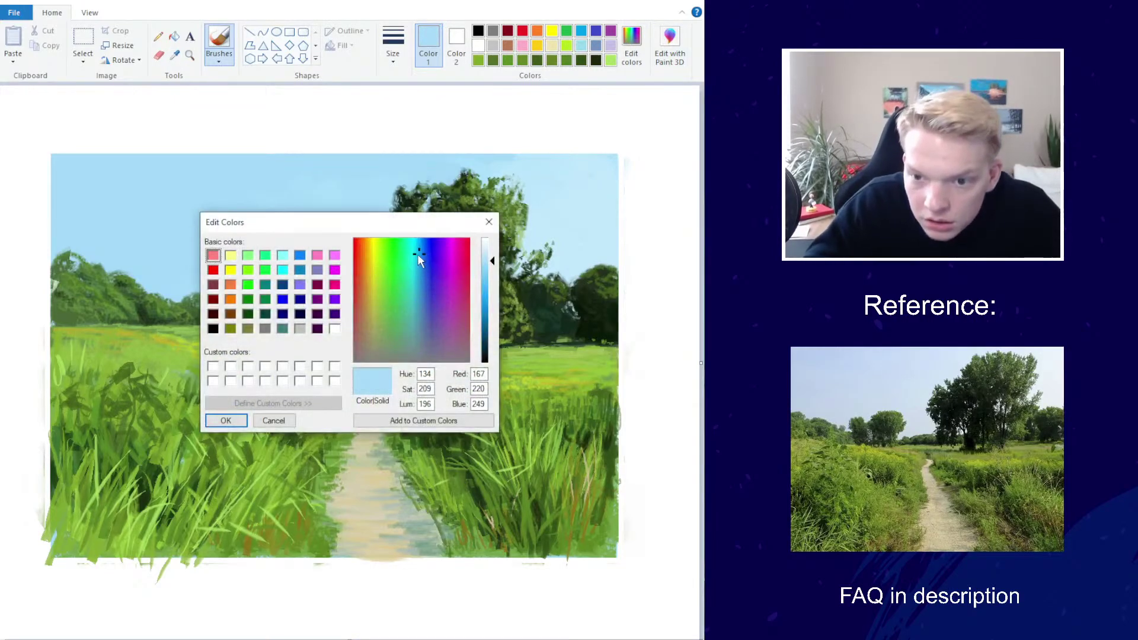
pyautogui.click(226, 420)
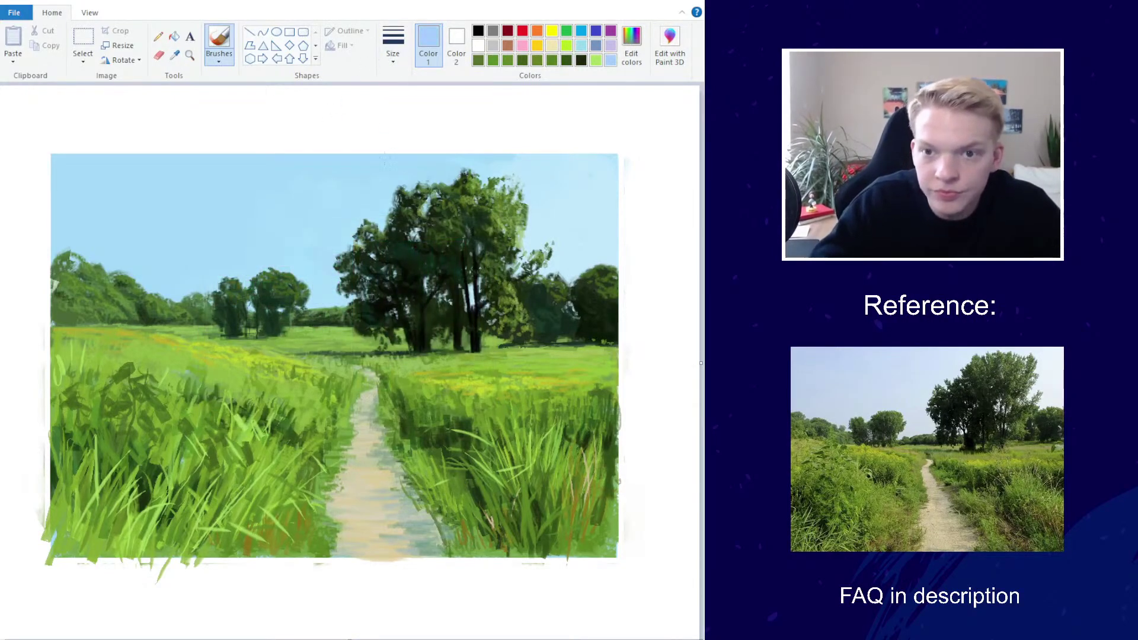
pyautogui.click(393, 45)
pyautogui.click(384, 165)
pyautogui.click(631, 44)
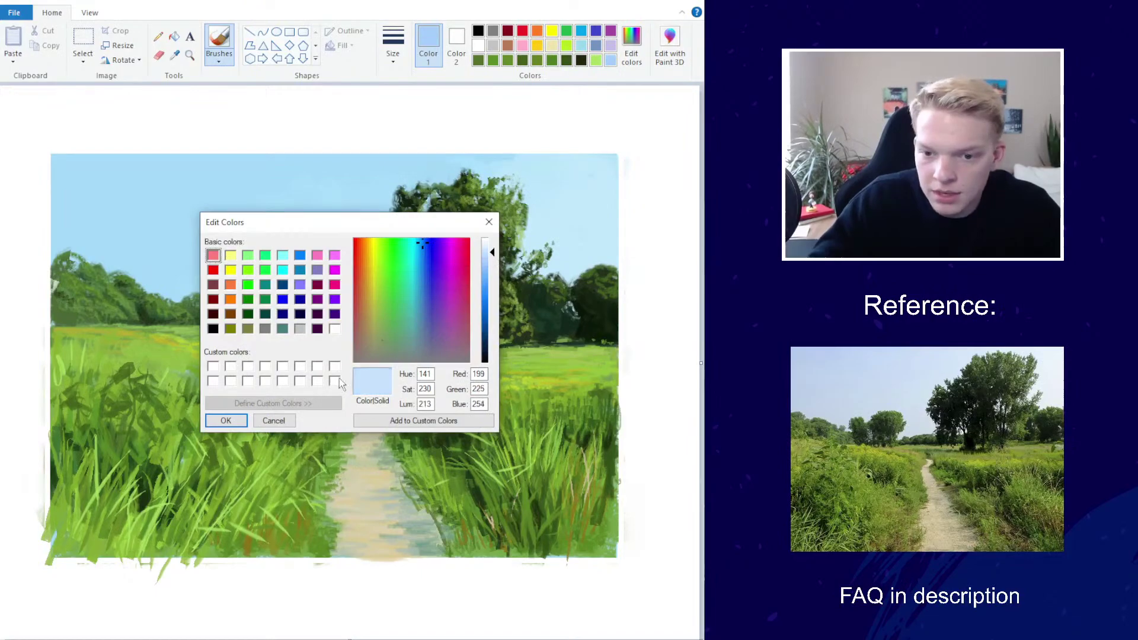
pyautogui.click(249, 422)
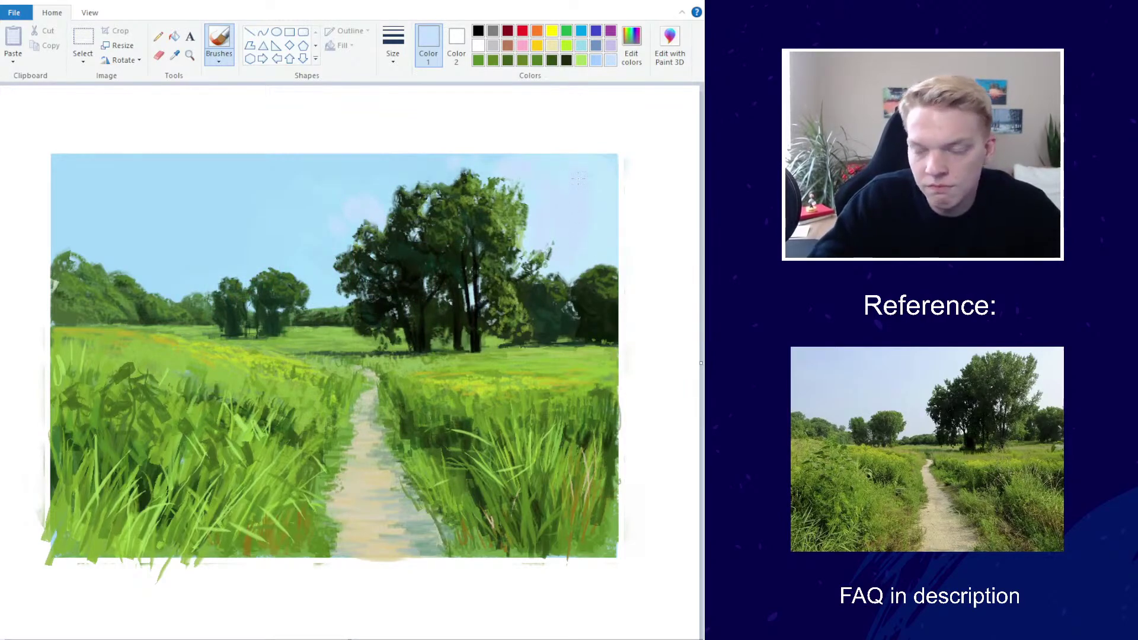
pyautogui.moveTo(480, 155)
pyautogui.mouseDown()
pyautogui.moveTo(448, 161)
pyautogui.moveTo(442, 176)
pyautogui.moveTo(408, 161)
pyautogui.moveTo(374, 171)
pyautogui.moveTo(437, 161)
pyautogui.mouseUp()
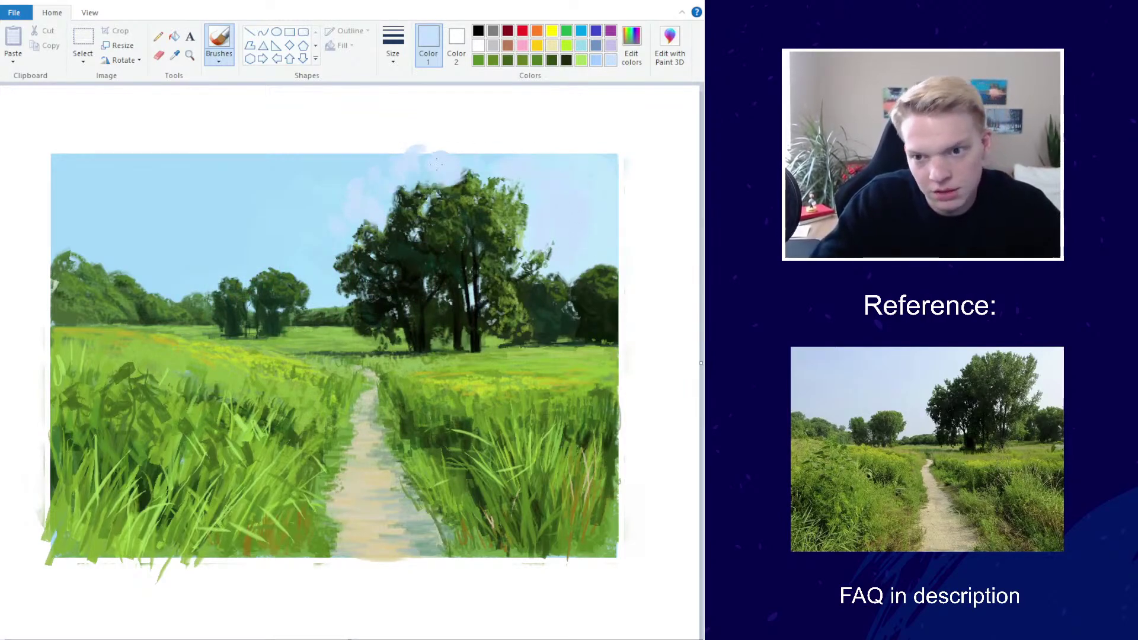
pyautogui.moveTo(355, 226)
pyautogui.mouseDown()
pyautogui.moveTo(315, 246)
pyautogui.moveTo(339, 289)
pyautogui.mouseUp()
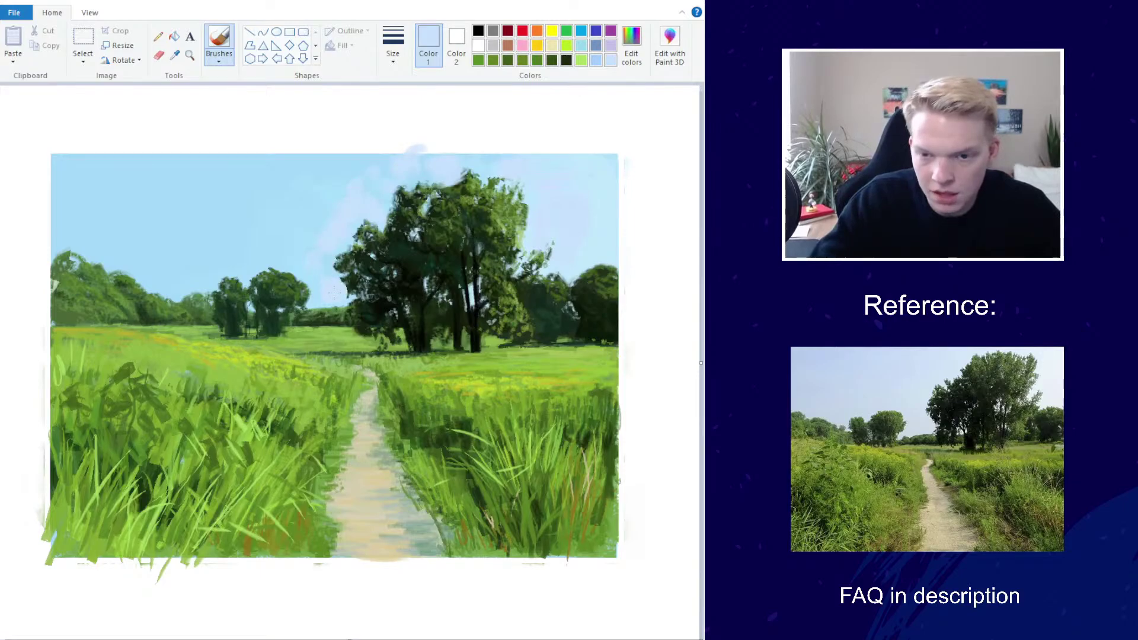
# Readjust the pale blue, select the largest brush size, and extend the clouds into the sky left of the large tree
pyautogui.click(631, 44)
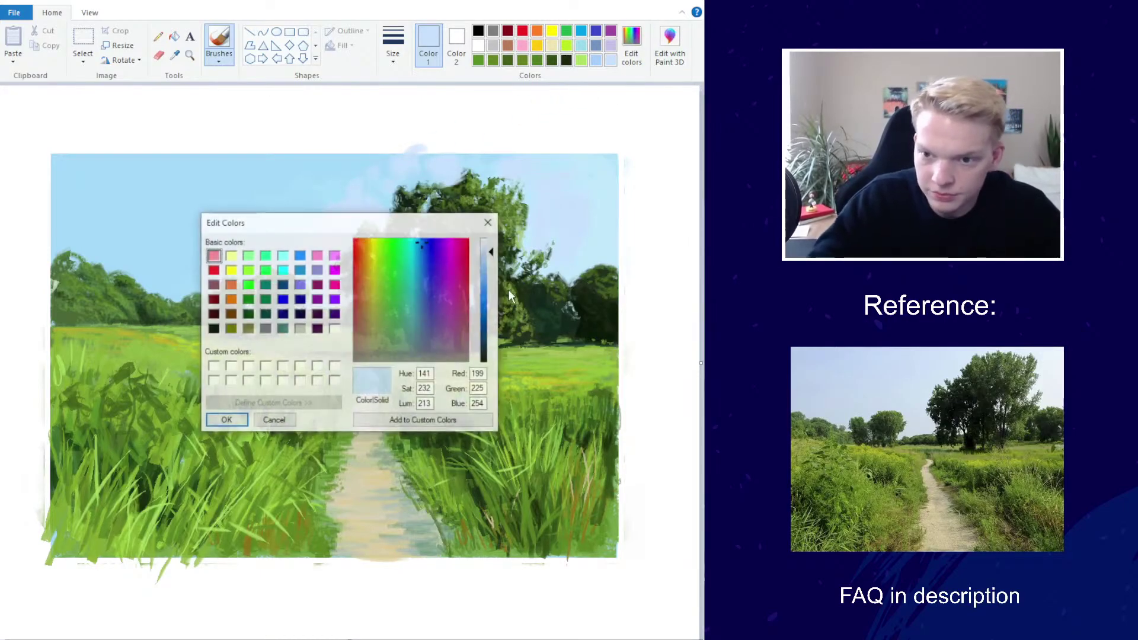
pyautogui.click(226, 420)
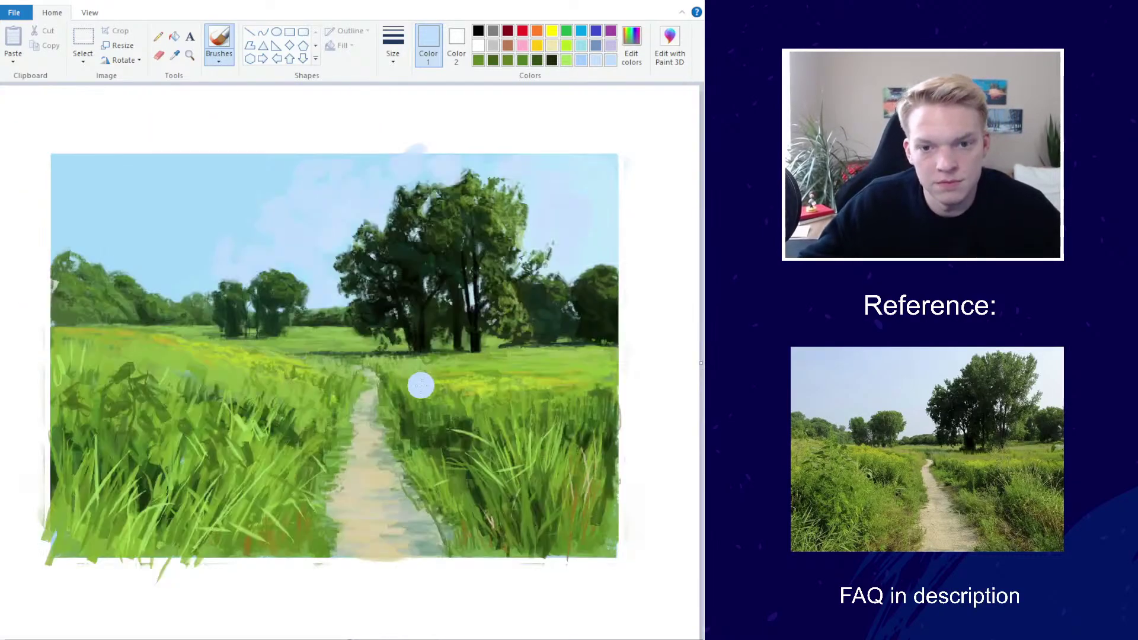
pyautogui.click(393, 45)
pyautogui.click(389, 160)
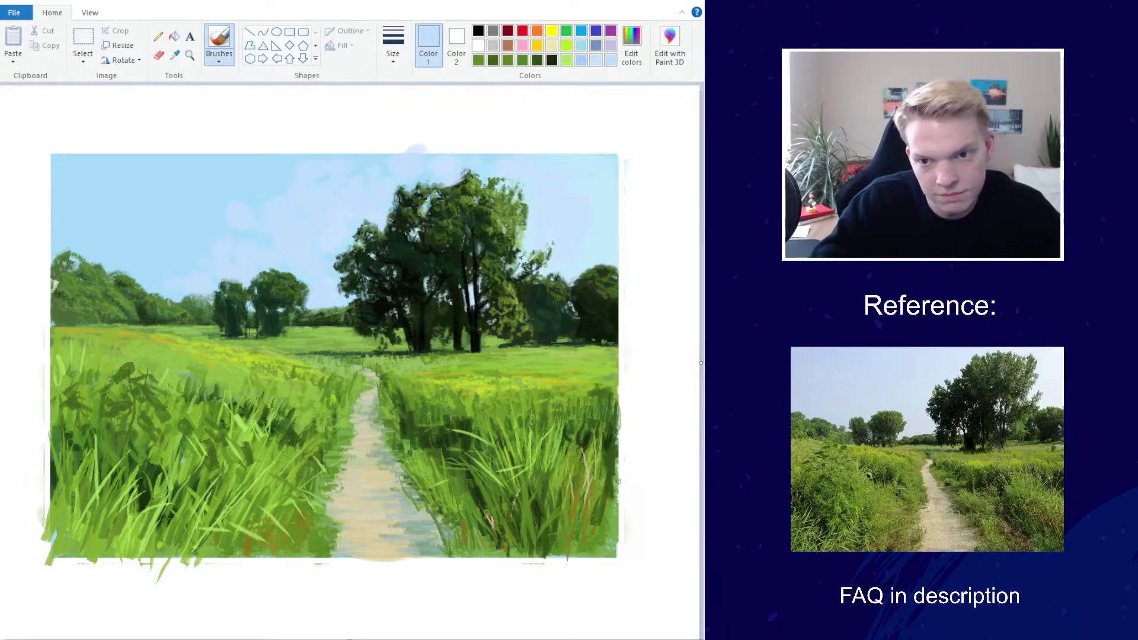
# Switch to the marker brush at the largest size, sample a pale blue from the sky, and blend the cloud edges above the small trees
pyautogui.click(218, 59)
pyautogui.click(140, 134)
pyautogui.click(393, 45)
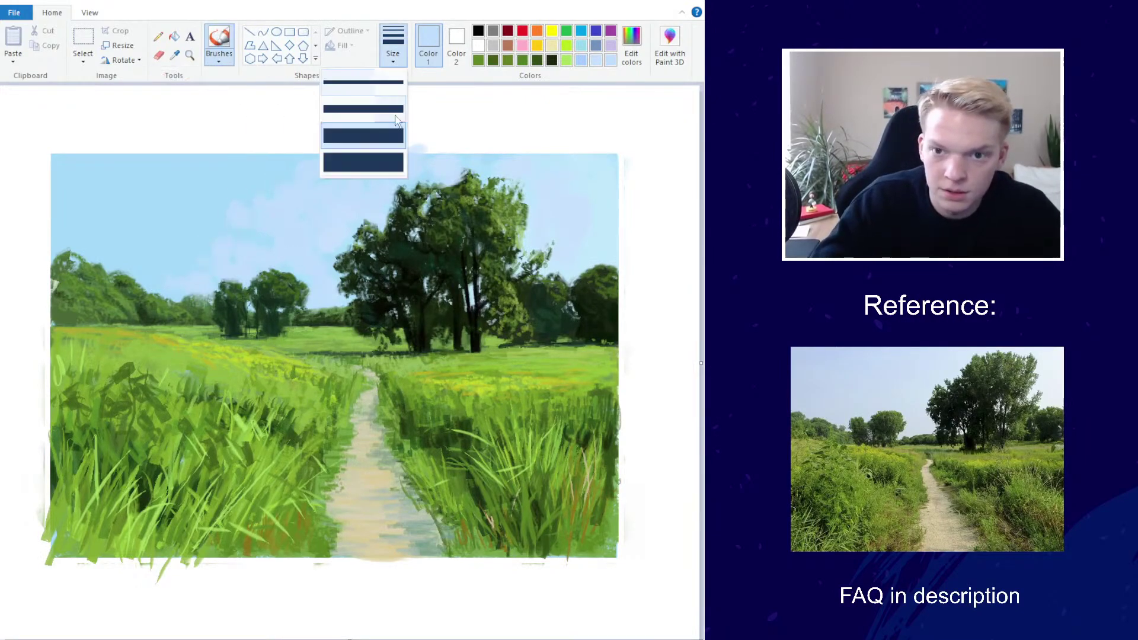
pyautogui.click(363, 160)
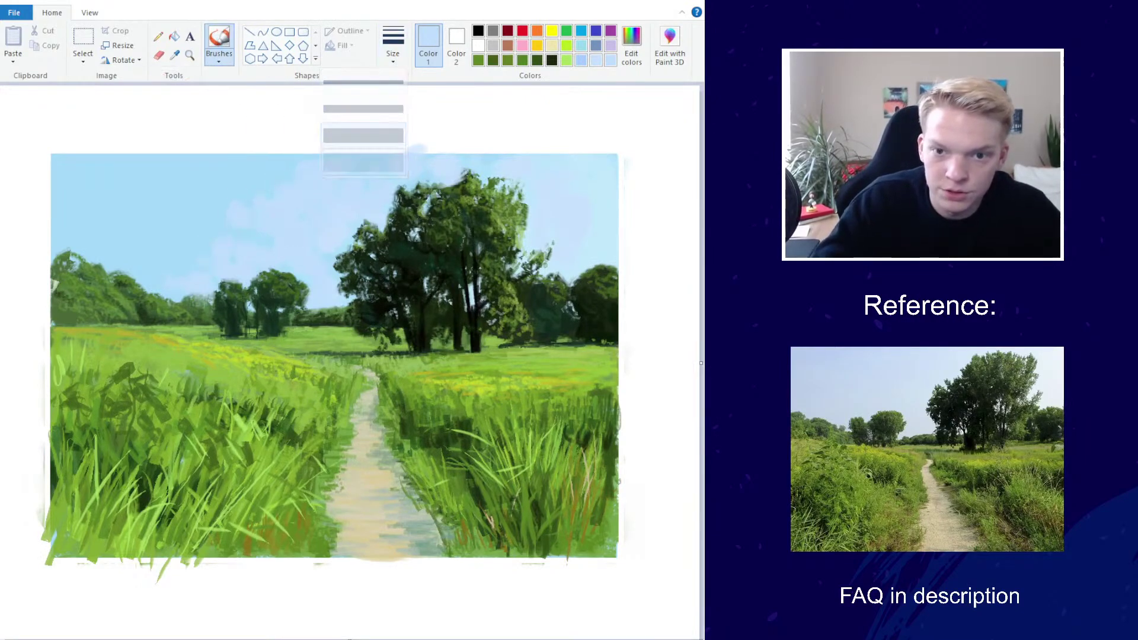
pyautogui.click(174, 55)
pyautogui.click(273, 229)
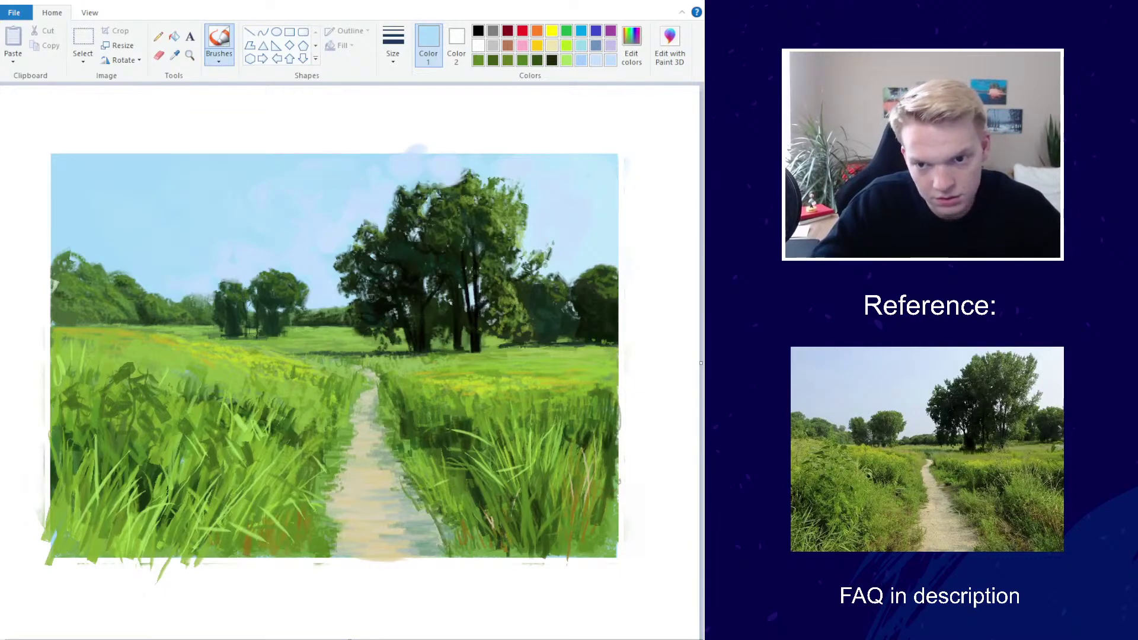
# Sample the cloud colour beside the large tree and paint pale cloud strokes in the left part of the sky
pyautogui.scroll(-3, 333, 220)
pyautogui.scroll(4, 126, 157)
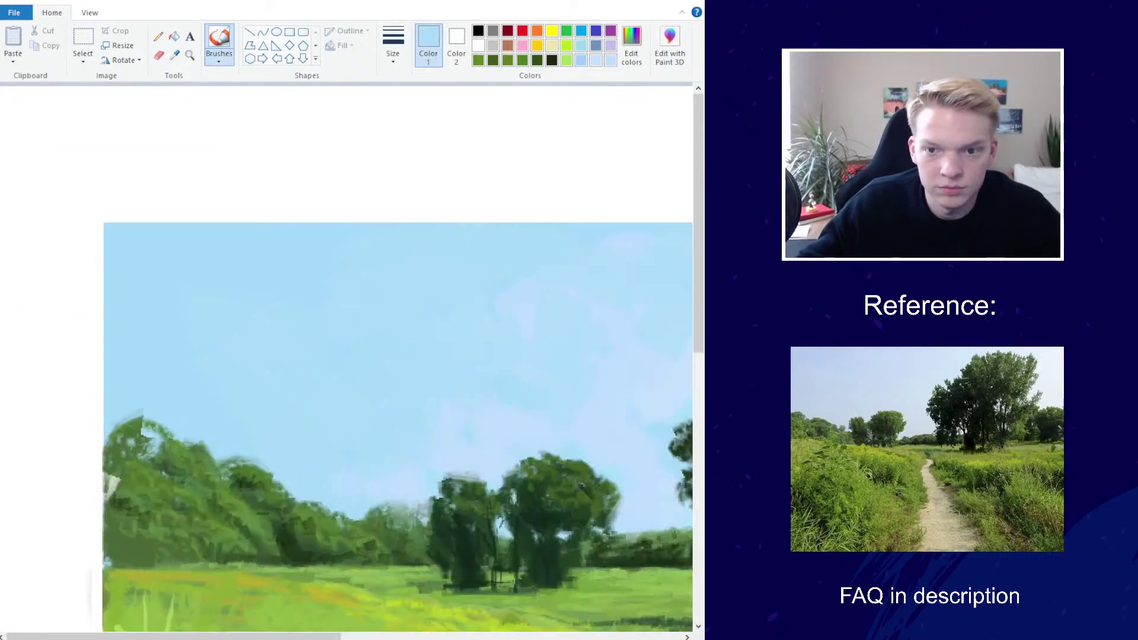
pyautogui.scroll(-1, 126, 157)
pyautogui.click(180, 57)
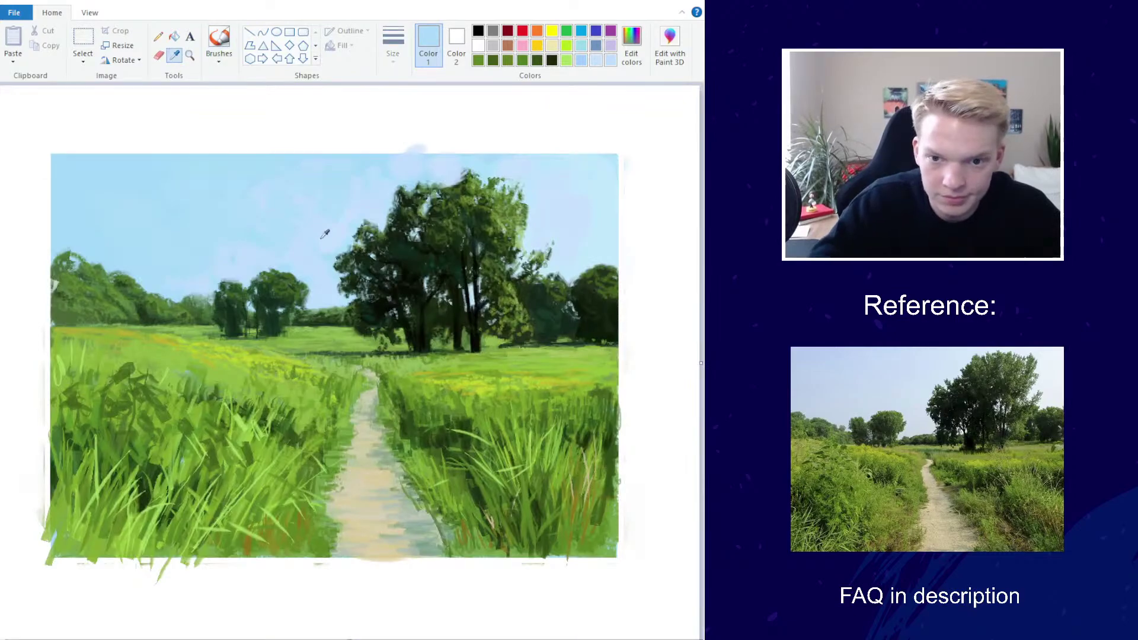
pyautogui.click(327, 244)
pyautogui.moveTo(204, 231); pyautogui.dragTo(220, 201)
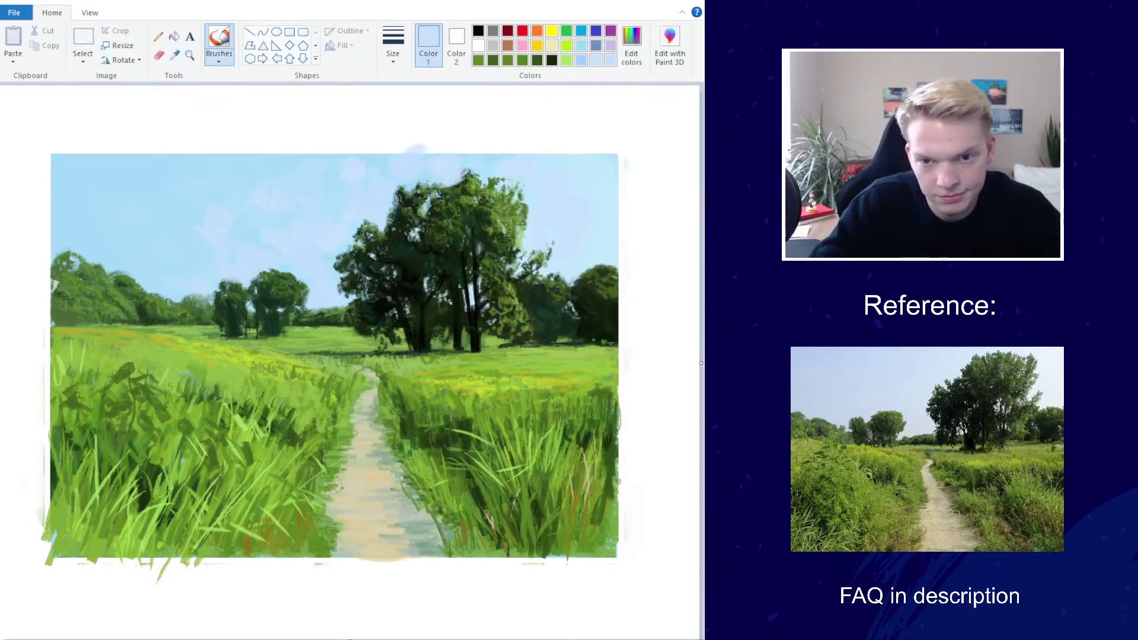
# Mix a lighter version of the cloud blue and soften the clouds across the left and middle sky
pyautogui.click(632, 41)
pyautogui.moveTo(493, 267); pyautogui.dragTo(493, 254)
pyautogui.click(228, 417)
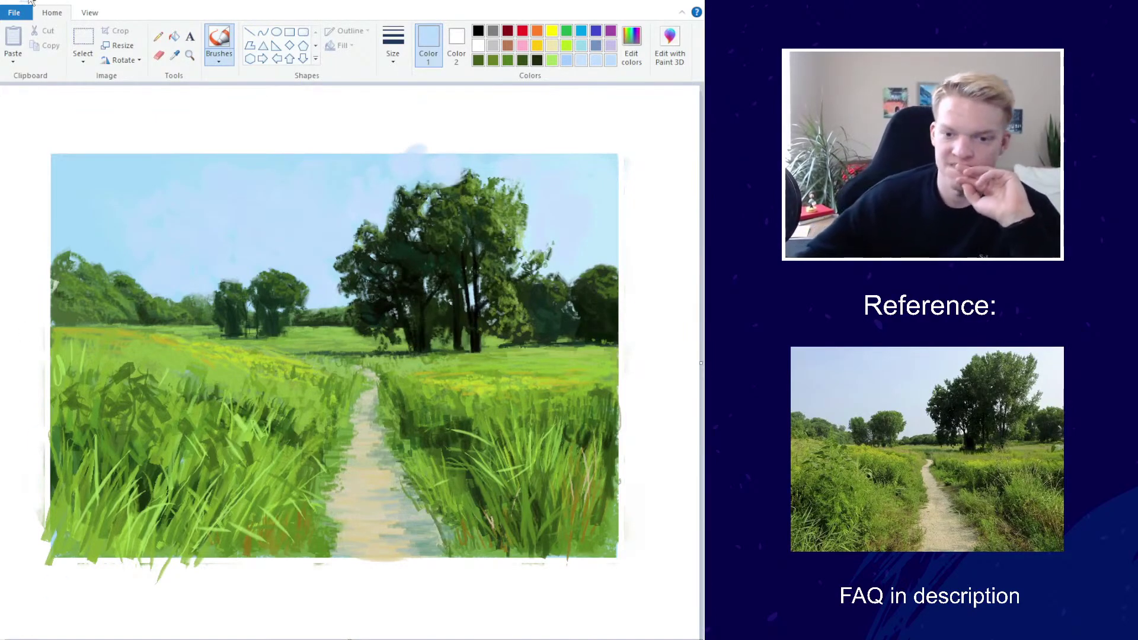
# Choose another brush at the third size, sample the near-black in the large tree, and paint dark accents between its trunks and foliage
pyautogui.click(218, 57)
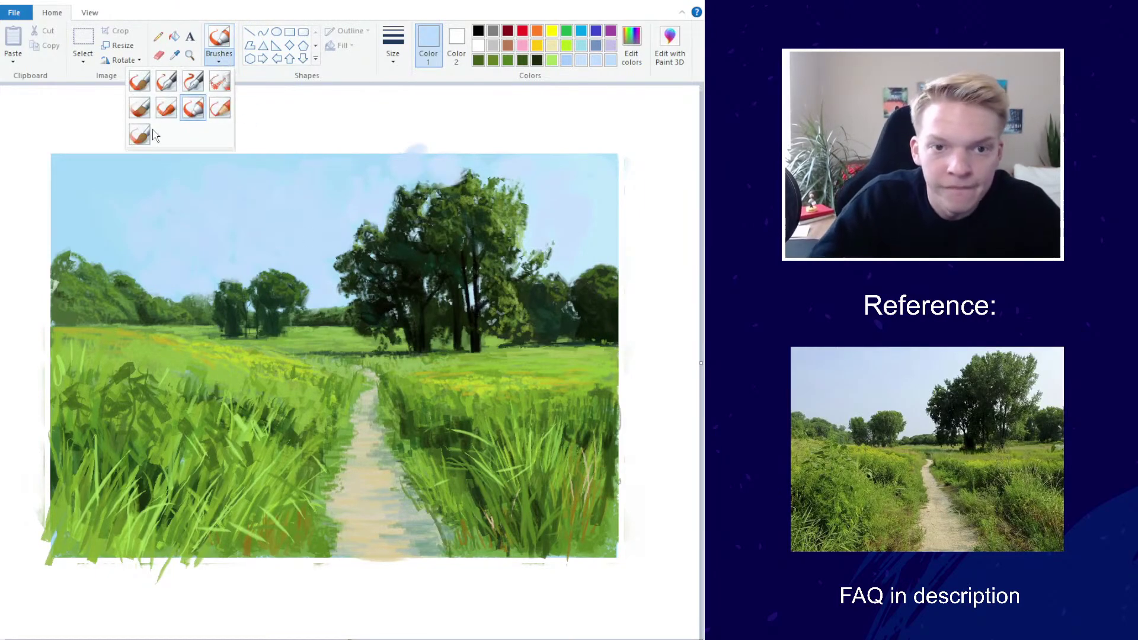
pyautogui.click(193, 107)
pyautogui.click(407, 58)
pyautogui.click(392, 134)
pyautogui.click(174, 55)
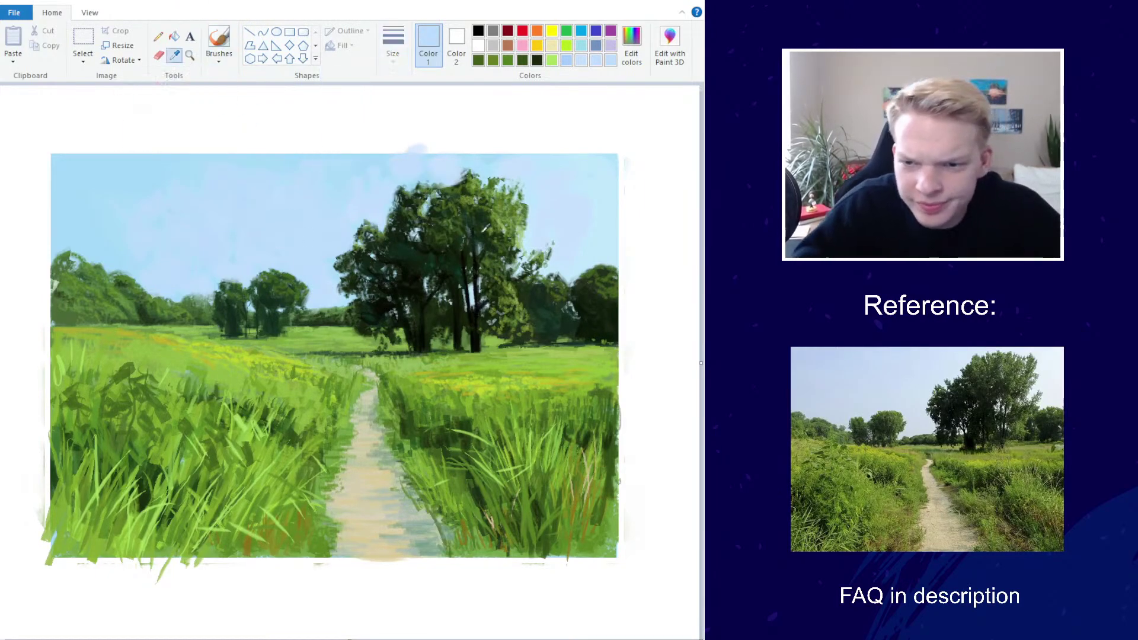
pyautogui.click(448, 266)
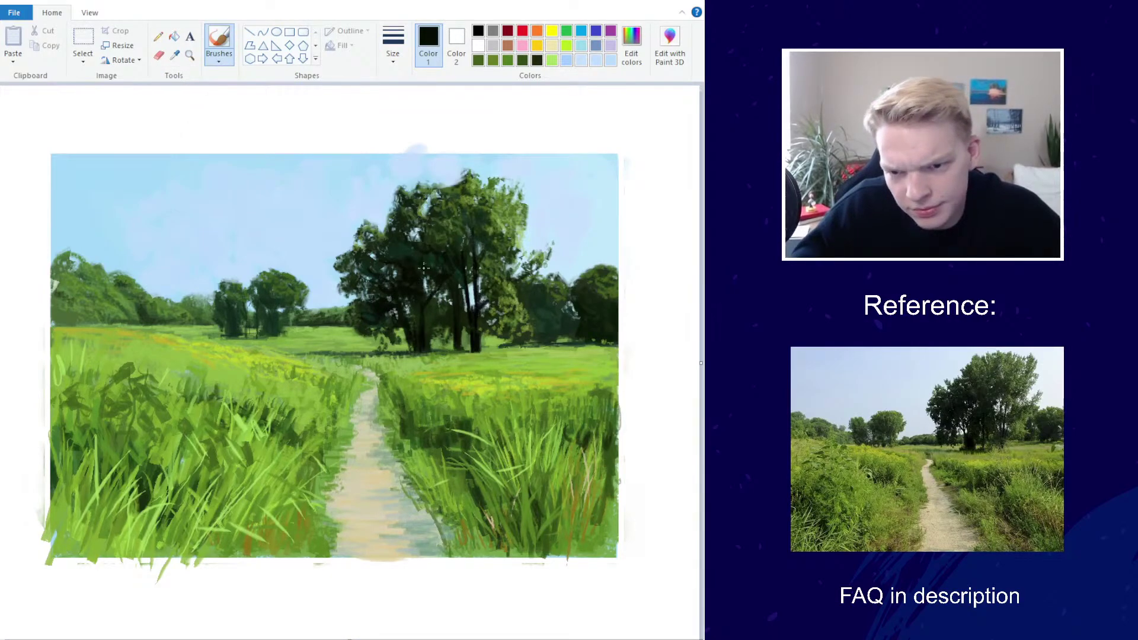
pyautogui.moveTo(433, 302); pyautogui.dragTo(449, 307)
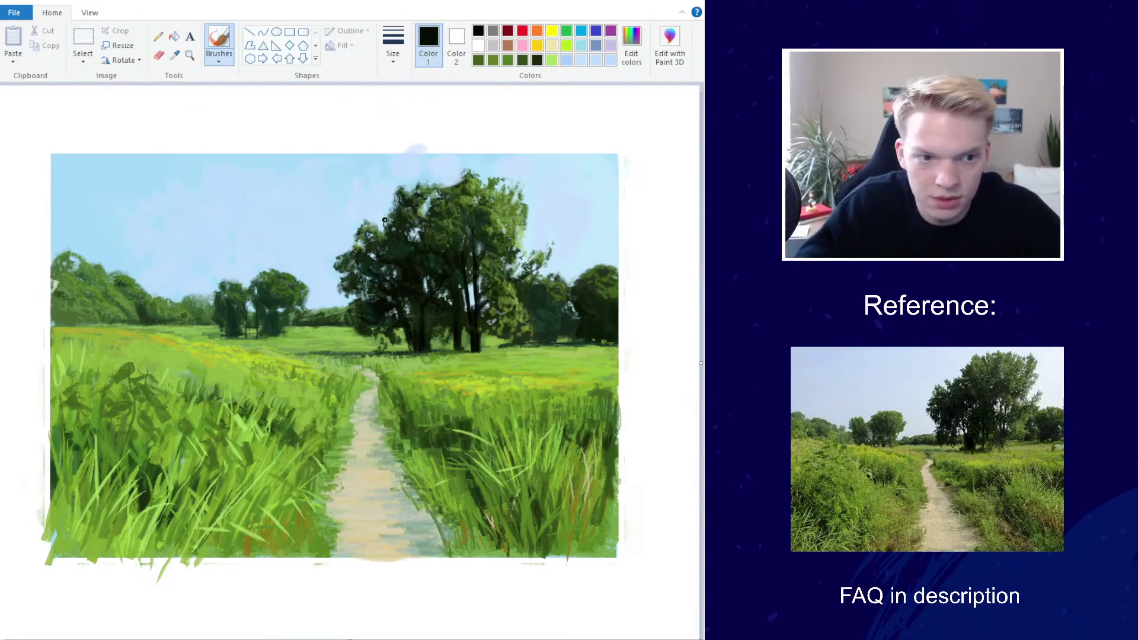
# Lighten the near-black to a very dark green and paint foliage shadows in the large tree and the small distant trees
pyautogui.click(630, 59)
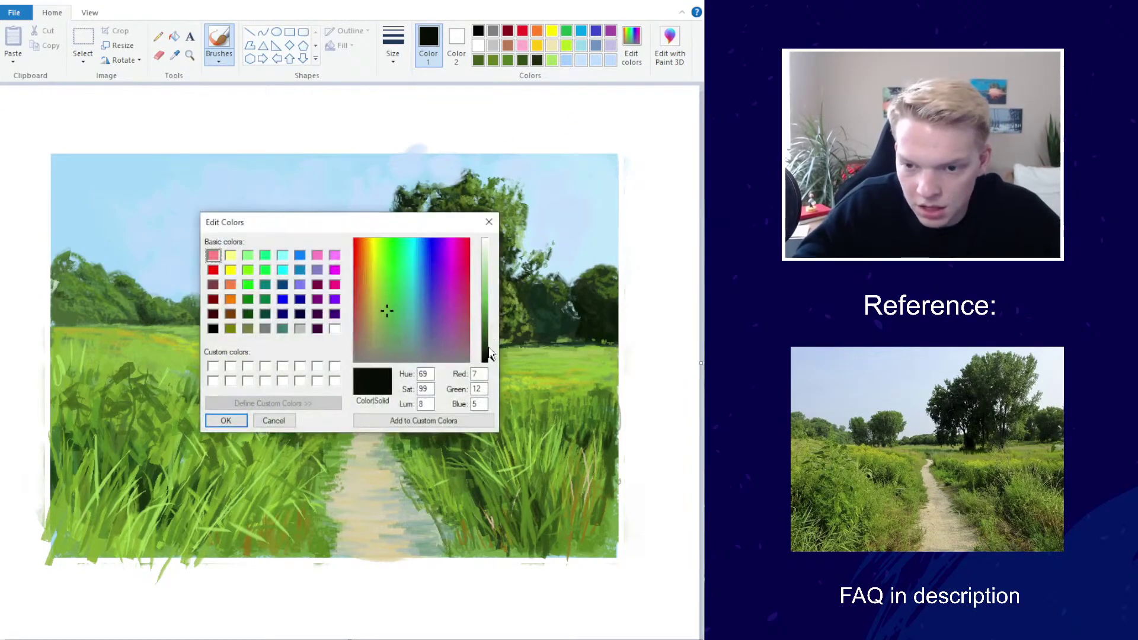
pyautogui.moveTo(489, 354); pyautogui.dragTo(489, 348)
pyautogui.click(226, 420)
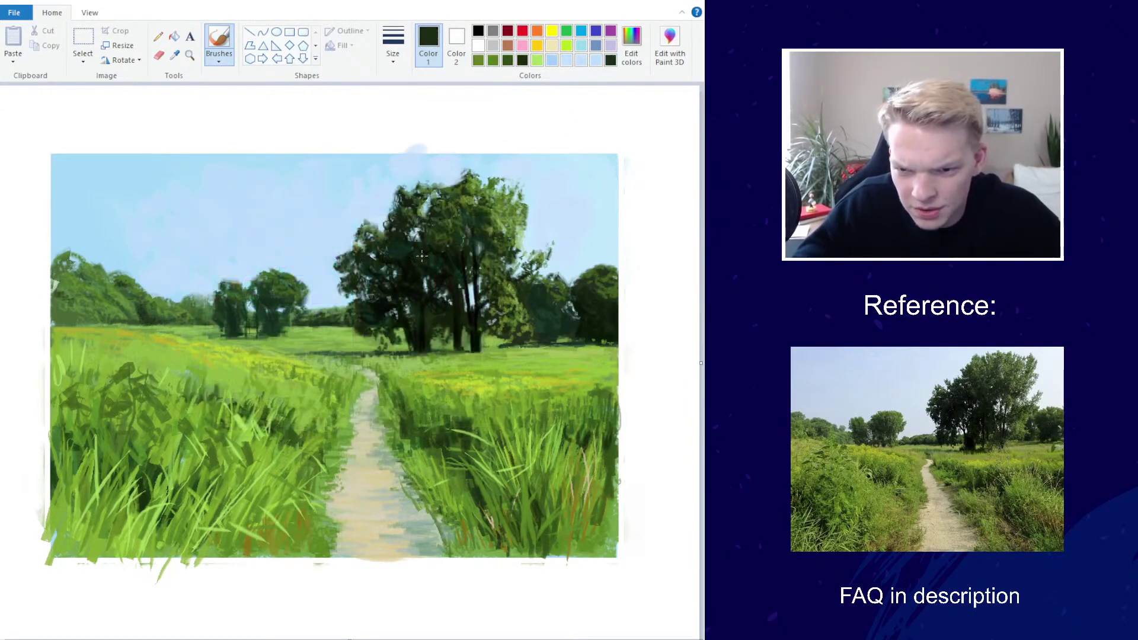
pyautogui.moveTo(391, 228); pyautogui.dragTo(416, 253)
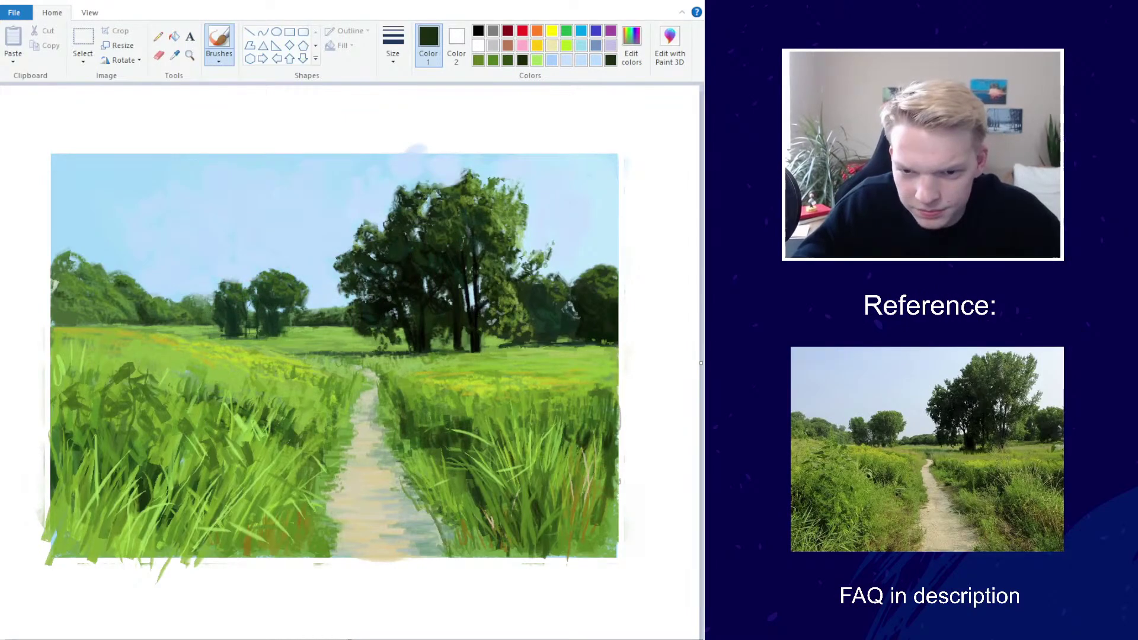
pyautogui.moveTo(264, 298)
pyautogui.mouseDown()
pyautogui.moveTo(284, 309)
pyautogui.moveTo(288, 293)
pyautogui.moveTo(294, 331)
pyautogui.mouseUp()
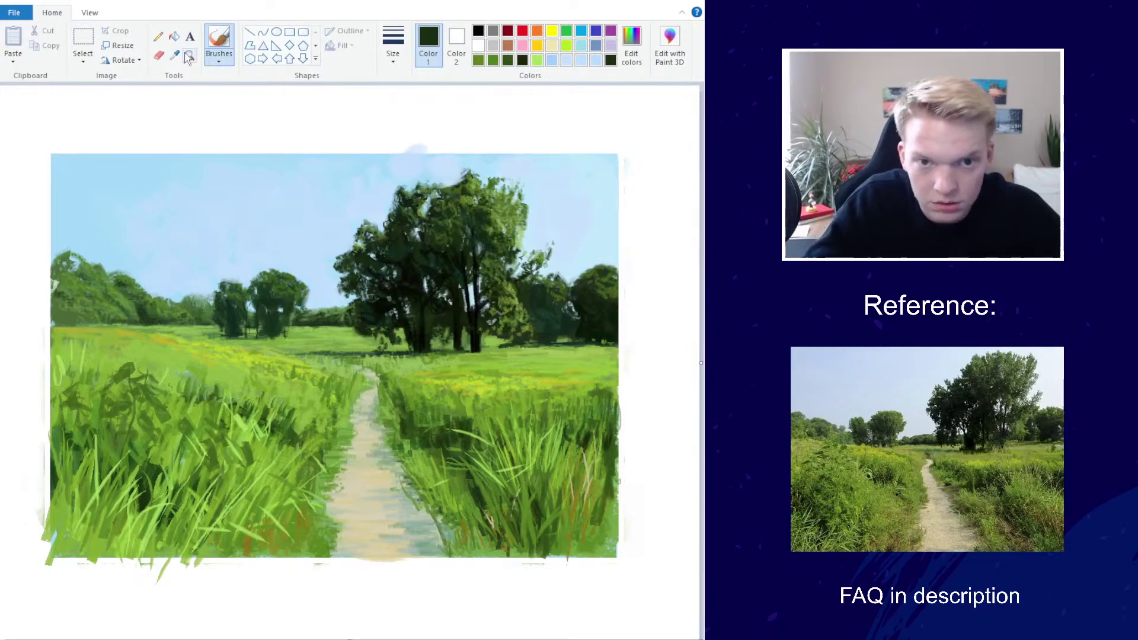
# Using the Natural pencil brush at the largest size, lighten the small distant tree's sampled green to RGB 84, 122, 41 and paint foliage highlights there
pyautogui.click(219, 59)
pyautogui.click(227, 114)
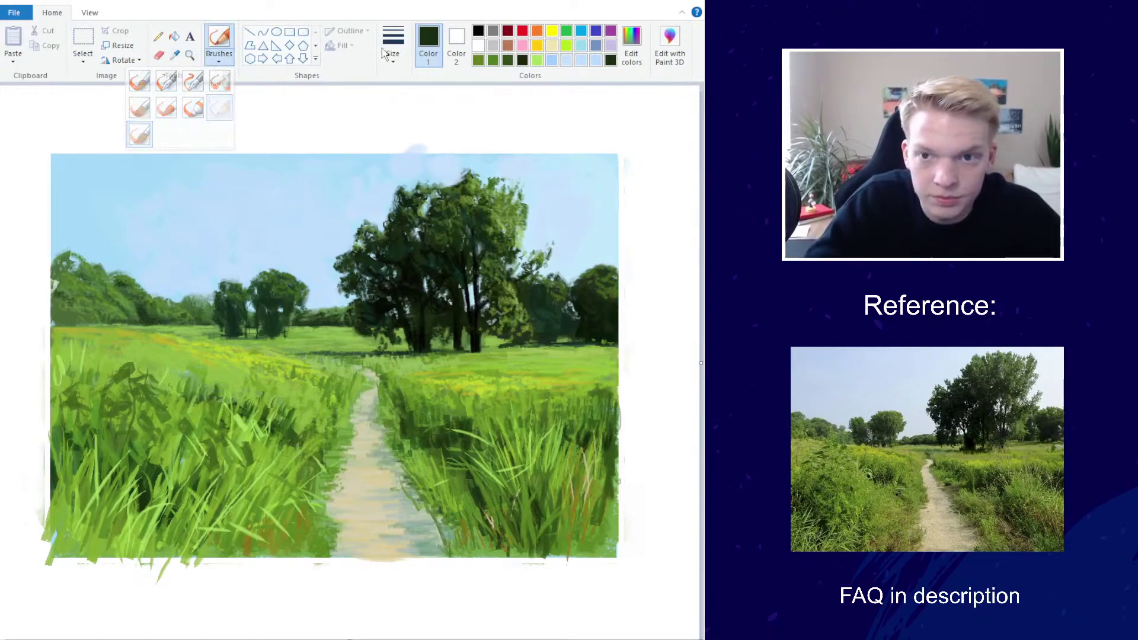
pyautogui.click(393, 44)
pyautogui.click(393, 166)
pyautogui.click(174, 55)
pyautogui.click(298, 281)
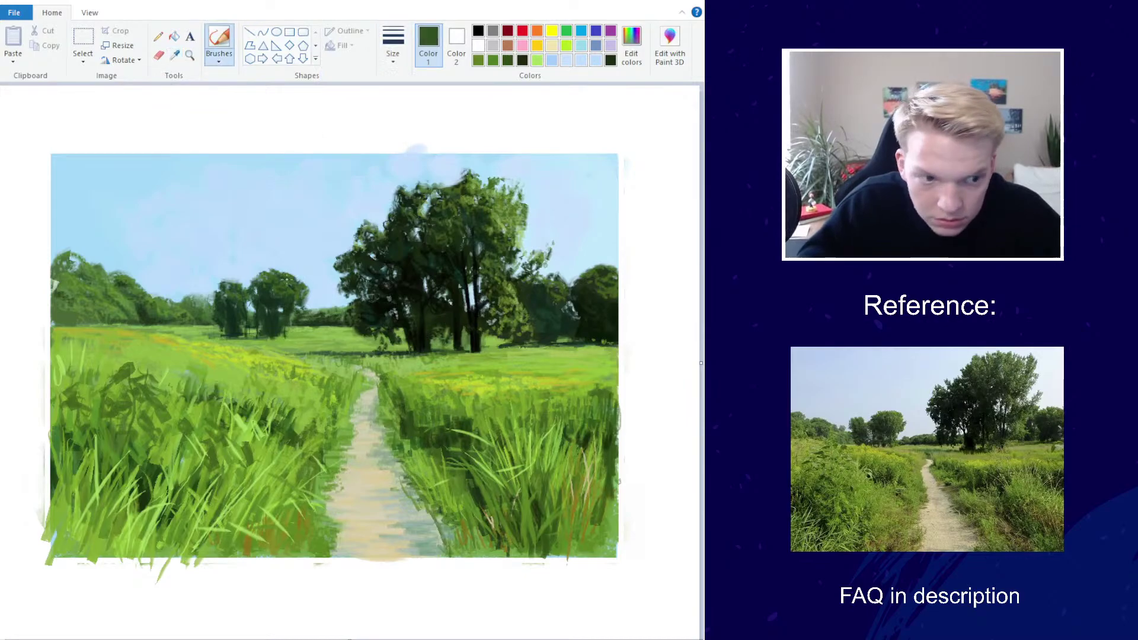
pyautogui.click(632, 44)
pyautogui.moveTo(490, 332); pyautogui.dragTo(489, 322)
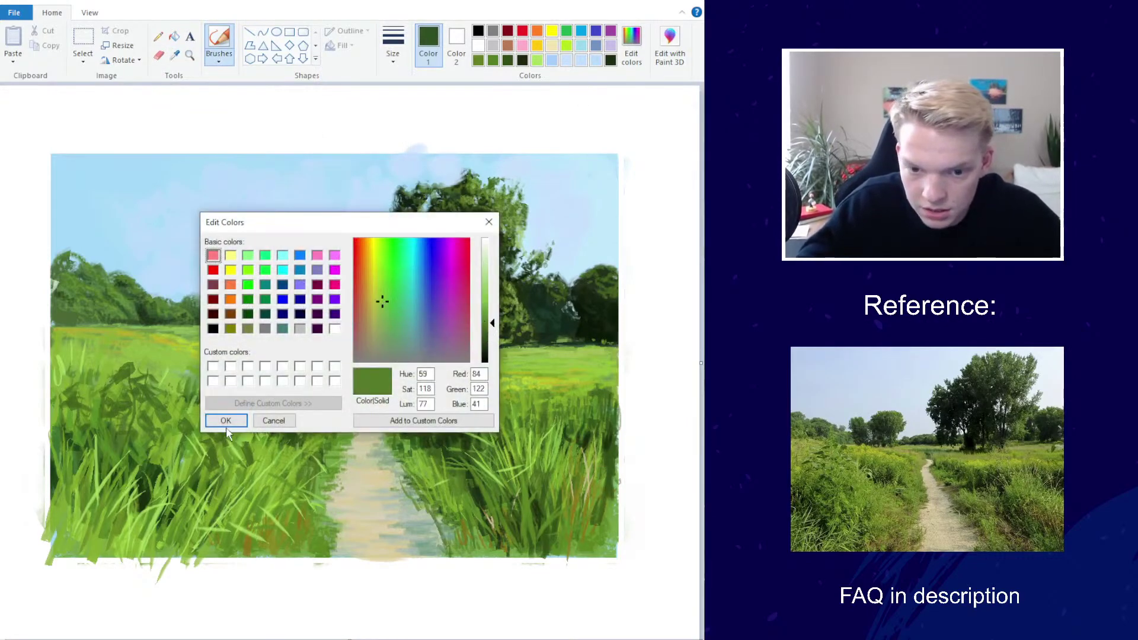
pyautogui.click(226, 420)
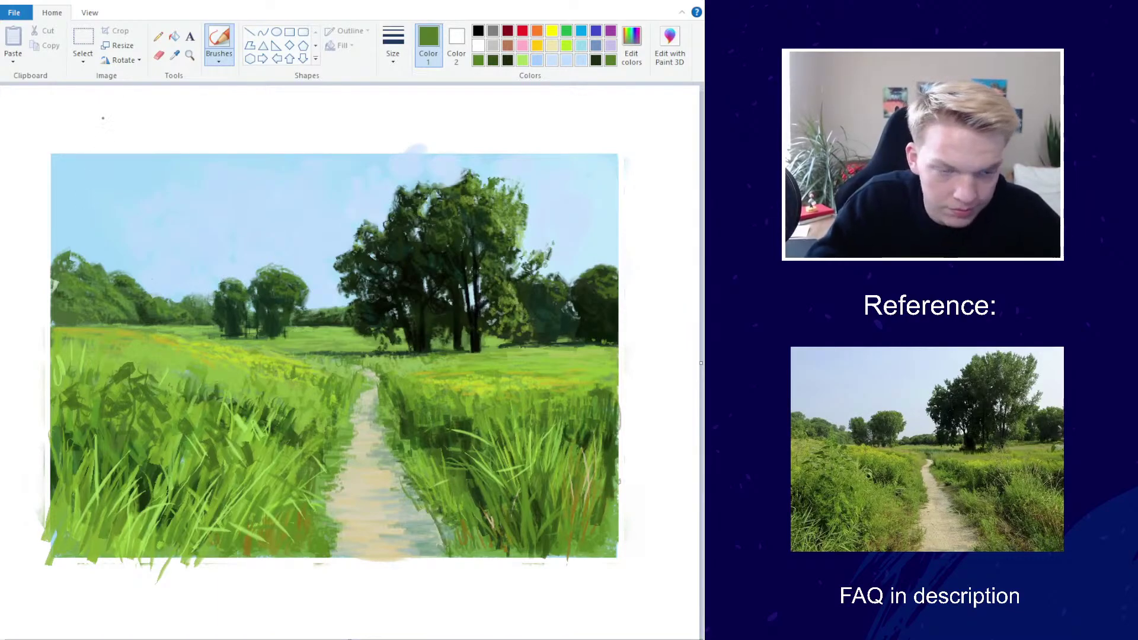
# Sample the light green at the meadow's far edge and extend the grass along its upper-left border with the largest brush size
pyautogui.click(174, 55)
pyautogui.click(153, 328)
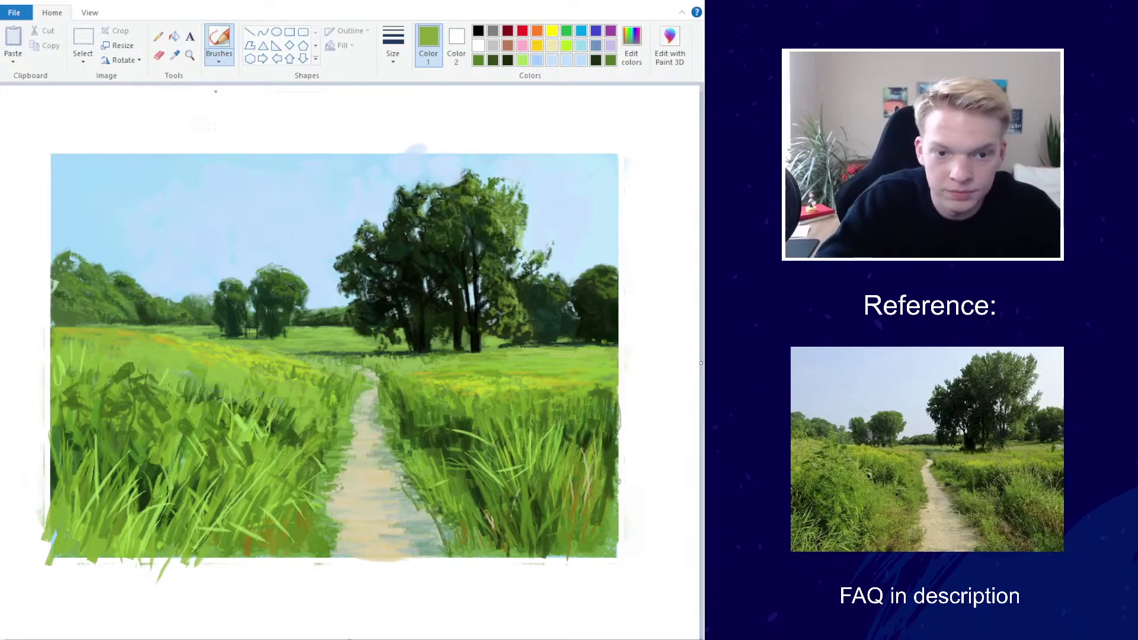
pyautogui.click(393, 46)
pyautogui.click(384, 169)
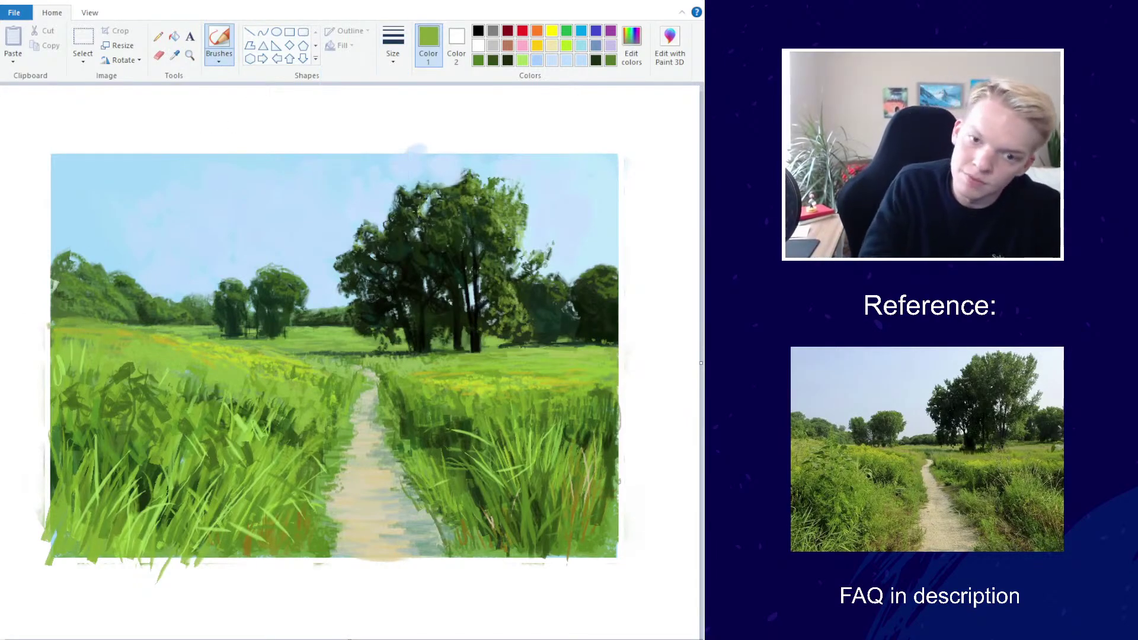
# Mix a muted yellow from the meadow green and paint yellow blossom strokes along the meadow's upper-left edge
pyautogui.click(632, 46)
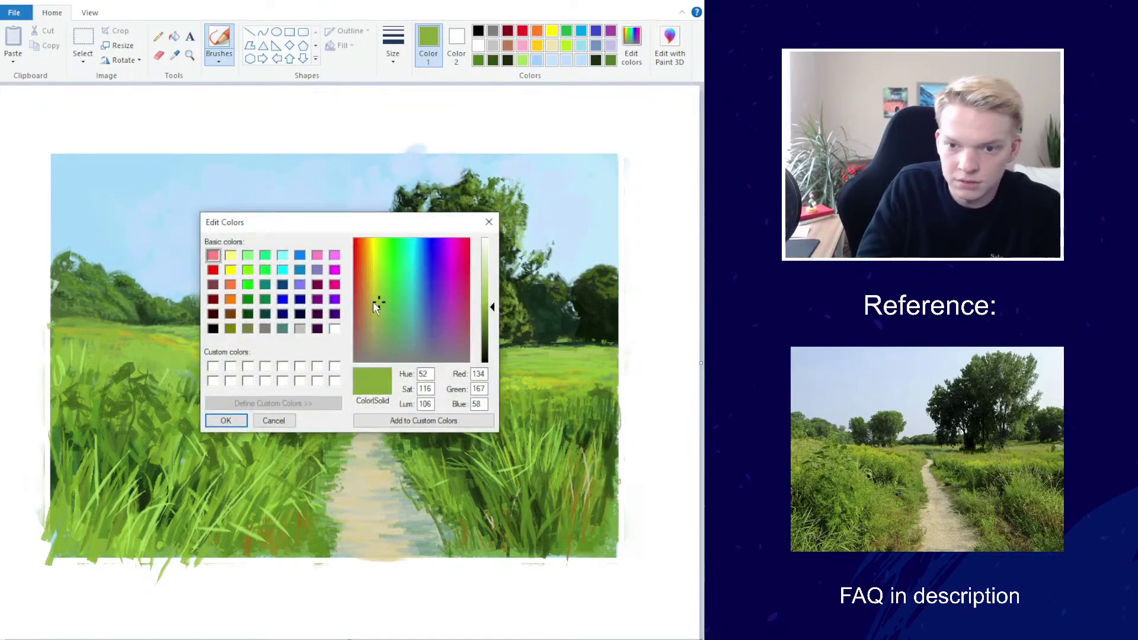
pyautogui.click(485, 299)
pyautogui.click(226, 420)
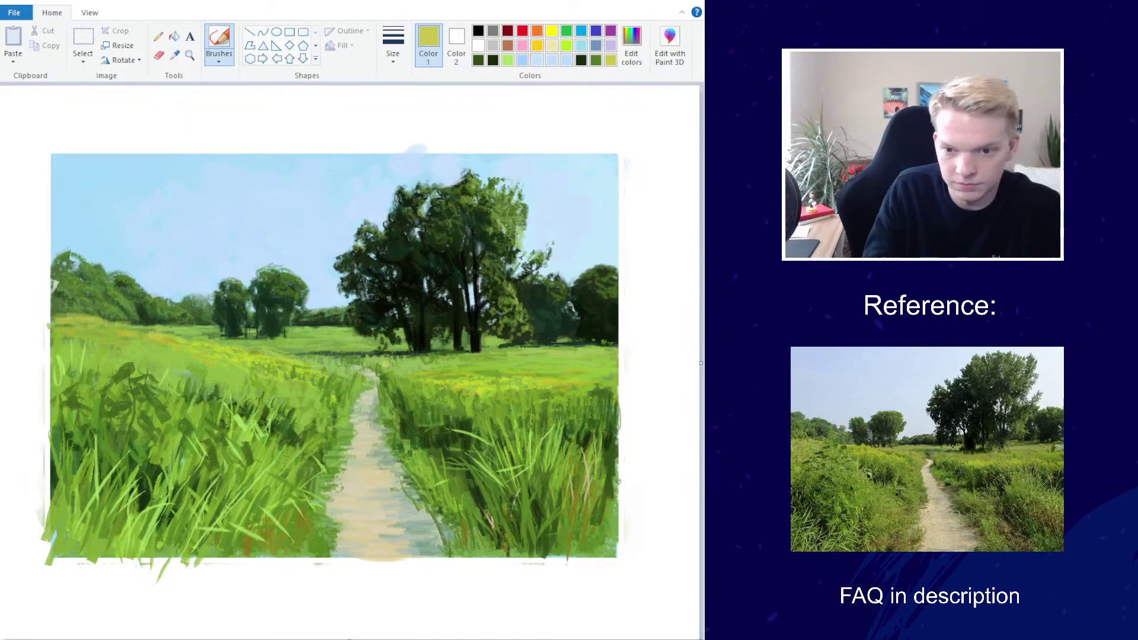
# Choose a brush for further meadow details and bring up its stroke size choices
pyautogui.scroll(-3, 449, 315)
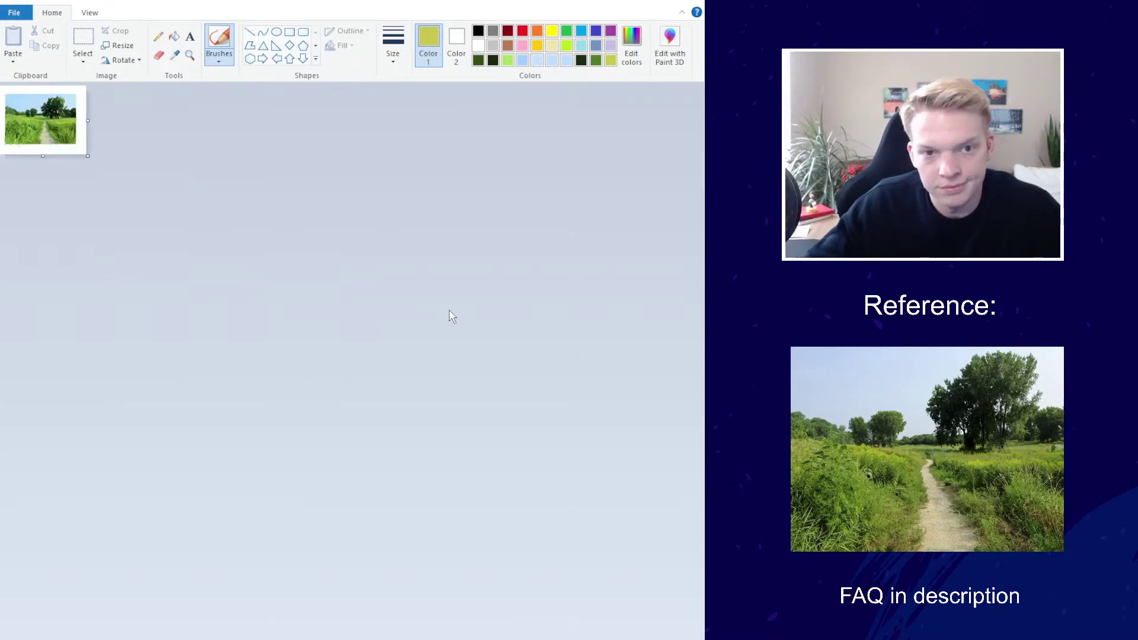
pyautogui.scroll(3, 450, 315)
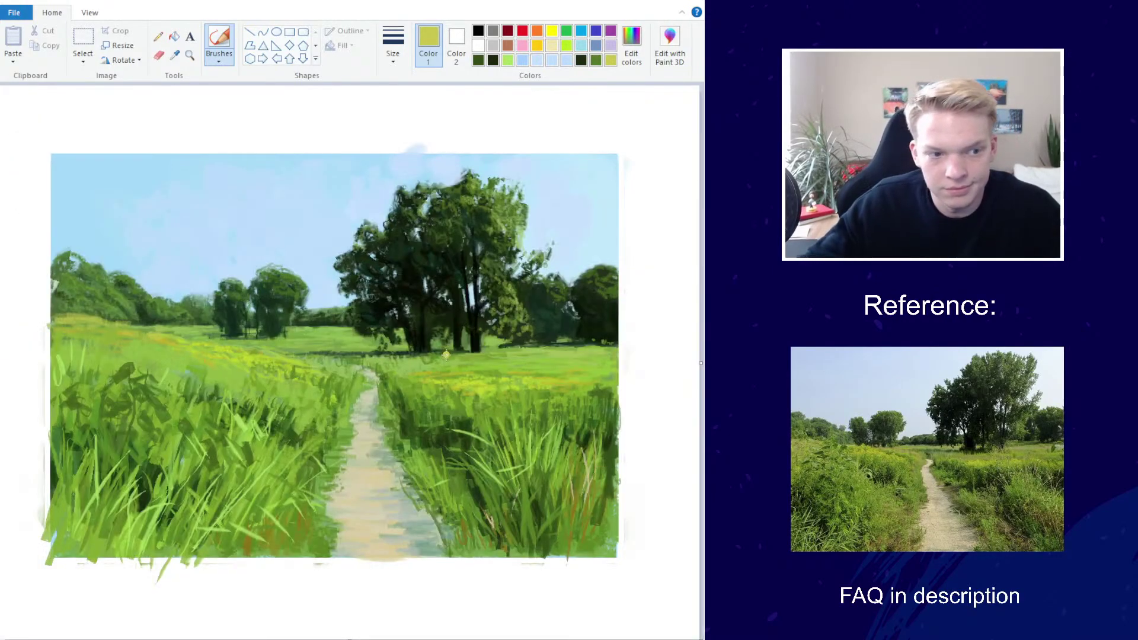
pyautogui.click(219, 58)
pyautogui.click(393, 47)
pyautogui.click(393, 48)
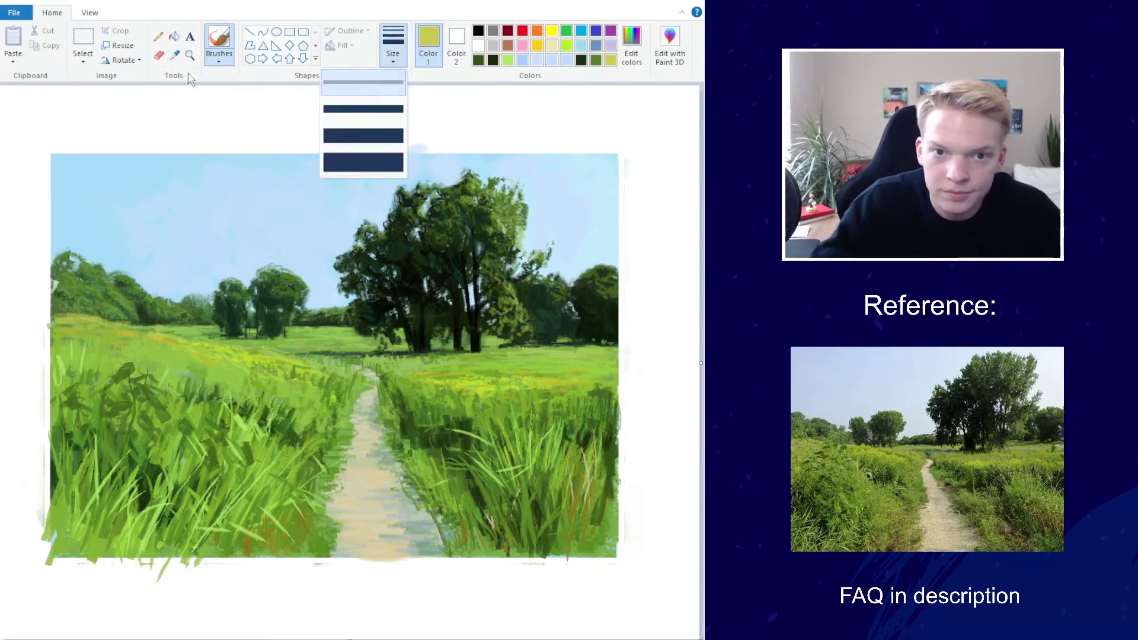
# Sample a mid green from the meadow and paint soft grass strokes along the upper part of the left grass area
pyautogui.click(175, 54)
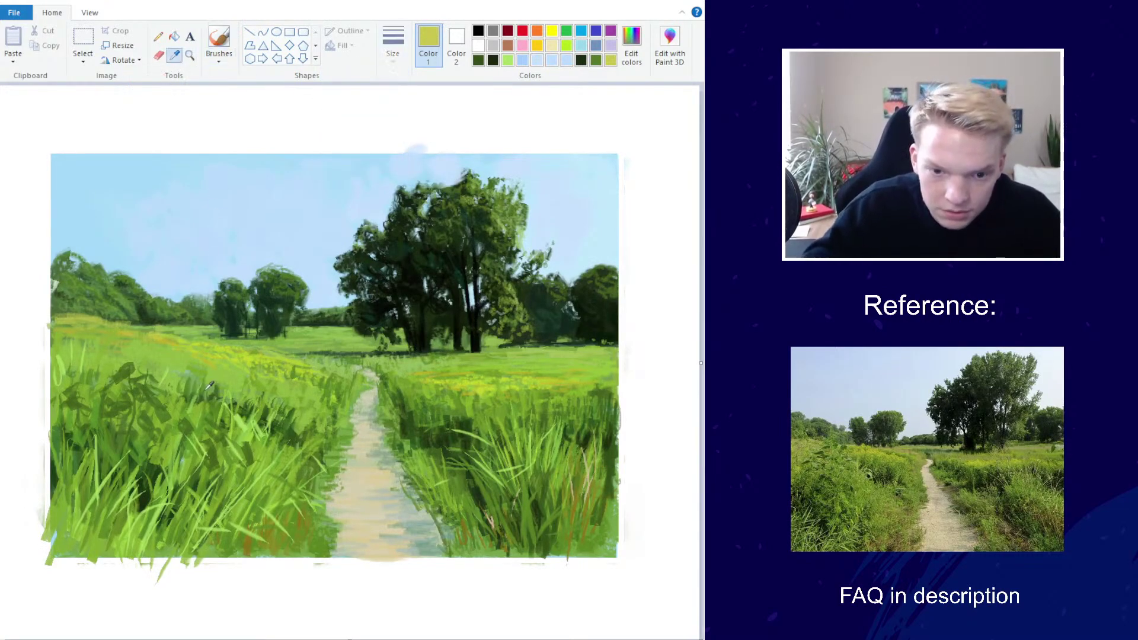
pyautogui.click(262, 381)
pyautogui.moveTo(102, 367)
pyautogui.mouseDown()
pyautogui.moveTo(122, 326)
pyautogui.moveTo(146, 363)
pyautogui.mouseUp()
pyautogui.hotkey('ctrl', 'z')
pyautogui.hotkey('ctrl', 'z')
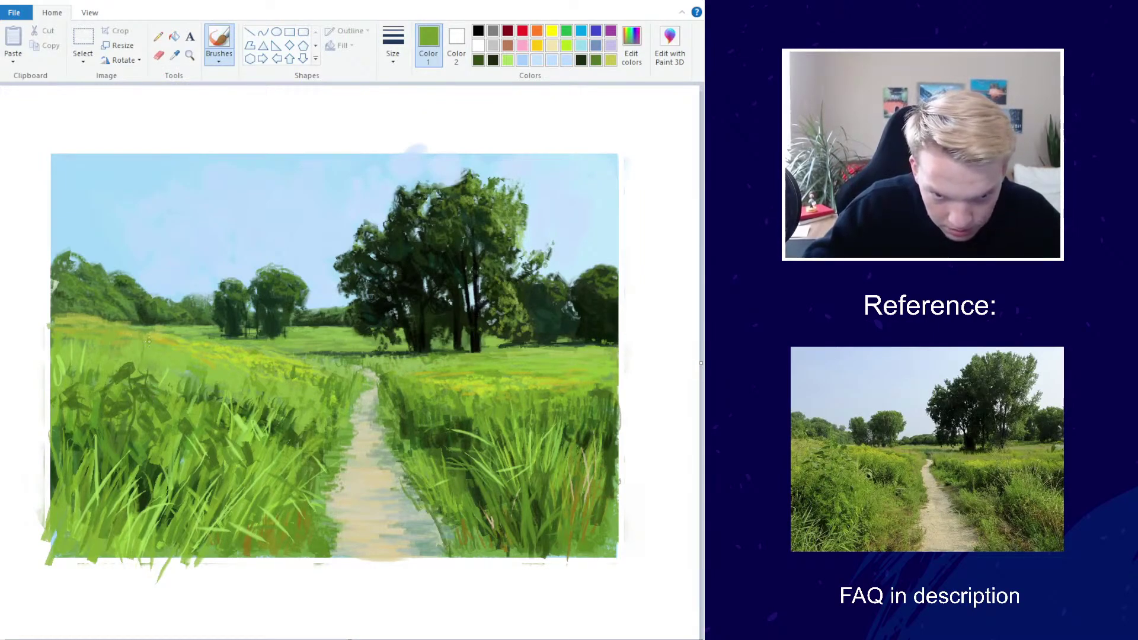
pyautogui.moveTo(170, 350)
pyautogui.mouseDown()
pyautogui.moveTo(185, 367)
pyautogui.moveTo(172, 384)
pyautogui.mouseUp()
pyautogui.moveTo(68, 351)
pyautogui.mouseDown()
pyautogui.moveTo(78, 358)
pyautogui.moveTo(117, 335)
pyautogui.mouseUp()
pyautogui.moveTo(123, 374); pyautogui.dragTo(142, 381)
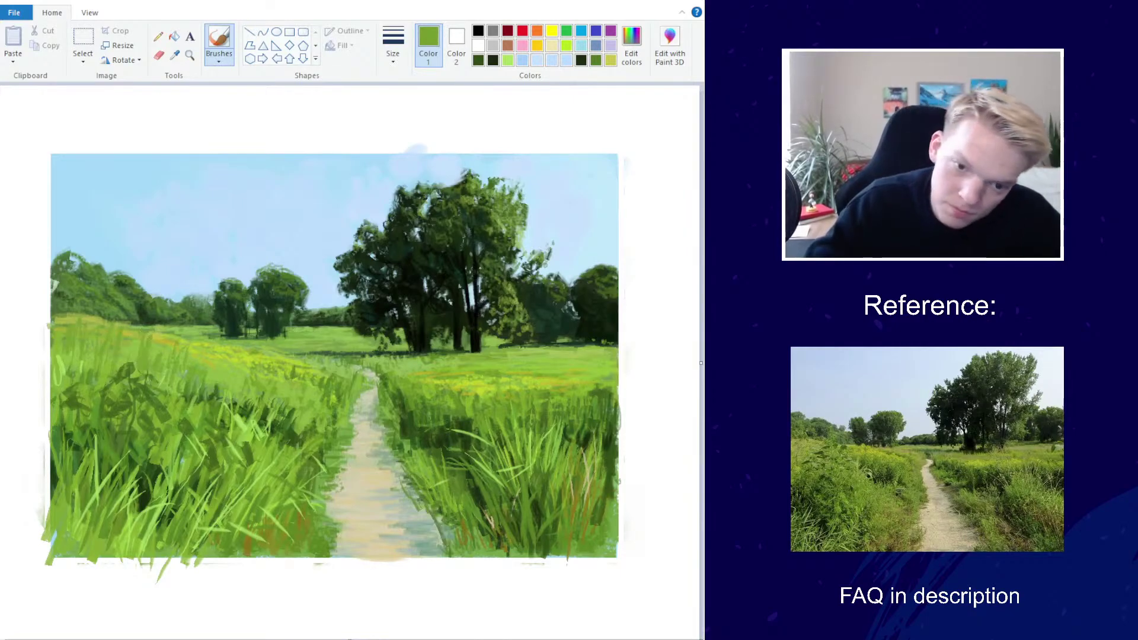
# Sample the sand color from the path and extend the path's left edge in the foreground
pyautogui.scroll(-3, 282, 307)
pyautogui.scroll(2, 292, 318)
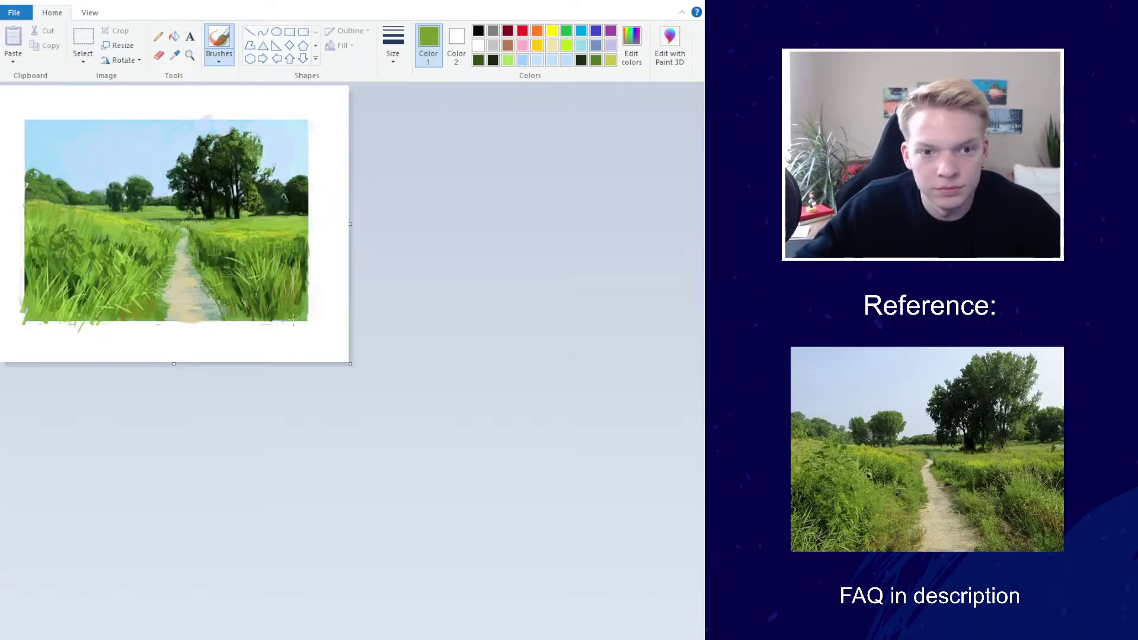
pyautogui.scroll(1, 293, 320)
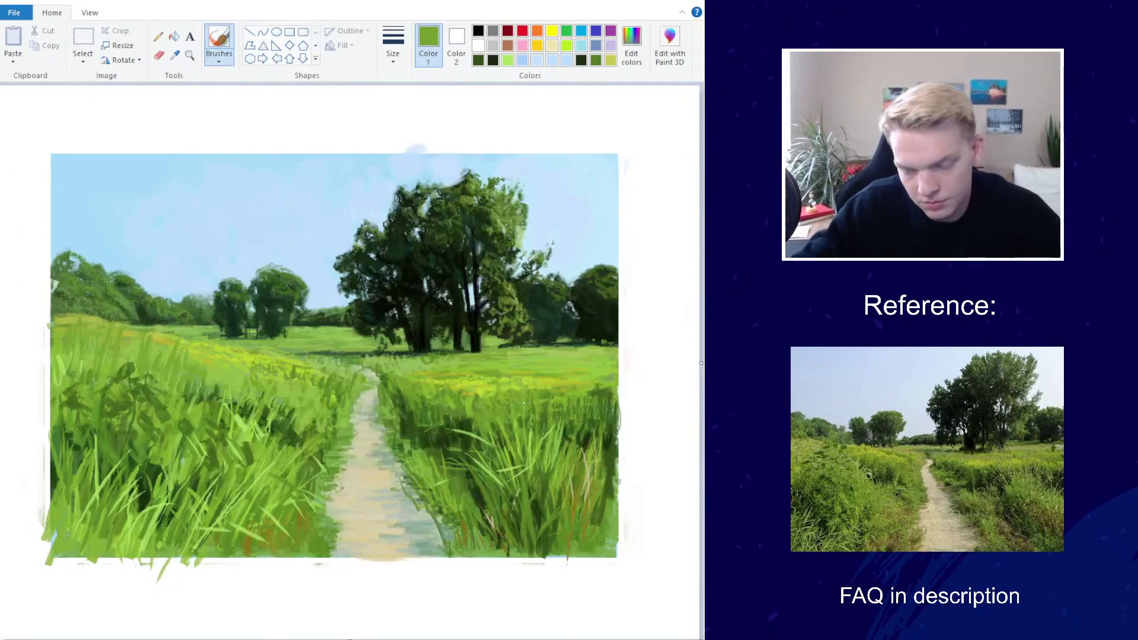
pyautogui.scroll(-3, 524, 405)
pyautogui.scroll(3, 446, 373)
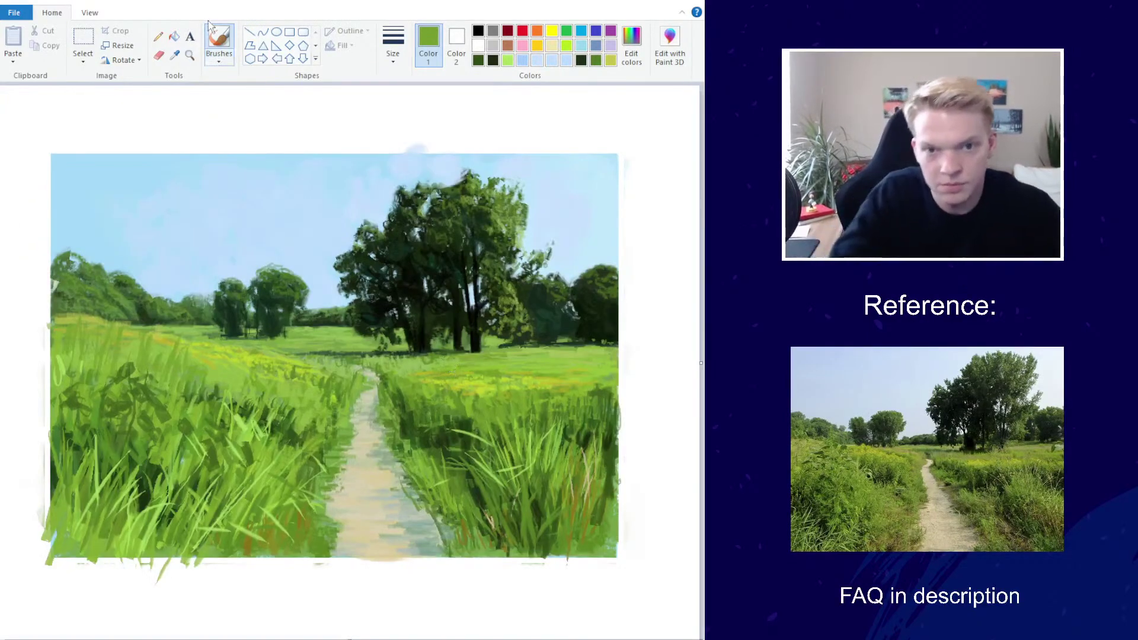
pyautogui.click(174, 55)
pyautogui.click(369, 532)
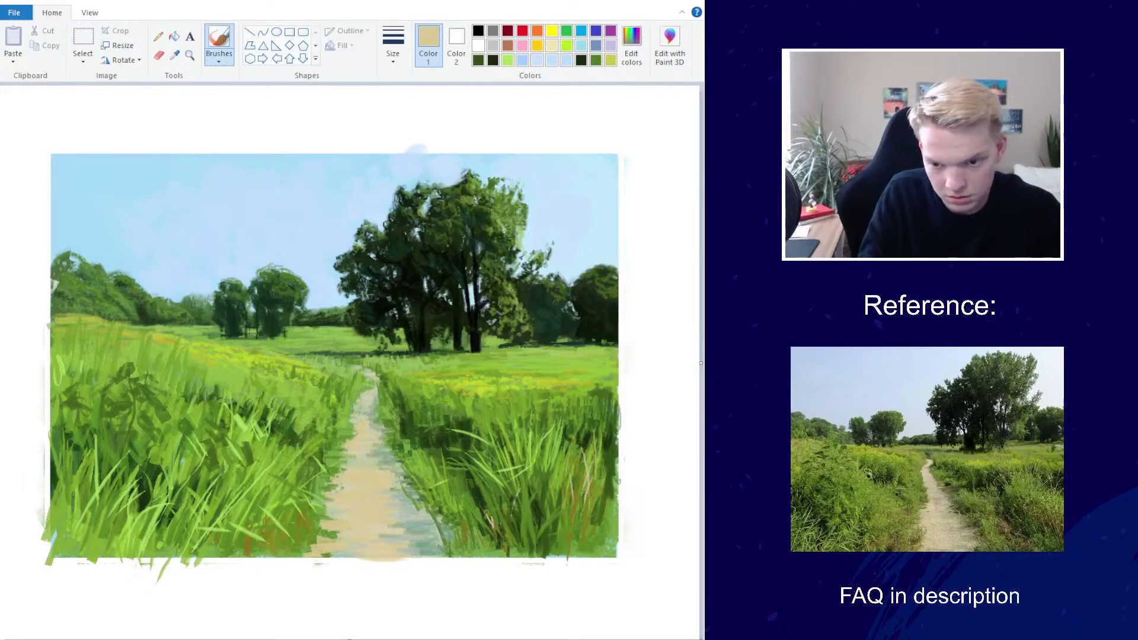
pyautogui.scroll(-3, 393, 246)
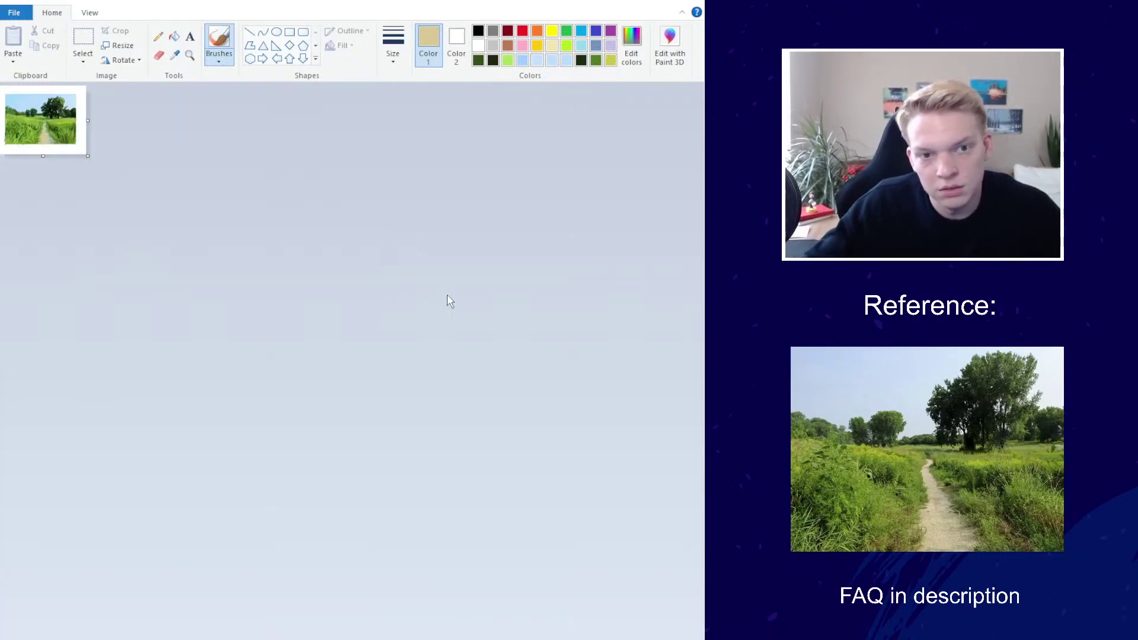
pyautogui.scroll(3, 448, 300)
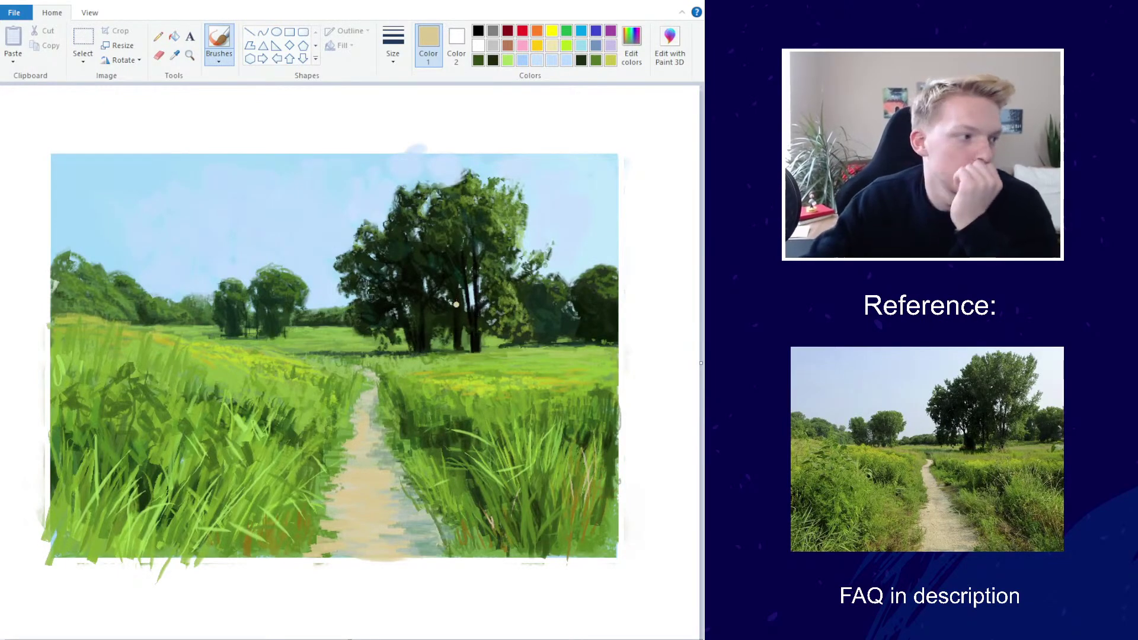
# Set the brush to its largest size and sample a yellow-green from the meadow left of the path
pyautogui.click(393, 48)
pyautogui.click(392, 133)
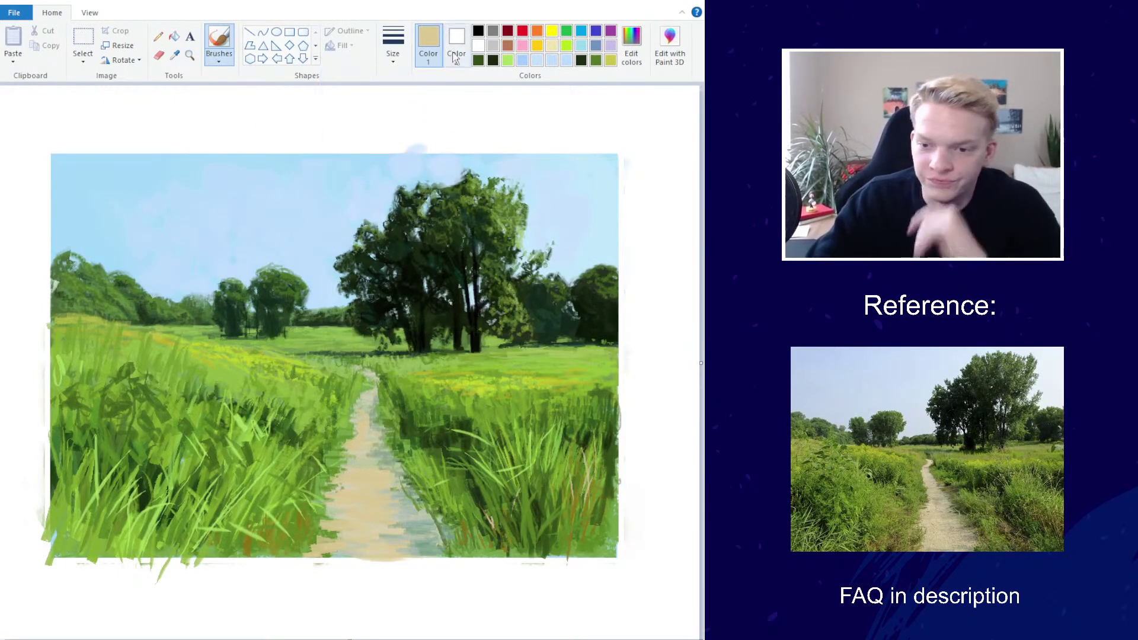
pyautogui.click(393, 47)
pyautogui.click(393, 160)
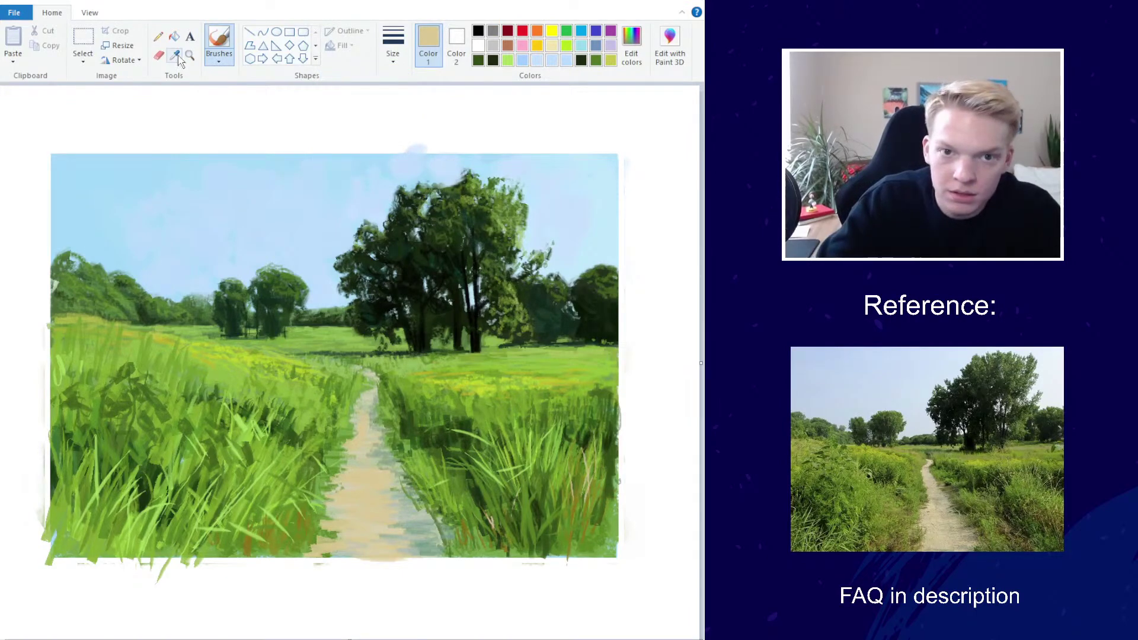
pyautogui.click(176, 56)
pyautogui.click(249, 357)
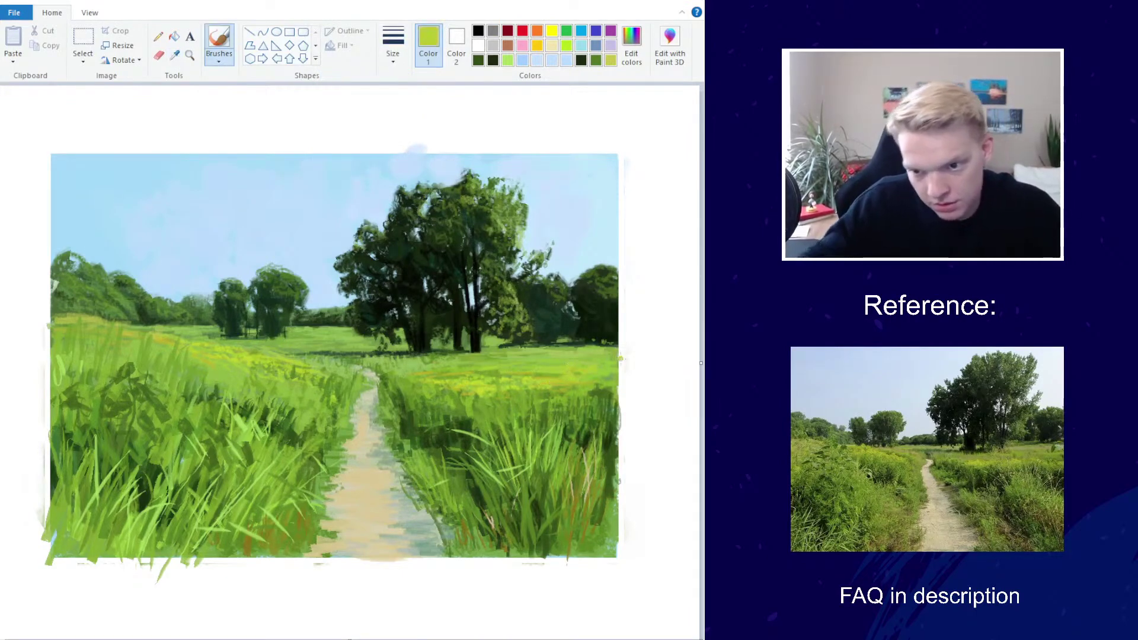
pyautogui.scroll(-3, 573, 354)
pyautogui.scroll(-1, 574, 353)
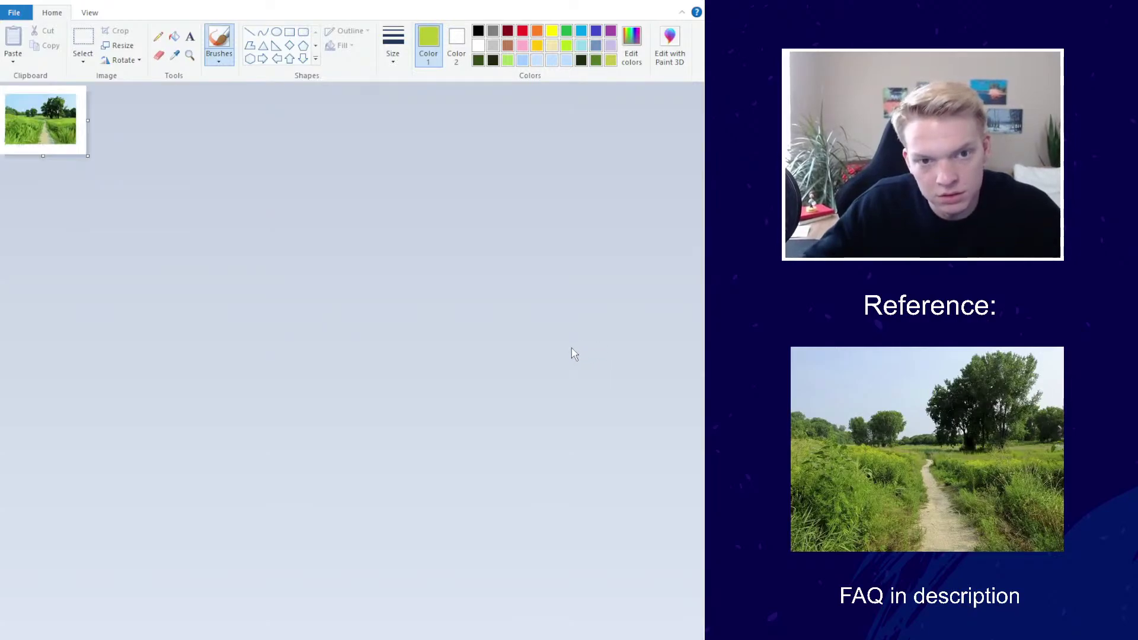
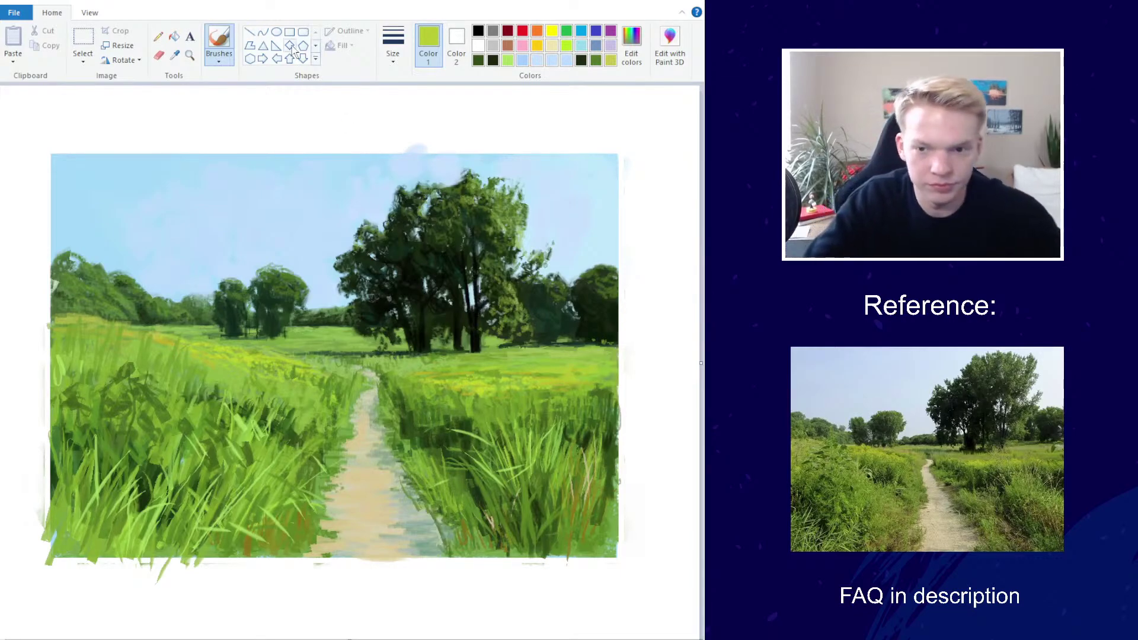
# Sketch light foliage on the small tree right of the large trees with the Natural pencil, using green sampled from the large tree
pyautogui.click(219, 61)
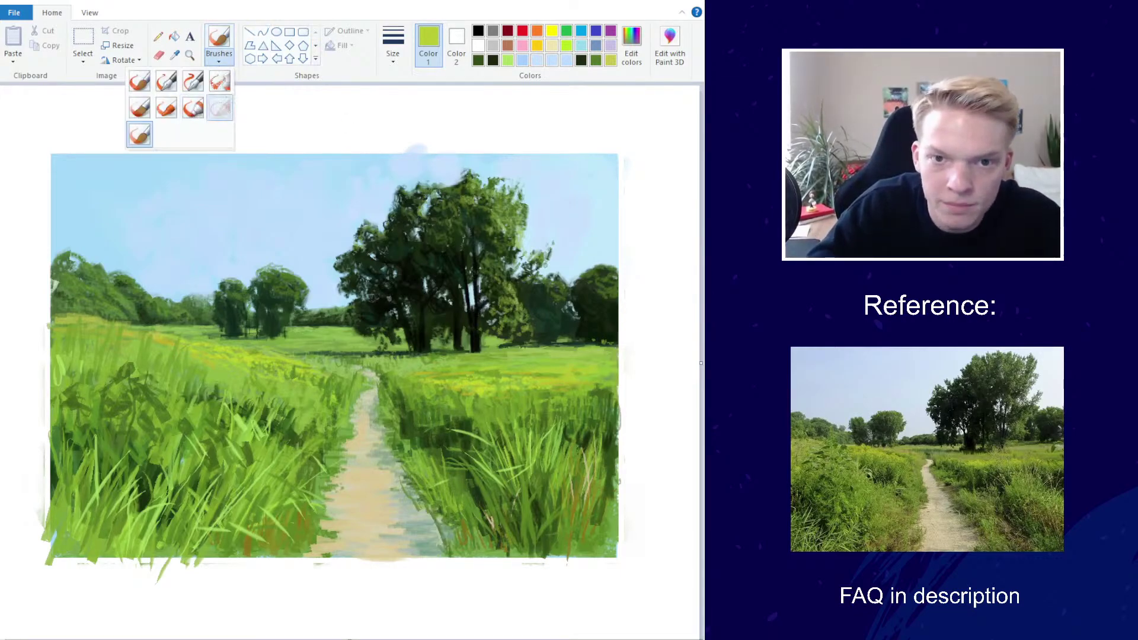
pyautogui.click(393, 47)
pyautogui.click(174, 55)
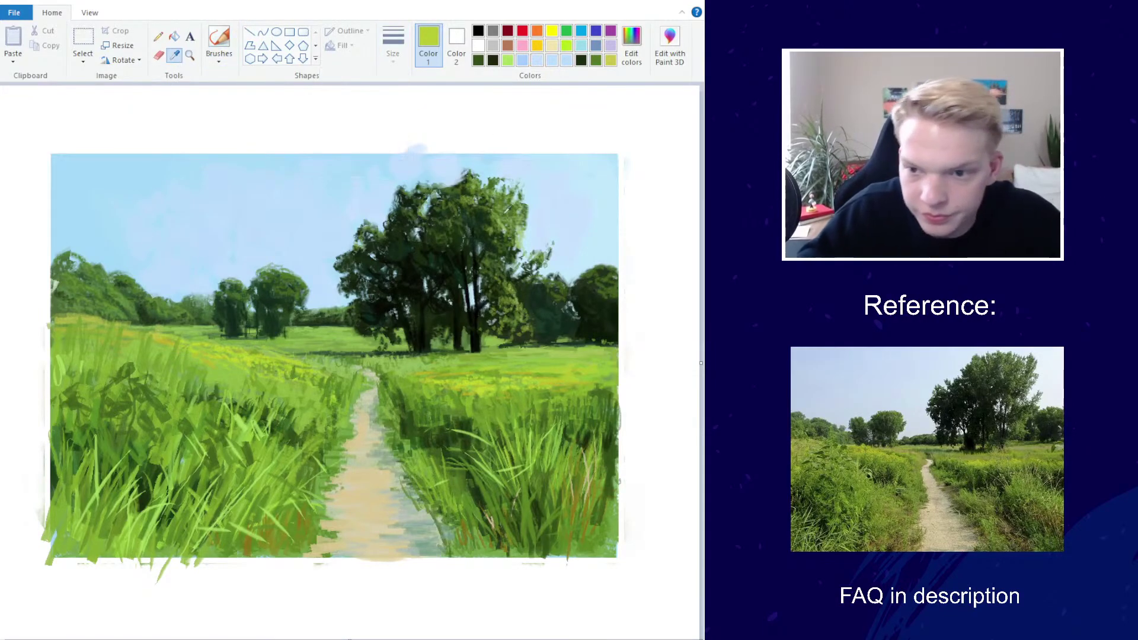
pyautogui.click(517, 259)
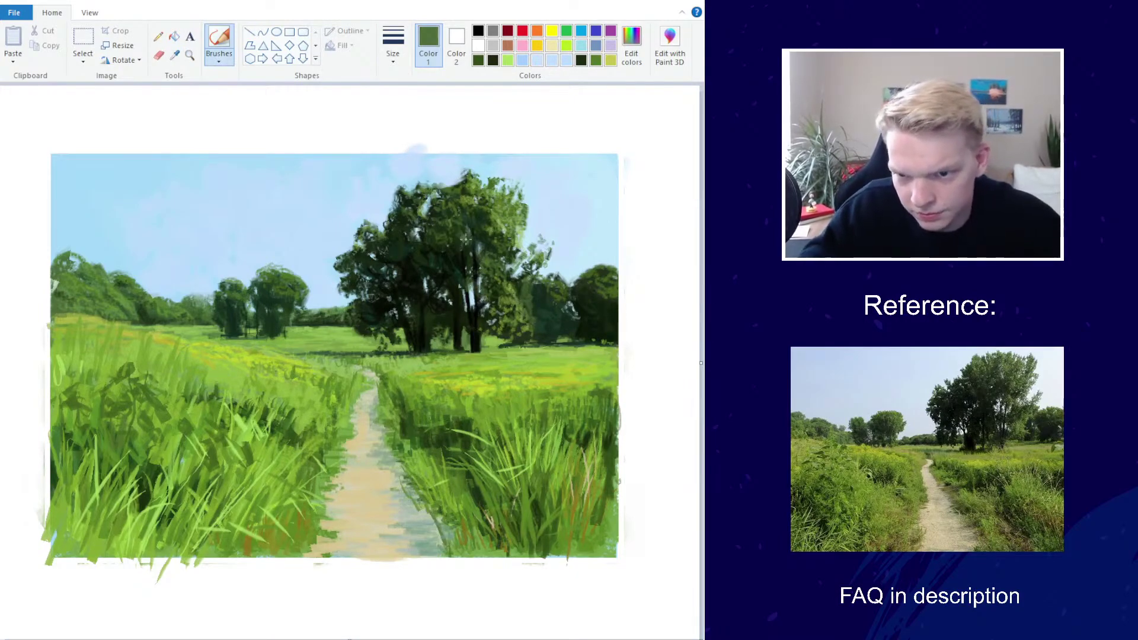
pyautogui.scroll(-1, 480, 246)
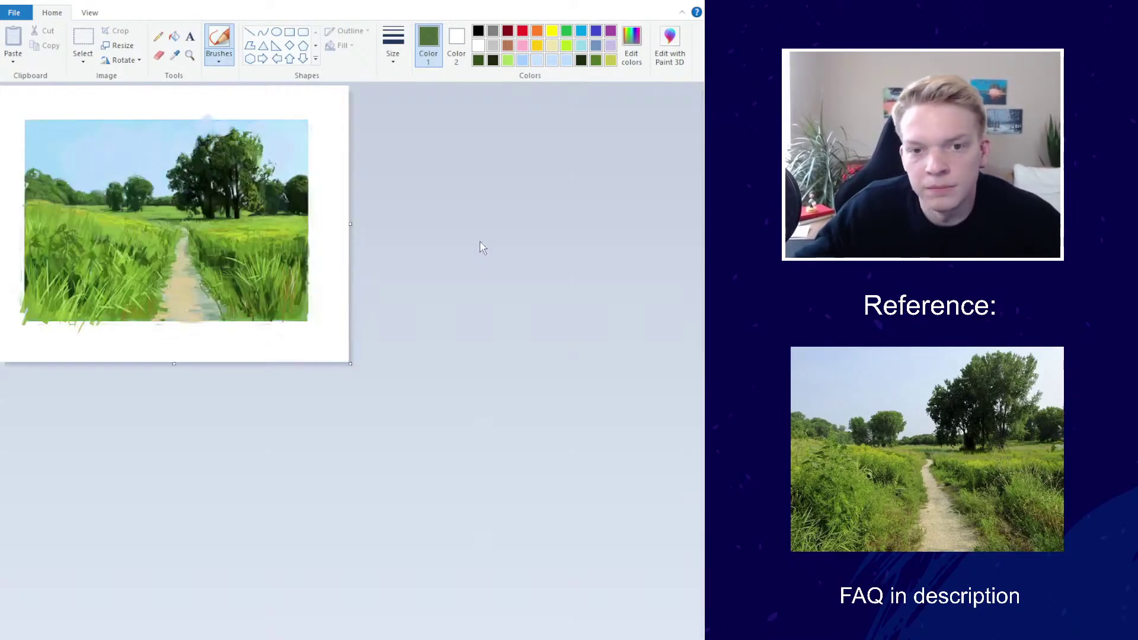
pyautogui.scroll(1, 477, 252)
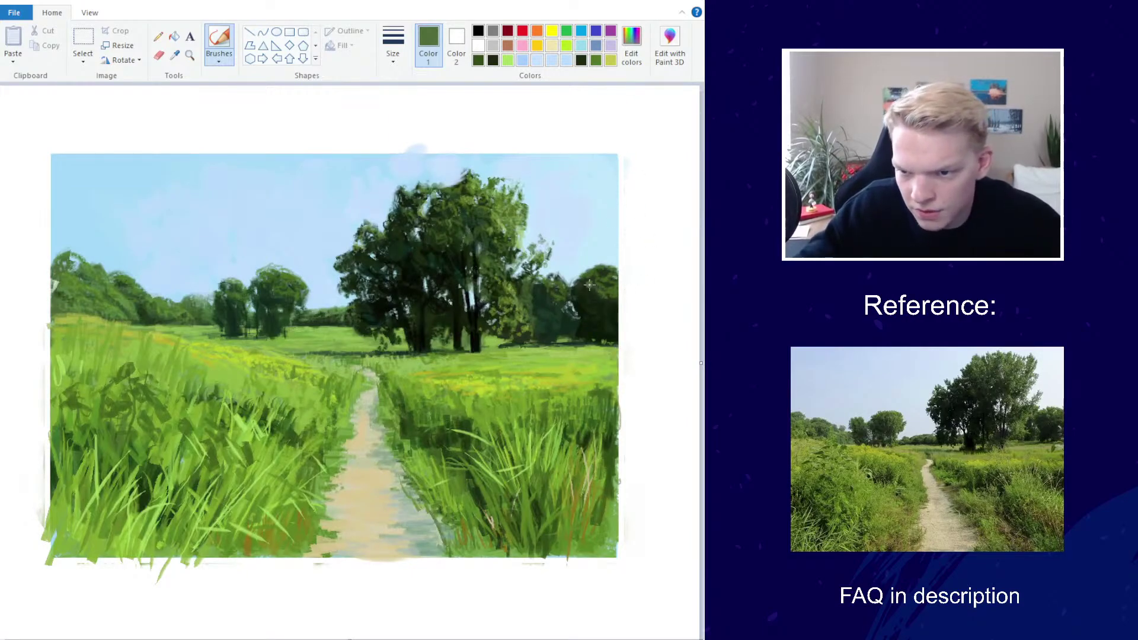
# Darken the base of the background trees on the far right with the Oil brush, using dark green sampled from the far-right tree
pyautogui.click(392, 45)
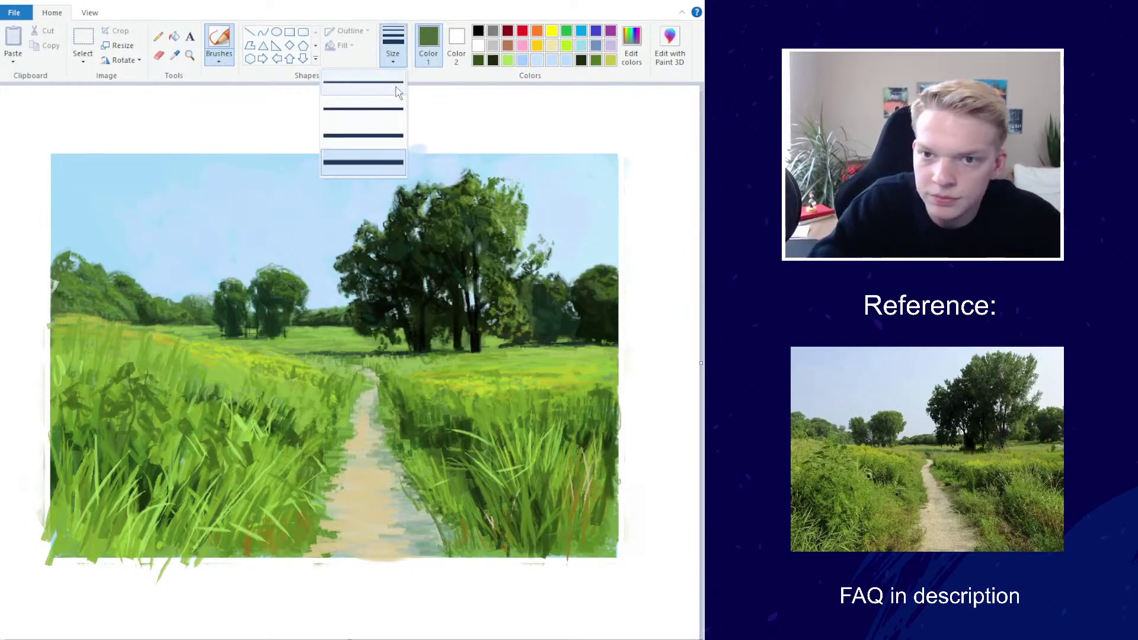
pyautogui.click(394, 93)
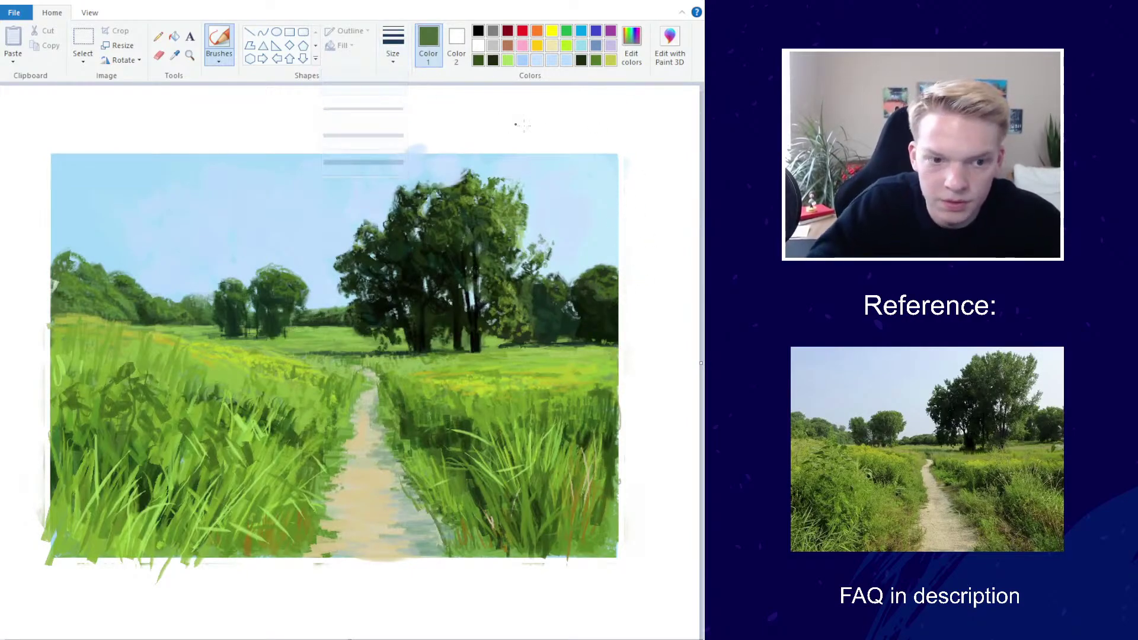
pyautogui.click(175, 54)
pyautogui.click(609, 293)
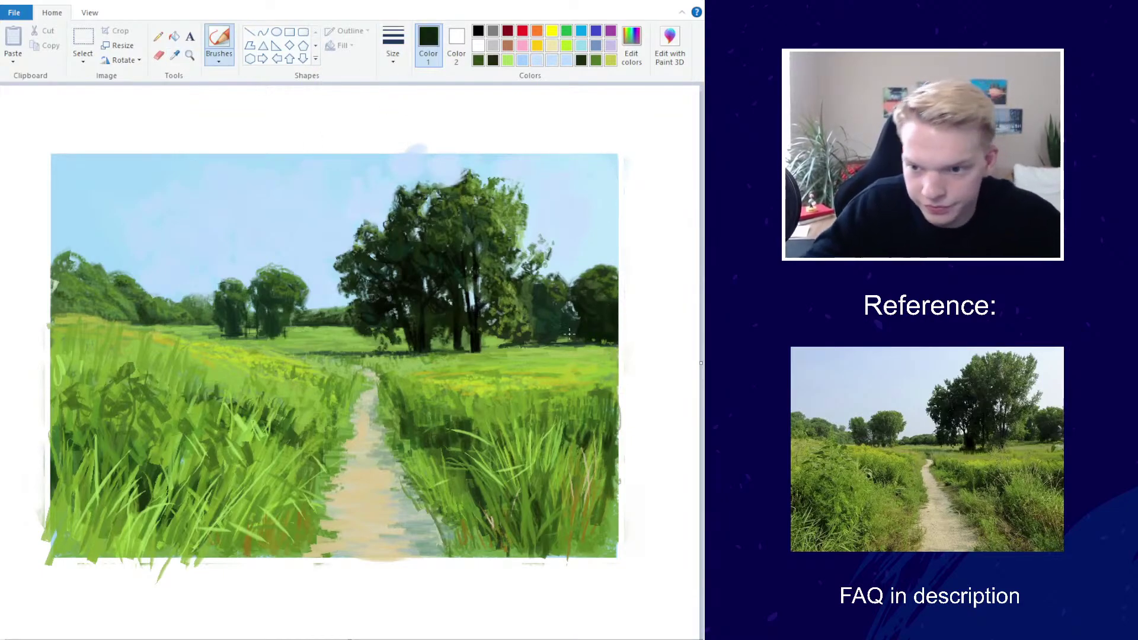
pyautogui.click(219, 61)
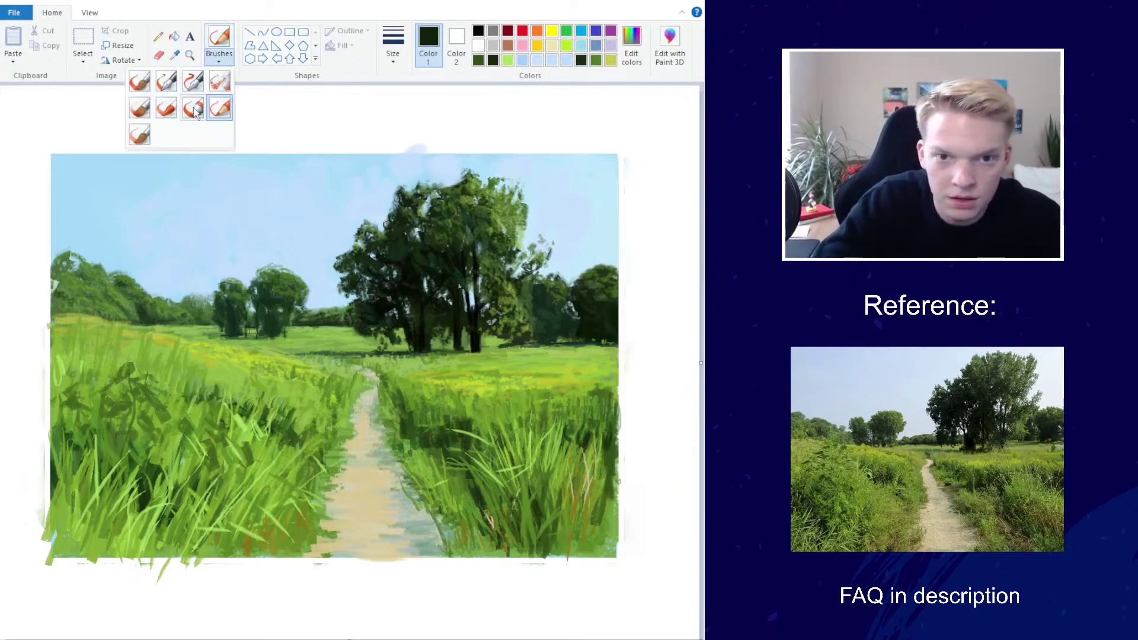
pyautogui.click(140, 107)
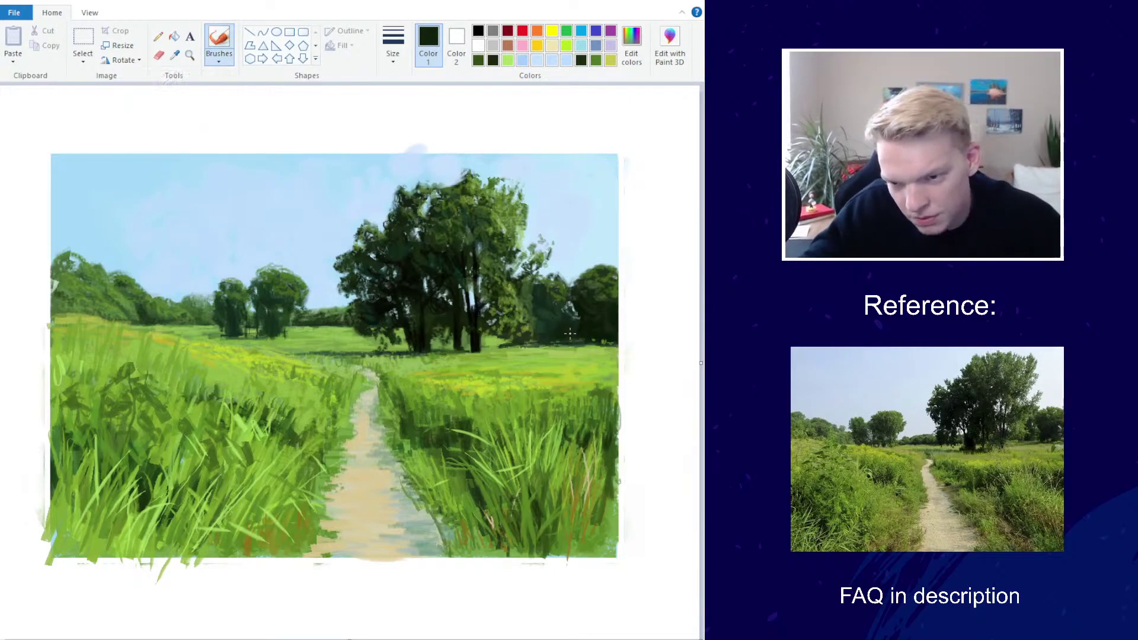
pyautogui.moveTo(537, 333); pyautogui.dragTo(550, 315)
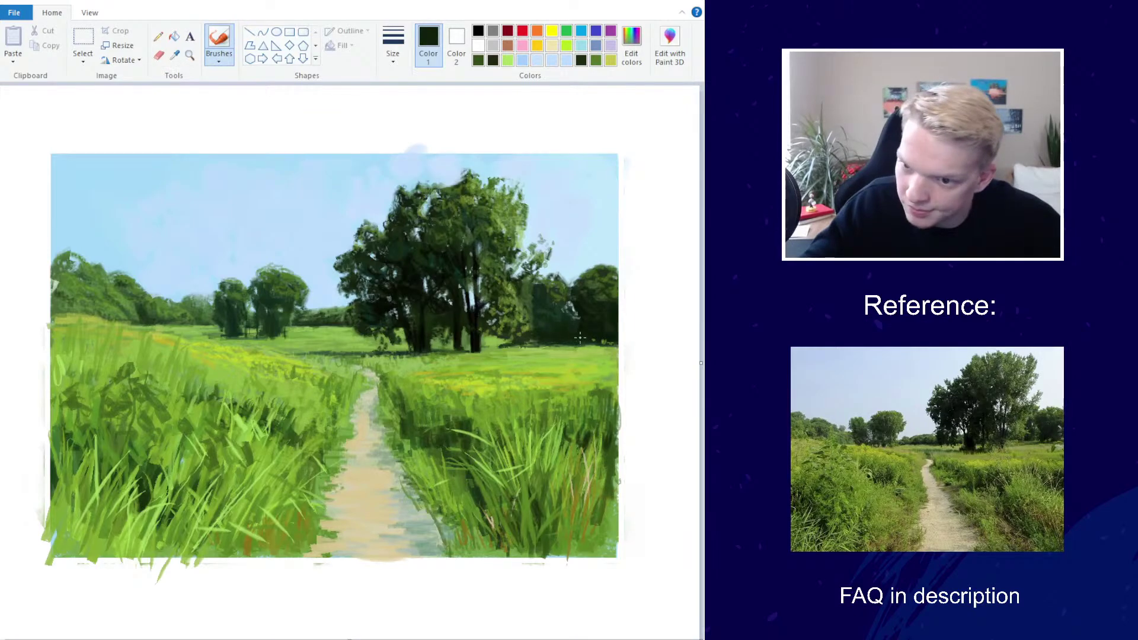
# Touch up the grass line beneath the background trees with light and dark greens sampled along the meadow's edge
pyautogui.click(175, 55)
pyautogui.click(569, 345)
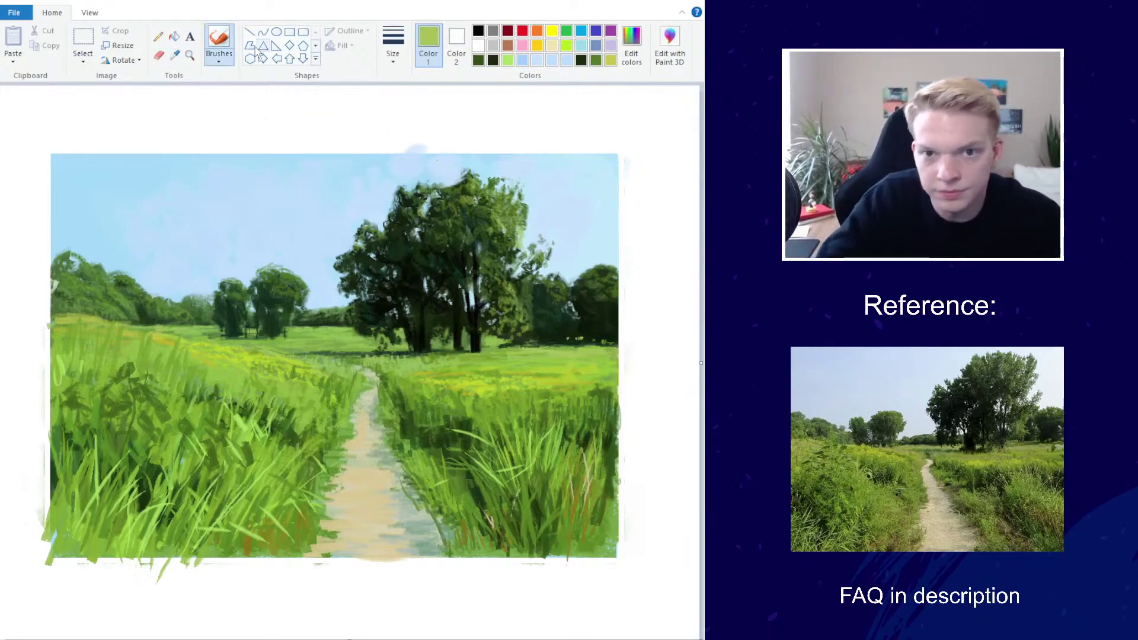
pyautogui.click(175, 54)
pyautogui.click(581, 341)
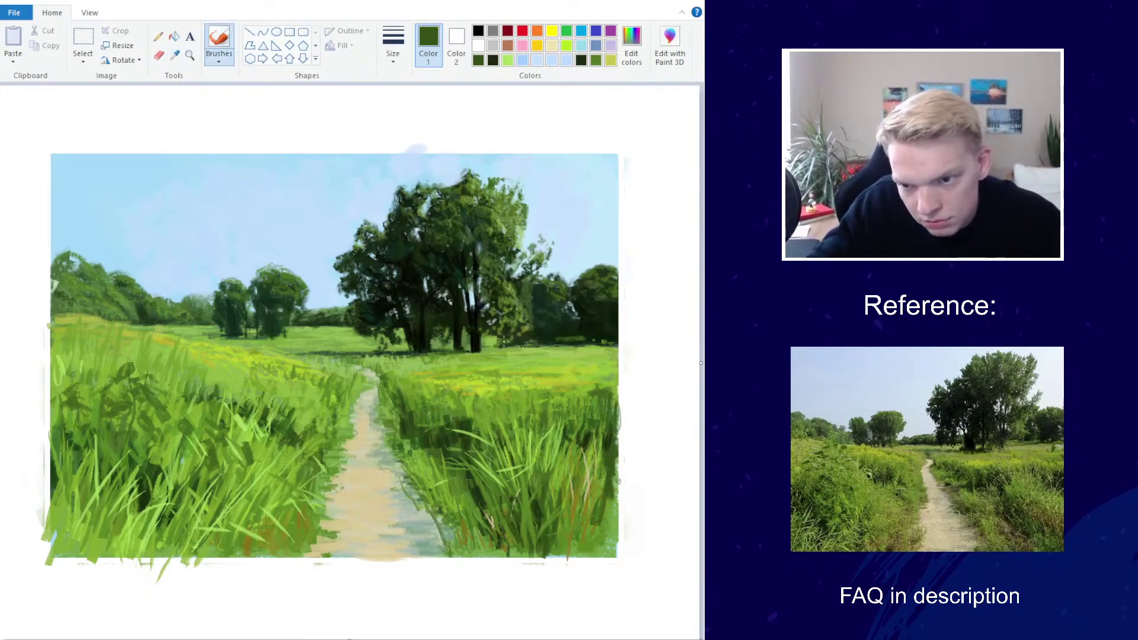
pyautogui.click(175, 54)
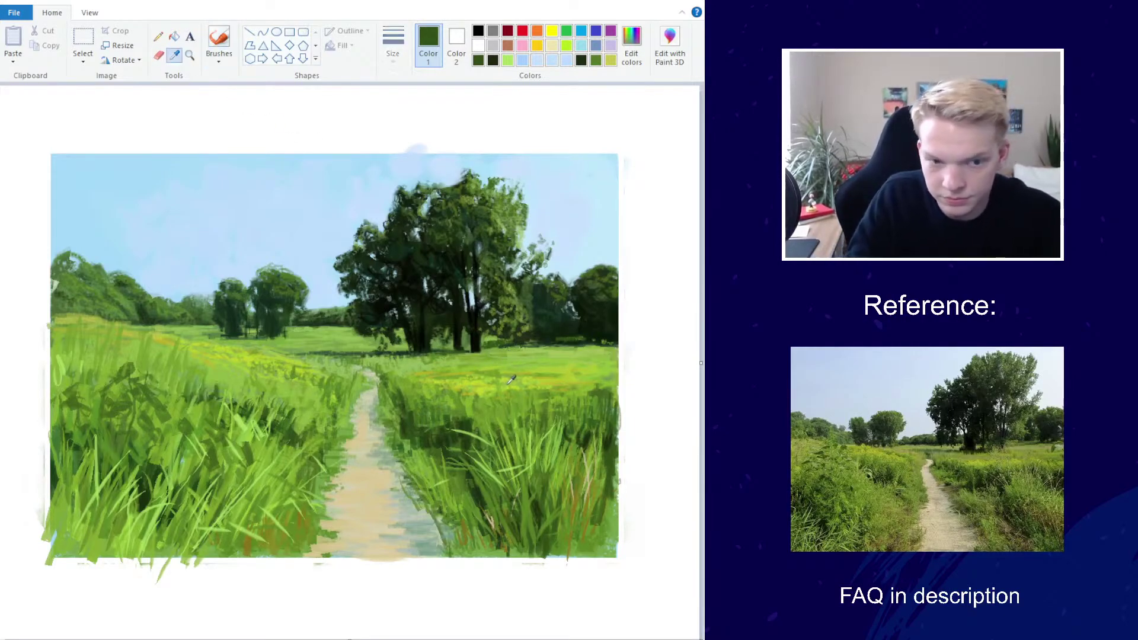
pyautogui.click(476, 352)
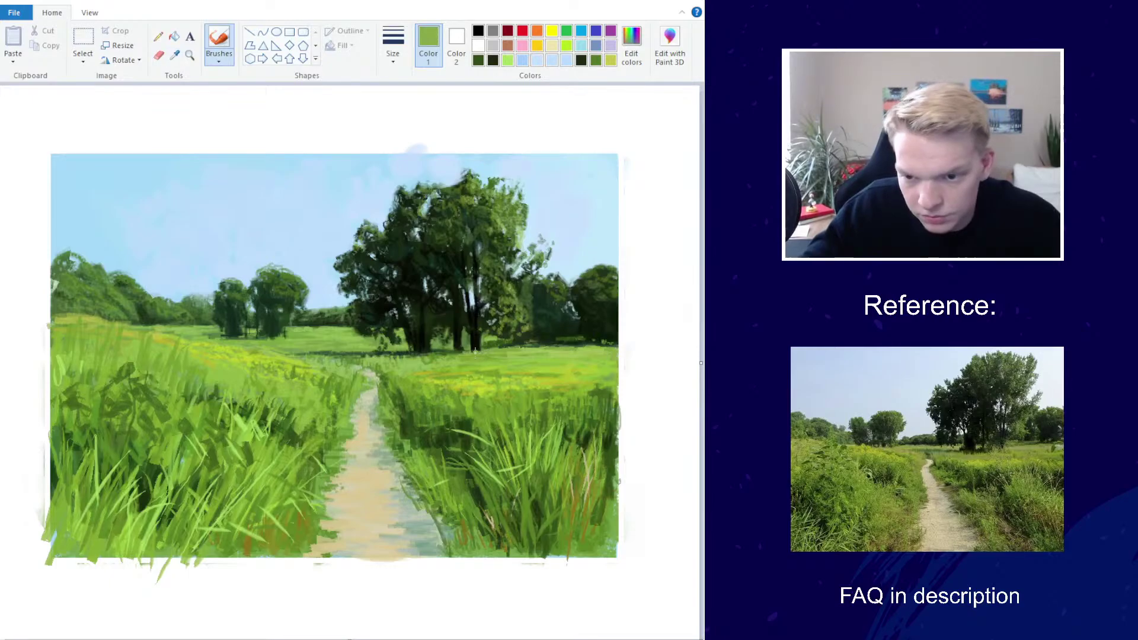
# Switch to the Natural pencil, mix a light green of RGB 175, 201, 129, and add highlights to the meadow beneath the large trees
pyautogui.click(219, 59)
pyautogui.click(393, 47)
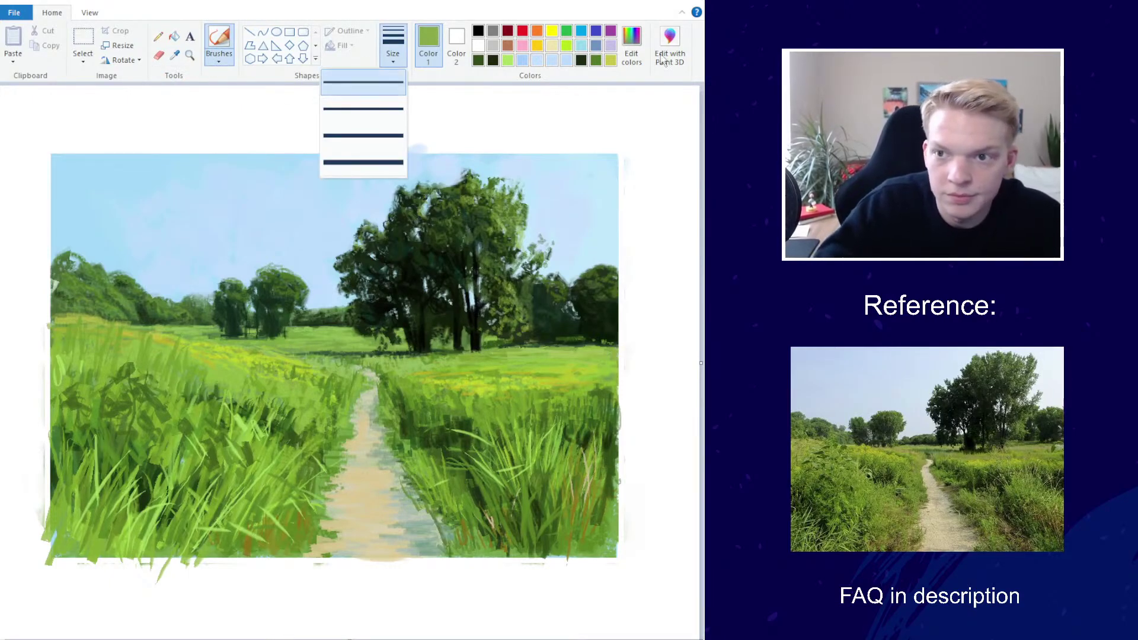
pyautogui.click(631, 48)
pyautogui.click(484, 288)
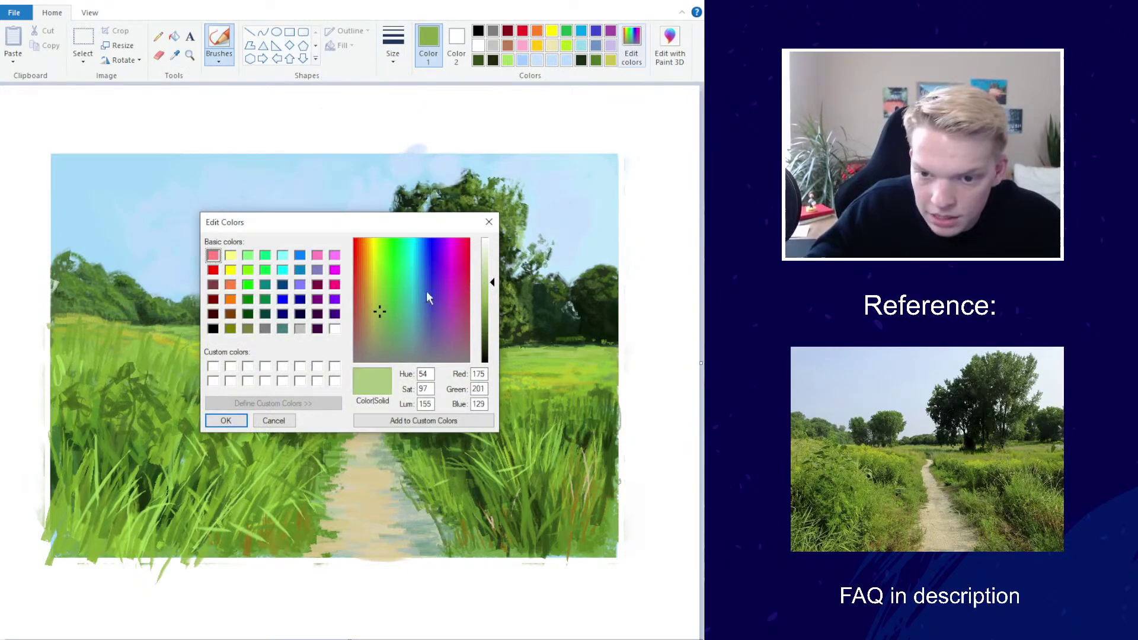
pyautogui.click(226, 420)
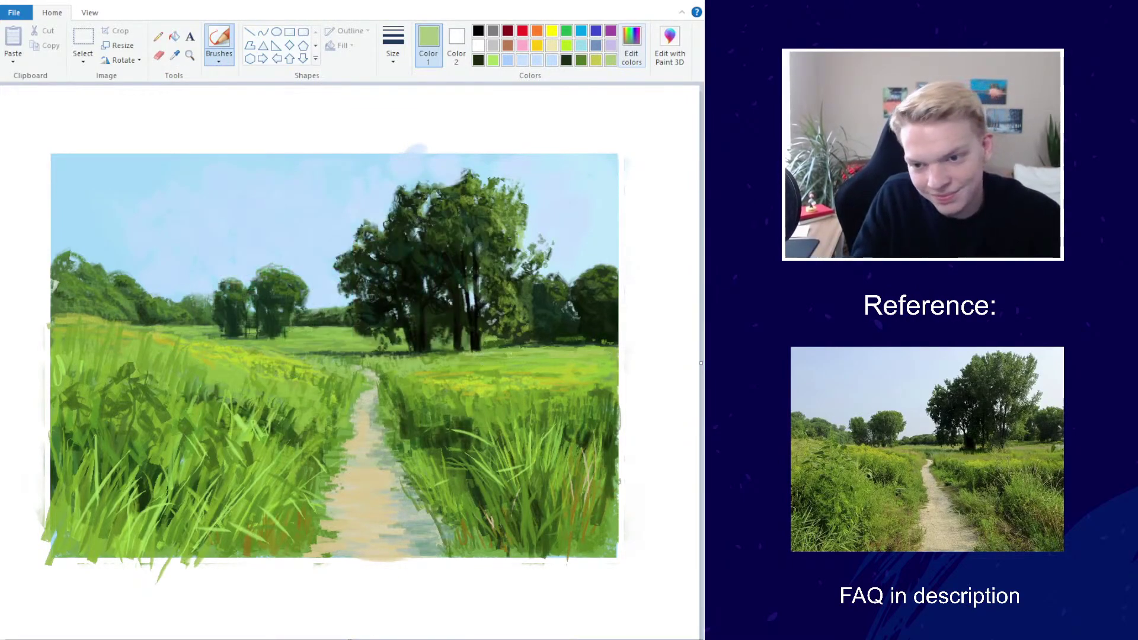
pyautogui.click(632, 60)
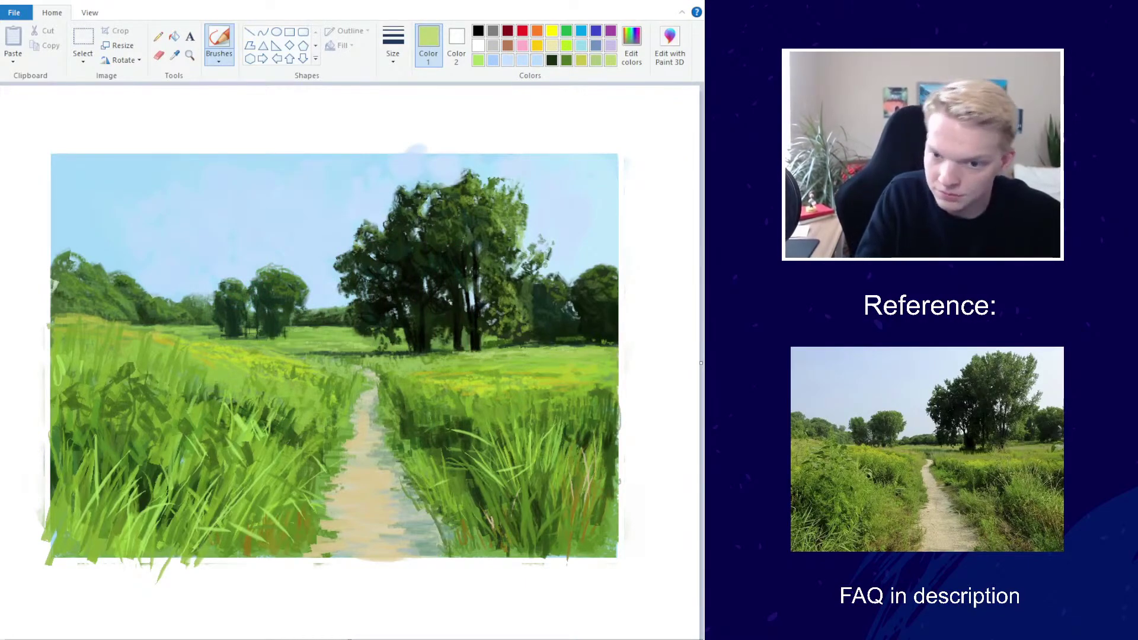
# Blend the distant meadow between the small trees and the path's far end, using greens sampled around the meadow
pyautogui.press('i')
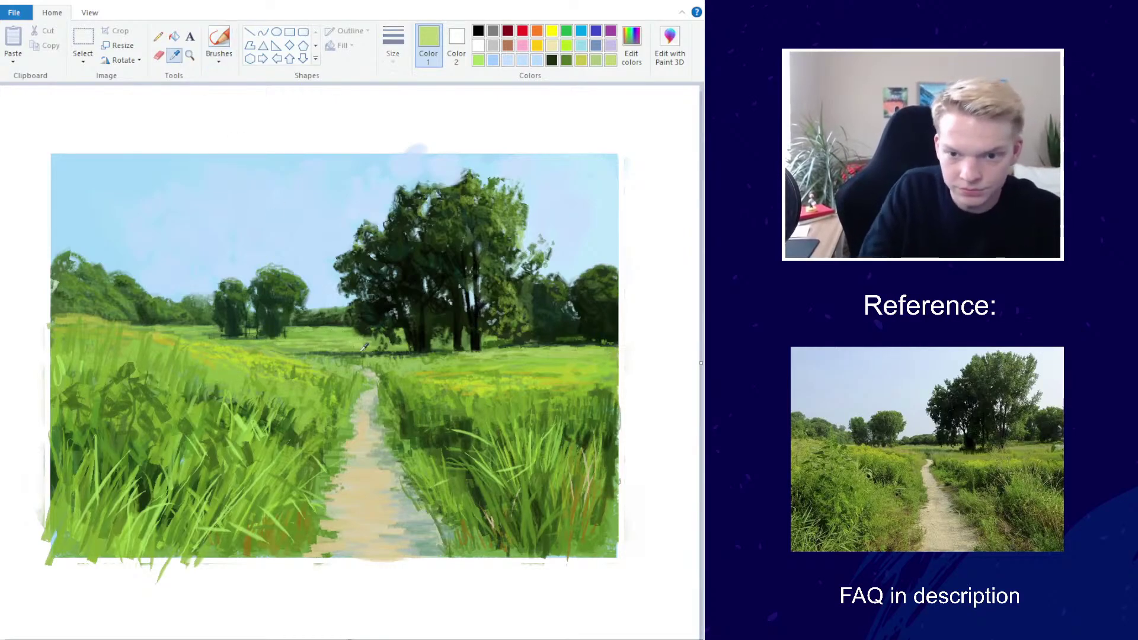
pyautogui.click(365, 353)
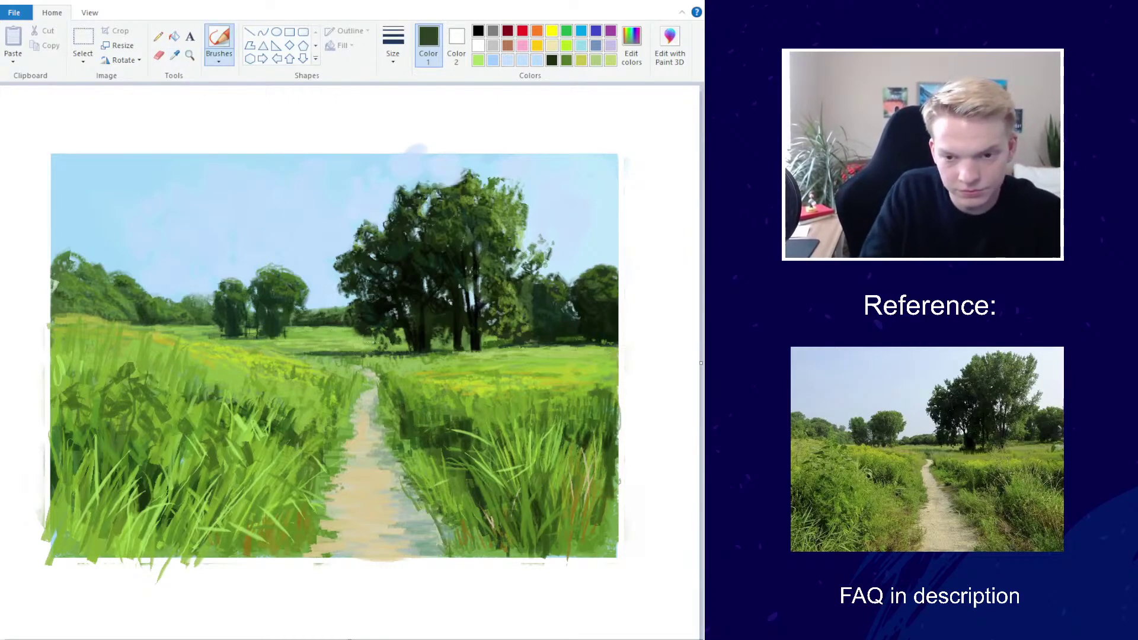
pyautogui.press('i')
pyautogui.click(325, 364)
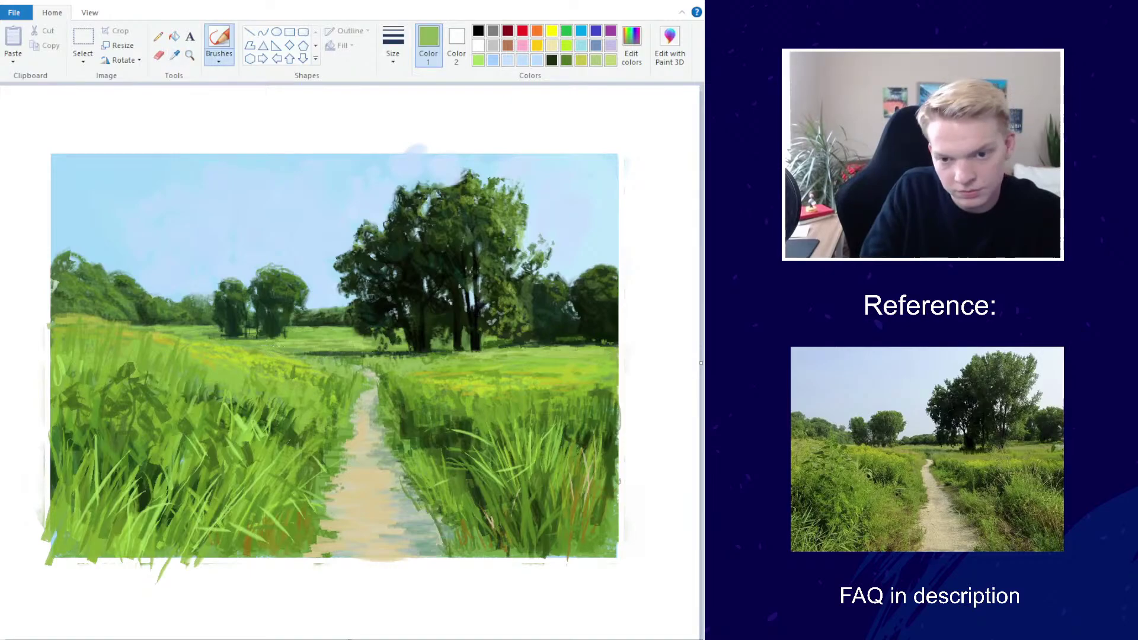
pyautogui.moveTo(294, 352); pyautogui.dragTo(336, 357)
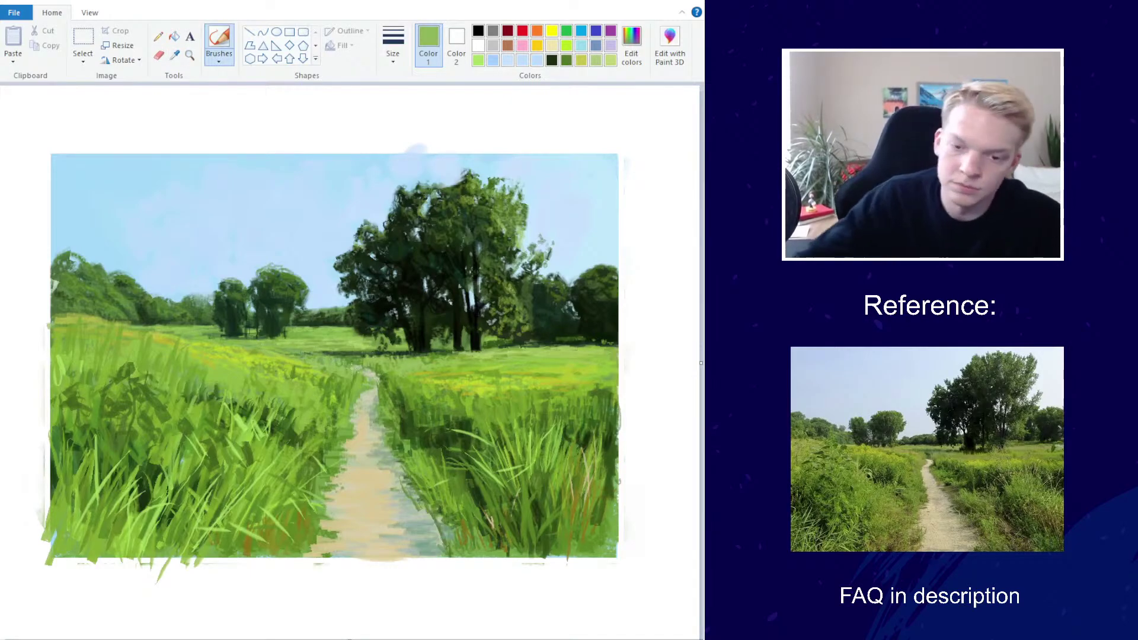
pyautogui.scroll(-3, 381, 294)
pyautogui.scroll(3, 388, 296)
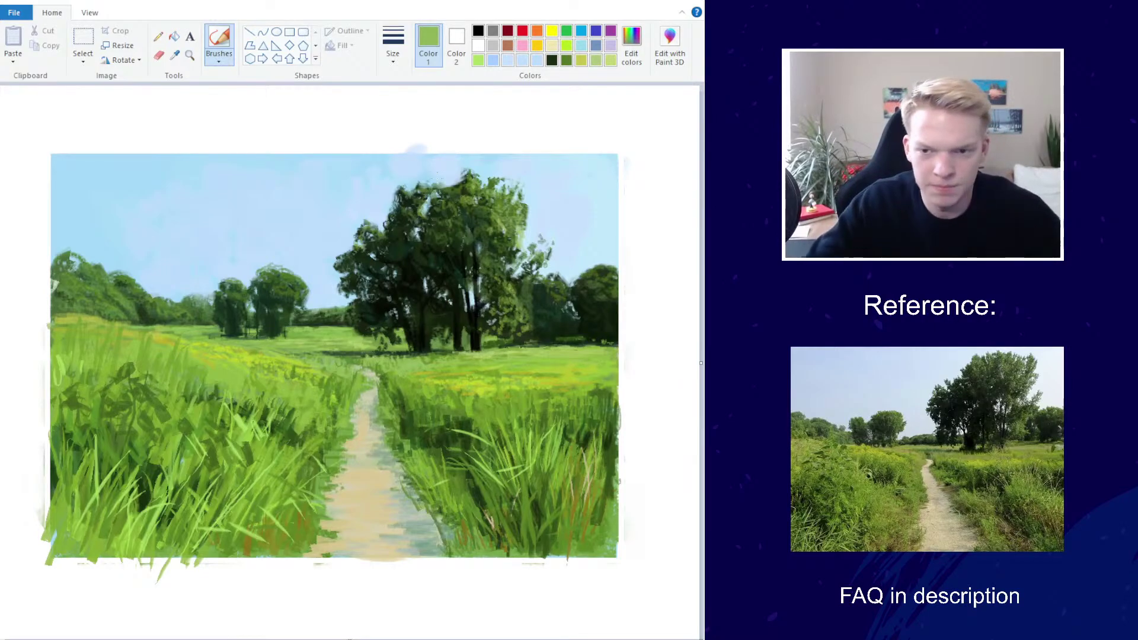
# Add dark foliage strokes to the large trees at the thinnest brush size, using a near-black green sampled from their crown
pyautogui.click(178, 60)
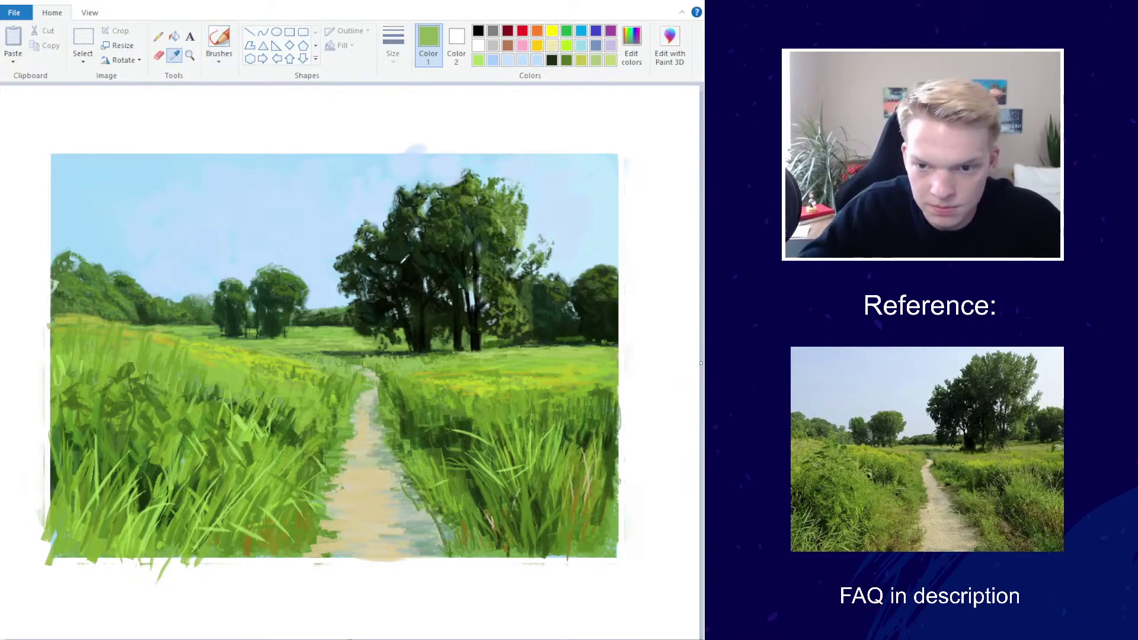
pyautogui.click(405, 260)
pyautogui.click(393, 45)
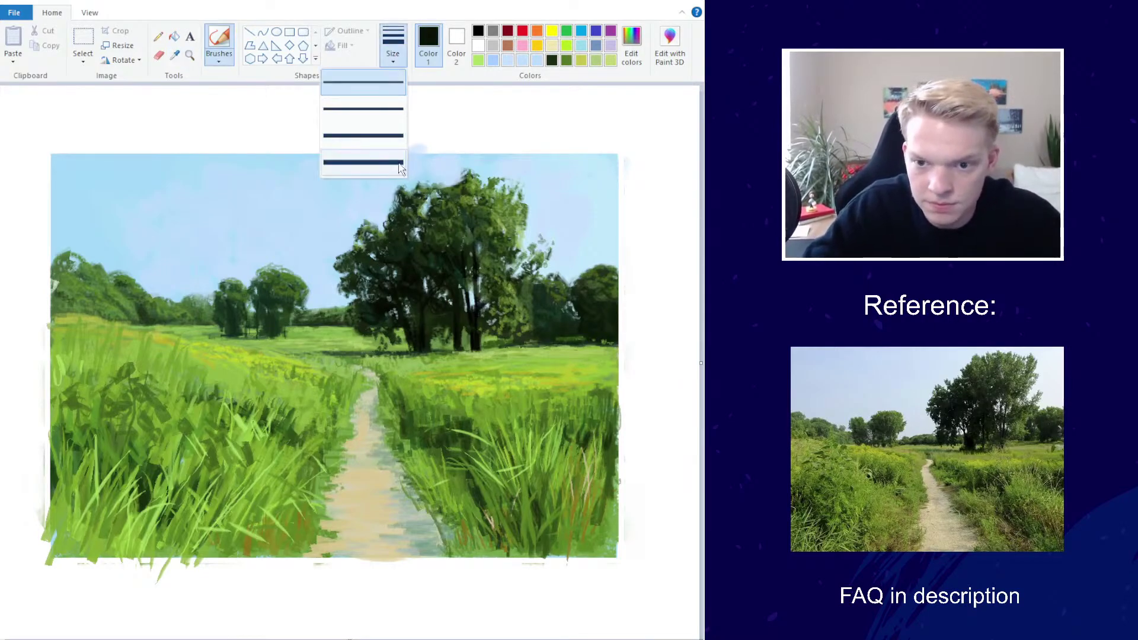
pyautogui.click(362, 82)
pyautogui.moveTo(352, 281)
pyautogui.mouseDown()
pyautogui.moveTo(364, 258)
pyautogui.moveTo(411, 246)
pyautogui.moveTo(417, 230)
pyautogui.moveTo(455, 262)
pyautogui.moveTo(410, 282)
pyautogui.moveTo(447, 271)
pyautogui.moveTo(443, 246)
pyautogui.moveTo(475, 254)
pyautogui.moveTo(469, 215)
pyautogui.moveTo(495, 252)
pyautogui.moveTo(491, 212)
pyautogui.moveTo(419, 217)
pyautogui.moveTo(449, 209)
pyautogui.moveTo(453, 193)
pyautogui.moveTo(474, 202)
pyautogui.mouseUp()
pyautogui.moveTo(490, 249)
pyautogui.mouseDown()
pyautogui.moveTo(479, 284)
pyautogui.moveTo(491, 296)
pyautogui.moveTo(475, 302)
pyautogui.moveTo(462, 270)
pyautogui.moveTo(490, 268)
pyautogui.mouseUp()
pyautogui.scroll(-2, 504, 242)
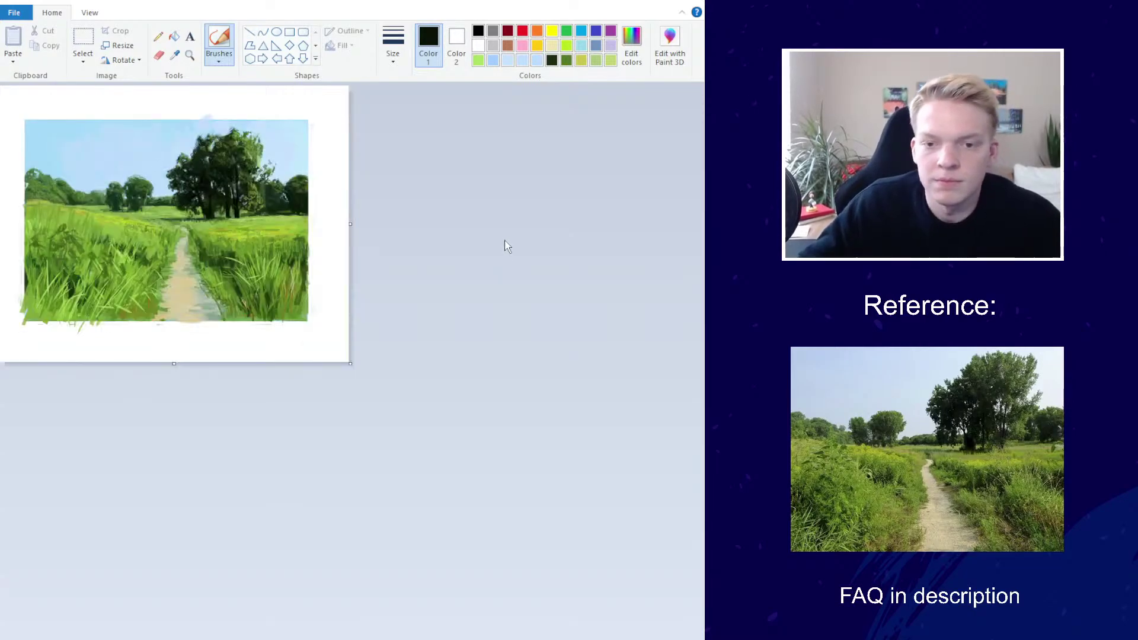
pyautogui.scroll(2, 507, 236)
pyautogui.scroll(-2, 525, 284)
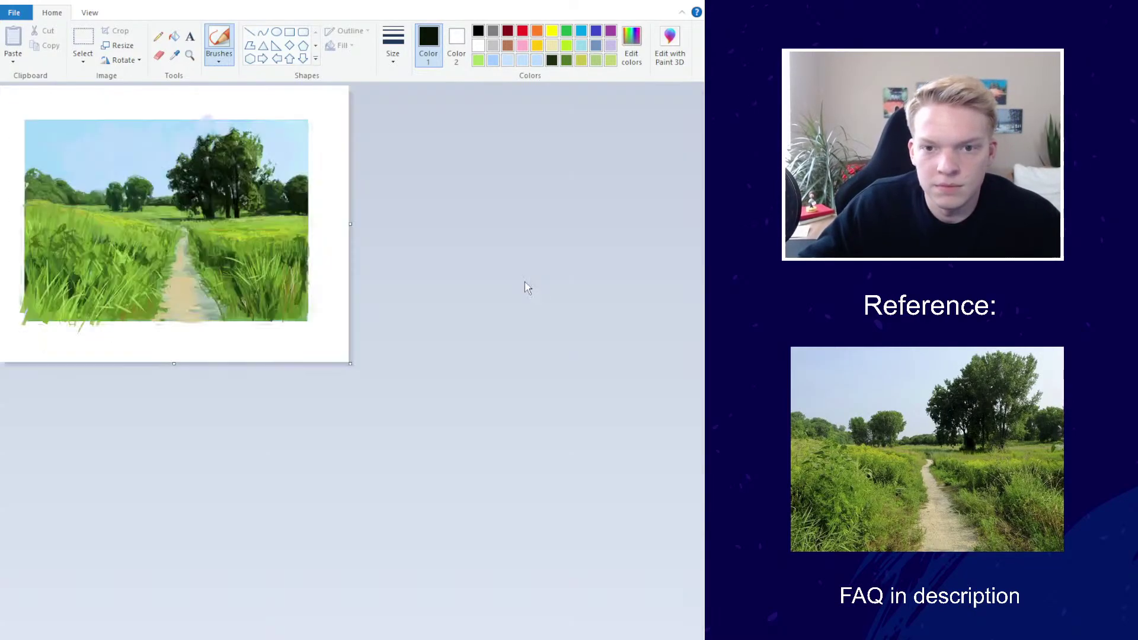
pyautogui.scroll(2, 526, 284)
# Refine the two small midground trees and their base with a mixed very dark green and a green sampled beside them
pyautogui.click(631, 44)
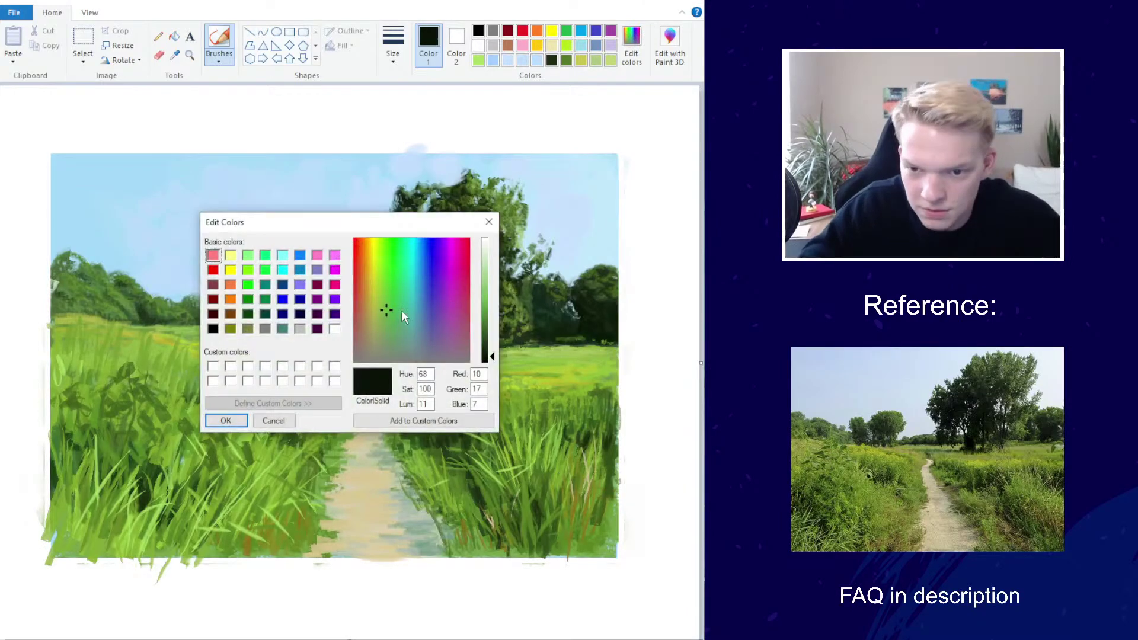
pyautogui.click(226, 420)
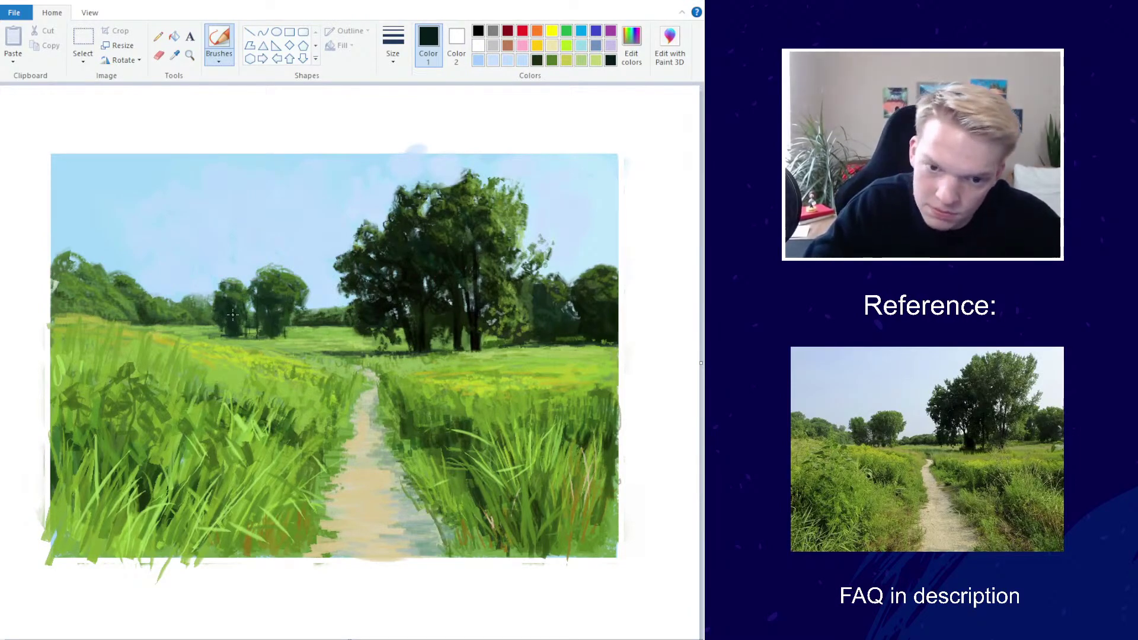
pyautogui.click(392, 41)
pyautogui.click(175, 55)
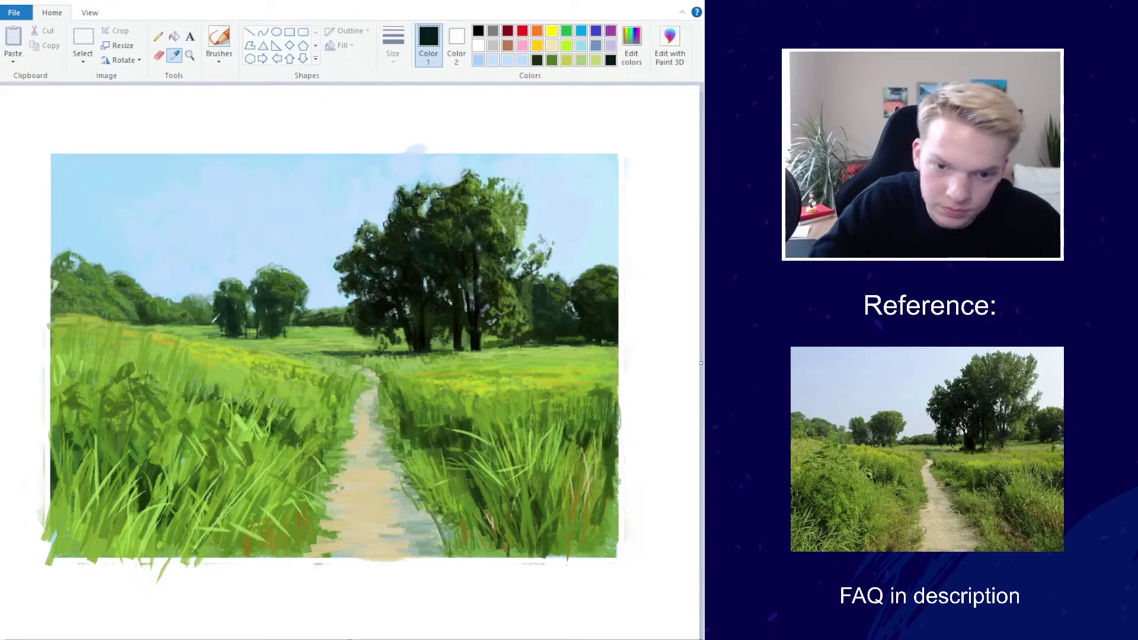
pyautogui.click(214, 331)
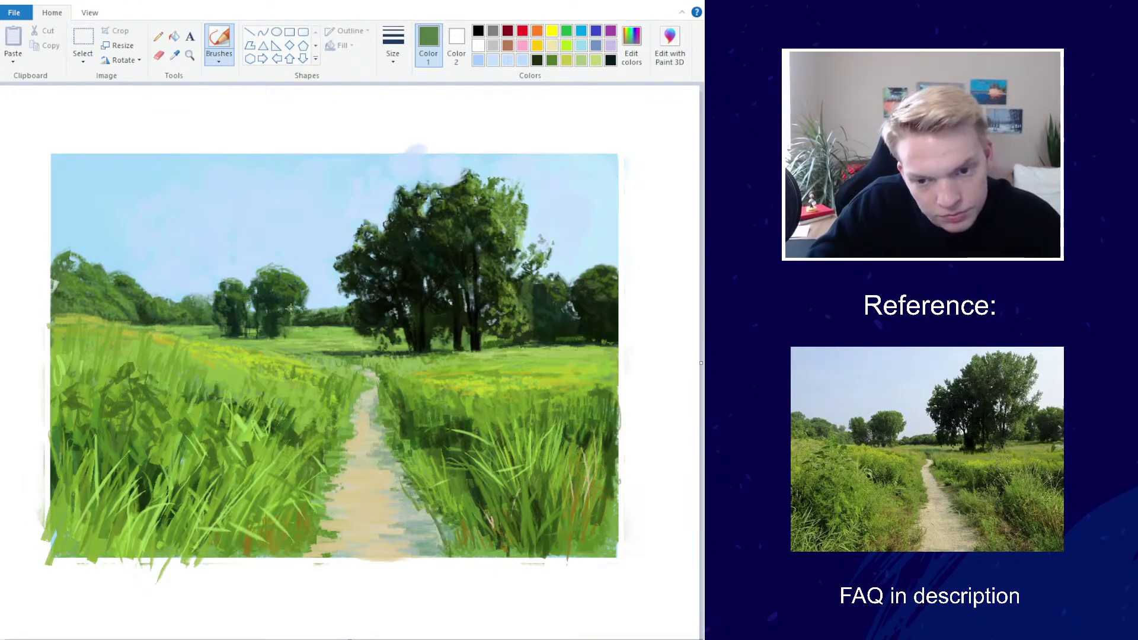
pyautogui.keyDown('ctrl'); pyautogui.scroll(-2, 404, 252); pyautogui.keyUp('ctrl')
pyautogui.keyDown('ctrl'); pyautogui.scroll(3, 409, 256); pyautogui.keyUp('ctrl')
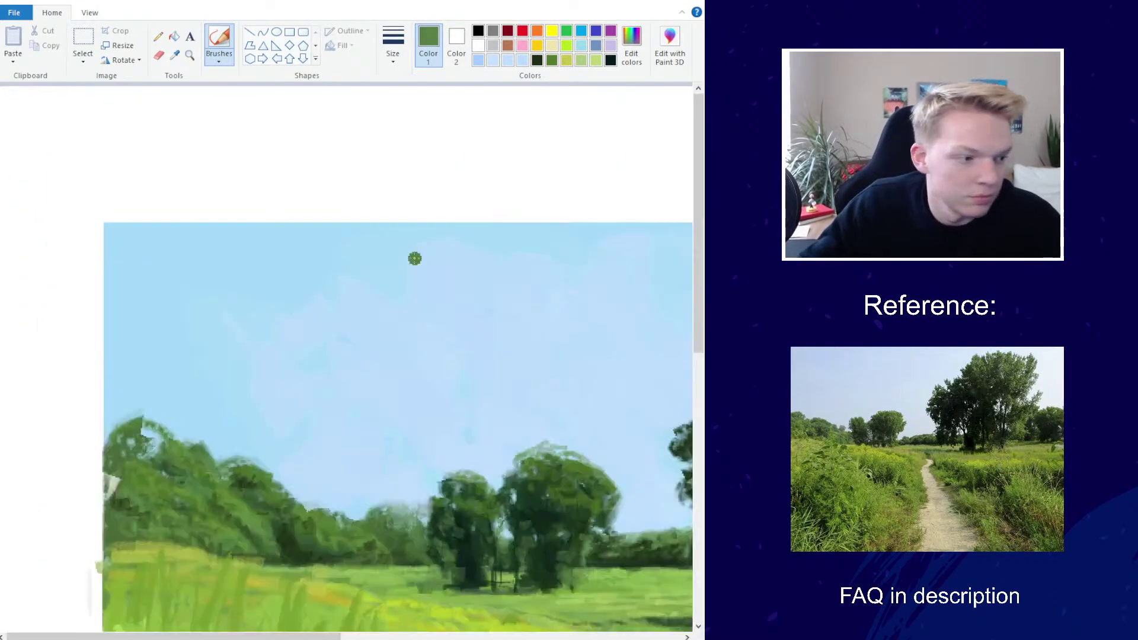
pyautogui.keyDown('ctrl'); pyautogui.scroll(-1, 414, 257); pyautogui.keyUp('ctrl')
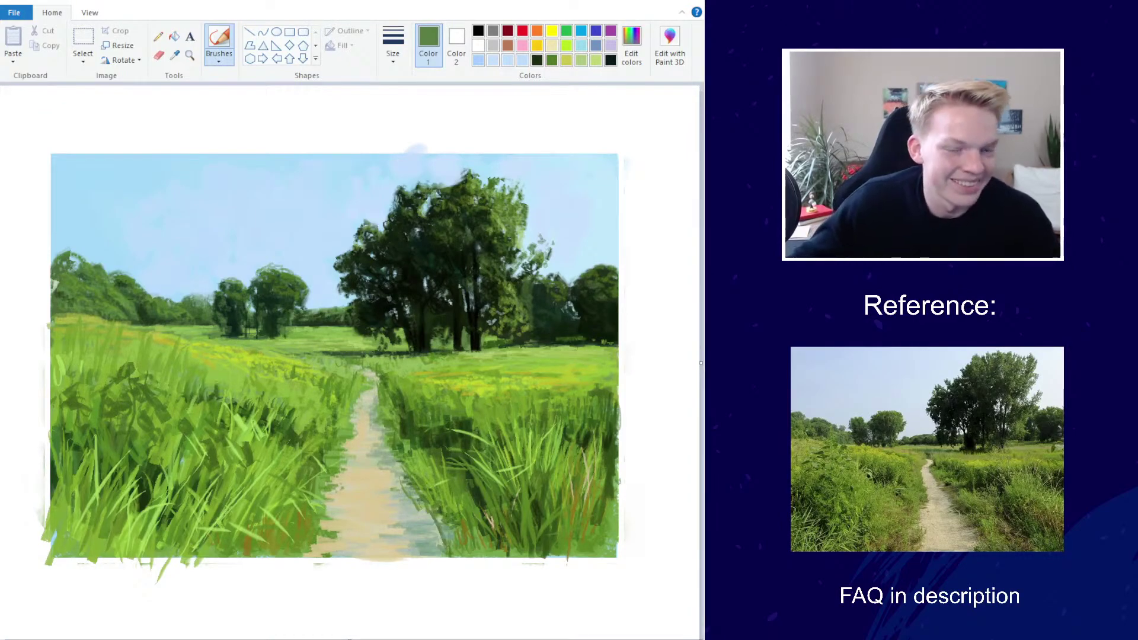
# Switch brushes and paint a very dark green shadow patch into the tall grass right of the path
pyautogui.click(219, 44)
pyautogui.click(140, 135)
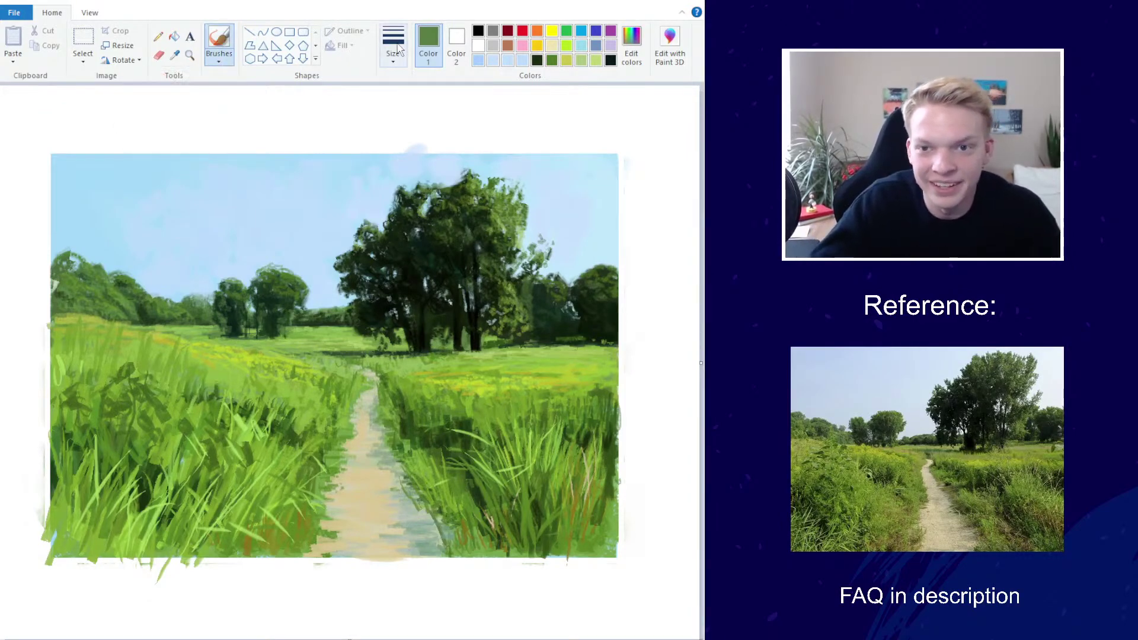
pyautogui.click(393, 44)
pyautogui.click(174, 55)
pyautogui.click(174, 54)
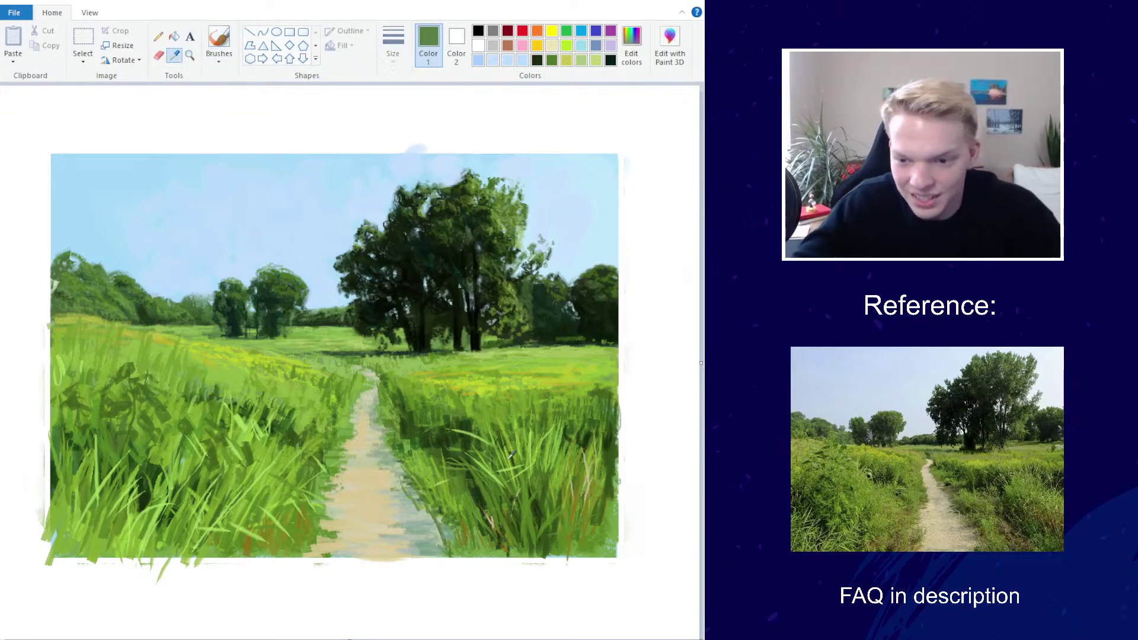
pyautogui.click(471, 439)
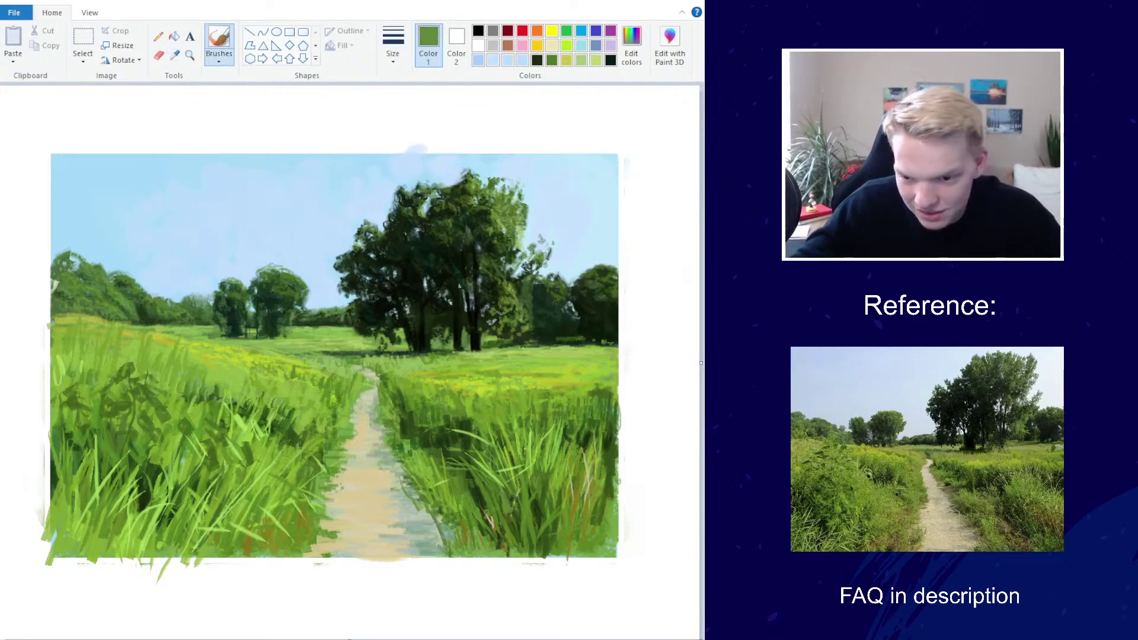
pyautogui.click(610, 60)
pyautogui.moveTo(505, 504)
pyautogui.mouseDown()
pyautogui.moveTo(499, 469)
pyautogui.moveTo(511, 505)
pyautogui.moveTo(481, 477)
pyautogui.moveTo(511, 505)
pyautogui.mouseUp()
pyautogui.moveTo(495, 467)
pyautogui.mouseDown()
pyautogui.moveTo(514, 514)
pyautogui.moveTo(511, 489)
pyautogui.moveTo(509, 524)
pyautogui.moveTo(504, 502)
pyautogui.mouseUp()
pyautogui.moveTo(490, 500)
pyautogui.mouseDown()
pyautogui.moveTo(477, 473)
pyautogui.moveTo(501, 461)
pyautogui.mouseUp()
pyautogui.moveTo(488, 495); pyautogui.dragTo(512, 461)
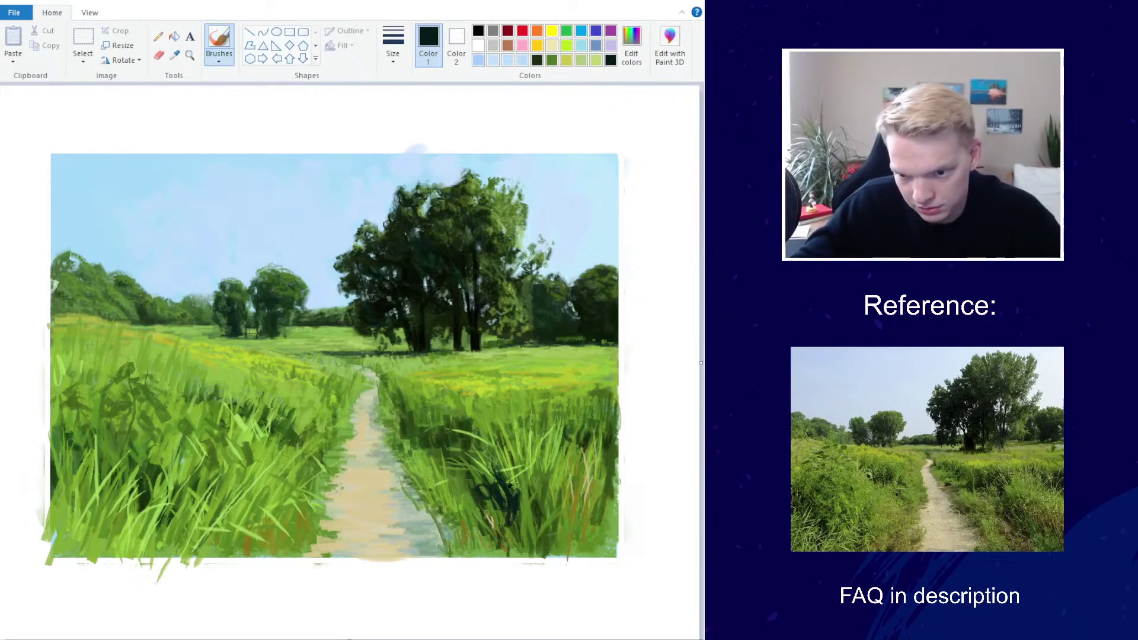
pyautogui.moveTo(517, 521)
pyautogui.mouseDown()
pyautogui.moveTo(492, 463)
pyautogui.moveTo(483, 487)
pyautogui.moveTo(460, 459)
pyautogui.mouseUp()
# Soften the shadow patch in the right grass with blades of mid green sampled from the grass beside it
pyautogui.click(175, 54)
pyautogui.click(516, 516)
pyautogui.moveTo(518, 540); pyautogui.dragTo(495, 484)
pyautogui.moveTo(495, 471); pyautogui.dragTo(521, 515)
pyautogui.scroll(-5, 491, 359)
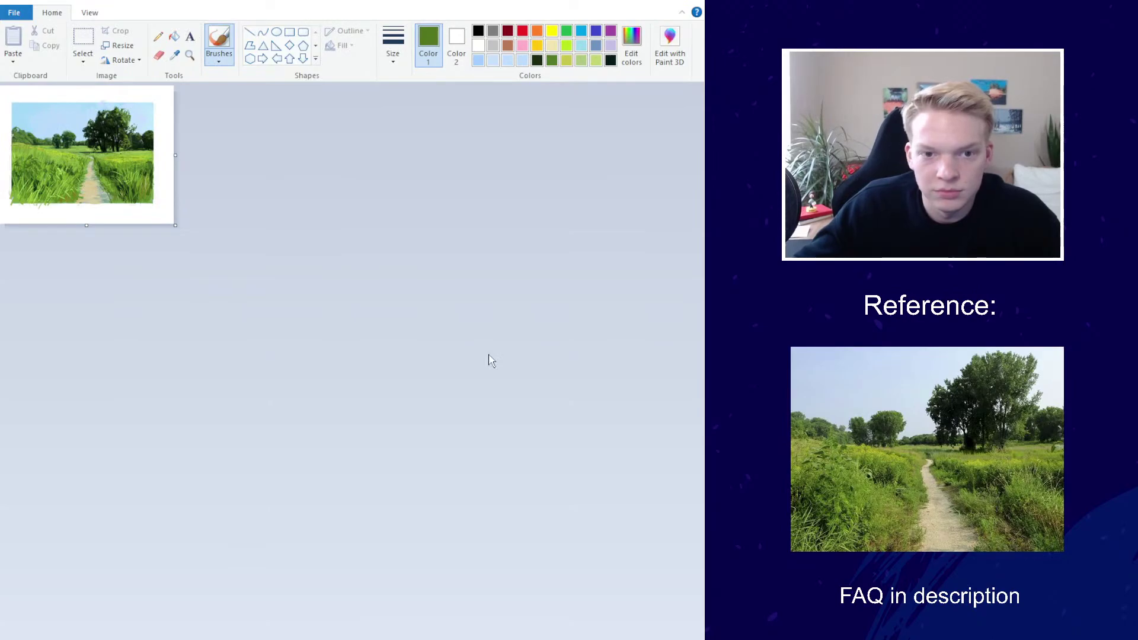
pyautogui.scroll(5, 491, 360)
# Paint short mid-green grass blades across the upper part of the grass left of the path
pyautogui.moveTo(198, 393); pyautogui.dragTo(214, 369)
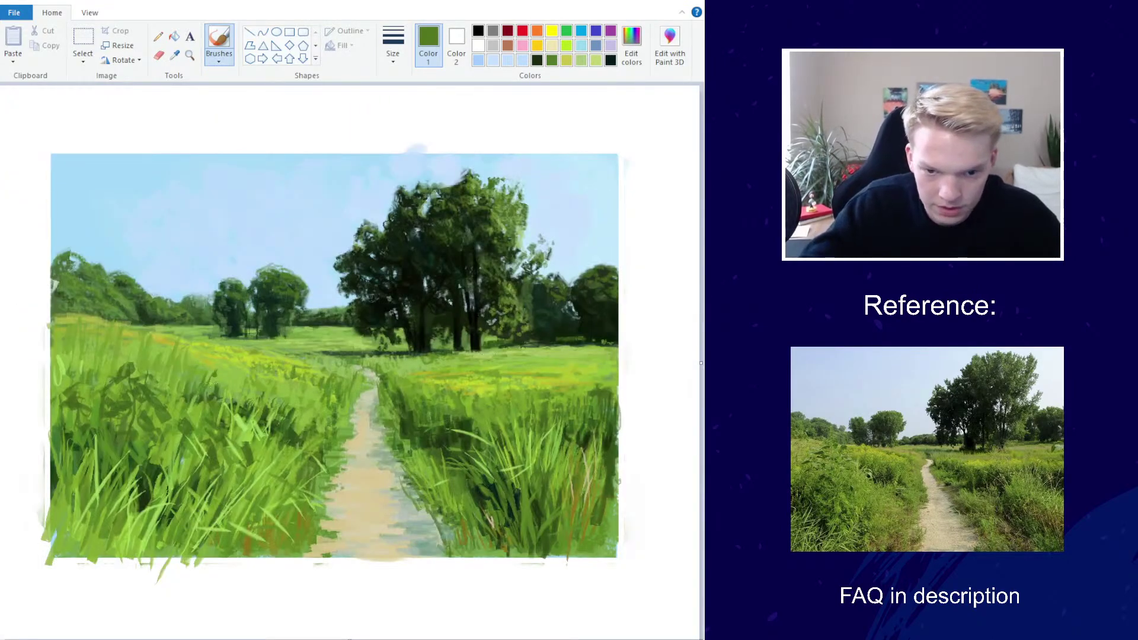
pyautogui.moveTo(225, 415); pyautogui.dragTo(232, 391)
pyautogui.moveTo(229, 423)
pyautogui.mouseDown()
pyautogui.moveTo(256, 364)
pyautogui.moveTo(271, 371)
pyautogui.mouseUp()
pyautogui.moveTo(262, 396); pyautogui.dragTo(283, 373)
pyautogui.moveTo(275, 401); pyautogui.dragTo(285, 373)
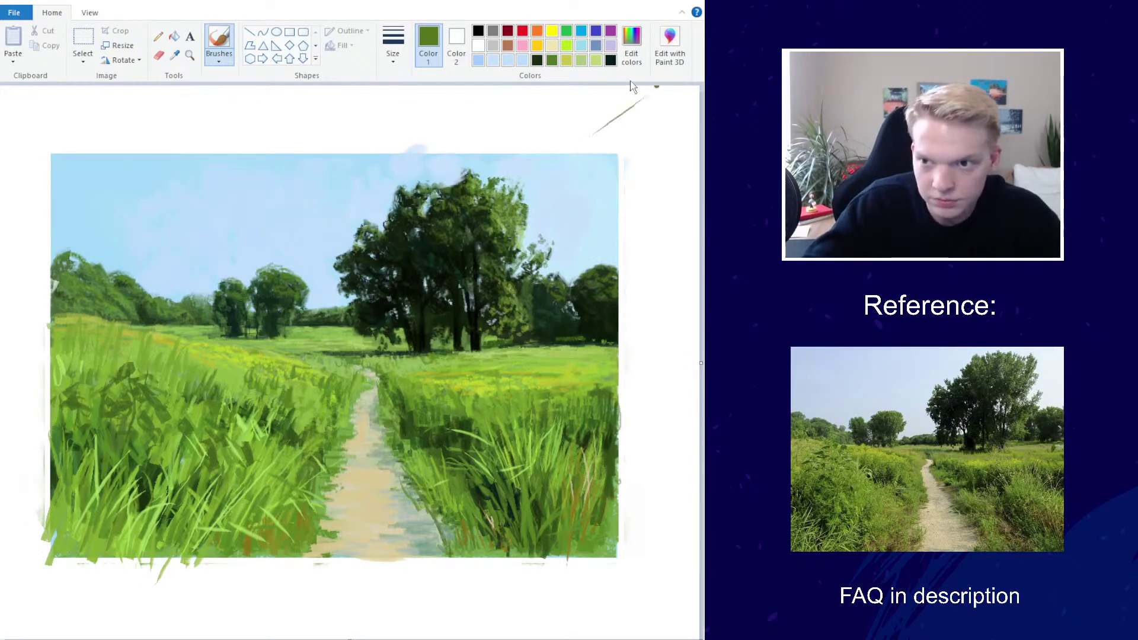
# Mix a yellow-green of RGB 151, 180, 37 and add highlights to the upper grass on both sides of the path
pyautogui.click(631, 45)
pyautogui.click(377, 282)
pyautogui.click(488, 310)
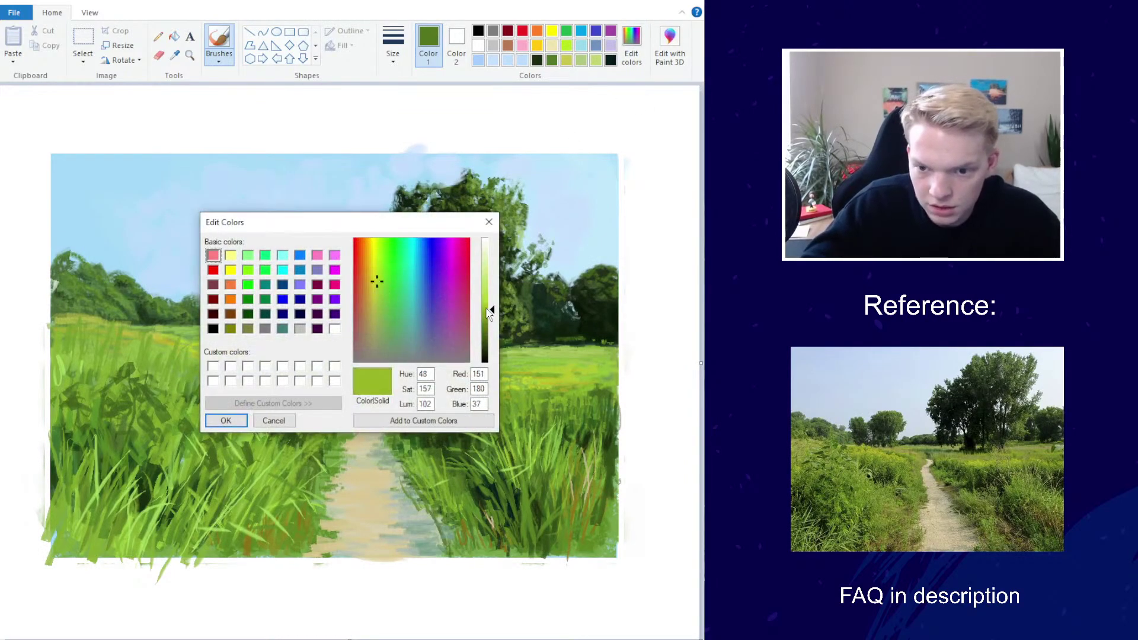
pyautogui.click(232, 419)
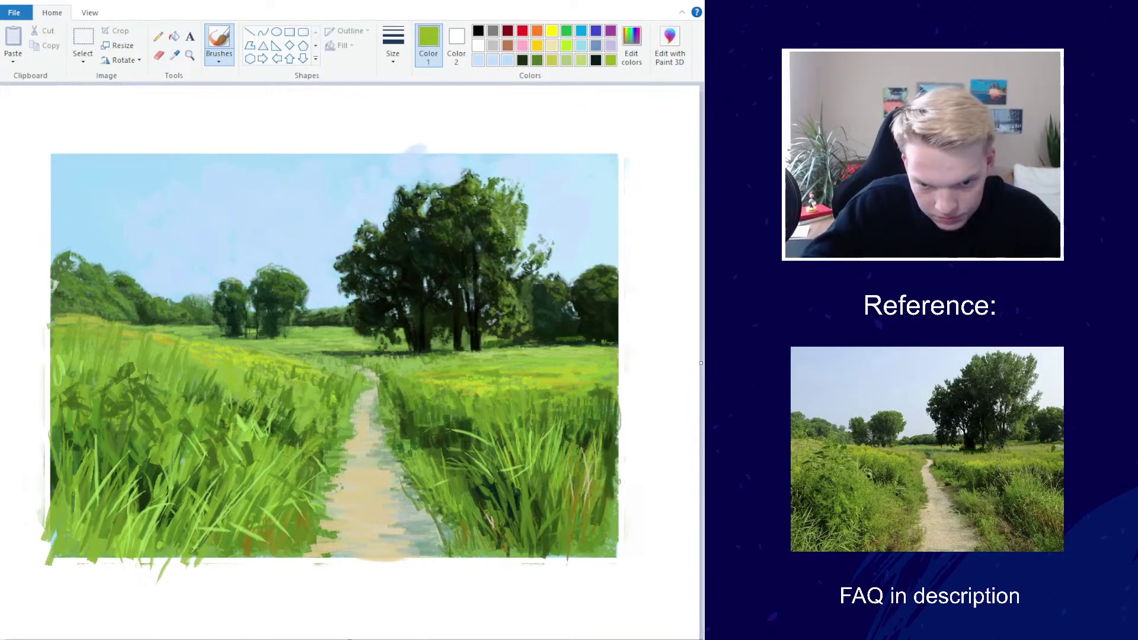
pyautogui.moveTo(140, 355); pyautogui.dragTo(147, 372)
pyautogui.moveTo(173, 362); pyautogui.dragTo(176, 379)
pyautogui.moveTo(198, 371); pyautogui.dragTo(206, 383)
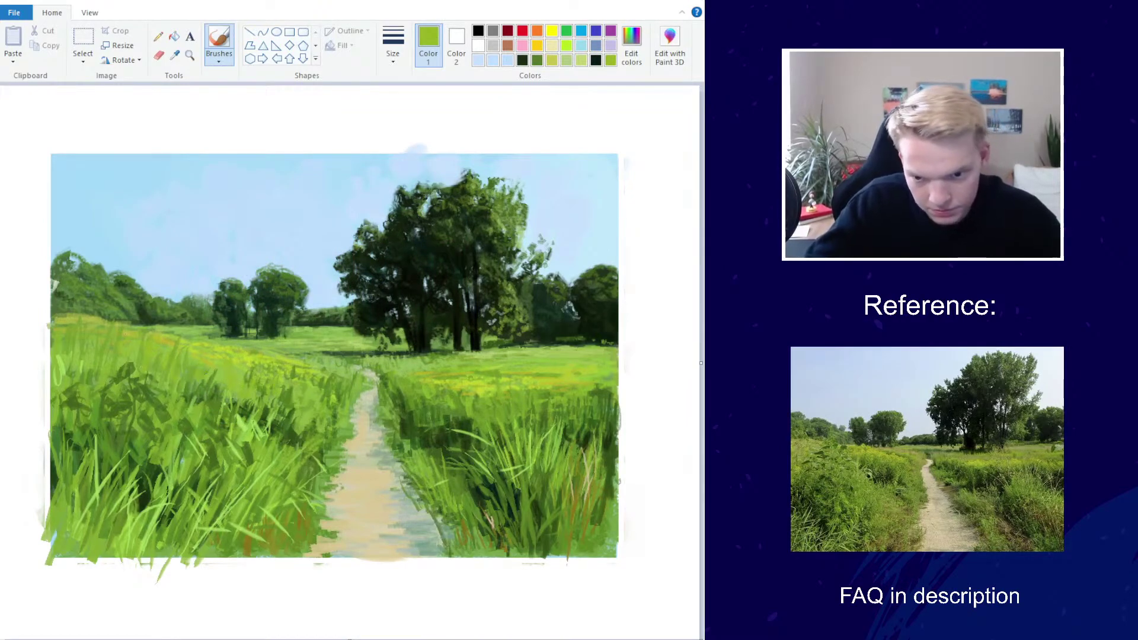
pyautogui.moveTo(440, 414); pyautogui.dragTo(447, 422)
pyautogui.moveTo(414, 392)
pyautogui.mouseDown()
pyautogui.moveTo(422, 407)
pyautogui.moveTo(452, 412)
pyautogui.mouseUp()
pyautogui.moveTo(459, 410)
pyautogui.mouseDown()
pyautogui.moveTo(466, 424)
pyautogui.moveTo(540, 390)
pyautogui.mouseUp()
# Paint long yellow-green blades through the middle and foreground grass left of the path
pyautogui.moveTo(267, 449); pyautogui.dragTo(274, 403)
pyautogui.moveTo(239, 474); pyautogui.dragTo(253, 442)
pyautogui.moveTo(271, 427); pyautogui.dragTo(285, 408)
pyautogui.moveTo(232, 505); pyautogui.dragTo(252, 463)
pyautogui.moveTo(138, 500); pyautogui.dragTo(172, 421)
pyautogui.moveTo(184, 430); pyautogui.dragTo(189, 418)
pyautogui.moveTo(156, 513); pyautogui.dragTo(189, 424)
pyautogui.moveTo(156, 534)
pyautogui.mouseDown()
pyautogui.moveTo(183, 490)
pyautogui.moveTo(210, 488)
pyautogui.mouseUp()
pyautogui.moveTo(178, 544); pyautogui.dragTo(186, 532)
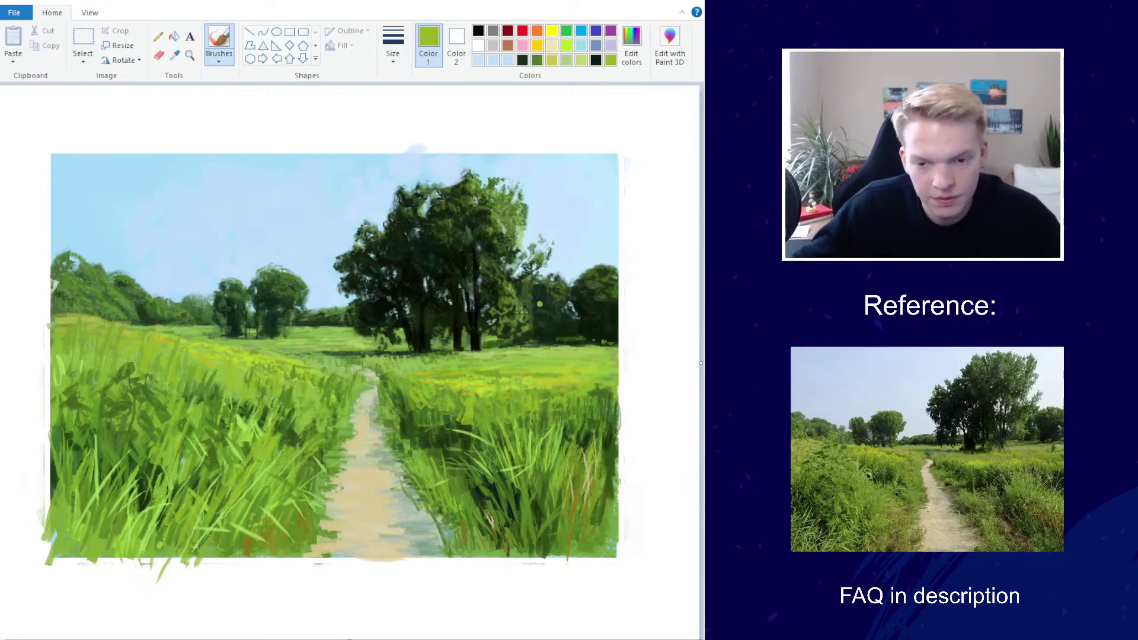
# Add yellow-green grass blades along both edges of the path, from the foreground to its far end
pyautogui.moveTo(311, 557); pyautogui.dragTo(319, 519)
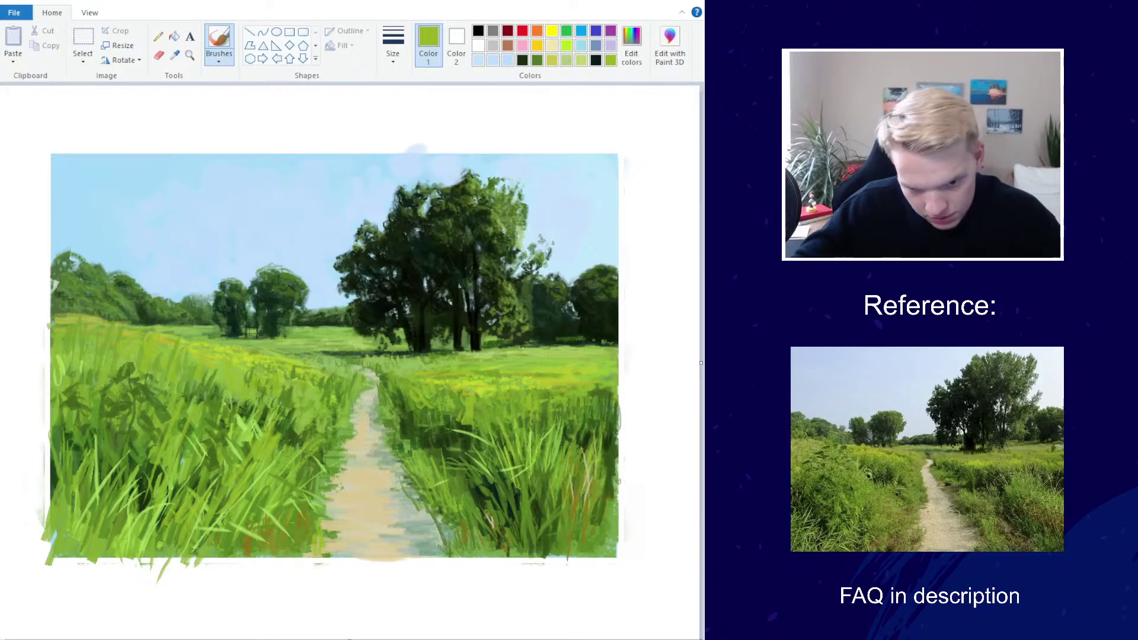
pyautogui.moveTo(447, 541); pyautogui.dragTo(450, 528)
pyautogui.moveTo(419, 491)
pyautogui.mouseDown()
pyautogui.moveTo(409, 470)
pyautogui.moveTo(420, 437)
pyautogui.mouseUp()
pyautogui.moveTo(434, 475)
pyautogui.mouseDown()
pyautogui.moveTo(428, 449)
pyautogui.moveTo(379, 406)
pyautogui.moveTo(379, 369)
pyautogui.mouseUp()
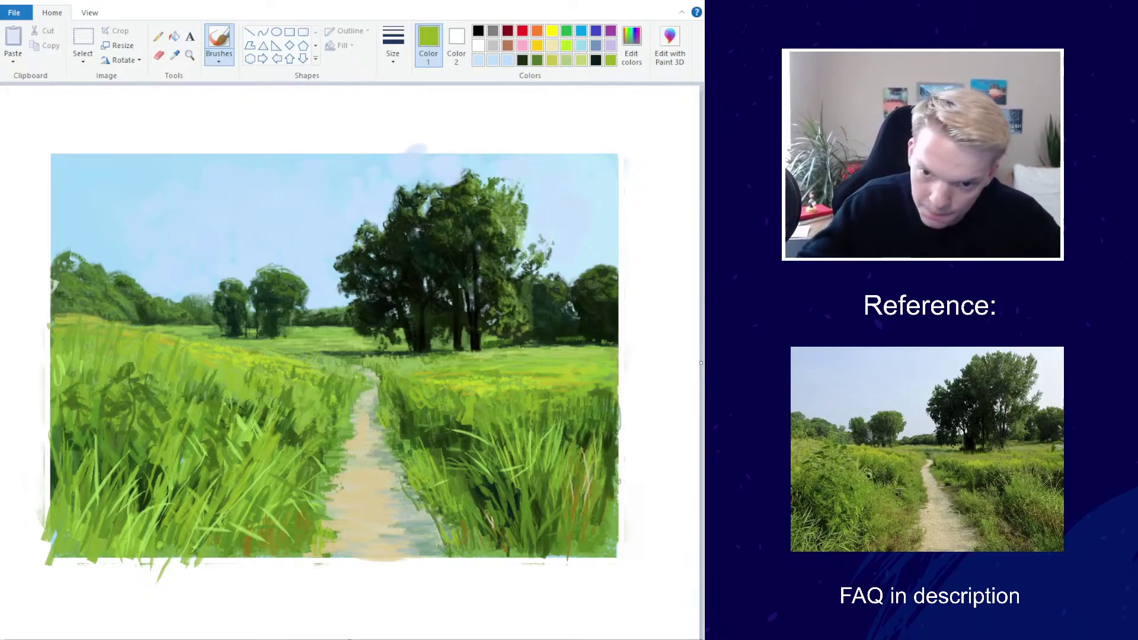
pyautogui.scroll(-3, 353, 359)
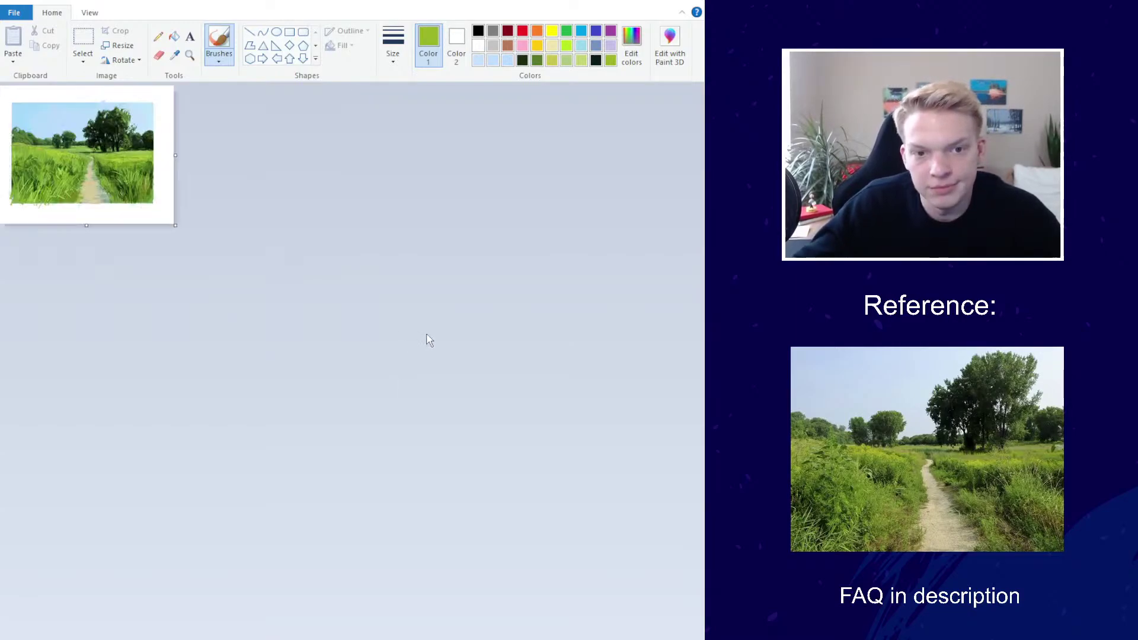
pyautogui.scroll(3, 446, 345)
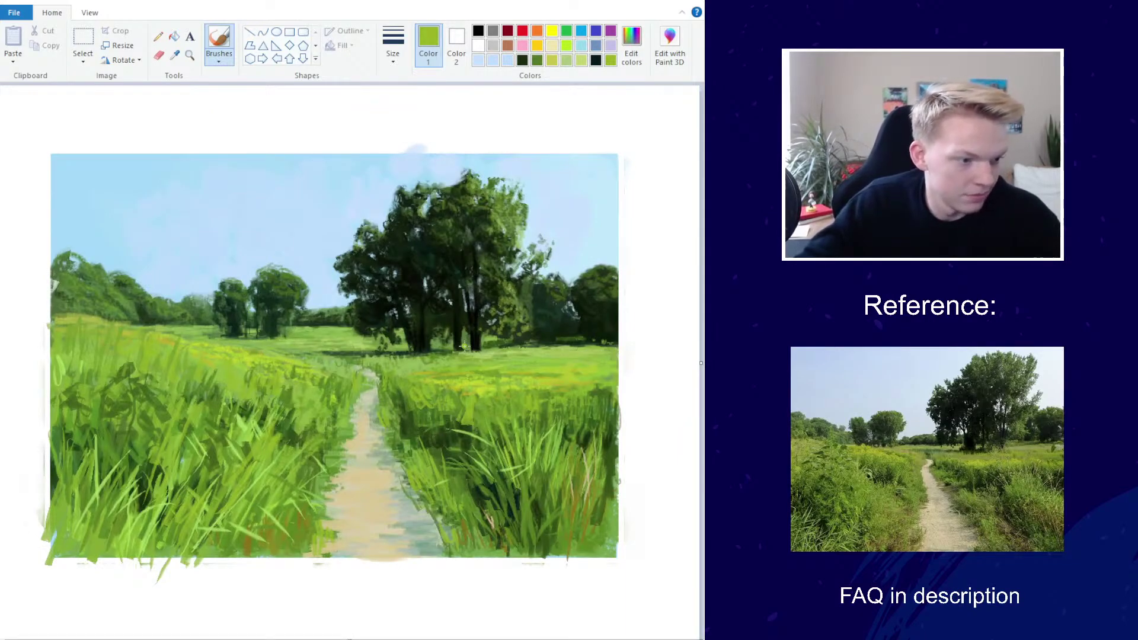
# Paint over the stray blue smudge above the sky with white sampled from the margin, and choose the largest brush size
pyautogui.click(174, 55)
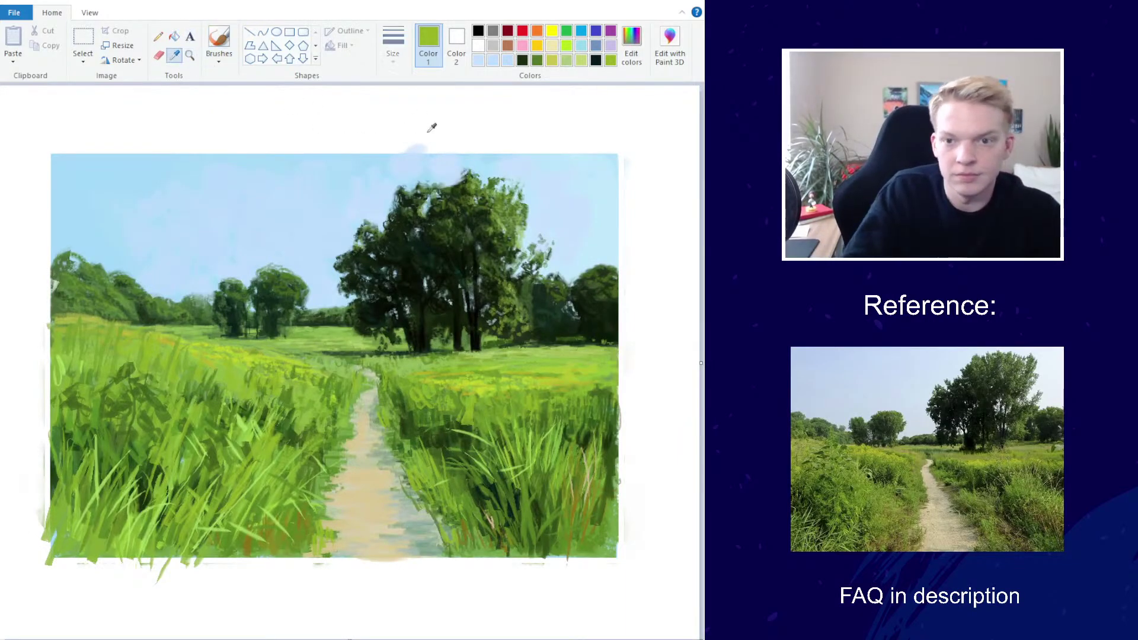
pyautogui.click(428, 131)
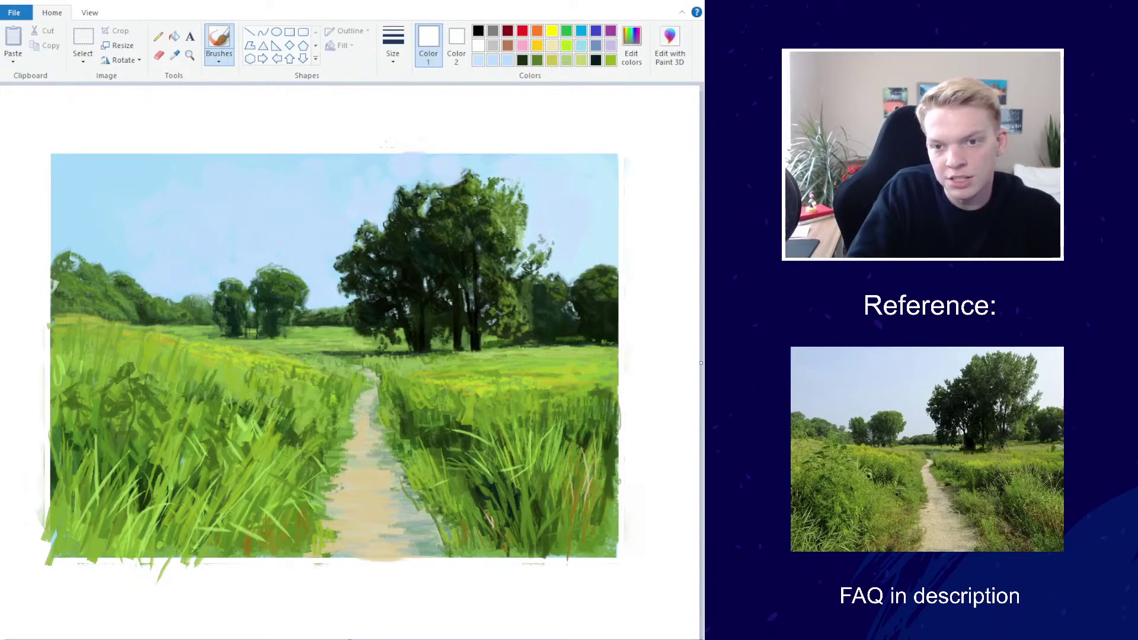
pyautogui.click(393, 45)
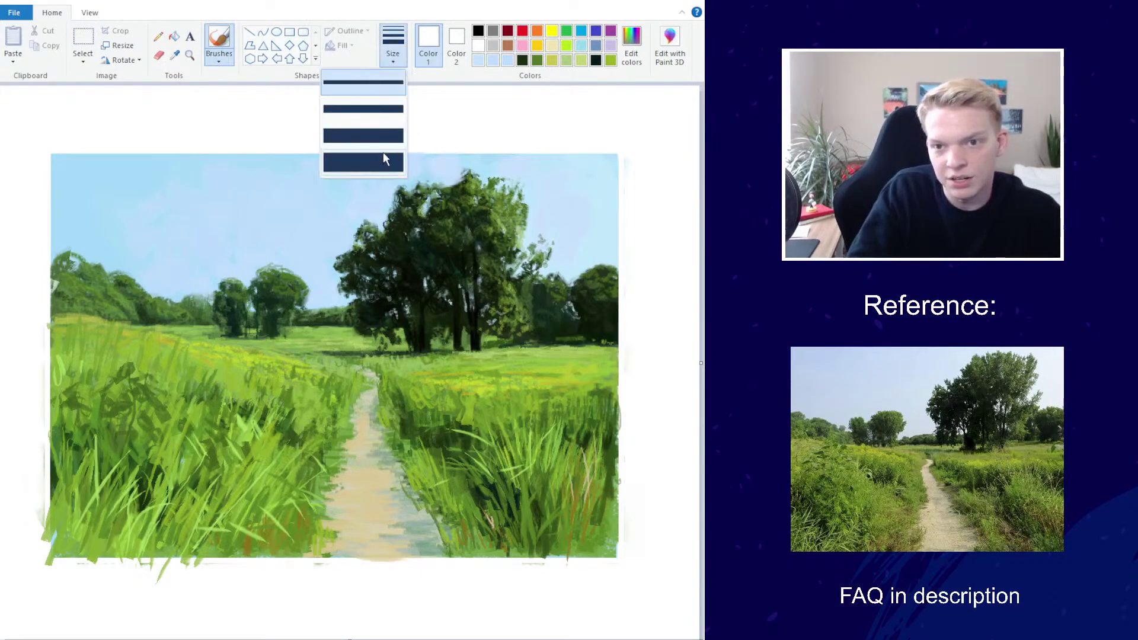
pyautogui.click(385, 156)
# Sample pale blue from the sky above the big tree and brush it over the sky and the small middle tree's crown
pyautogui.click(174, 55)
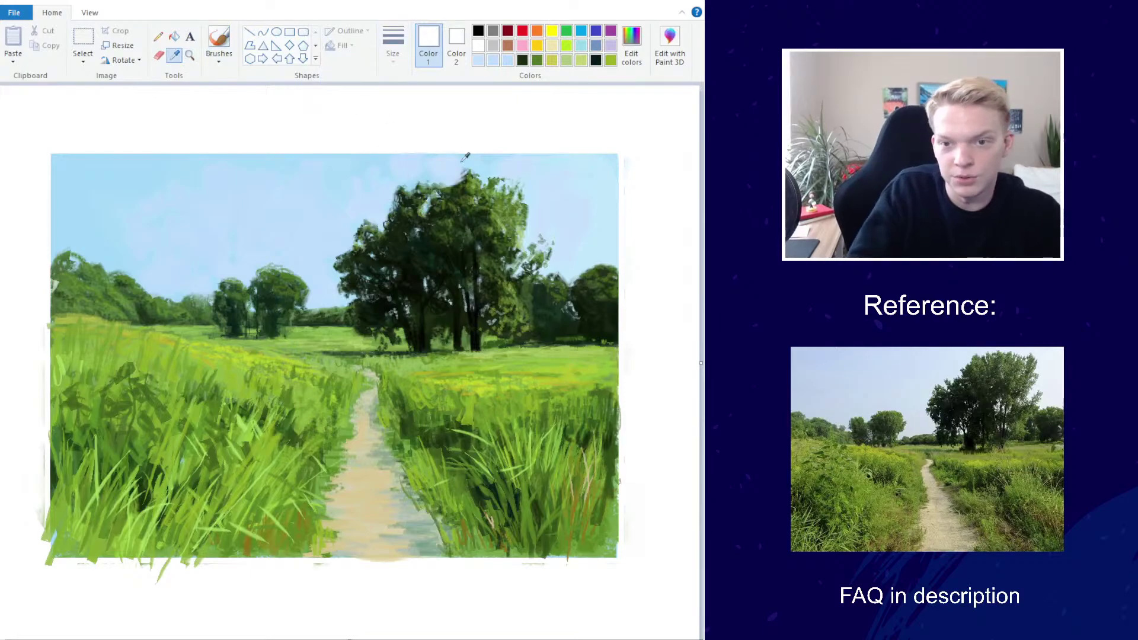
pyautogui.click(443, 164)
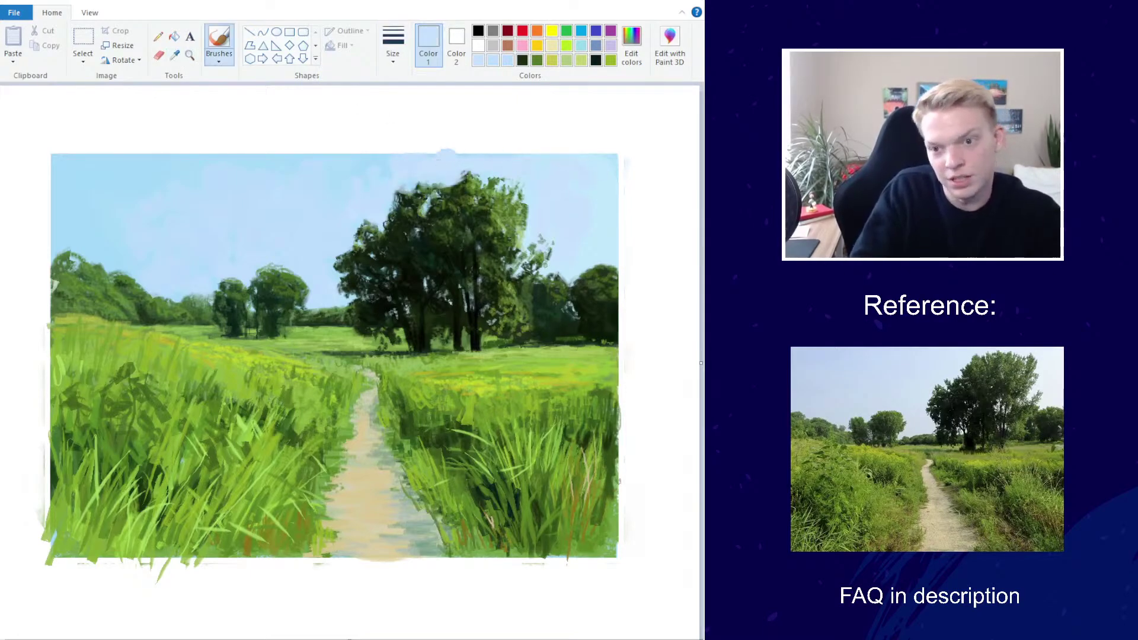
pyautogui.moveTo(282, 274); pyautogui.dragTo(330, 307)
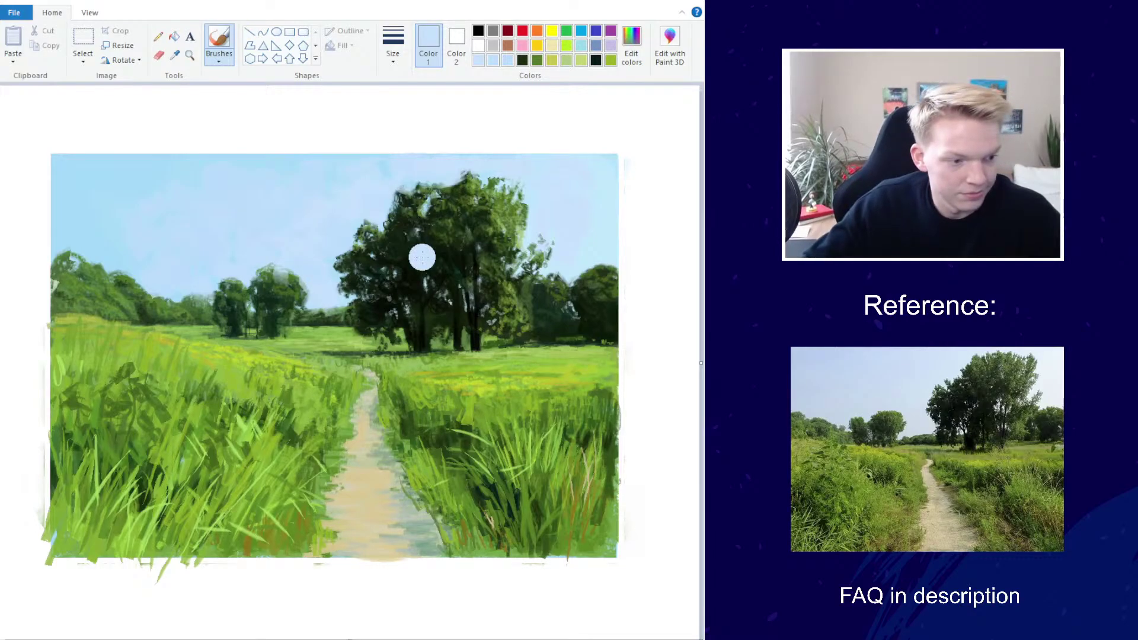
pyautogui.scroll(-2, 422, 256)
pyautogui.scroll(3, 413, 259)
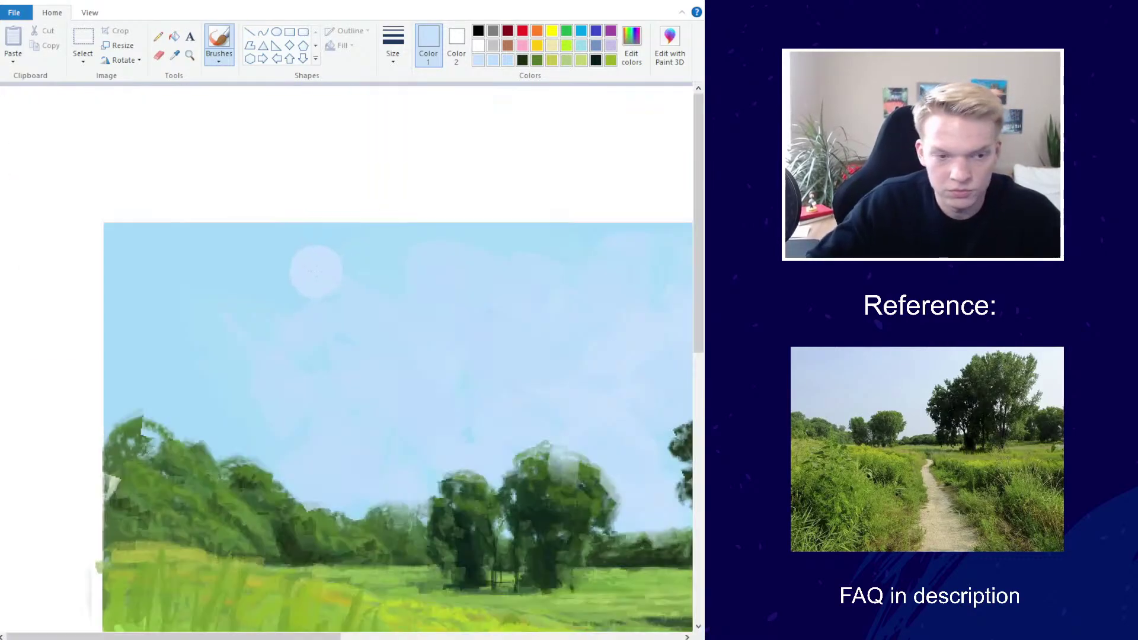
pyautogui.scroll(-1, 253, 198)
# Sample light blue from the open sky and paint it along the sky's upper edge left of the big tree
pyautogui.click(174, 54)
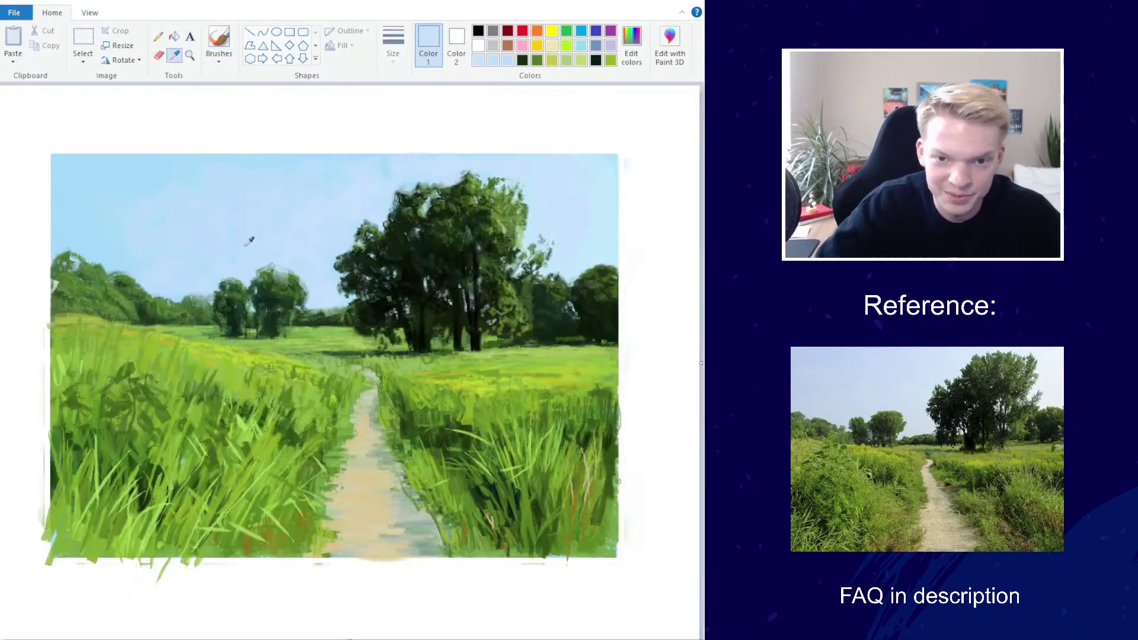
pyautogui.click(249, 241)
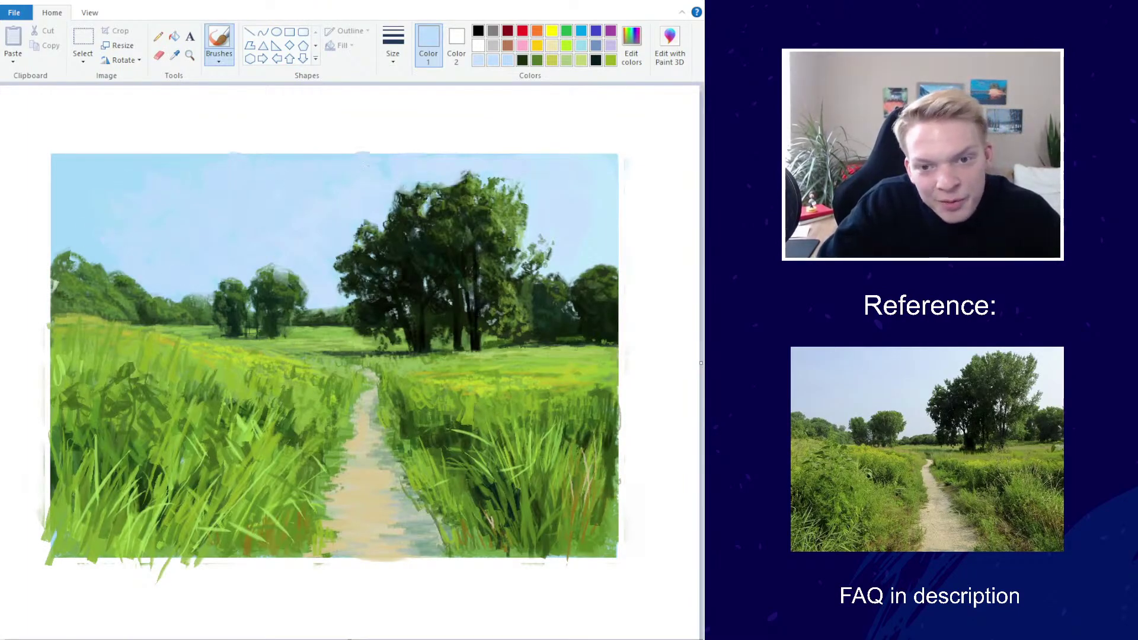
pyautogui.moveTo(356, 151); pyautogui.dragTo(153, 151)
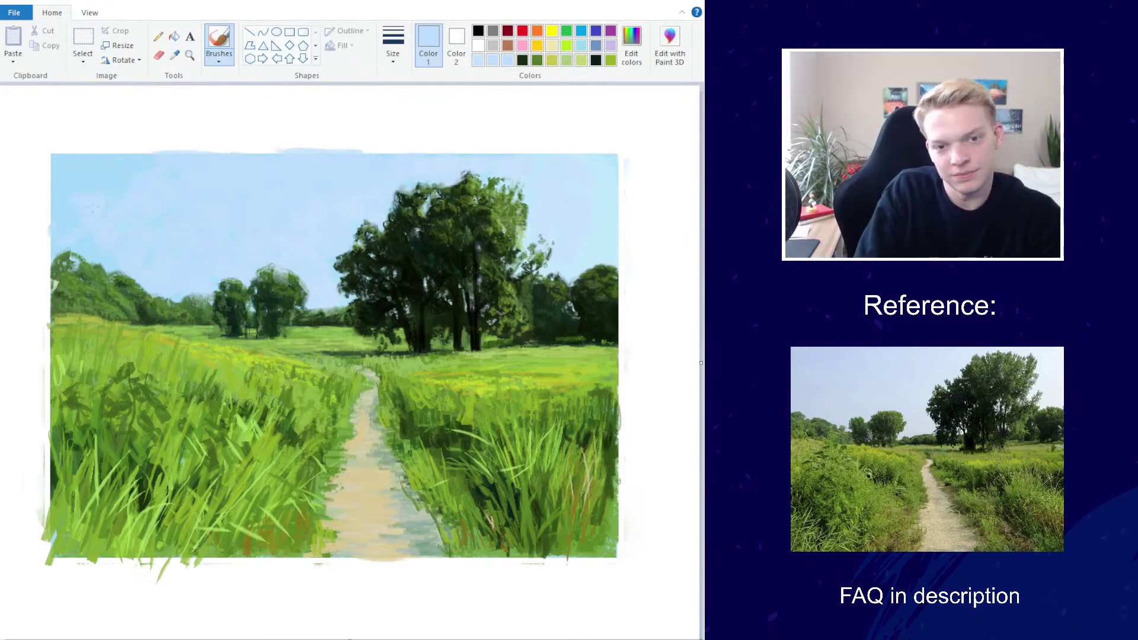
pyautogui.scroll(-5, 332, 236)
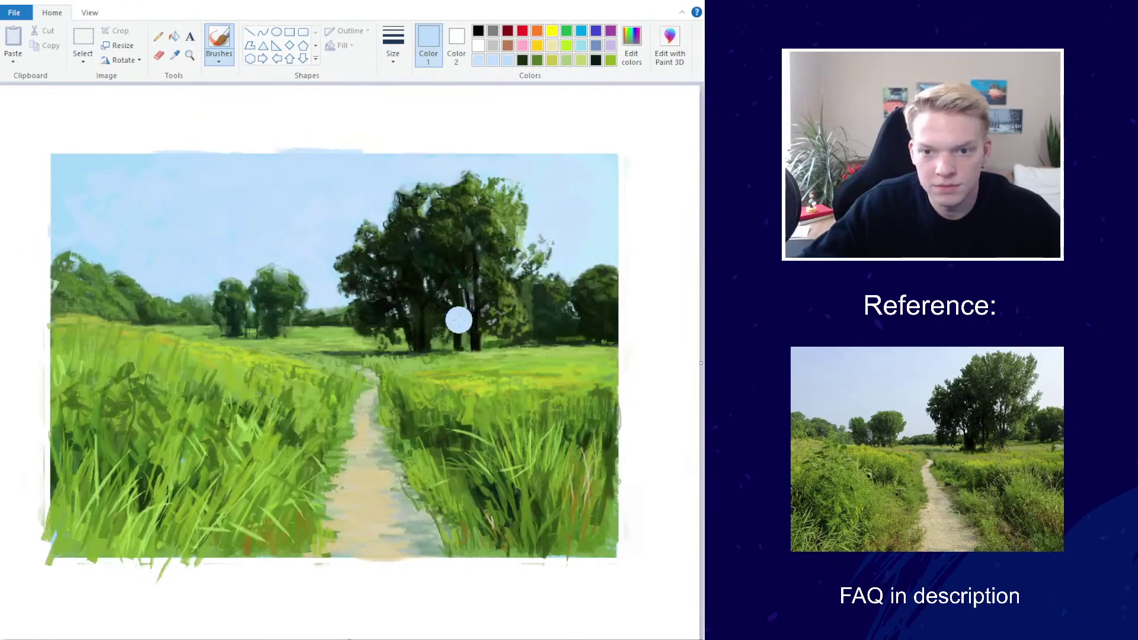
# Mix a lighter blue, brush it into the sky right of the big tree, and compare the strokes by undoing and redoing them
pyautogui.click(632, 43)
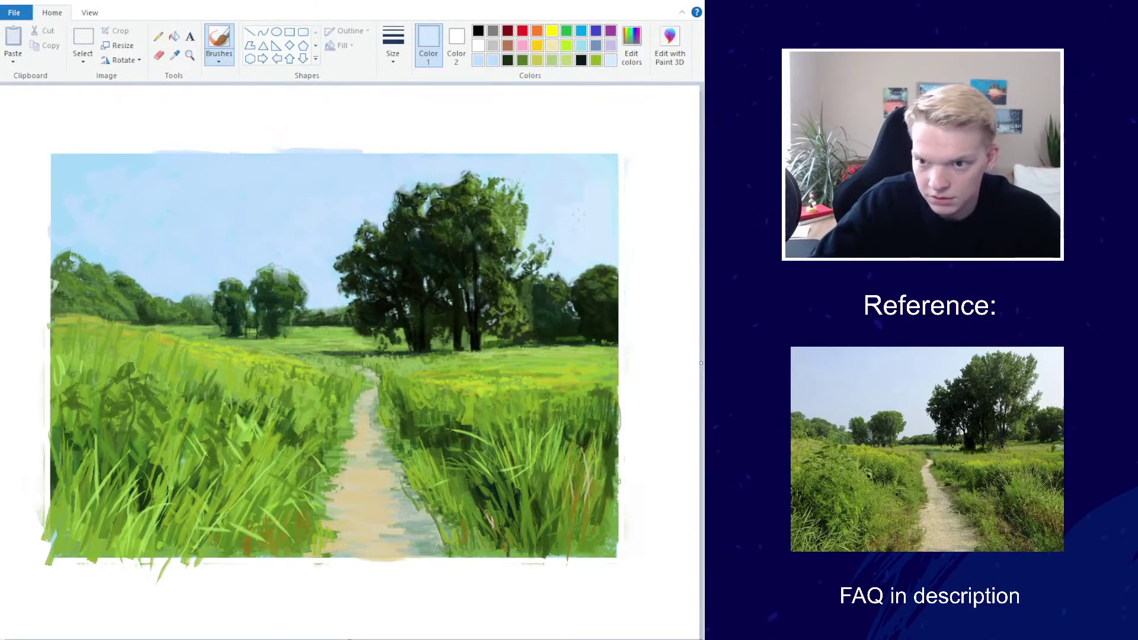
pyautogui.moveTo(523, 192)
pyautogui.mouseDown()
pyautogui.moveTo(525, 234)
pyautogui.moveTo(551, 269)
pyautogui.moveTo(514, 196)
pyautogui.moveTo(525, 190)
pyautogui.moveTo(511, 200)
pyautogui.mouseUp()
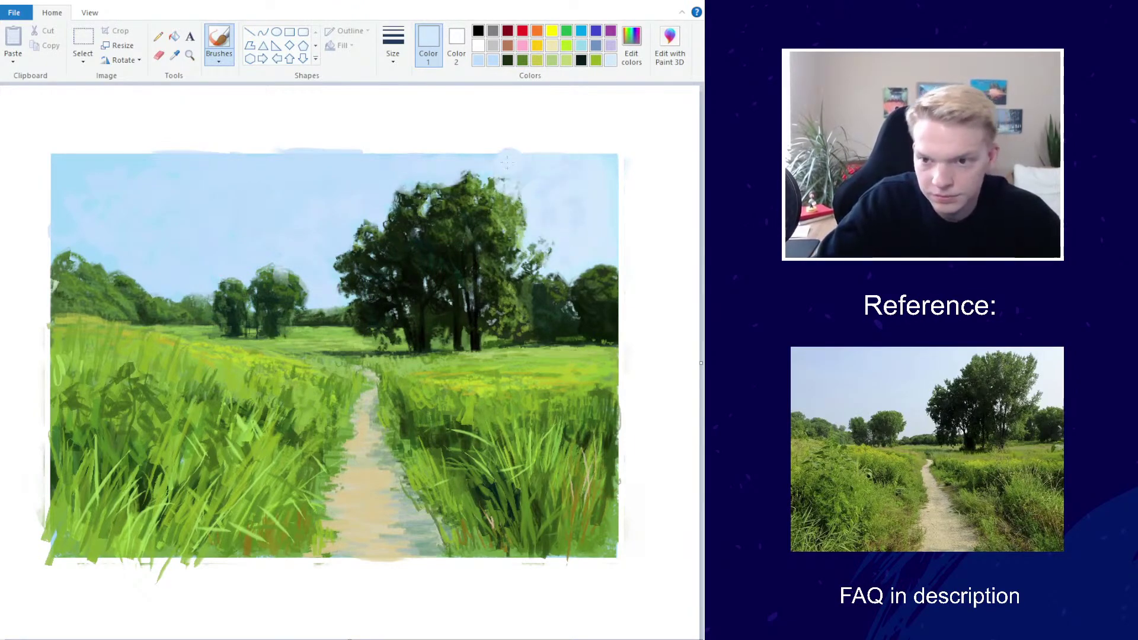
pyautogui.moveTo(486, 153)
pyautogui.mouseDown()
pyautogui.moveTo(534, 173)
pyautogui.moveTo(503, 201)
pyautogui.mouseUp()
pyautogui.hotkey('ctrl', 'z')
pyautogui.hotkey('ctrl', 'z')
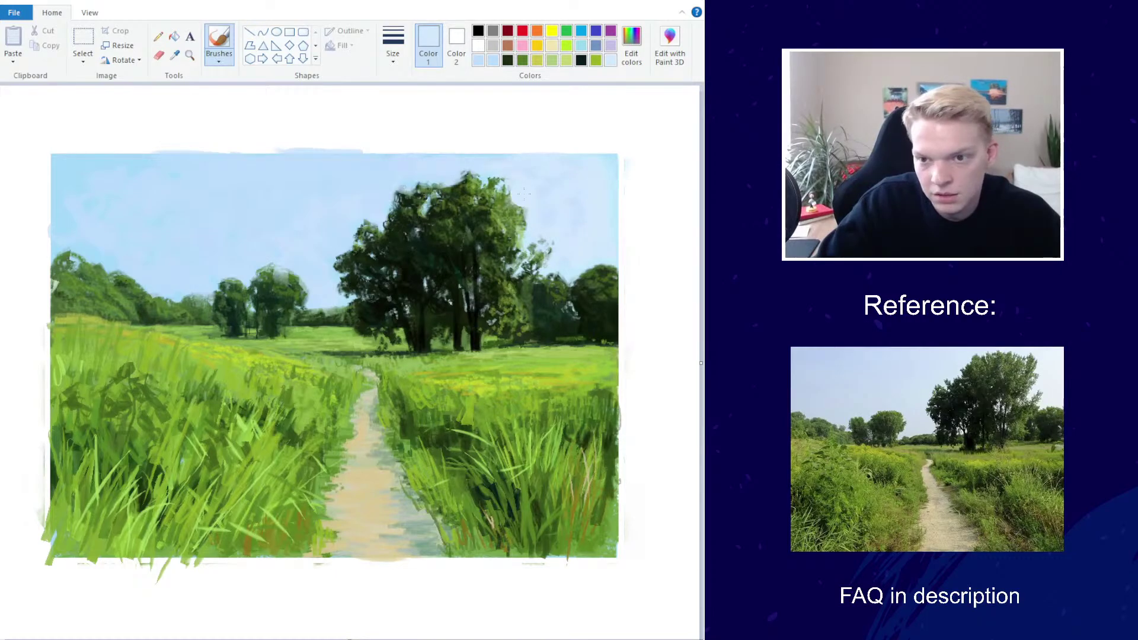
pyautogui.hotkey('ctrl', 'y')
pyautogui.hotkey('ctrl', 'z')
pyautogui.hotkey('ctrl', 'y')
pyautogui.hotkey('ctrl', 'z')
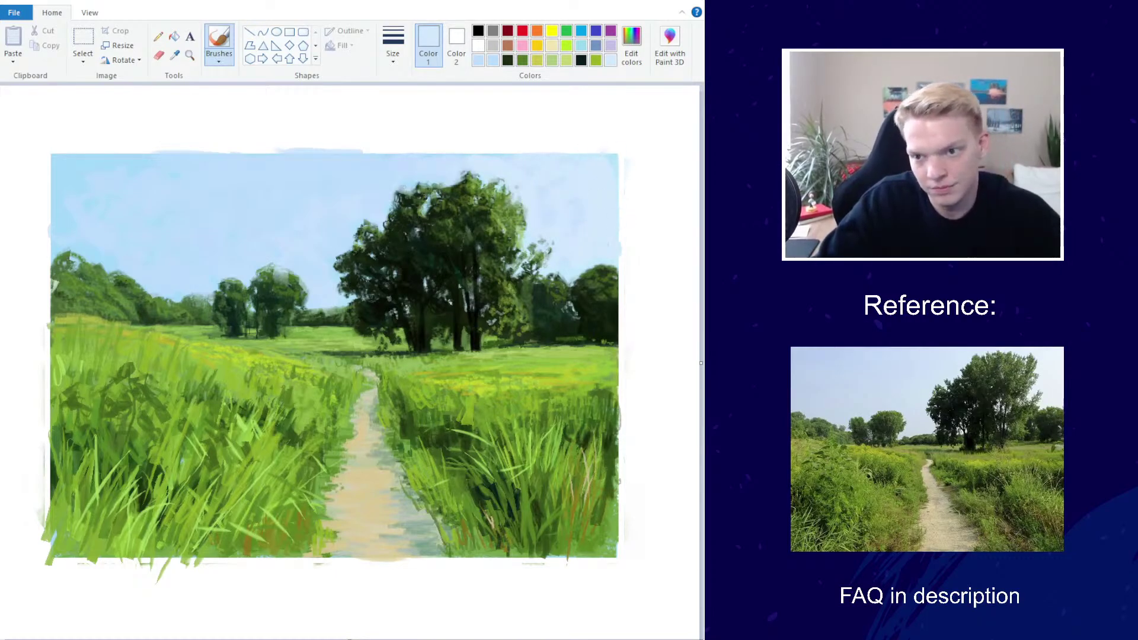
# Paint the pale blue along the sky's upper edge above and beside the big tree, undoing the last stroke
pyautogui.moveTo(598, 148); pyautogui.dragTo(415, 157)
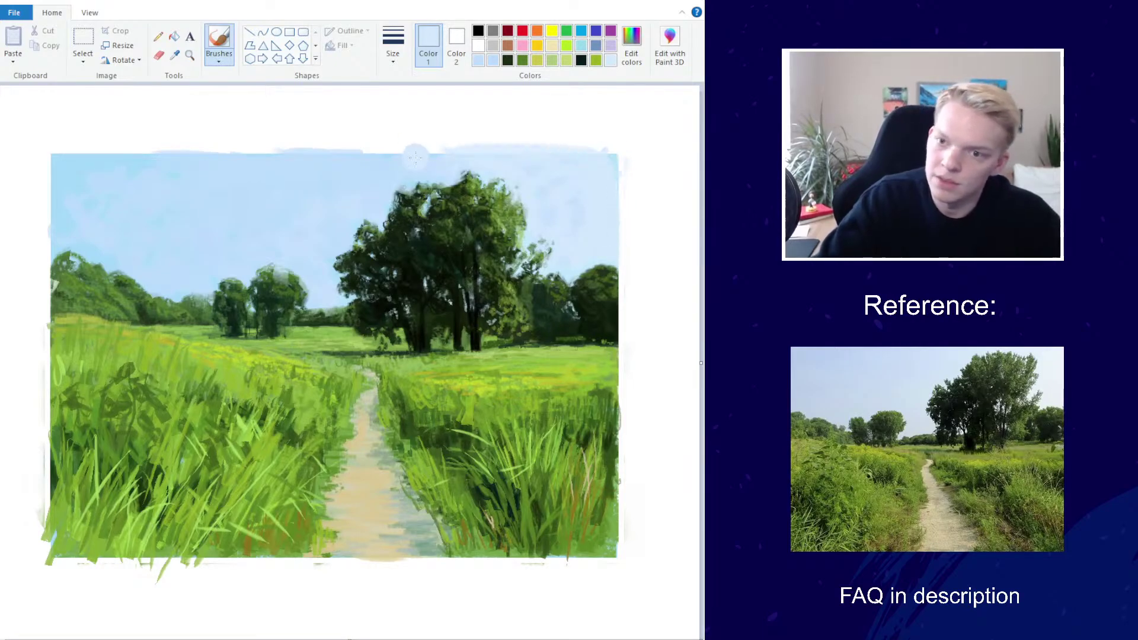
pyautogui.hotkey('ctrl', 'z')
pyautogui.scroll(-3, 424, 241)
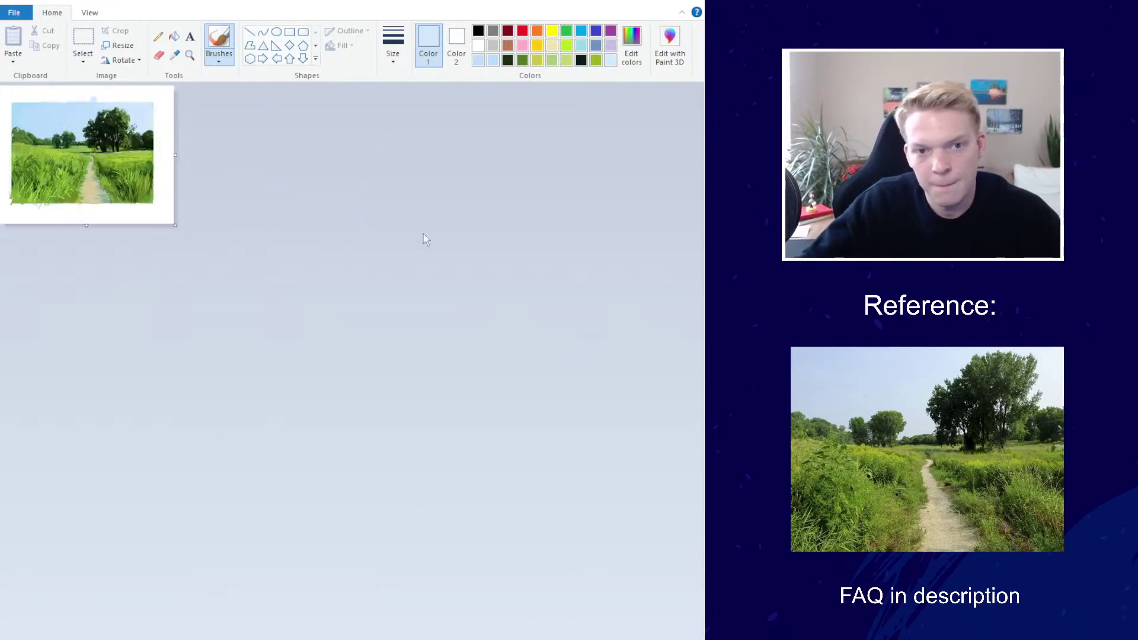
pyautogui.scroll(3, 429, 424)
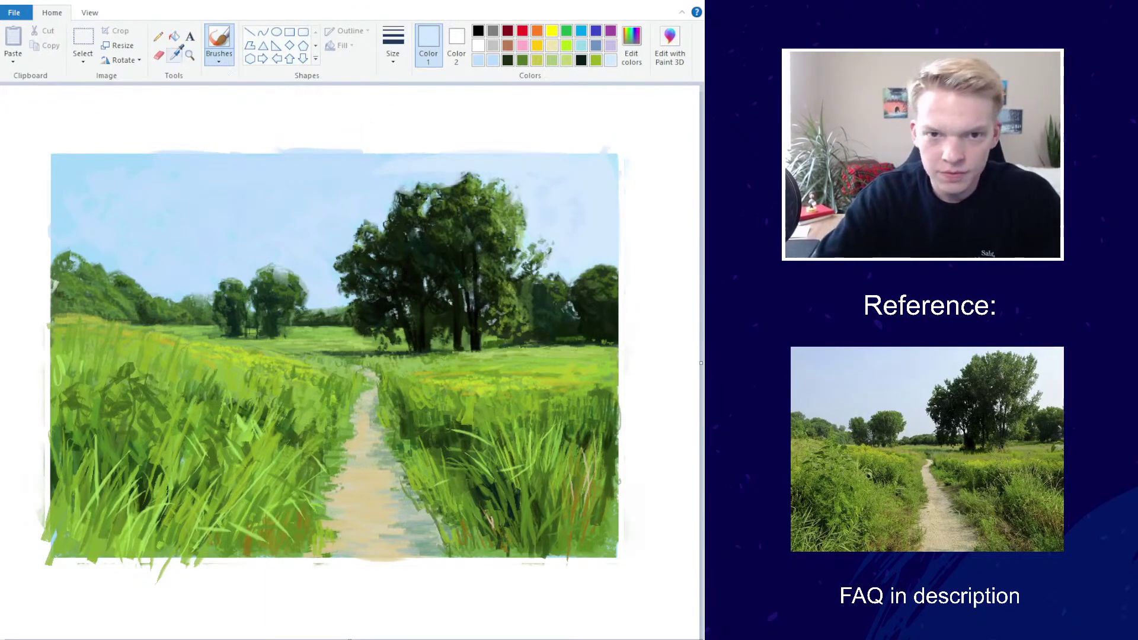
# Sample near-black from the big tree's trunks and darken the base of its leftmost trunk
pyautogui.click(174, 54)
pyautogui.click(411, 334)
pyautogui.moveTo(414, 337)
pyautogui.mouseDown()
pyautogui.moveTo(419, 322)
pyautogui.moveTo(425, 344)
pyautogui.moveTo(410, 351)
pyautogui.mouseUp()
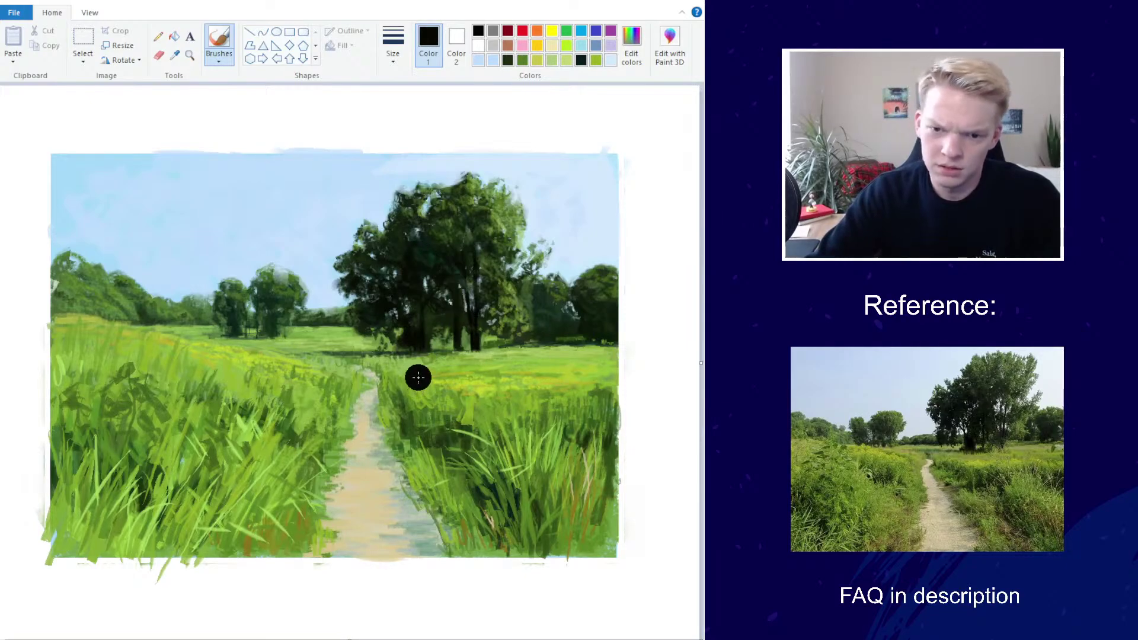
# Sample dark green from the small middle tree, paint over the pale patch on its crown, and change the brush size
pyautogui.click(175, 55)
pyautogui.click(277, 274)
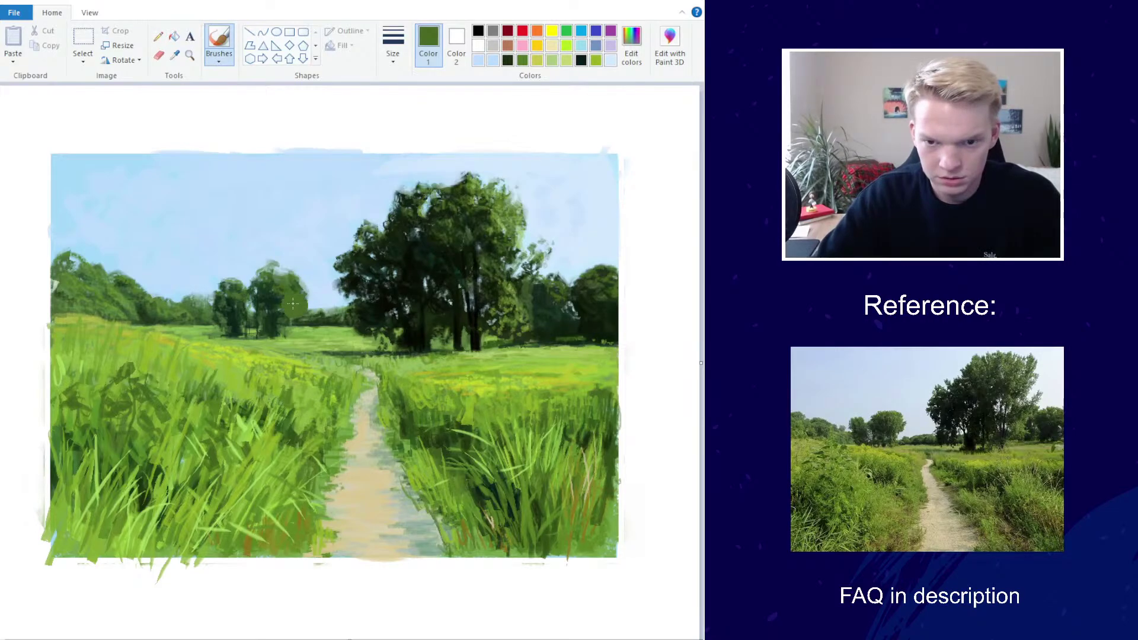
pyautogui.click(393, 48)
pyautogui.click(360, 158)
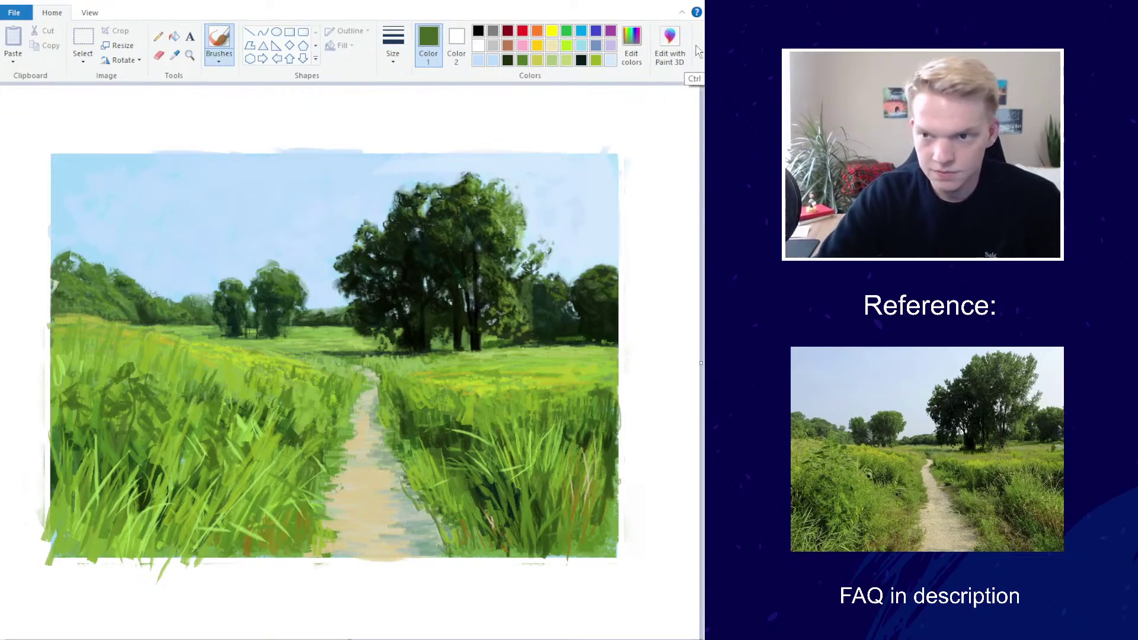
# Define the distant treeline with its sampled grey-green, and trim the far-left tree crowns with sampled sky blue
pyautogui.click(174, 54)
pyautogui.click(202, 300)
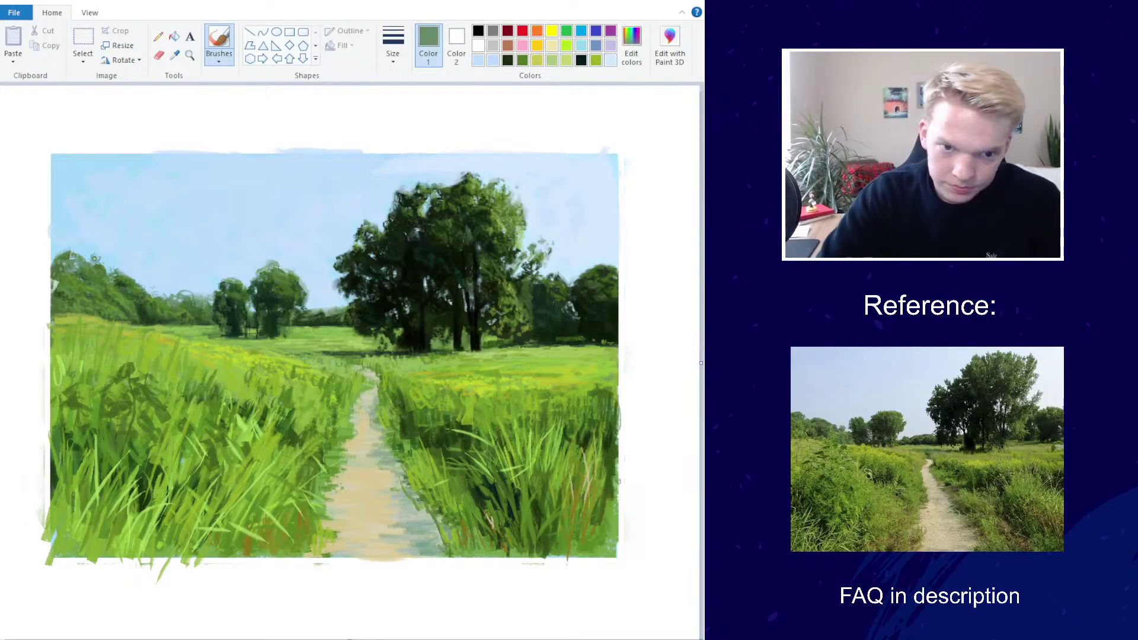
pyautogui.click(175, 55)
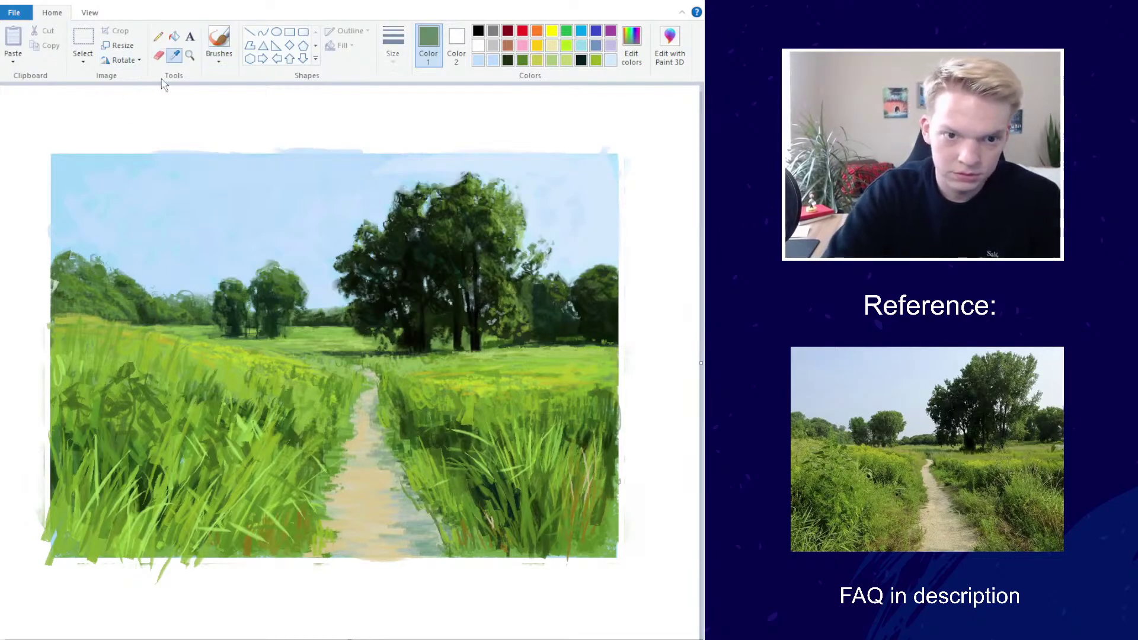
pyautogui.click(109, 263)
pyautogui.moveTo(97, 260); pyautogui.dragTo(83, 261)
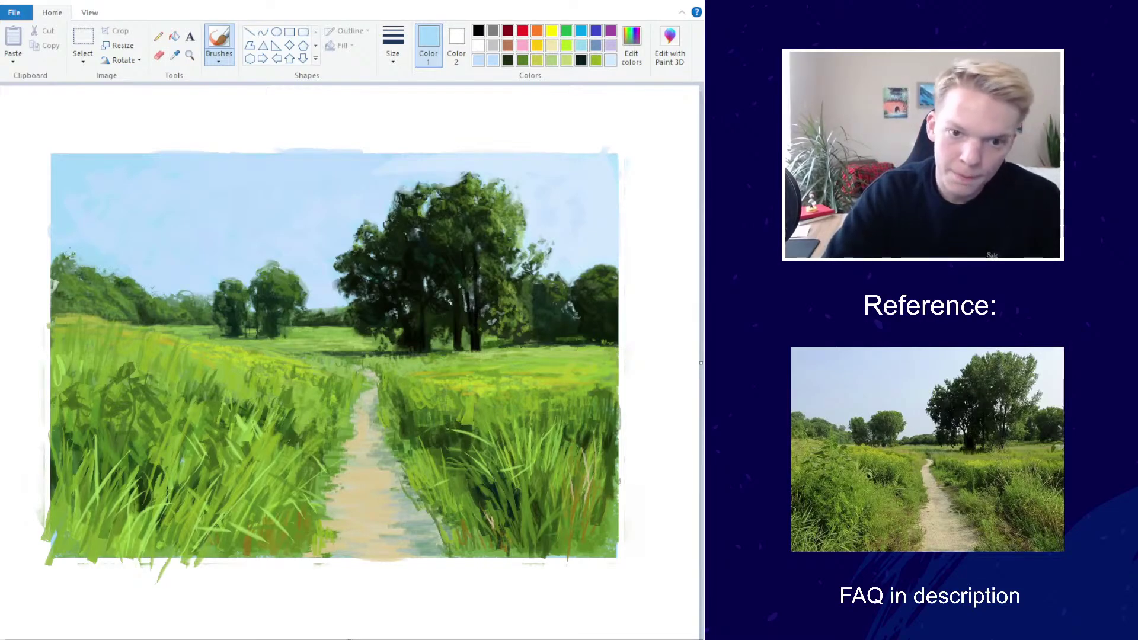
# Sample the muted blue-green at the far-left tree crowns and add soft, loose foliage along their upper edge
pyautogui.click(174, 55)
pyautogui.click(83, 263)
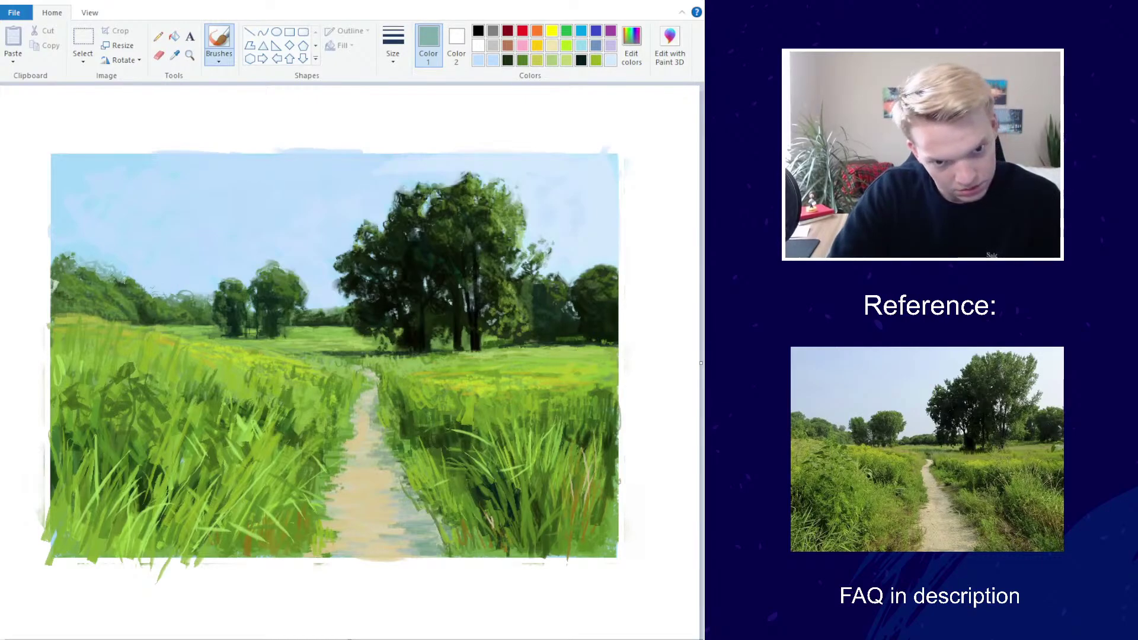
pyautogui.scroll(-5, 311, 280)
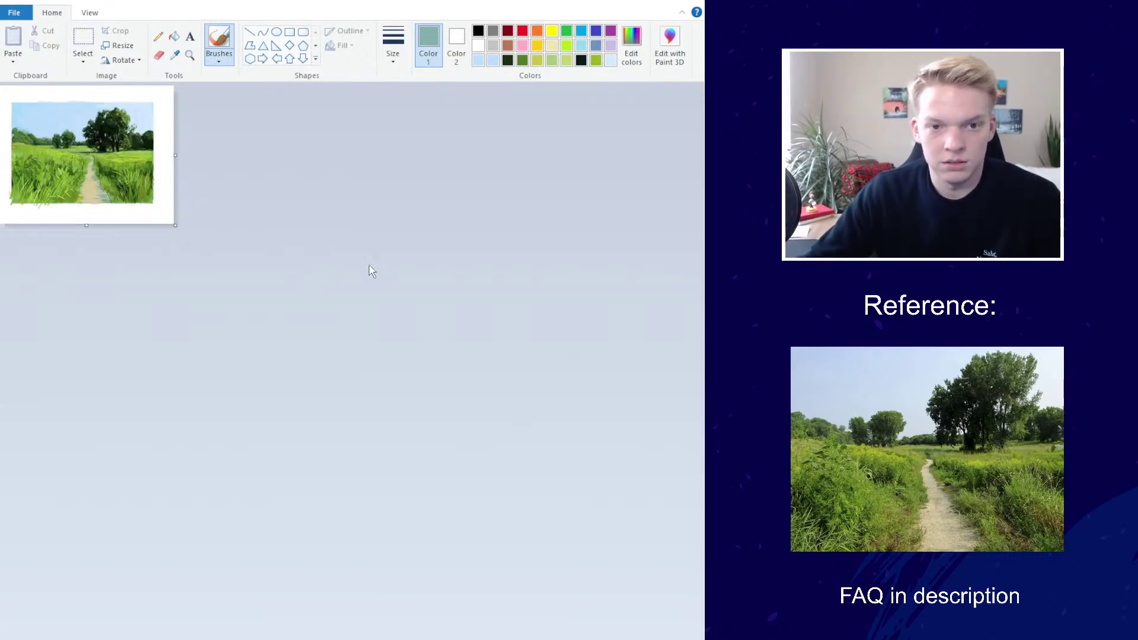
pyautogui.scroll(5, 466, 306)
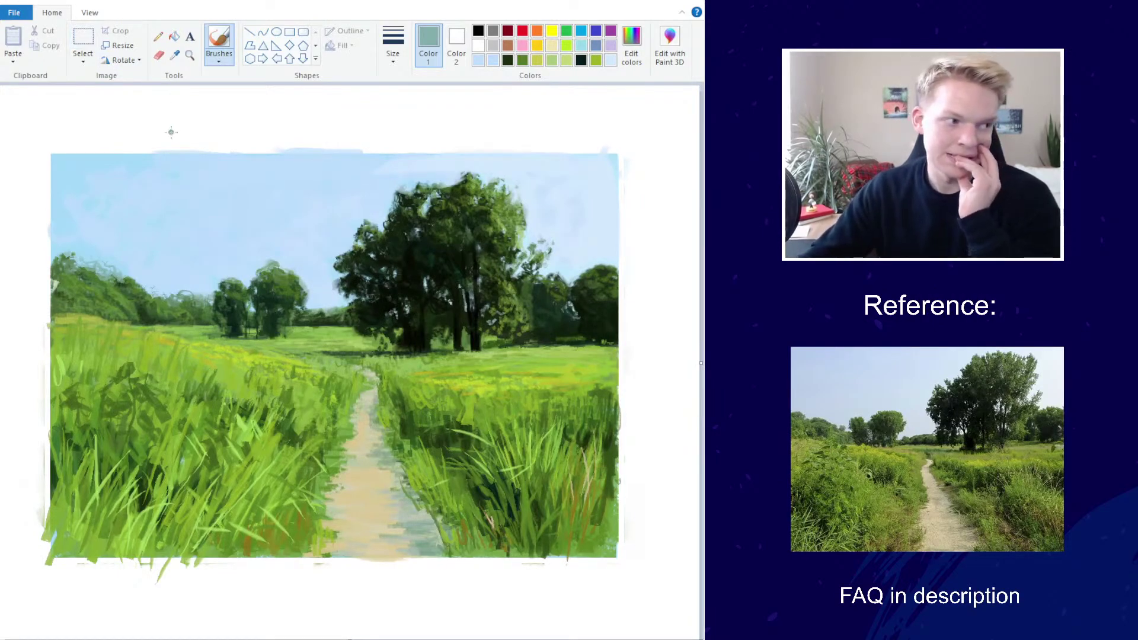
# Mix a dark blue of RGB 9, 56, 85 and paint a stroke into the big tree's foliage with the largest brush
pyautogui.click(632, 57)
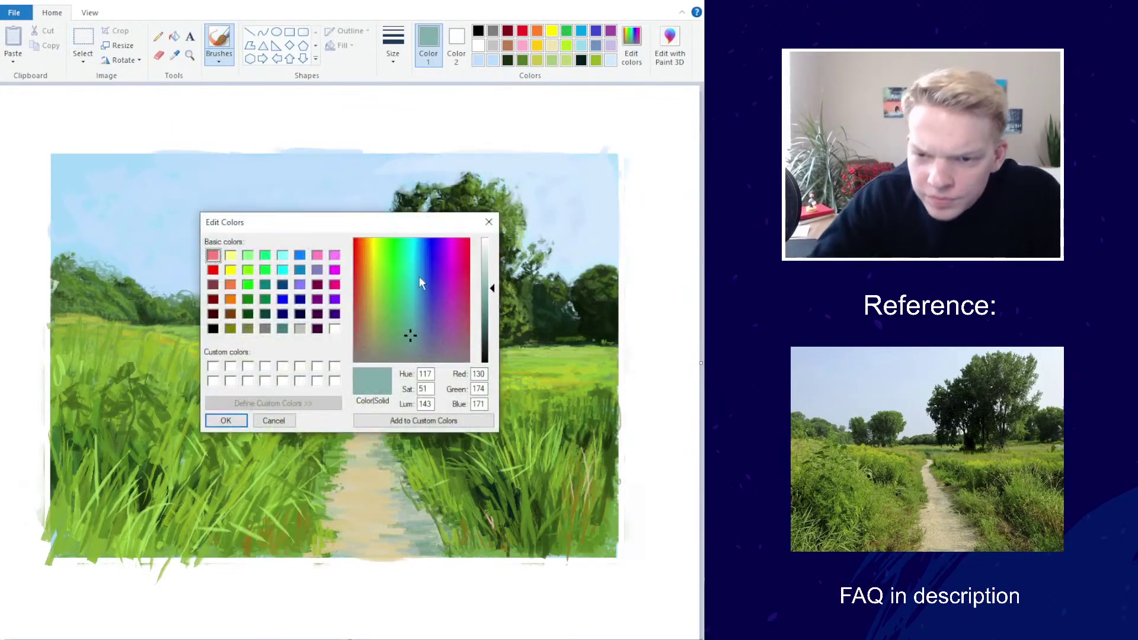
pyautogui.click(419, 259)
pyautogui.click(484, 340)
pyautogui.click(226, 420)
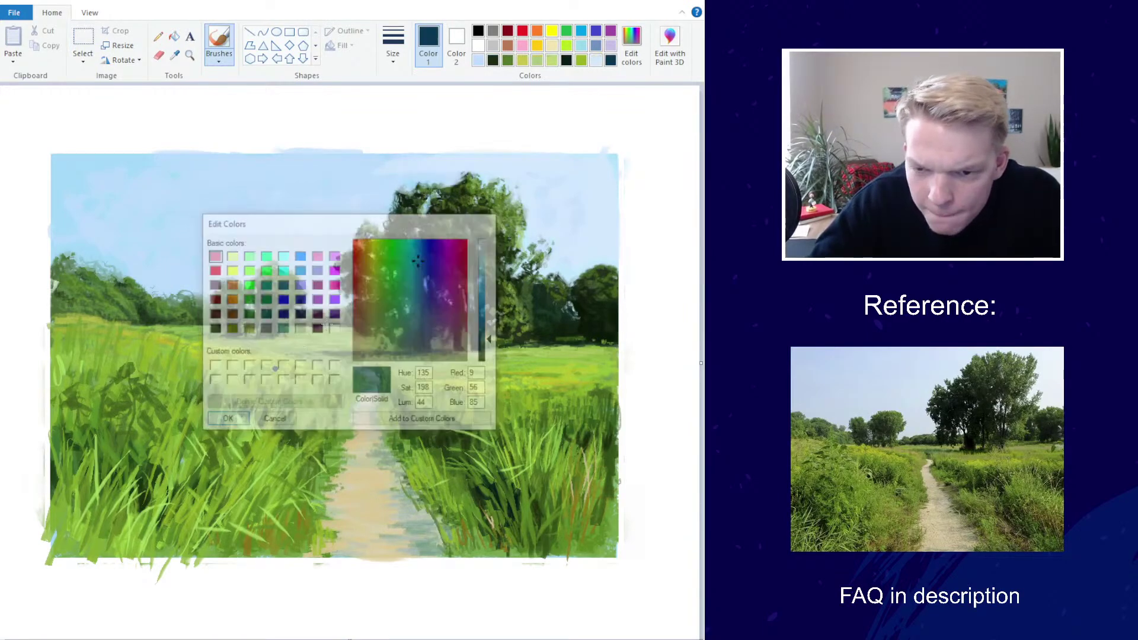
pyautogui.click(393, 60)
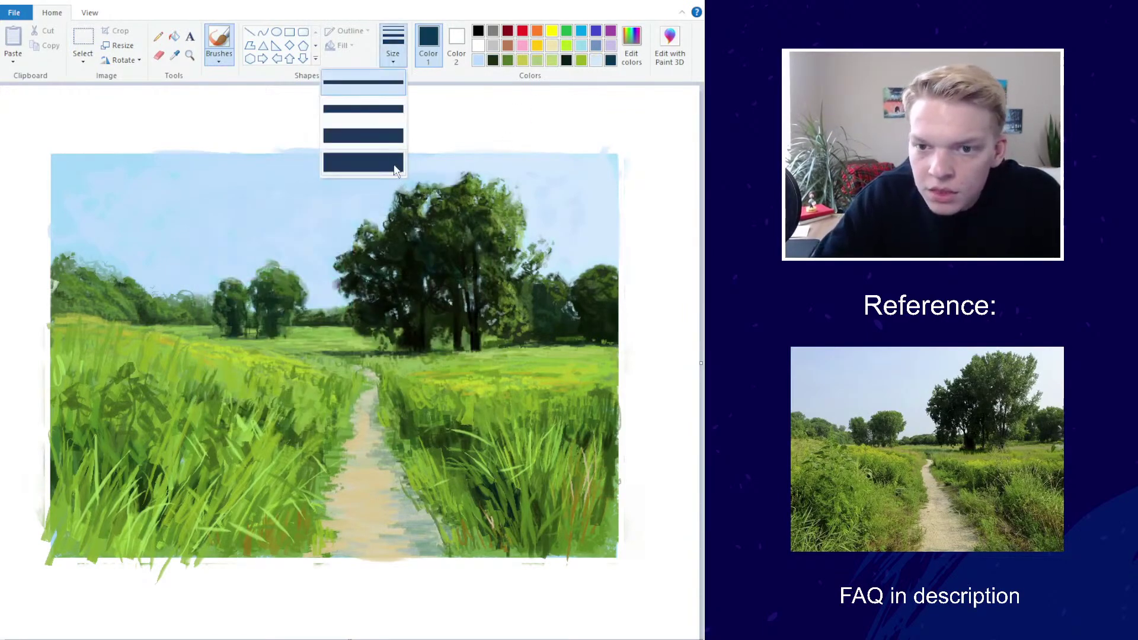
pyautogui.click(364, 166)
pyautogui.moveTo(432, 243); pyautogui.dragTo(458, 269)
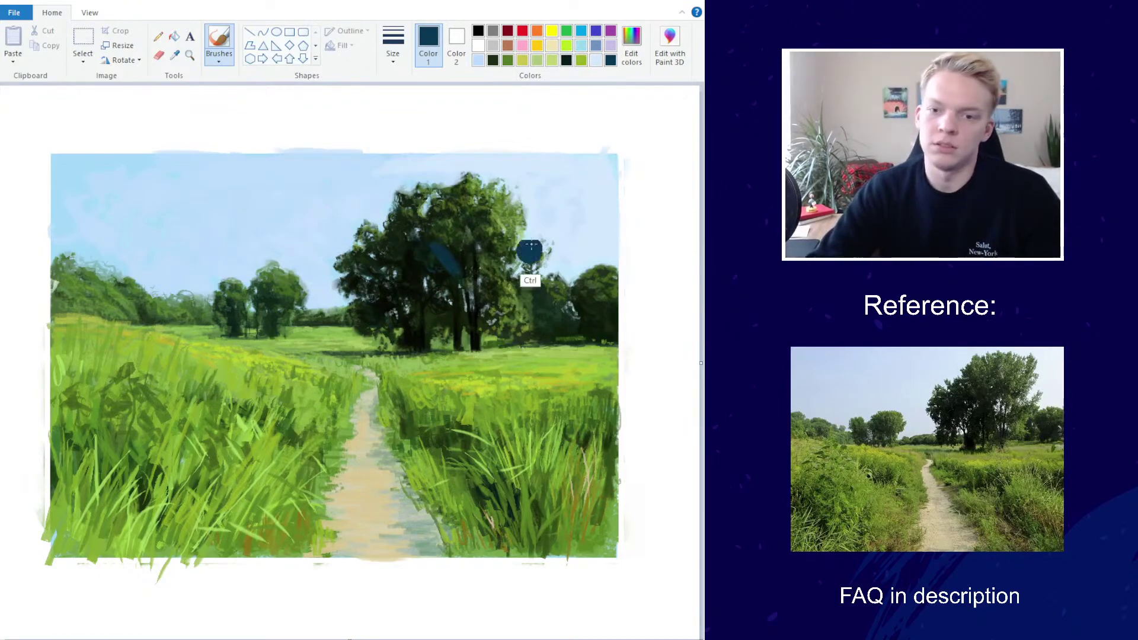
# Darken the blue further and paint soft shadows into the big tree's crown and the trees at the far right
pyautogui.click(631, 46)
pyautogui.moveTo(480, 338); pyautogui.dragTo(481, 350)
pyautogui.press('Return')
pyautogui.moveTo(418, 261)
pyautogui.mouseDown()
pyautogui.moveTo(451, 268)
pyautogui.moveTo(372, 297)
pyautogui.moveTo(386, 289)
pyautogui.moveTo(382, 263)
pyautogui.moveTo(409, 276)
pyautogui.moveTo(421, 267)
pyautogui.moveTo(431, 281)
pyautogui.moveTo(473, 249)
pyautogui.mouseUp()
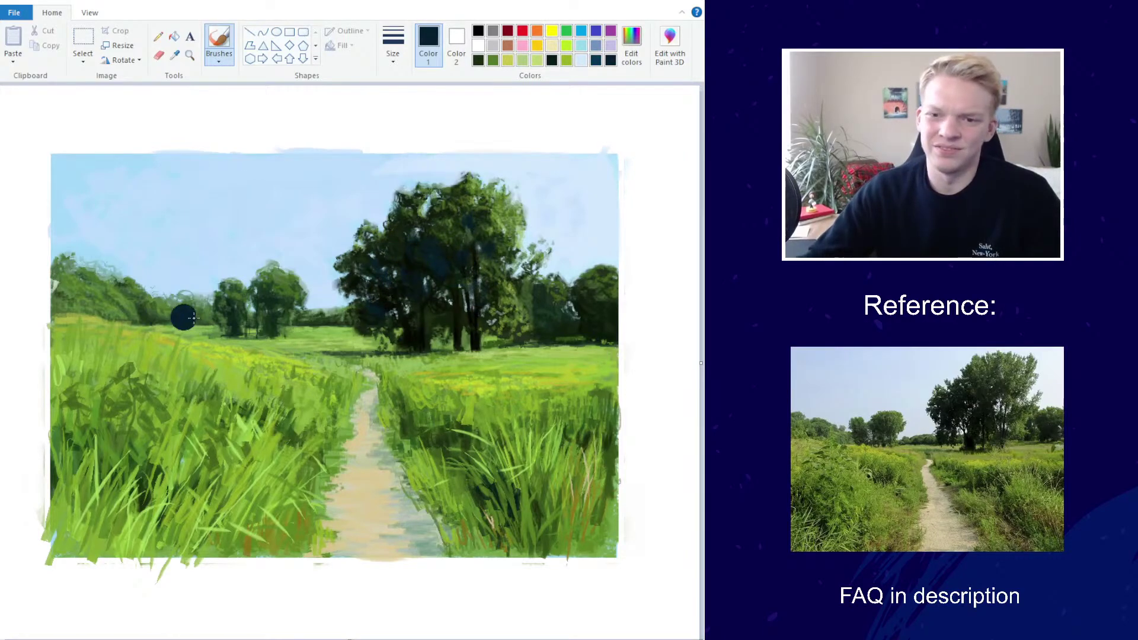
pyautogui.scroll(-2, 183, 315)
pyautogui.scroll(-1, 325, 350)
pyautogui.scroll(1, 325, 347)
pyautogui.scroll(2, 326, 347)
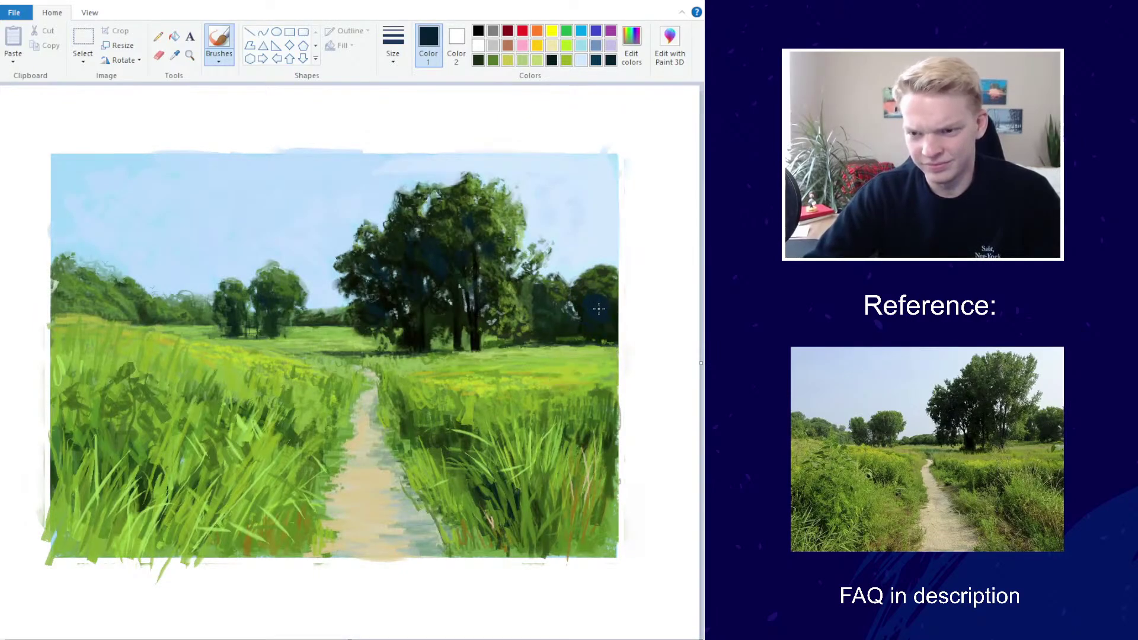
pyautogui.press('ctrl')
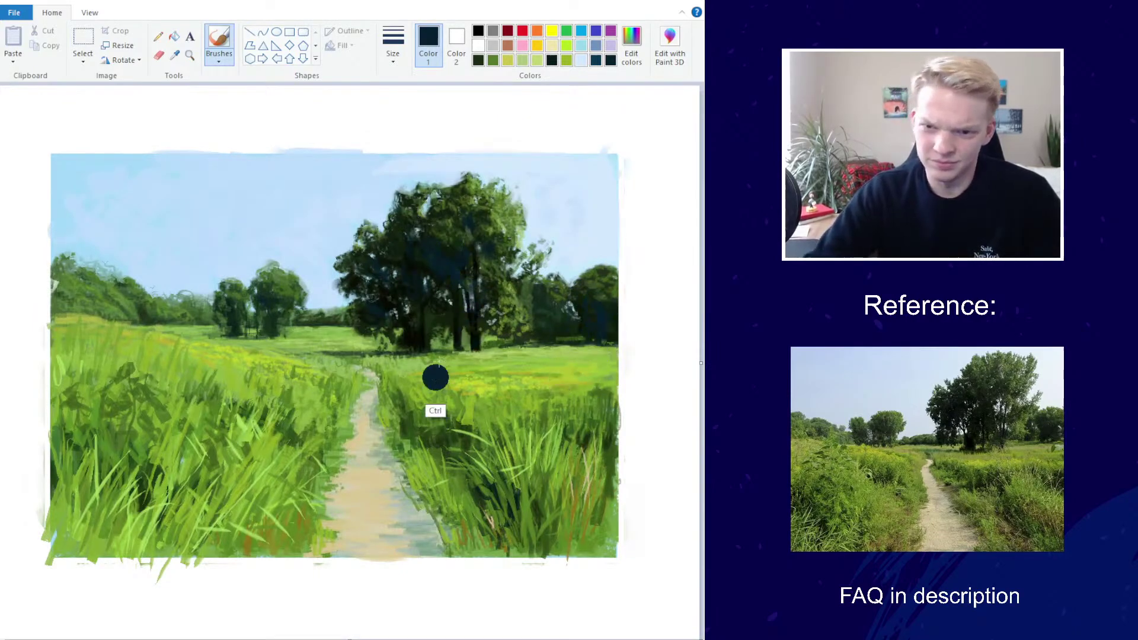
# Mix a dark teal-green and paint shadow patches into the grass on both sides of the path
pyautogui.click(632, 45)
pyautogui.click(409, 283)
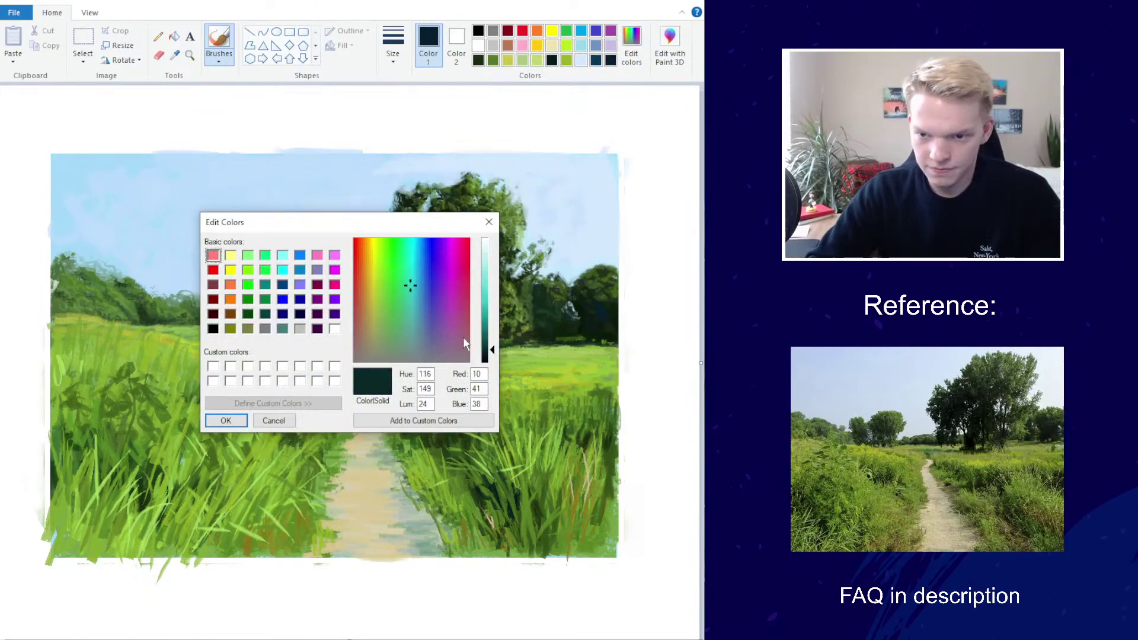
pyautogui.click(493, 348)
pyautogui.click(225, 420)
pyautogui.moveTo(147, 500)
pyautogui.mouseDown()
pyautogui.moveTo(147, 462)
pyautogui.moveTo(166, 477)
pyautogui.mouseUp()
pyautogui.moveTo(452, 490); pyautogui.dragTo(491, 486)
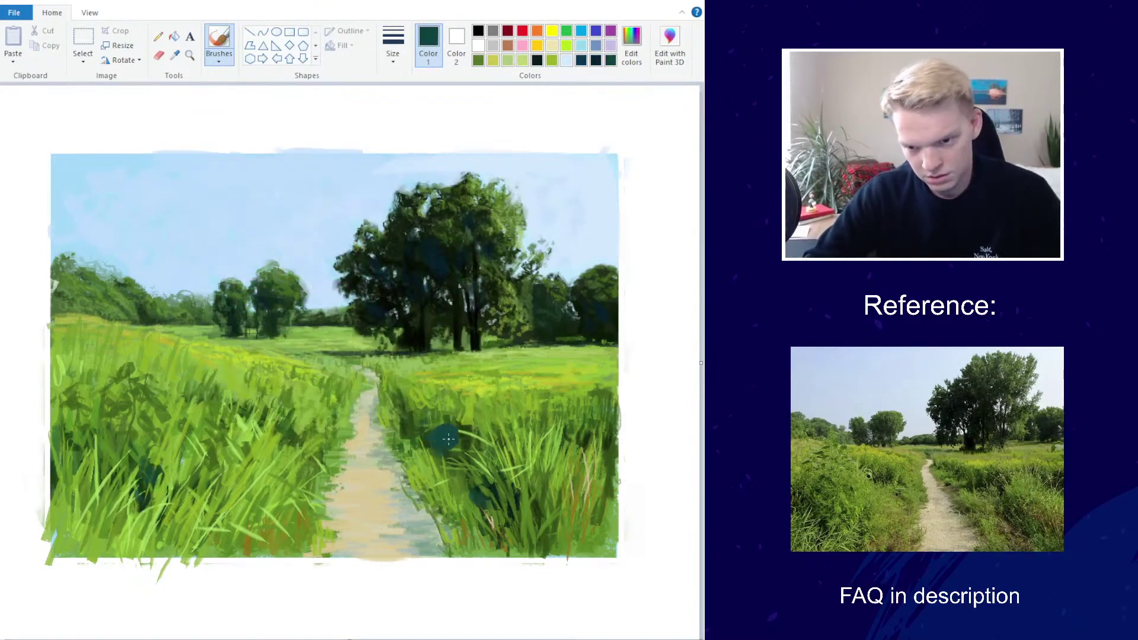
# Mix a very dark green of RGB 20, 50, 35 and paint a shadow patch into the grass at the painting's lower-right corner
pyautogui.click(631, 45)
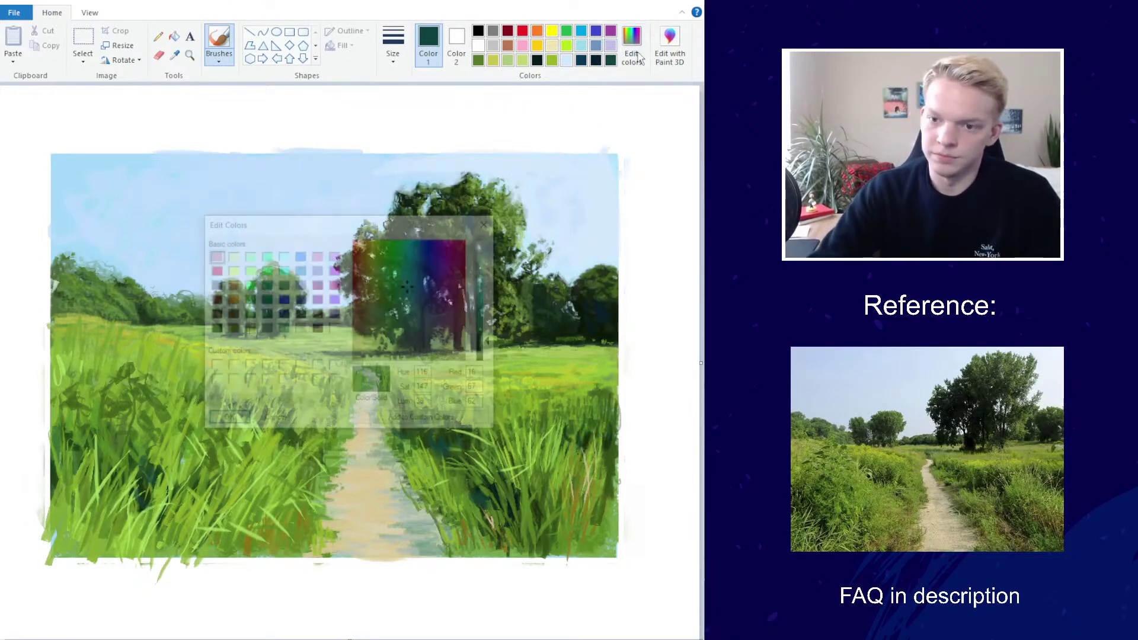
pyautogui.moveTo(491, 342); pyautogui.dragTo(492, 351)
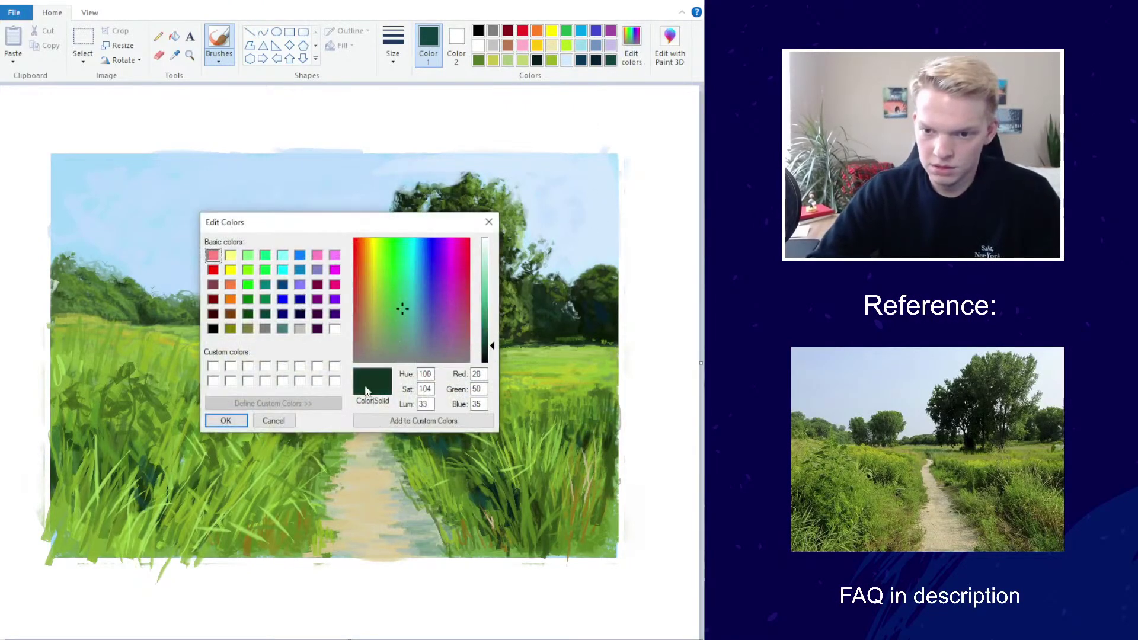
pyautogui.click(226, 421)
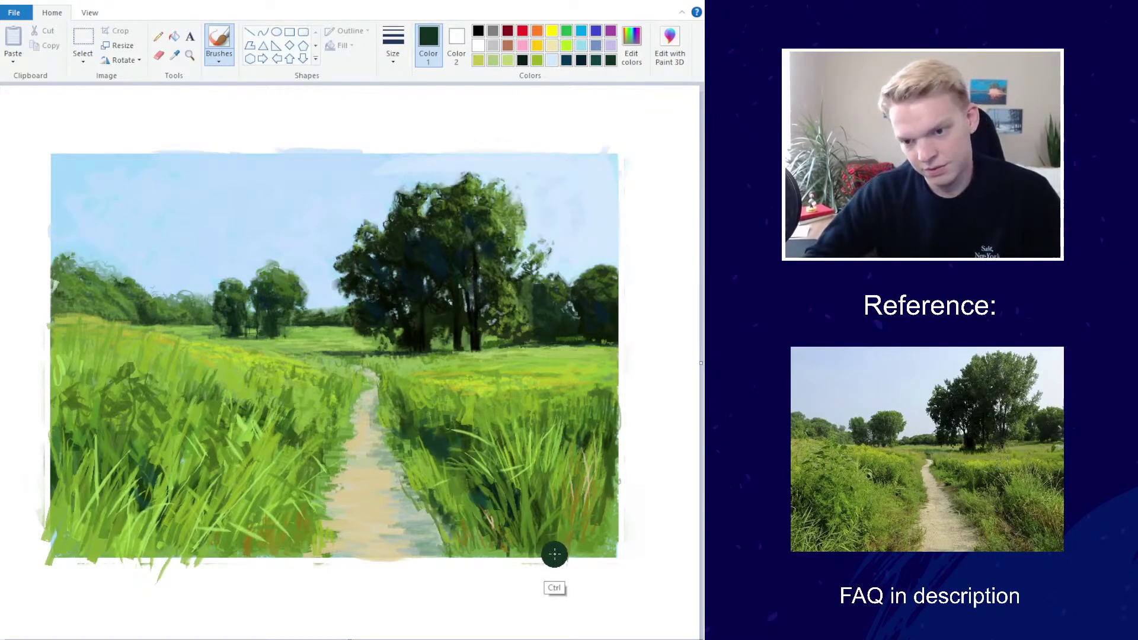
pyautogui.moveTo(588, 538)
pyautogui.mouseDown()
pyautogui.moveTo(602, 492)
pyautogui.moveTo(584, 536)
pyautogui.moveTo(611, 540)
pyautogui.moveTo(603, 503)
pyautogui.mouseUp()
# Sample a mid green from the right-hand grass and paint blades over the dark corner patch with the second-largest brush size
pyautogui.click(174, 55)
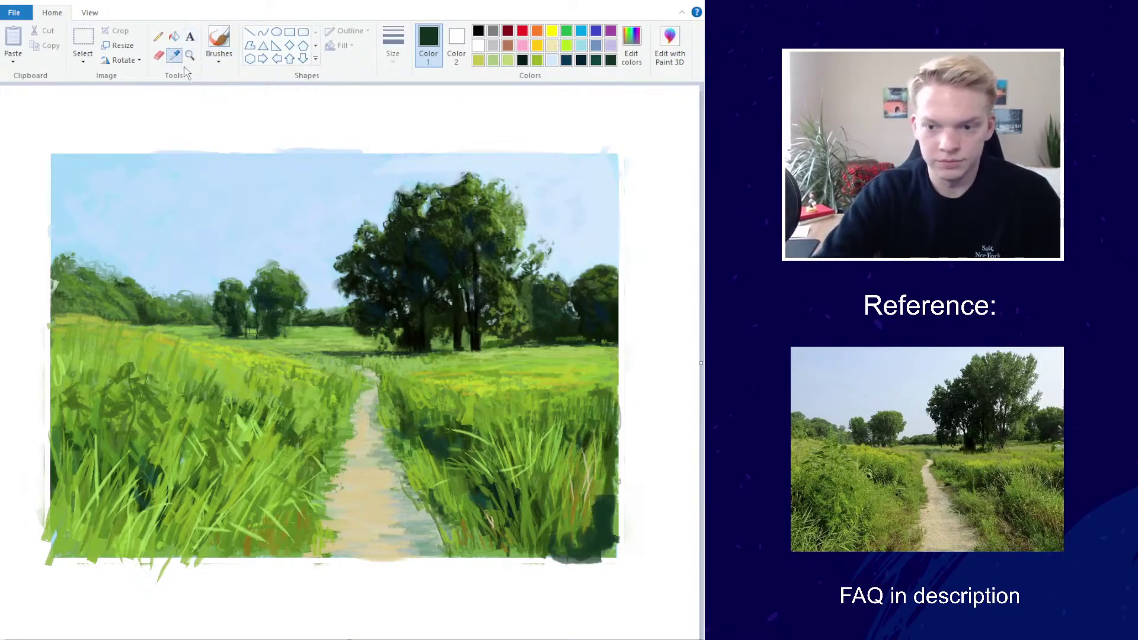
pyautogui.click(586, 513)
pyautogui.click(393, 45)
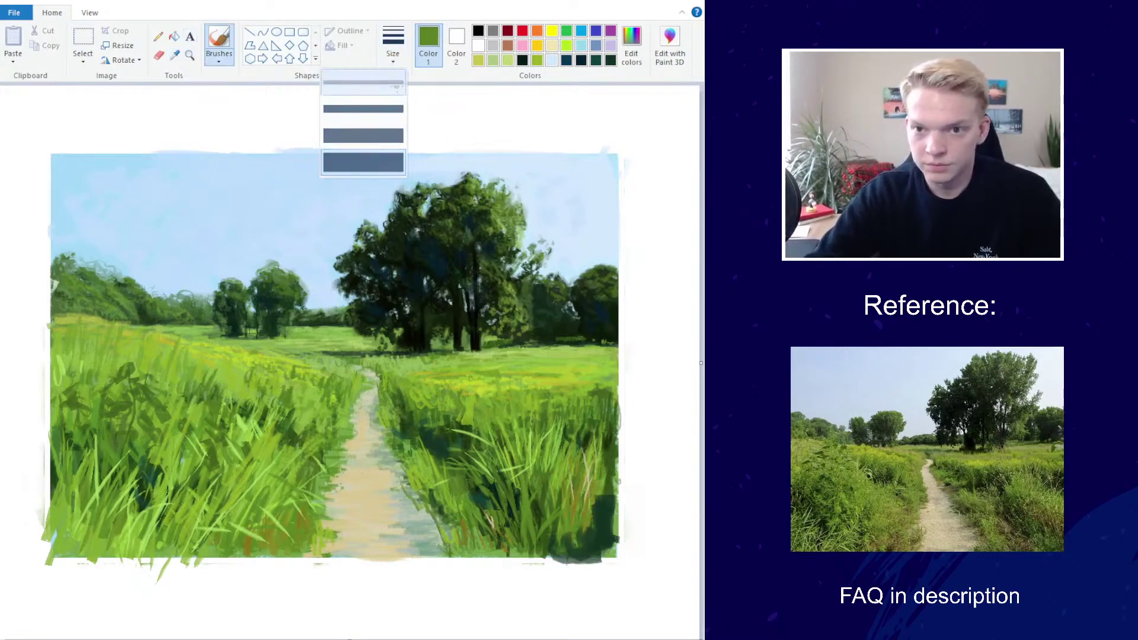
pyautogui.click(363, 136)
pyautogui.moveTo(590, 546)
pyautogui.mouseDown()
pyautogui.moveTo(566, 524)
pyautogui.moveTo(600, 491)
pyautogui.moveTo(605, 542)
pyautogui.moveTo(603, 456)
pyautogui.mouseUp()
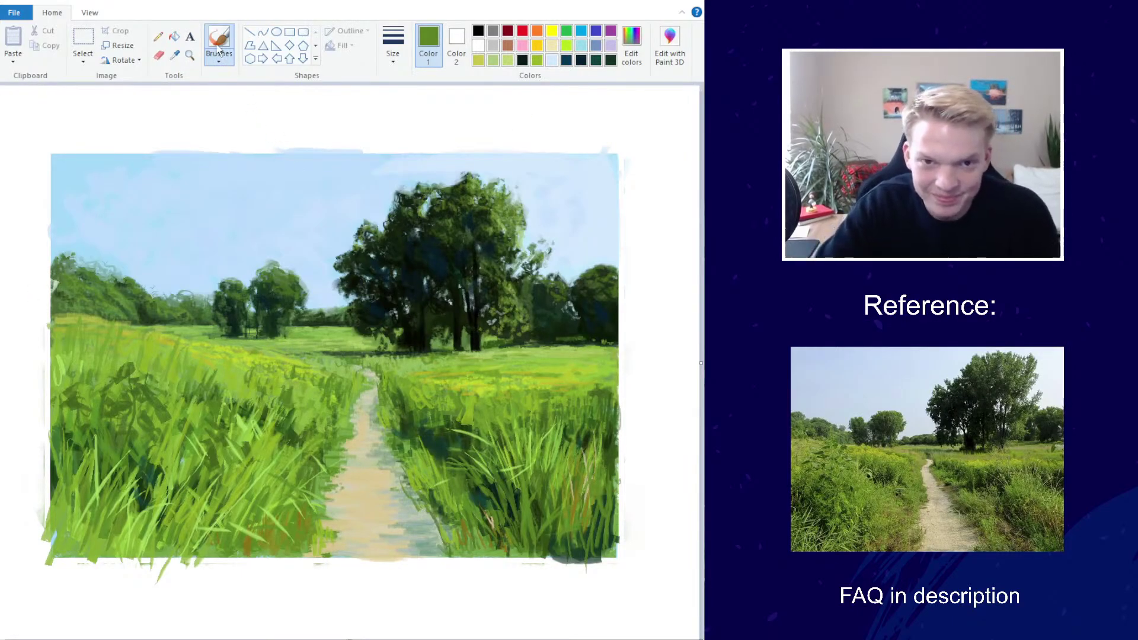
# Sample the meadow's yellow-green, lighten it to RGB 213, 233, 171 and paint thin highlight blades into the grass left of the path
pyautogui.click(174, 54)
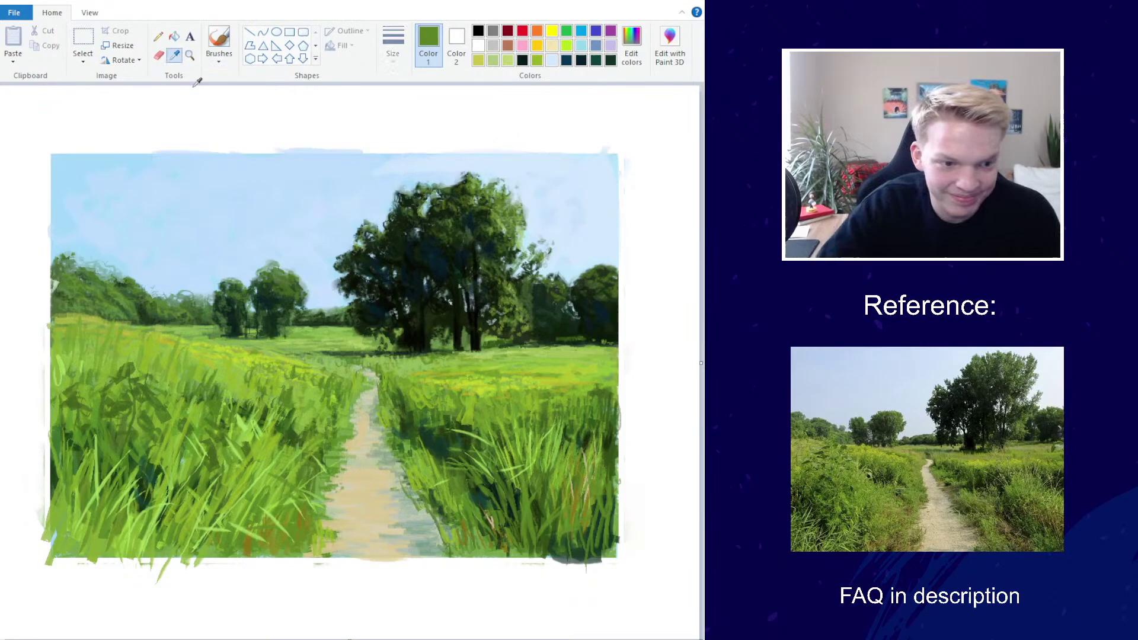
pyautogui.click(314, 375)
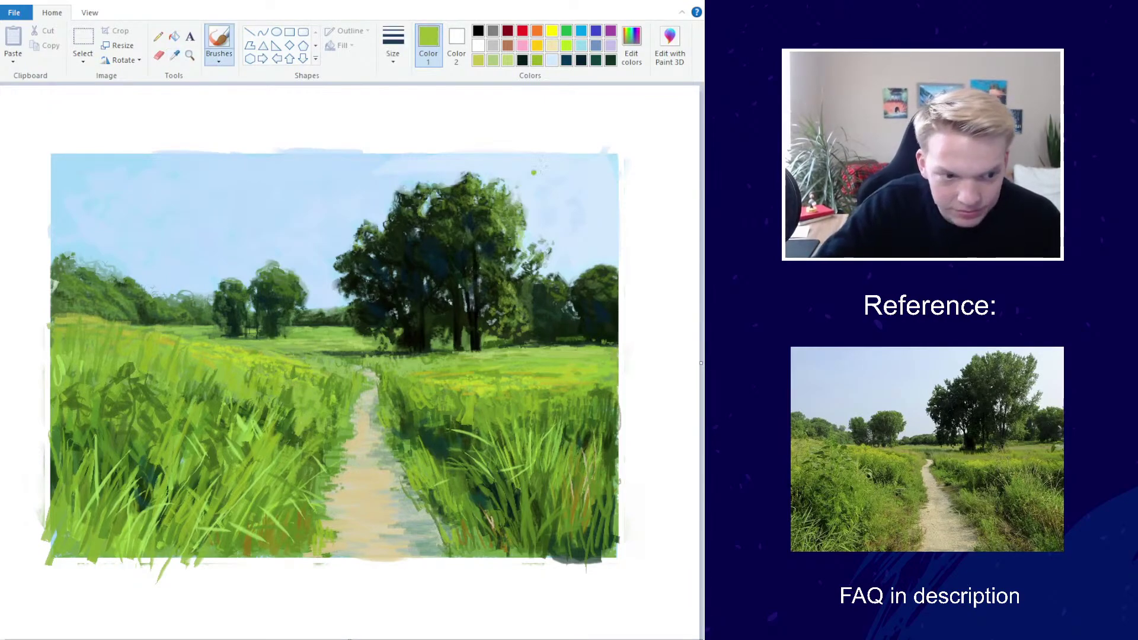
pyautogui.click(631, 44)
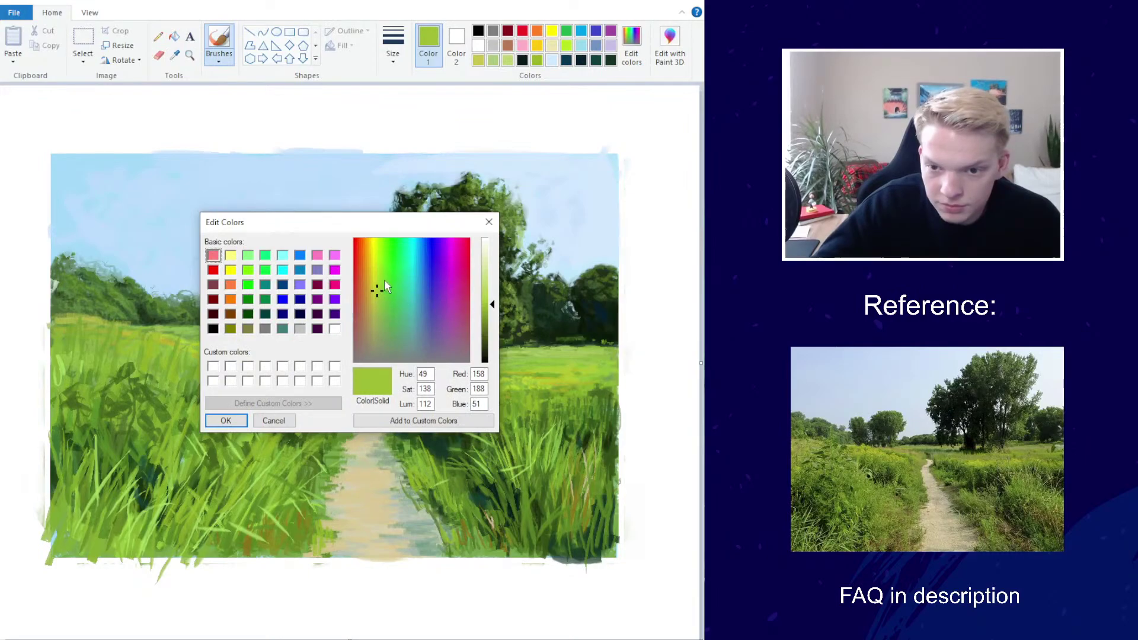
pyautogui.click(490, 271)
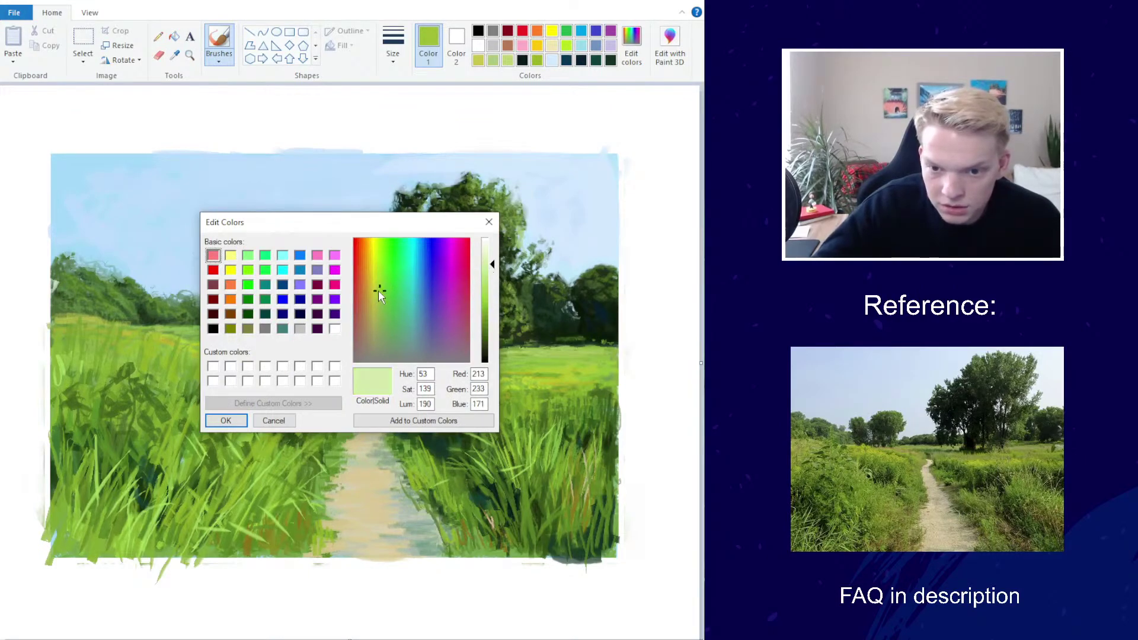
pyautogui.click(226, 420)
pyautogui.moveTo(211, 523)
pyautogui.mouseDown()
pyautogui.moveTo(229, 487)
pyautogui.moveTo(205, 457)
pyautogui.mouseUp()
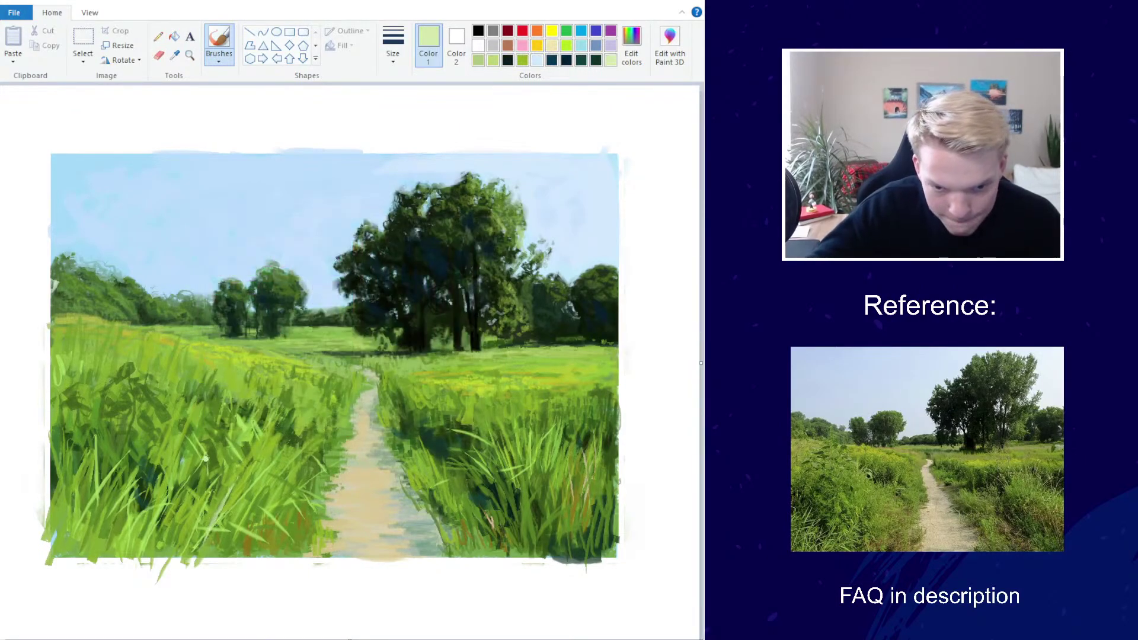
pyautogui.moveTo(208, 544)
pyautogui.mouseDown()
pyautogui.moveTo(245, 487)
pyautogui.moveTo(210, 486)
pyautogui.mouseUp()
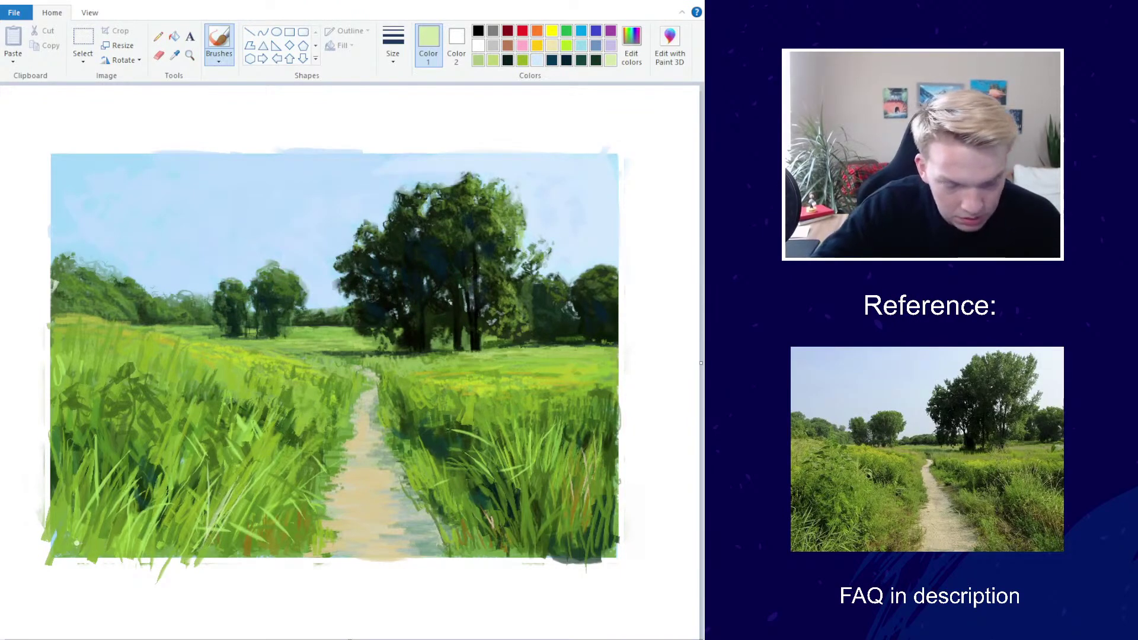
# Paint long, curved pale-green grass blades across the painting's lower-left corner
pyautogui.moveTo(62, 553); pyautogui.dragTo(121, 504)
pyautogui.moveTo(104, 562); pyautogui.dragTo(93, 467)
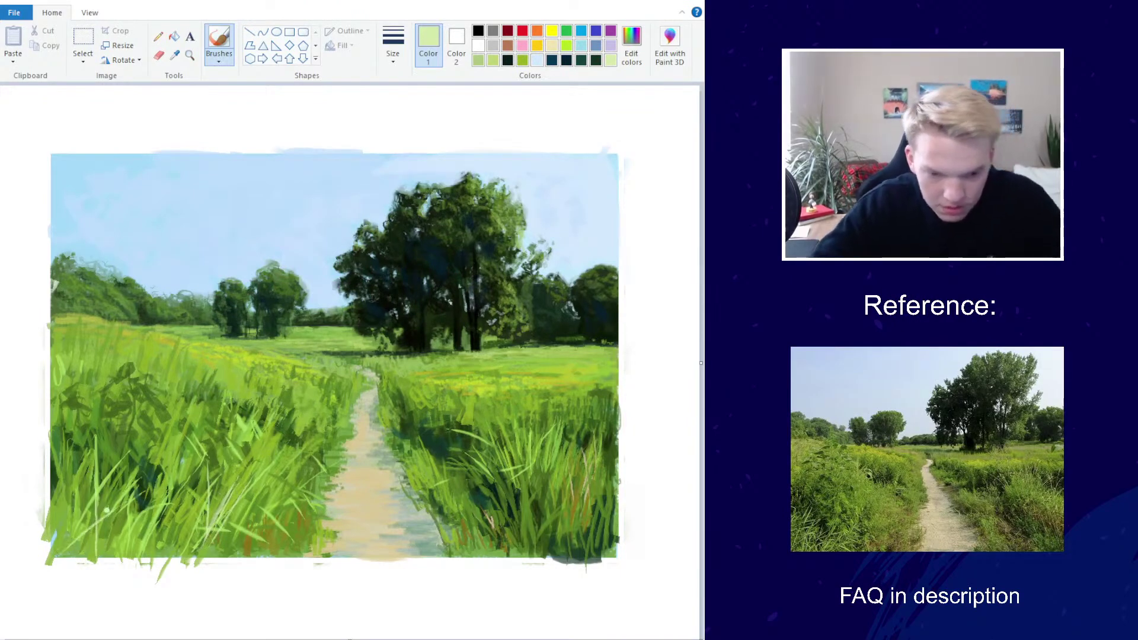
pyautogui.moveTo(60, 553); pyautogui.dragTo(105, 472)
pyautogui.moveTo(69, 535)
pyautogui.mouseDown()
pyautogui.moveTo(145, 514)
pyautogui.moveTo(154, 535)
pyautogui.moveTo(180, 511)
pyautogui.mouseUp()
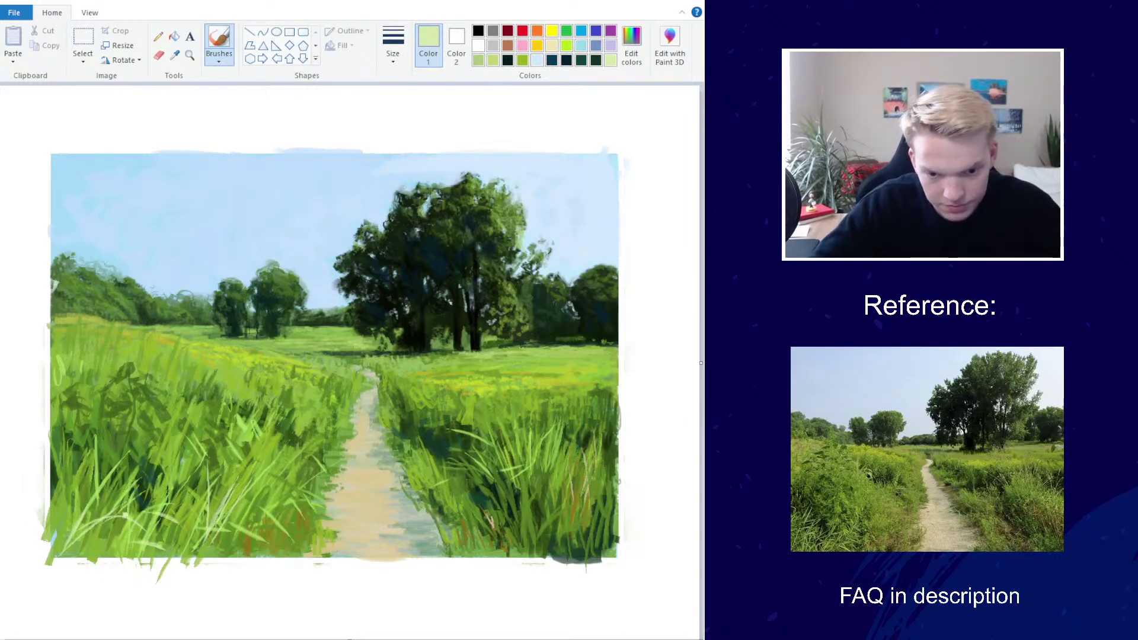
pyautogui.moveTo(106, 507); pyautogui.dragTo(151, 498)
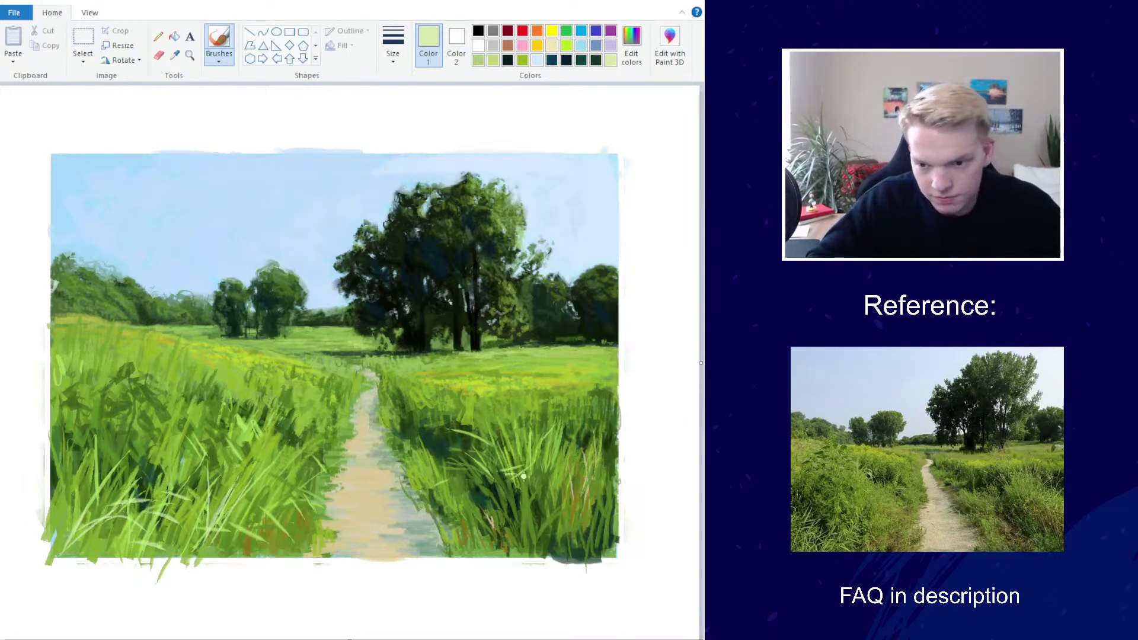
# Add pale-green blades to the grass right of the path and small leaf highlights in the middle of the left meadow
pyautogui.moveTo(485, 509)
pyautogui.mouseDown()
pyautogui.moveTo(531, 476)
pyautogui.moveTo(573, 410)
pyautogui.mouseUp()
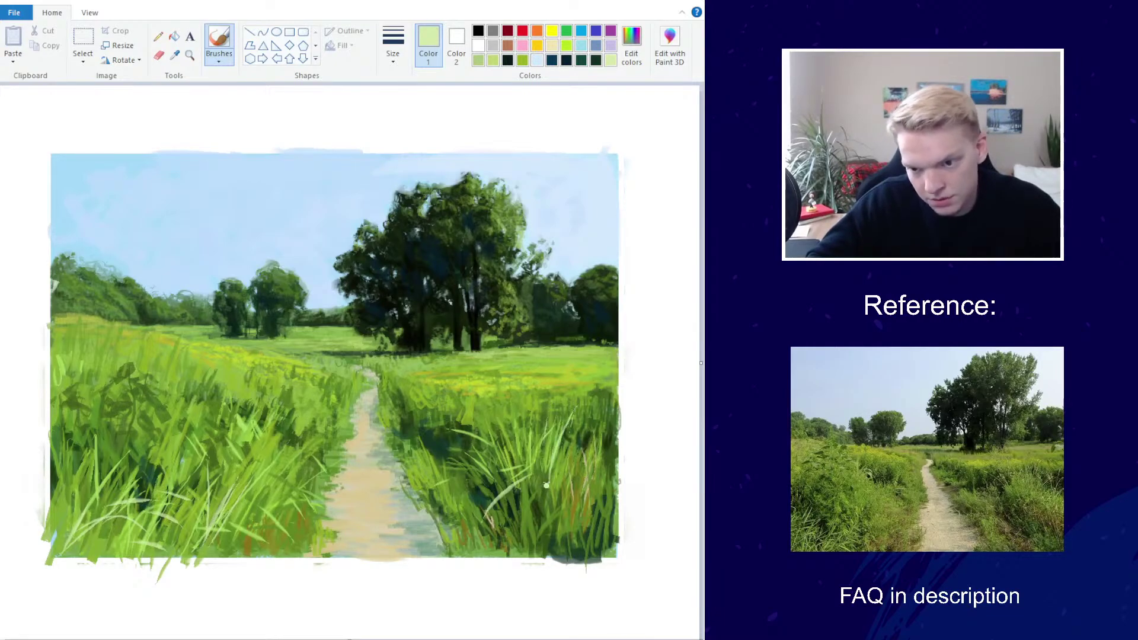
pyautogui.moveTo(546, 485); pyautogui.dragTo(567, 430)
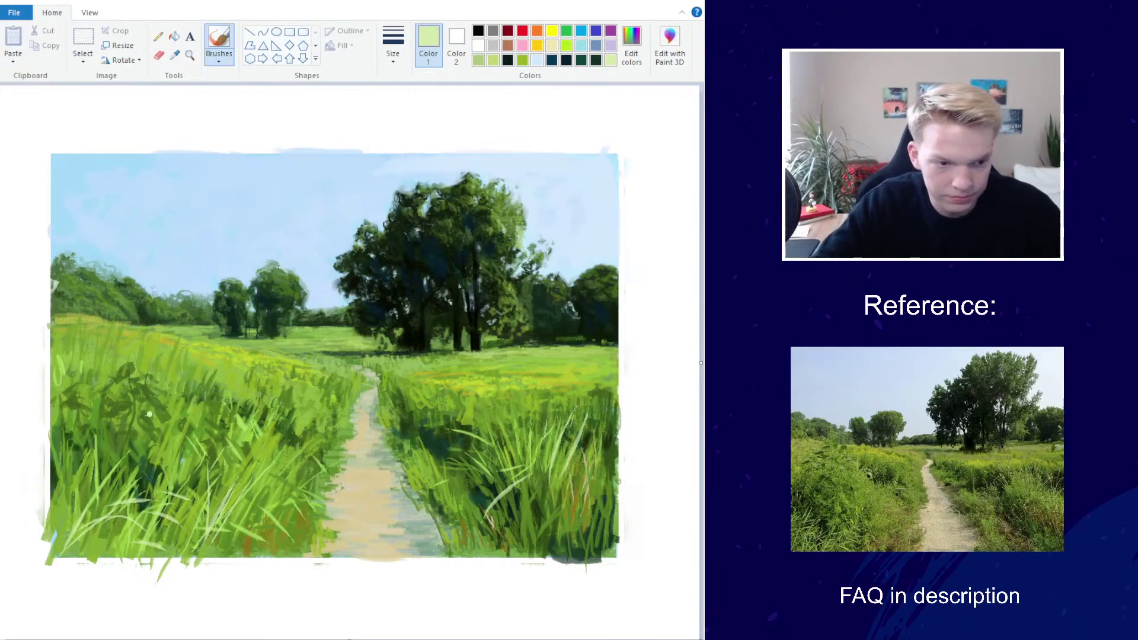
pyautogui.press('ctrl')
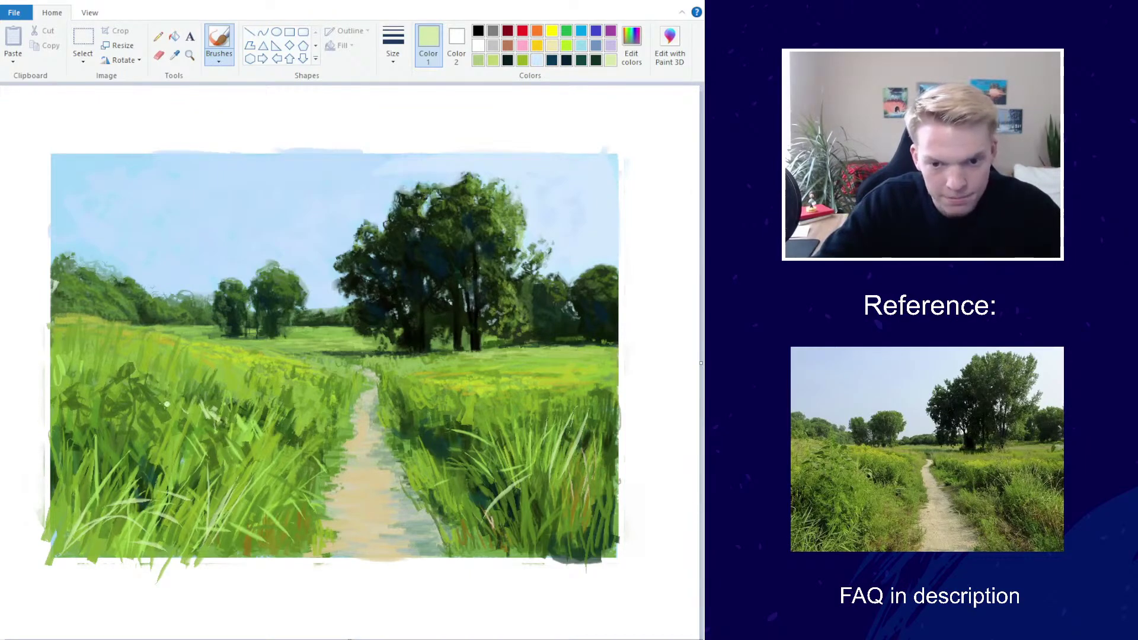
pyautogui.press('ctrl')
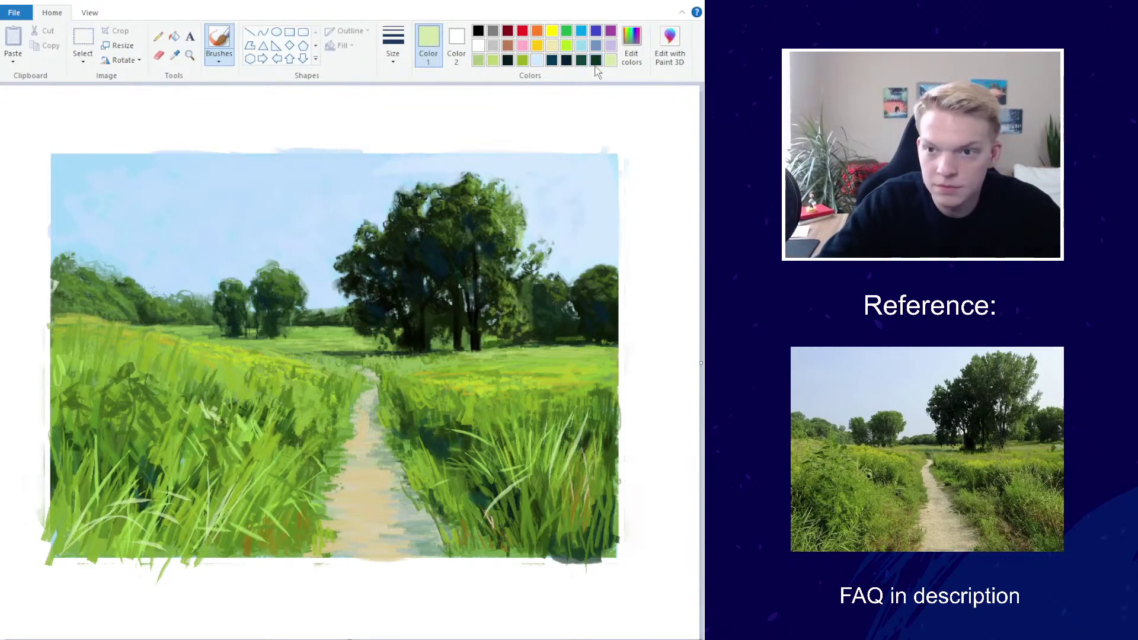
# Lighten the palette's olive green into a light yellow-green and paint leaf highlights on the leafy plants in the left meadow
pyautogui.click(522, 60)
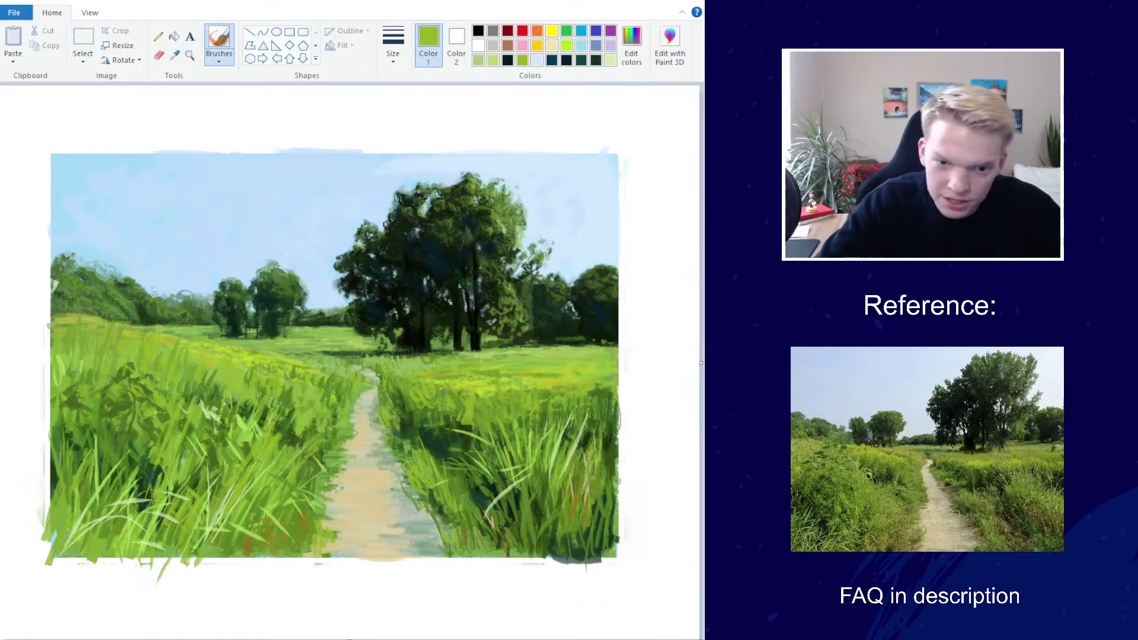
pyautogui.click(631, 45)
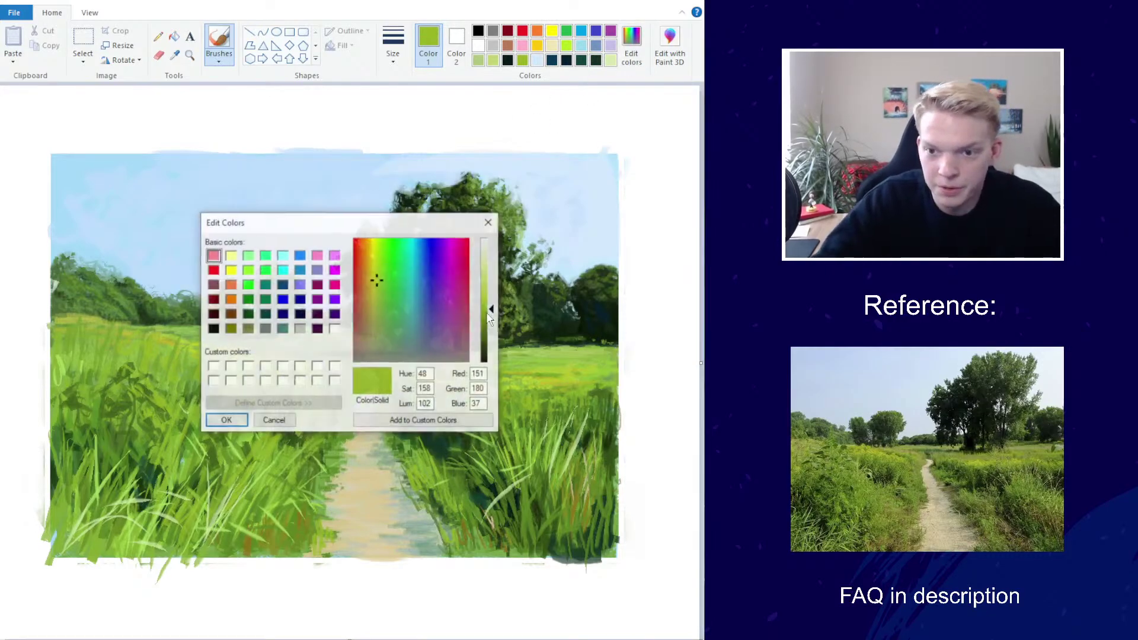
pyautogui.moveTo(488, 302); pyautogui.dragTo(488, 277)
pyautogui.click(227, 421)
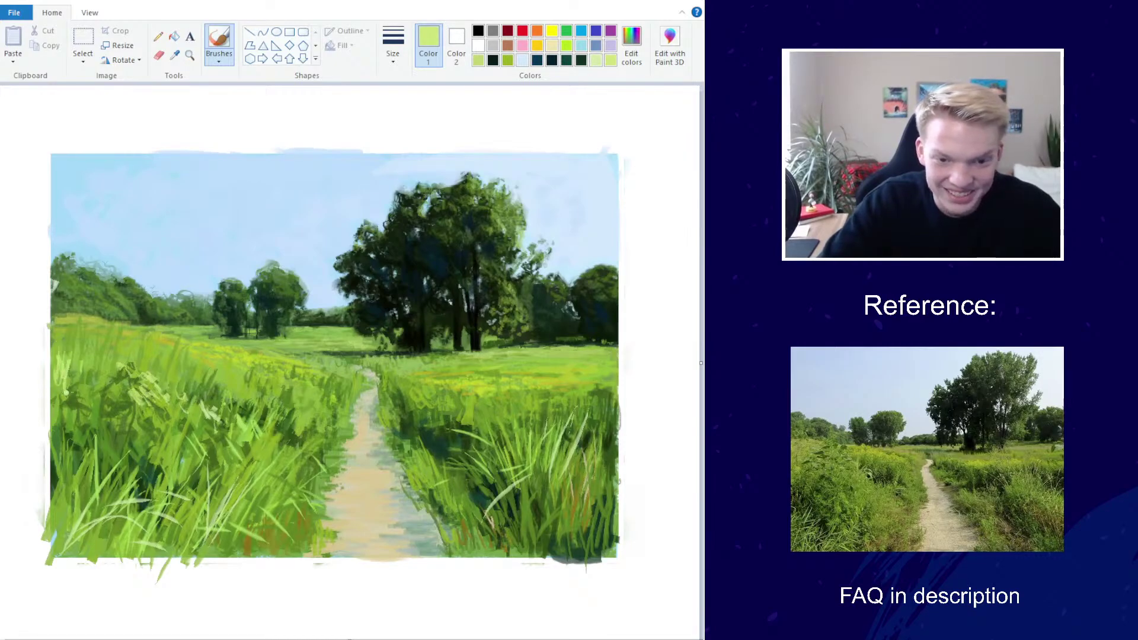
# Sample the olive yellow-green at the left meadow's upper edge and paint more grass blades right of the path
pyautogui.click(174, 55)
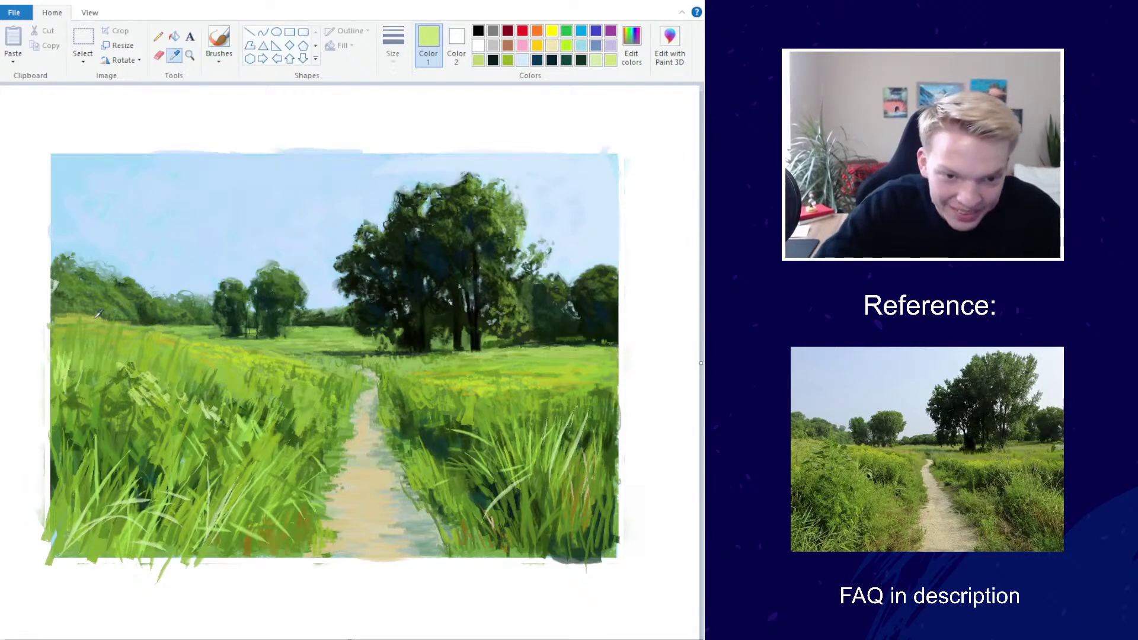
pyautogui.click(58, 342)
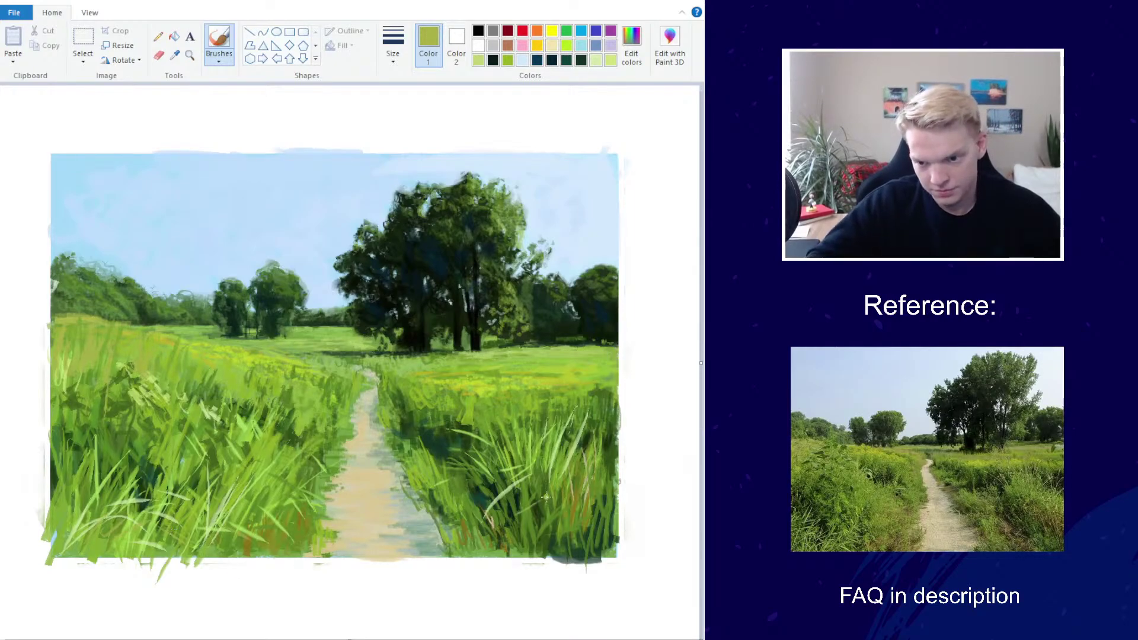
pyautogui.moveTo(548, 522); pyautogui.dragTo(536, 471)
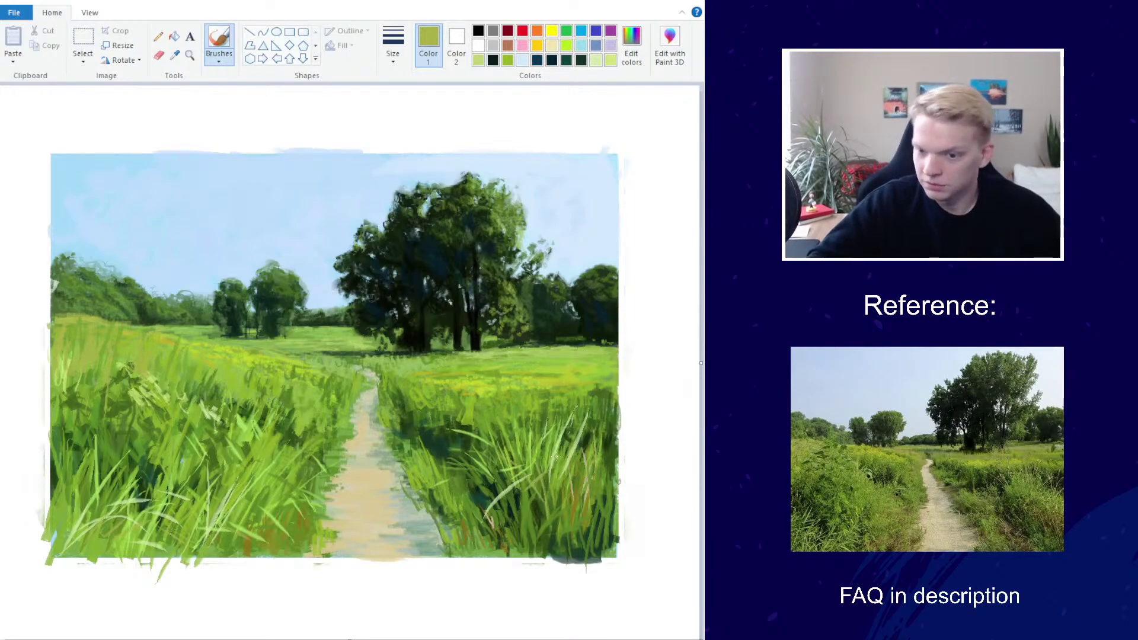
pyautogui.moveTo(566, 520); pyautogui.dragTo(585, 434)
pyautogui.moveTo(546, 490)
pyautogui.mouseDown()
pyautogui.moveTo(515, 523)
pyautogui.moveTo(531, 528)
pyautogui.mouseUp()
pyautogui.moveTo(521, 460)
pyautogui.mouseDown()
pyautogui.moveTo(484, 466)
pyautogui.moveTo(496, 445)
pyautogui.mouseUp()
pyautogui.scroll(-2, 400, 285)
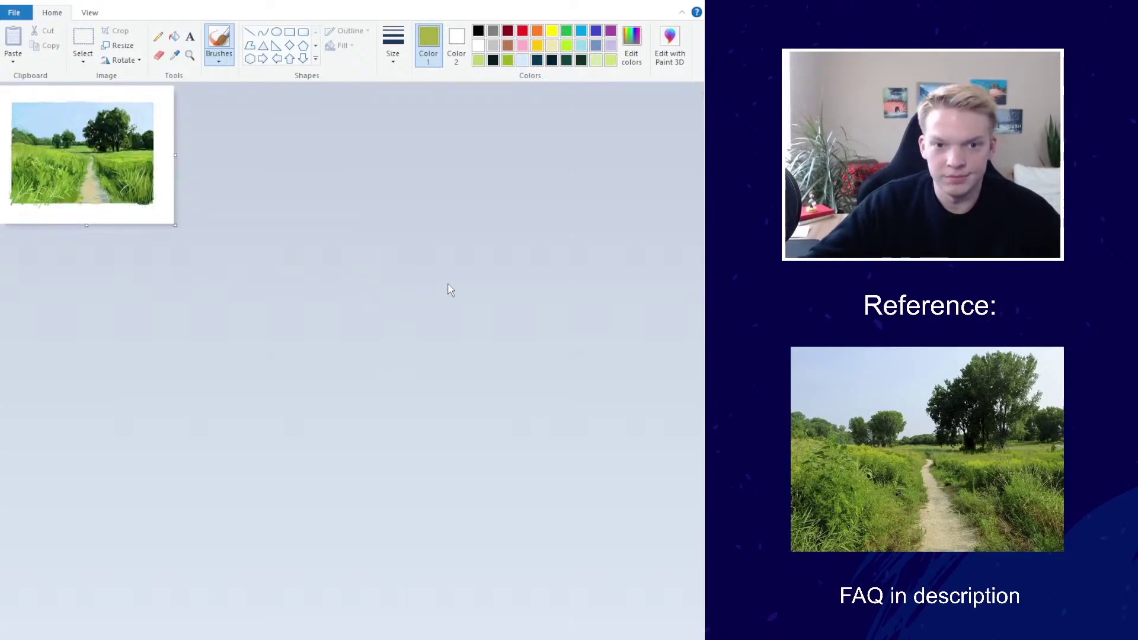
pyautogui.scroll(3, 490, 282)
pyautogui.scroll(-1, 492, 281)
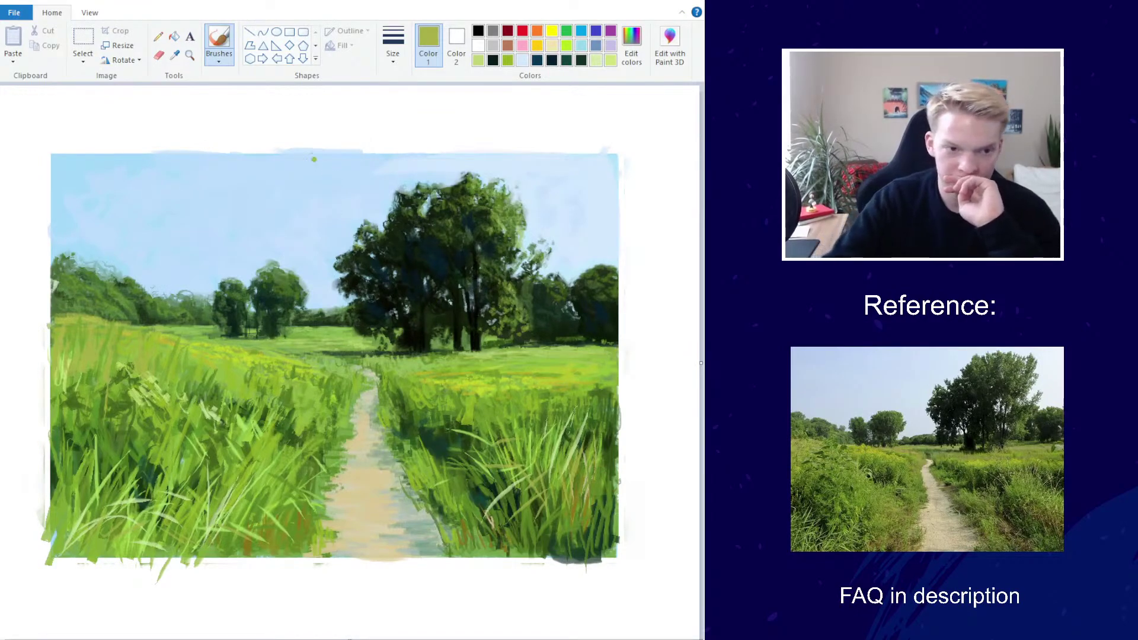
# Sample the grey-beige at the far end of the path and touch up the path's narrow tip
pyautogui.click(174, 55)
pyautogui.click(369, 382)
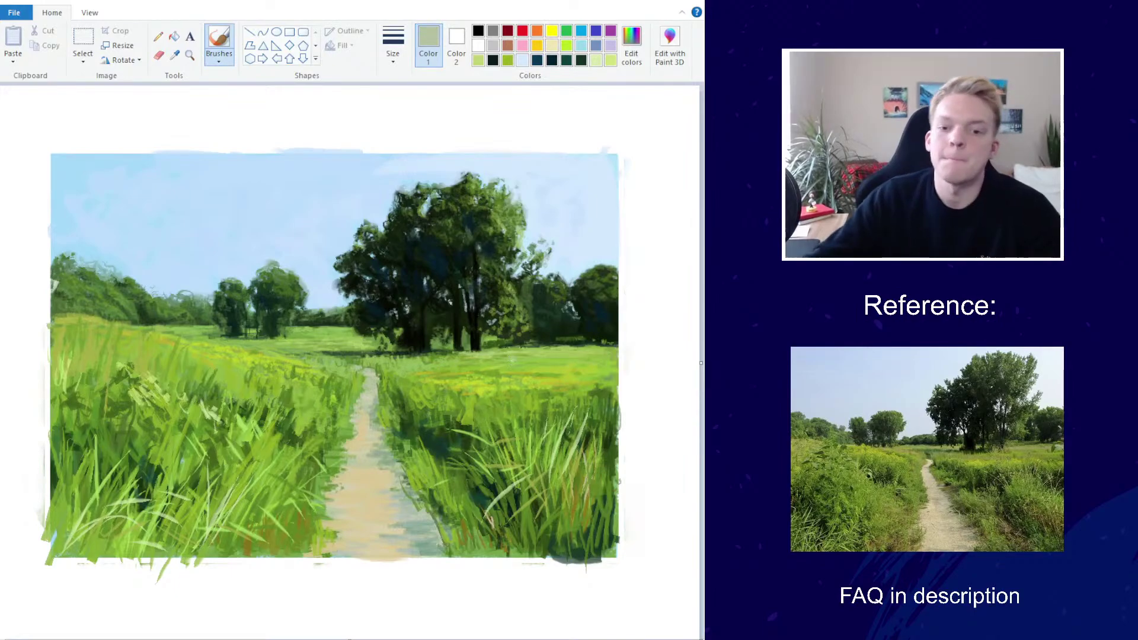
pyautogui.scroll(-3, 457, 314)
pyautogui.scroll(2, 453, 307)
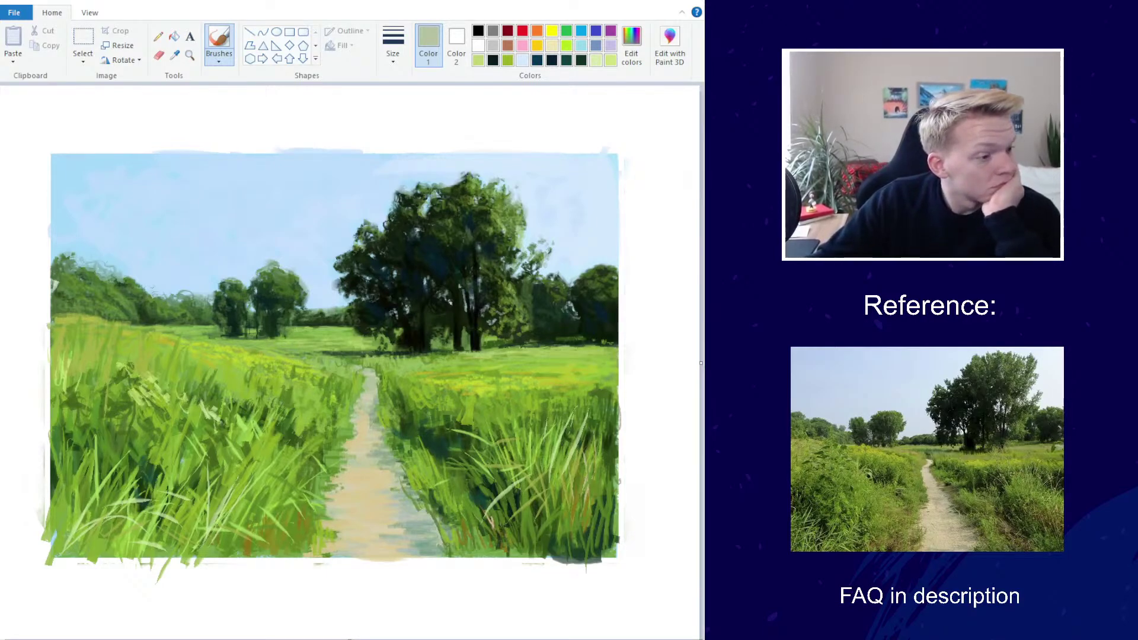
# Sample the mid-dark green beside the path and paint short grass strokes over the path's lower right edge
pyautogui.click(174, 54)
pyautogui.click(445, 518)
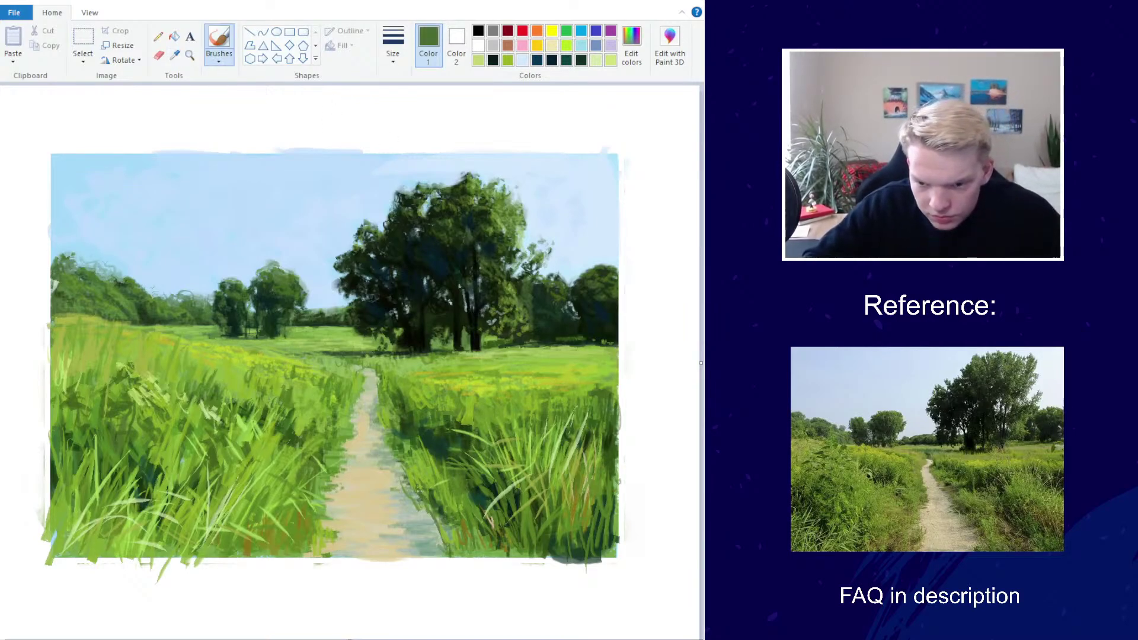
pyautogui.moveTo(408, 481); pyautogui.dragTo(442, 548)
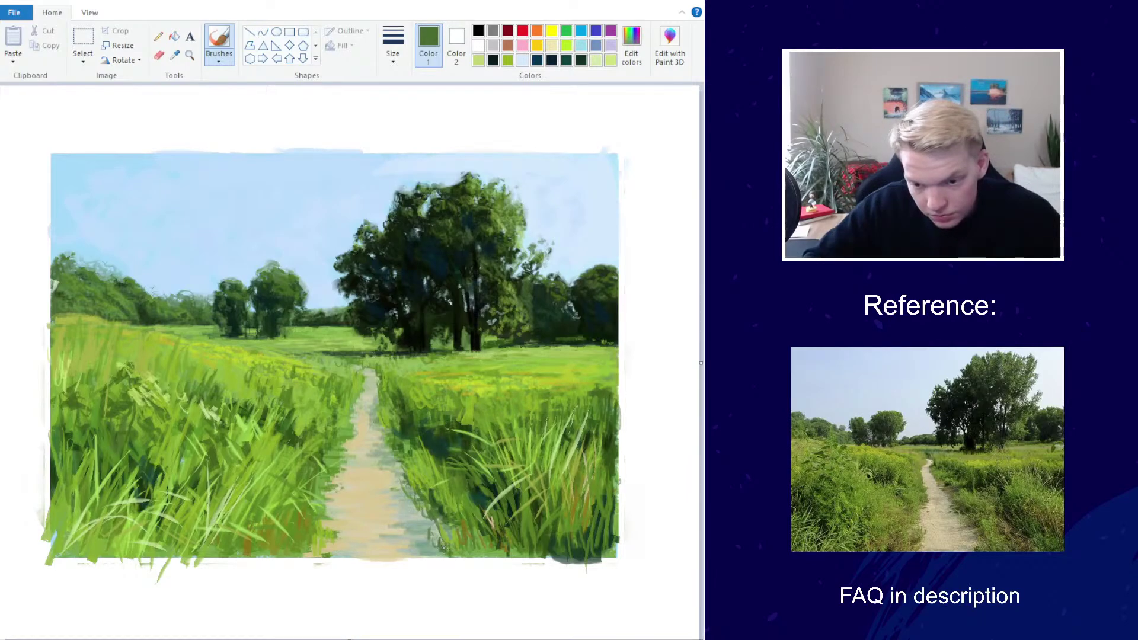
# Darken the green further and paint grass strokes from the path's lower right edge into the grass on the right
pyautogui.click(631, 44)
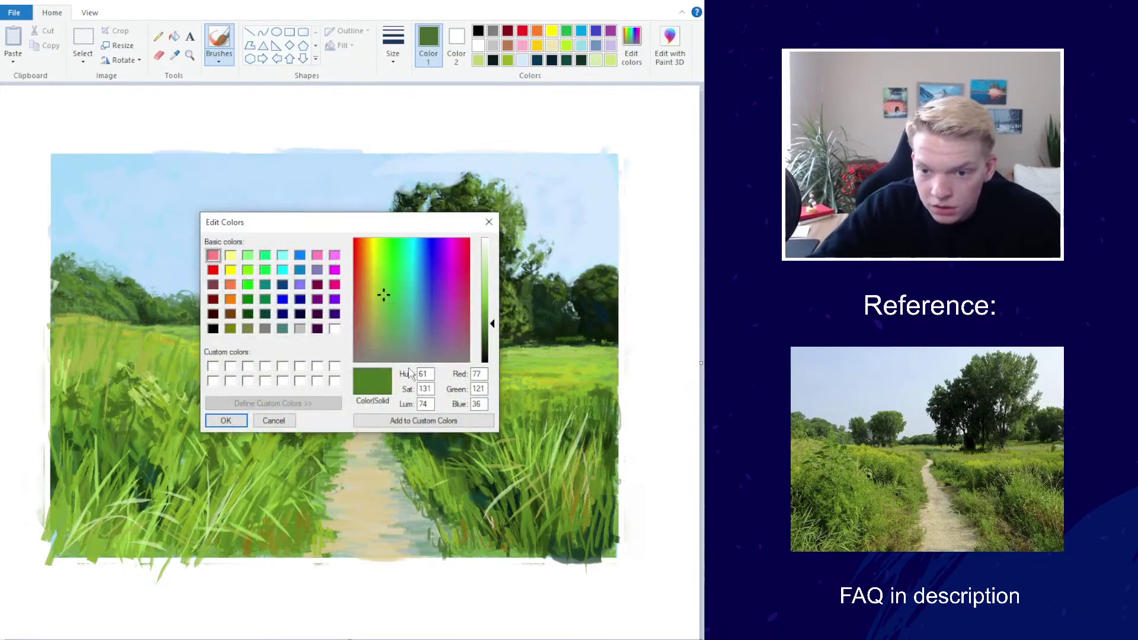
pyautogui.click(484, 342)
pyautogui.click(226, 420)
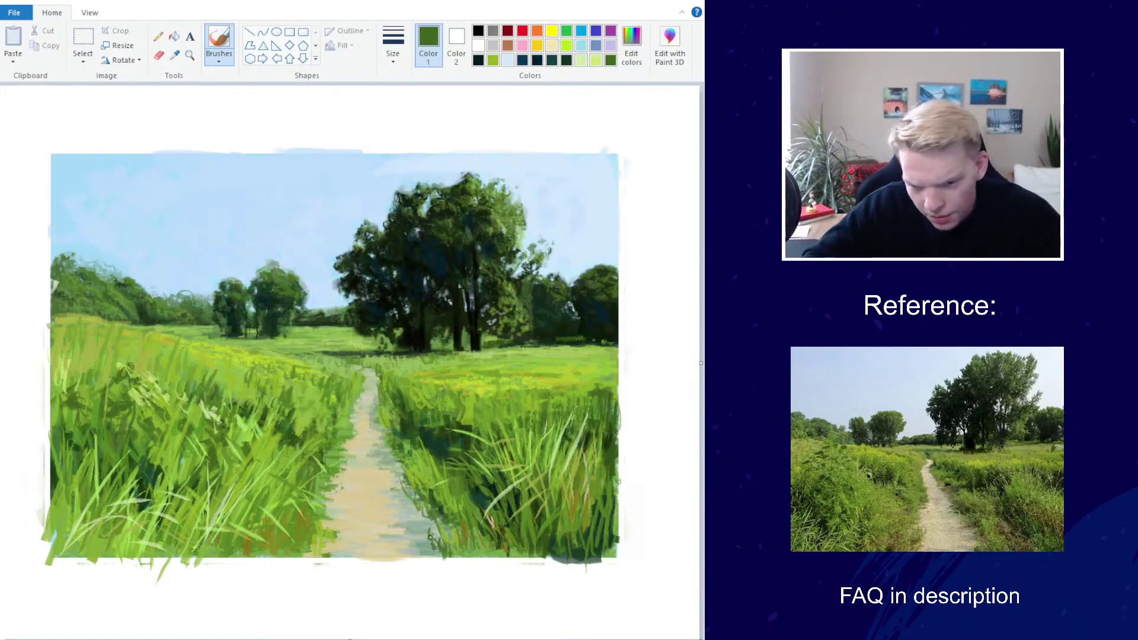
pyautogui.moveTo(431, 537)
pyautogui.mouseDown()
pyautogui.moveTo(458, 533)
pyautogui.moveTo(480, 552)
pyautogui.moveTo(479, 526)
pyautogui.moveTo(507, 543)
pyautogui.mouseUp()
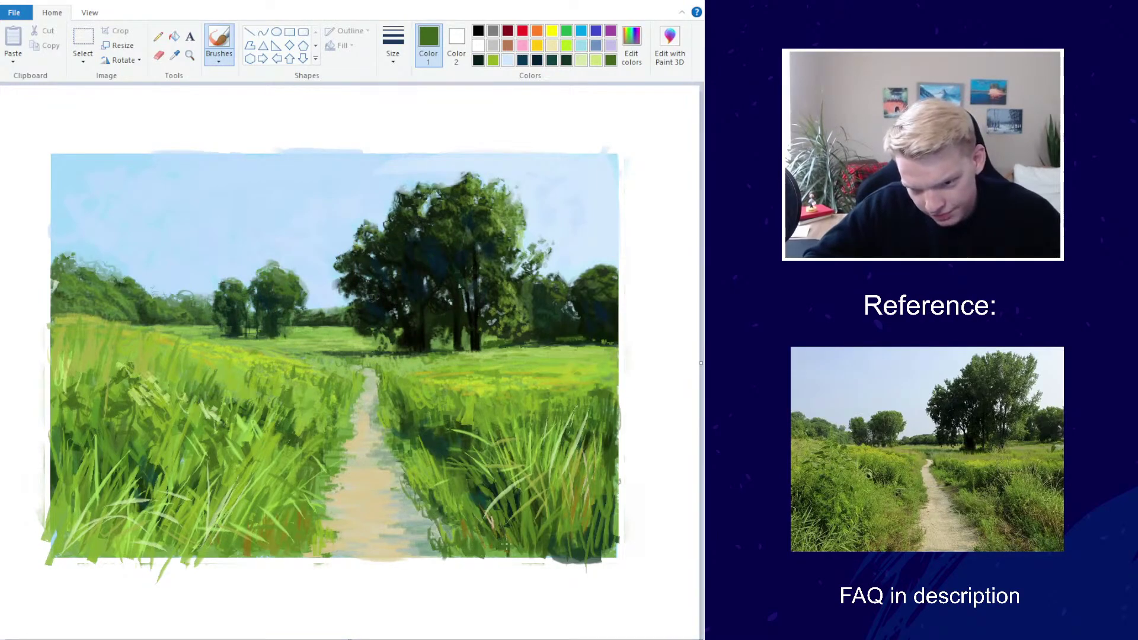
pyautogui.moveTo(544, 472)
pyautogui.mouseDown()
pyautogui.moveTo(547, 439)
pyautogui.moveTo(566, 442)
pyautogui.mouseUp()
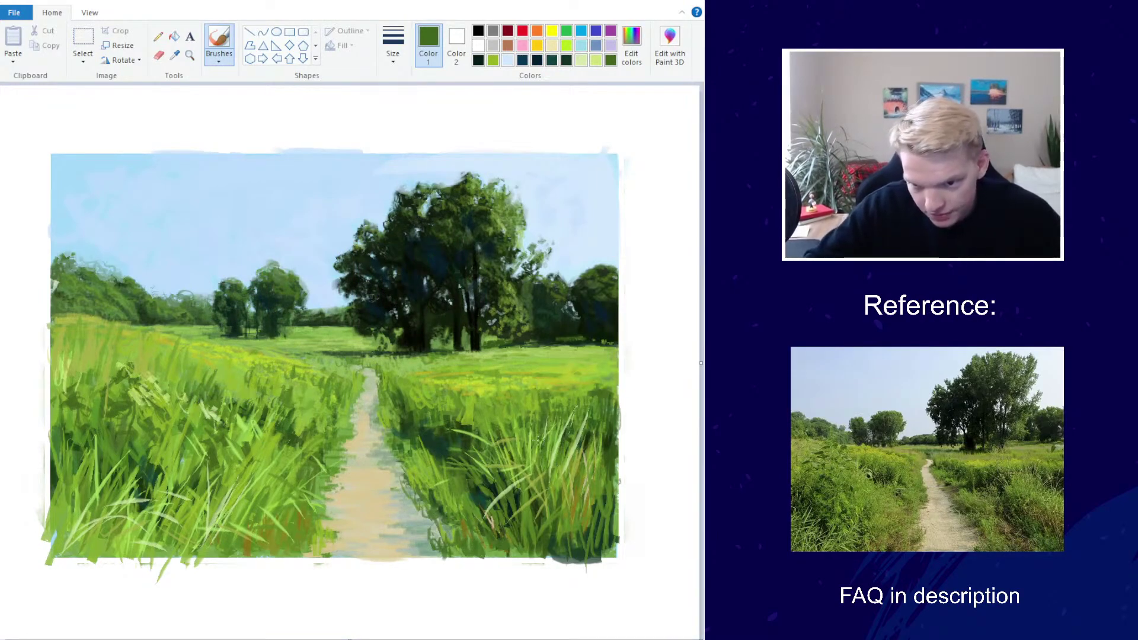
# Paint long dark green grass strokes through the left meadow, from its outer edge across to the grass beside the path
pyautogui.moveTo(294, 427)
pyautogui.mouseDown()
pyautogui.moveTo(307, 477)
pyautogui.moveTo(279, 537)
pyautogui.moveTo(252, 541)
pyautogui.moveTo(265, 511)
pyautogui.moveTo(278, 548)
pyautogui.moveTo(284, 494)
pyautogui.moveTo(226, 530)
pyautogui.moveTo(252, 491)
pyautogui.moveTo(249, 516)
pyautogui.mouseUp()
pyautogui.moveTo(145, 508)
pyautogui.mouseDown()
pyautogui.moveTo(130, 542)
pyautogui.moveTo(95, 560)
pyautogui.moveTo(66, 554)
pyautogui.mouseUp()
pyautogui.moveTo(77, 471); pyautogui.dragTo(54, 537)
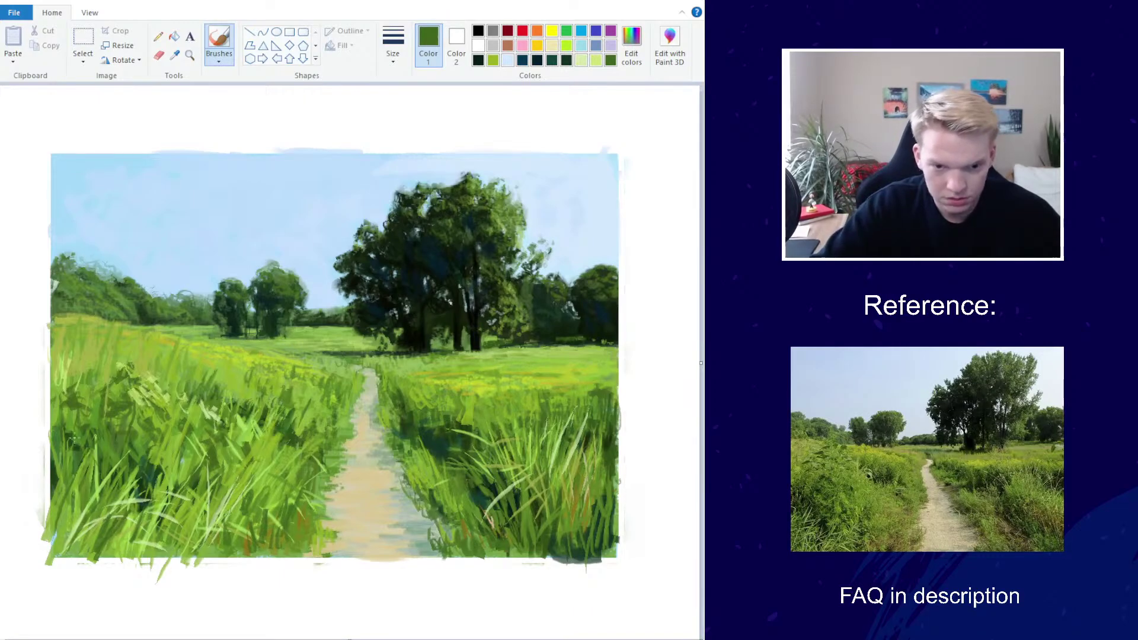
pyautogui.moveTo(80, 385); pyautogui.dragTo(68, 471)
pyautogui.moveTo(86, 343); pyautogui.dragTo(89, 418)
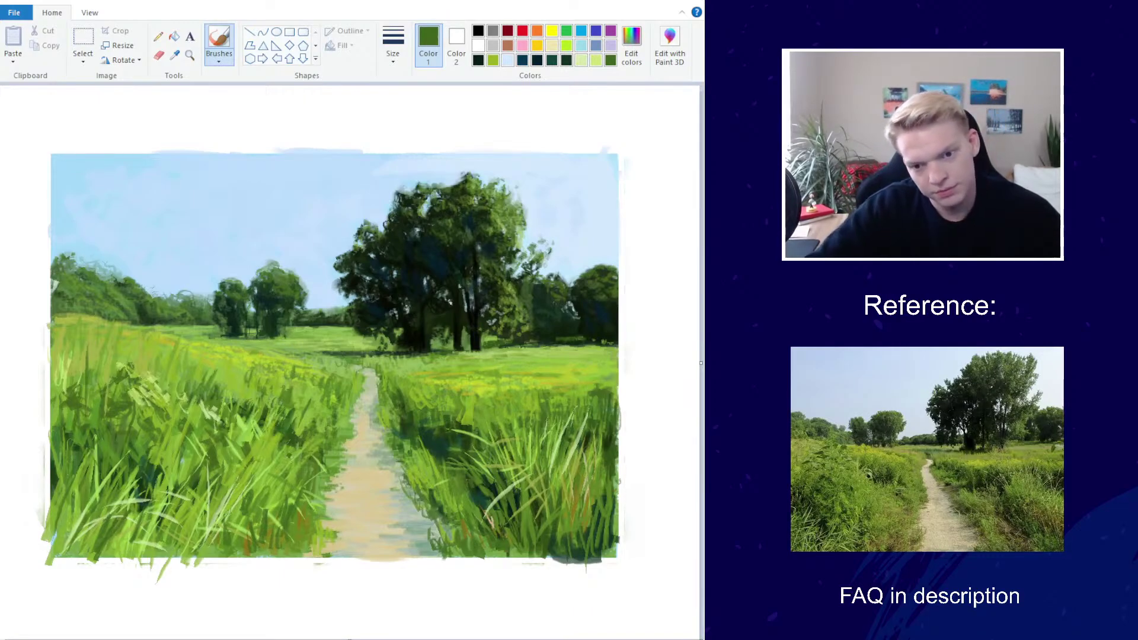
pyautogui.moveTo(271, 456)
pyautogui.mouseDown()
pyautogui.moveTo(218, 518)
pyautogui.moveTo(243, 532)
pyautogui.mouseUp()
pyautogui.moveTo(307, 465); pyautogui.dragTo(294, 541)
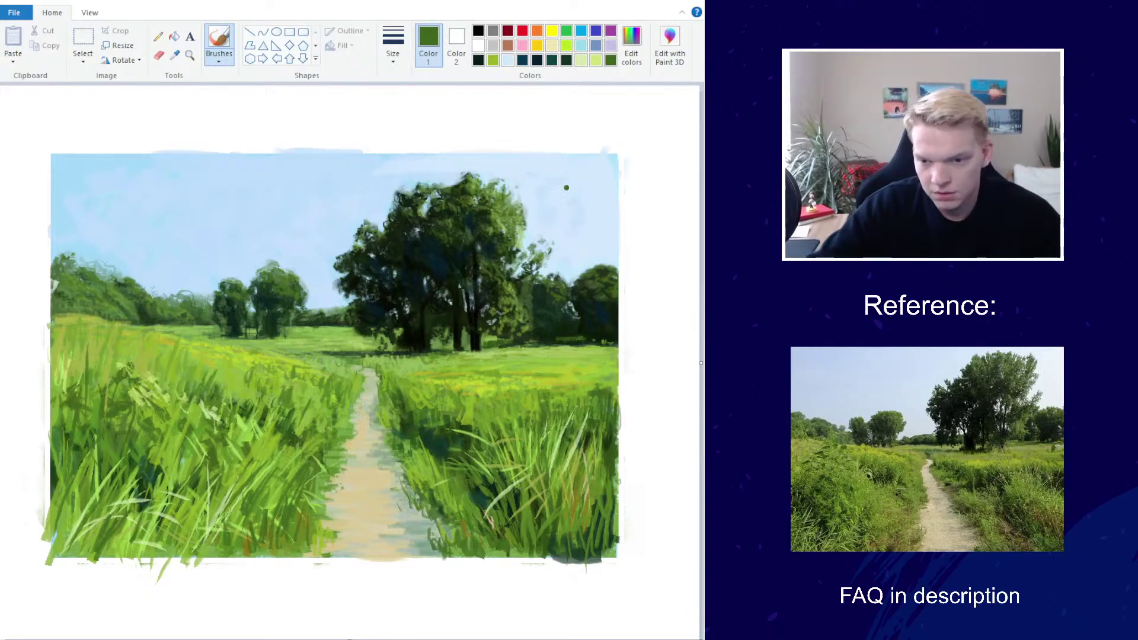
# Darken the green slightly and paint short grass strokes along the path's right edge
pyautogui.click(631, 44)
pyautogui.moveTo(490, 339); pyautogui.dragTo(491, 347)
pyautogui.click(226, 420)
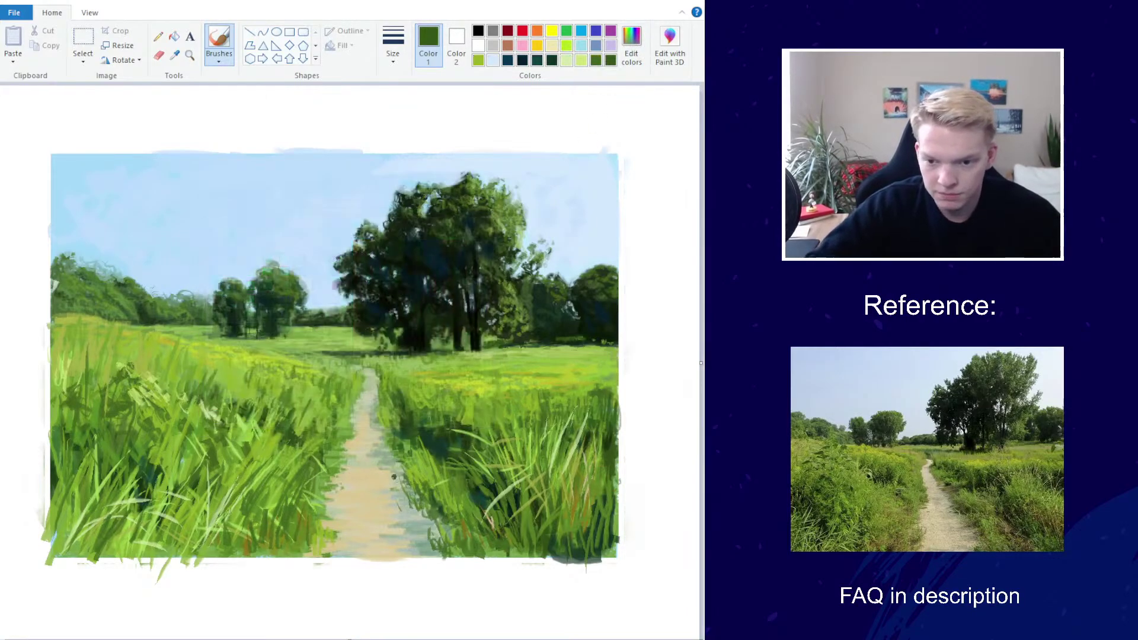
pyautogui.moveTo(405, 480)
pyautogui.mouseDown()
pyautogui.moveTo(389, 480)
pyautogui.moveTo(409, 462)
pyautogui.moveTo(387, 437)
pyautogui.moveTo(395, 444)
pyautogui.moveTo(381, 444)
pyautogui.mouseUp()
pyautogui.click(219, 58)
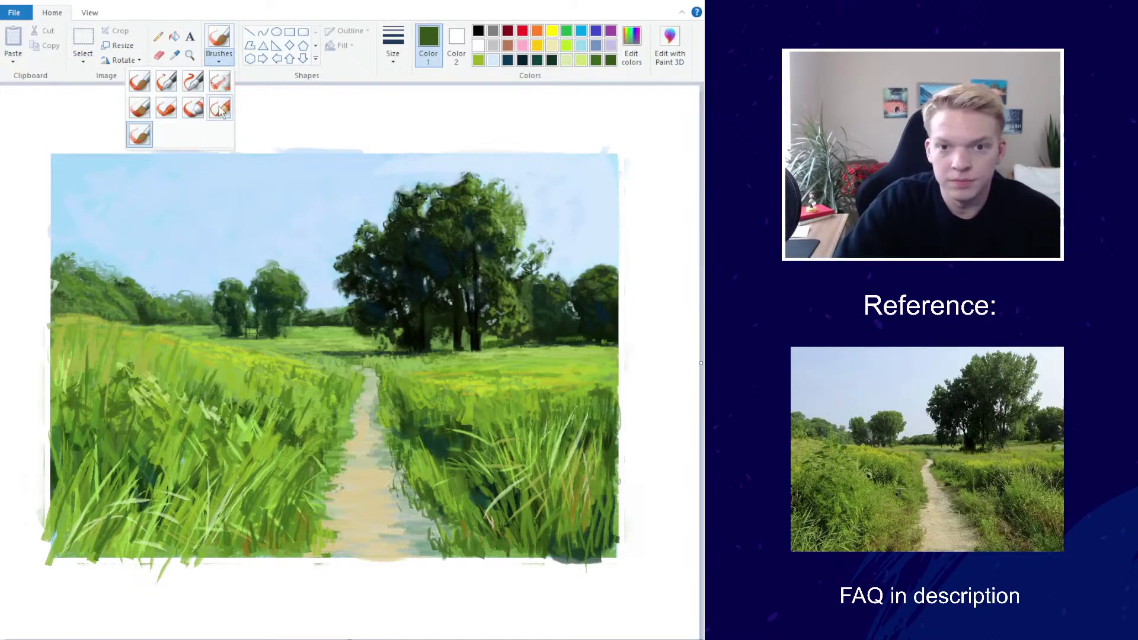
pyautogui.click(218, 58)
# Sample the olive-brown in the grass at the path's lower right edge and paint strokes up along that edge
pyautogui.click(174, 55)
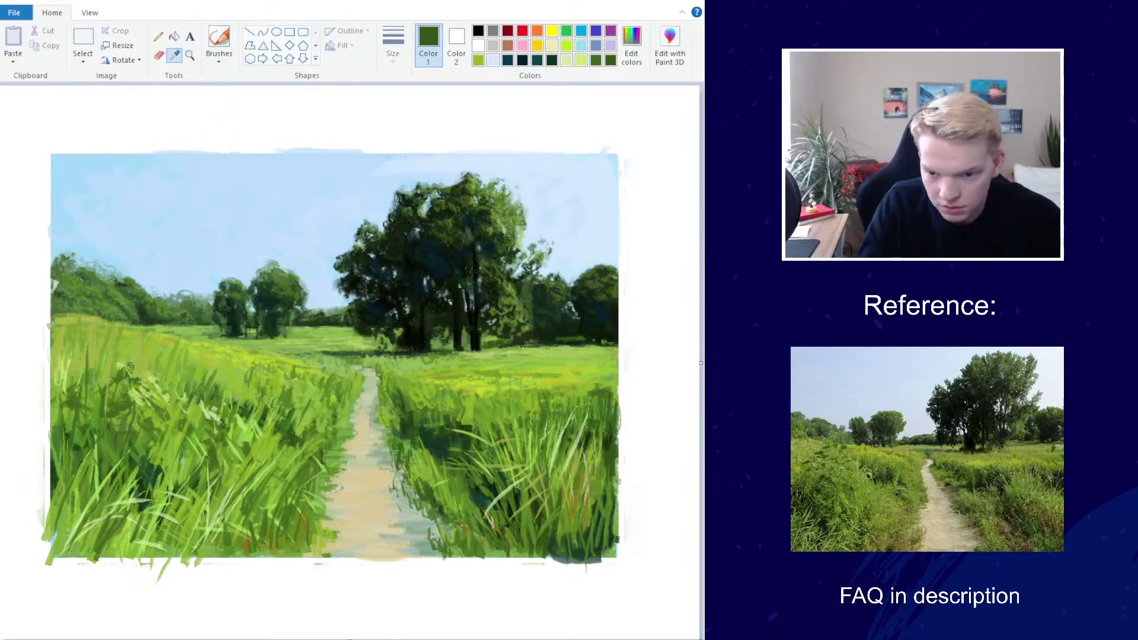
pyautogui.click(438, 521)
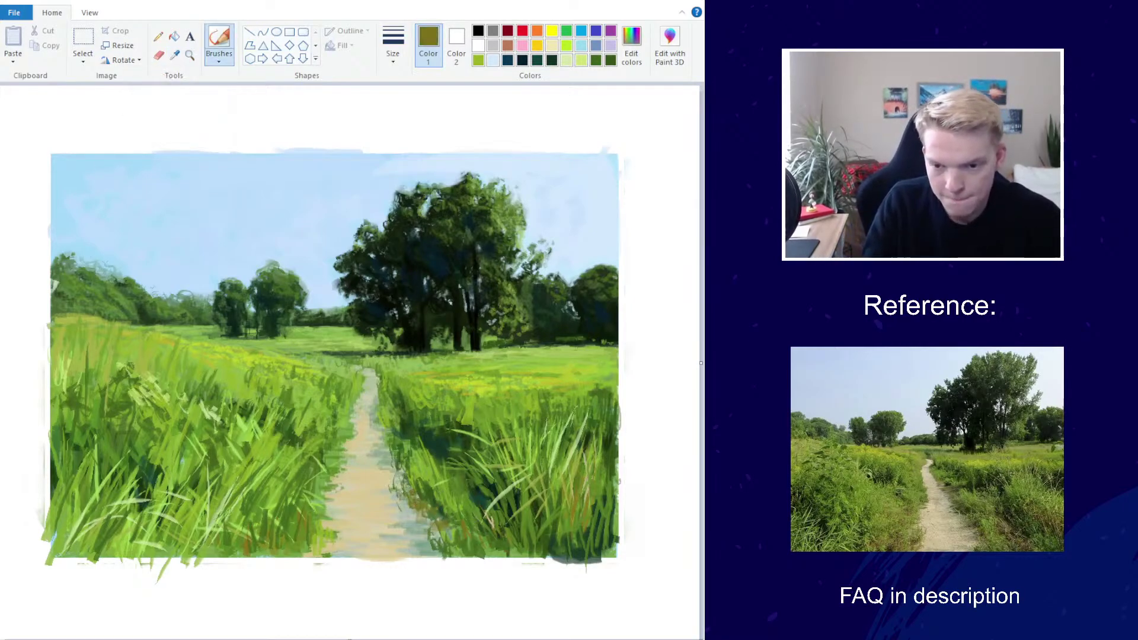
pyautogui.moveTo(409, 490)
pyautogui.mouseDown()
pyautogui.moveTo(395, 470)
pyautogui.moveTo(386, 420)
pyautogui.mouseUp()
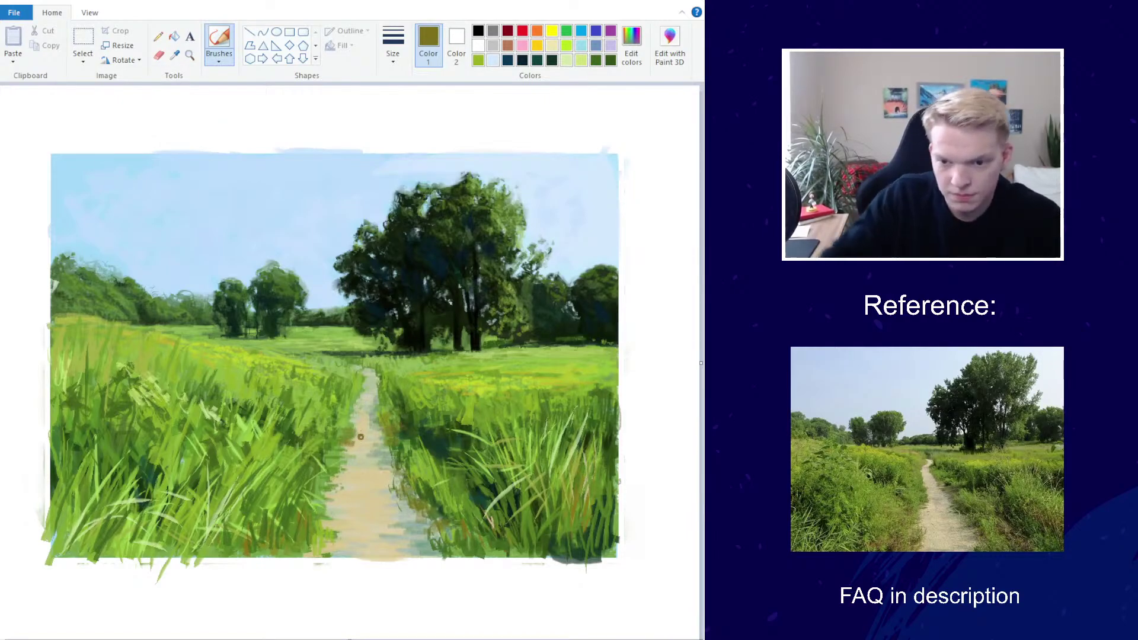
pyautogui.scroll(-1, 409, 293)
pyautogui.scroll(-1, 408, 292)
pyautogui.scroll(3, 409, 290)
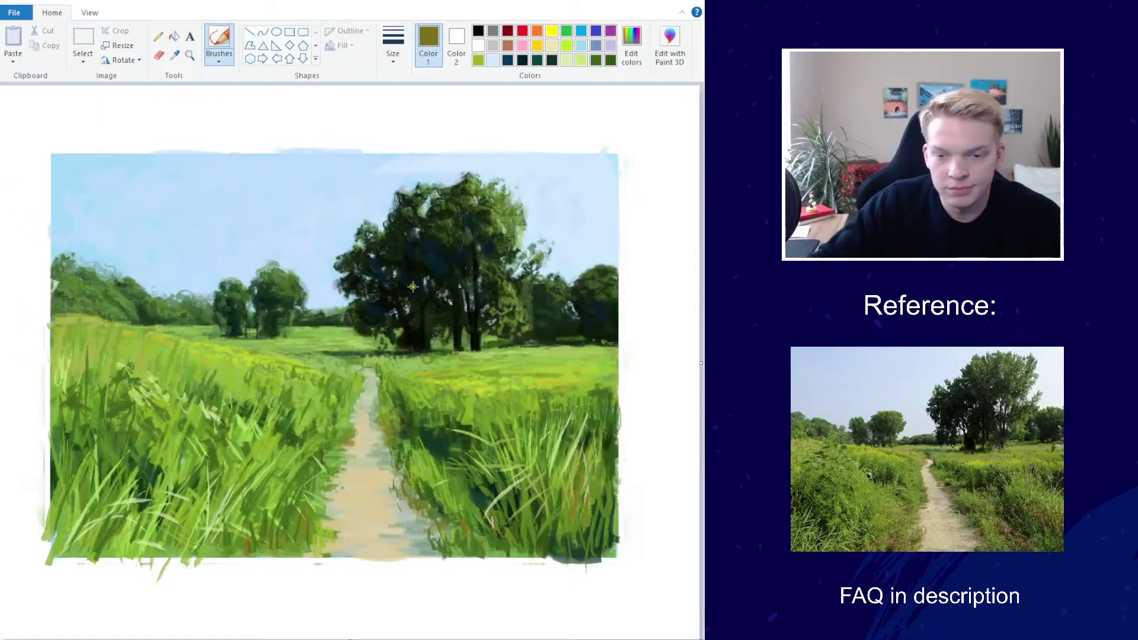
# Mix a very dark blue, choose the thinnest brush size and paint a thin shadow across the field near the path's far end
pyautogui.click(631, 44)
pyautogui.click(418, 266)
pyautogui.moveTo(487, 332); pyautogui.dragTo(487, 351)
pyautogui.click(226, 420)
pyautogui.click(393, 48)
pyautogui.click(393, 87)
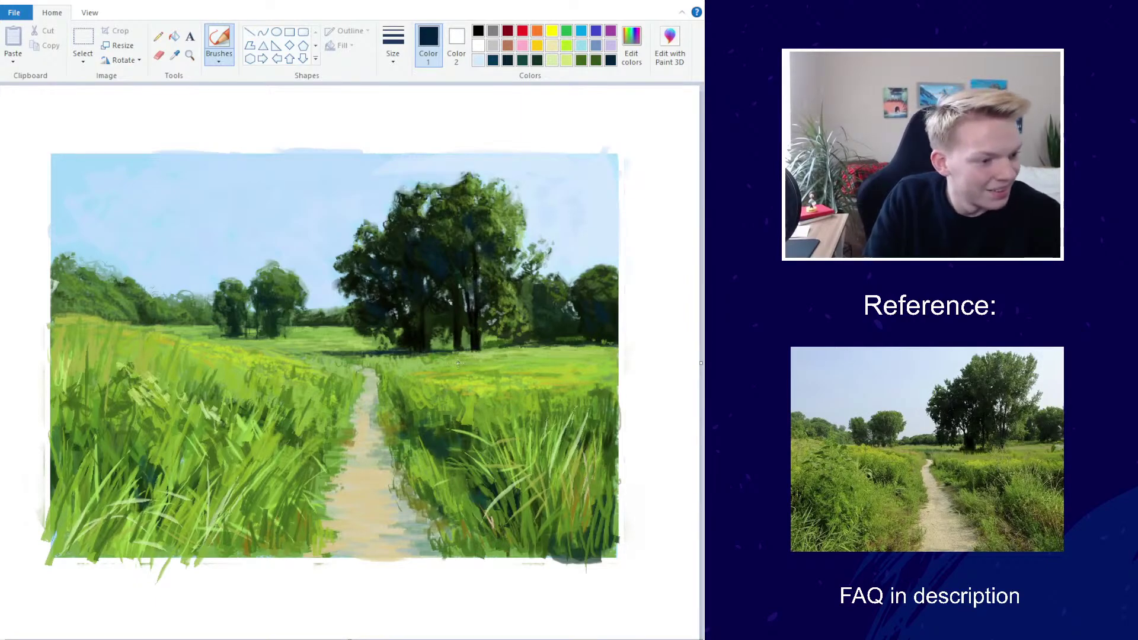
pyautogui.moveTo(309, 352); pyautogui.dragTo(322, 351)
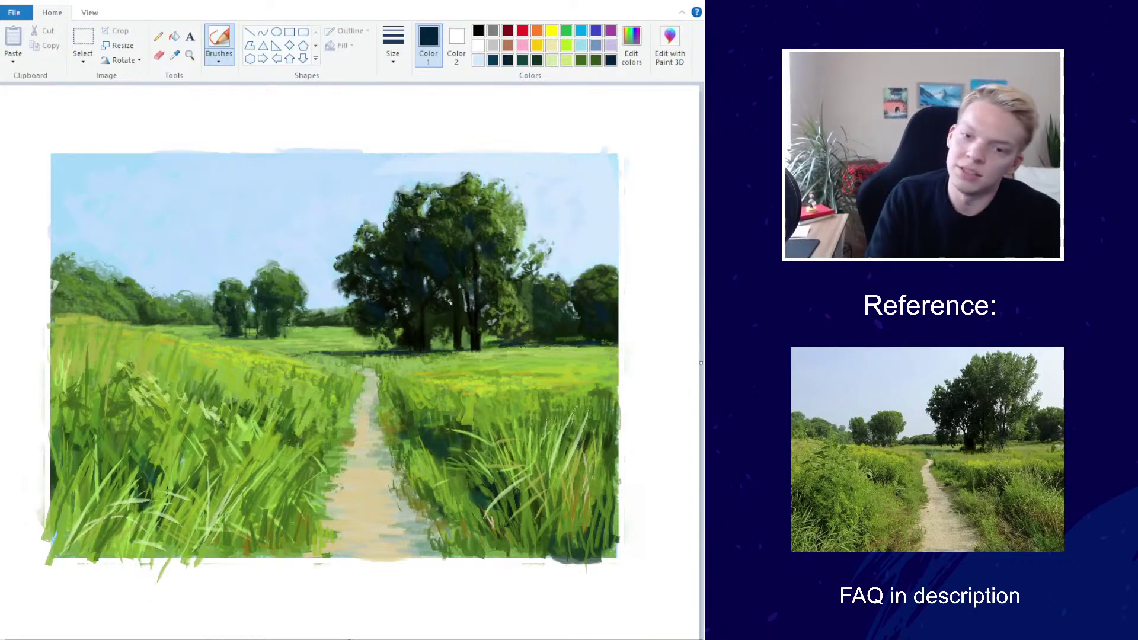
pyautogui.scroll(-2, 381, 376)
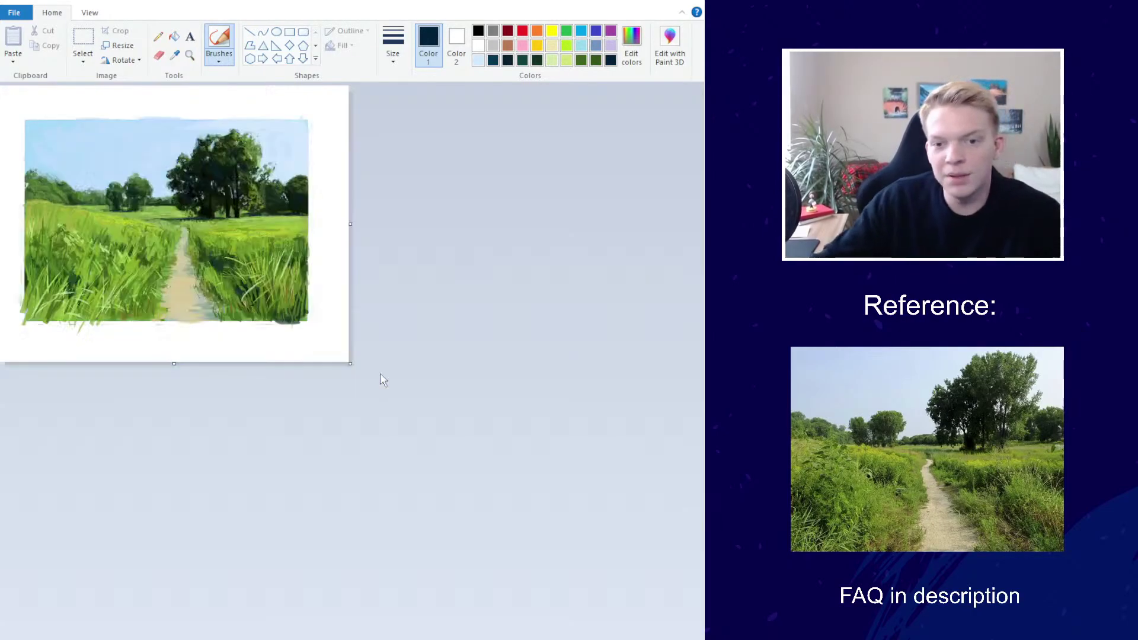
pyautogui.scroll(2, 380, 380)
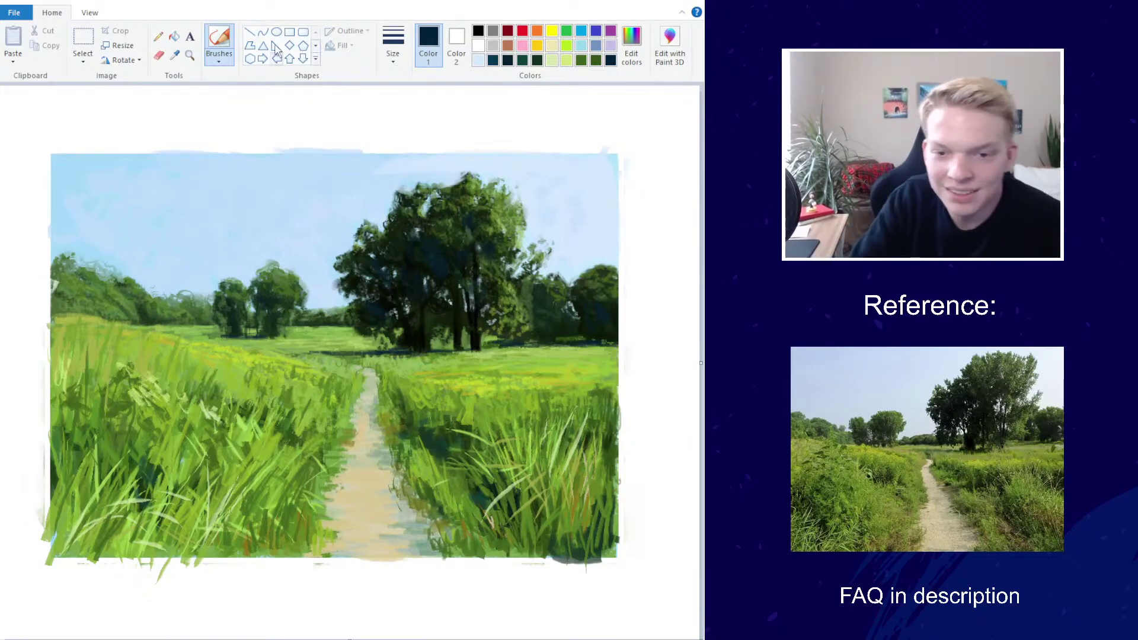
# Sample the light green of the far field, change it to a light orange and paint thin accents beside the path's far end
pyautogui.click(174, 54)
pyautogui.click(325, 346)
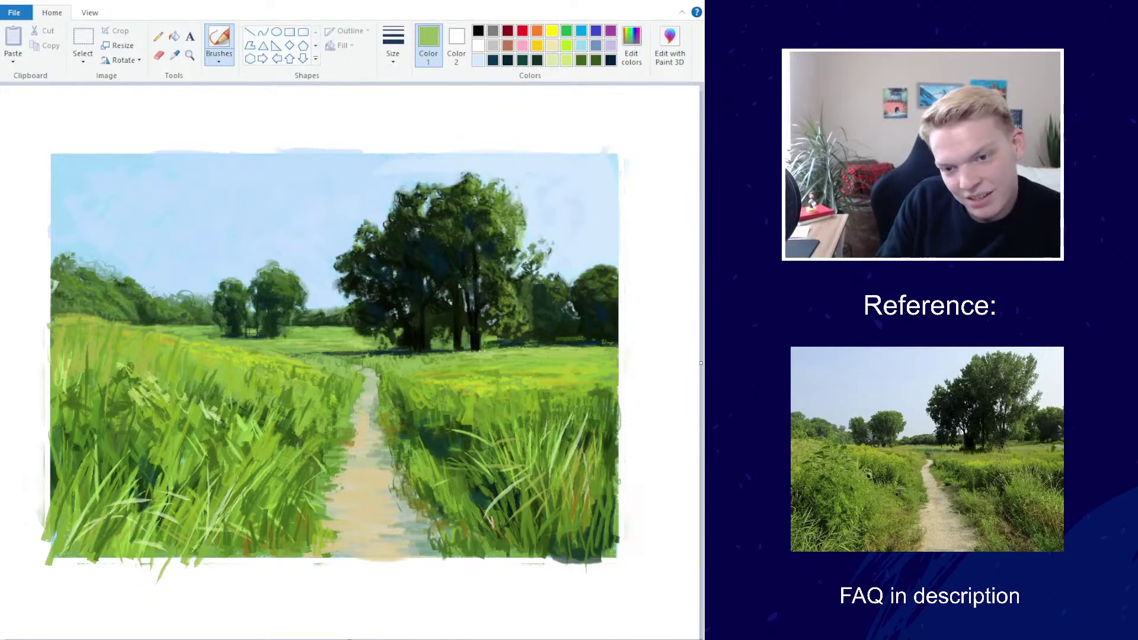
pyautogui.click(632, 46)
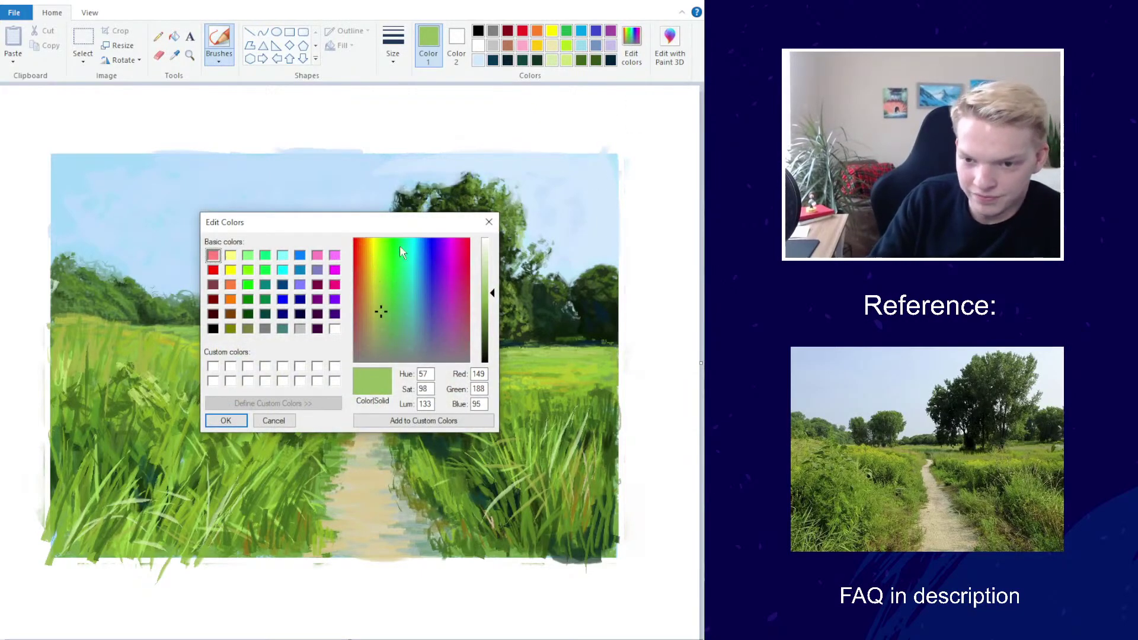
pyautogui.click(362, 244)
pyautogui.click(492, 284)
pyautogui.click(225, 420)
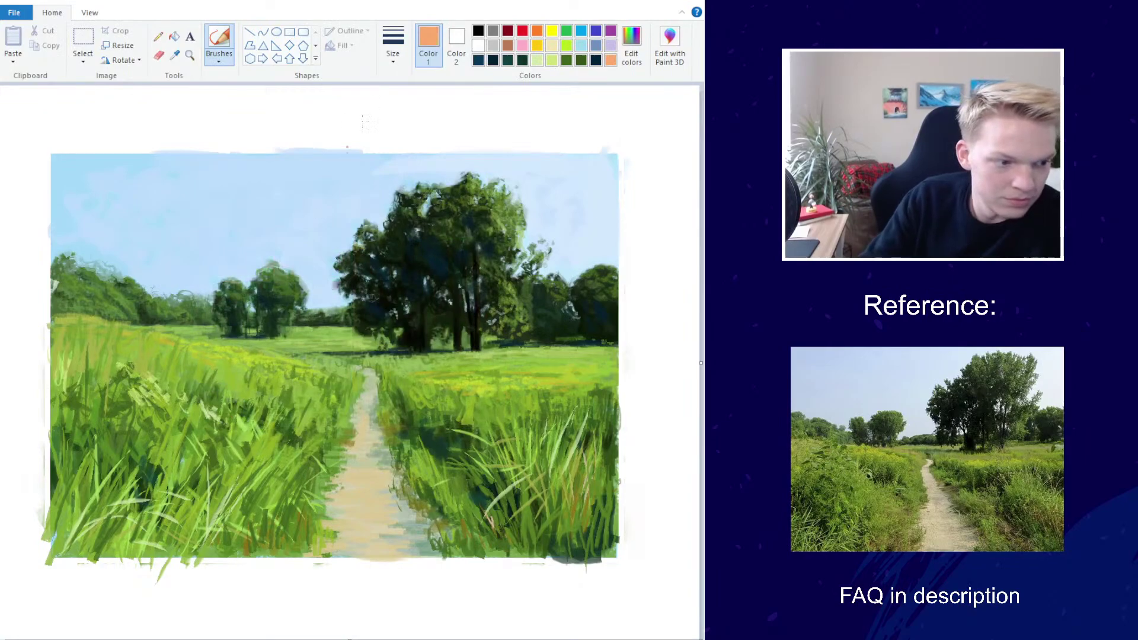
pyautogui.click(393, 44)
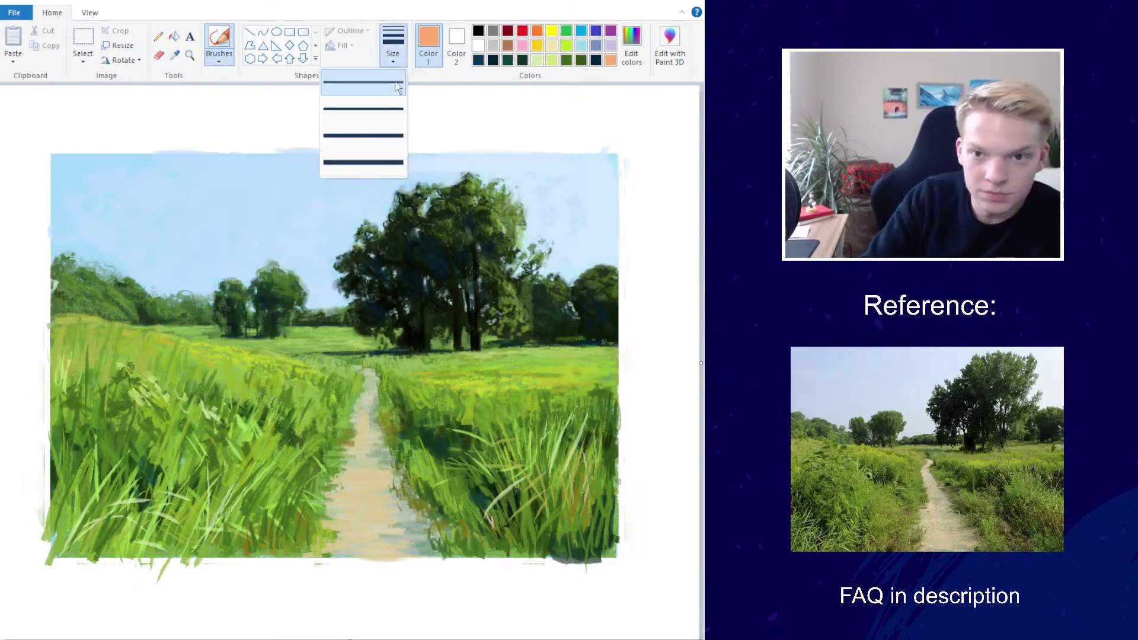
pyautogui.click(364, 94)
pyautogui.moveTo(337, 357); pyautogui.dragTo(355, 356)
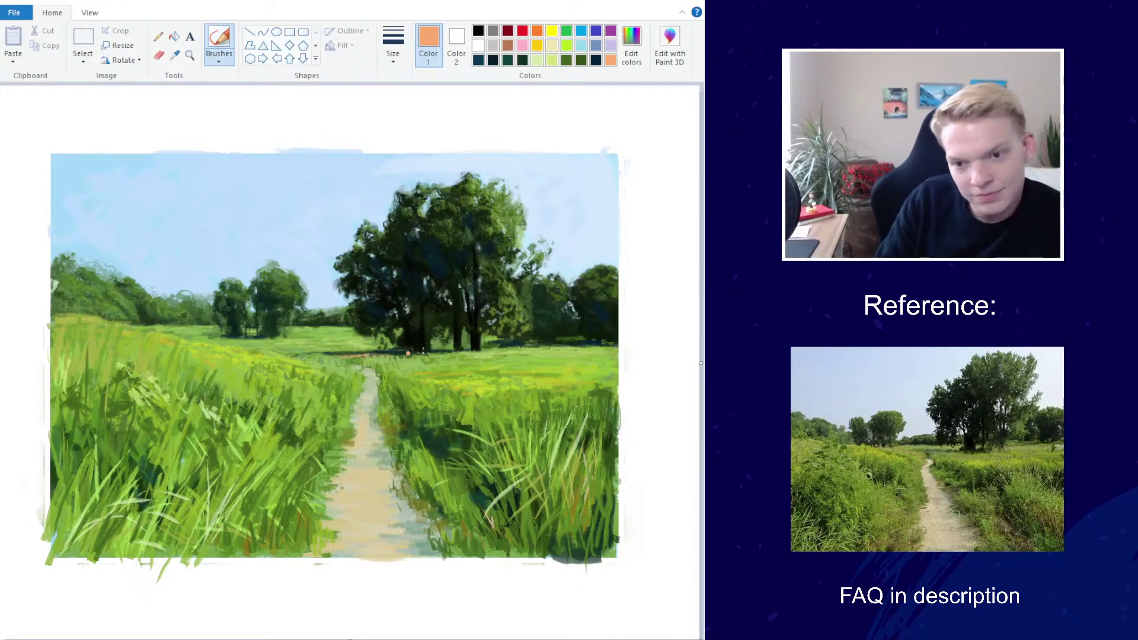
# Make the orange more saturated and dab small accents along the ground at the base of the large tree
pyautogui.click(631, 44)
pyautogui.click(496, 289)
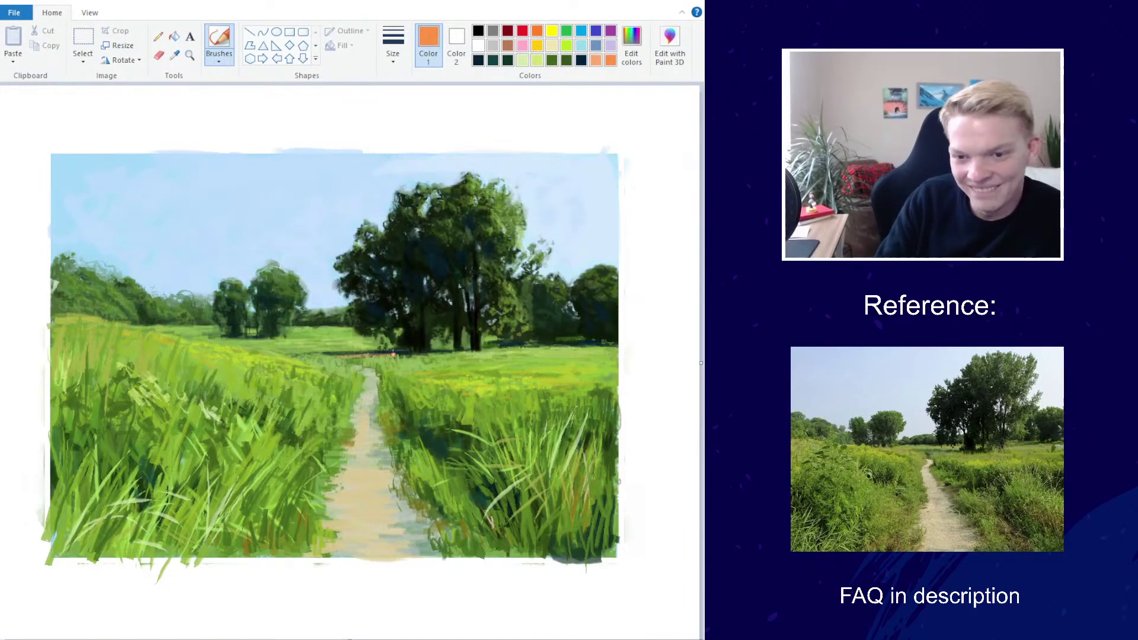
pyautogui.moveTo(393, 354); pyautogui.dragTo(491, 351)
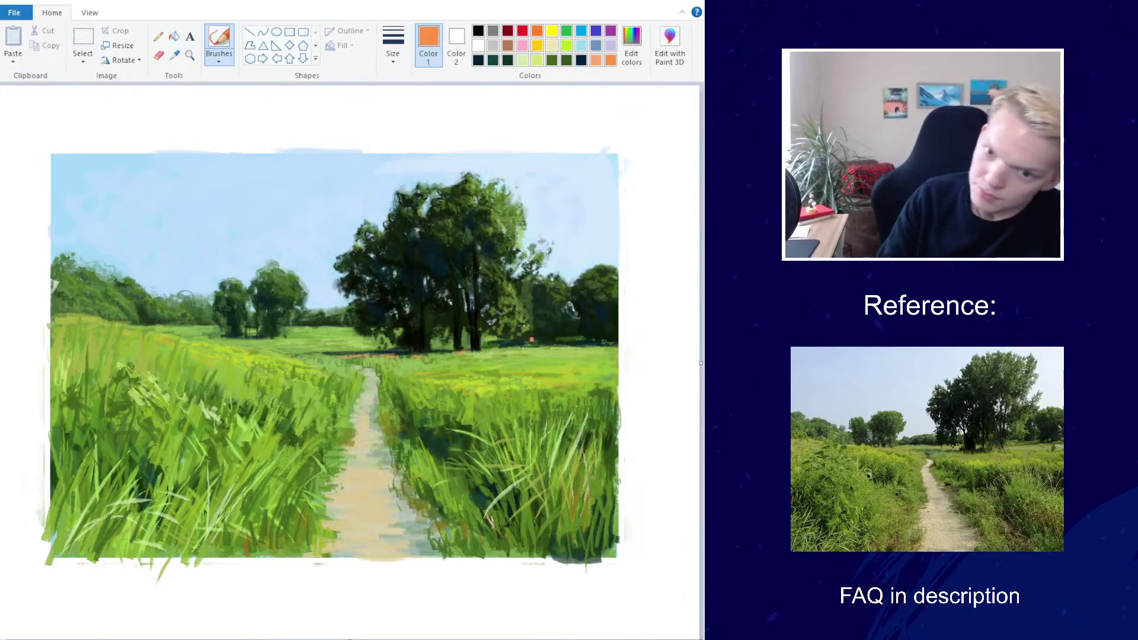
# Use the thinnest brush size and dab orange flecks into the yellow band of the right meadow
pyautogui.click(393, 45)
pyautogui.click(362, 97)
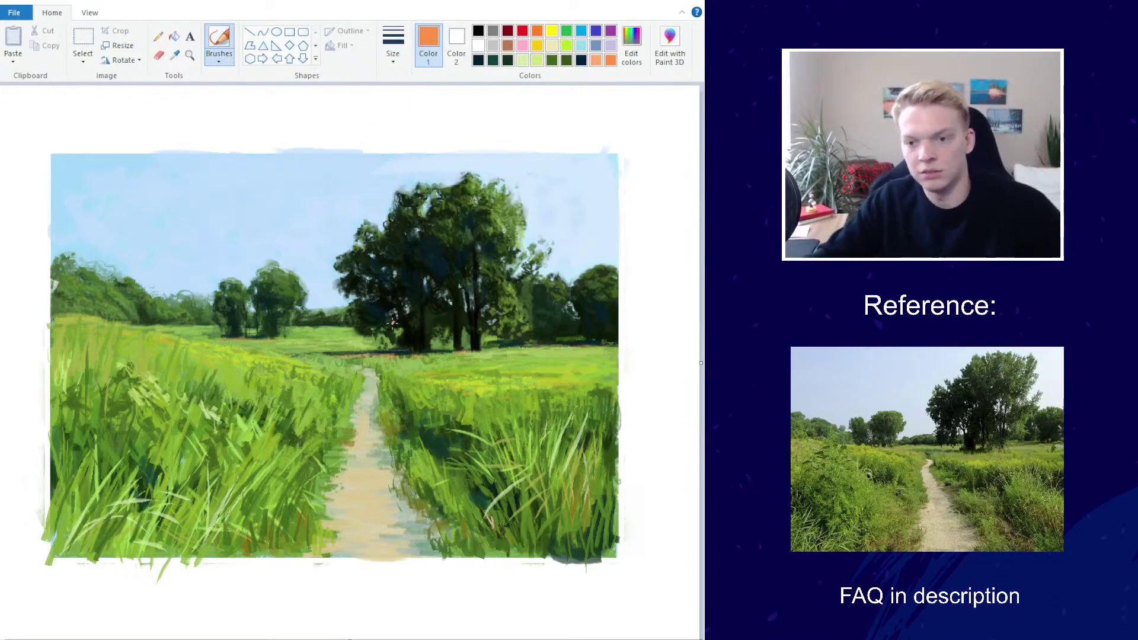
pyautogui.scroll(-3, 409, 291)
pyautogui.scroll(3, 409, 287)
pyautogui.click(393, 45)
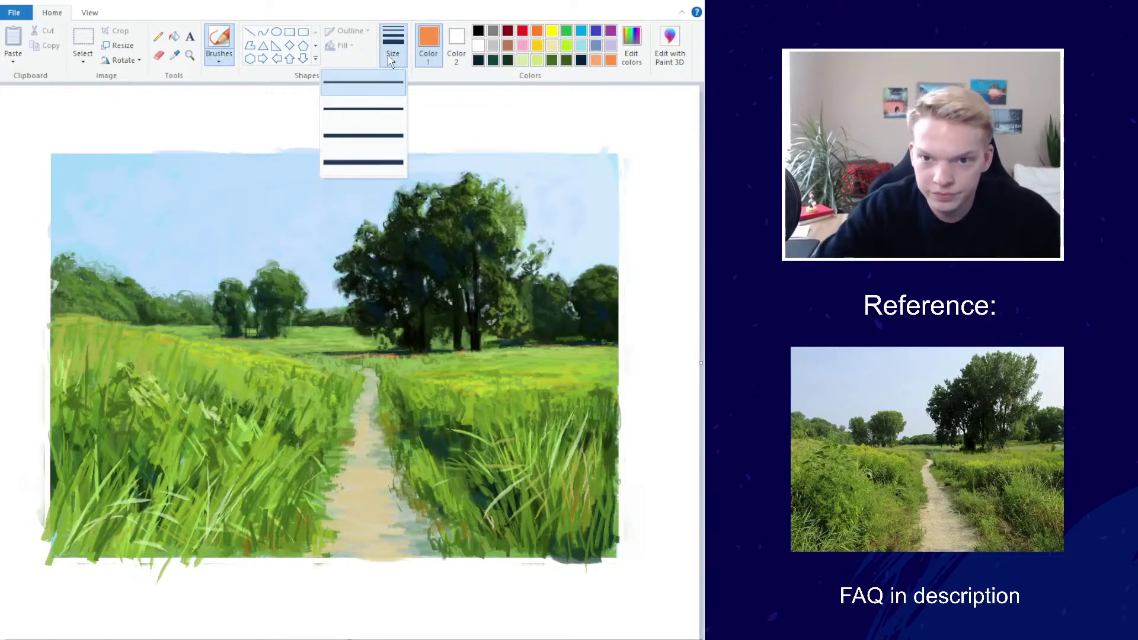
pyautogui.click(362, 88)
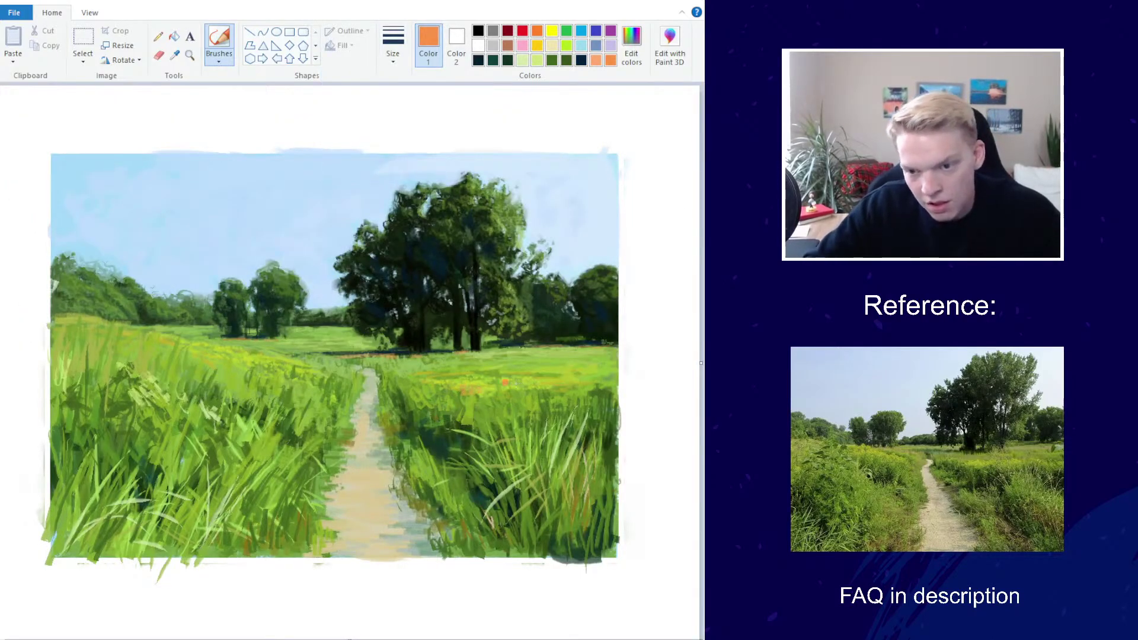
# Mix a muted yellow-green with hue 45, saturation 172 and luminosity 108
pyautogui.click(631, 45)
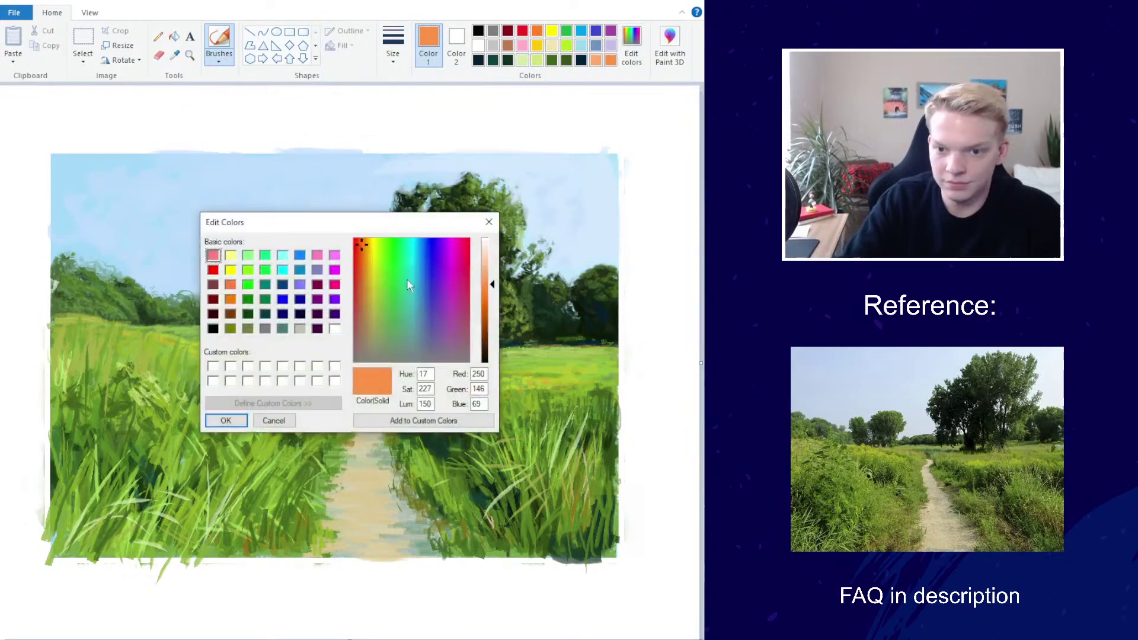
pyautogui.click(377, 253)
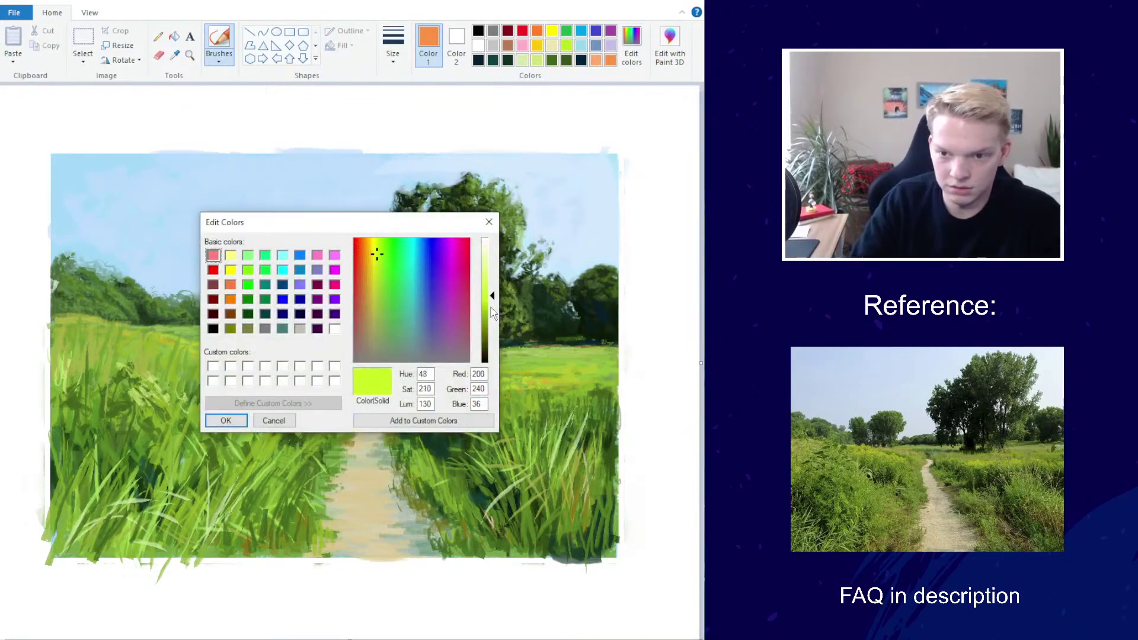
pyautogui.click(485, 307)
pyautogui.click(224, 422)
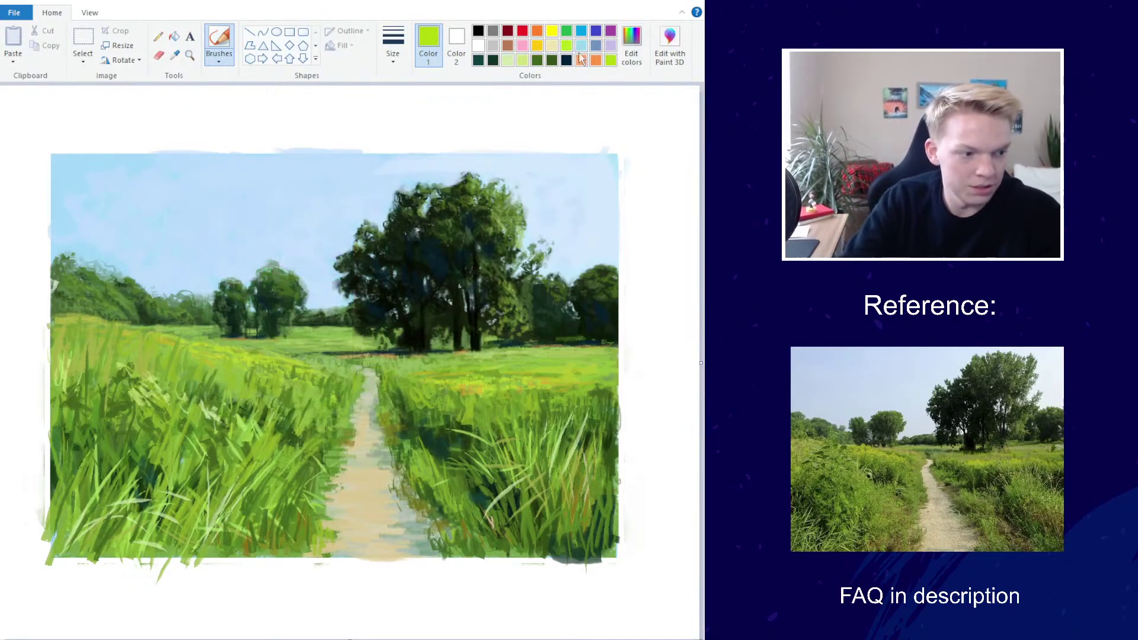
pyautogui.click(632, 47)
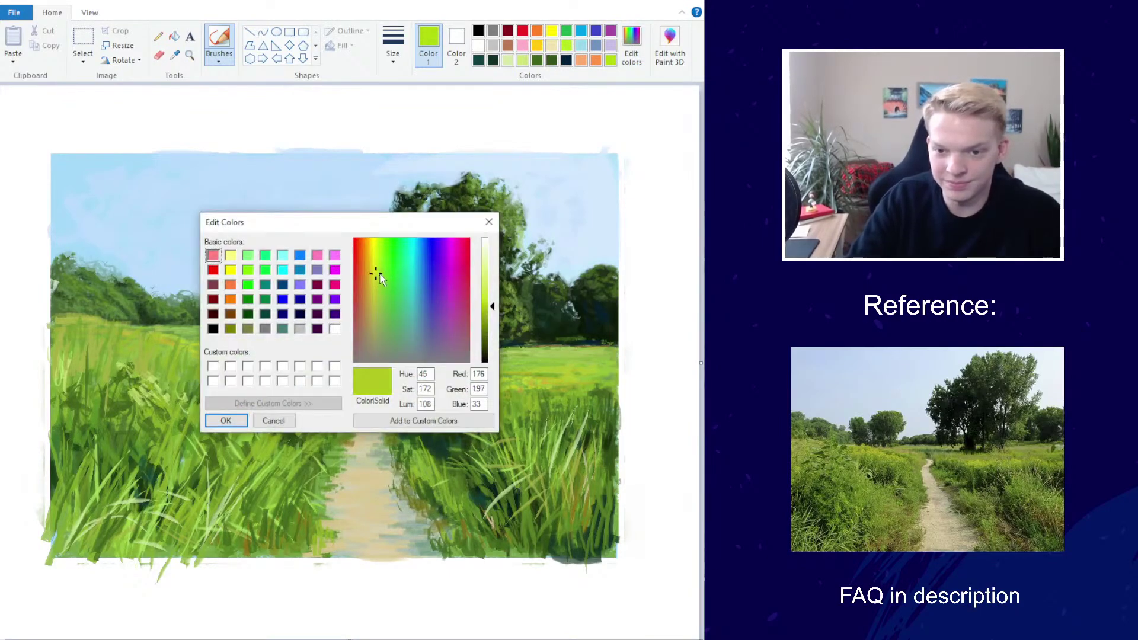
pyautogui.press('Return')
# Choose a thin brush size, undo the last stroke and paint small yellow-green highlights across the upper part of the meadow
pyautogui.click(393, 46)
pyautogui.click(382, 104)
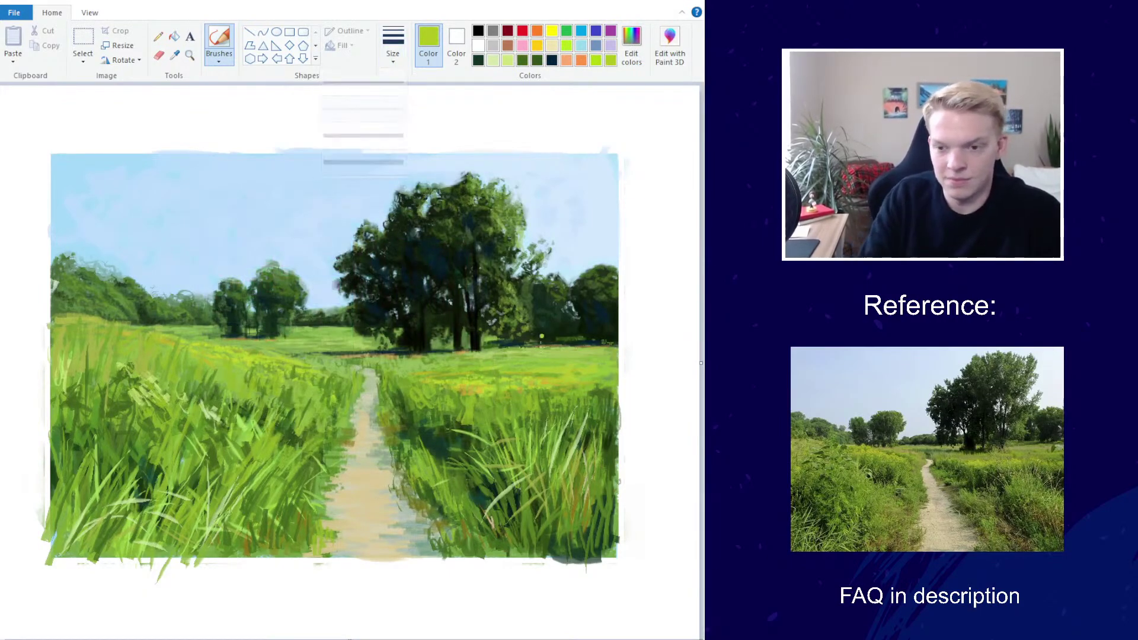
pyautogui.hotkey('ctrl', 'z')
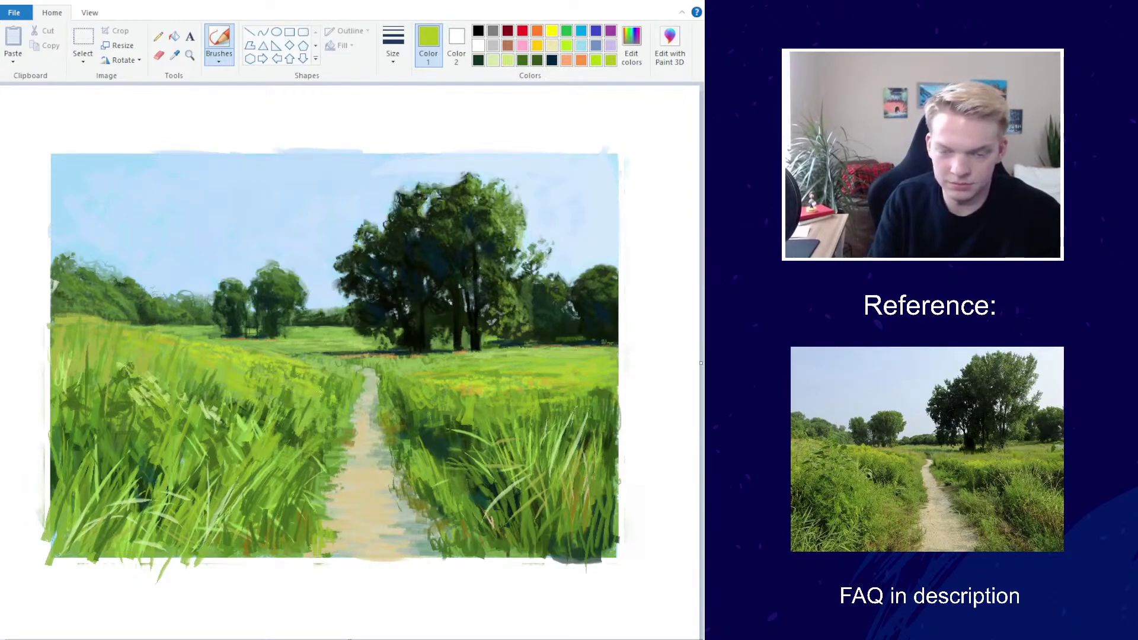
pyautogui.scroll(-2, 419, 247)
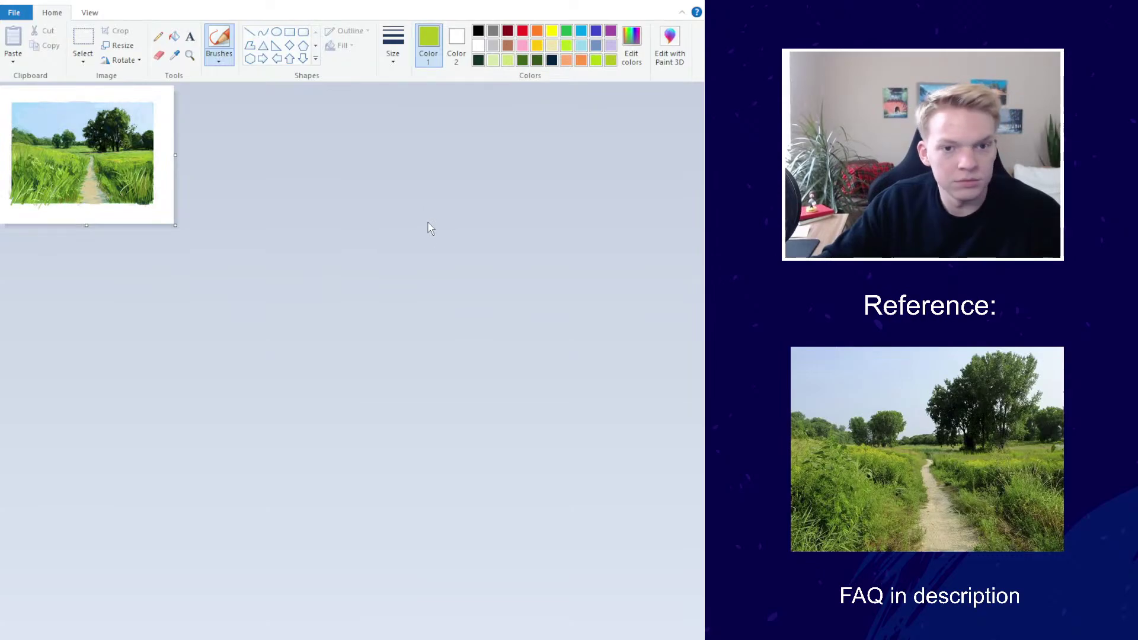
pyautogui.scroll(2, 430, 229)
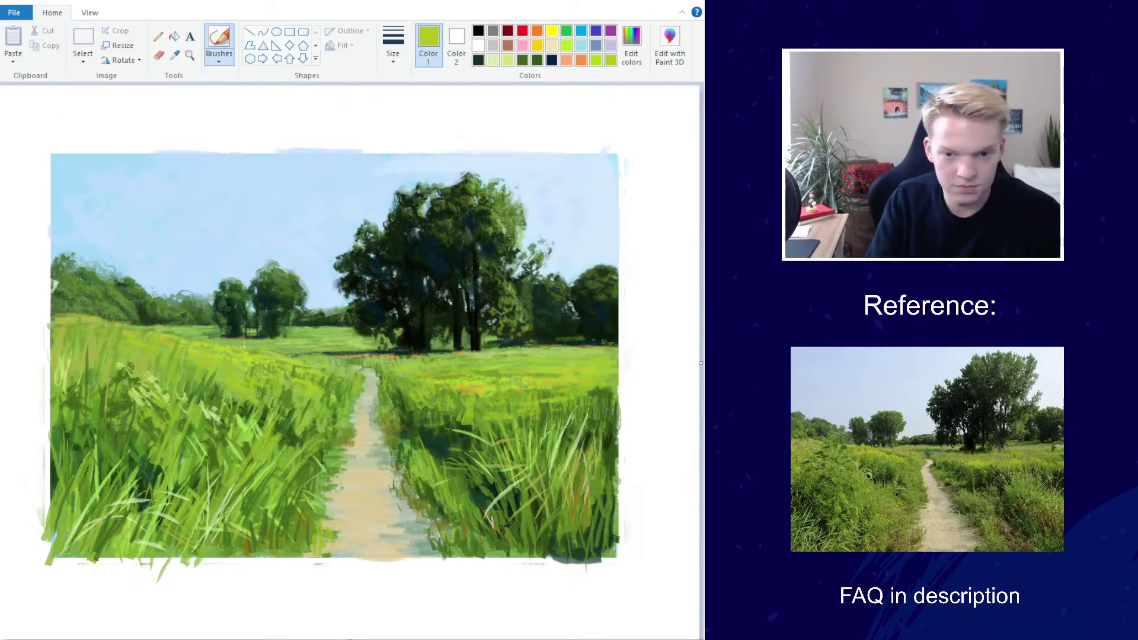
# Sample the distant meadow's green and mix a lighter, cooler green from it for brush details
pyautogui.click(159, 55)
pyautogui.click(174, 54)
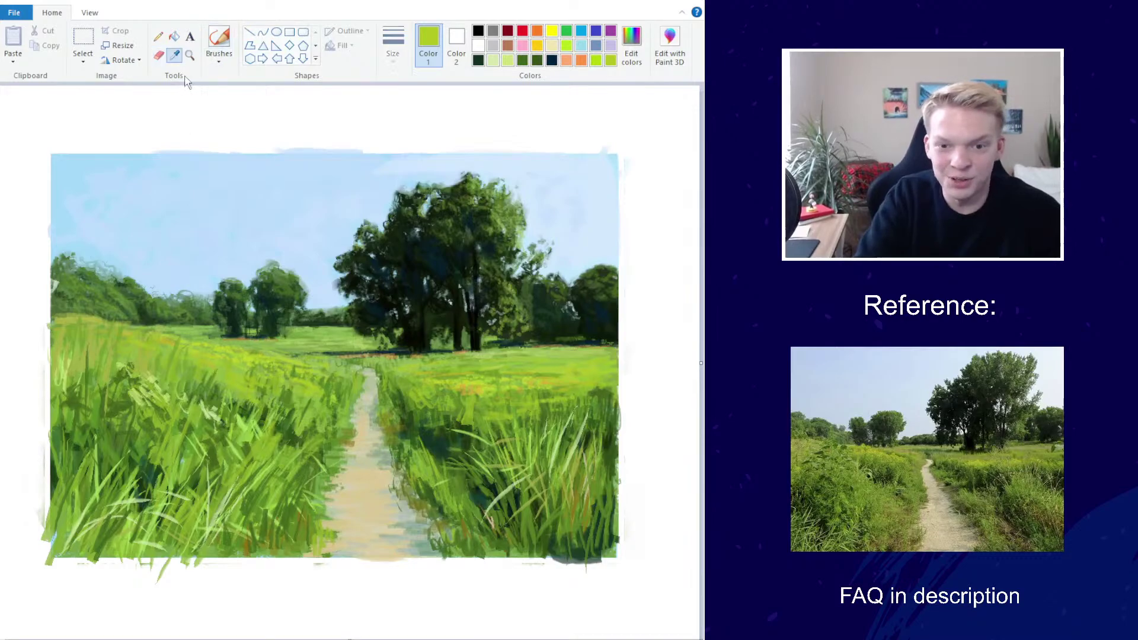
pyautogui.click(330, 342)
pyautogui.click(631, 44)
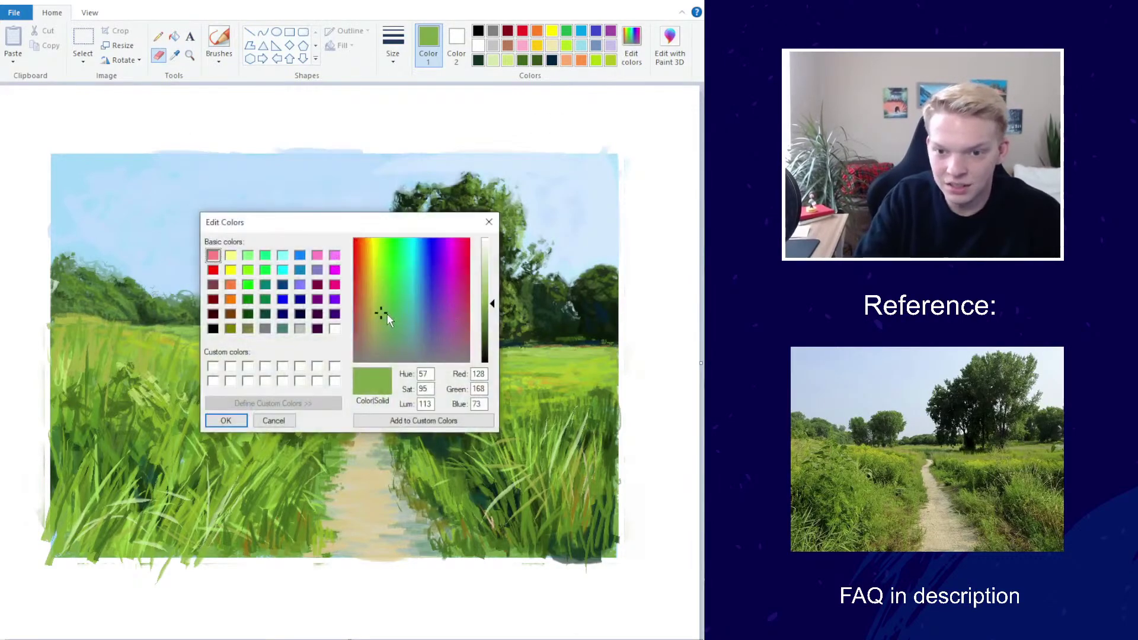
pyautogui.click(394, 315)
pyautogui.click(489, 287)
pyautogui.click(226, 420)
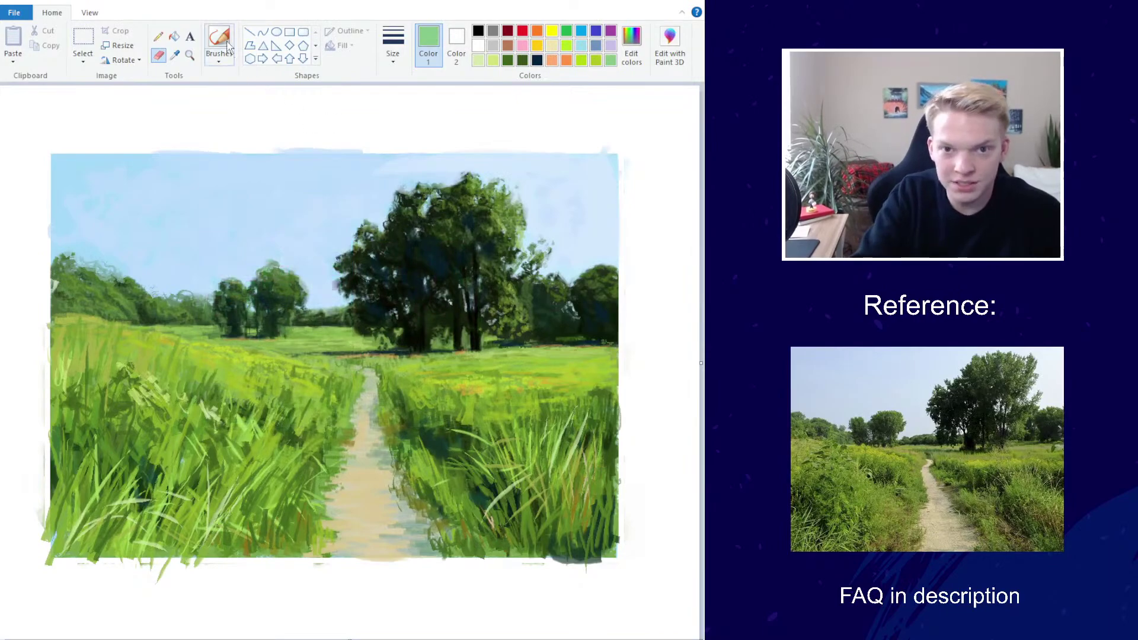
pyautogui.click(228, 47)
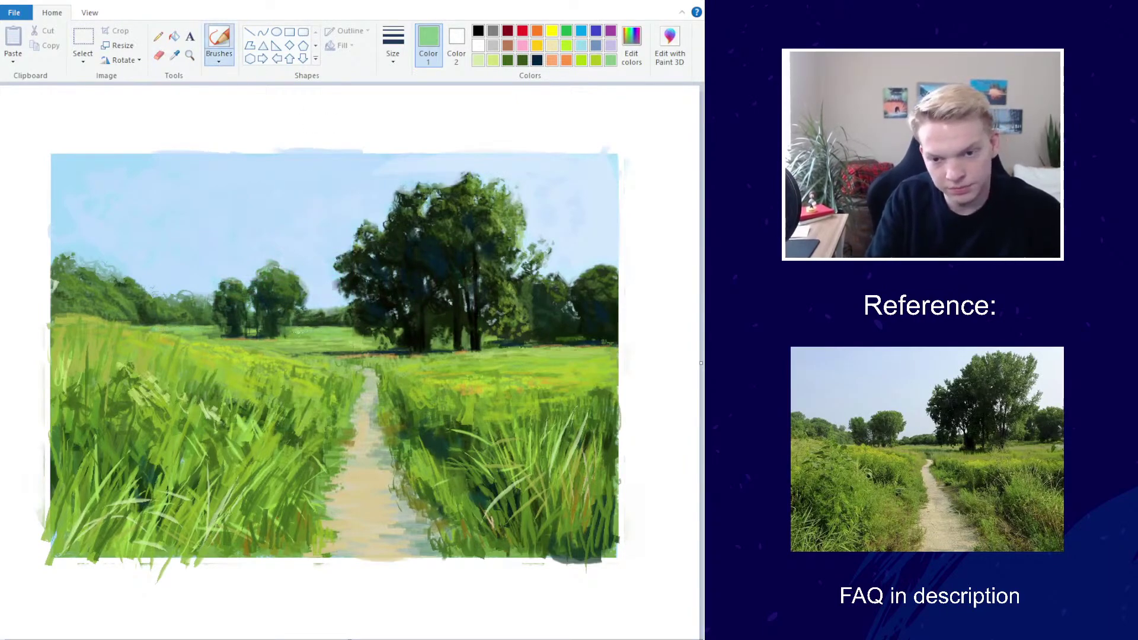
pyautogui.scroll(-3, 381, 274)
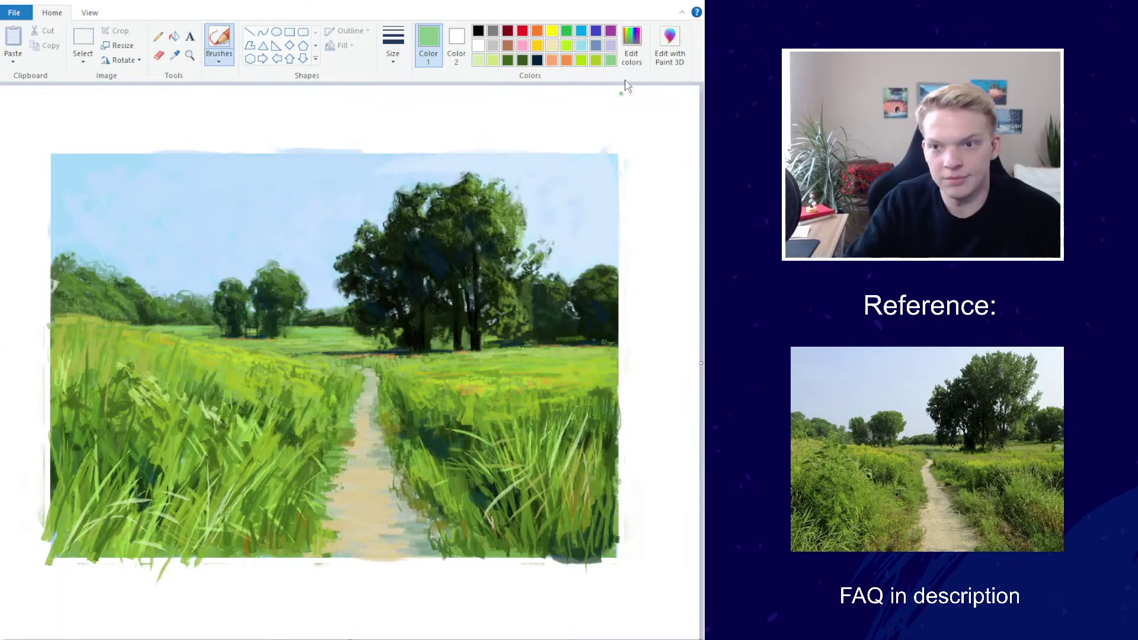
# Mix a green with hue 67, saturation 97 and luminosity 124, choose a thin brush size and shift the green slightly toward yellow
pyautogui.click(631, 46)
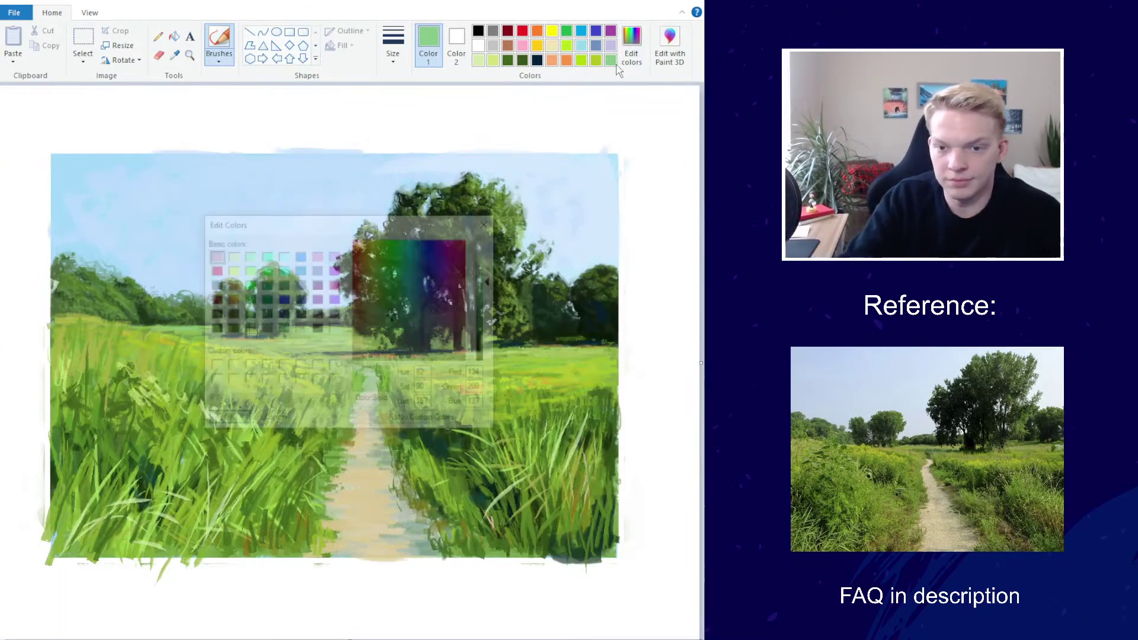
pyautogui.click(488, 303)
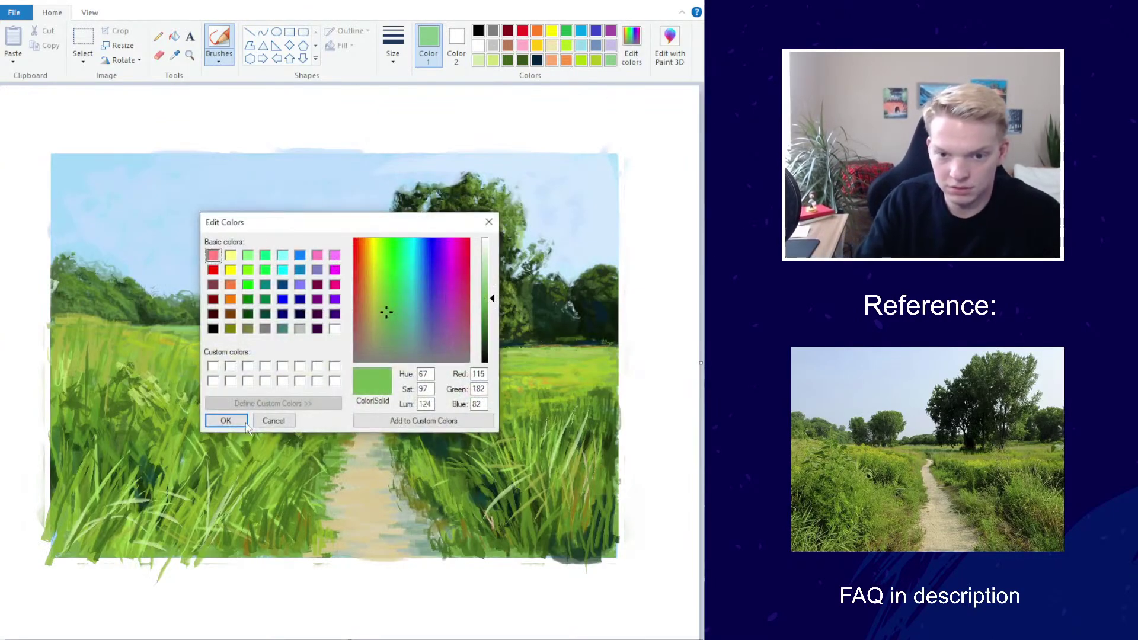
pyautogui.click(244, 421)
pyautogui.click(390, 48)
pyautogui.click(384, 97)
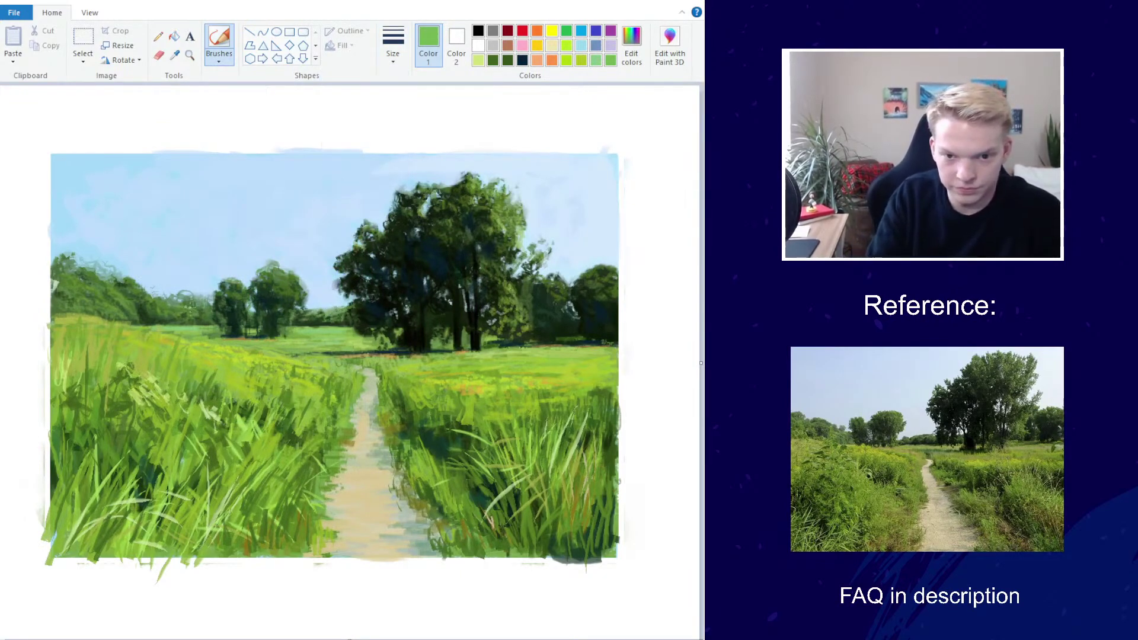
pyautogui.click(631, 45)
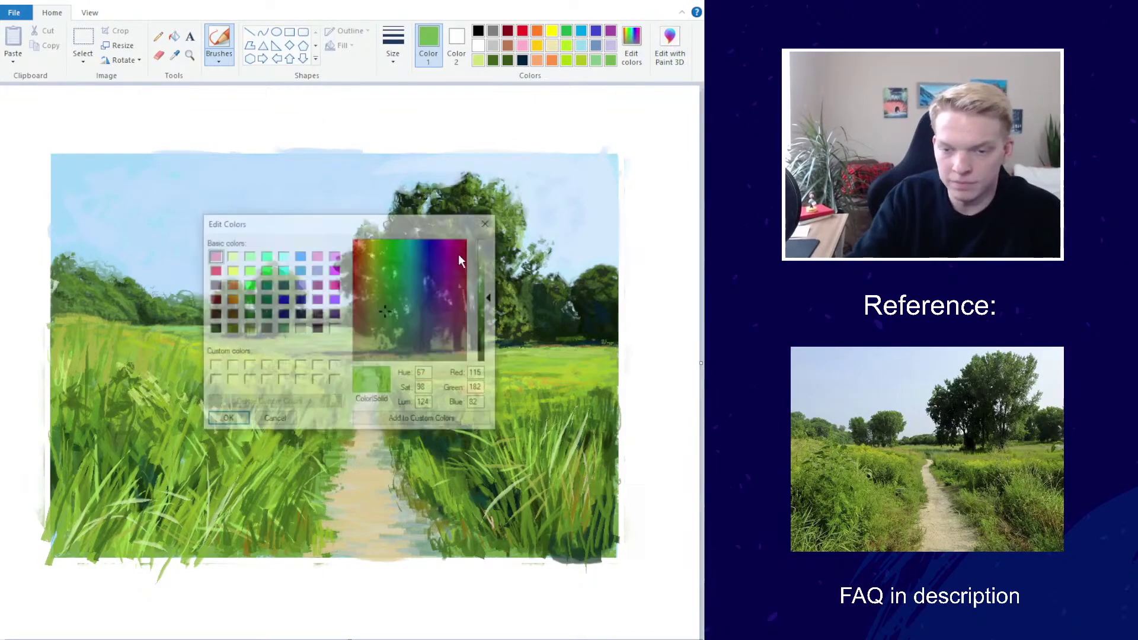
pyautogui.click(223, 424)
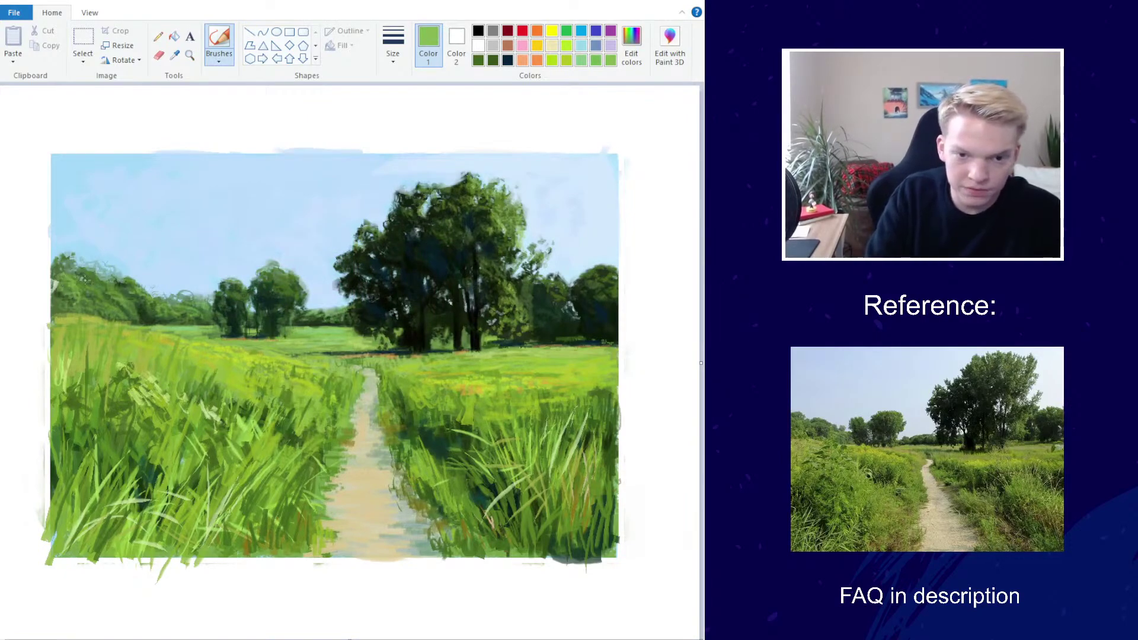
# Dab dark green accents along the base of the distant treeline on the painting's left side
pyautogui.click(112, 308)
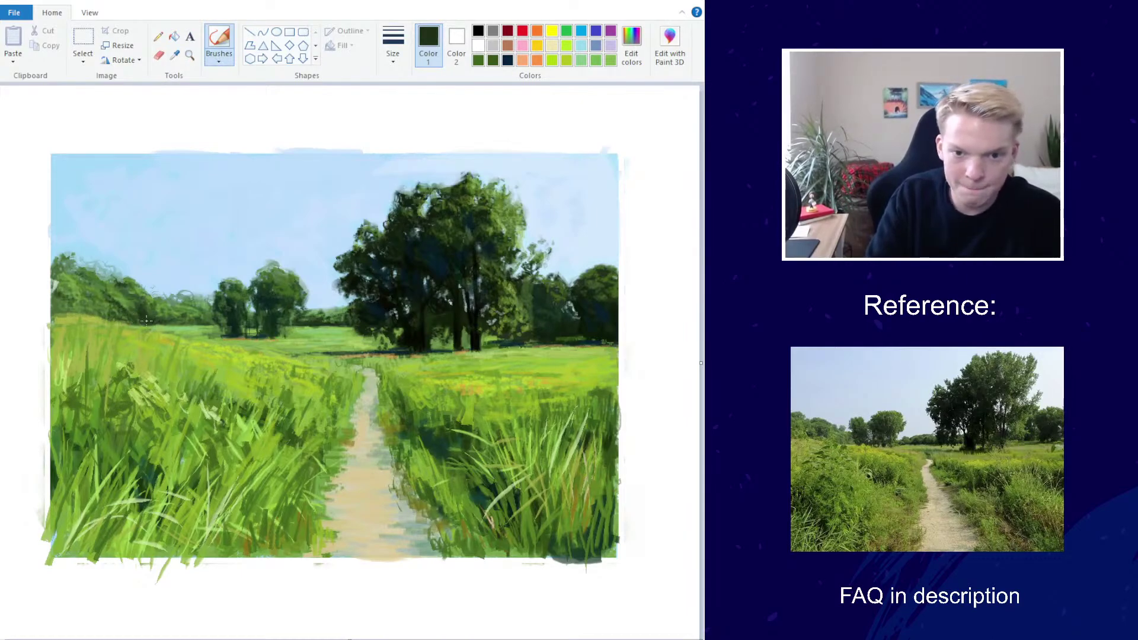
pyautogui.scroll(-2, 407, 254)
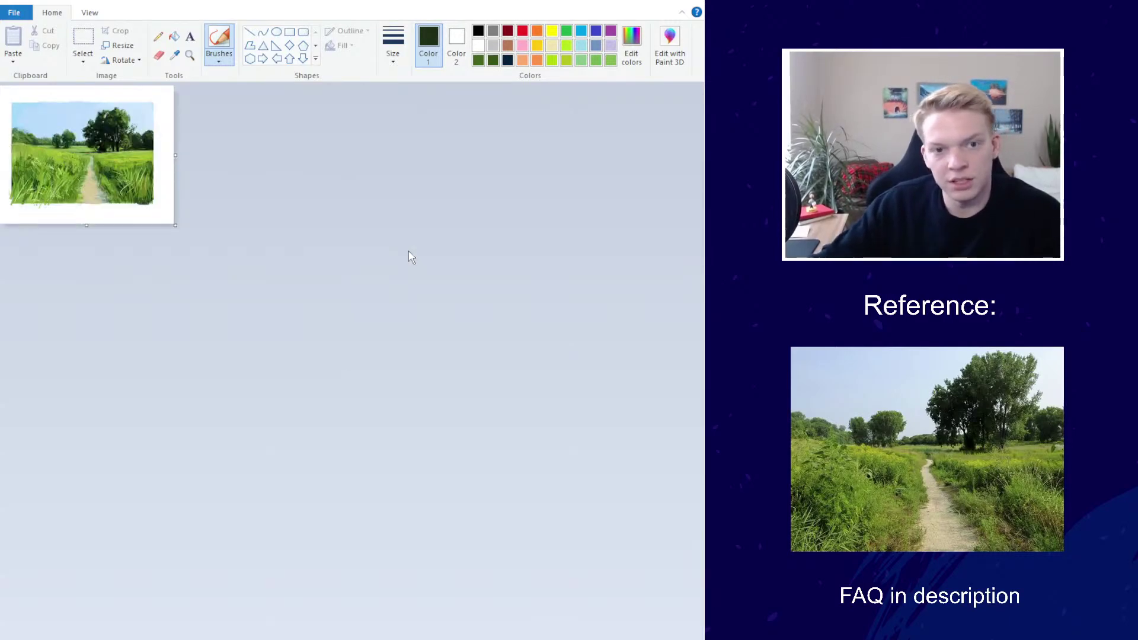
pyautogui.scroll(1, 407, 262)
pyautogui.scroll(1, 407, 263)
# Sample the pale blue sky beside the large tree and dab small sky gaps into its foliage
pyautogui.click(175, 55)
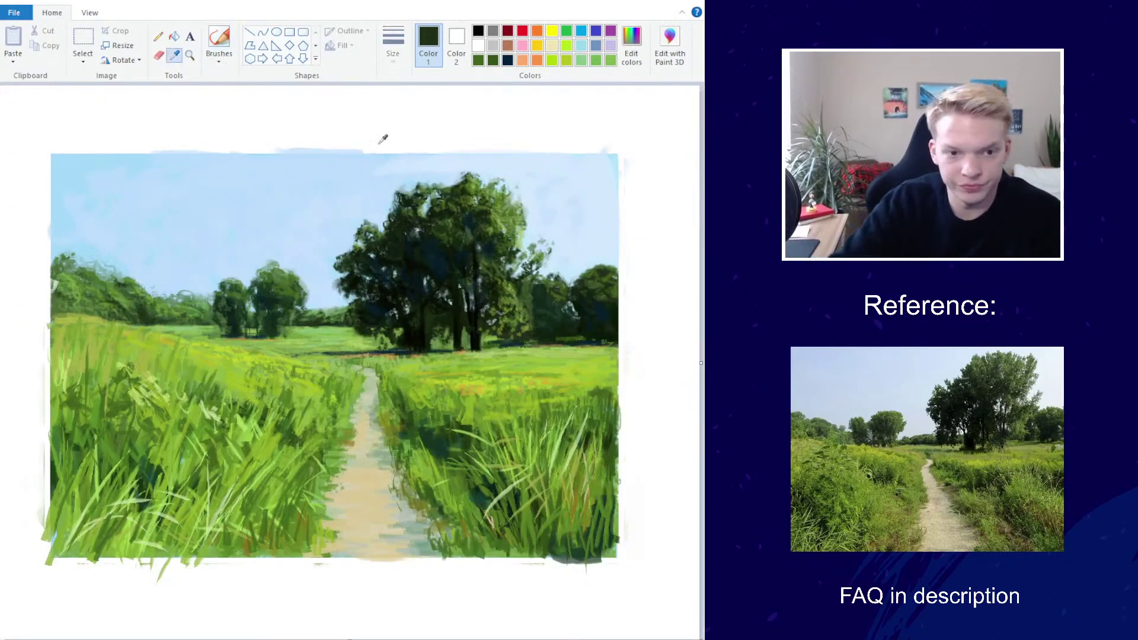
pyautogui.click(579, 264)
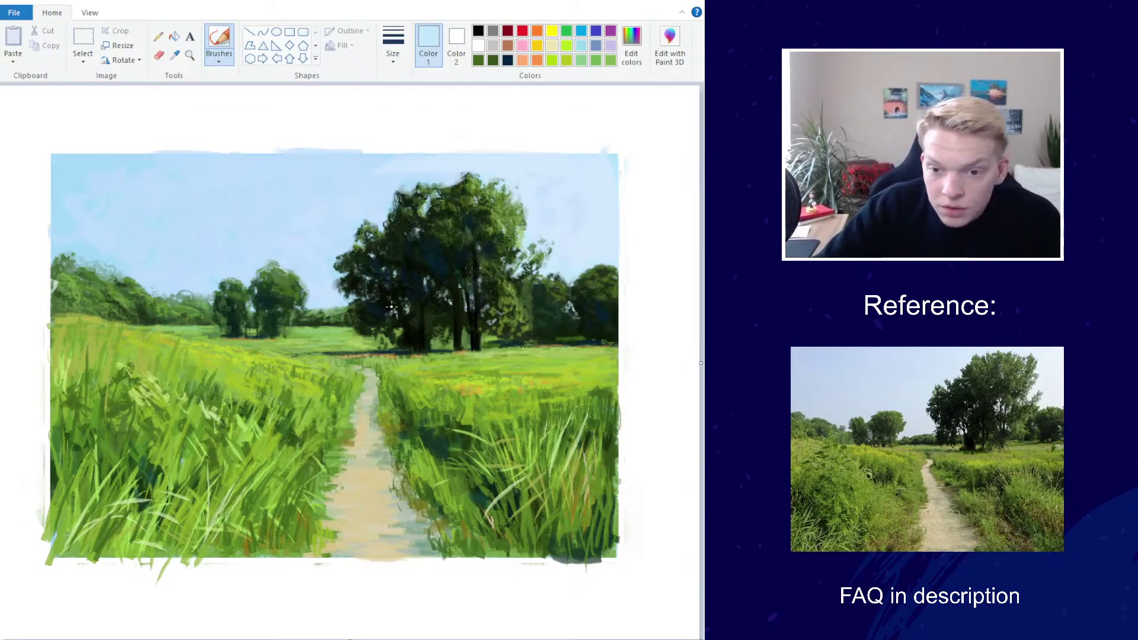
pyautogui.moveTo(391, 306)
pyautogui.mouseDown()
pyautogui.moveTo(434, 268)
pyautogui.moveTo(419, 250)
pyautogui.mouseUp()
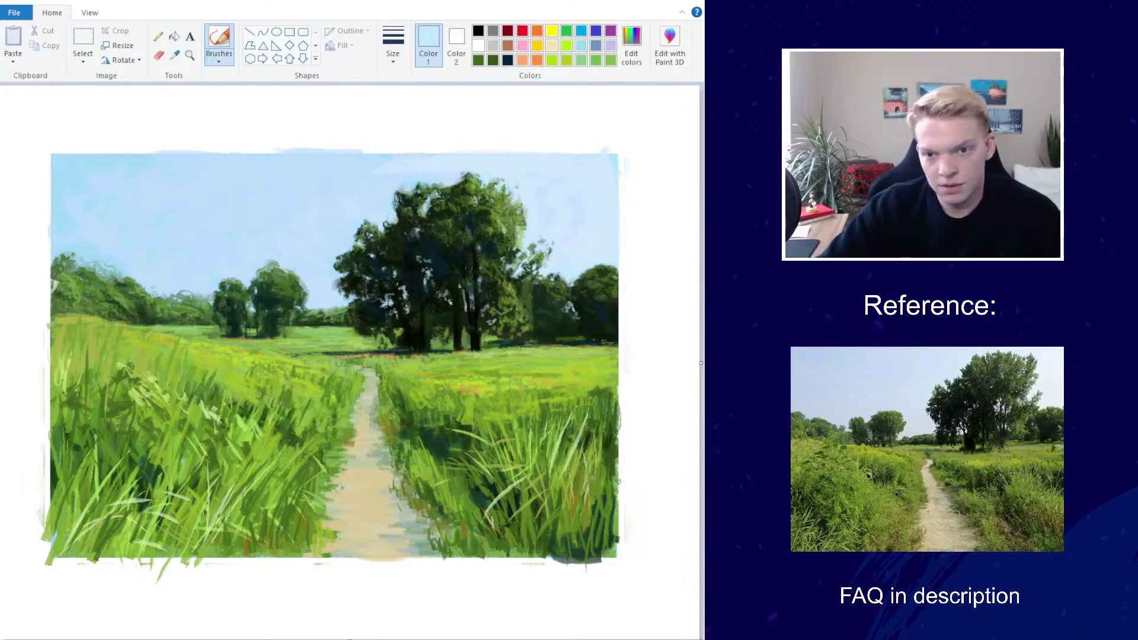
pyautogui.scroll(-4, 385, 356)
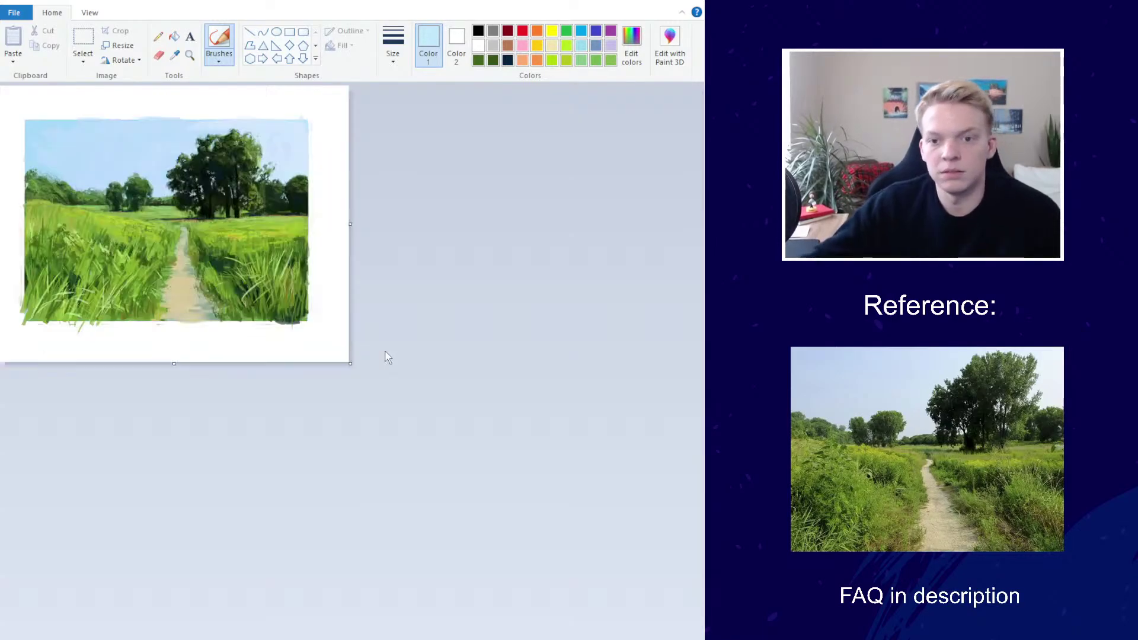
pyautogui.scroll(4, 414, 290)
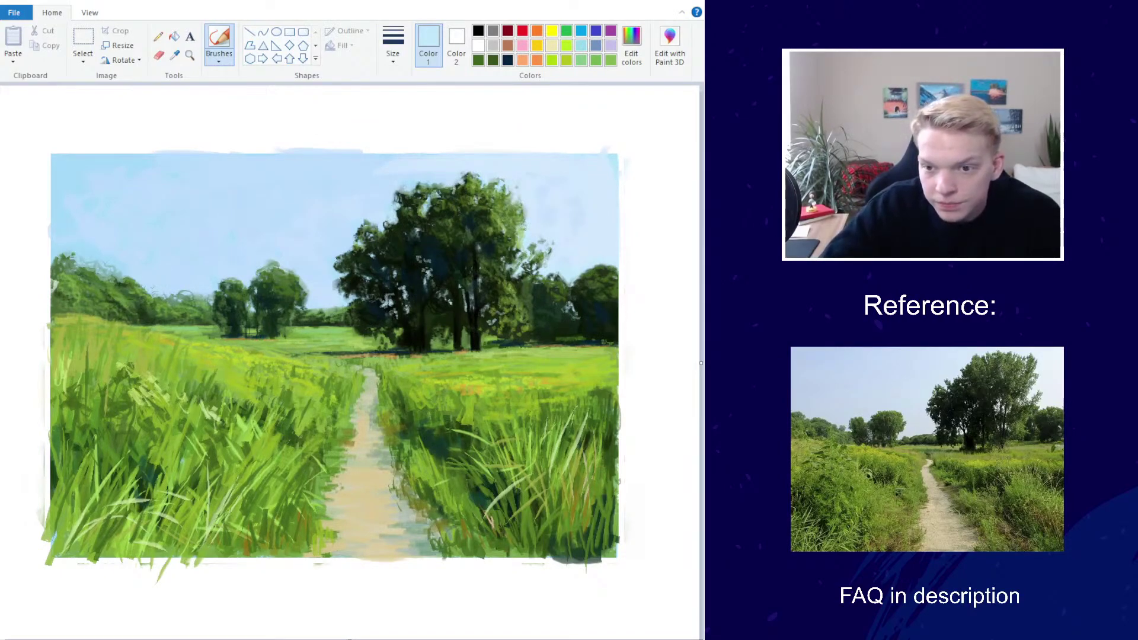
# Mix a lighter sky blue and add more tiny sky gaps between the large tree's branches and trunks
pyautogui.click(632, 44)
pyautogui.moveTo(493, 254); pyautogui.dragTo(493, 247)
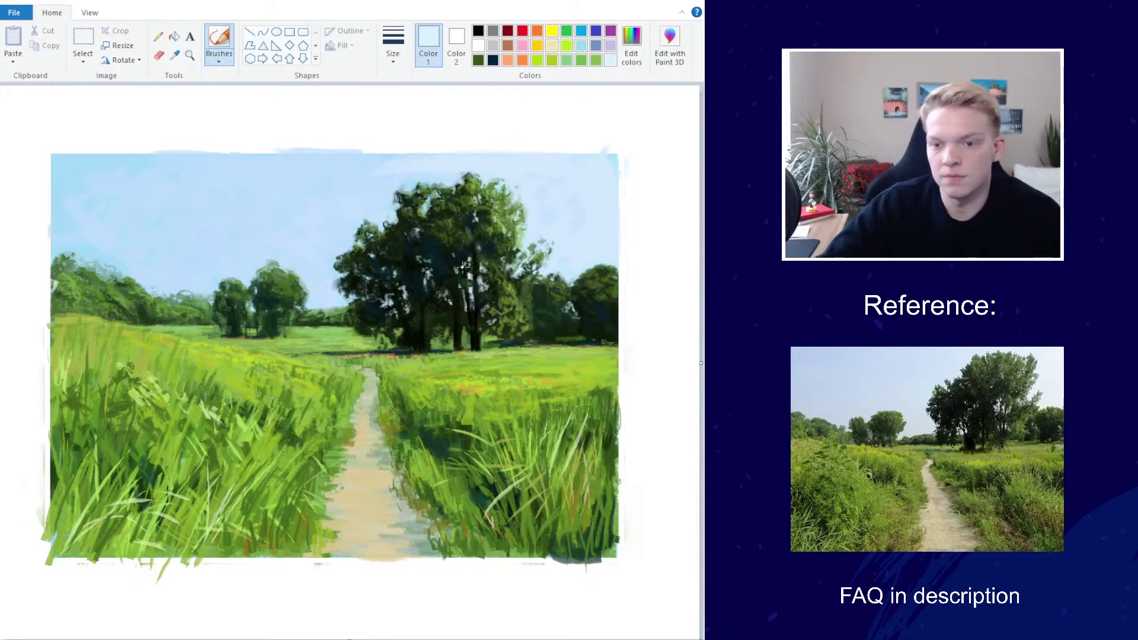
pyautogui.scroll(-4, 363, 347)
pyautogui.scroll(4, 264, 304)
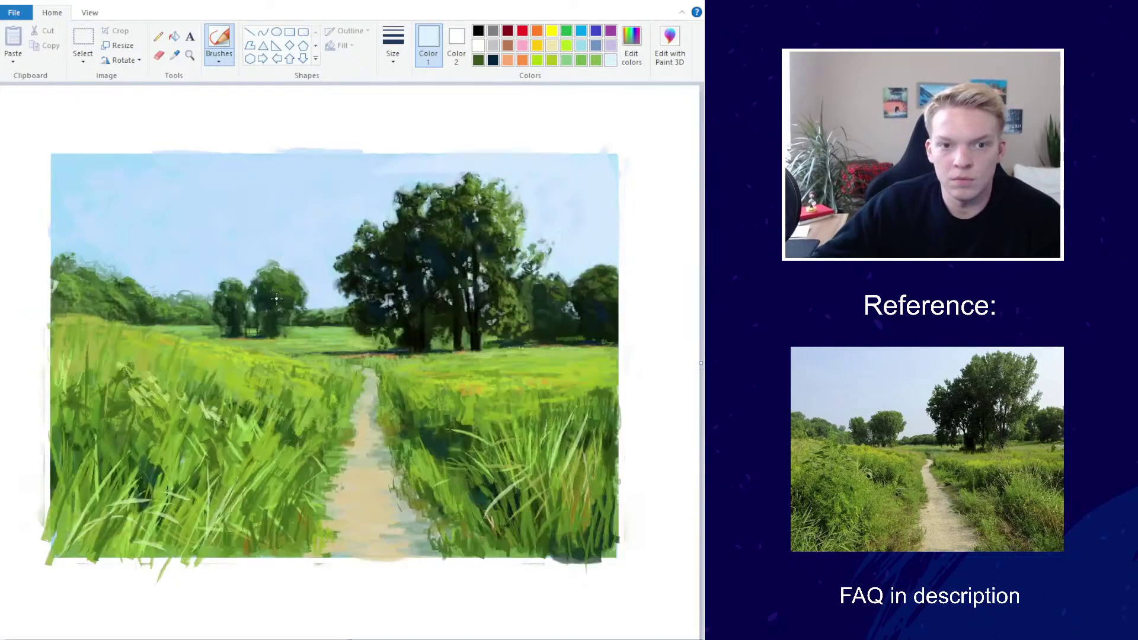
pyautogui.scroll(-2, 269, 303)
pyautogui.scroll(2, 277, 306)
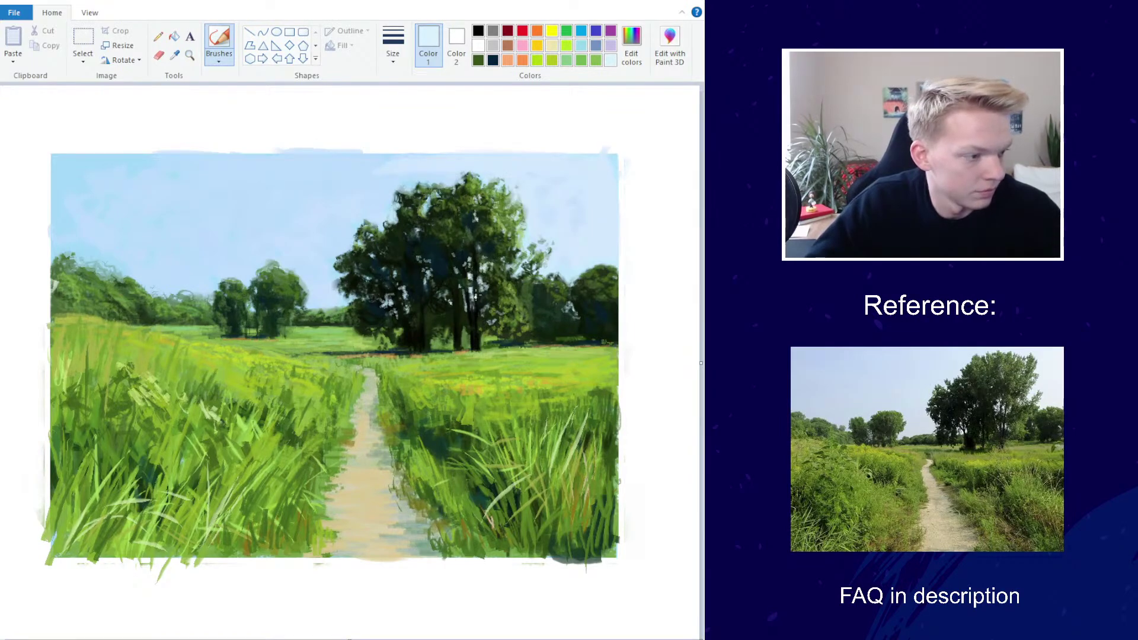
# Sample the olive yellow at the foot of the large tree and brush it along the ground toward the right-hand trees
pyautogui.click(175, 56)
pyautogui.click(463, 345)
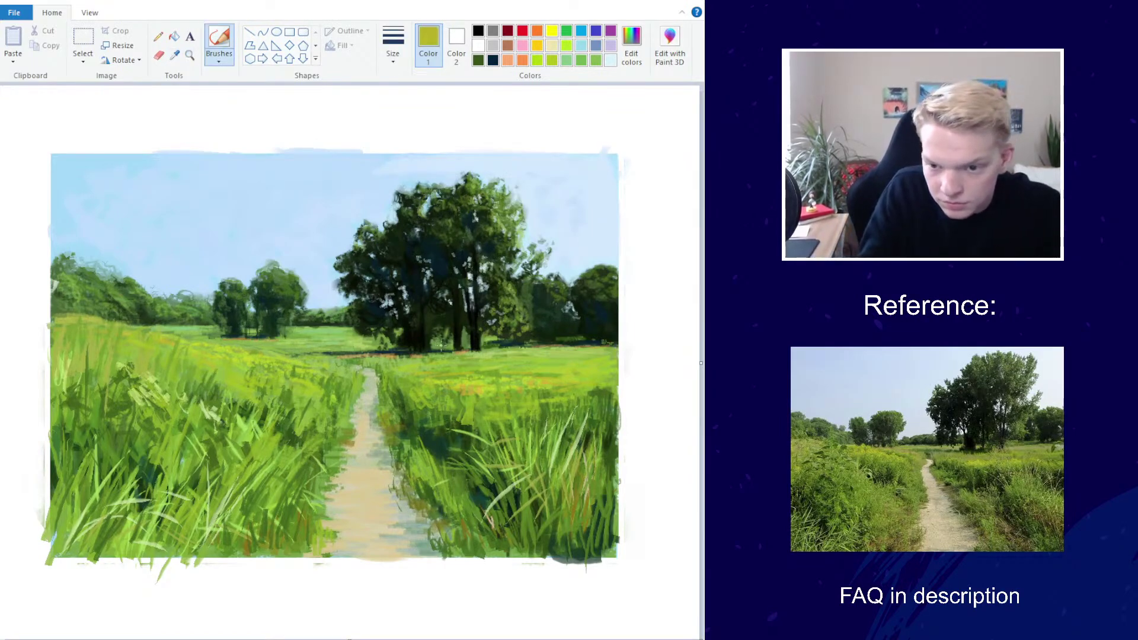
pyautogui.moveTo(461, 347); pyautogui.dragTo(538, 345)
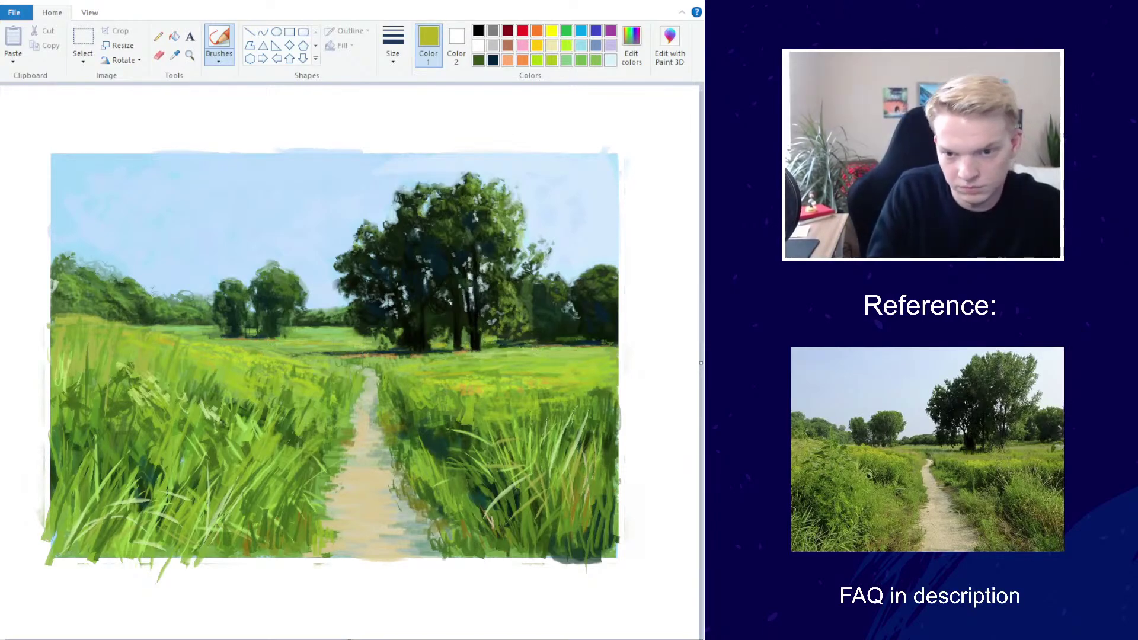
# Mix a lighter yellow-green and dab fine highlights across the distant meadow
pyautogui.click(631, 44)
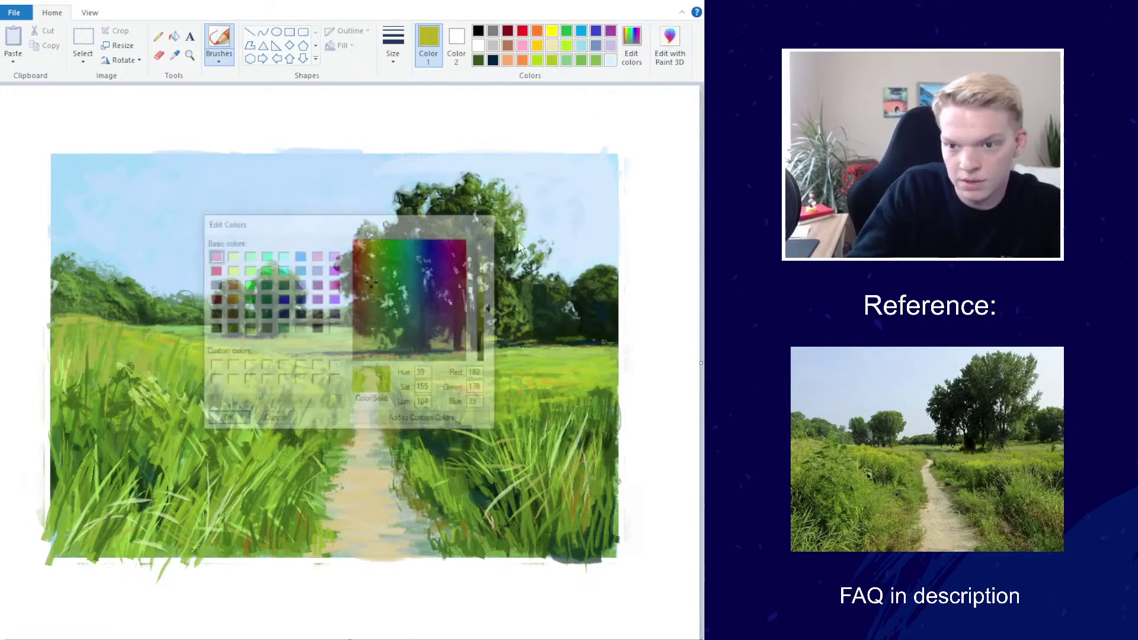
pyautogui.click(487, 294)
pyautogui.click(378, 285)
pyautogui.click(226, 421)
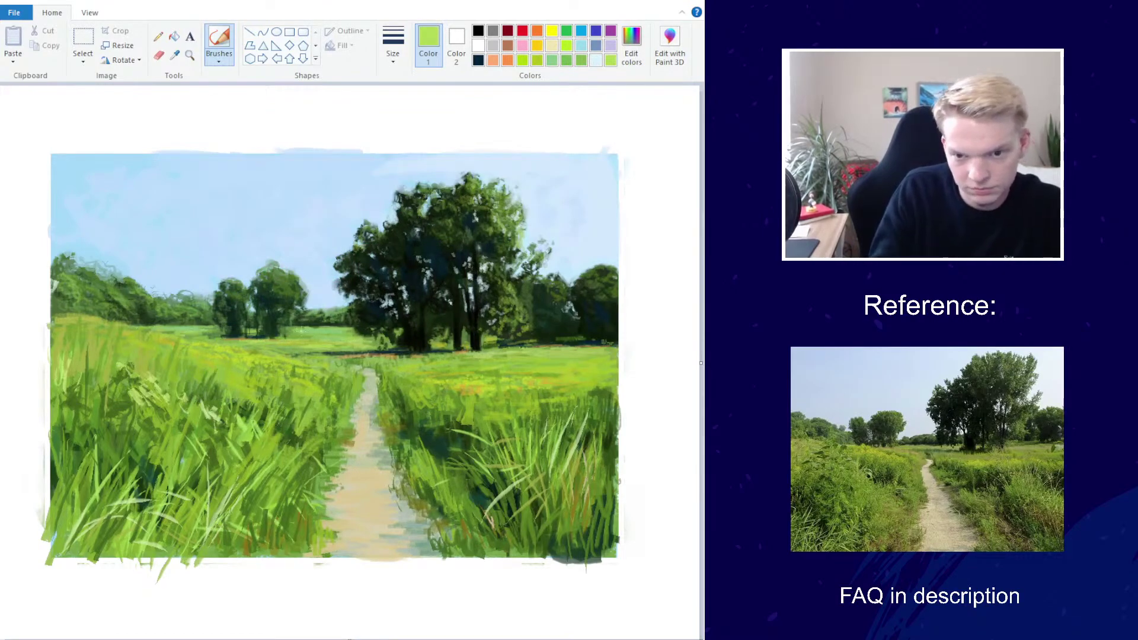
# Sample the small distant tree's green, brighten it and dab leaf highlights on the trees
pyautogui.click(174, 54)
pyautogui.click(296, 276)
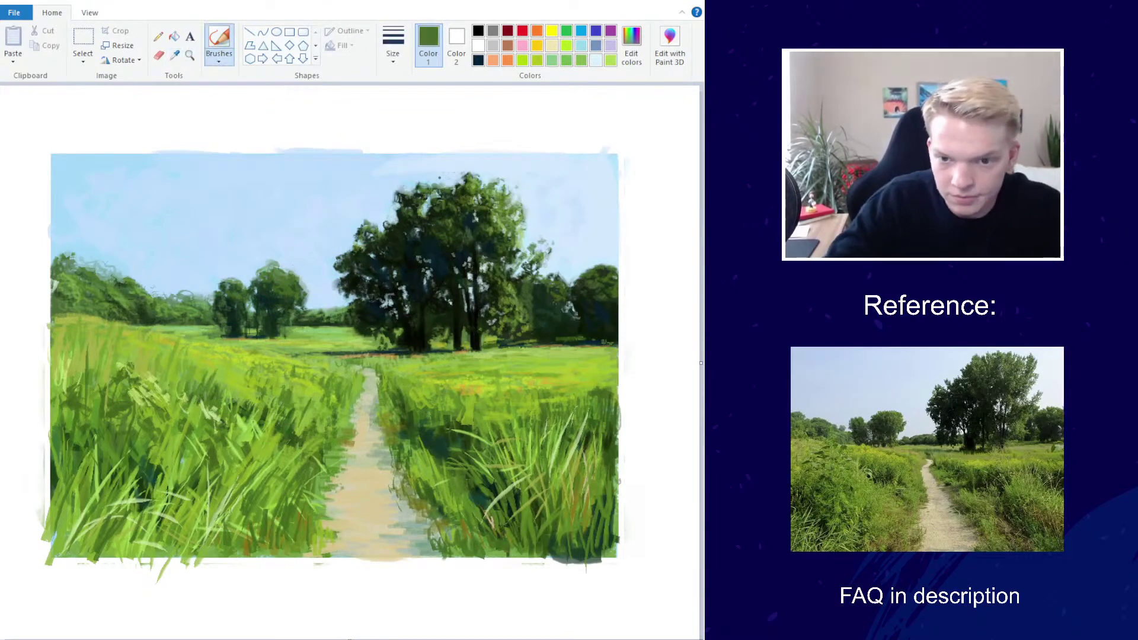
pyautogui.click(631, 45)
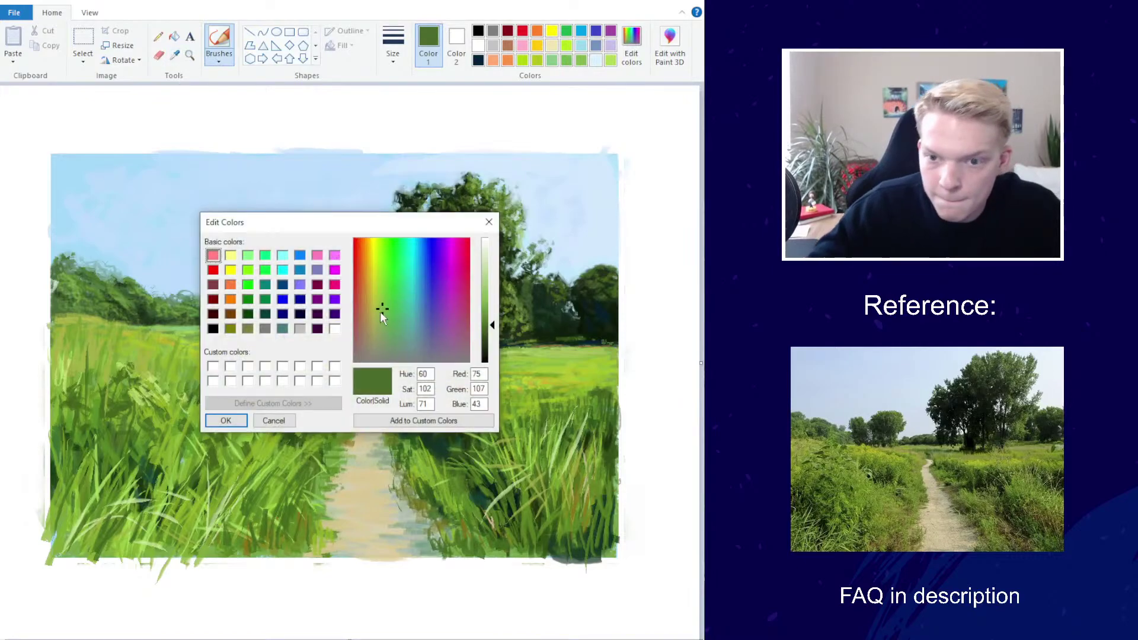
pyautogui.click(486, 313)
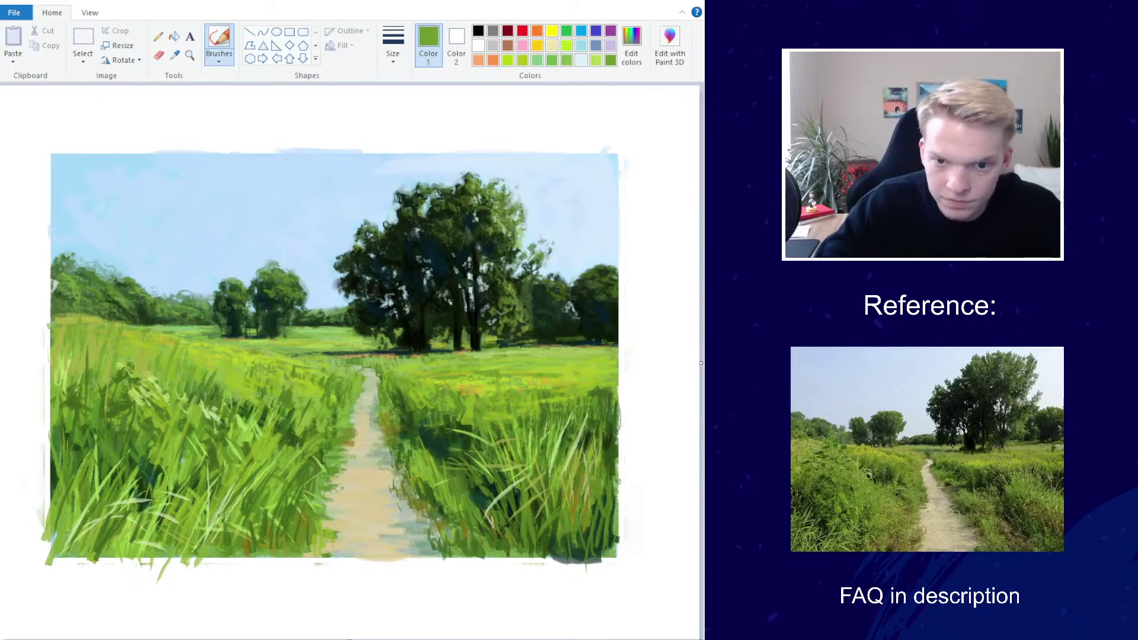
pyautogui.scroll(-2, 344, 297)
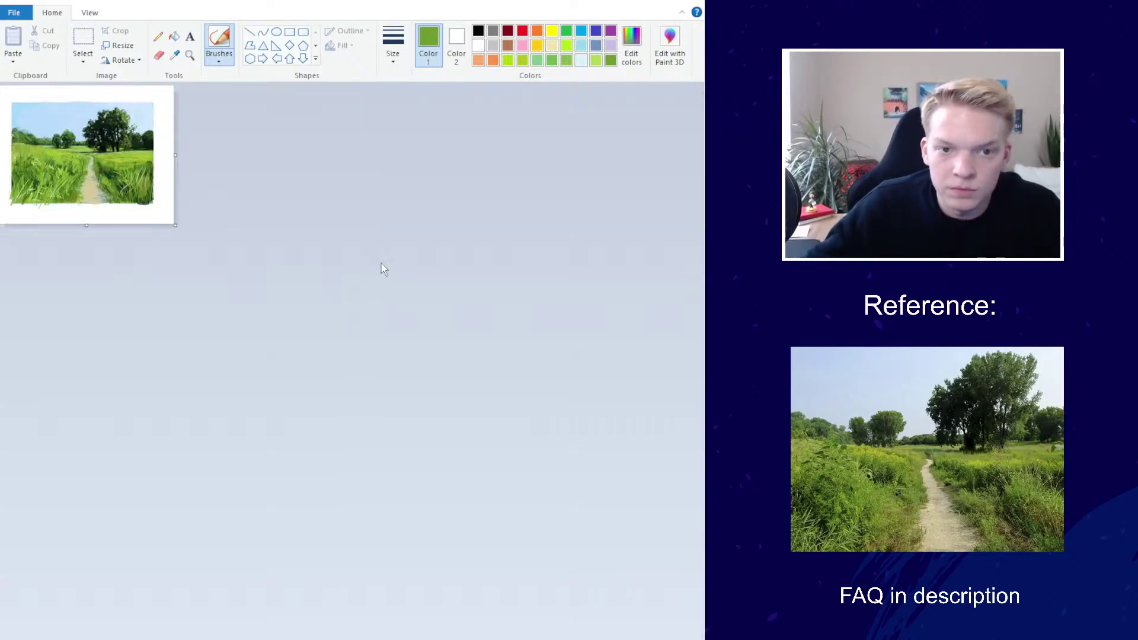
pyautogui.scroll(2, 397, 258)
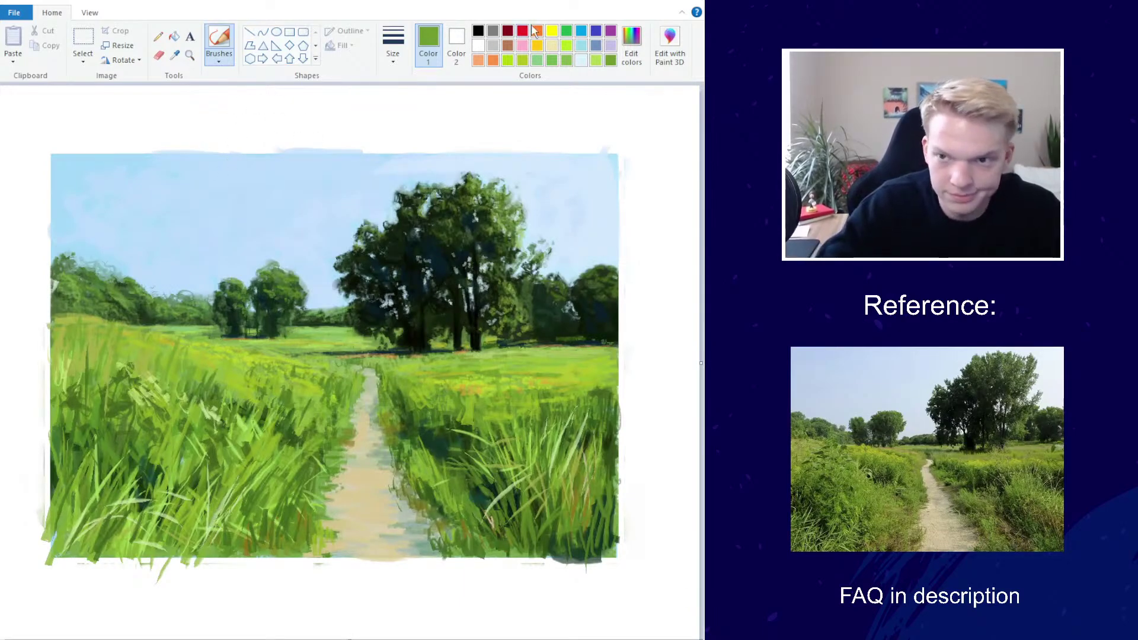
# Set the brush type and a thin size, sample the grey-green on the path and paint fine shadow marks along the path
pyautogui.click(393, 46)
pyautogui.click(396, 81)
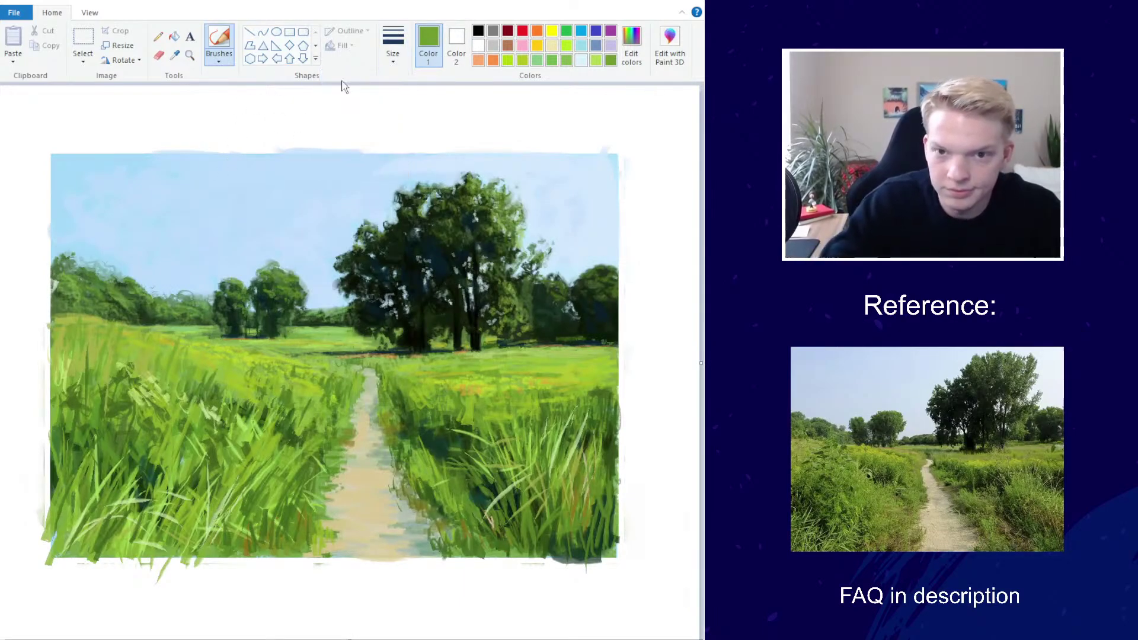
pyautogui.click(218, 59)
pyautogui.click(166, 108)
pyautogui.click(400, 65)
pyautogui.click(388, 89)
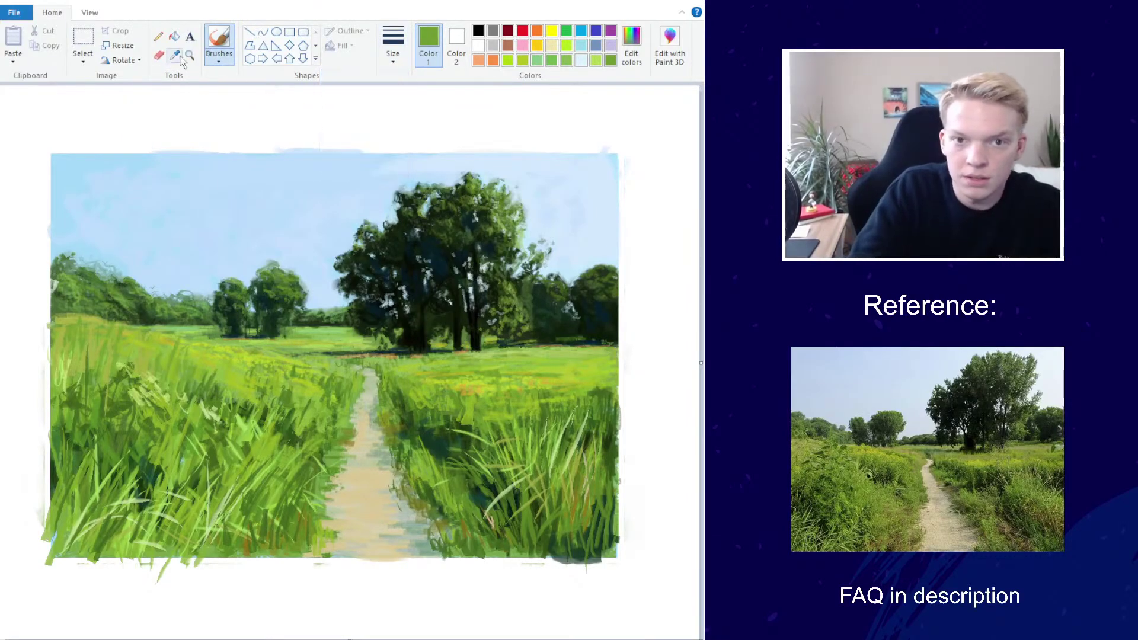
pyautogui.click(174, 55)
pyautogui.click(396, 532)
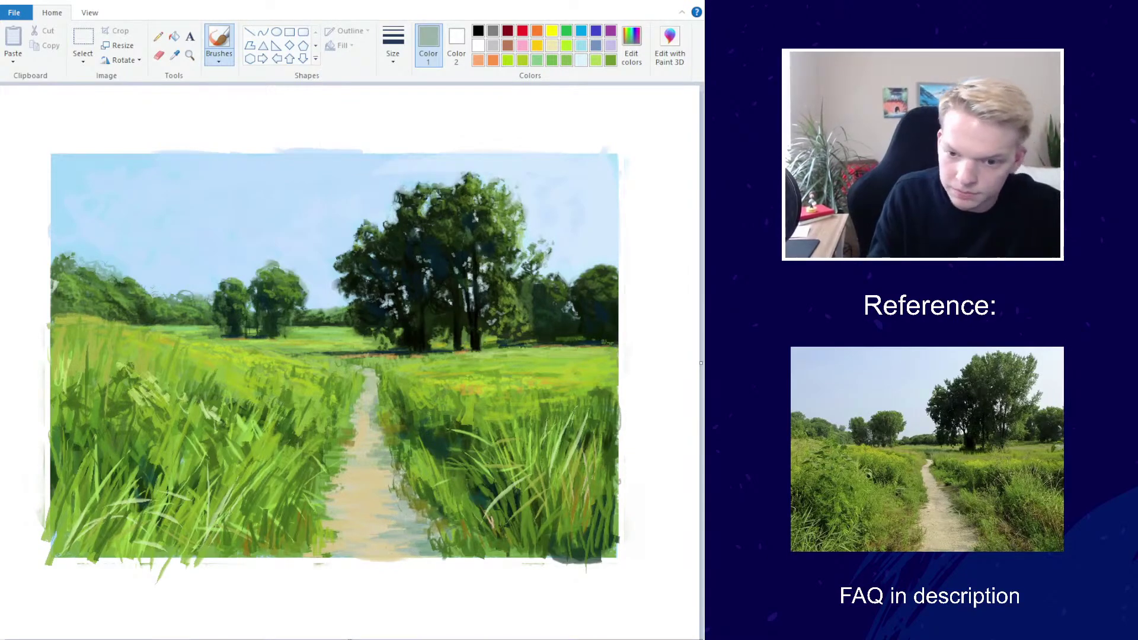
pyautogui.scroll(-3, 365, 387)
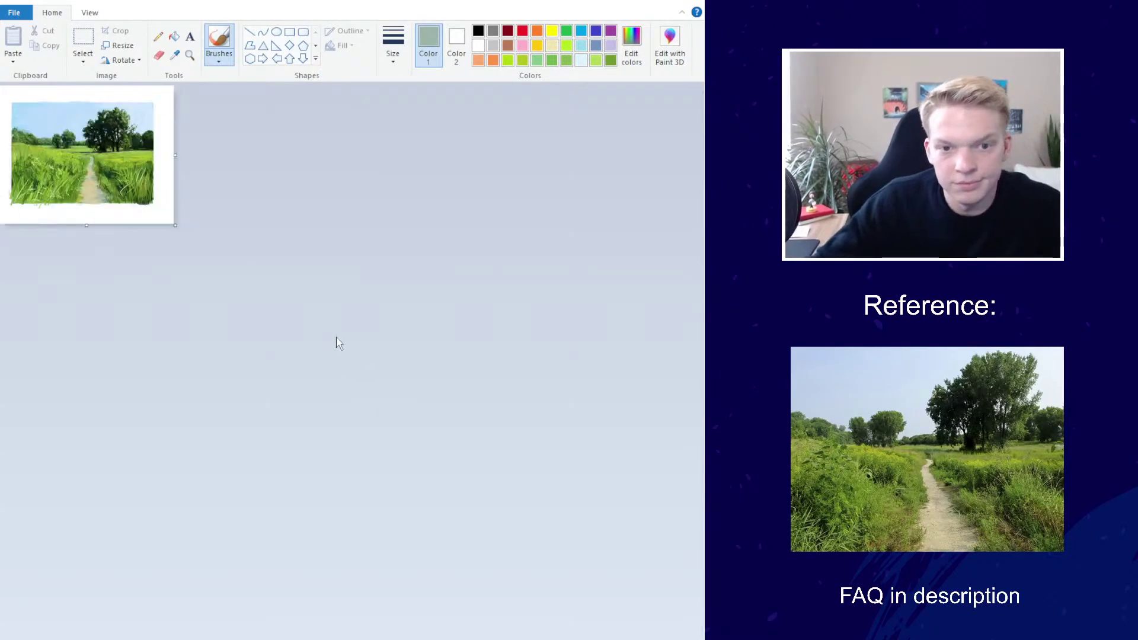
pyautogui.scroll(3, 434, 353)
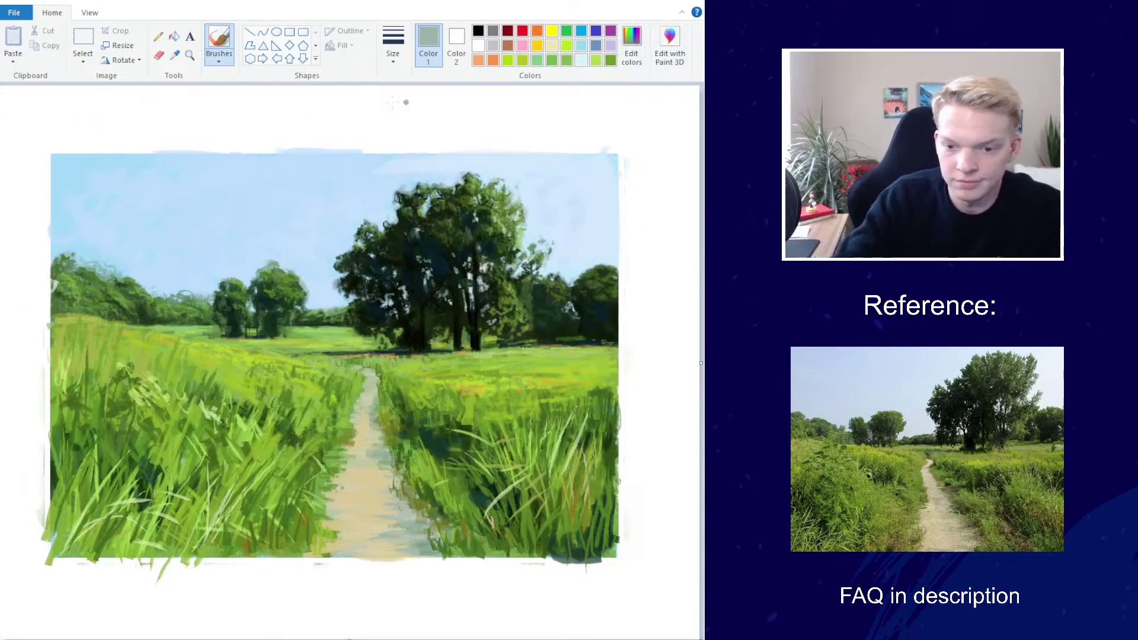
# Set the brush type and size, sample the tan of the path and paint short strokes along its lower edges
pyautogui.click(219, 60)
pyautogui.click(393, 48)
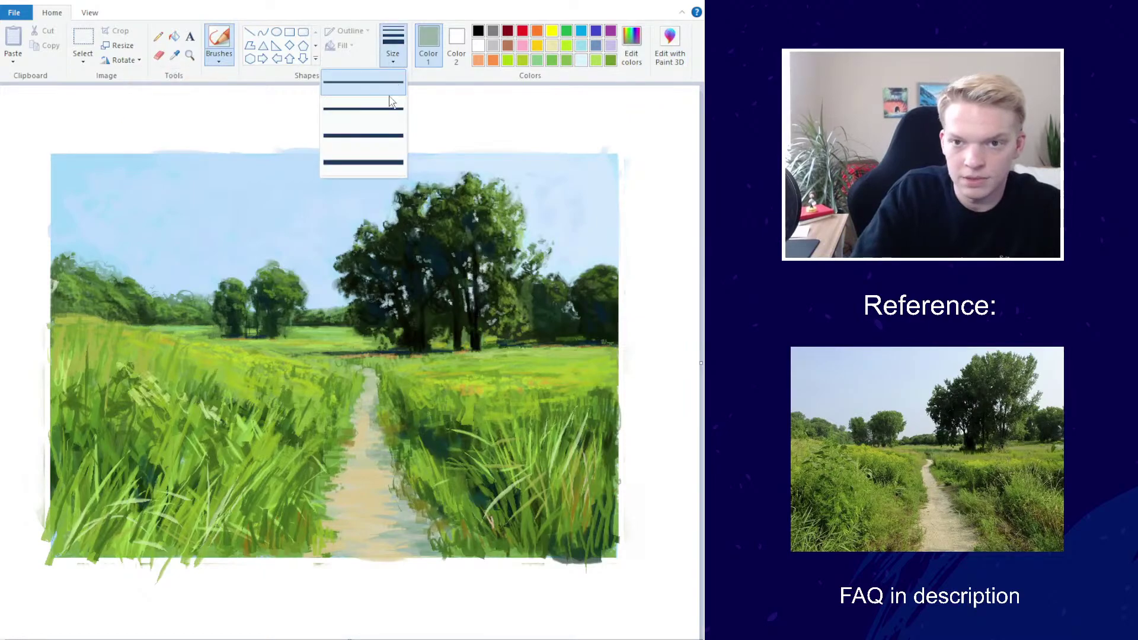
pyautogui.click(348, 144)
pyautogui.click(174, 54)
pyautogui.click(363, 537)
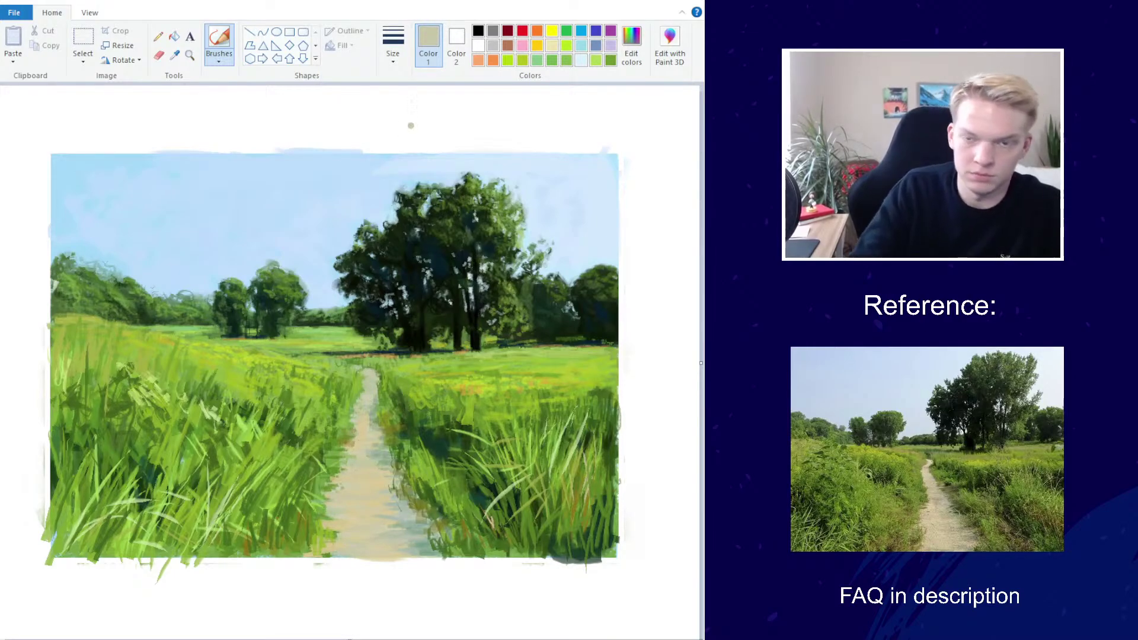
pyautogui.click(393, 44)
pyautogui.click(392, 84)
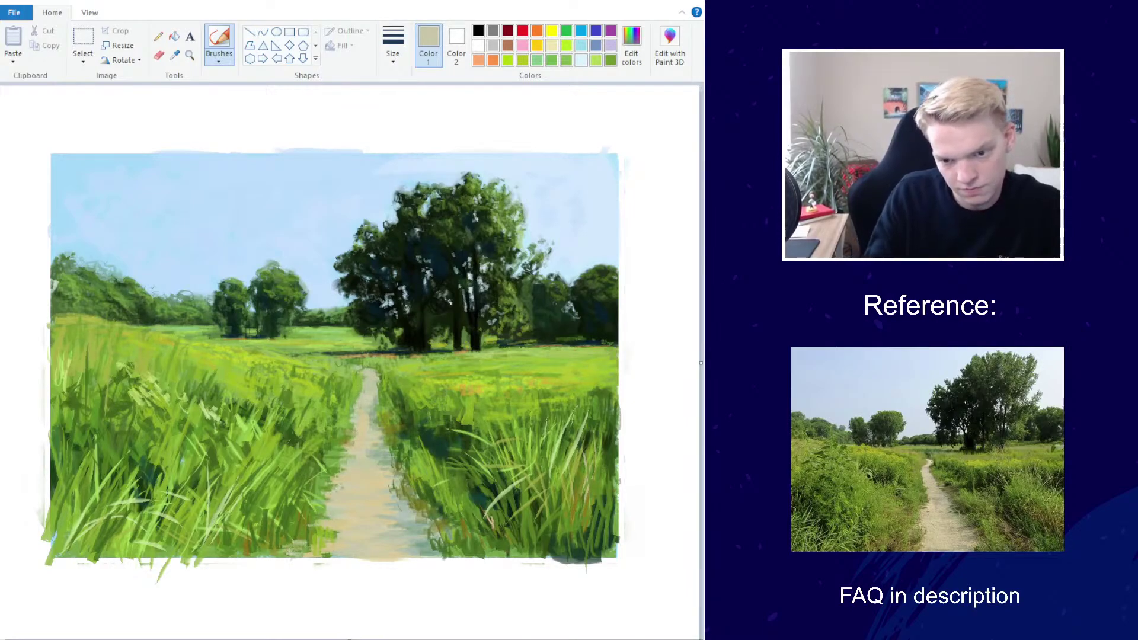
pyautogui.moveTo(432, 554); pyautogui.dragTo(420, 540)
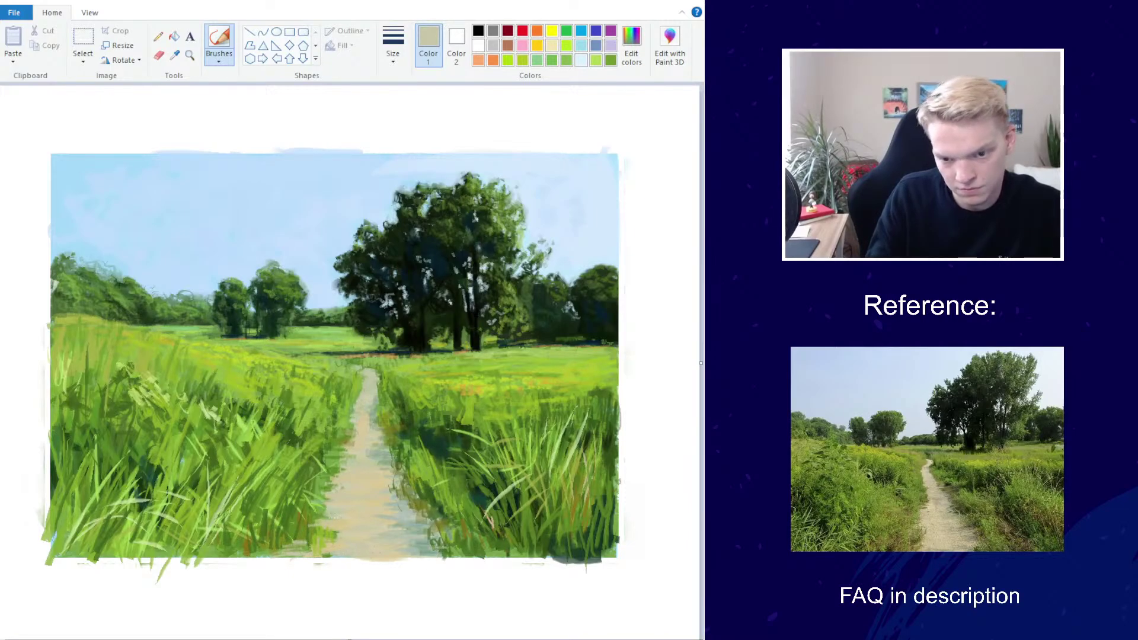
pyautogui.scroll(-3, 309, 271)
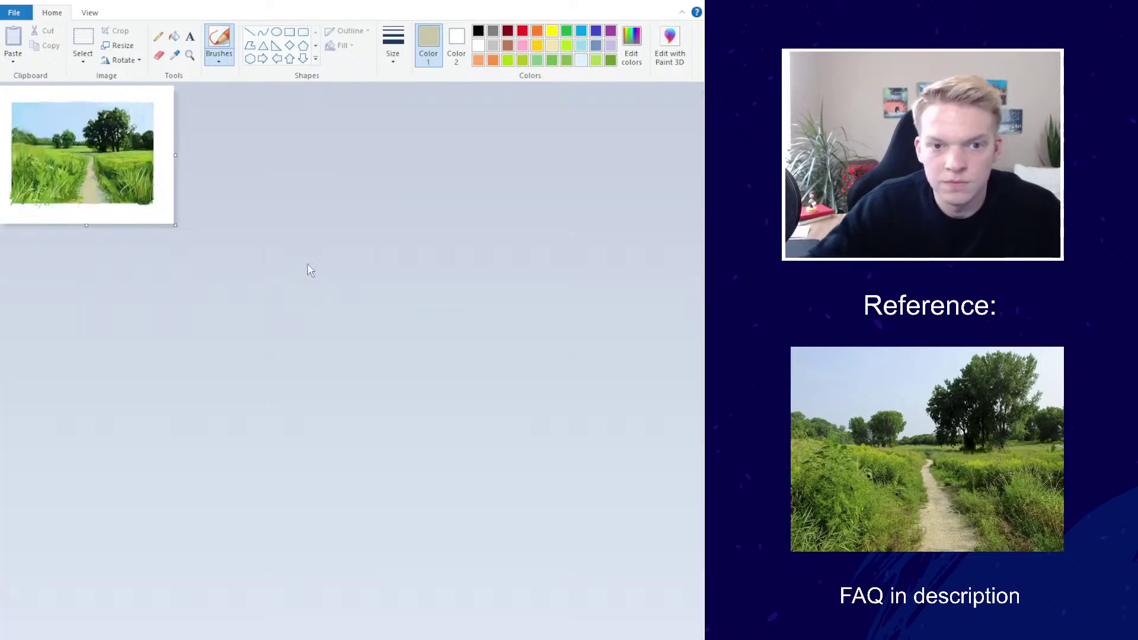
pyautogui.scroll(3, 308, 270)
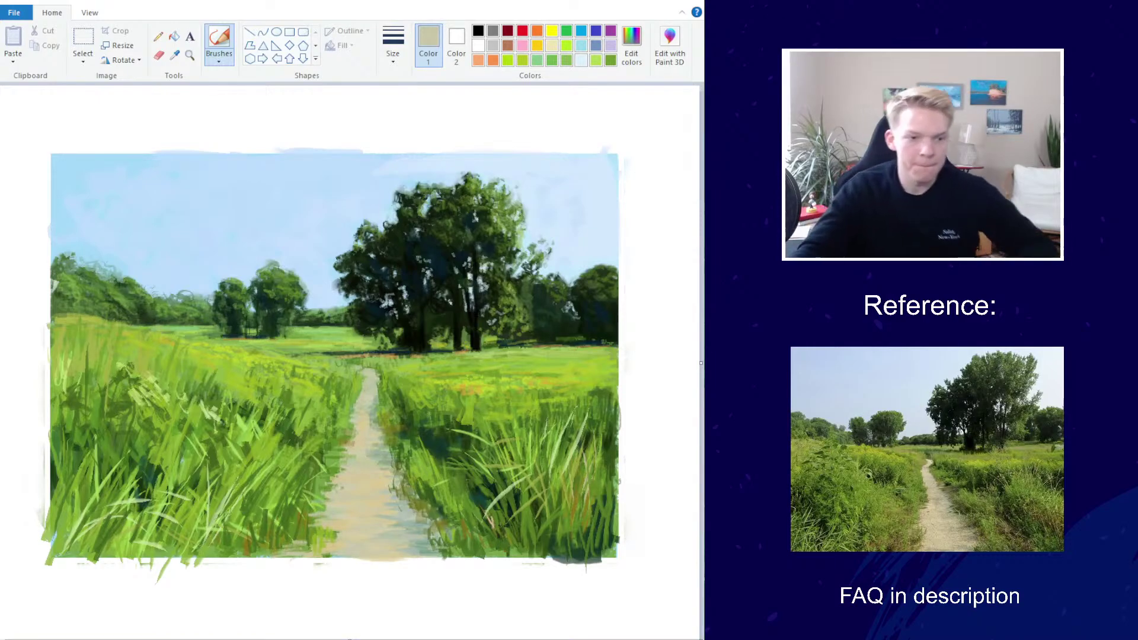
# Sample the dark green from the right-hand grass and paint dark gaps between the foreground grass blades on both sides of the path
pyautogui.click(174, 54)
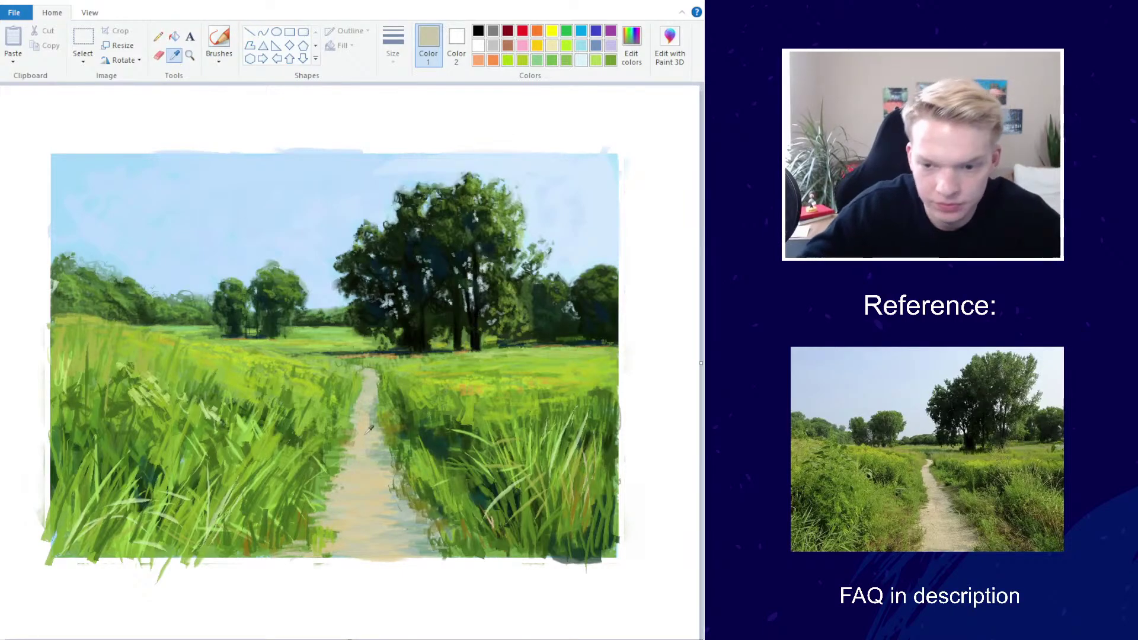
pyautogui.click(473, 437)
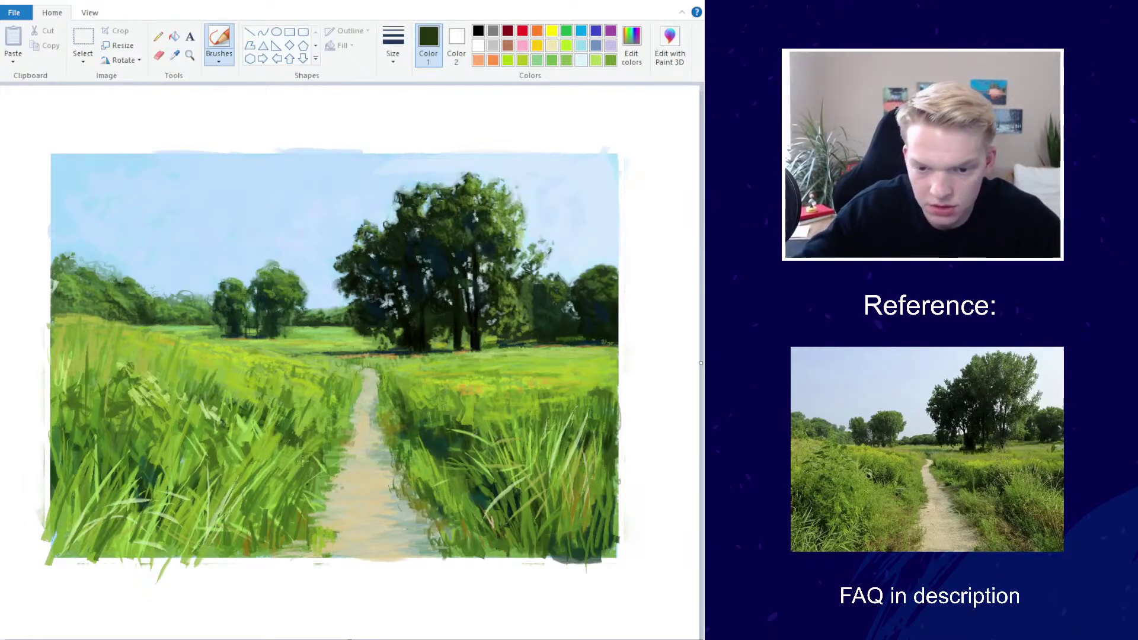
pyautogui.click(393, 45)
pyautogui.click(363, 160)
pyautogui.moveTo(232, 528); pyautogui.dragTo(246, 496)
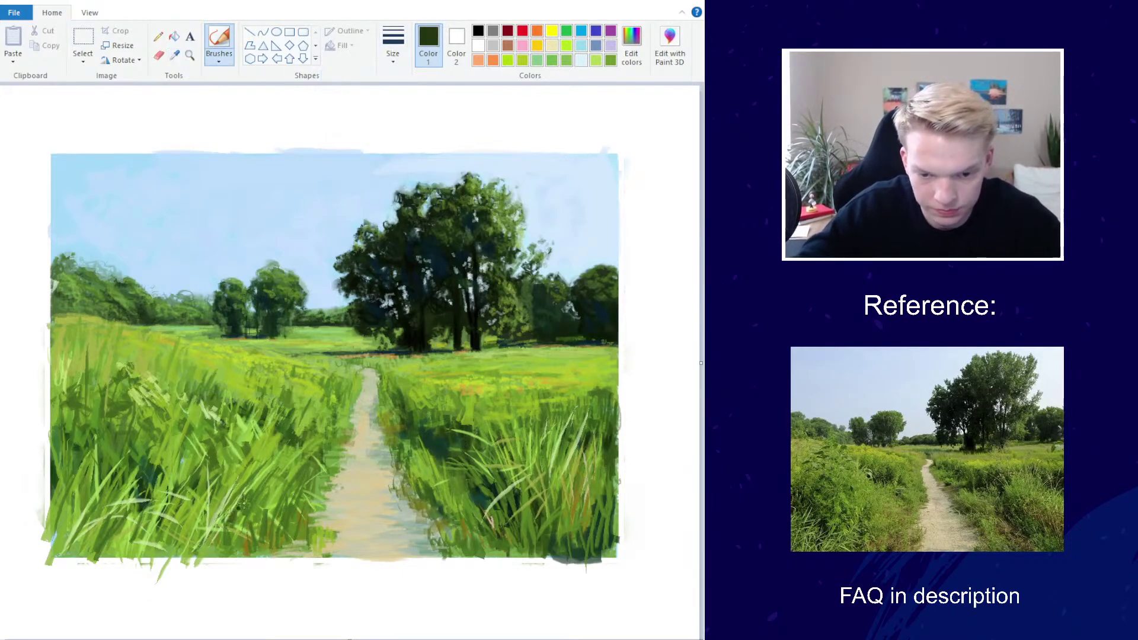
pyautogui.moveTo(221, 548)
pyautogui.mouseDown()
pyautogui.moveTo(242, 501)
pyautogui.moveTo(259, 525)
pyautogui.moveTo(299, 534)
pyautogui.moveTo(260, 531)
pyautogui.mouseUp()
pyautogui.moveTo(237, 556)
pyautogui.mouseDown()
pyautogui.moveTo(246, 533)
pyautogui.moveTo(256, 541)
pyautogui.mouseUp()
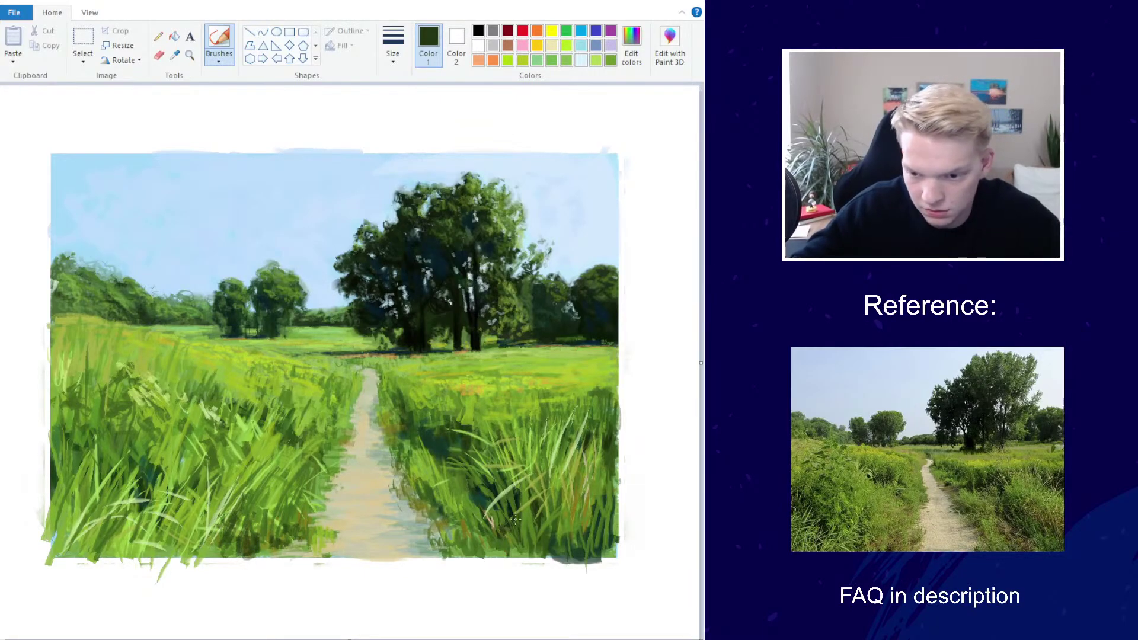
pyautogui.moveTo(501, 554)
pyautogui.mouseDown()
pyautogui.moveTo(475, 528)
pyautogui.moveTo(490, 552)
pyautogui.moveTo(452, 521)
pyautogui.mouseUp()
pyautogui.moveTo(153, 545); pyautogui.dragTo(177, 518)
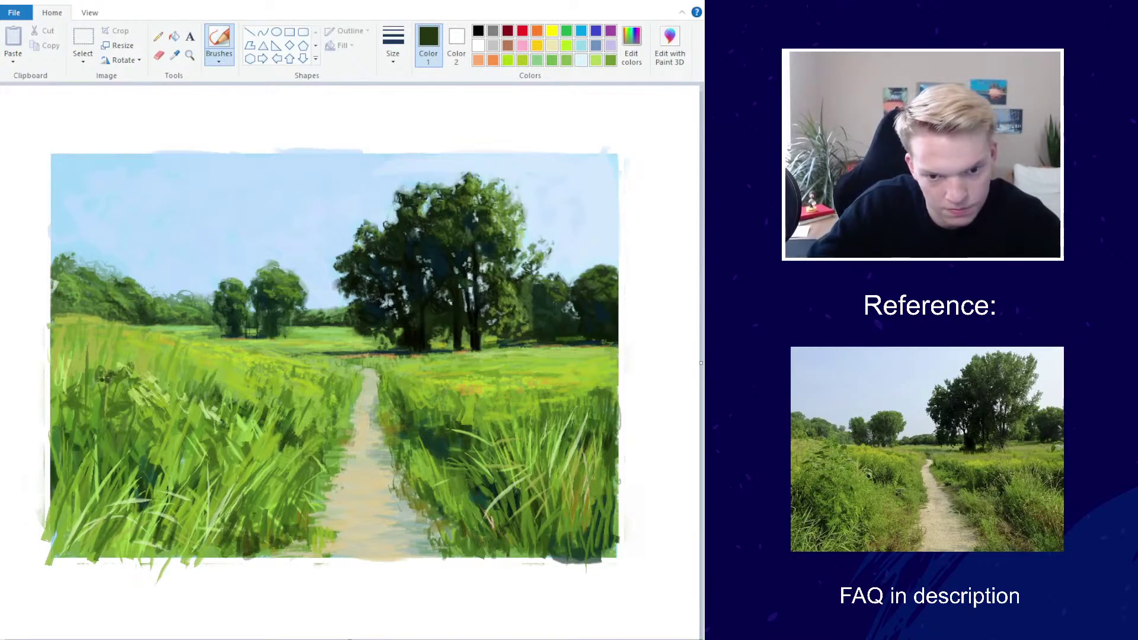
# Sample a mid green from the left-hand foliage and dab it around the leafy plants there
pyautogui.click(174, 54)
pyautogui.click(103, 391)
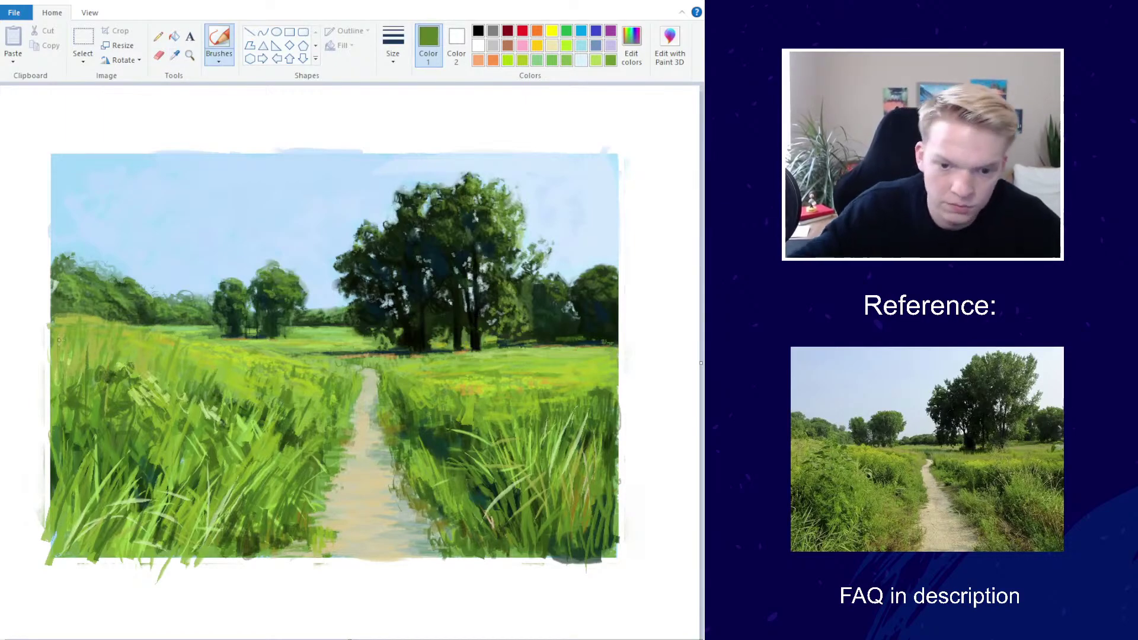
pyautogui.scroll(-2, 259, 247)
pyautogui.scroll(2, 302, 277)
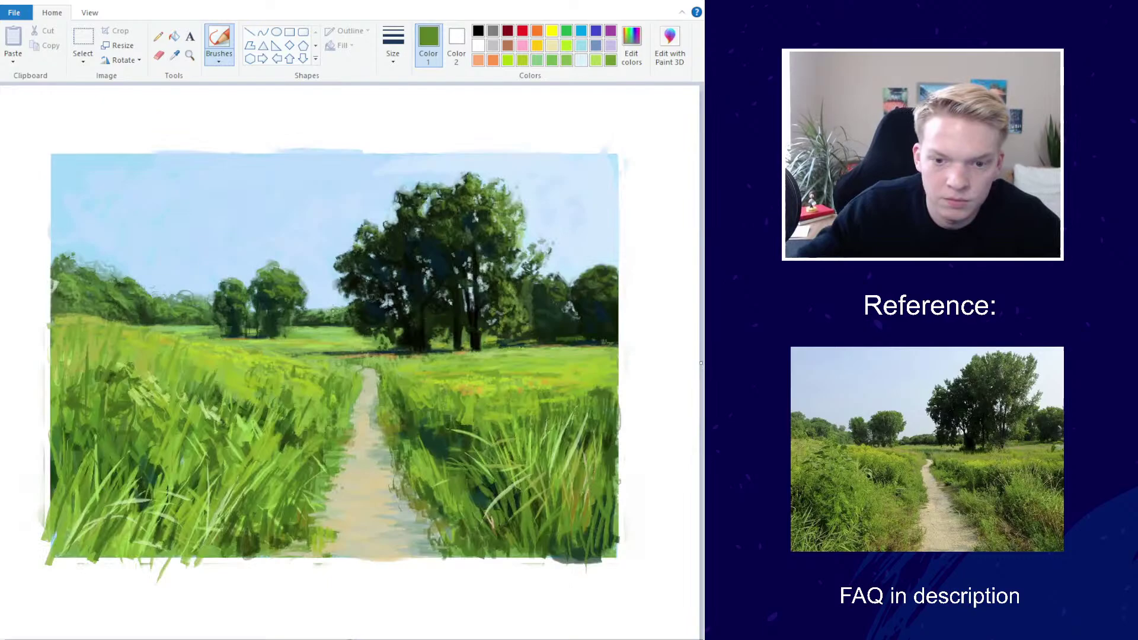
# Sample the bright green of the left-hand grass, lighten it and paint light grass blades across the left foreground
pyautogui.click(219, 58)
pyautogui.click(393, 45)
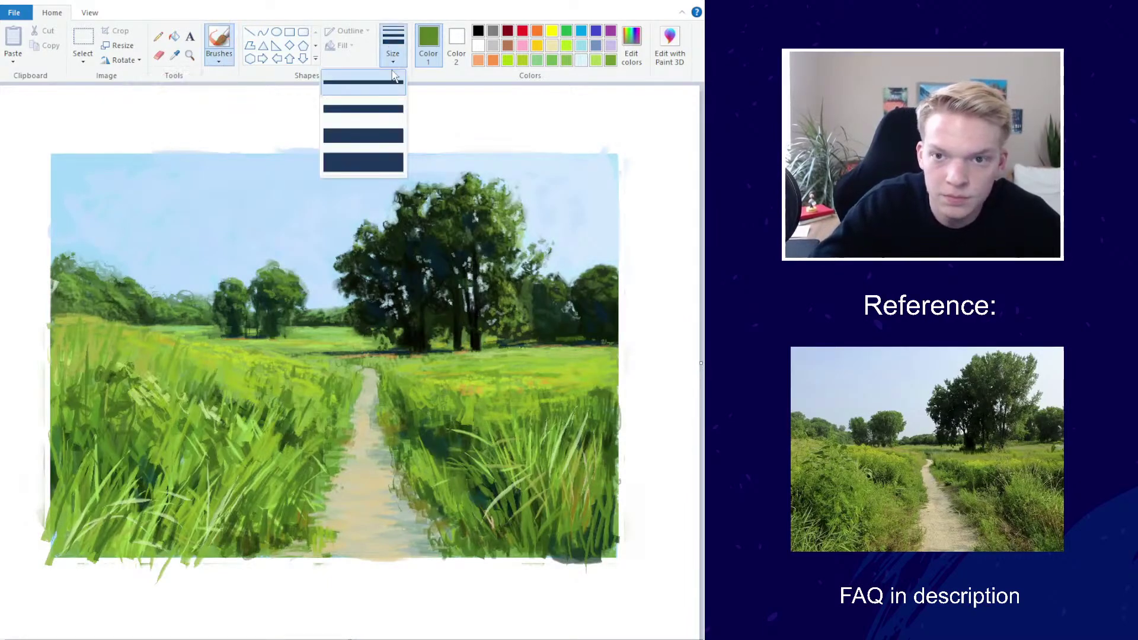
pyautogui.click(174, 54)
pyautogui.click(272, 448)
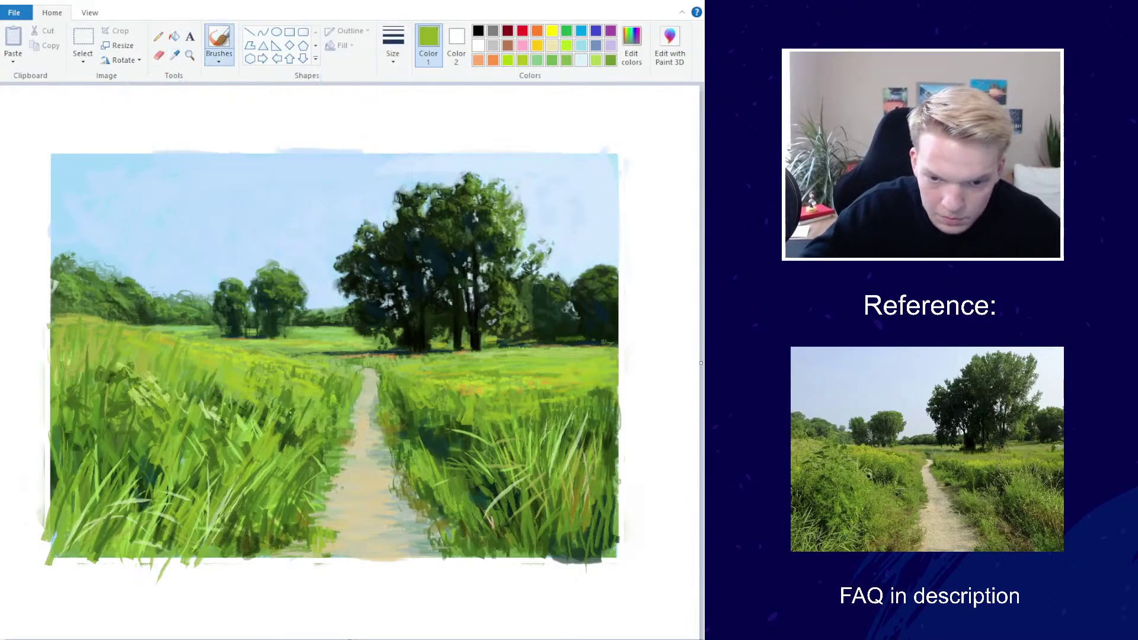
pyautogui.click(631, 44)
pyautogui.moveTo(491, 296); pyautogui.dragTo(489, 284)
pyautogui.click(225, 420)
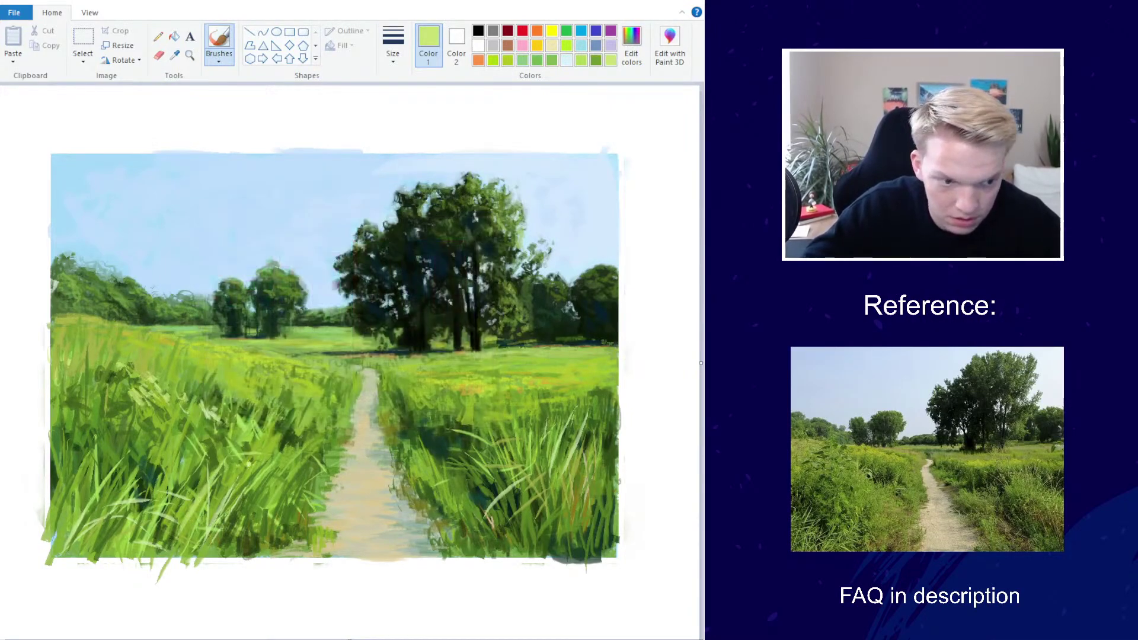
pyautogui.moveTo(238, 431)
pyautogui.mouseDown()
pyautogui.moveTo(217, 440)
pyautogui.moveTo(192, 415)
pyautogui.moveTo(219, 460)
pyautogui.moveTo(205, 443)
pyautogui.moveTo(206, 458)
pyautogui.moveTo(200, 427)
pyautogui.moveTo(176, 428)
pyautogui.moveTo(177, 418)
pyautogui.moveTo(211, 412)
pyautogui.moveTo(198, 399)
pyautogui.moveTo(160, 413)
pyautogui.moveTo(150, 502)
pyautogui.moveTo(194, 435)
pyautogui.moveTo(265, 536)
pyautogui.mouseUp()
pyautogui.scroll(-5, 277, 274)
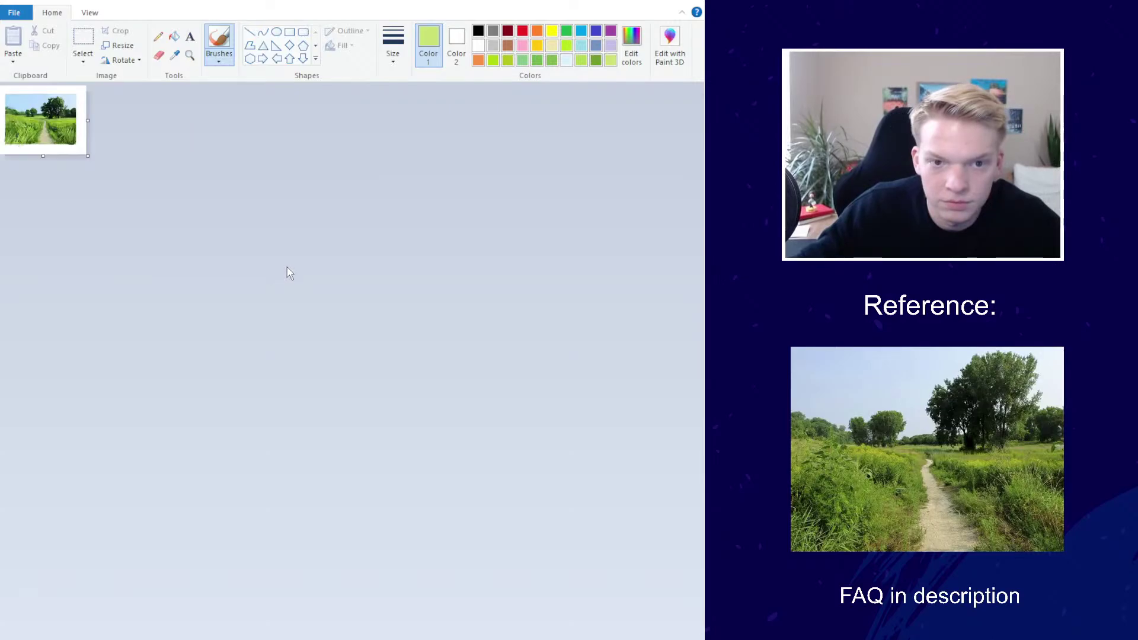
pyautogui.scroll(5, 287, 270)
pyautogui.moveTo(83, 486); pyautogui.dragTo(88, 340)
# Paint light green blades through the right-hand foreground grass and small stems in the meadow above it
pyautogui.moveTo(524, 481); pyautogui.dragTo(489, 440)
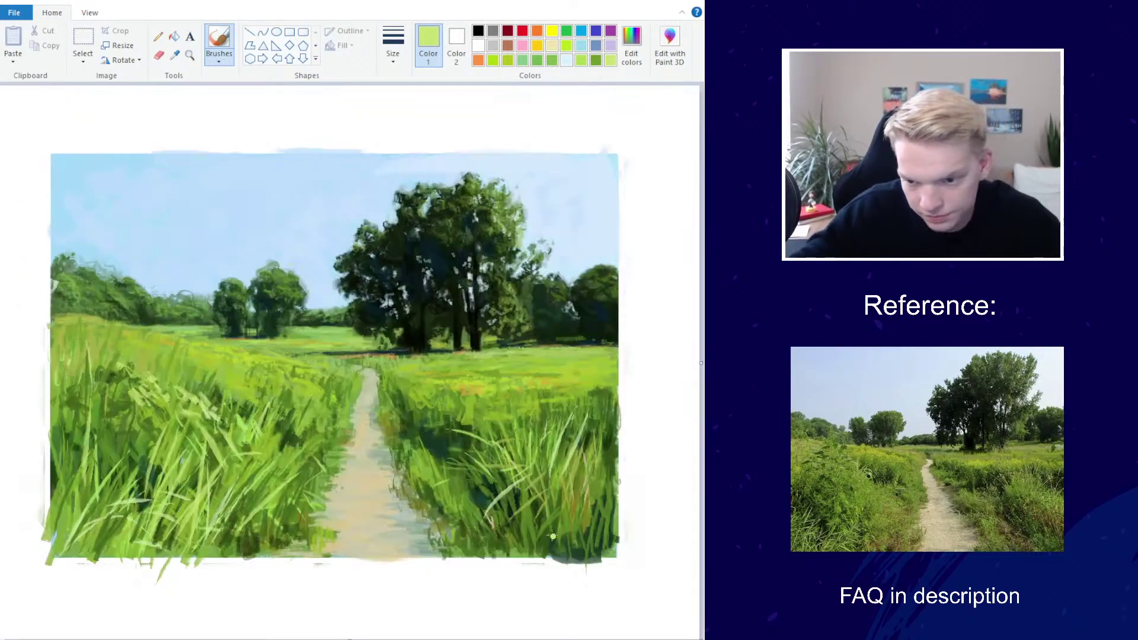
pyautogui.moveTo(553, 536); pyautogui.dragTo(518, 410)
pyautogui.moveTo(548, 490); pyautogui.dragTo(549, 407)
pyautogui.moveTo(567, 542); pyautogui.dragTo(558, 504)
pyautogui.moveTo(461, 540)
pyautogui.mouseDown()
pyautogui.moveTo(442, 483)
pyautogui.moveTo(421, 467)
pyautogui.mouseUp()
pyautogui.moveTo(438, 496); pyautogui.dragTo(425, 461)
pyautogui.moveTo(498, 385); pyautogui.dragTo(511, 402)
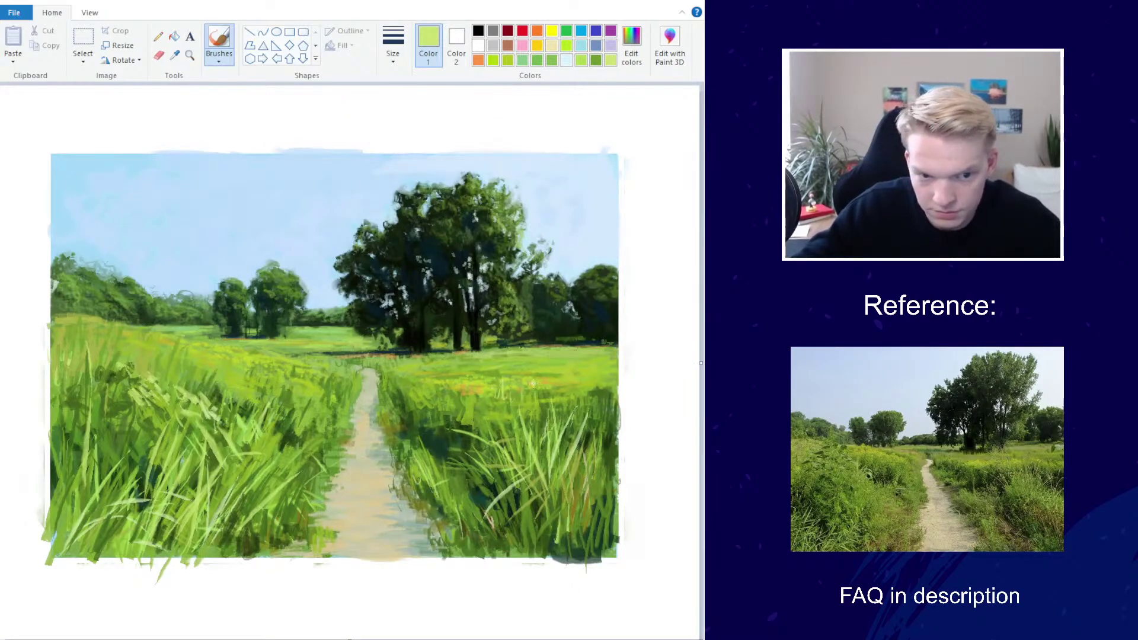
pyautogui.scroll(-2, 544, 370)
pyautogui.scroll(2, 440, 318)
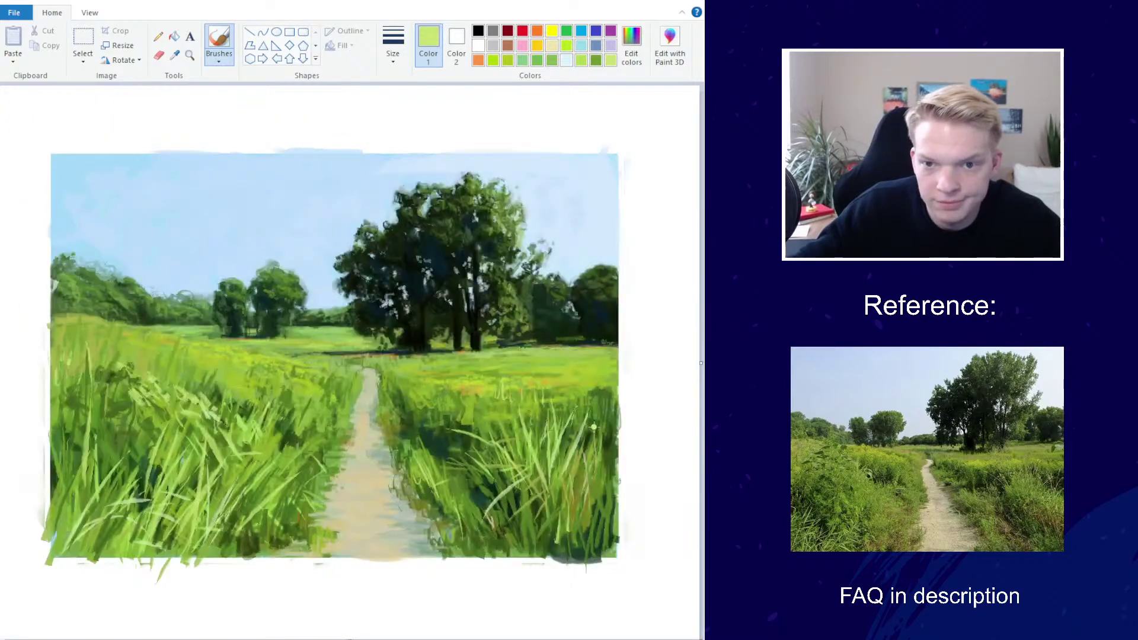
# Choose a brush type, mix a pale blue of RGB 180, 203, 245 and paint flower accents across the far right-hand meadow
pyautogui.click(218, 56)
pyautogui.click(221, 107)
pyautogui.click(631, 45)
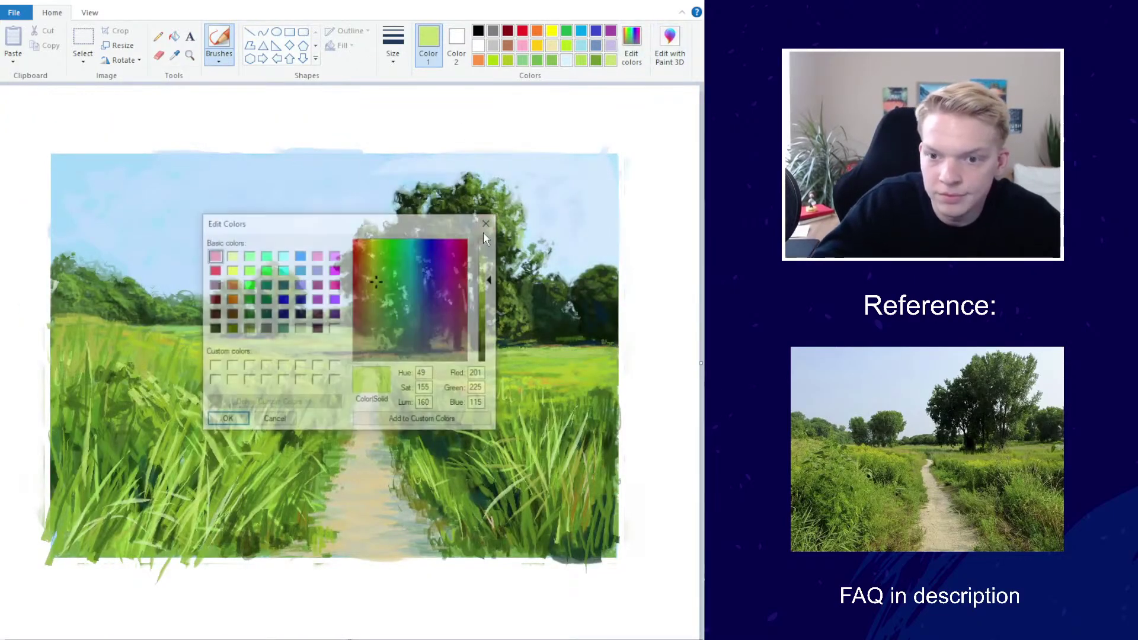
pyautogui.click(420, 259)
pyautogui.click(486, 259)
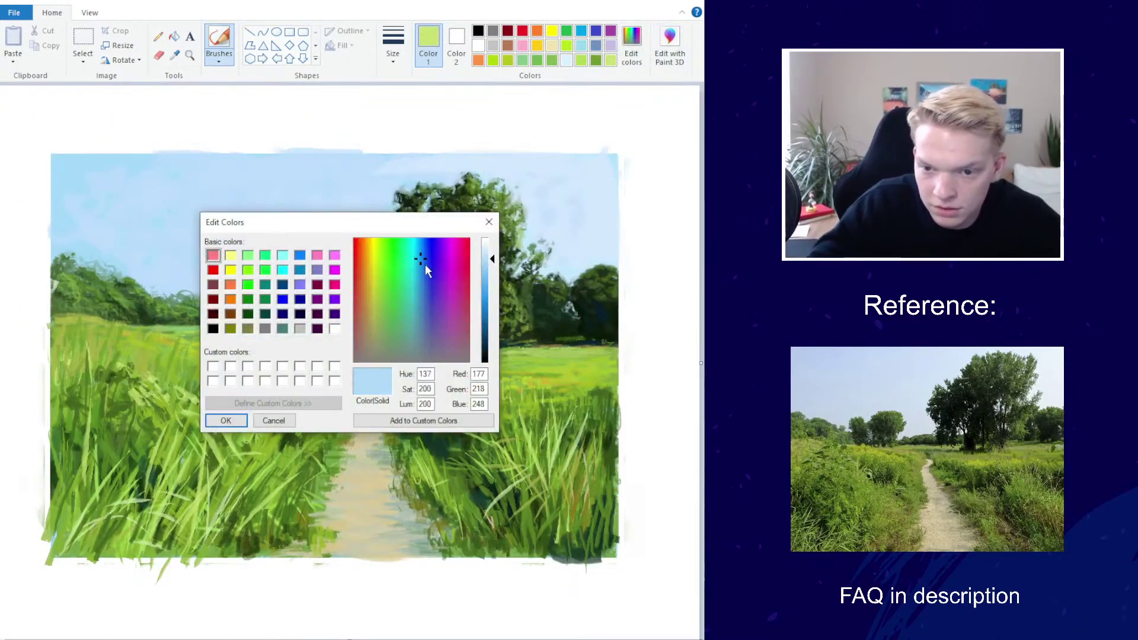
pyautogui.press('Return')
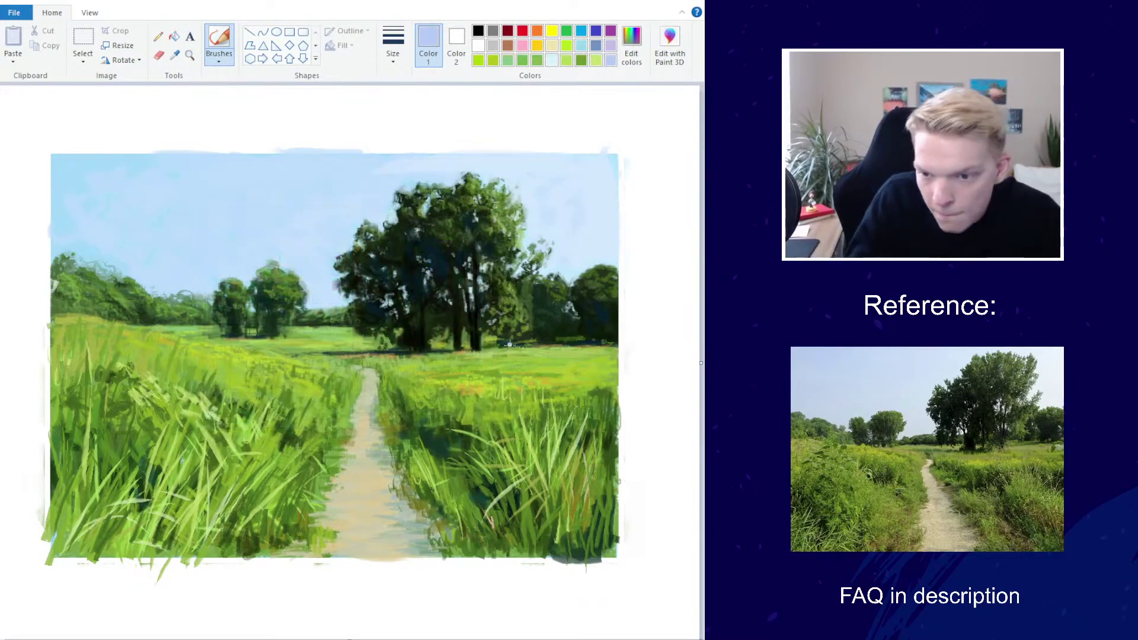
pyautogui.moveTo(542, 352); pyautogui.dragTo(593, 353)
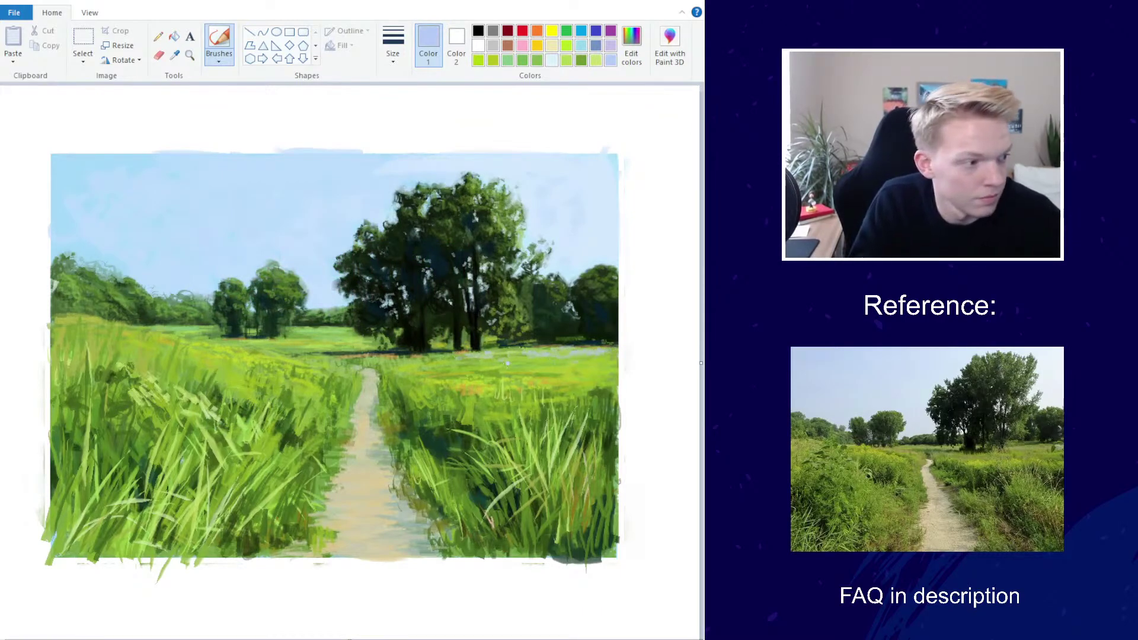
# Mix a muted grey-blue, set a thinner brush size and add small dabs to the blue streak in the far right-hand meadow
pyautogui.click(631, 43)
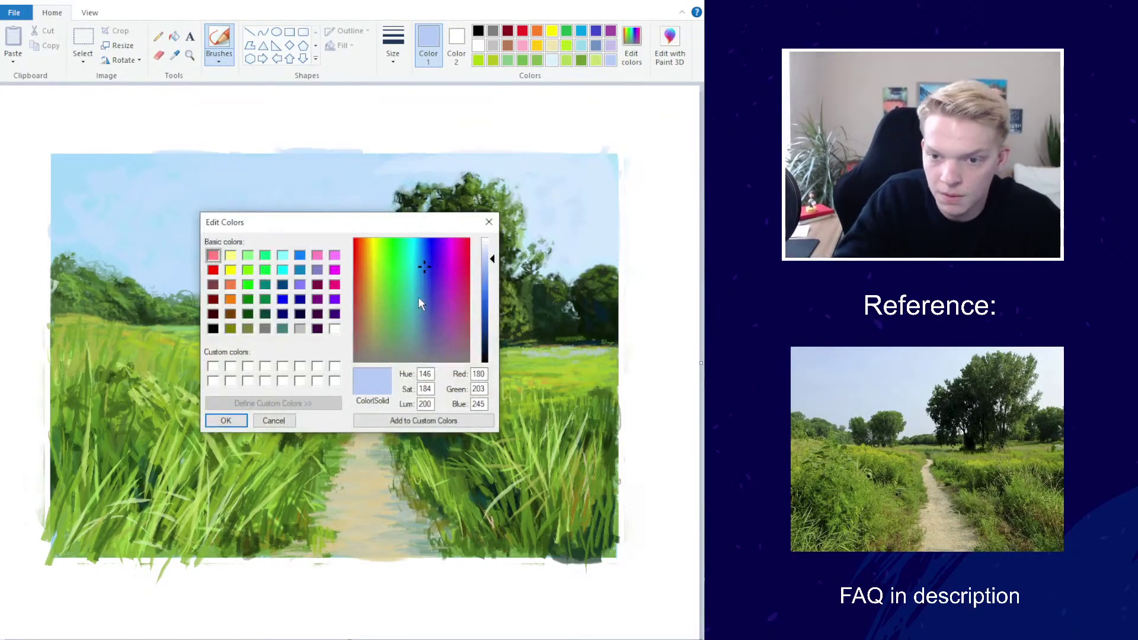
pyautogui.click(492, 274)
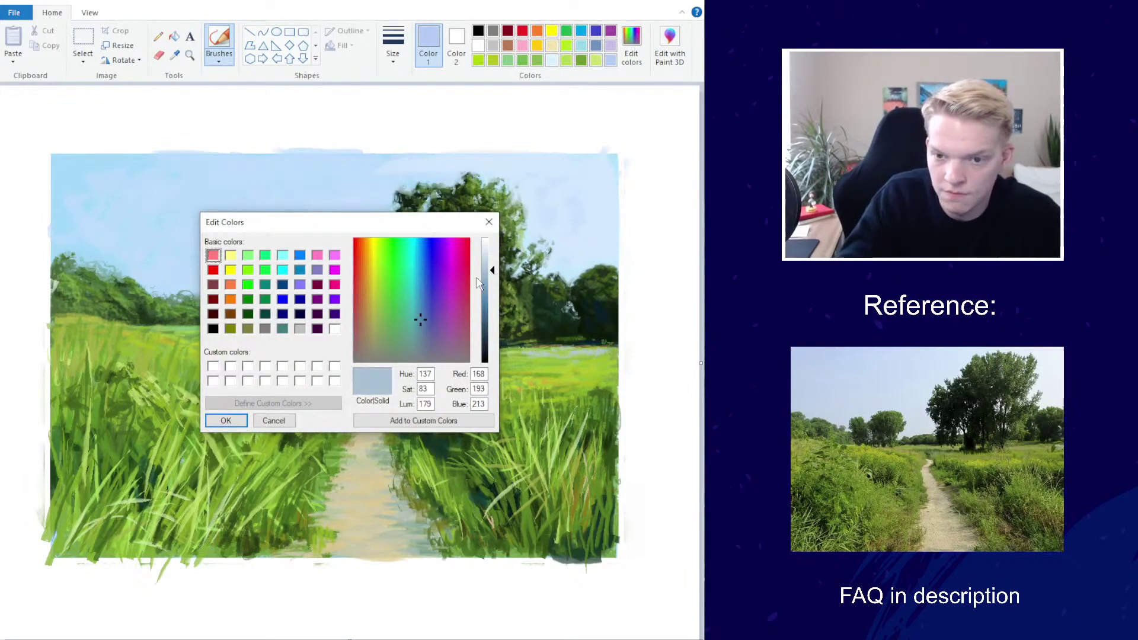
pyautogui.click(226, 421)
pyautogui.click(393, 45)
pyautogui.click(395, 96)
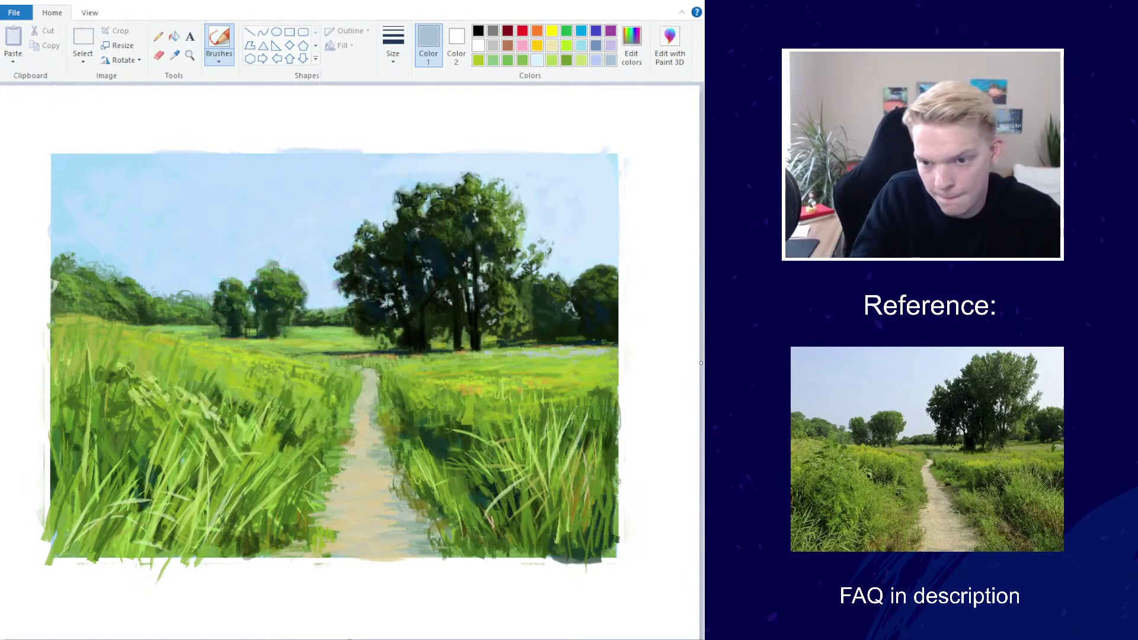
pyautogui.moveTo(567, 348); pyautogui.dragTo(553, 353)
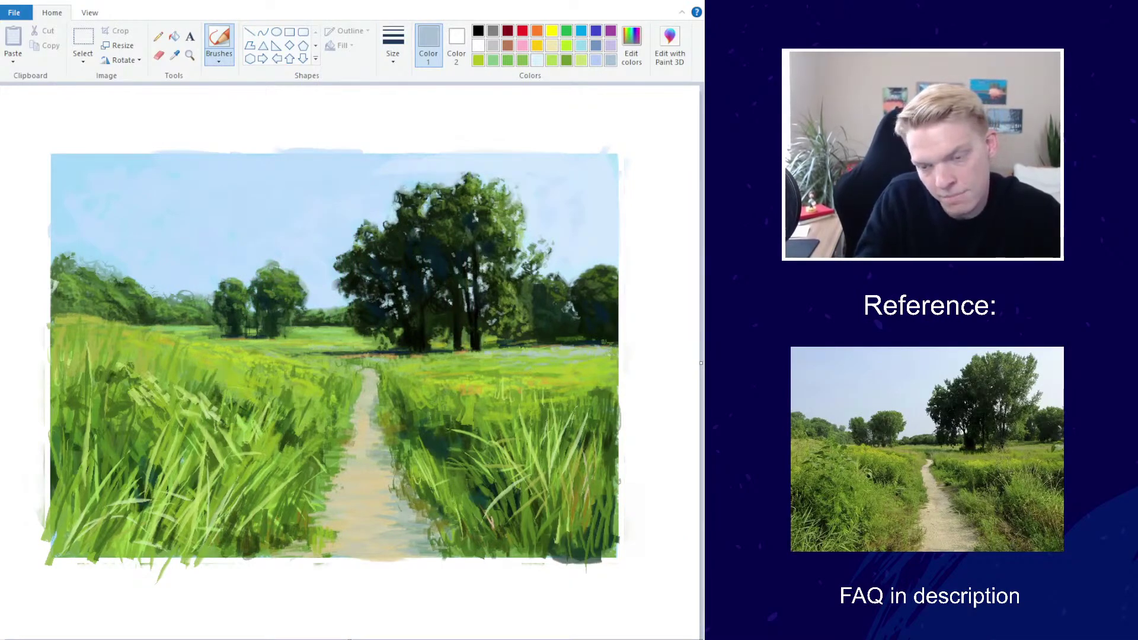
pyautogui.scroll(-5, 381, 279)
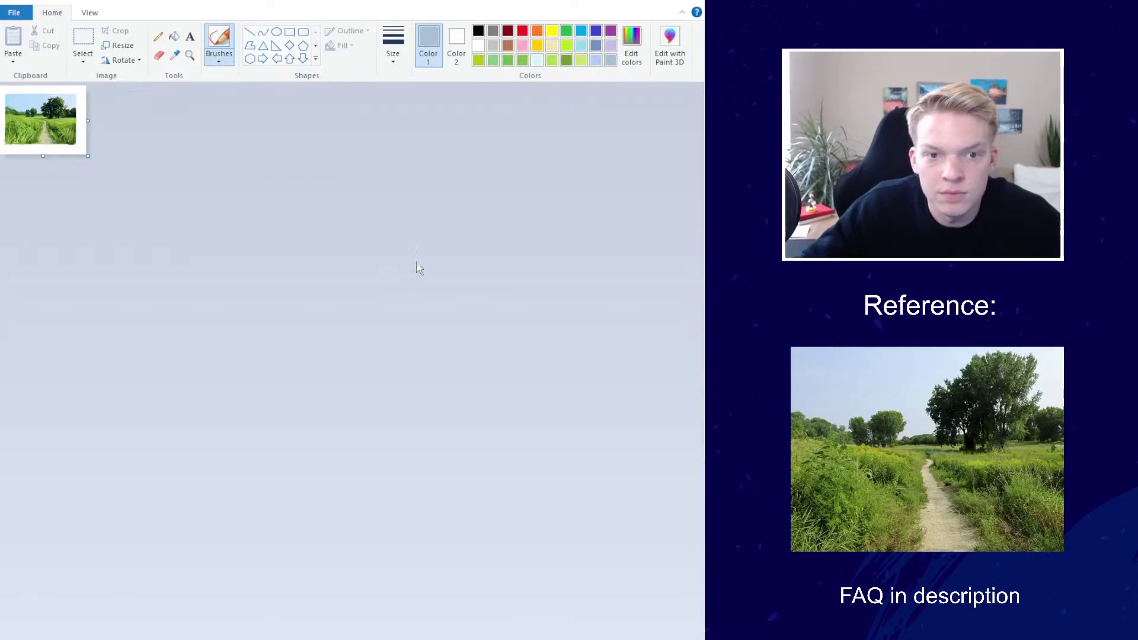
pyautogui.scroll(5, 452, 279)
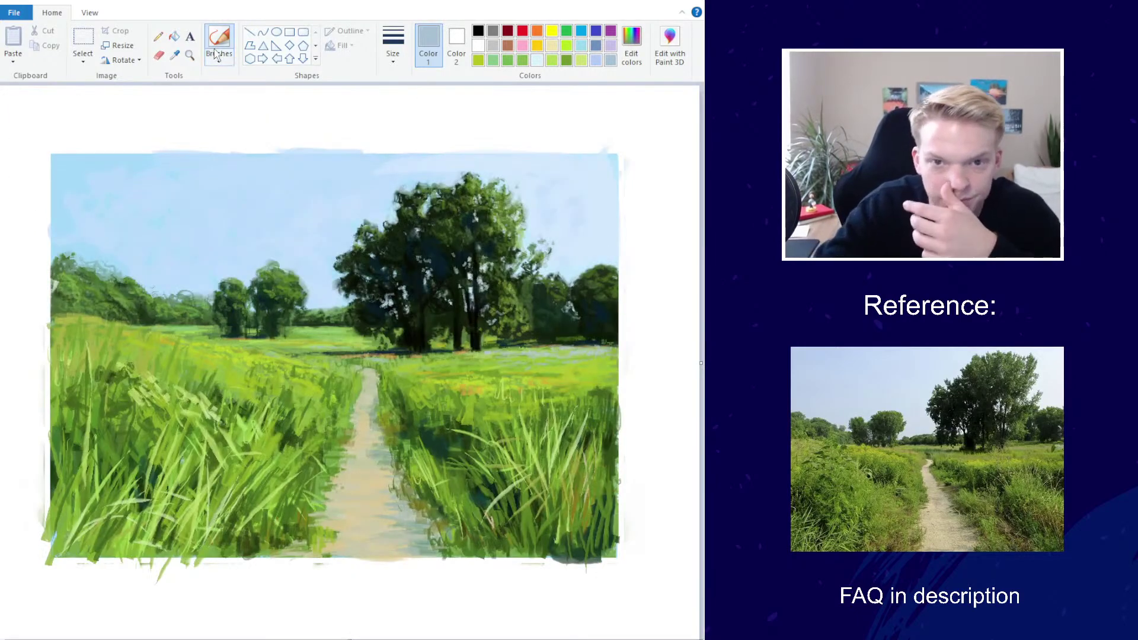
# Sample the large tree's green, set the brush size, darken the colour and paint shadow dabs on the ground by the path's far end
pyautogui.click(174, 55)
pyautogui.click(456, 222)
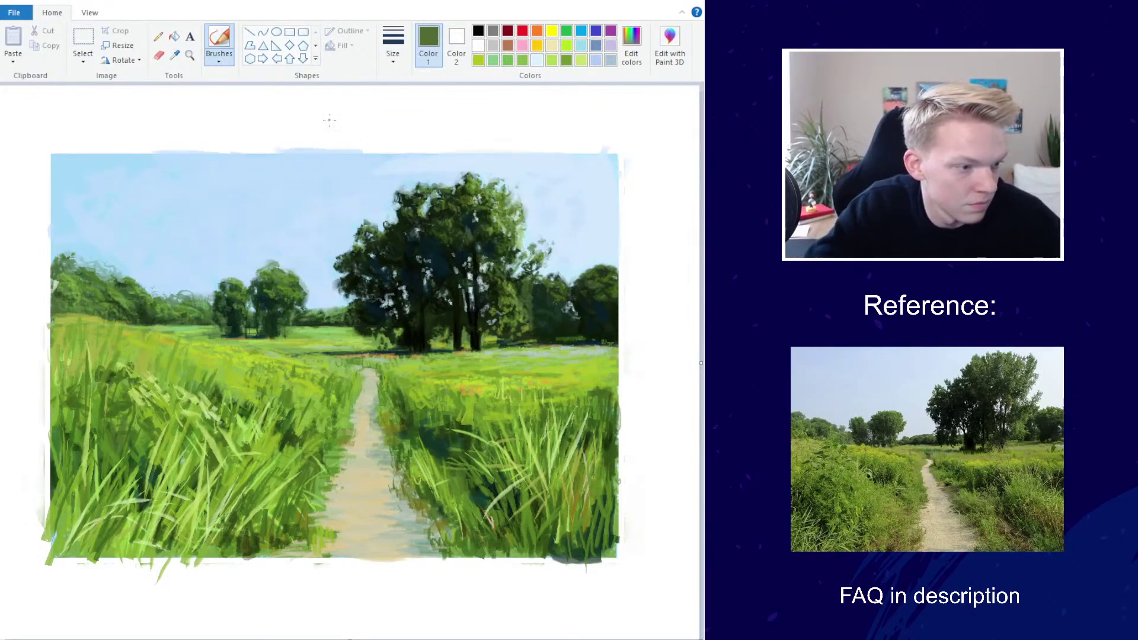
pyautogui.click(393, 45)
pyautogui.click(391, 112)
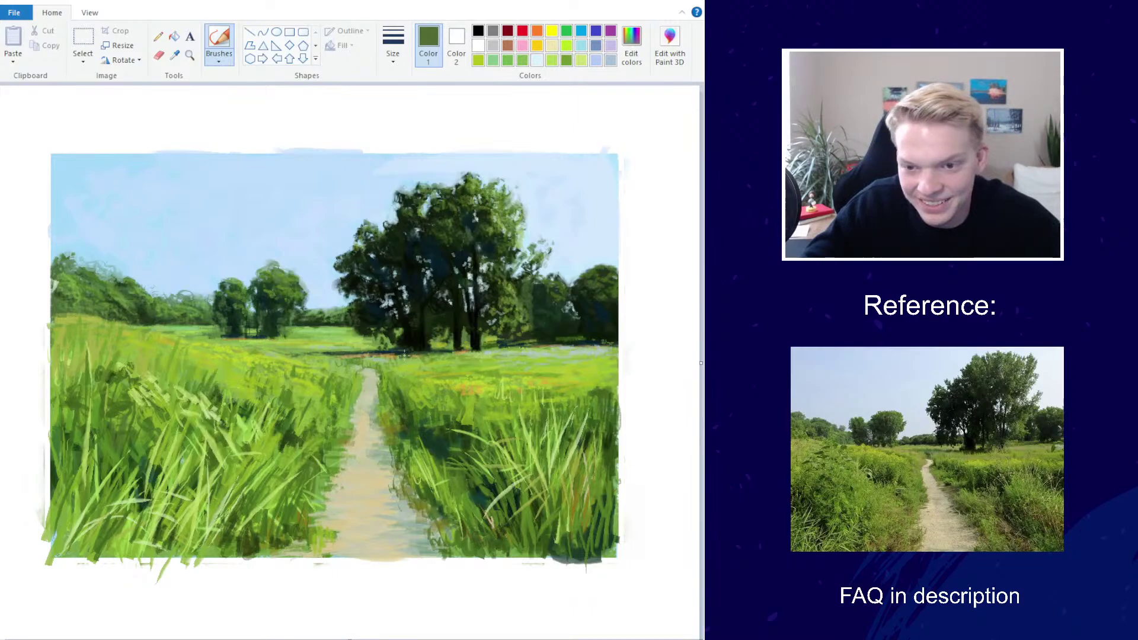
pyautogui.click(631, 45)
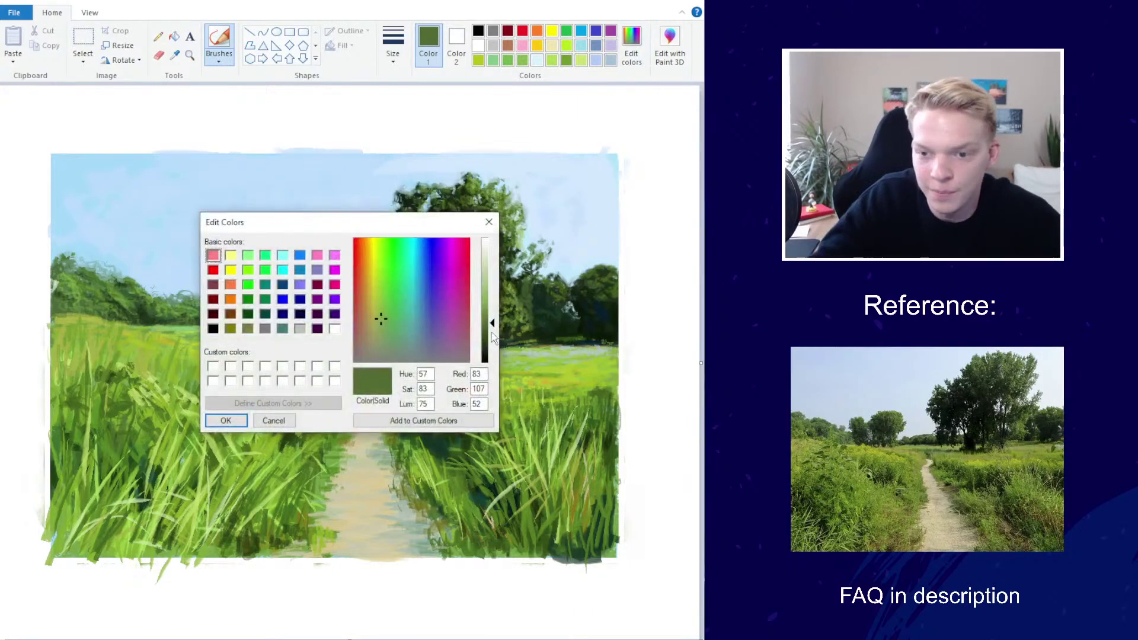
pyautogui.moveTo(492, 332); pyautogui.dragTo(493, 351)
pyautogui.click(226, 420)
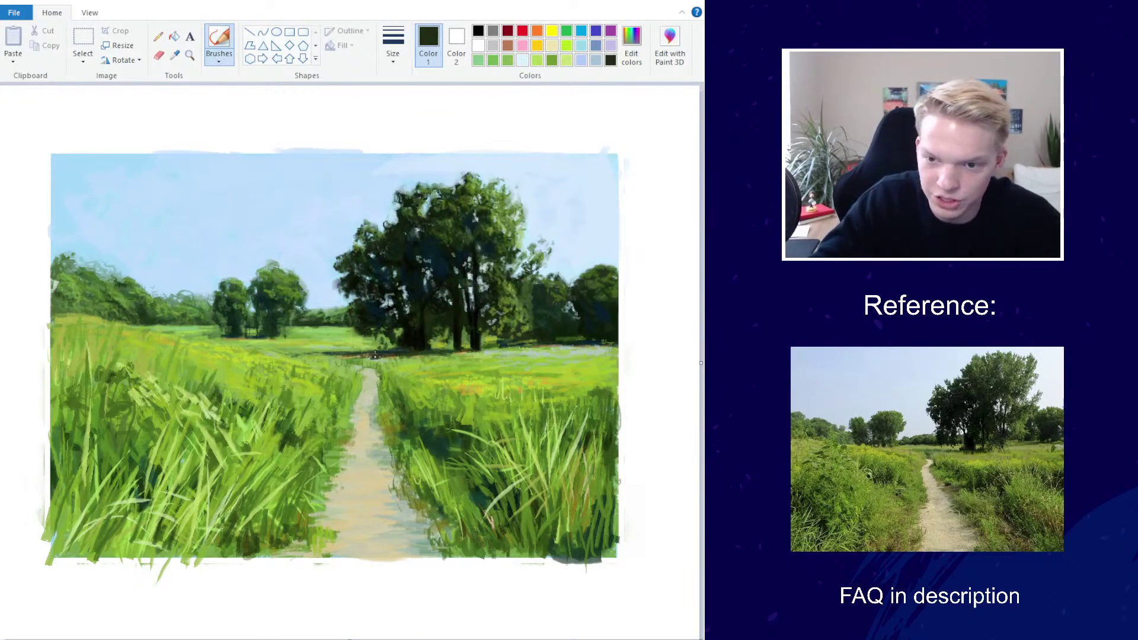
# Choose the watercolour brush at the thickest size, sample a green from the right-hand foreground grass and paint over the ground beneath the large tree
pyautogui.click(219, 56)
pyautogui.click(141, 136)
pyautogui.click(393, 53)
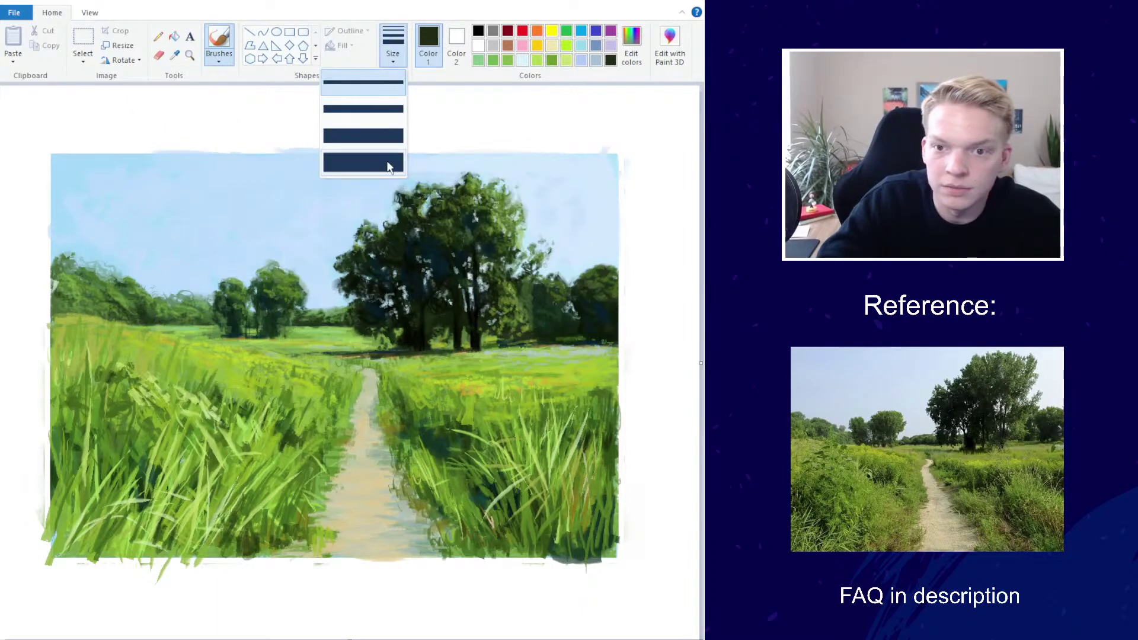
pyautogui.click(383, 155)
pyautogui.click(175, 56)
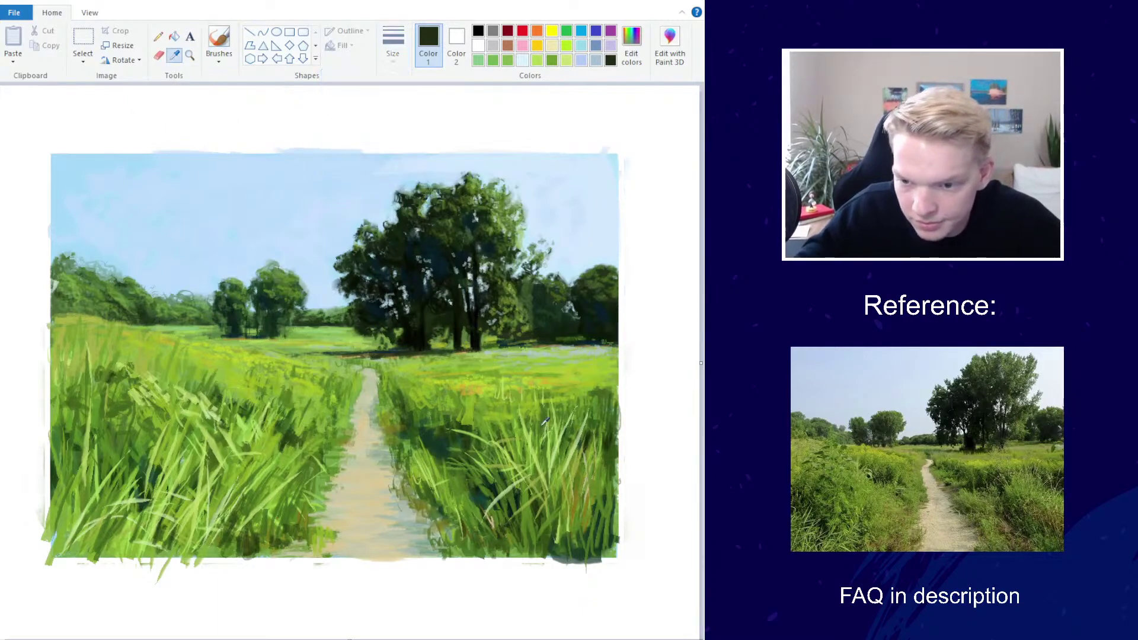
pyautogui.click(539, 423)
pyautogui.moveTo(402, 349); pyautogui.dragTo(507, 349)
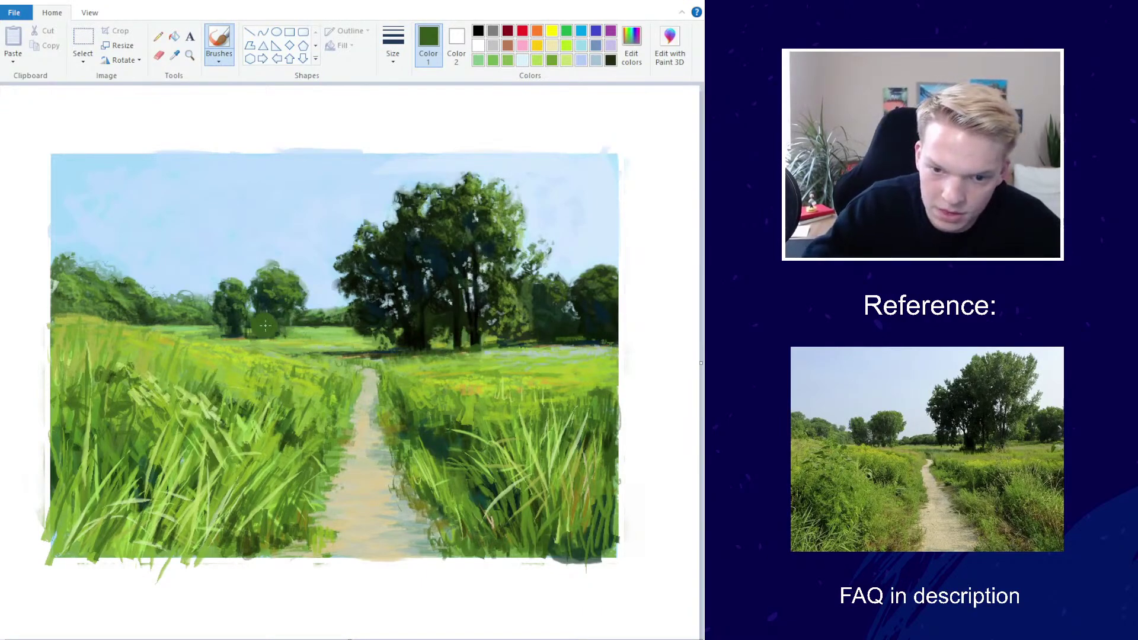
pyautogui.scroll(-2, 320, 391)
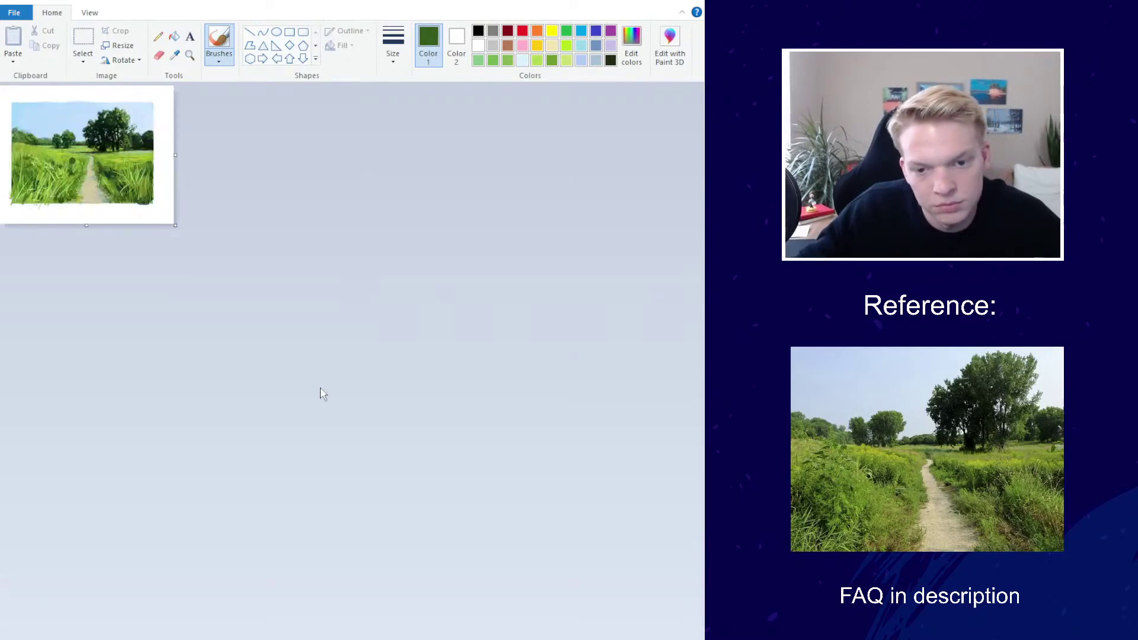
pyautogui.scroll(2, 448, 415)
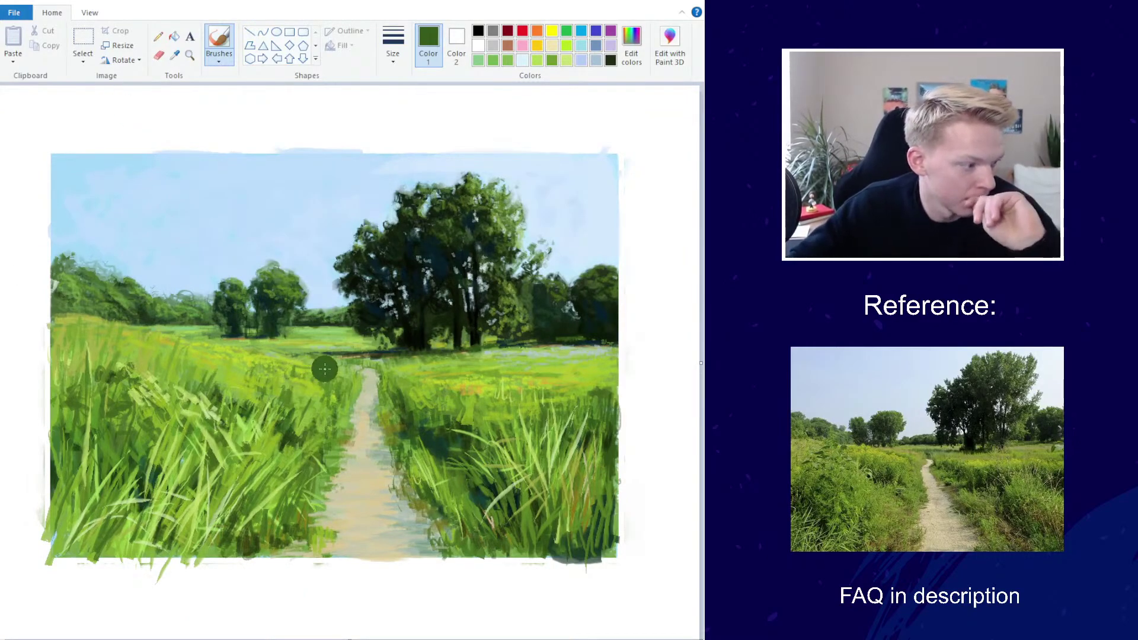
# Set the thinnest brush size, sample a dark green from the left-hand grass and paint dark gaps between the blades on both sides of the path
pyautogui.click(393, 45)
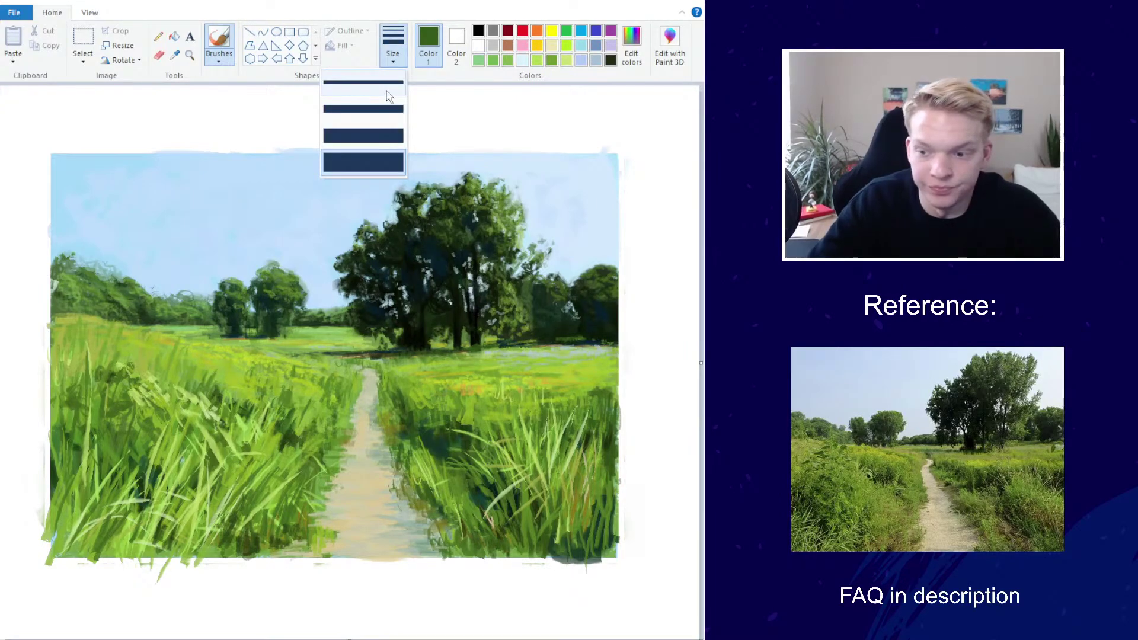
pyautogui.click(388, 92)
pyautogui.click(176, 54)
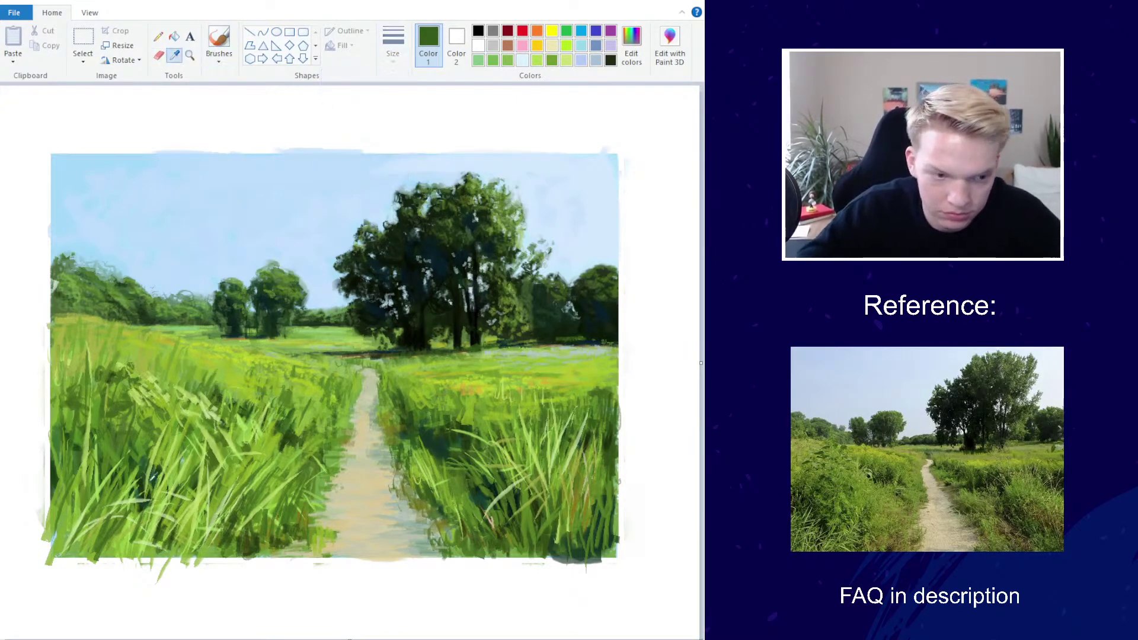
pyautogui.click(161, 471)
pyautogui.moveTo(181, 463)
pyautogui.mouseDown()
pyautogui.moveTo(181, 494)
pyautogui.moveTo(203, 460)
pyautogui.moveTo(171, 542)
pyautogui.moveTo(177, 521)
pyautogui.moveTo(192, 557)
pyautogui.moveTo(246, 511)
pyautogui.moveTo(219, 551)
pyautogui.mouseUp()
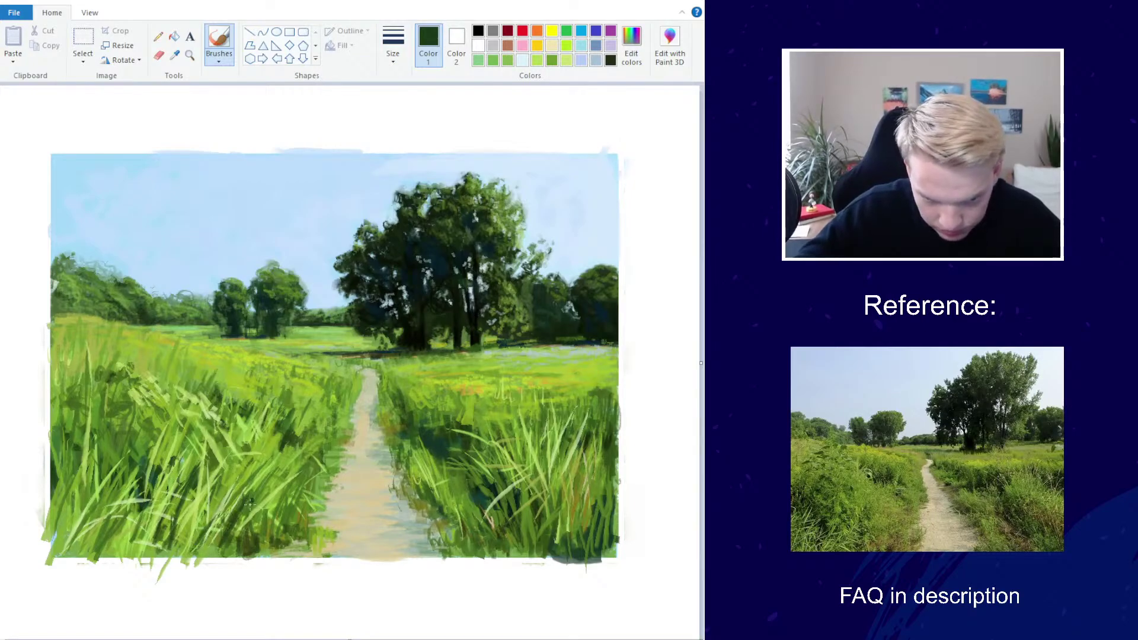
pyautogui.moveTo(249, 500); pyautogui.dragTo(228, 560)
pyautogui.moveTo(522, 543)
pyautogui.mouseDown()
pyautogui.moveTo(486, 498)
pyautogui.moveTo(462, 505)
pyautogui.mouseUp()
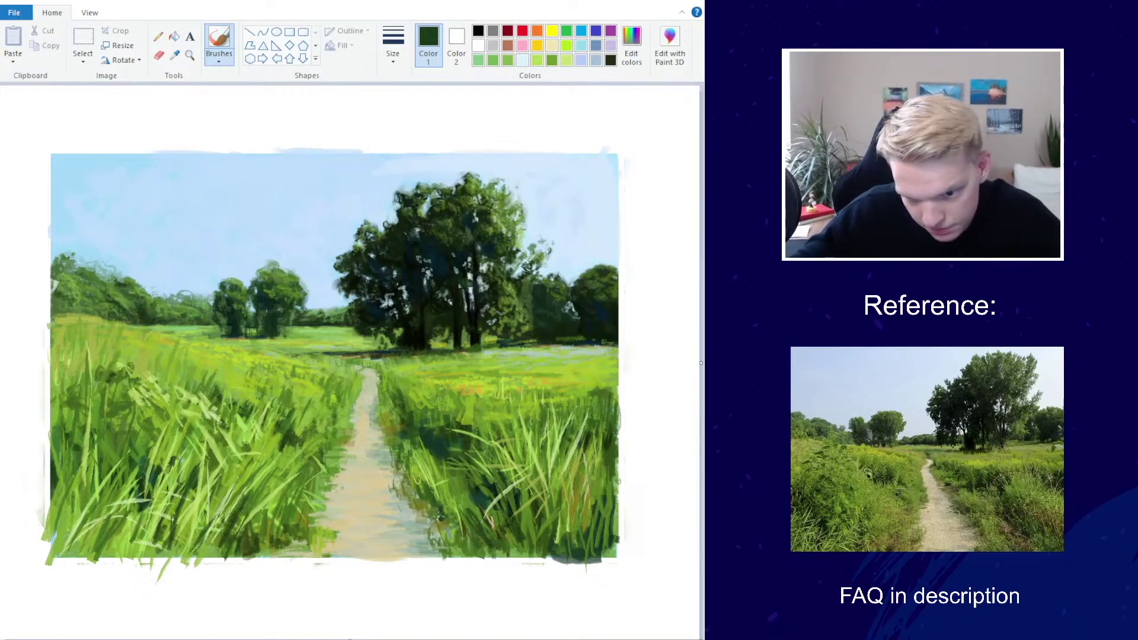
pyautogui.moveTo(465, 554)
pyautogui.mouseDown()
pyautogui.moveTo(446, 522)
pyautogui.moveTo(449, 494)
pyautogui.mouseUp()
pyautogui.moveTo(274, 427)
pyautogui.mouseDown()
pyautogui.moveTo(262, 455)
pyautogui.moveTo(326, 421)
pyautogui.moveTo(307, 417)
pyautogui.mouseUp()
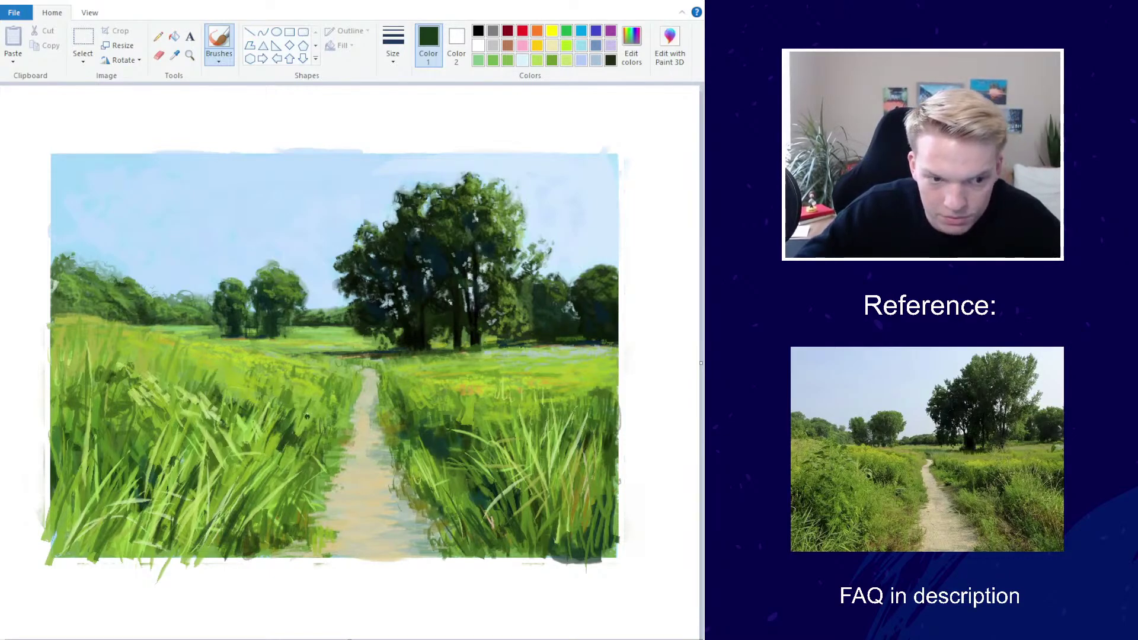
# Sample an olive green and a brighter green from the left-hand meadow and dab grass texture along its upper slope
pyautogui.click(174, 55)
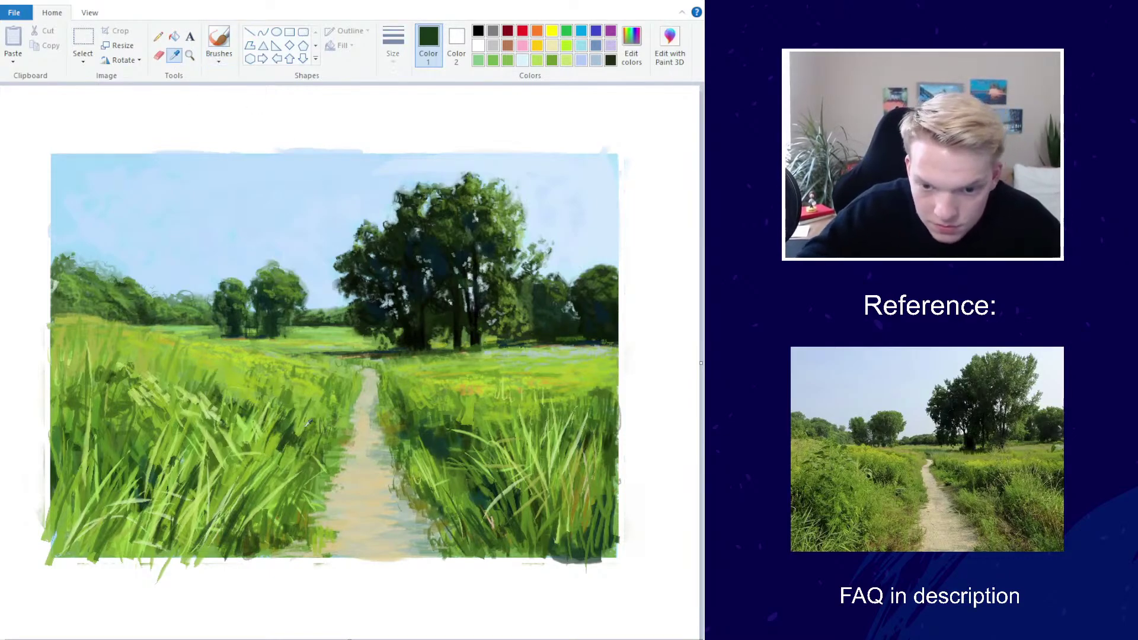
pyautogui.click(291, 396)
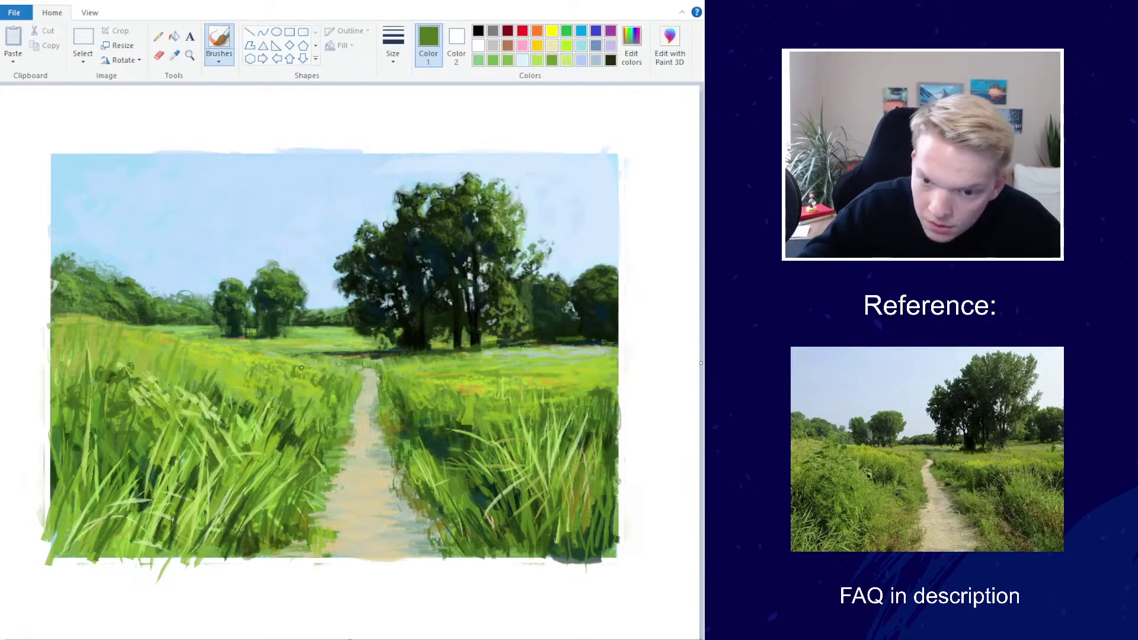
pyautogui.moveTo(277, 370); pyautogui.dragTo(315, 372)
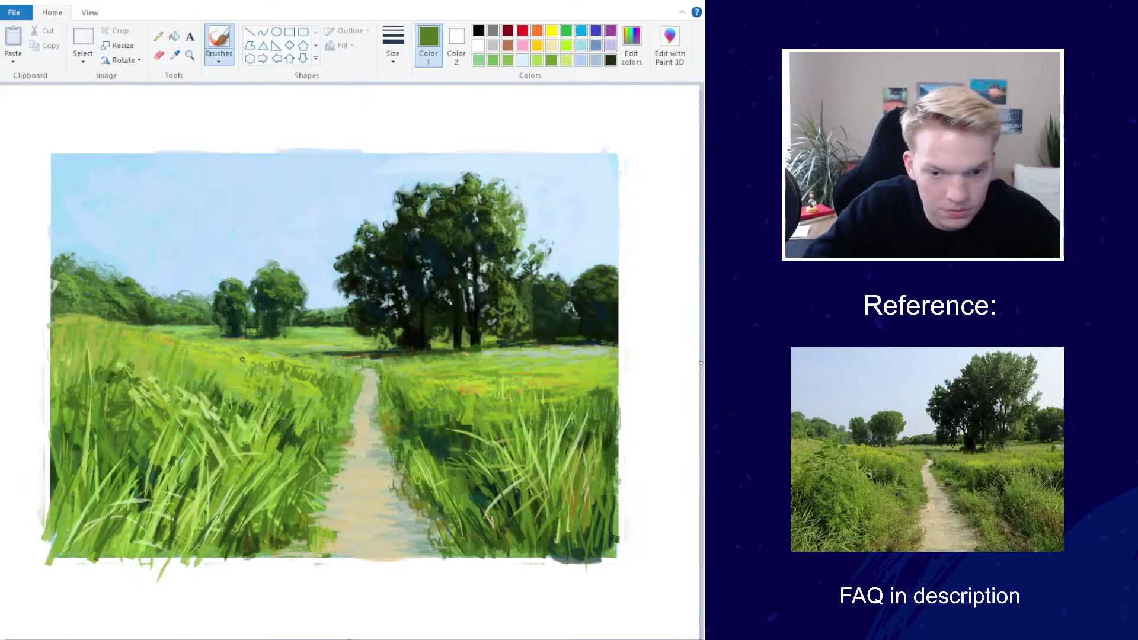
pyautogui.click(174, 54)
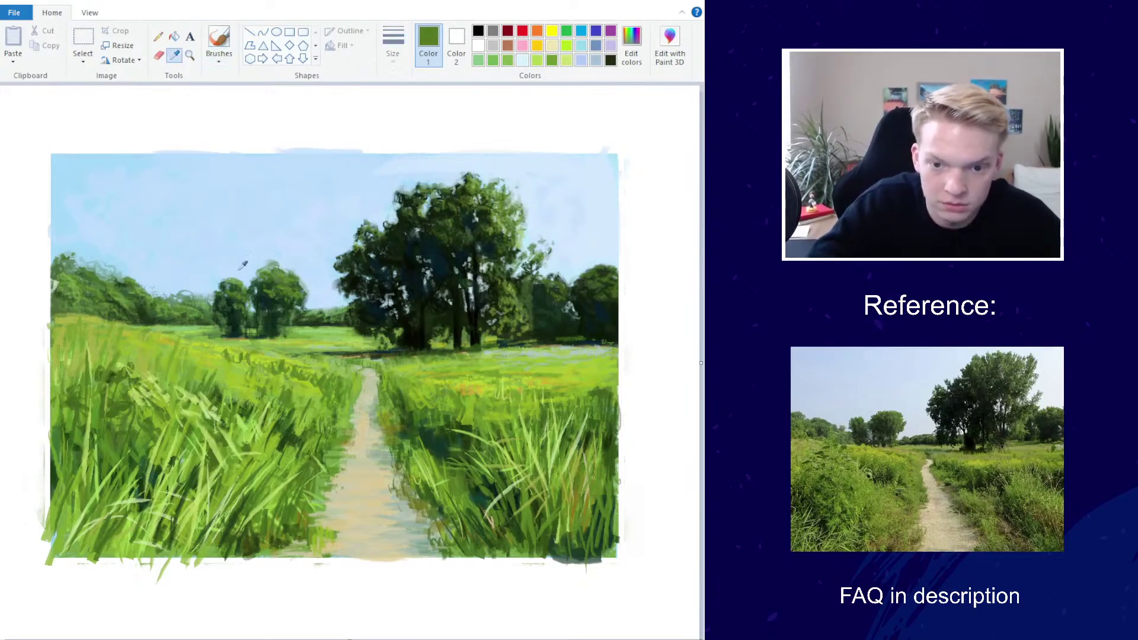
pyautogui.click(281, 377)
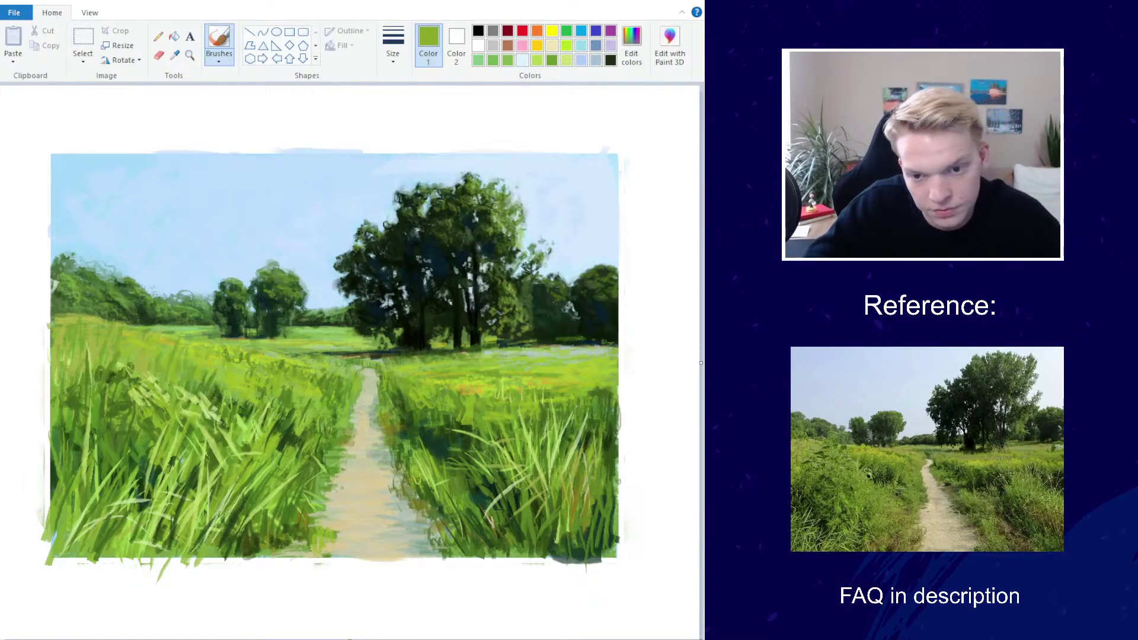
pyautogui.scroll(-2, 428, 321)
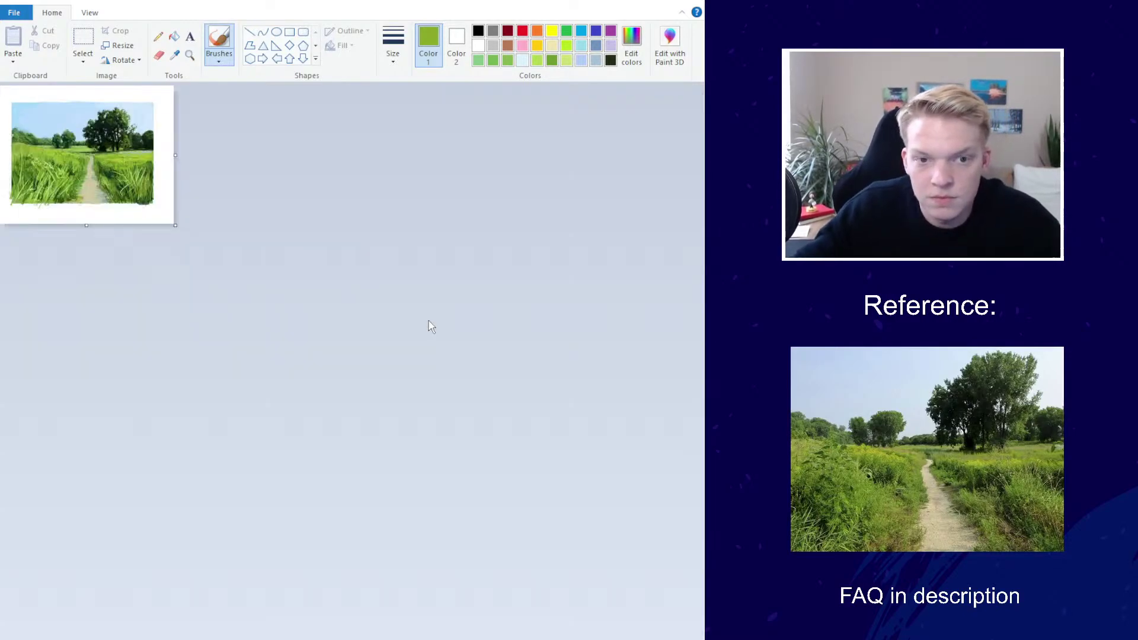
pyautogui.scroll(-1, 470, 317)
pyautogui.scroll(1, 514, 351)
pyautogui.scroll(2, 513, 351)
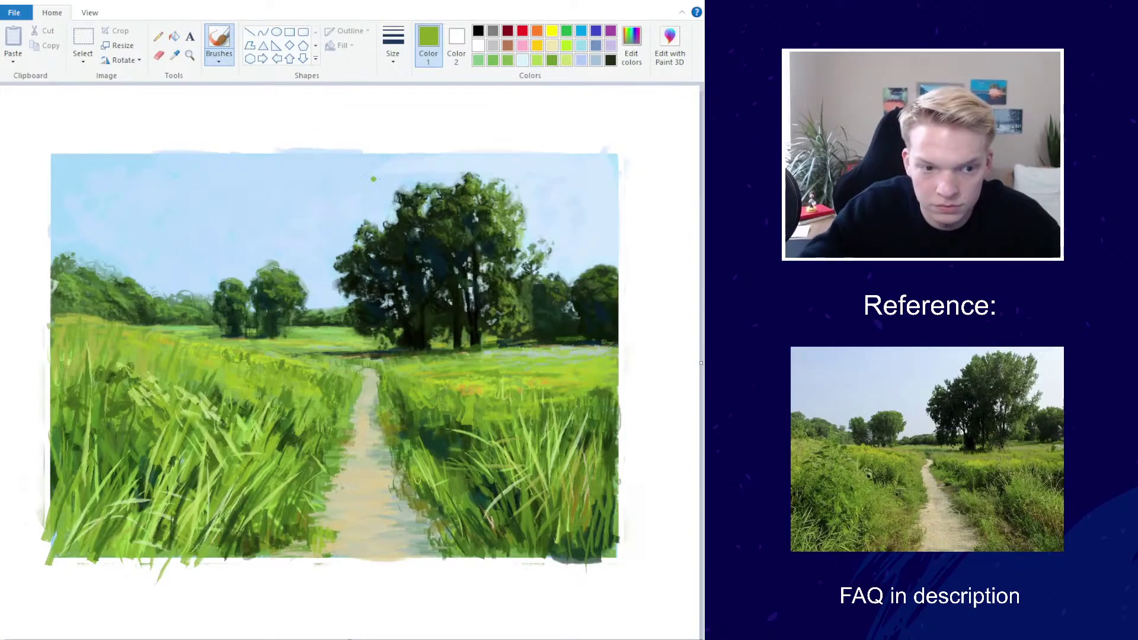
# Sample a dark green from the right-hand grass, lighten it slightly and paint strokes around the small stems in the meadow above
pyautogui.click(174, 54)
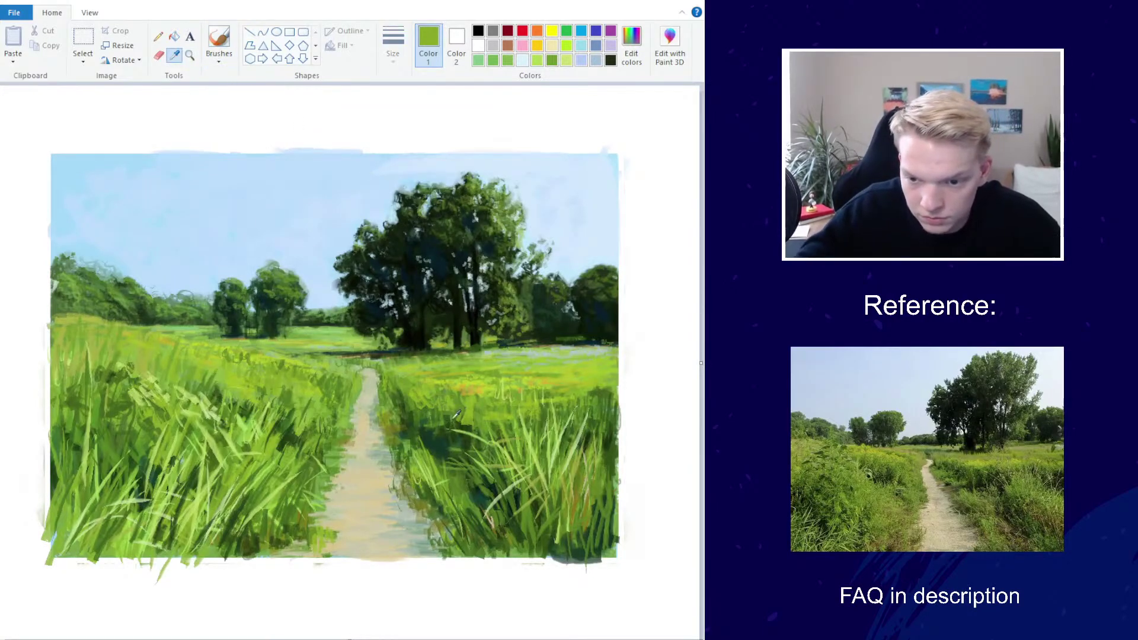
pyautogui.click(450, 418)
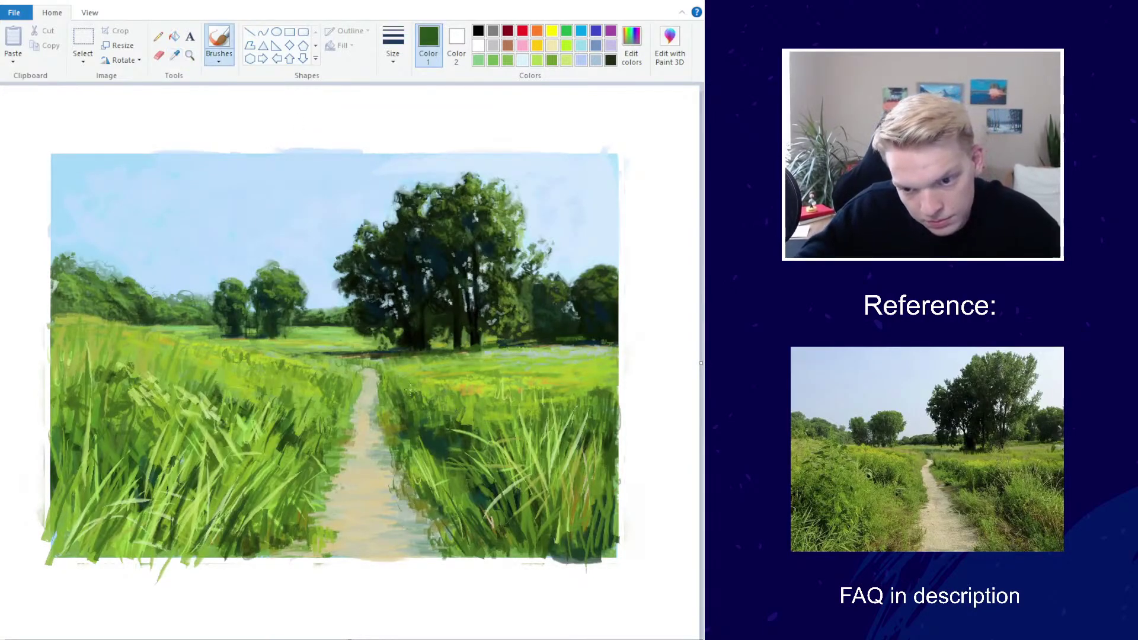
pyautogui.click(631, 44)
pyautogui.moveTo(495, 334); pyautogui.dragTo(495, 323)
pyautogui.click(226, 420)
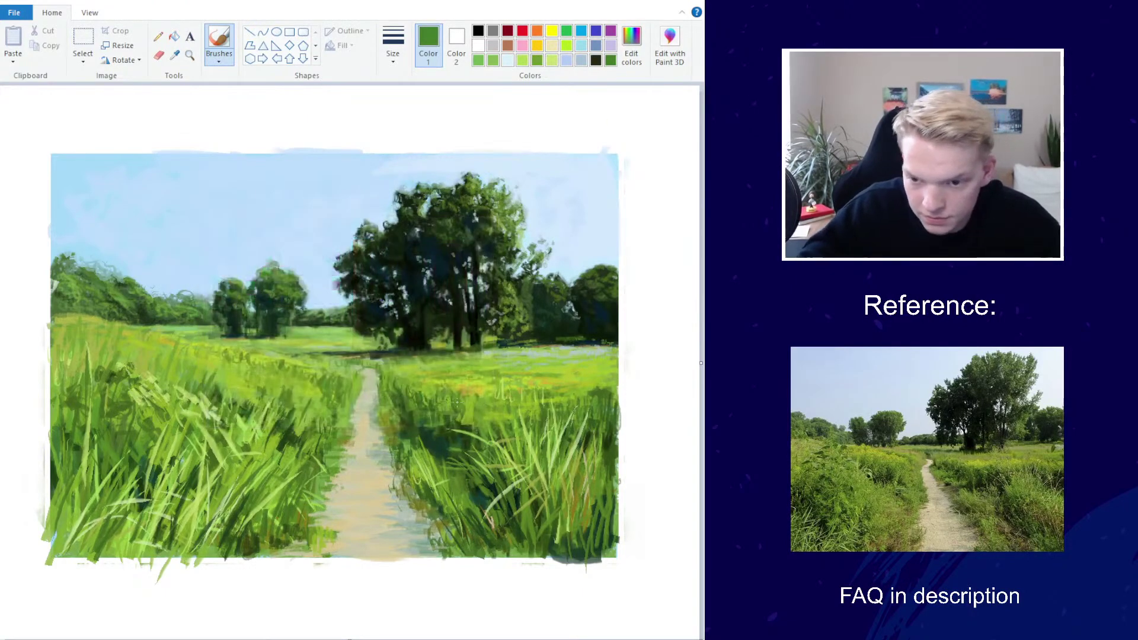
pyautogui.moveTo(467, 411); pyautogui.dragTo(493, 394)
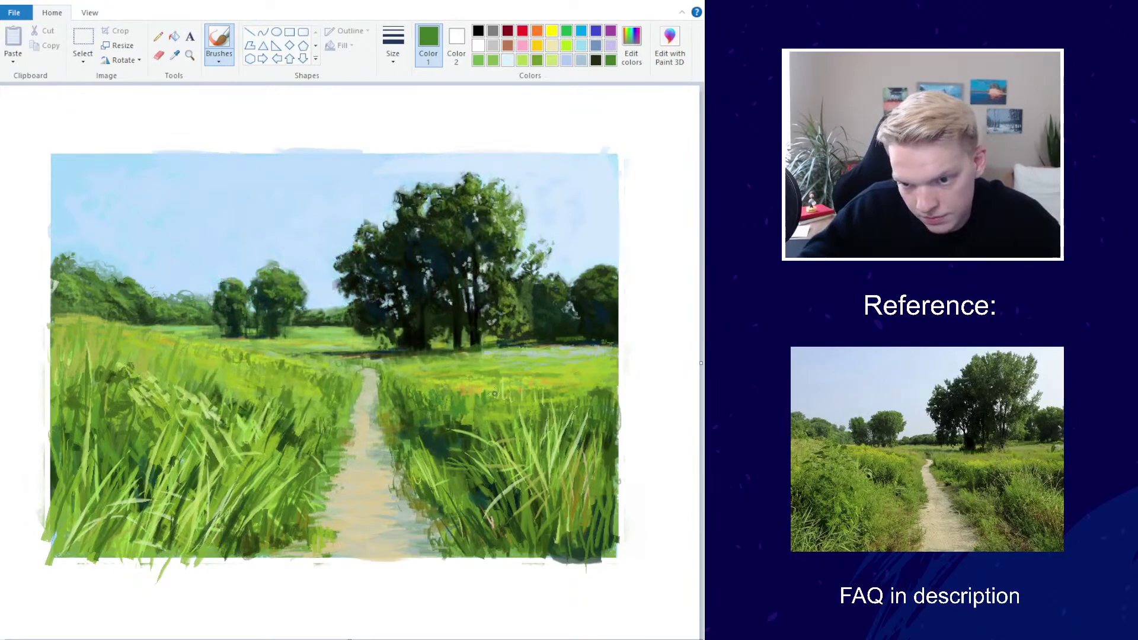
pyautogui.scroll(-3, 481, 404)
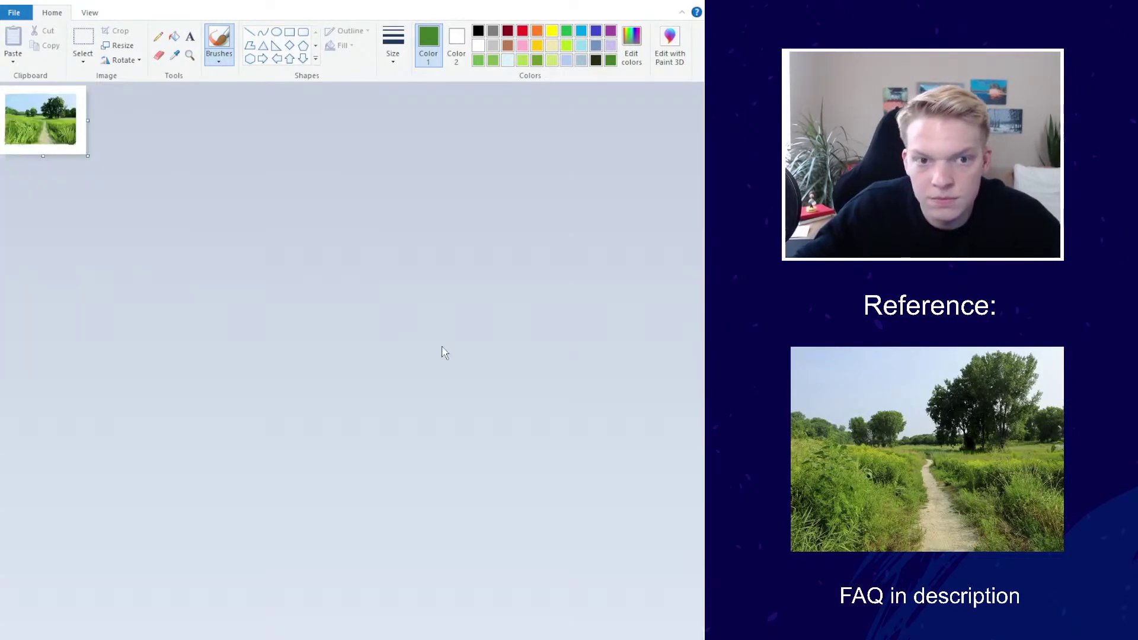
pyautogui.scroll(3, 460, 365)
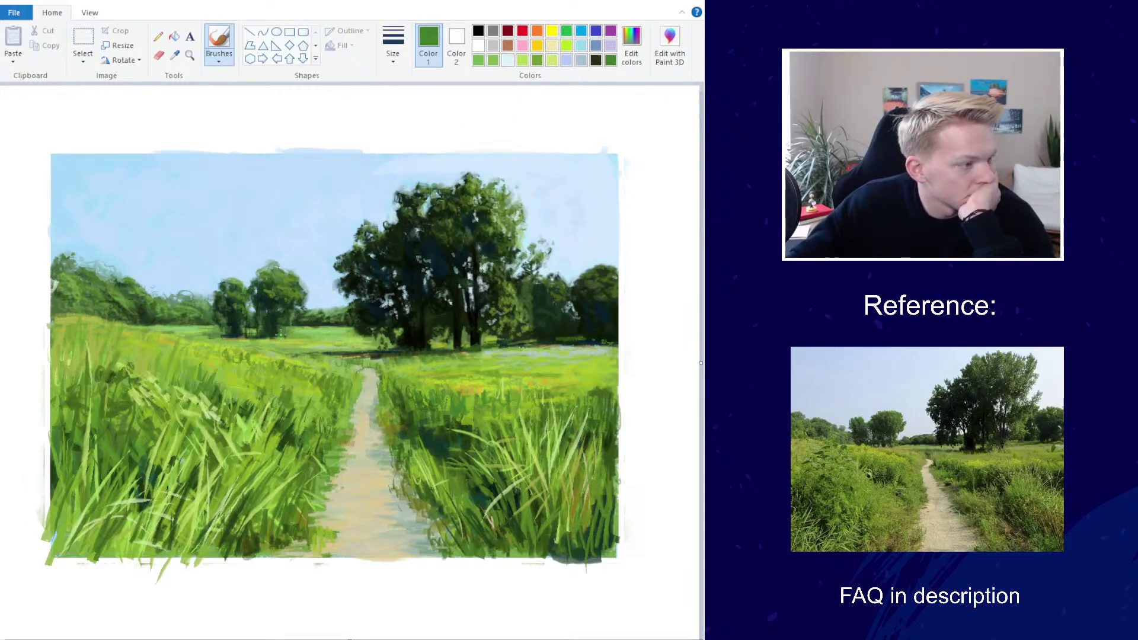
# Sample the sky blue above the far left-hand trees and refine the outline of their crowns
pyautogui.click(218, 56)
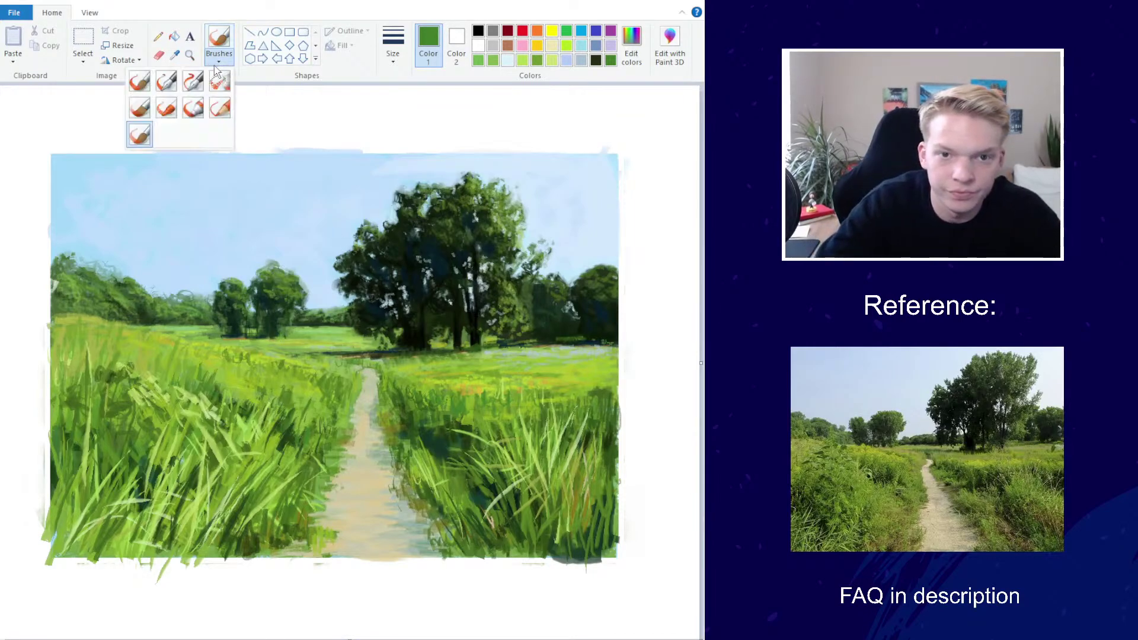
pyautogui.click(171, 62)
pyautogui.click(140, 254)
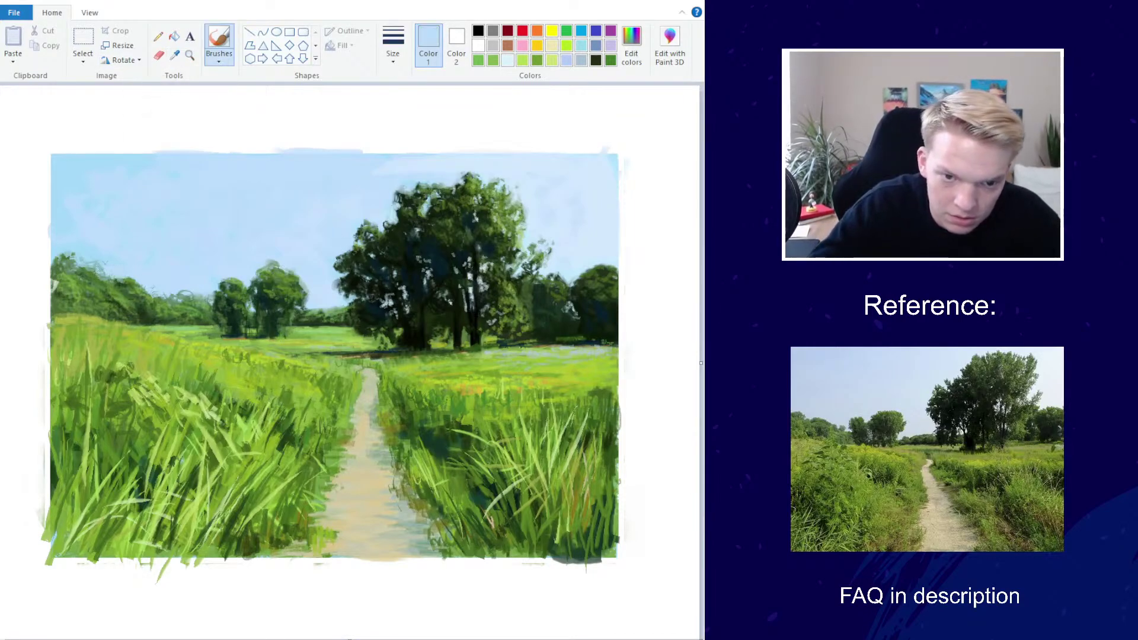
pyautogui.moveTo(101, 278); pyautogui.dragTo(70, 256)
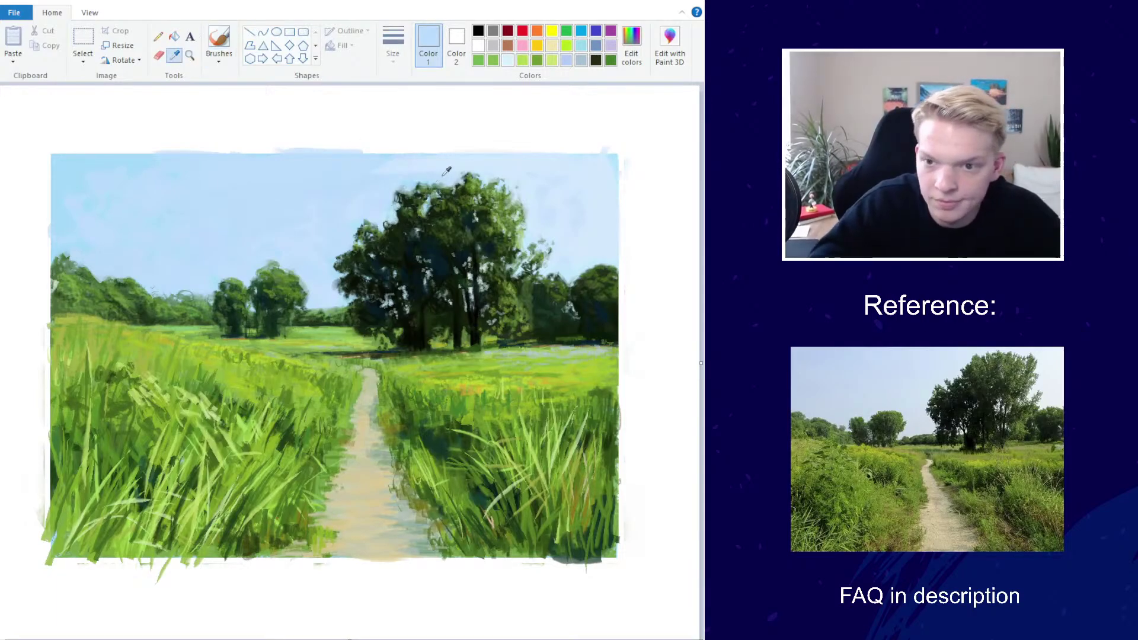
# Set the thickest brush size, smooth the sky beside the large tree with pale blue and switch to the oil brush
pyautogui.click(393, 59)
pyautogui.click(400, 158)
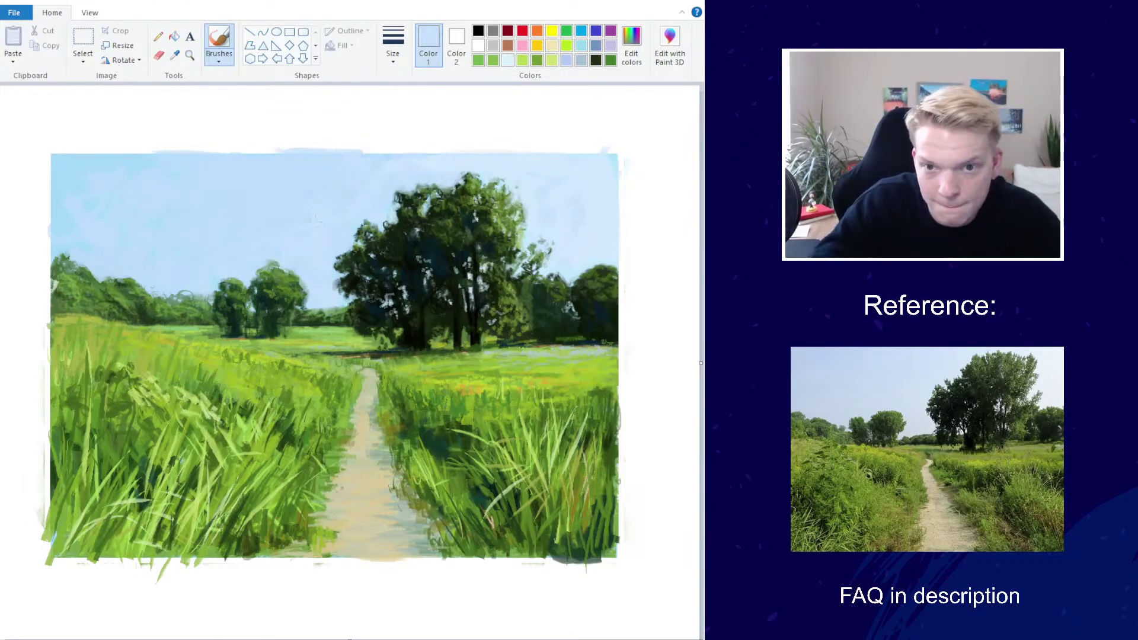
pyautogui.click(218, 59)
pyautogui.click(140, 108)
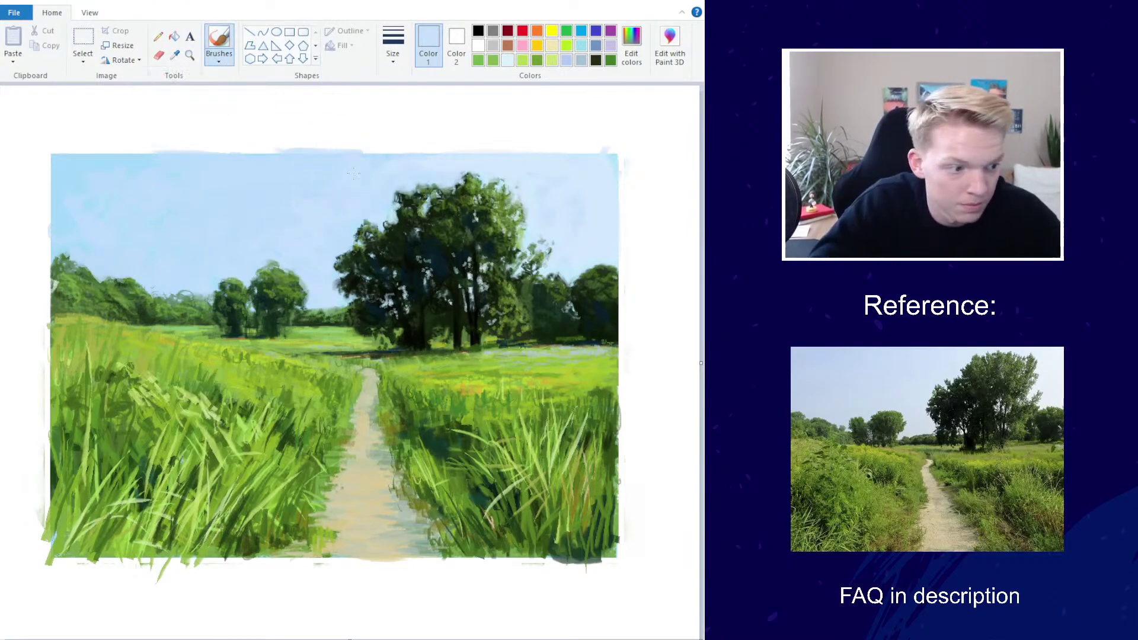
pyautogui.scroll(-3, 332, 243)
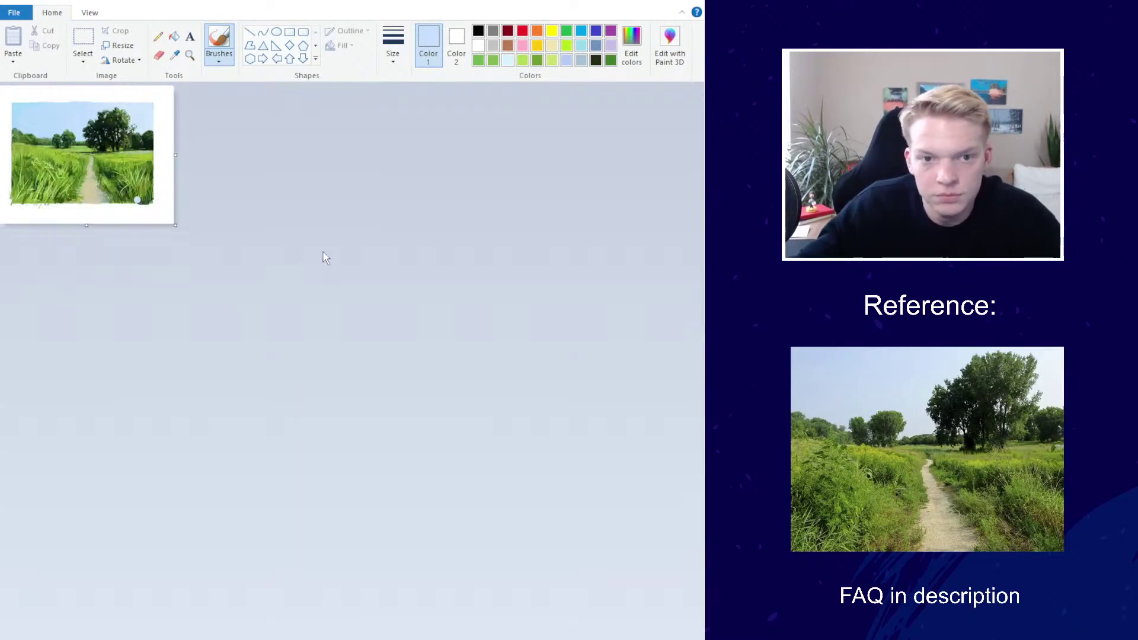
pyautogui.scroll(3, 375, 234)
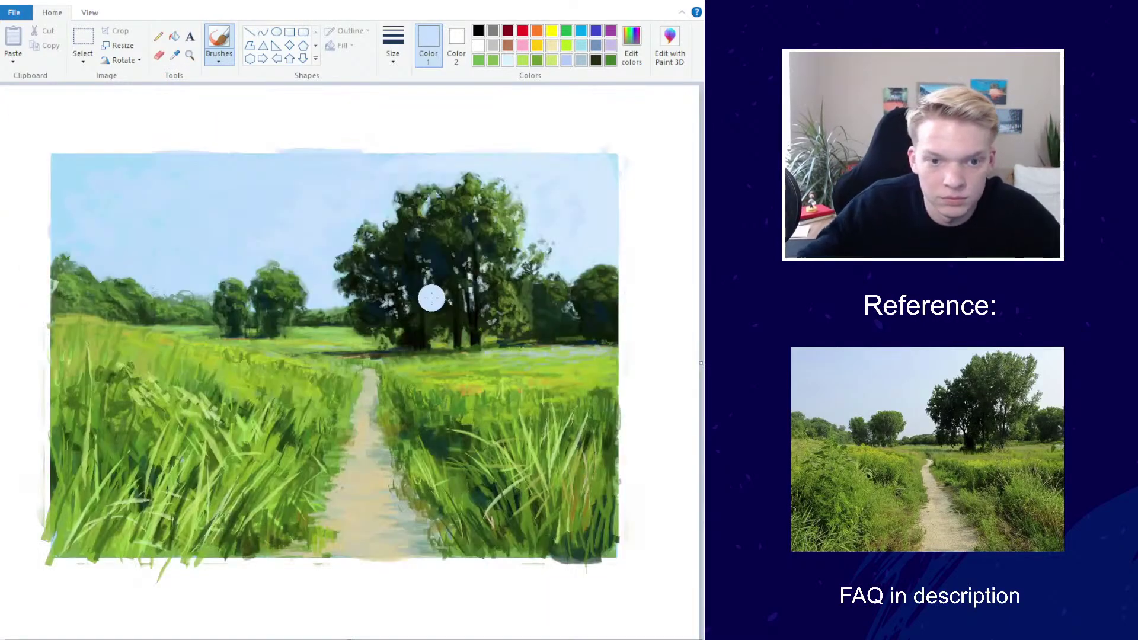
# Sample a green from the far left-hand trees and rework their foliage
pyautogui.click(174, 55)
pyautogui.click(94, 272)
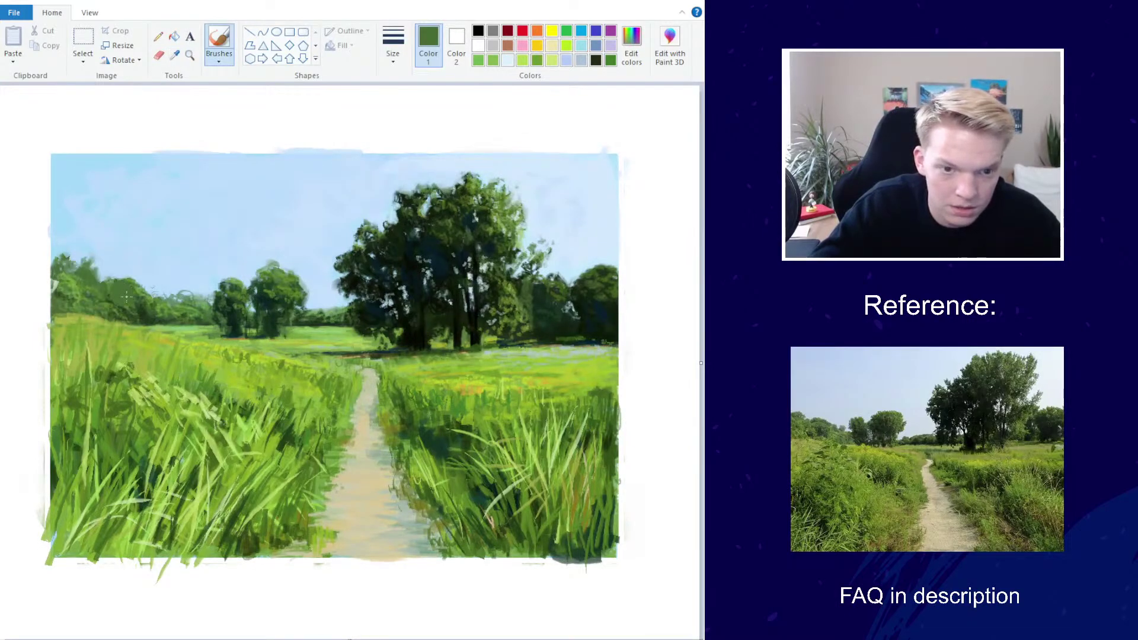
pyautogui.press('ctrl')
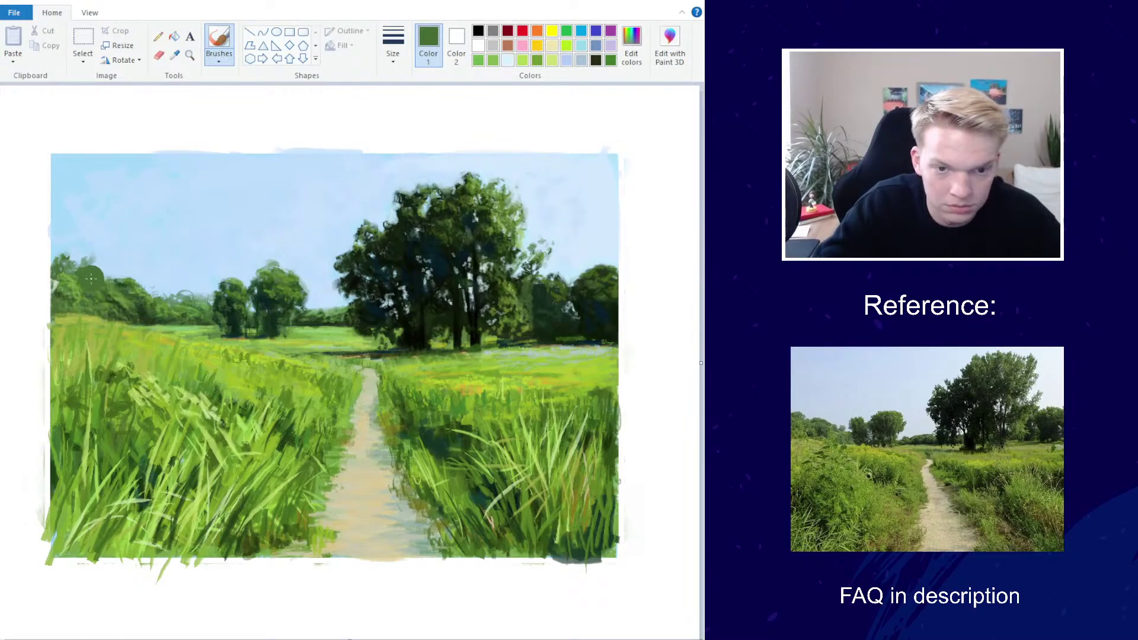
pyautogui.scroll(-3, 296, 255)
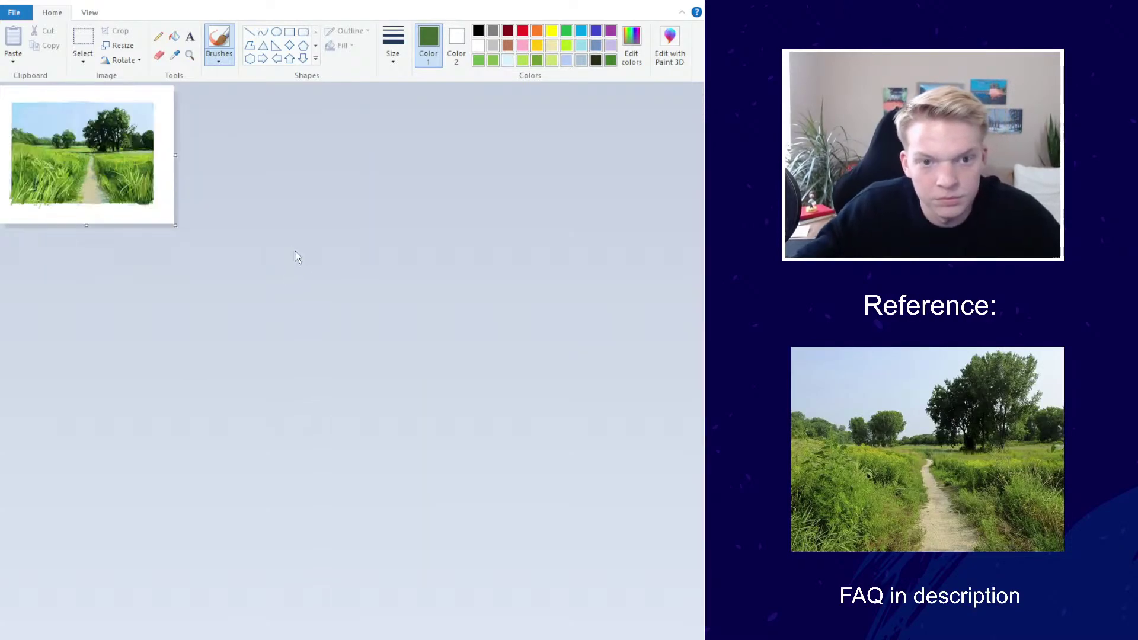
pyautogui.scroll(3, 391, 342)
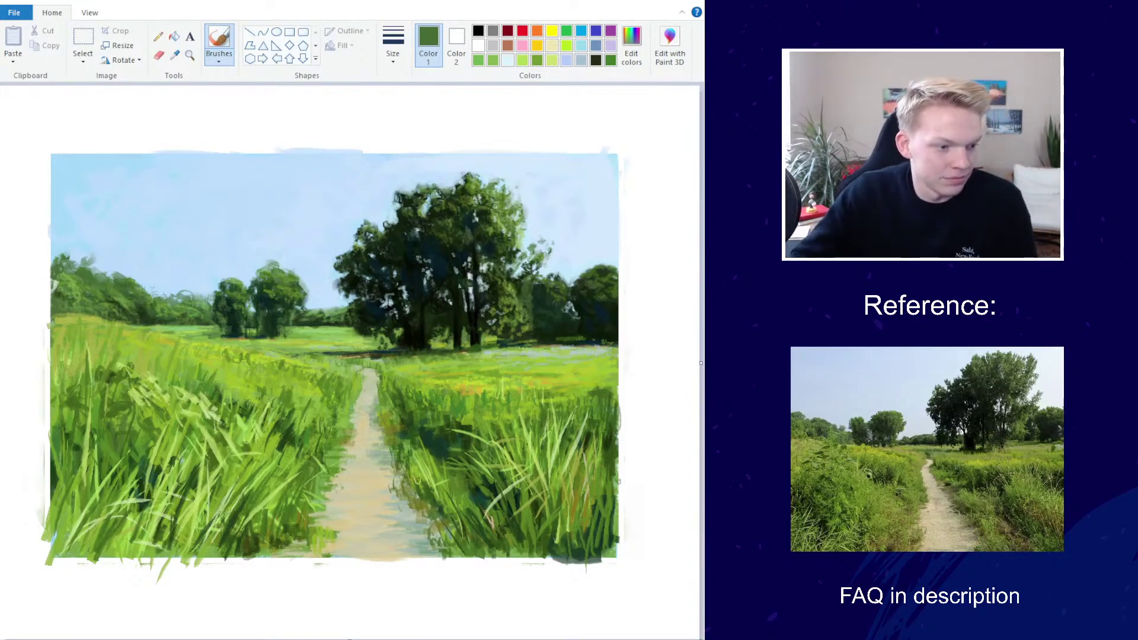
# Sample a green near the small middle-distance trees, adjust the brush size and paint strokes across the upper part of the left-hand grass
pyautogui.click(174, 54)
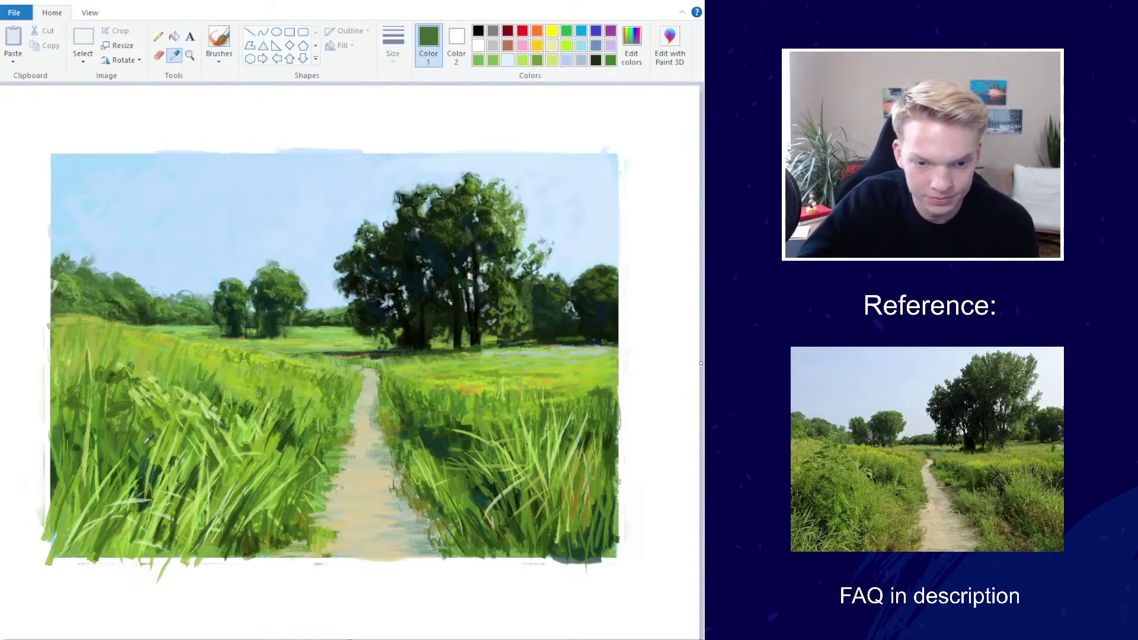
pyautogui.click(209, 320)
pyautogui.click(393, 44)
pyautogui.click(364, 136)
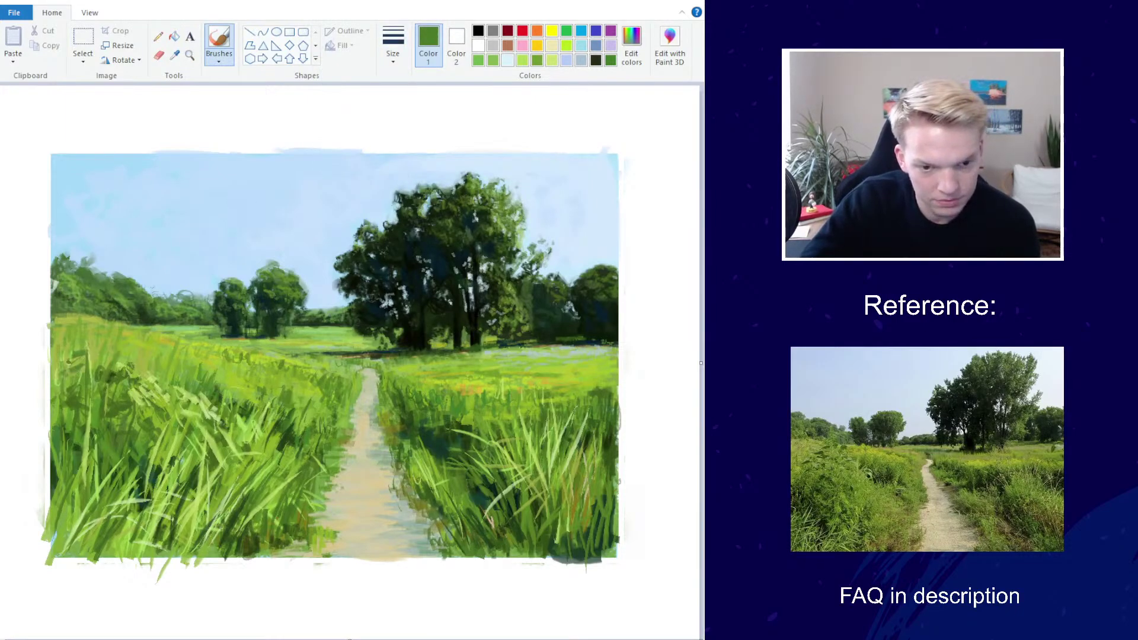
pyautogui.moveTo(182, 378)
pyautogui.mouseDown()
pyautogui.moveTo(178, 403)
pyautogui.moveTo(148, 369)
pyautogui.mouseUp()
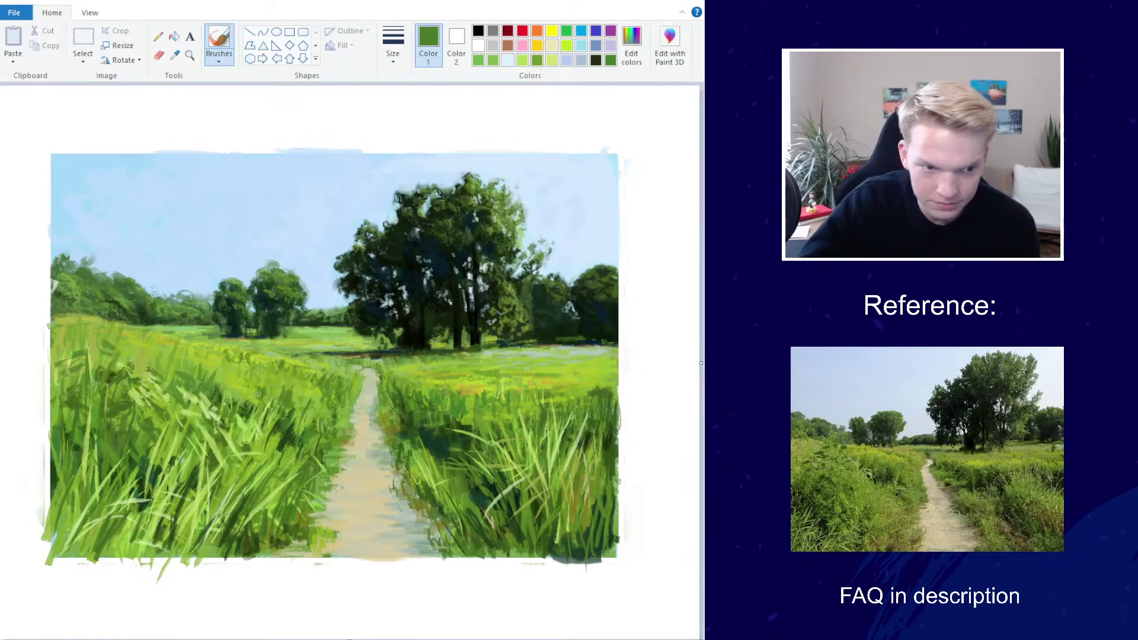
pyautogui.moveTo(221, 399)
pyautogui.mouseDown()
pyautogui.moveTo(236, 386)
pyautogui.moveTo(246, 415)
pyautogui.moveTo(273, 397)
pyautogui.mouseUp()
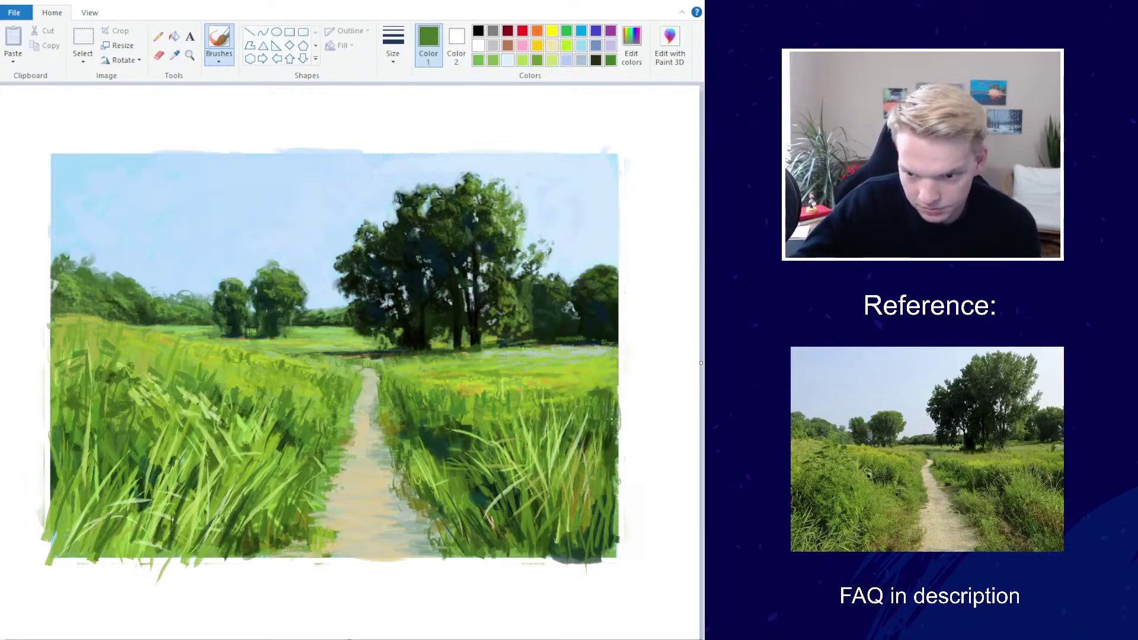
# Sample a dark green from the shadows in the right-hand grass and deepen the shadows there and near the painting's right edge
pyautogui.click(175, 55)
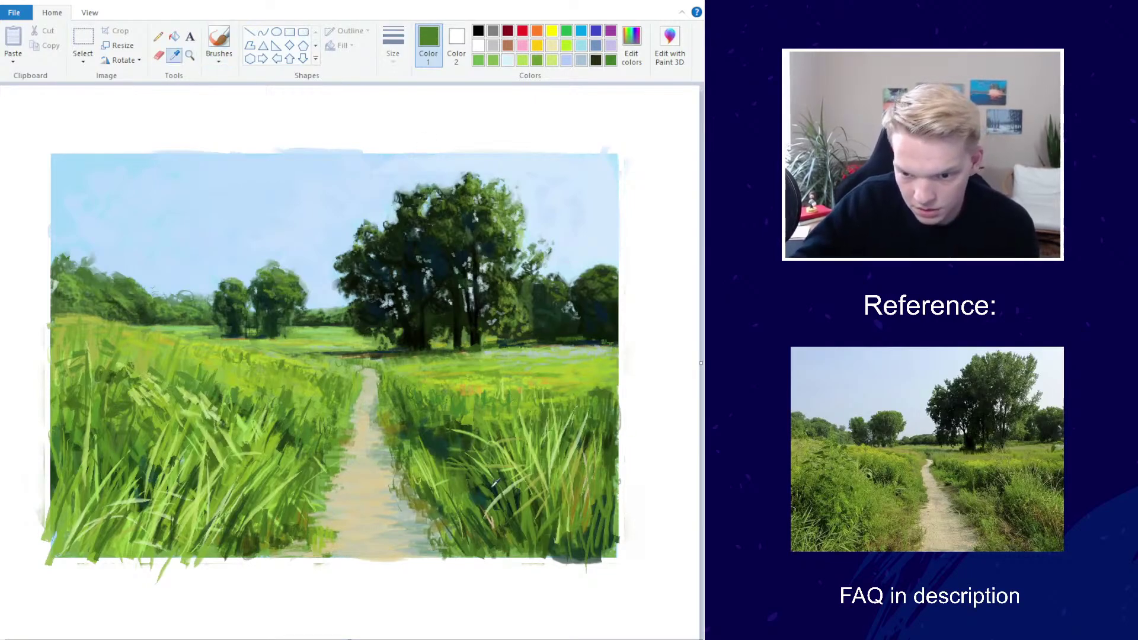
pyautogui.click(440, 445)
pyautogui.moveTo(436, 447); pyautogui.dragTo(449, 422)
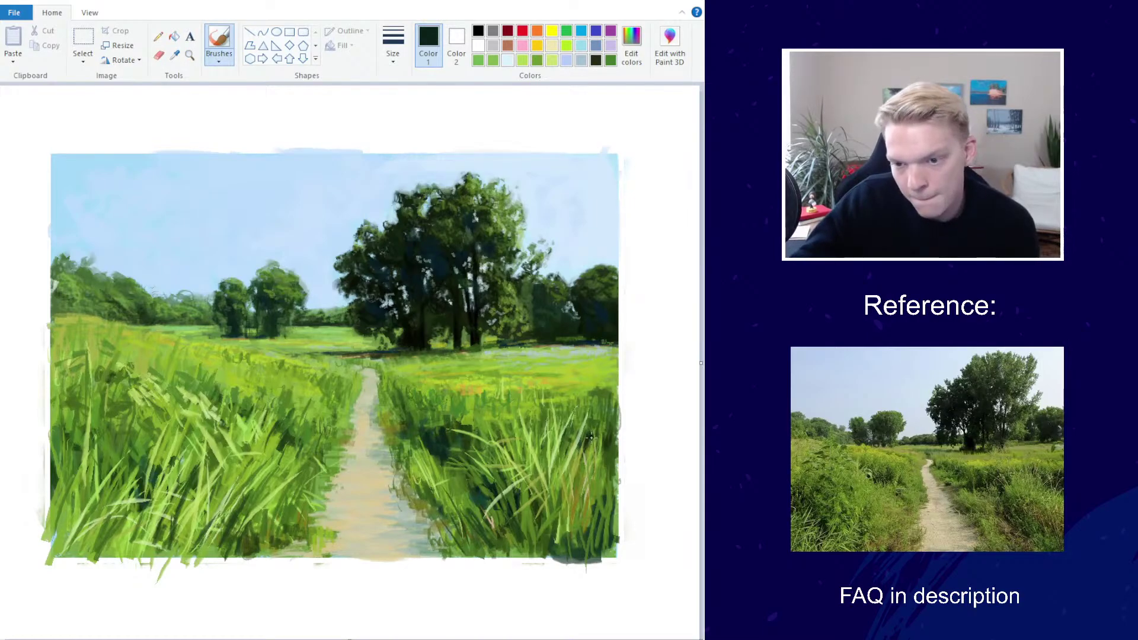
pyautogui.moveTo(597, 420)
pyautogui.mouseDown()
pyautogui.moveTo(589, 437)
pyautogui.moveTo(557, 411)
pyautogui.moveTo(610, 416)
pyautogui.mouseUp()
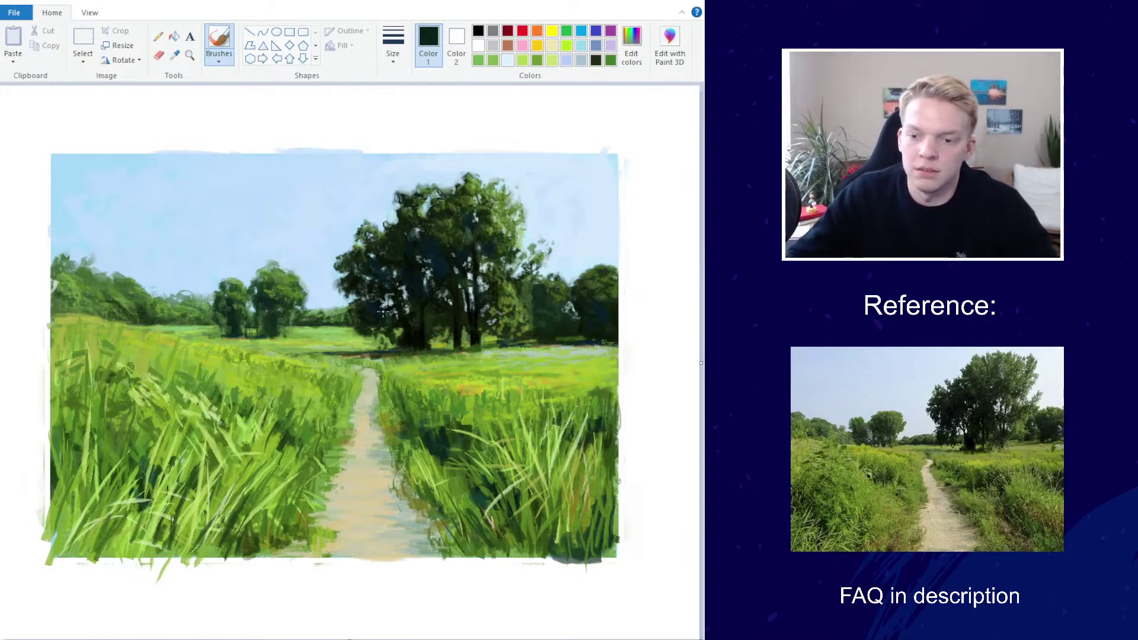
# Set the second-thickest brush size, lighten the dark green to RGB 18, 54, 40 and paint shadows into the left-hand grass
pyautogui.click(393, 45)
pyautogui.click(384, 134)
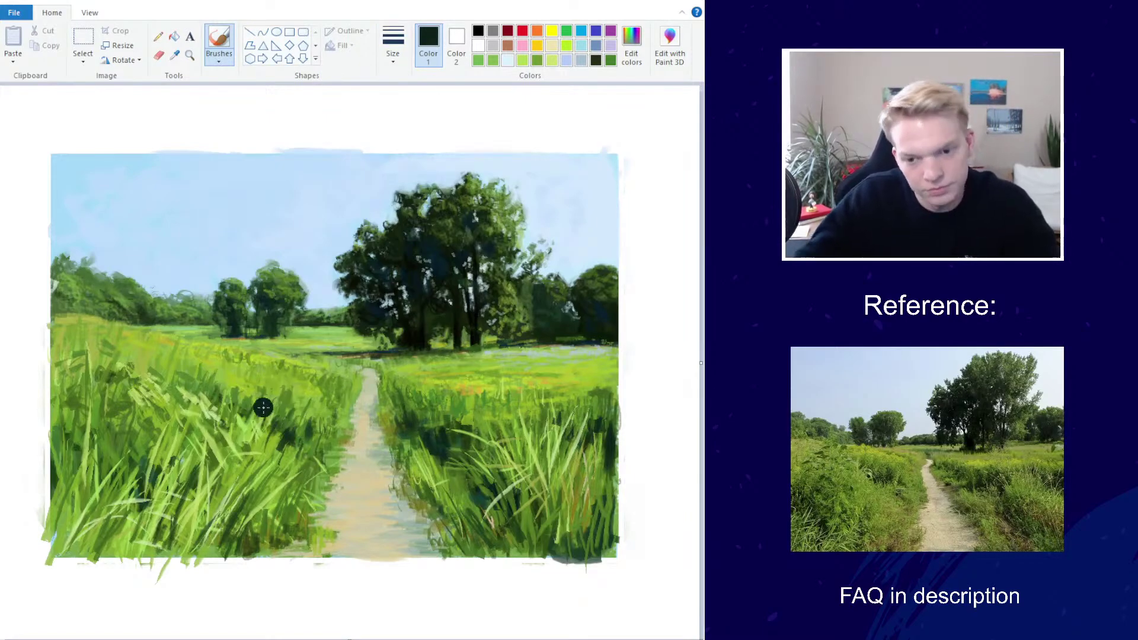
pyautogui.scroll(-2, 335, 228)
pyautogui.scroll(2, 440, 253)
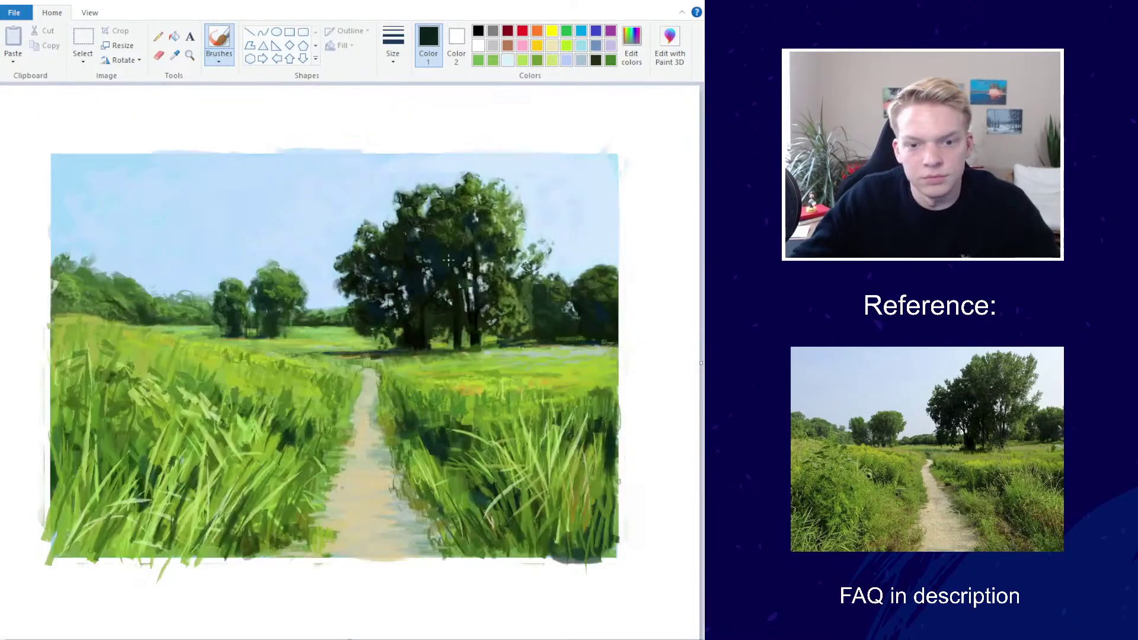
pyautogui.click(630, 51)
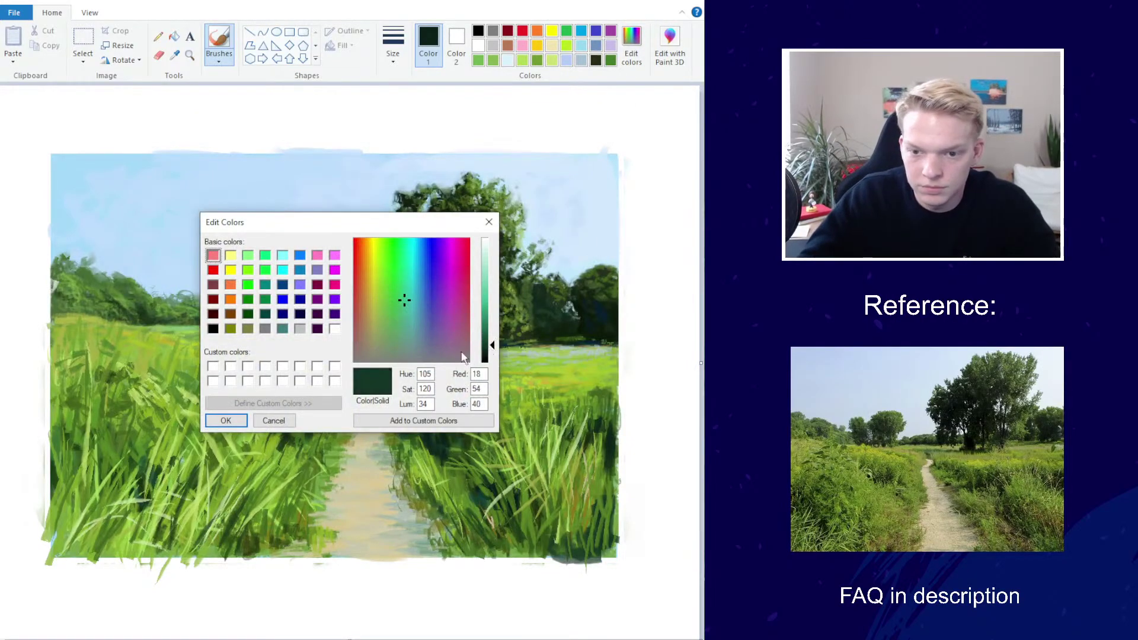
pyautogui.click(229, 421)
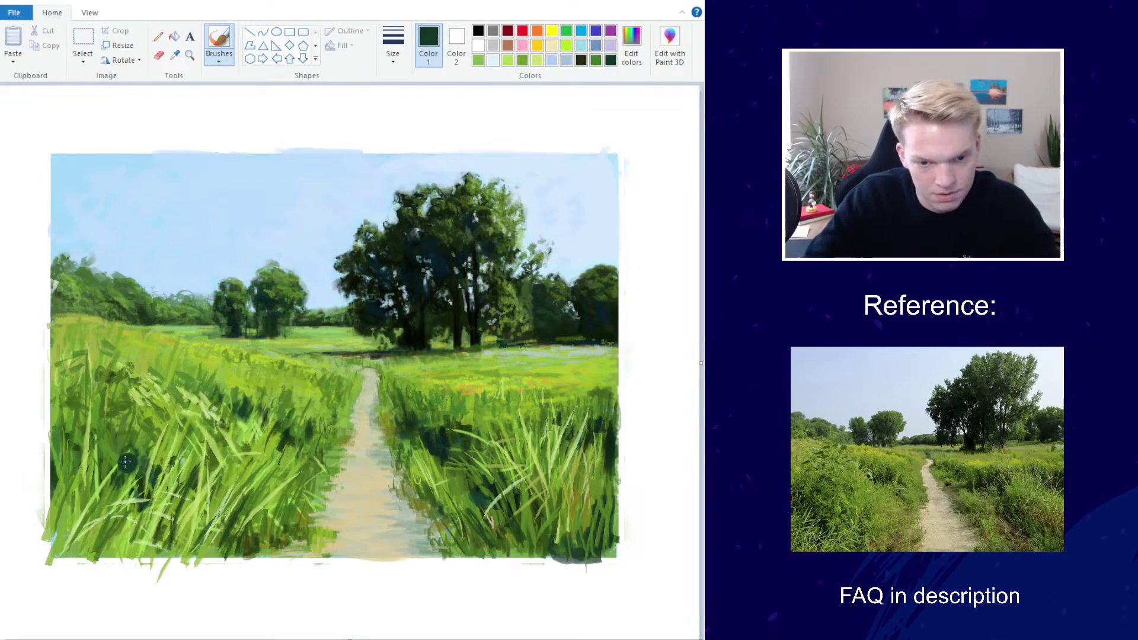
pyautogui.moveTo(114, 421); pyautogui.dragTo(170, 464)
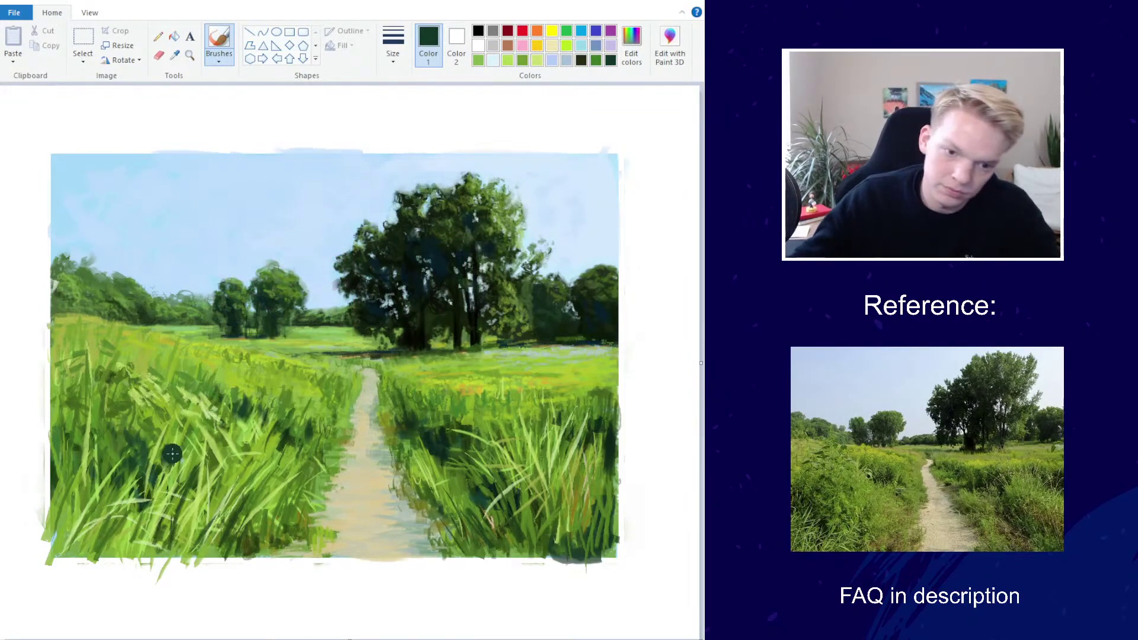
pyautogui.scroll(-3, 419, 343)
pyautogui.scroll(5, 462, 337)
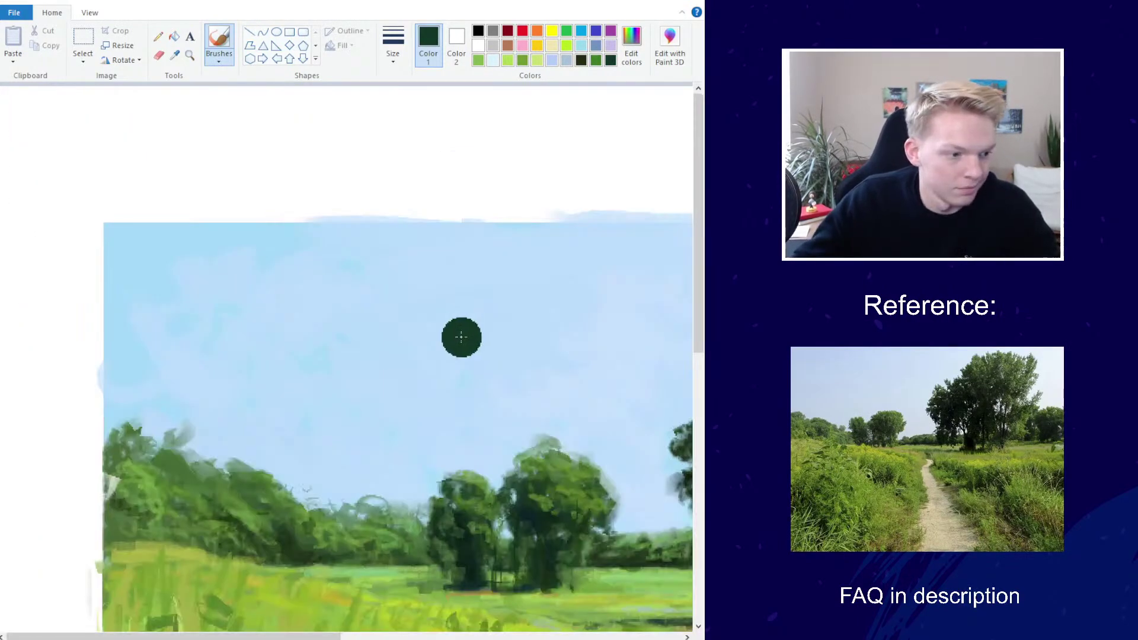
pyautogui.scroll(-2, 463, 337)
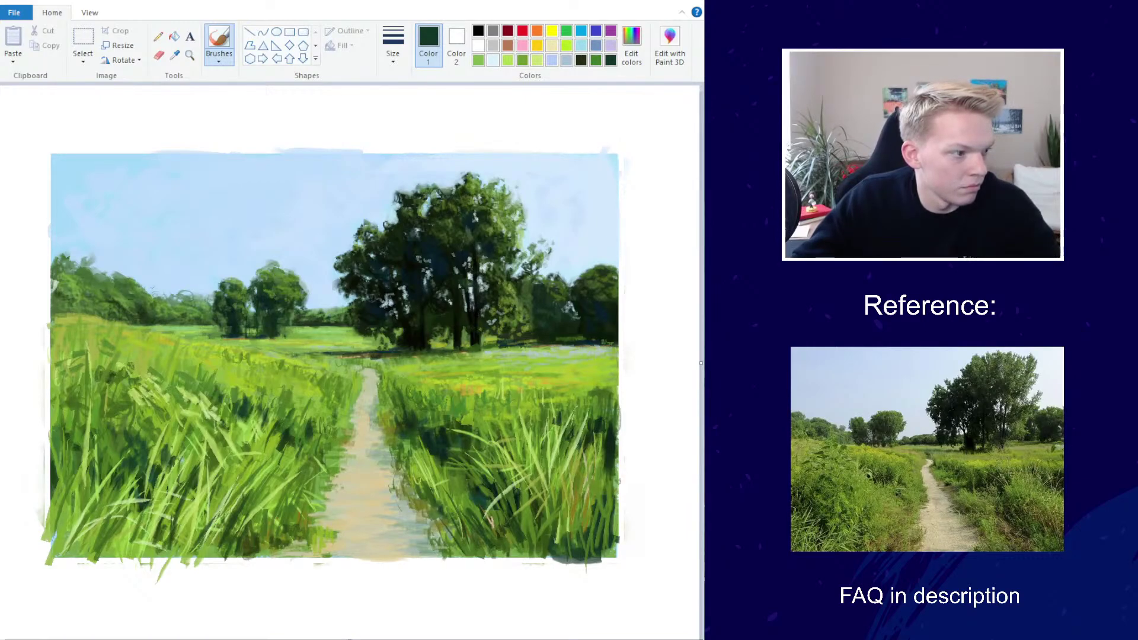
# Sample a mid green from the grass just left of the path and check the painting as a whole
pyautogui.click(190, 55)
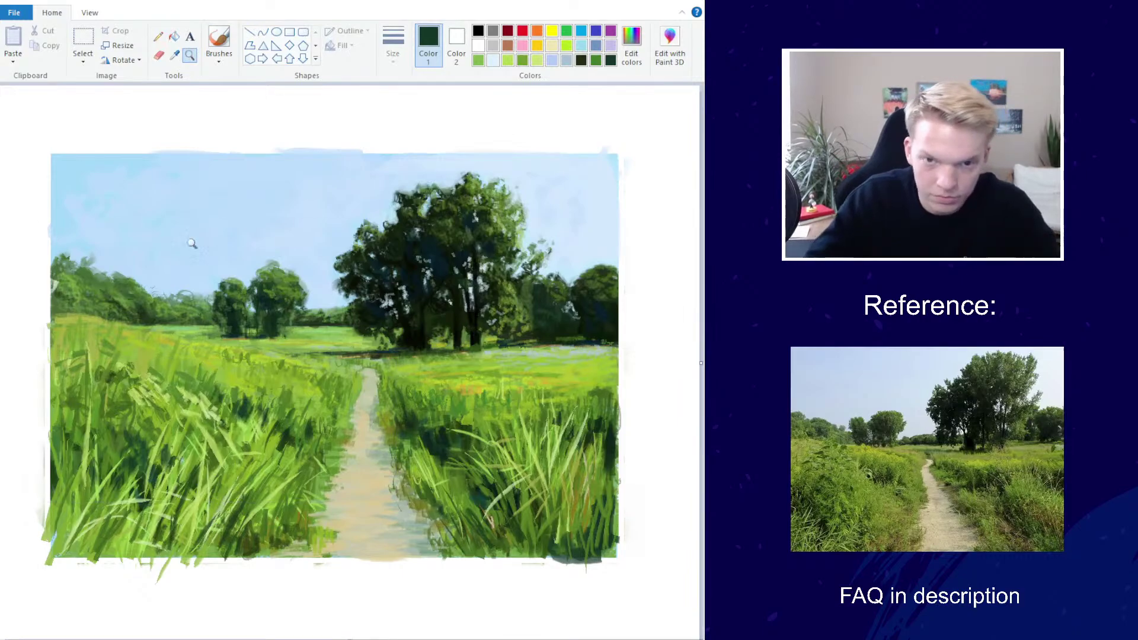
pyautogui.click(174, 55)
pyautogui.click(327, 396)
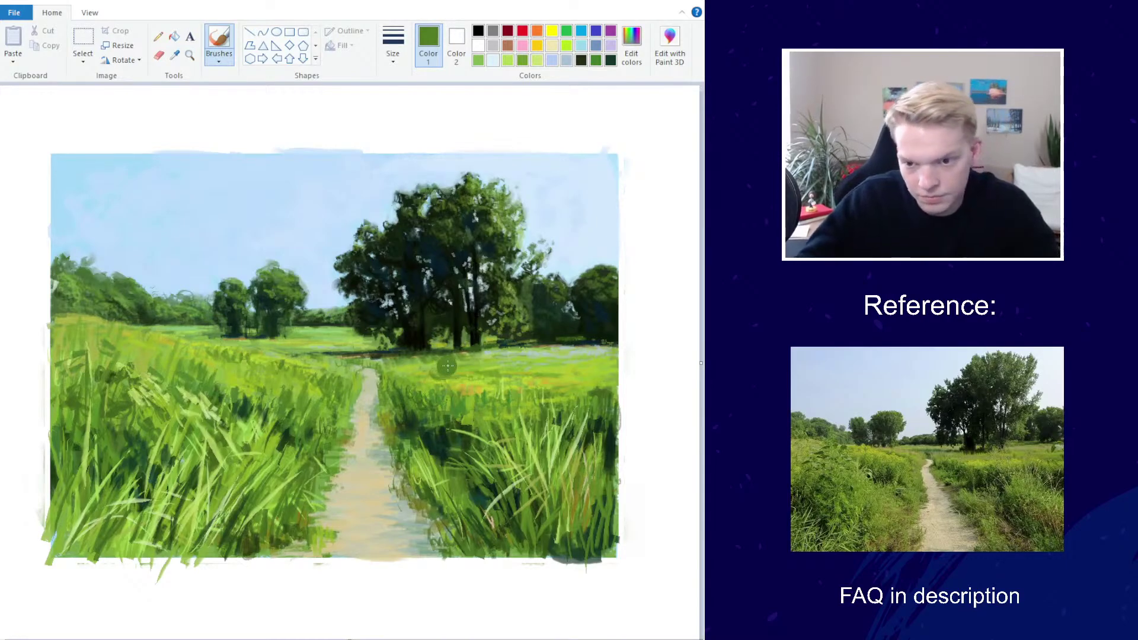
pyautogui.scroll(-4, 592, 287)
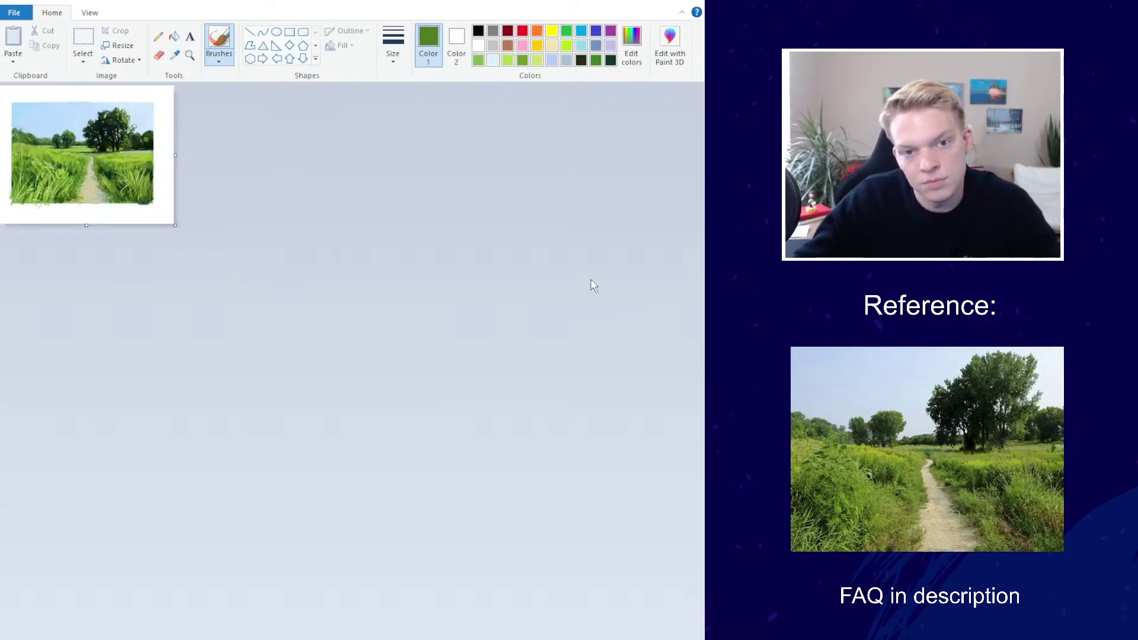
pyautogui.scroll(4, 593, 286)
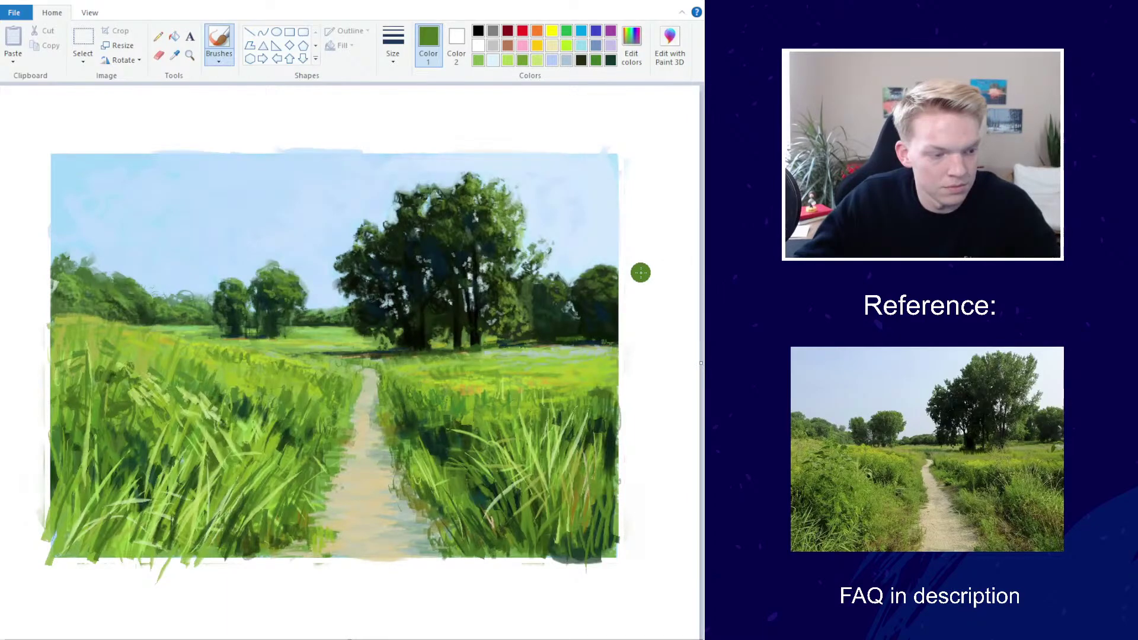
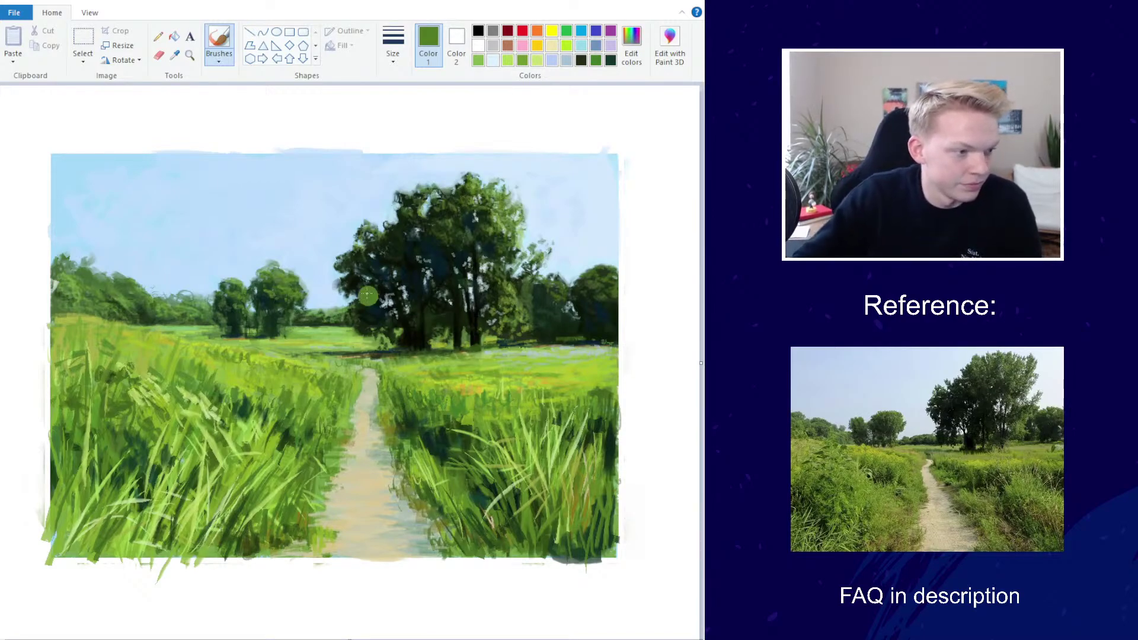
# Set the thinnest brush size, sample a dark green from the far left-hand trees and dab small details into their foliage
pyautogui.click(176, 57)
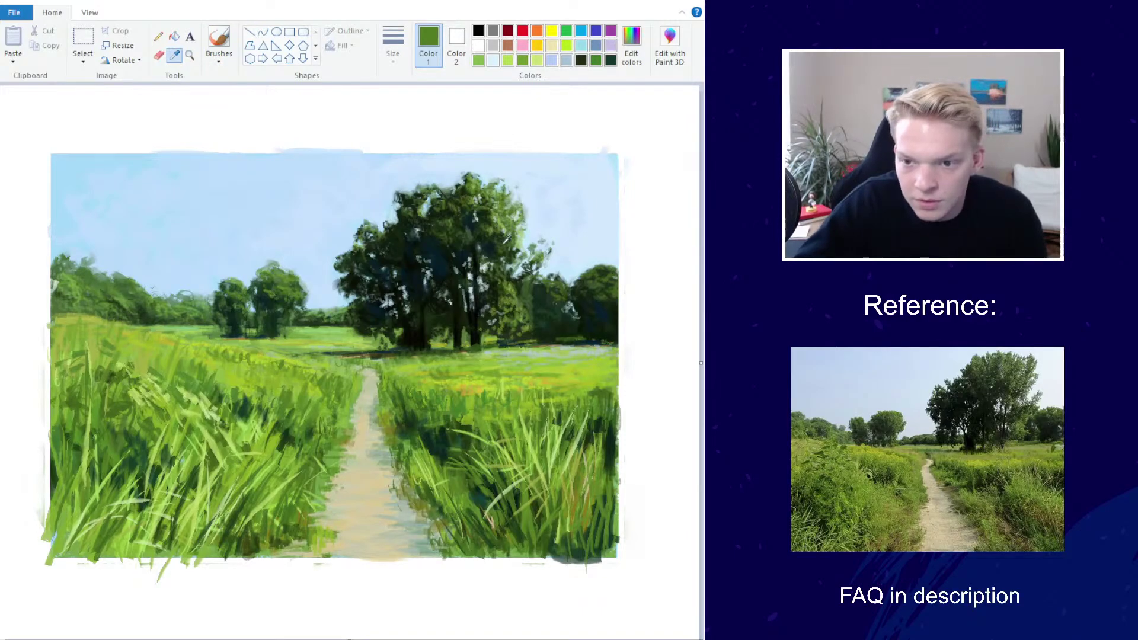
pyautogui.click(506, 240)
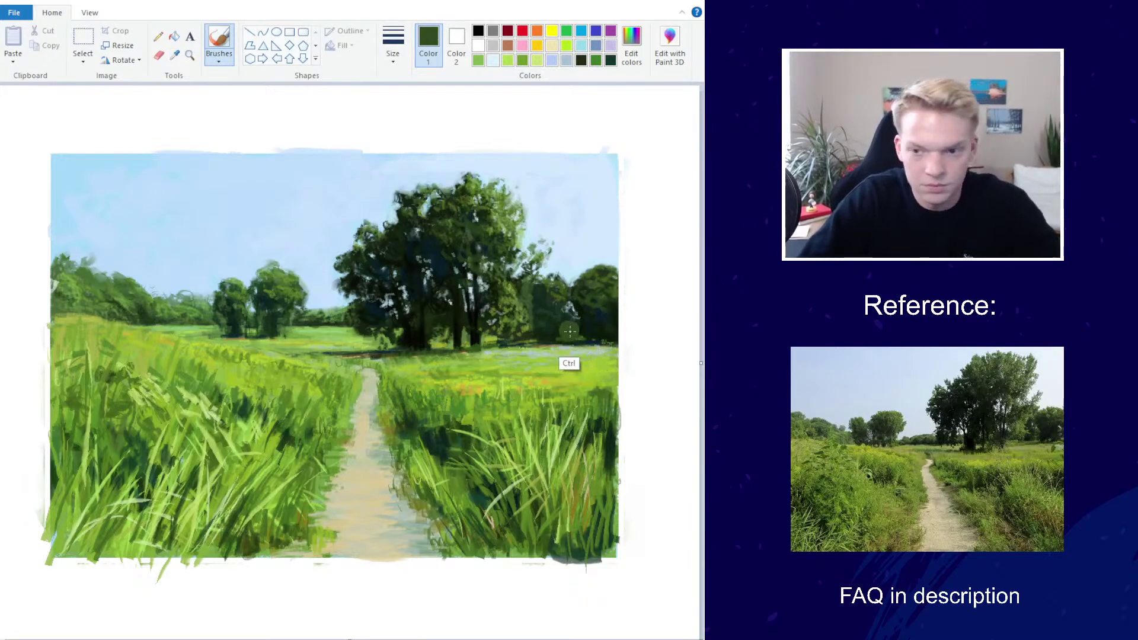
pyautogui.click(393, 45)
pyautogui.click(392, 90)
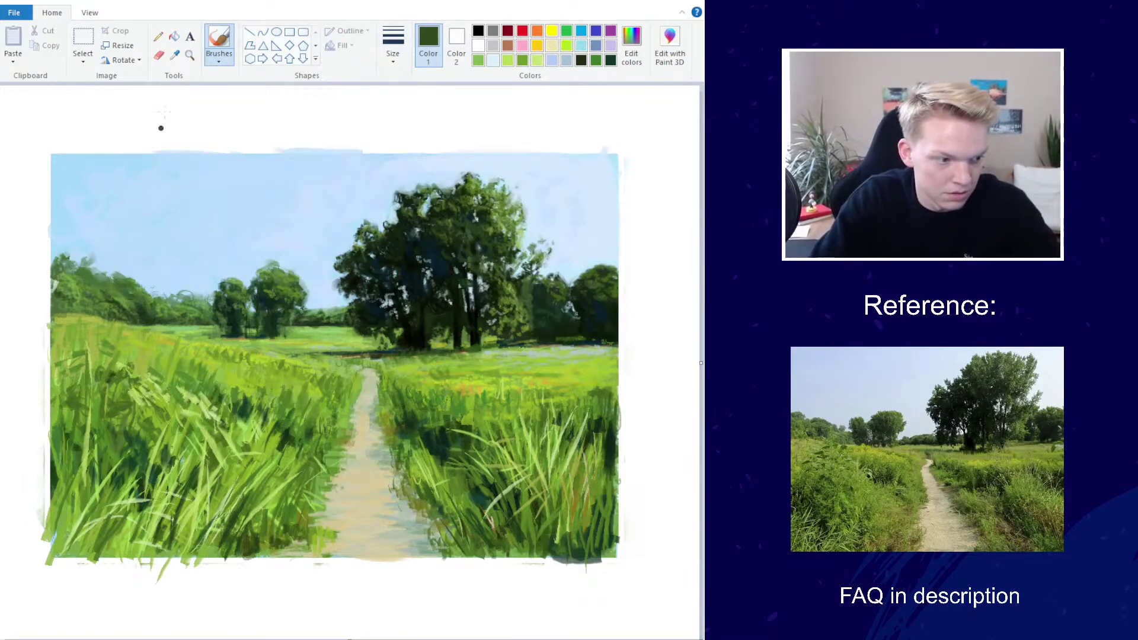
pyautogui.click(174, 55)
pyautogui.click(142, 312)
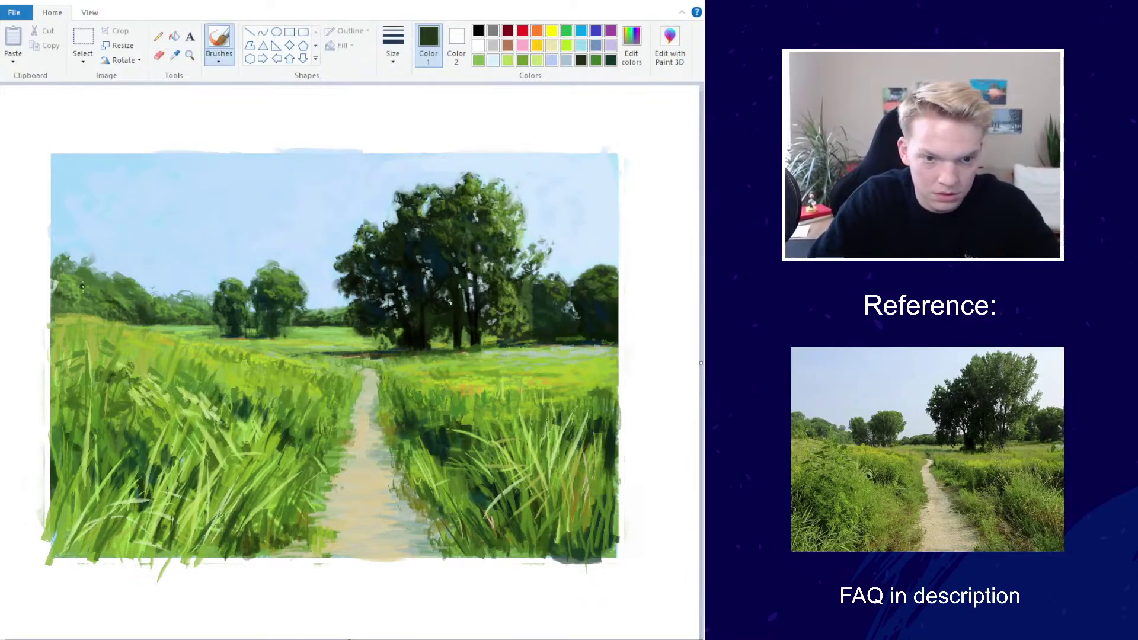
pyautogui.moveTo(80, 288); pyautogui.dragTo(78, 283)
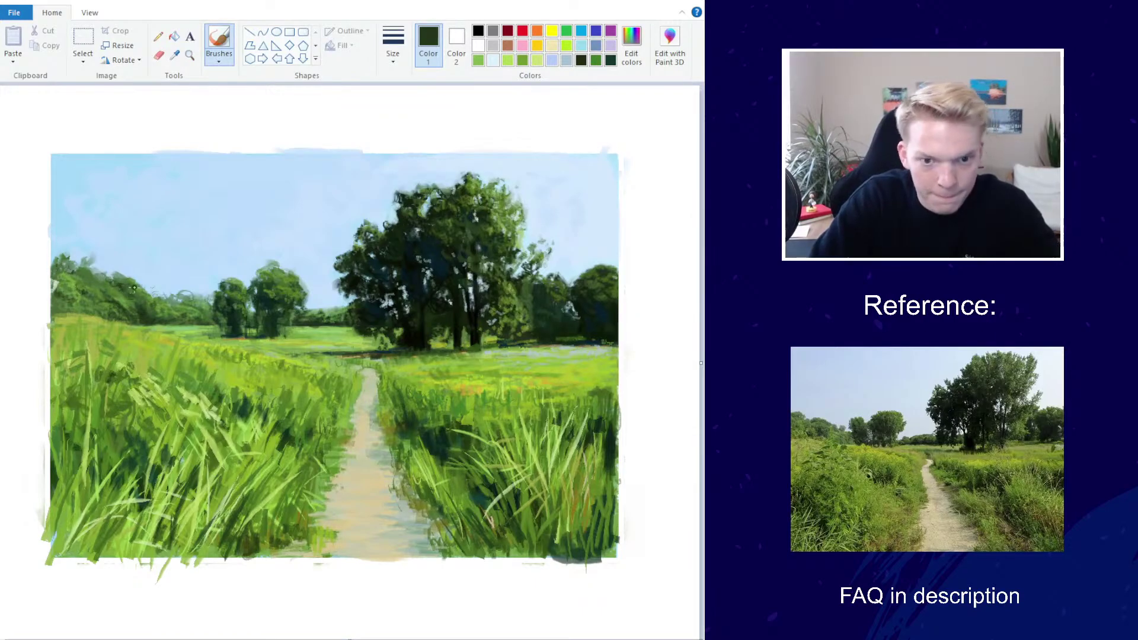
pyautogui.keyDown('ctrl'); pyautogui.scroll(-3, 261, 245); pyautogui.keyUp('ctrl')
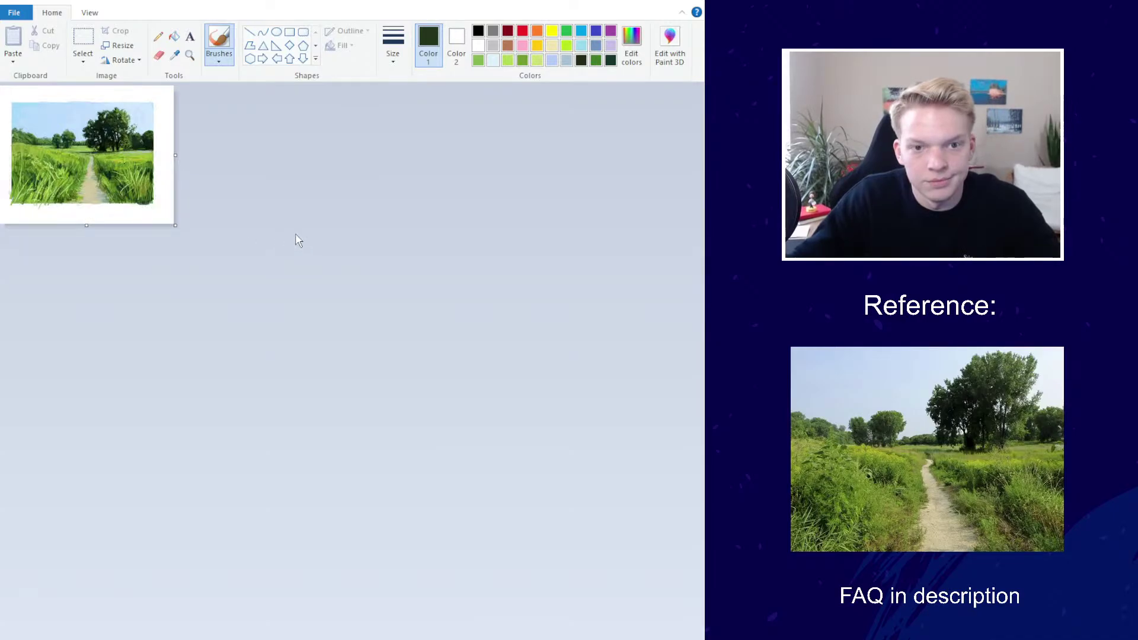
pyautogui.keyDown('ctrl'); pyautogui.scroll(4, 351, 247); pyautogui.keyUp('ctrl')
pyautogui.keyDown('ctrl'); pyautogui.scroll(-1, 457, 115); pyautogui.keyUp('ctrl')
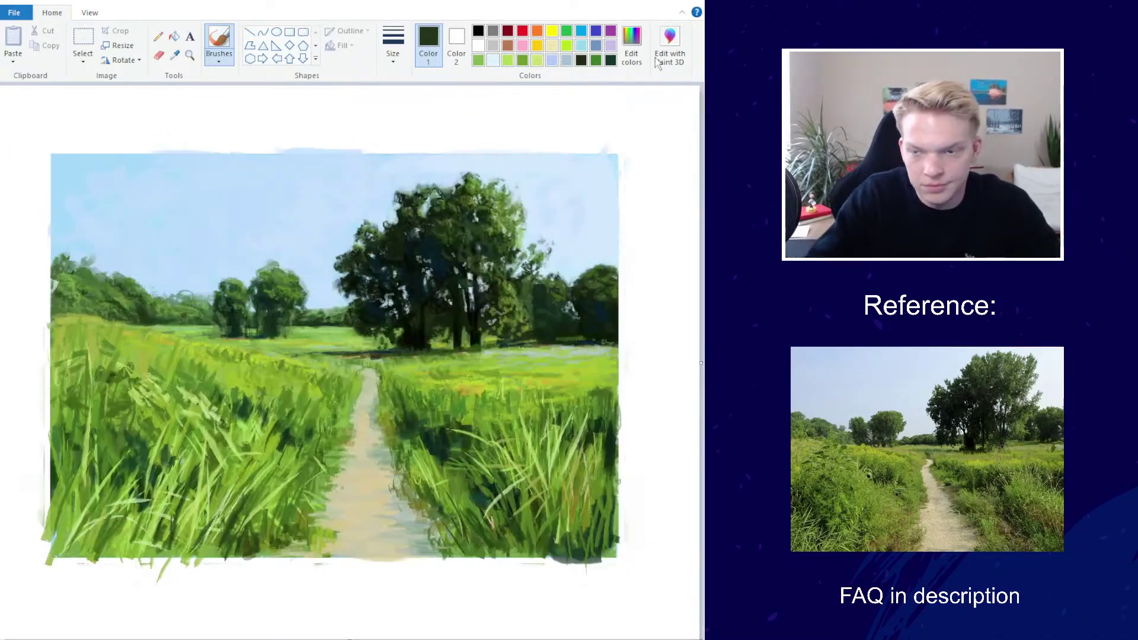
# Sample a muted green from the distant tree line beside the large tree, touch up that line and review the painting at reduced size
pyautogui.click(174, 54)
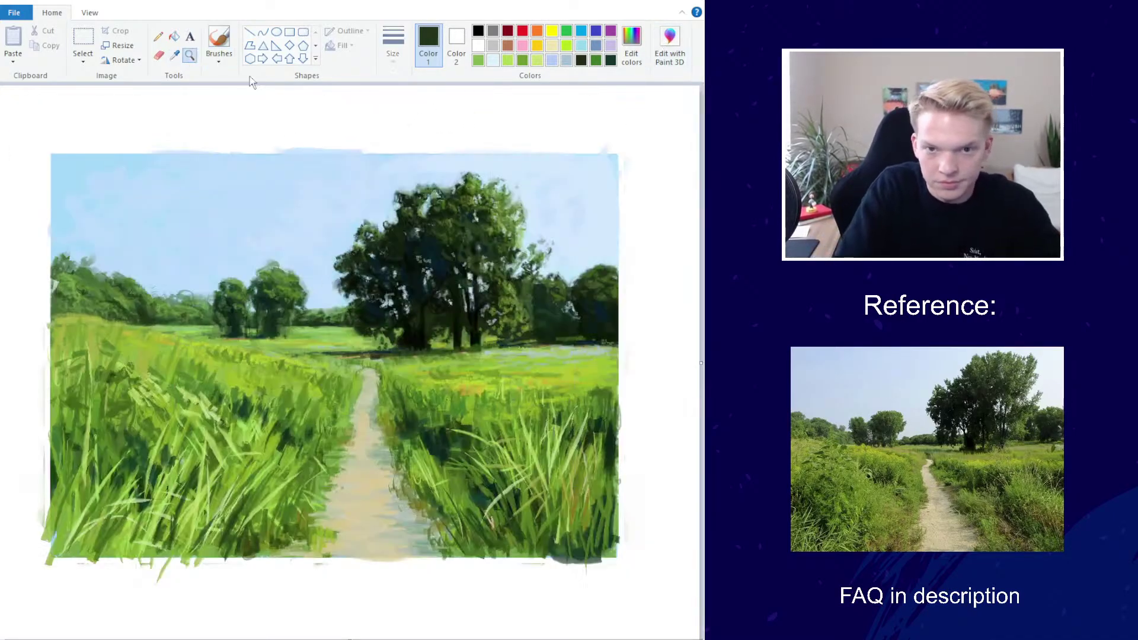
pyautogui.click(331, 324)
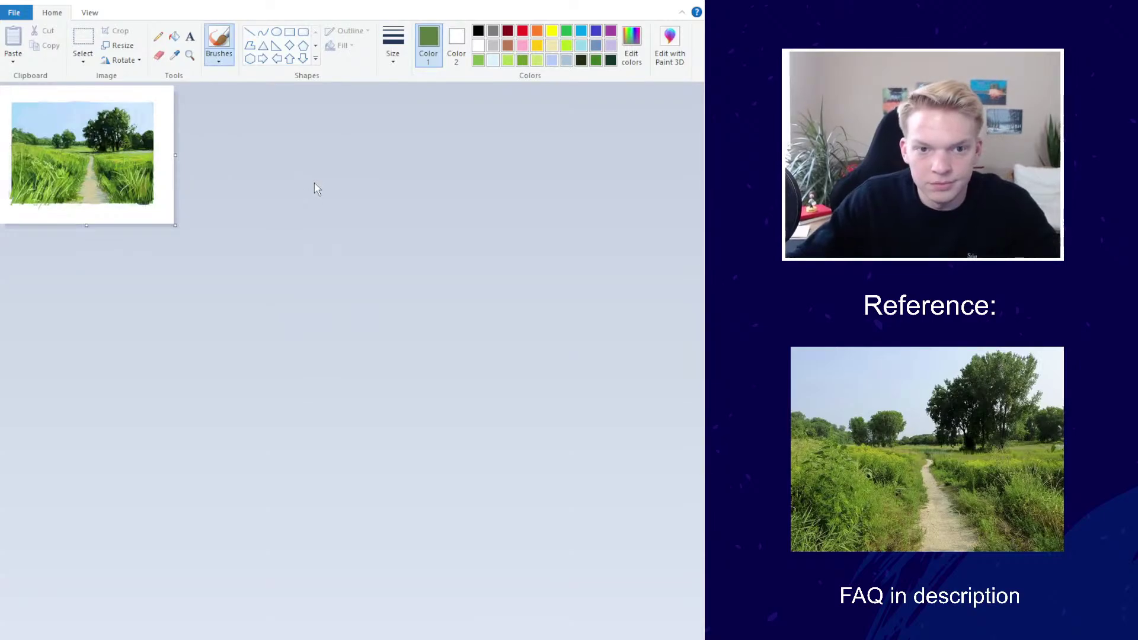
pyautogui.keyDown('ctrl'); pyautogui.scroll(2, 335, 186); pyautogui.keyUp('ctrl')
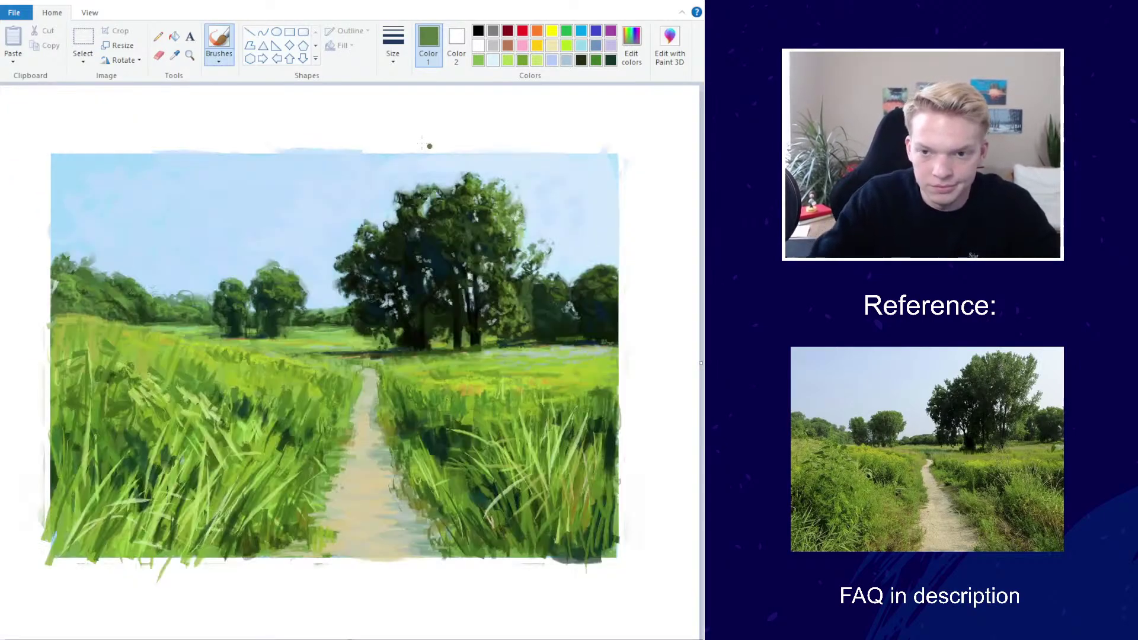
pyautogui.keyDown('ctrl'); pyautogui.scroll(-2, 318, 251); pyautogui.keyUp('ctrl')
pyautogui.keyDown('ctrl'); pyautogui.scroll(-1, 317, 251); pyautogui.keyUp('ctrl')
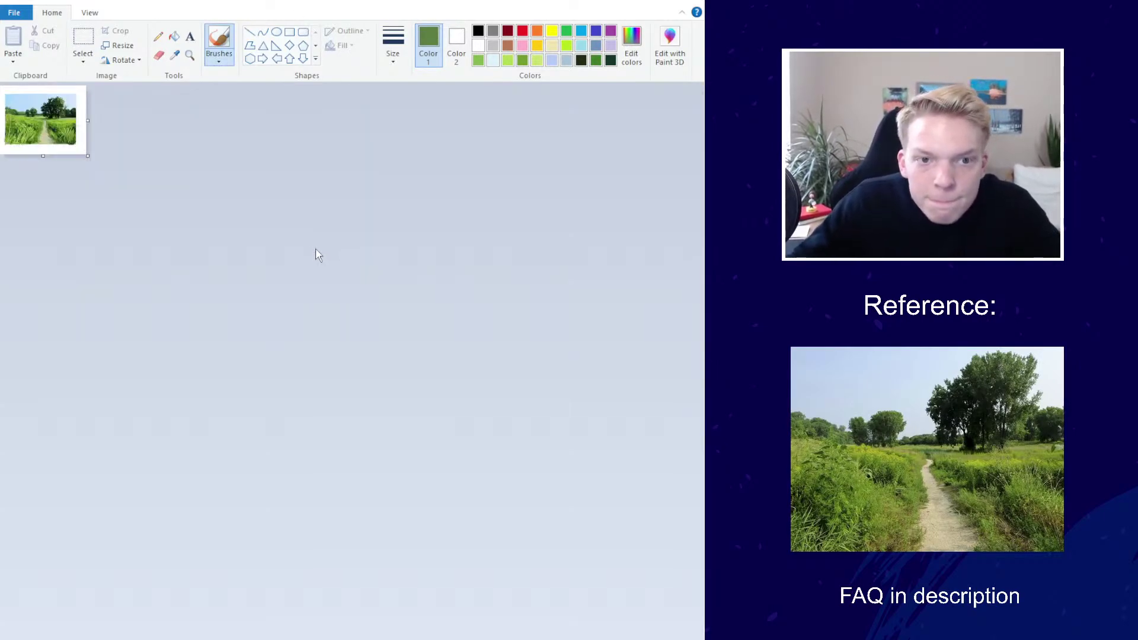
pyautogui.keyDown('ctrl'); pyautogui.scroll(3, 304, 240); pyautogui.keyUp('ctrl')
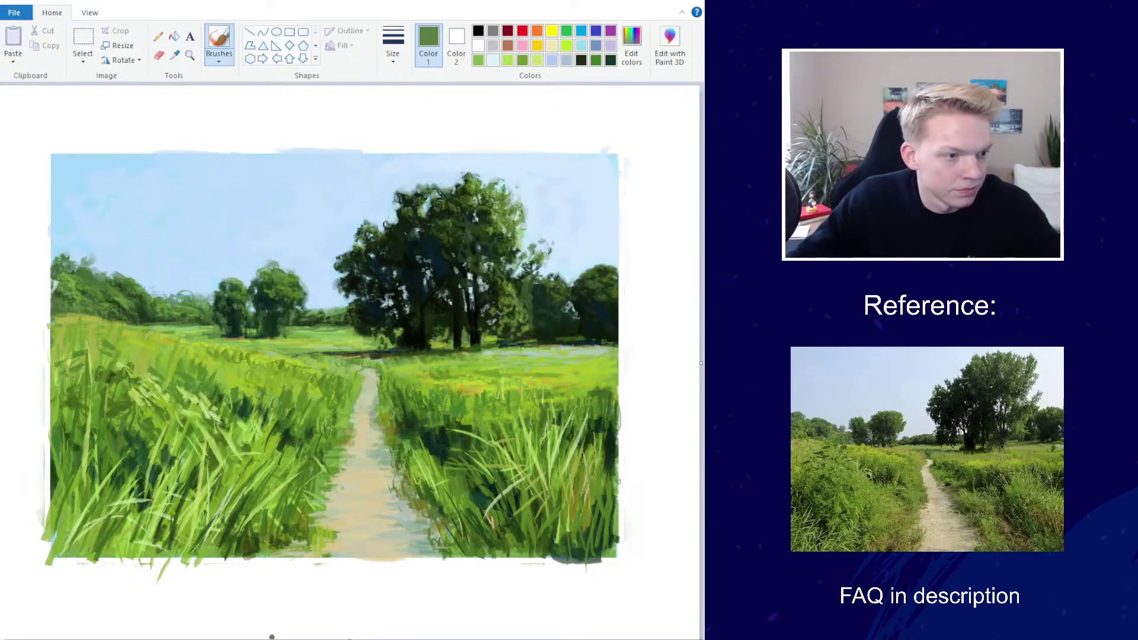
# Sample the pale sky blue, adjust its shade, set the thickest brush size and paint down the right-hand edge of the sky
pyautogui.click(174, 54)
pyautogui.click(340, 166)
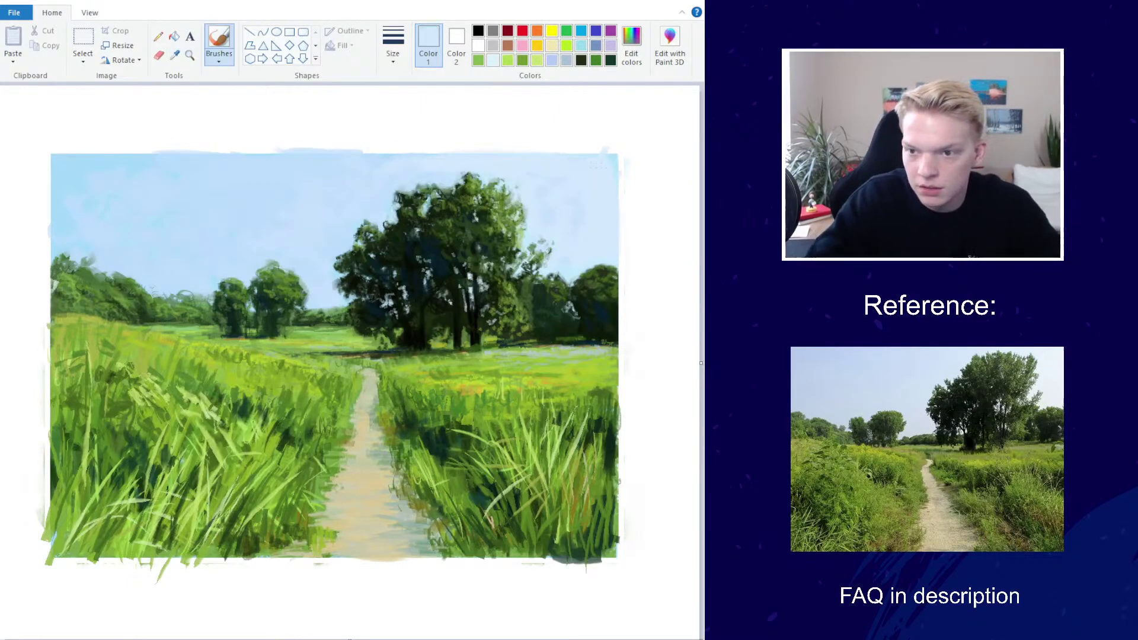
pyautogui.click(631, 47)
pyautogui.click(234, 421)
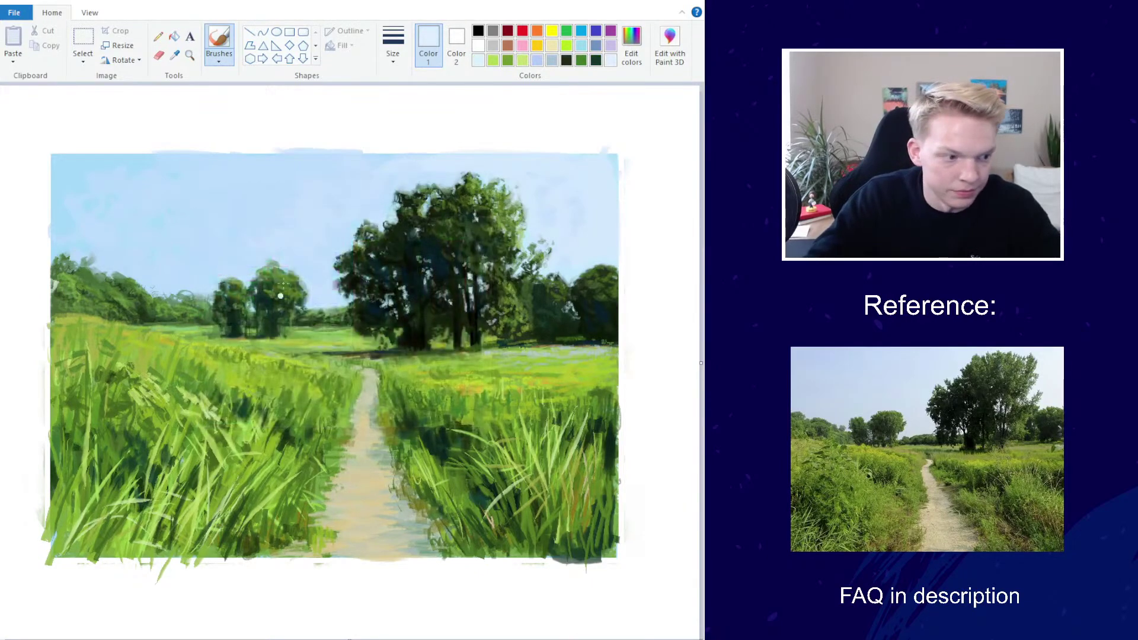
pyautogui.click(393, 45)
pyautogui.click(393, 159)
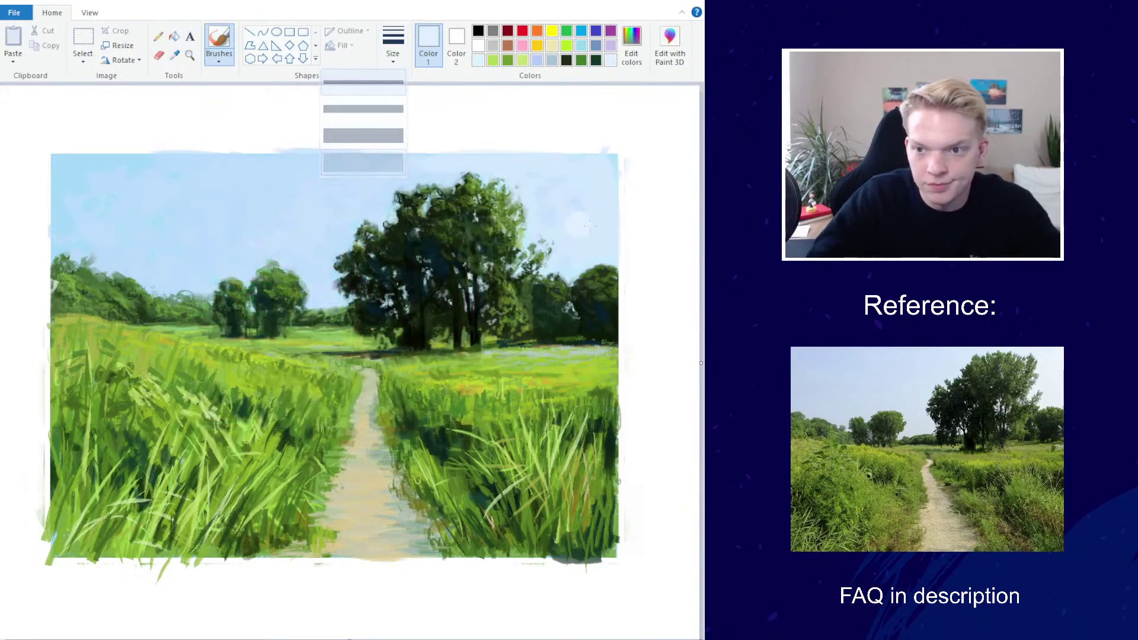
pyautogui.moveTo(615, 158); pyautogui.dragTo(614, 237)
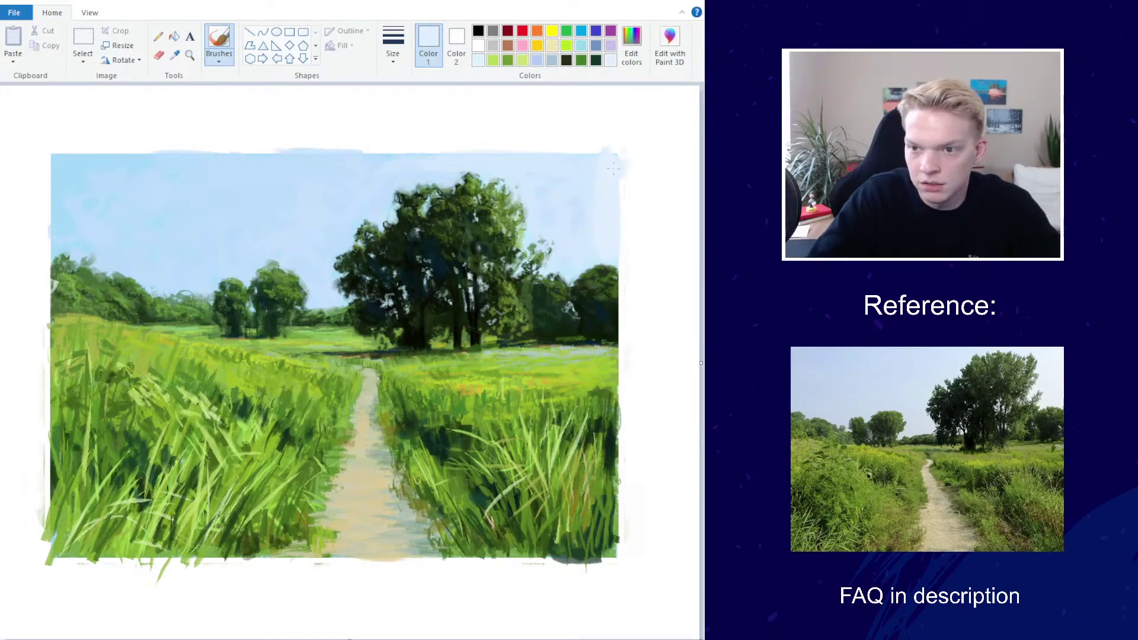
# Paint pale blue over the sky's upper right-hand corner and just above the far right-hand trees
pyautogui.moveTo(613, 169); pyautogui.dragTo(606, 159)
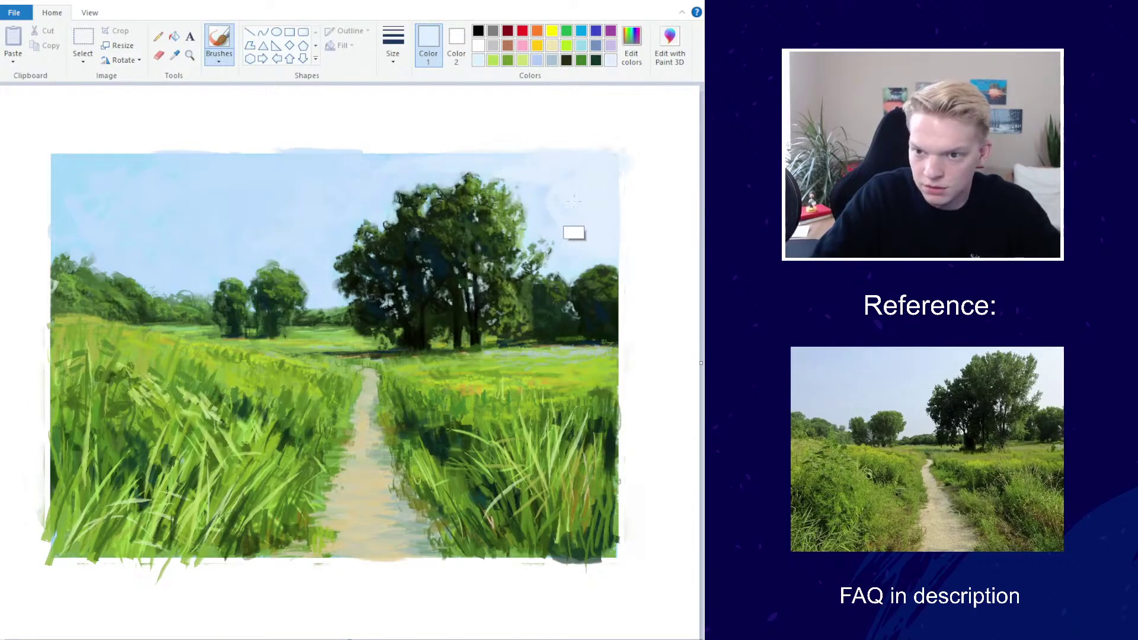
pyautogui.moveTo(567, 273); pyautogui.dragTo(591, 255)
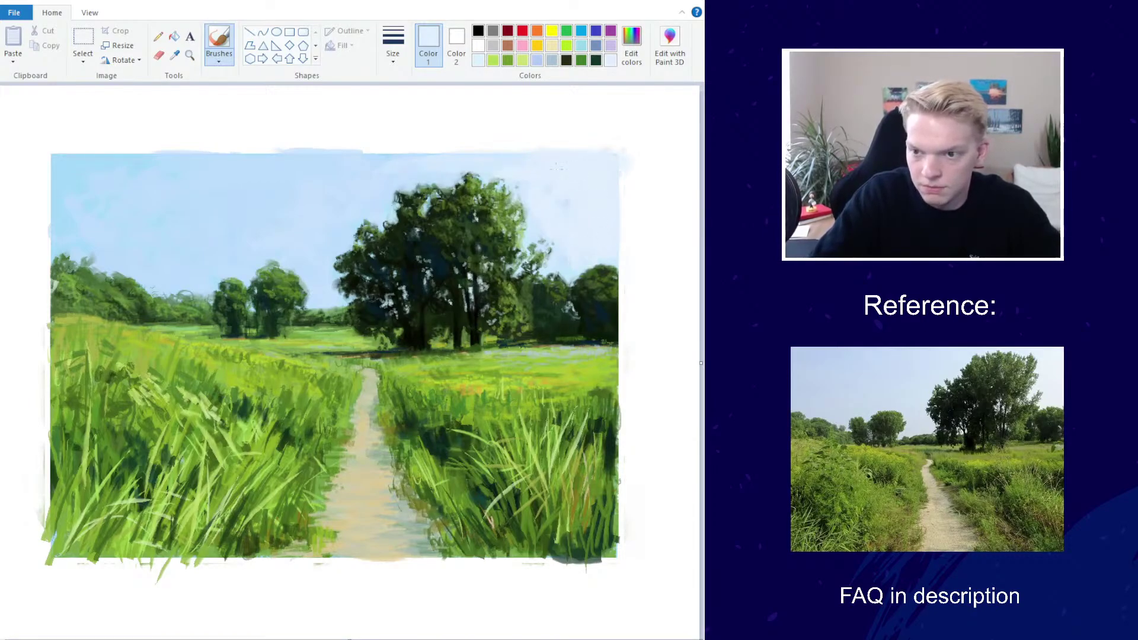
# Sample white from the canvas margin and clean up the ragged paint along the picture's right, lower and left borders
pyautogui.click(174, 54)
pyautogui.click(571, 143)
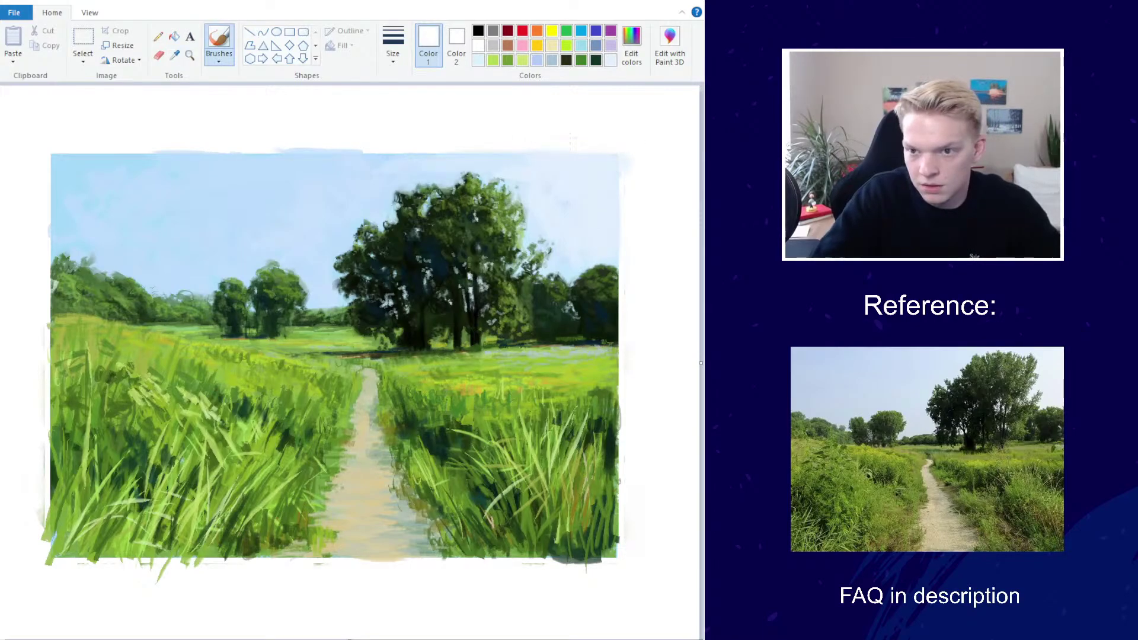
pyautogui.moveTo(622, 231); pyautogui.dragTo(621, 155)
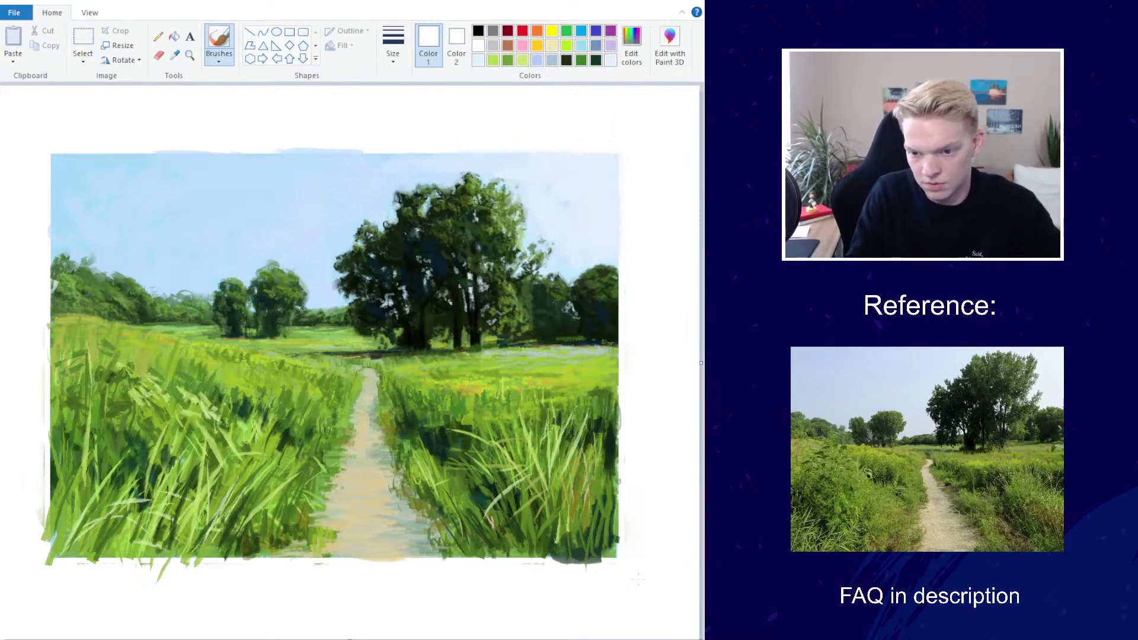
pyautogui.moveTo(606, 576); pyautogui.dragTo(557, 577)
pyautogui.moveTo(205, 576); pyautogui.dragTo(9, 575)
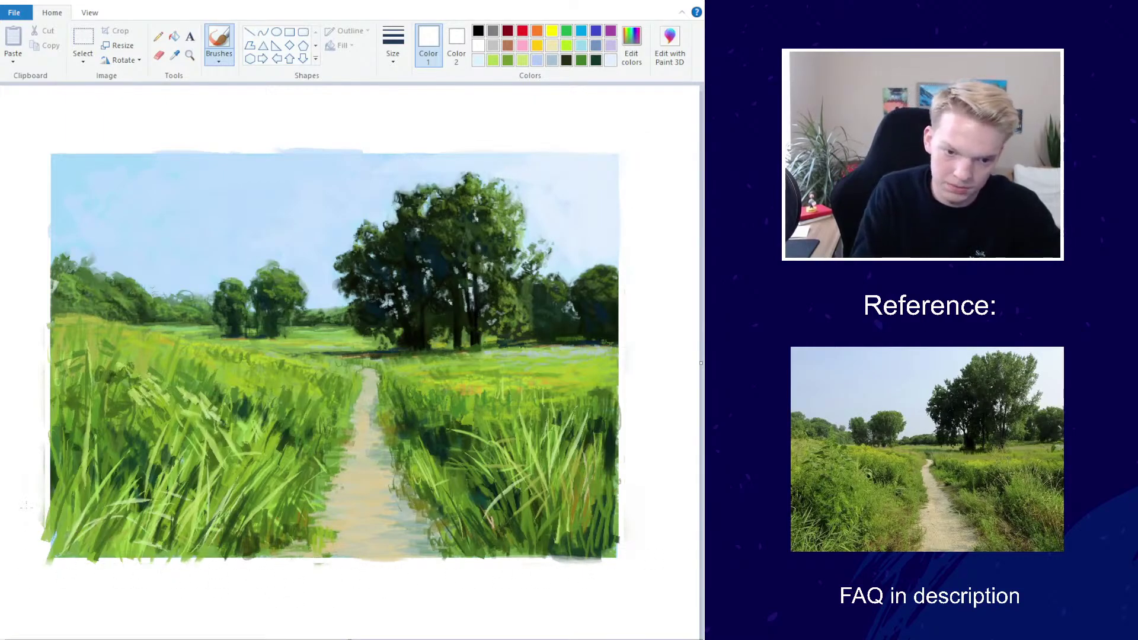
pyautogui.moveTo(43, 474)
pyautogui.mouseDown()
pyautogui.moveTo(46, 541)
pyautogui.moveTo(98, 561)
pyautogui.moveTo(432, 554)
pyautogui.mouseUp()
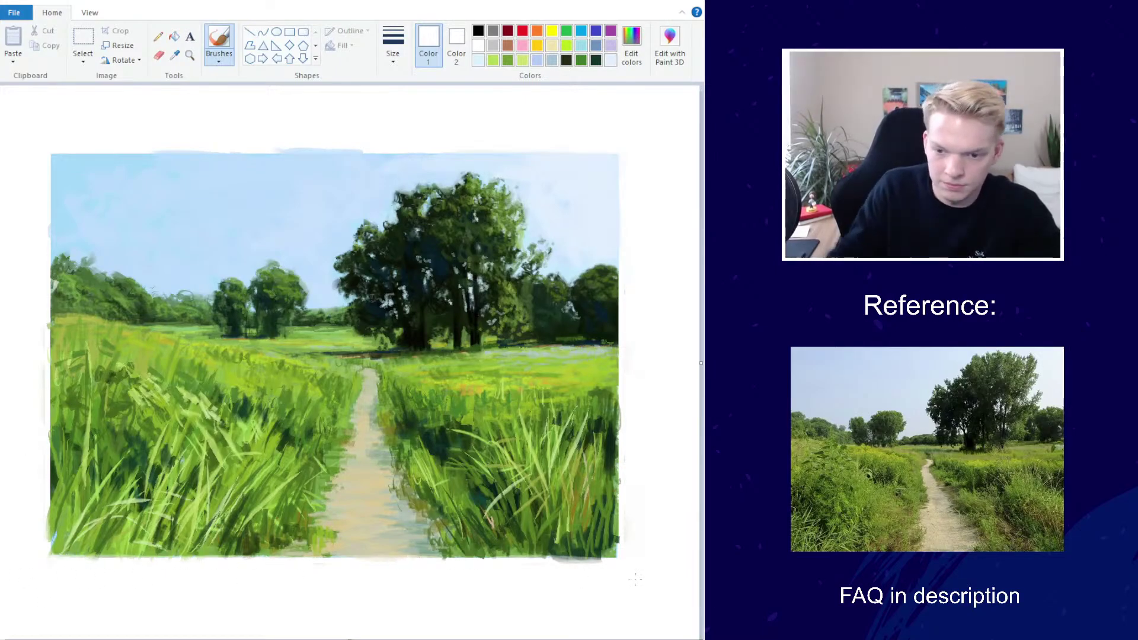
pyautogui.scroll(-3, 460, 241)
pyautogui.scroll(3, 482, 241)
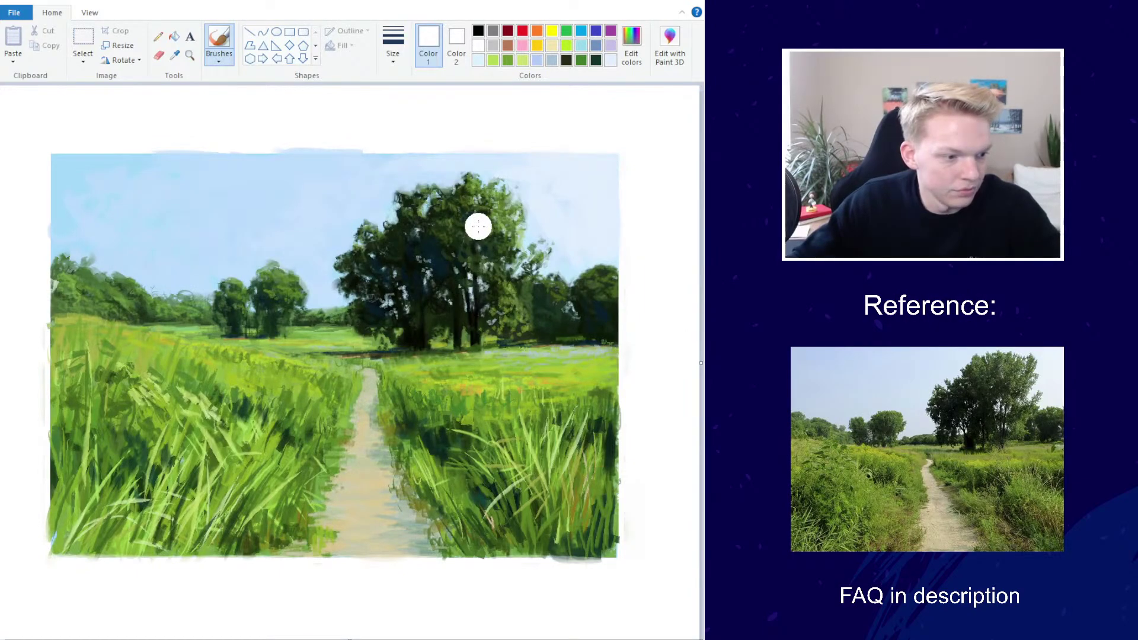
# Sample a mid green from the grass left of the path and cover the busy blades in the lower foreground with it
pyautogui.click(174, 54)
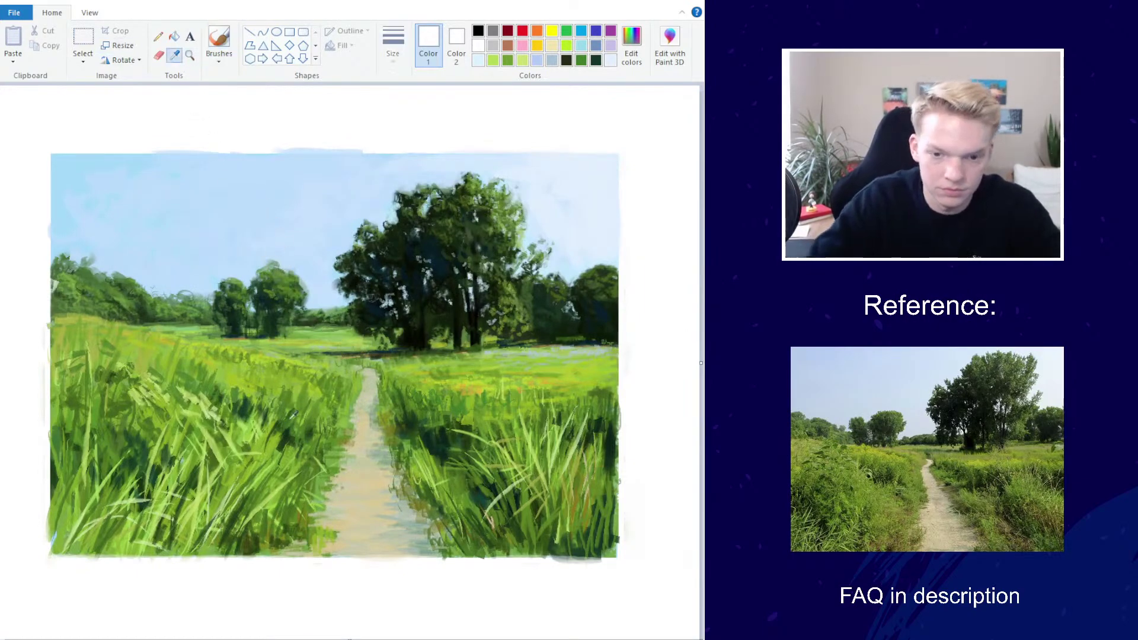
pyautogui.click(300, 436)
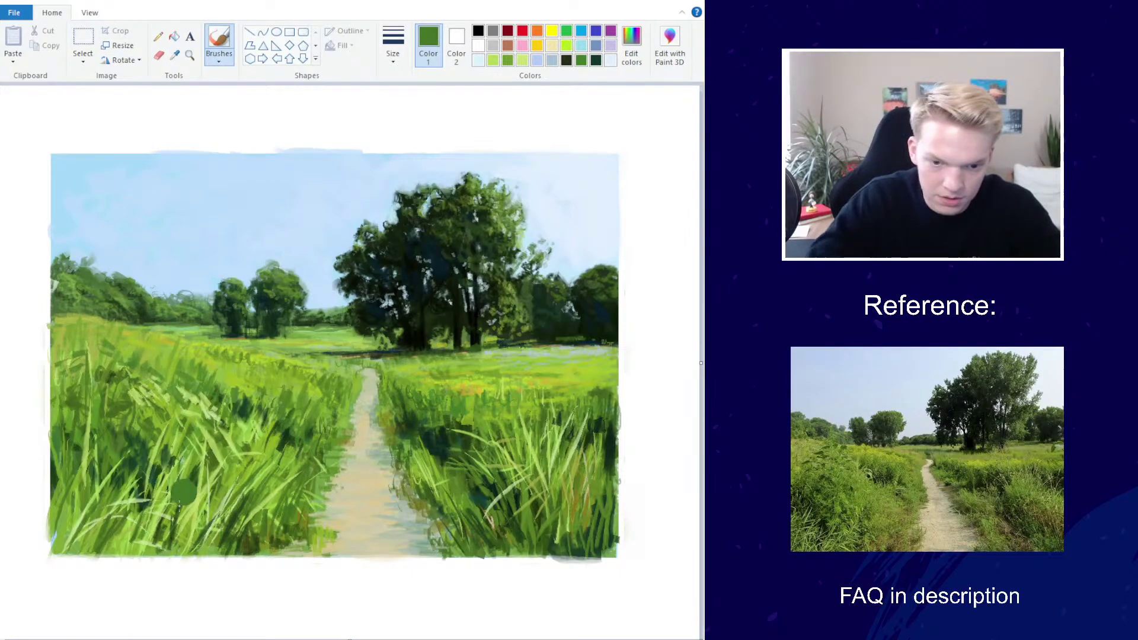
pyautogui.moveTo(171, 501)
pyautogui.mouseDown()
pyautogui.moveTo(182, 476)
pyautogui.moveTo(174, 522)
pyautogui.moveTo(193, 478)
pyautogui.moveTo(197, 518)
pyautogui.moveTo(226, 490)
pyautogui.moveTo(227, 517)
pyautogui.moveTo(203, 520)
pyautogui.moveTo(229, 515)
pyautogui.moveTo(221, 532)
pyautogui.moveTo(194, 506)
pyautogui.moveTo(212, 476)
pyautogui.moveTo(237, 490)
pyautogui.moveTo(192, 514)
pyautogui.moveTo(161, 553)
pyautogui.moveTo(212, 529)
pyautogui.moveTo(141, 517)
pyautogui.moveTo(199, 482)
pyautogui.moveTo(217, 497)
pyautogui.moveTo(238, 485)
pyautogui.moveTo(238, 536)
pyautogui.moveTo(214, 497)
pyautogui.moveTo(264, 476)
pyautogui.moveTo(257, 536)
pyautogui.moveTo(287, 505)
pyautogui.moveTo(252, 404)
pyautogui.mouseUp()
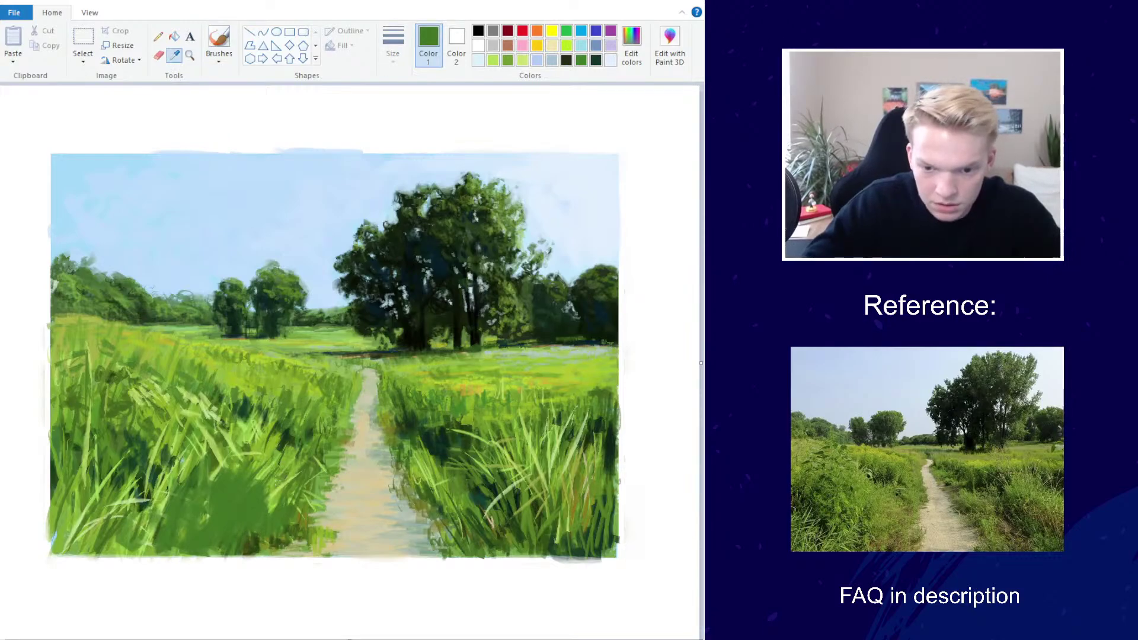
# Set the thinnest brush size and paint upright grass blades over the flat green patch left of the path
pyautogui.click(391, 55)
pyautogui.click(388, 93)
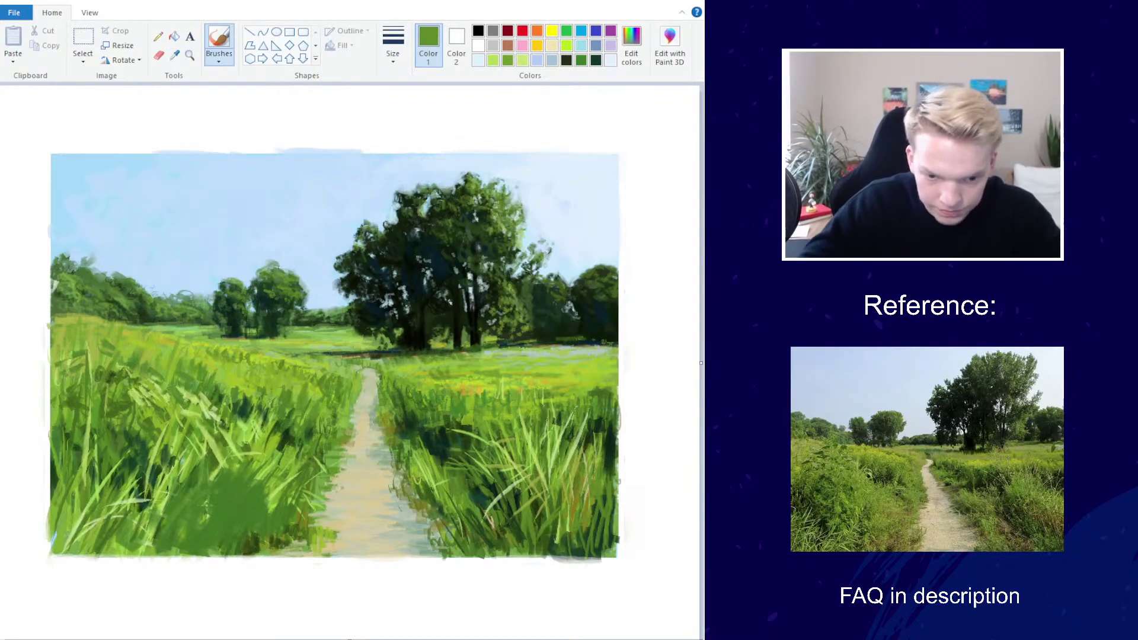
pyautogui.moveTo(190, 511); pyautogui.dragTo(171, 477)
pyautogui.moveTo(213, 542)
pyautogui.mouseDown()
pyautogui.moveTo(234, 490)
pyautogui.moveTo(258, 483)
pyautogui.mouseUp()
pyautogui.moveTo(251, 531)
pyautogui.mouseDown()
pyautogui.moveTo(261, 500)
pyautogui.moveTo(267, 526)
pyautogui.mouseUp()
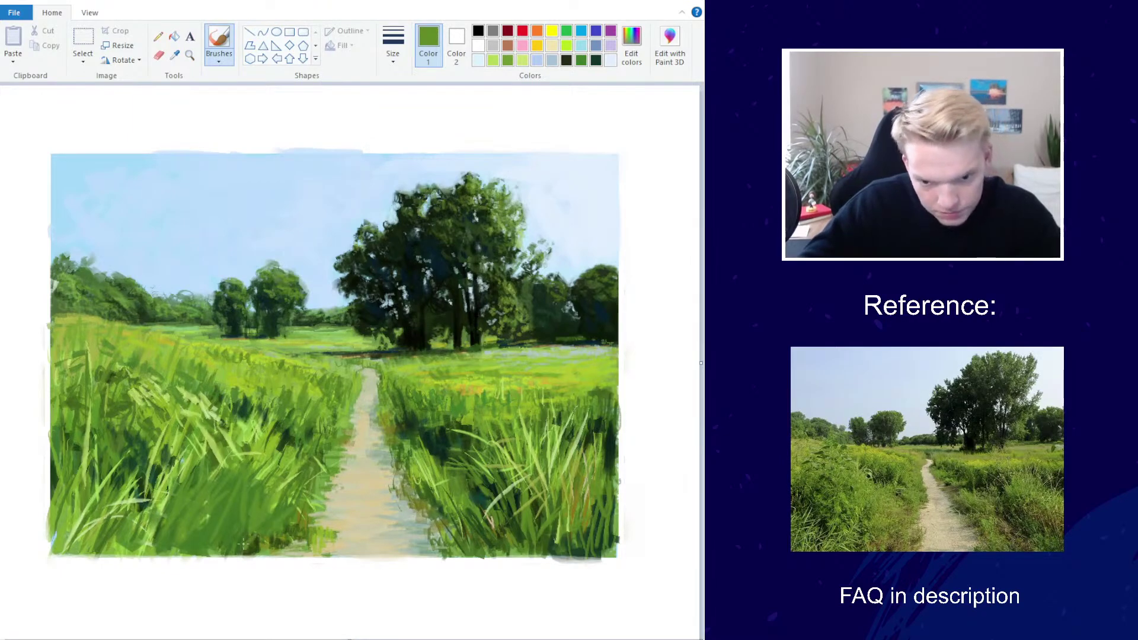
# Sample a lighter green from the lower left grass, add crossing blades over the foreground patch and check the whole painting
pyautogui.click(174, 56)
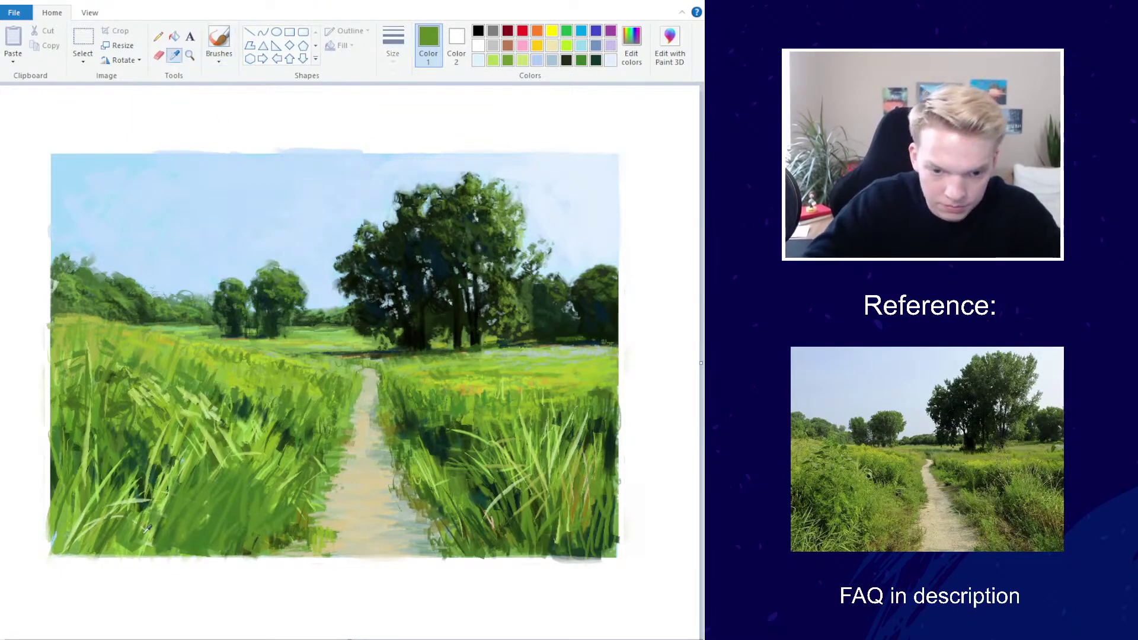
pyautogui.click(142, 544)
pyautogui.moveTo(172, 544); pyautogui.dragTo(207, 483)
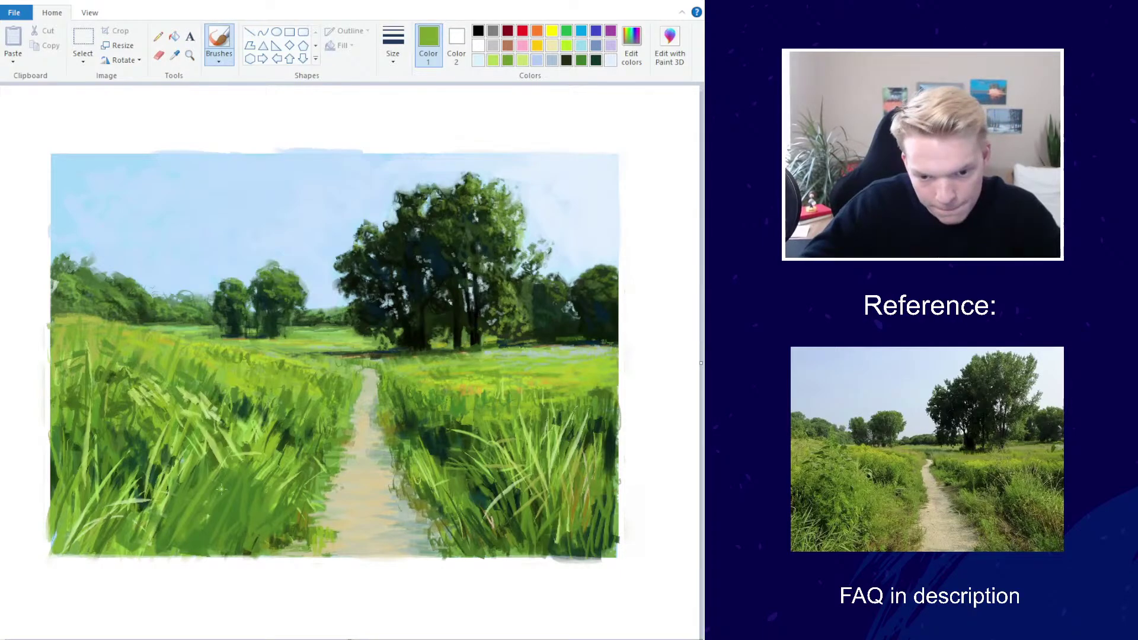
pyautogui.moveTo(208, 540)
pyautogui.mouseDown()
pyautogui.moveTo(172, 536)
pyautogui.moveTo(187, 488)
pyautogui.moveTo(189, 501)
pyautogui.mouseUp()
pyautogui.moveTo(189, 558); pyautogui.dragTo(168, 537)
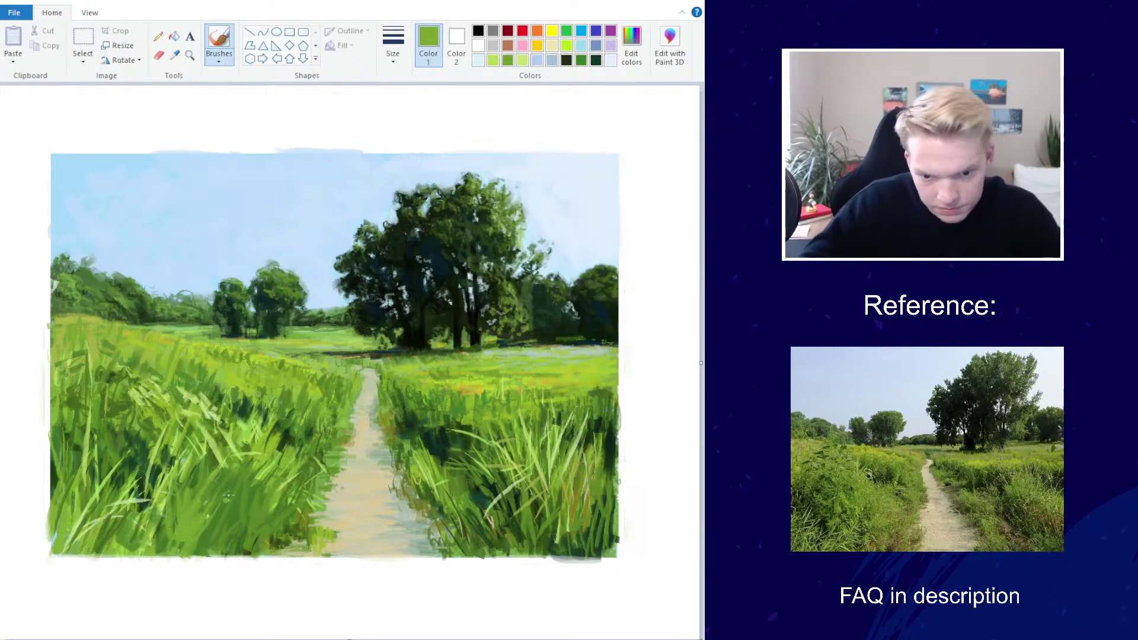
pyautogui.moveTo(251, 459)
pyautogui.mouseDown()
pyautogui.moveTo(213, 522)
pyautogui.moveTo(252, 487)
pyautogui.mouseUp()
pyautogui.moveTo(260, 546)
pyautogui.mouseDown()
pyautogui.moveTo(270, 494)
pyautogui.moveTo(202, 486)
pyautogui.moveTo(205, 461)
pyautogui.moveTo(221, 479)
pyautogui.mouseUp()
pyautogui.moveTo(265, 520); pyautogui.dragTo(264, 506)
pyautogui.moveTo(278, 548); pyautogui.dragTo(289, 504)
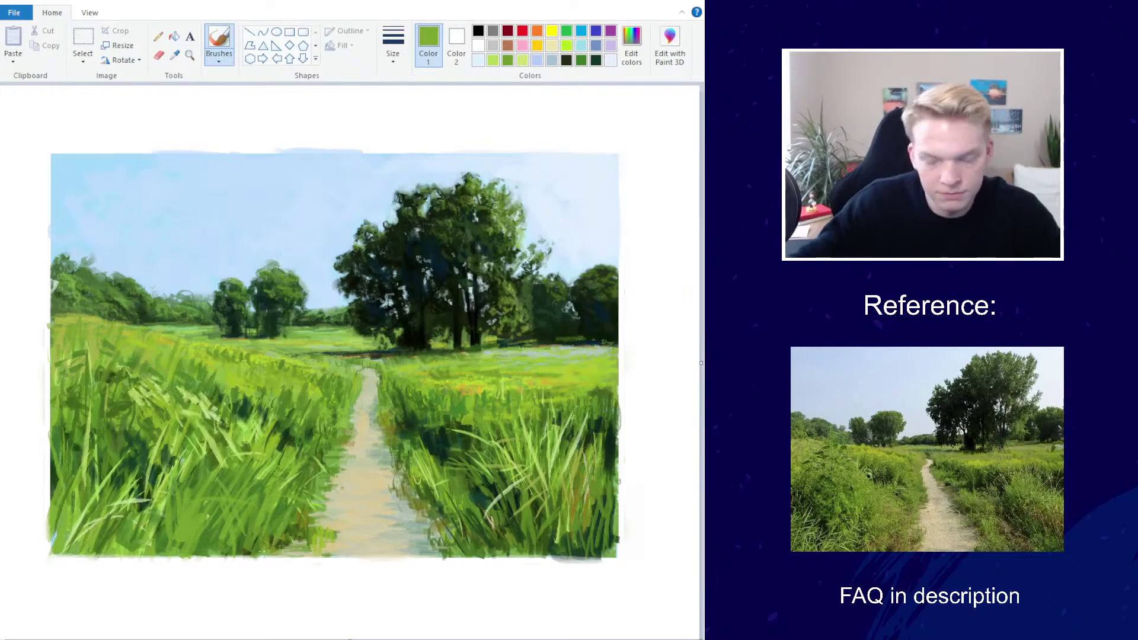
pyautogui.scroll(-3, 319, 236)
pyautogui.scroll(3, 411, 242)
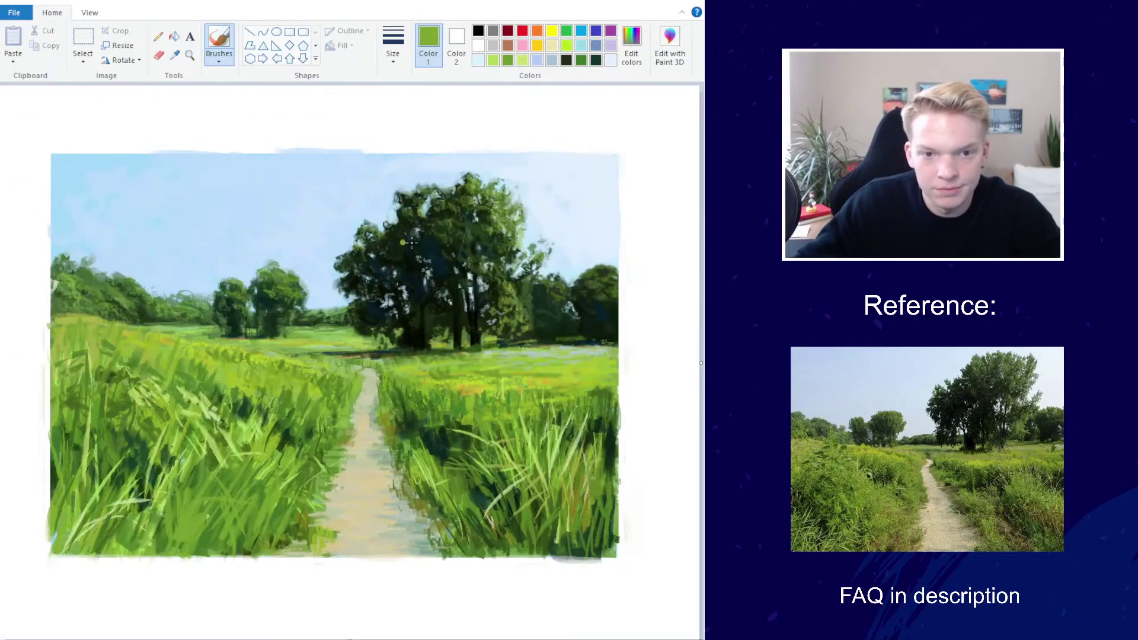
# Sample the path's sand colour, lighten it and paint short horizontal strokes across the lower part of the path
pyautogui.click(174, 55)
pyautogui.click(358, 505)
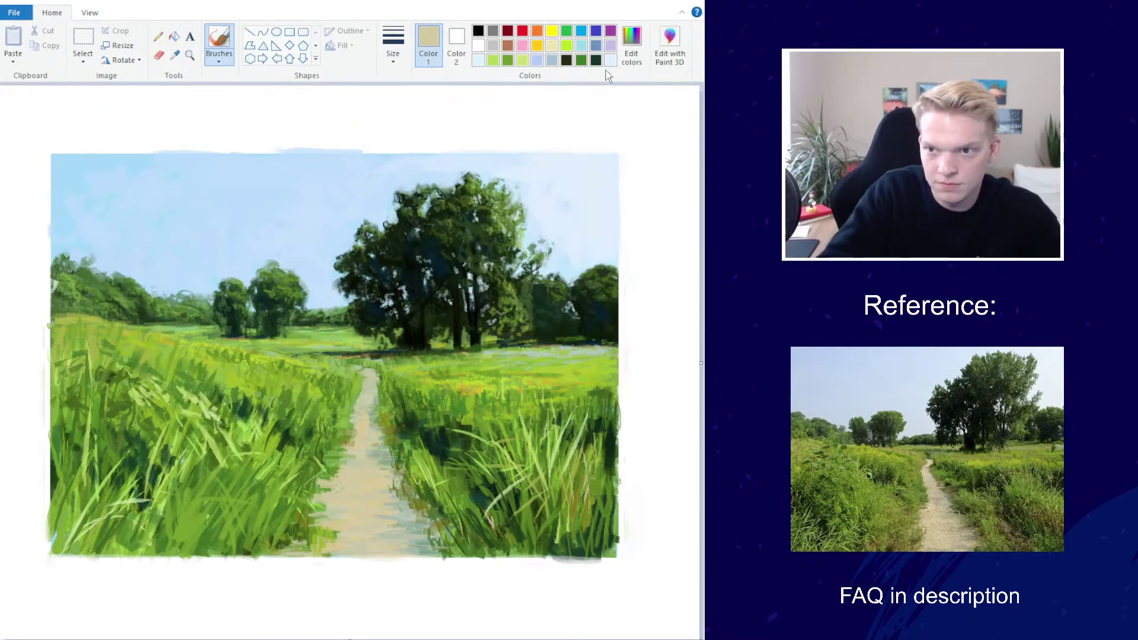
pyautogui.click(632, 37)
pyautogui.click(225, 422)
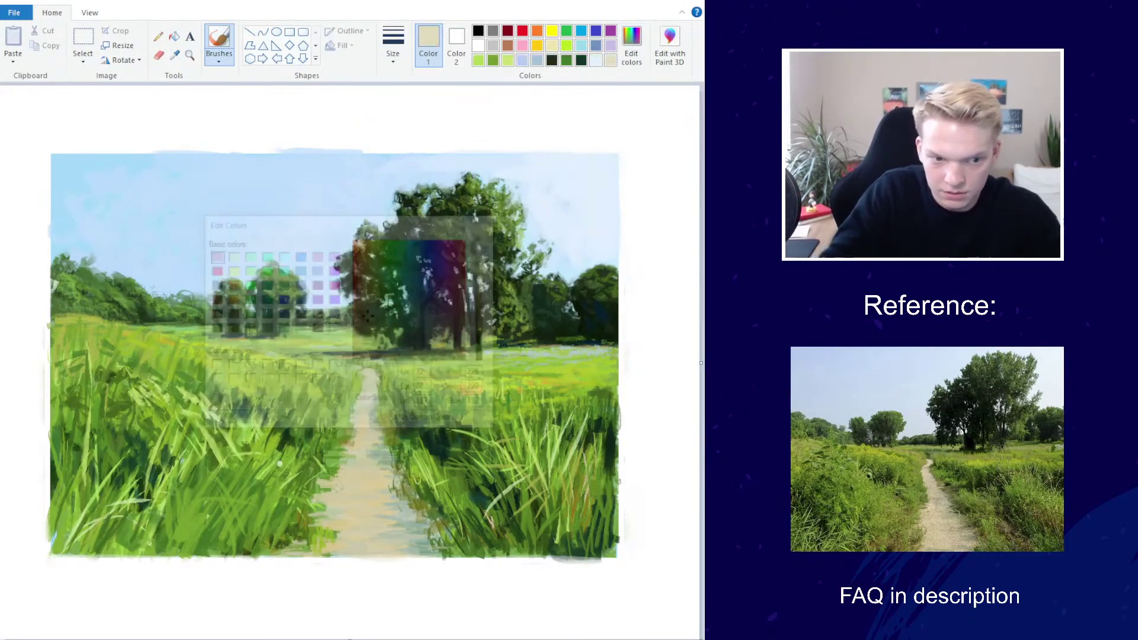
pyautogui.moveTo(335, 547)
pyautogui.mouseDown()
pyautogui.moveTo(356, 521)
pyautogui.moveTo(383, 527)
pyautogui.moveTo(339, 514)
pyautogui.mouseUp()
pyautogui.moveTo(359, 532); pyautogui.dragTo(384, 530)
pyautogui.moveTo(344, 495); pyautogui.dragTo(338, 489)
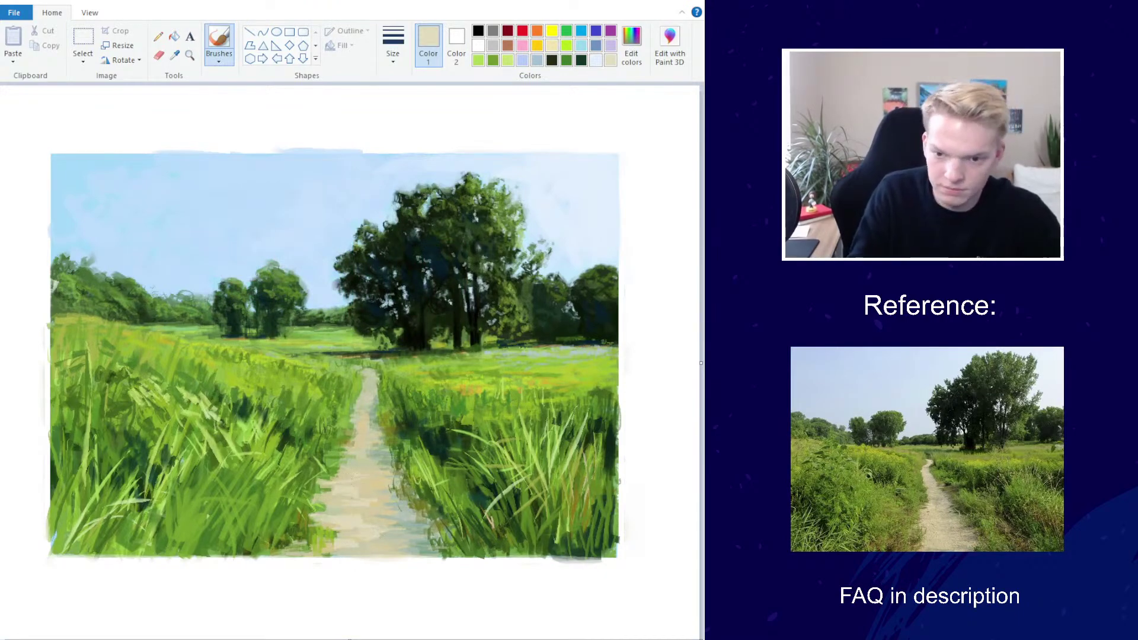
pyautogui.scroll(-3, 288, 394)
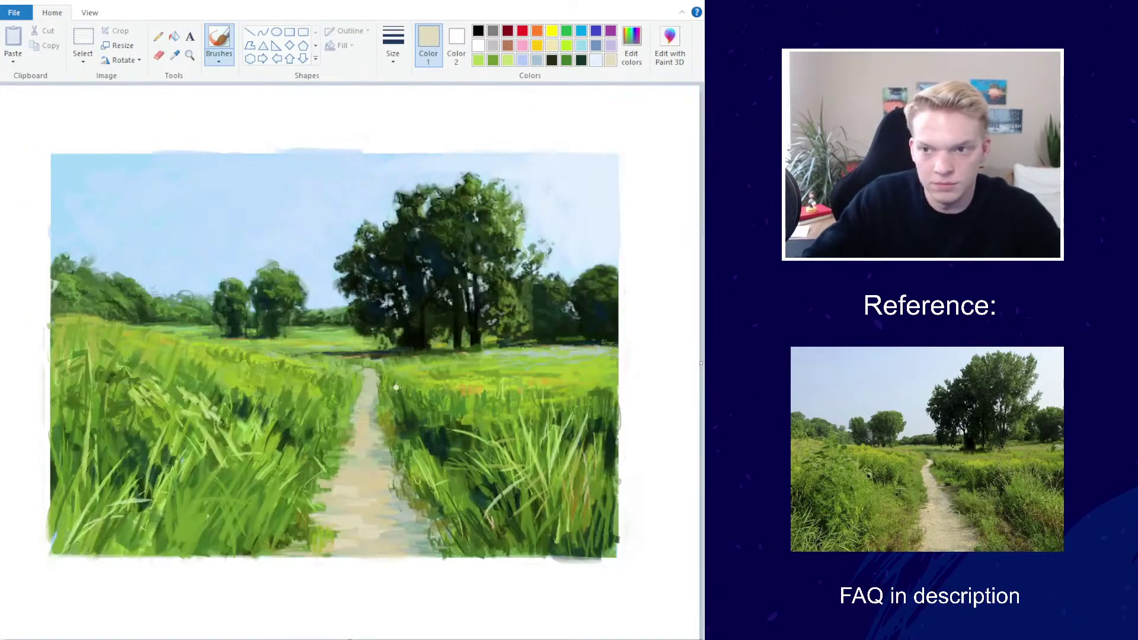
# Mix a custom light yellow-green as the painting colour
pyautogui.click(632, 47)
pyautogui.click(379, 283)
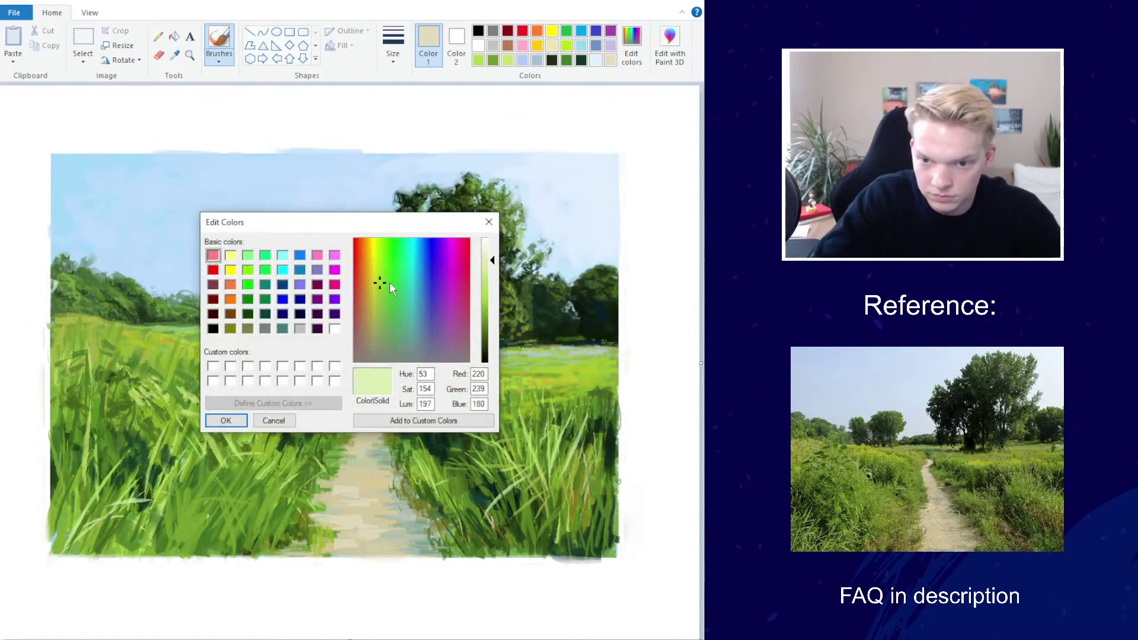
pyautogui.click(490, 282)
pyautogui.click(226, 421)
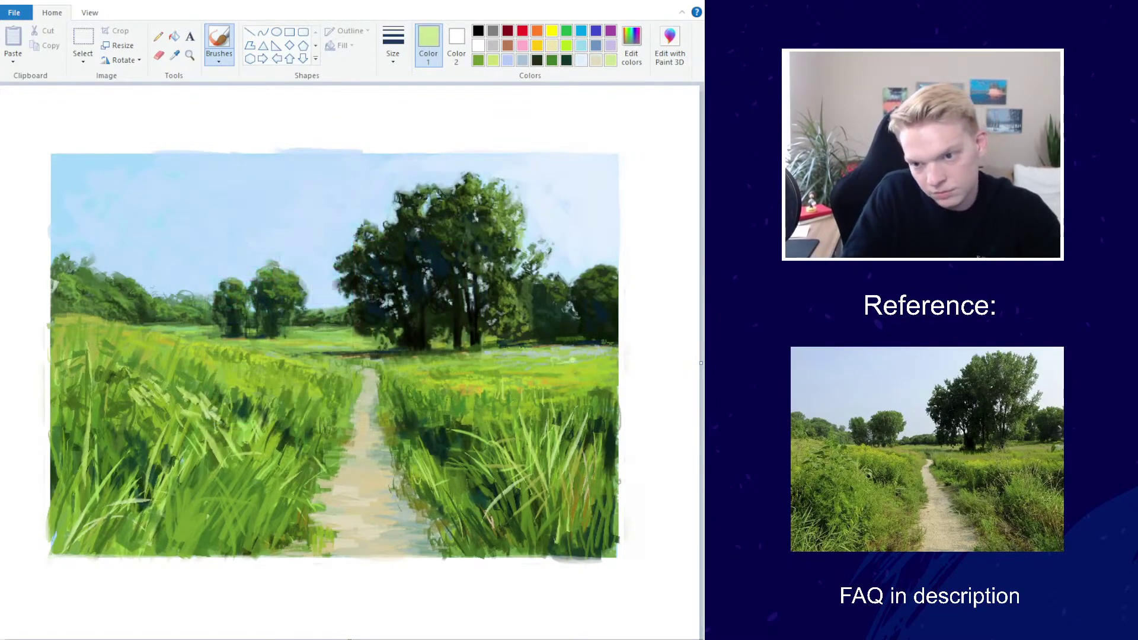
pyautogui.click(219, 54)
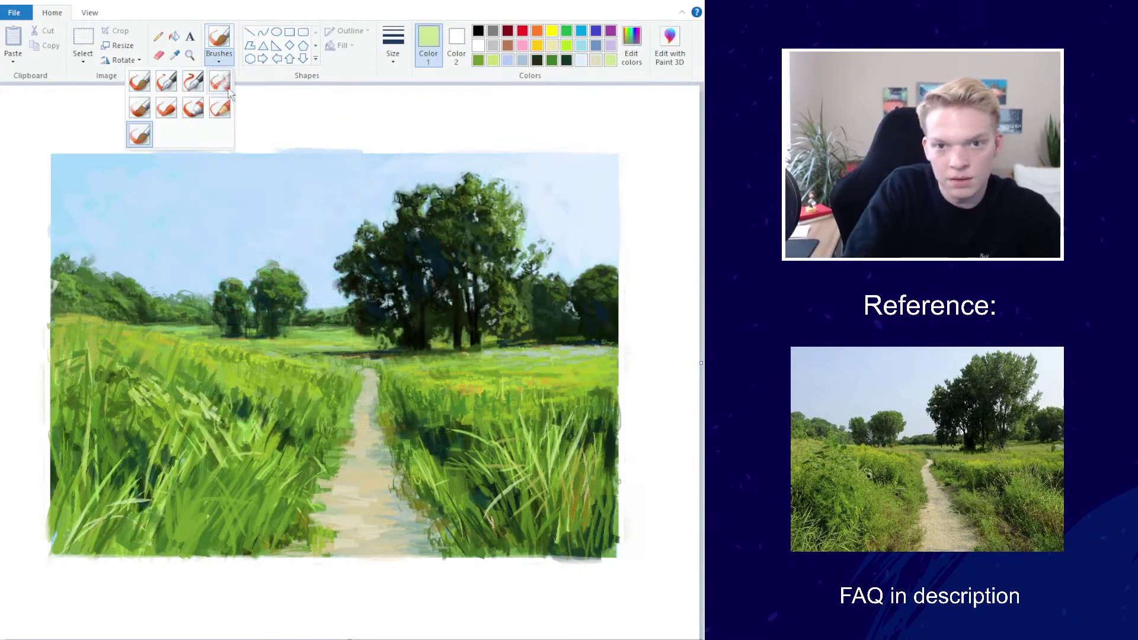
pyautogui.click(551, 366)
pyautogui.click(632, 48)
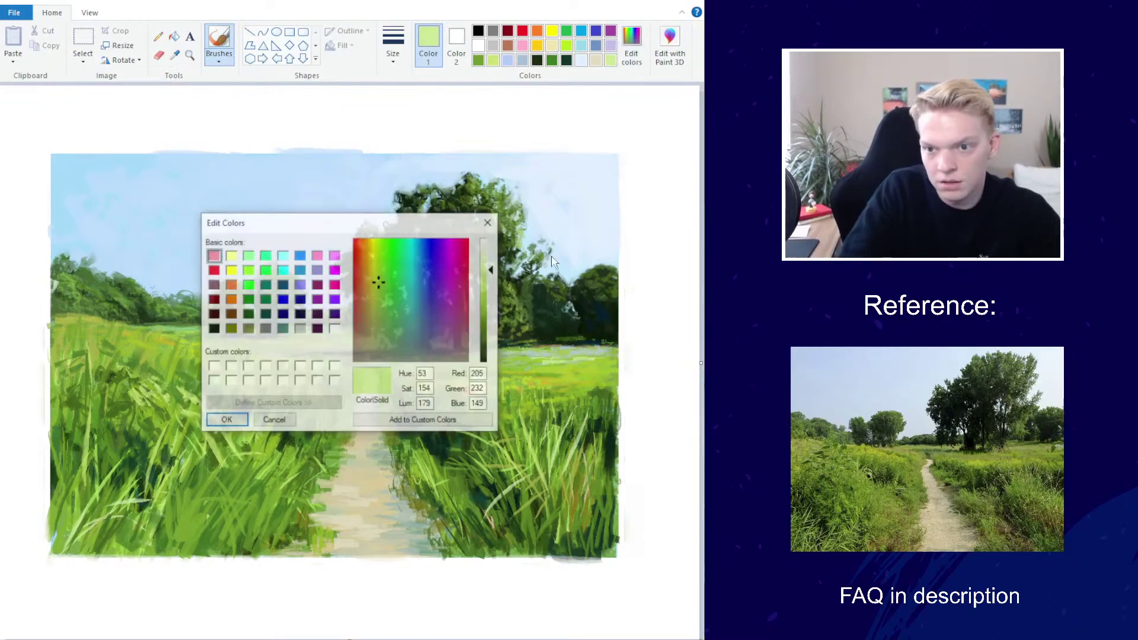
pyautogui.click(376, 280)
pyautogui.click(226, 420)
# Choose the Crayon brush in the second-thinnest size and paint light horizontal strokes across the sunlit meadow below the large tree
pyautogui.click(392, 46)
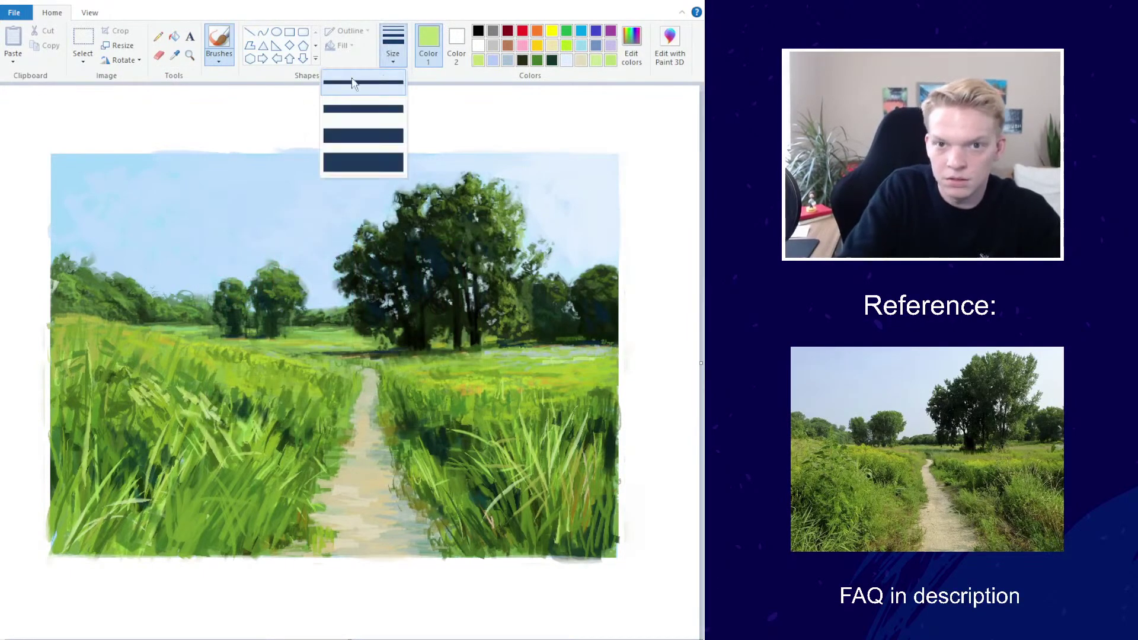
pyautogui.click(219, 54)
pyautogui.click(178, 109)
pyautogui.click(393, 47)
pyautogui.click(382, 110)
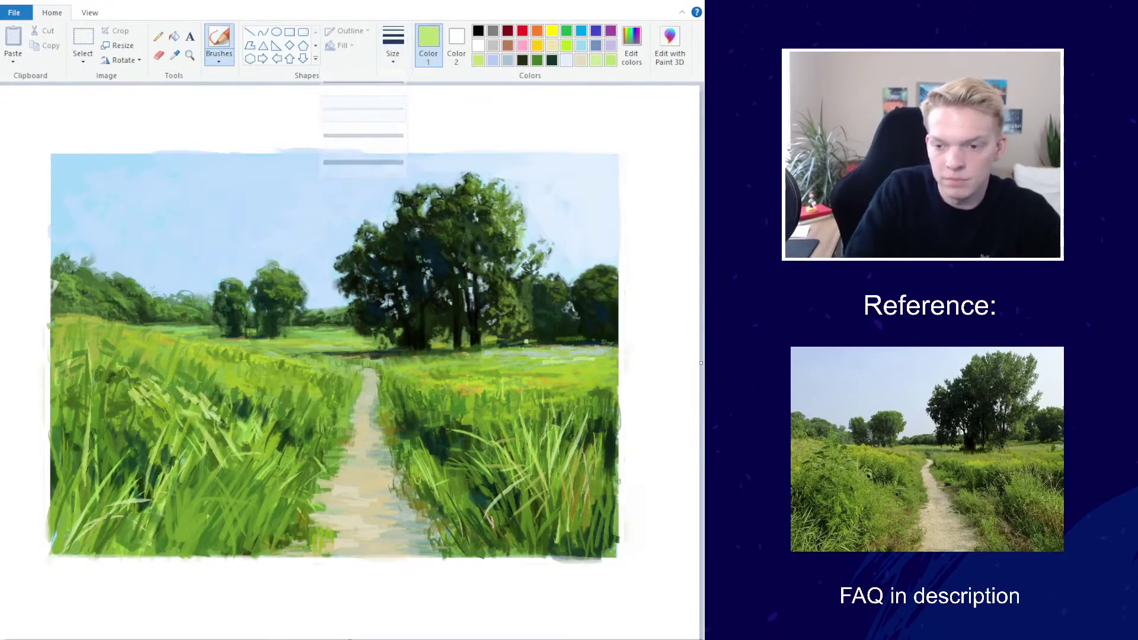
pyautogui.moveTo(540, 363); pyautogui.dragTo(495, 362)
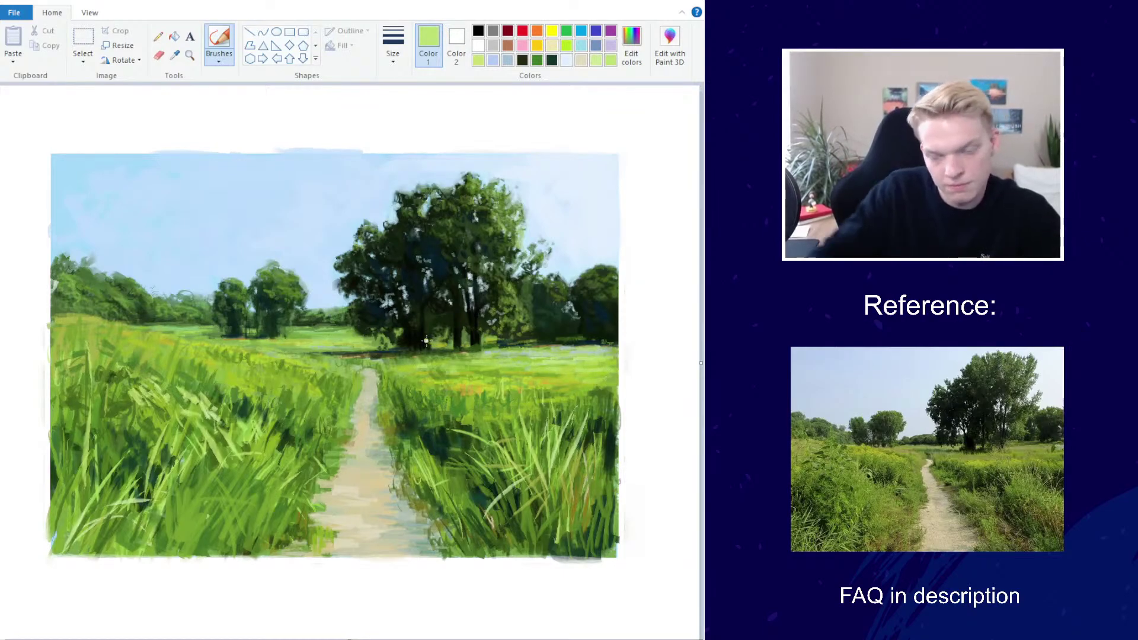
pyautogui.scroll(-3, 467, 311)
pyautogui.scroll(3, 466, 301)
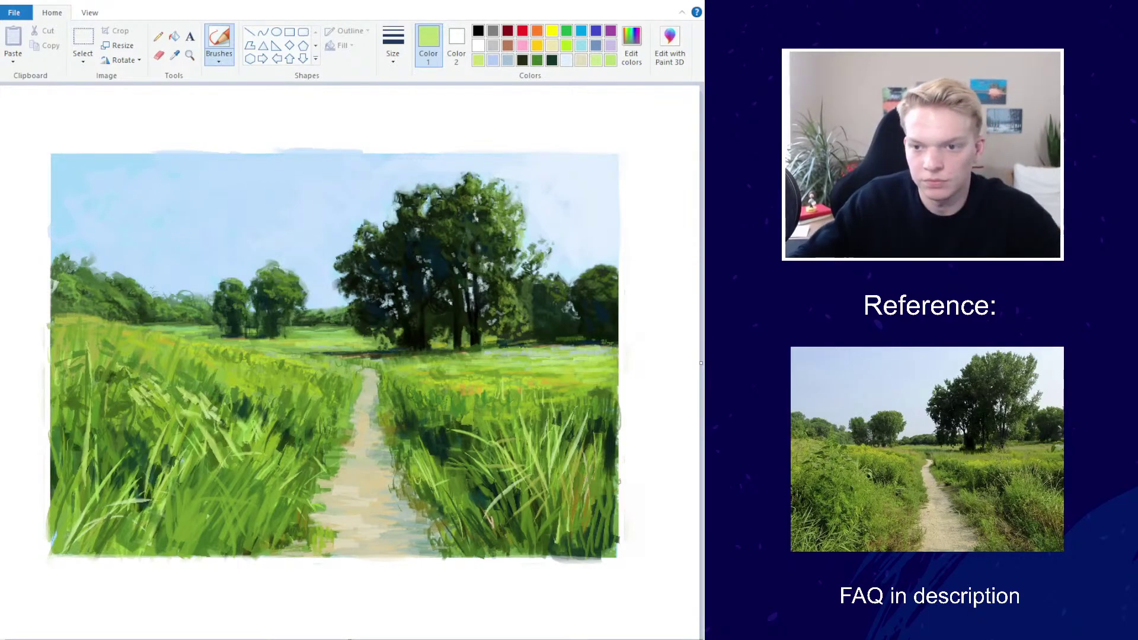
# Set the thinnest brush size, sample a muted green from the large tree and dab leaves along its crown's upper right edge
pyautogui.click(219, 58)
pyautogui.click(140, 134)
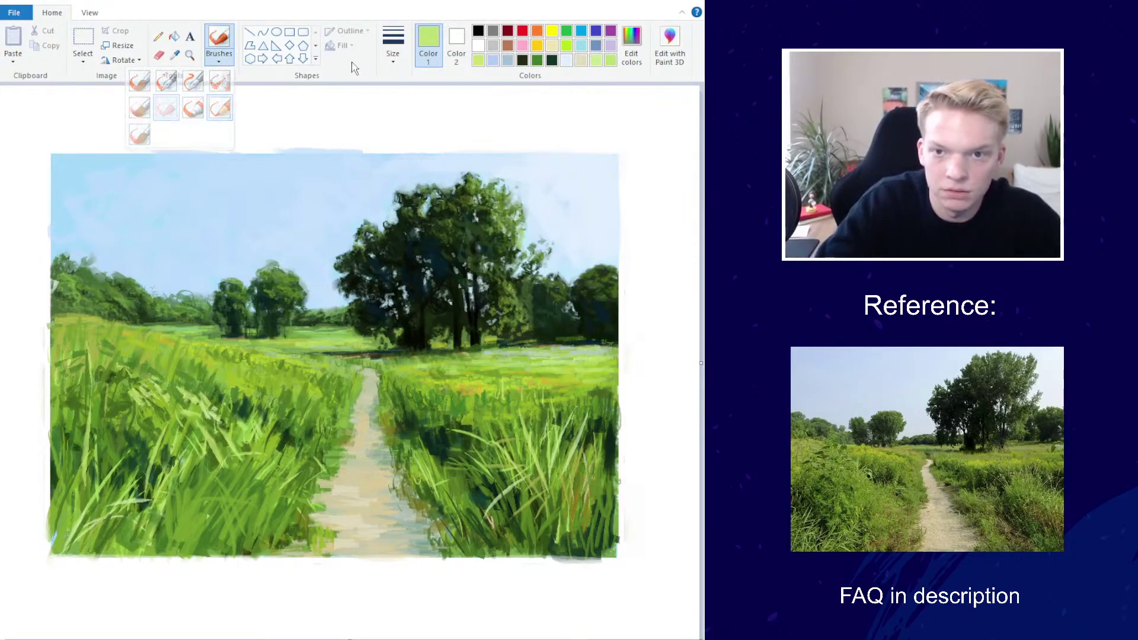
pyautogui.click(393, 45)
pyautogui.click(394, 89)
pyautogui.click(174, 54)
pyautogui.click(514, 232)
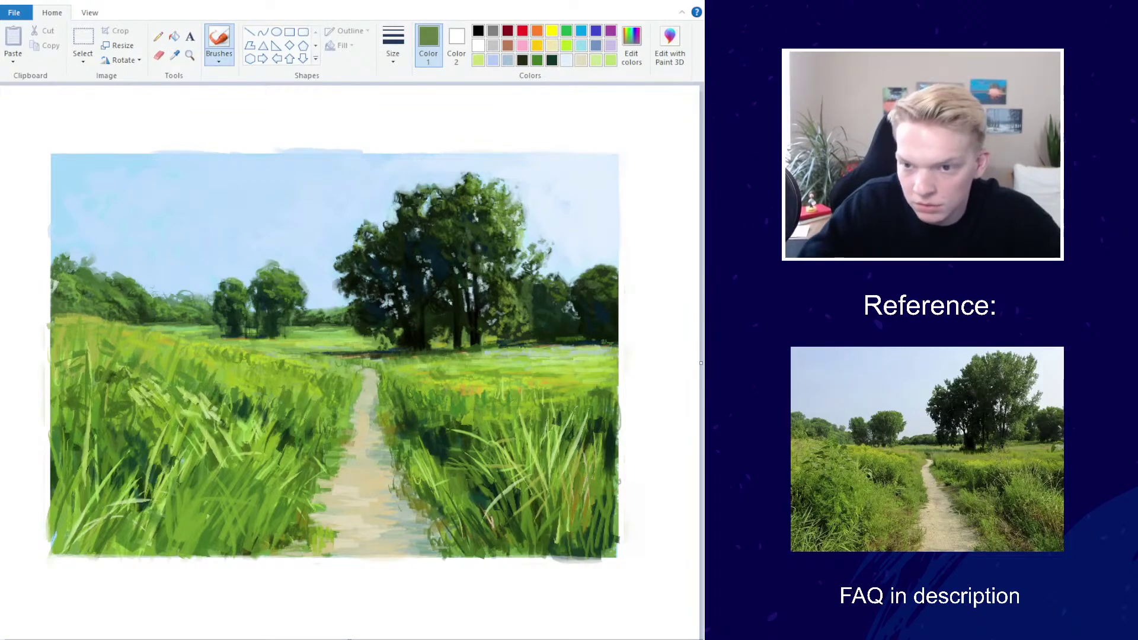
pyautogui.moveTo(531, 203)
pyautogui.mouseDown()
pyautogui.moveTo(526, 228)
pyautogui.moveTo(517, 197)
pyautogui.moveTo(537, 189)
pyautogui.moveTo(529, 231)
pyautogui.mouseUp()
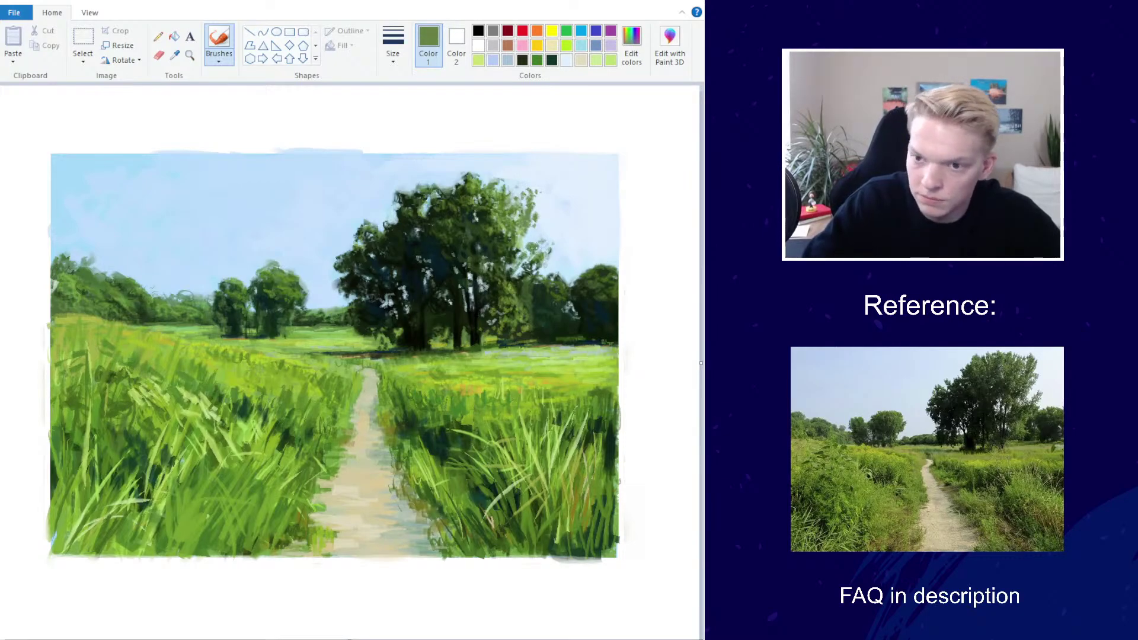
pyautogui.moveTo(495, 191); pyautogui.dragTo(510, 183)
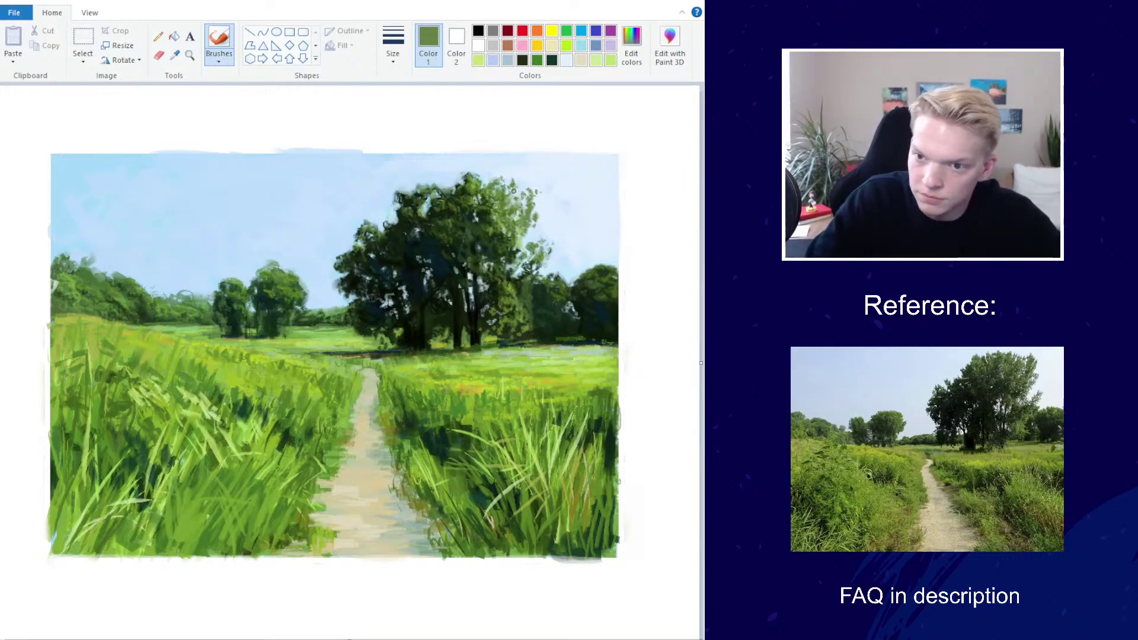
# Lighten the sampled foliage green to RGB 136, 169, 95
pyautogui.click(631, 47)
pyautogui.moveTo(496, 316); pyautogui.dragTo(495, 295)
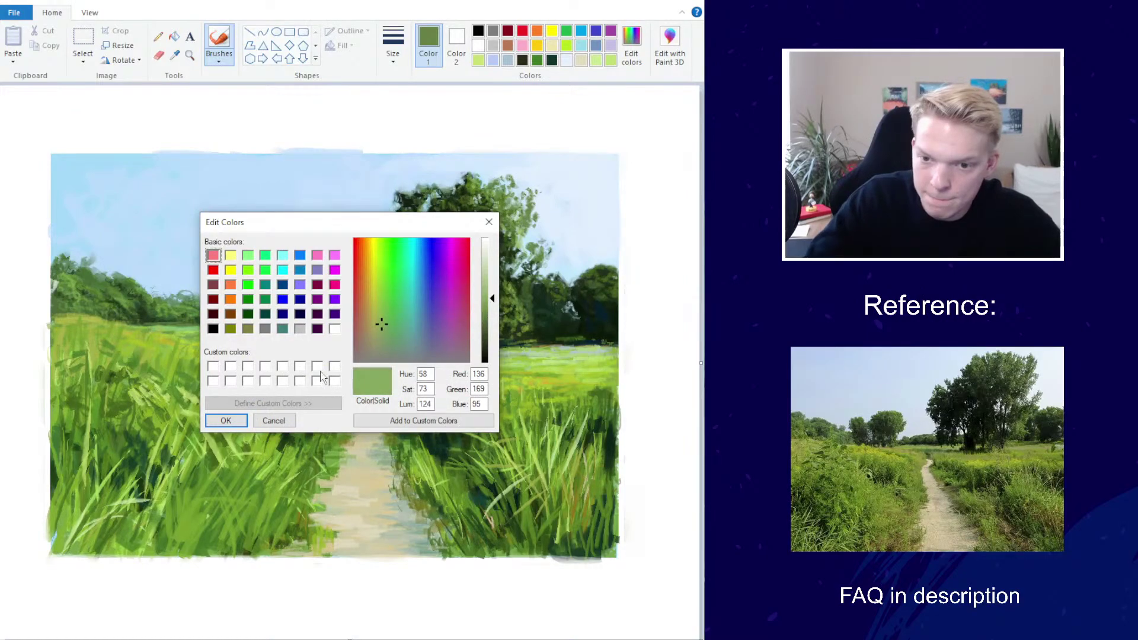
pyautogui.click(223, 418)
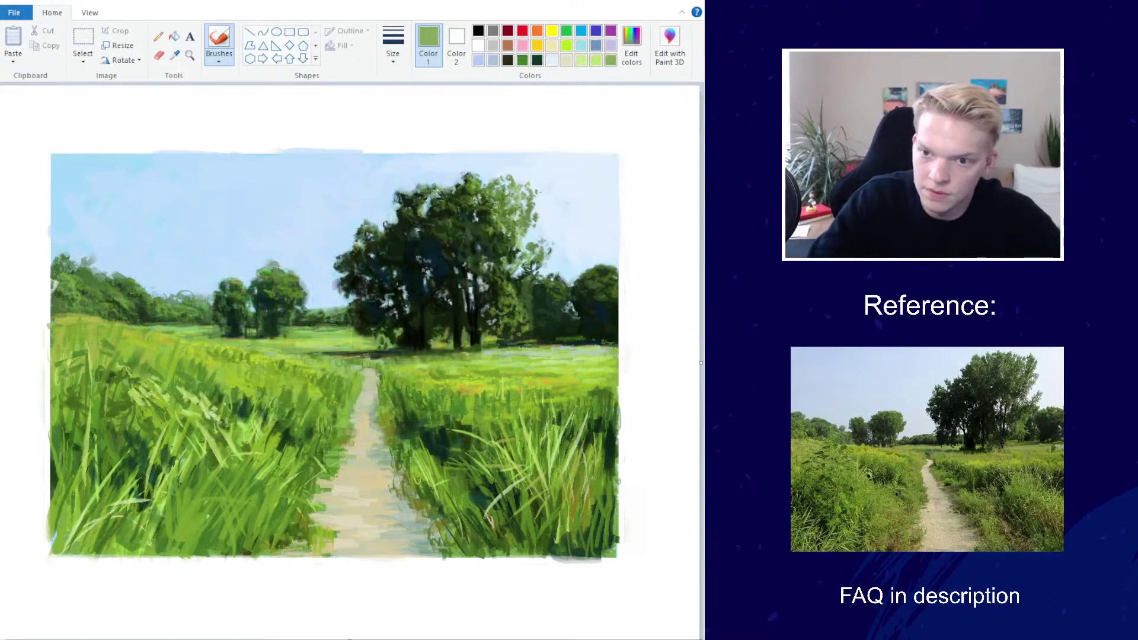
# Dab light green leaf highlights across the upper left part of the large tree's crown
pyautogui.moveTo(442, 195)
pyautogui.mouseDown()
pyautogui.moveTo(439, 185)
pyautogui.moveTo(402, 192)
pyautogui.mouseUp()
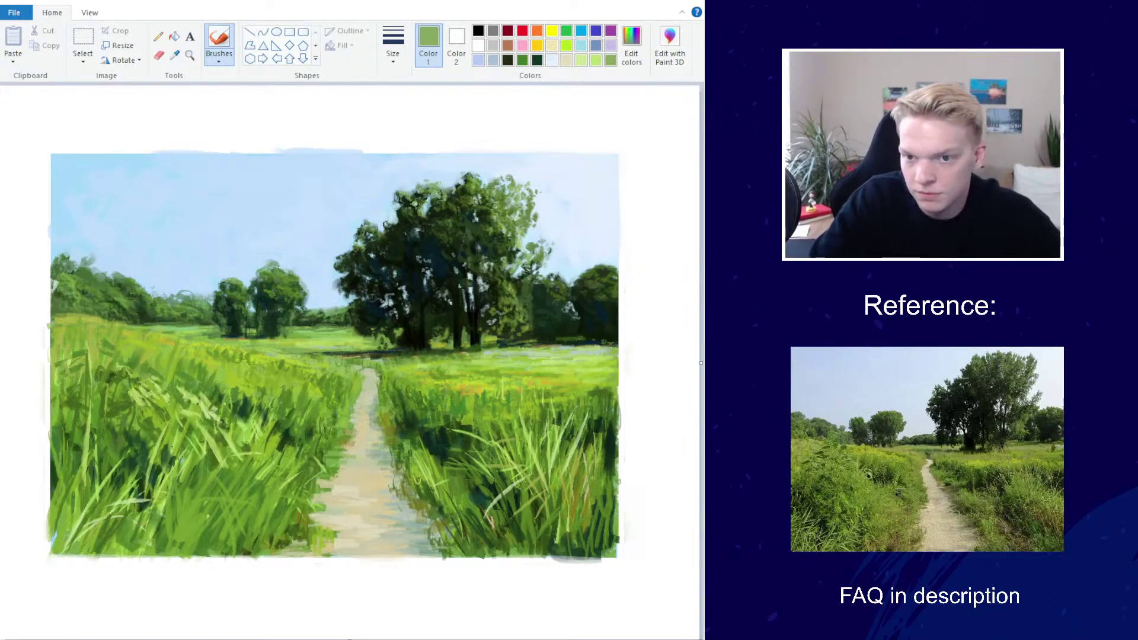
pyautogui.scroll(-2, 415, 260)
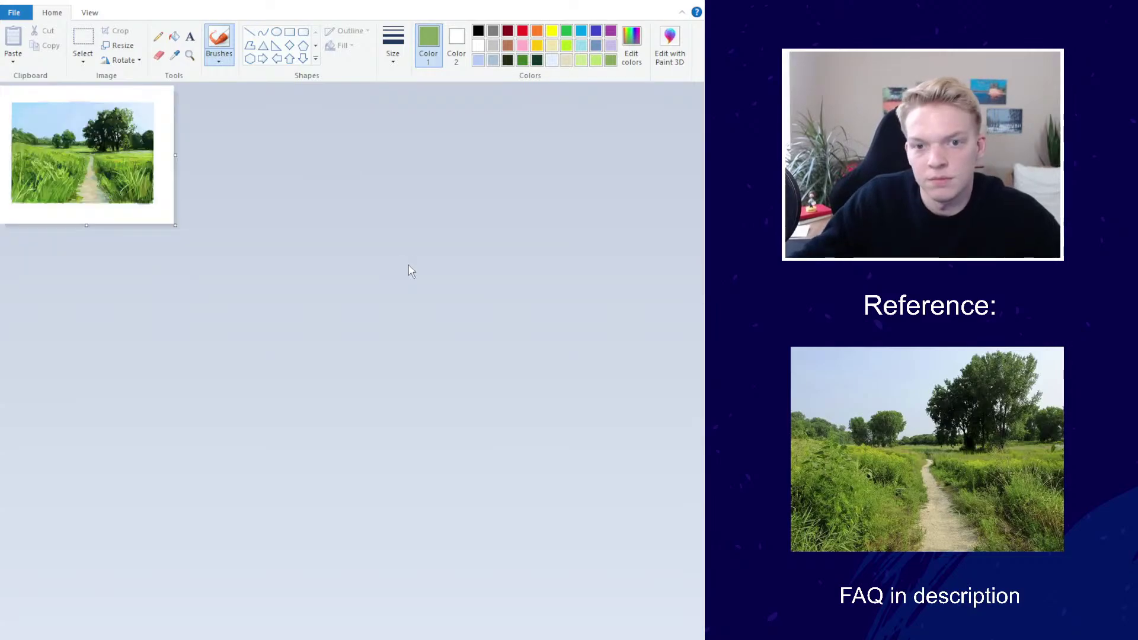
pyautogui.scroll(2, 422, 283)
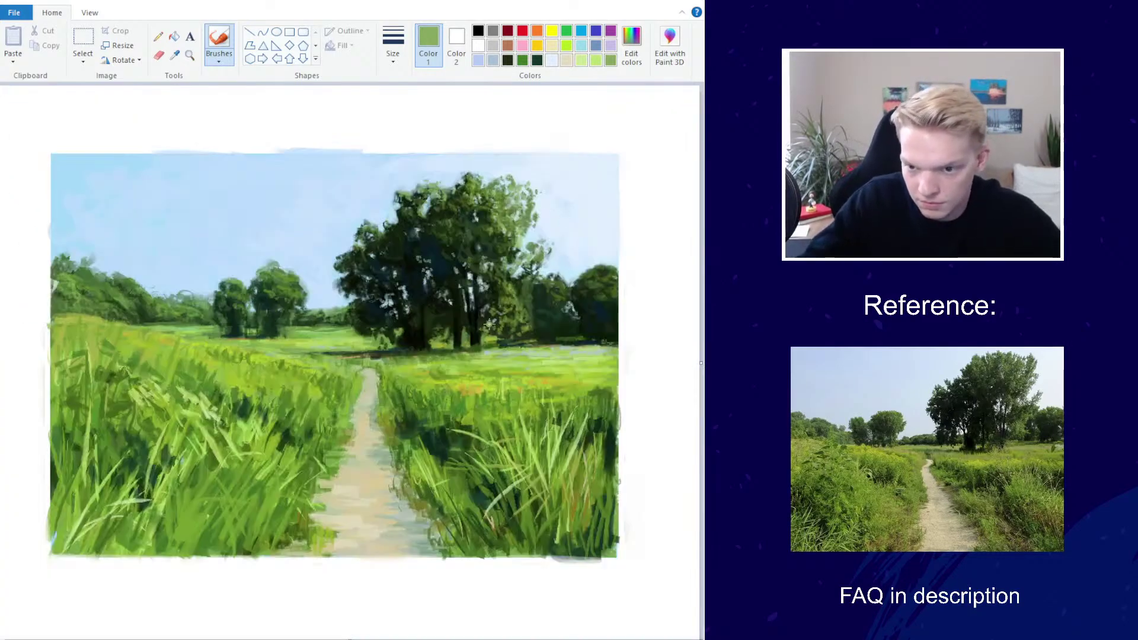
# Sample a dark green and an olive green around the large tree and dab leaves on its crown's right side
pyautogui.click(174, 55)
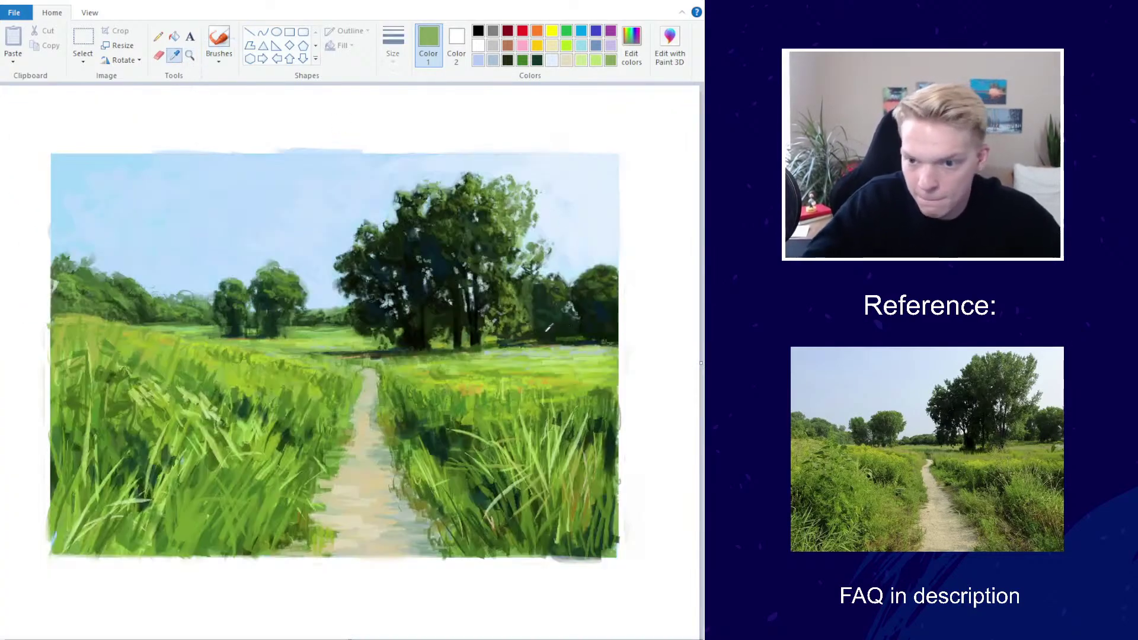
pyautogui.click(547, 329)
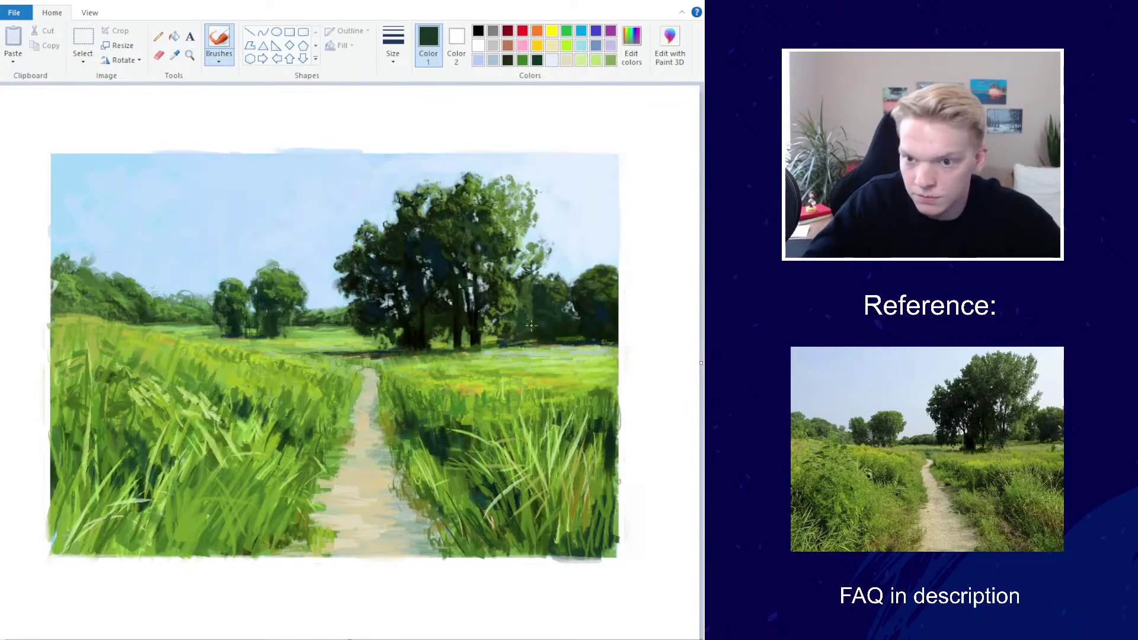
pyautogui.click(175, 54)
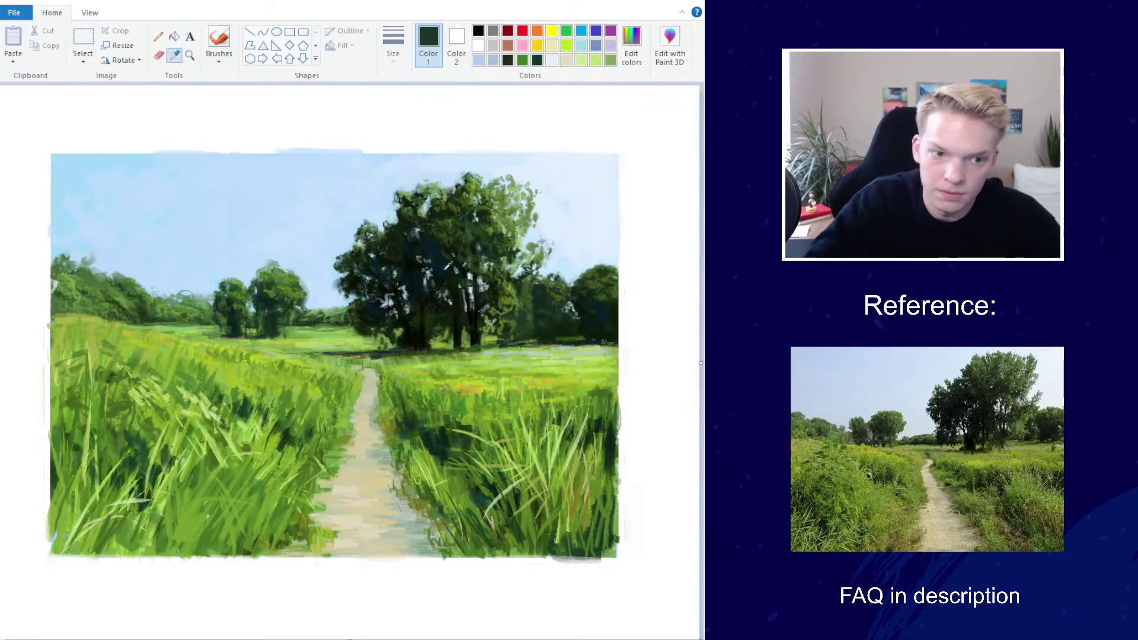
pyautogui.click(514, 287)
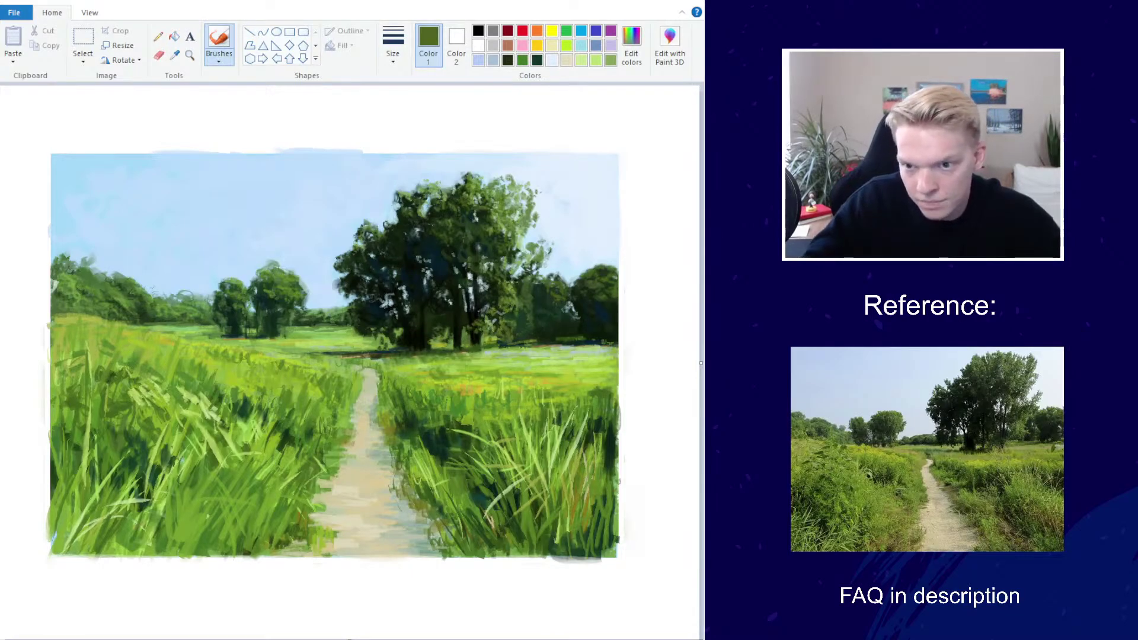
pyautogui.moveTo(550, 250)
pyautogui.mouseDown()
pyautogui.moveTo(530, 283)
pyautogui.moveTo(566, 251)
pyautogui.mouseUp()
pyautogui.scroll(-2, 378, 232)
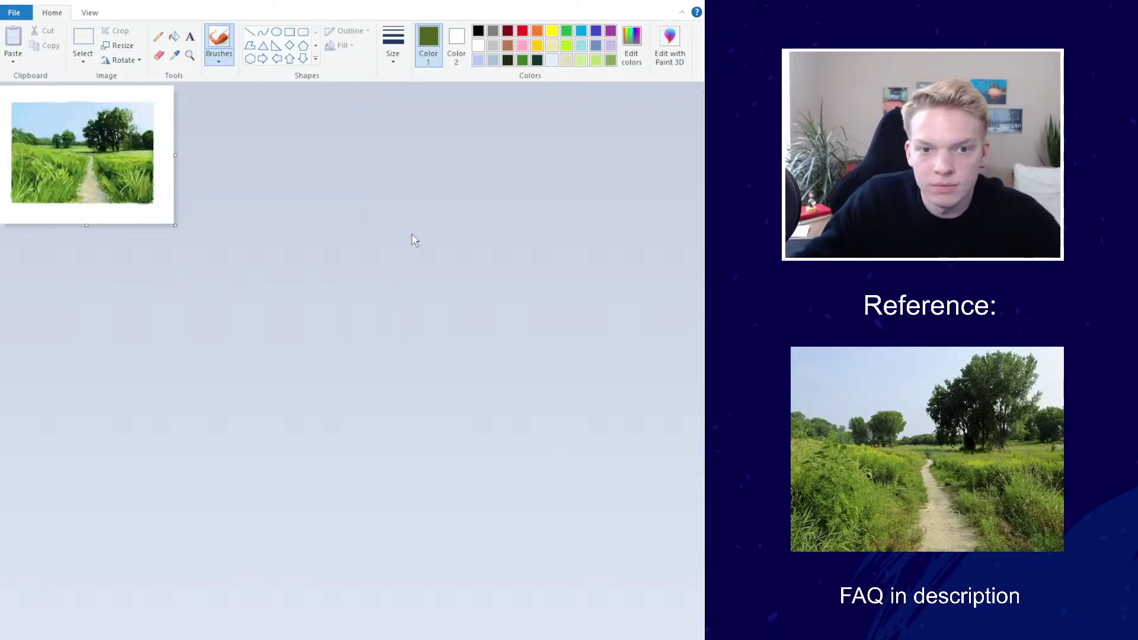
pyautogui.scroll(2, 415, 241)
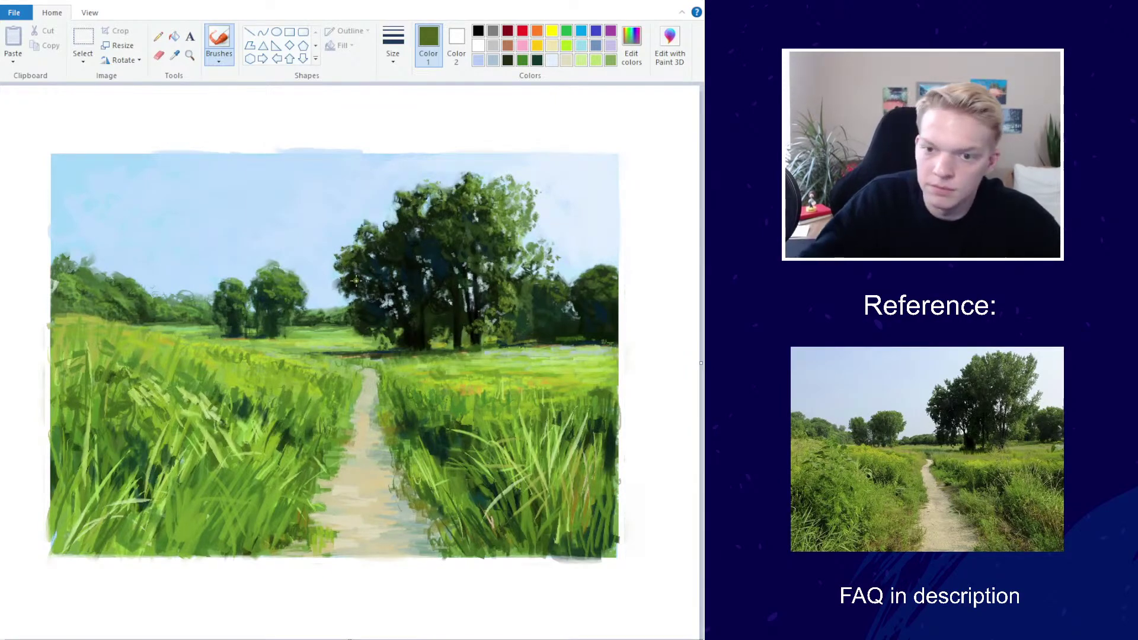
# Sample the pale sky blue beside the large tree's upper right edge as the painting colour
pyautogui.scroll(-4, 492, 237)
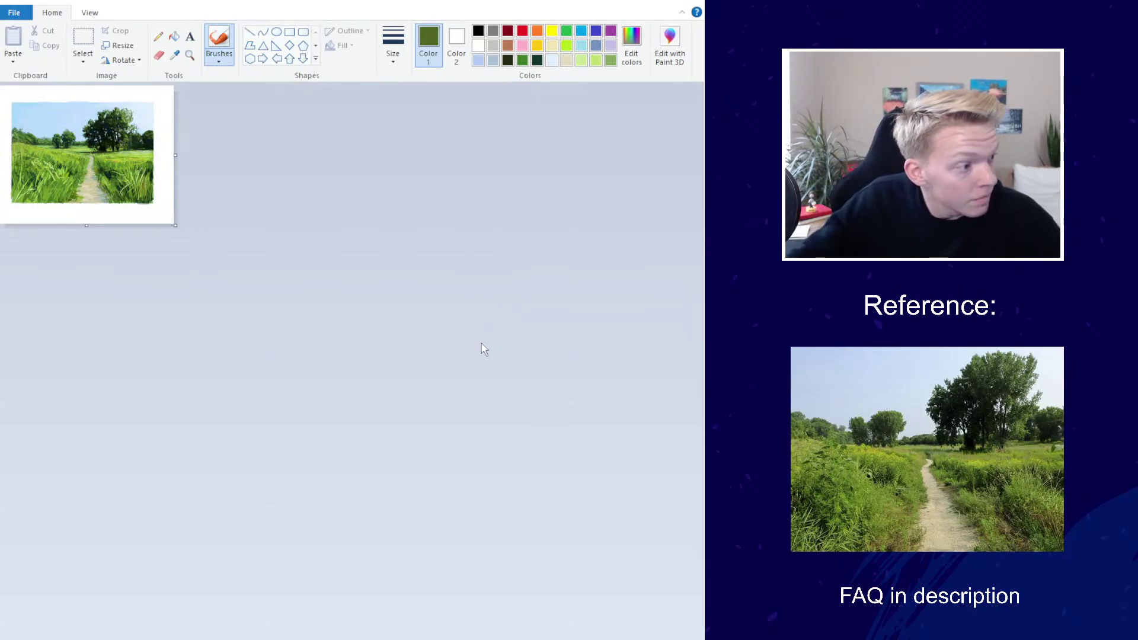
pyautogui.scroll(2, 441, 436)
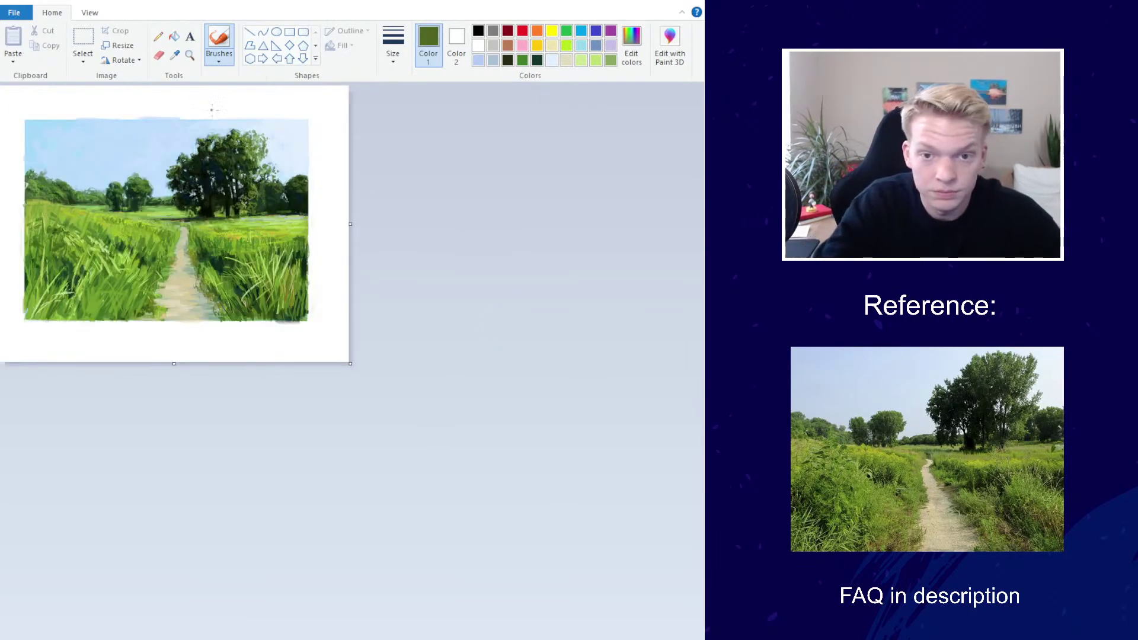
pyautogui.click(189, 55)
pyautogui.click(175, 55)
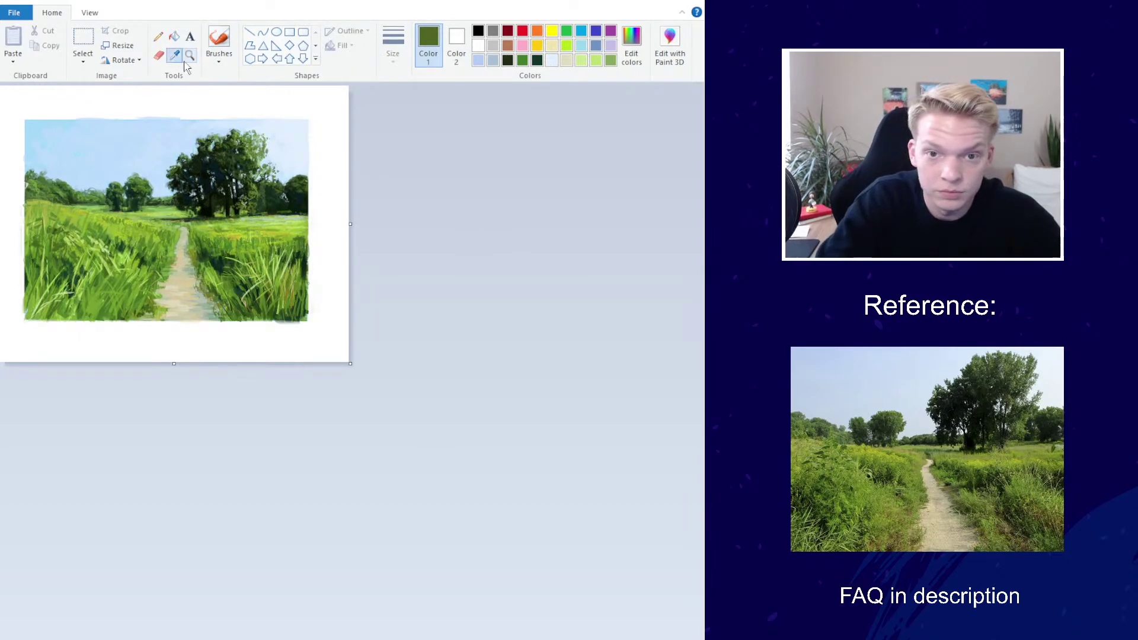
pyautogui.click(273, 149)
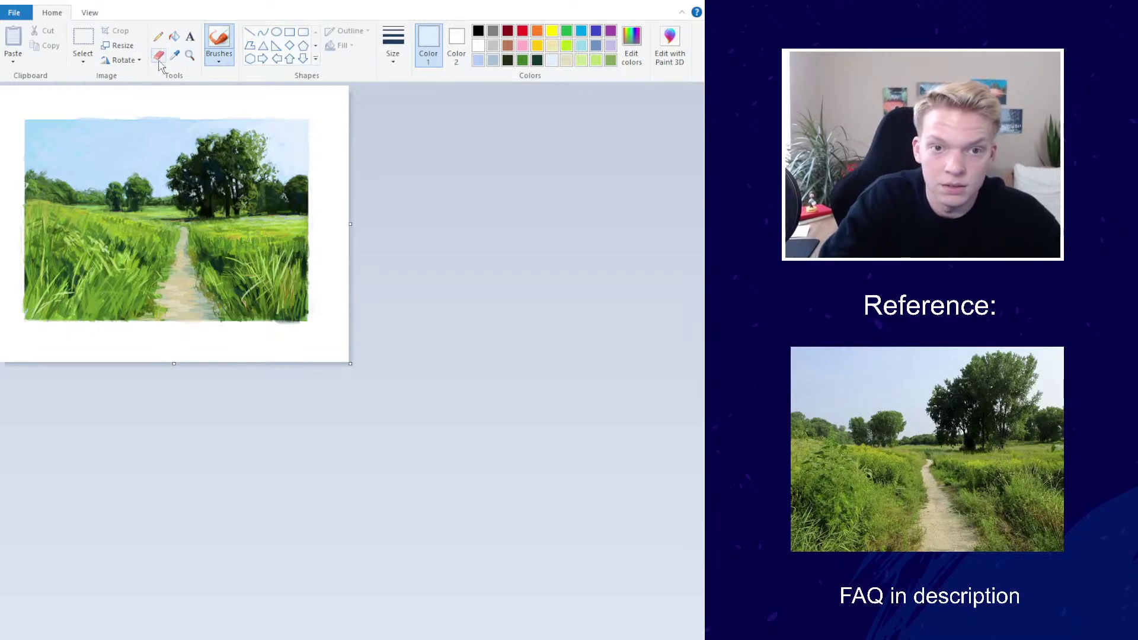
# Sample dark and mid greens around the large tree's lower left and retouch the foliage edge there
pyautogui.click(175, 55)
pyautogui.click(176, 202)
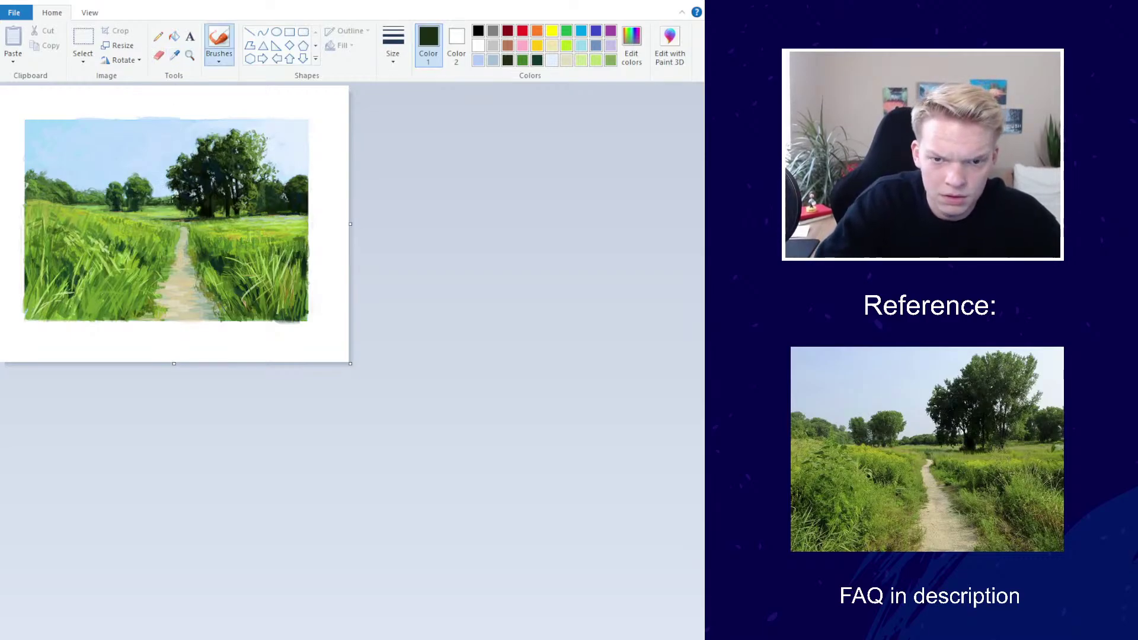
pyautogui.click(175, 55)
pyautogui.click(170, 201)
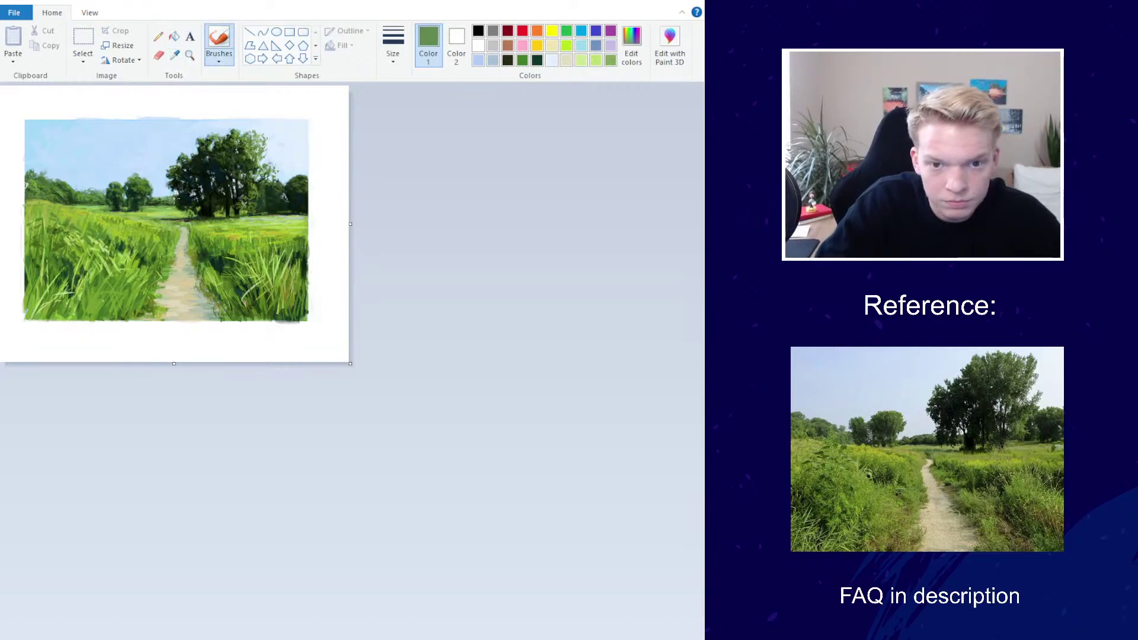
pyautogui.click(174, 55)
pyautogui.click(184, 199)
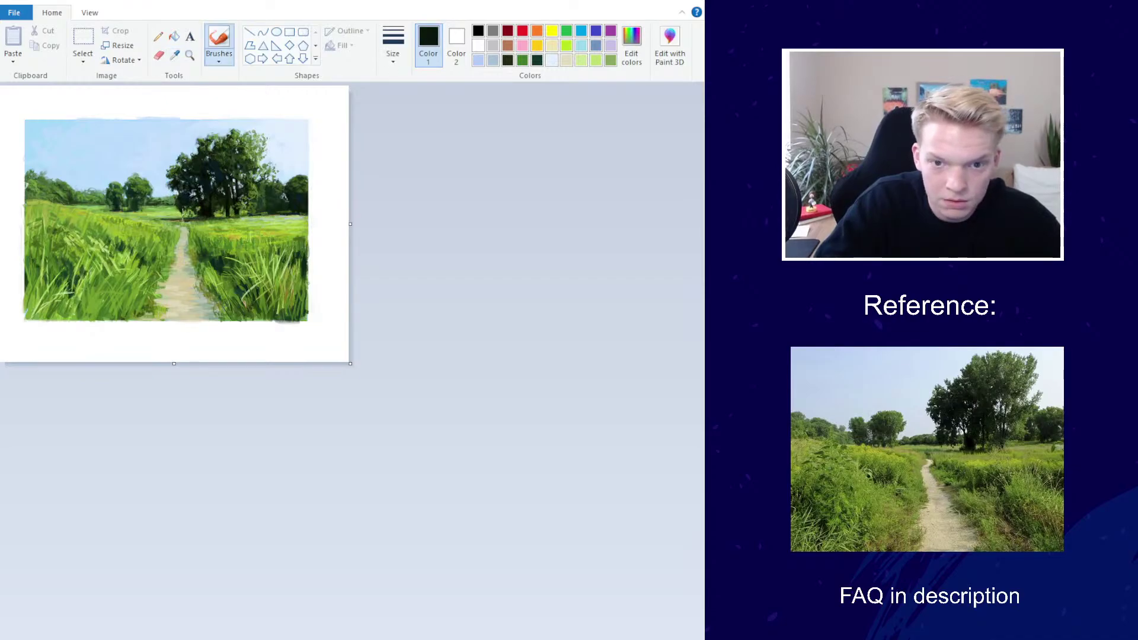
pyautogui.scroll(-1, 267, 235)
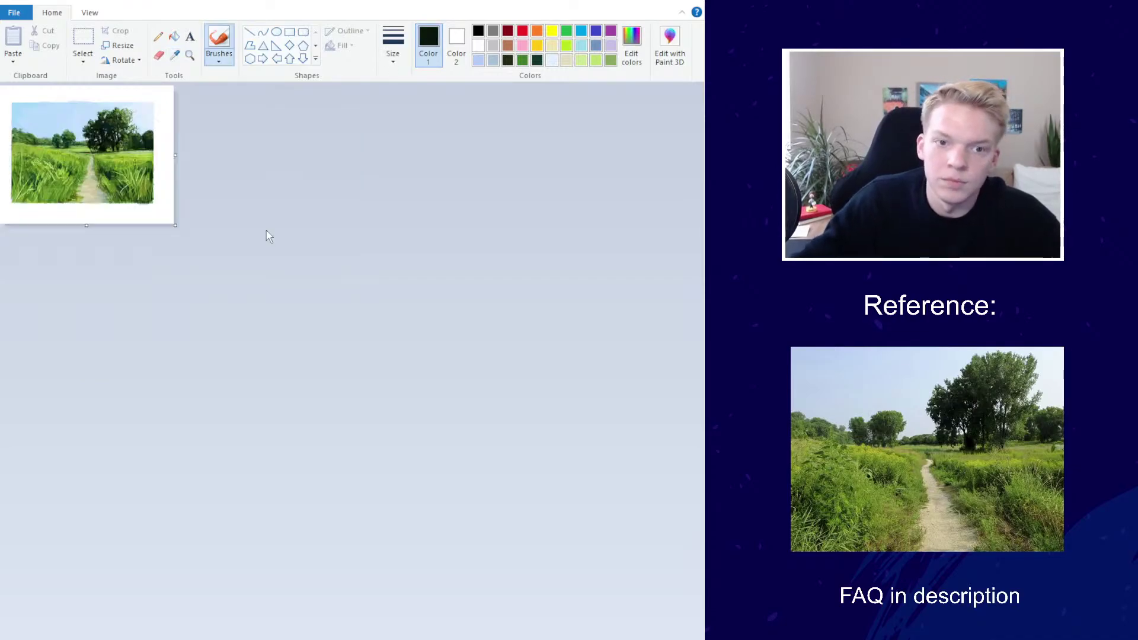
pyautogui.scroll(2, 297, 239)
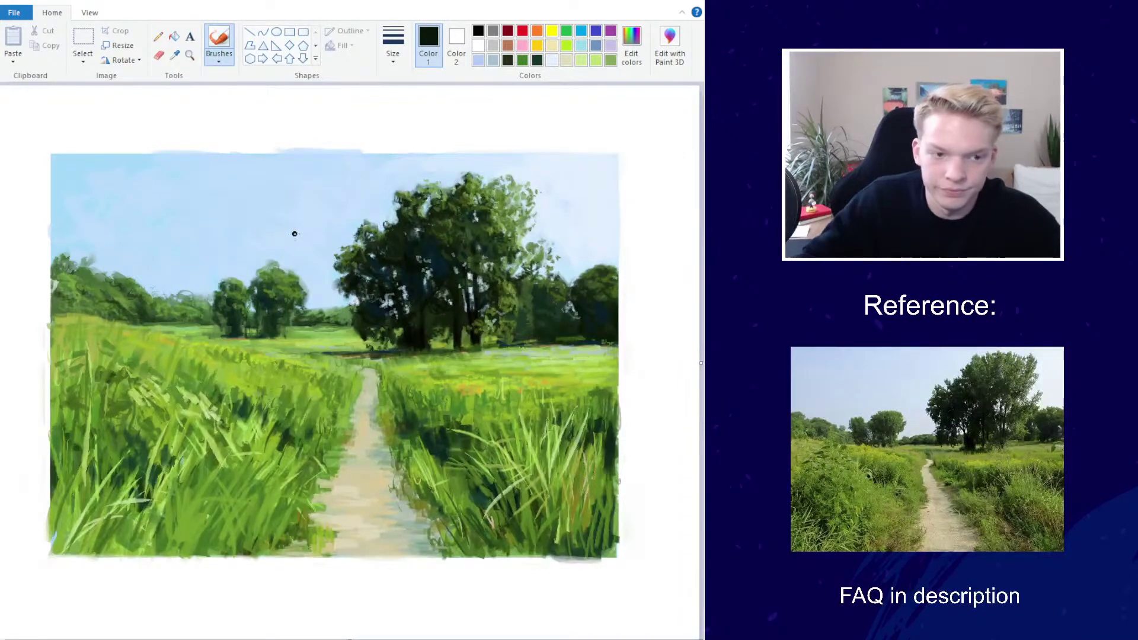
# Set the second-thickest brush size and sample greens from the grass on both sides of the path to touch up the meadow
pyautogui.click(393, 47)
pyautogui.click(363, 135)
pyautogui.click(175, 55)
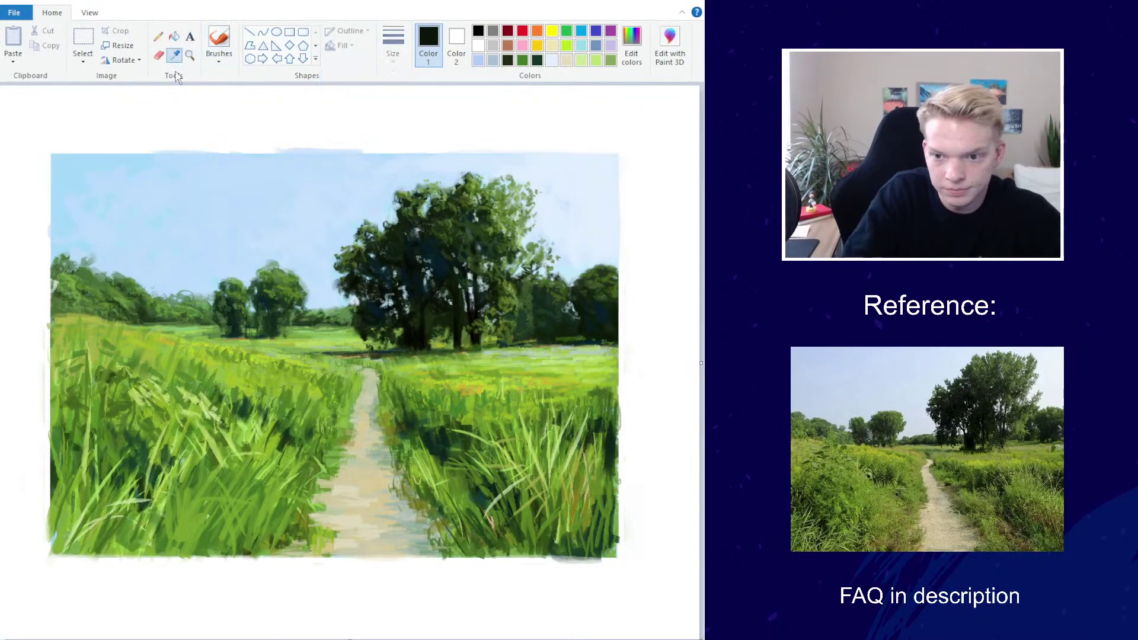
pyautogui.click(527, 405)
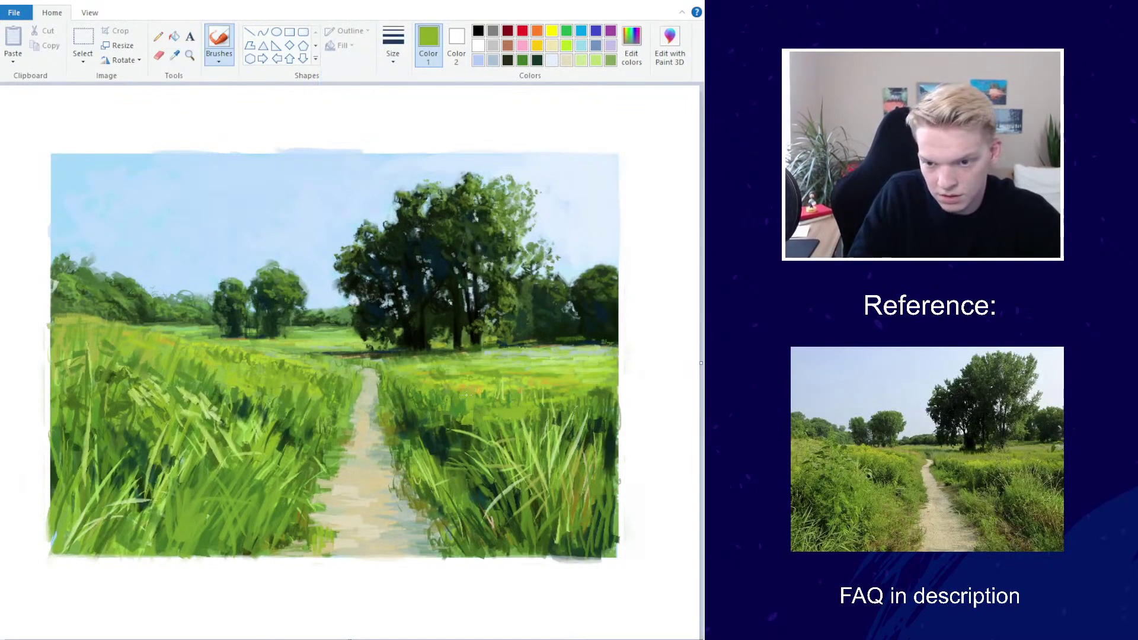
pyautogui.click(174, 55)
pyautogui.click(268, 445)
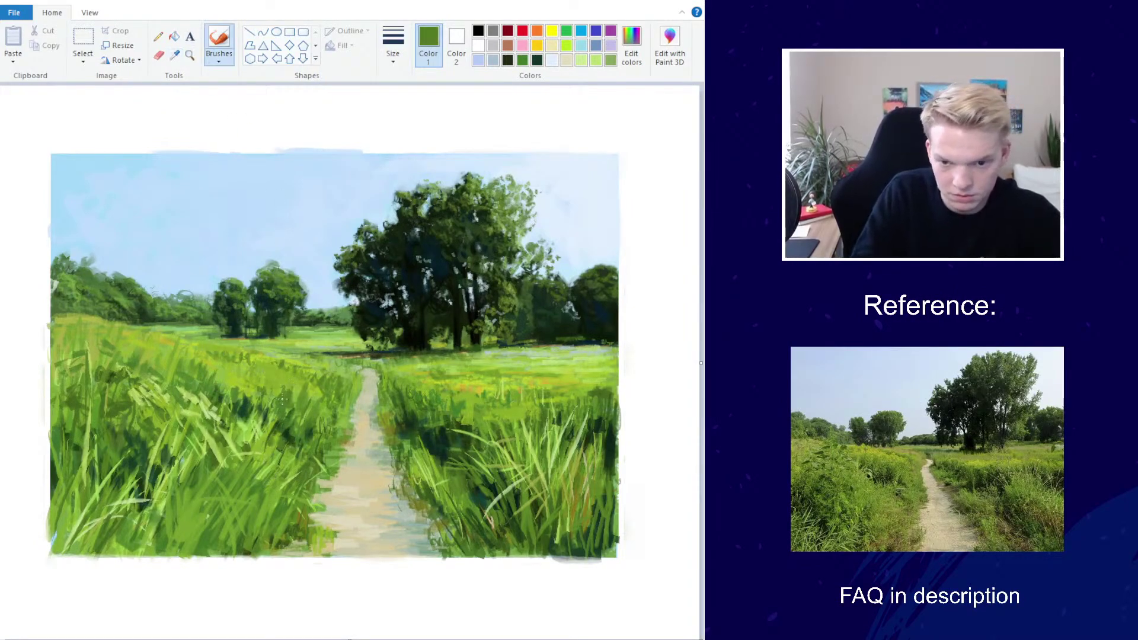
# Sample a bright yellow-green, set the thickest brush size and dab highlights over the middle-distance grass on both sides of the path
pyautogui.click(174, 54)
pyautogui.click(298, 378)
pyautogui.click(393, 44)
pyautogui.click(363, 161)
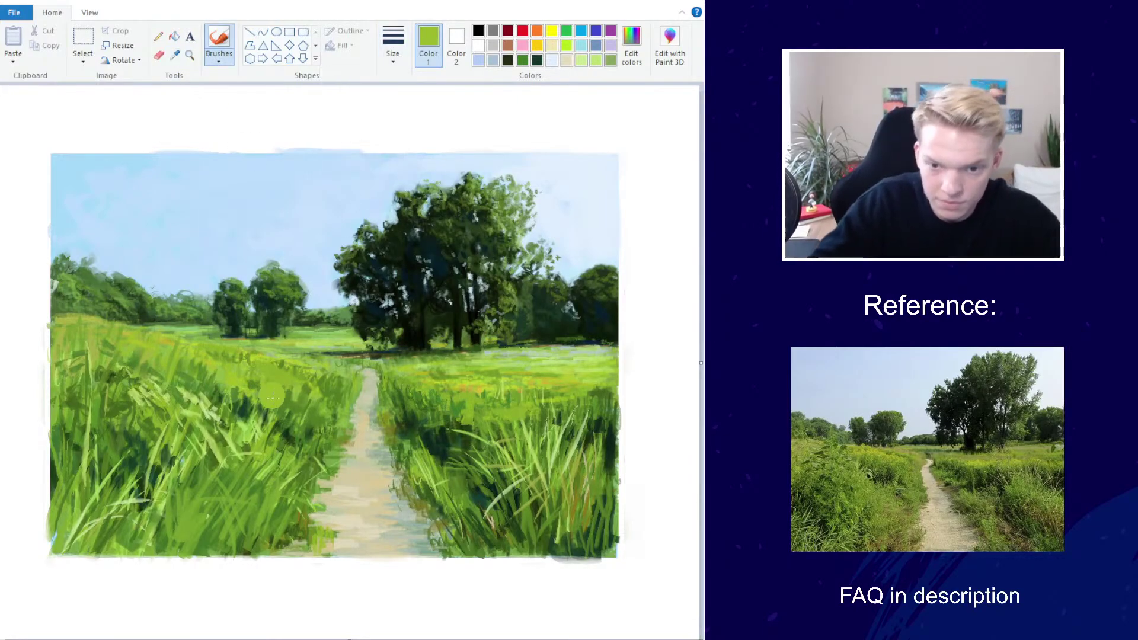
pyautogui.moveTo(267, 391)
pyautogui.mouseDown()
pyautogui.moveTo(306, 412)
pyautogui.moveTo(306, 376)
pyautogui.moveTo(319, 396)
pyautogui.moveTo(273, 364)
pyautogui.moveTo(309, 380)
pyautogui.mouseUp()
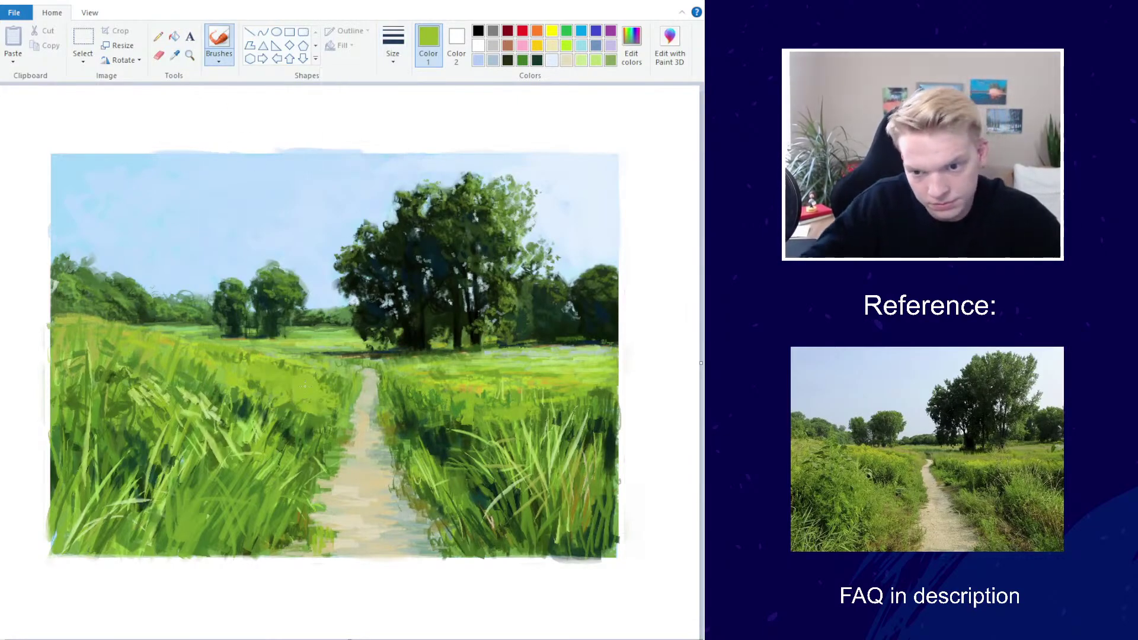
pyautogui.moveTo(414, 409); pyautogui.dragTo(439, 385)
pyautogui.moveTo(469, 421); pyautogui.dragTo(422, 385)
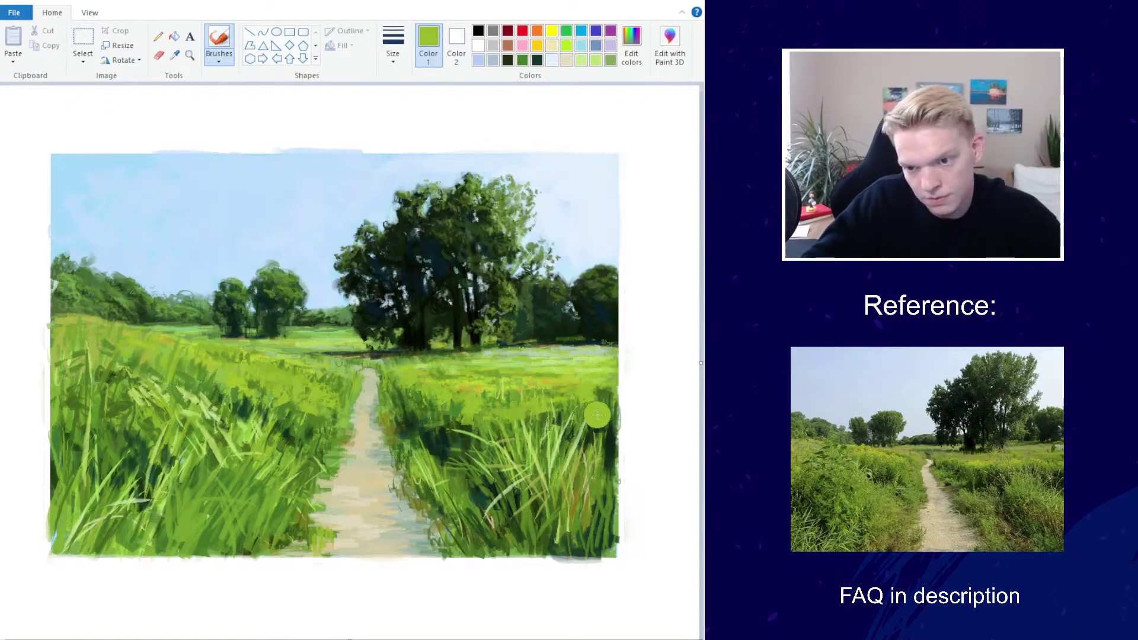
pyautogui.keyDown('ctrl'); pyautogui.scroll(-1, 534, 357); pyautogui.keyUp('ctrl')
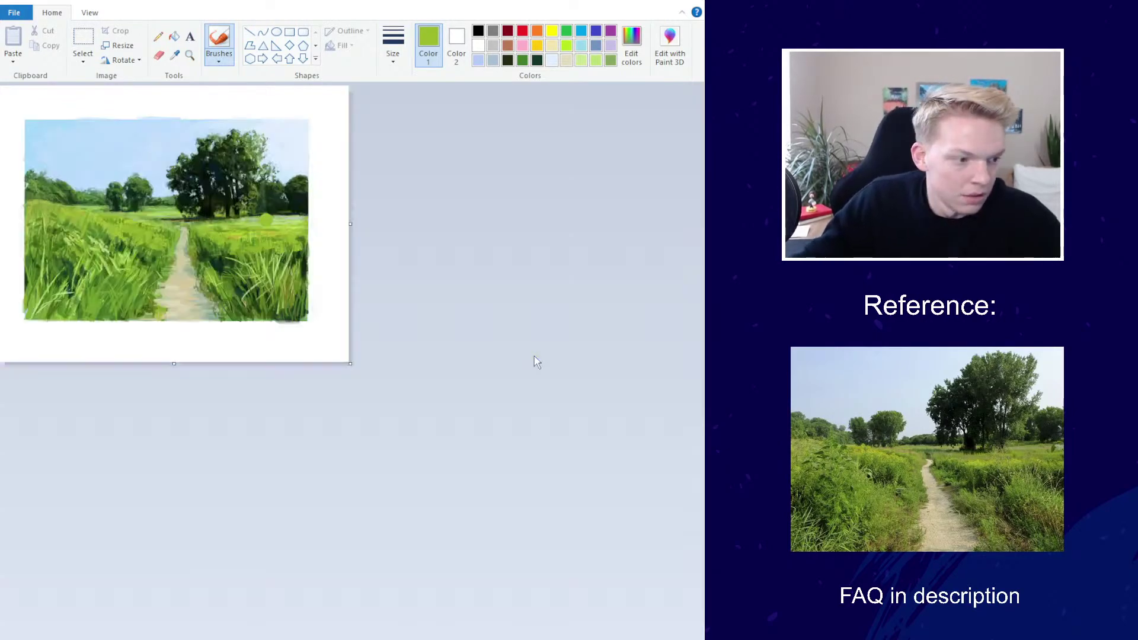
pyautogui.keyDown('ctrl'); pyautogui.scroll(2, 376, 229); pyautogui.keyUp('ctrl')
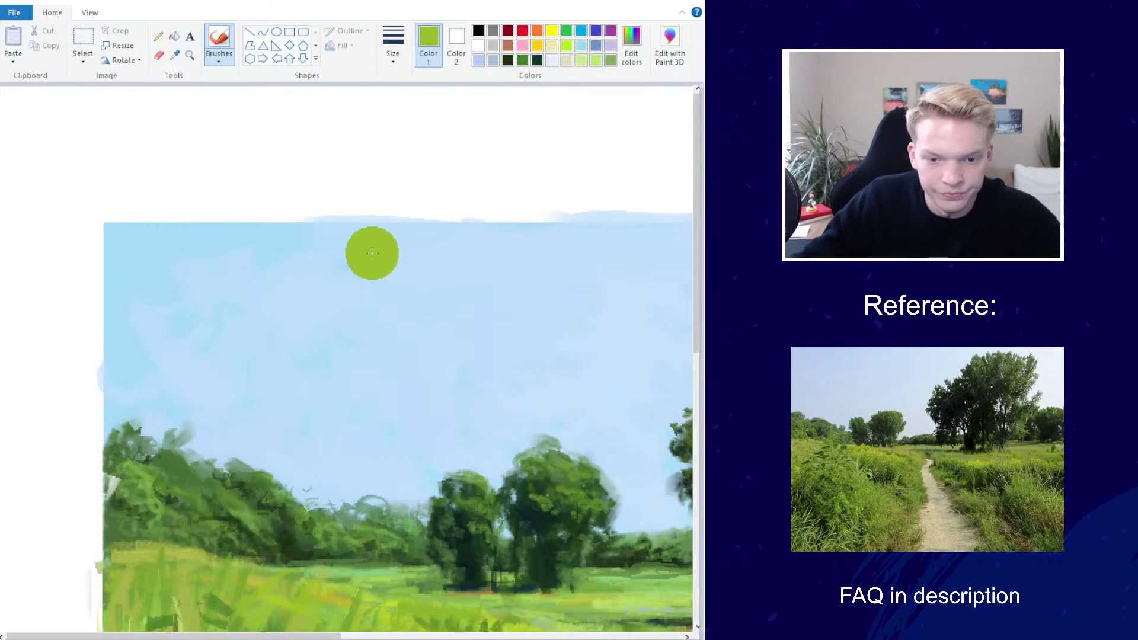
pyautogui.keyDown('ctrl'); pyautogui.scroll(-1, 365, 254); pyautogui.keyUp('ctrl')
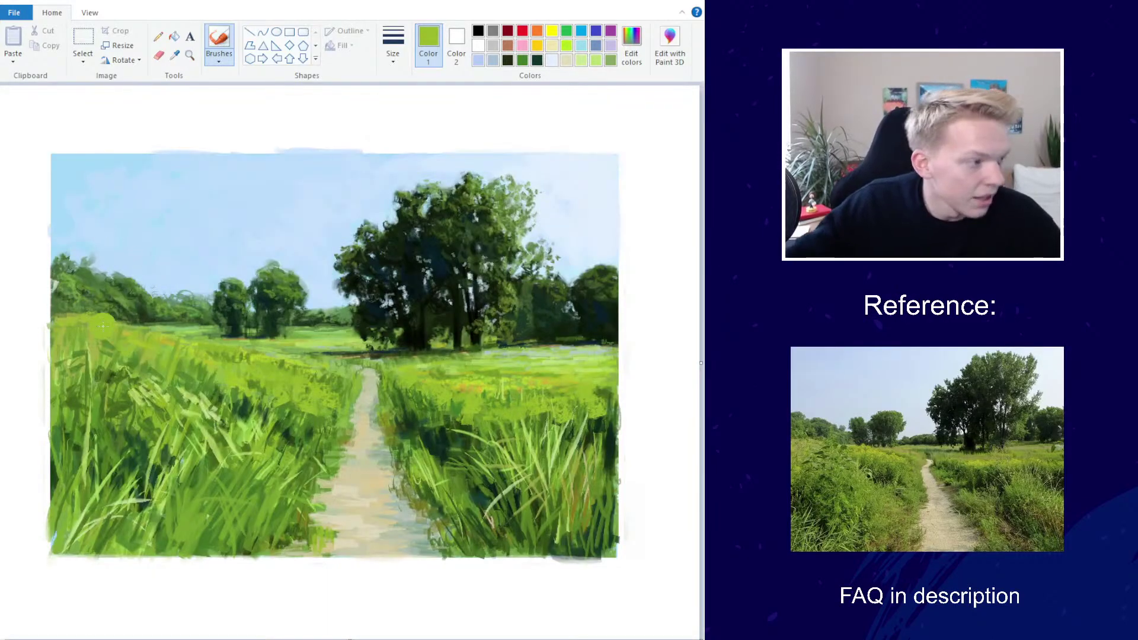
pyautogui.keyDown('ctrl'); pyautogui.scroll(1, 137, 355); pyautogui.keyUp('ctrl')
pyautogui.keyDown('ctrl'); pyautogui.scroll(-1, 173, 325); pyautogui.keyUp('ctrl')
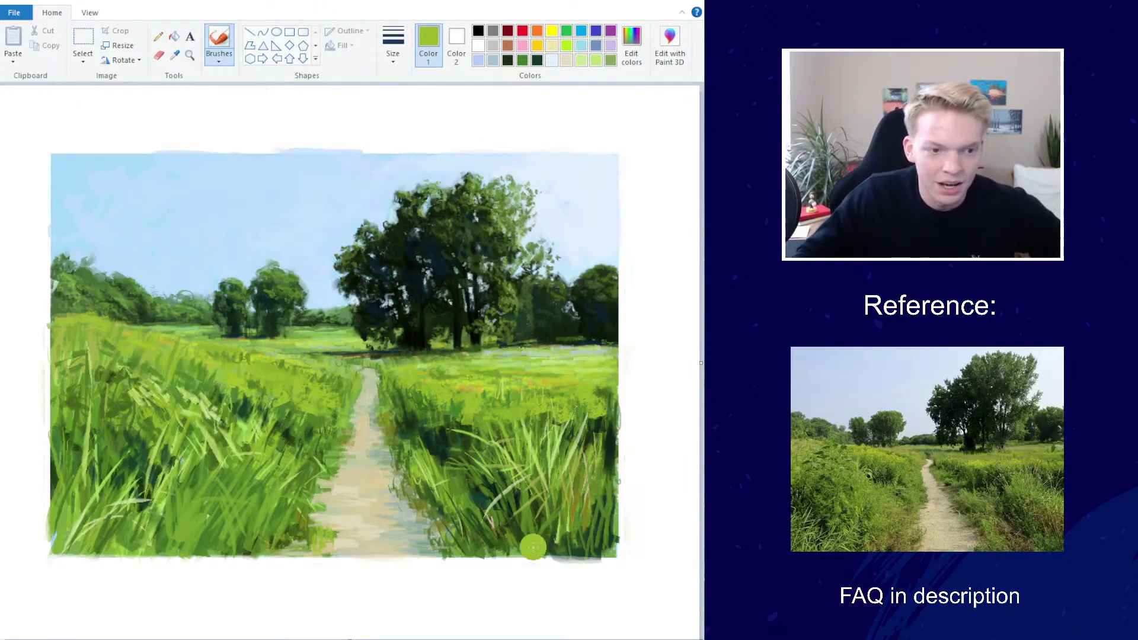
# Sample a dark green from the shaded grass right of the path and dab a shadow patch into the left foreground grass
pyautogui.click(174, 55)
pyautogui.click(476, 450)
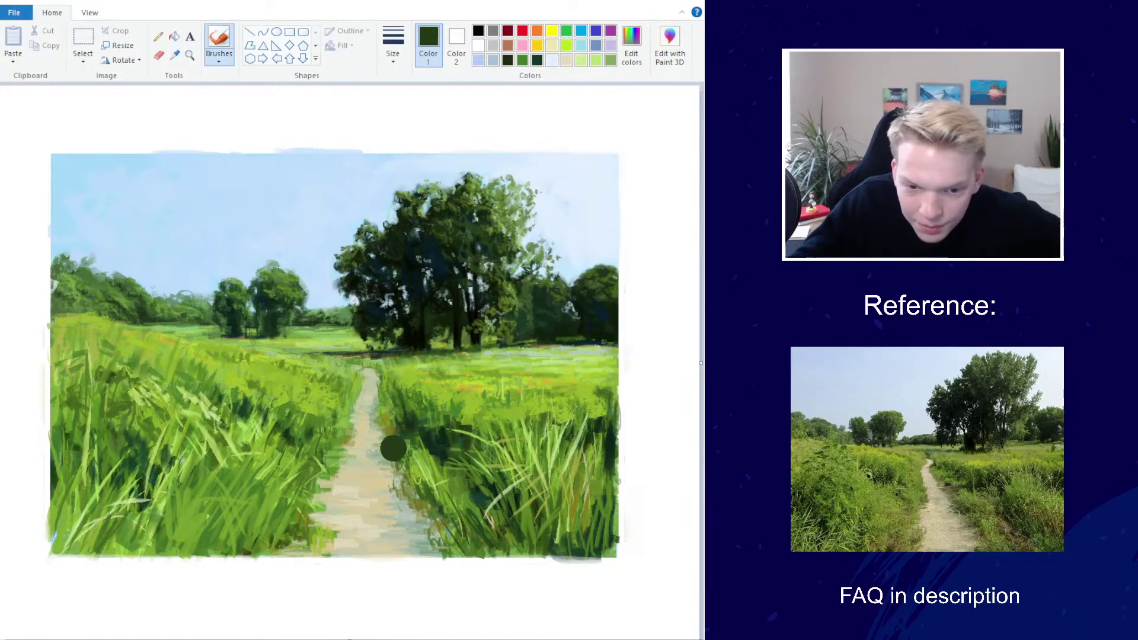
pyautogui.moveTo(178, 504); pyautogui.dragTo(198, 501)
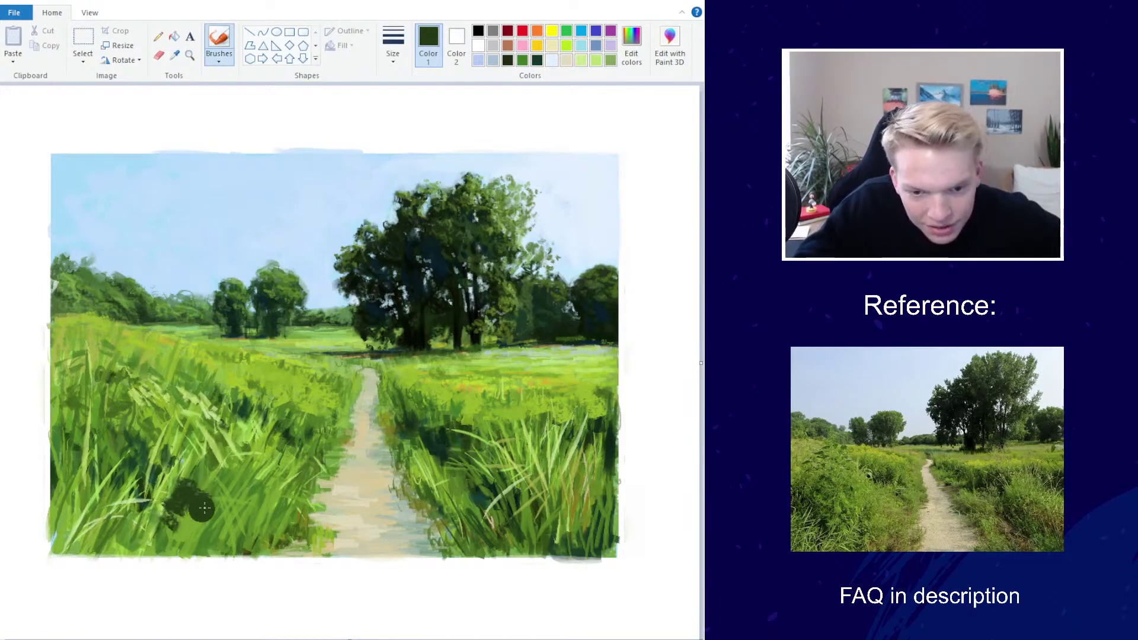
# Sample a mid green from the left foreground and paint upward grass blades over the dark shadow patch
pyautogui.click(218, 61)
pyautogui.click(392, 44)
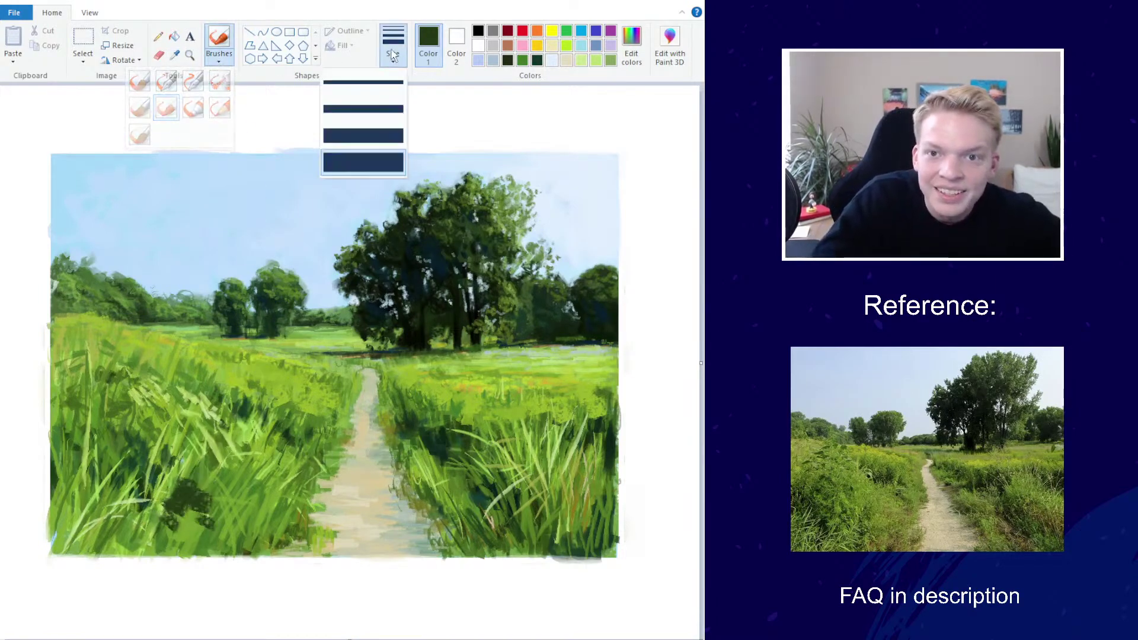
pyautogui.click(174, 55)
pyautogui.click(197, 540)
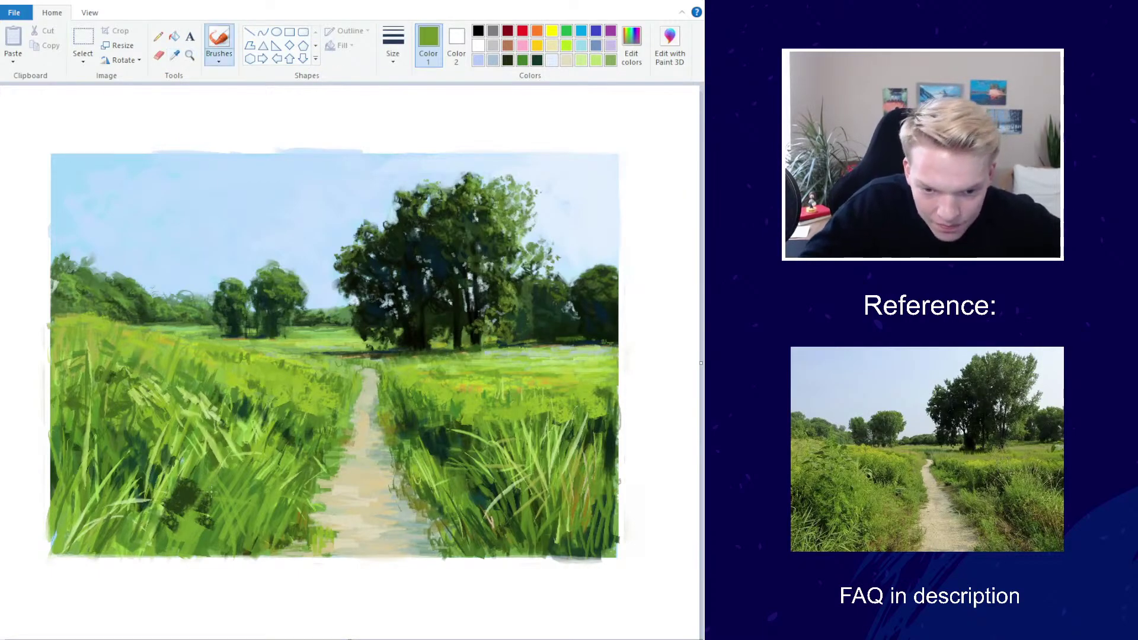
pyautogui.moveTo(204, 525)
pyautogui.mouseDown()
pyautogui.moveTo(213, 502)
pyautogui.moveTo(197, 474)
pyautogui.mouseUp()
pyautogui.moveTo(160, 536); pyautogui.dragTo(202, 450)
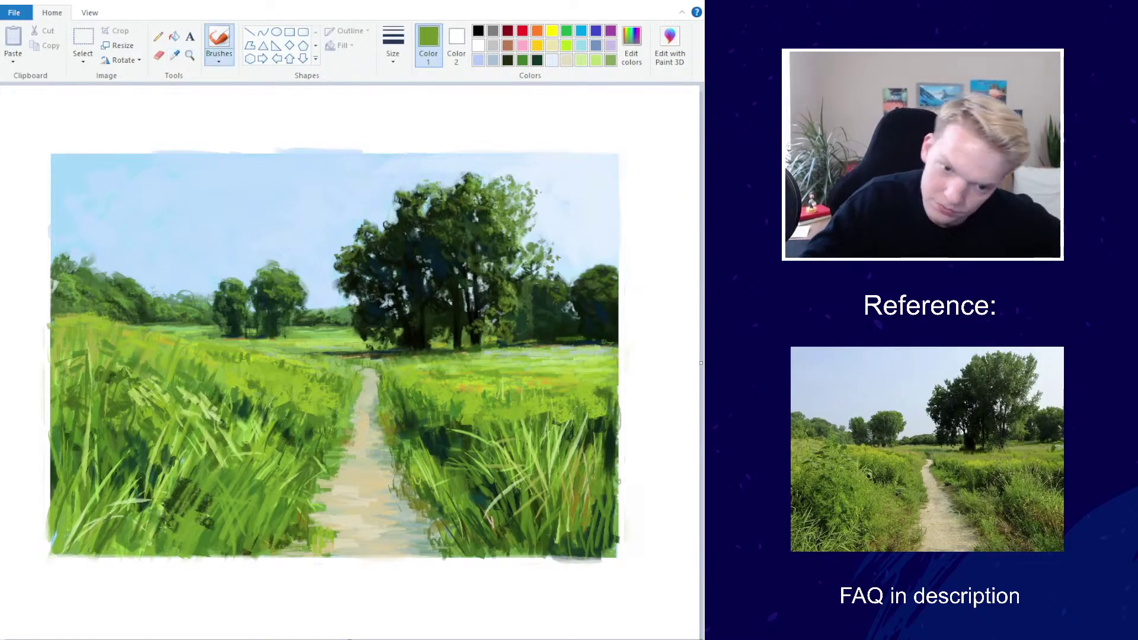
pyautogui.moveTo(157, 517)
pyautogui.mouseDown()
pyautogui.moveTo(178, 484)
pyautogui.moveTo(159, 465)
pyautogui.mouseUp()
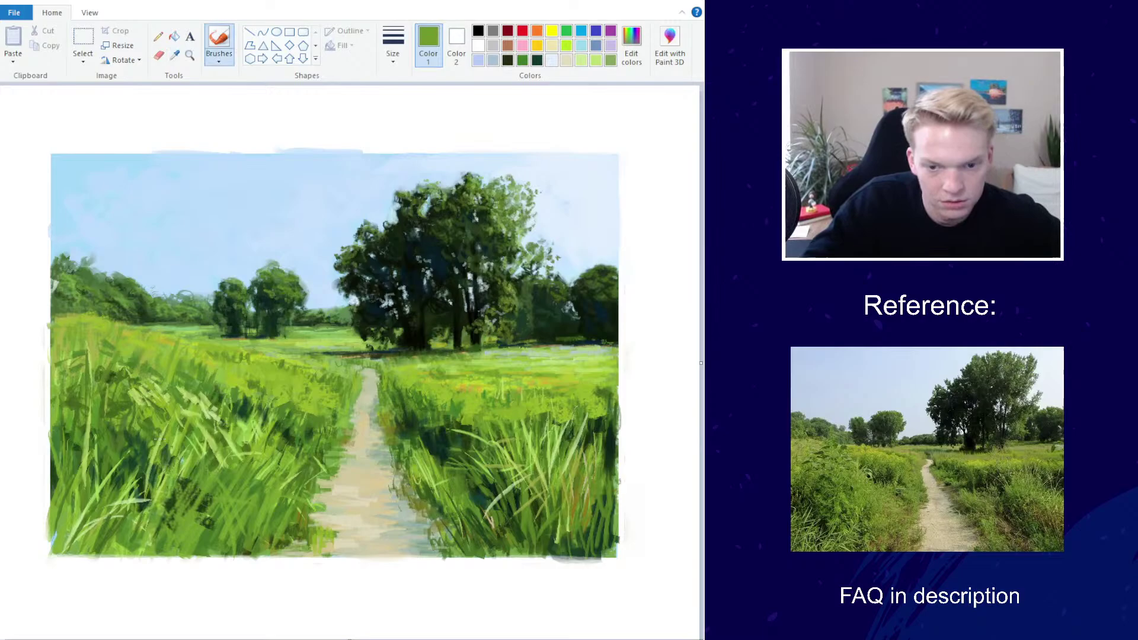
# Sample a dark green from the left foreground grass, lighten it, and paint upward blades across the lower left grass
pyautogui.click(174, 55)
pyautogui.click(204, 503)
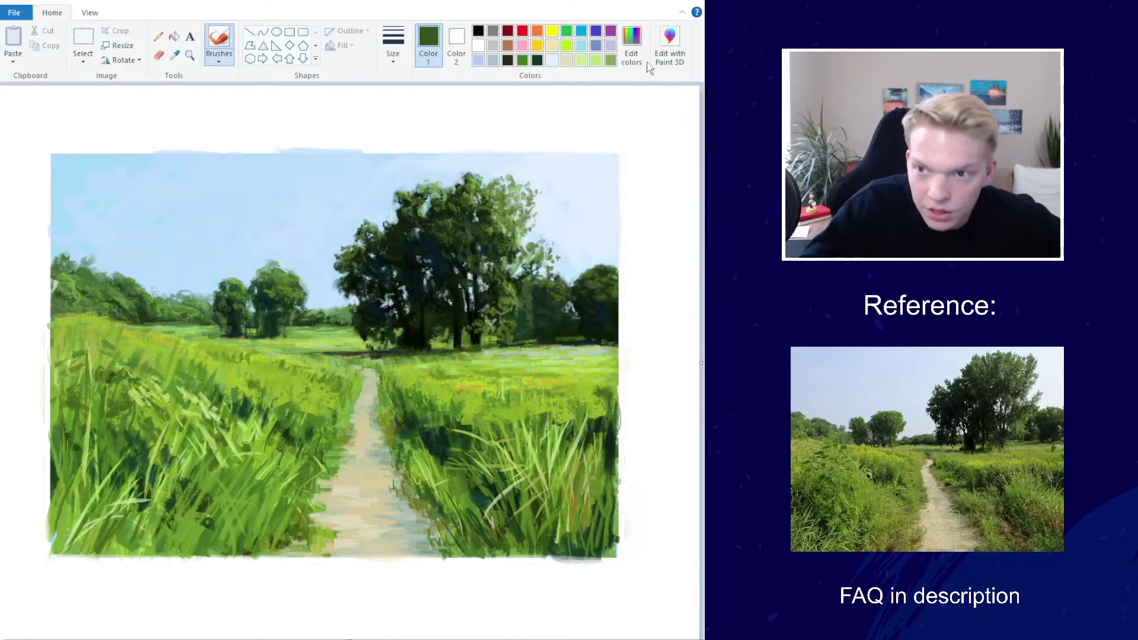
pyautogui.click(632, 44)
pyautogui.moveTo(492, 339); pyautogui.dragTo(491, 326)
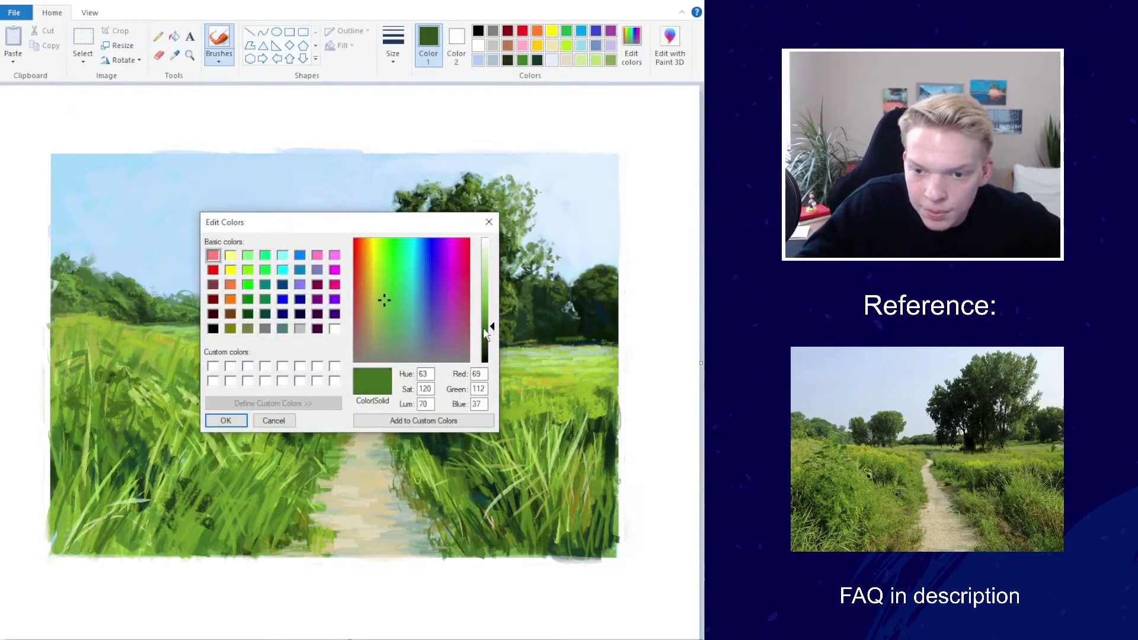
pyautogui.click(226, 420)
pyautogui.moveTo(161, 548); pyautogui.dragTo(208, 485)
pyautogui.moveTo(137, 526); pyautogui.dragTo(140, 476)
pyautogui.moveTo(102, 509); pyautogui.dragTo(98, 485)
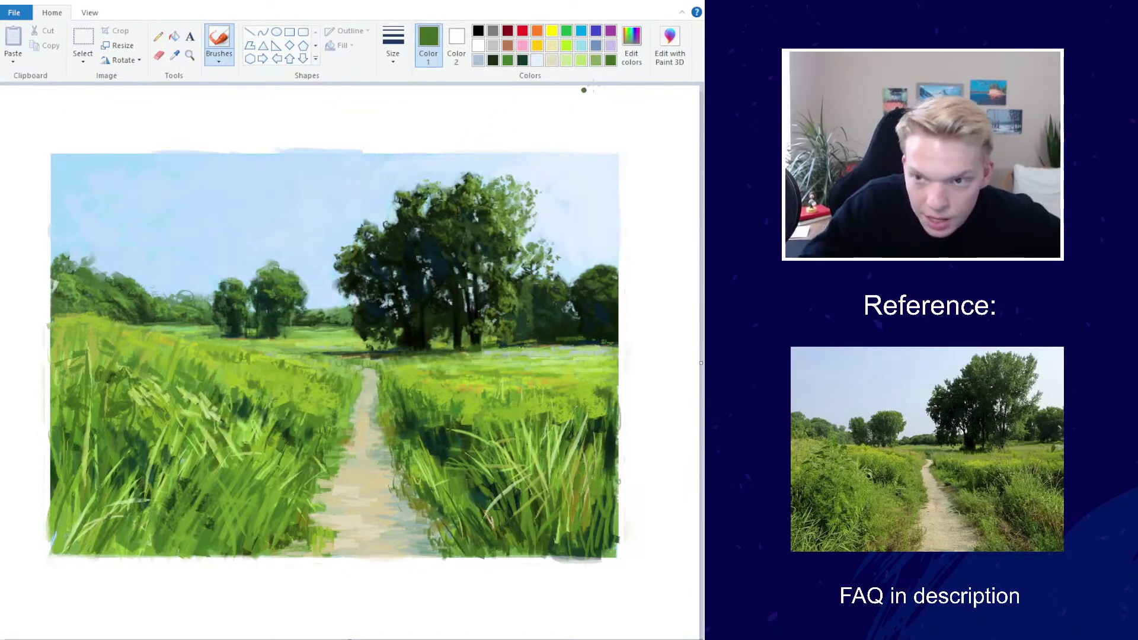
# Darken the current green and paint shadow strokes between the grass blades across the left foreground and along its outer edge
pyautogui.click(631, 45)
pyautogui.moveTo(493, 337); pyautogui.dragTo(493, 349)
pyautogui.click(226, 420)
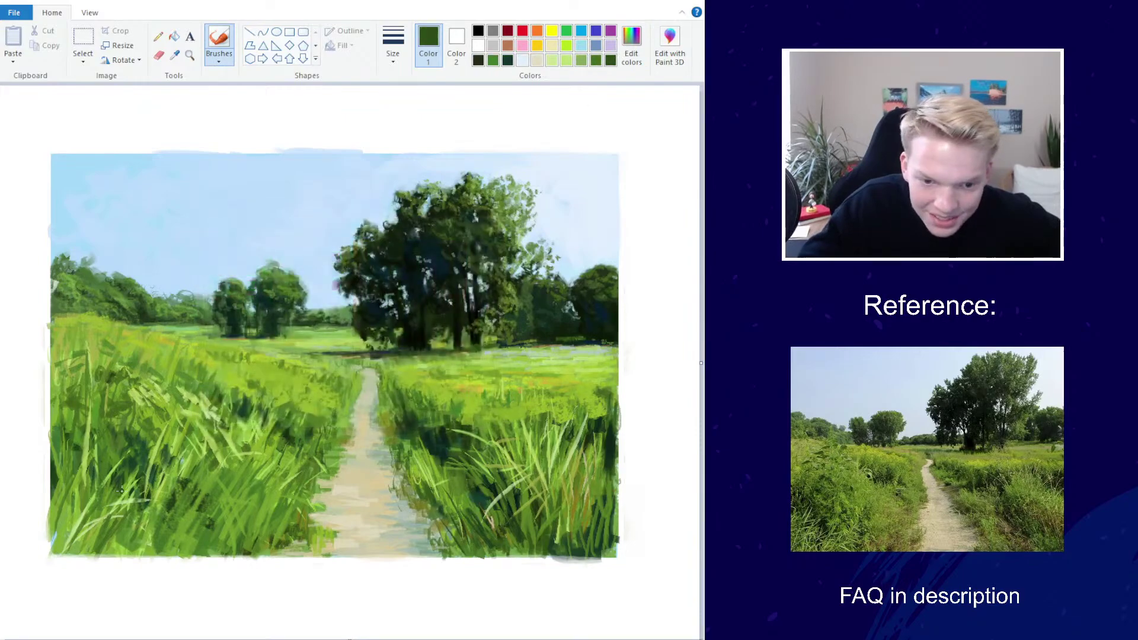
pyautogui.moveTo(100, 481)
pyautogui.mouseDown()
pyautogui.moveTo(108, 424)
pyautogui.moveTo(129, 410)
pyautogui.mouseUp()
pyautogui.moveTo(146, 444); pyautogui.dragTo(148, 424)
pyautogui.moveTo(178, 496); pyautogui.dragTo(200, 450)
pyautogui.moveTo(171, 536)
pyautogui.mouseDown()
pyautogui.moveTo(186, 490)
pyautogui.moveTo(222, 493)
pyautogui.moveTo(188, 464)
pyautogui.moveTo(201, 511)
pyautogui.mouseUp()
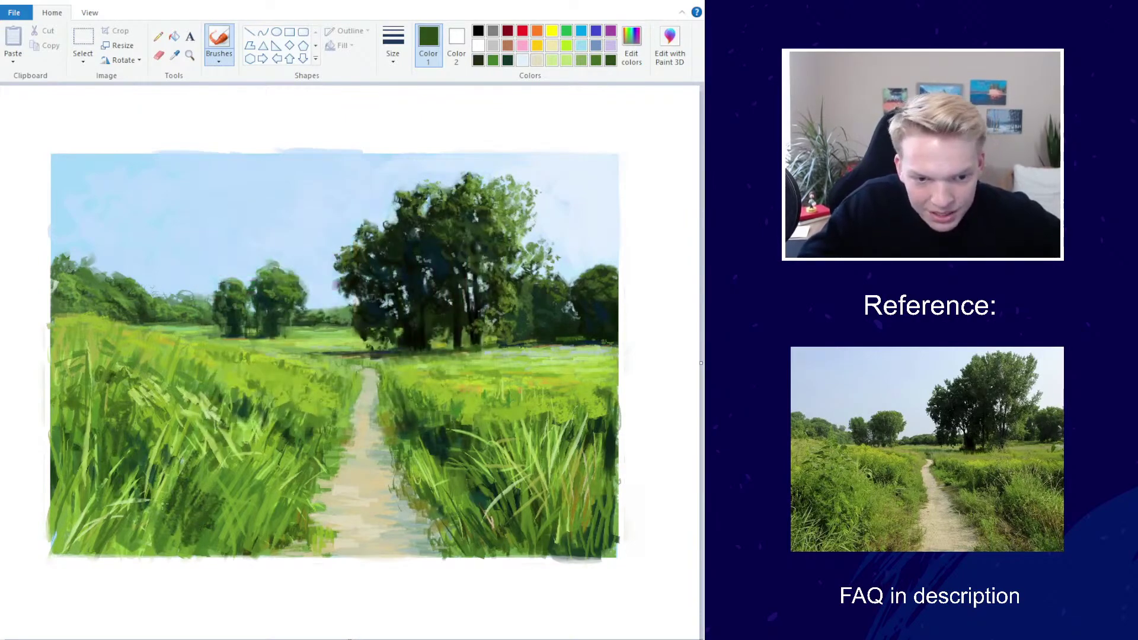
pyautogui.moveTo(70, 492)
pyautogui.mouseDown()
pyautogui.moveTo(53, 470)
pyautogui.moveTo(71, 408)
pyautogui.mouseUp()
pyautogui.moveTo(74, 465); pyautogui.dragTo(80, 406)
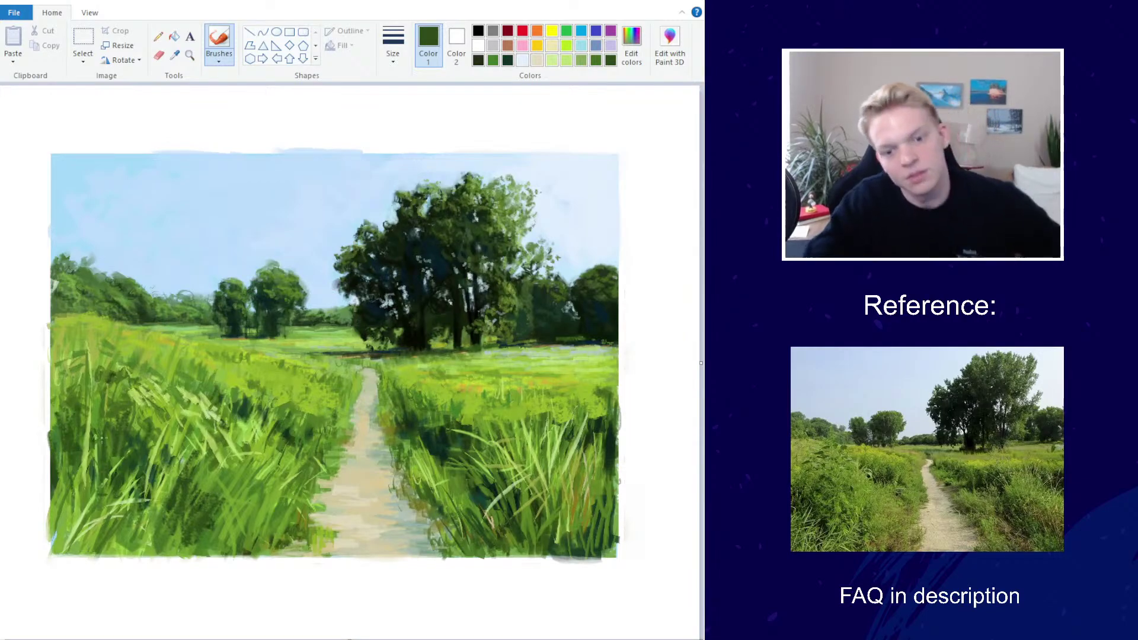
pyautogui.moveTo(110, 477)
pyautogui.mouseDown()
pyautogui.moveTo(119, 456)
pyautogui.moveTo(130, 463)
pyautogui.mouseUp()
pyautogui.moveTo(62, 386); pyautogui.dragTo(58, 362)
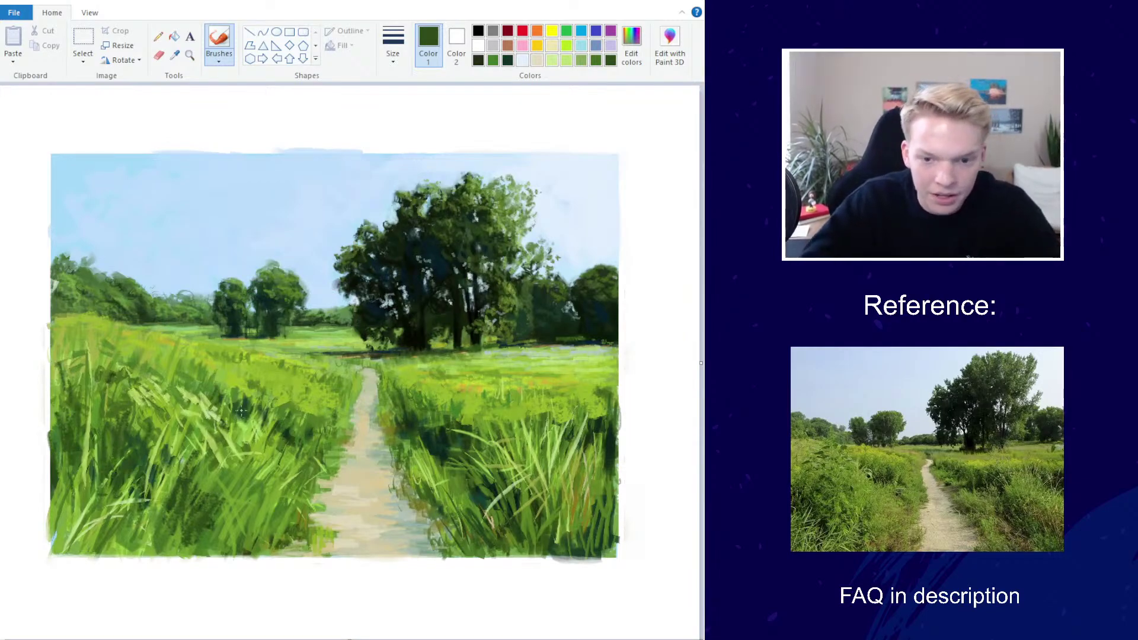
# Add dark green strokes to the grass left of the path and to the lower foreground grass right of the path
pyautogui.moveTo(253, 391); pyautogui.dragTo(289, 431)
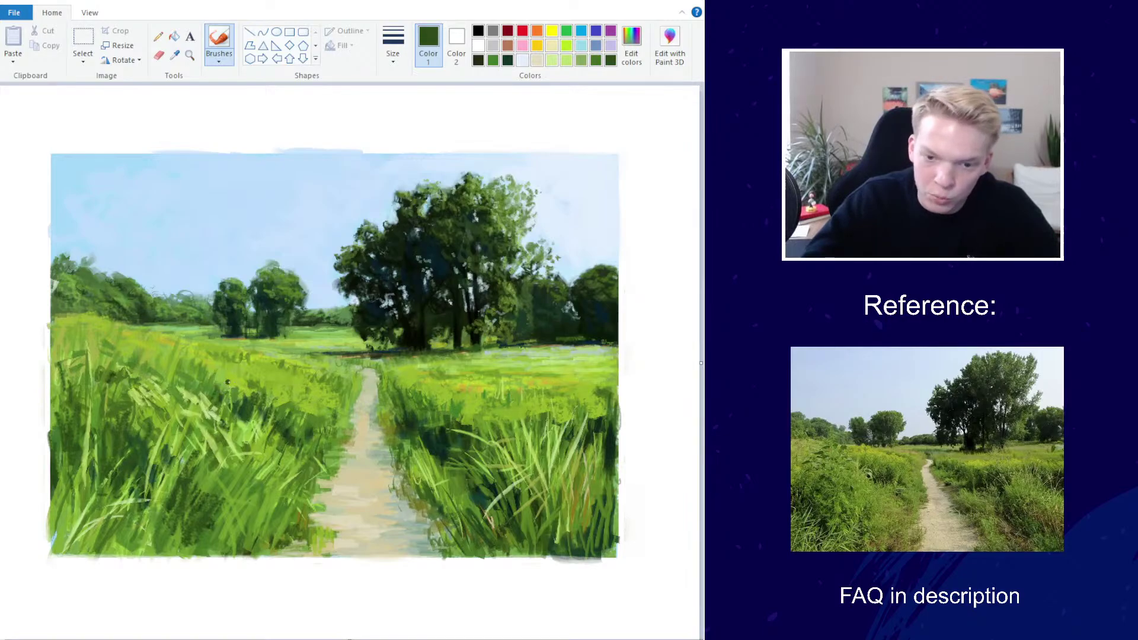
pyautogui.moveTo(285, 546)
pyautogui.mouseDown()
pyautogui.moveTo(297, 508)
pyautogui.moveTo(274, 514)
pyautogui.mouseUp()
pyautogui.moveTo(481, 524)
pyautogui.mouseDown()
pyautogui.moveTo(452, 477)
pyautogui.moveTo(477, 489)
pyautogui.mouseUp()
pyautogui.moveTo(517, 552)
pyautogui.mouseDown()
pyautogui.moveTo(520, 509)
pyautogui.moveTo(554, 507)
pyautogui.mouseUp()
pyautogui.scroll(-2, 389, 208)
pyautogui.scroll(2, 415, 214)
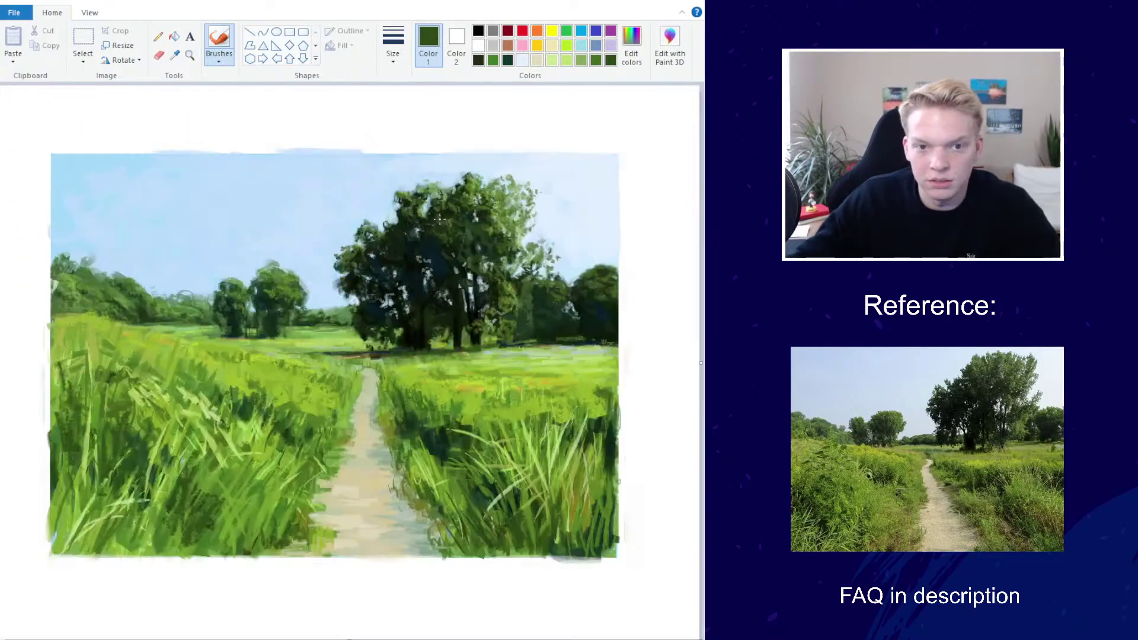
# Set the thickest brush size and dab dark green shadow patches into the lower left foreground grass
pyautogui.click(393, 44)
pyautogui.click(363, 152)
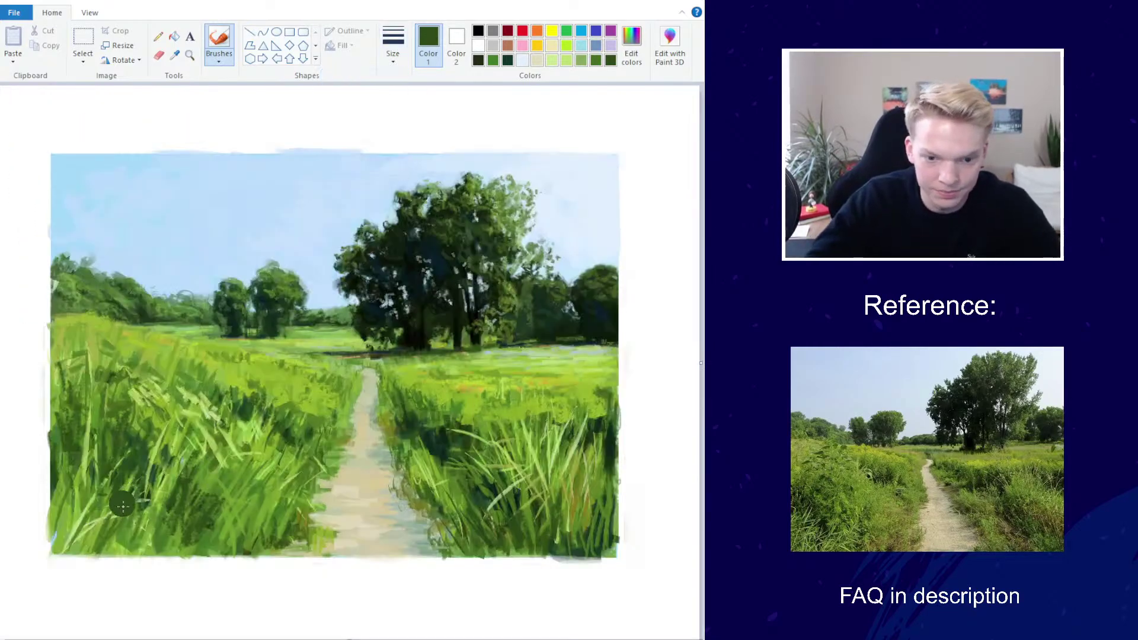
pyautogui.moveTo(94, 541); pyautogui.dragTo(89, 517)
pyautogui.moveTo(171, 499); pyautogui.dragTo(171, 550)
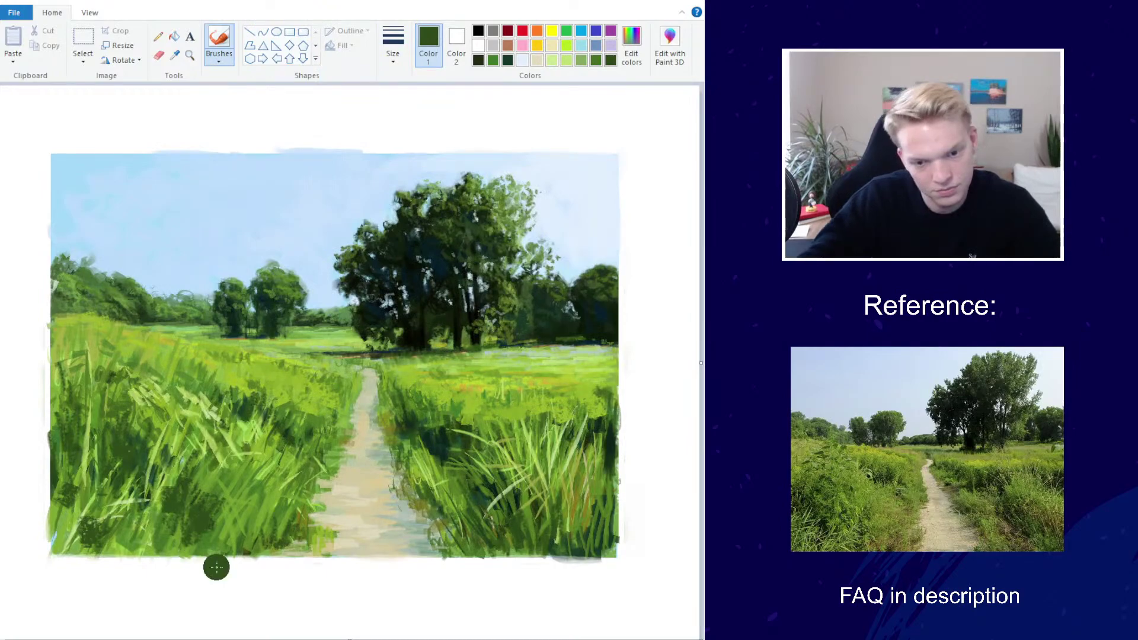
pyautogui.scroll(-2, 442, 386)
pyautogui.scroll(2, 435, 377)
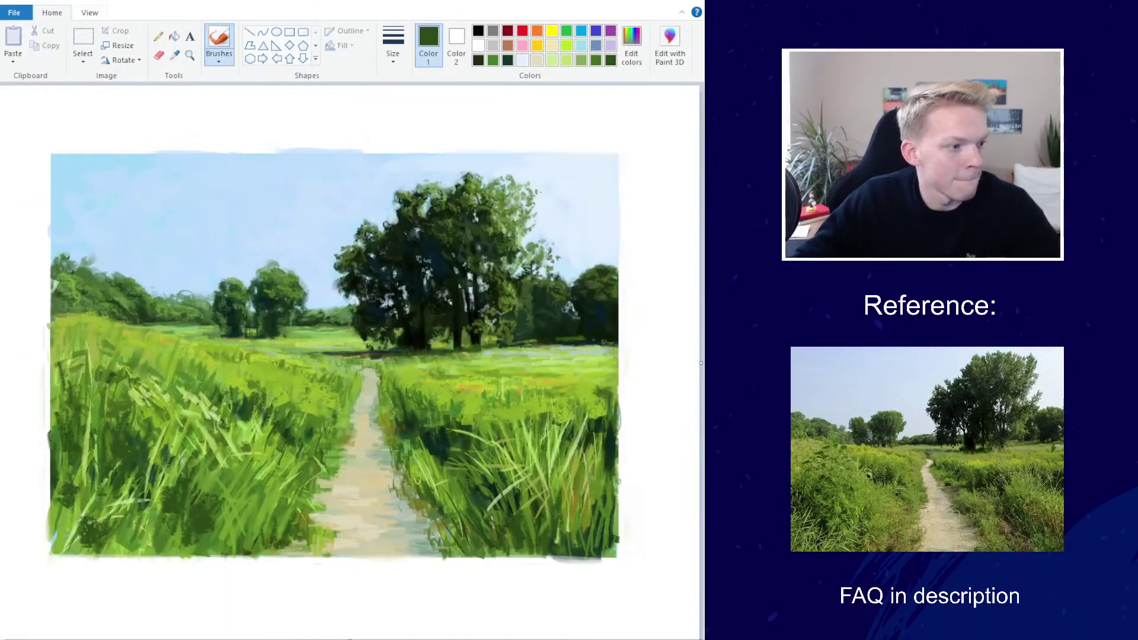